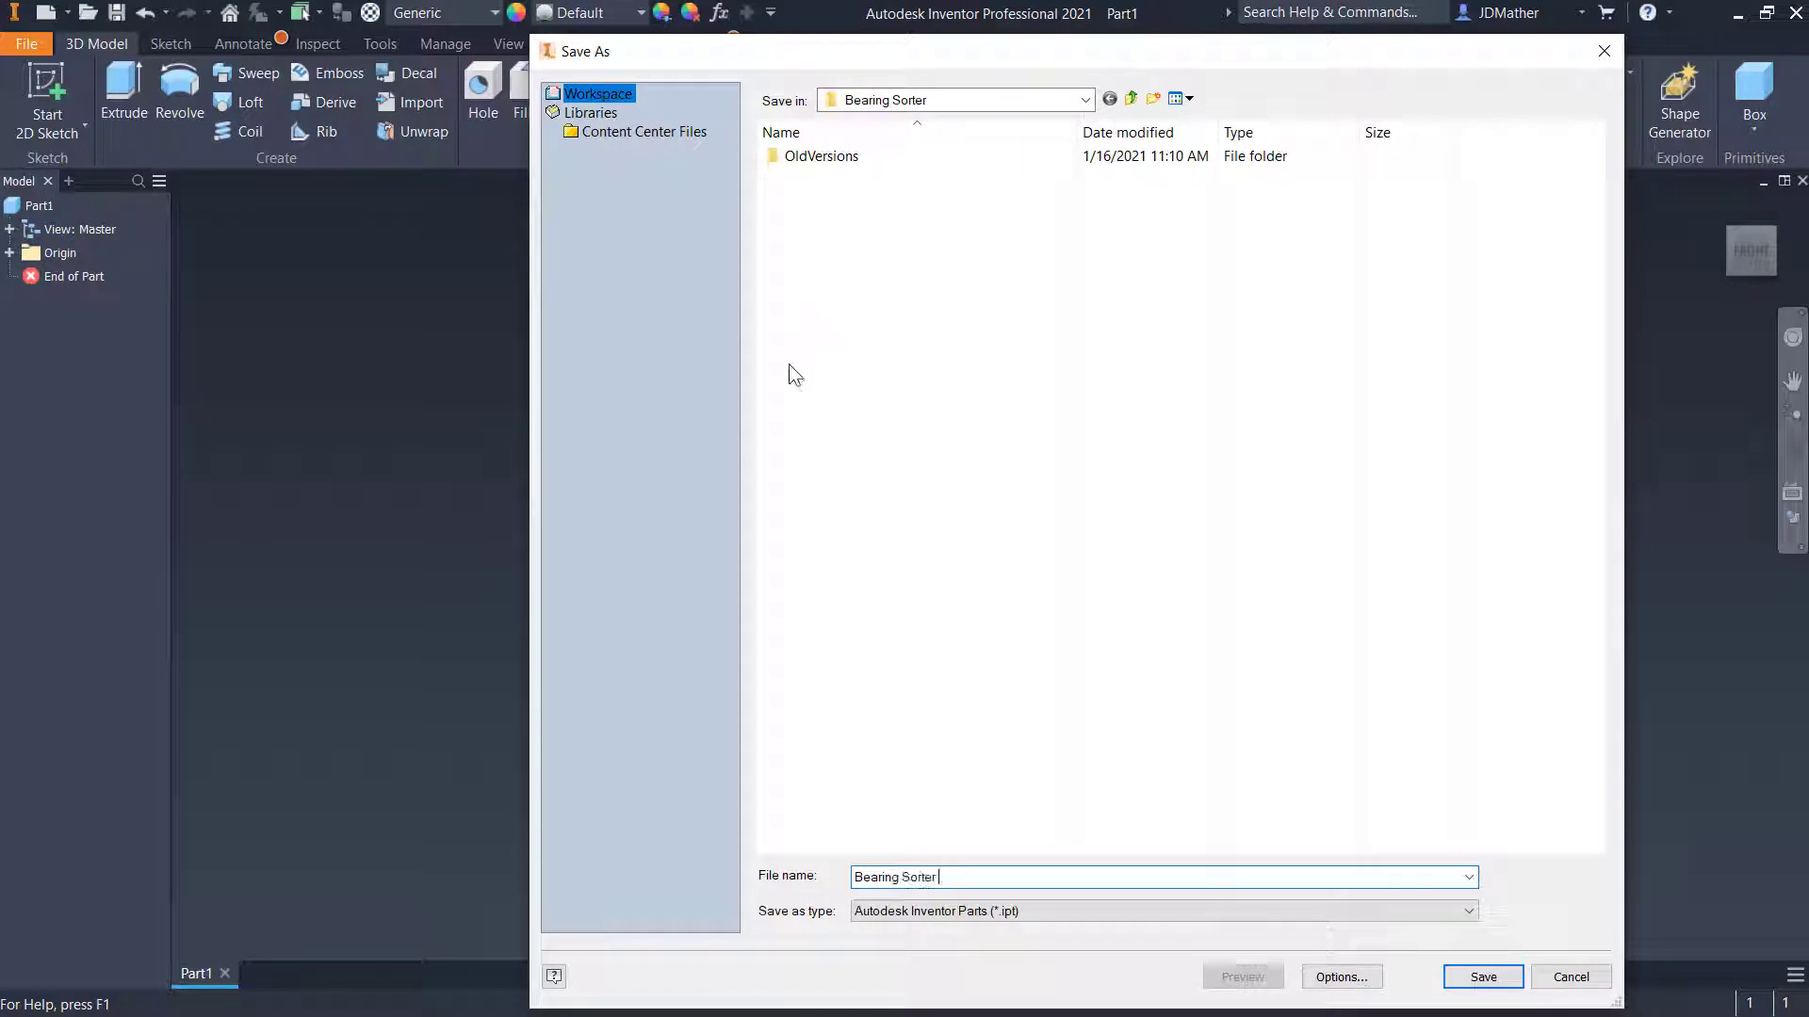
Save the part as Bearing Sorter Master and start a new sketch on the XY plane
{"action": "left_click", "coordinate": [1466, 977]}
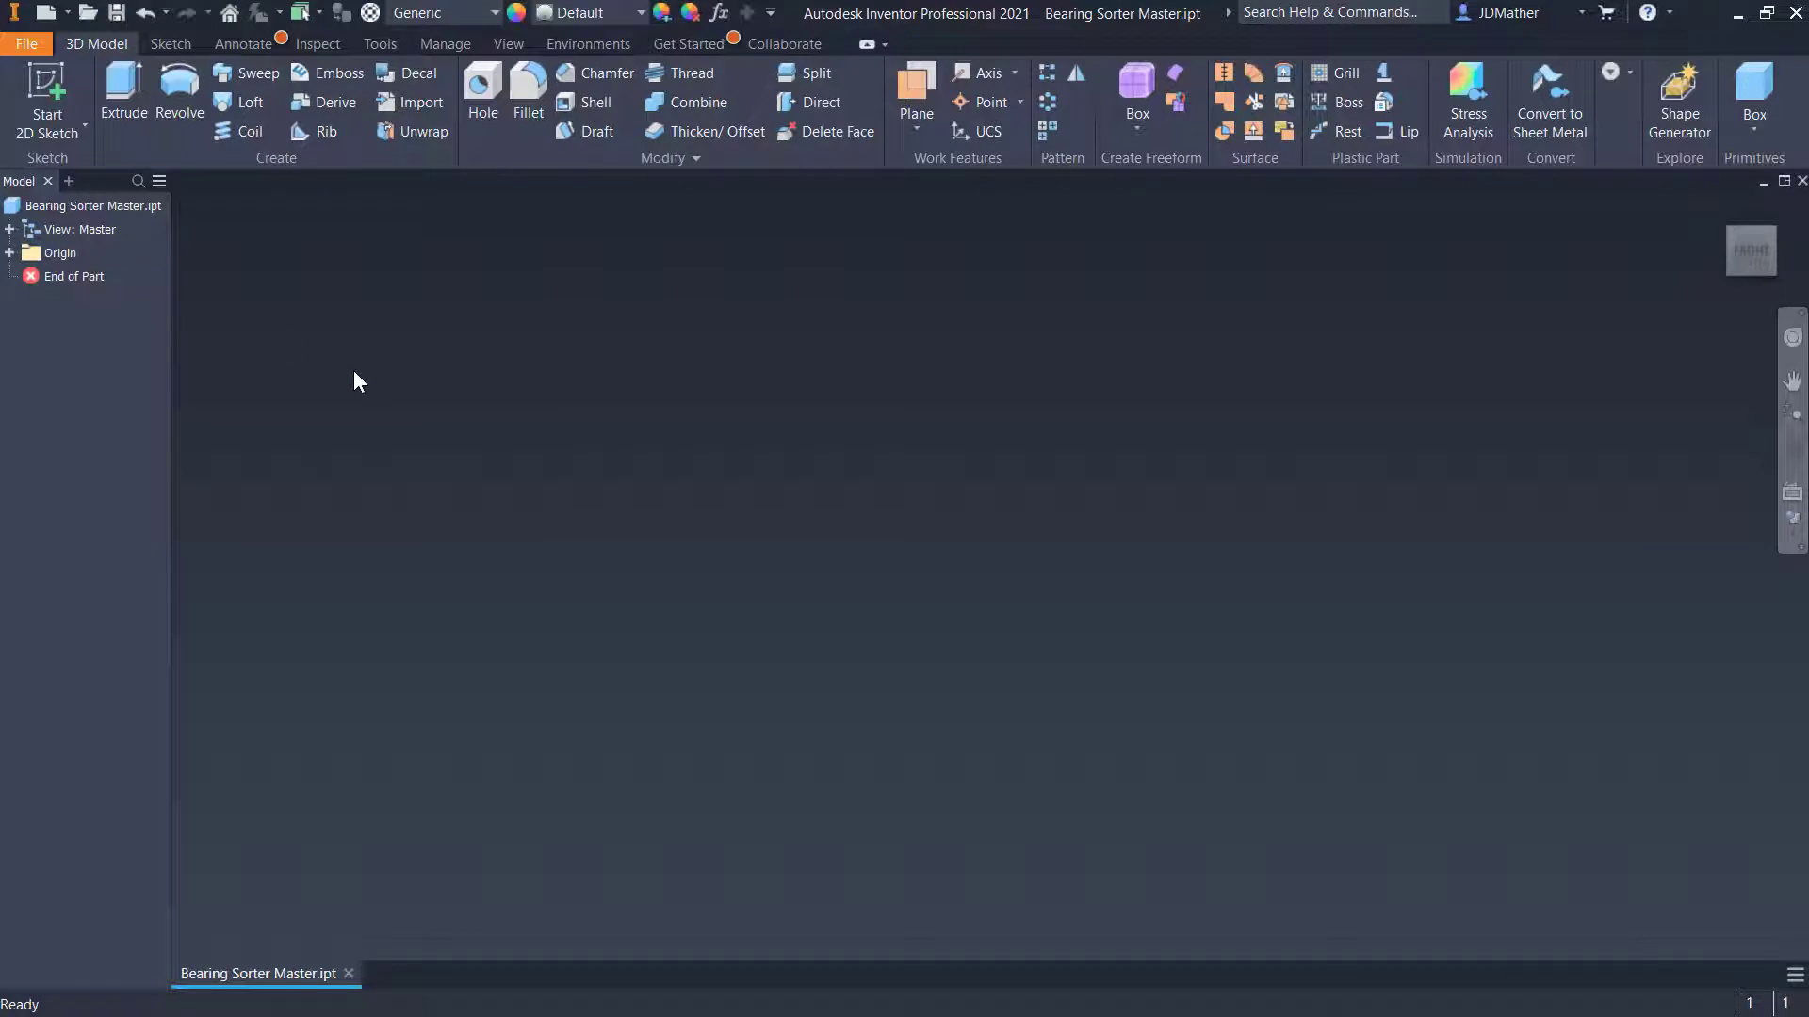
{"action": "left_click", "coordinate": [10, 252]}
{"action": "right_click", "coordinate": [100, 324]}
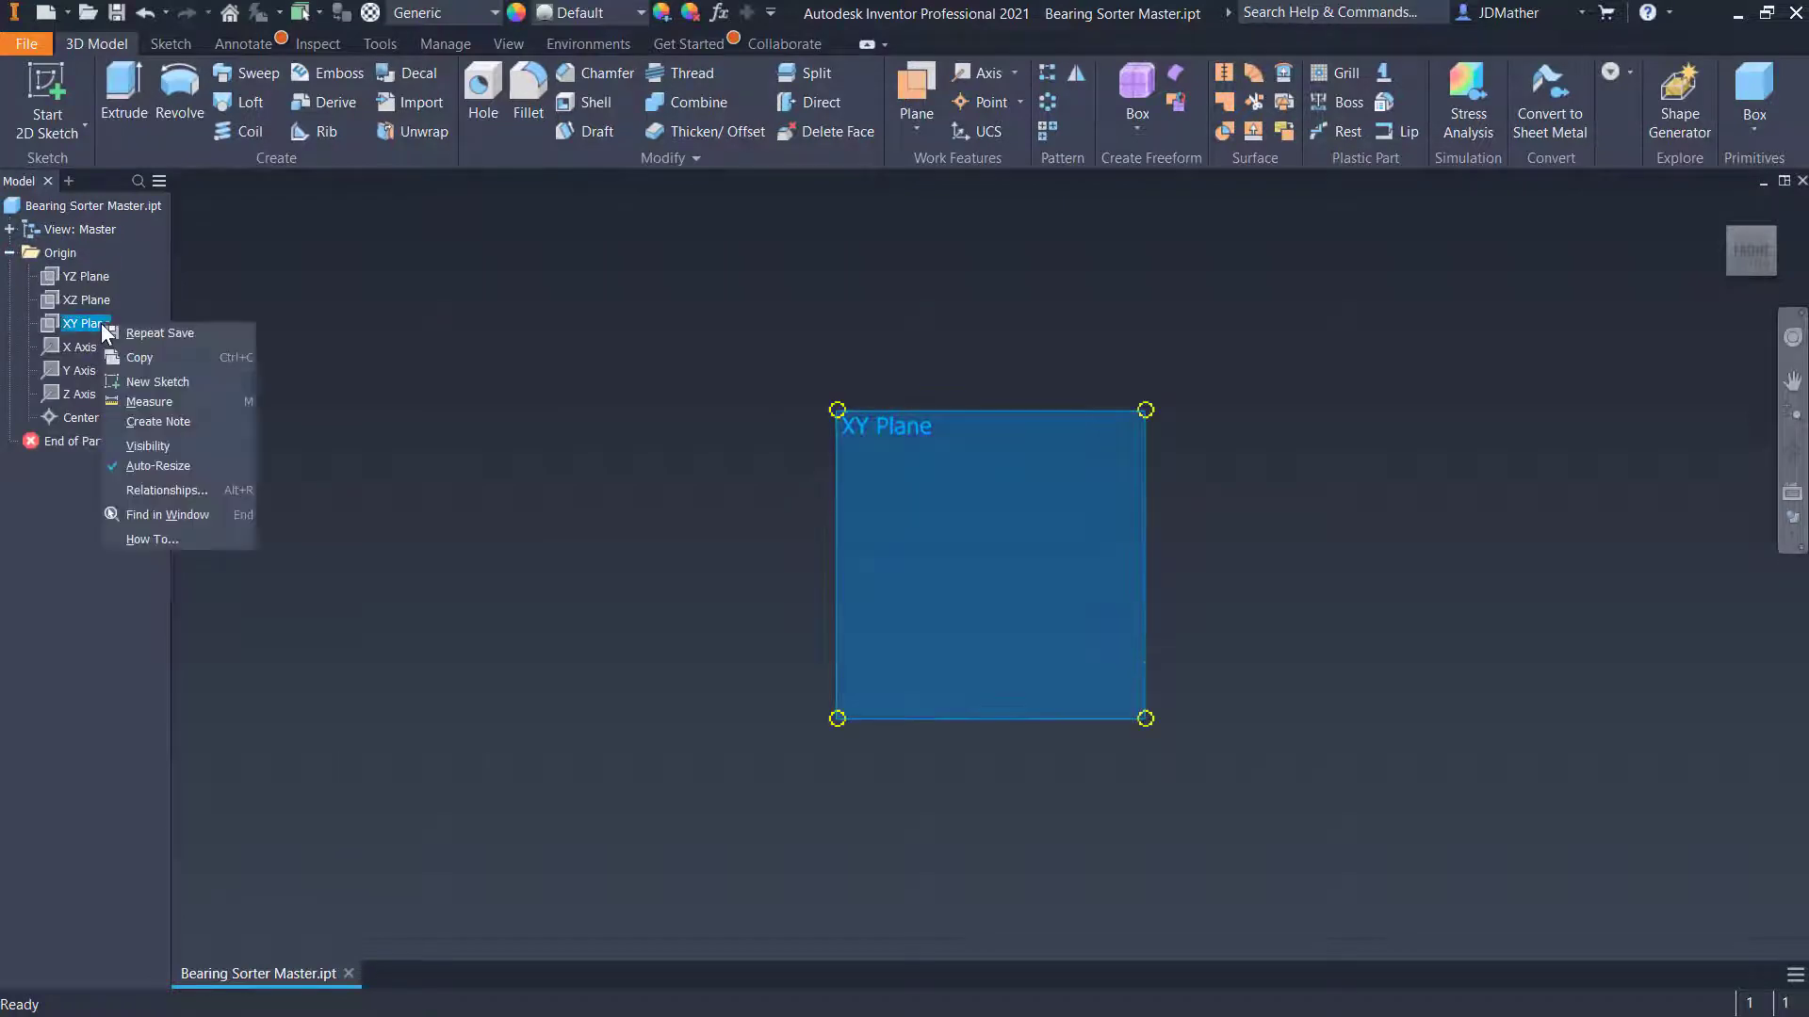
{"action": "left_click", "coordinate": [146, 381]}
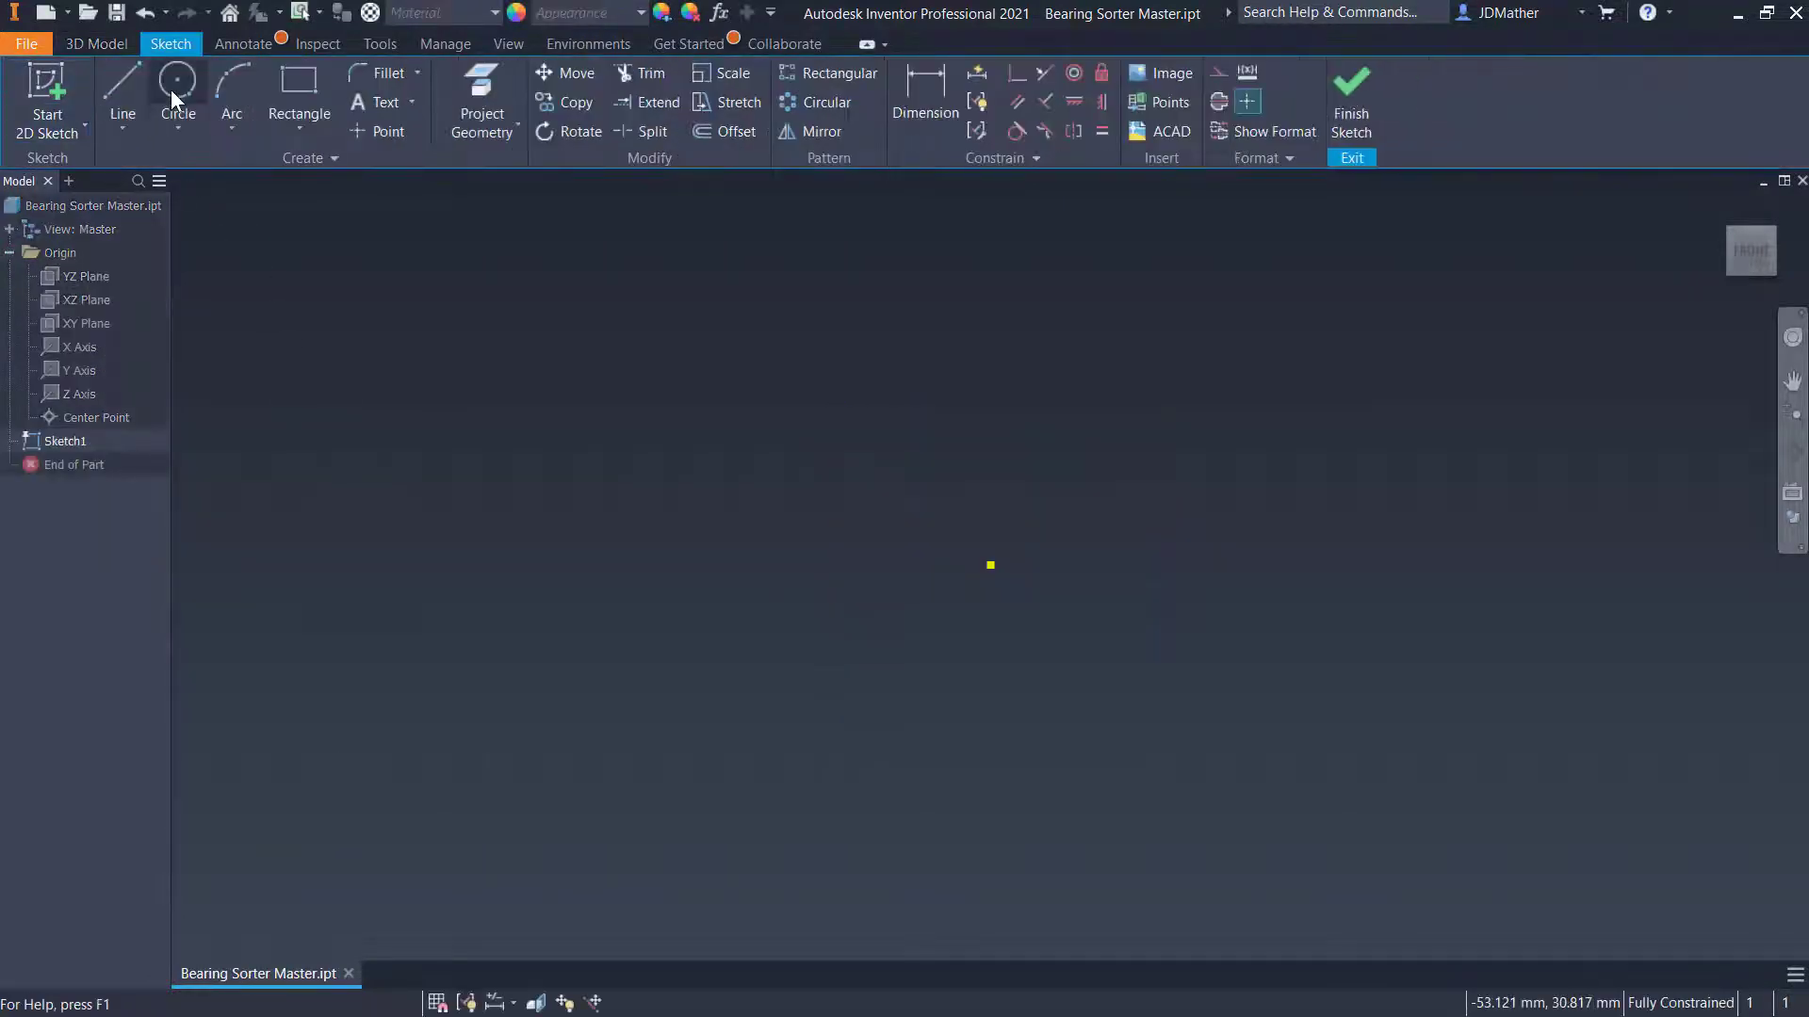
Draw two concentric circles centred on the origin with diameters of 19 mm and 76 mm
{"action": "left_click", "coordinate": [174, 87]}
{"action": "left_click", "coordinate": [990, 566]}
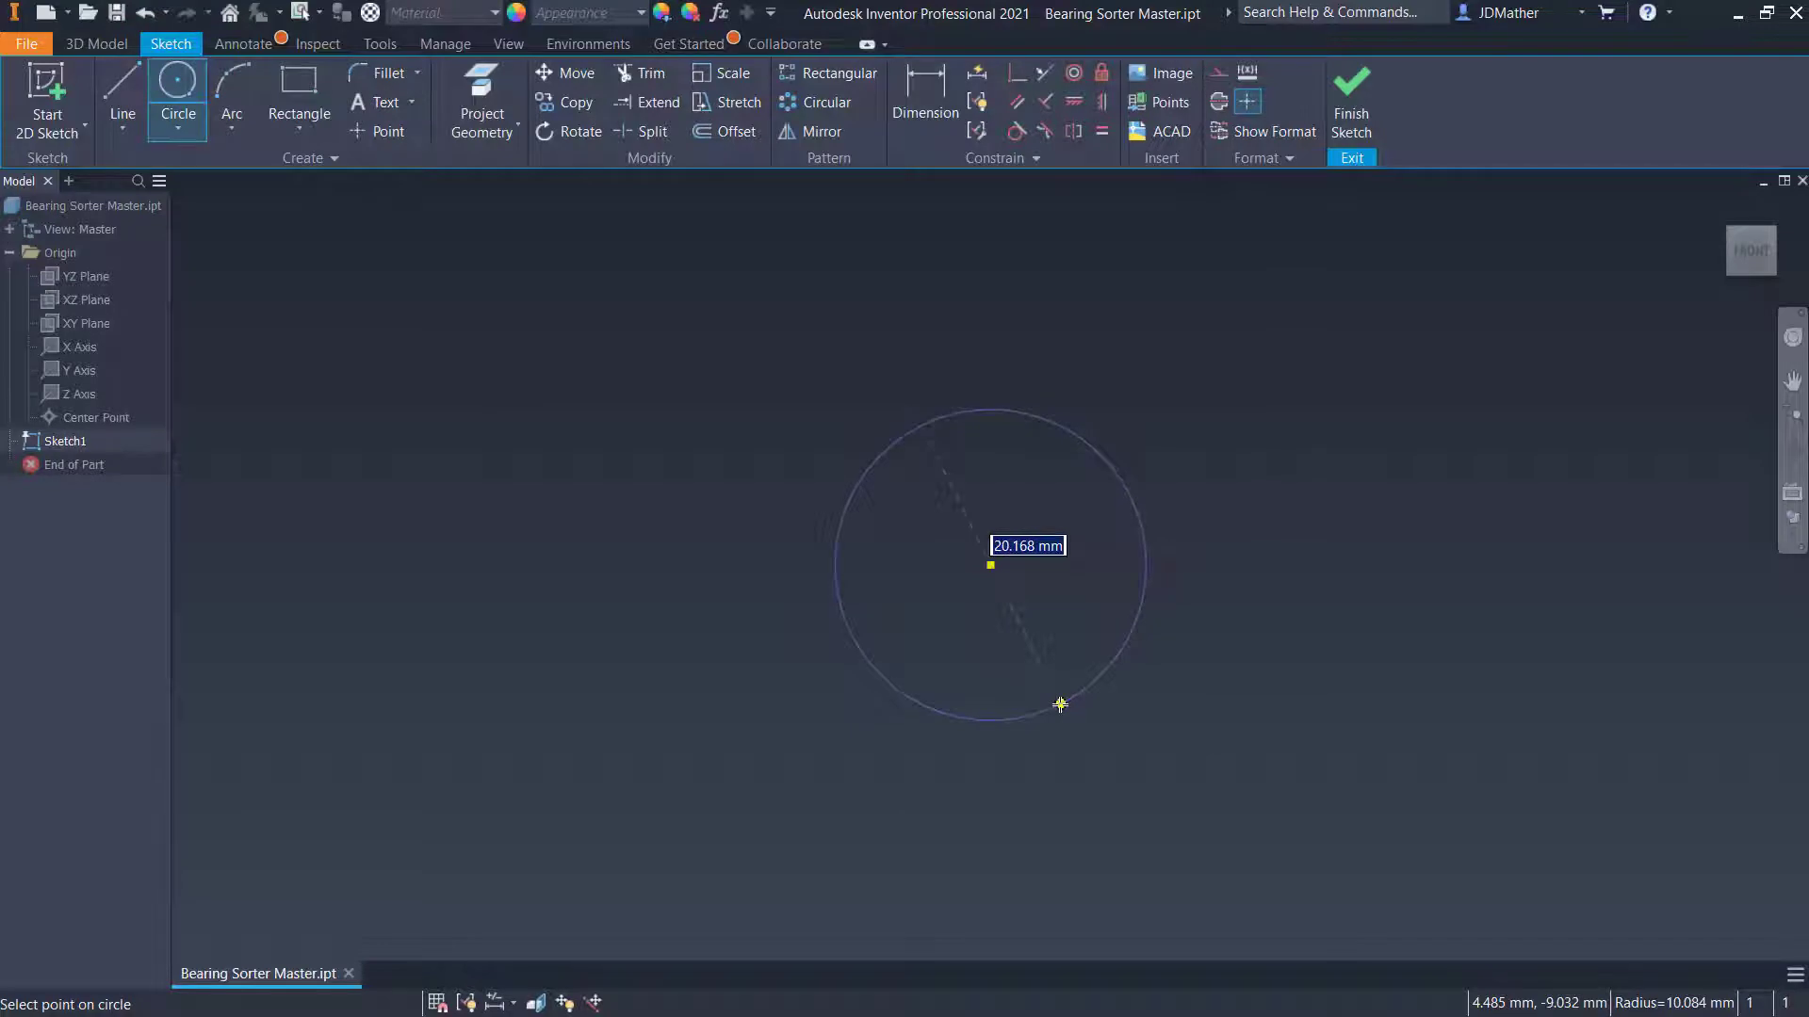
{"action": "type", "text": "19"}
{"action": "key", "text": "Return"}
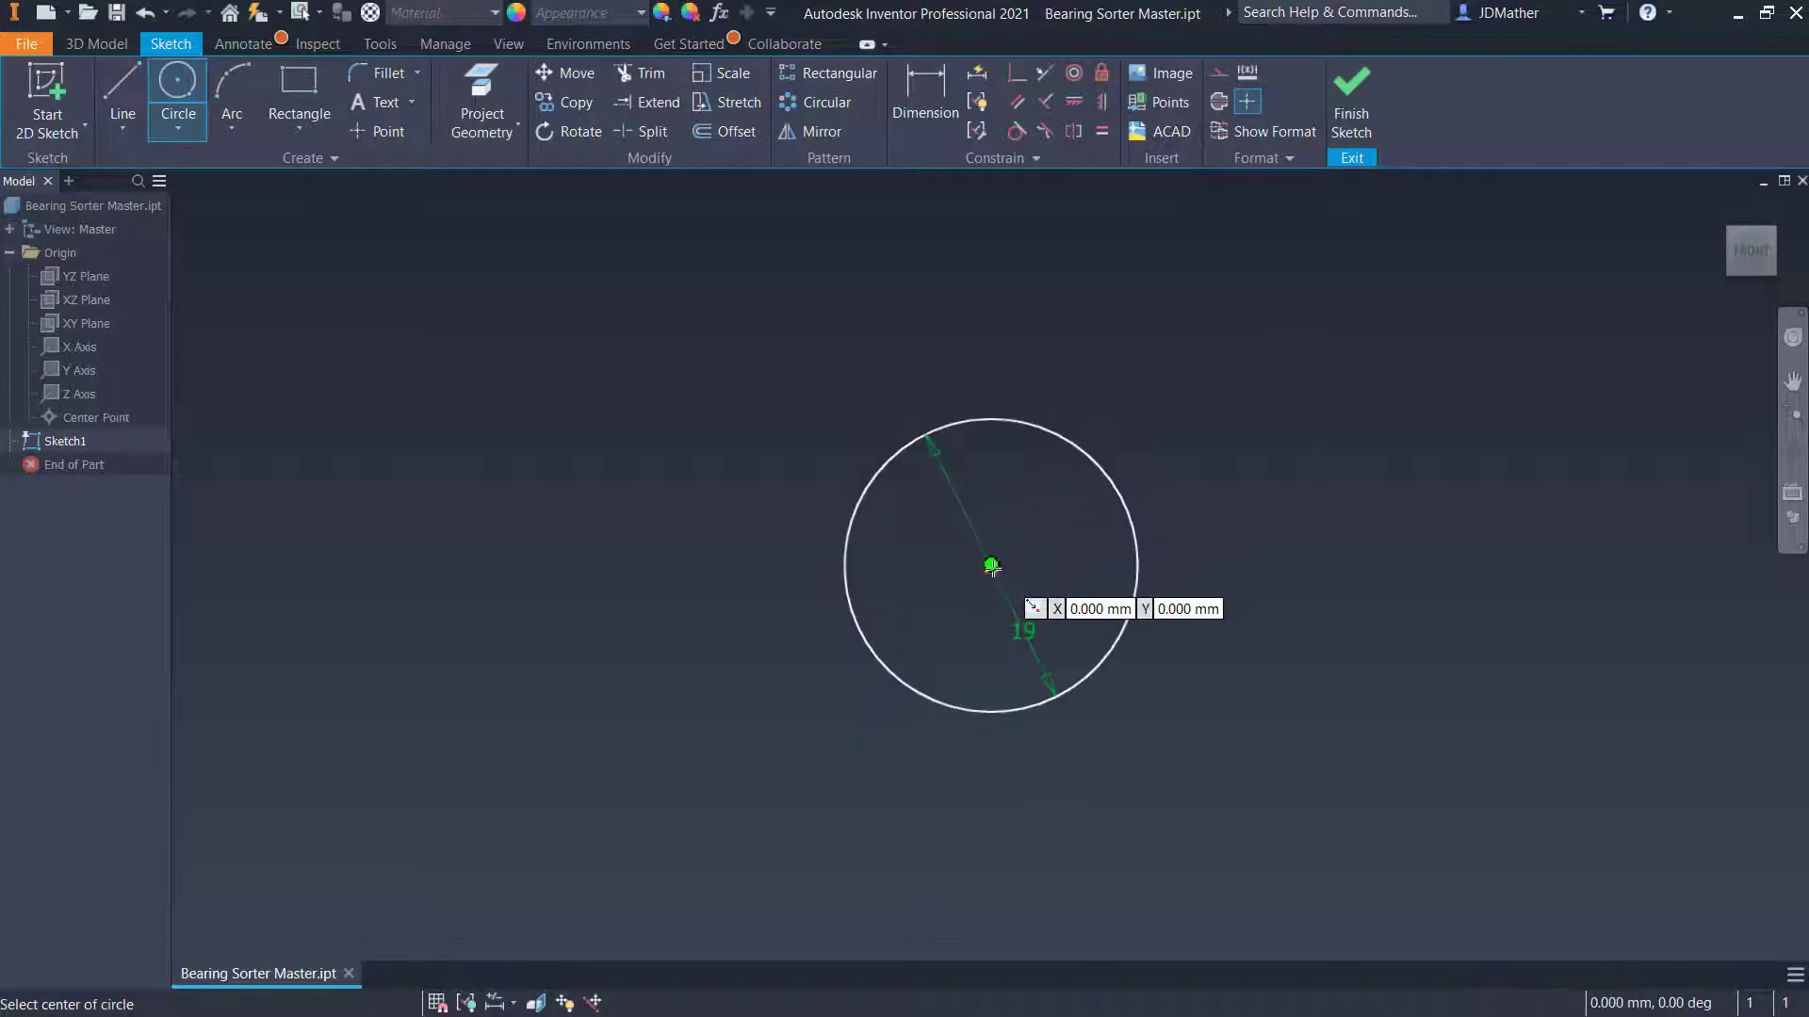
{"action": "left_click", "coordinate": [991, 565]}
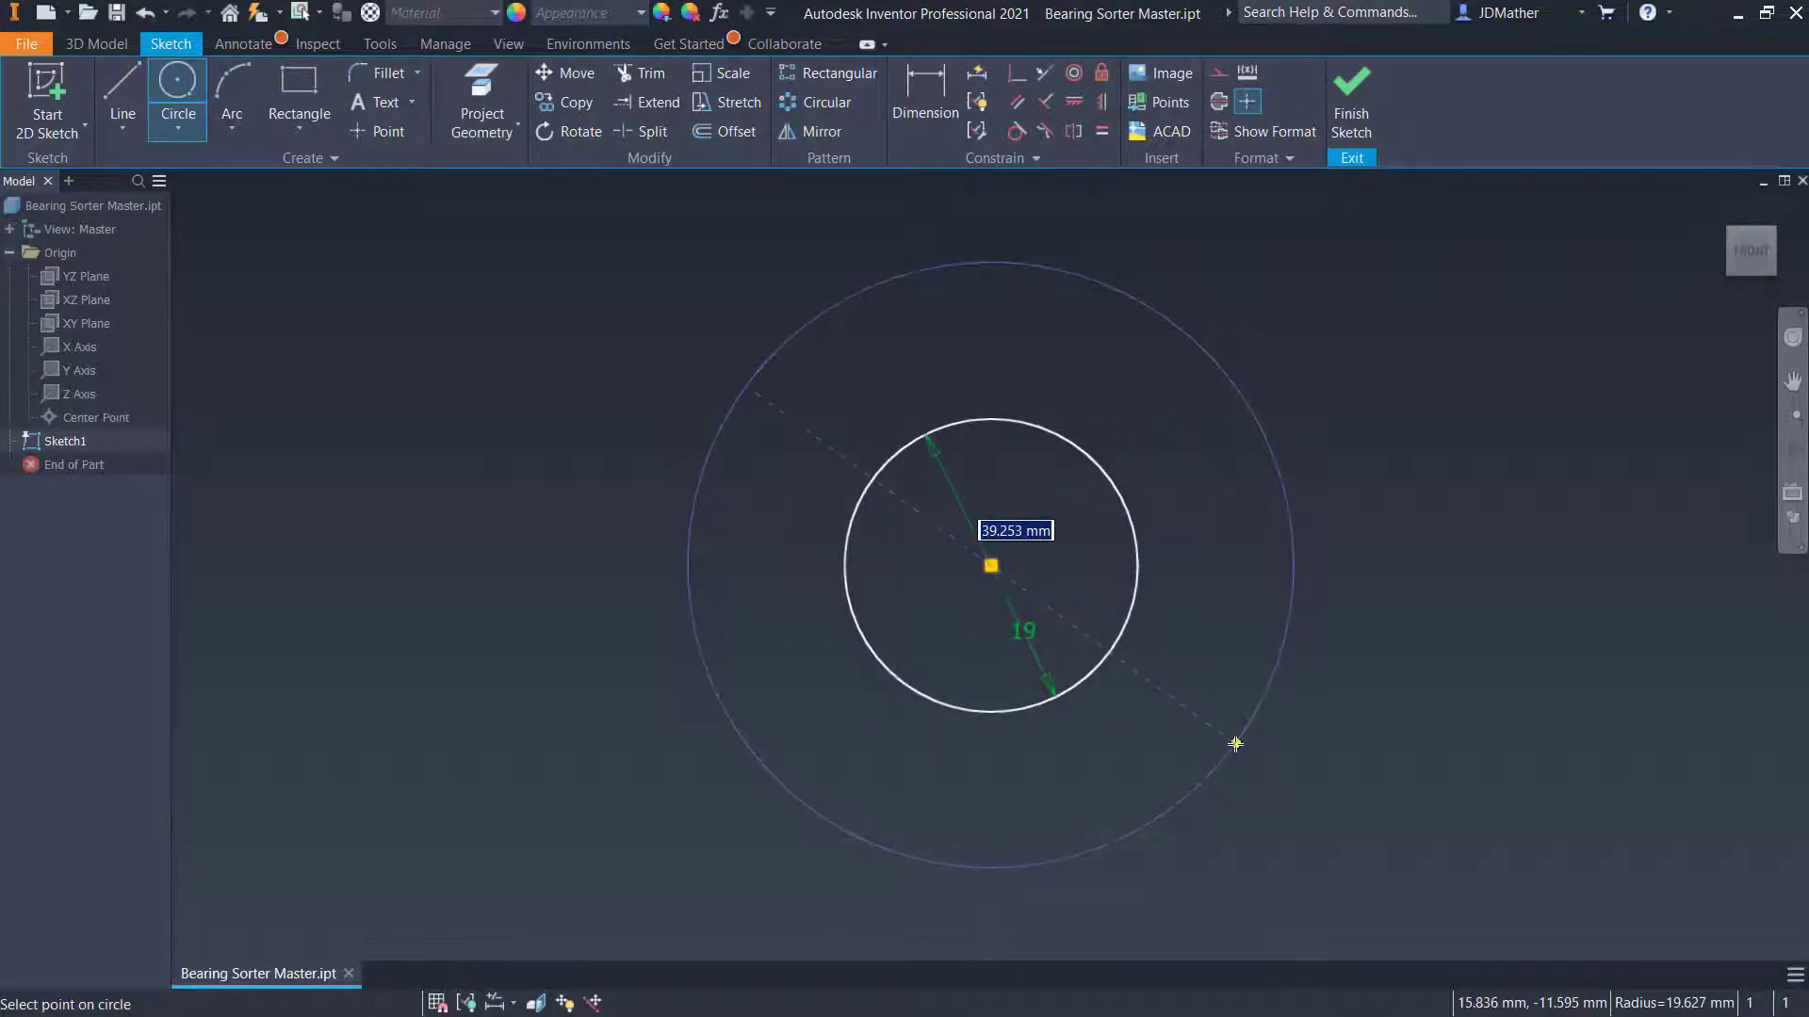
{"action": "type", "text": "76"}
{"action": "key", "text": "Return"}
Draw a vertical line from the origin up to the top of the 19 mm circle
{"action": "scroll", "coordinate": [820, 524], "scroll_direction": "up", "scroll_amount": 6}
{"action": "scroll", "coordinate": [893, 565], "scroll_direction": "down", "scroll_amount": 7}
{"action": "scroll", "coordinate": [773, 485], "scroll_direction": "up", "scroll_amount": 4}
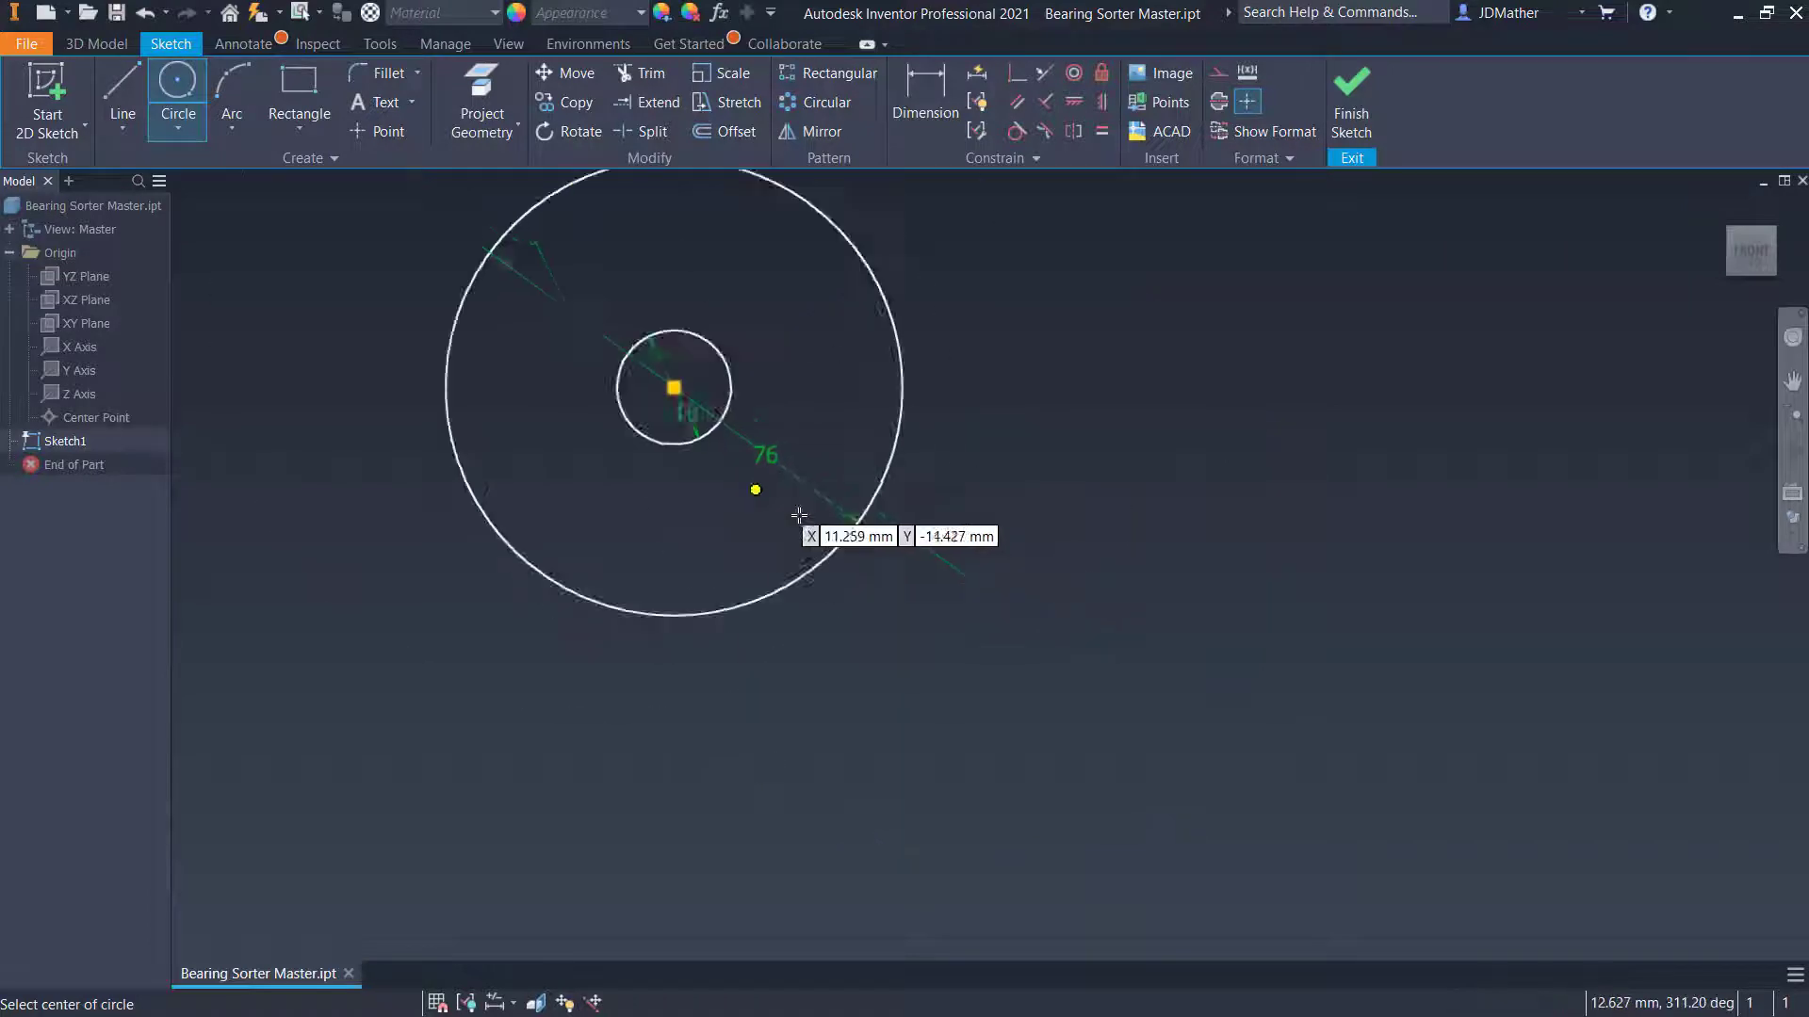
{"action": "scroll", "coordinate": [646, 384], "scroll_direction": "down", "scroll_amount": 3}
{"action": "scroll", "coordinate": [647, 383], "scroll_direction": "down", "scroll_amount": 3}
{"action": "left_click", "coordinate": [141, 81]}
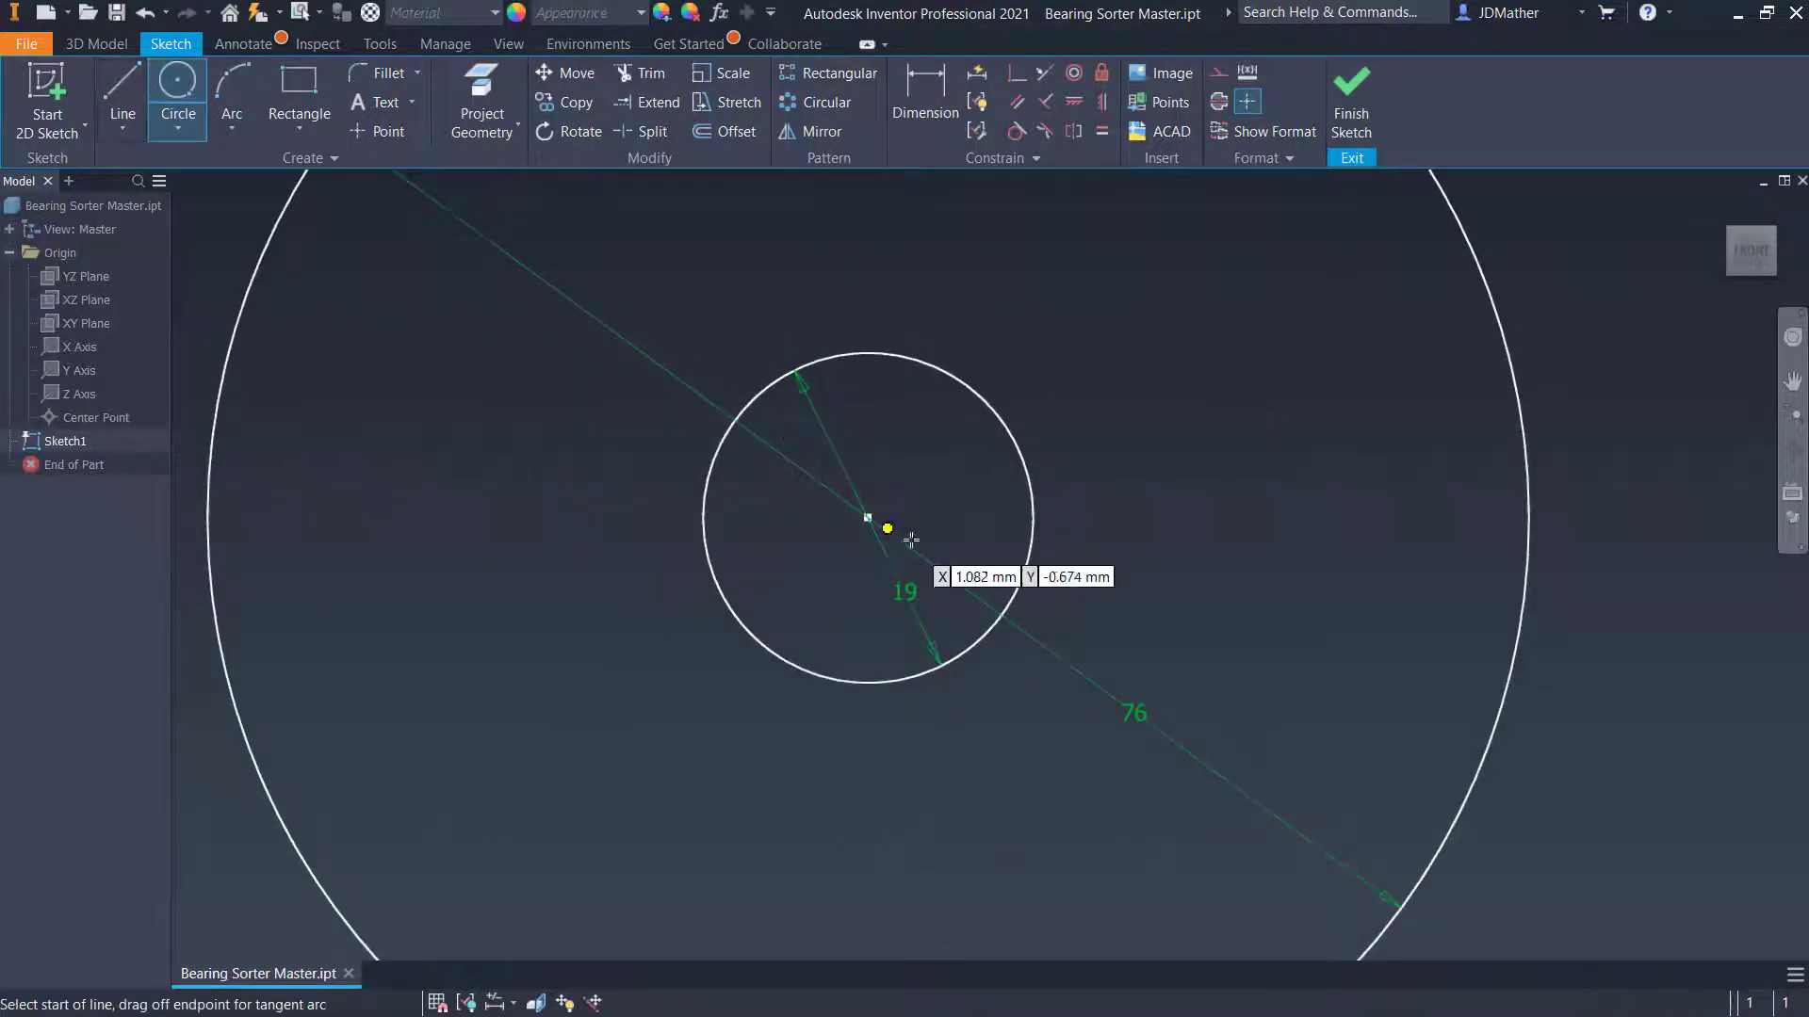
{"action": "left_click", "coordinate": [867, 518]}
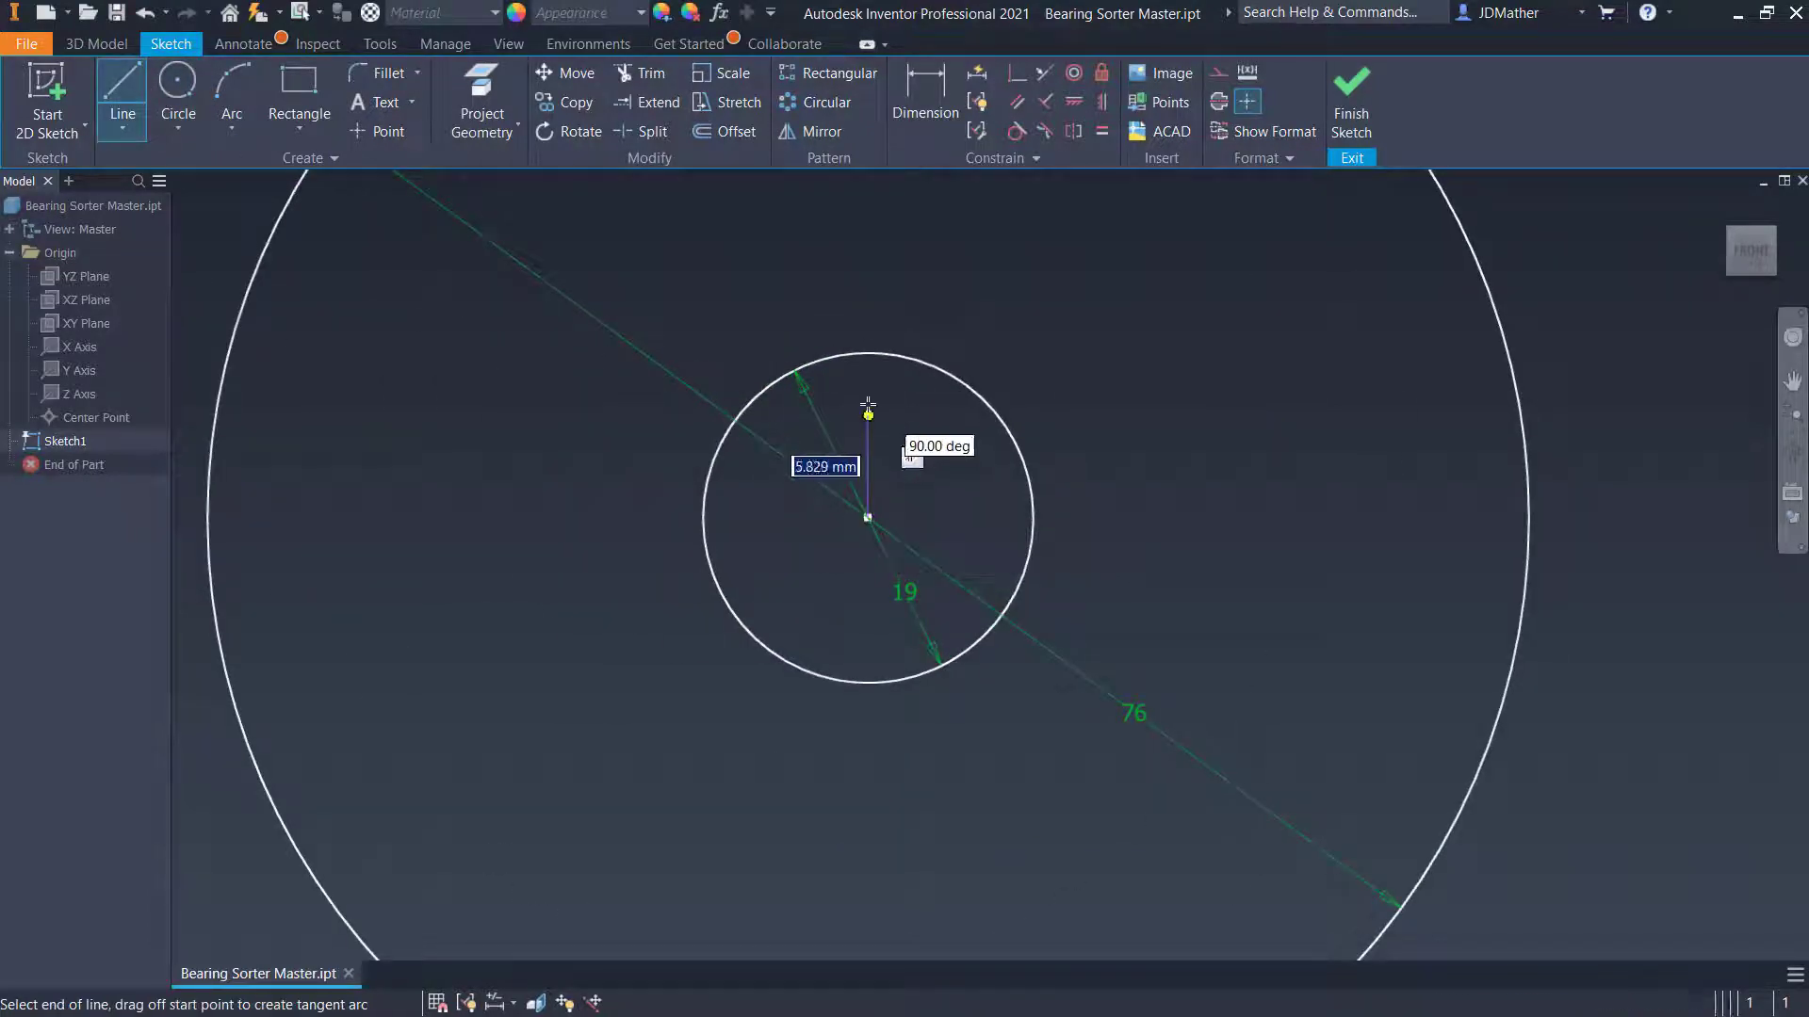
{"action": "left_click", "coordinate": [868, 346]}
{"action": "key", "text": "Escape"}
Draw a 3 mm wide centre rectangle on the line's upper end and make its adjacent sides equal to form a square
{"action": "scroll", "coordinate": [851, 308], "scroll_direction": "down", "scroll_amount": 5}
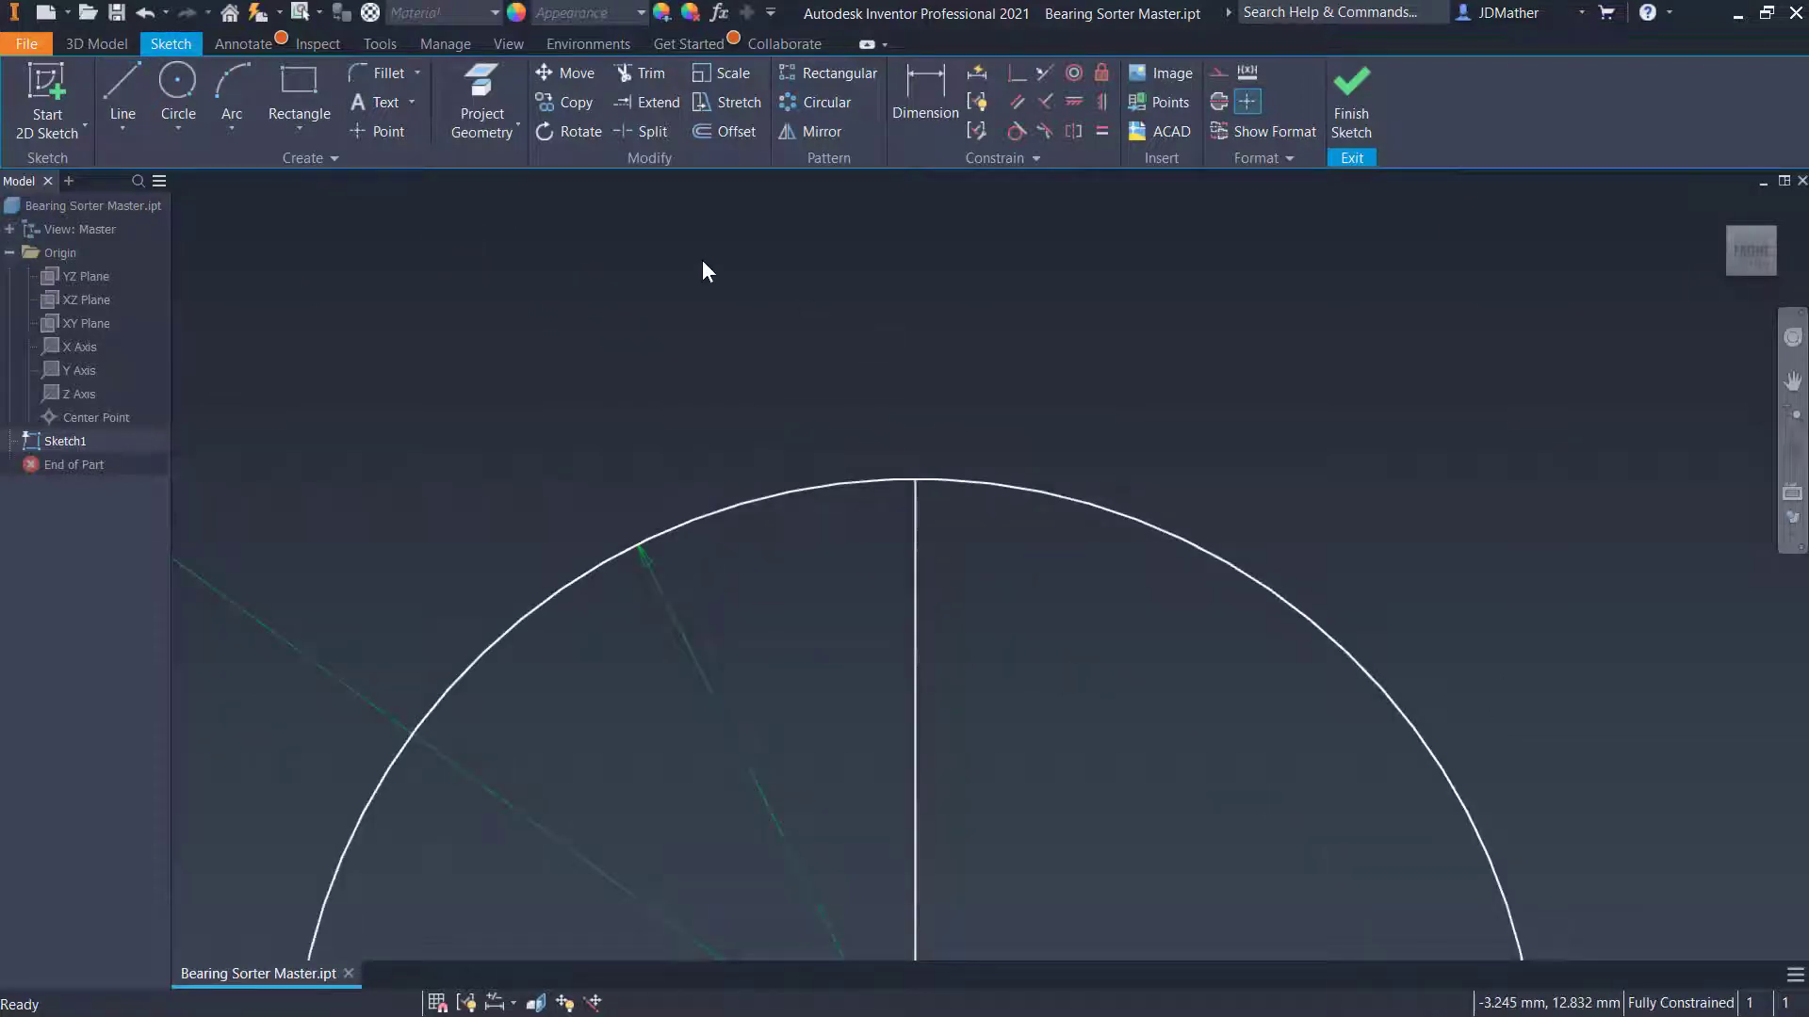
{"action": "left_click", "coordinate": [311, 125]}
{"action": "left_click", "coordinate": [348, 329]}
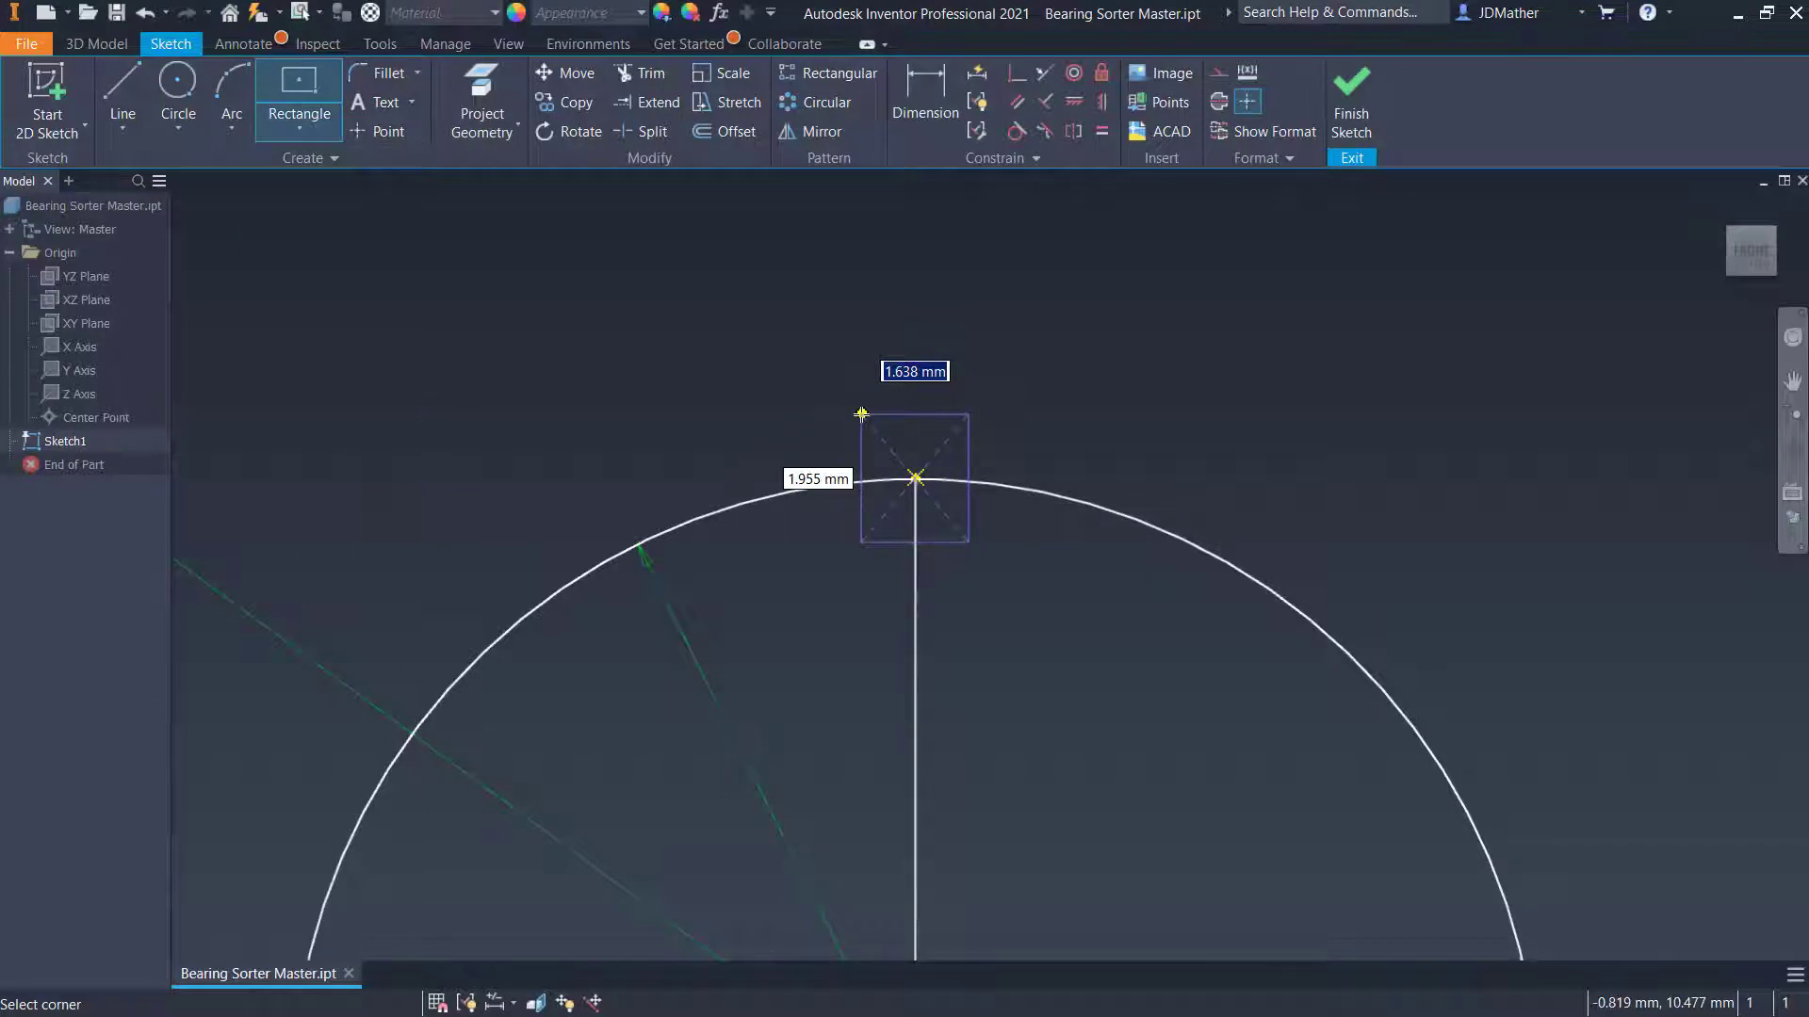
{"action": "type", "text": "3"}
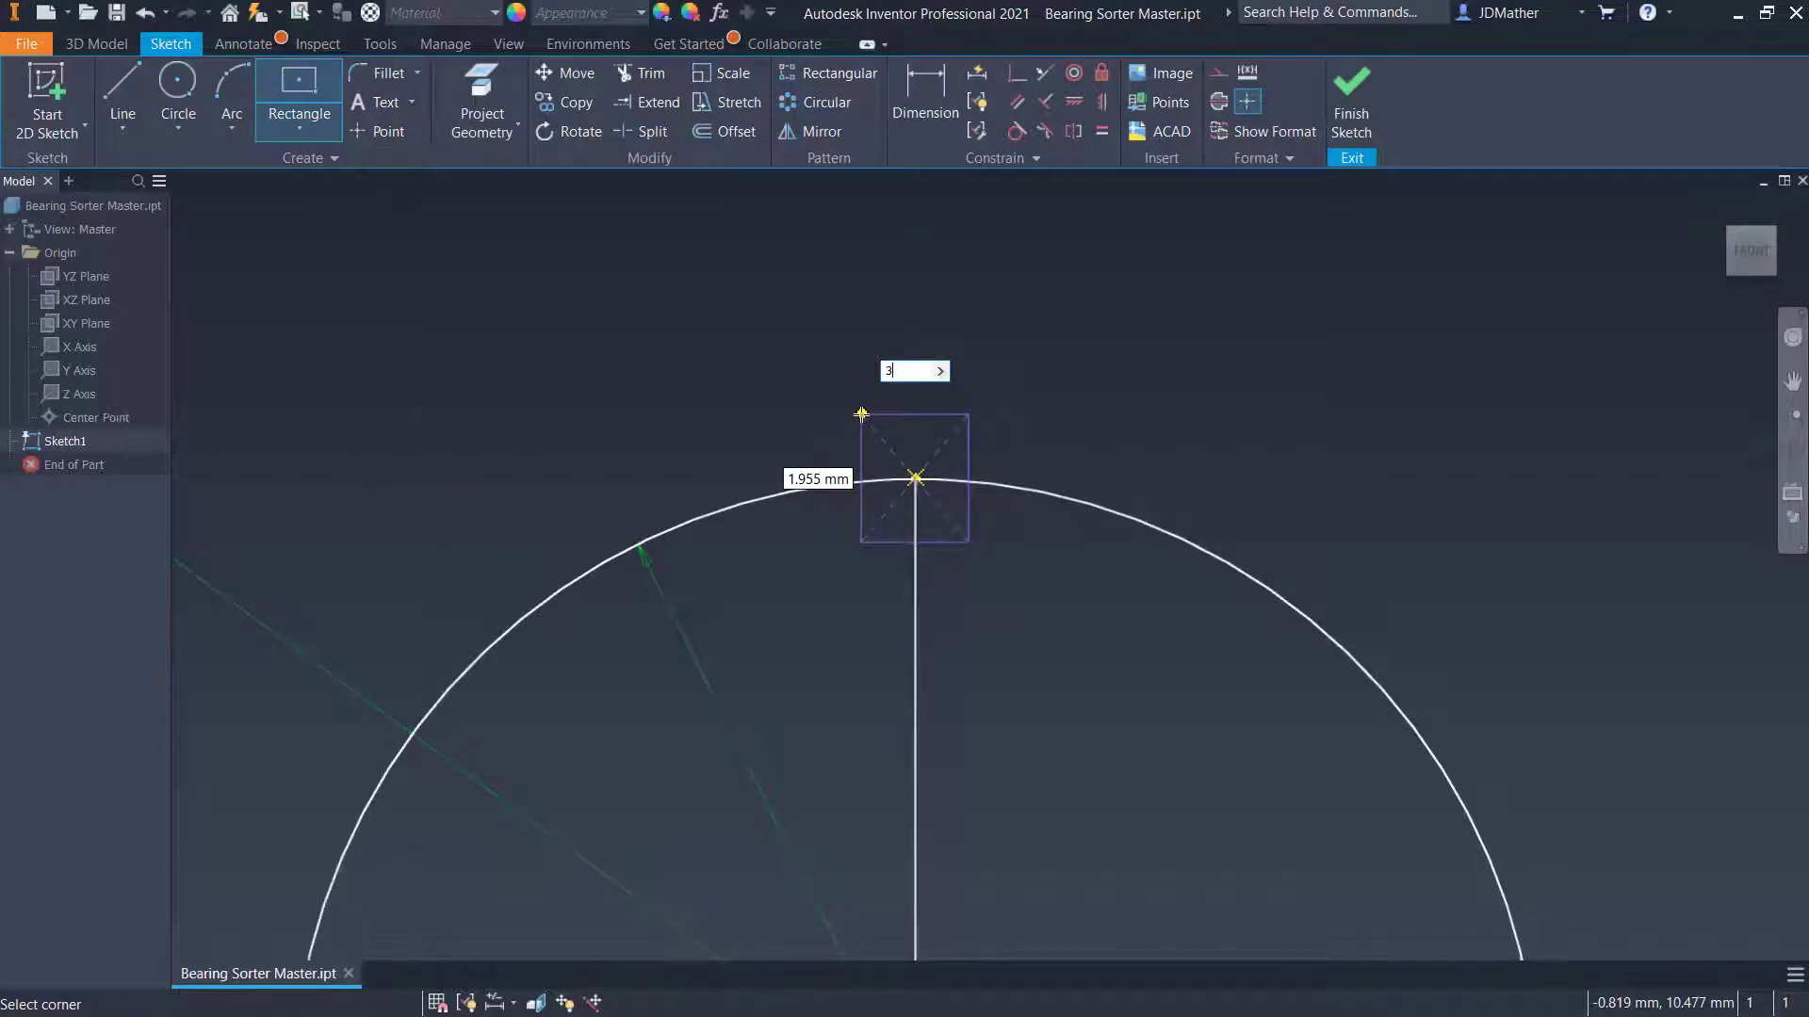
{"action": "key", "text": "Return"}
{"action": "left_click", "coordinate": [1102, 131]}
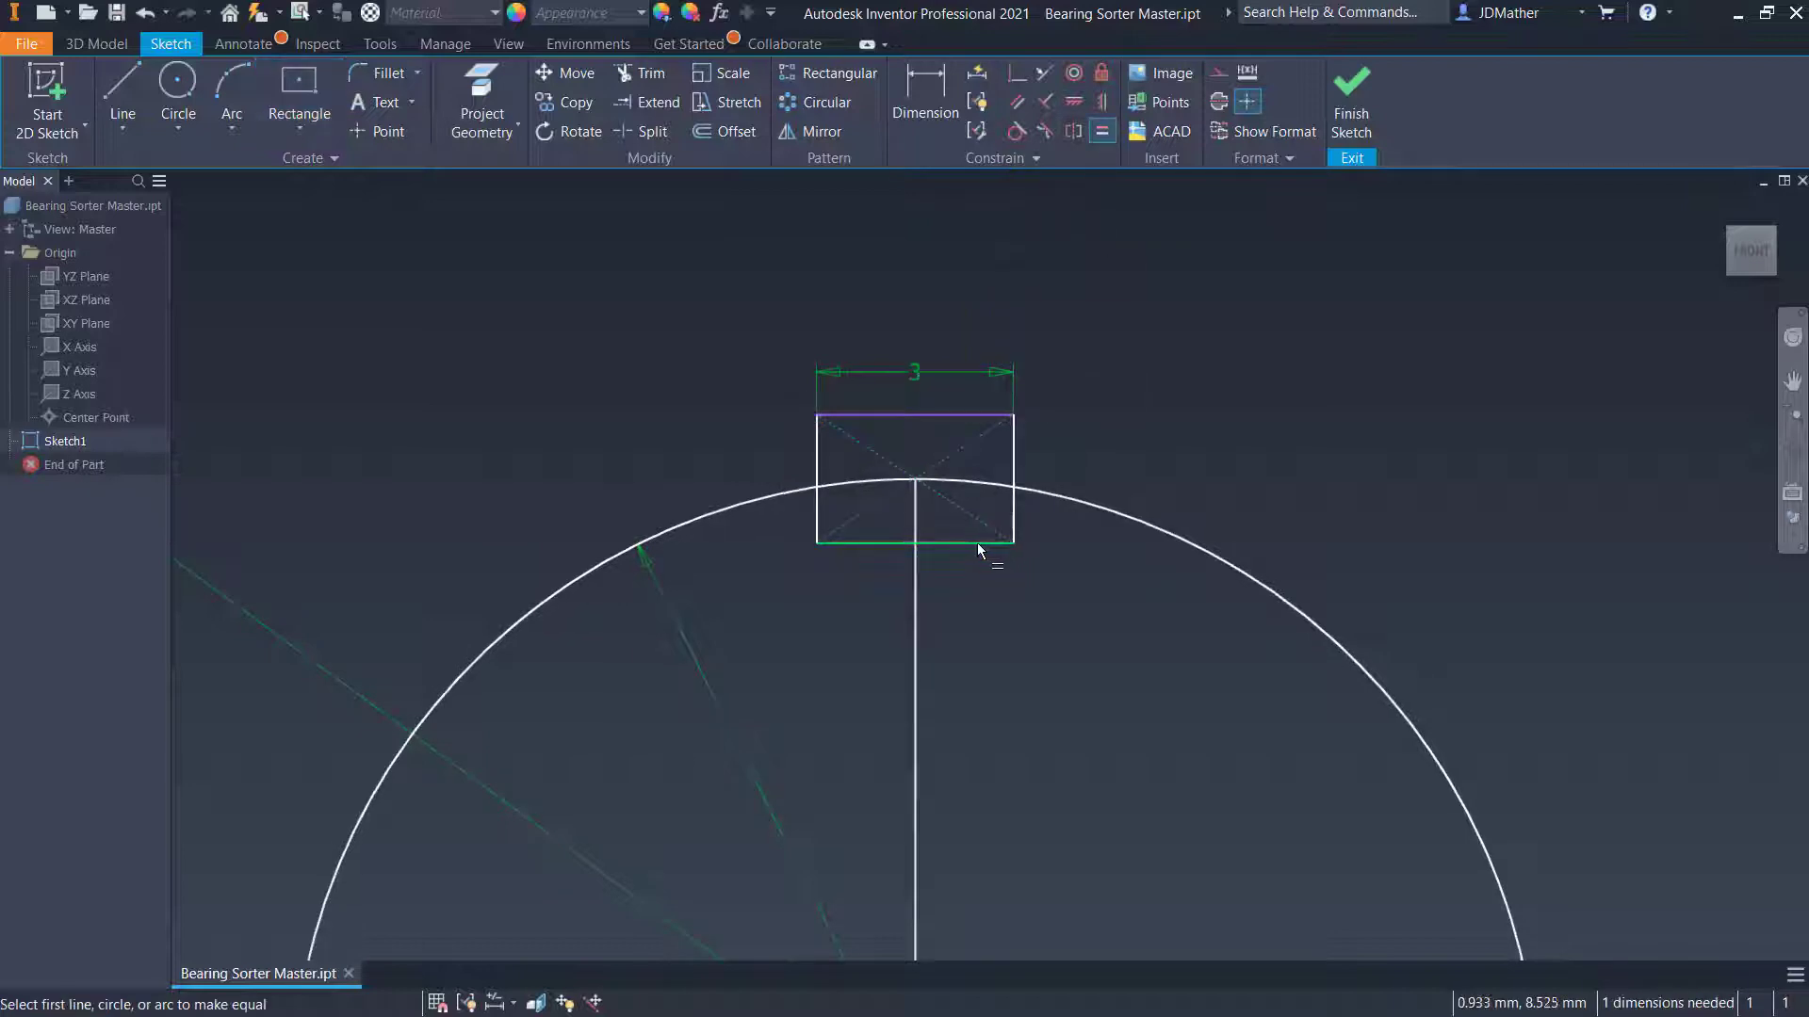
{"action": "left_click", "coordinate": [976, 543]}
{"action": "left_click", "coordinate": [1012, 507]}
Draw a line from the centre of the small square up to the top of the 76 mm circle
{"action": "scroll", "coordinate": [1003, 495], "scroll_direction": "up", "scroll_amount": 6}
{"action": "scroll", "coordinate": [951, 508], "scroll_direction": "up", "scroll_amount": 4}
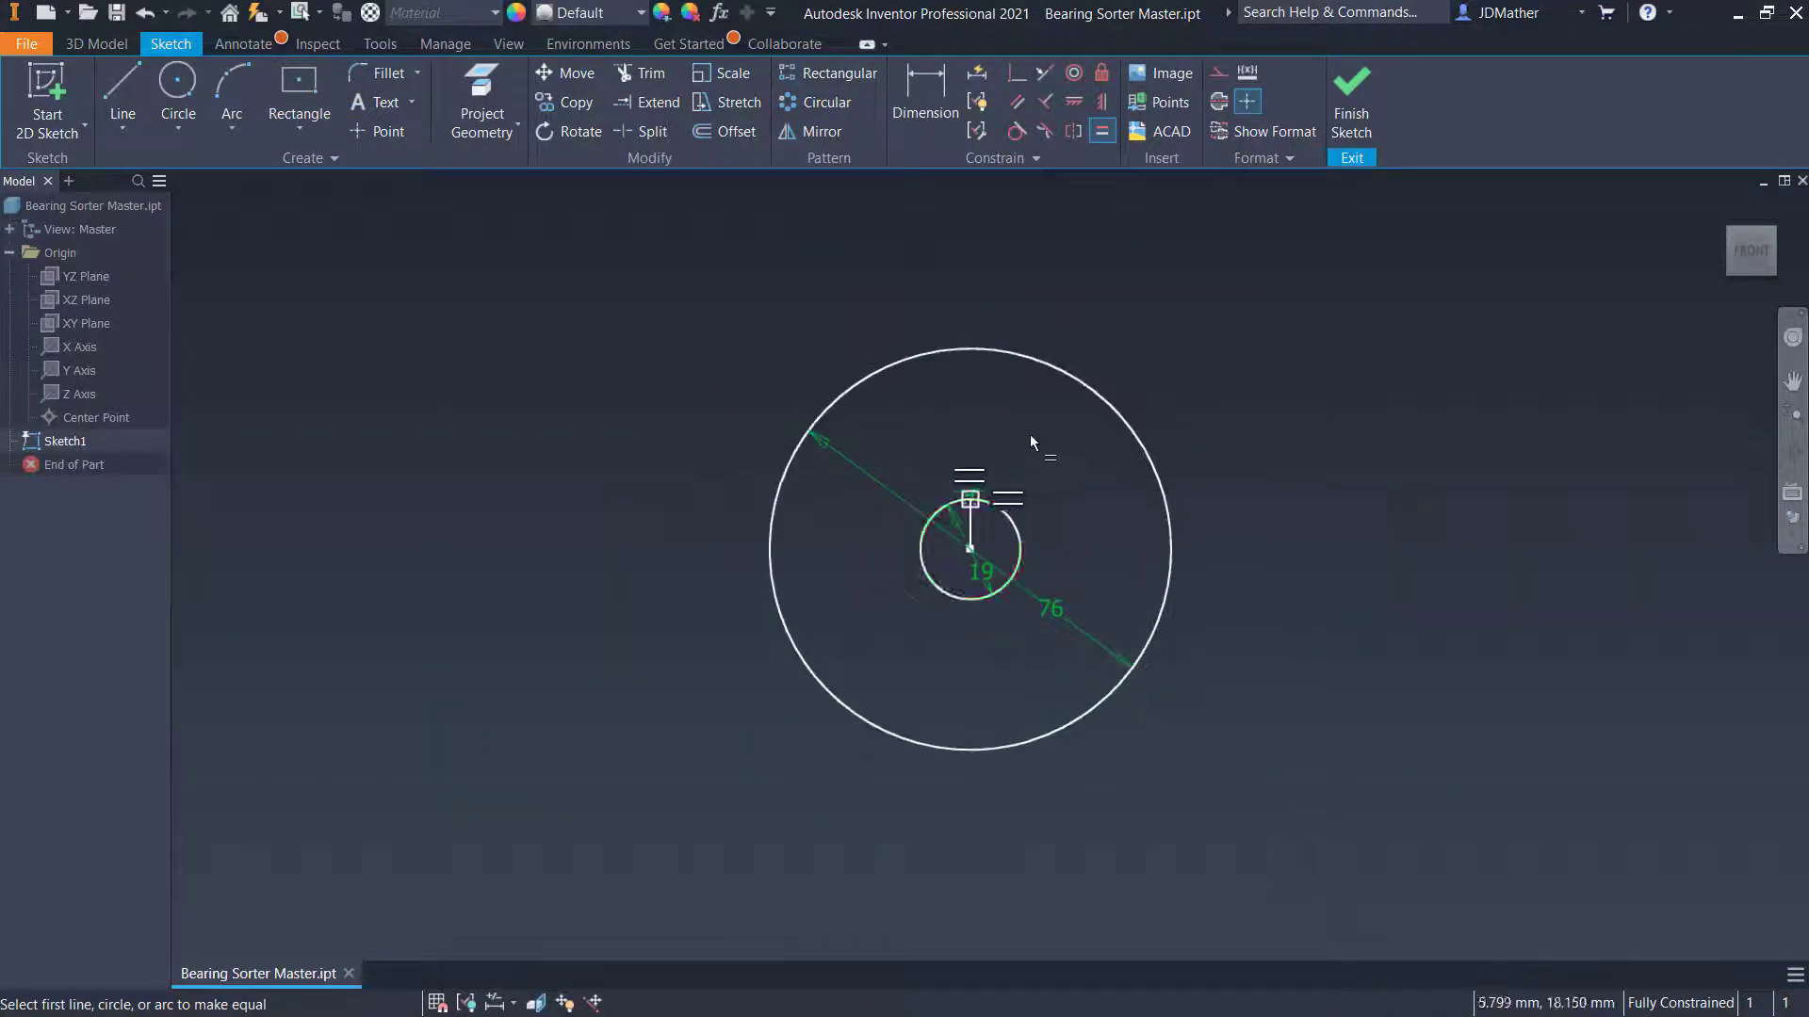
{"action": "scroll", "coordinate": [1028, 430], "scroll_direction": "down", "scroll_amount": 3}
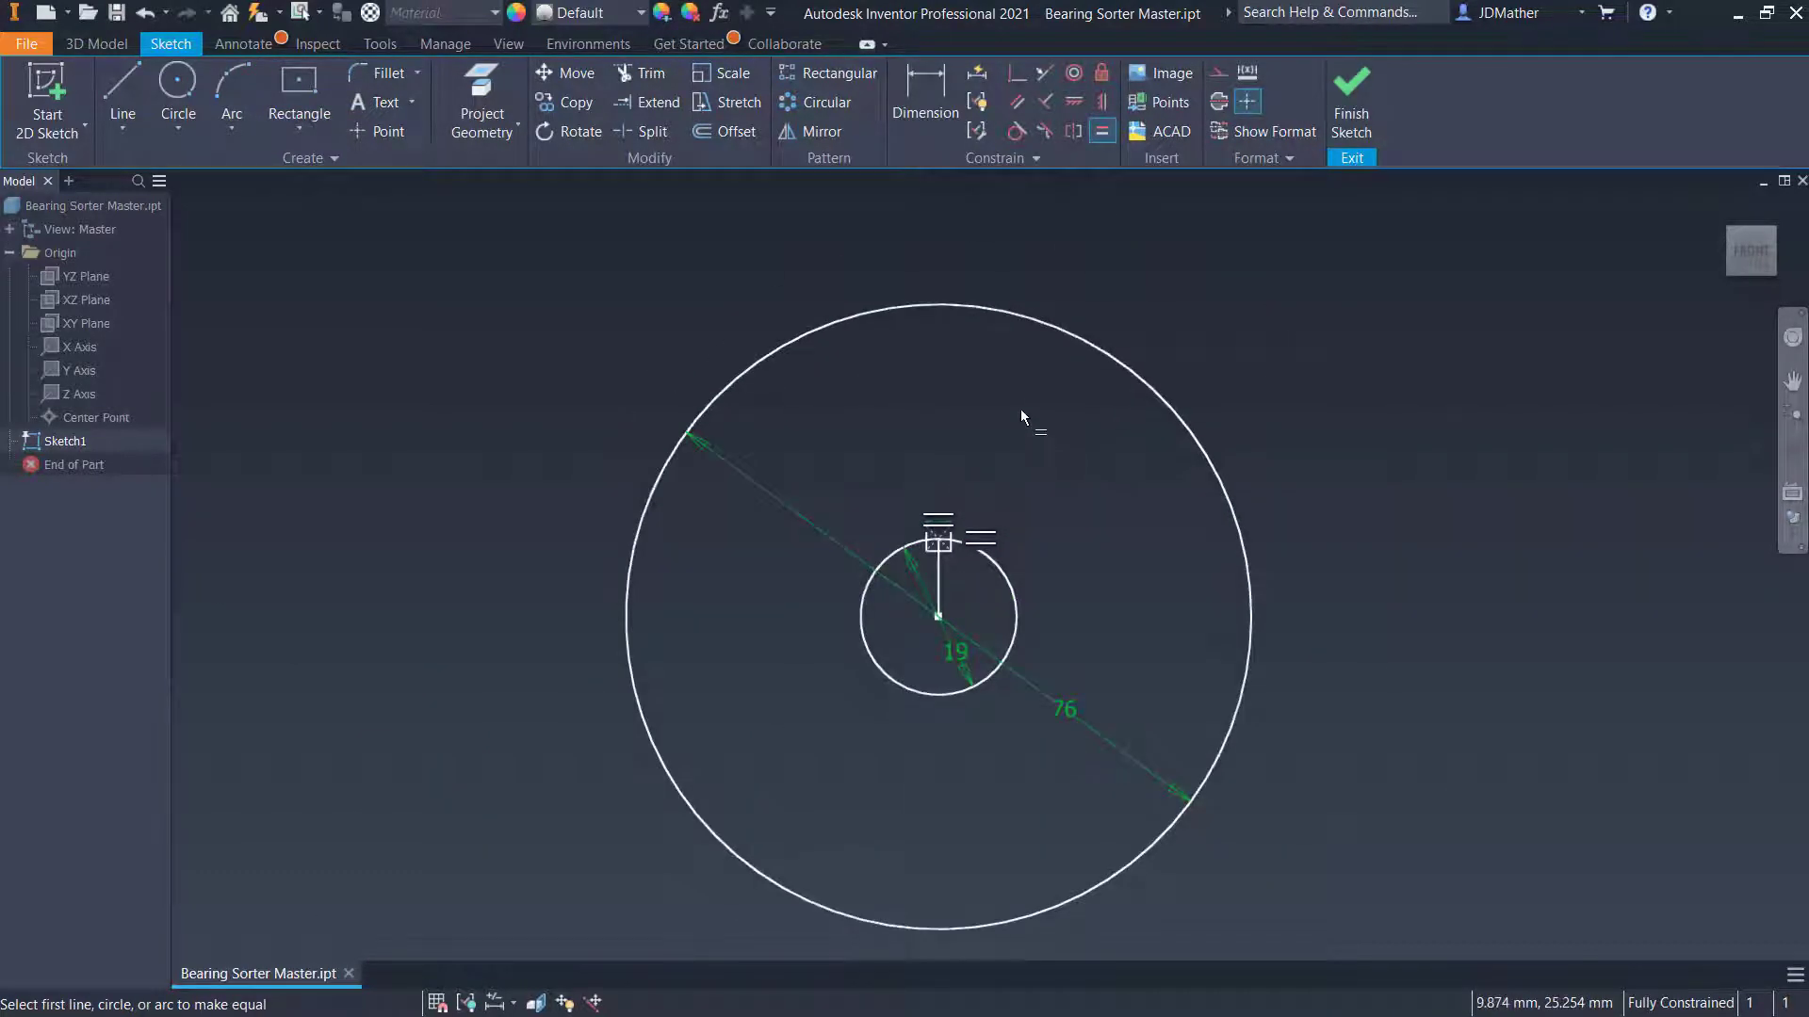
{"action": "scroll", "coordinate": [1055, 282], "scroll_direction": "down", "scroll_amount": 5}
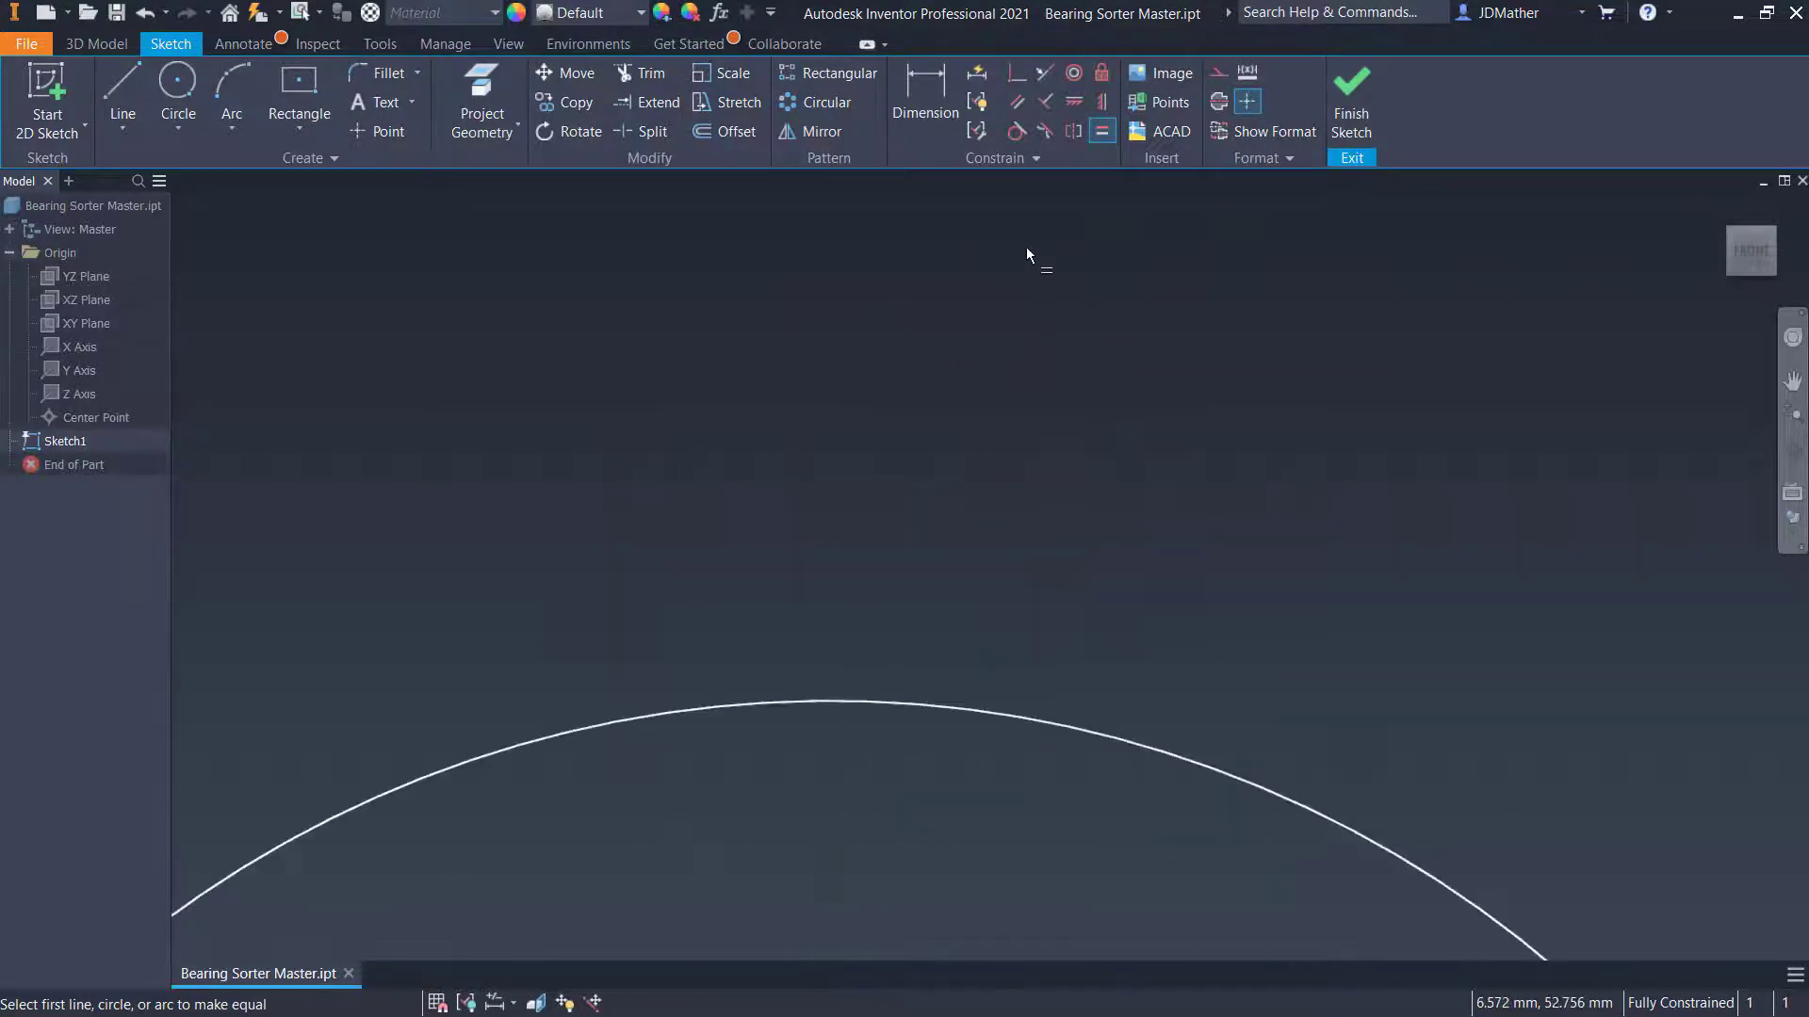
{"action": "left_click", "coordinate": [127, 98]}
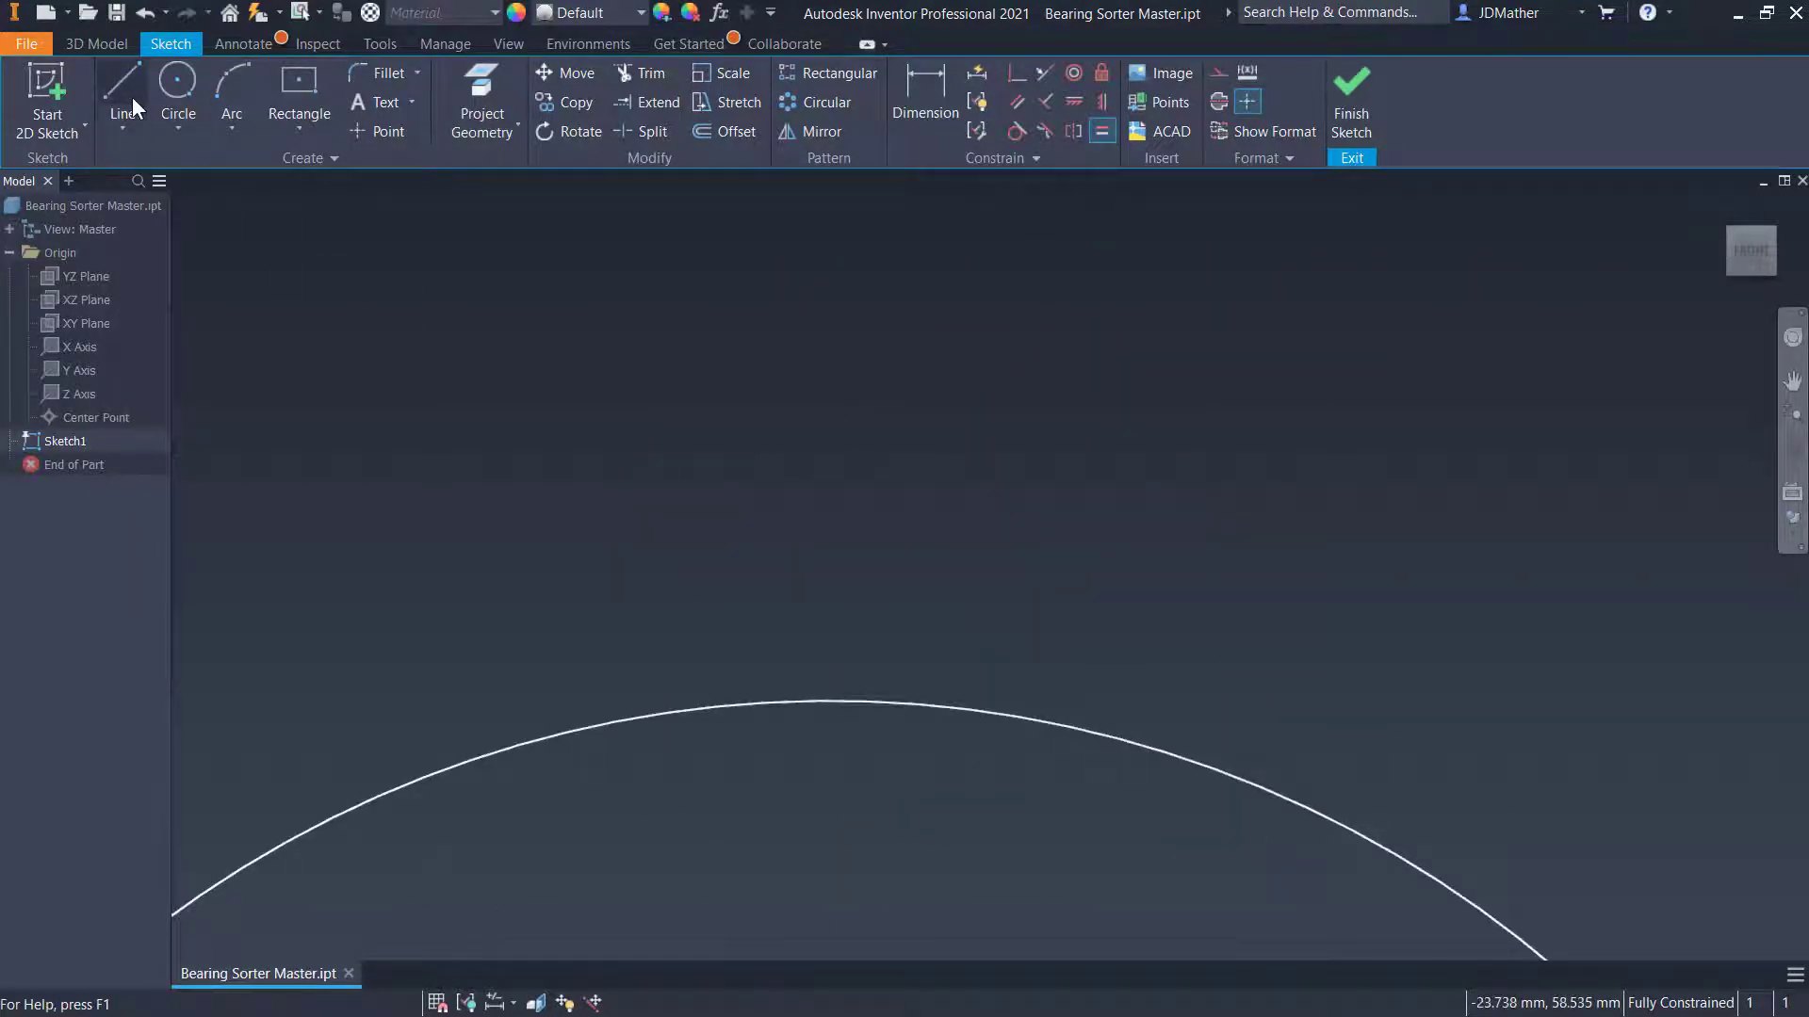
{"action": "scroll", "coordinate": [514, 282], "scroll_direction": "up", "scroll_amount": 6}
{"action": "scroll", "coordinate": [565, 361], "scroll_direction": "down", "scroll_amount": 4}
{"action": "left_click", "coordinate": [453, 415]}
{"action": "scroll", "coordinate": [501, 386], "scroll_direction": "up", "scroll_amount": 4}
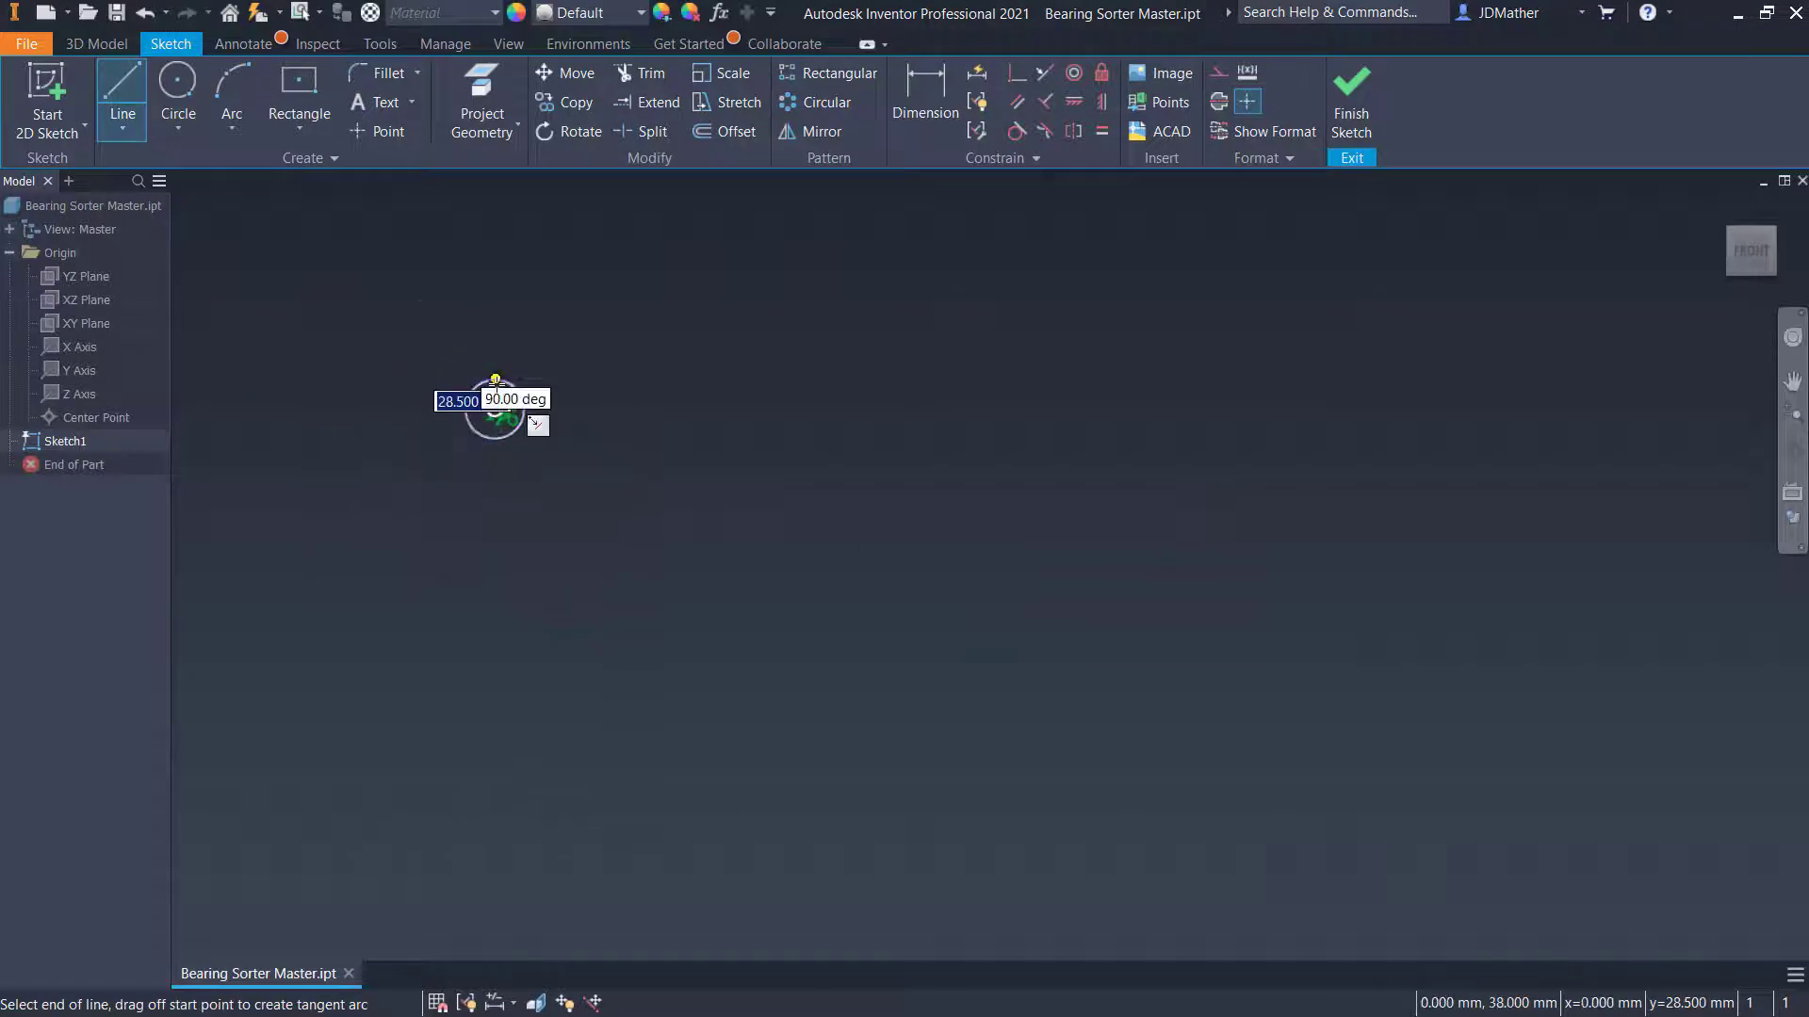
{"action": "scroll", "coordinate": [499, 320], "scroll_direction": "down", "scroll_amount": 4}
{"action": "left_click", "coordinate": [459, 300]}
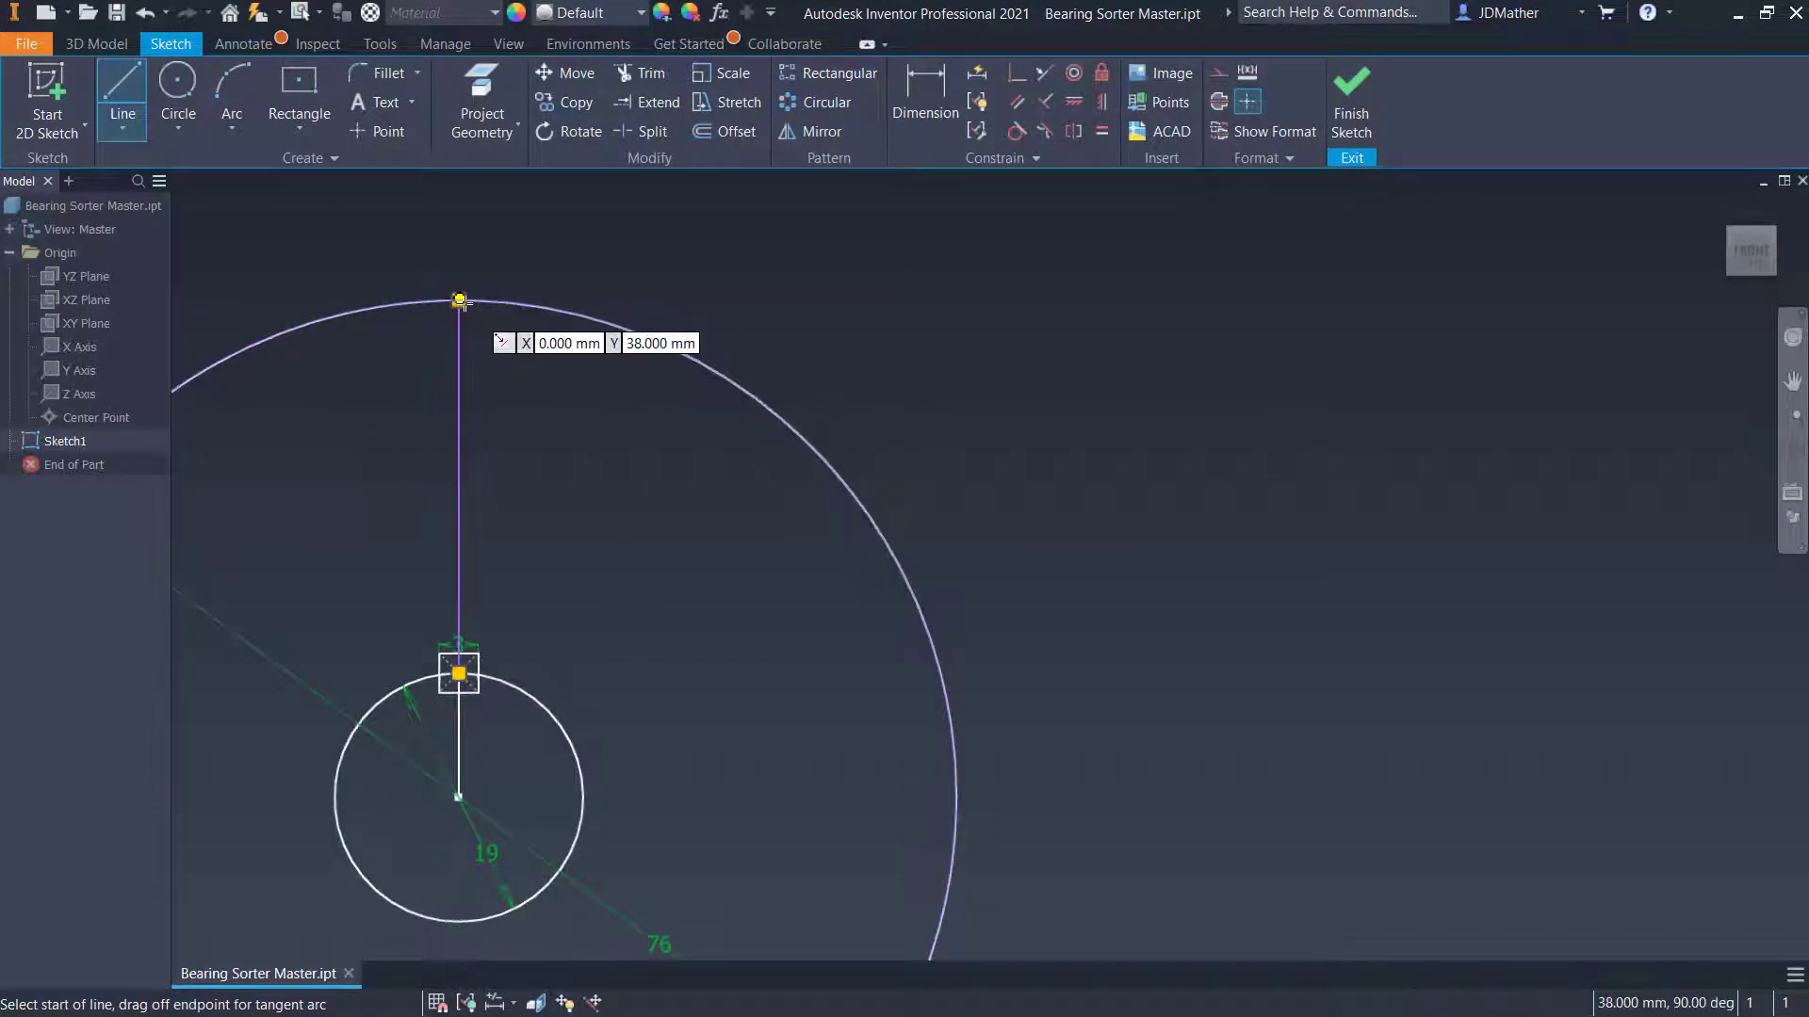
{"action": "key", "text": "Escape"}
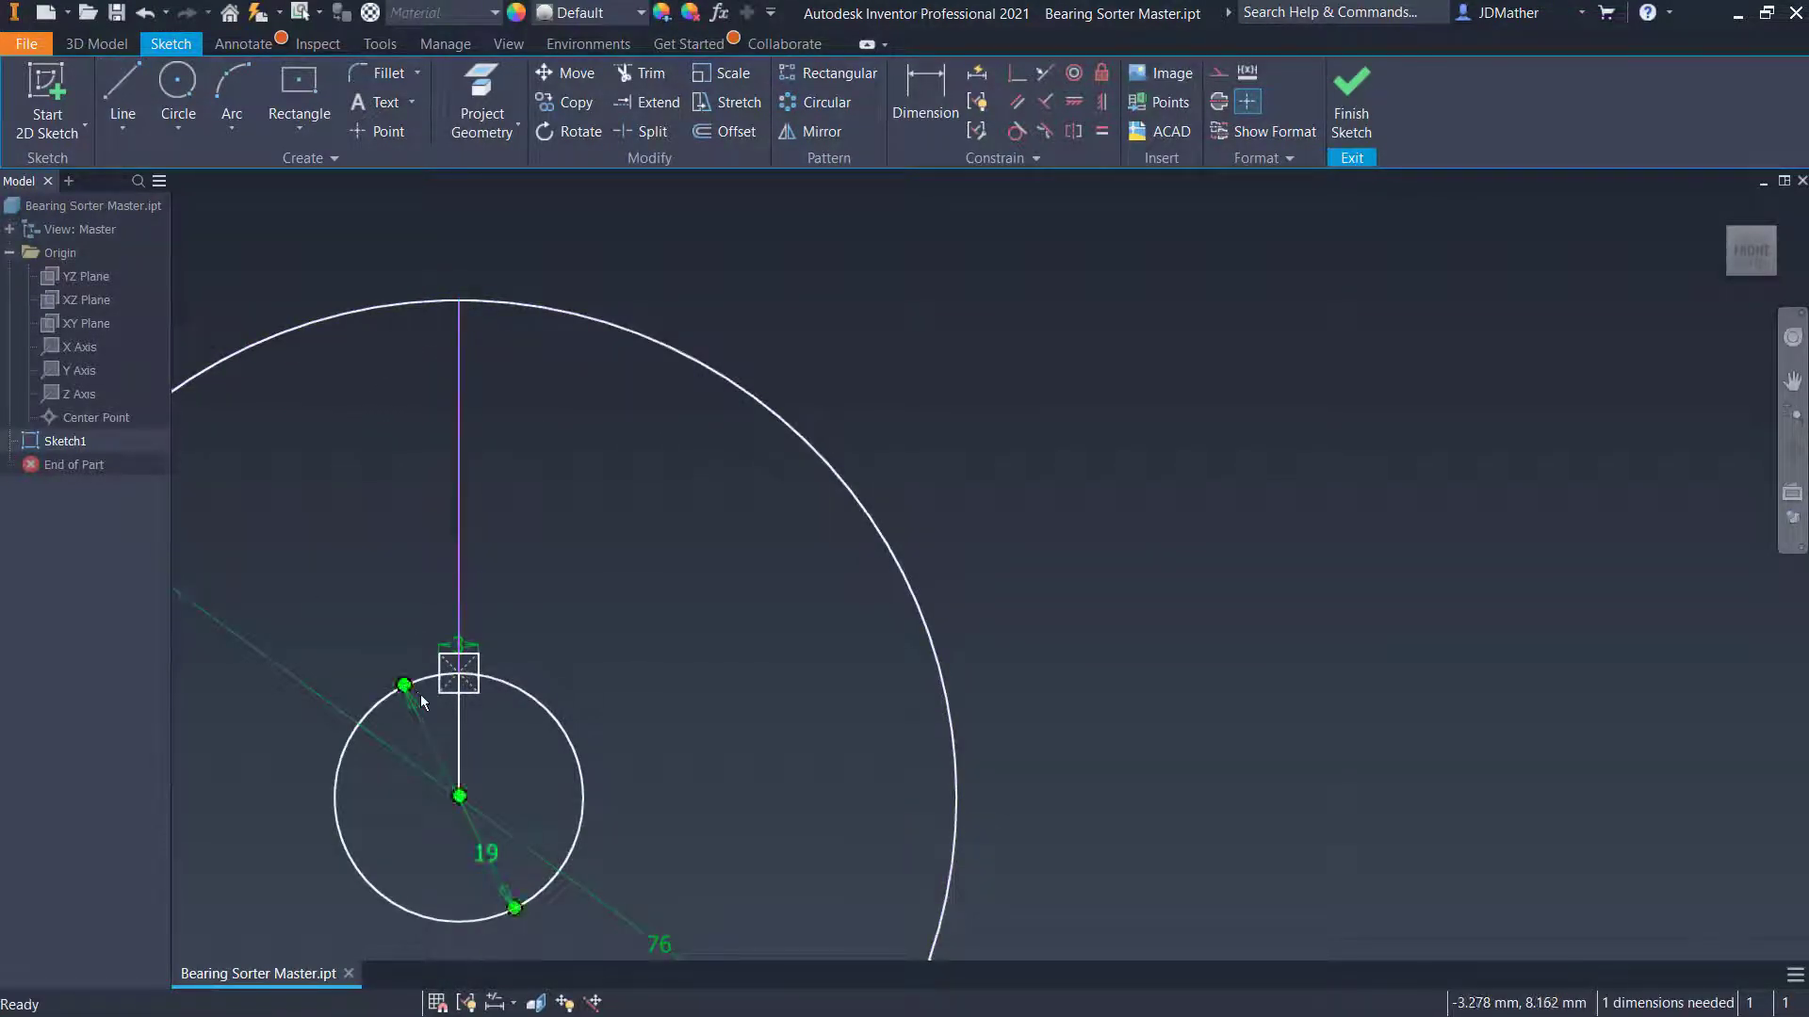
Shift the new line's upper end along the 76 mm circle and constrain the line to be vertical
{"action": "scroll", "coordinate": [424, 641], "scroll_direction": "down", "scroll_amount": 5}
{"action": "scroll", "coordinate": [531, 602], "scroll_direction": "up", "scroll_amount": 5}
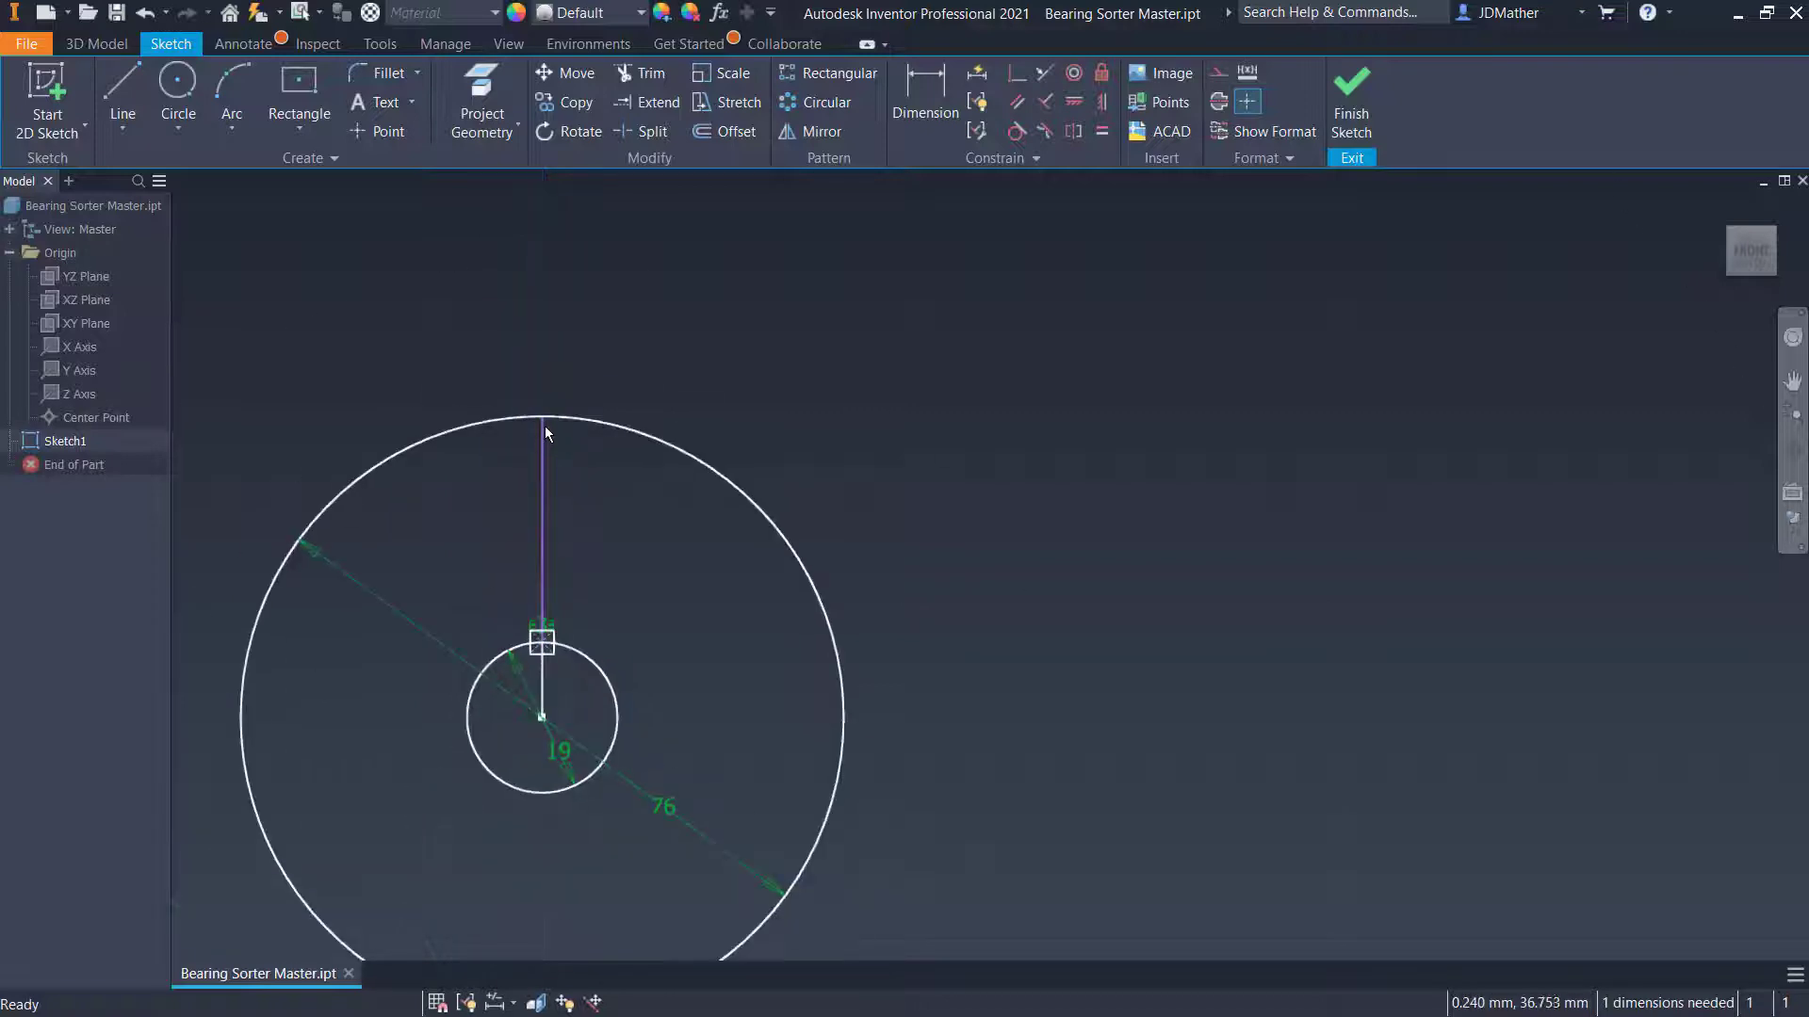
{"action": "left_click_drag", "start_coordinate": [542, 418], "coordinate": [591, 407]}
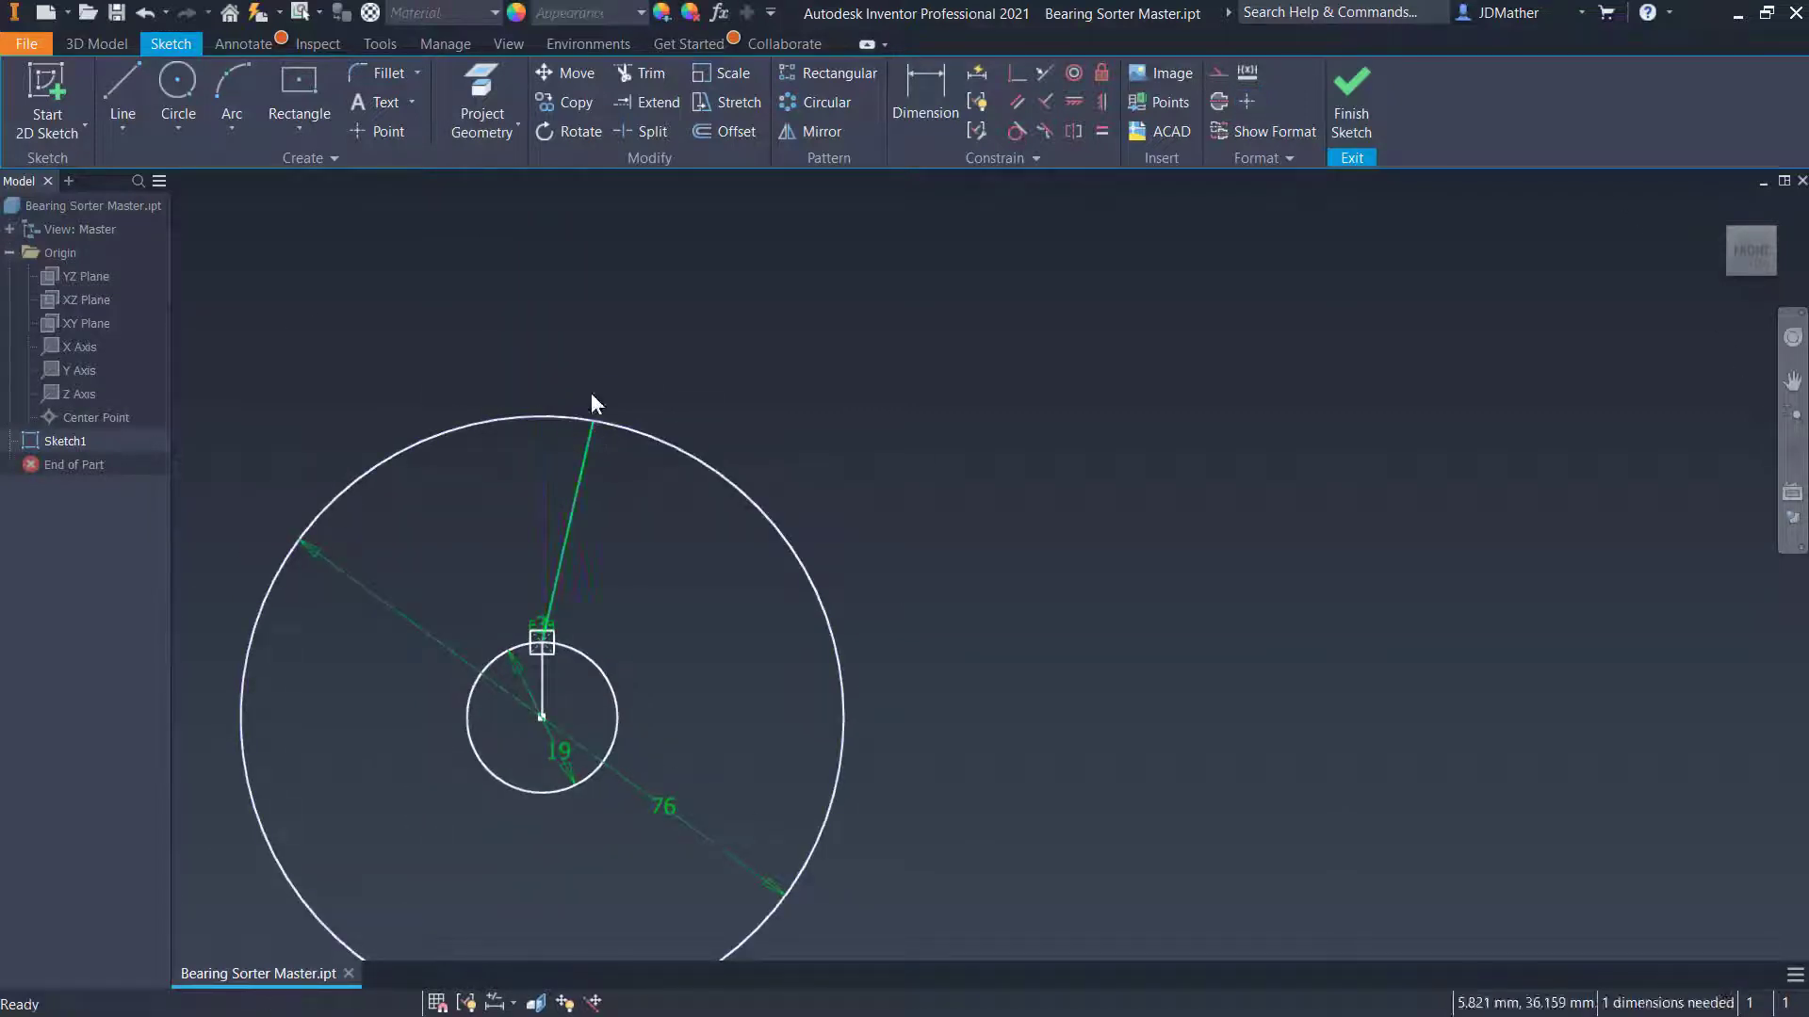
{"action": "left_click", "coordinate": [1108, 96]}
{"action": "left_click", "coordinate": [591, 484]}
{"action": "key", "text": "Escape"}
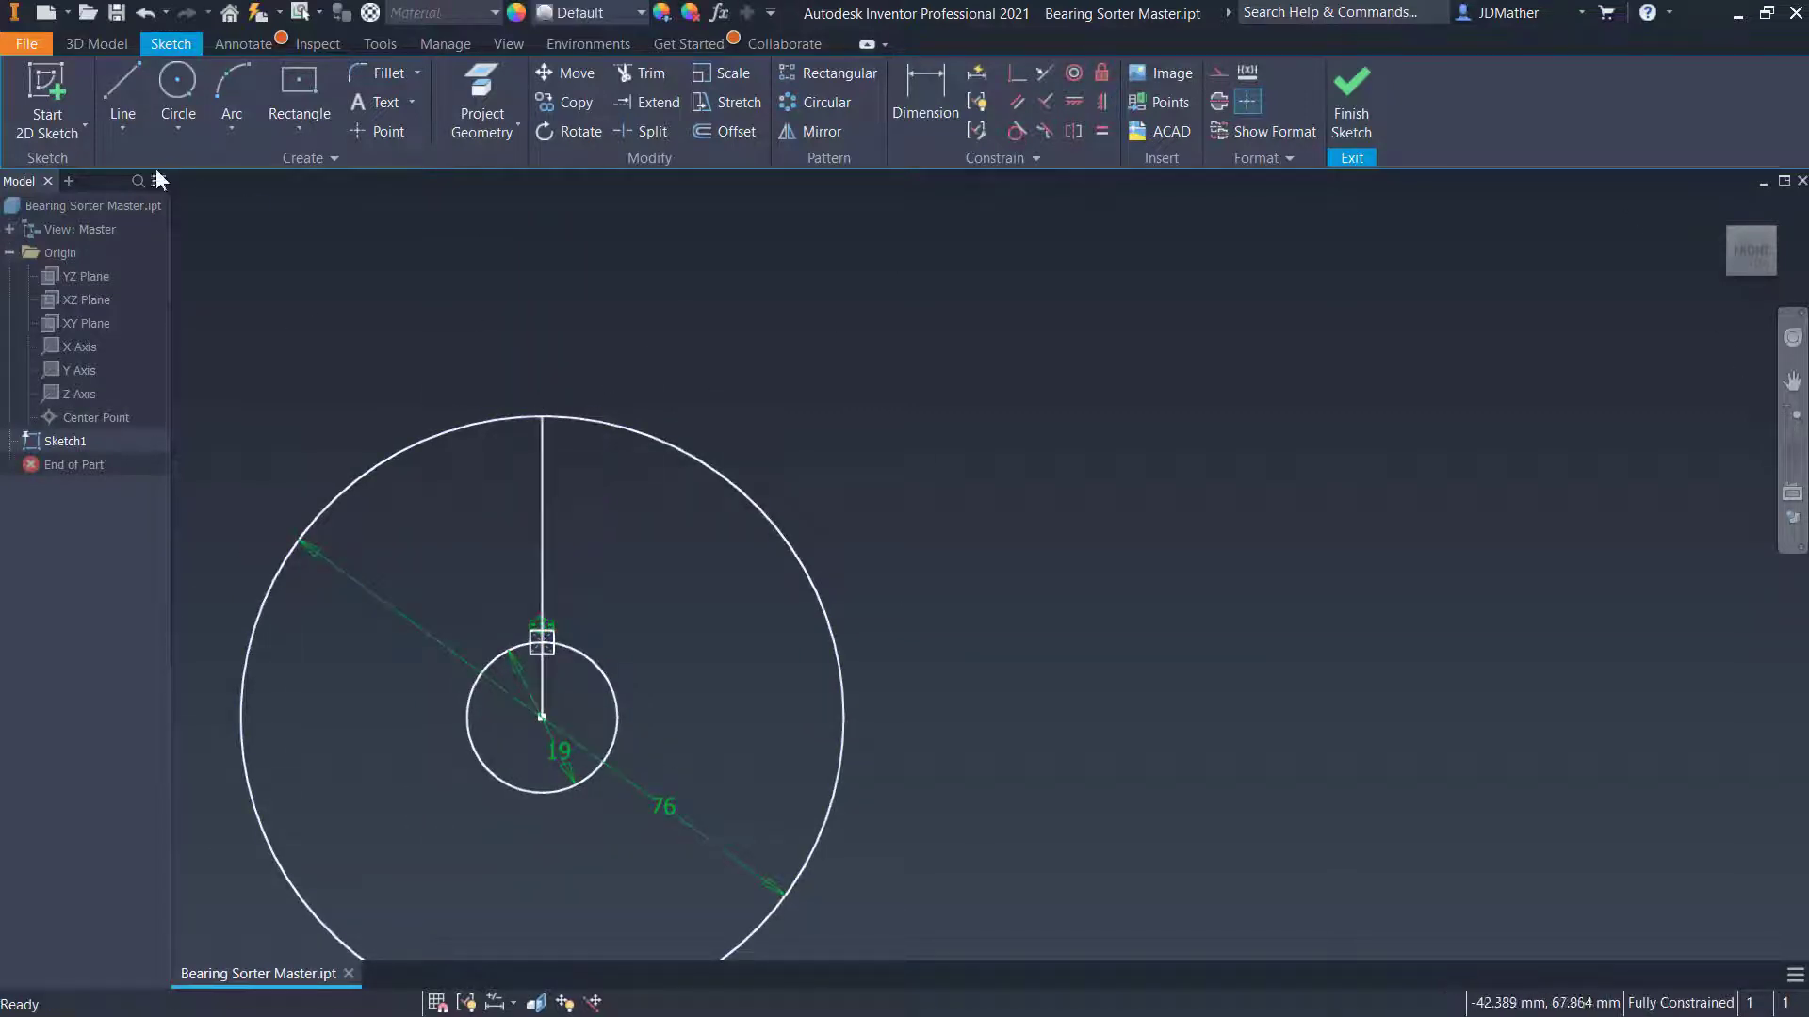
Draw a 2.5 mm vertical line upward from the top of the 76 mm circle
{"action": "left_click", "coordinate": [123, 95]}
{"action": "left_click", "coordinate": [542, 415]}
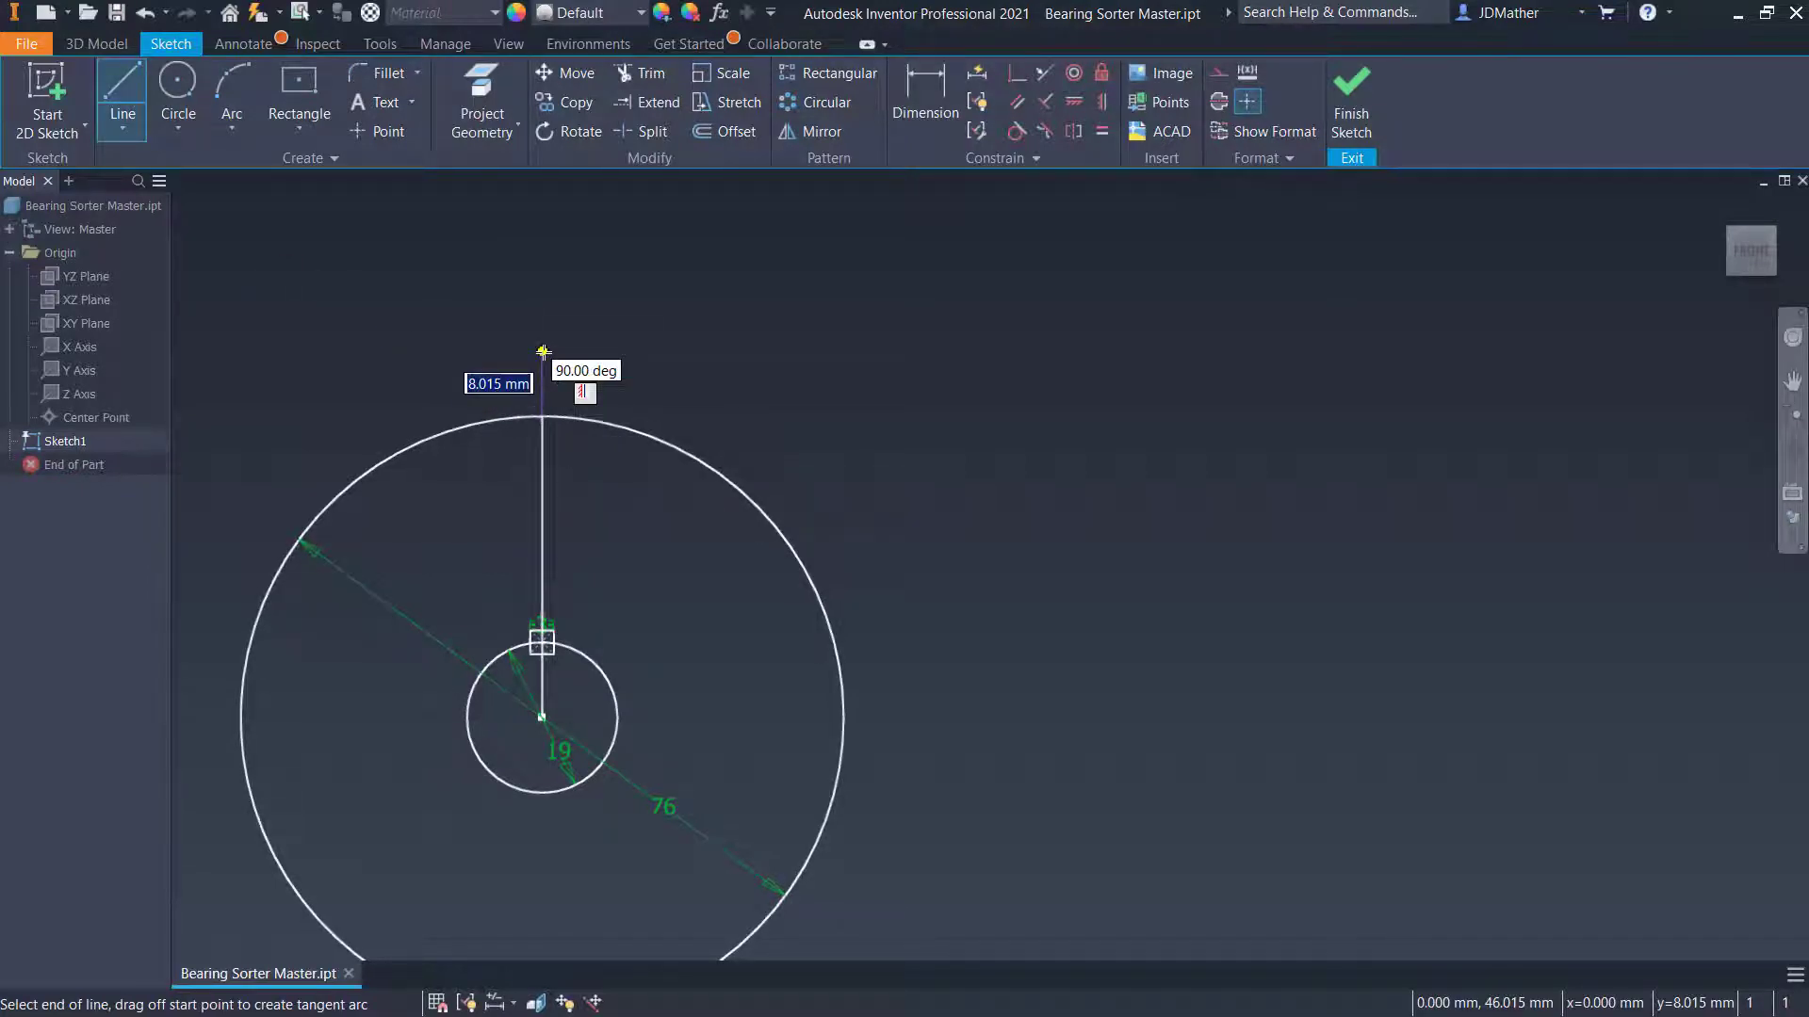
{"action": "type", "text": "2.5"}
{"action": "key", "text": "Return"}
{"action": "key", "text": "Escape"}
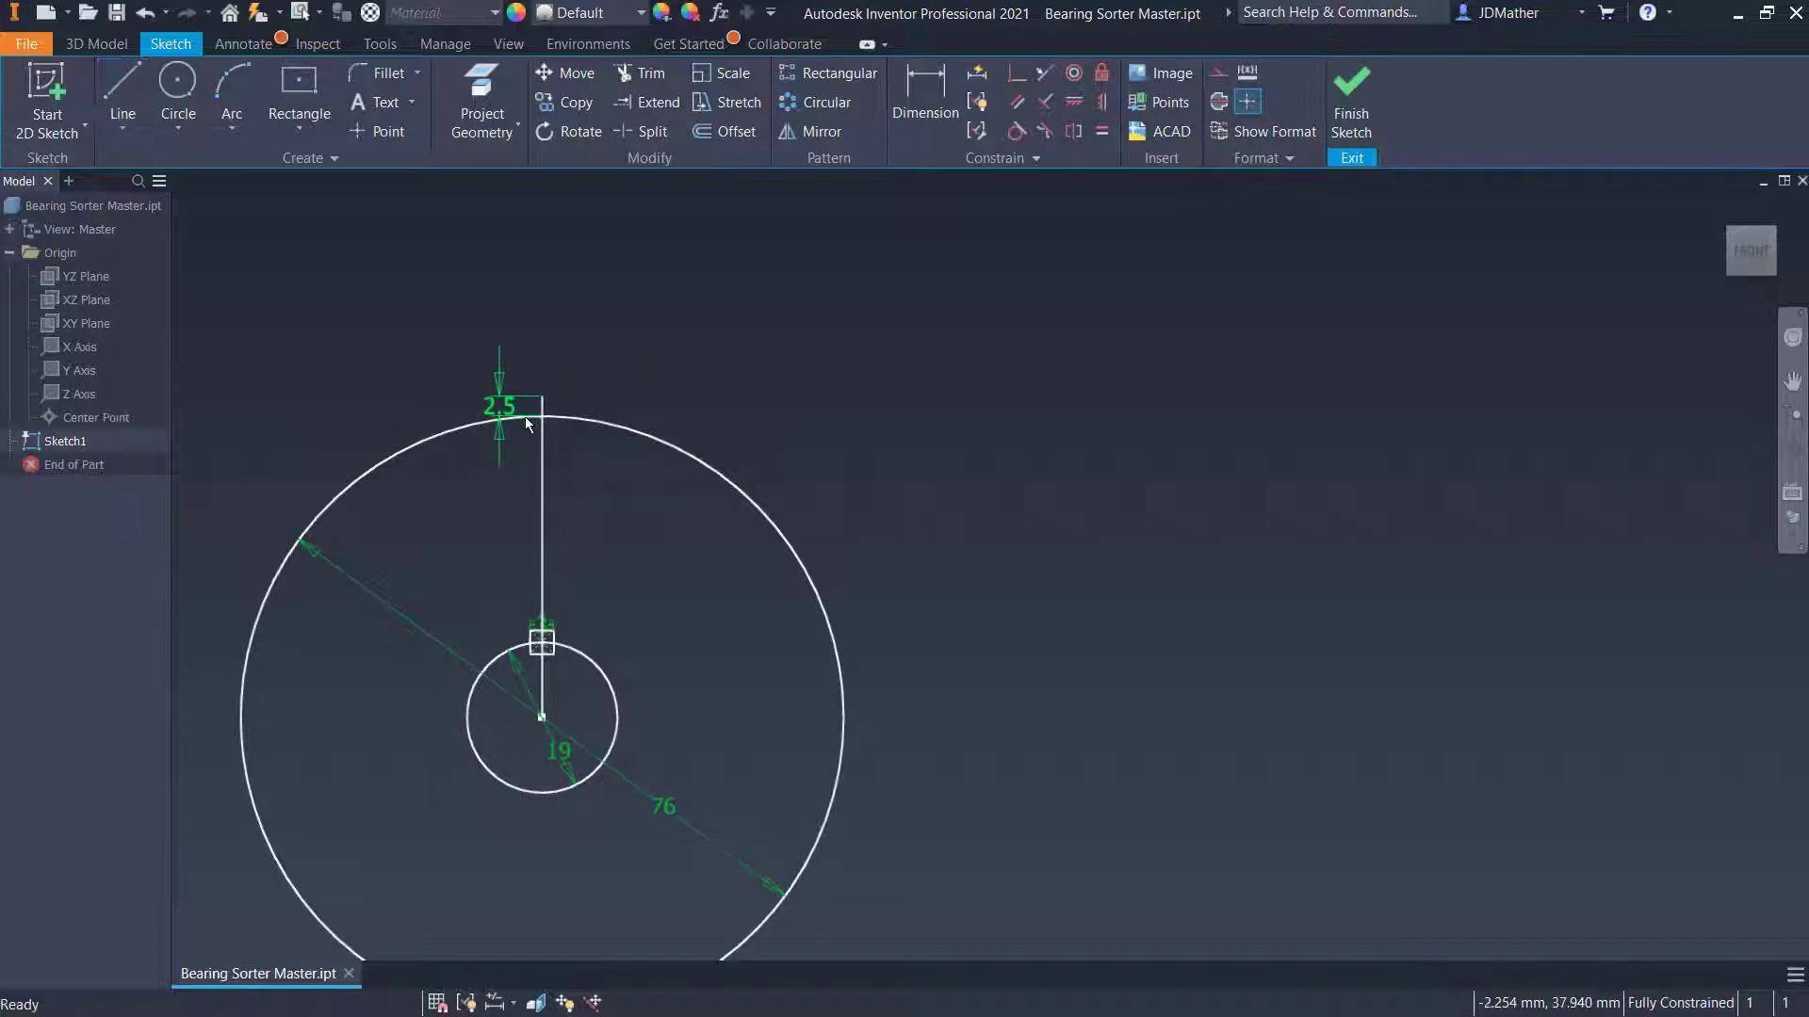
Convert the three stacked vertical lines above the origin to construction geometry
{"action": "scroll", "coordinate": [523, 481], "scroll_direction": "up", "scroll_amount": 3}
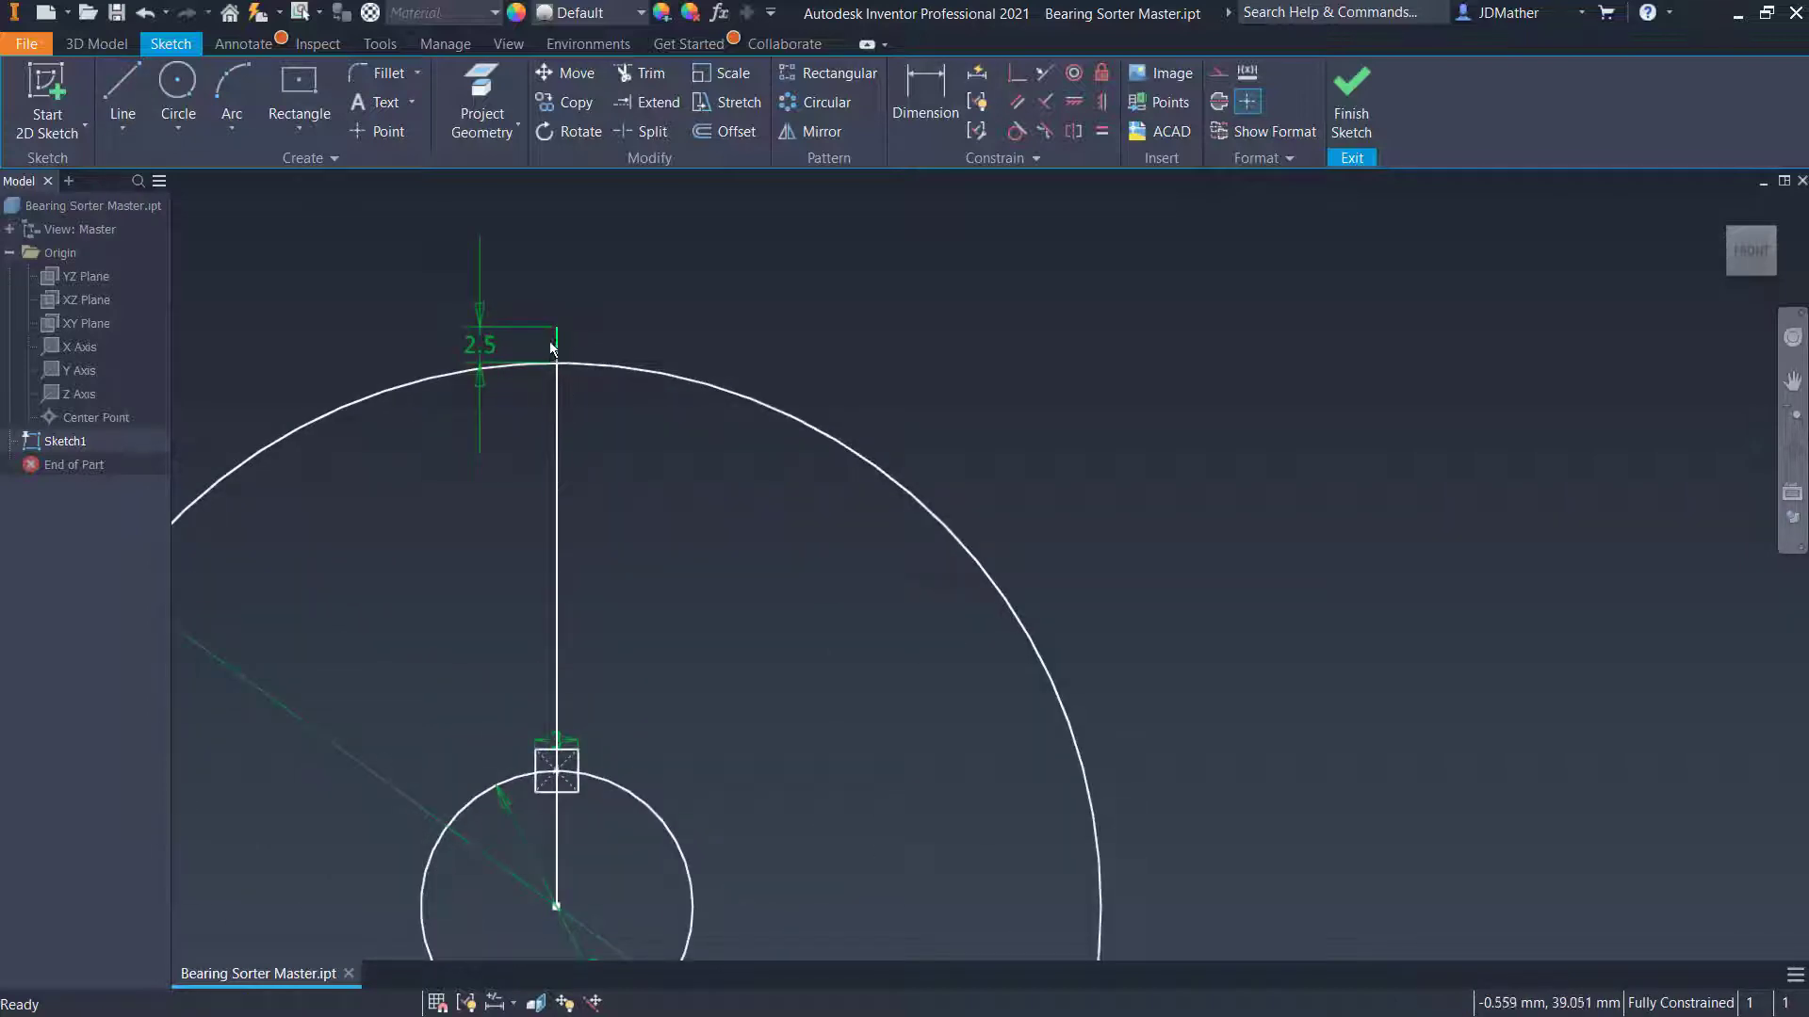
{"action": "left_click", "coordinate": [579, 512]}
{"action": "left_click", "coordinate": [557, 831], "text": "ctrl"}
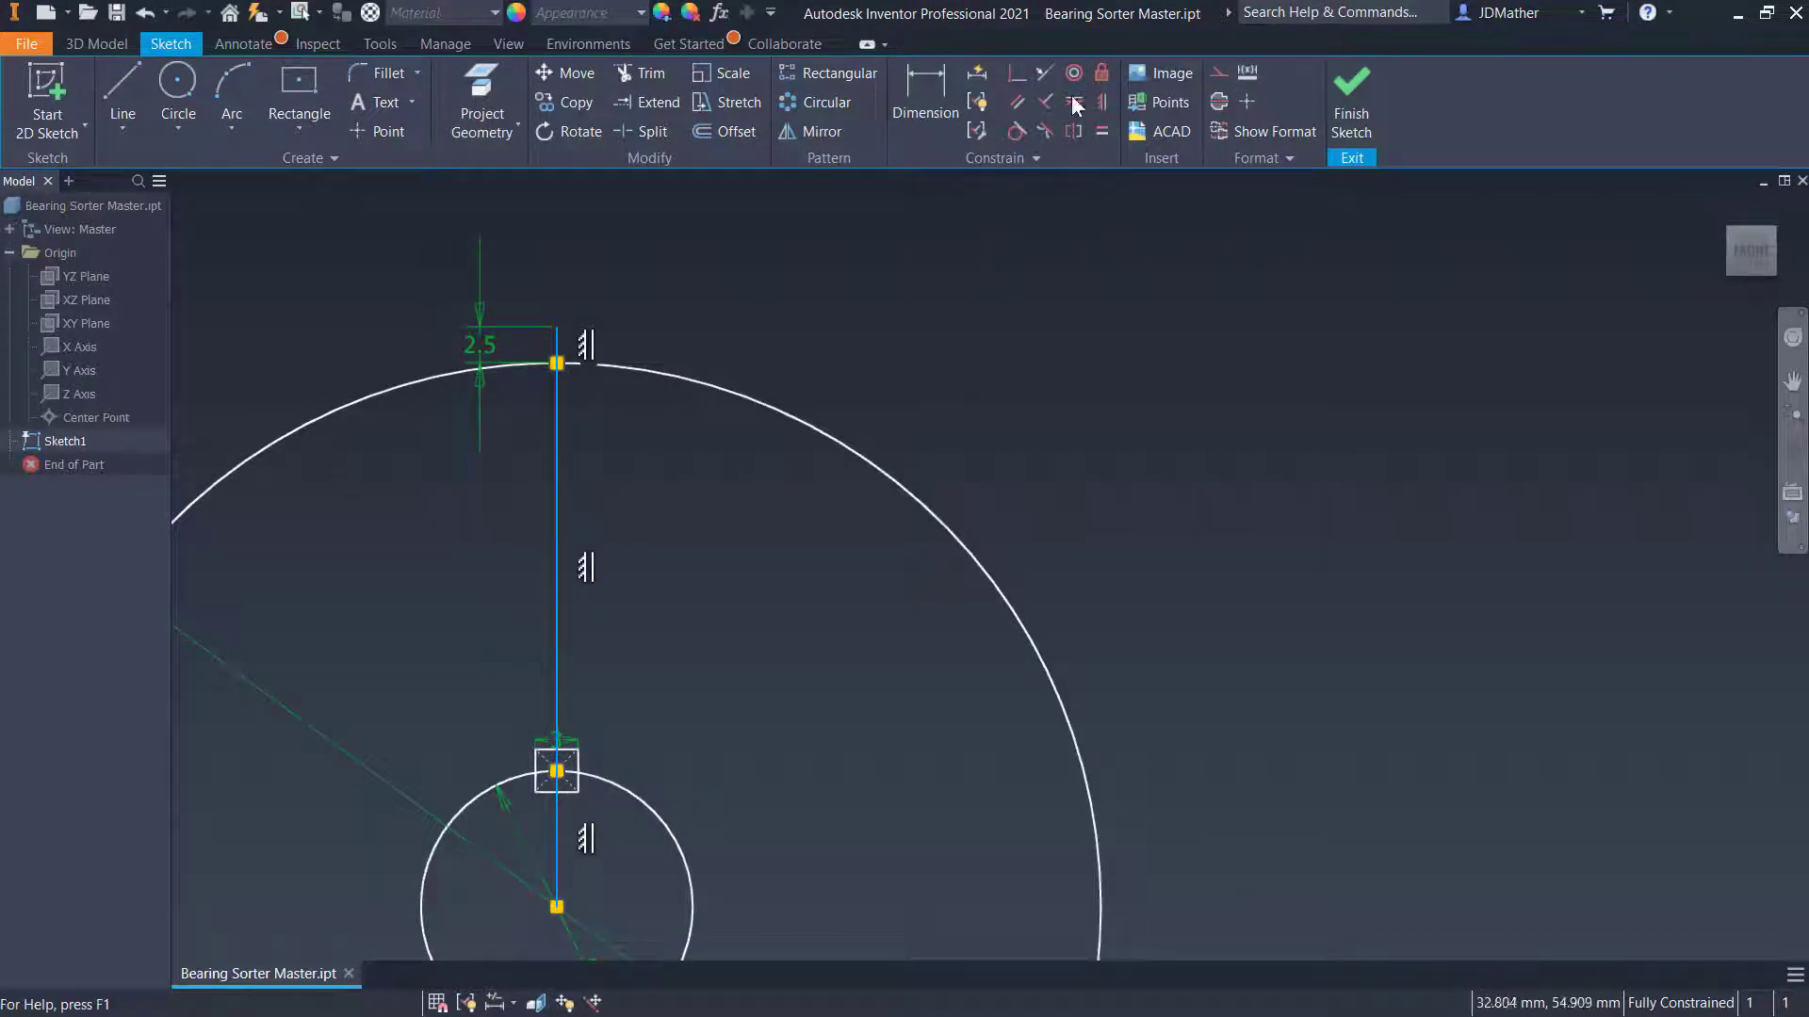
{"action": "left_click", "coordinate": [1219, 72]}
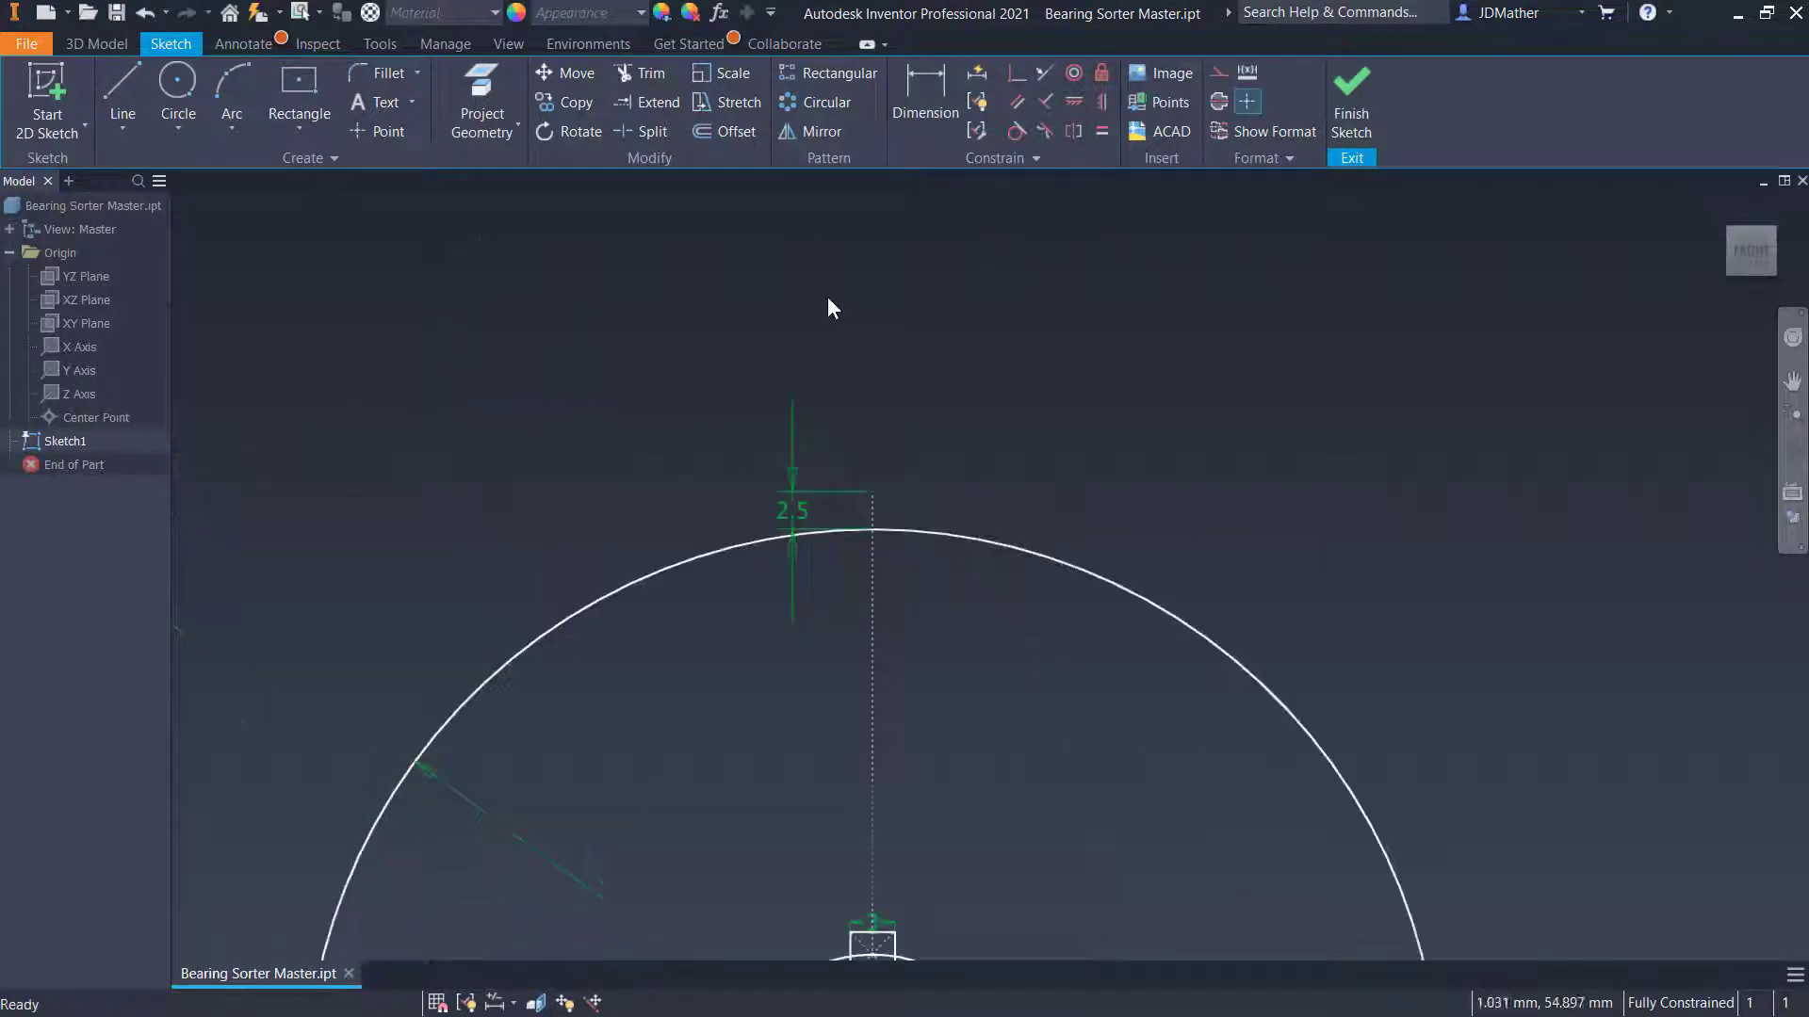
Draw a tall two-point construction rectangle up from the 2.5 mm line's upper end and convert its left edge to a centerline
{"action": "scroll", "coordinate": [827, 297], "scroll_direction": "up", "scroll_amount": 3}
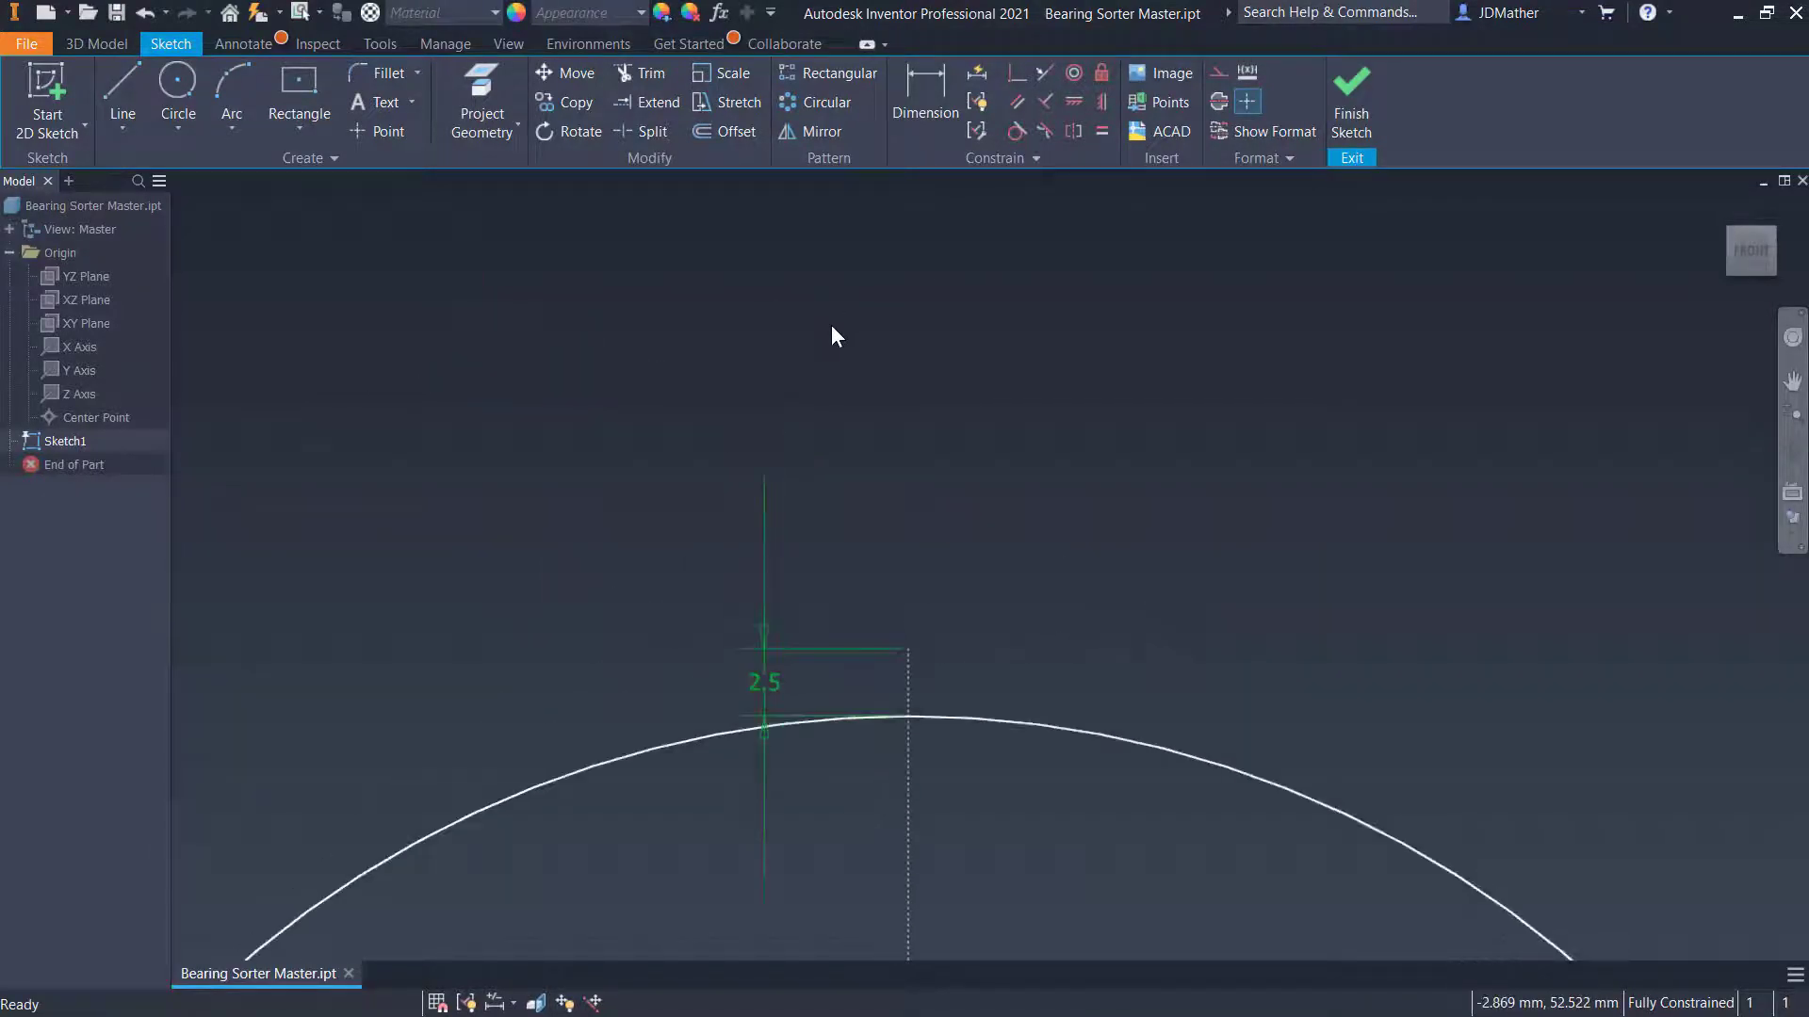
{"action": "left_click", "coordinate": [292, 133]}
{"action": "left_click", "coordinate": [294, 169]}
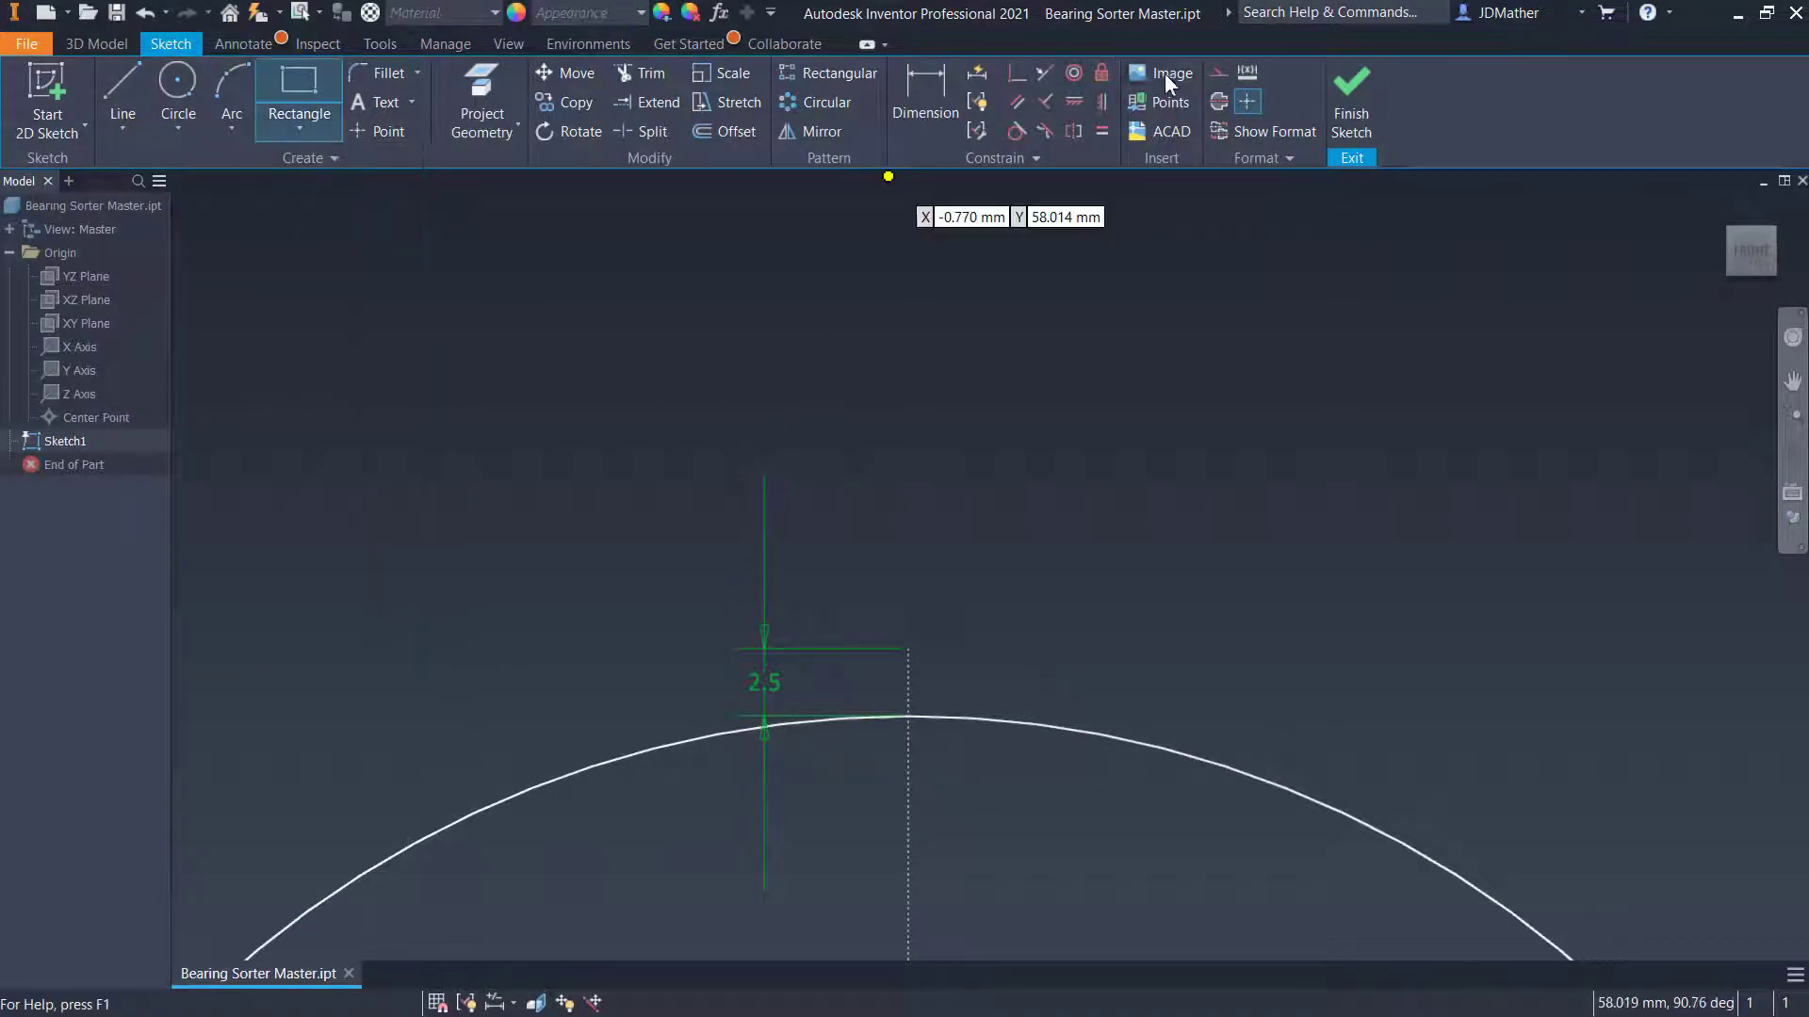
{"action": "left_click", "coordinate": [1219, 74]}
{"action": "left_click", "coordinate": [911, 646]}
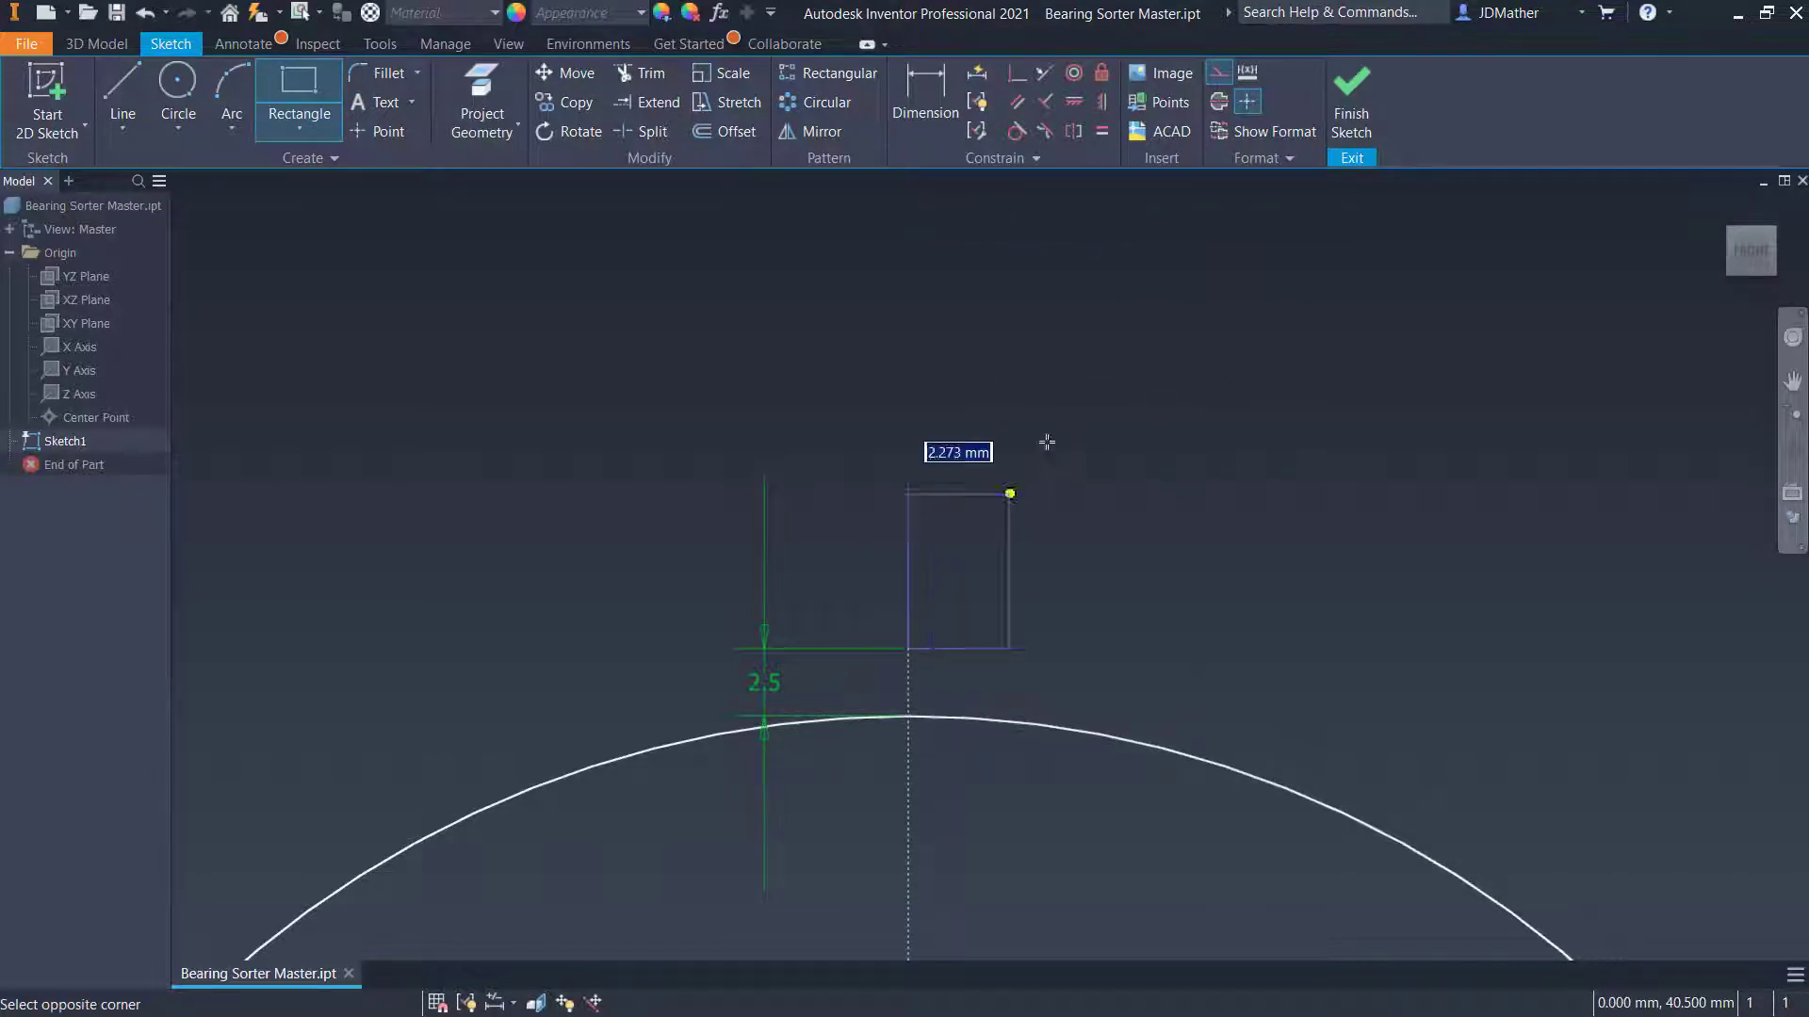
{"action": "left_click", "coordinate": [997, 229]}
{"action": "scroll", "coordinate": [1120, 403], "scroll_direction": "down", "scroll_amount": 5}
{"action": "scroll", "coordinate": [1120, 403], "scroll_direction": "up", "scroll_amount": 4}
{"action": "key", "text": "Escape"}
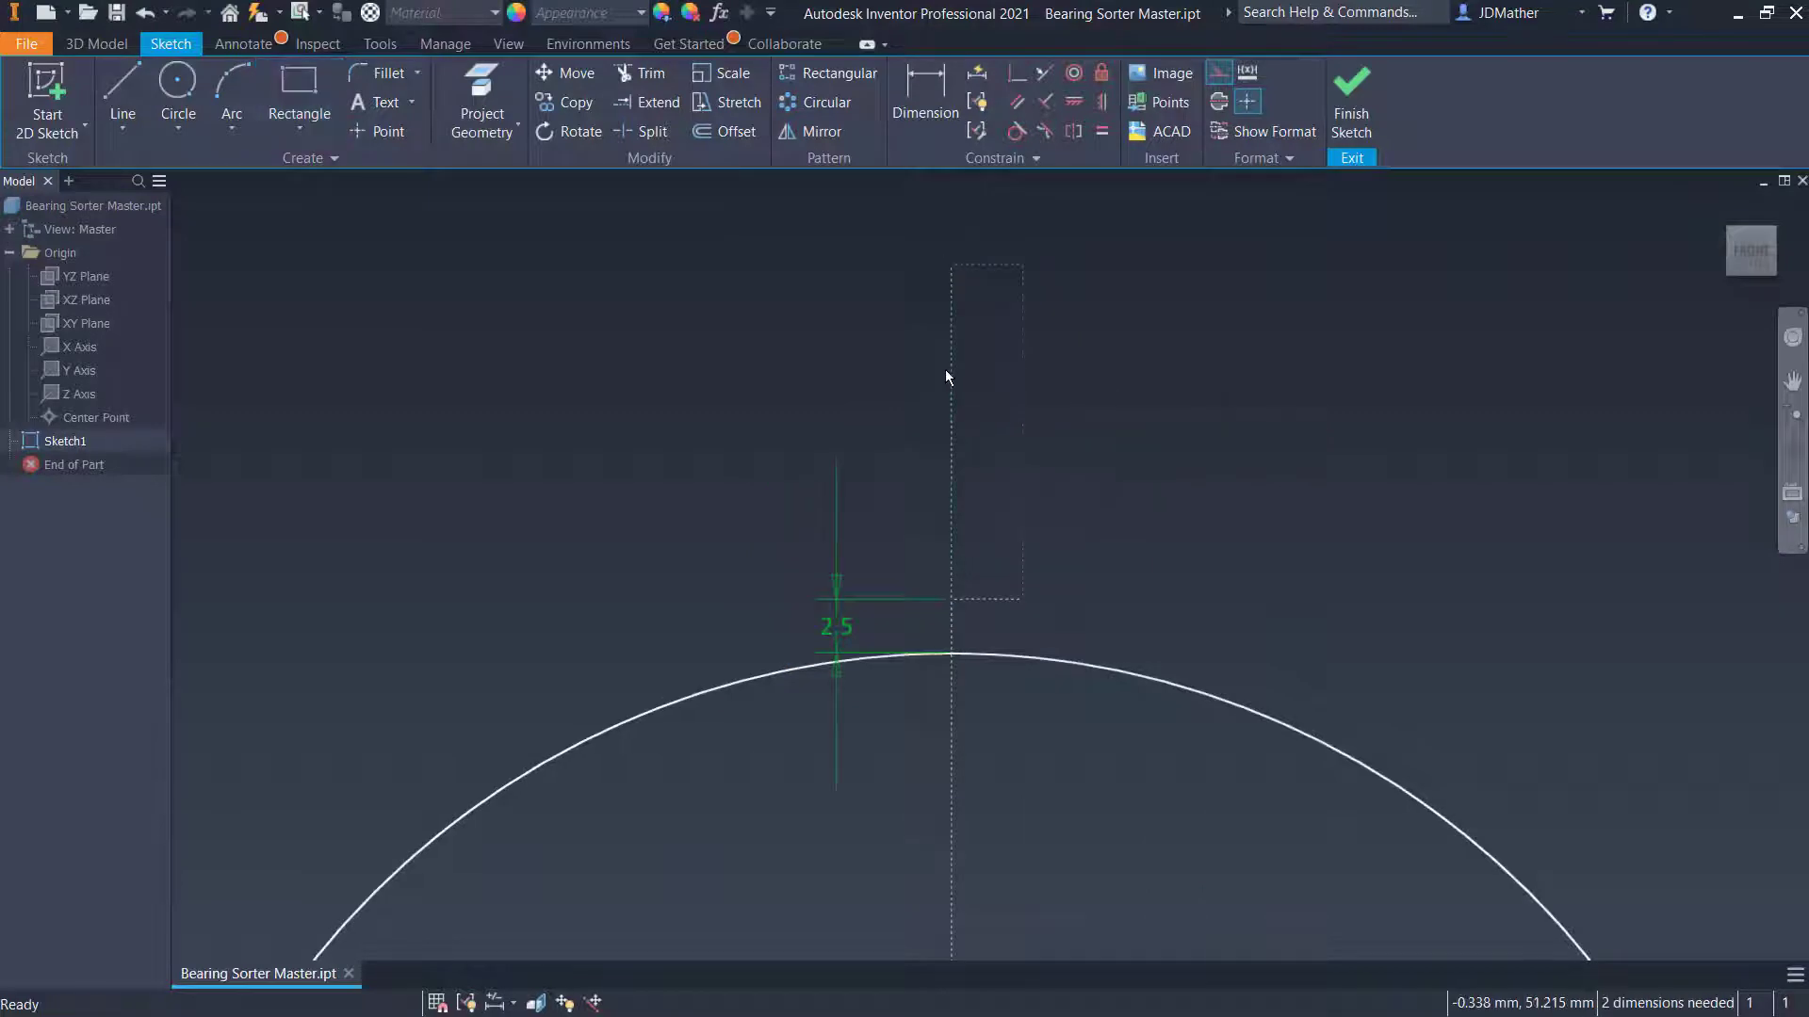
{"action": "left_click", "coordinate": [953, 382]}
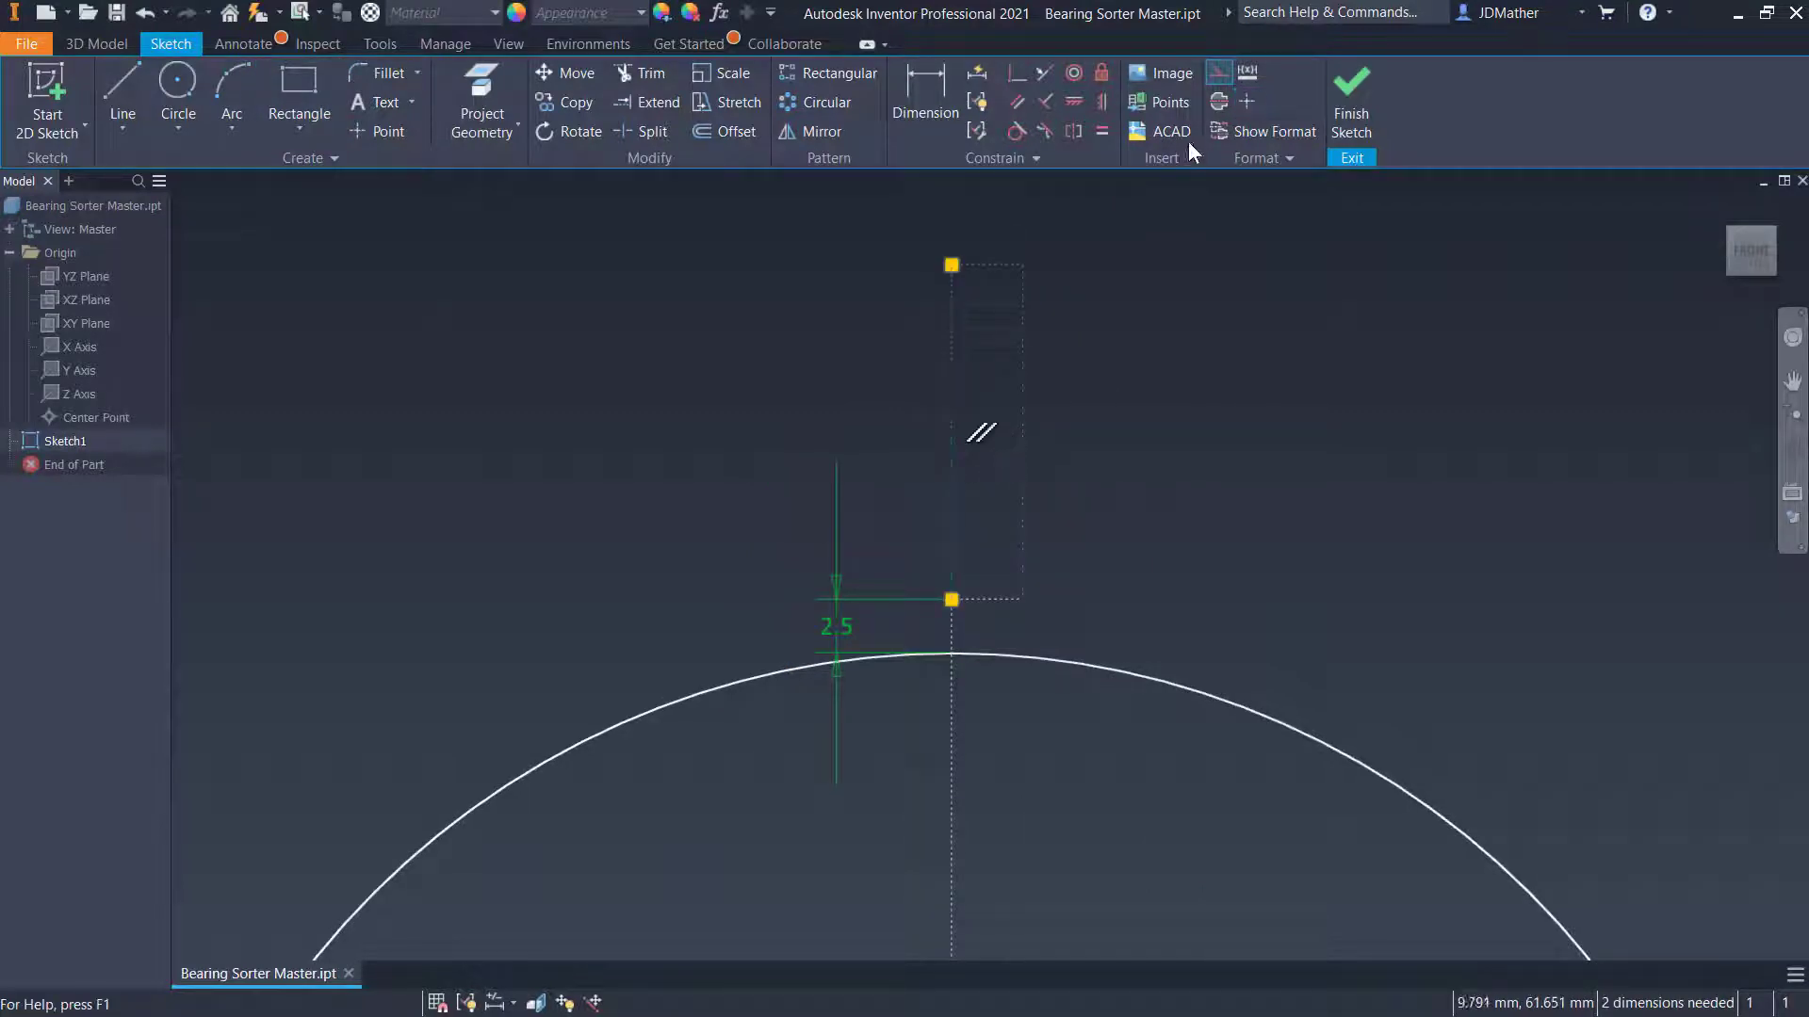
{"action": "left_click", "coordinate": [1219, 104]}
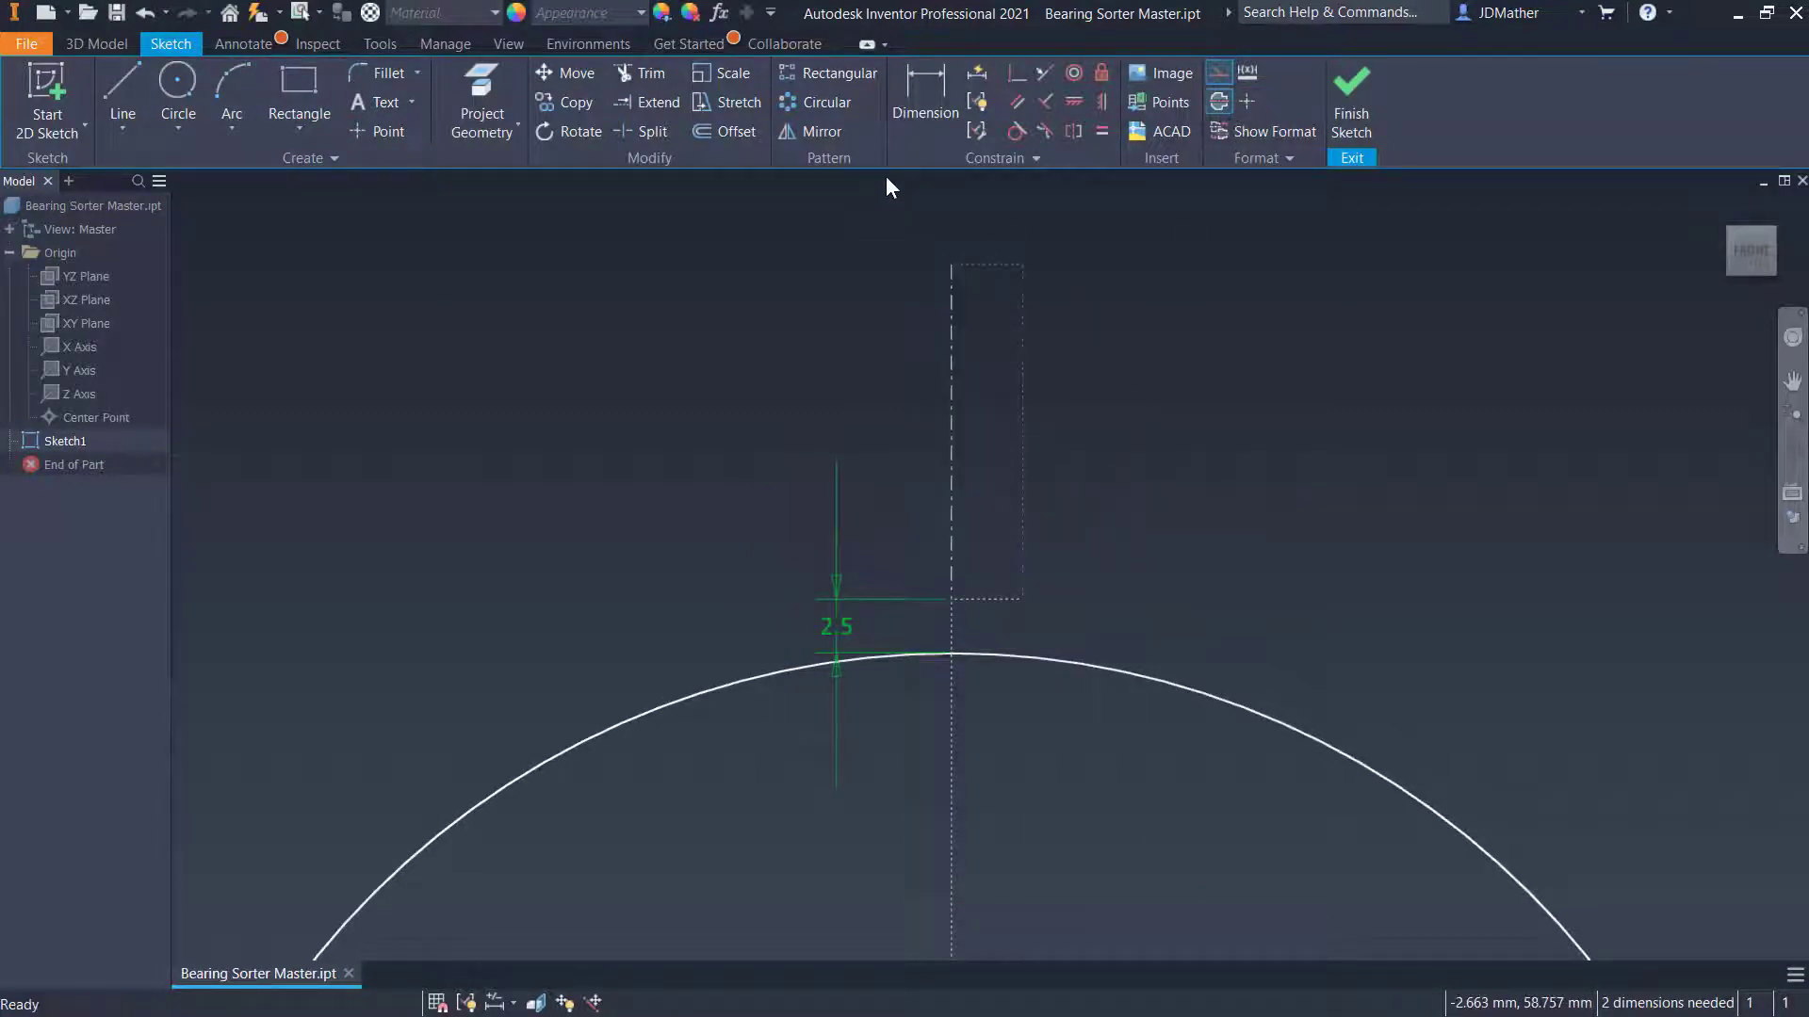
Dimension the construction rectangle's right edge from the centerline as a 13.2 mm diameter
{"action": "left_click", "coordinate": [925, 93]}
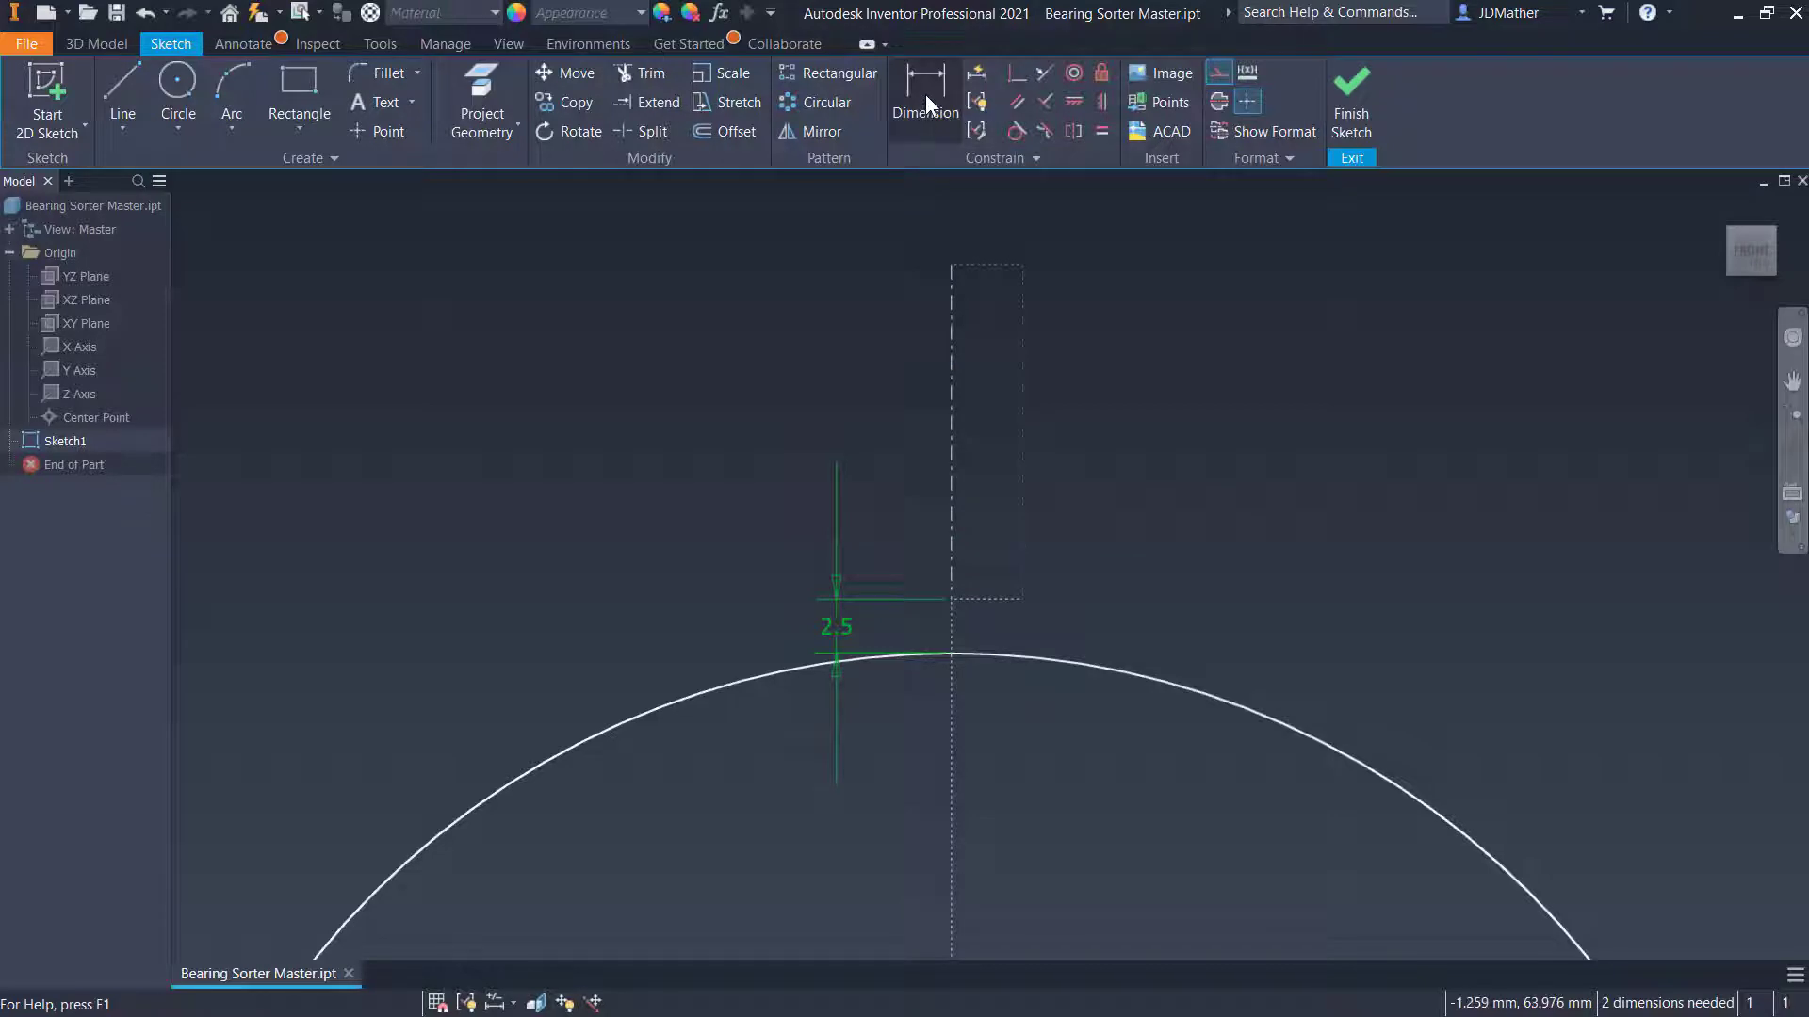
{"action": "left_click", "coordinate": [953, 298]}
{"action": "left_click", "coordinate": [1018, 296]}
{"action": "left_click", "coordinate": [952, 211]}
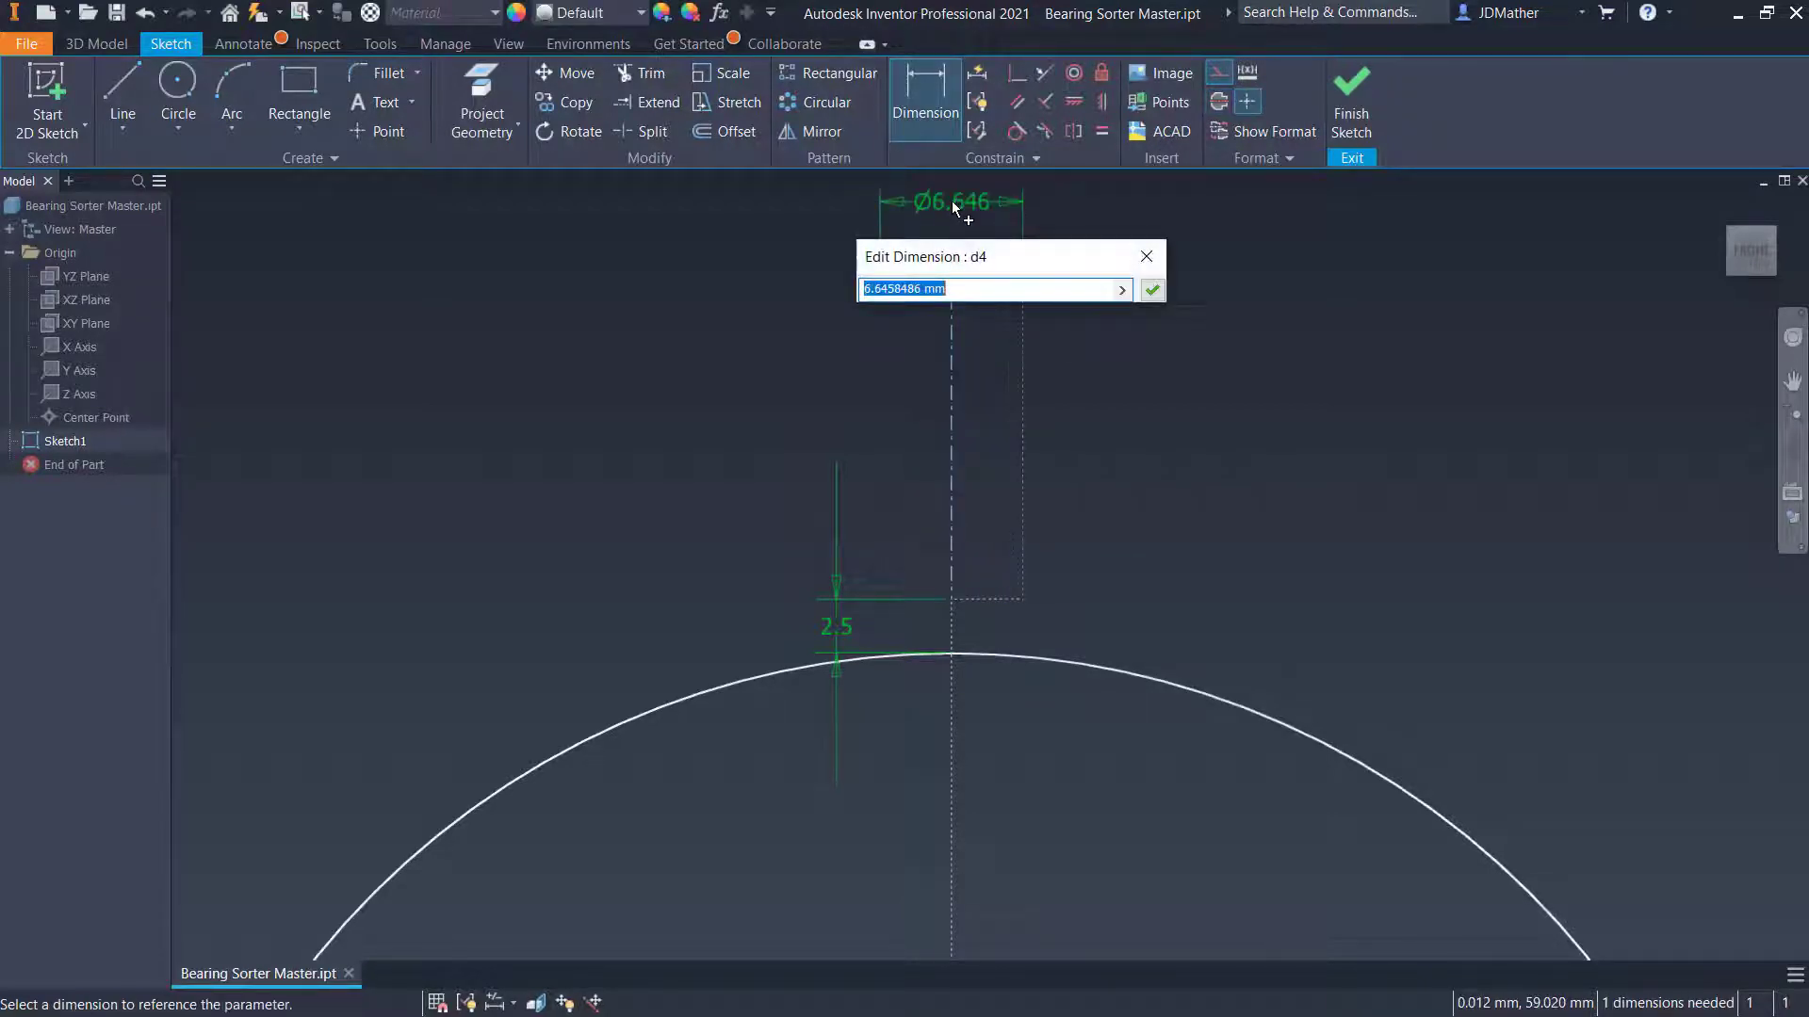
{"action": "type", "text": "13.2"}
{"action": "key", "text": "Return"}
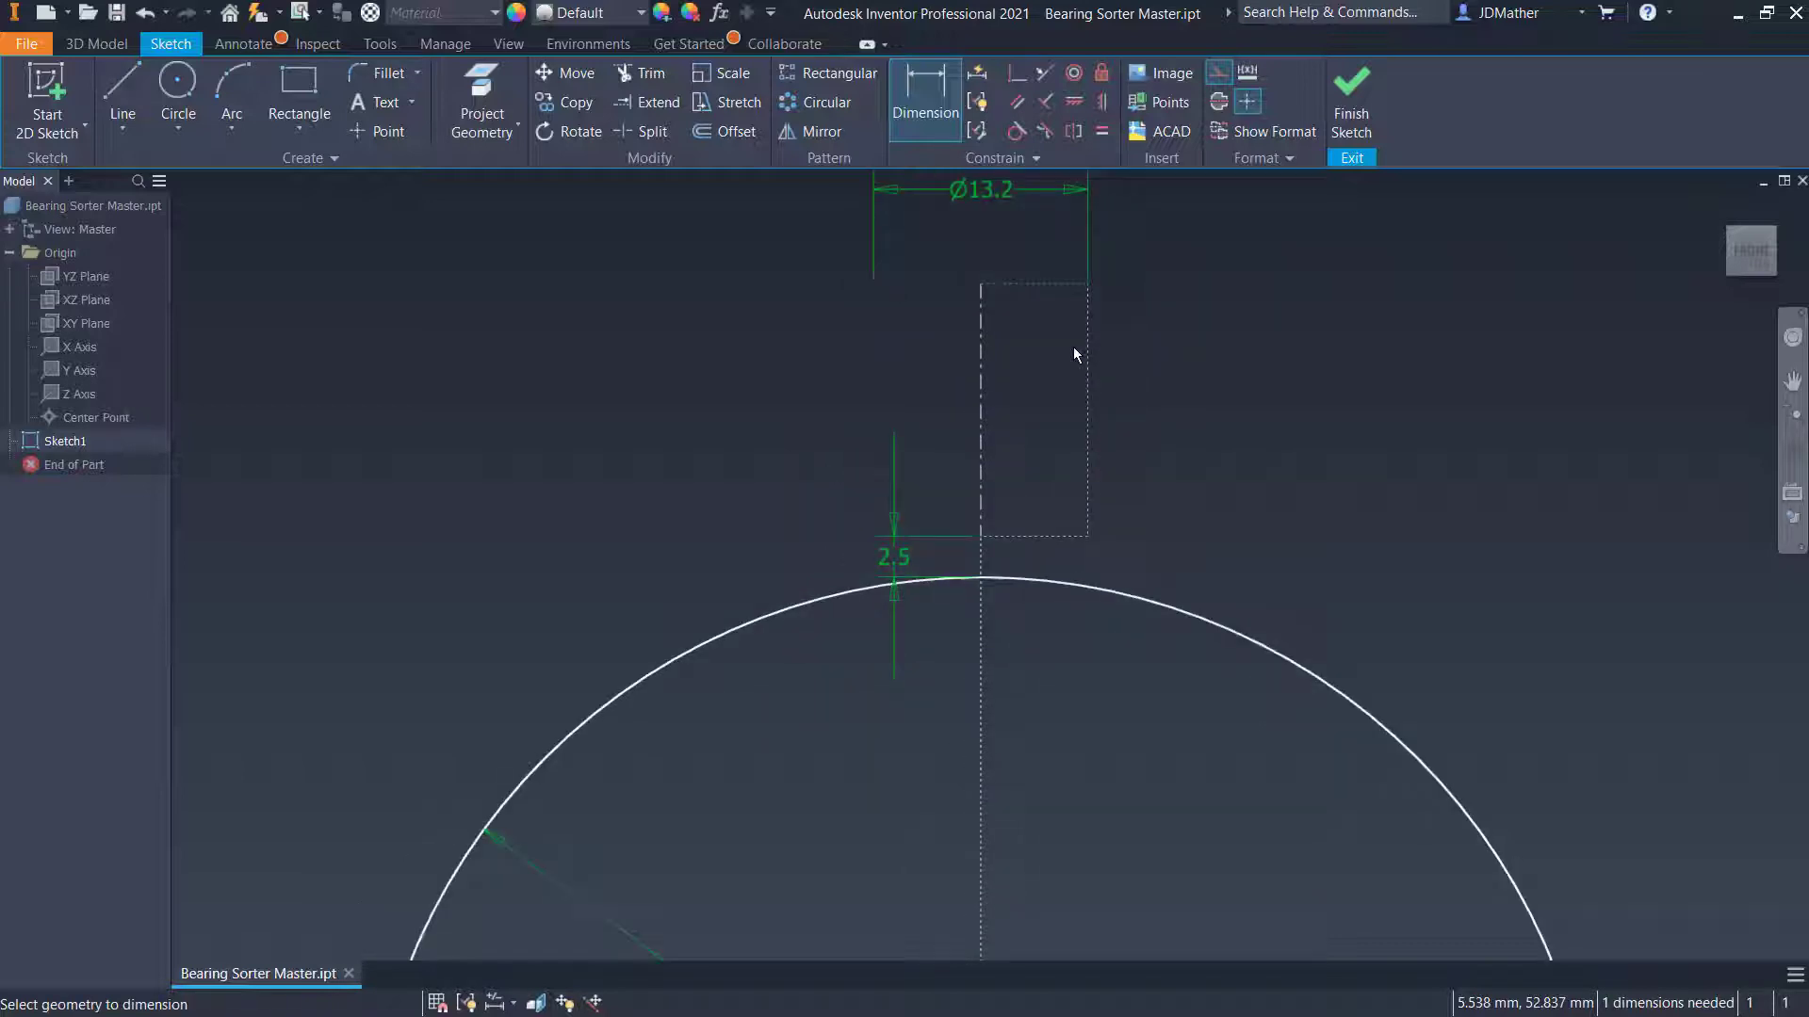
Dimension the construction rectangle's right edge to a height of 50 mm
{"action": "left_click", "coordinate": [1088, 421]}
{"action": "left_click", "coordinate": [1168, 403]}
{"action": "type", "text": "50"}
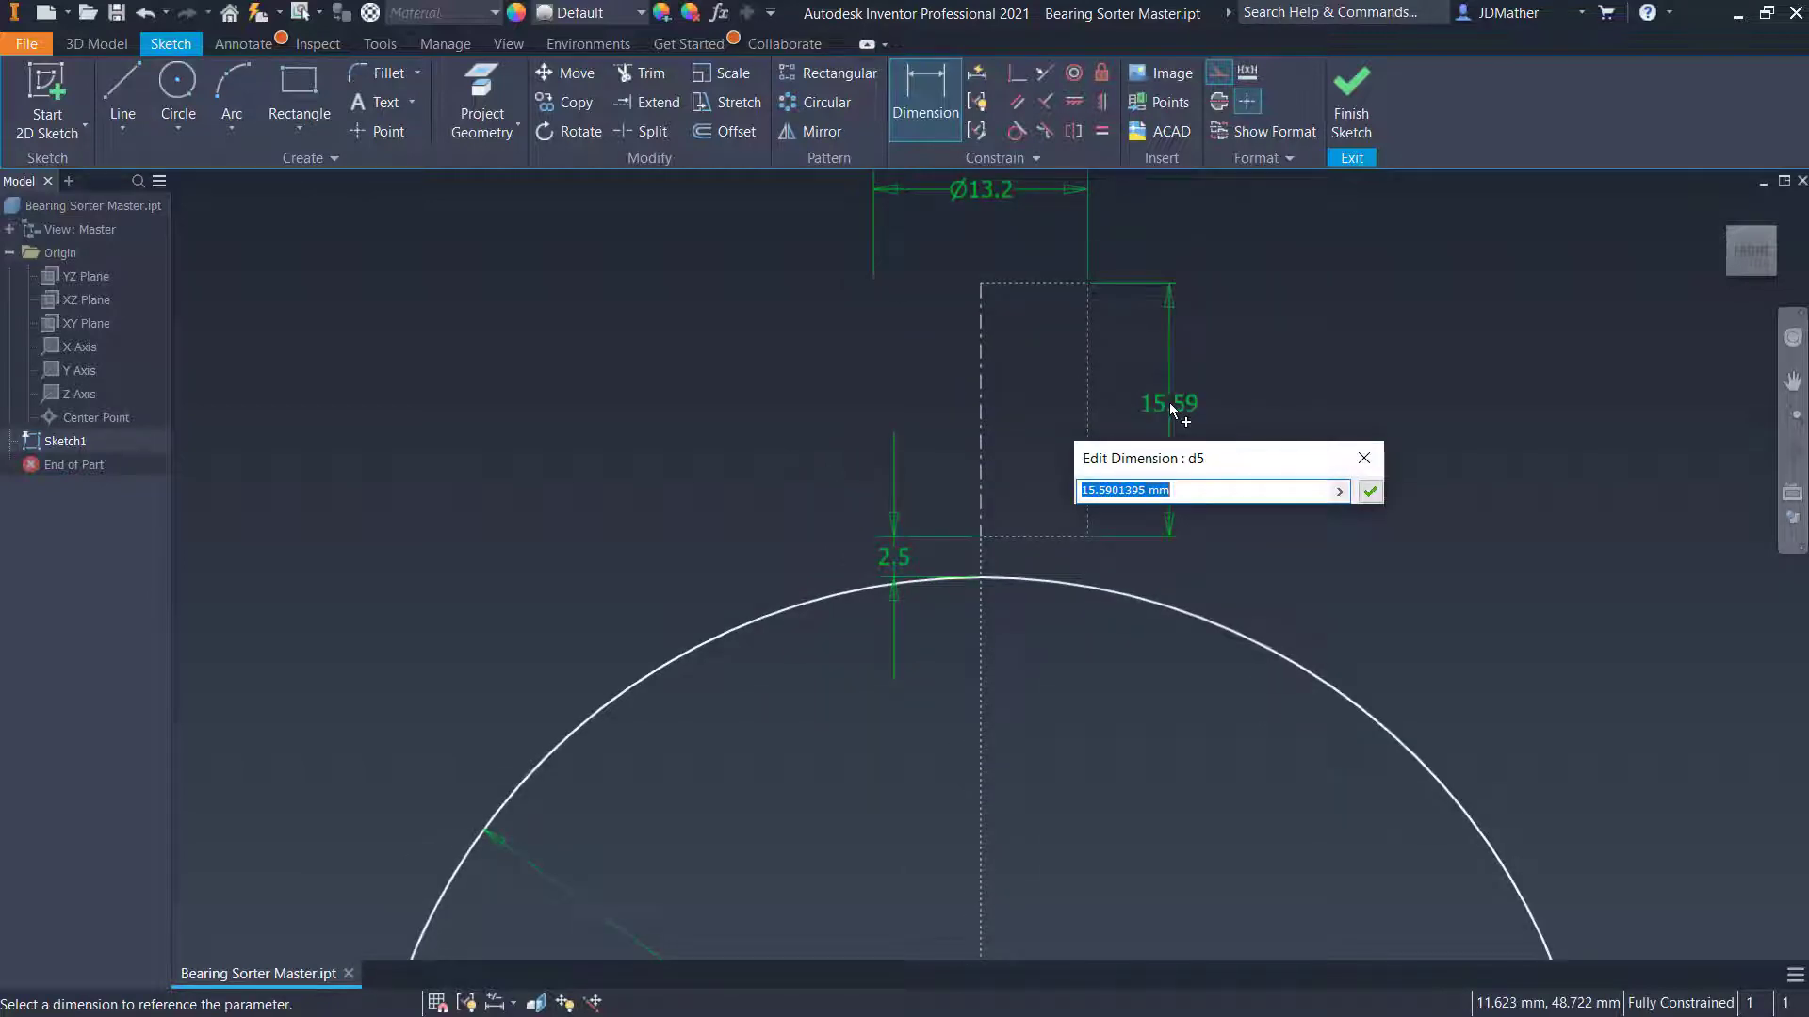
{"action": "key", "text": "Return"}
Draw a solid rectangle about 7.2 mm wide against the construction rectangle's right edge and align its upper corner with the construction corner
{"action": "scroll", "coordinate": [889, 558], "scroll_direction": "down", "scroll_amount": 5}
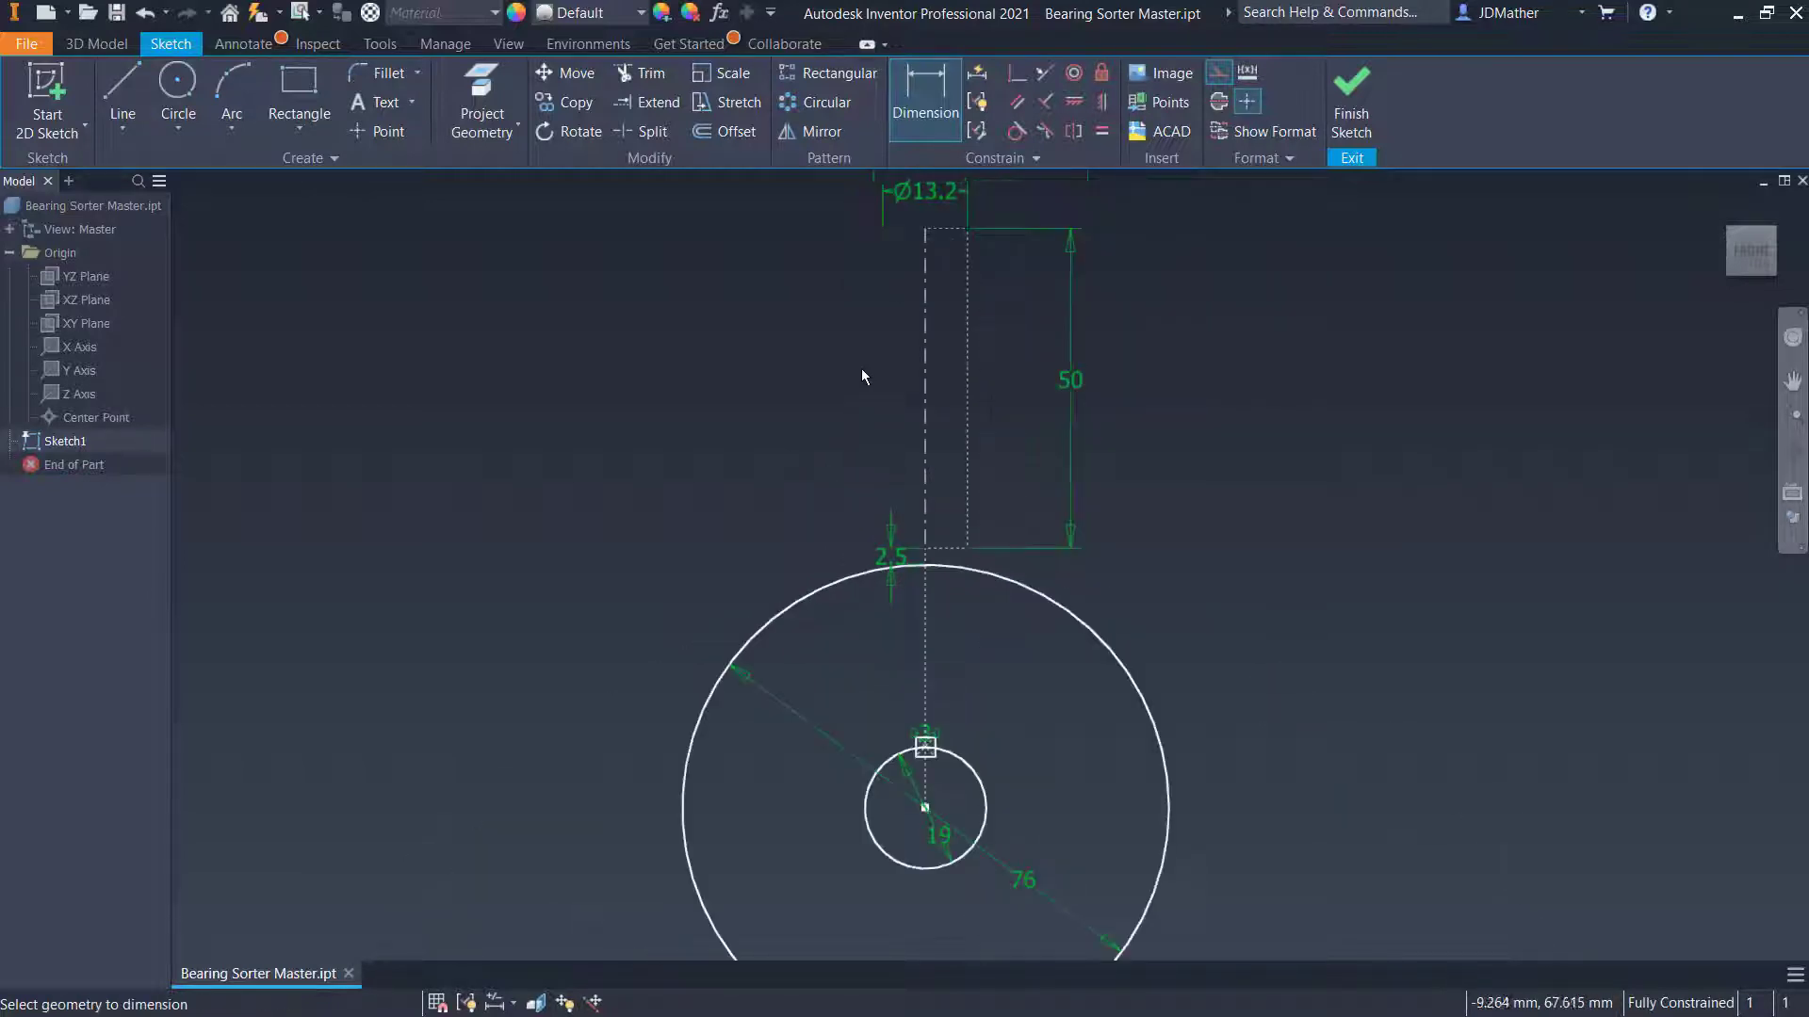
{"action": "left_click", "coordinate": [285, 79]}
{"action": "left_click", "coordinate": [1221, 74]}
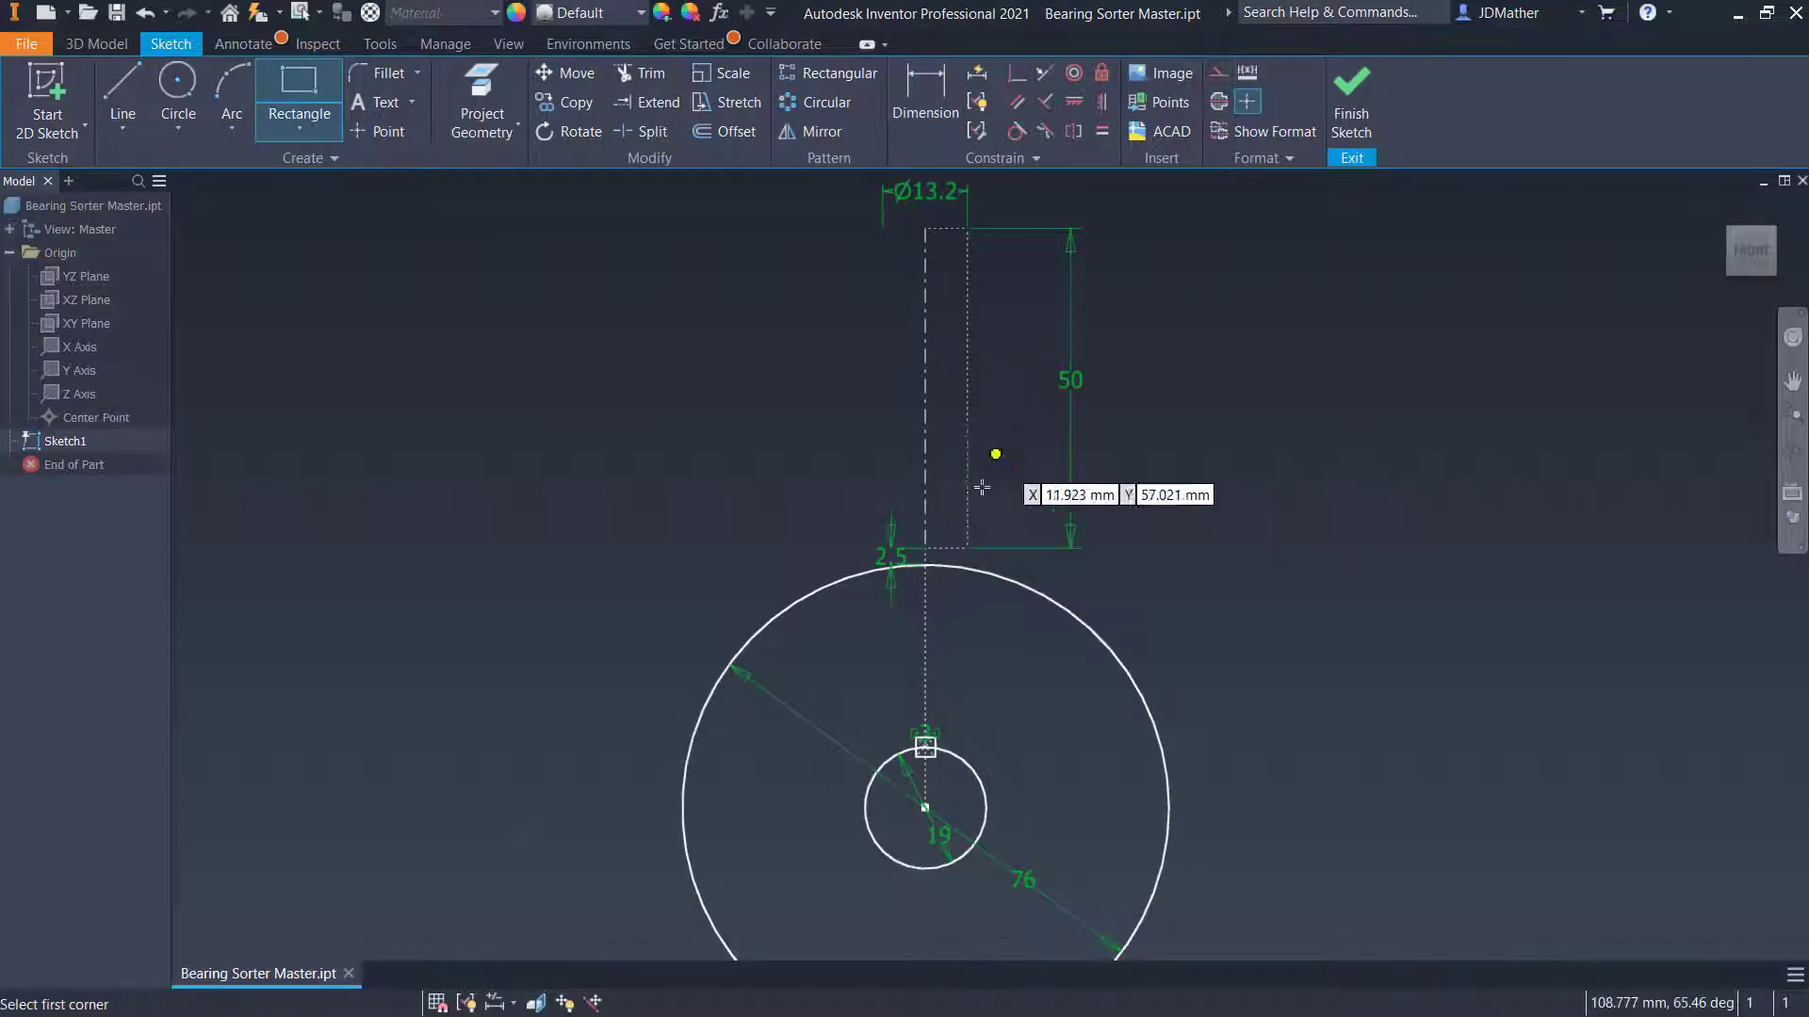
{"action": "left_click", "coordinate": [968, 547]}
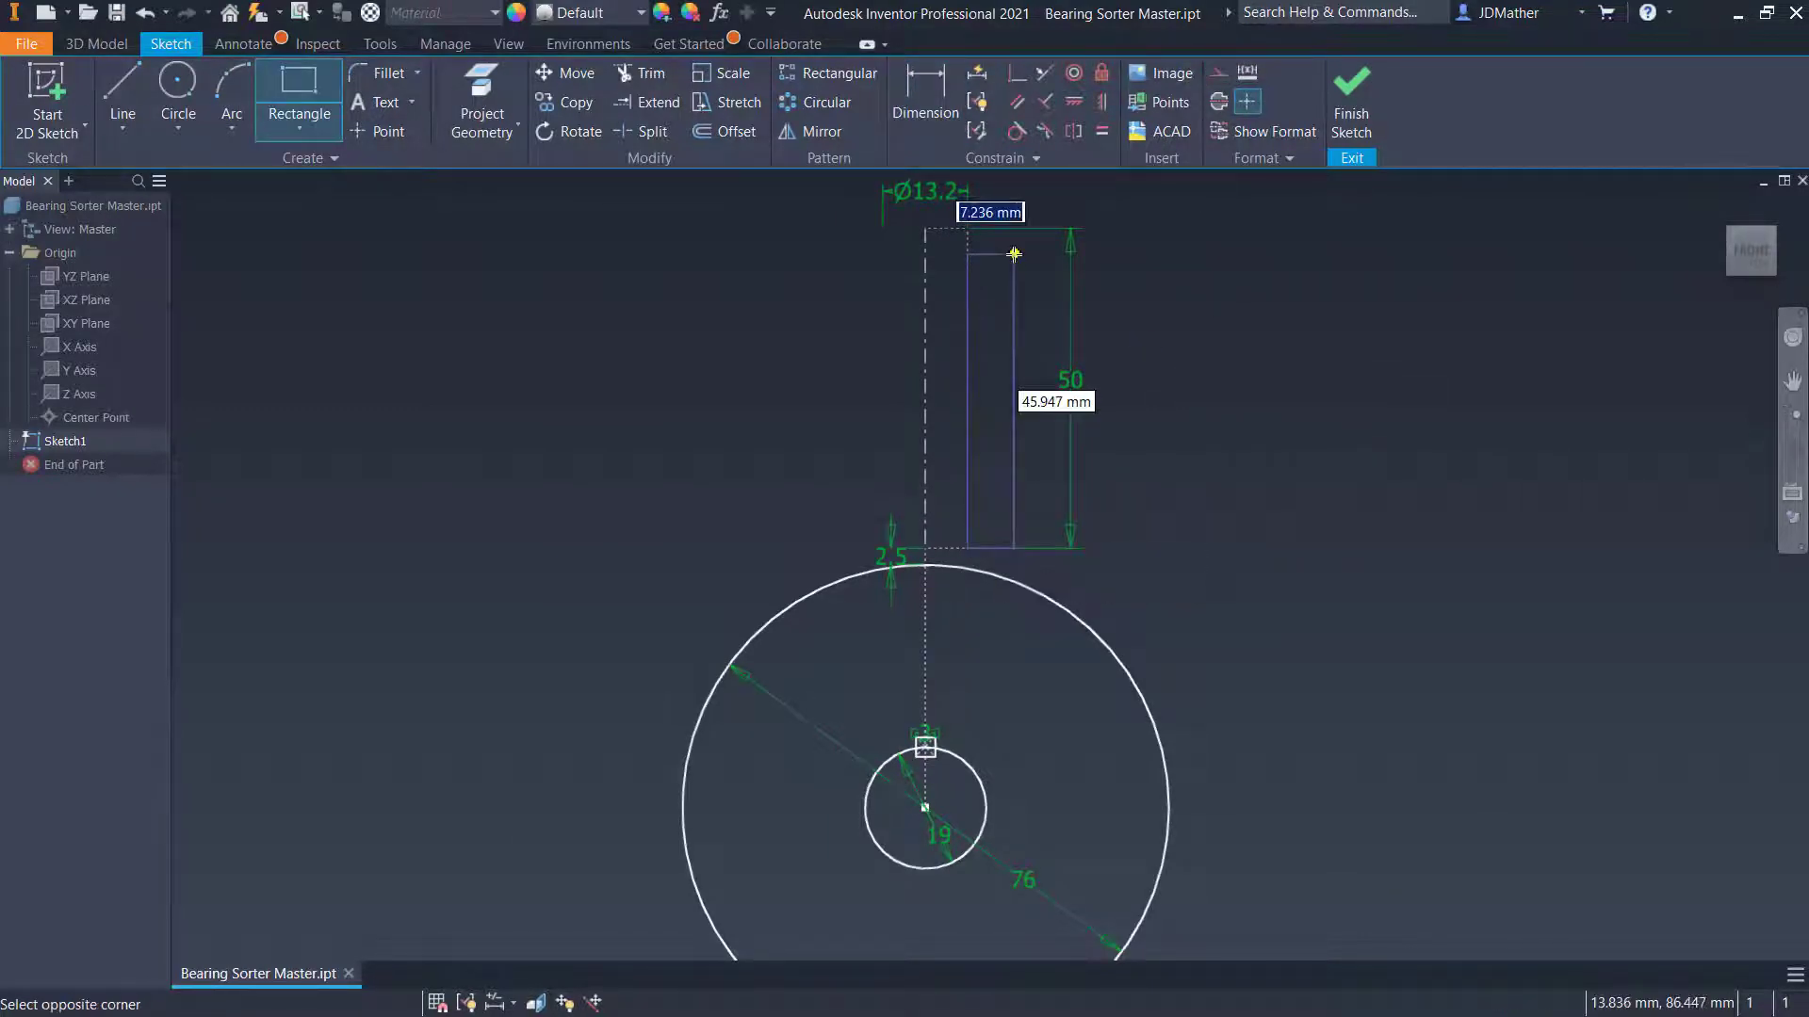
{"action": "left_click", "coordinate": [1014, 255]}
{"action": "key", "text": "Escape"}
{"action": "left_click_drag", "start_coordinate": [969, 253], "coordinate": [968, 229]}
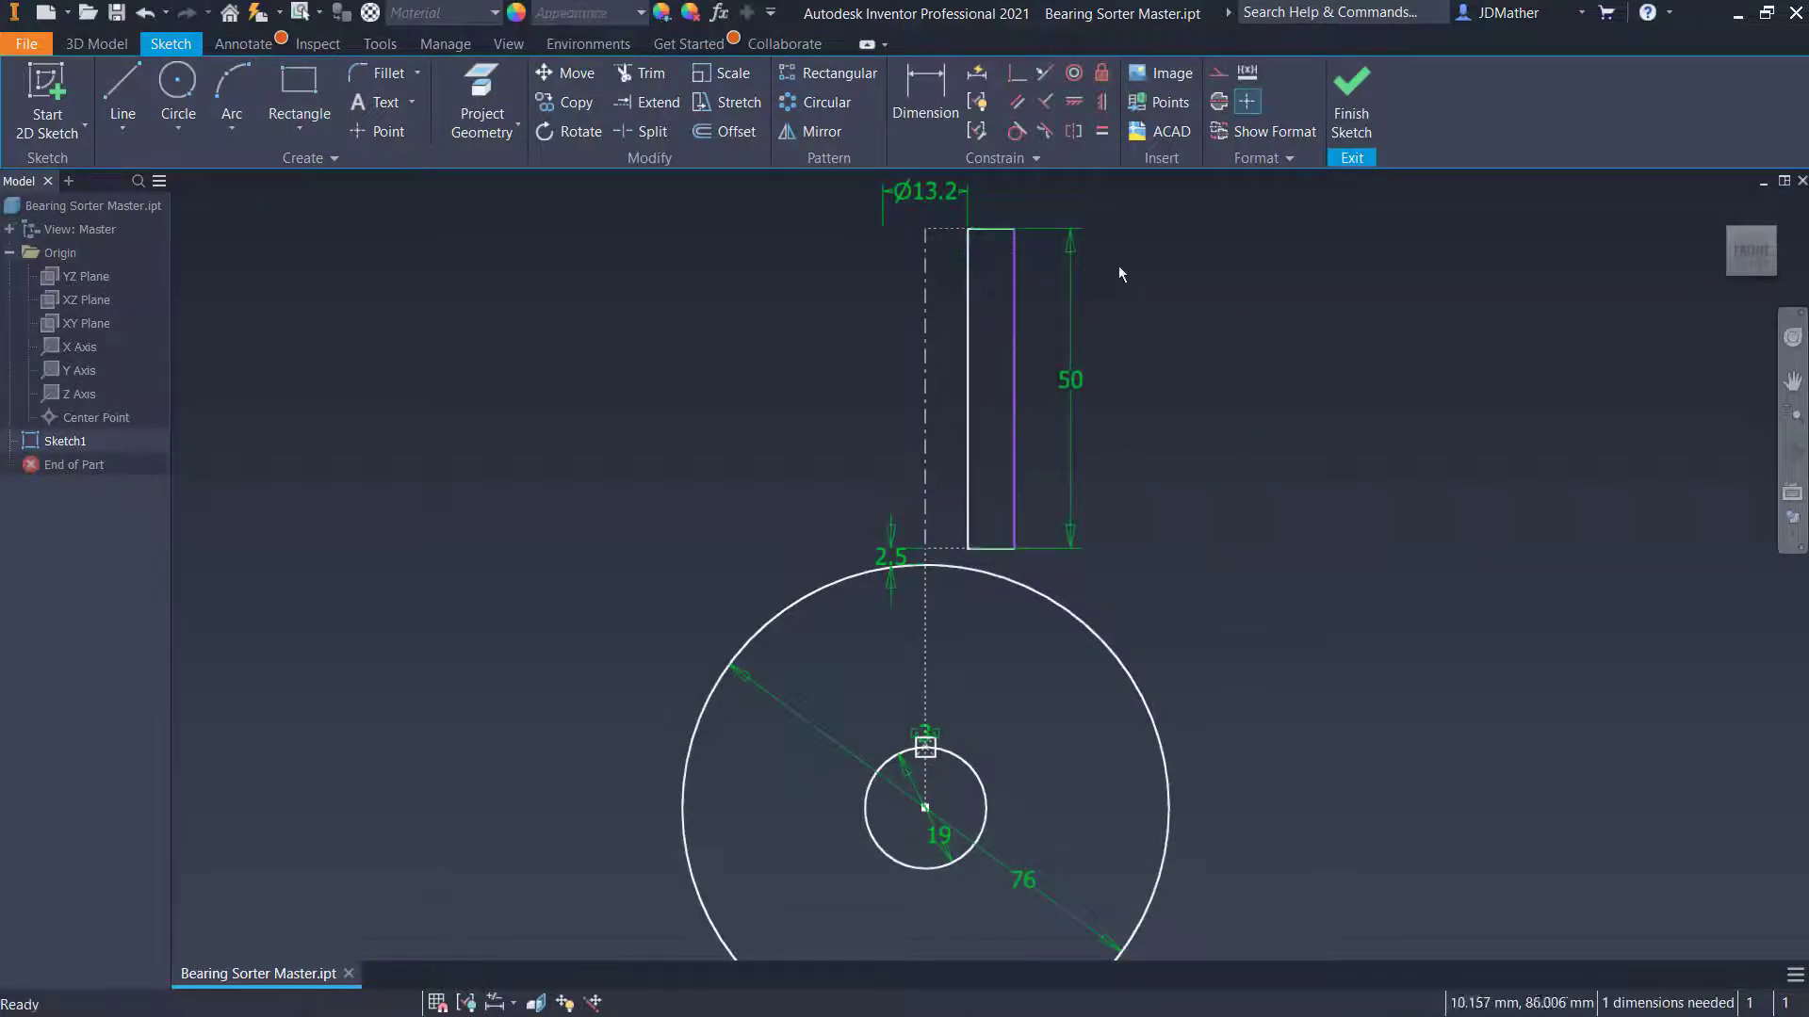
Dimension the solid rectangle's width to 1.5 mm and move the dimension text clear of the geometry
{"action": "left_click", "coordinate": [914, 68]}
{"action": "left_click", "coordinate": [969, 273]}
{"action": "left_click", "coordinate": [1014, 273]}
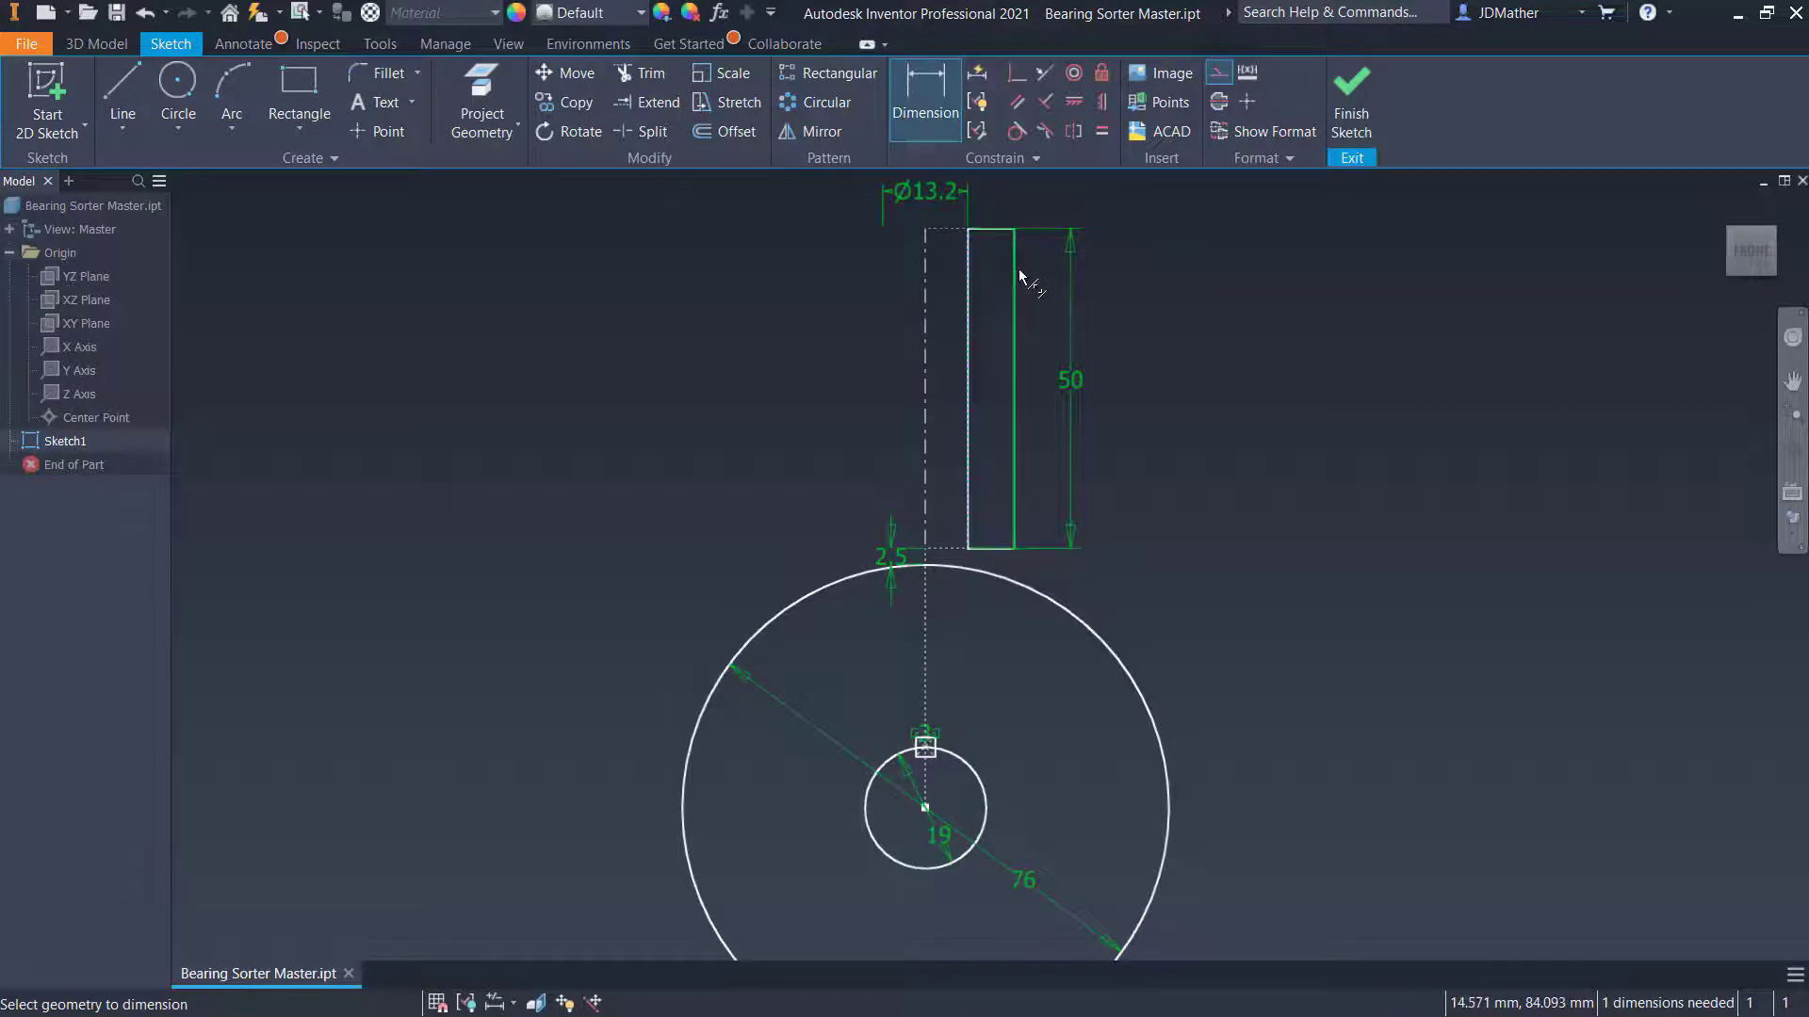
{"action": "left_click", "coordinate": [1054, 200]}
{"action": "type", "text": "1"}
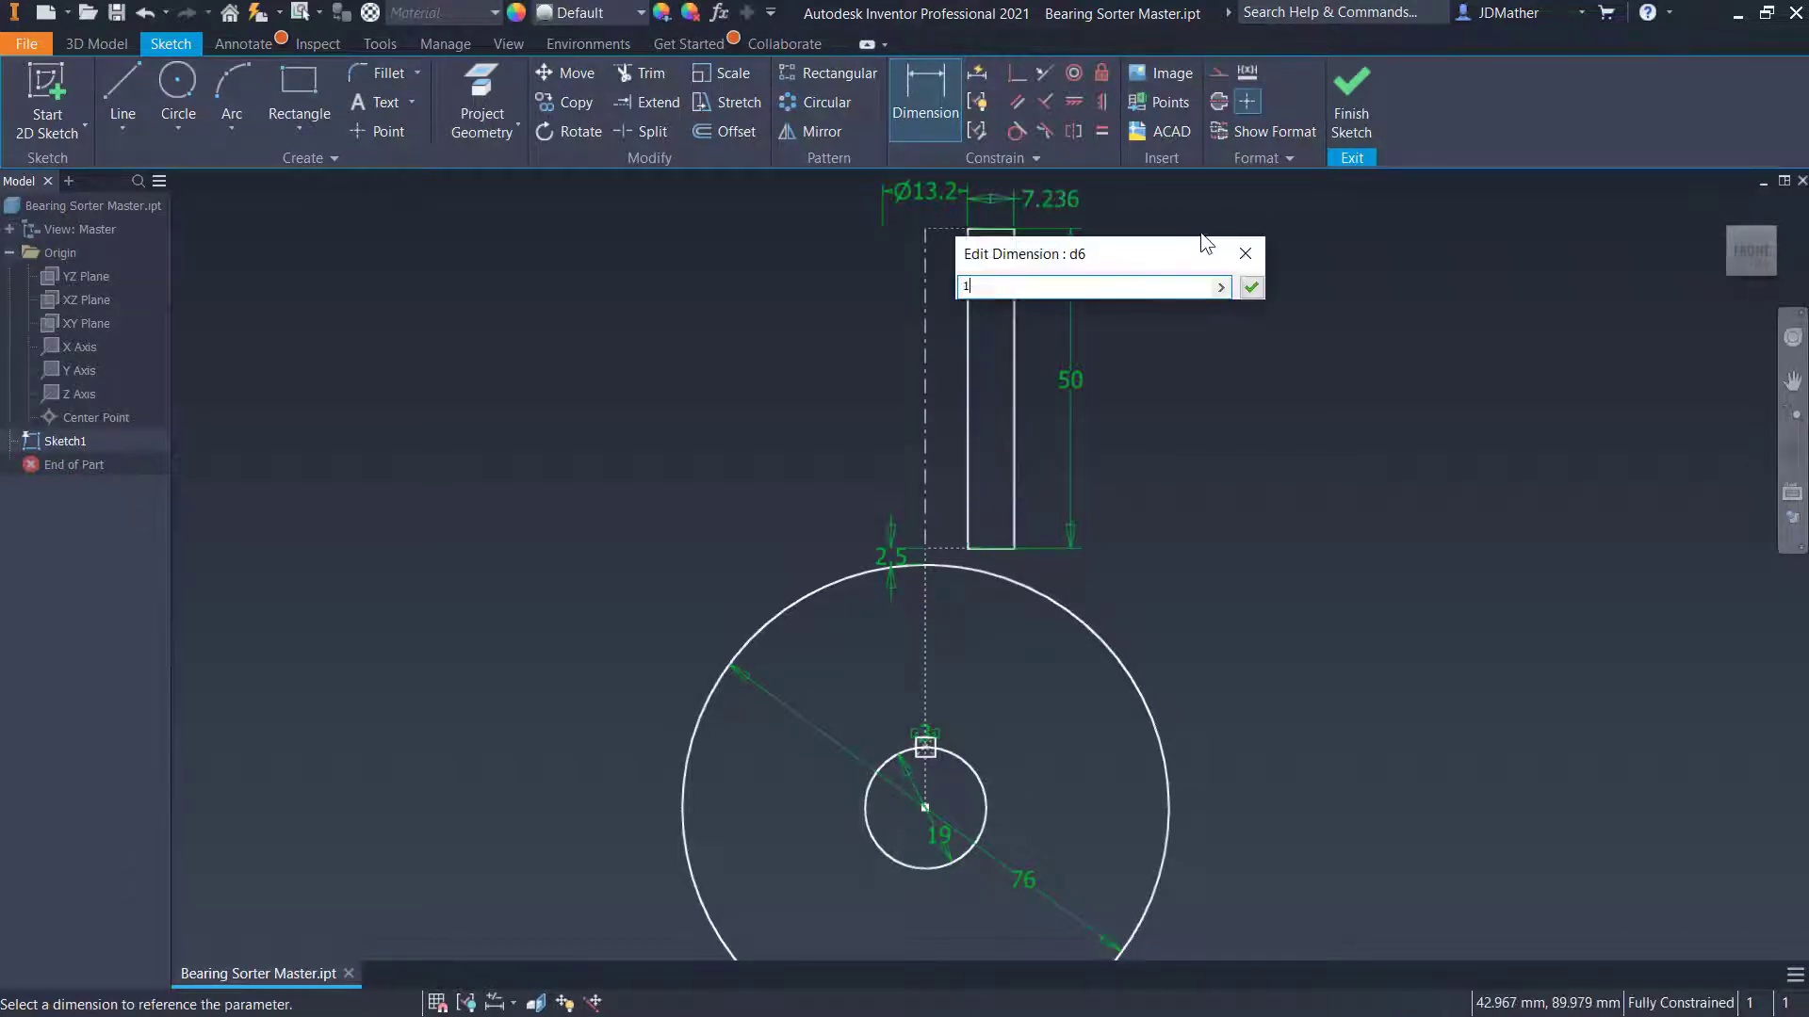
{"action": "type", "text": ".5"}
{"action": "key", "text": "Return"}
{"action": "scroll", "coordinate": [900, 359], "scroll_direction": "up", "scroll_amount": 3}
{"action": "scroll", "coordinate": [908, 318], "scroll_direction": "down", "scroll_amount": 4}
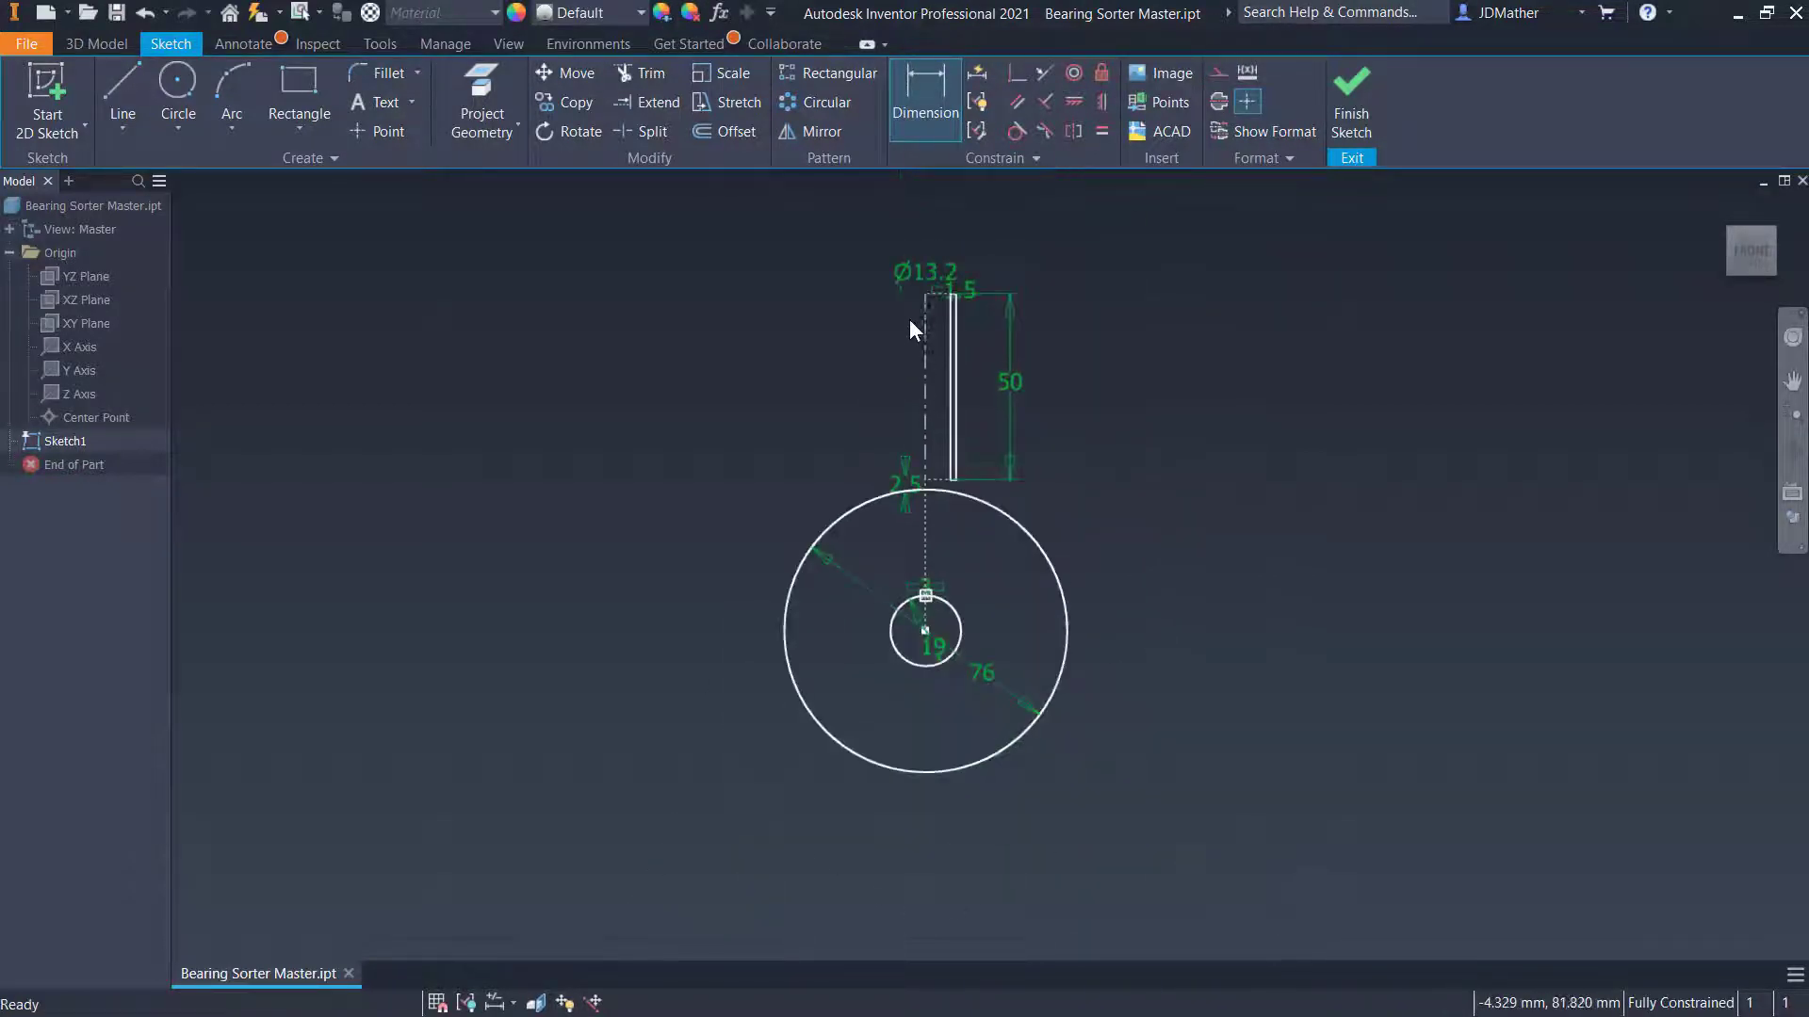
{"action": "scroll", "coordinate": [918, 276], "scroll_direction": "up", "scroll_amount": 2}
{"action": "key", "text": "Escape"}
{"action": "left_click_drag", "start_coordinate": [1024, 302], "coordinate": [1073, 272]}
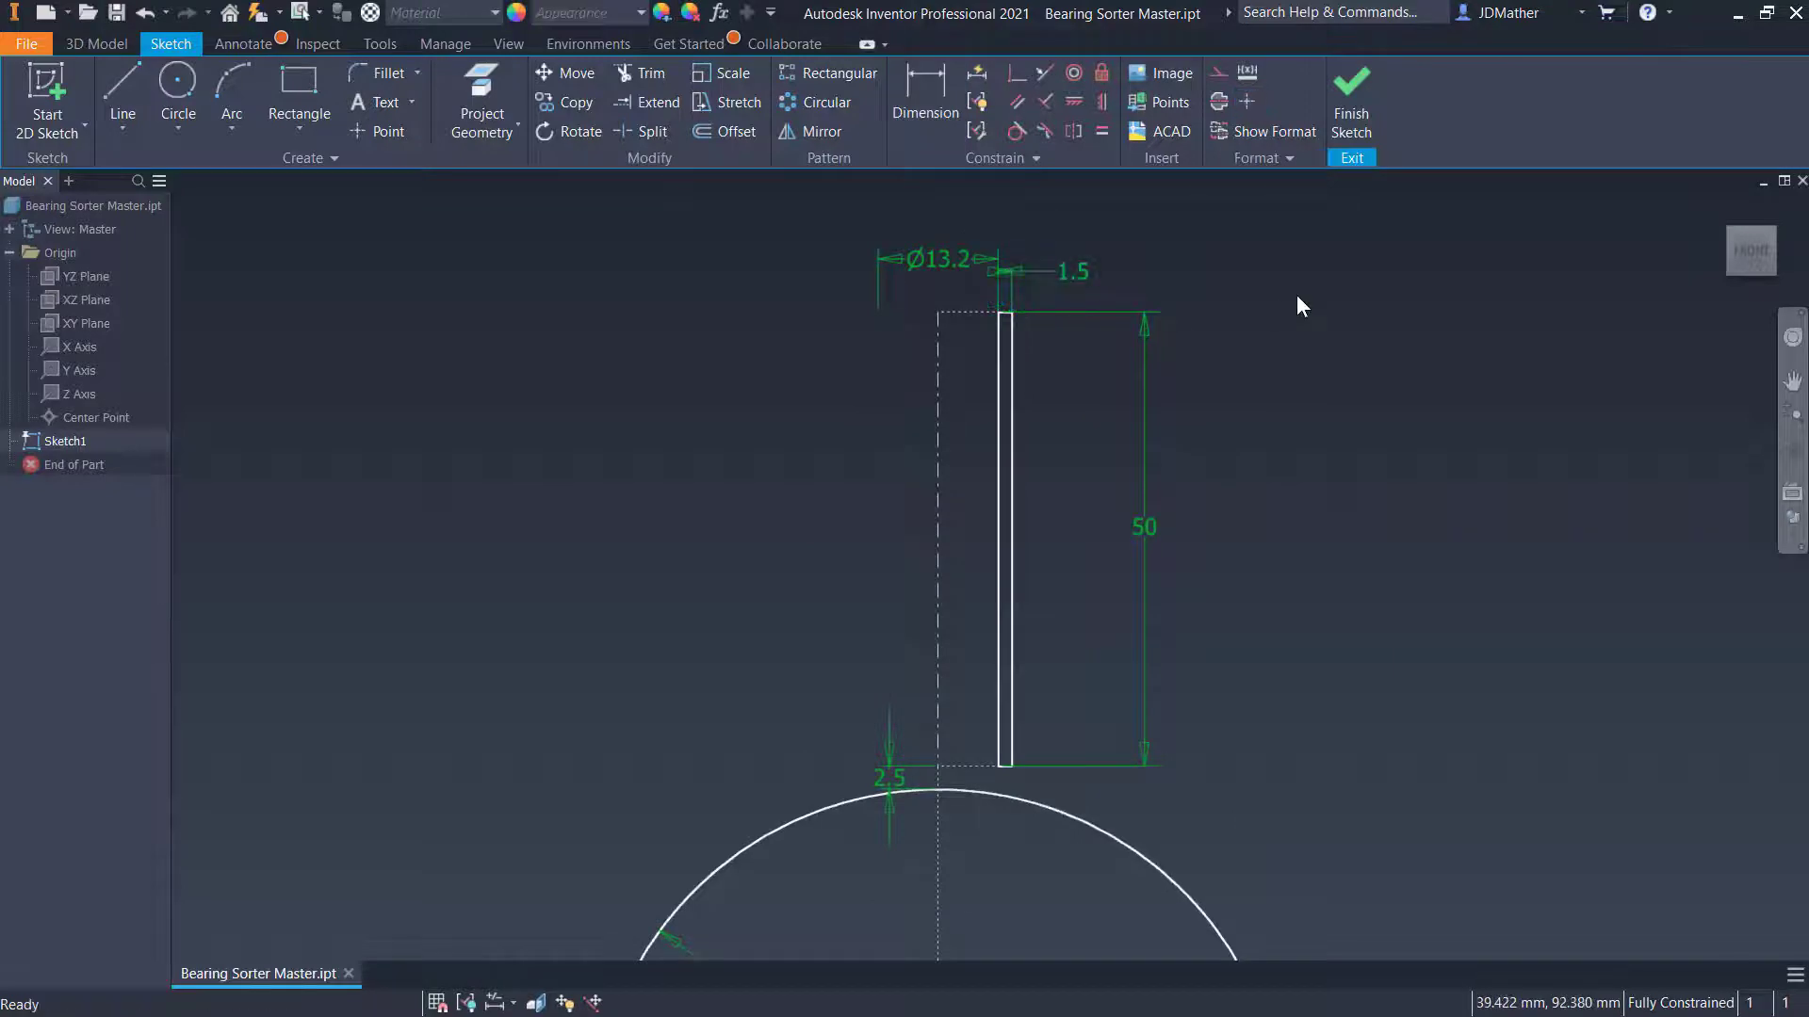
Draw a circle about 21 mm in diameter centered on the centerline, passing through the centerline's lower end
{"action": "left_click", "coordinate": [185, 78]}
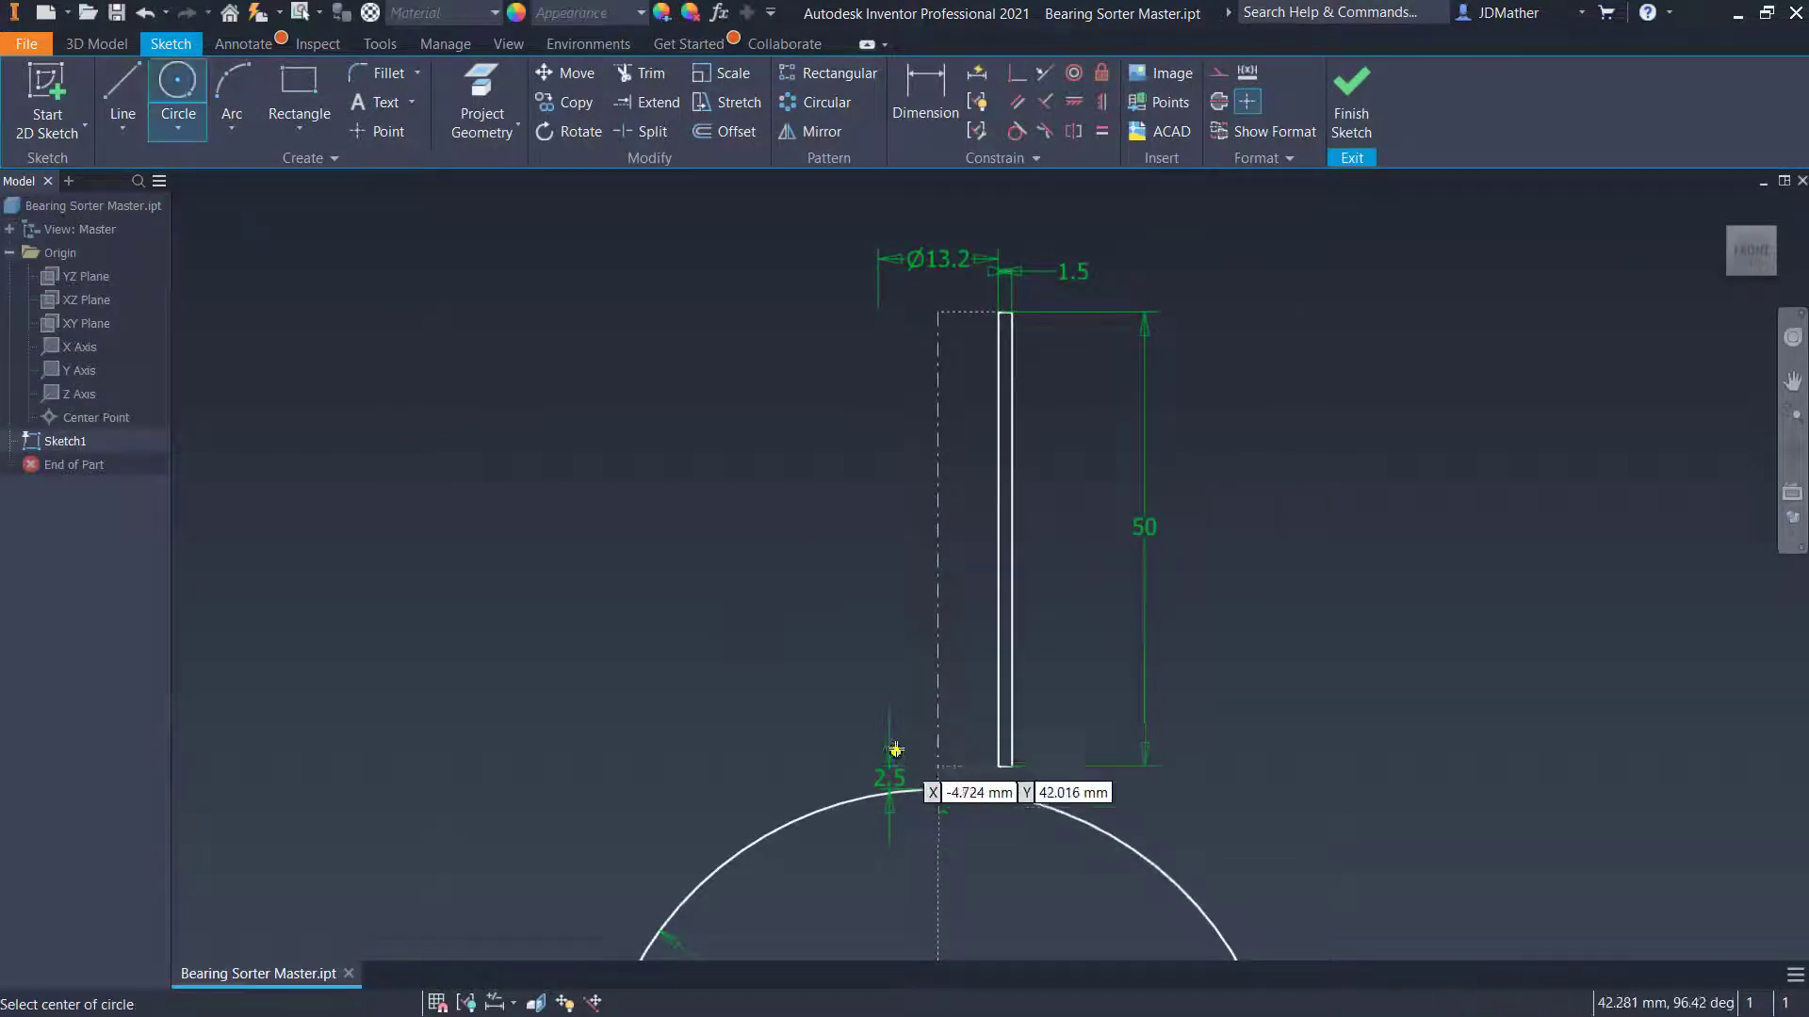
{"action": "left_click", "coordinate": [936, 671]}
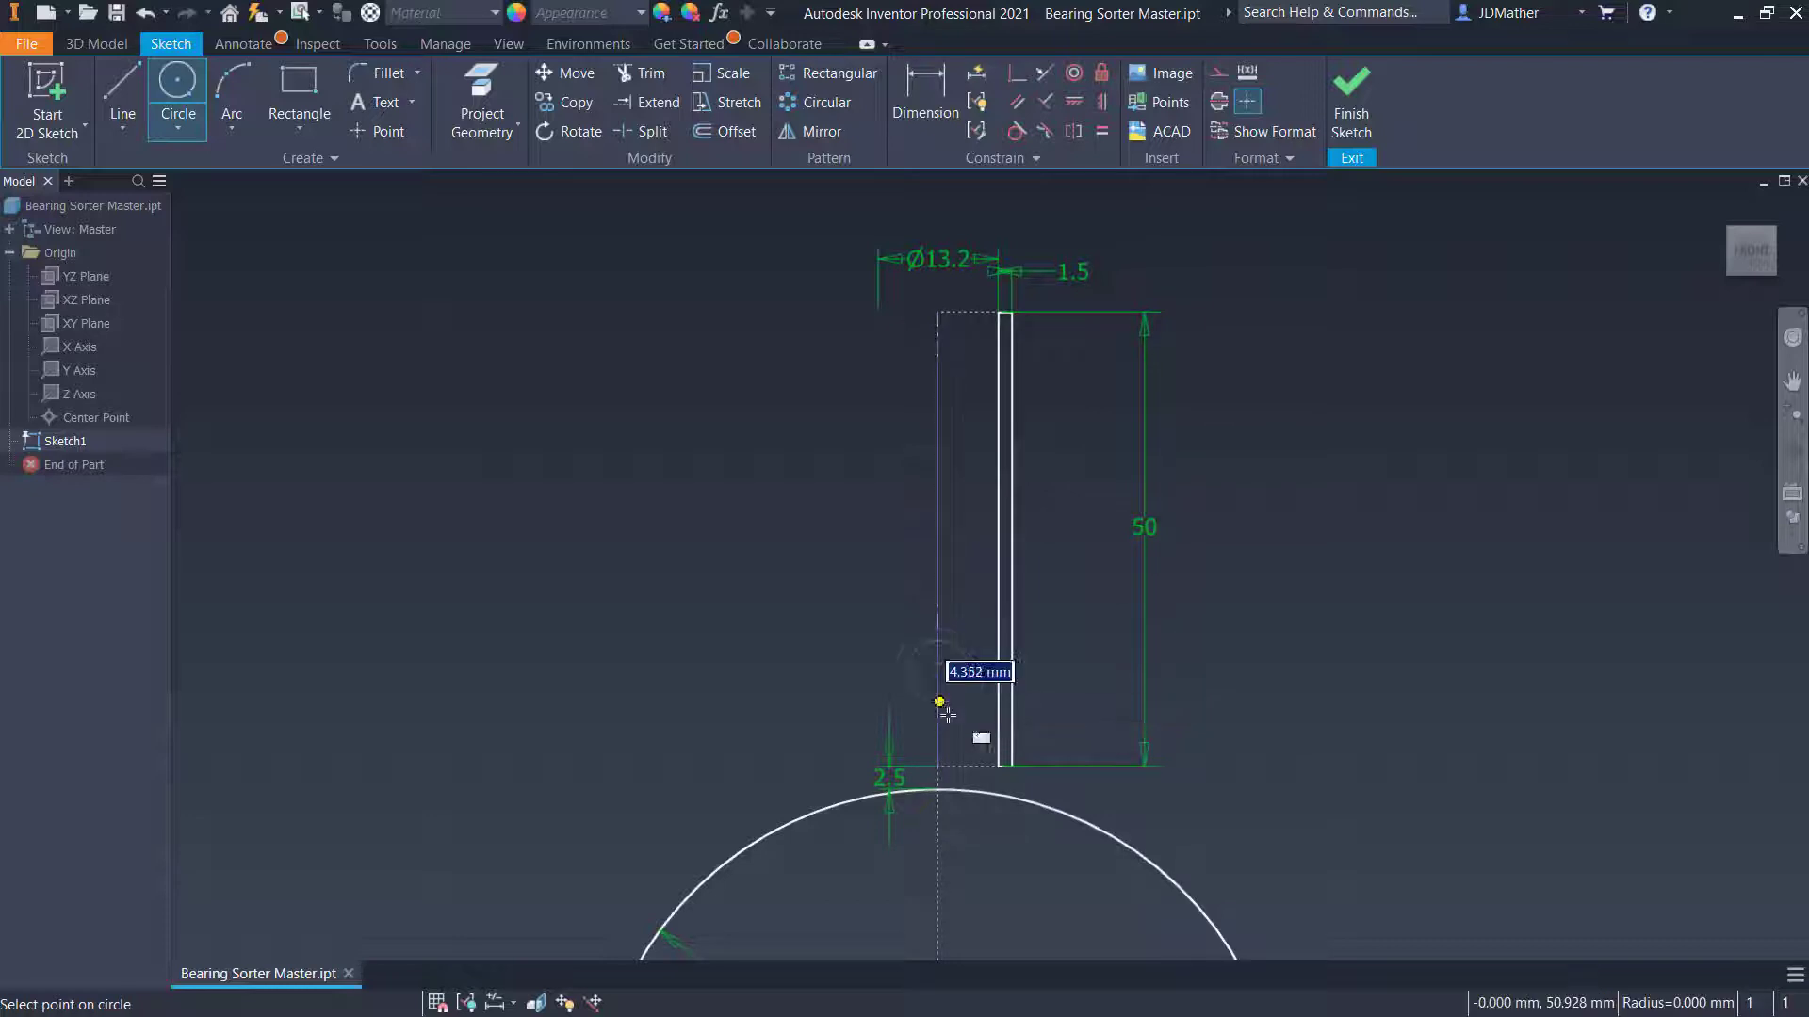
{"action": "left_click", "coordinate": [937, 765]}
{"action": "right_click", "coordinate": [728, 648]}
{"action": "left_click", "coordinate": [809, 650]}
Dimension the circle at the tube's lower end to a 12.7 mm diameter
{"action": "scroll", "coordinate": [942, 791], "scroll_direction": "down", "scroll_amount": 4}
{"action": "scroll", "coordinate": [1008, 792], "scroll_direction": "up", "scroll_amount": 3}
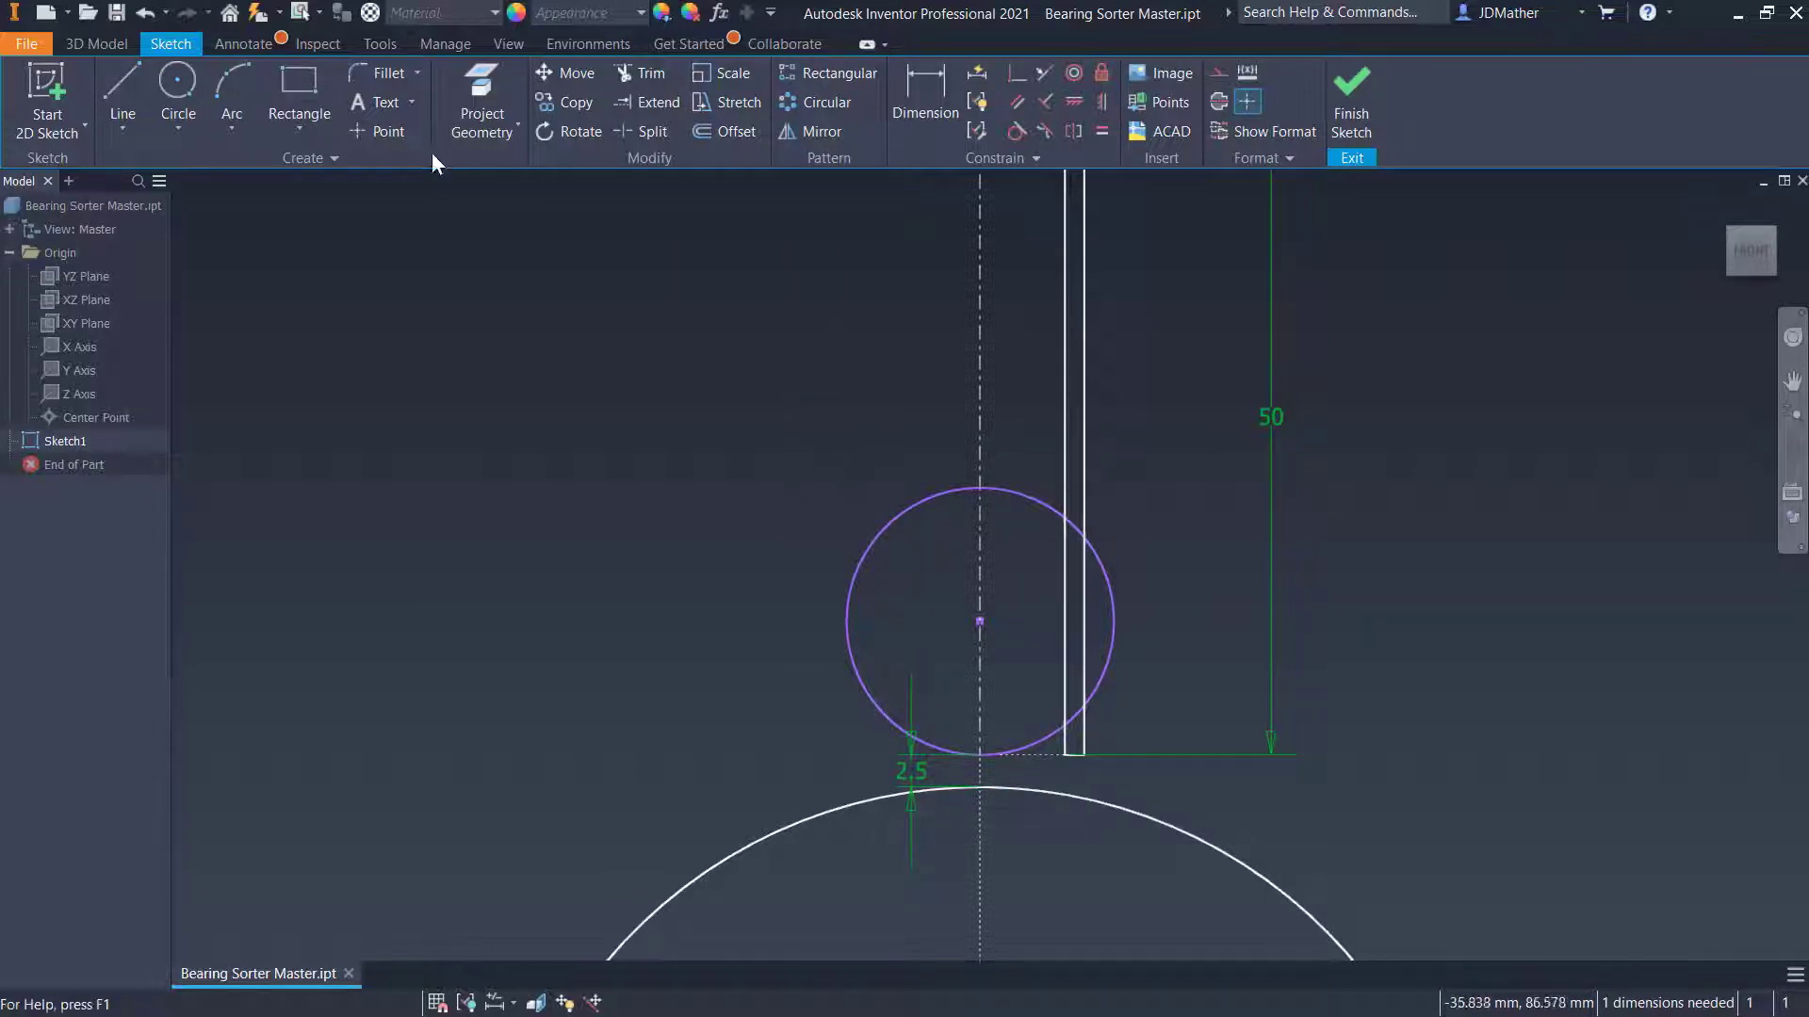
{"action": "left_click", "coordinate": [920, 83]}
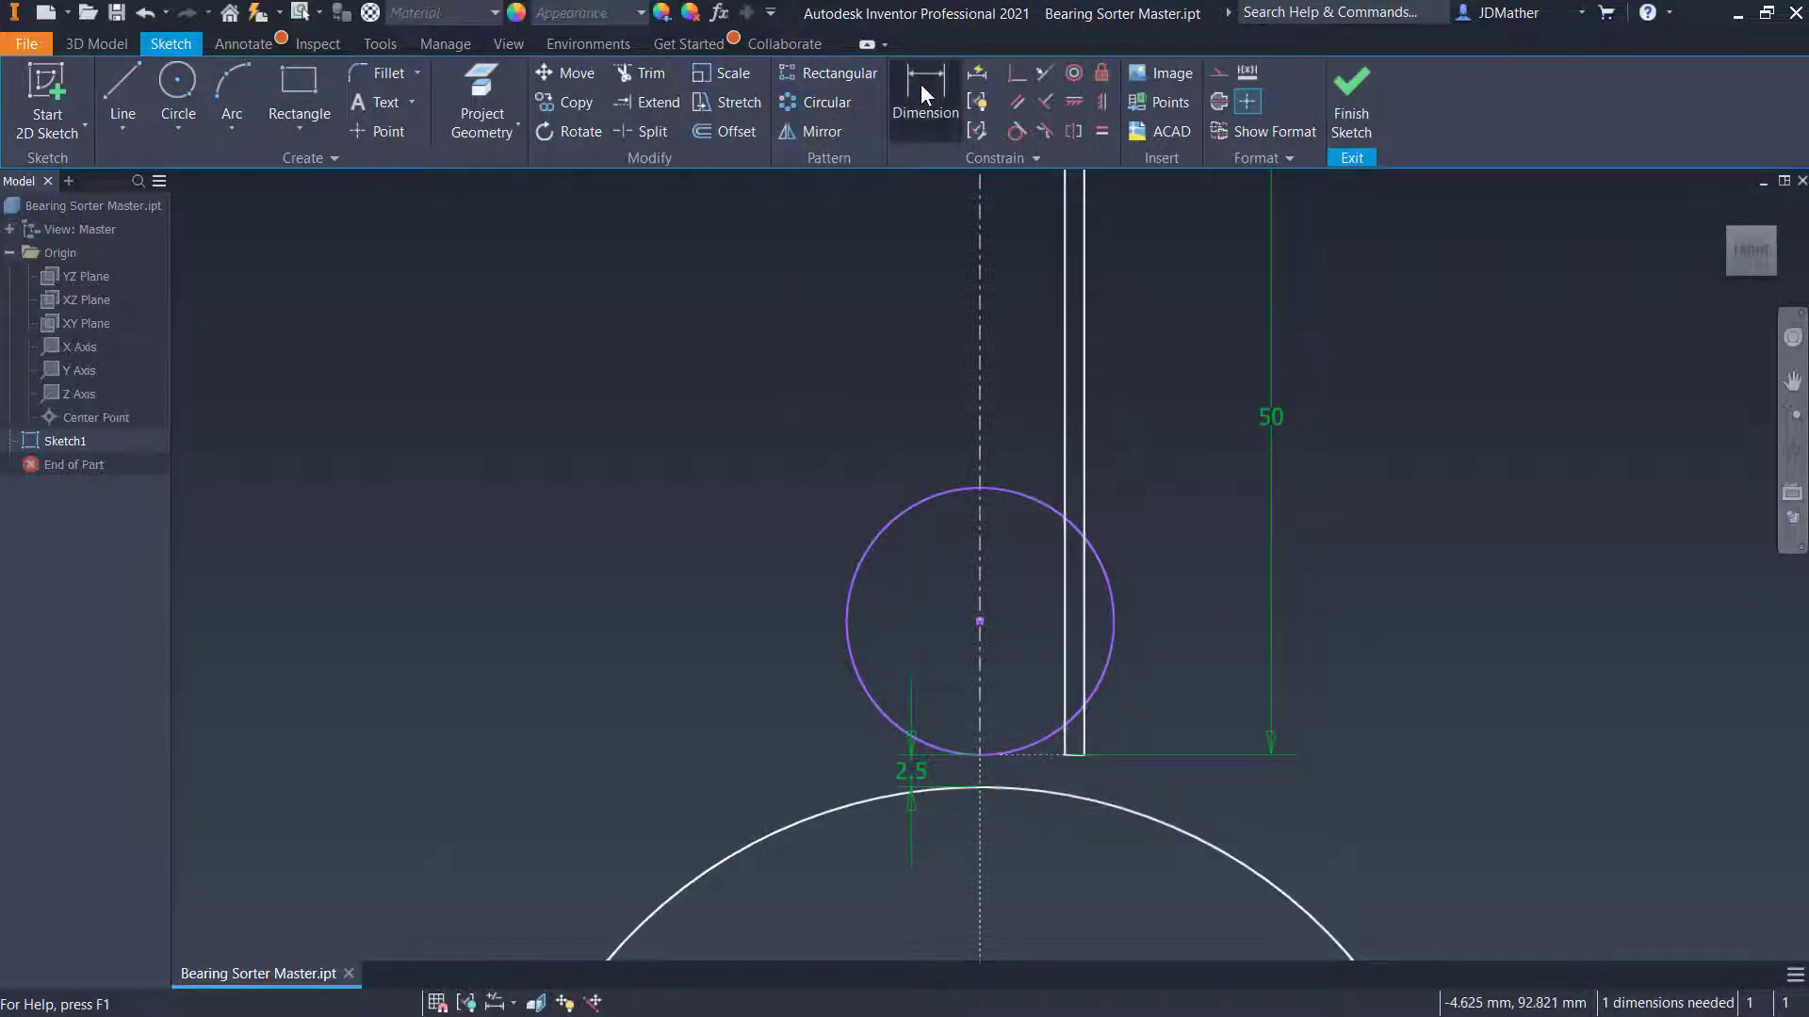
{"action": "left_click", "coordinate": [890, 507]}
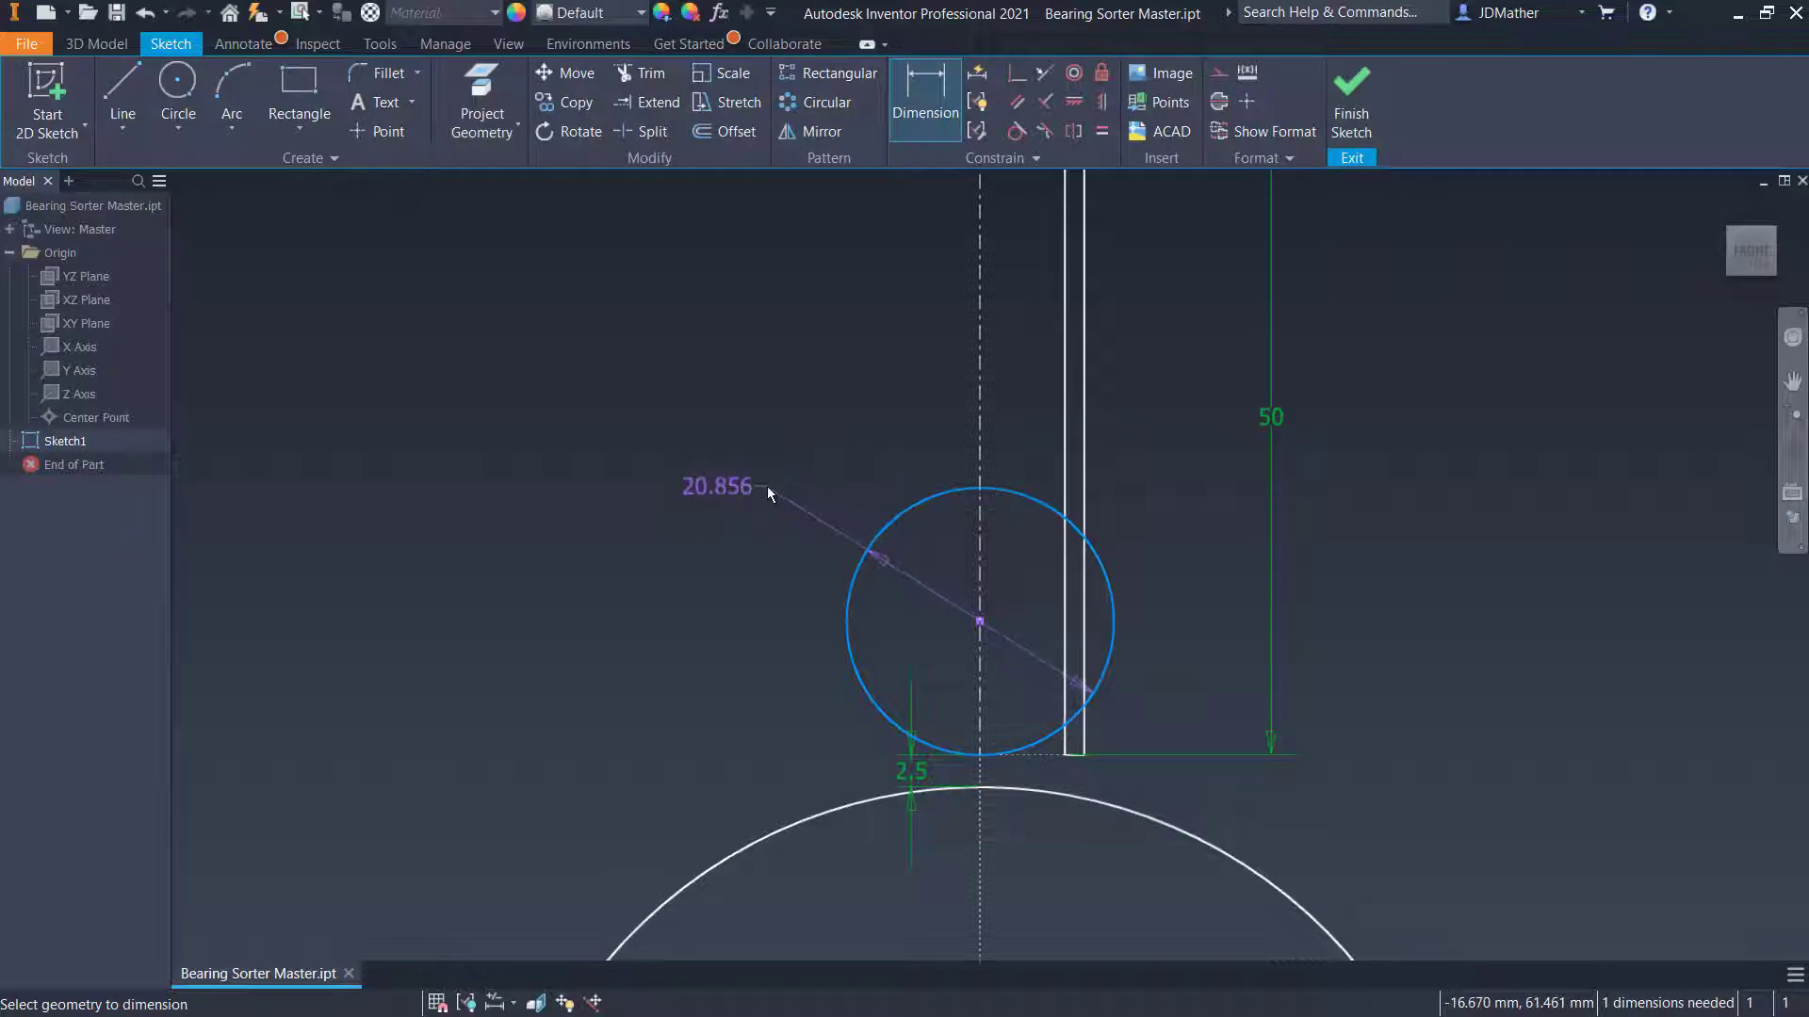
{"action": "left_click", "coordinate": [767, 490]}
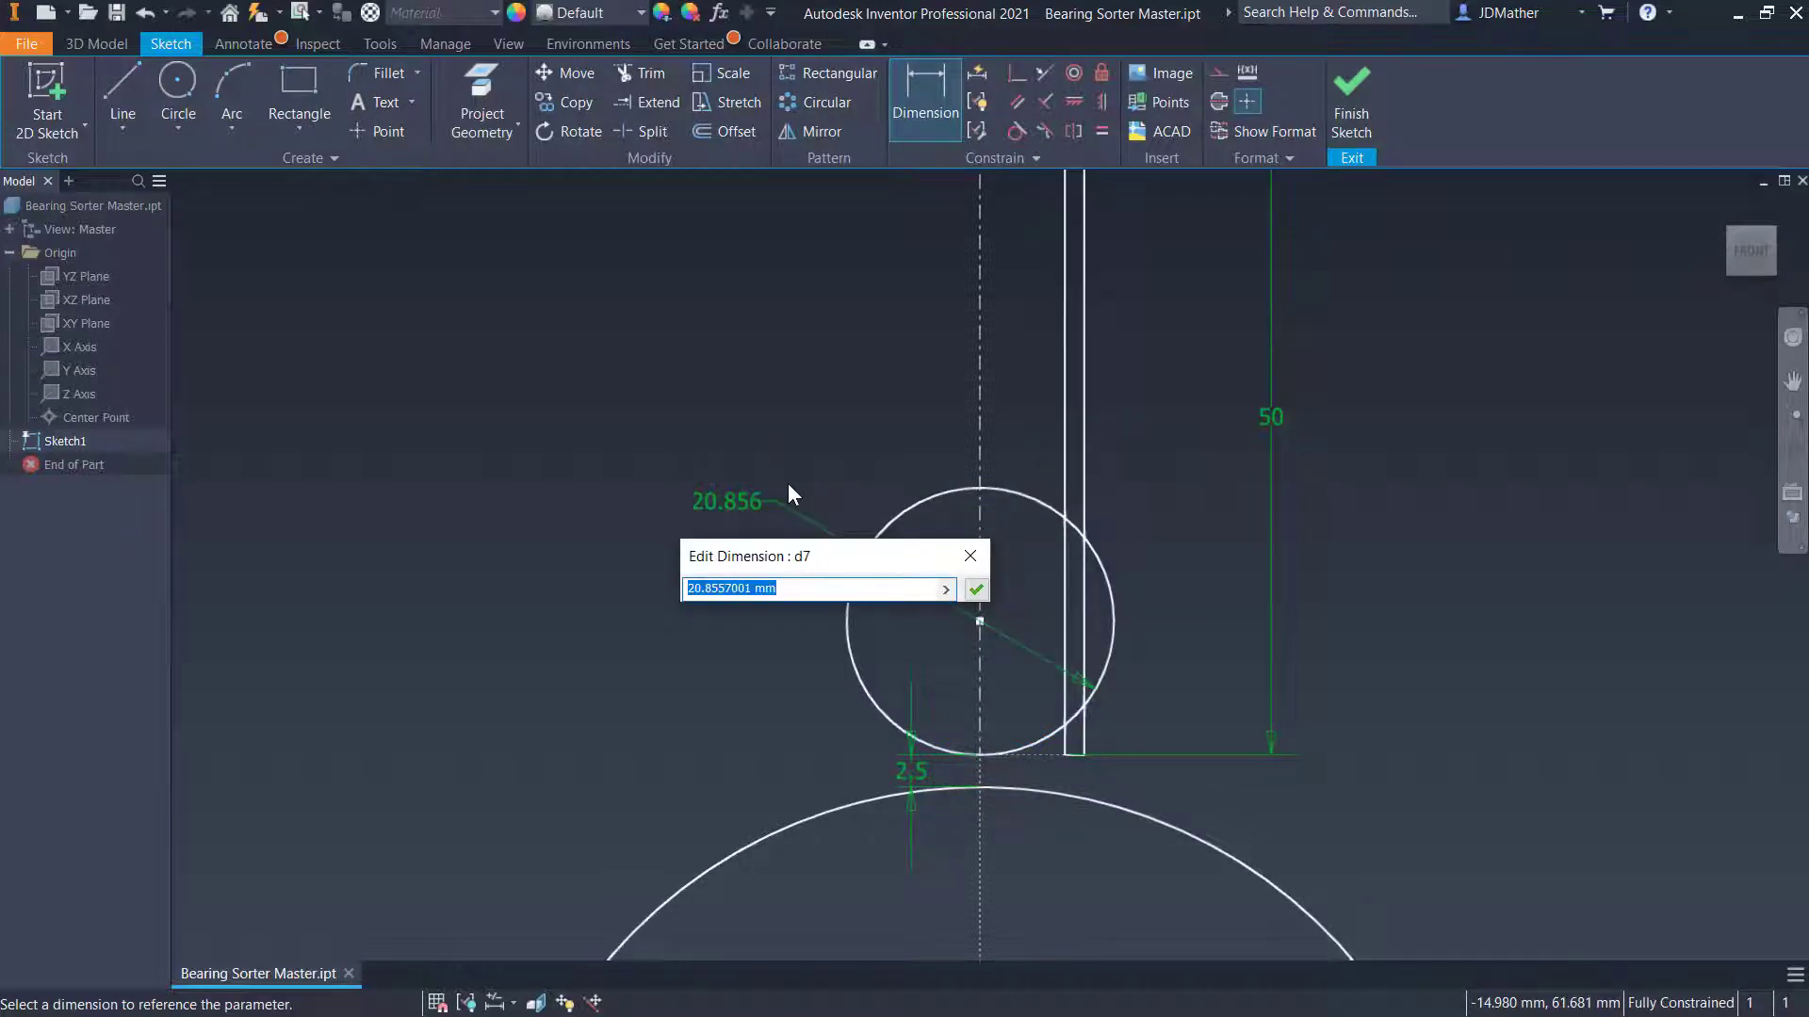
{"action": "type", "text": "12.7"}
{"action": "key", "text": "Return"}
Draw a second circle about 21 mm in diameter on the centerline above the 12.7 mm circle and make the two tangent
{"action": "scroll", "coordinate": [1064, 683], "scroll_direction": "down", "scroll_amount": 10}
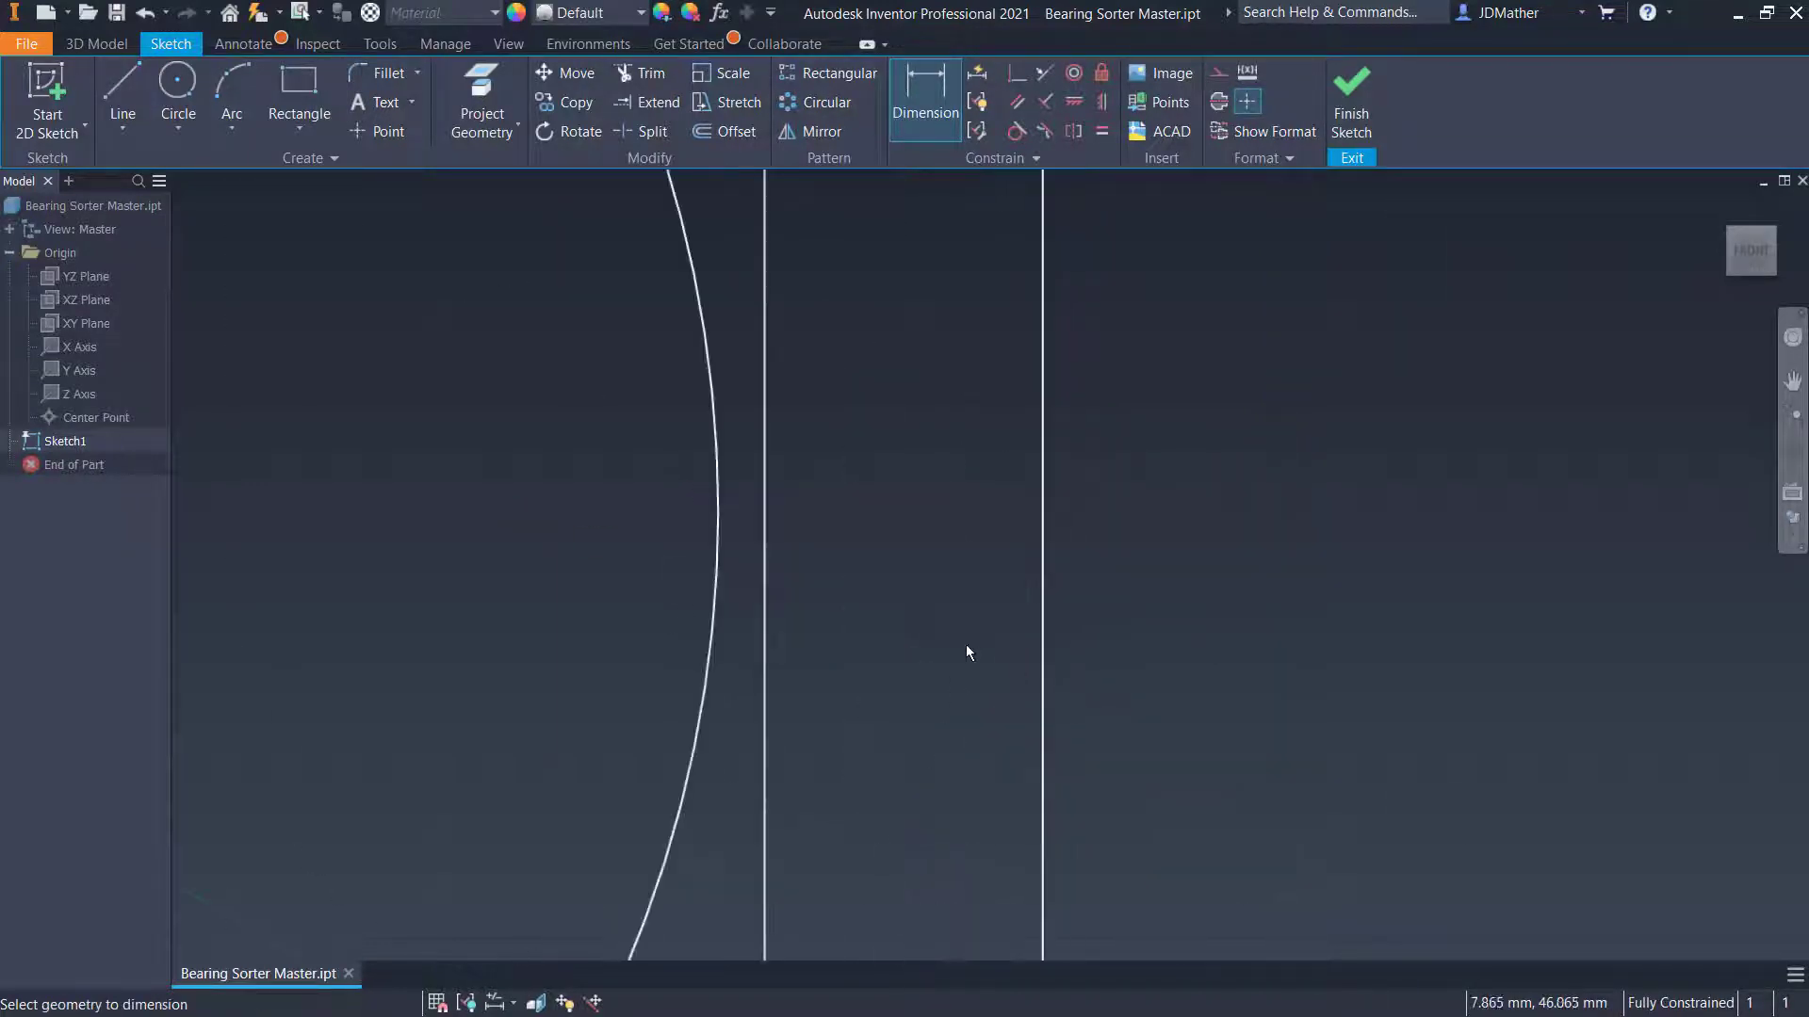
{"action": "scroll", "coordinate": [1059, 686], "scroll_direction": "up", "scroll_amount": 10}
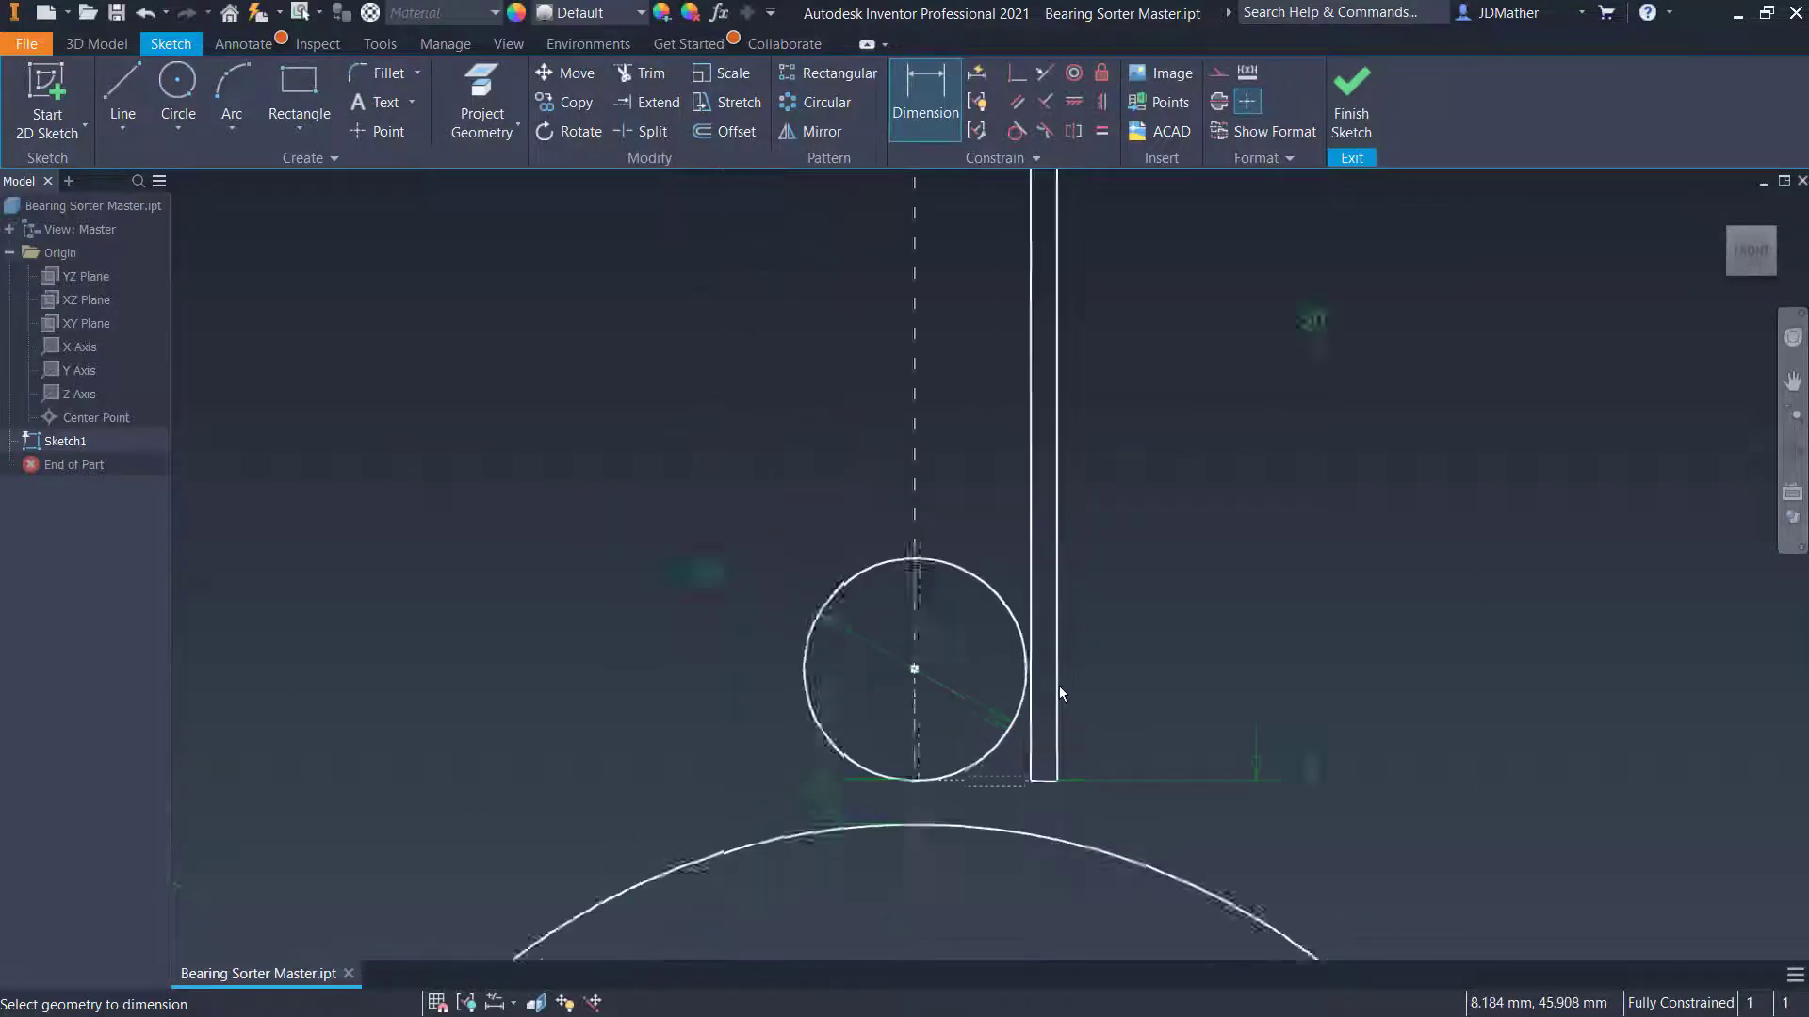
{"action": "left_click", "coordinate": [178, 83]}
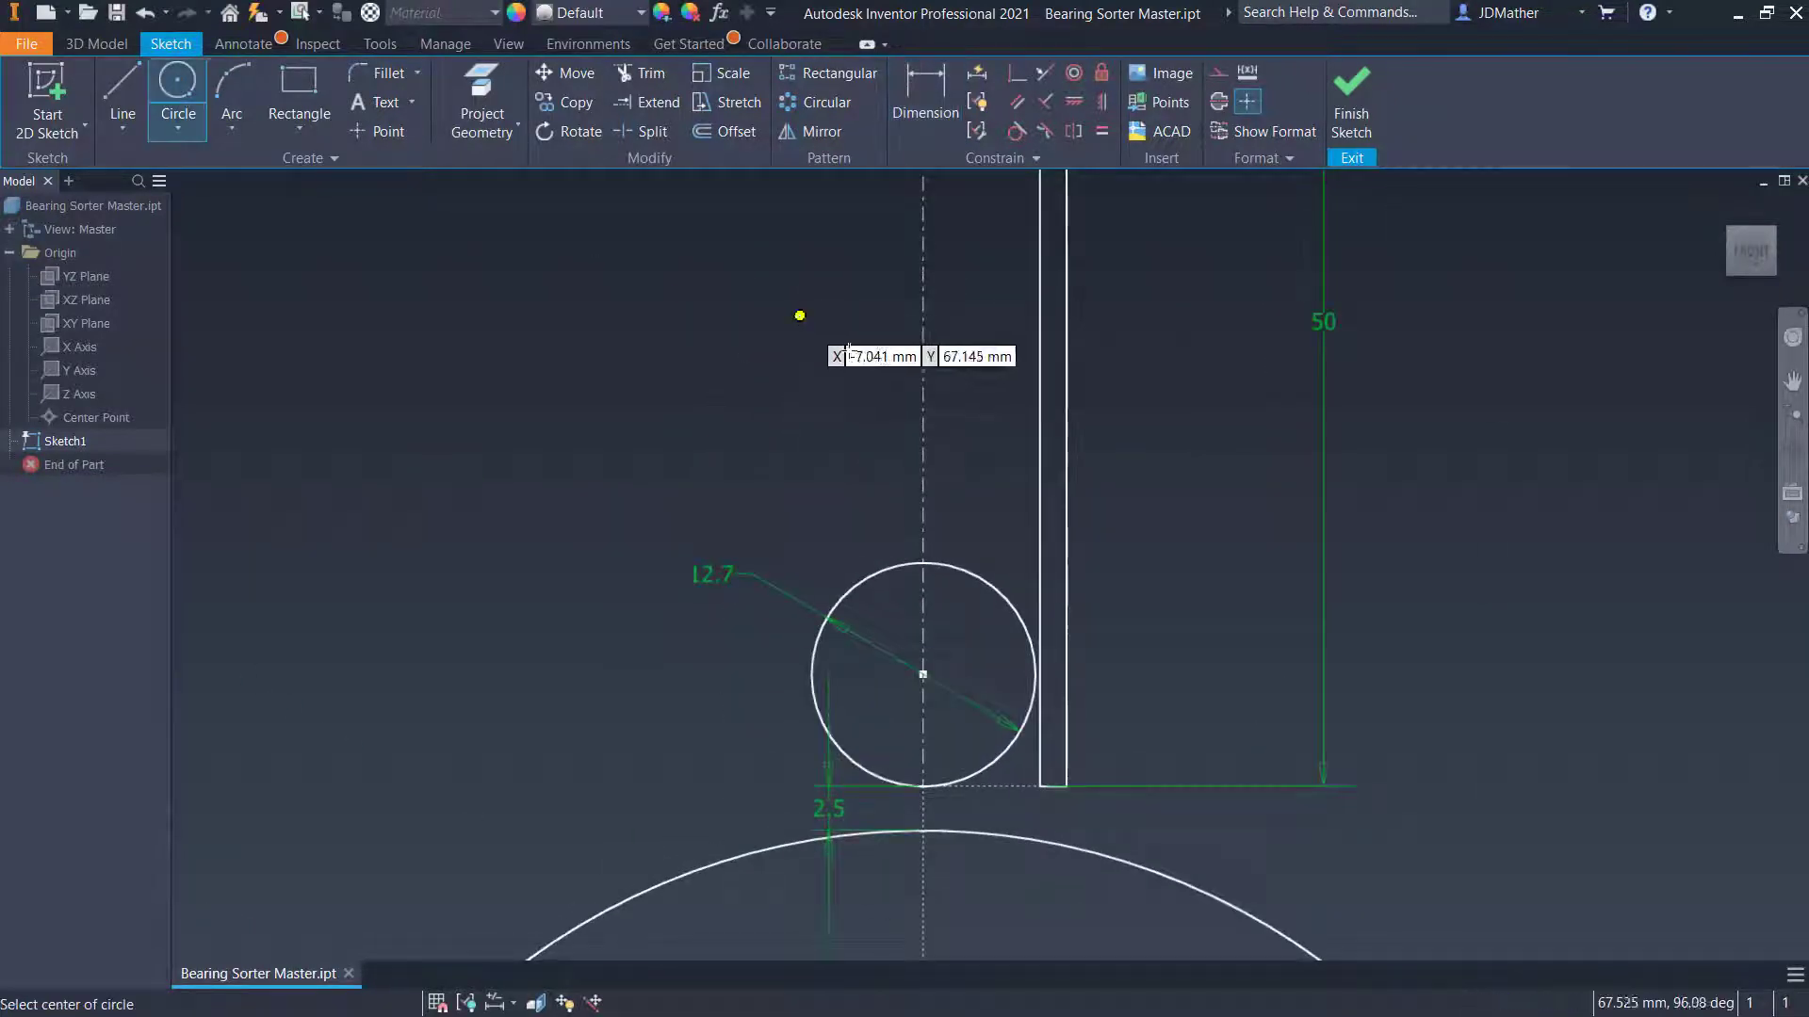
{"action": "left_click", "coordinate": [924, 378]}
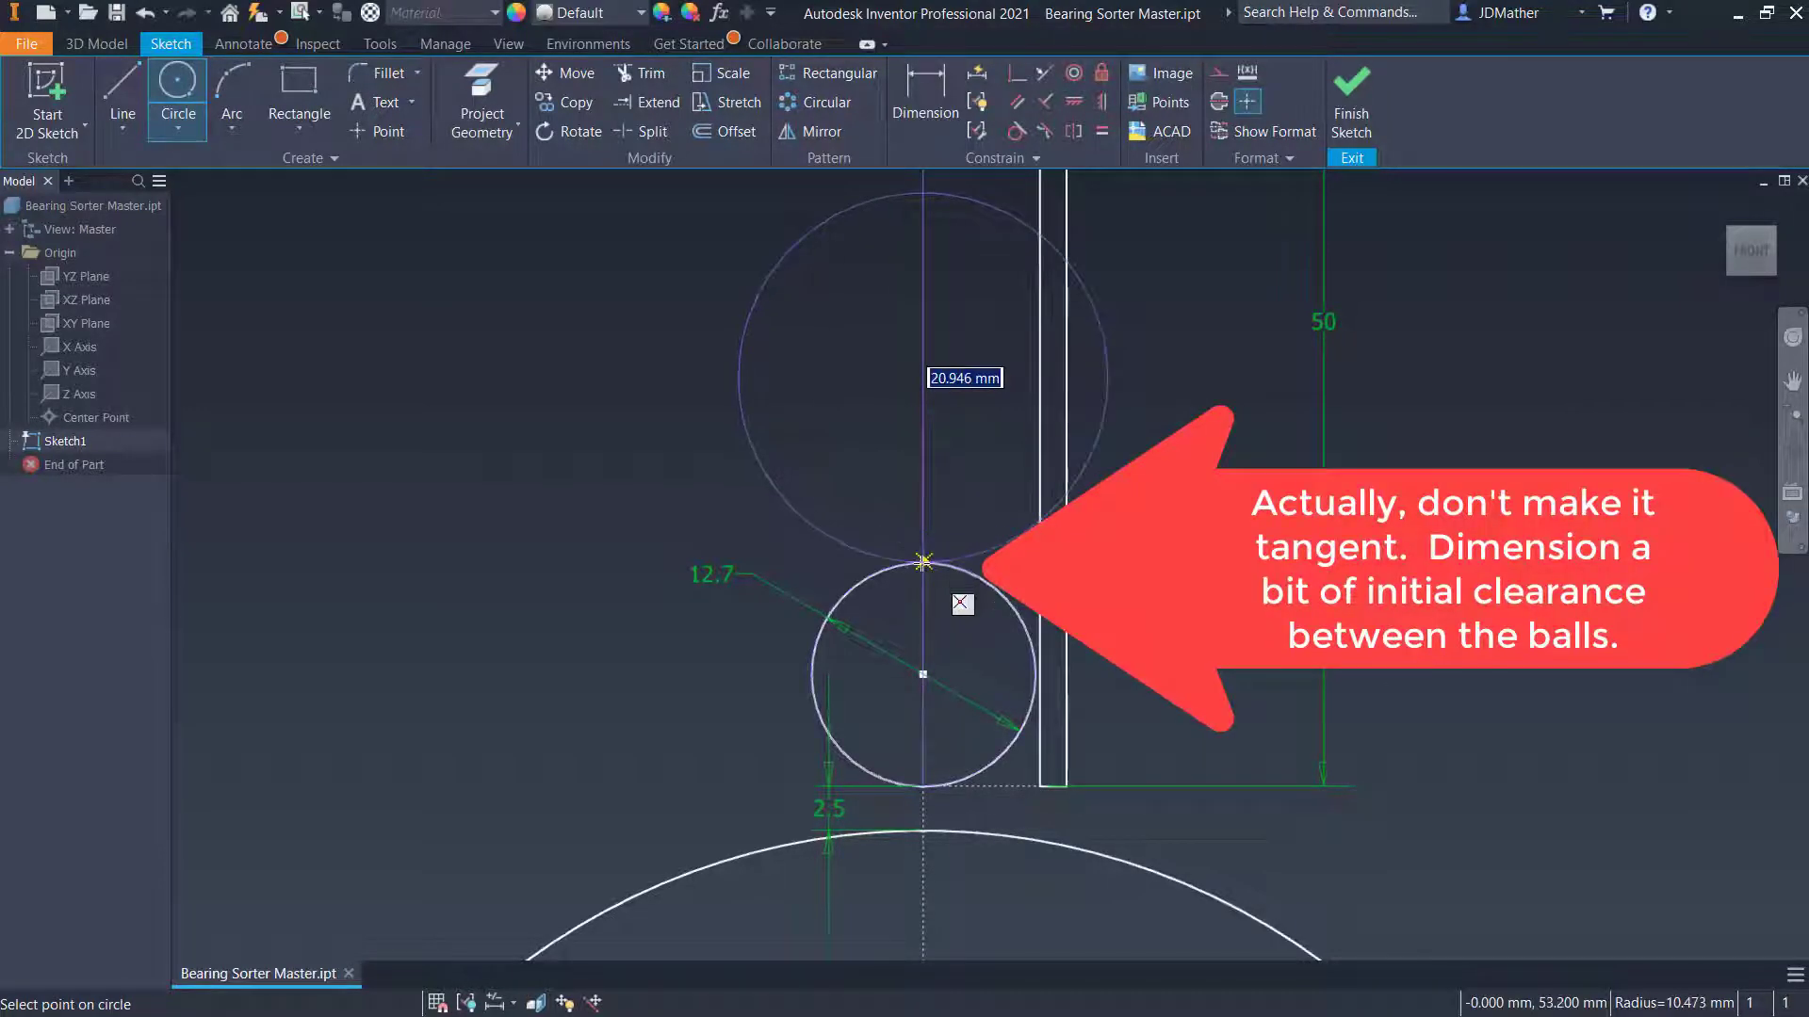
{"action": "left_click", "coordinate": [923, 562]}
{"action": "right_click", "coordinate": [657, 504]}
{"action": "left_click", "coordinate": [732, 506]}
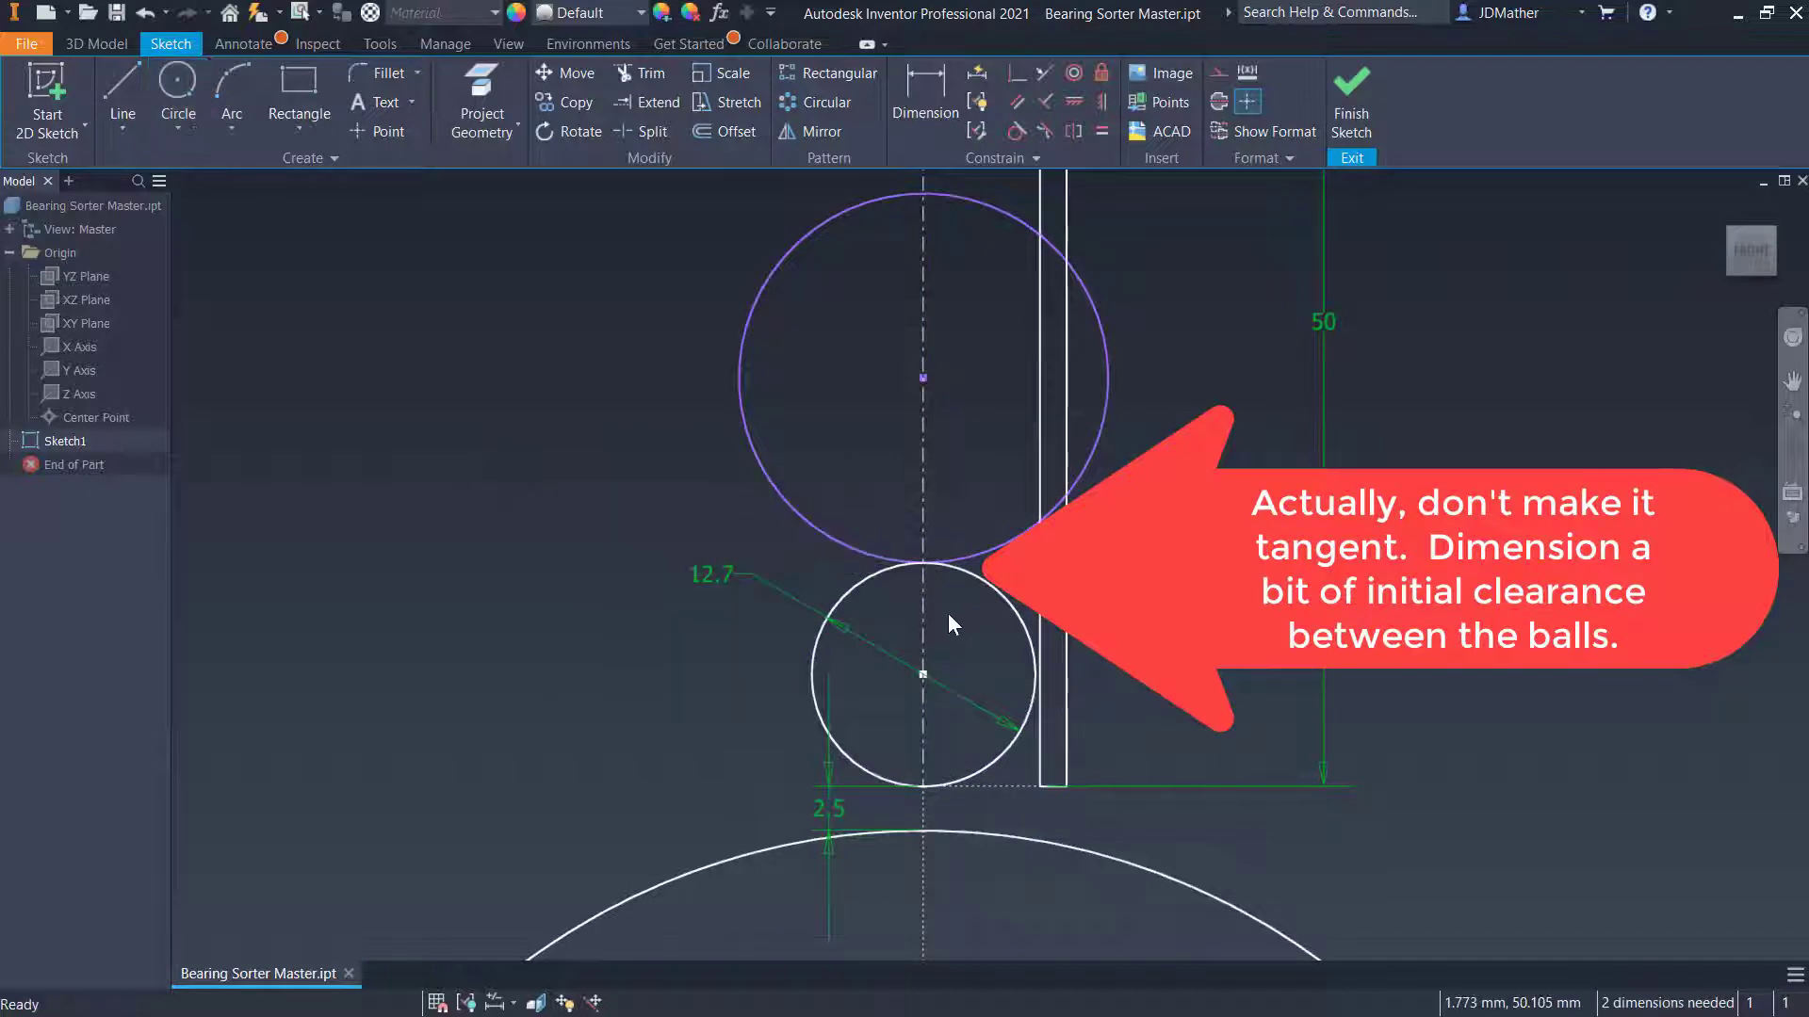
{"action": "left_click", "coordinate": [1015, 131]}
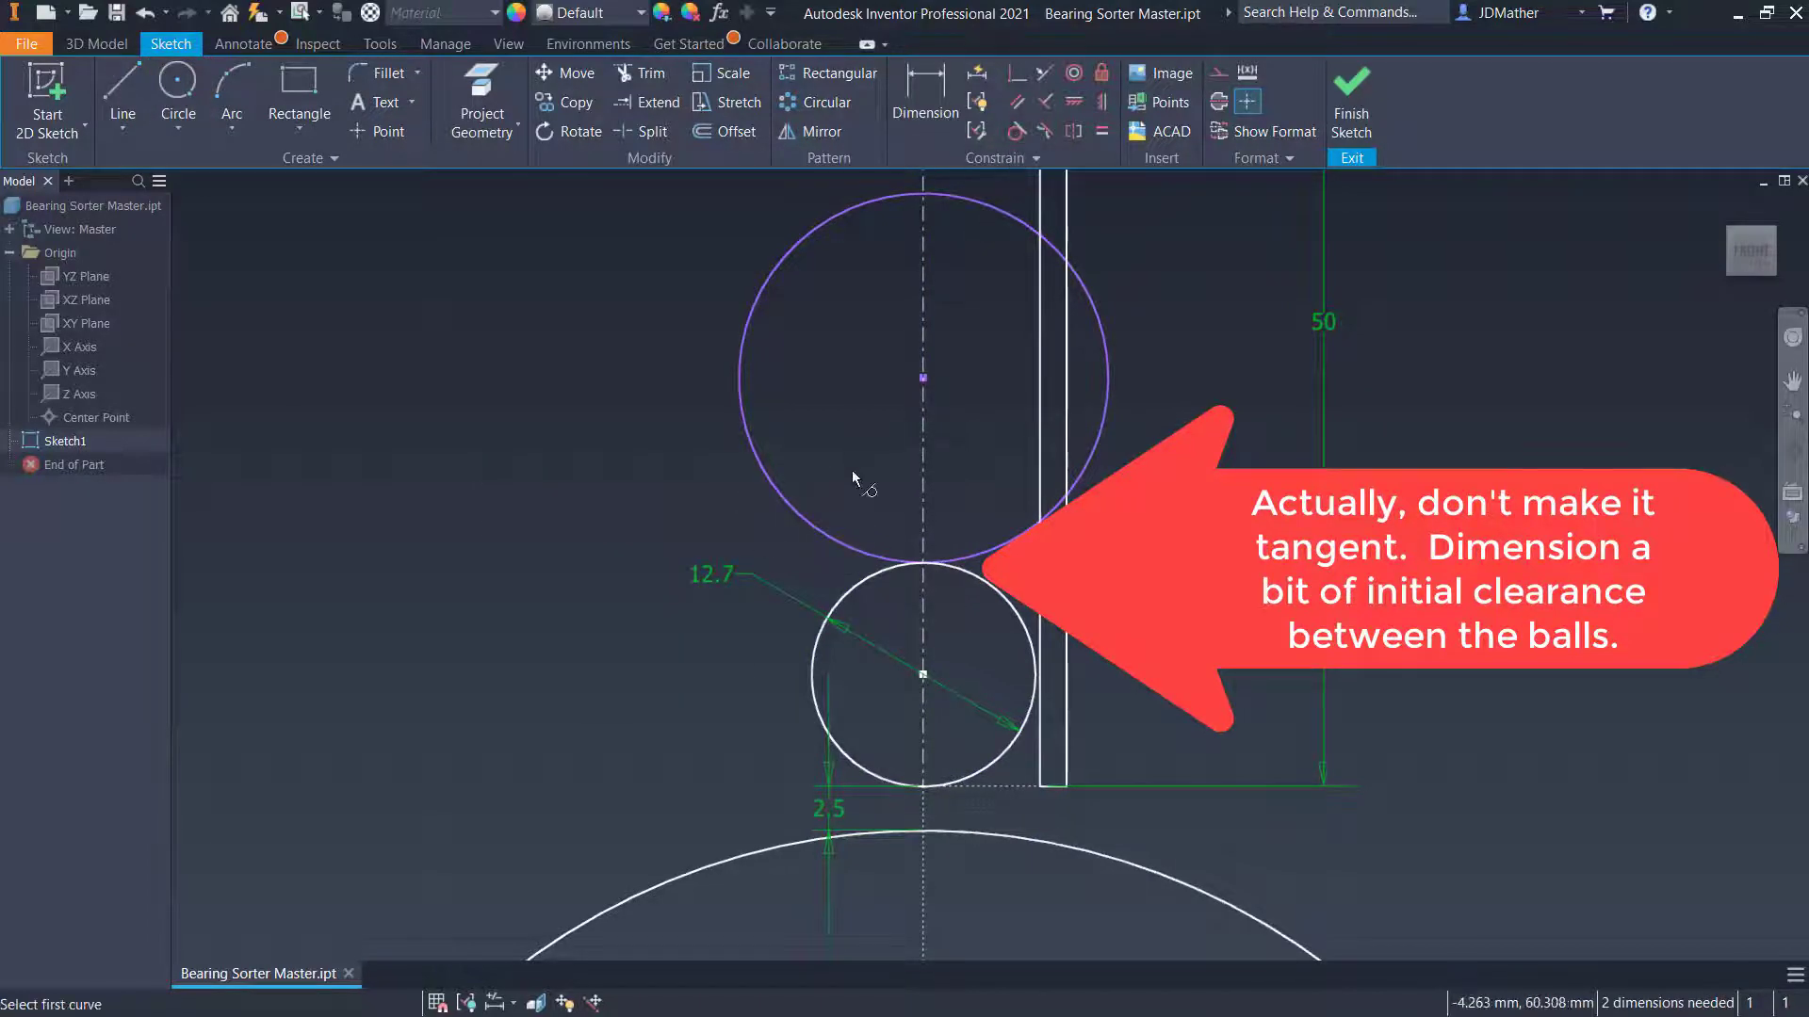
{"action": "left_click", "coordinate": [851, 540]}
{"action": "left_click", "coordinate": [873, 569]}
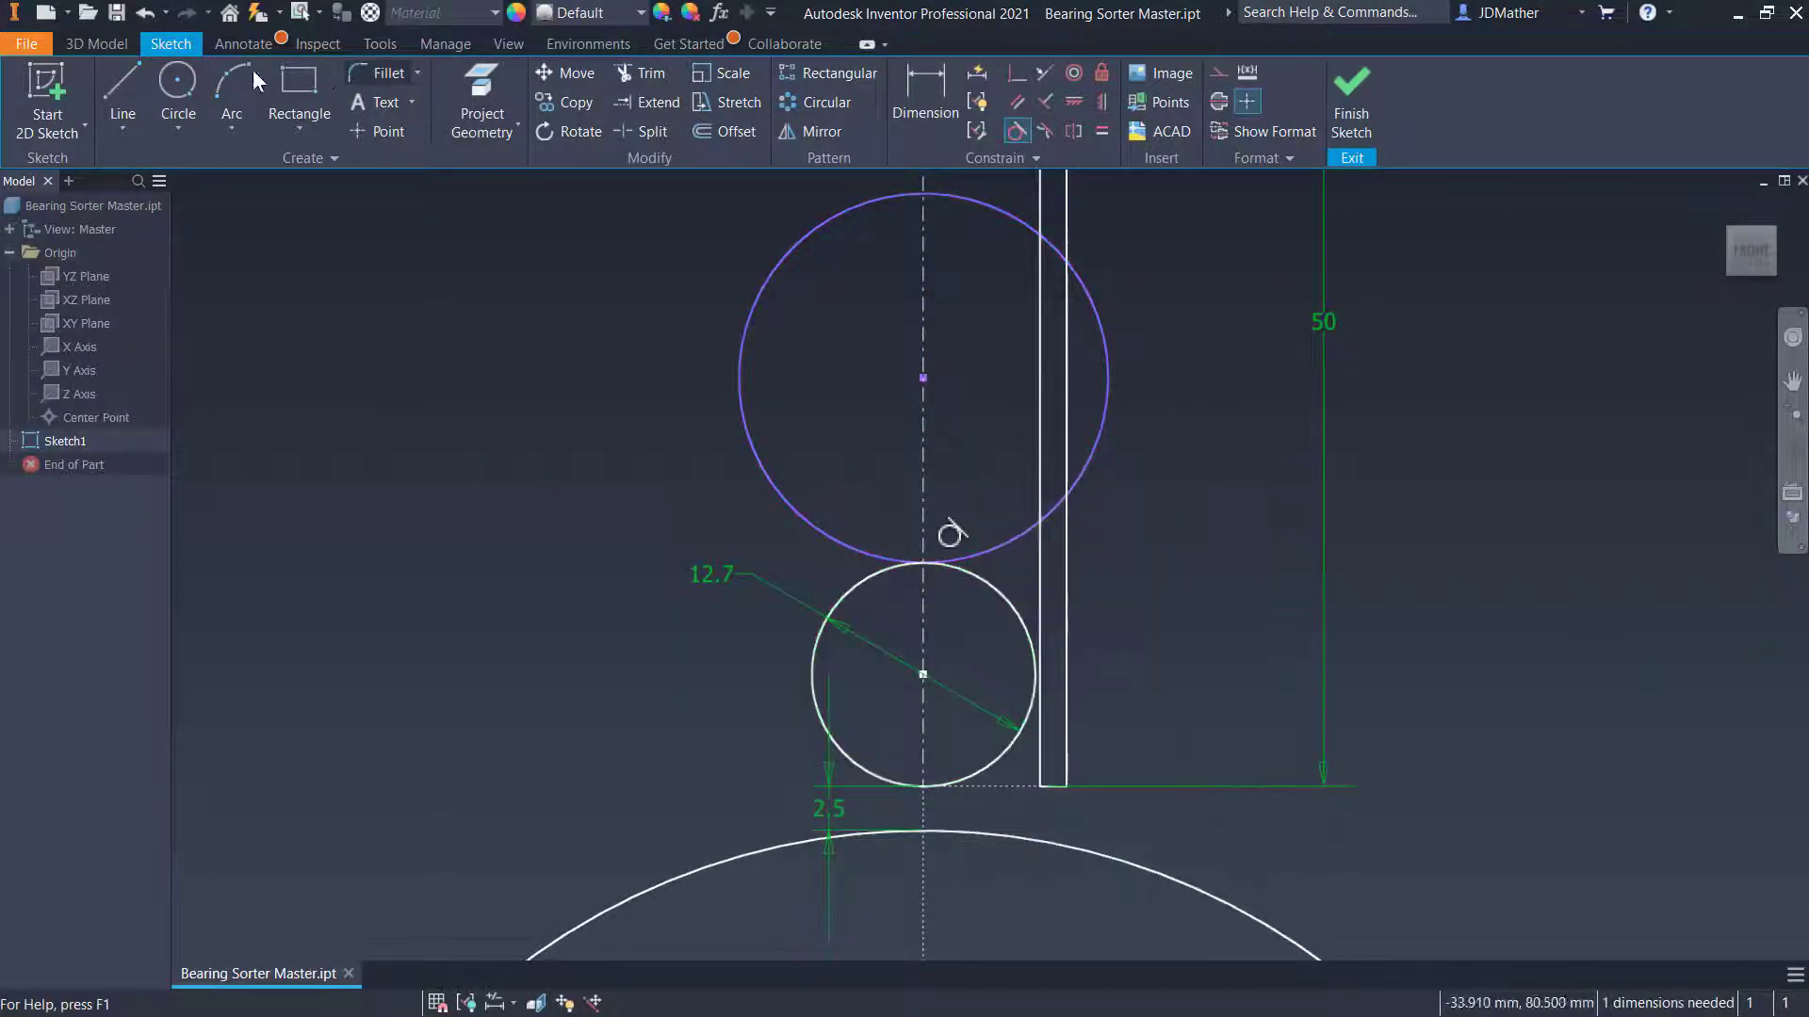
Dimension the second circle to a 13 mm diameter
{"action": "left_click", "coordinate": [906, 85]}
{"action": "left_click", "coordinate": [750, 429]}
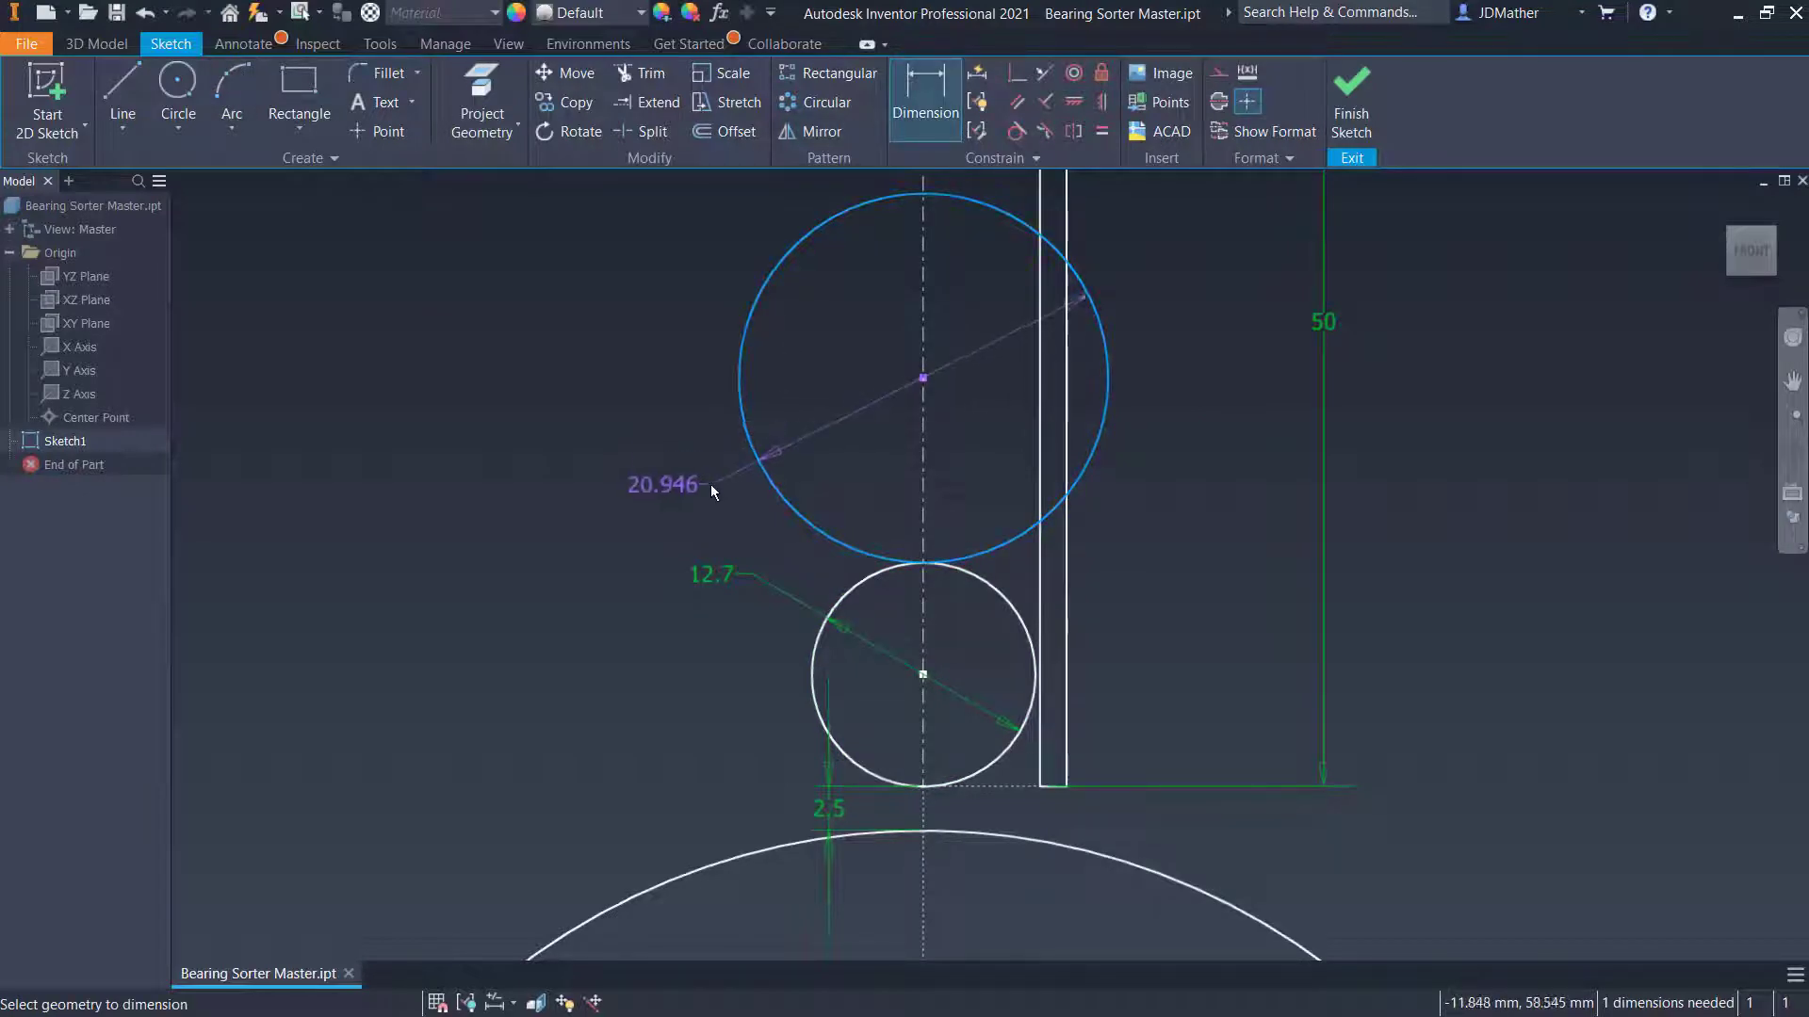
{"action": "left_click", "coordinate": [708, 506]}
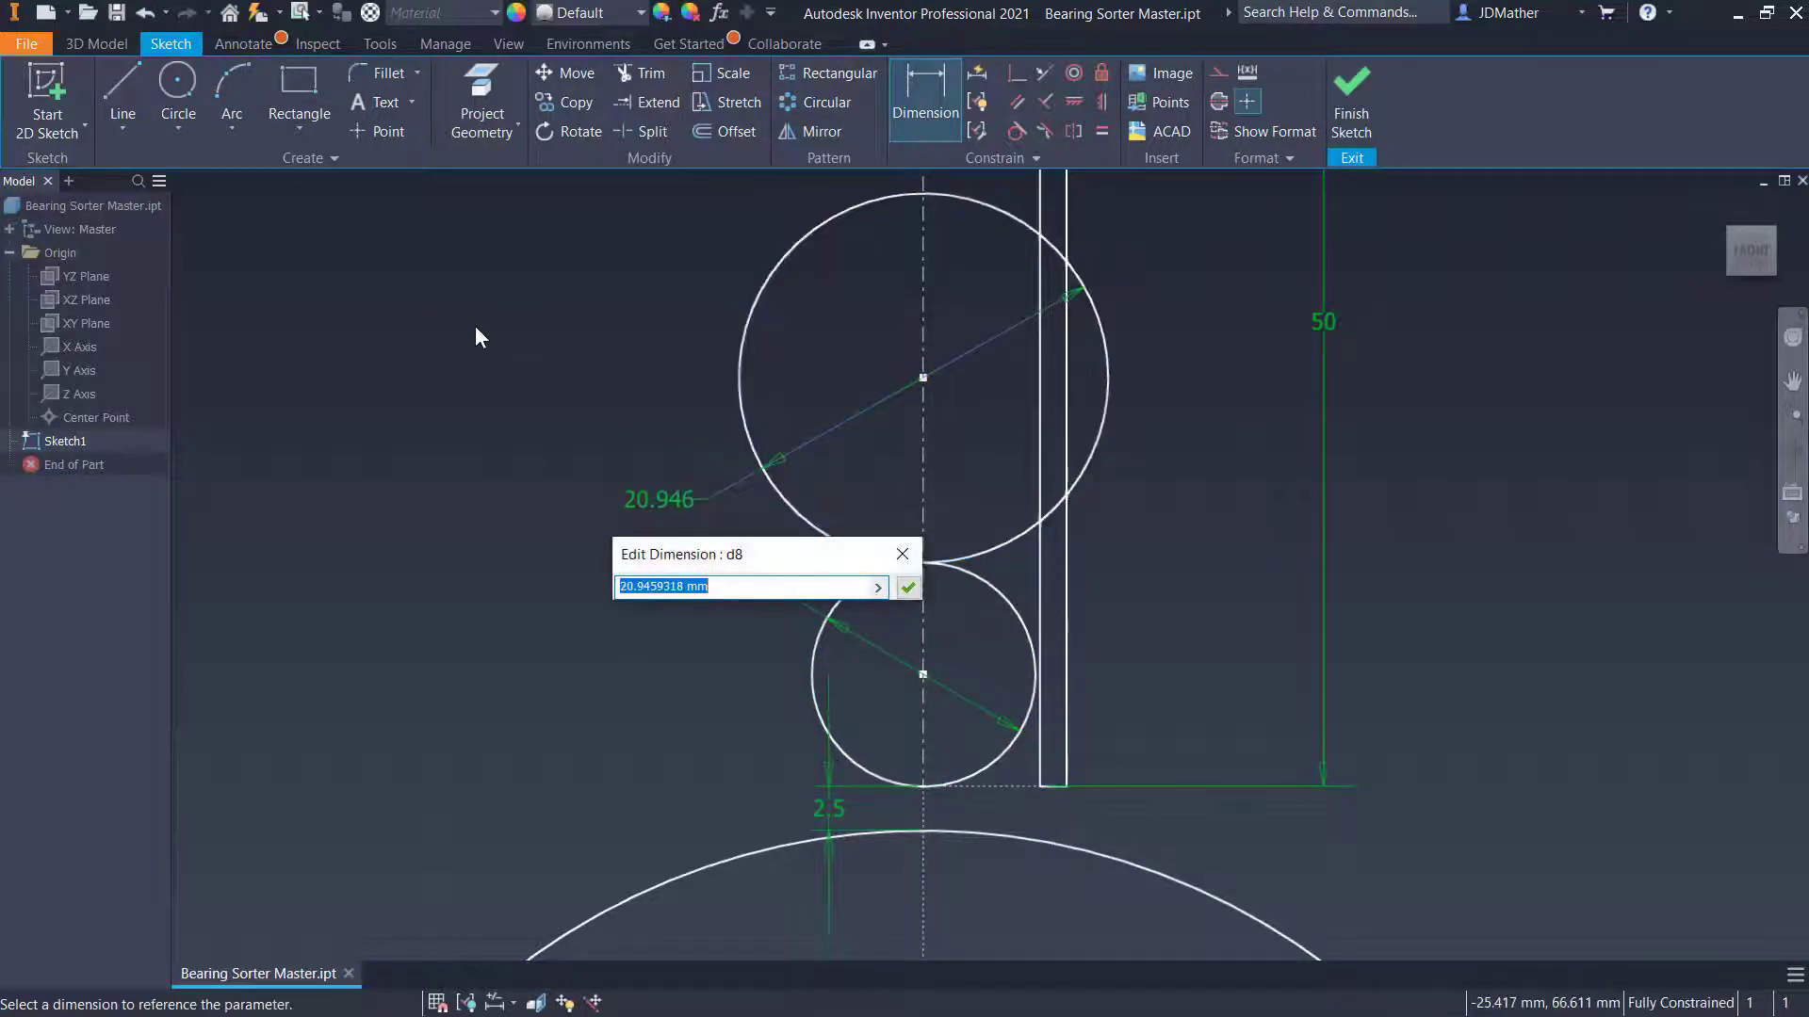
{"action": "type", "text": "13"}
{"action": "key", "text": "Return"}
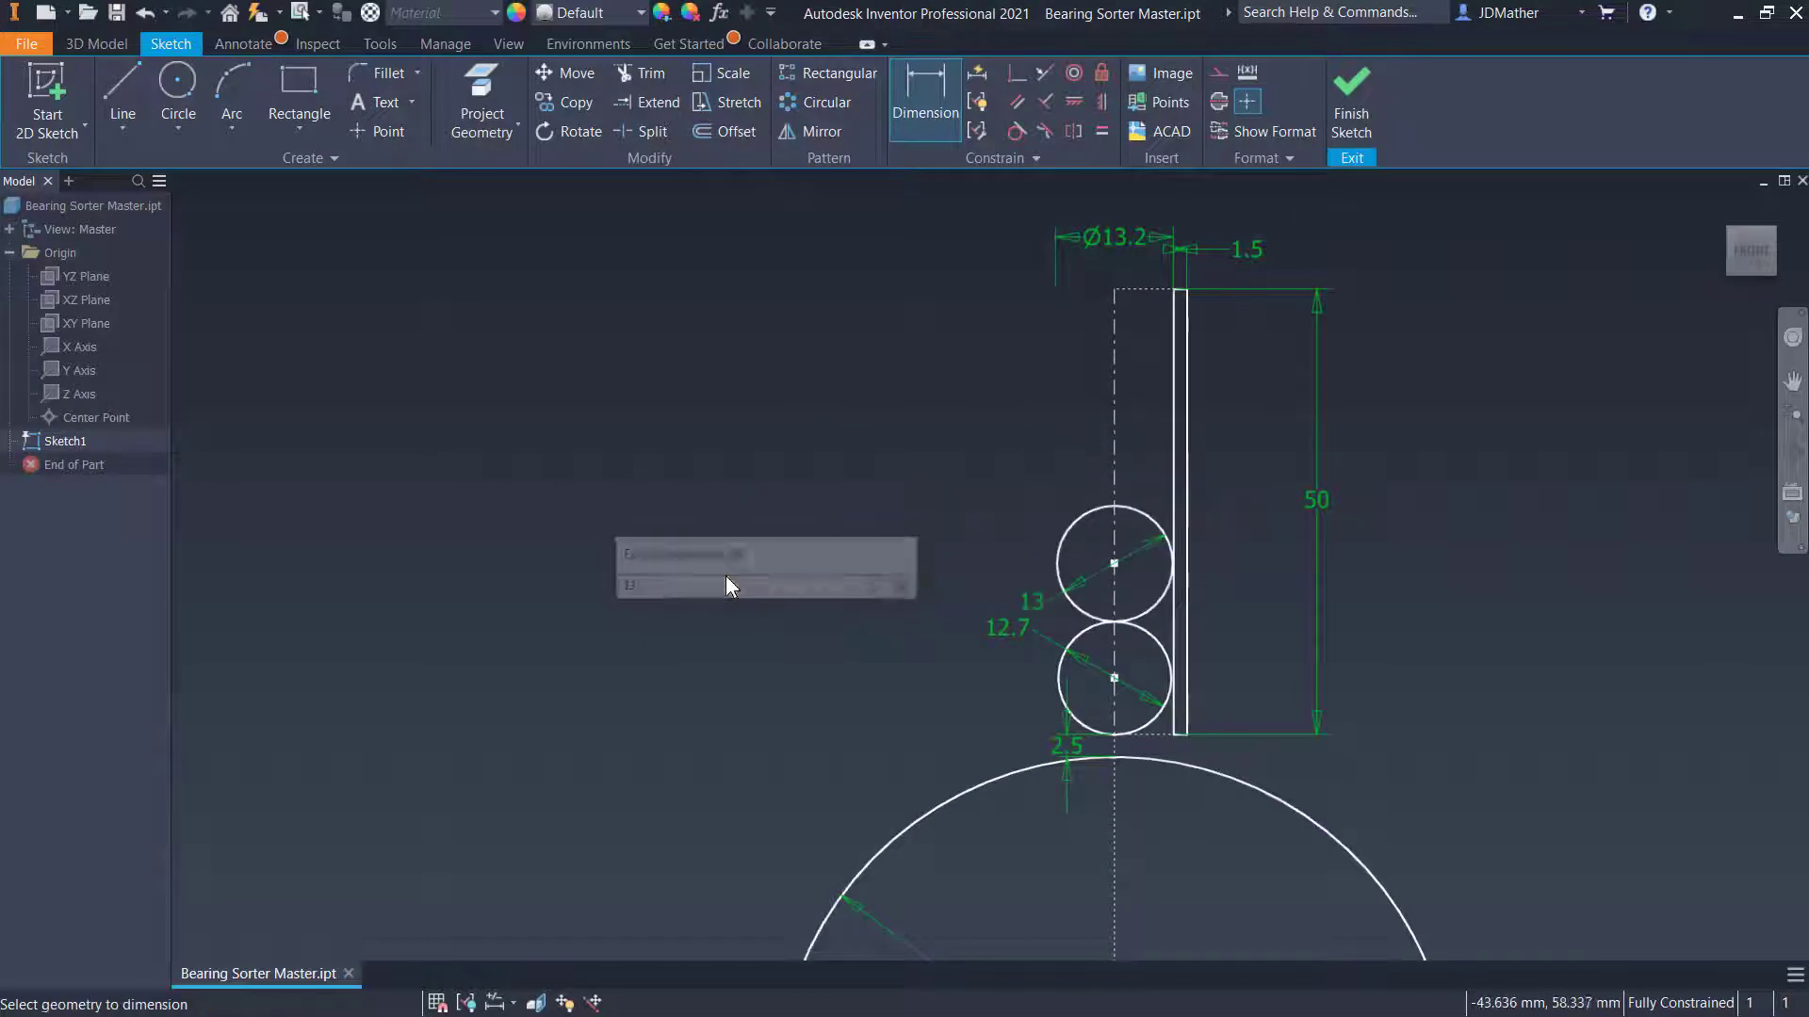
Draw a third circle about 23 mm in diameter on the centerline, tangent to the top of the 13 mm circle
{"action": "left_click", "coordinate": [168, 82]}
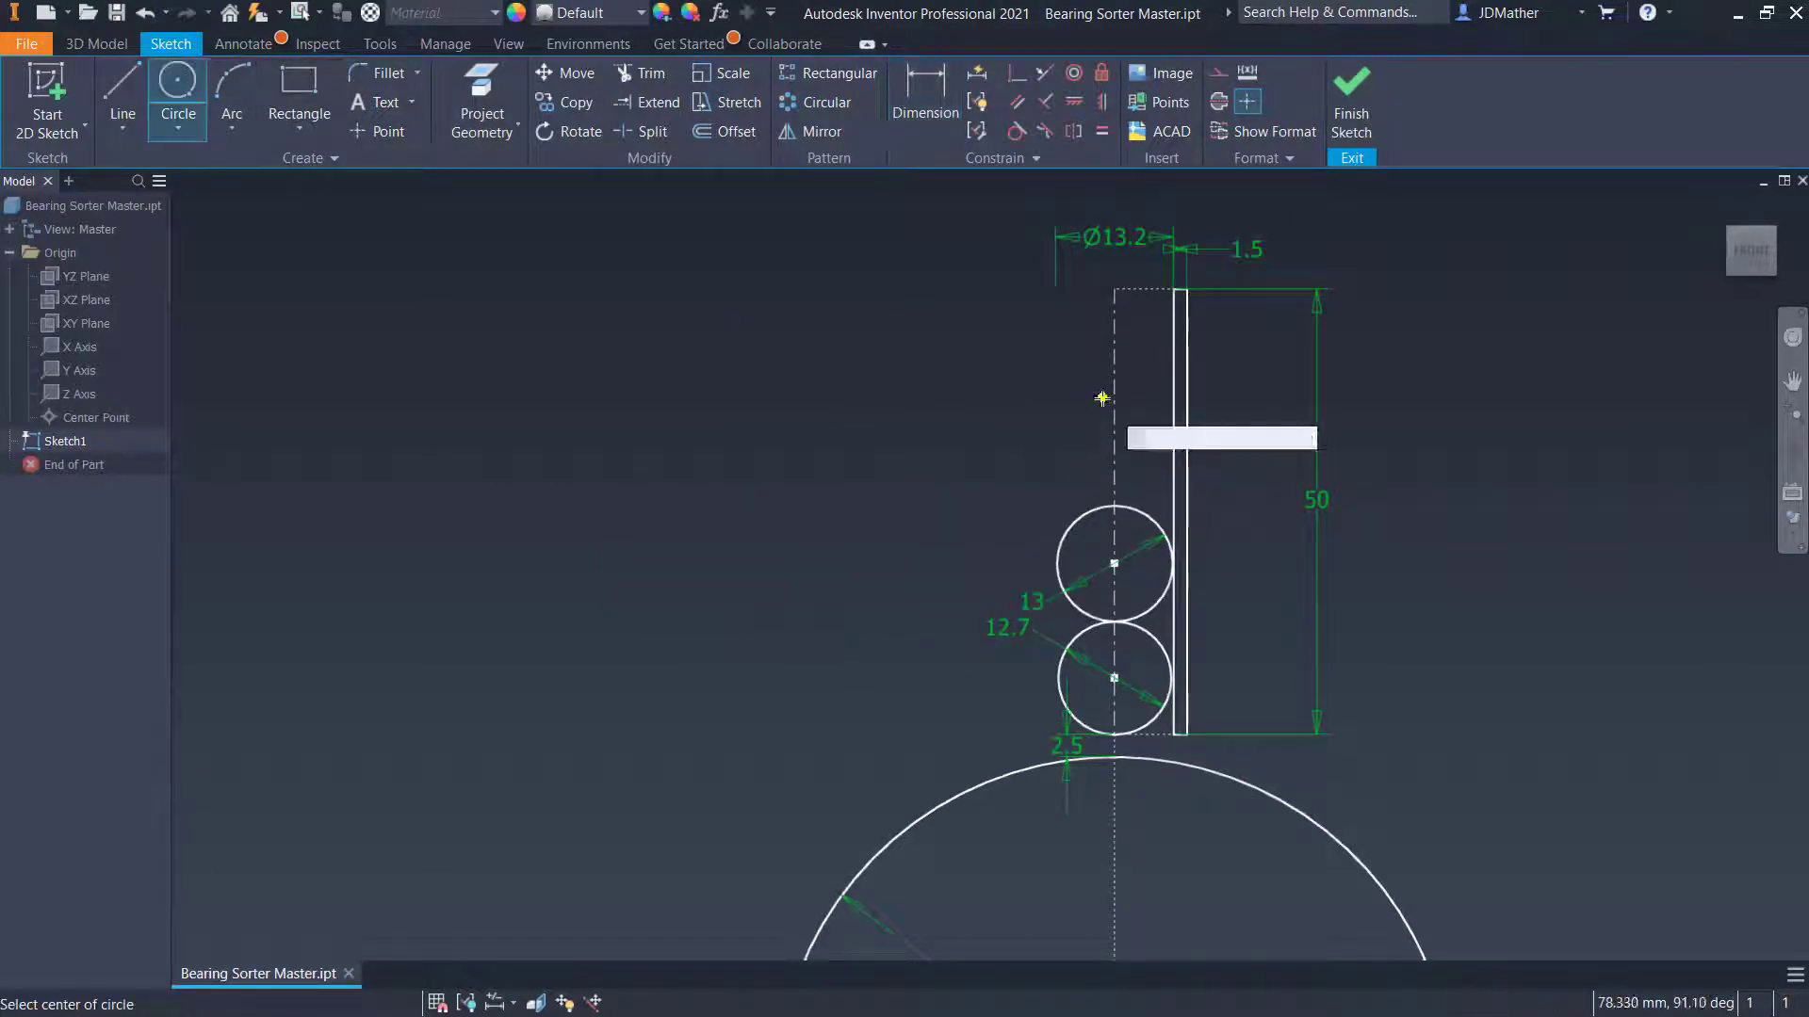
{"action": "left_click", "coordinate": [1113, 403]}
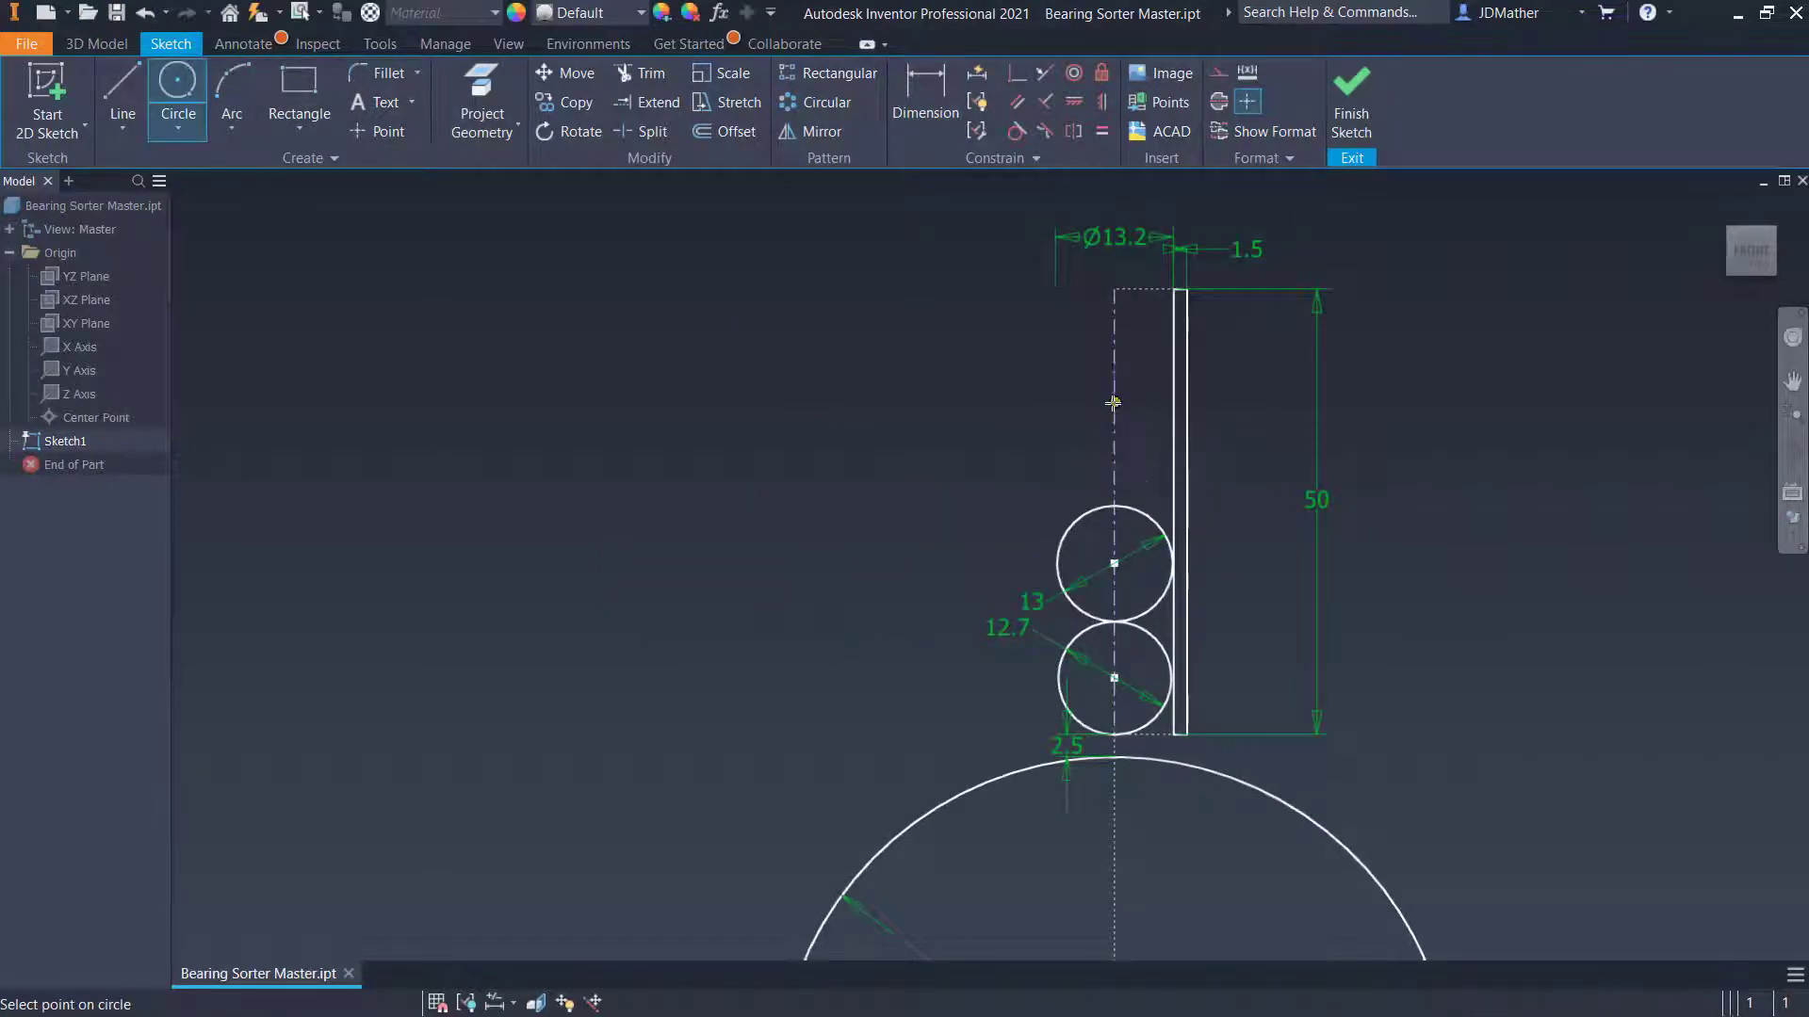
{"action": "left_click", "coordinate": [1103, 506]}
{"action": "right_click", "coordinate": [885, 412]}
{"action": "left_click", "coordinate": [932, 441]}
Dimension the third circle to a 12.4 mm diameter
{"action": "scroll", "coordinate": [940, 481], "scroll_direction": "up", "scroll_amount": 3}
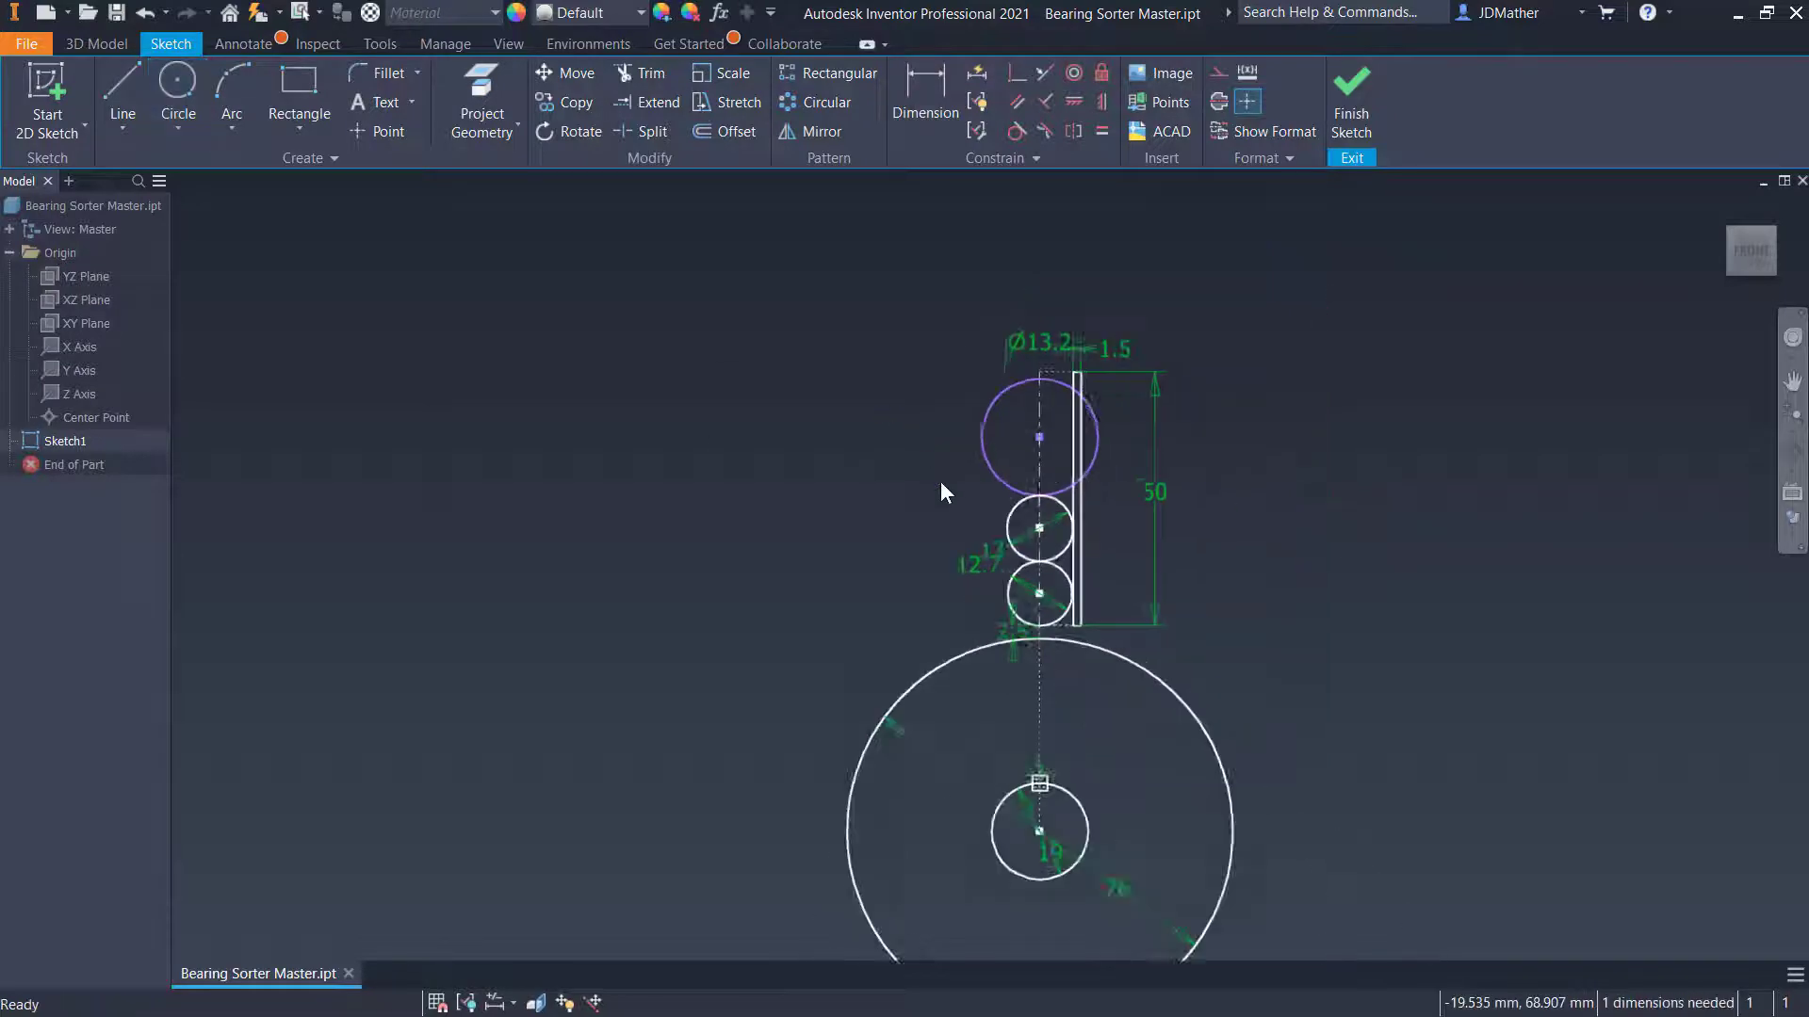
{"action": "scroll", "coordinate": [946, 386], "scroll_direction": "down", "scroll_amount": 7}
{"action": "left_click", "coordinate": [902, 139]}
{"action": "scroll", "coordinate": [997, 417], "scroll_direction": "up", "scroll_amount": 3}
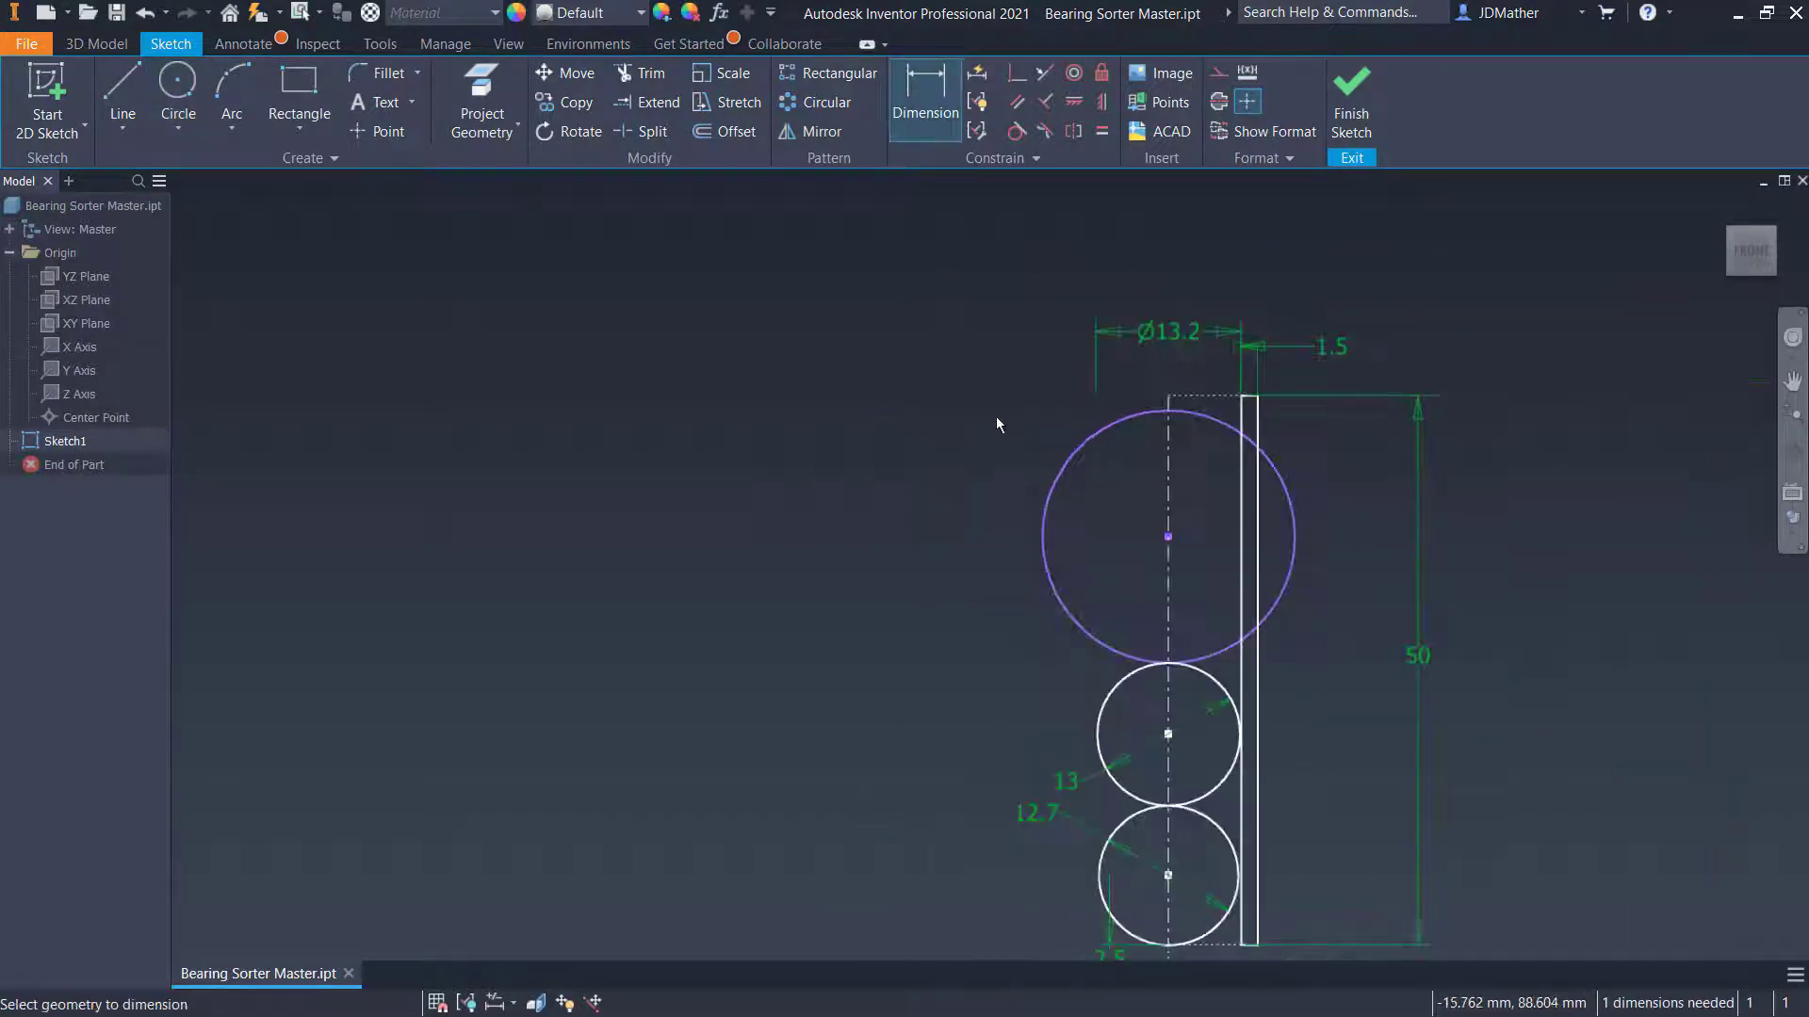
{"action": "scroll", "coordinate": [1039, 475], "scroll_direction": "up", "scroll_amount": 2}
{"action": "left_click", "coordinate": [1034, 497]}
{"action": "left_click", "coordinate": [1004, 520]}
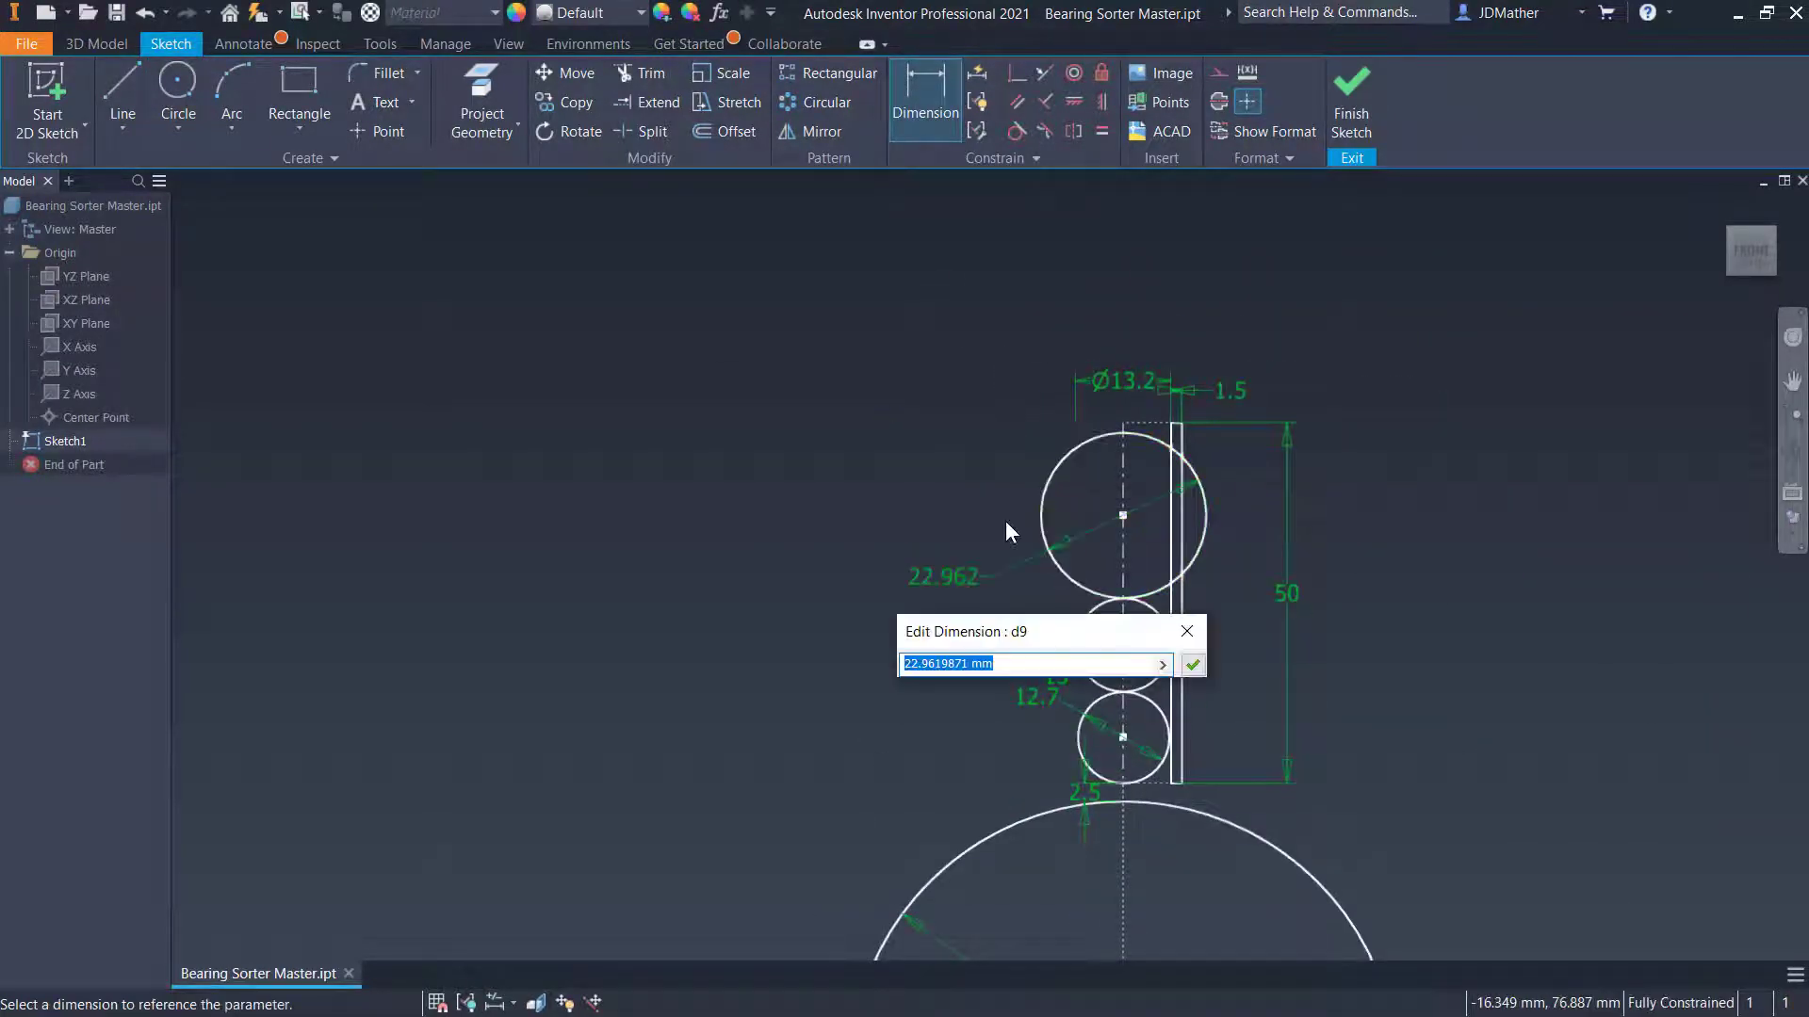
{"action": "type", "text": "12.4"}
{"action": "key", "text": "Return"}
Line up the 13 mm and 12.4 mm diameter dimension texts above the 12.7 mm one
{"action": "scroll", "coordinate": [978, 660], "scroll_direction": "down", "scroll_amount": 5}
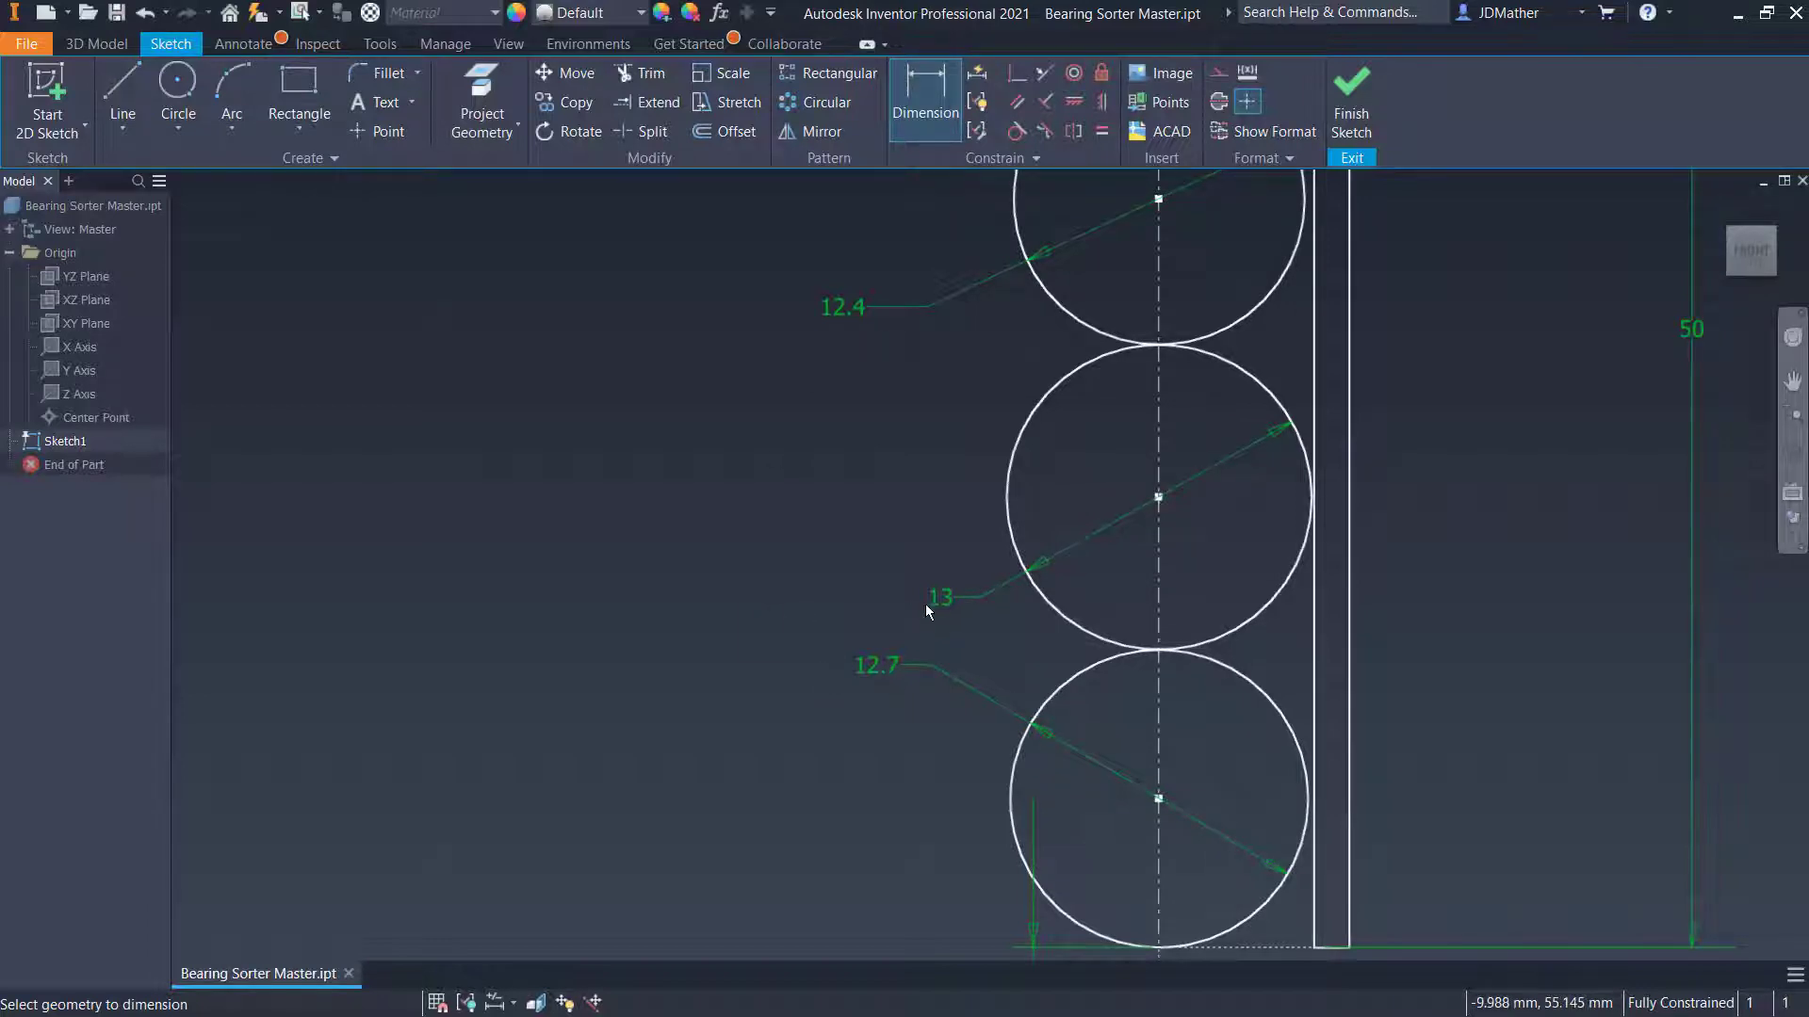
{"action": "key", "text": "Escape"}
{"action": "mouse_move", "coordinate": [931, 596]}
{"action": "left_mouse_down"}
{"action": "mouse_move", "coordinate": [912, 593]}
{"action": "mouse_move", "coordinate": [910, 624]}
{"action": "left_mouse_up"}
{"action": "left_click_drag", "start_coordinate": [846, 307], "coordinate": [872, 566]}
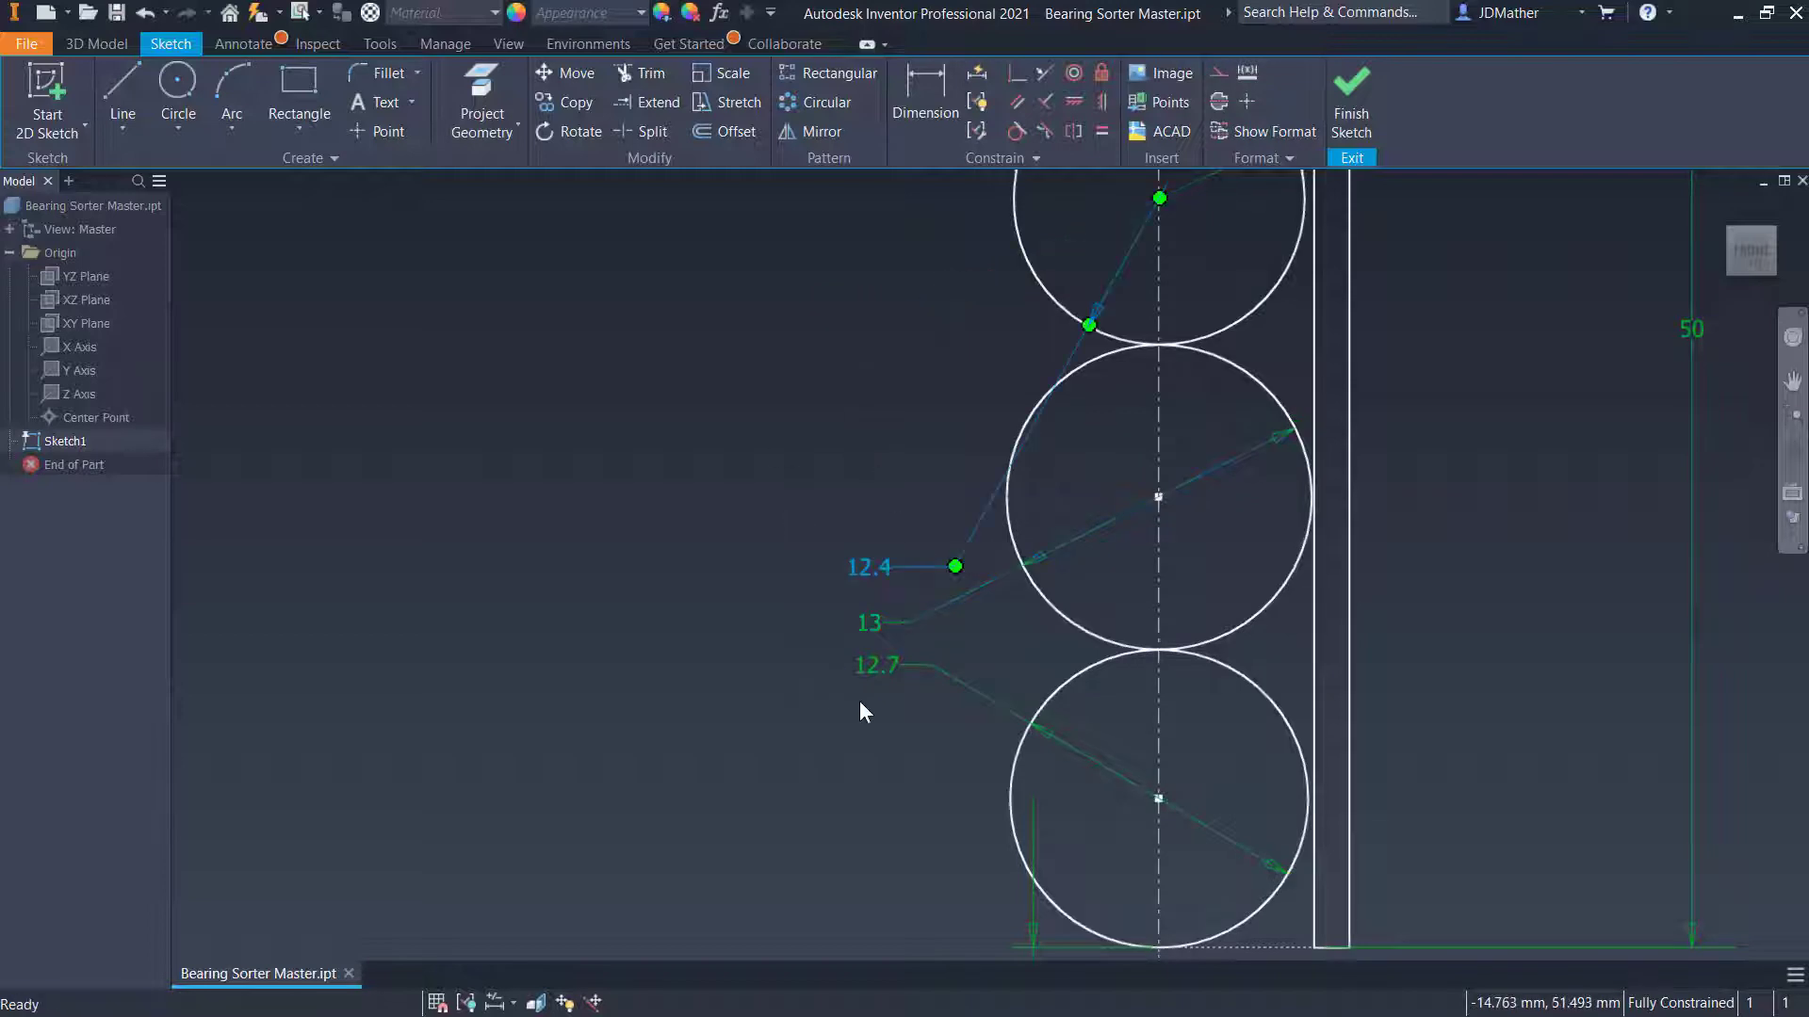
Trim away the right halves of the three stacked ball circles along the centerline, leaving three semicircular arcs
{"action": "left_click", "coordinate": [844, 703]}
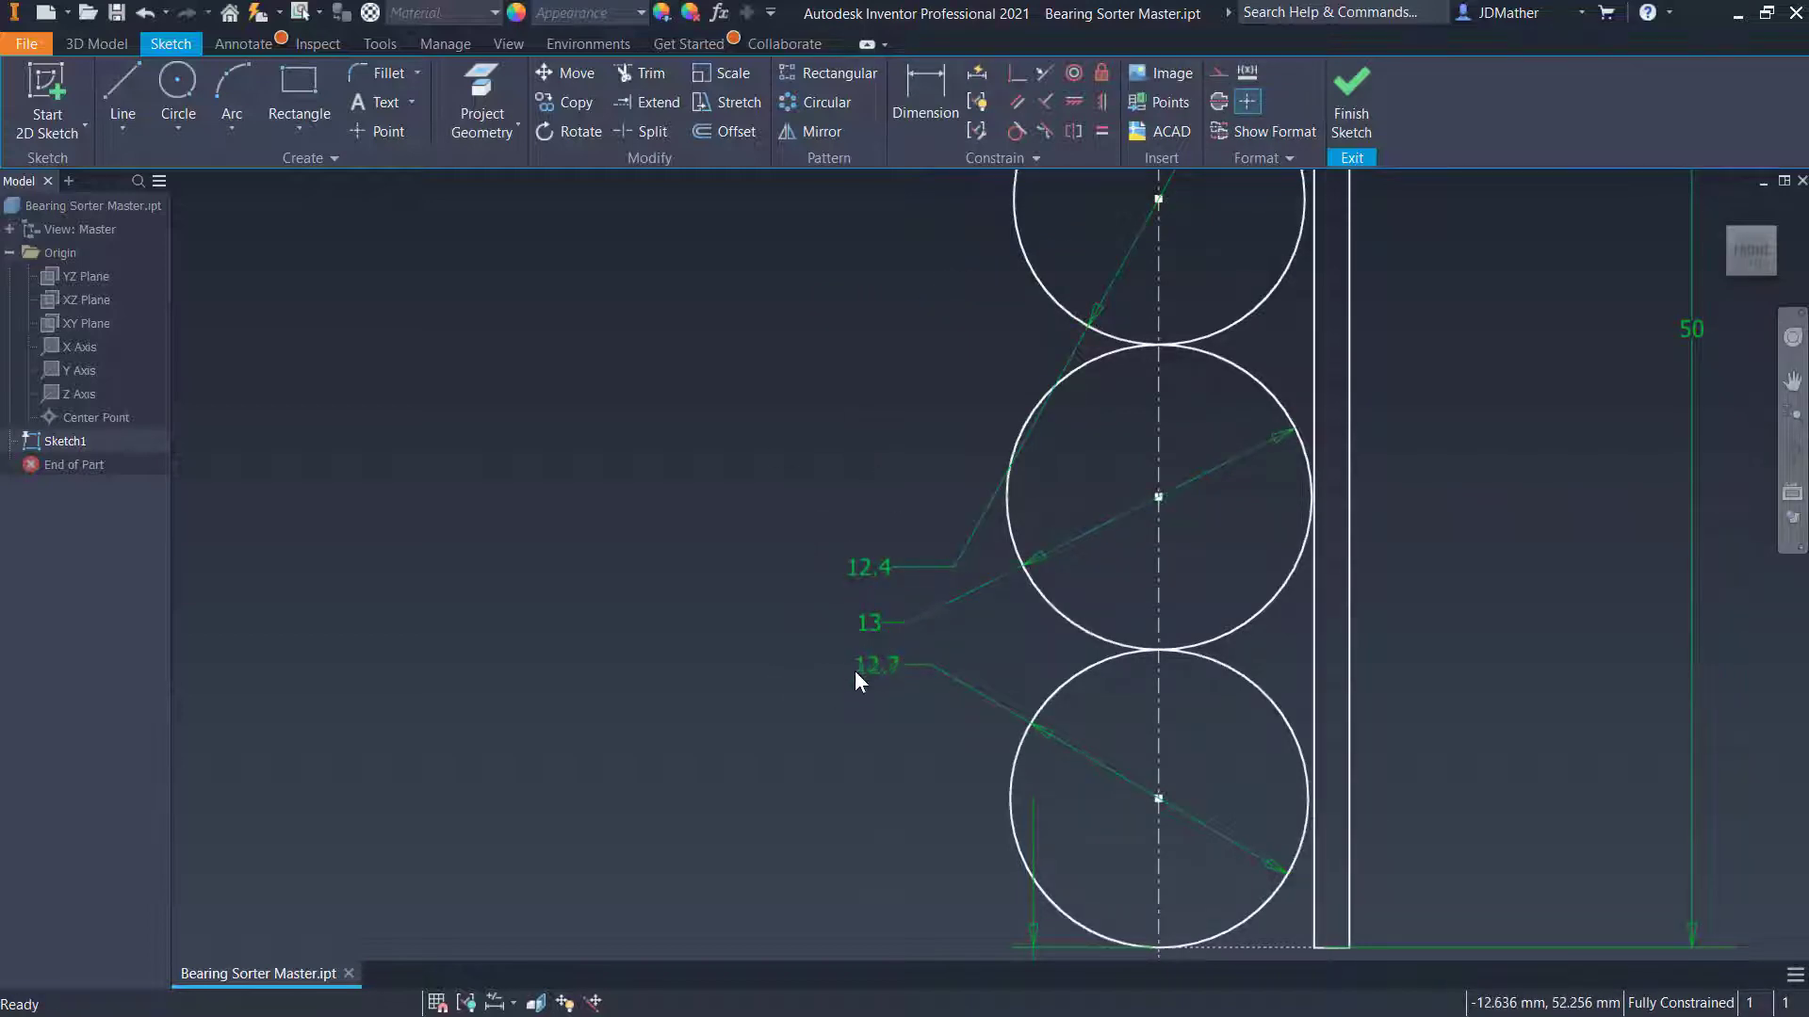
{"action": "scroll", "coordinate": [693, 591], "scroll_direction": "up", "scroll_amount": 2}
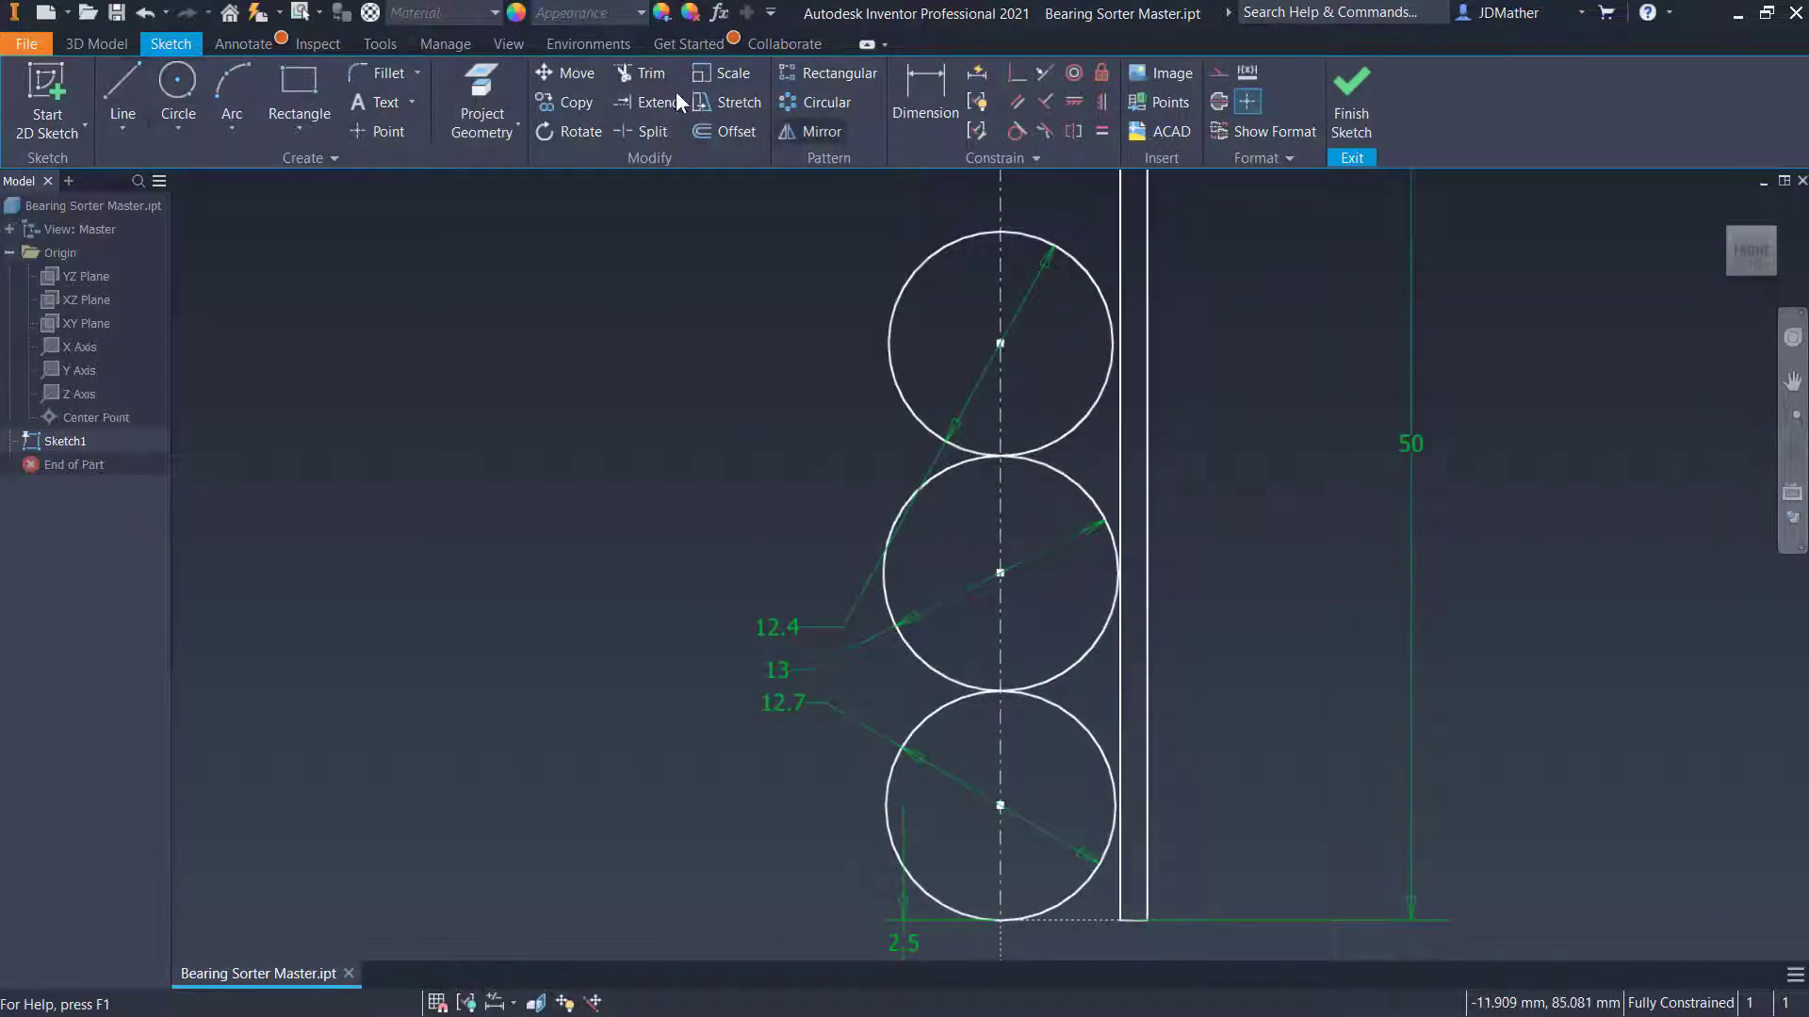
{"action": "left_click", "coordinate": [633, 75]}
{"action": "left_click", "coordinate": [1054, 445]}
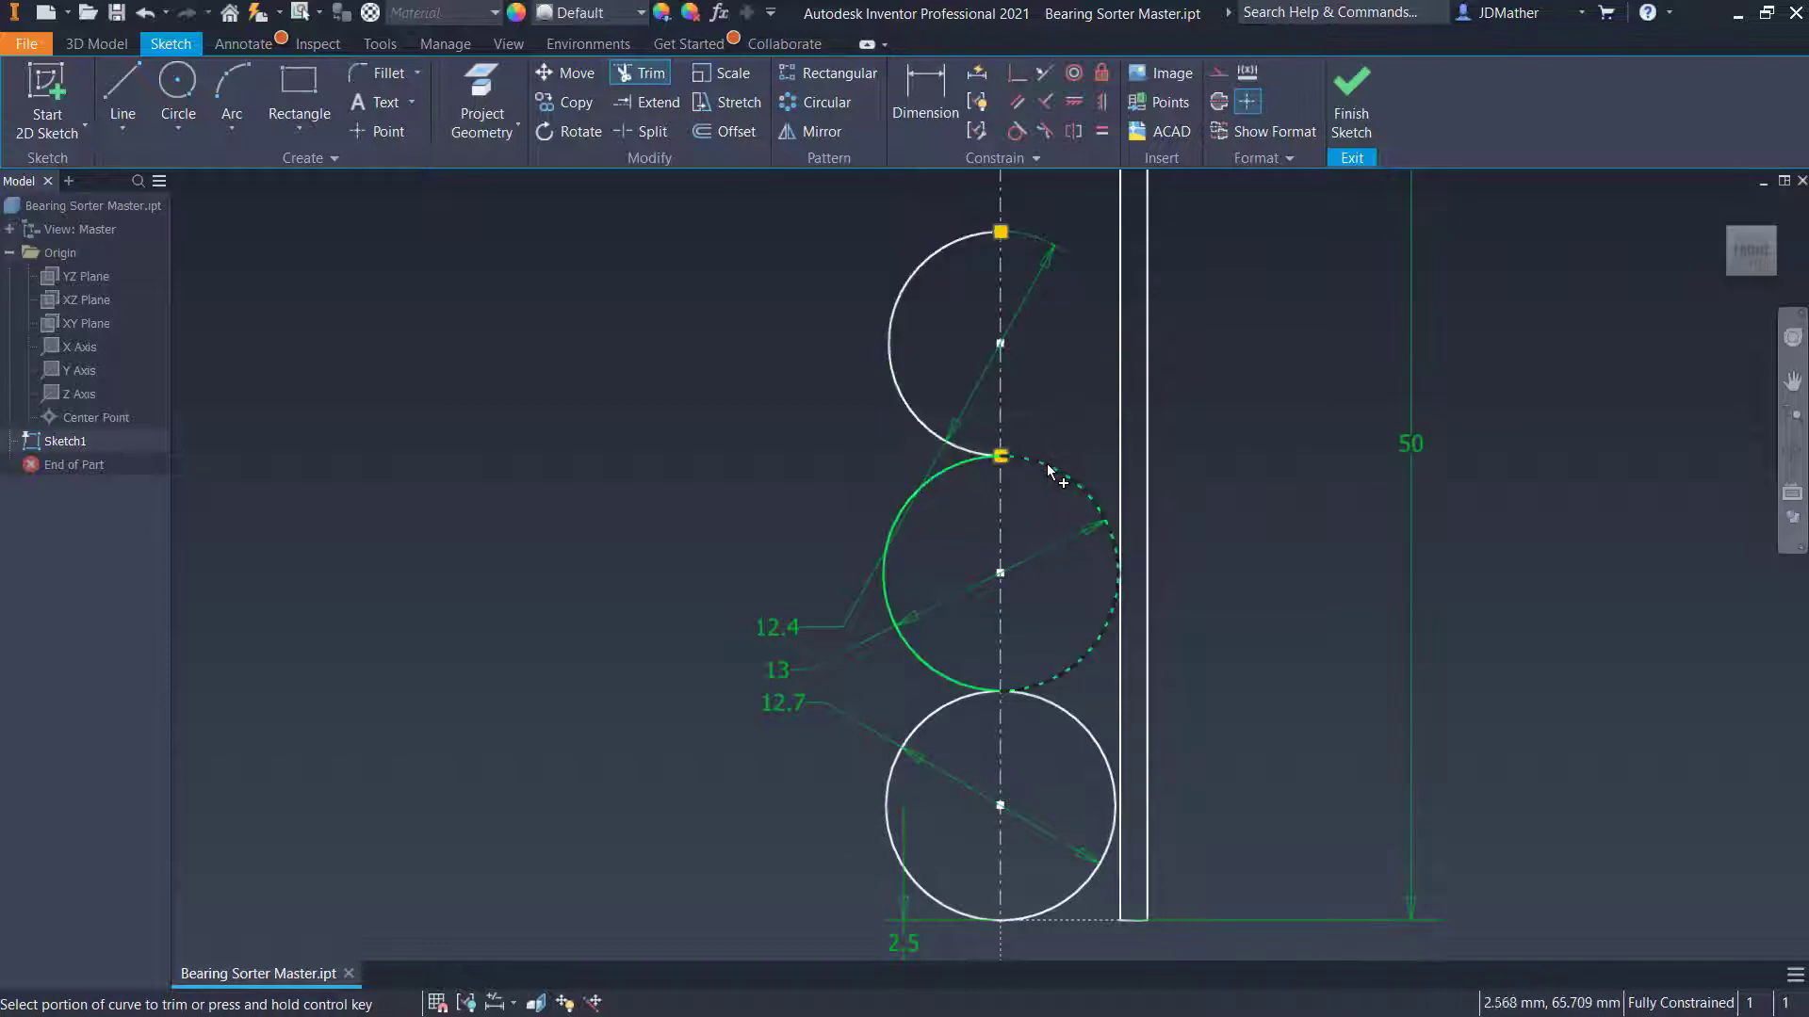
{"action": "left_click", "coordinate": [1058, 486]}
{"action": "left_click", "coordinate": [1042, 691]}
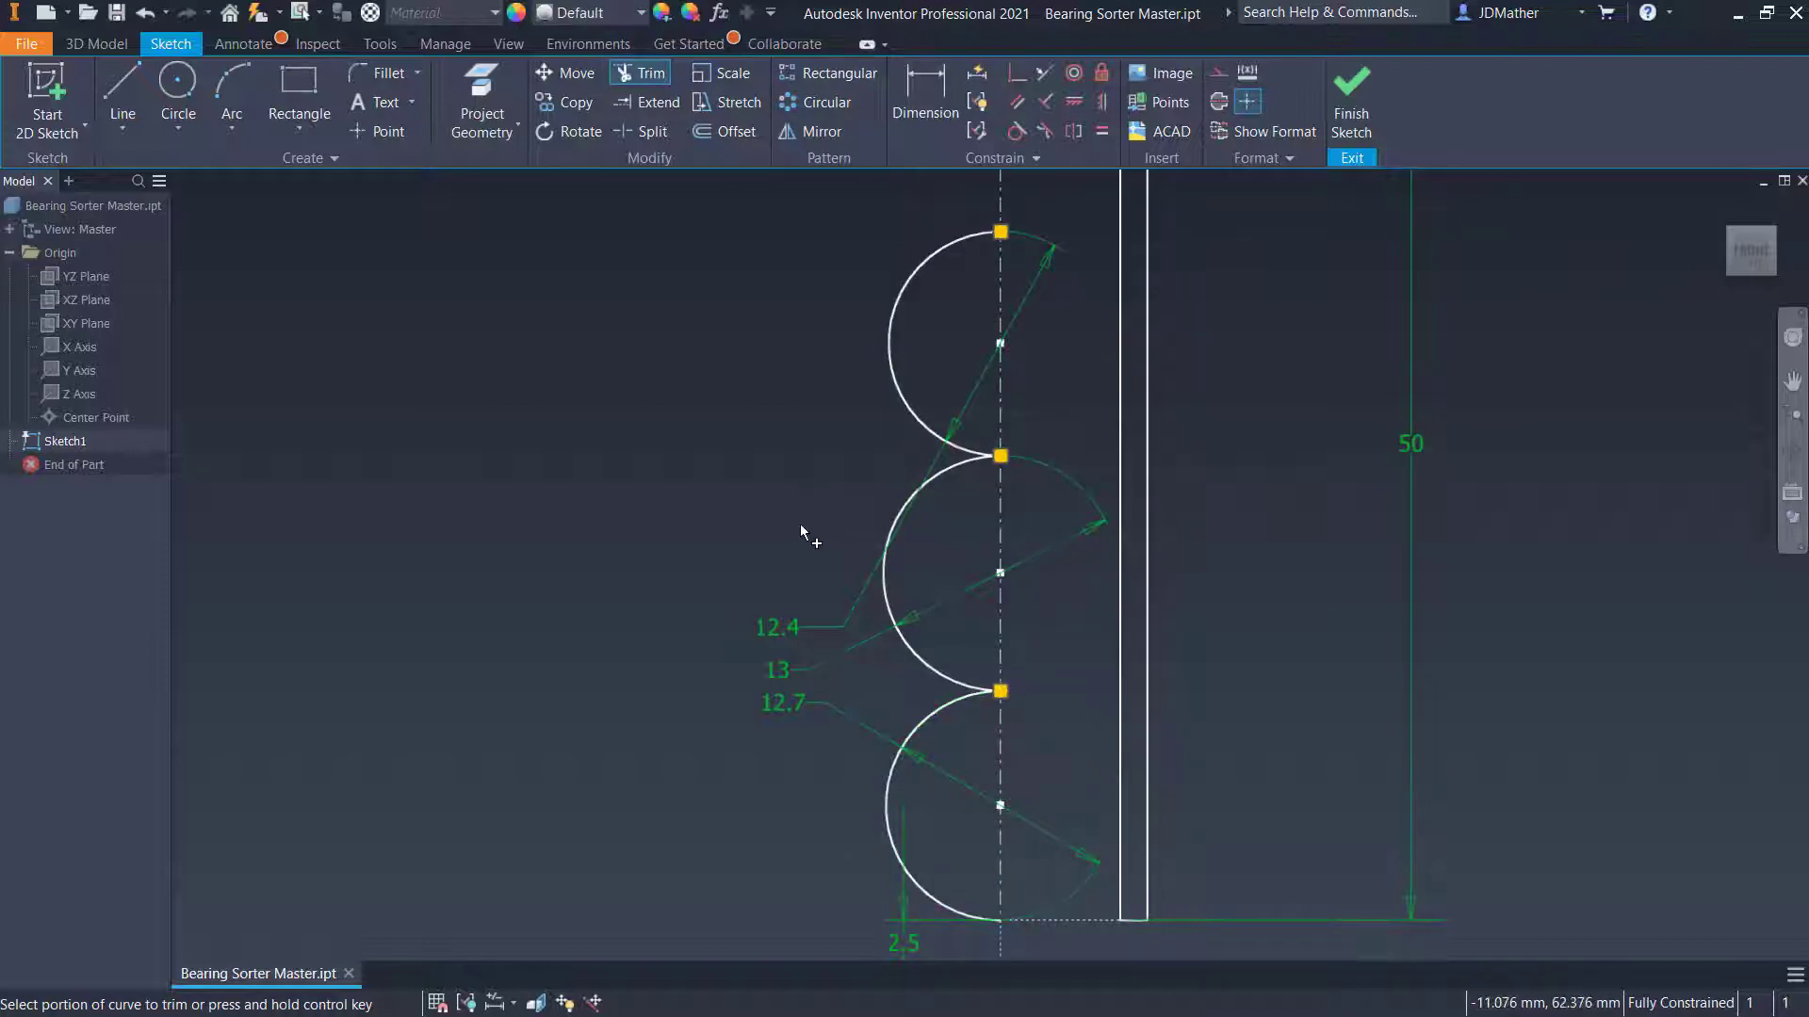
{"action": "key", "text": "Escape"}
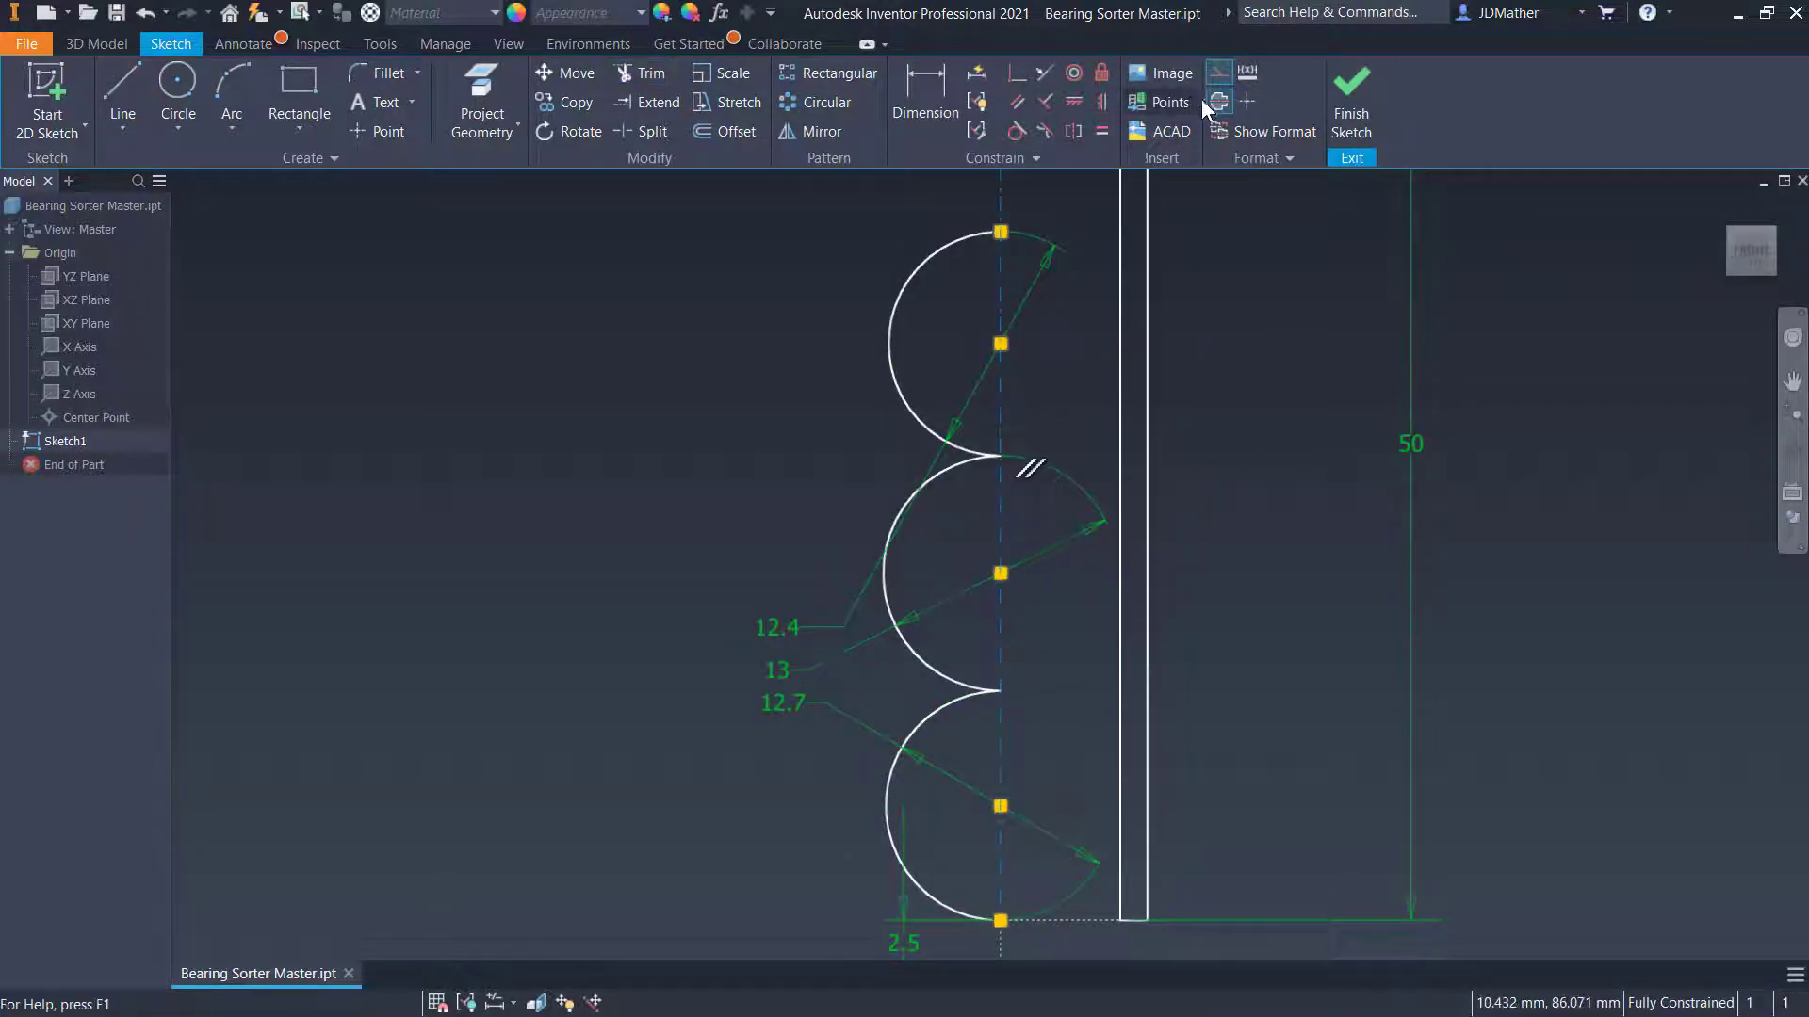
Turn off construction formatting on the vertical centerline through the balls and finish the sketch
{"action": "left_click", "coordinate": [1218, 71]}
{"action": "left_click", "coordinate": [762, 397]}
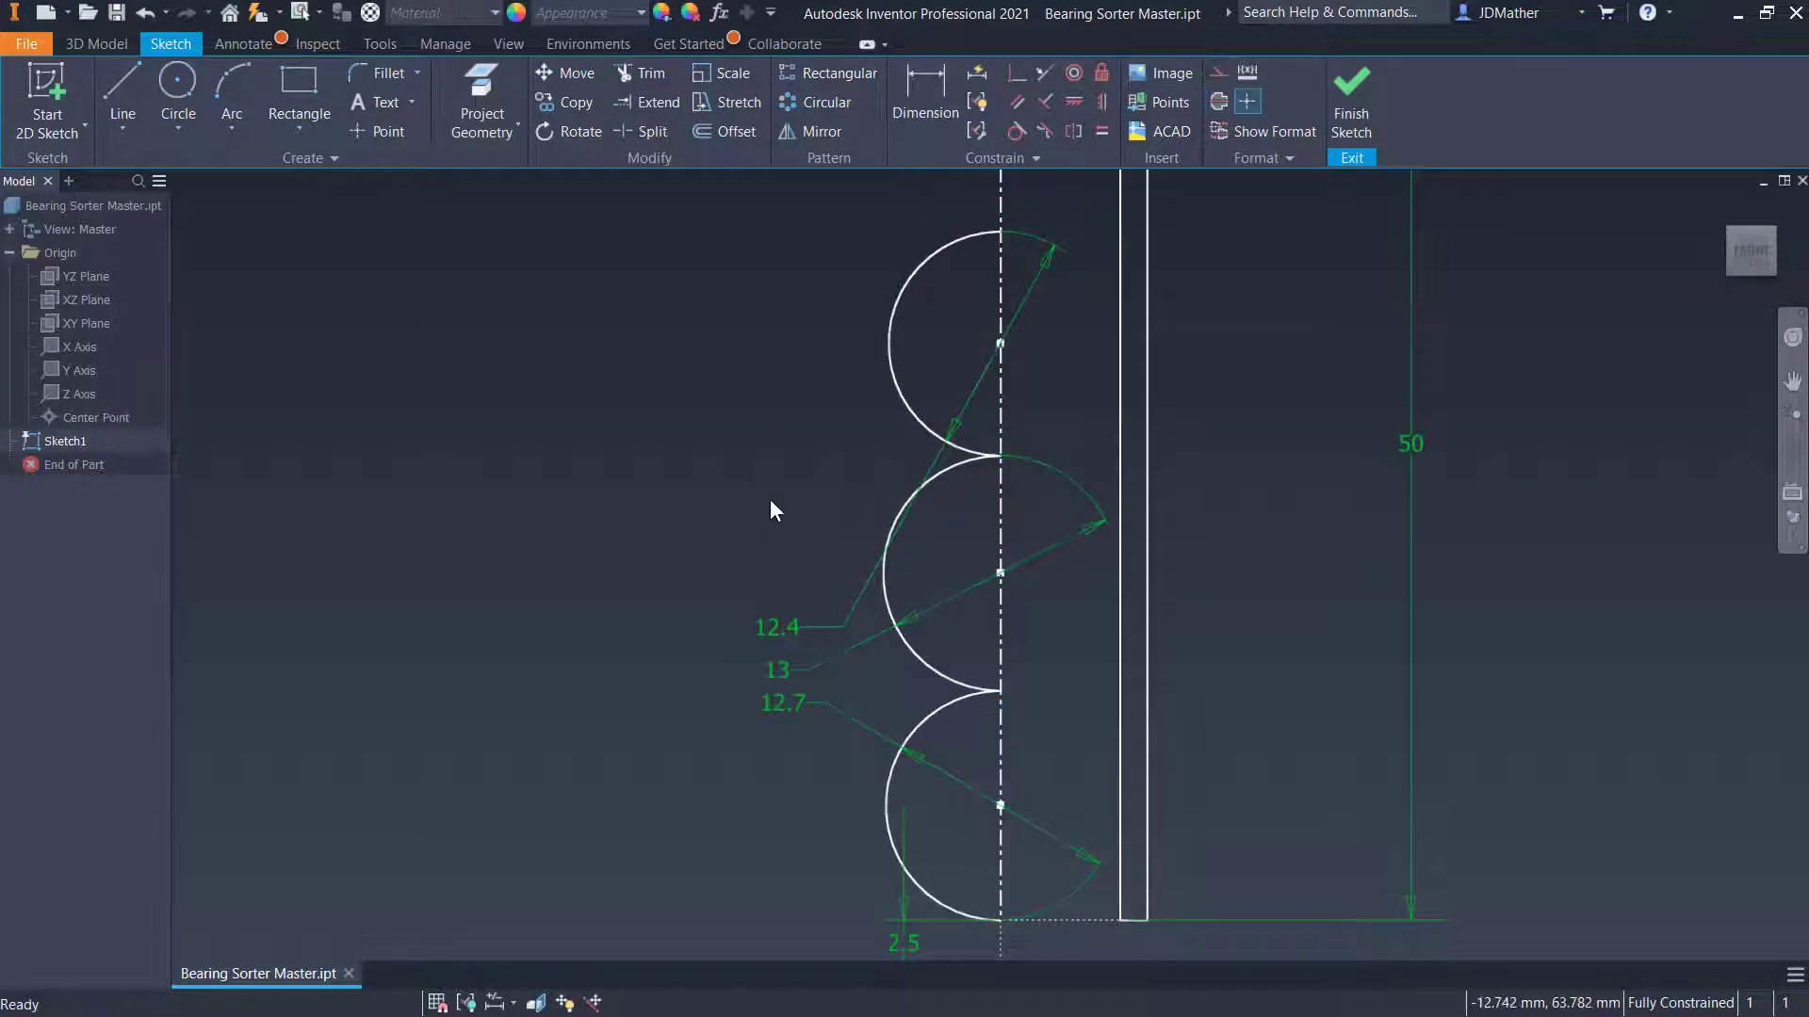
{"action": "scroll", "coordinate": [885, 571], "scroll_direction": "down", "scroll_amount": 2}
{"action": "scroll", "coordinate": [915, 641], "scroll_direction": "up", "scroll_amount": 5}
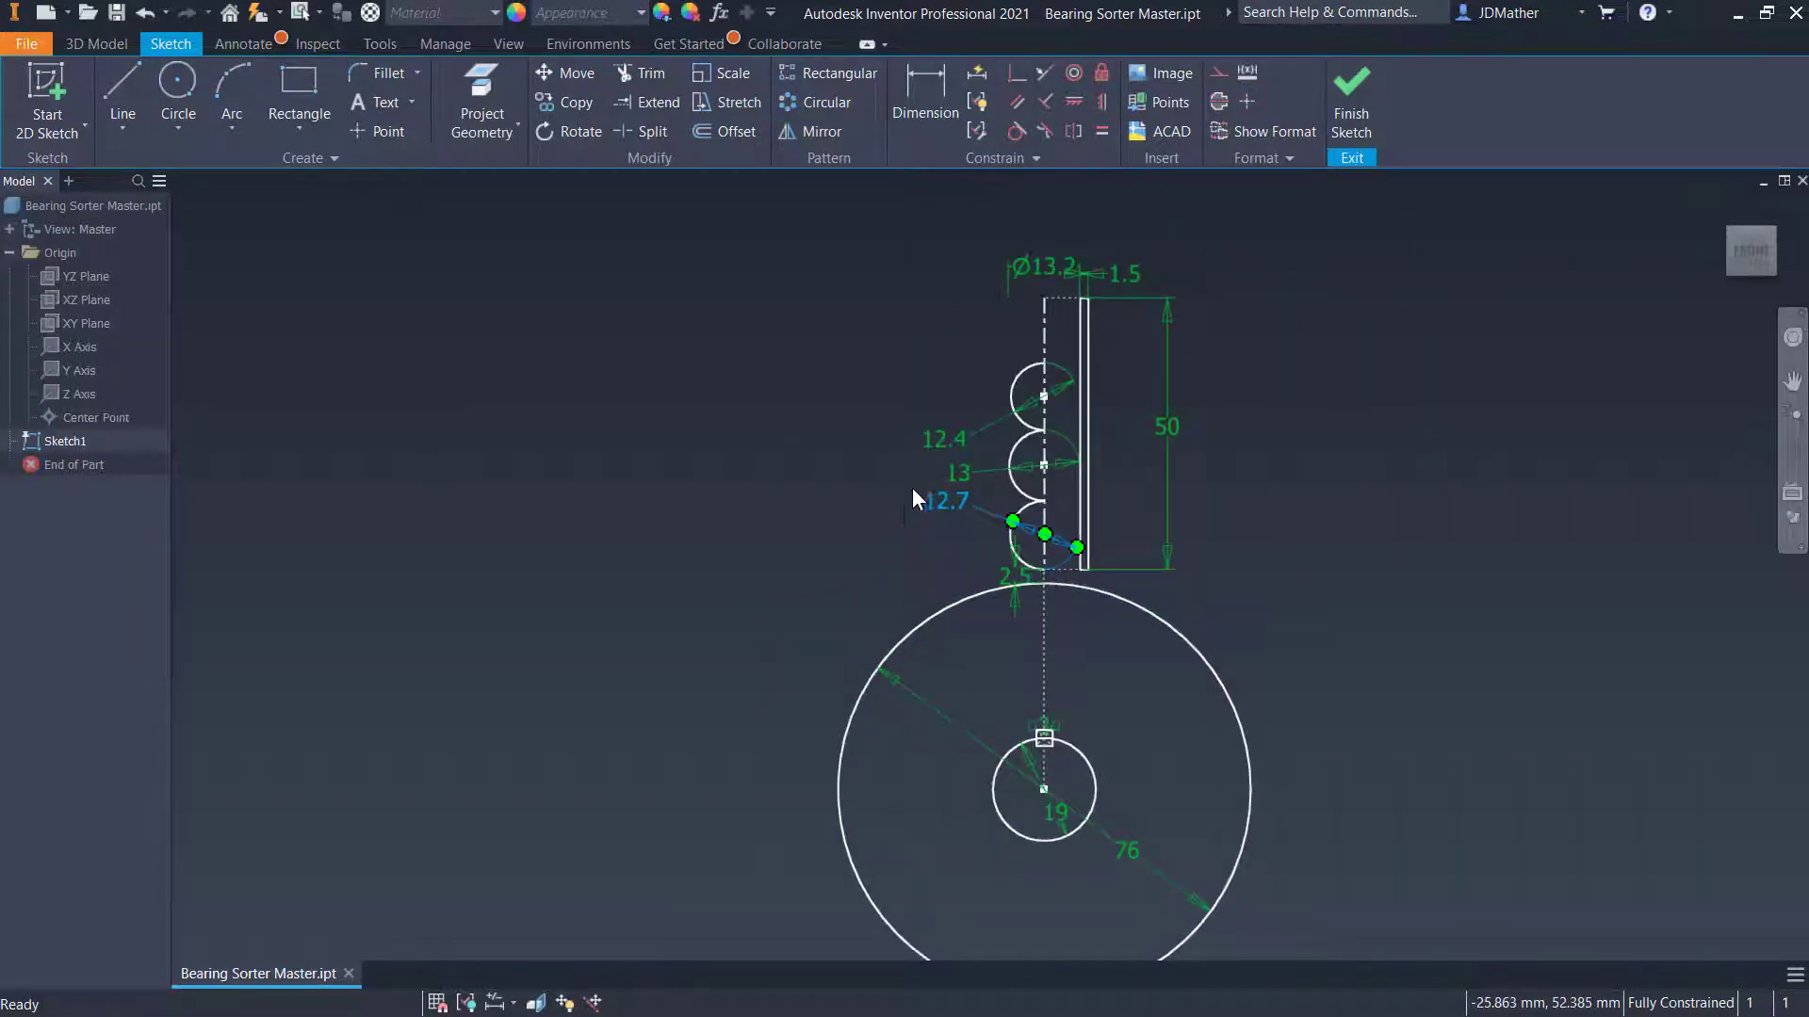
{"action": "left_click", "coordinate": [1353, 110]}
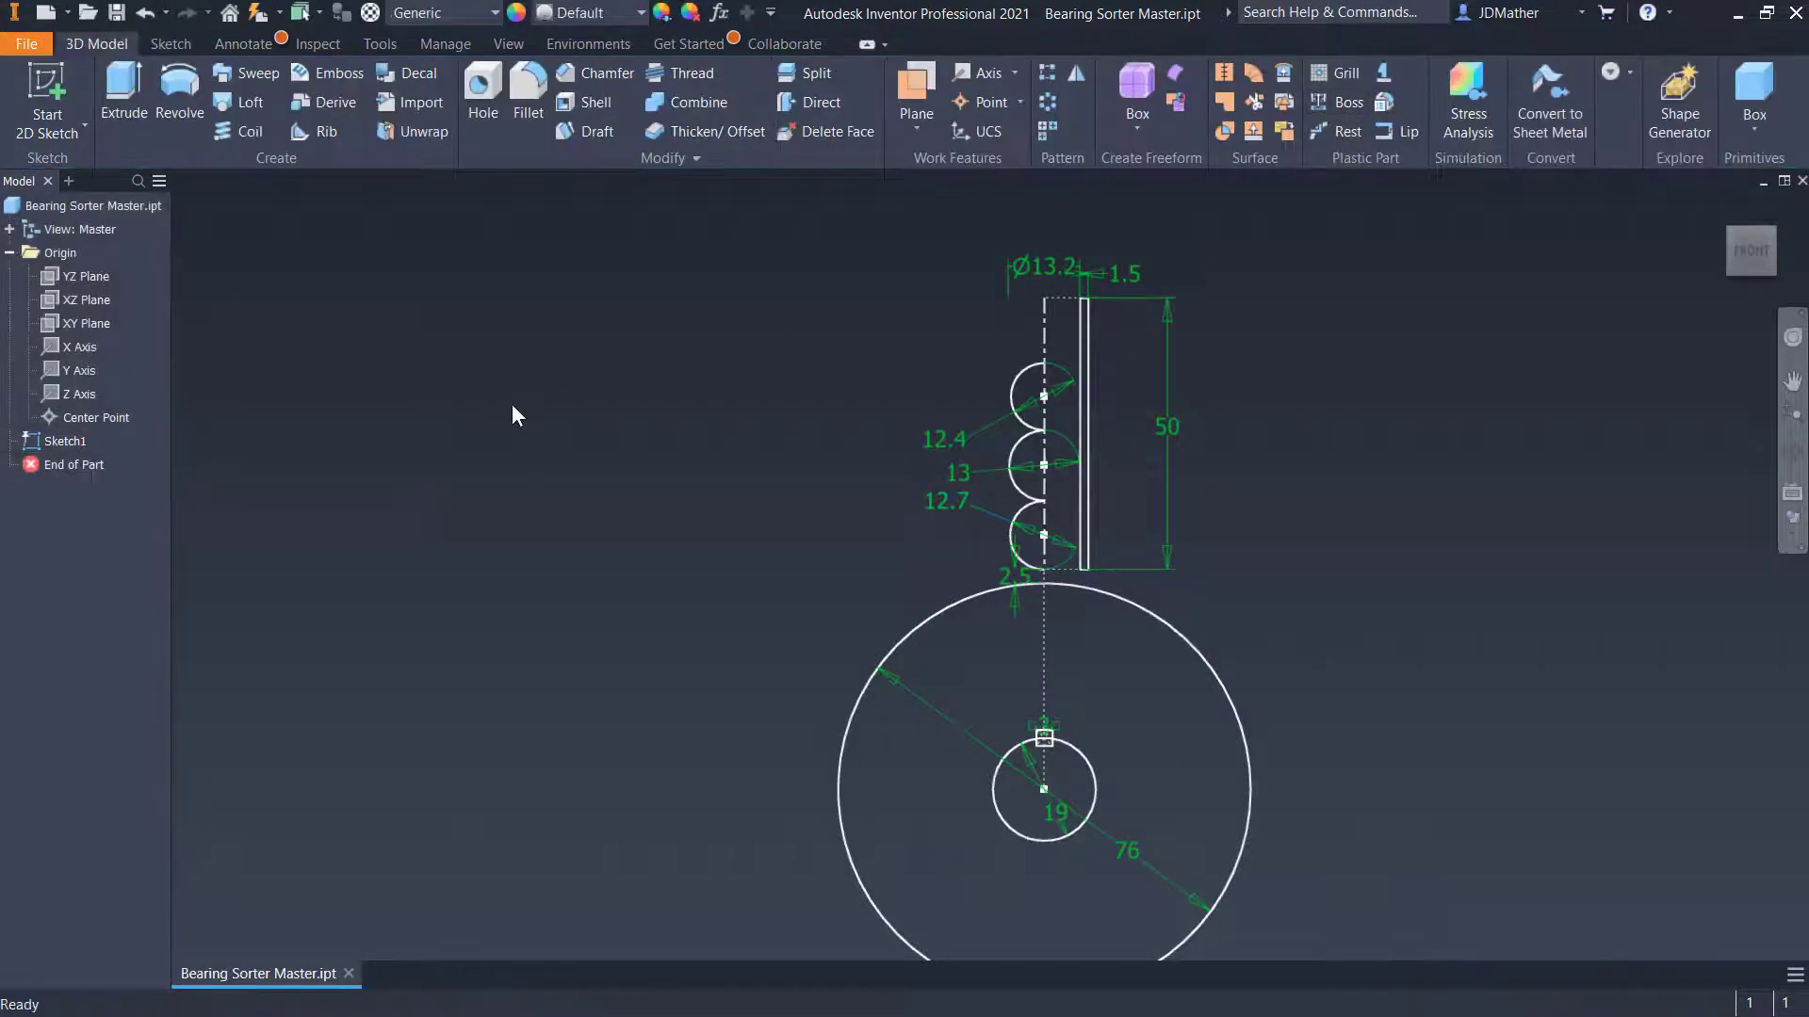
Extrude the 76 mm wheel profile with its keyed bore symmetrically by 15 mm as a new solid
{"action": "left_click", "coordinate": [128, 93]}
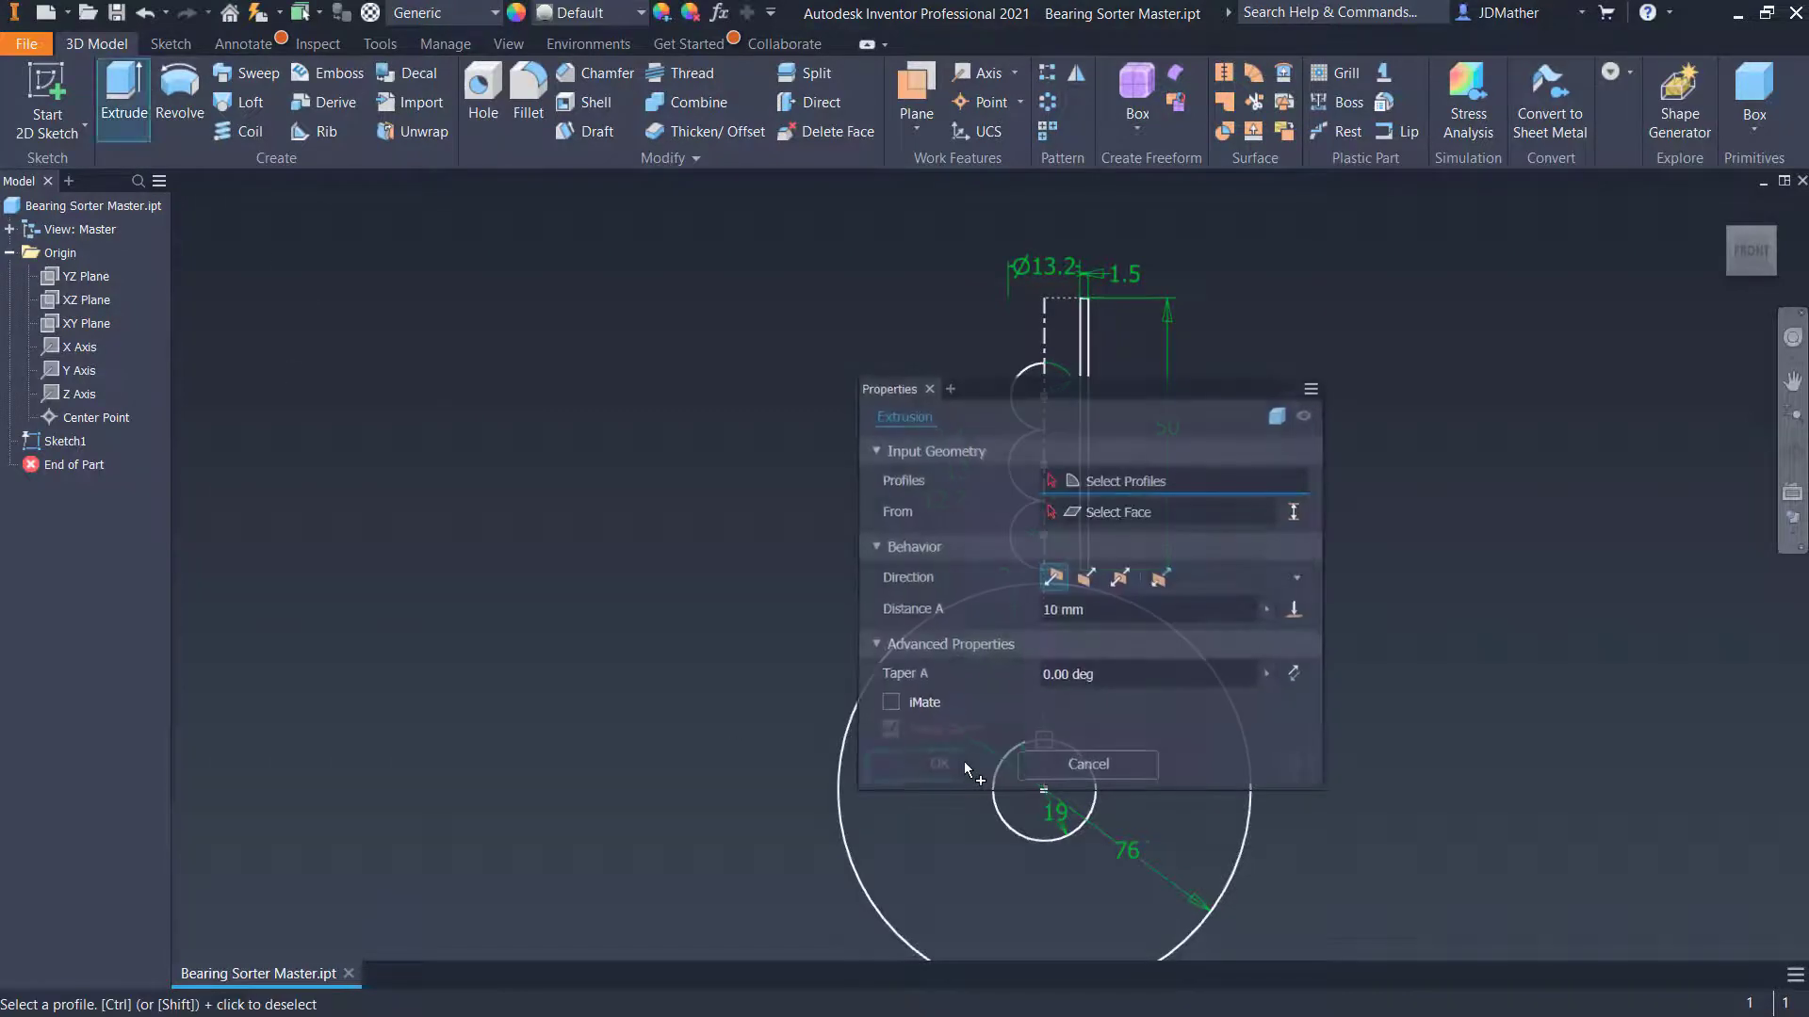
{"action": "left_click", "coordinate": [992, 850]}
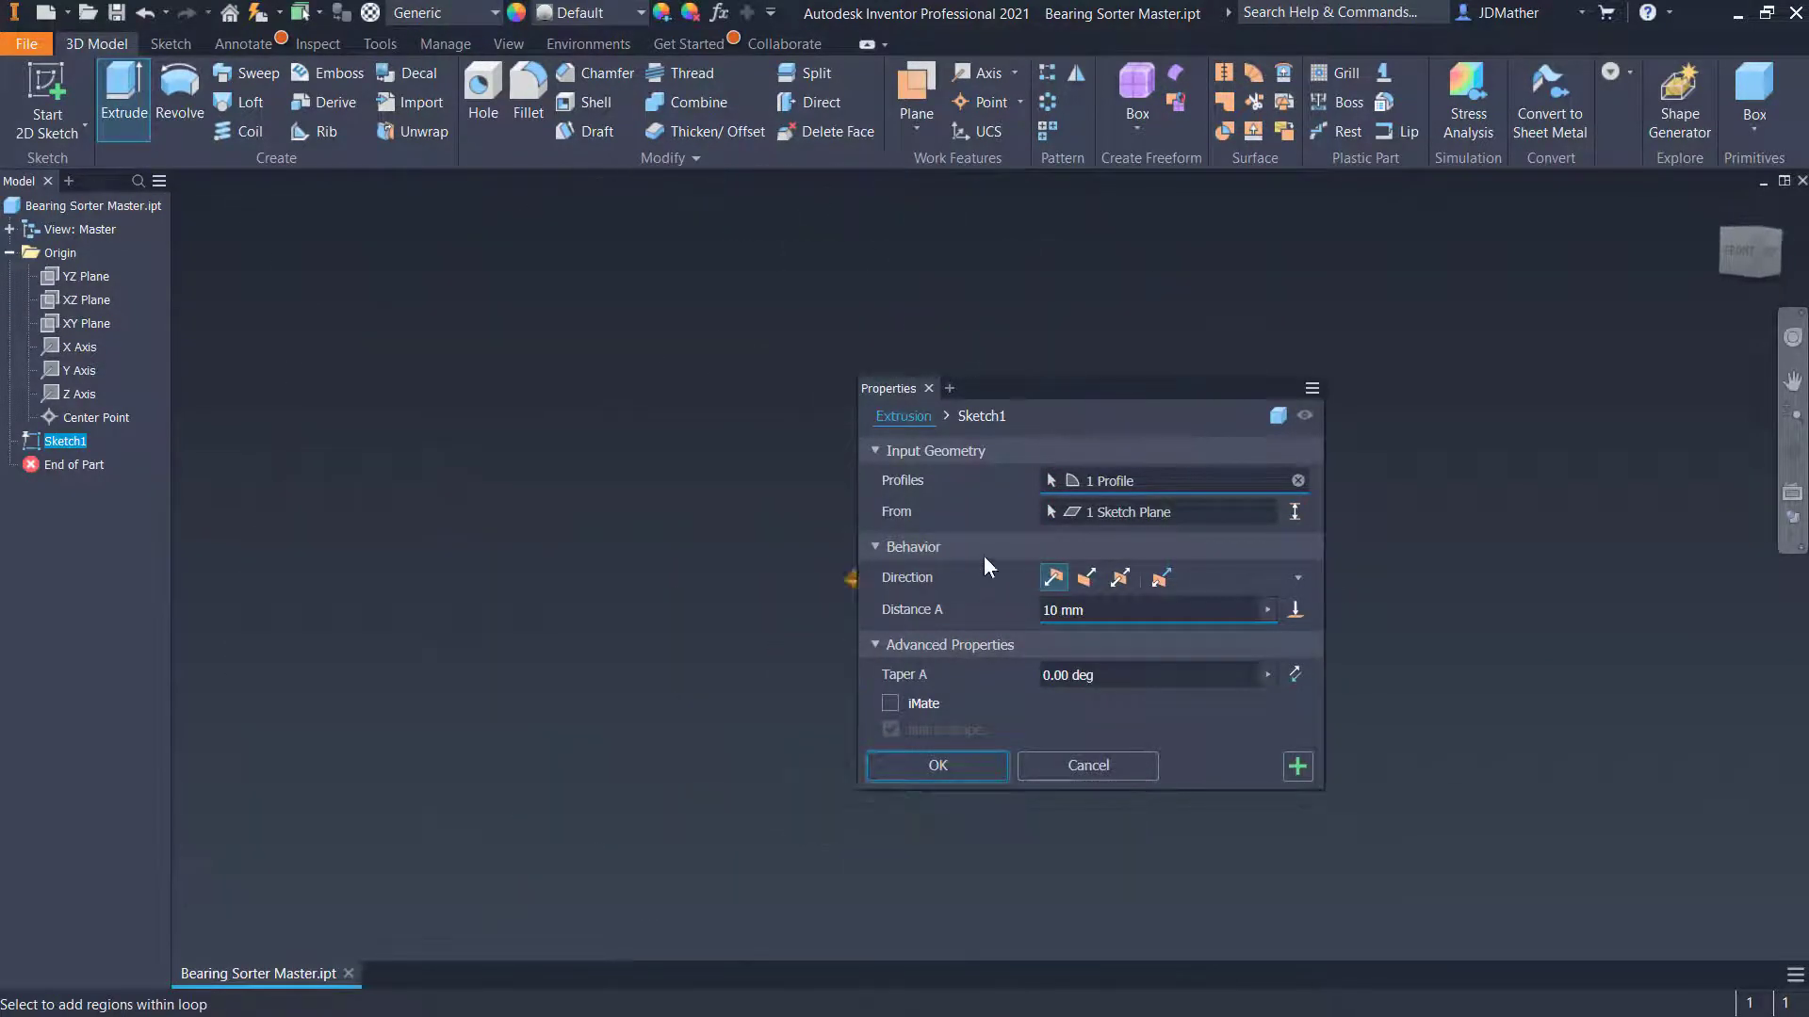
{"action": "left_click", "coordinate": [1119, 578]}
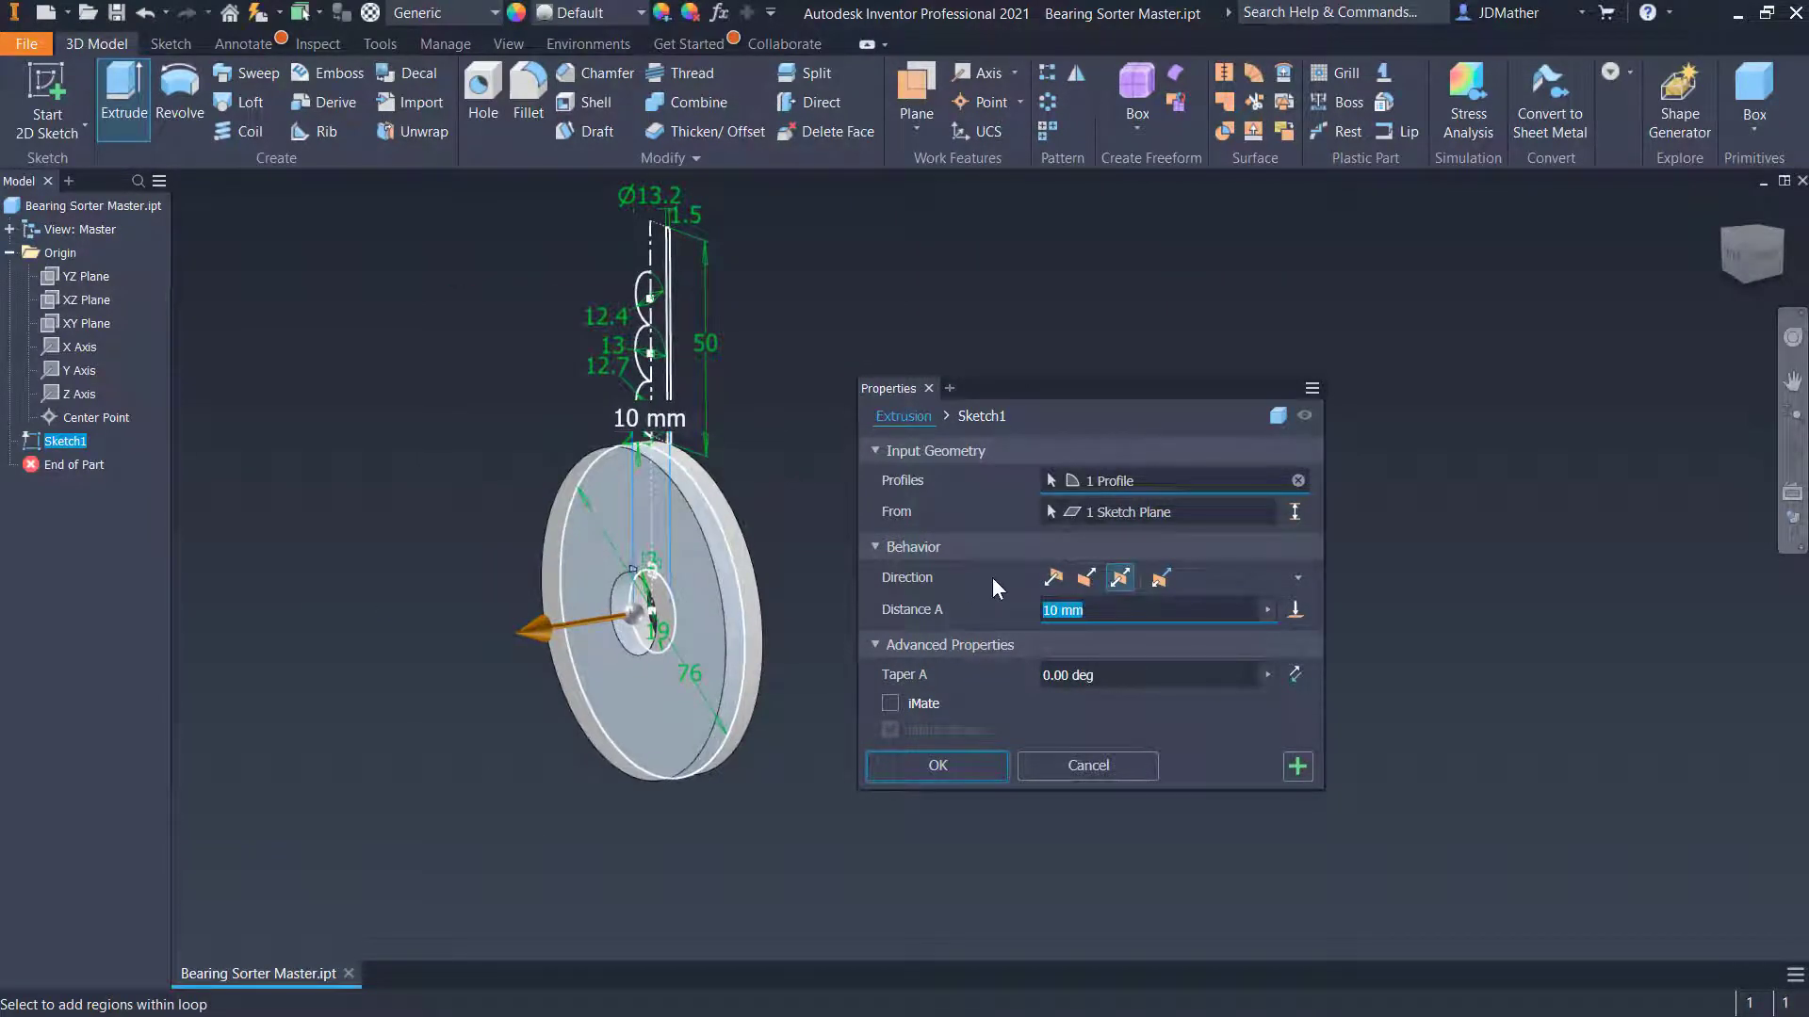
{"action": "type", "text": "15"}
{"action": "key", "text": "Return"}
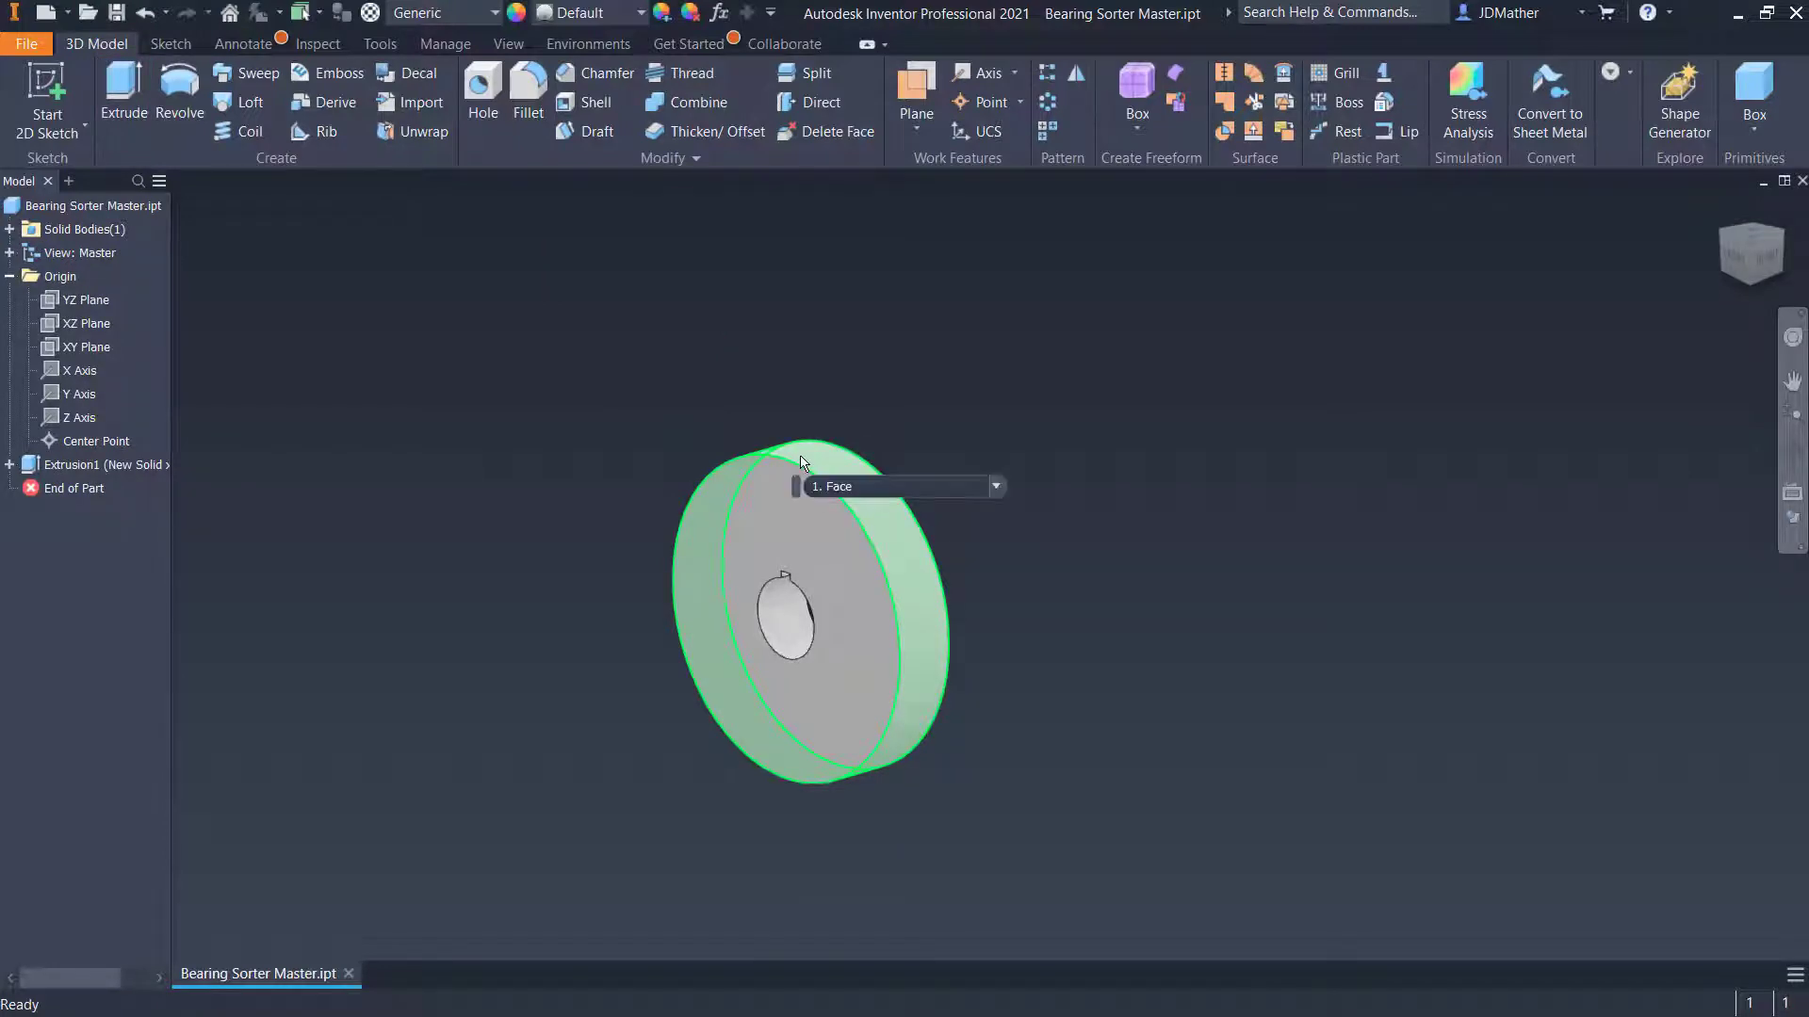
Make the layout sketch consumed by the wheel extrusion visible again
{"action": "left_click", "coordinate": [9, 464]}
{"action": "right_click", "coordinate": [89, 490]}
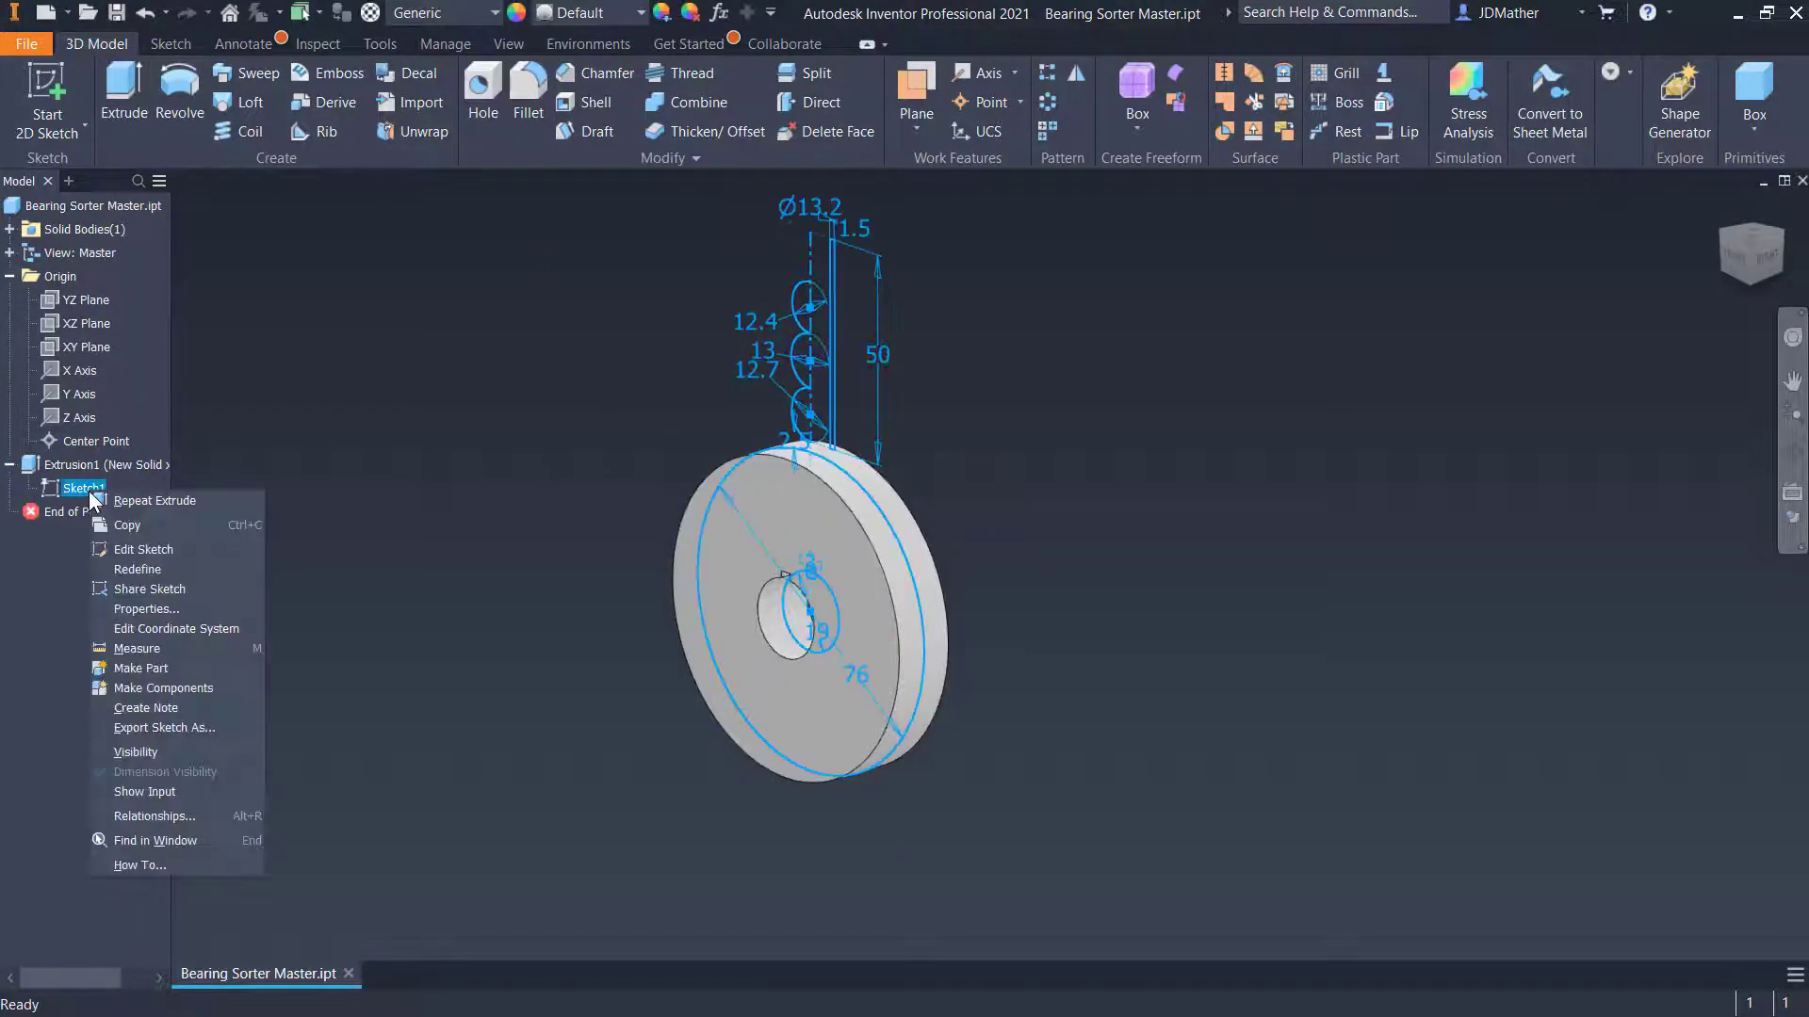
{"action": "left_click", "coordinate": [151, 752]}
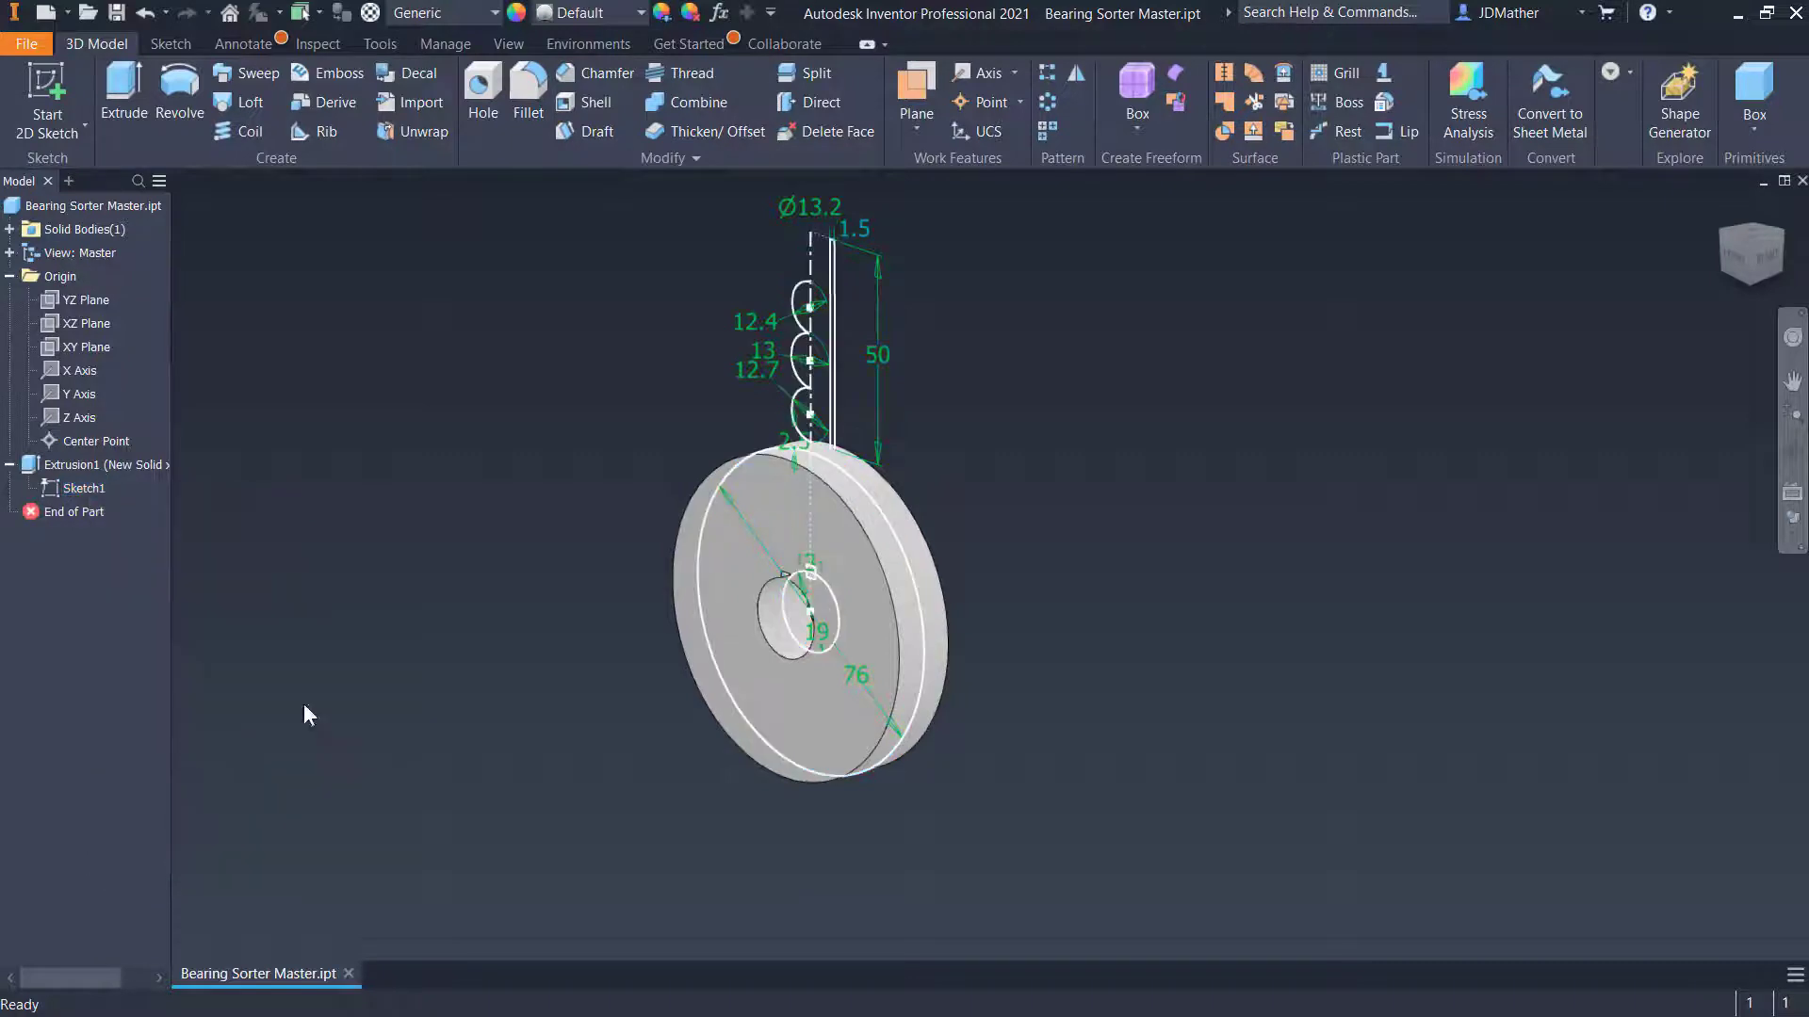
Create a work plane tangent to the wheel's rim through the sketch point at its top
{"action": "scroll", "coordinate": [641, 460], "scroll_direction": "up", "scroll_amount": 4}
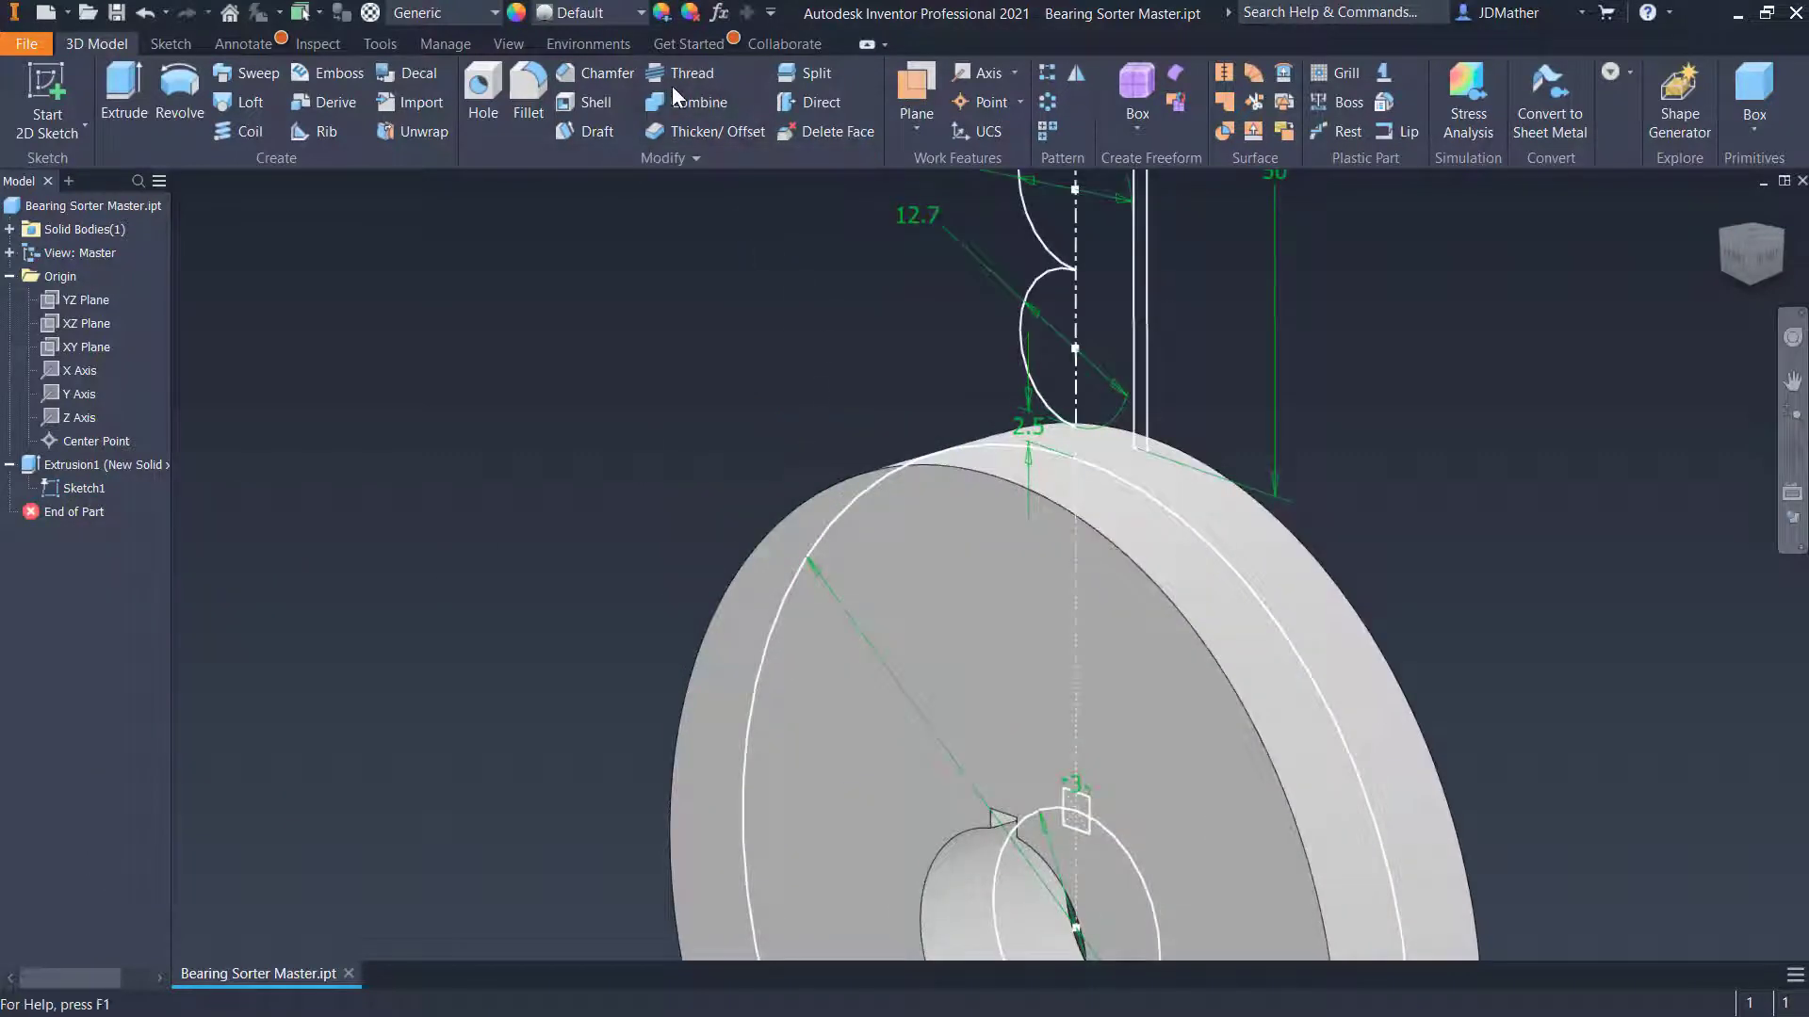
{"action": "left_click", "coordinate": [916, 94]}
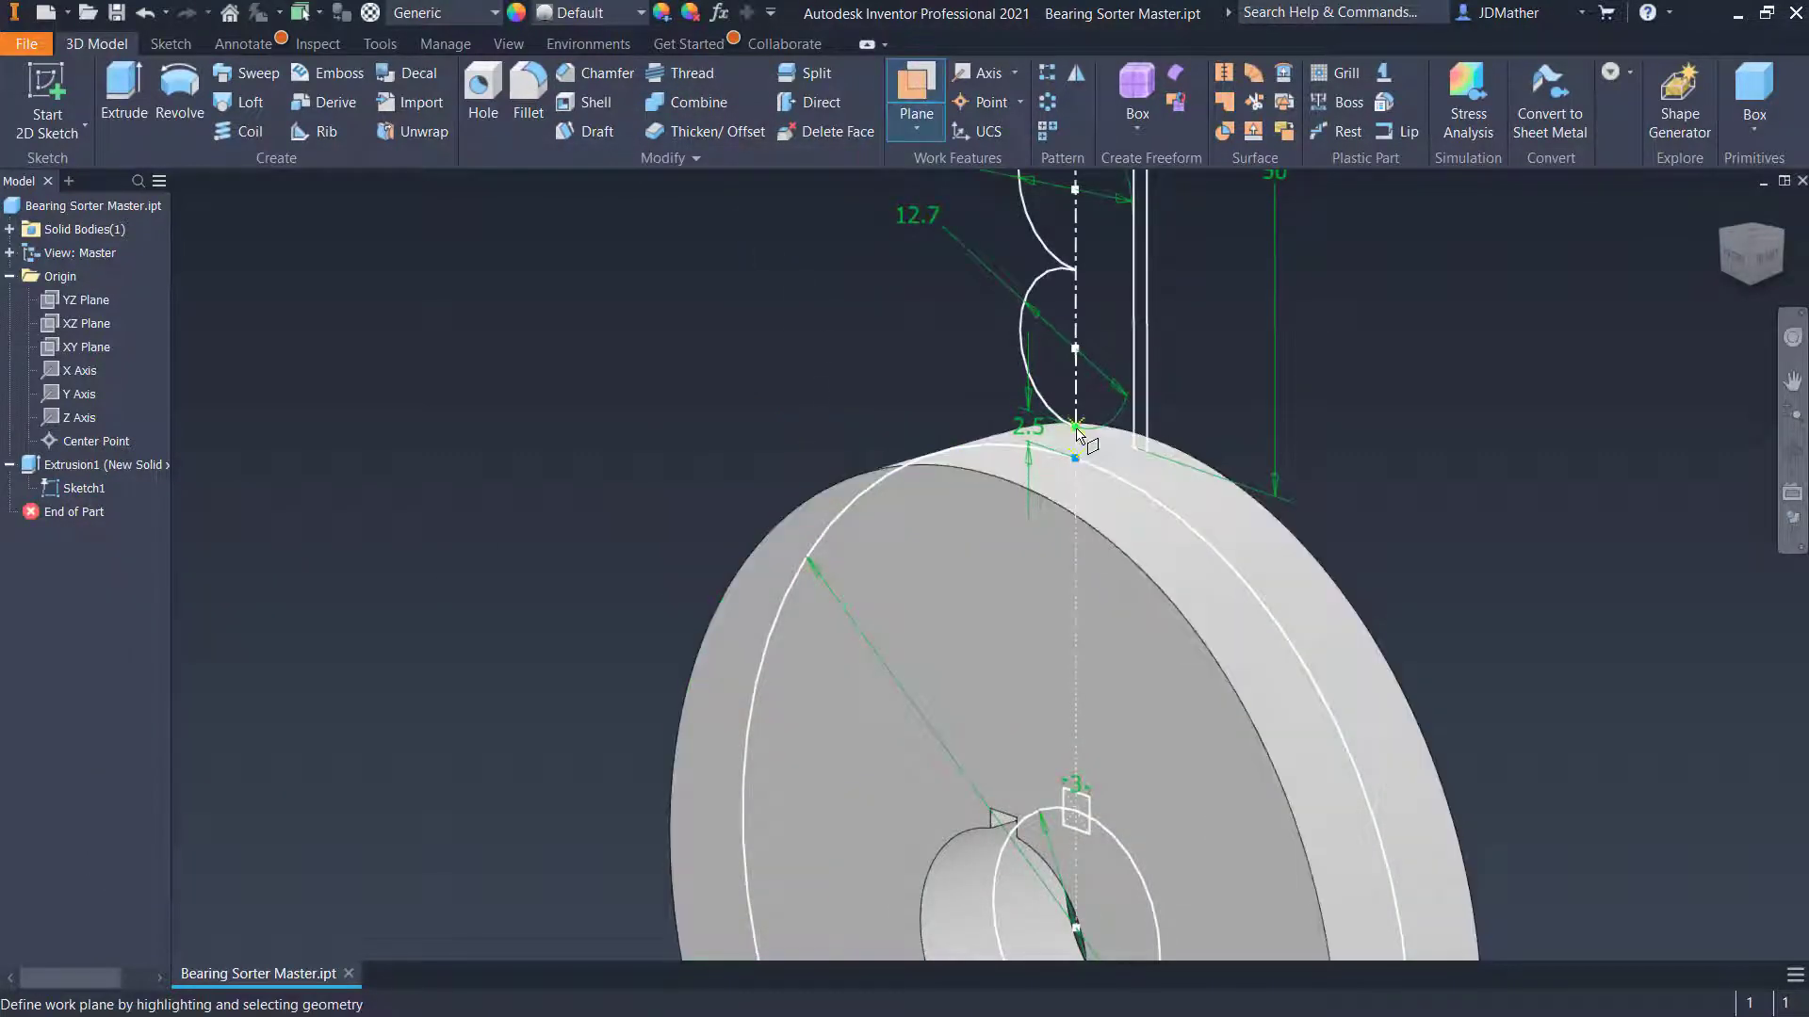
{"action": "scroll", "coordinate": [1079, 452], "scroll_direction": "up", "scroll_amount": 5}
{"action": "scroll", "coordinate": [1000, 476], "scroll_direction": "down", "scroll_amount": 2}
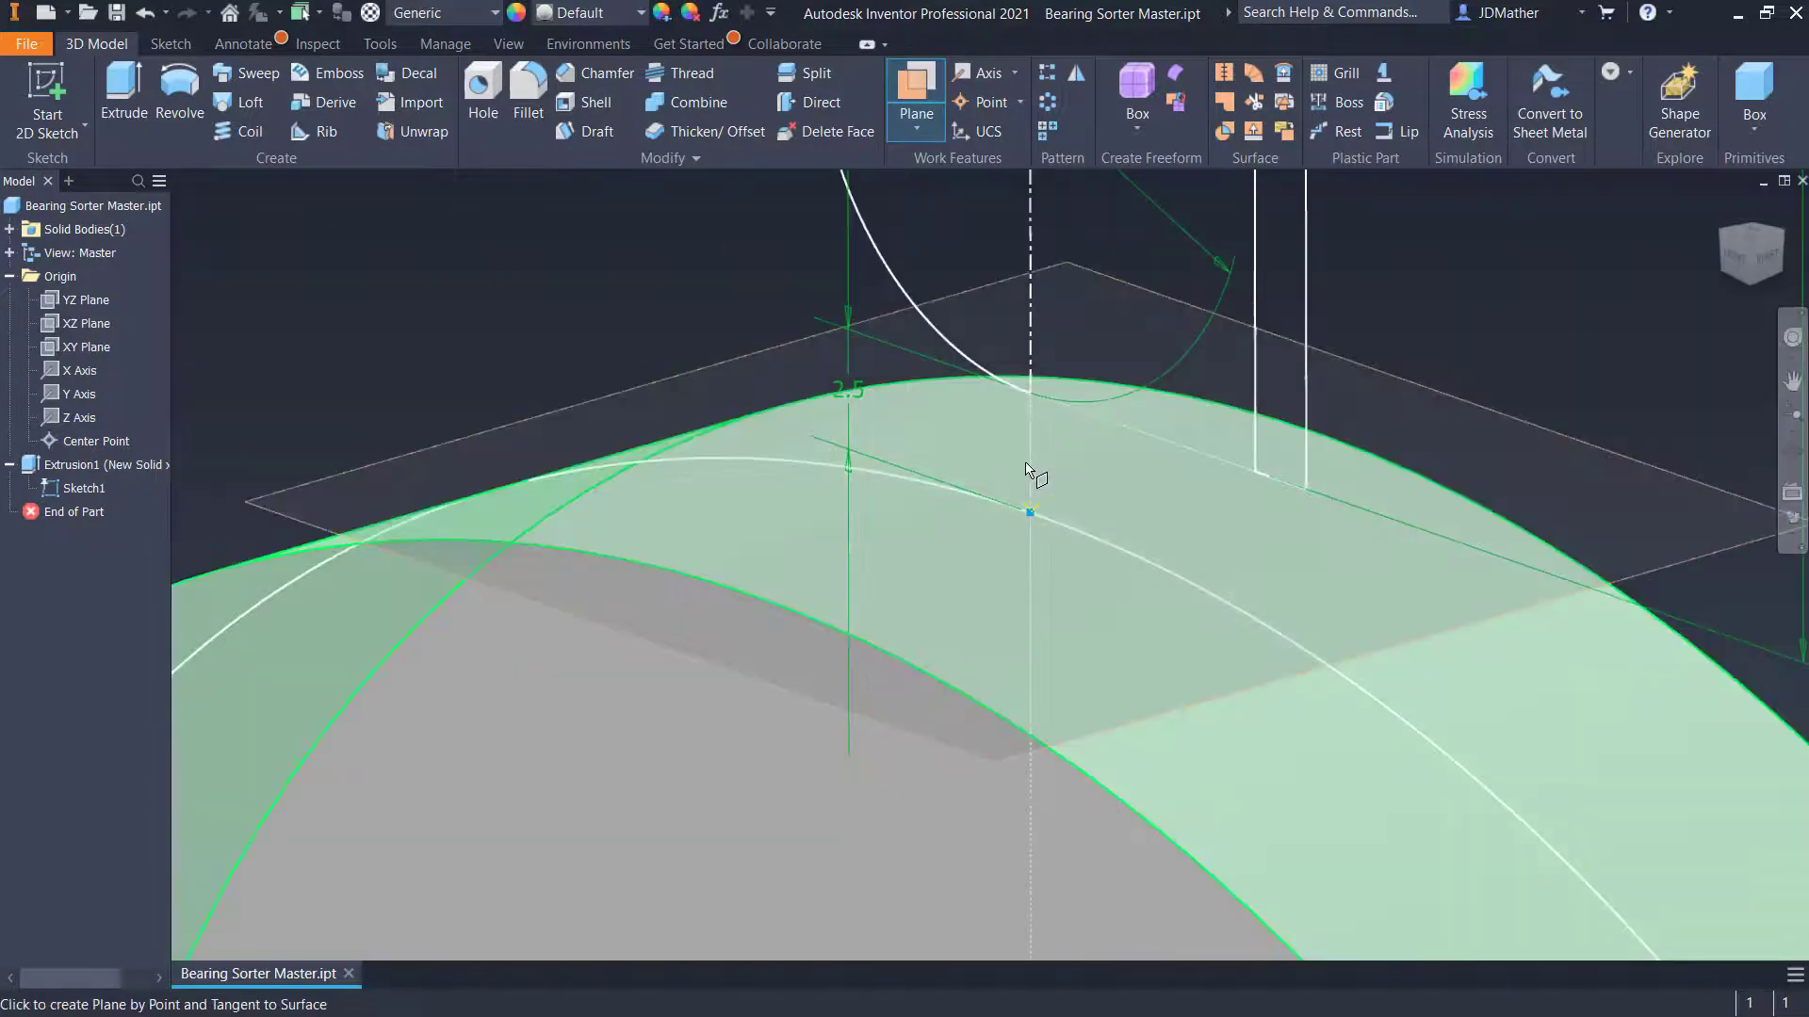
{"action": "left_click", "coordinate": [1025, 473]}
Hide Sketch1 under the wheel extrusion
{"action": "scroll", "coordinate": [903, 450], "scroll_direction": "down", "scroll_amount": 5}
{"action": "right_click", "coordinate": [81, 490]}
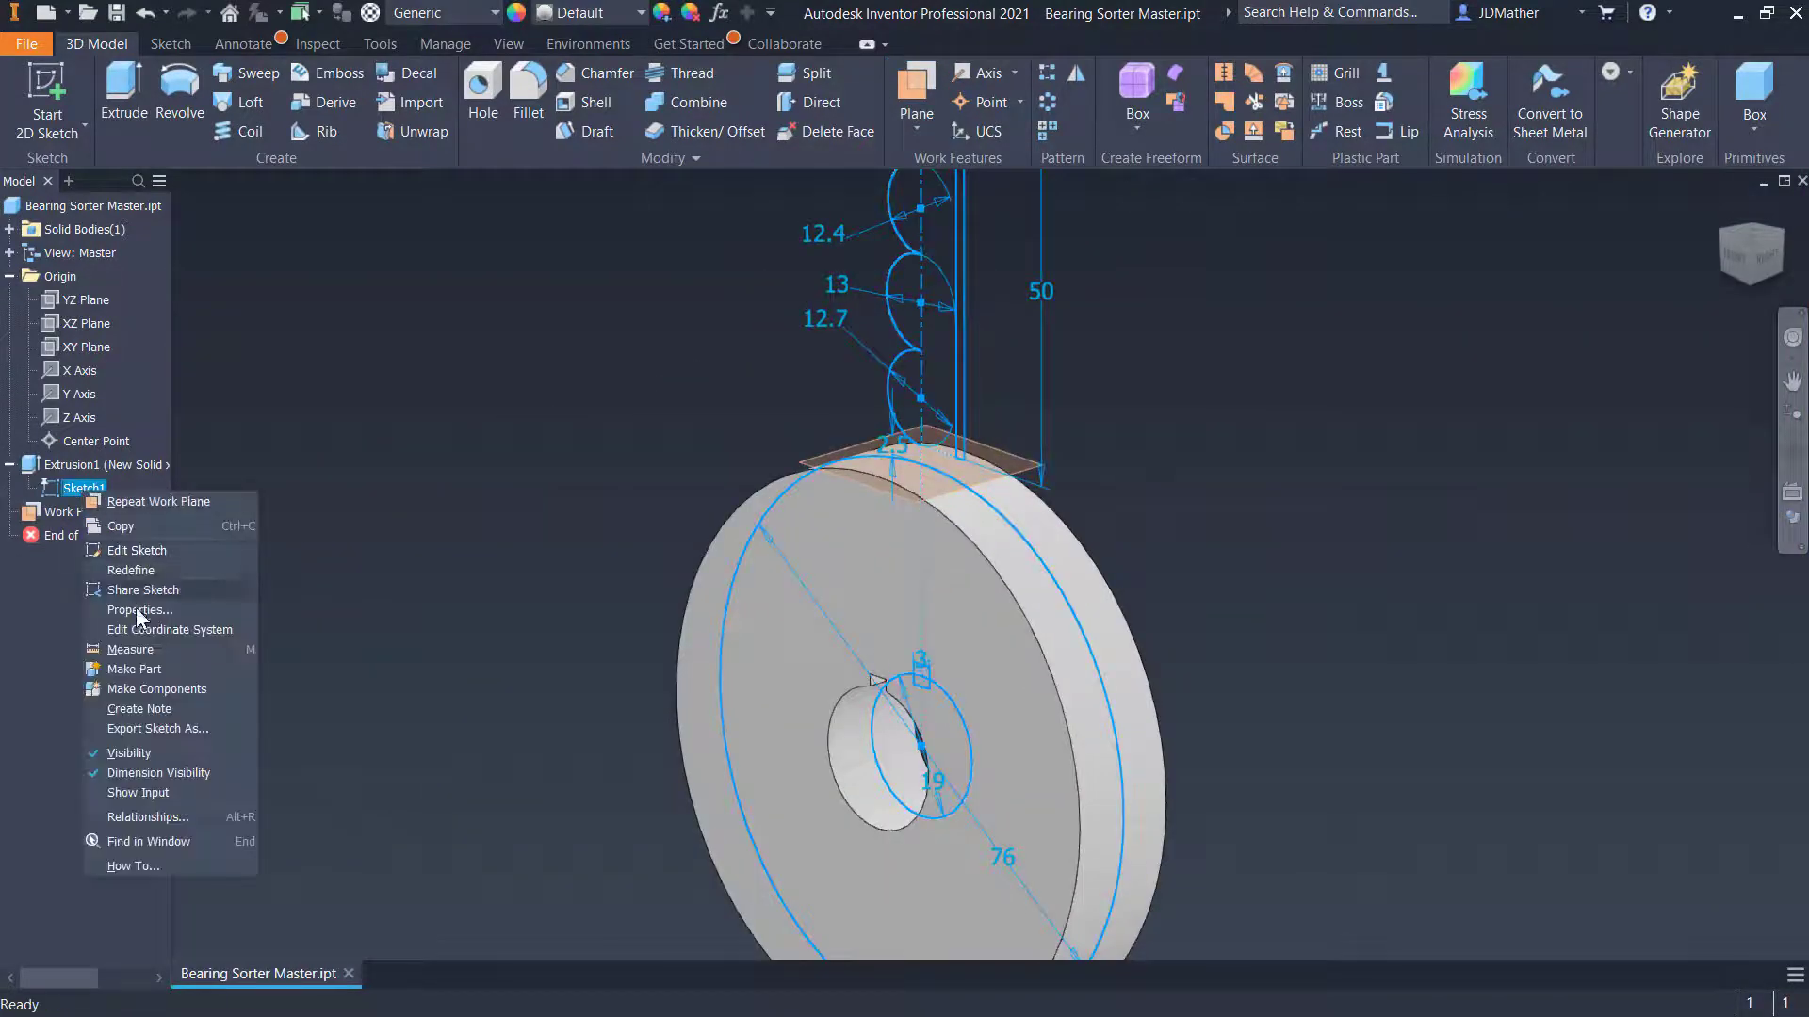
{"action": "left_click", "coordinate": [141, 752]}
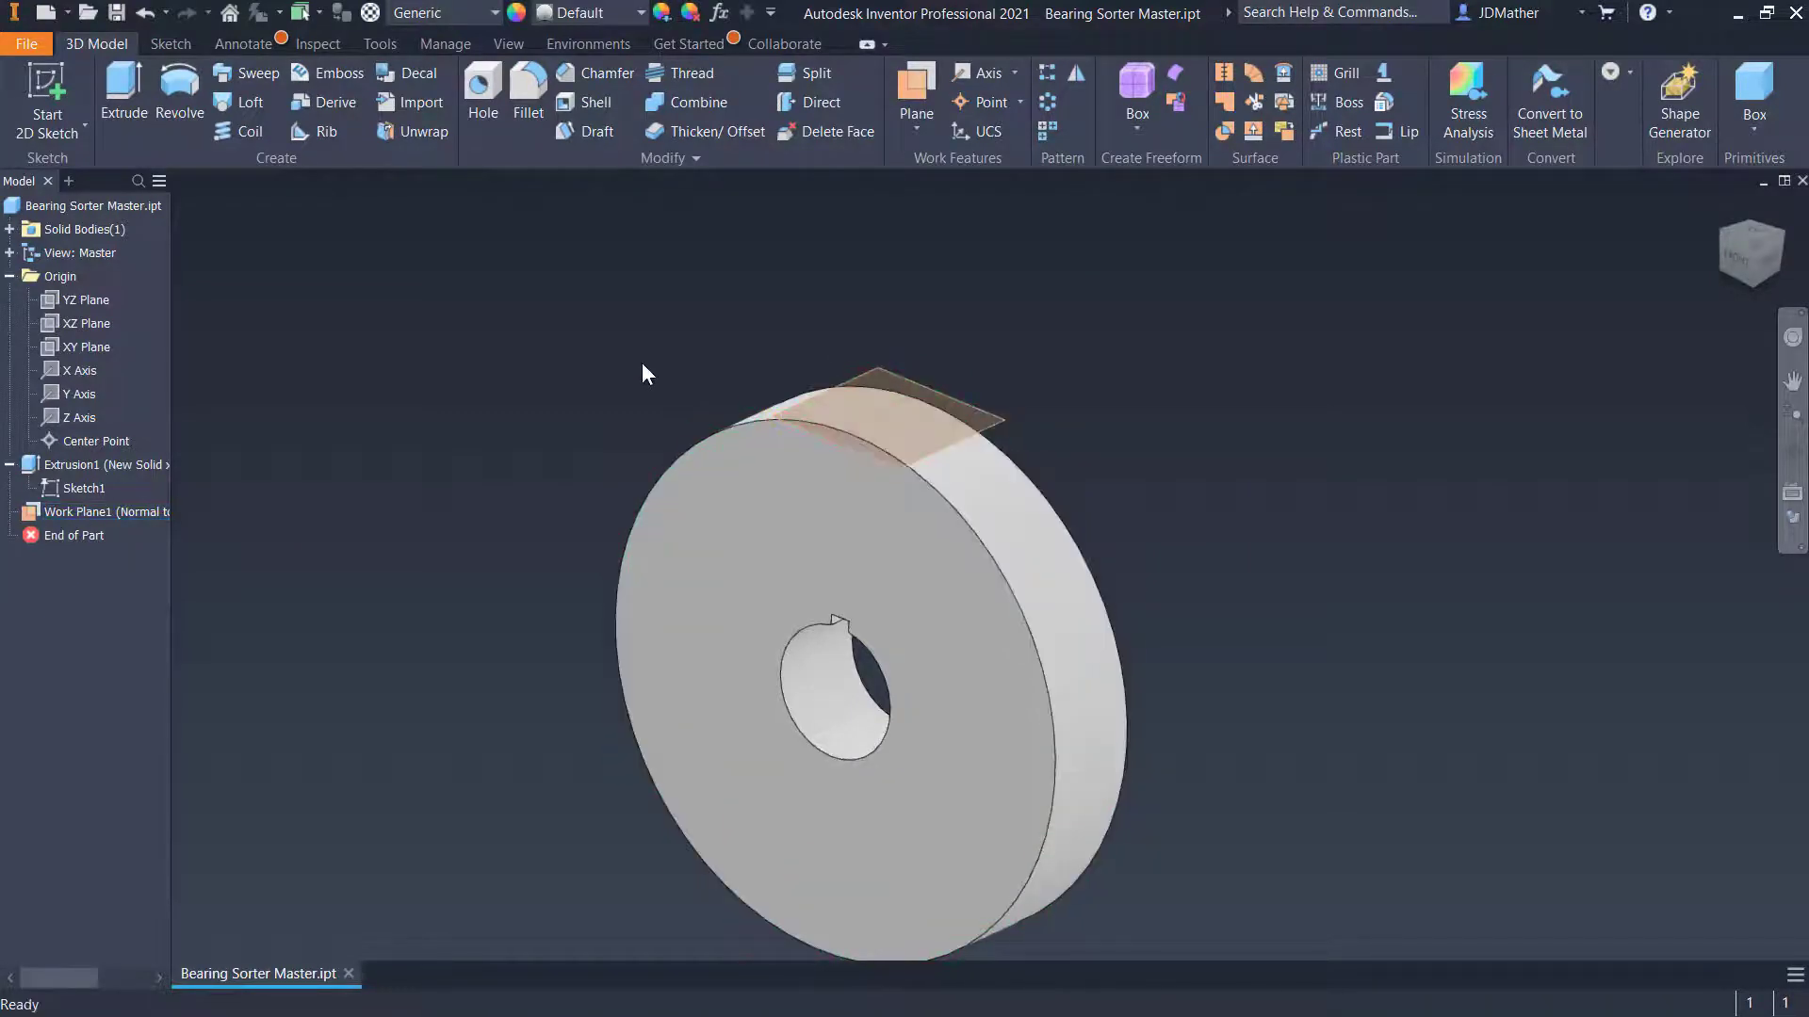
Create a sketch on the tangent work plane containing only the projected center point, and finish it
{"action": "left_click", "coordinate": [889, 377]}
{"action": "left_click", "coordinate": [909, 370]}
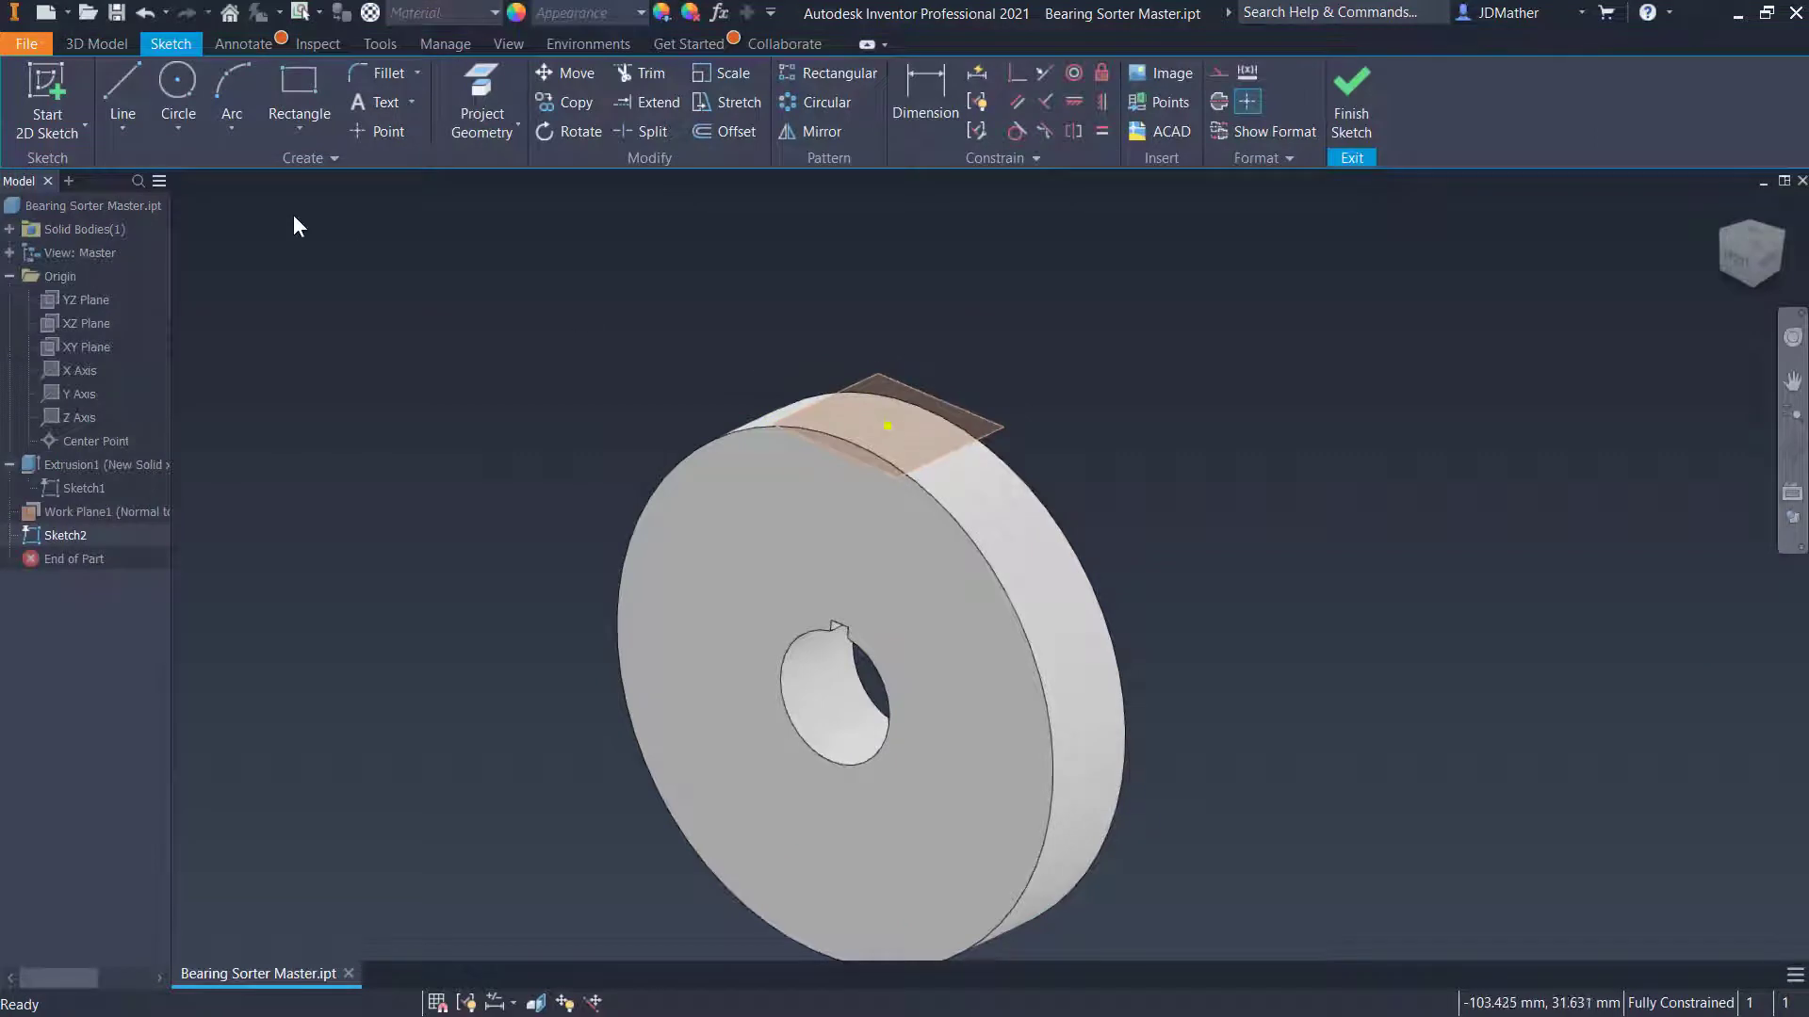
{"action": "left_click", "coordinate": [1351, 103]}
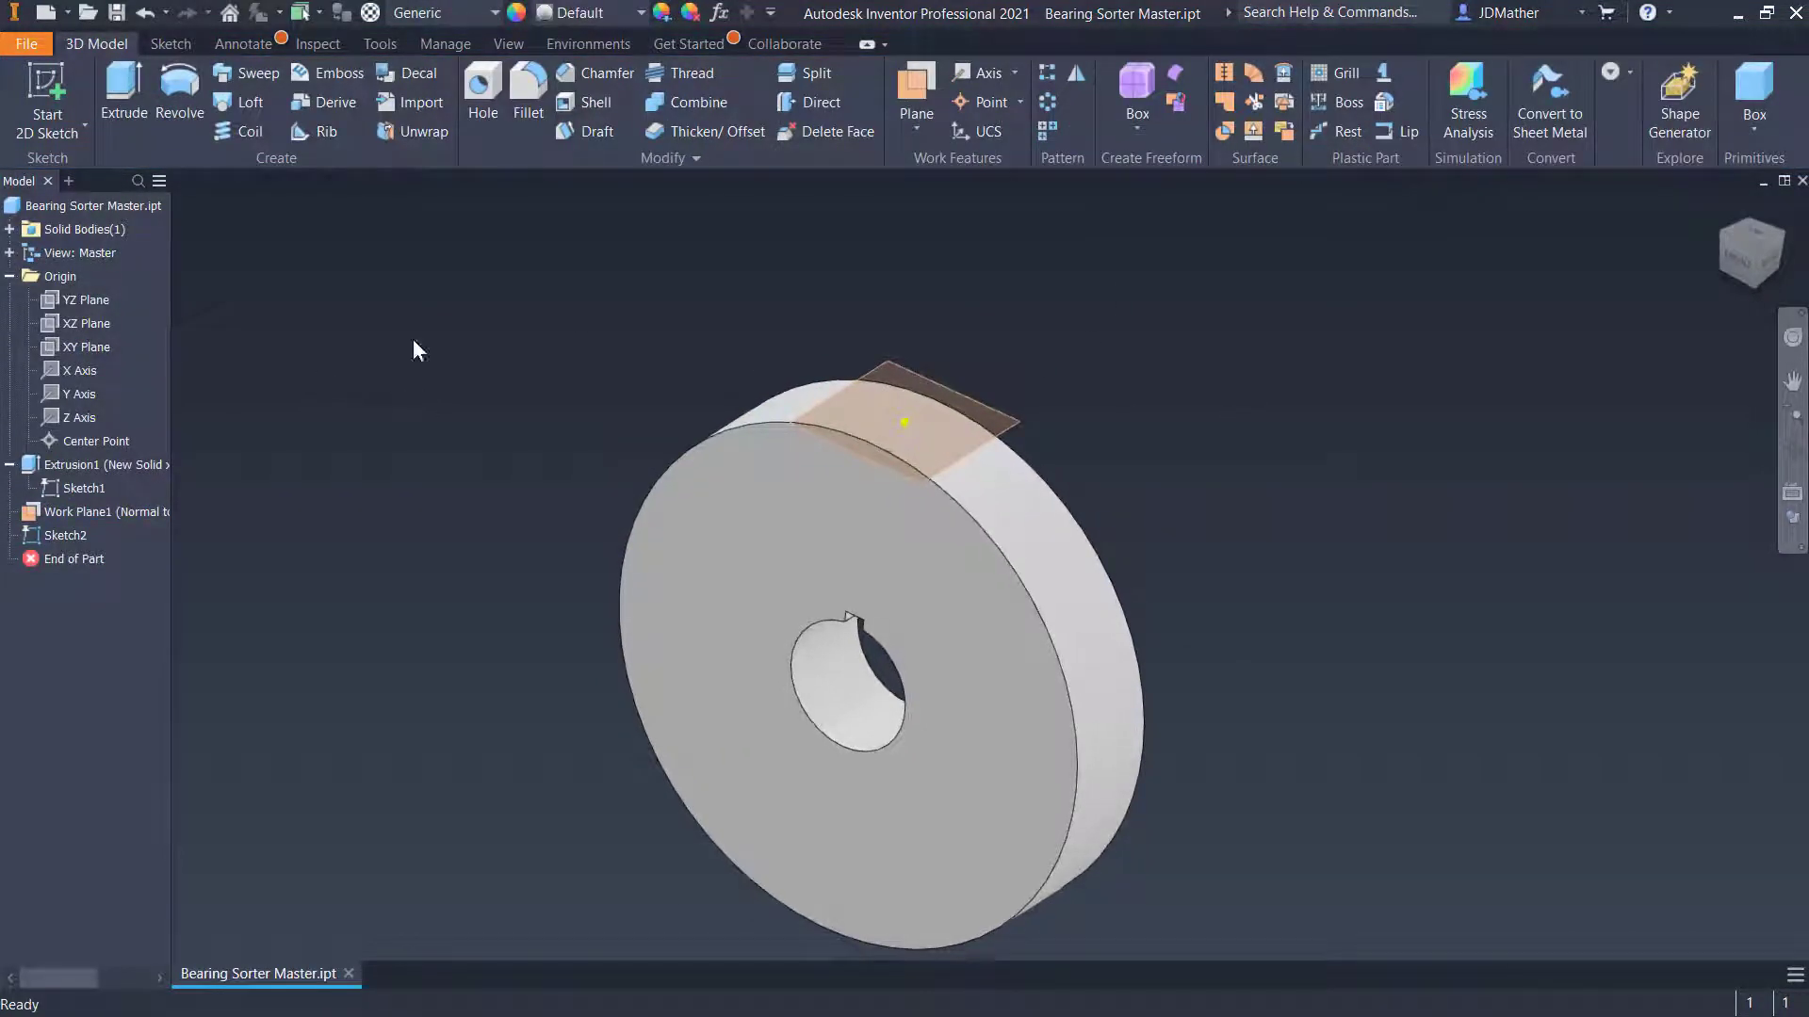
Place a simple hole with a flat drill point on the rim sketch point and set its diameter to 13.5 mm
{"action": "left_click", "coordinate": [484, 90]}
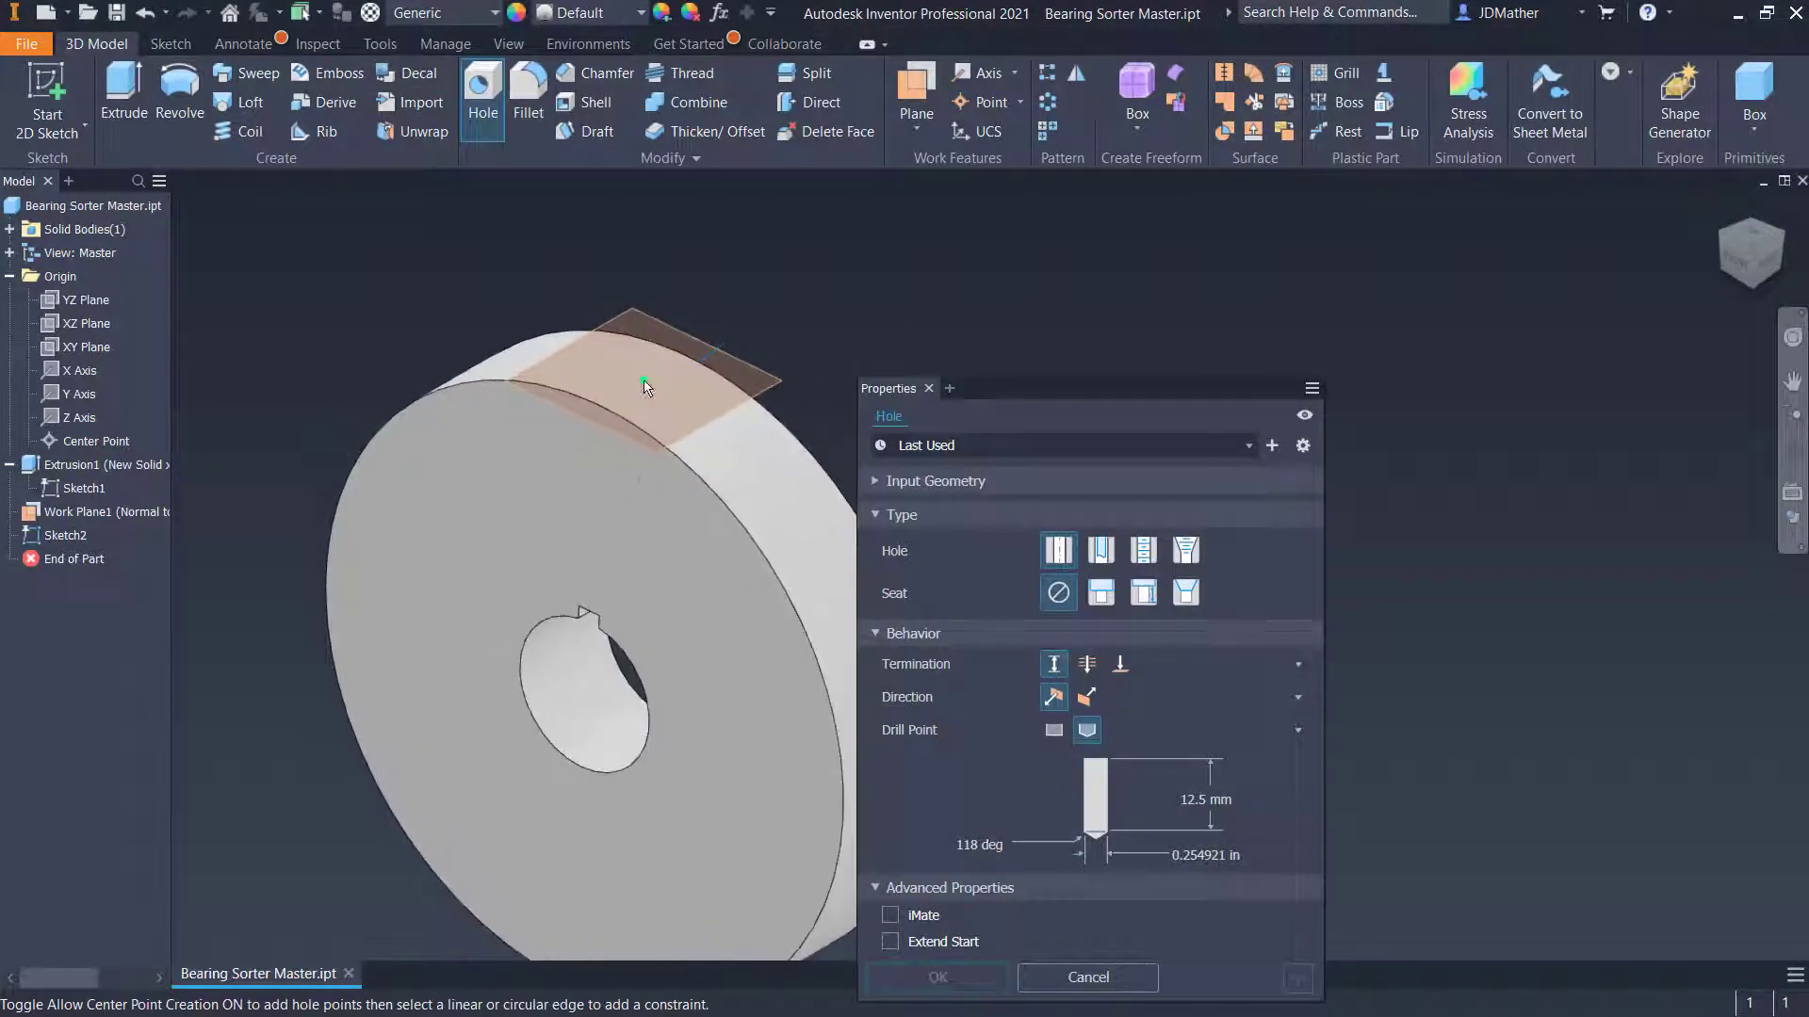
{"action": "left_click", "coordinate": [650, 382]}
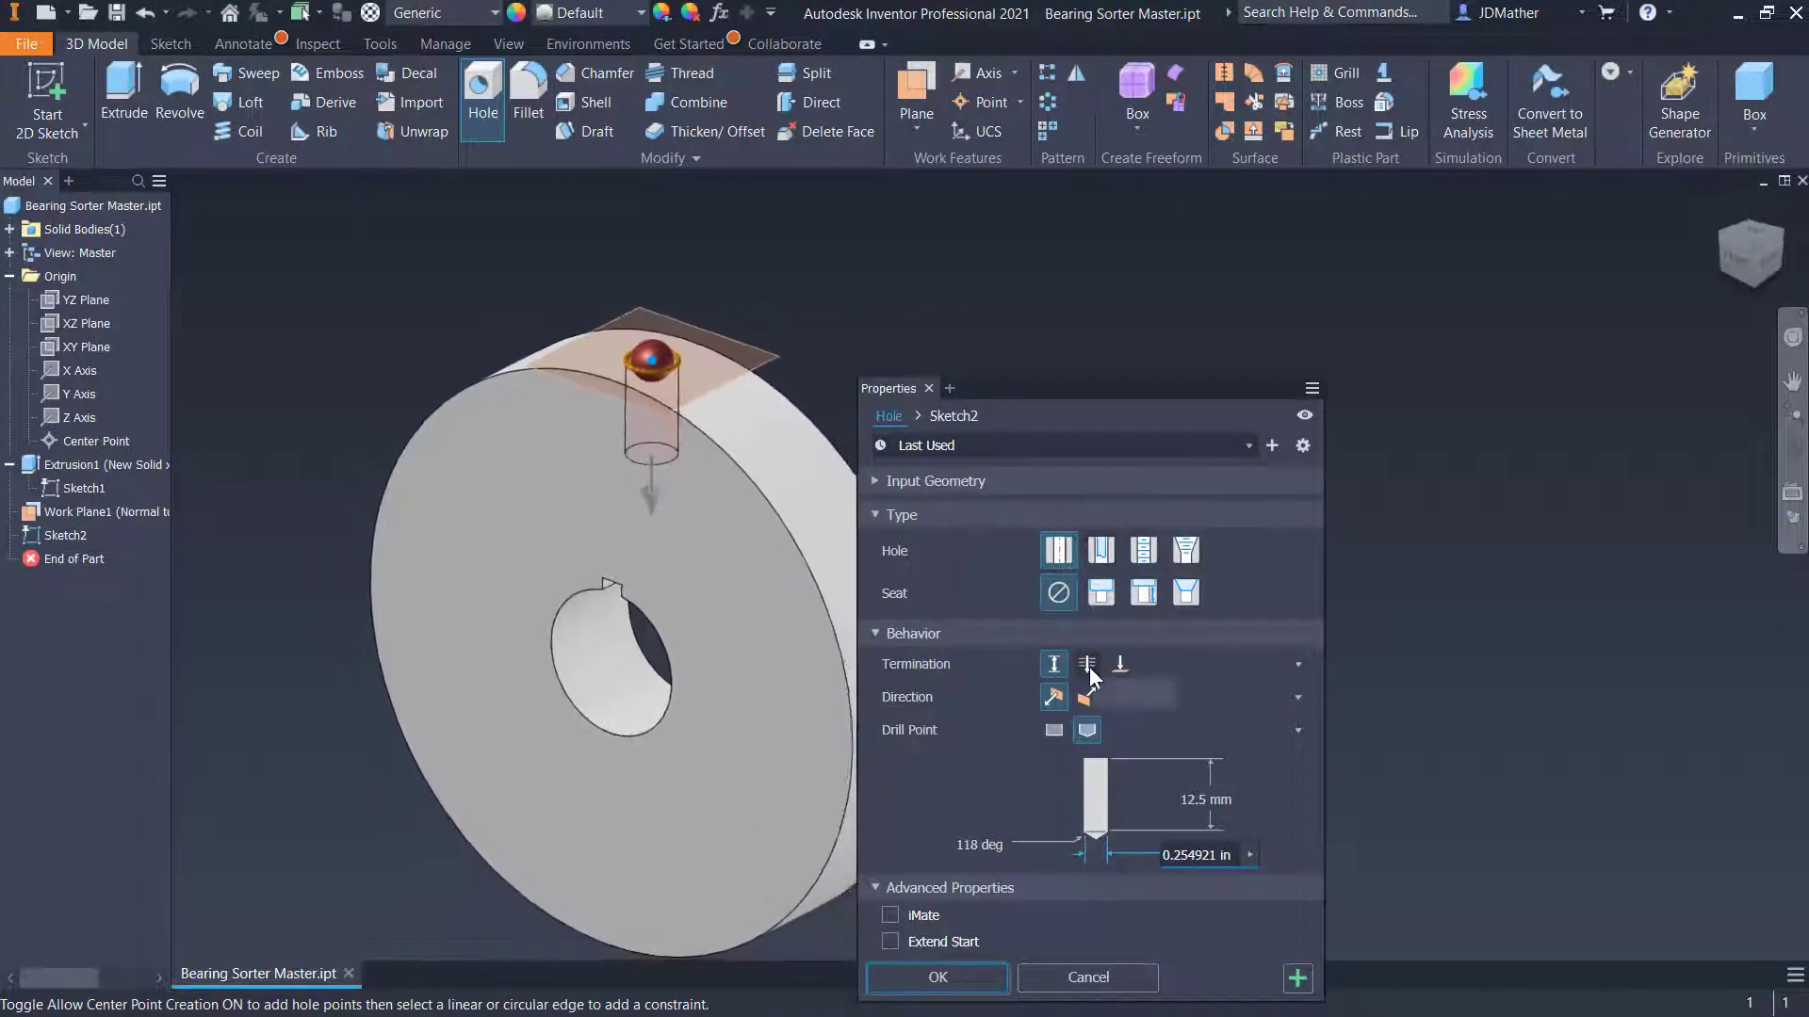
{"action": "left_click", "coordinate": [1055, 731]}
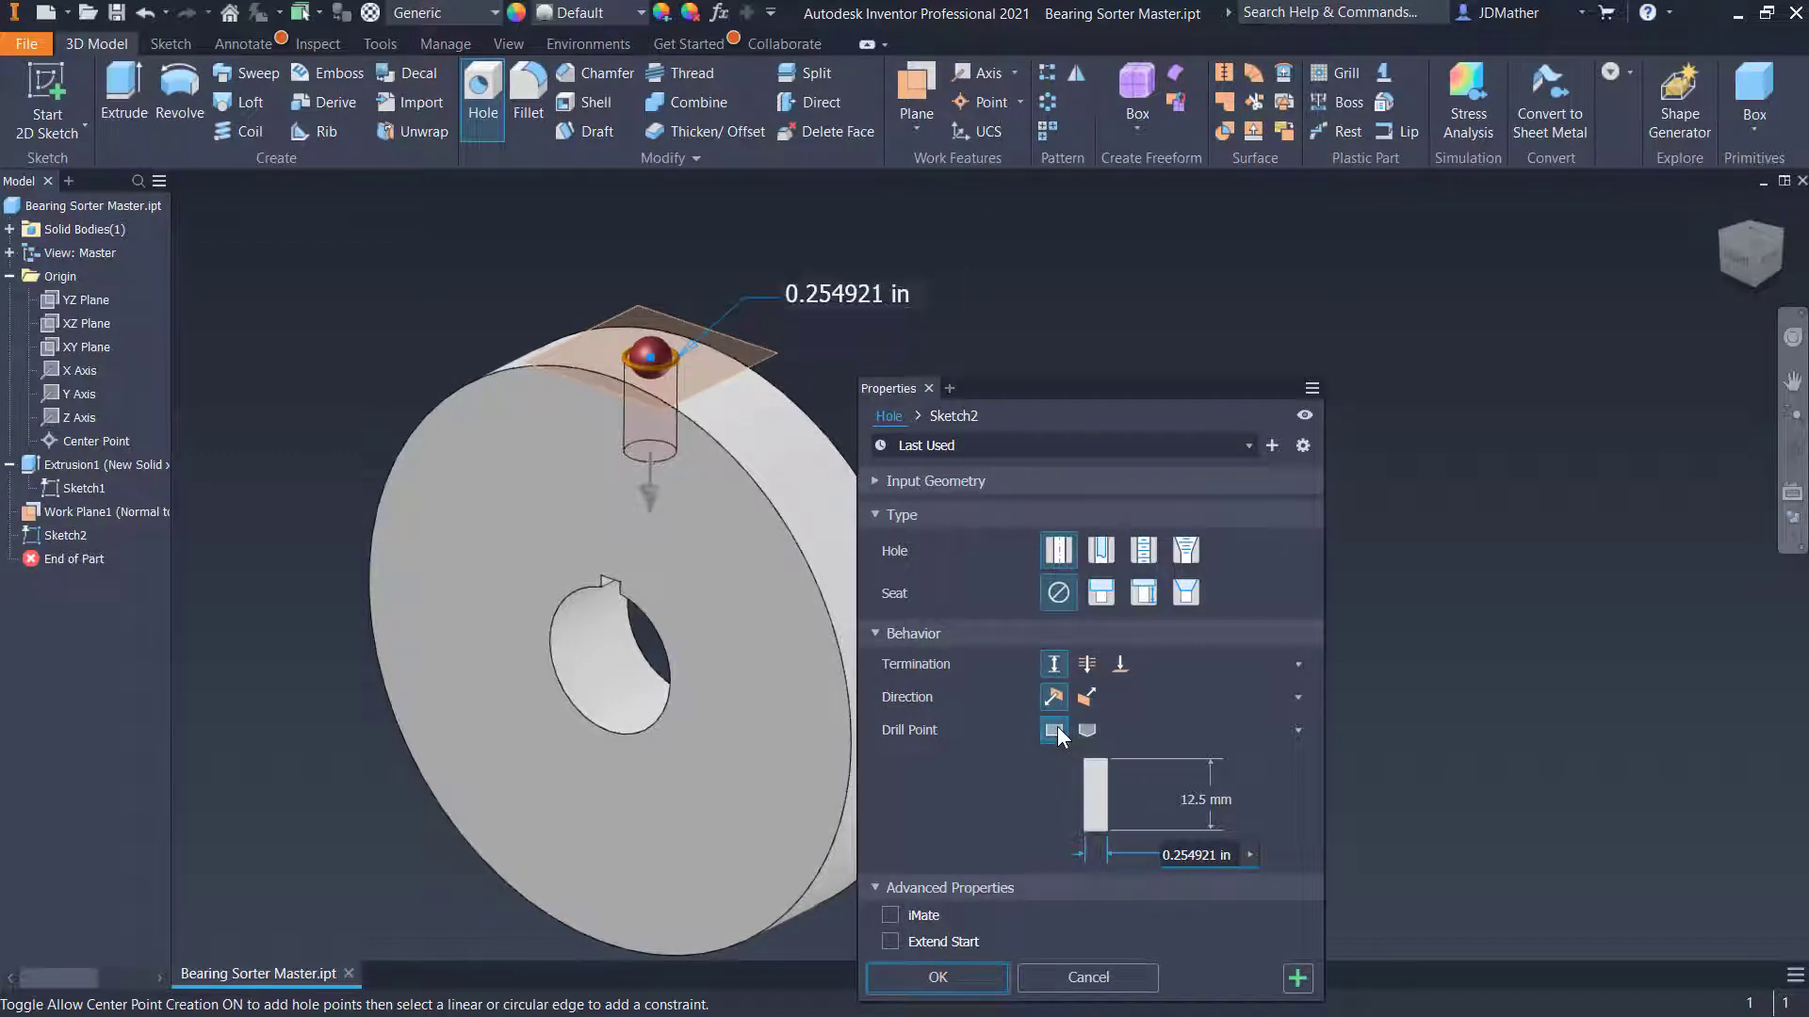
{"action": "left_click", "coordinate": [1228, 855]}
{"action": "type", "text": "13.5"}
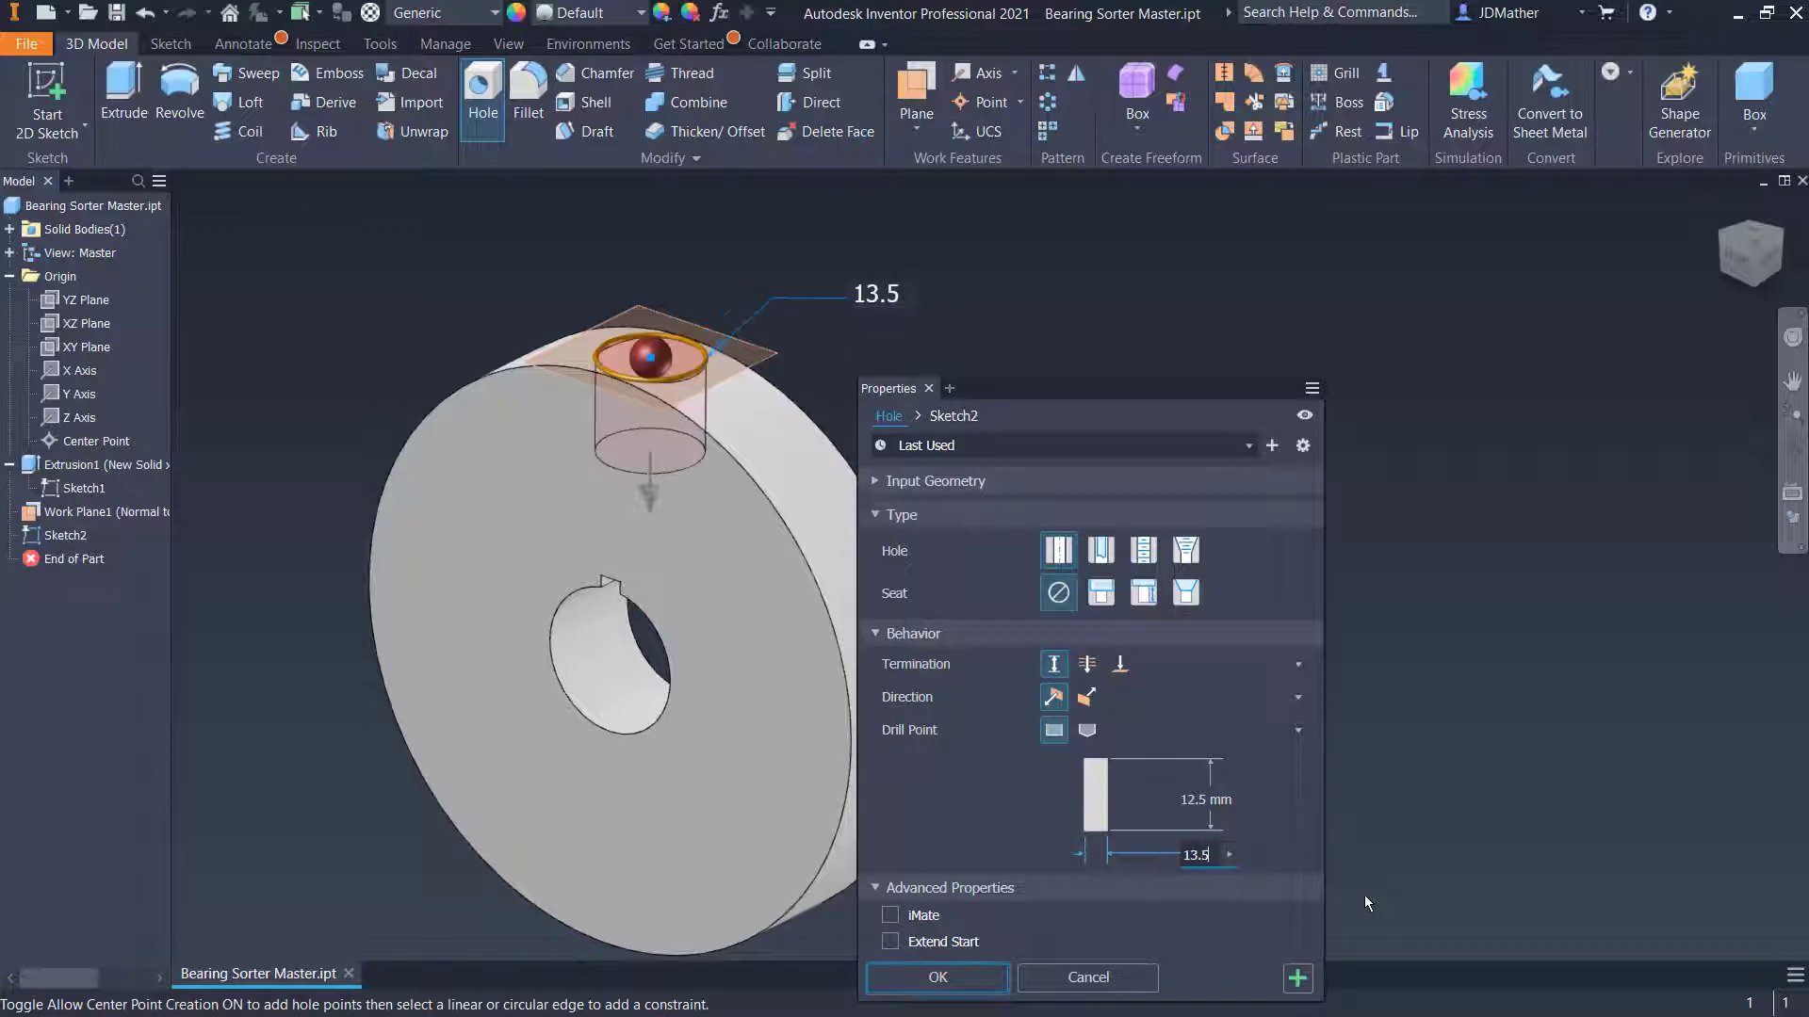
{"action": "type", "text": "mm"}
Set the hole depth to 13.5 mm, create the hole, and hide the tangent work plane
{"action": "left_click", "coordinate": [1192, 798]}
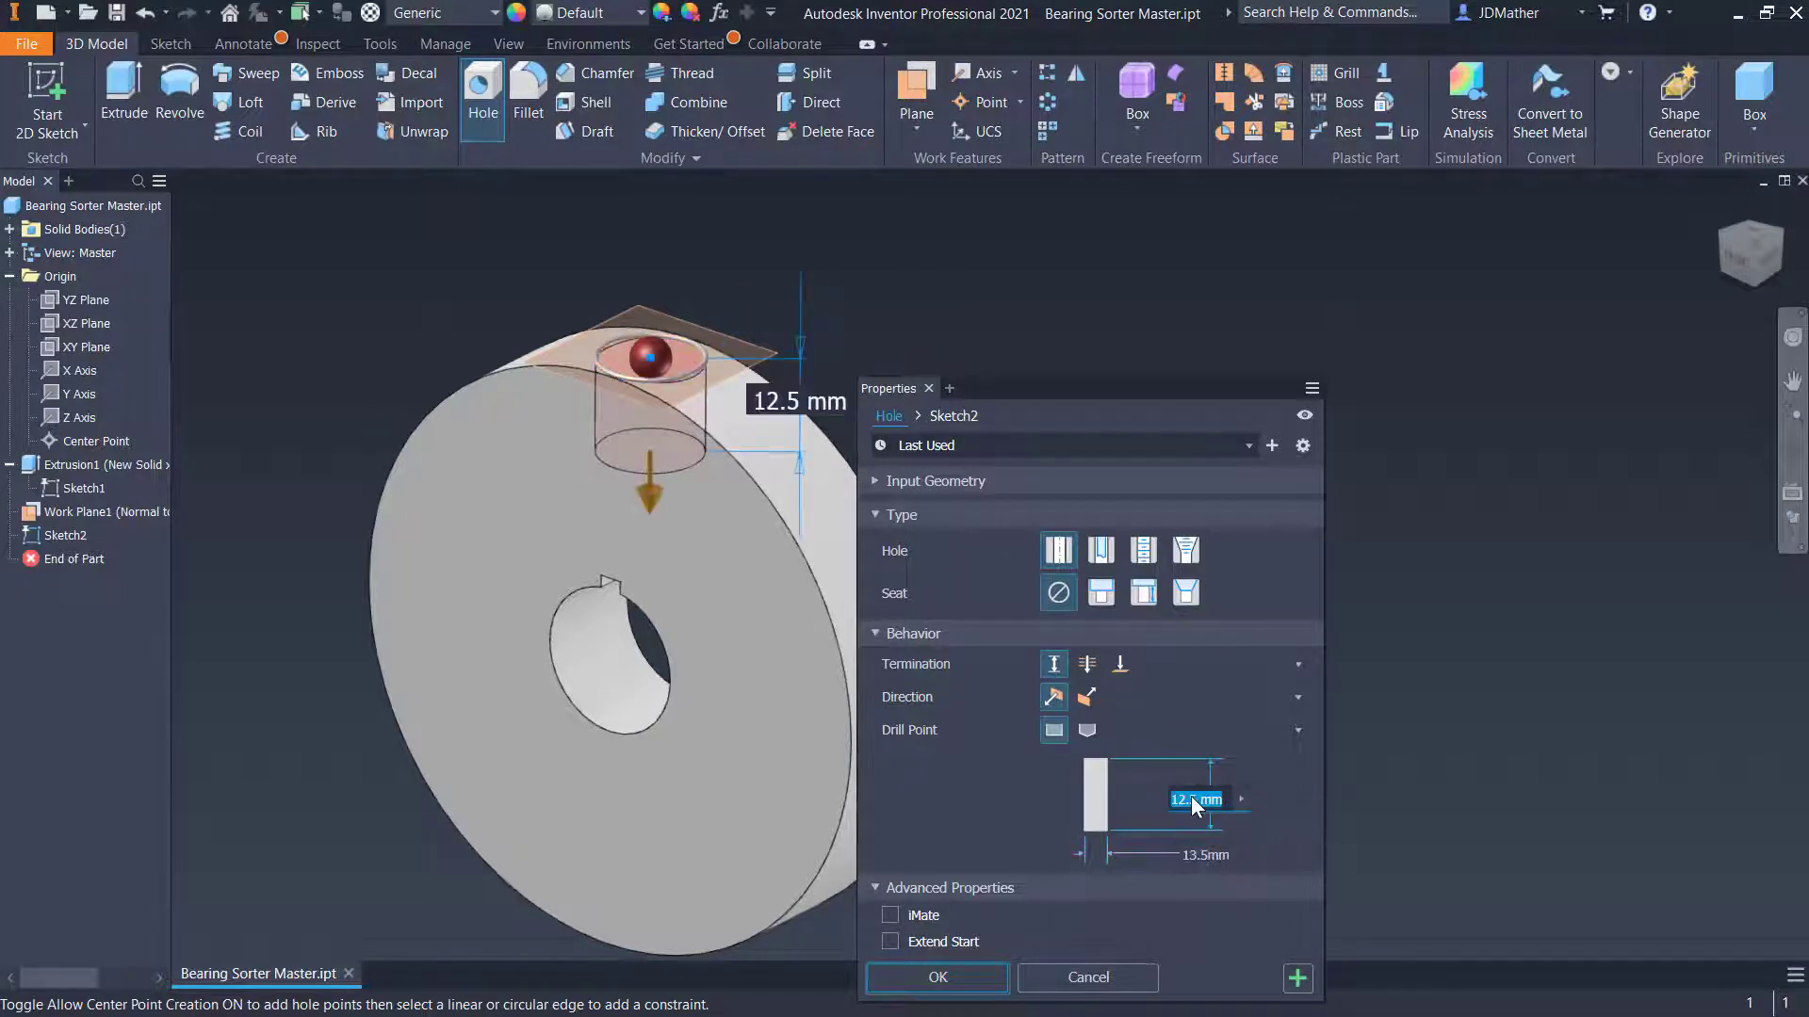
{"action": "type", "text": "13.5"}
{"action": "left_click", "coordinate": [963, 977]}
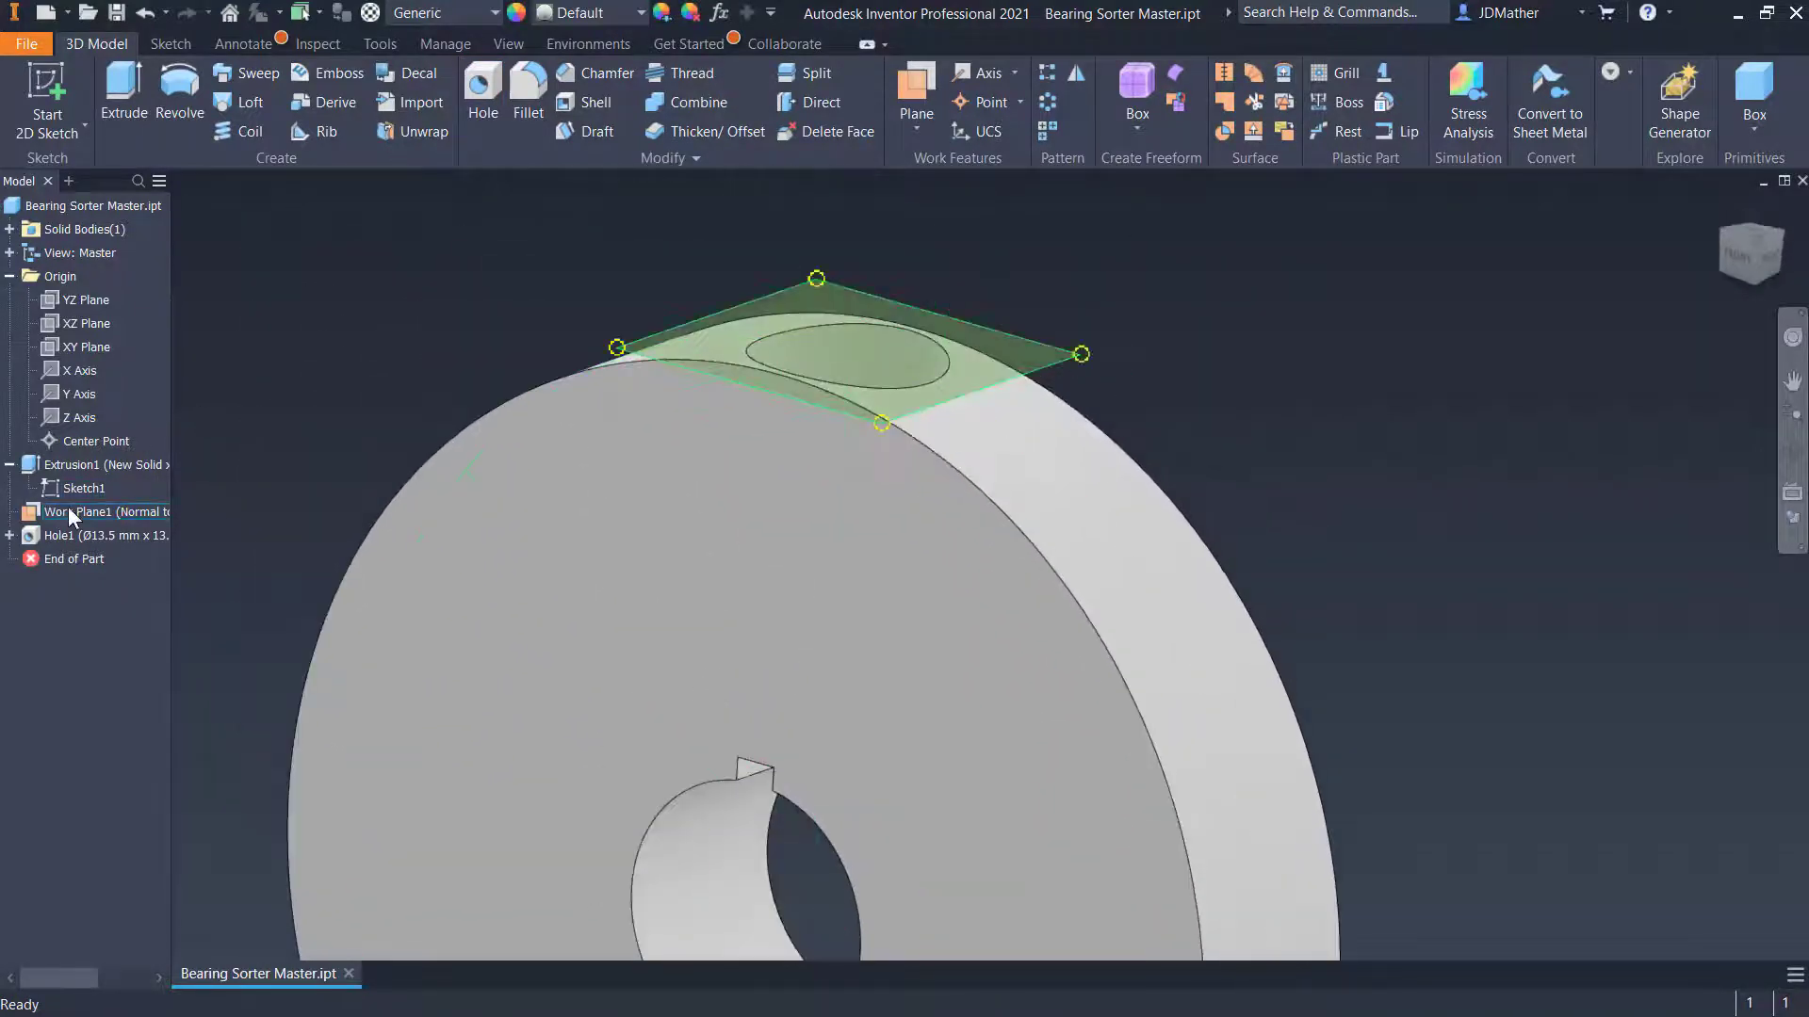
{"action": "right_click", "coordinate": [66, 510]}
{"action": "left_click", "coordinate": [132, 674]}
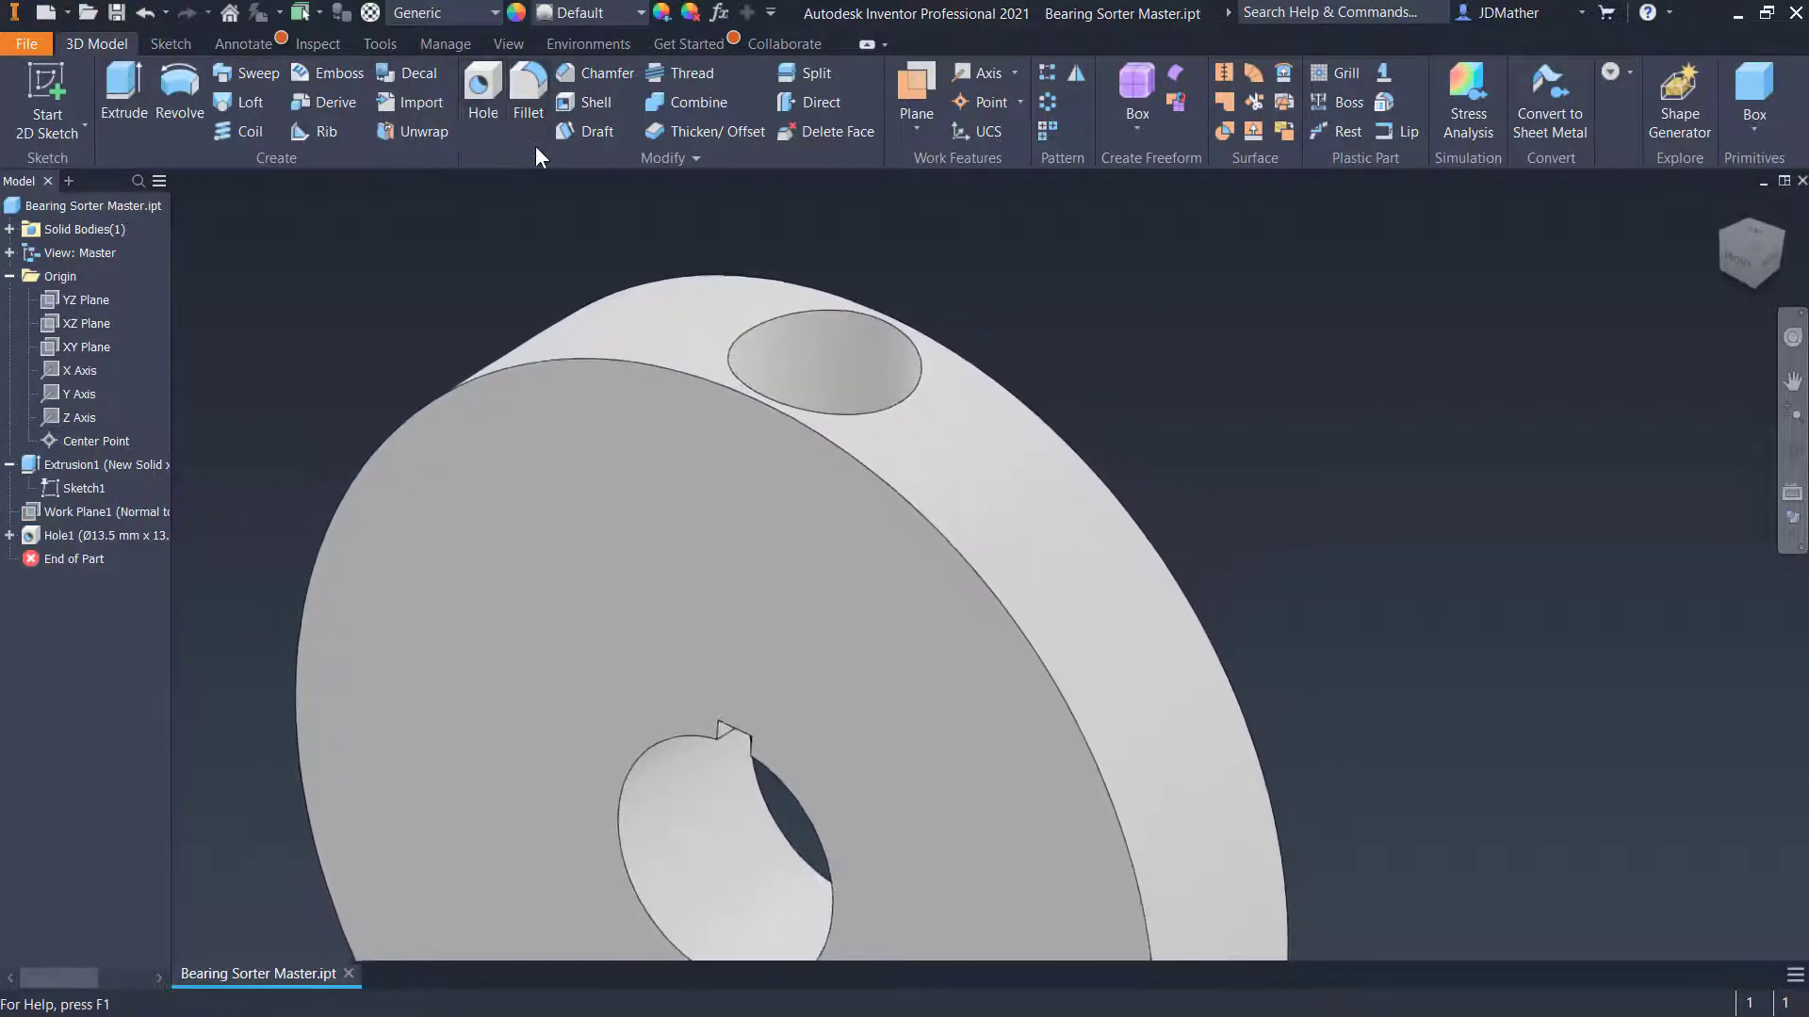
{"action": "left_click", "coordinate": [592, 74]}
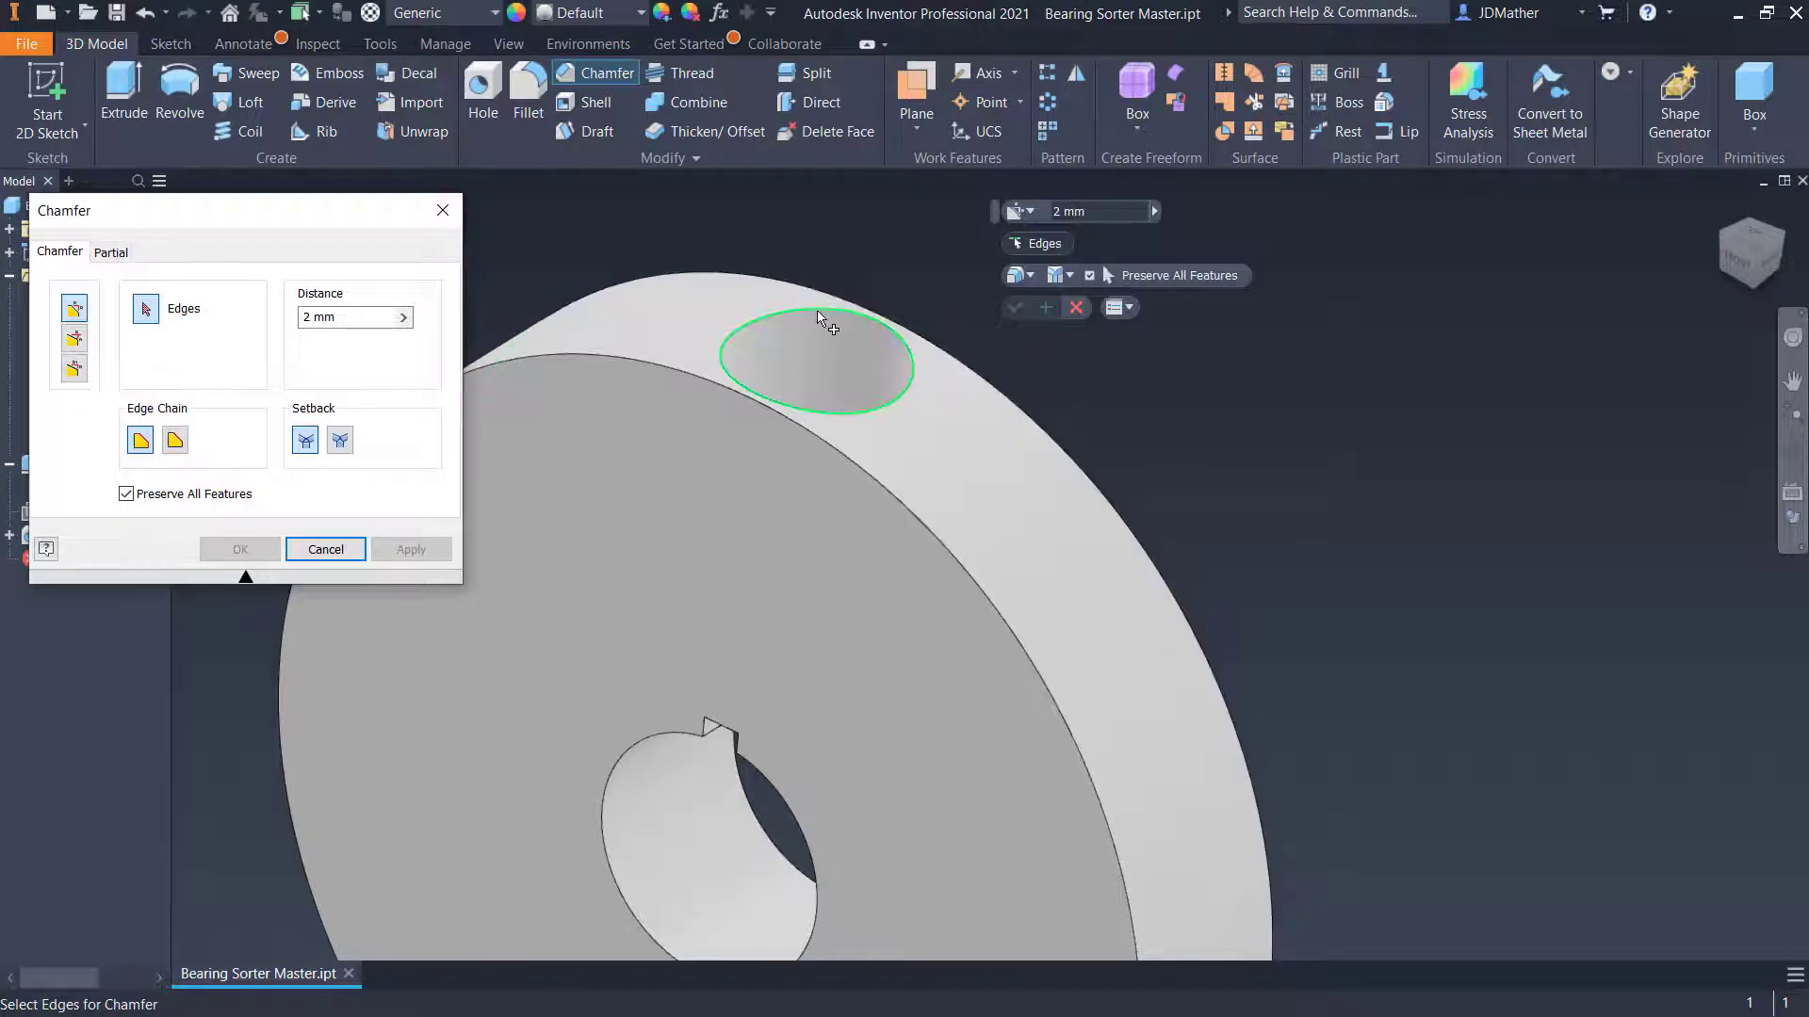
{"action": "left_click", "coordinate": [844, 313]}
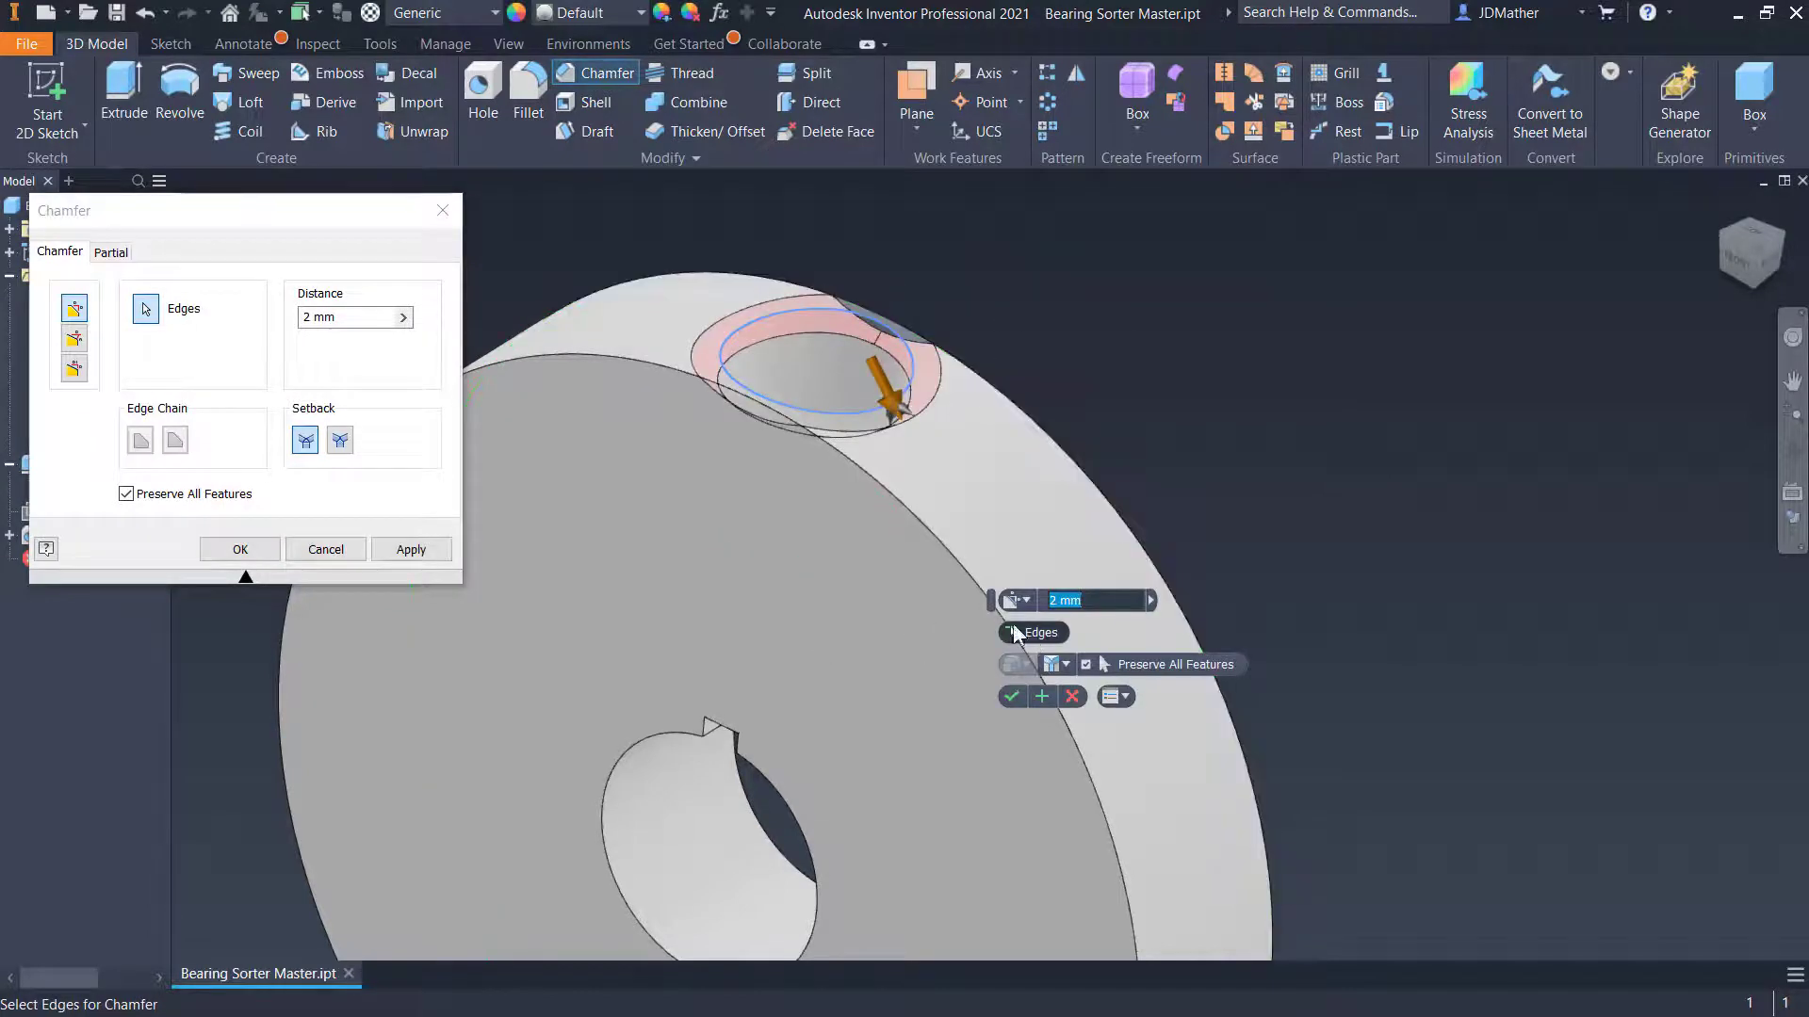
{"action": "type", "text": ".5"}
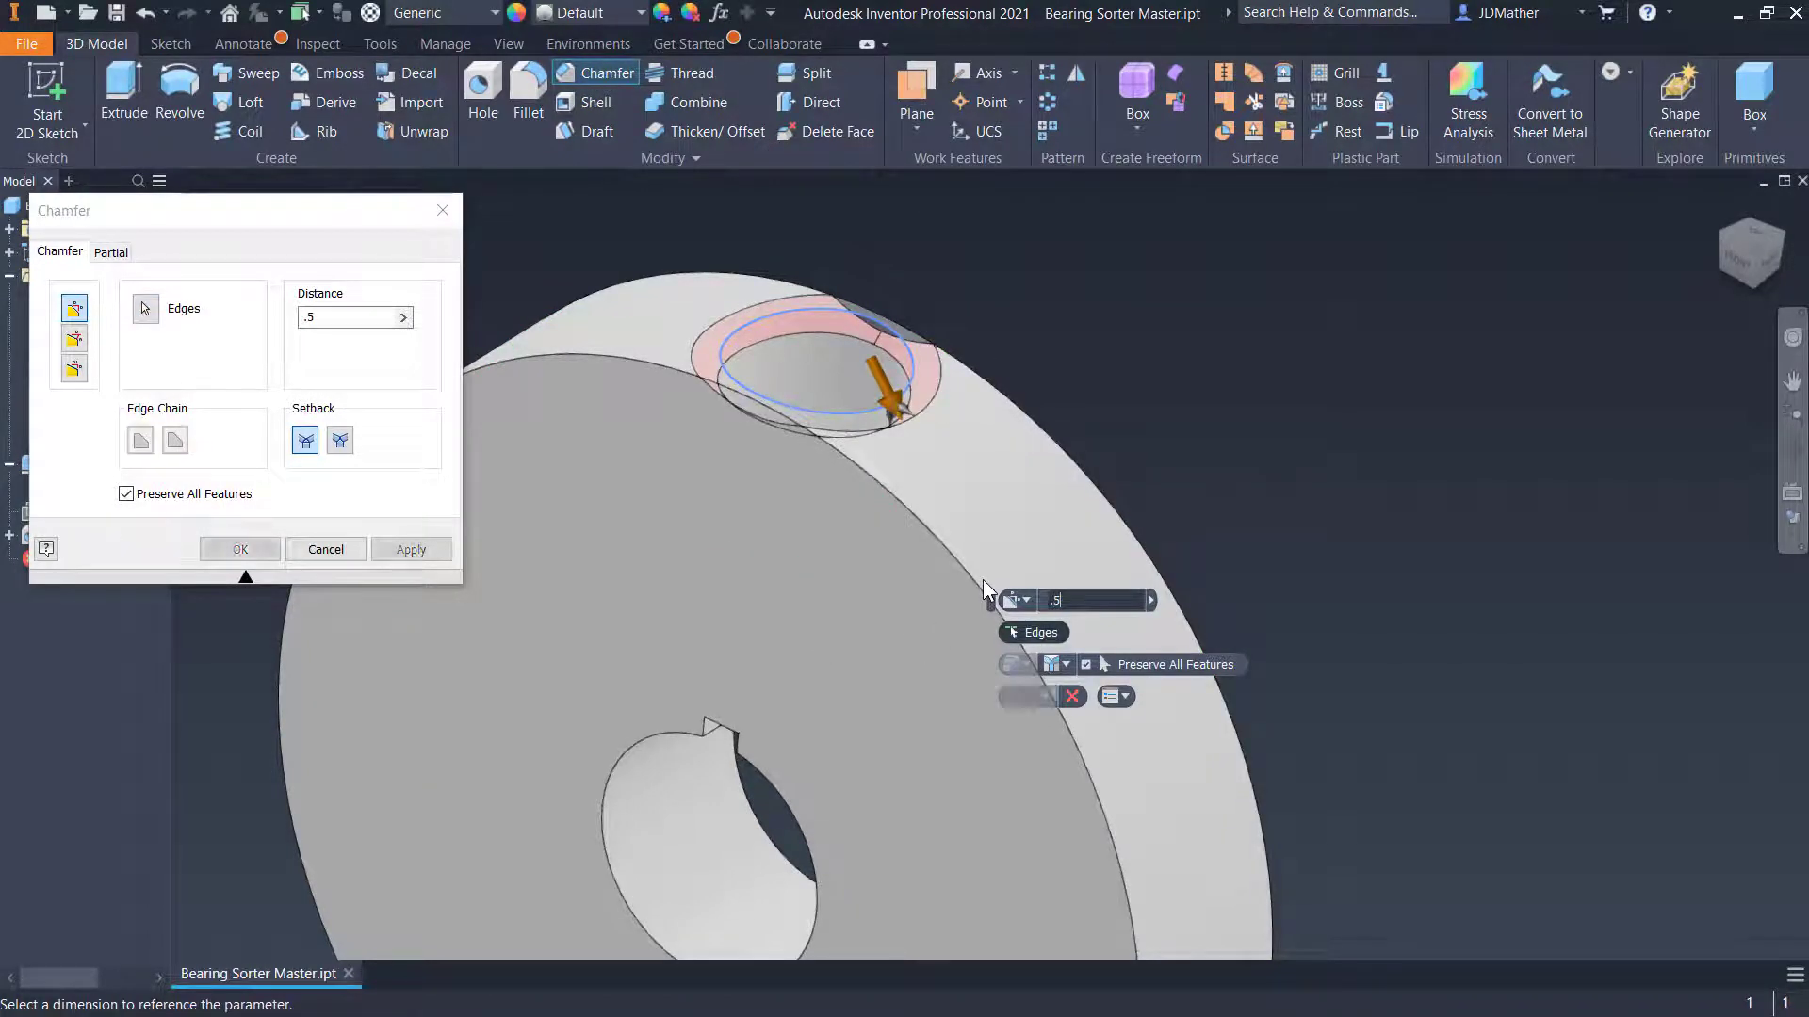
{"action": "scroll", "coordinate": [842, 294], "scroll_direction": "down", "scroll_amount": 5}
{"action": "scroll", "coordinate": [839, 294], "scroll_direction": "up", "scroll_amount": 2}
{"action": "middle_click_drag", "start_coordinate": [839, 295], "coordinate": [894, 350]}
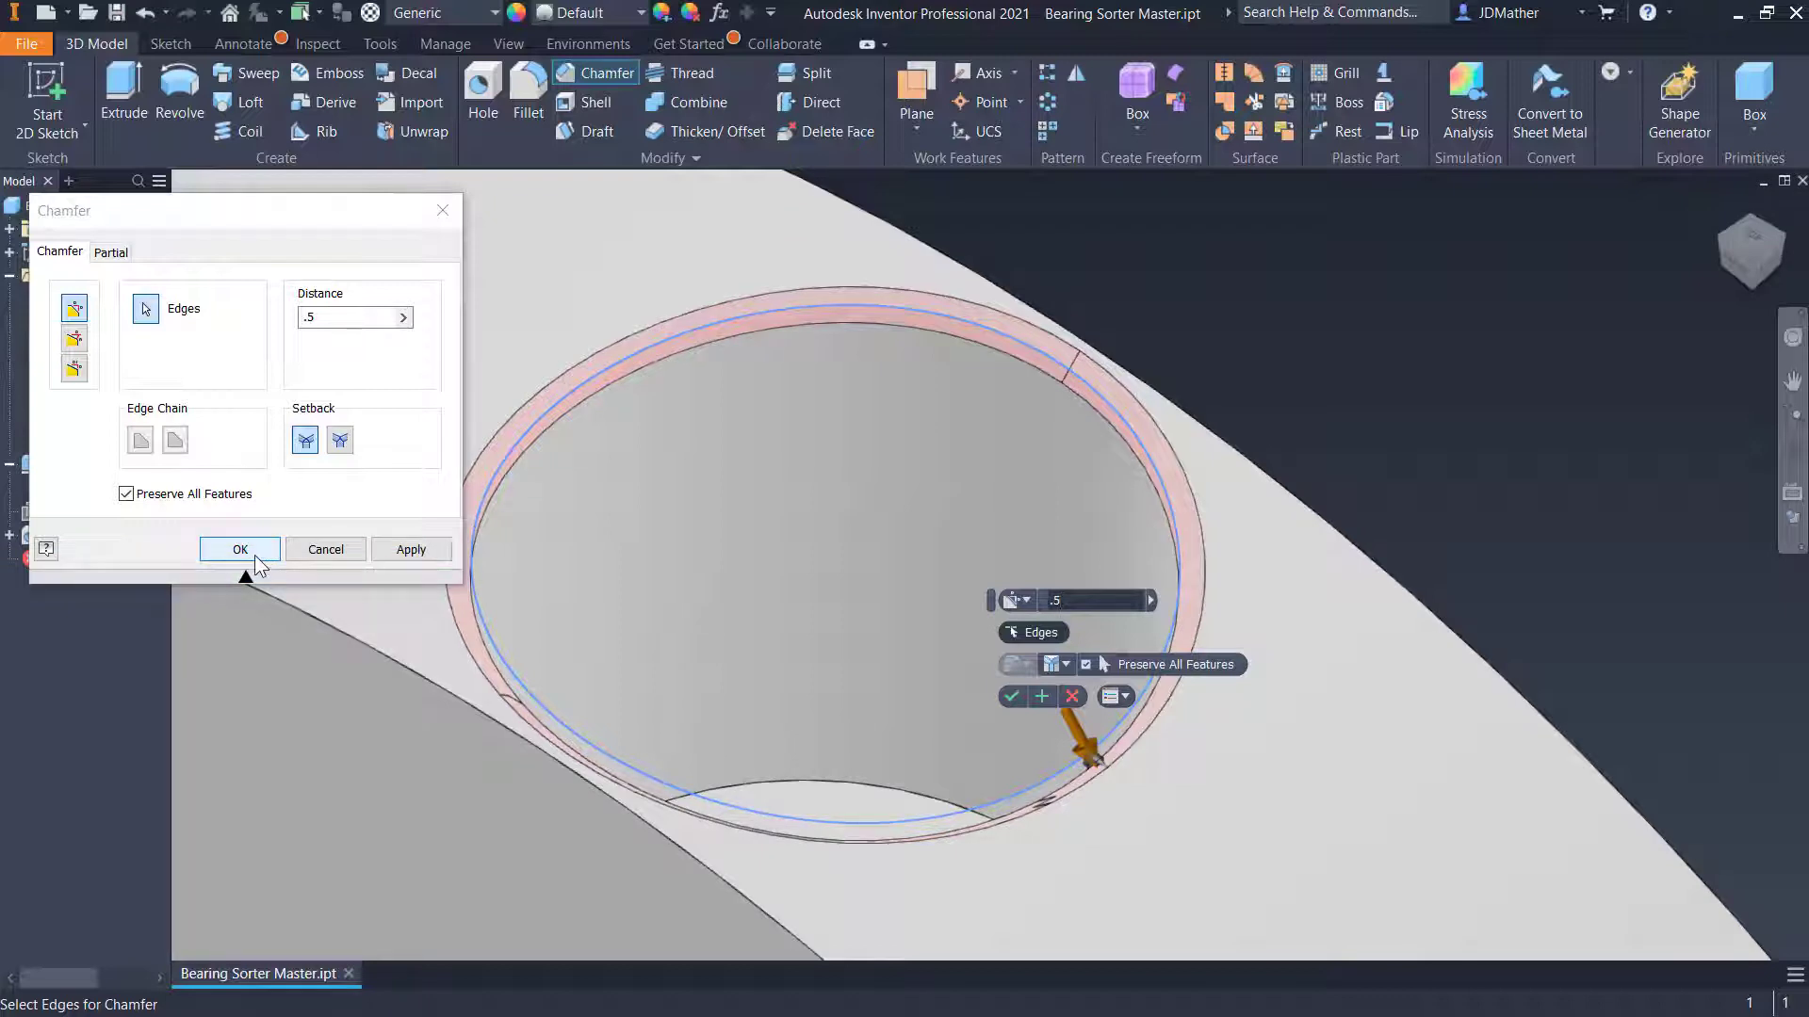
{"action": "left_click", "coordinate": [323, 552]}
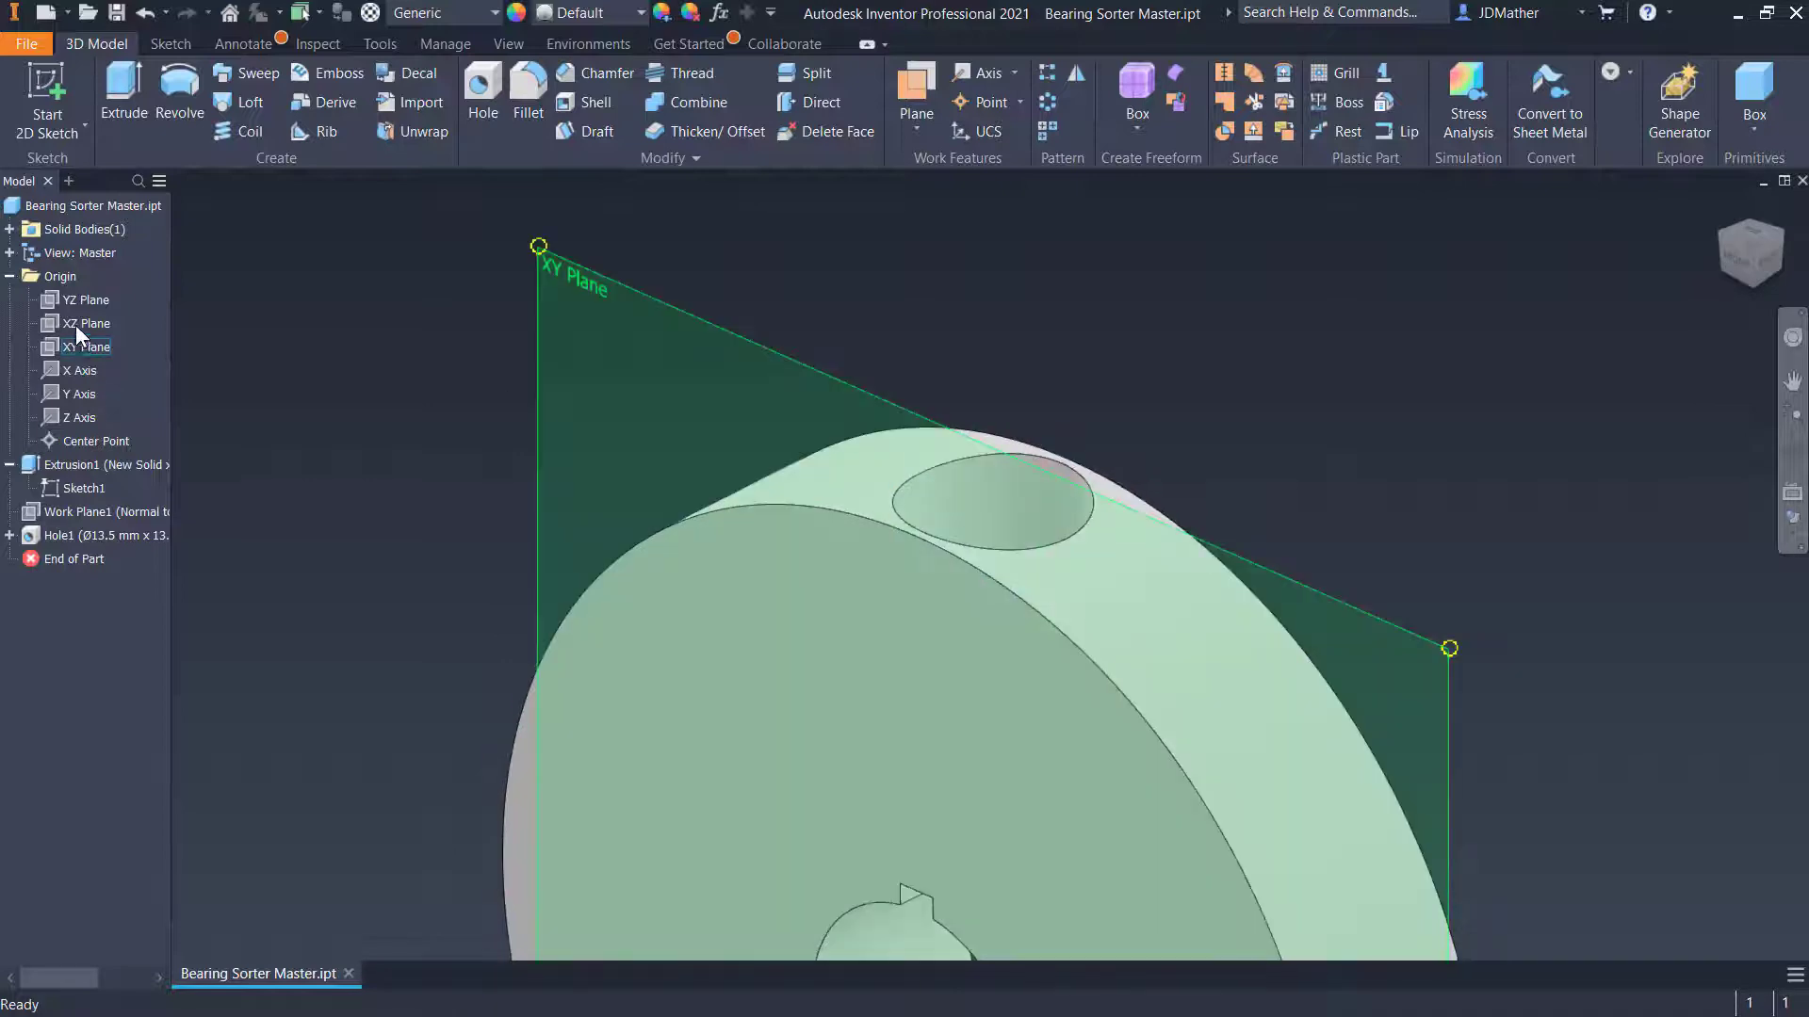
Create a sketch on the origin YZ plane and project the rim hole's edge into it
{"action": "left_click", "coordinate": [79, 302]}
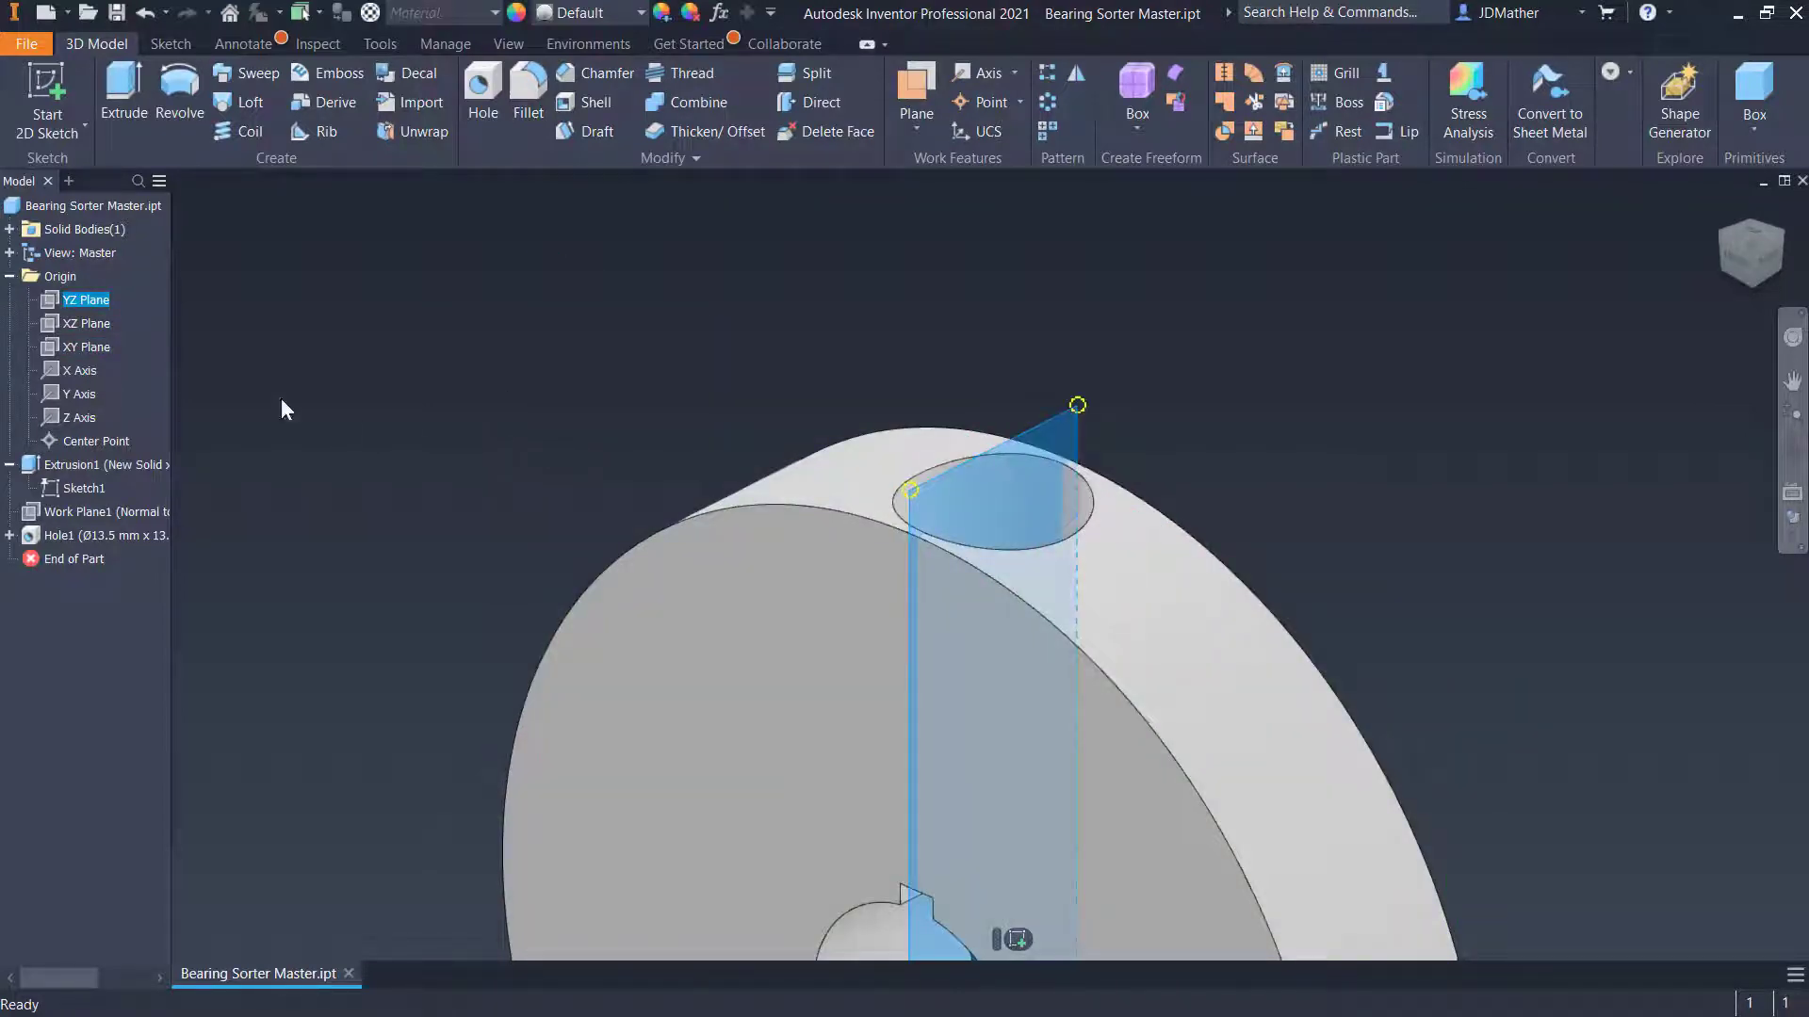
{"action": "right_click", "coordinate": [88, 303]}
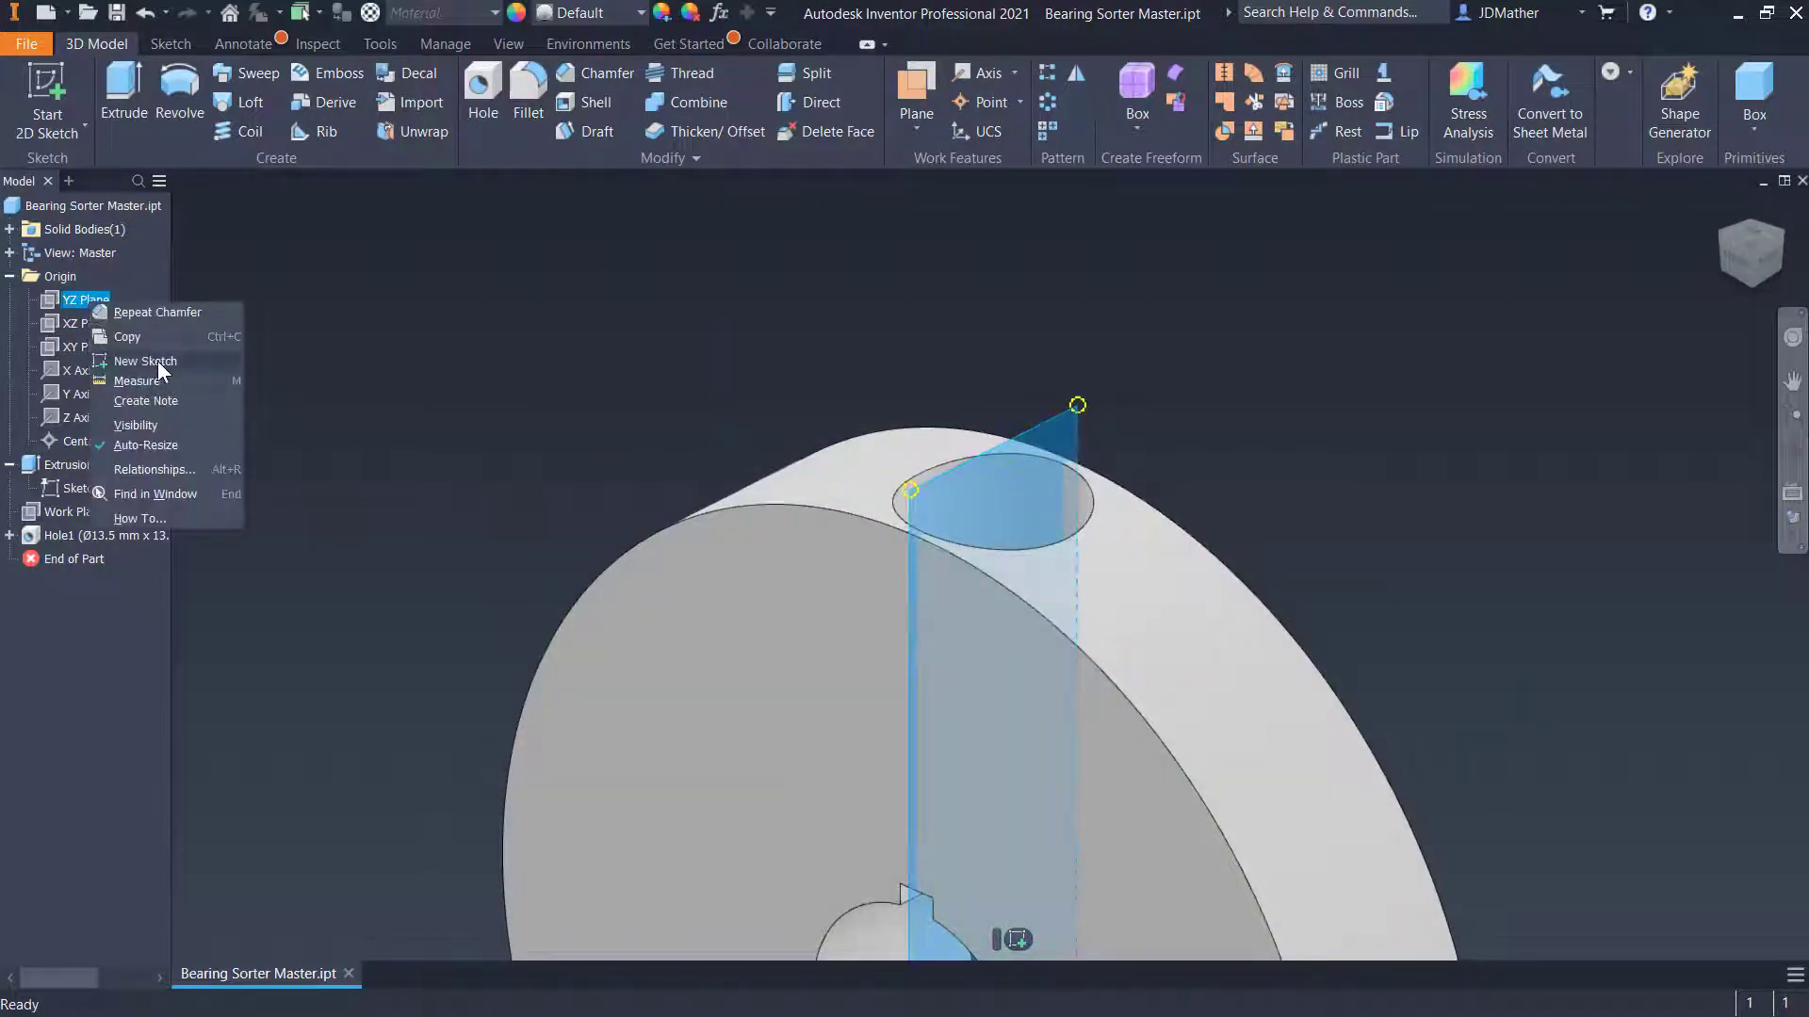
{"action": "left_click", "coordinate": [156, 361]}
{"action": "key", "text": "p"}
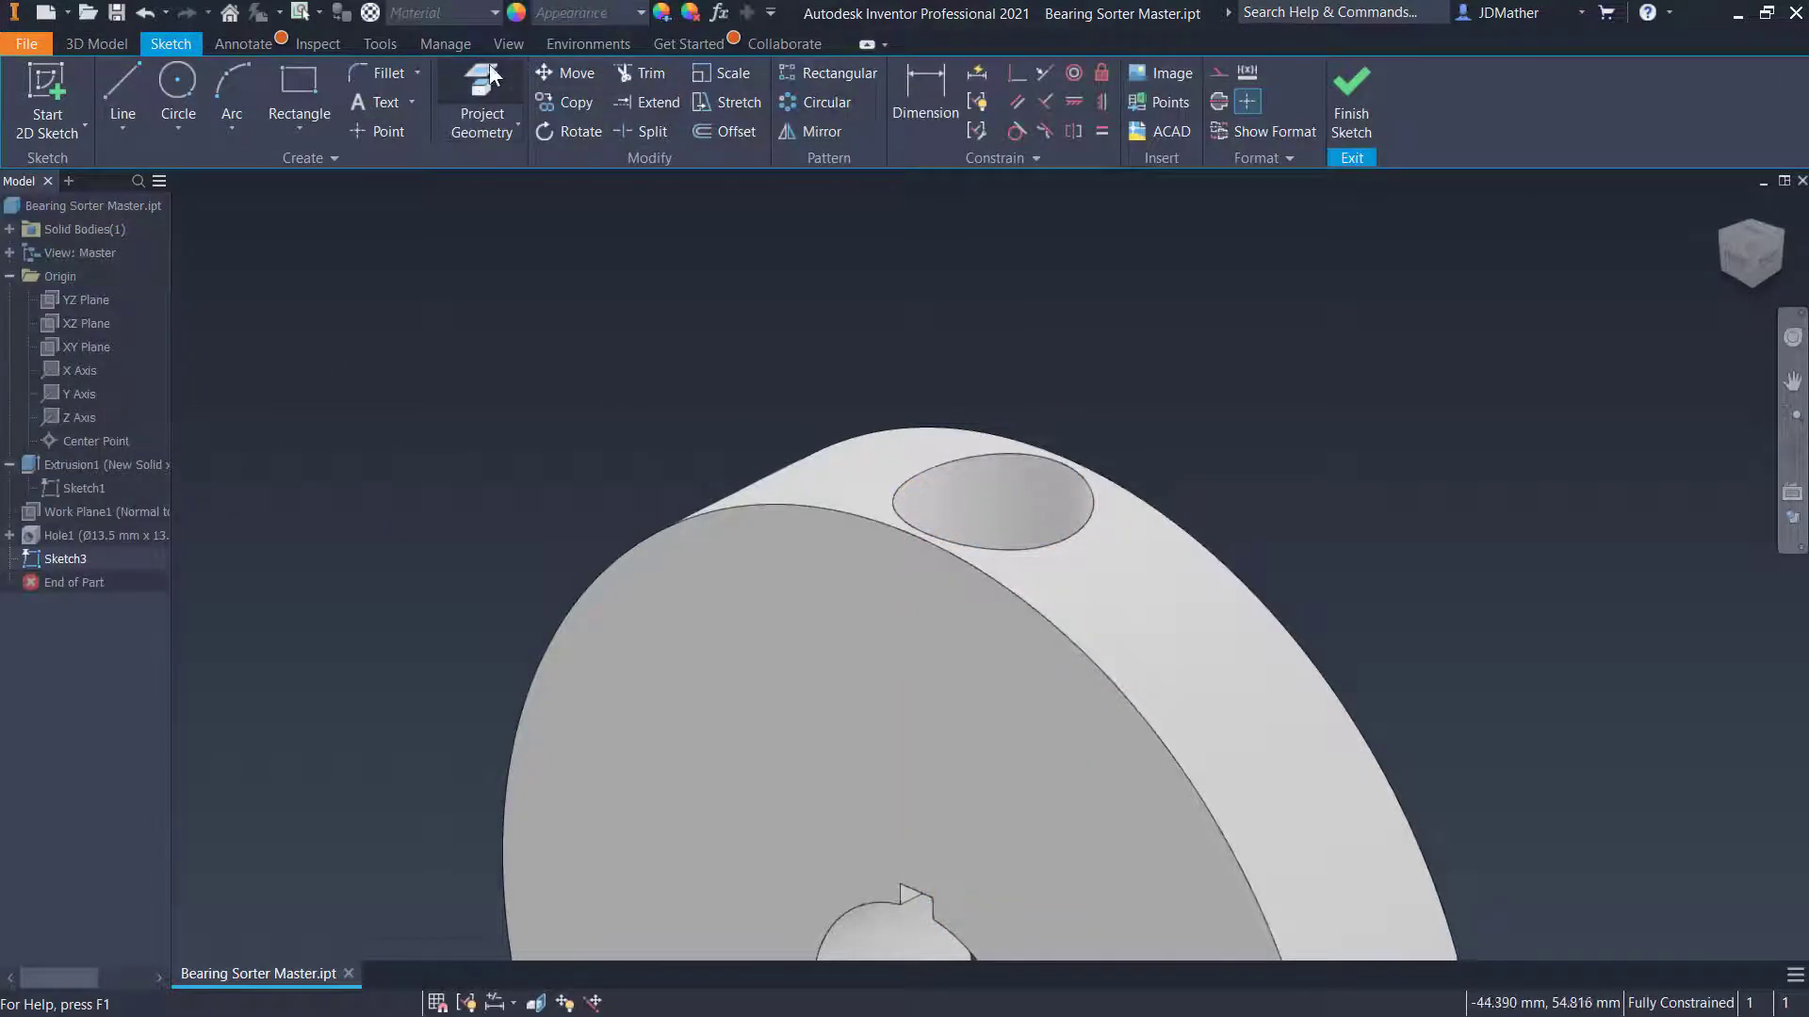
{"action": "left_click", "coordinate": [1074, 536]}
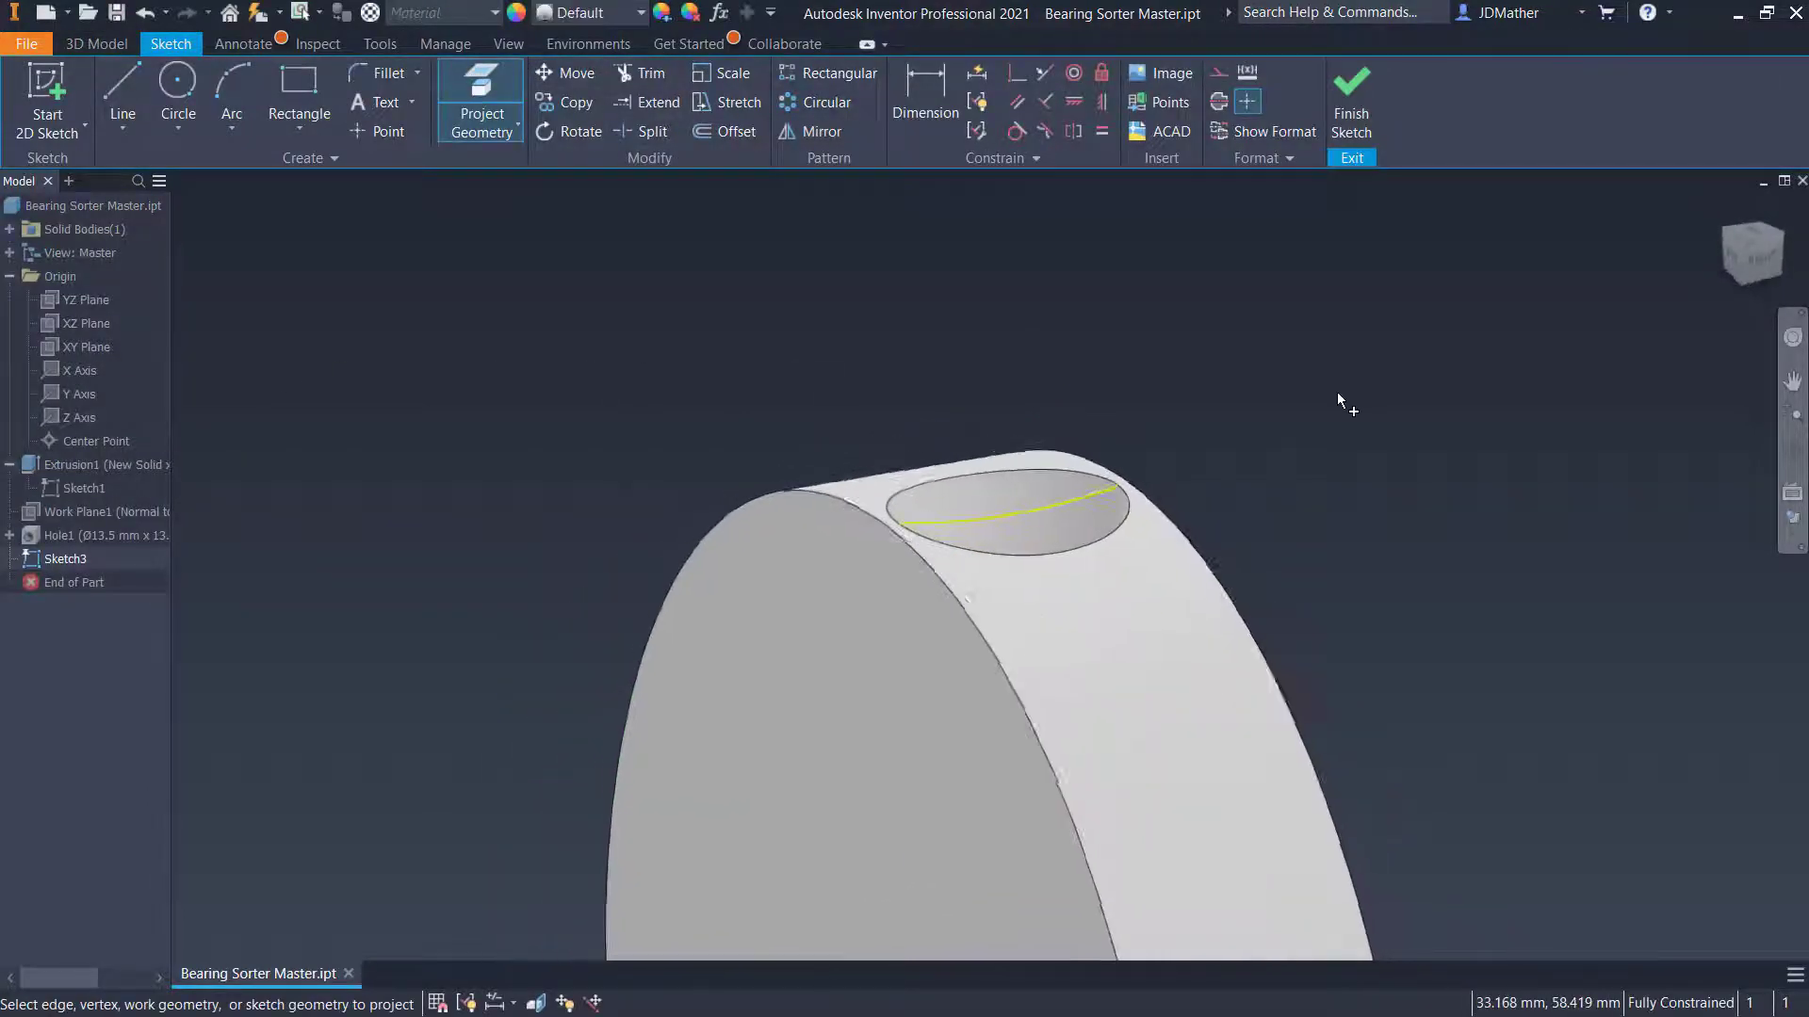
Sketch a closed right triangle with its square corner on the end of the projected hole edge
{"action": "left_click", "coordinate": [121, 87]}
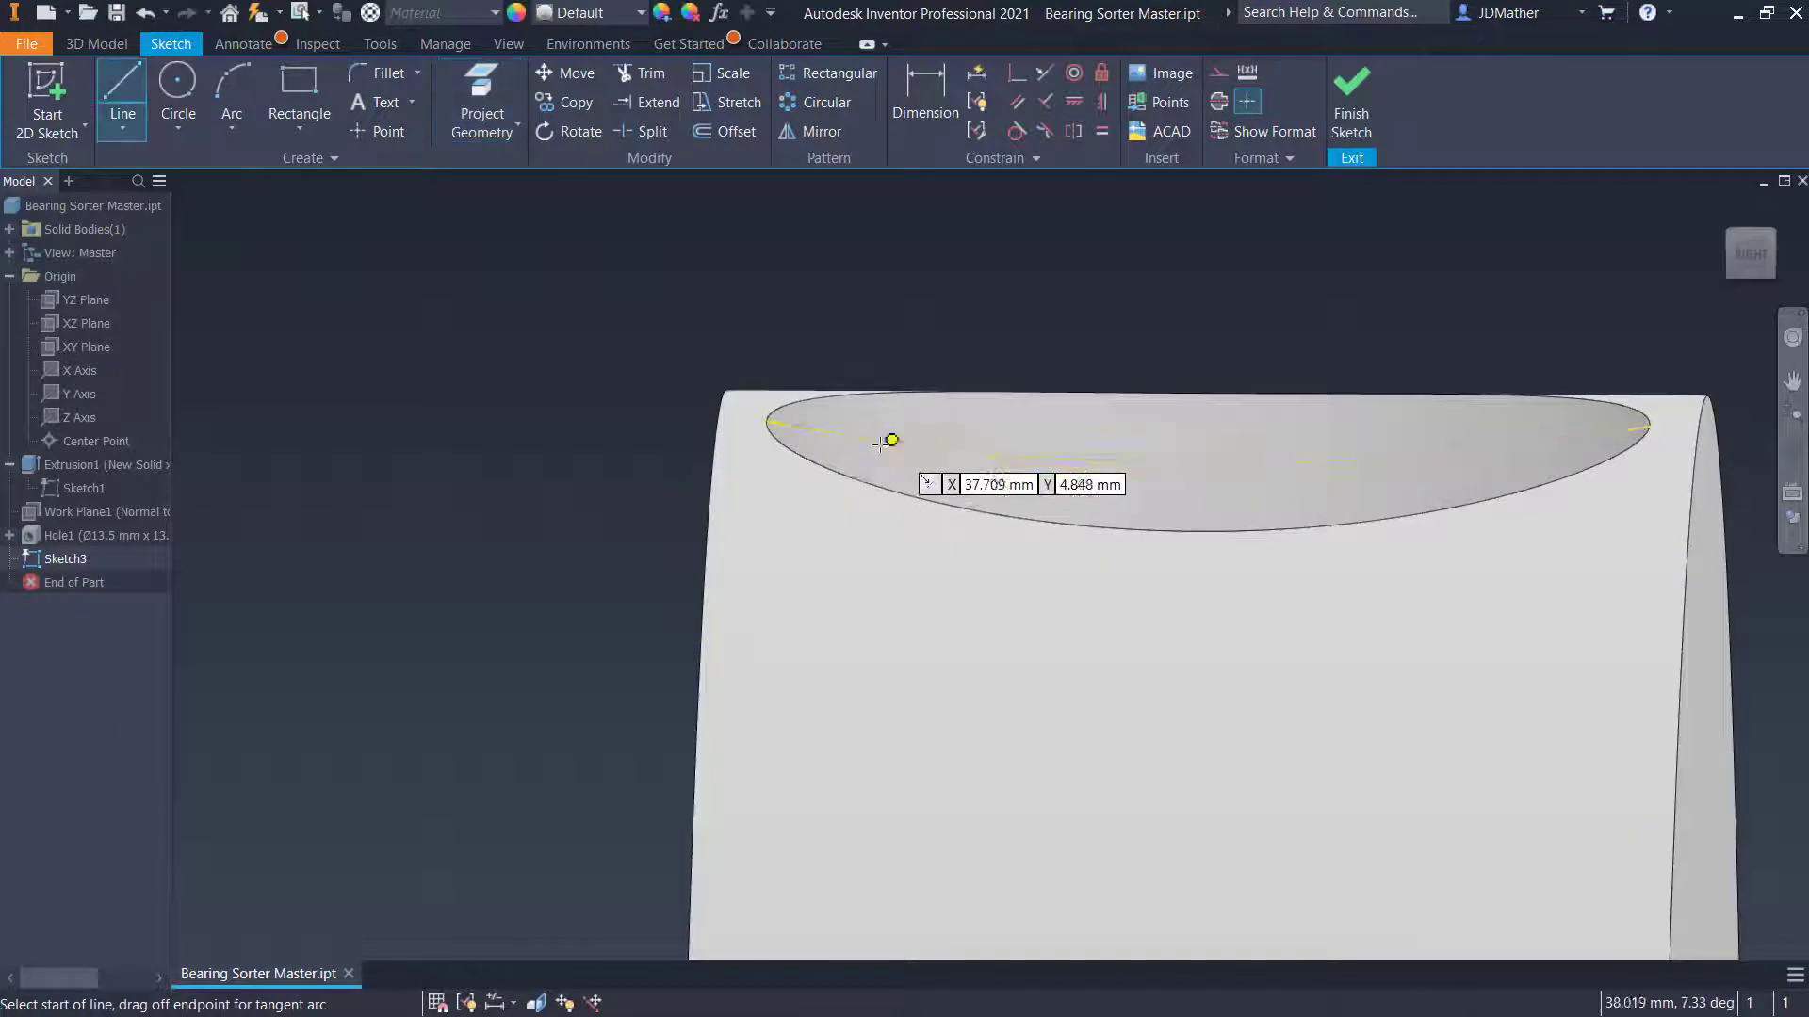
{"action": "left_click", "coordinate": [756, 420]}
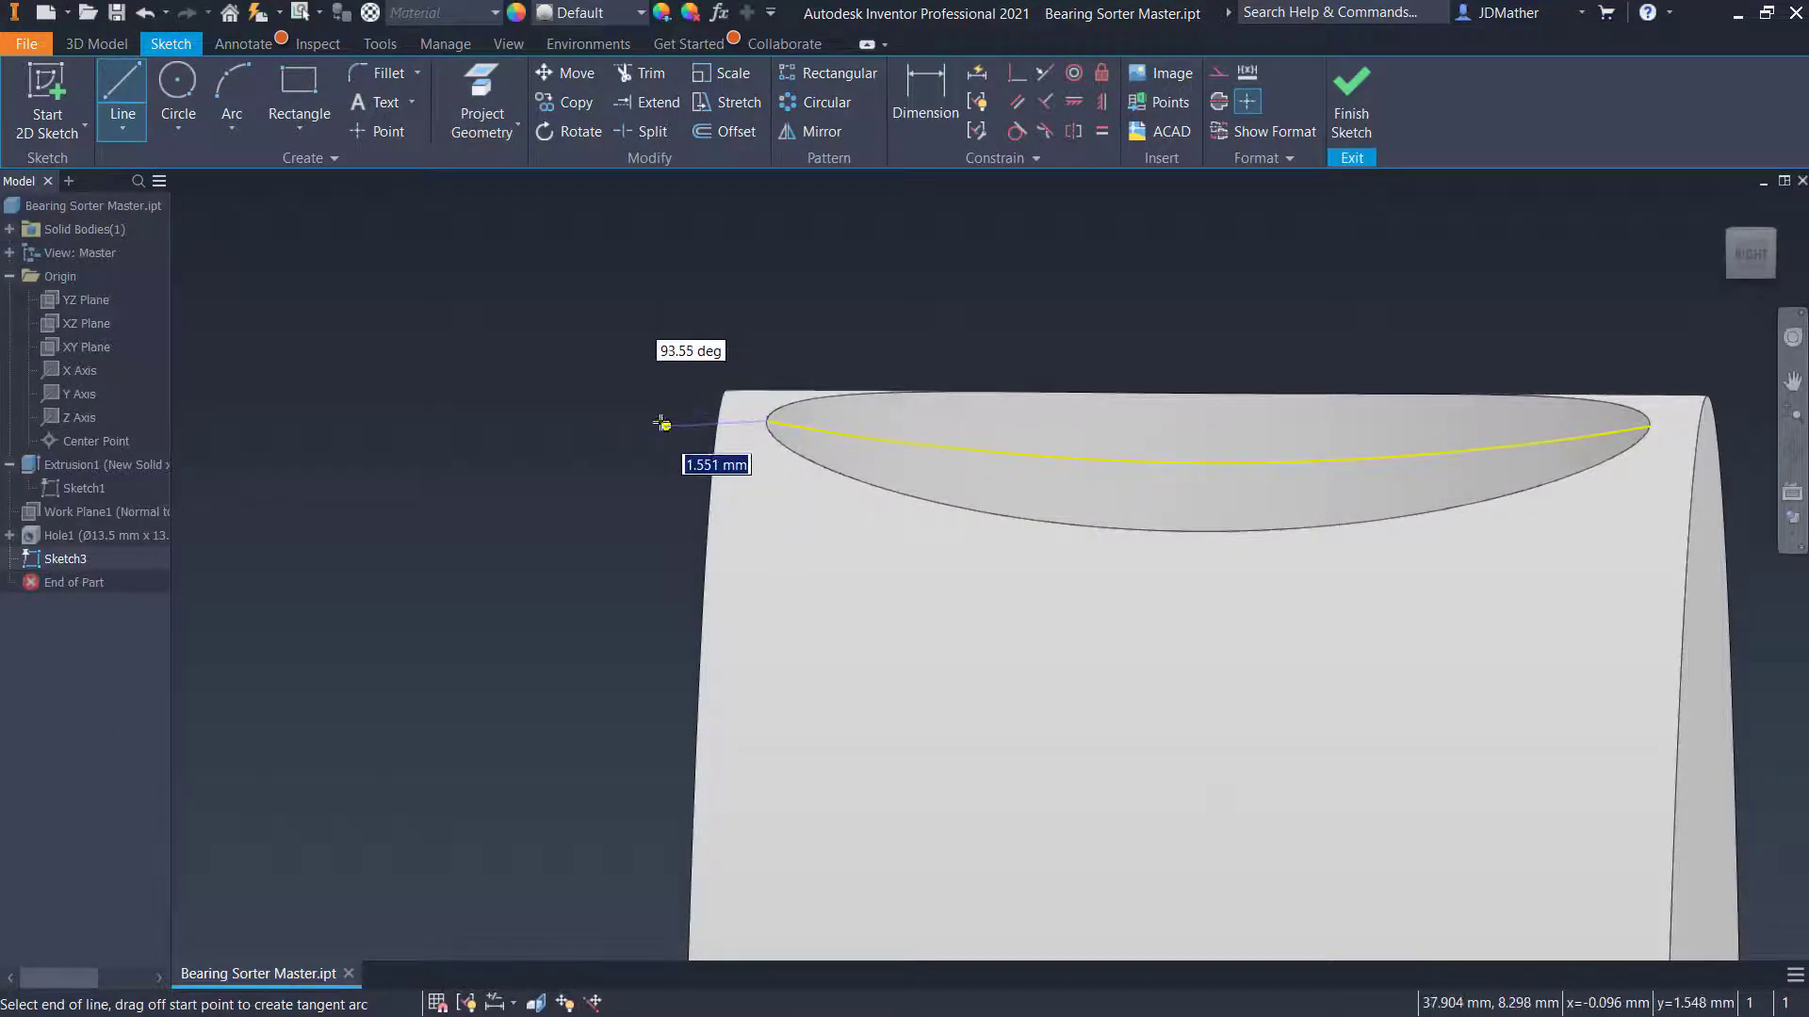
{"action": "left_click", "coordinate": [659, 419]}
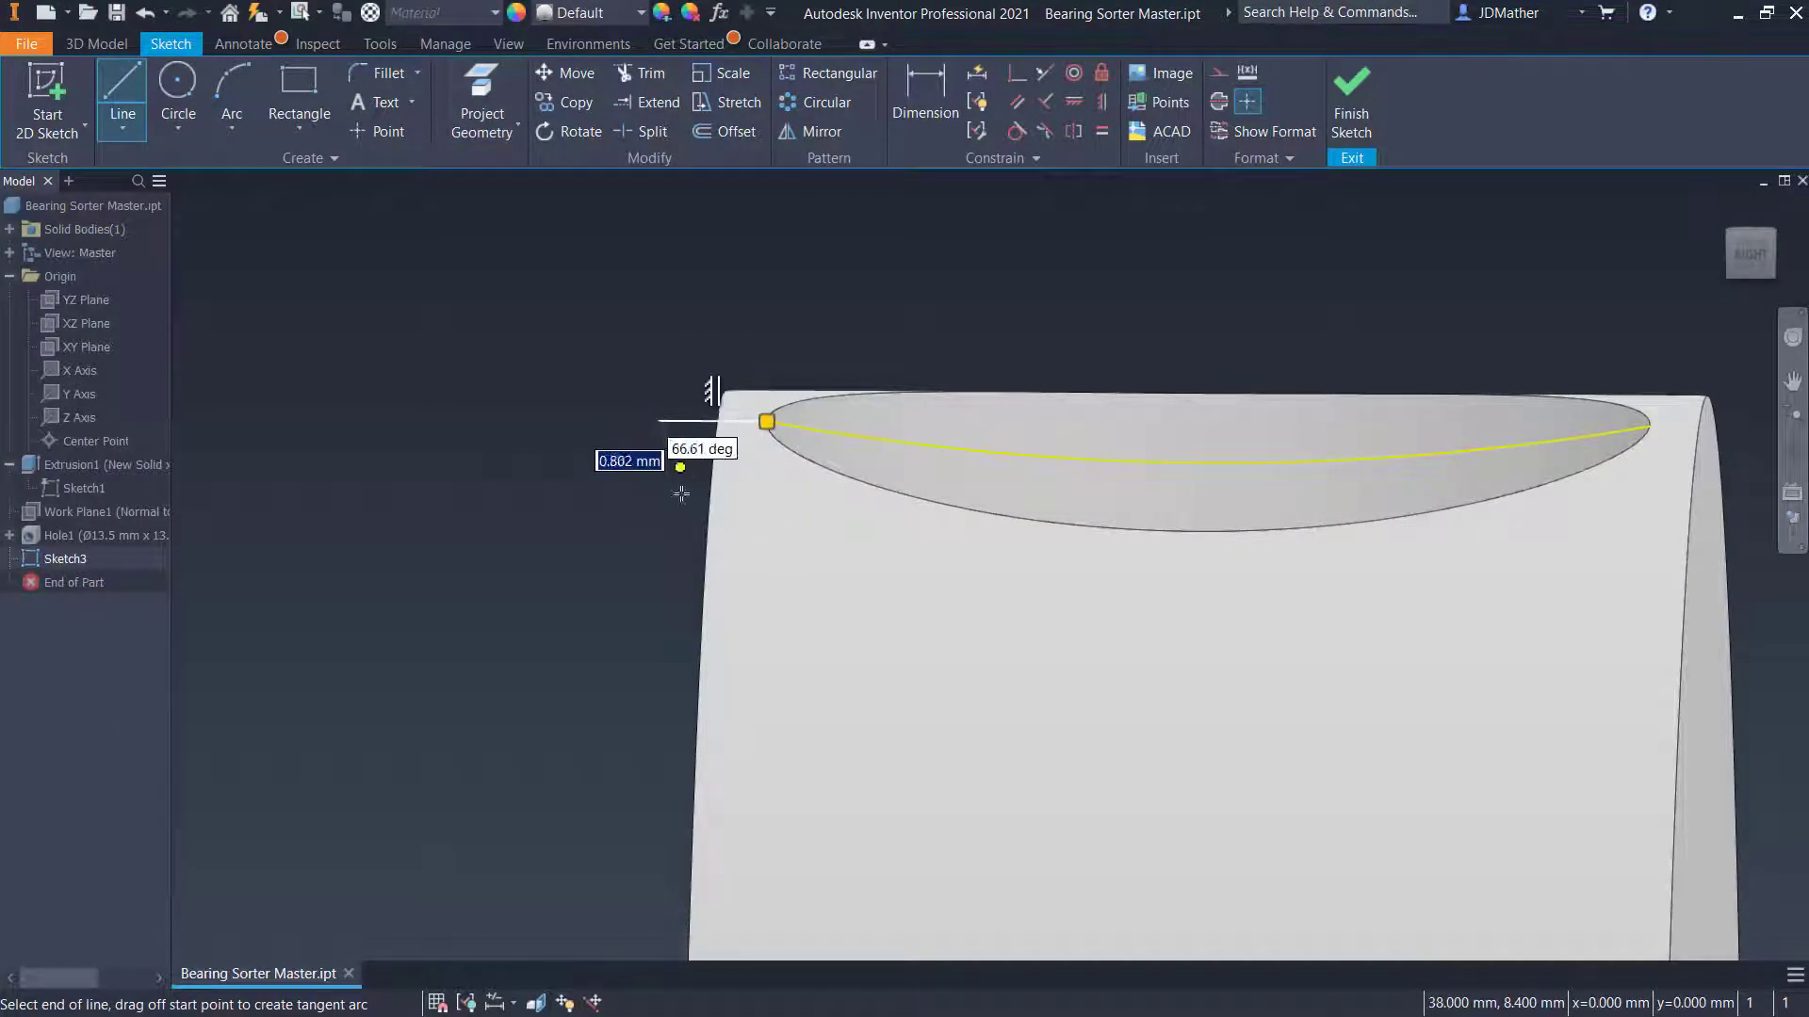
{"action": "left_click", "coordinate": [766, 531]}
{"action": "left_click", "coordinate": [767, 422]}
{"action": "right_click", "coordinate": [625, 319]}
{"action": "left_click", "coordinate": [671, 321]}
Dimension the triangle's horizontal leg to 0.5 mm, apply an equal constraint to both legs, and finish the sketch
{"action": "key", "text": "d"}
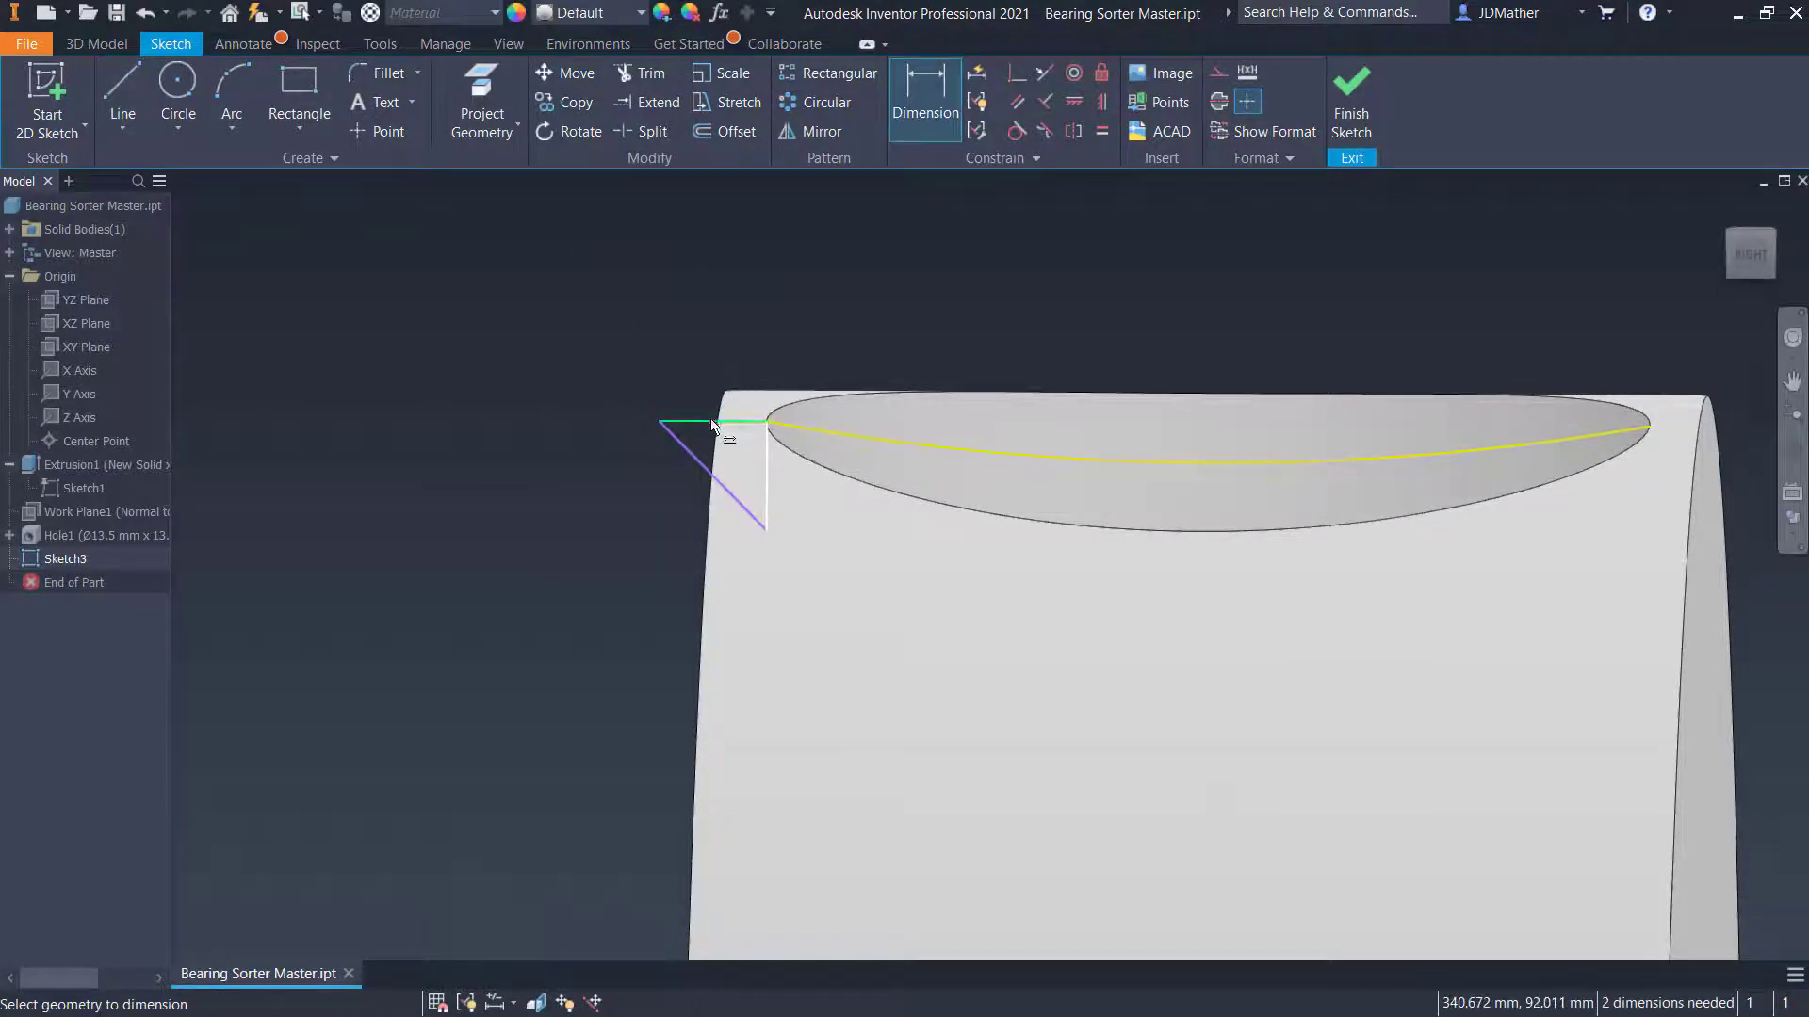
{"action": "left_click", "coordinate": [723, 421]}
{"action": "left_click", "coordinate": [738, 348]}
{"action": "type", "text": "0.5"}
{"action": "key", "text": "Return"}
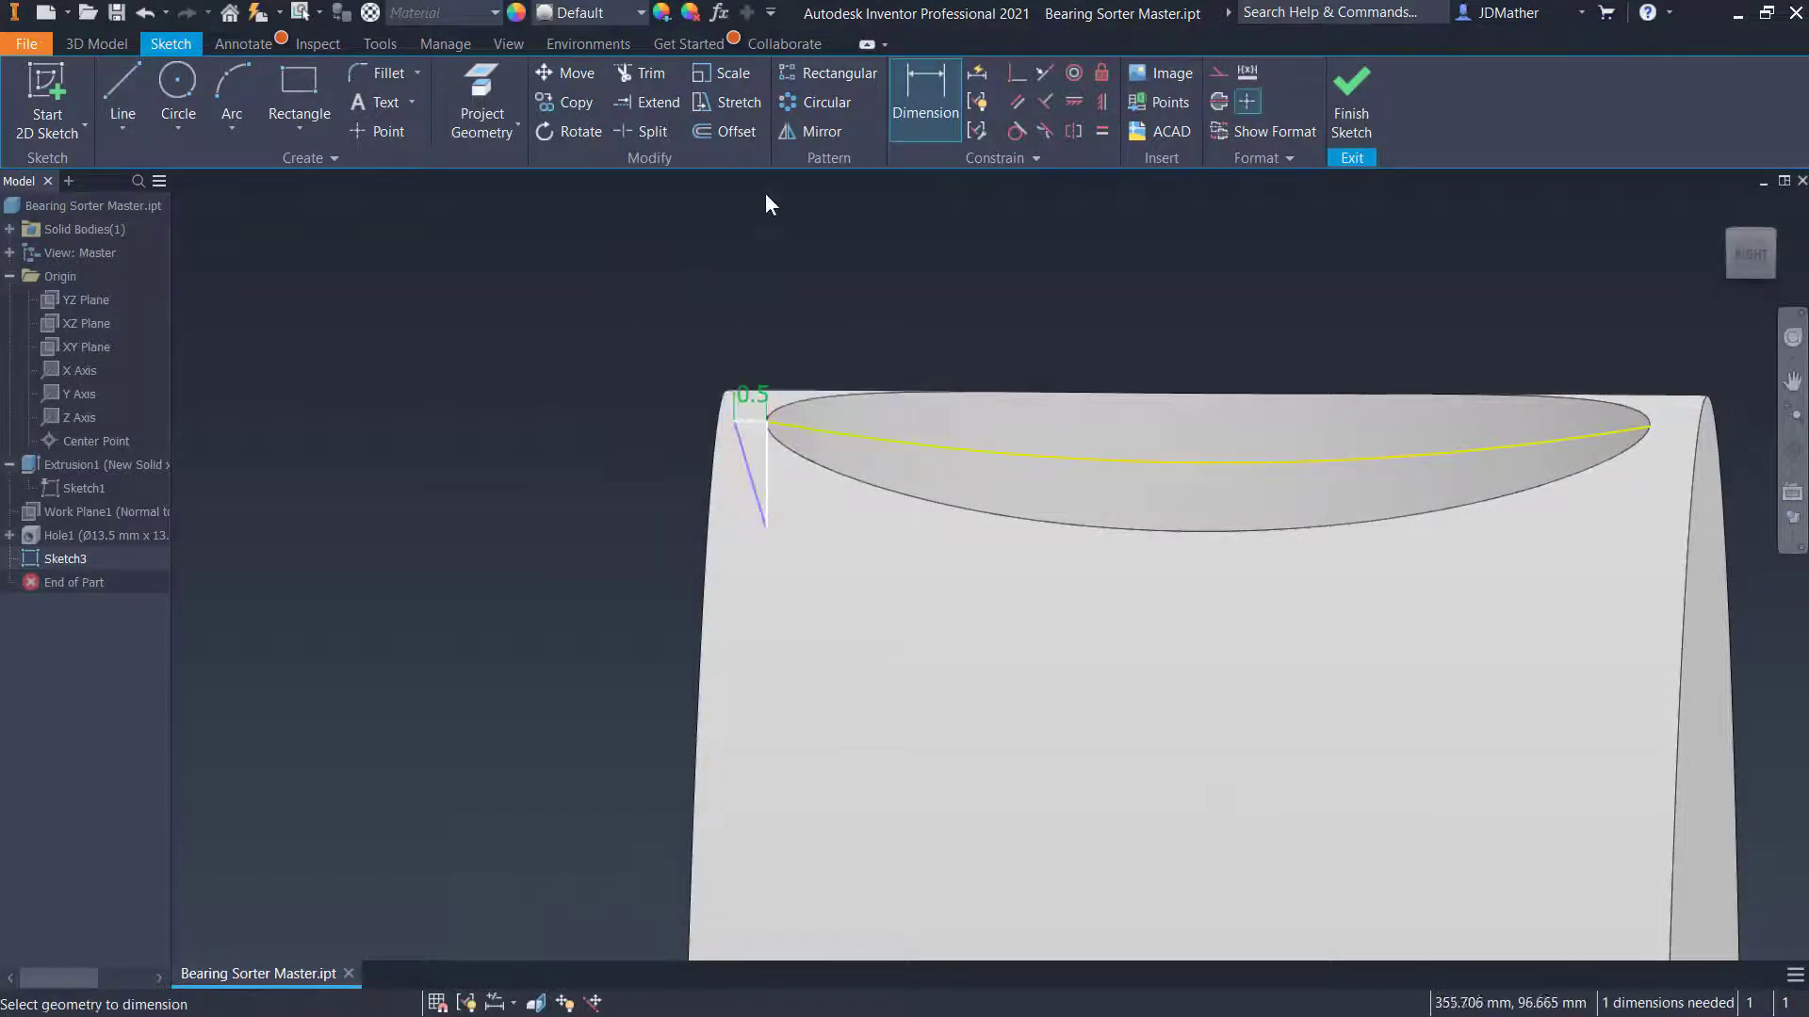
{"action": "left_click", "coordinate": [1101, 131]}
{"action": "left_click", "coordinate": [767, 498]}
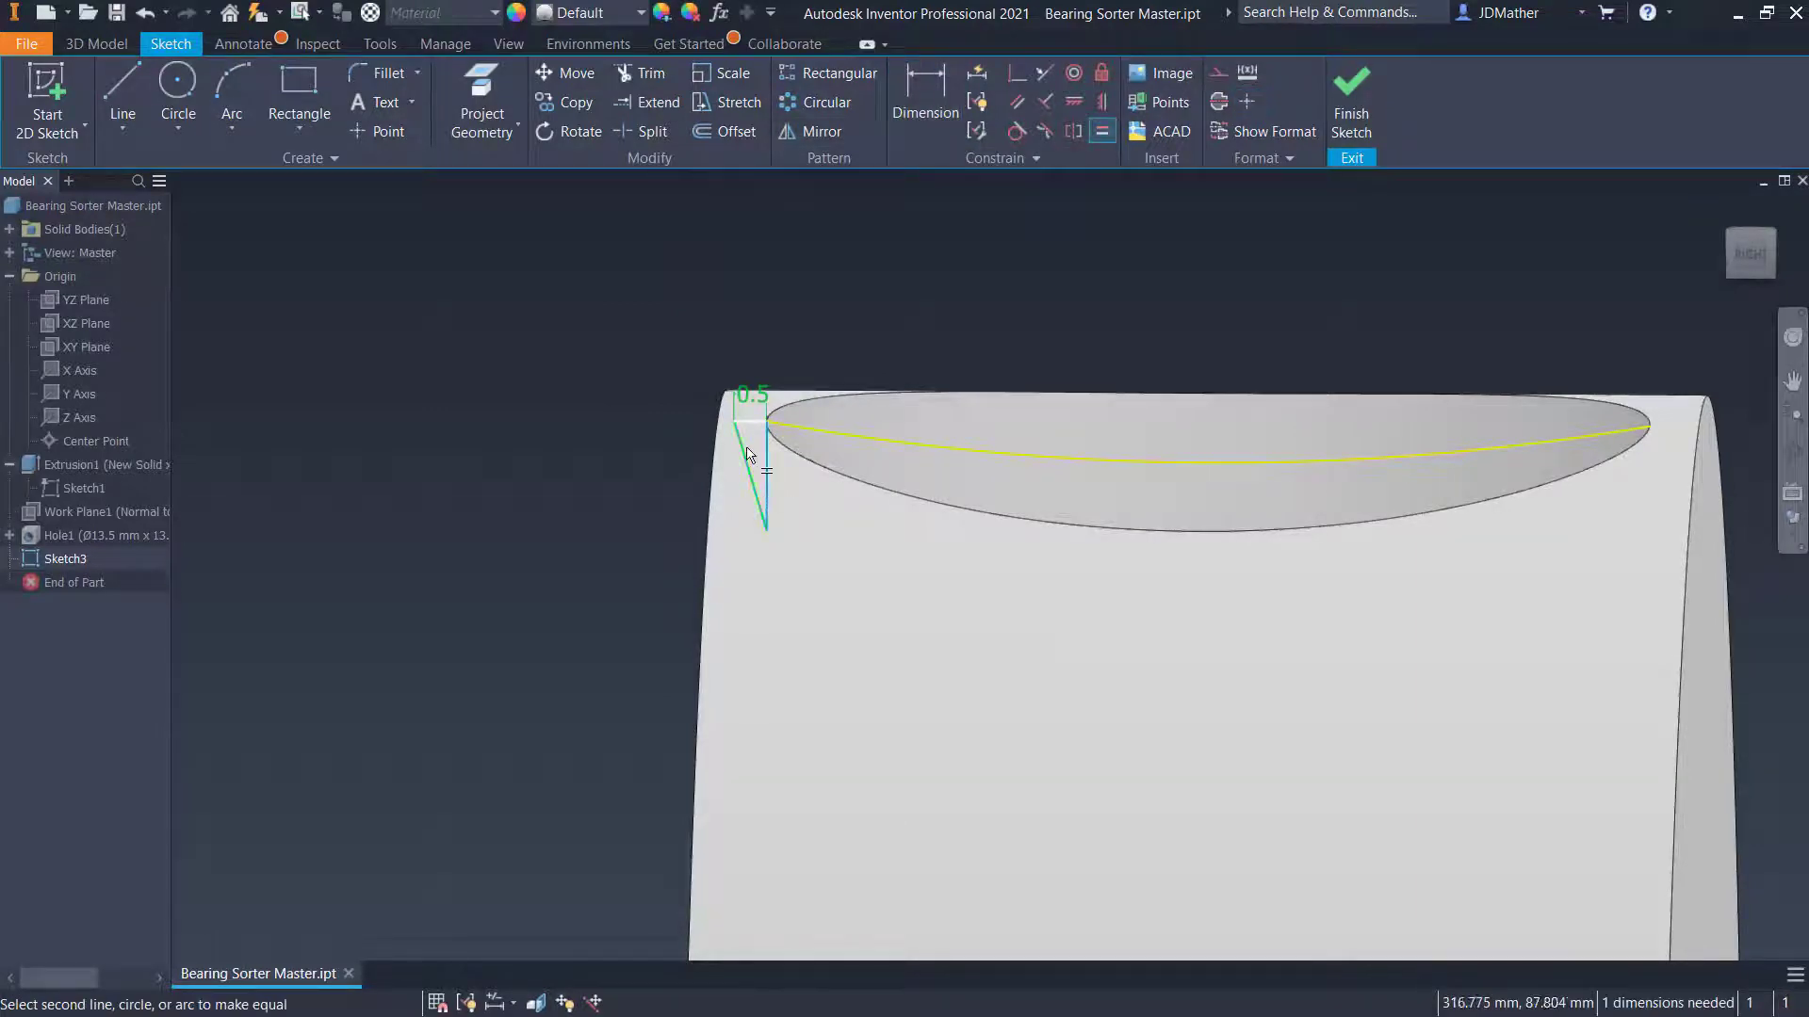
{"action": "left_click", "coordinate": [758, 432]}
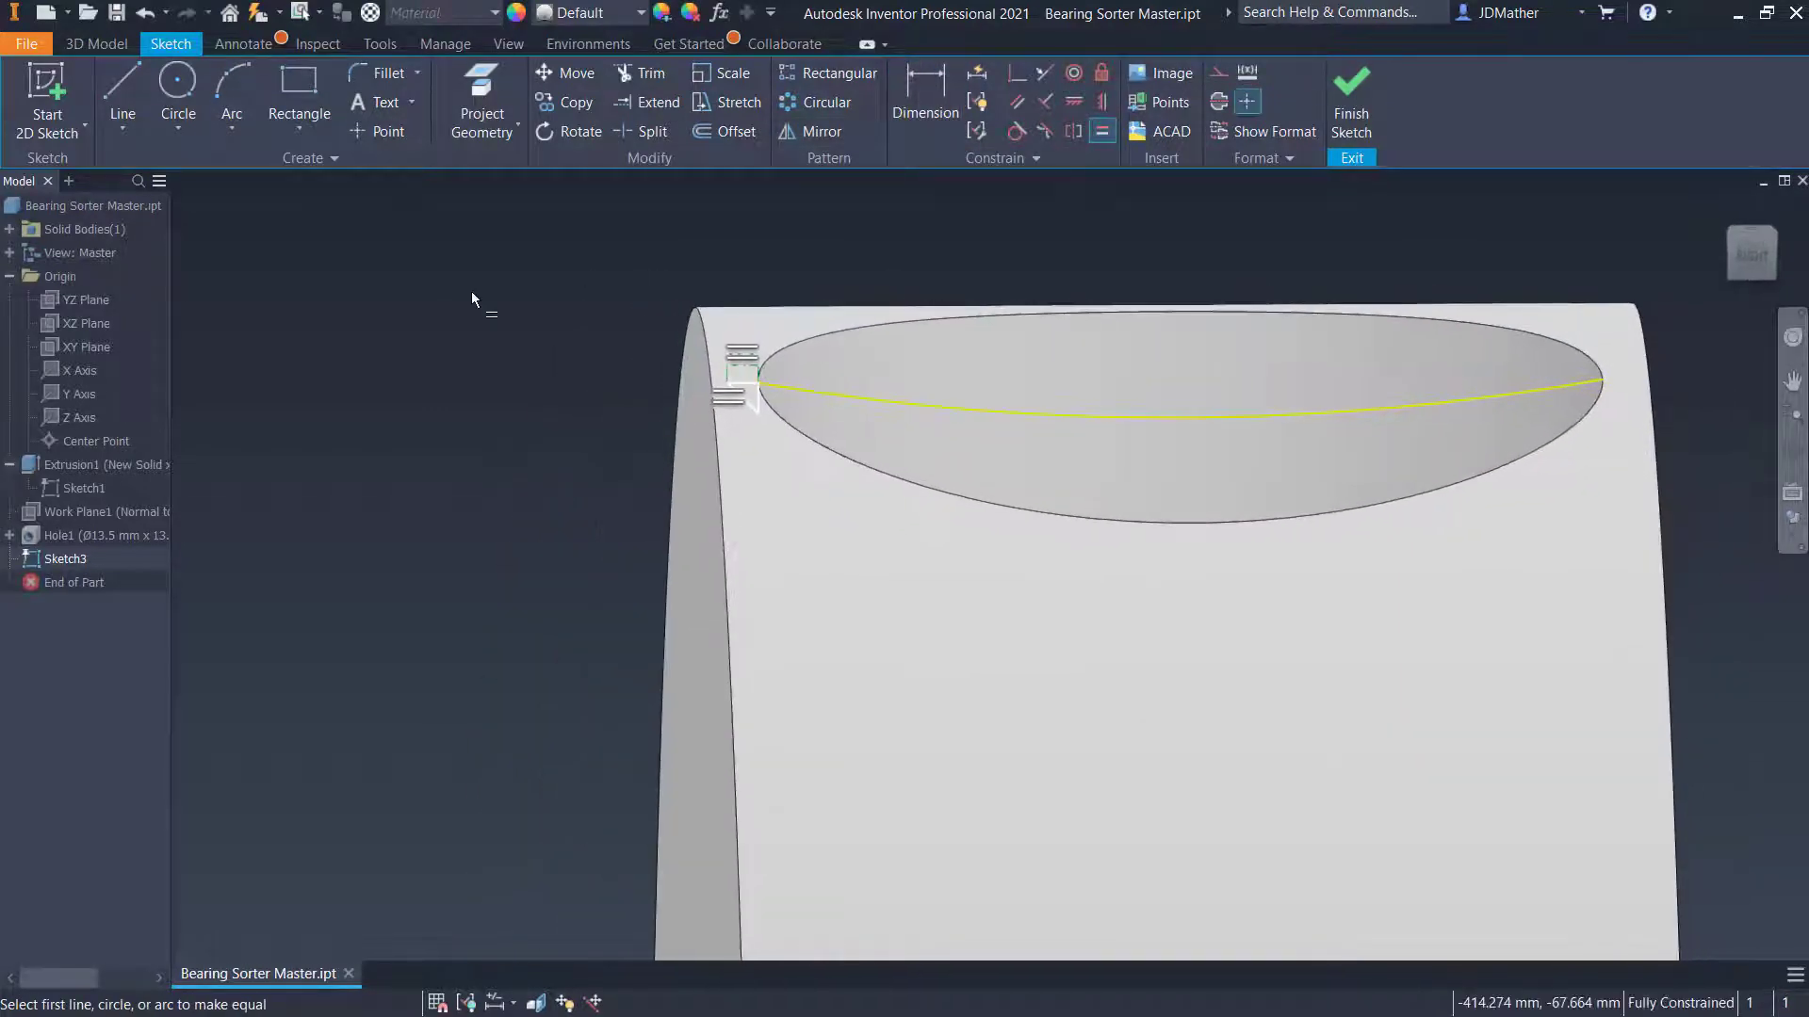
{"action": "left_click", "coordinate": [1351, 104]}
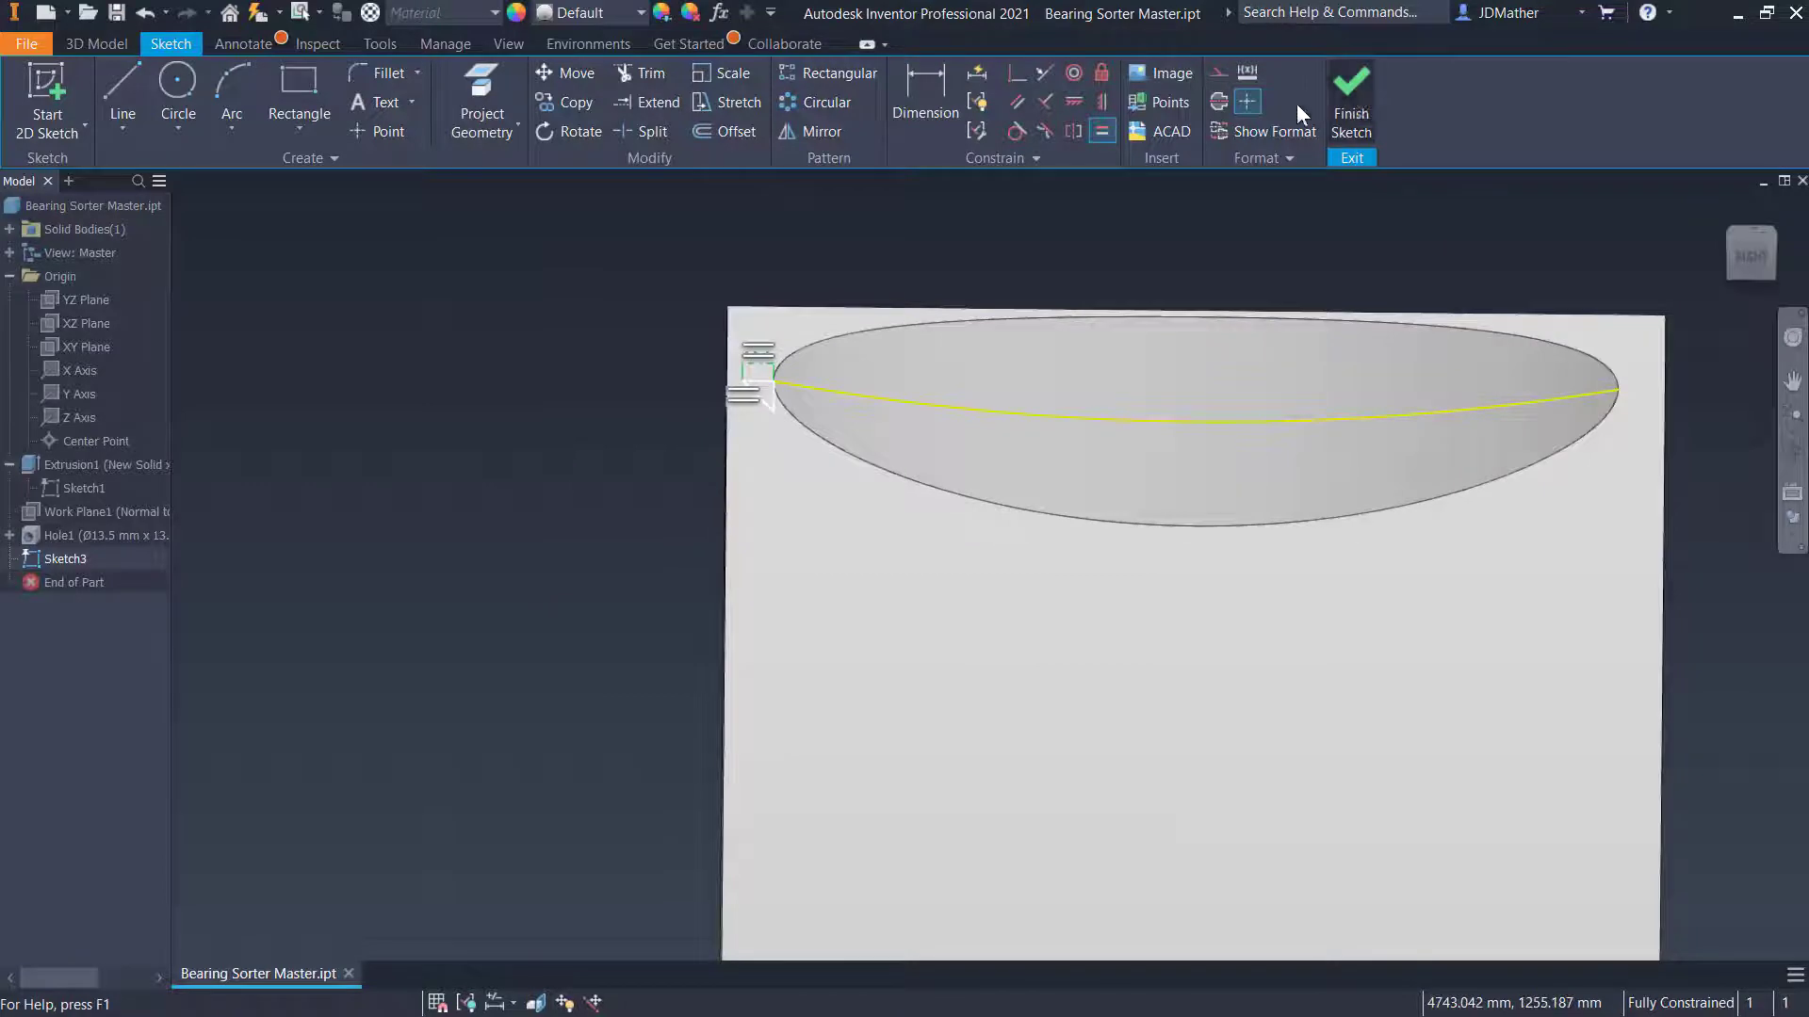
Revolve the triangle a full 360 degrees about the origin Y Axis as a cut and accept the feature
{"action": "left_click", "coordinate": [175, 88]}
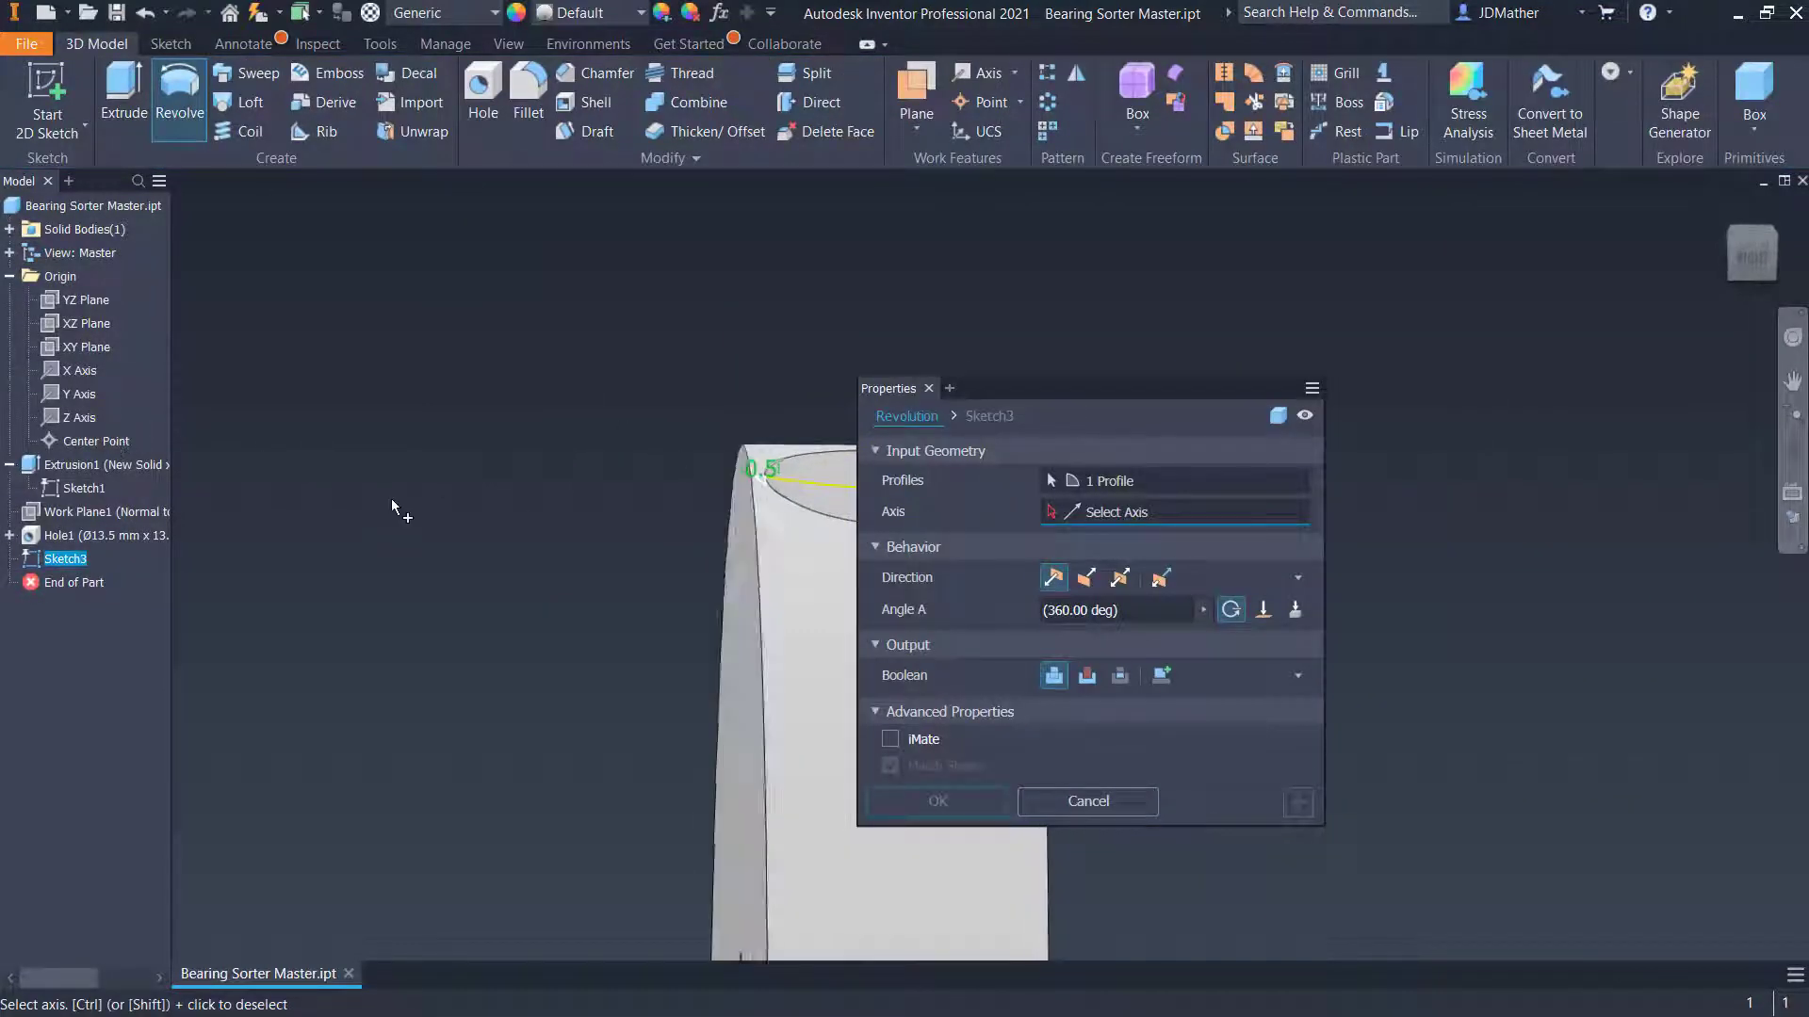
{"action": "left_click", "coordinate": [79, 395]}
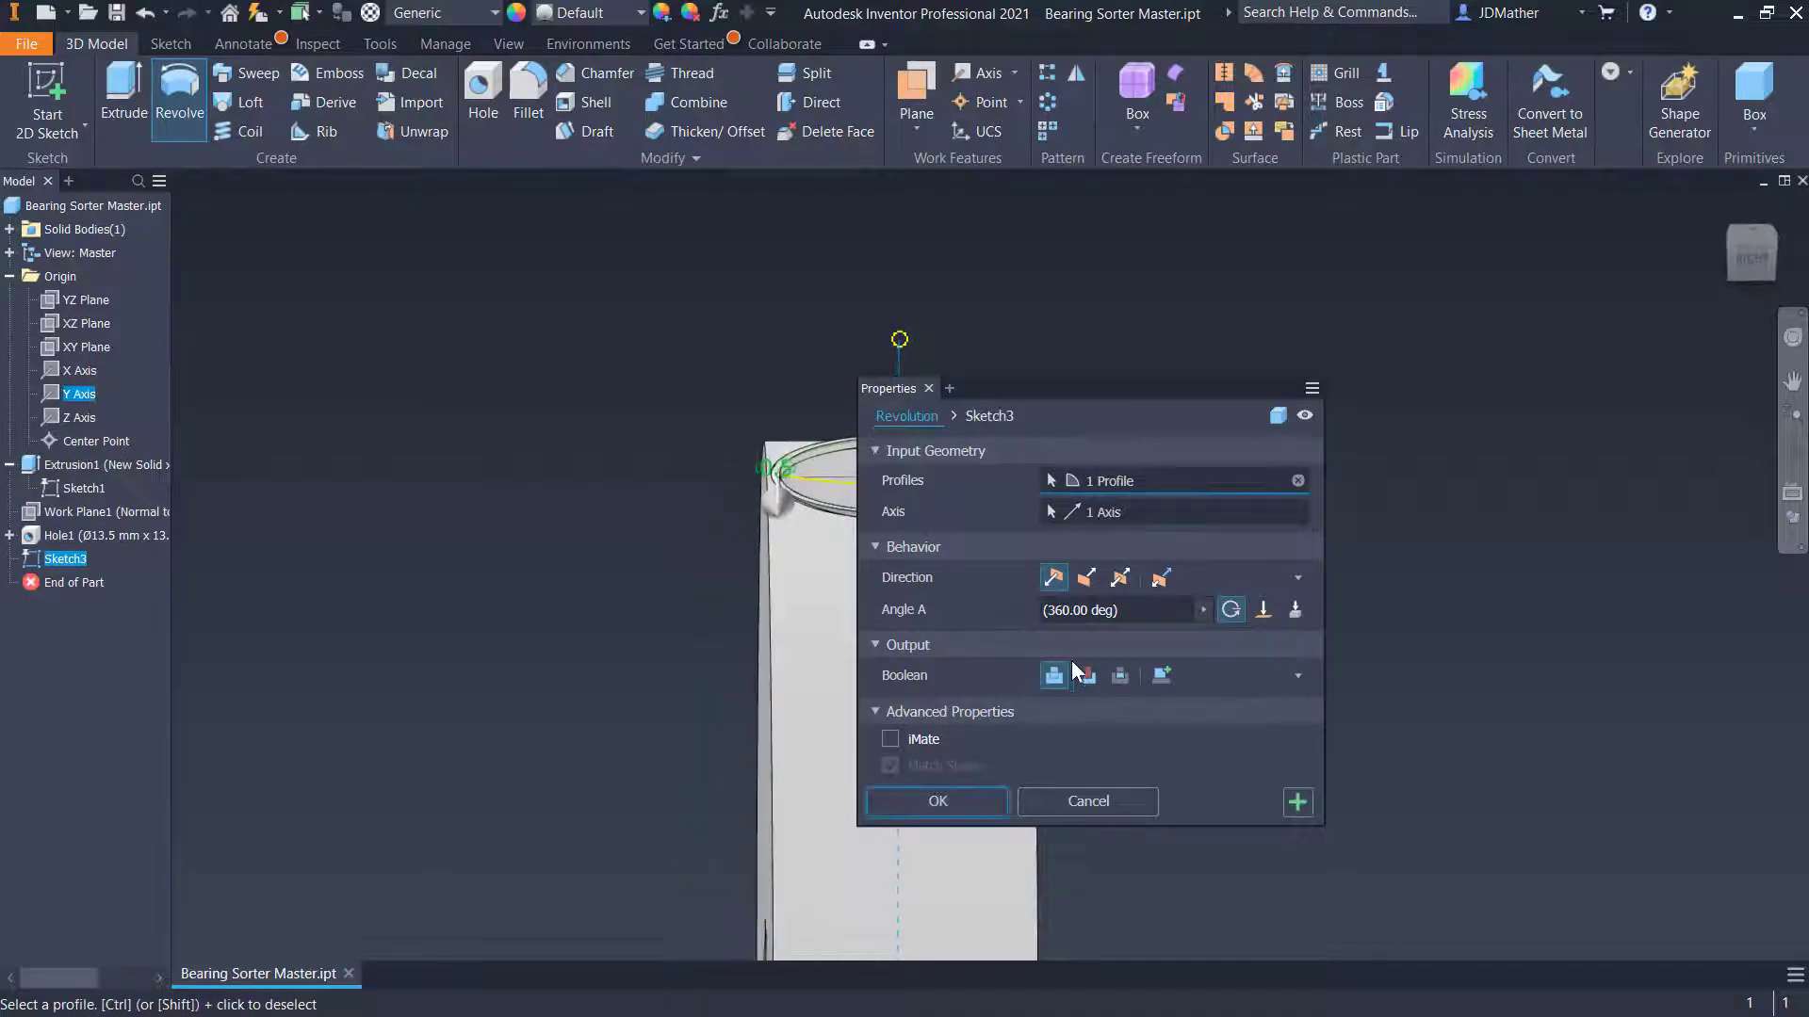
{"action": "left_click", "coordinate": [937, 801]}
{"action": "left_click", "coordinate": [473, 211]}
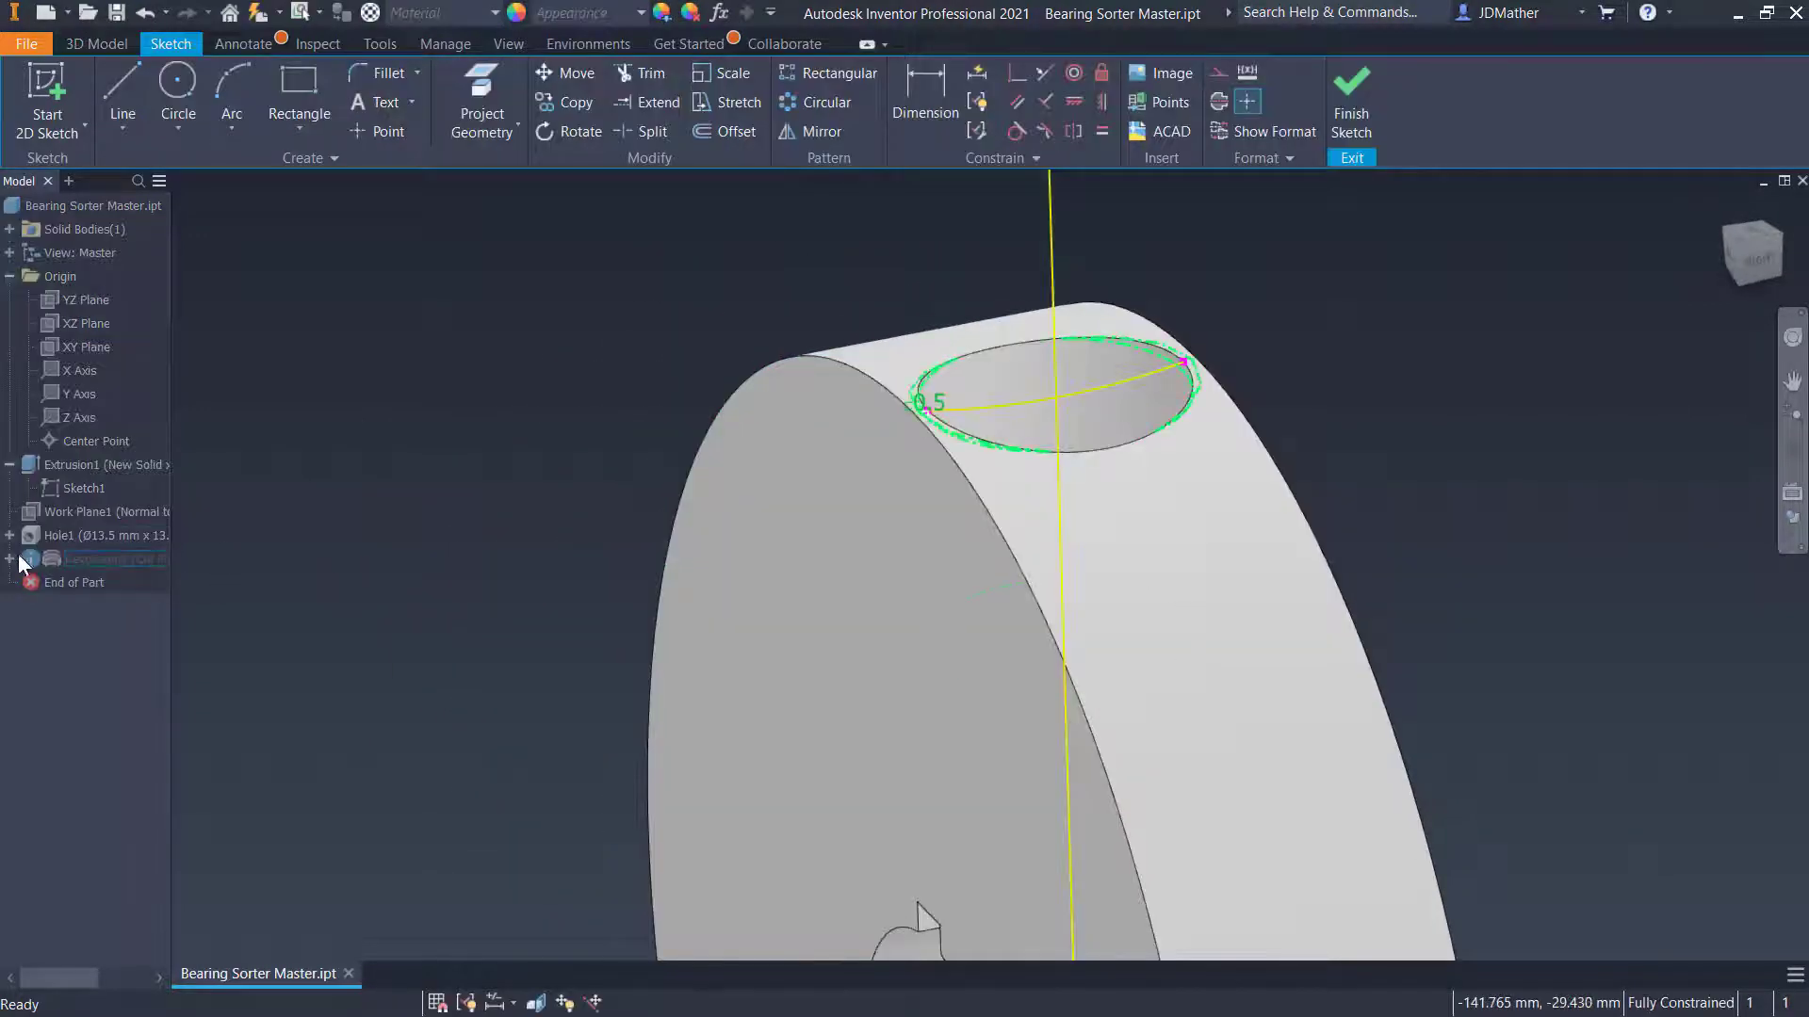
Open the revolve cut's sketch for editing and slice the graphics at its sketch plane
{"action": "left_click", "coordinate": [10, 559]}
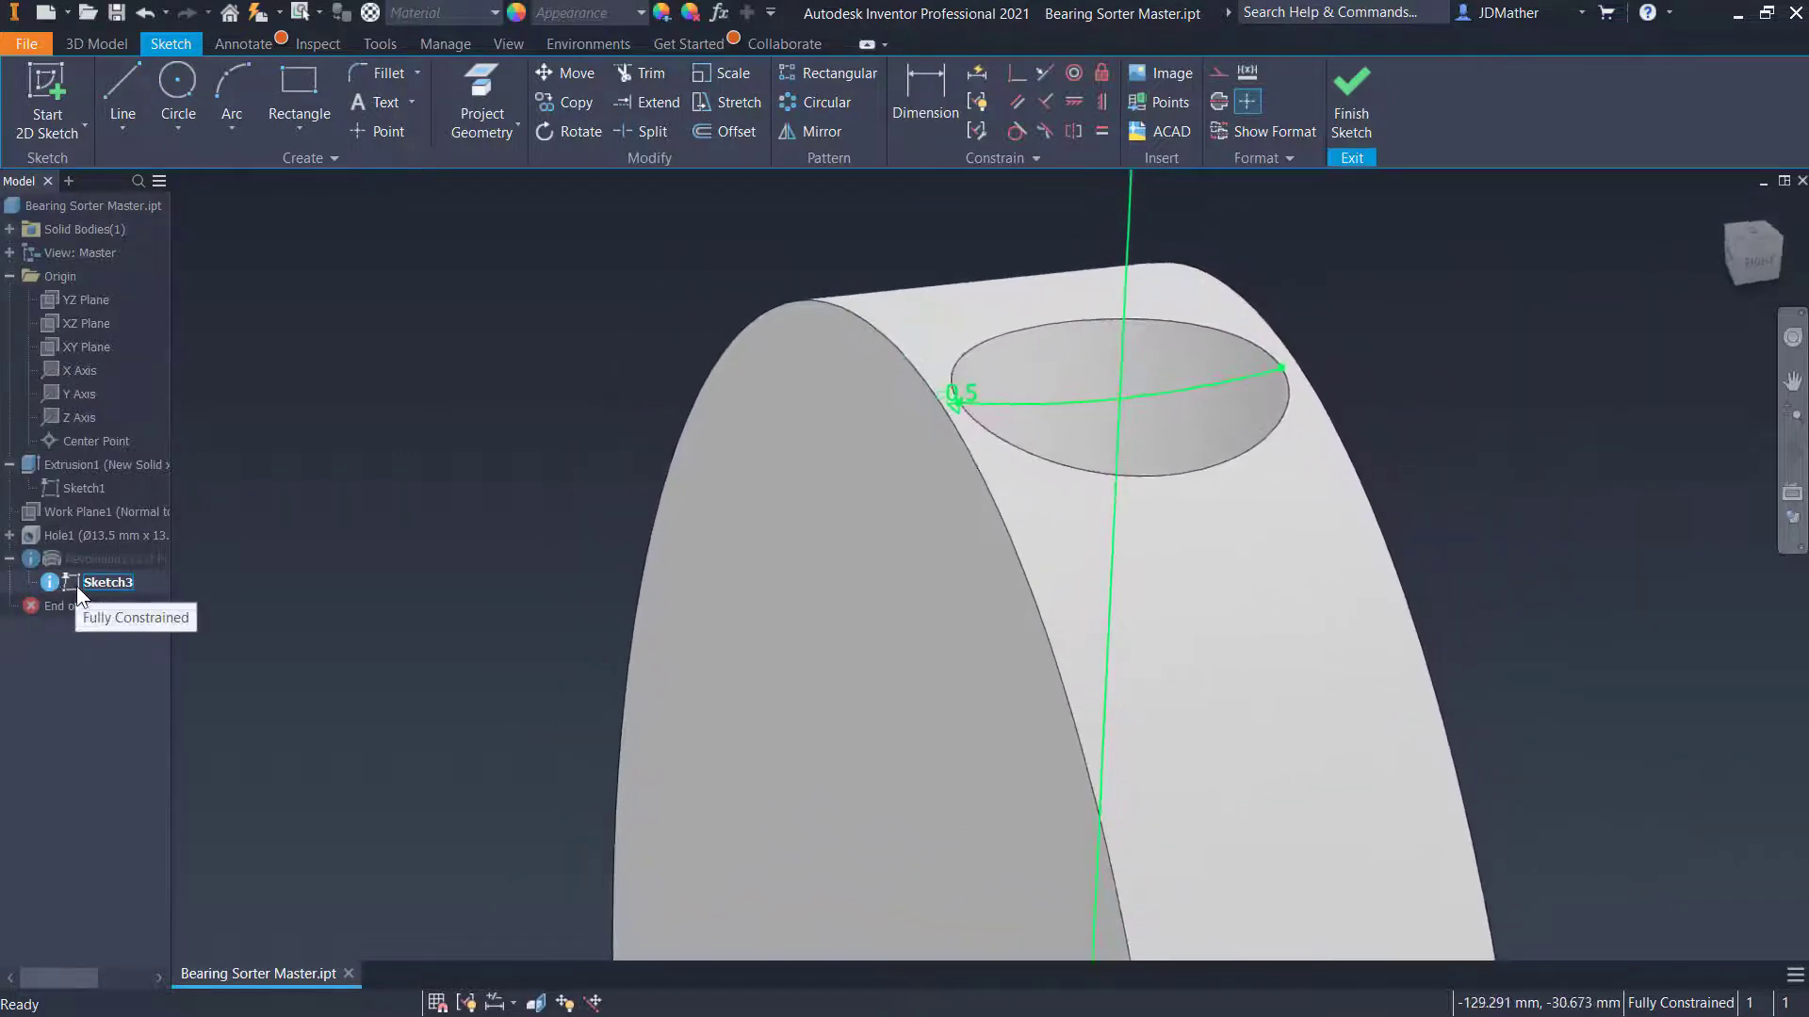
{"action": "right_click", "coordinate": [76, 586]}
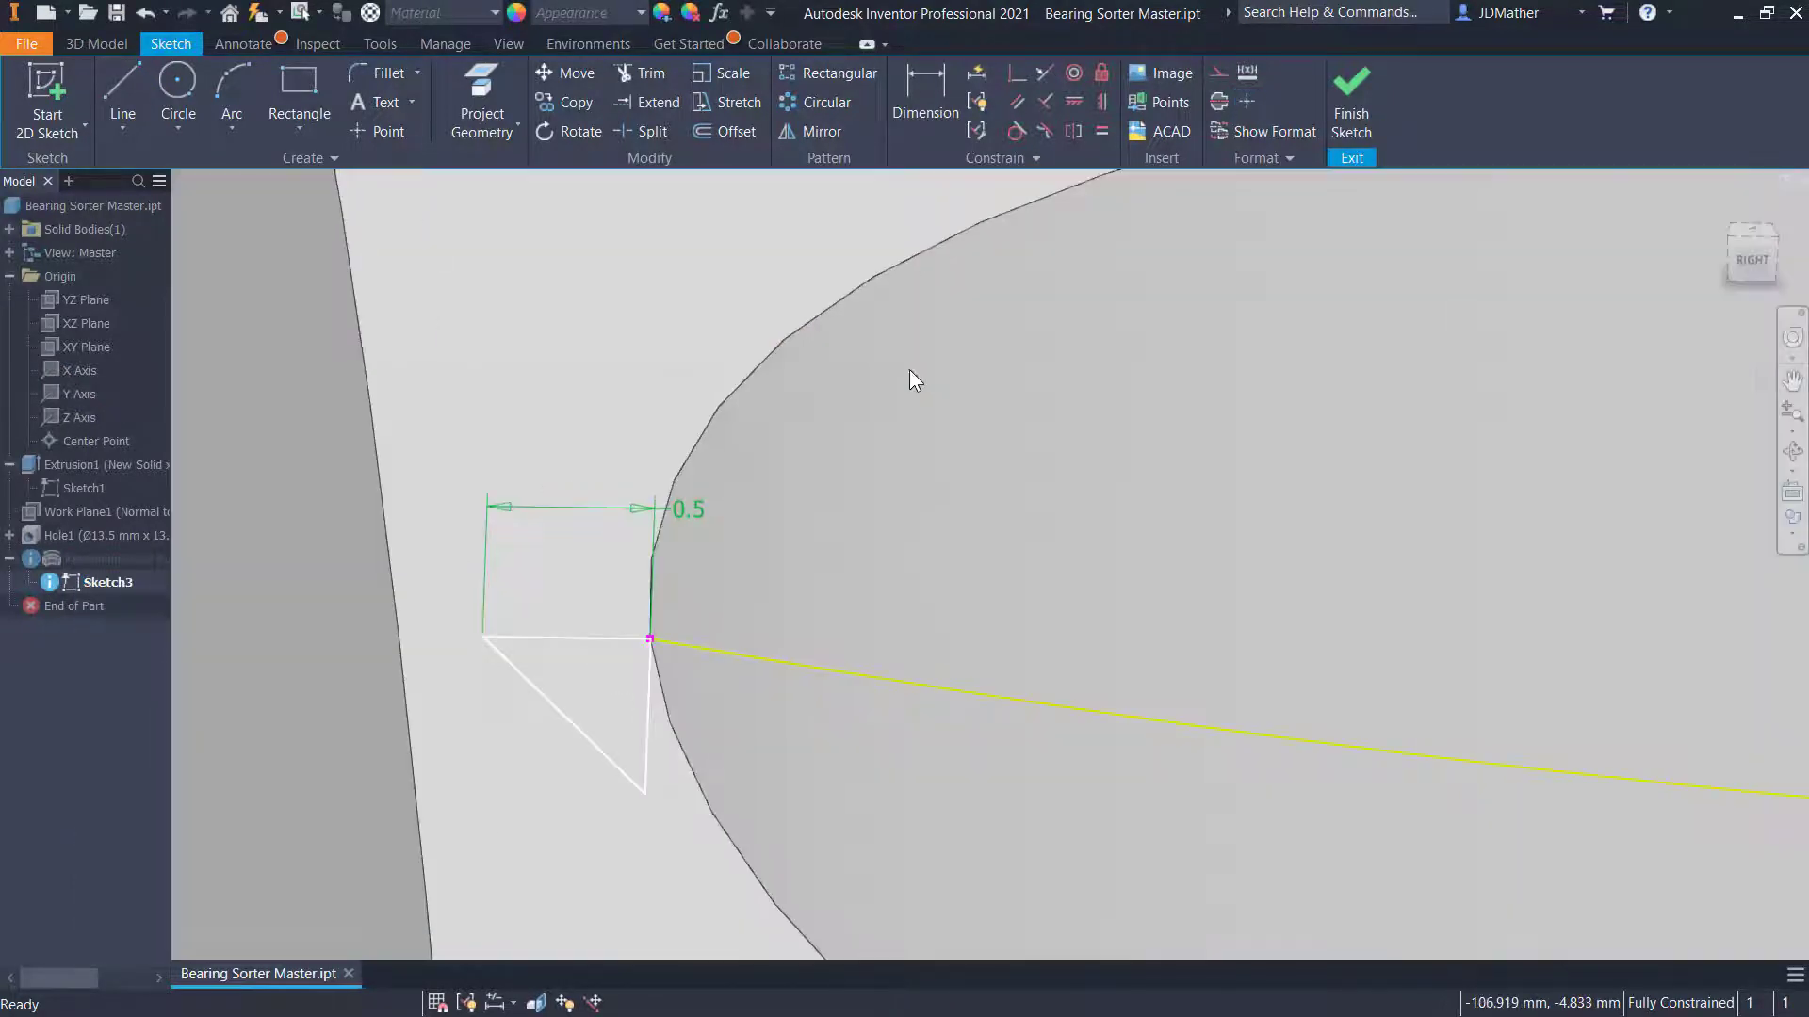
{"action": "scroll", "coordinate": [657, 644], "scroll_direction": "down", "scroll_amount": 2}
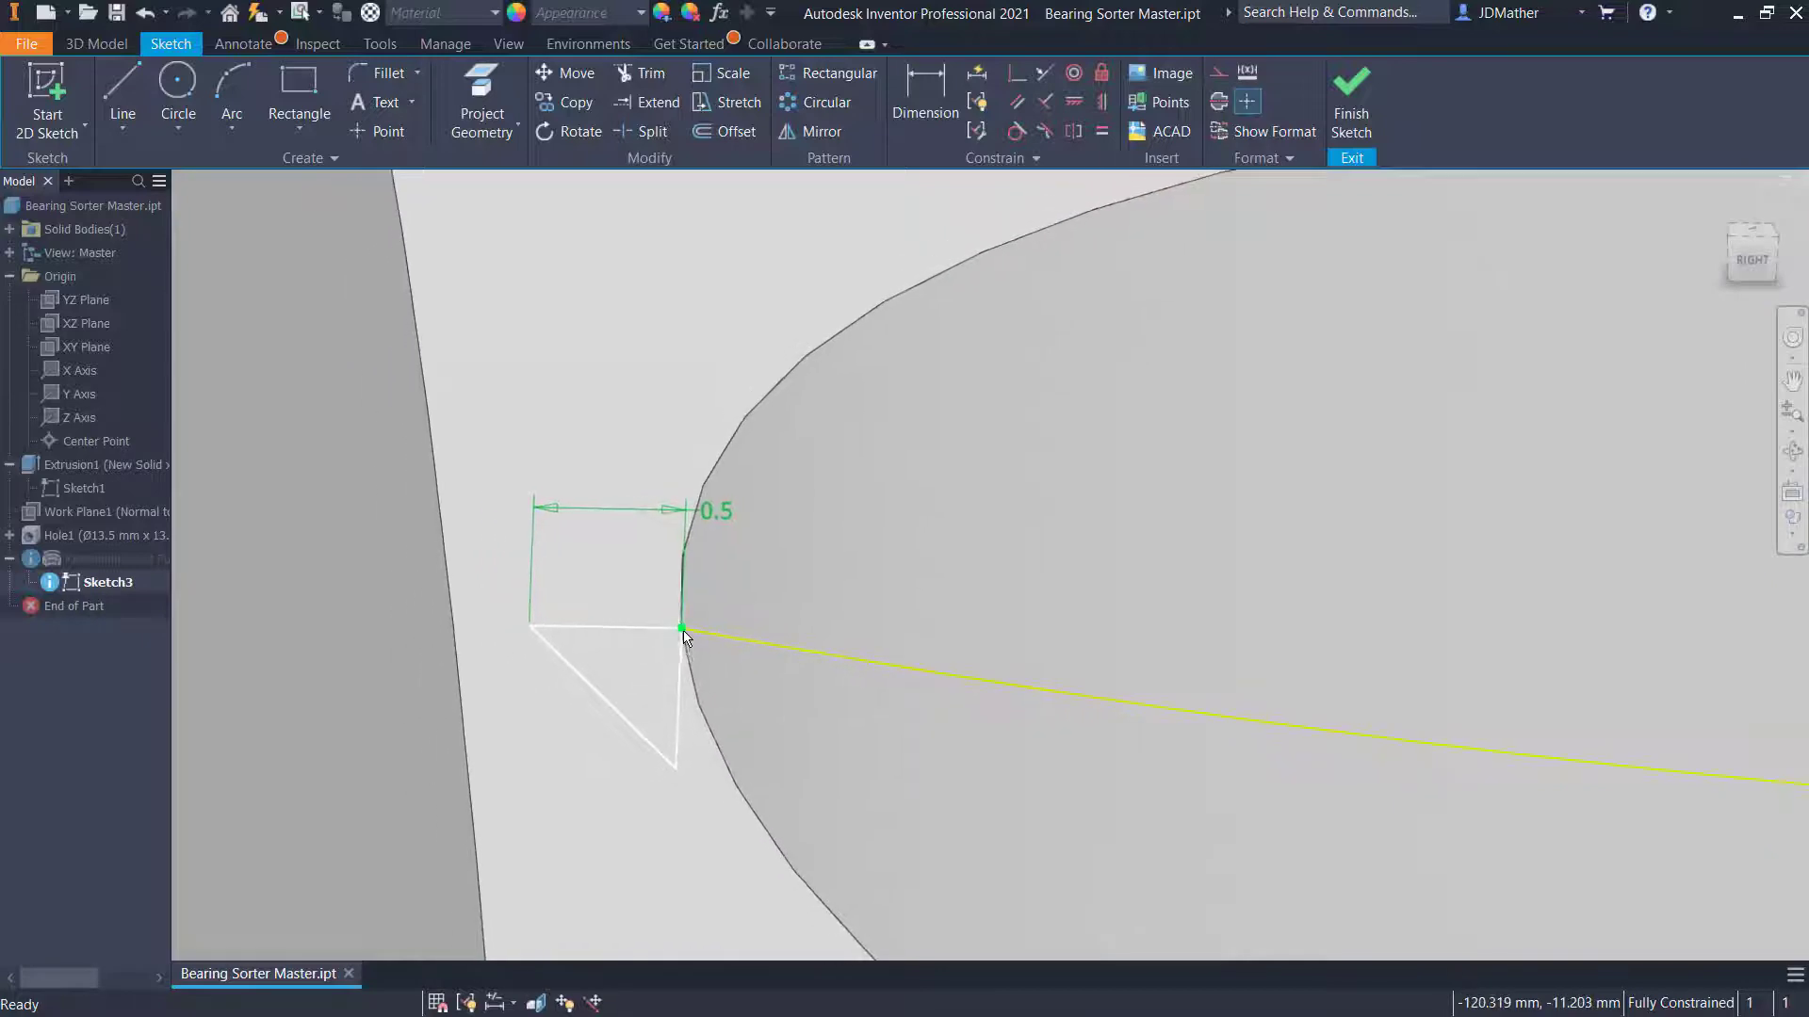
{"action": "scroll", "coordinate": [686, 622], "scroll_direction": "down", "scroll_amount": 8}
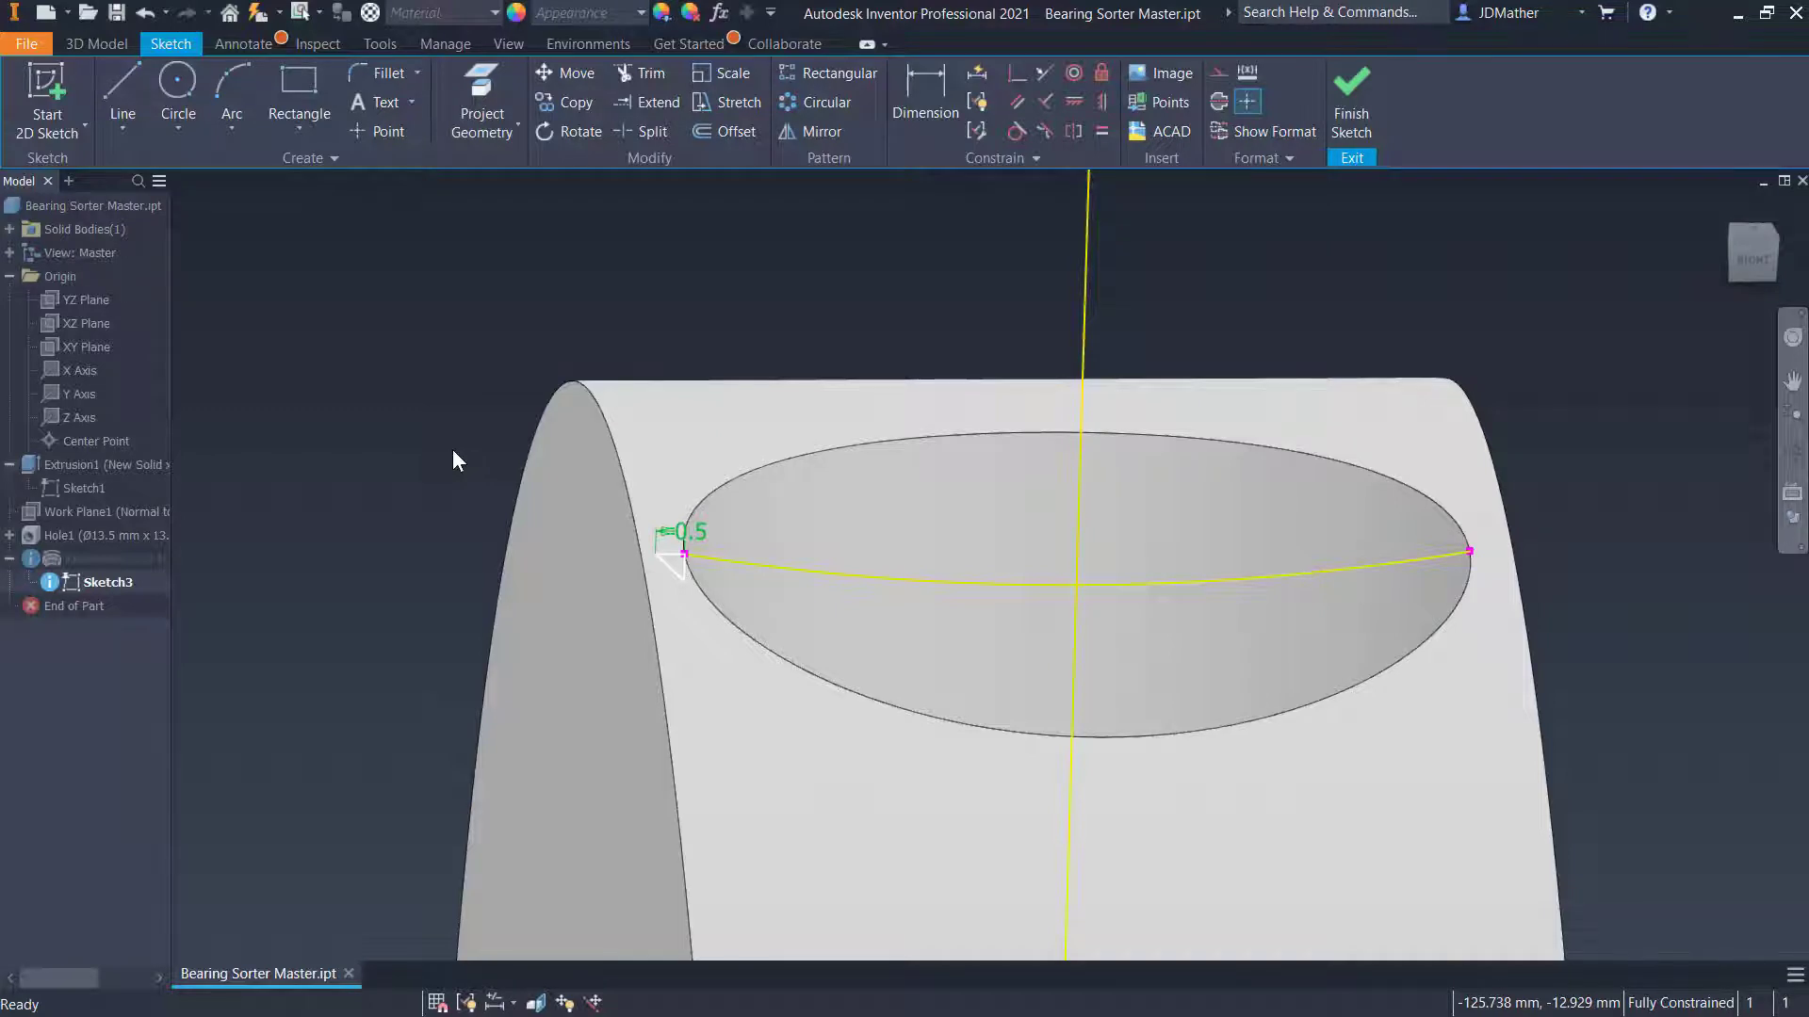
{"action": "key", "text": "F7"}
{"action": "scroll", "coordinate": [726, 486], "scroll_direction": "down", "scroll_amount": 1}
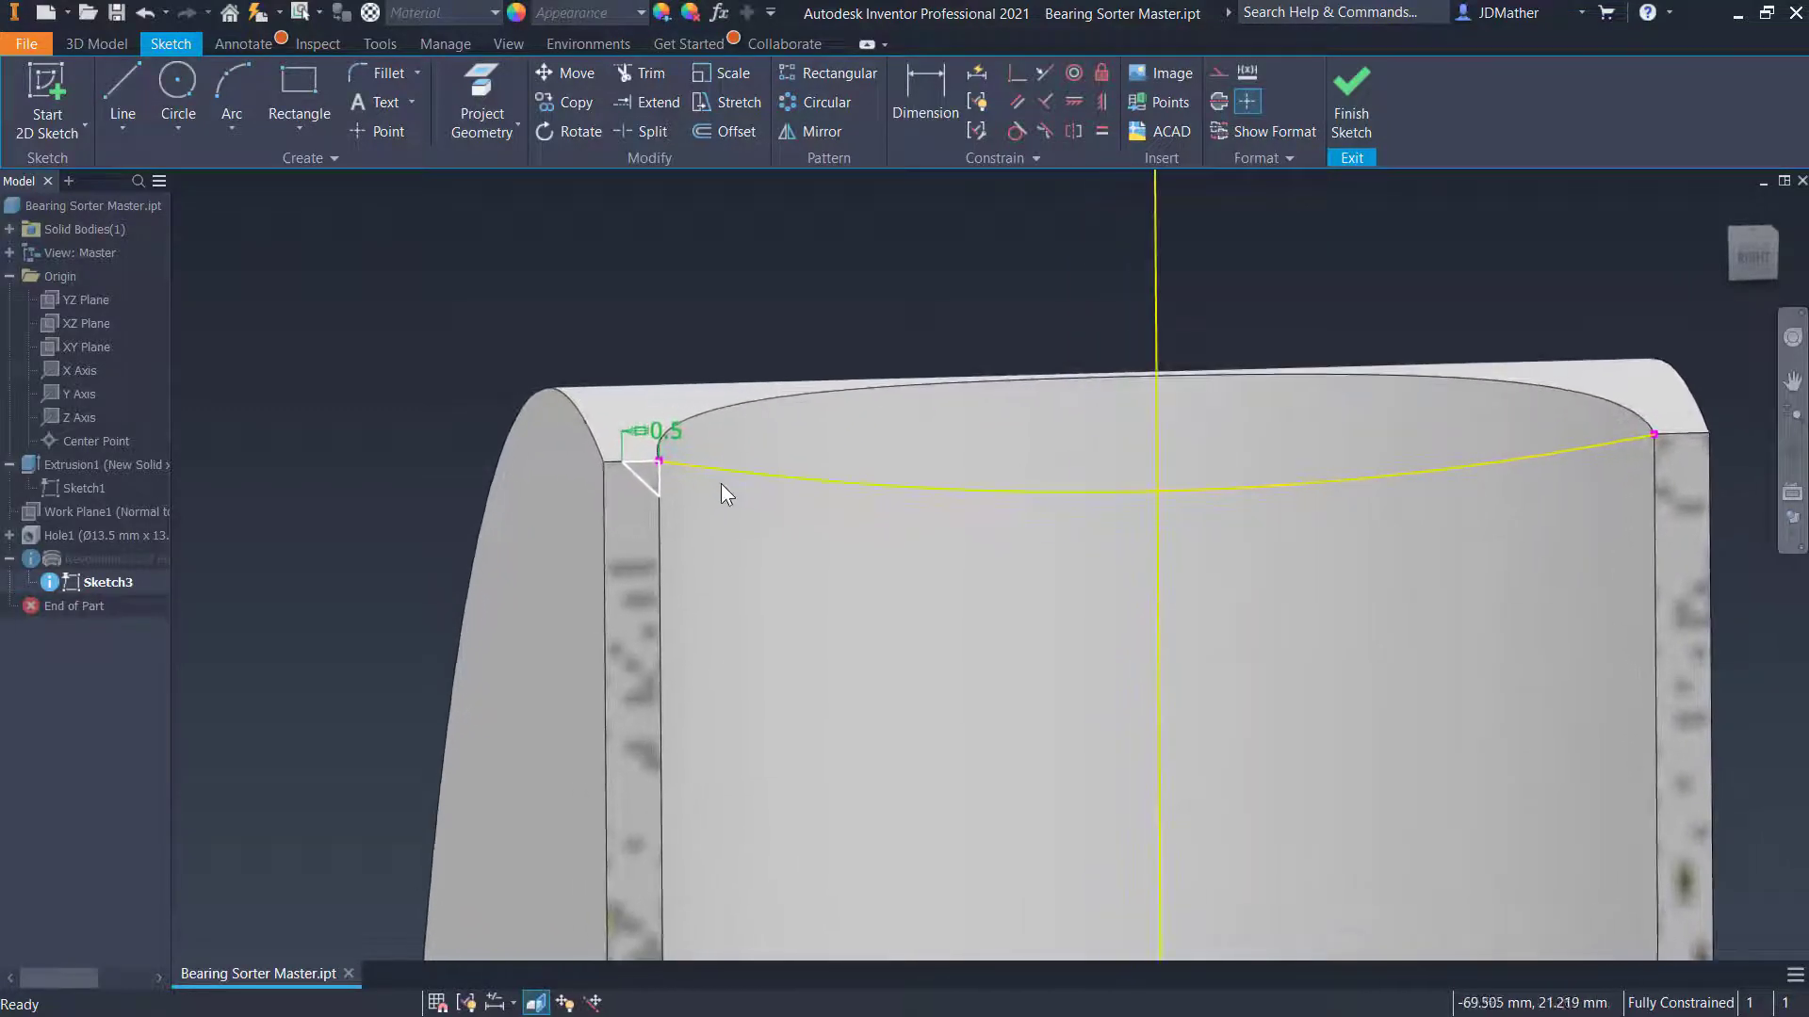
Delete the projected hole edge curve and pull the triangle's square corner away from the pocket's edge
{"action": "left_click", "coordinate": [719, 477]}
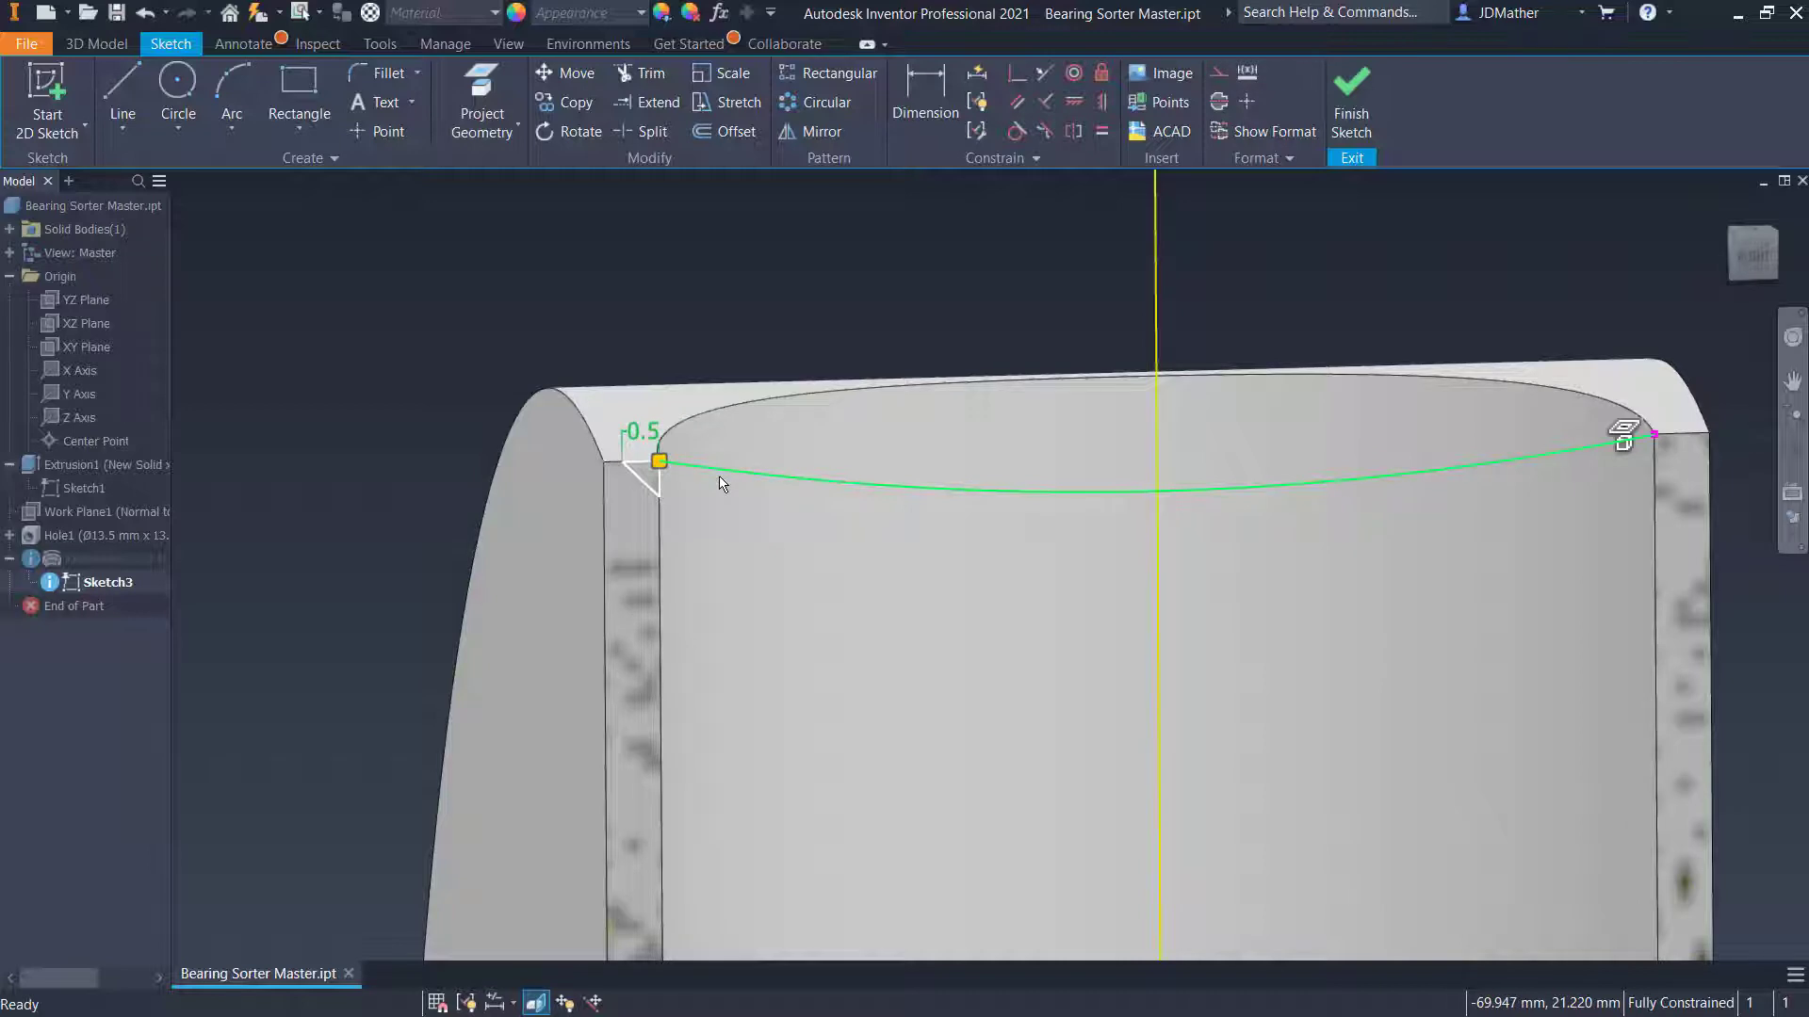
{"action": "key", "text": "Delete"}
{"action": "scroll", "coordinate": [630, 490], "scroll_direction": "down", "scroll_amount": 4}
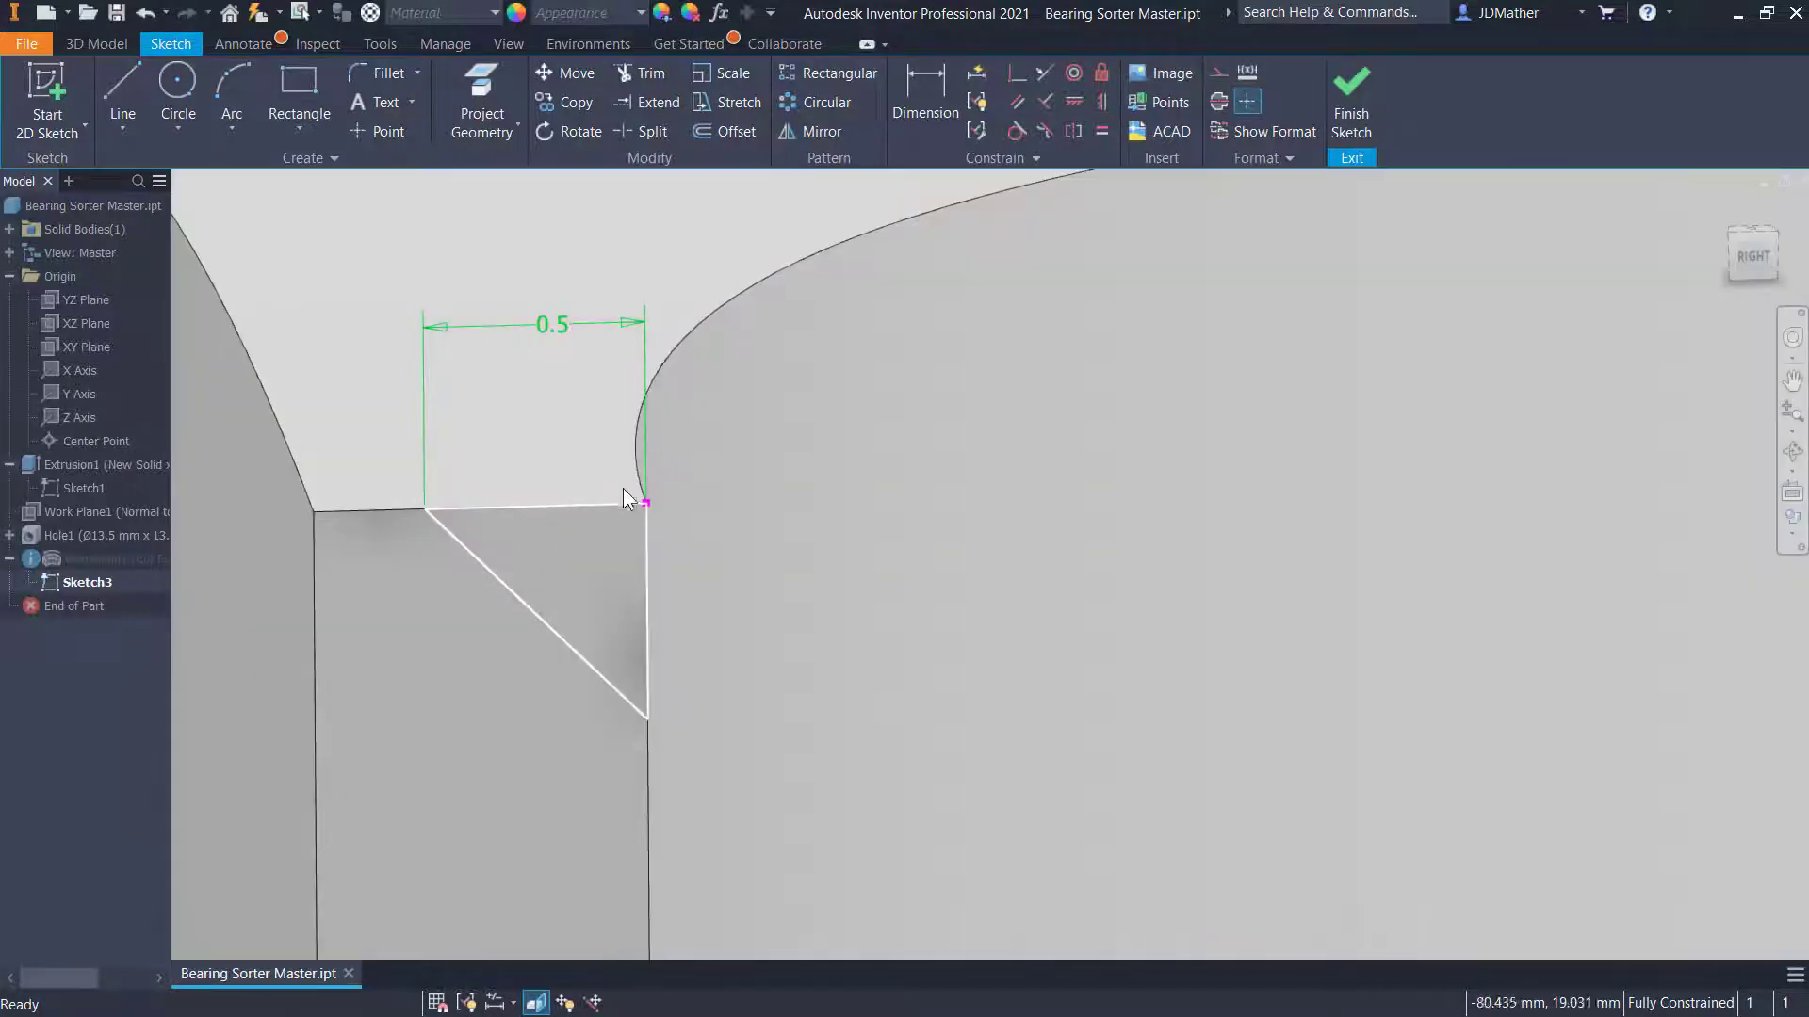
{"action": "left_click", "coordinate": [647, 504]}
{"action": "mouse_move", "coordinate": [646, 505]}
{"action": "left_mouse_down"}
{"action": "mouse_move", "coordinate": [676, 547]}
{"action": "mouse_move", "coordinate": [645, 509]}
{"action": "mouse_move", "coordinate": [664, 559]}
{"action": "left_mouse_up"}
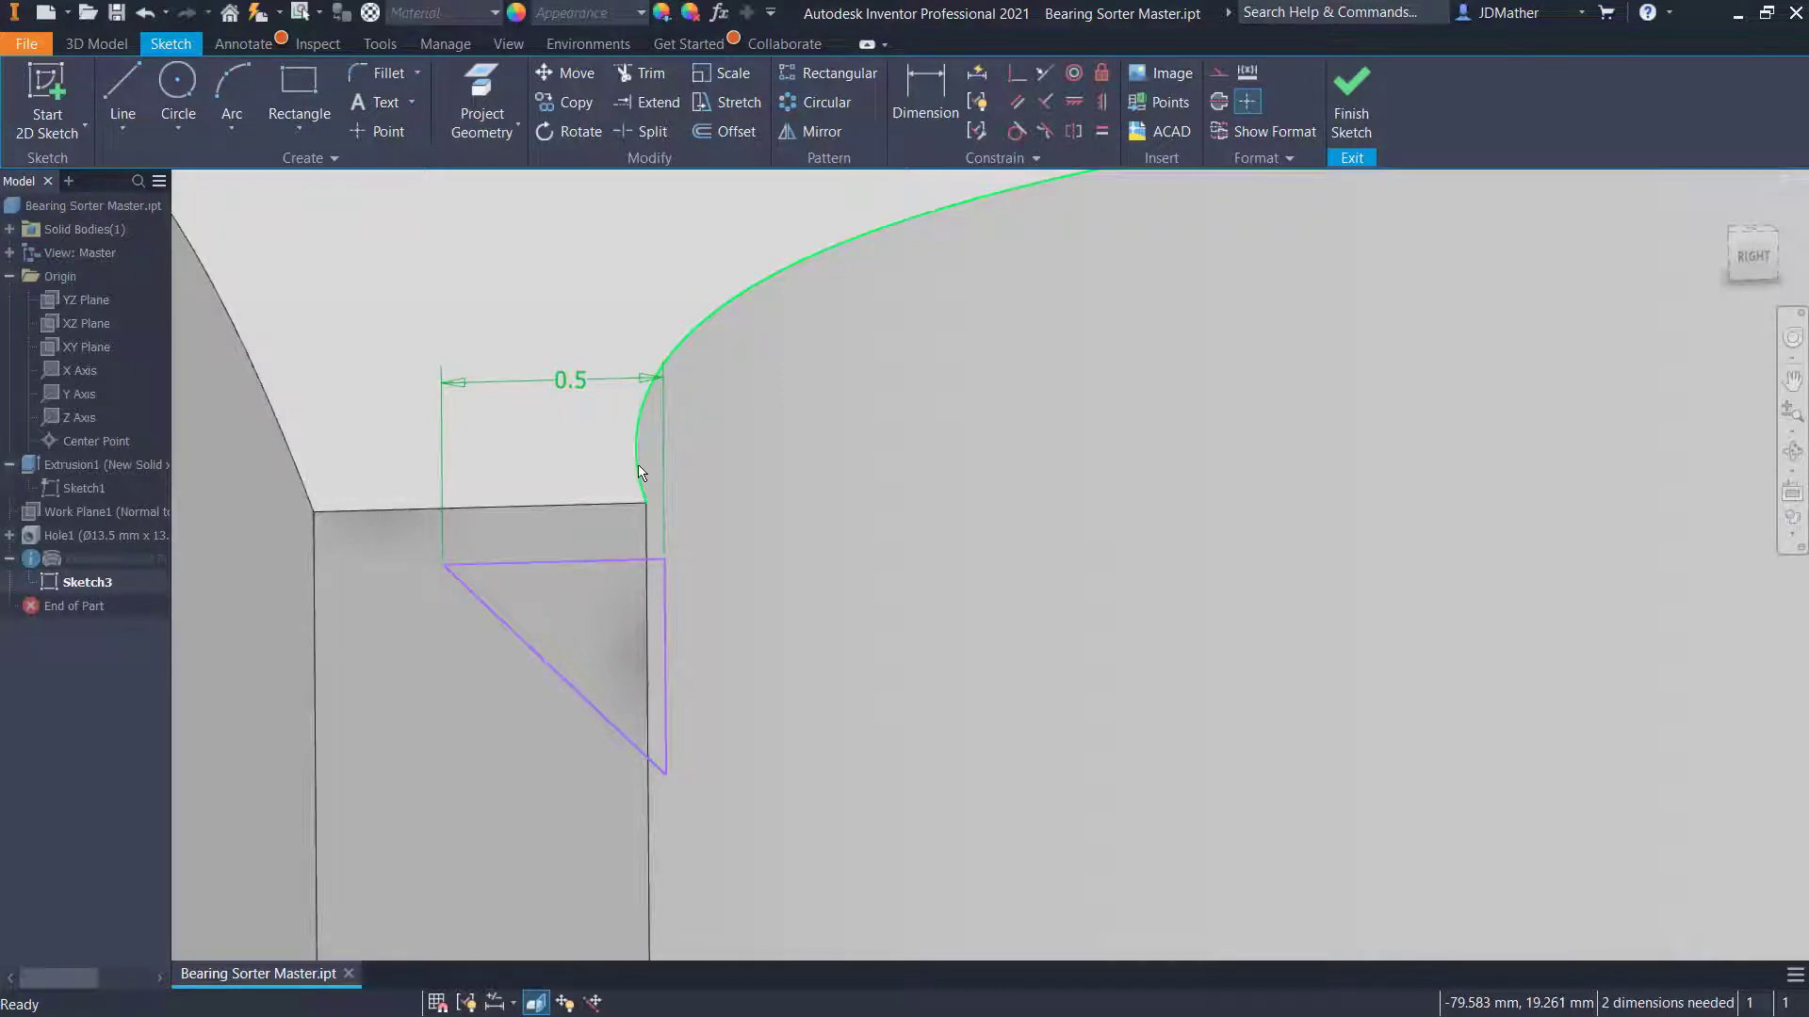
Project the pocket's cylindrical wall into the sketch as a reference line
{"action": "left_click", "coordinate": [480, 96]}
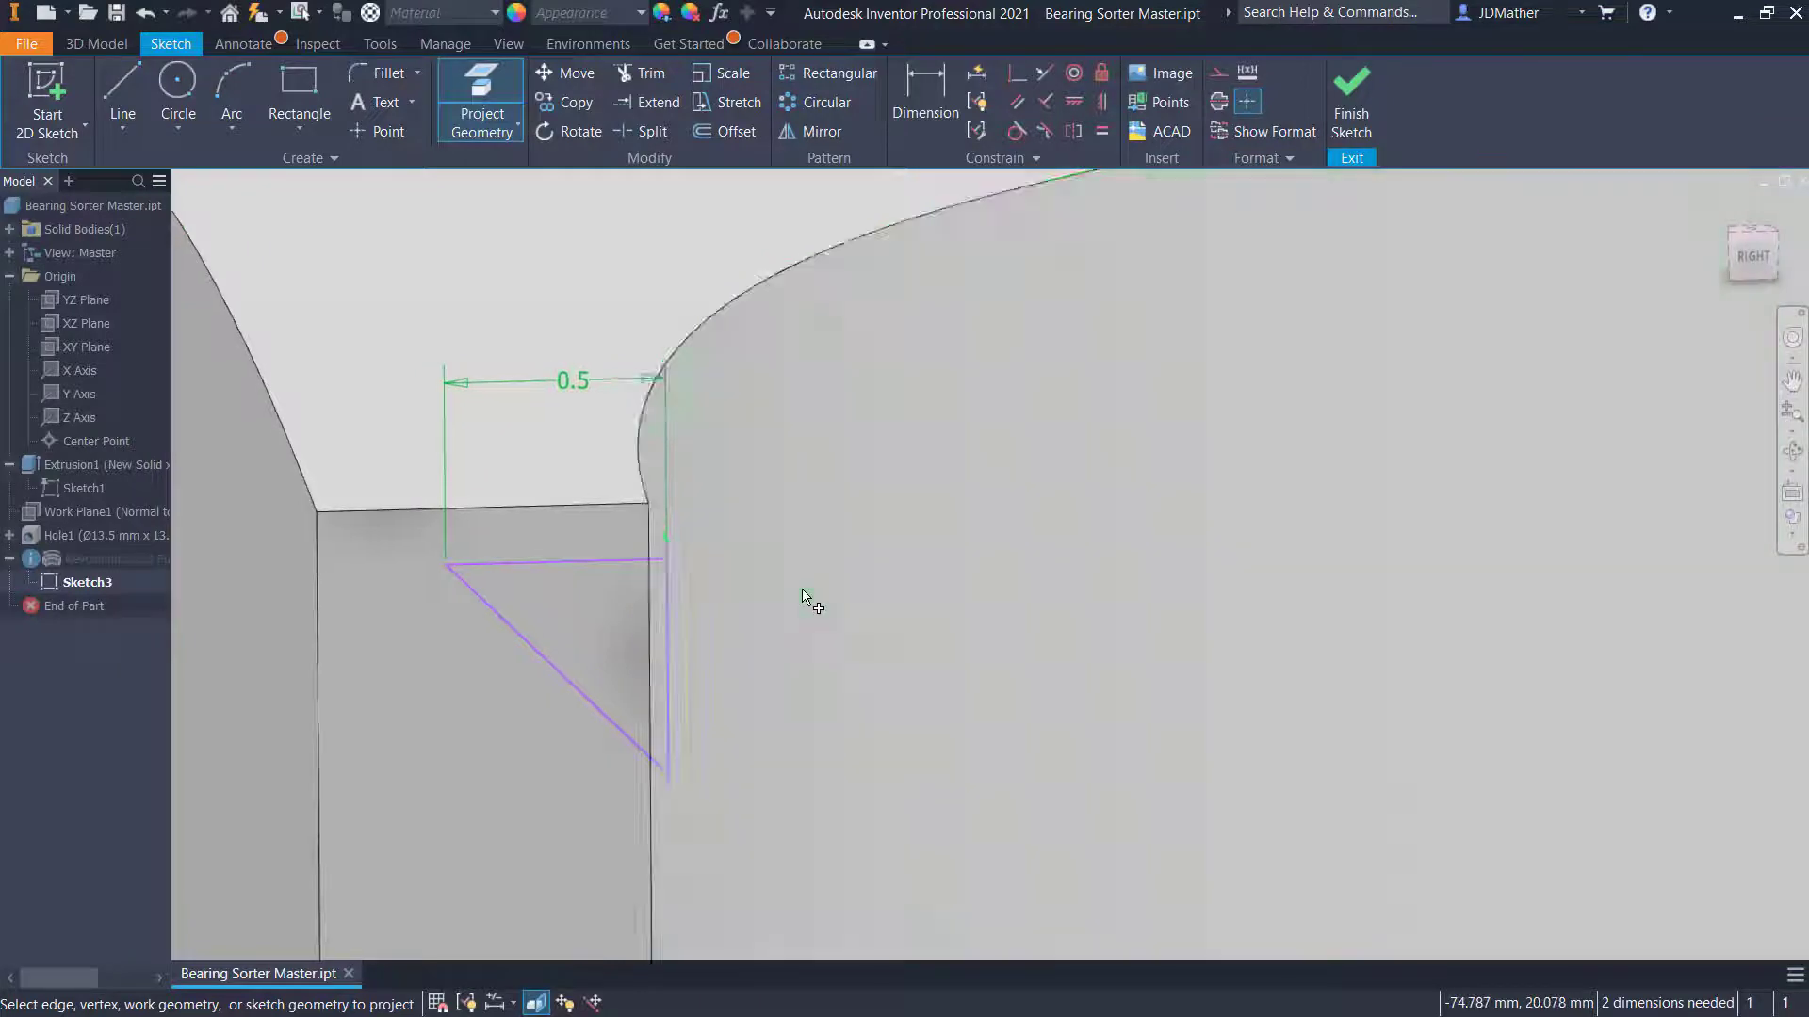
{"action": "middle_click_drag", "start_coordinate": [794, 601], "coordinate": [685, 567], "text": "shift"}
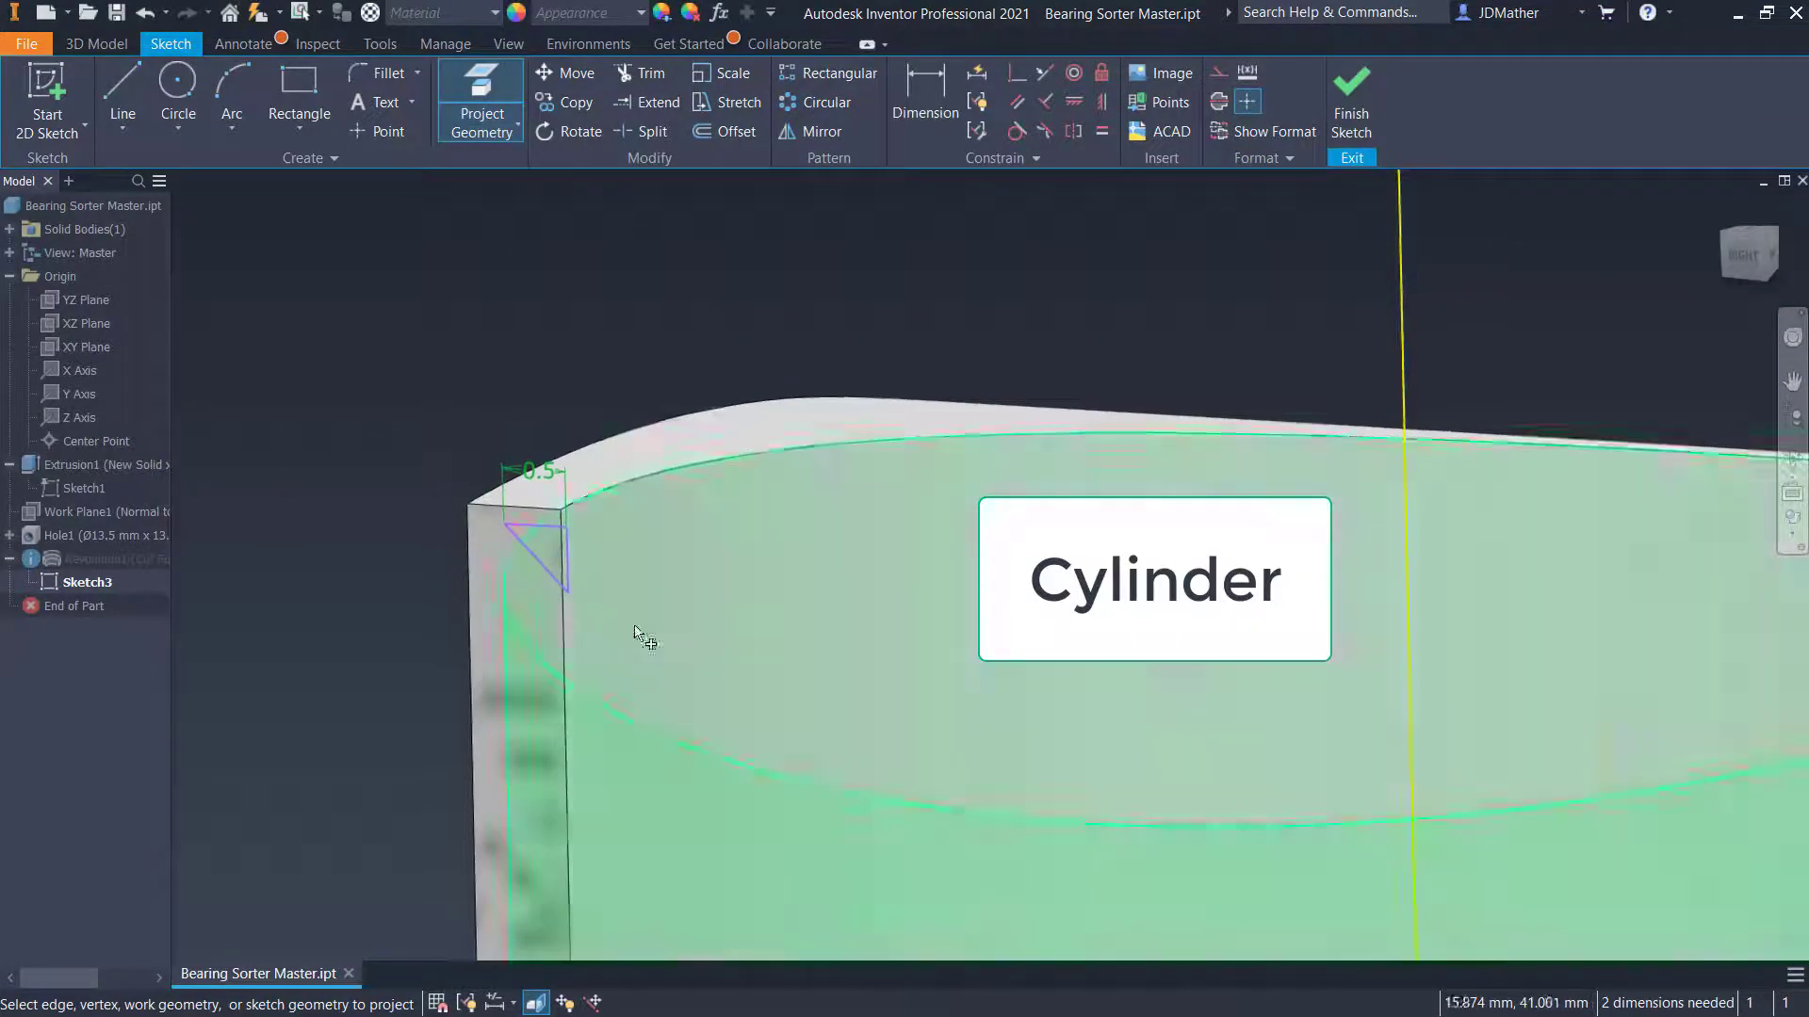
{"action": "scroll", "coordinate": [638, 634], "scroll_direction": "down", "scroll_amount": 3}
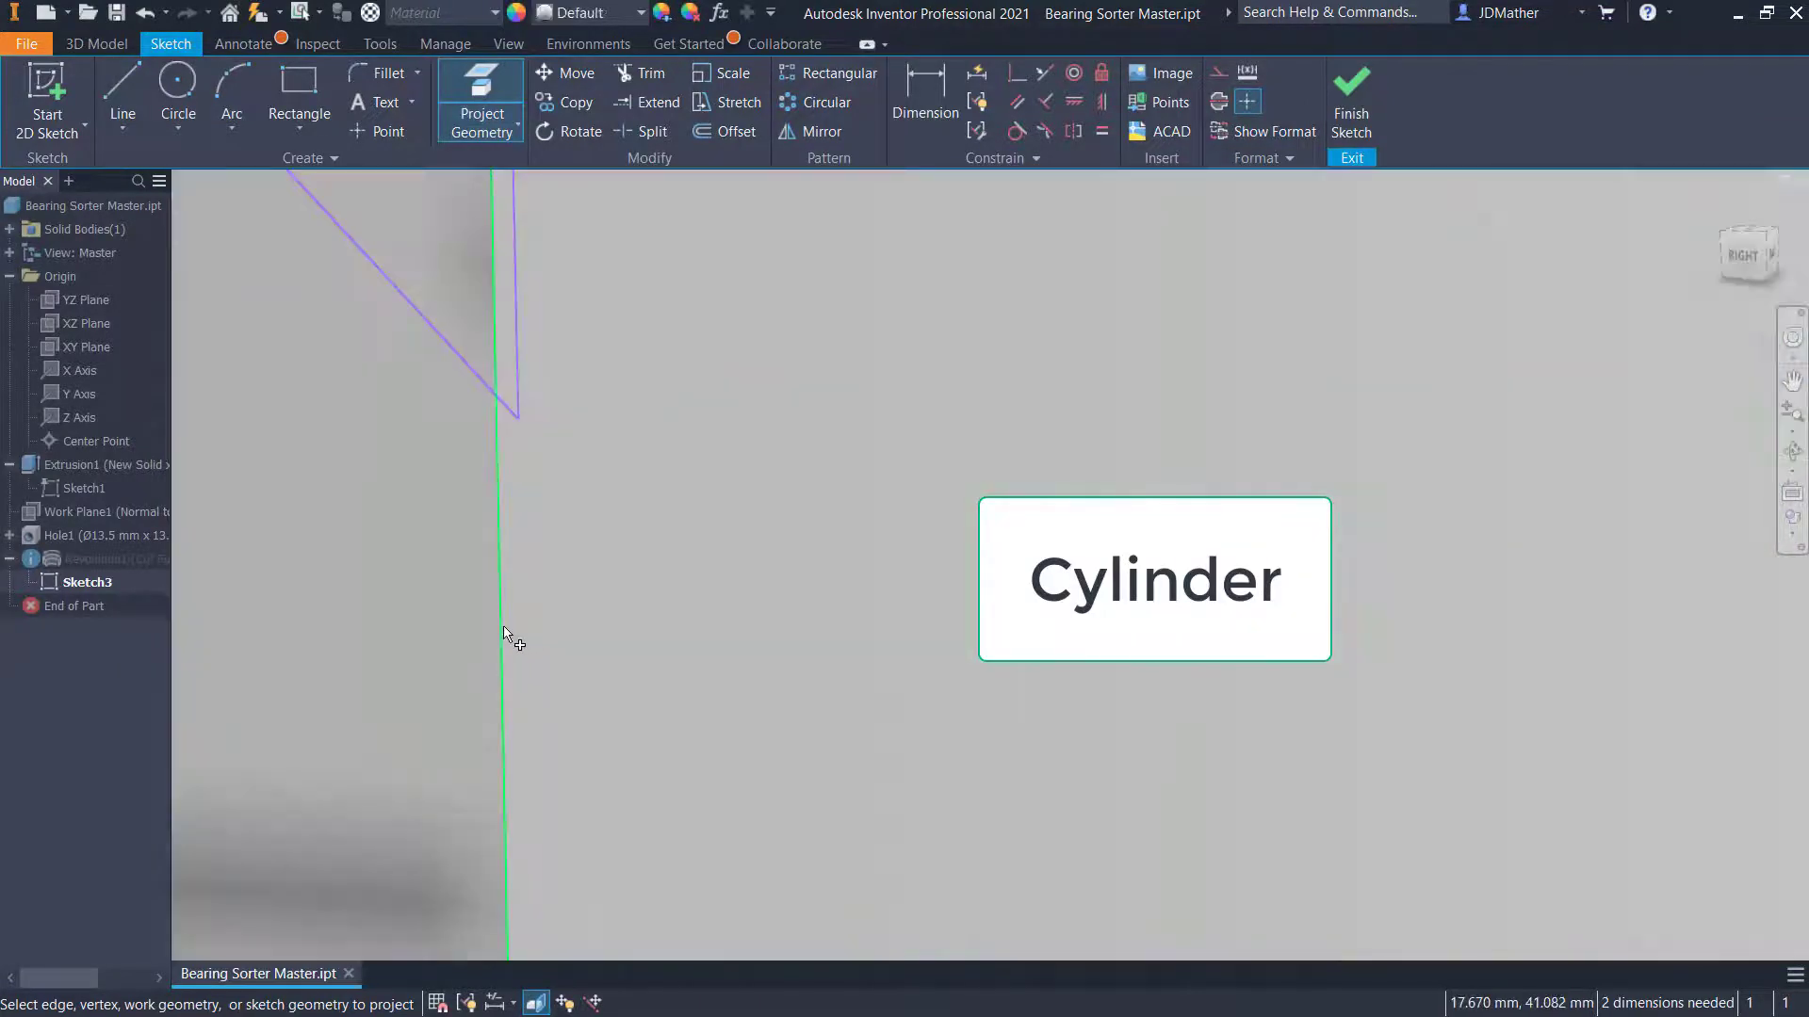
{"action": "scroll", "coordinate": [815, 572], "scroll_direction": "up", "scroll_amount": 3}
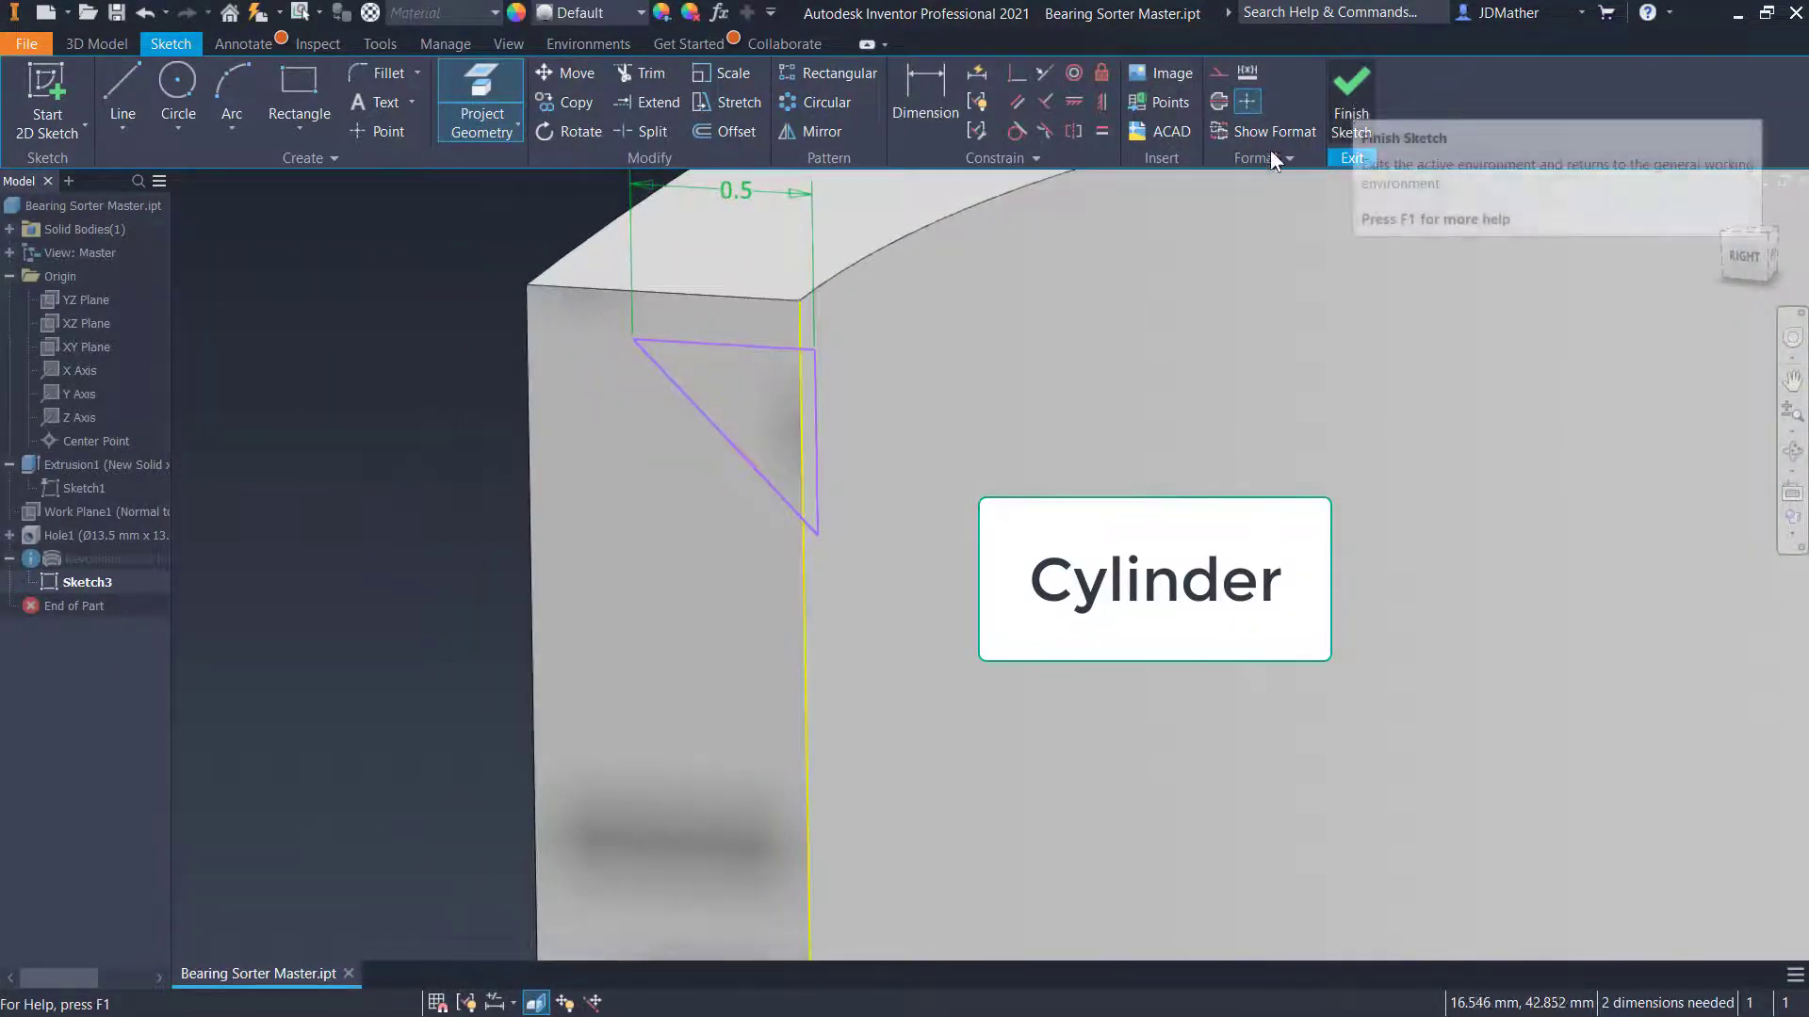
Make the triangle's square corner coincident with the upper end of the projected wall line, then finish the sketch and accept the warnings
{"action": "left_click", "coordinate": [1017, 72]}
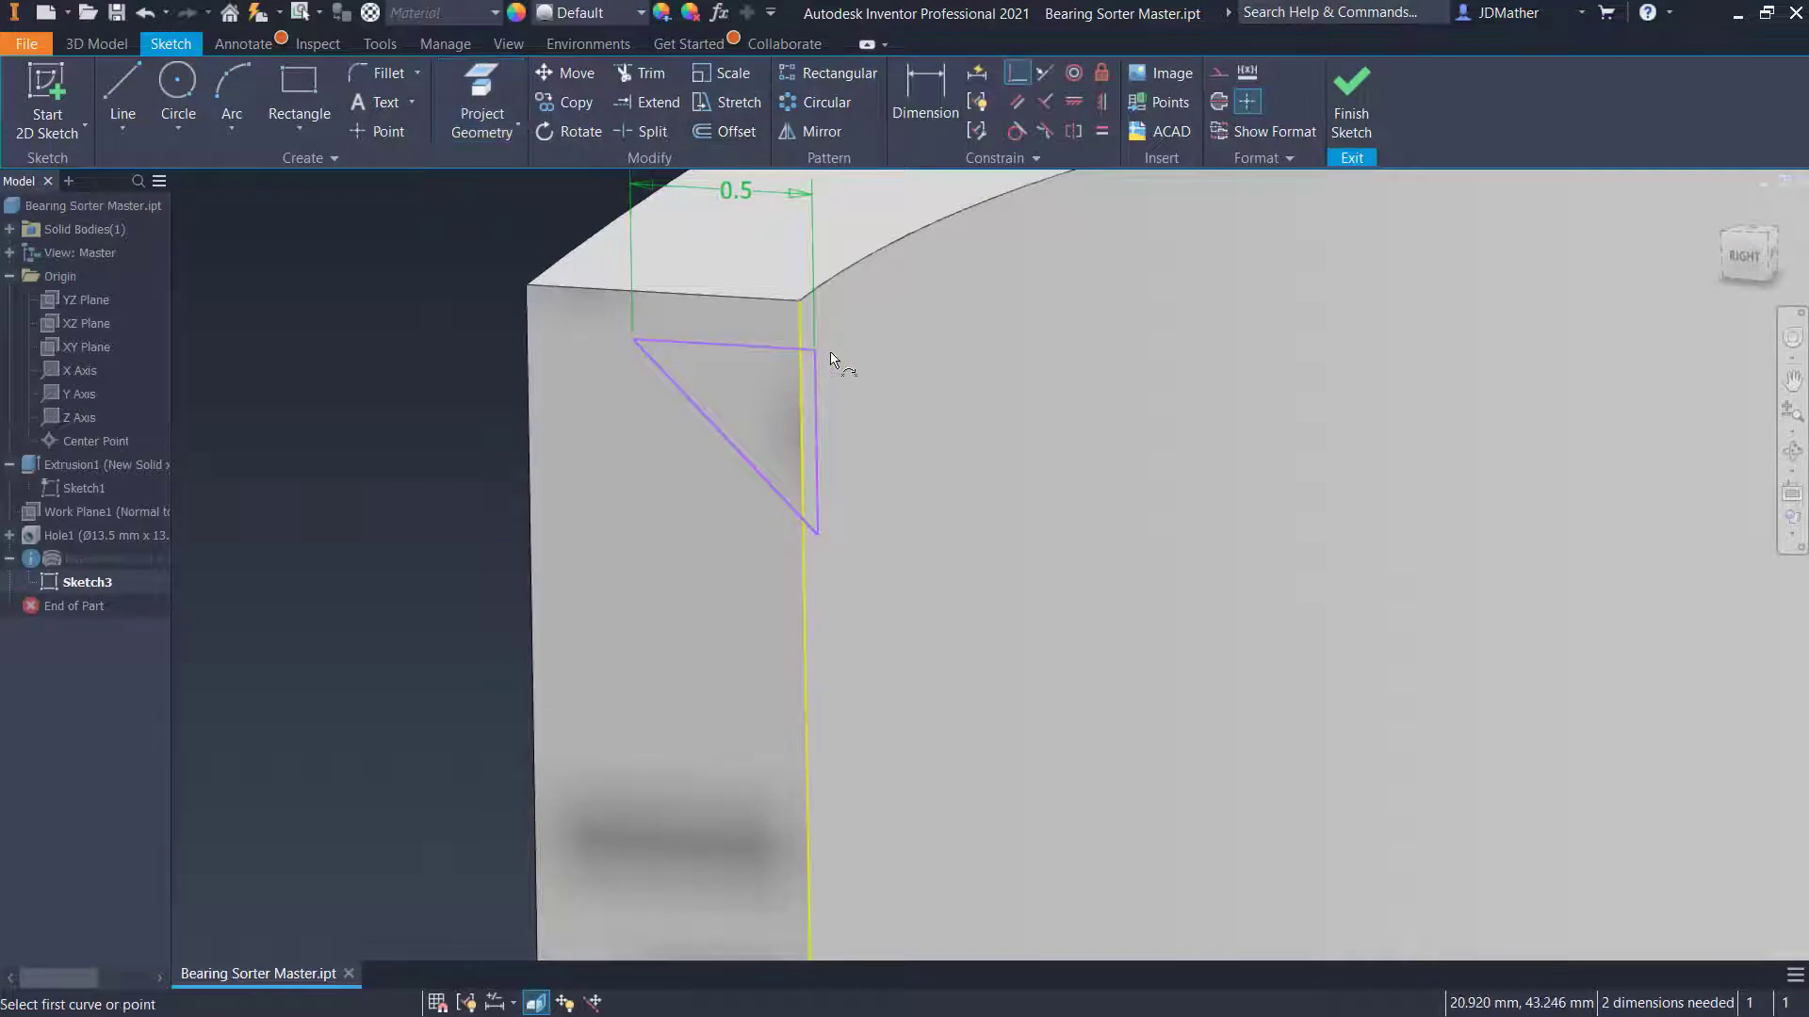
{"action": "left_click", "coordinate": [815, 350]}
{"action": "left_click", "coordinate": [798, 300]}
{"action": "key", "text": "Escape"}
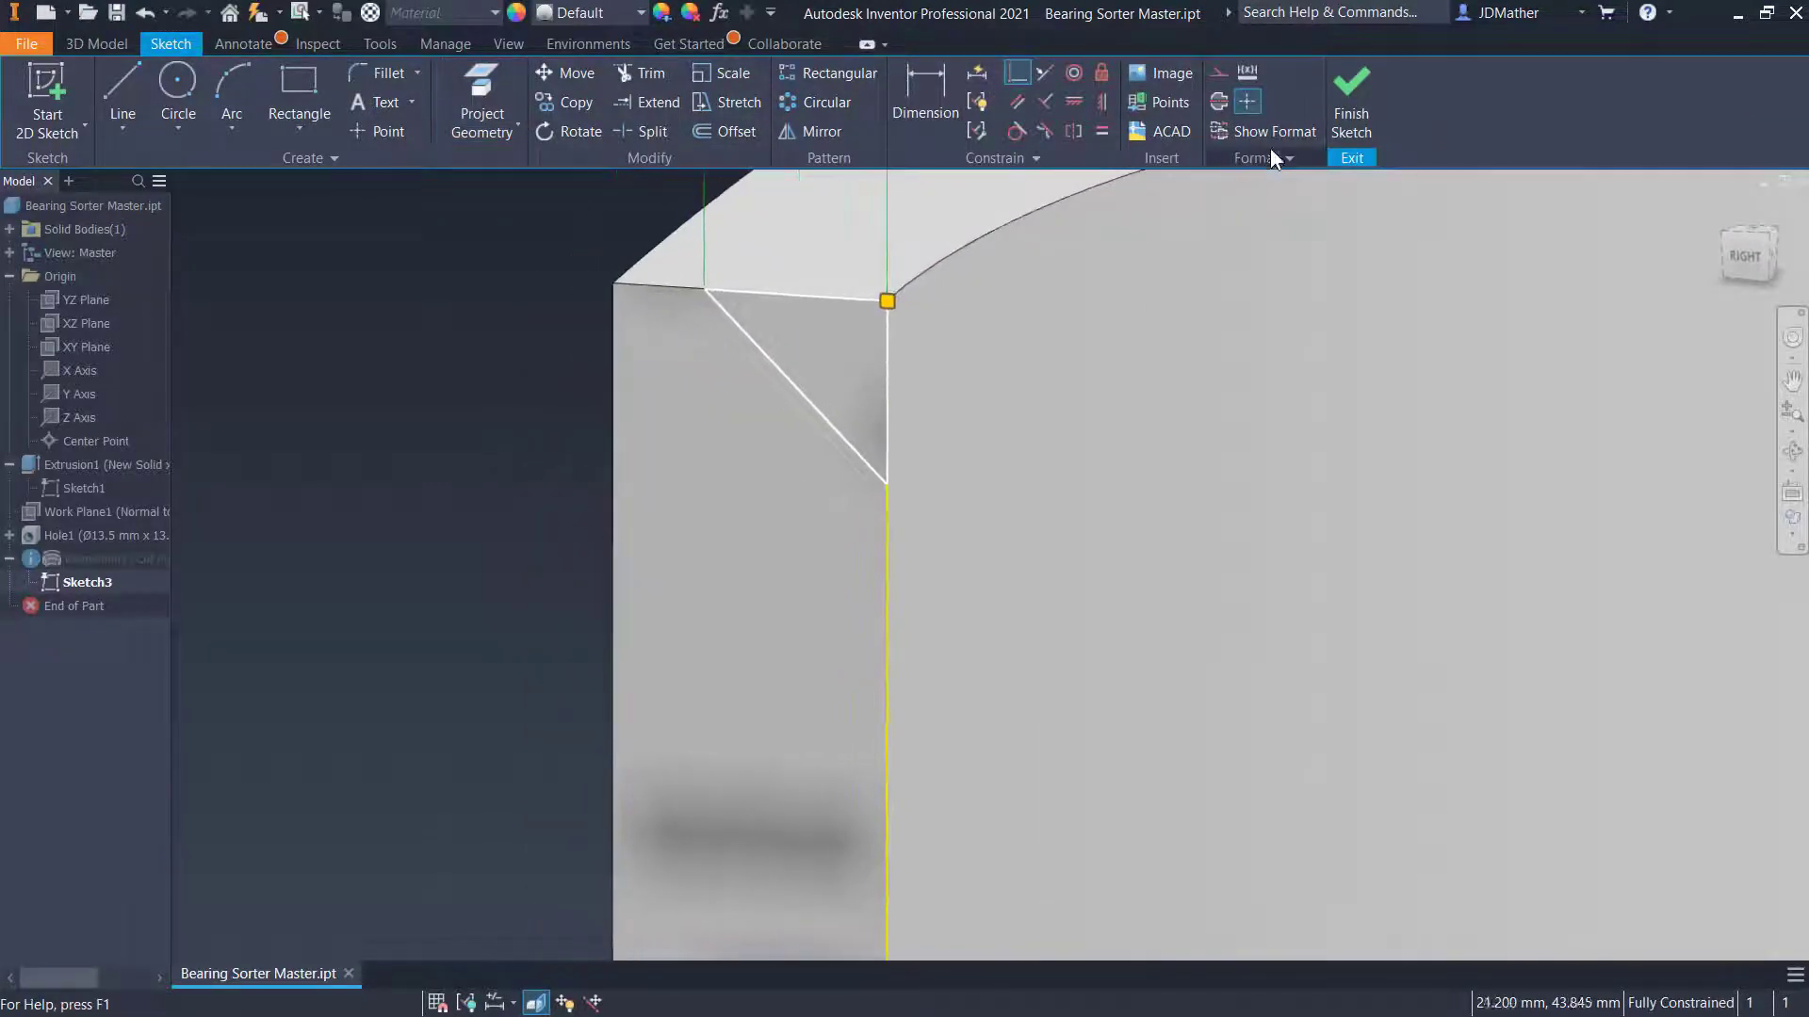
{"action": "left_click", "coordinate": [1352, 120]}
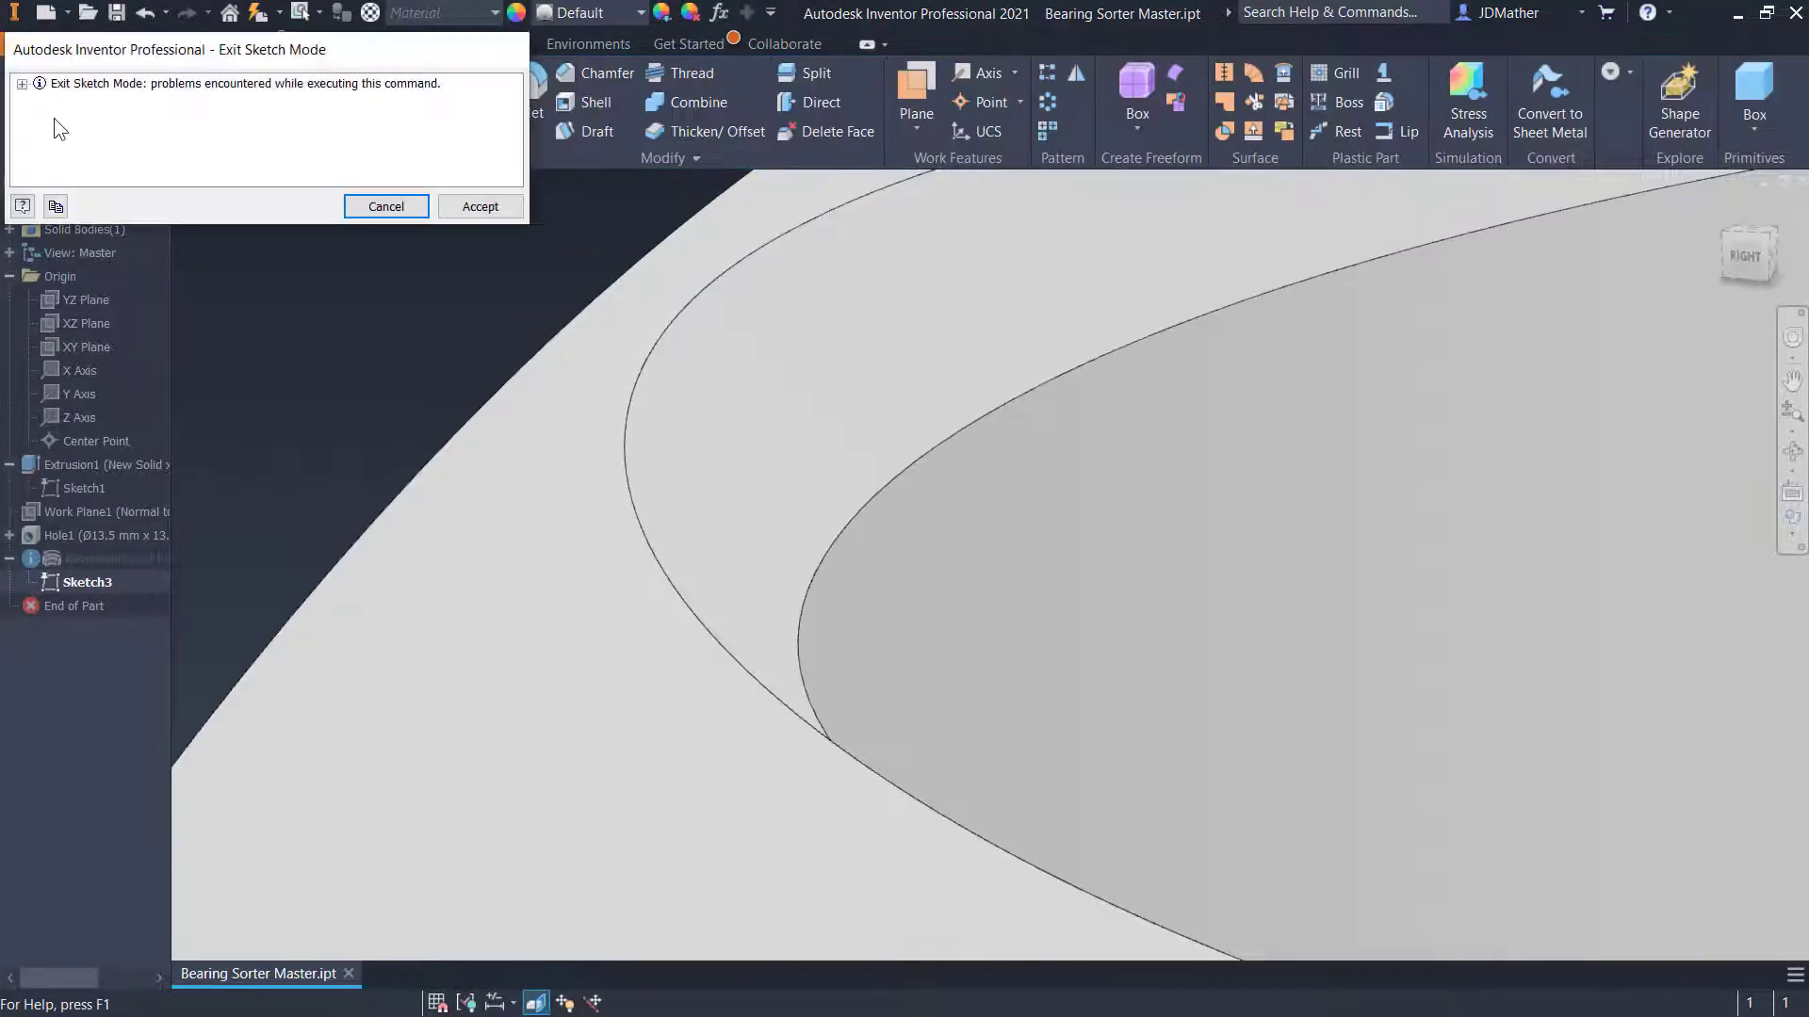
{"action": "left_click", "coordinate": [22, 84]}
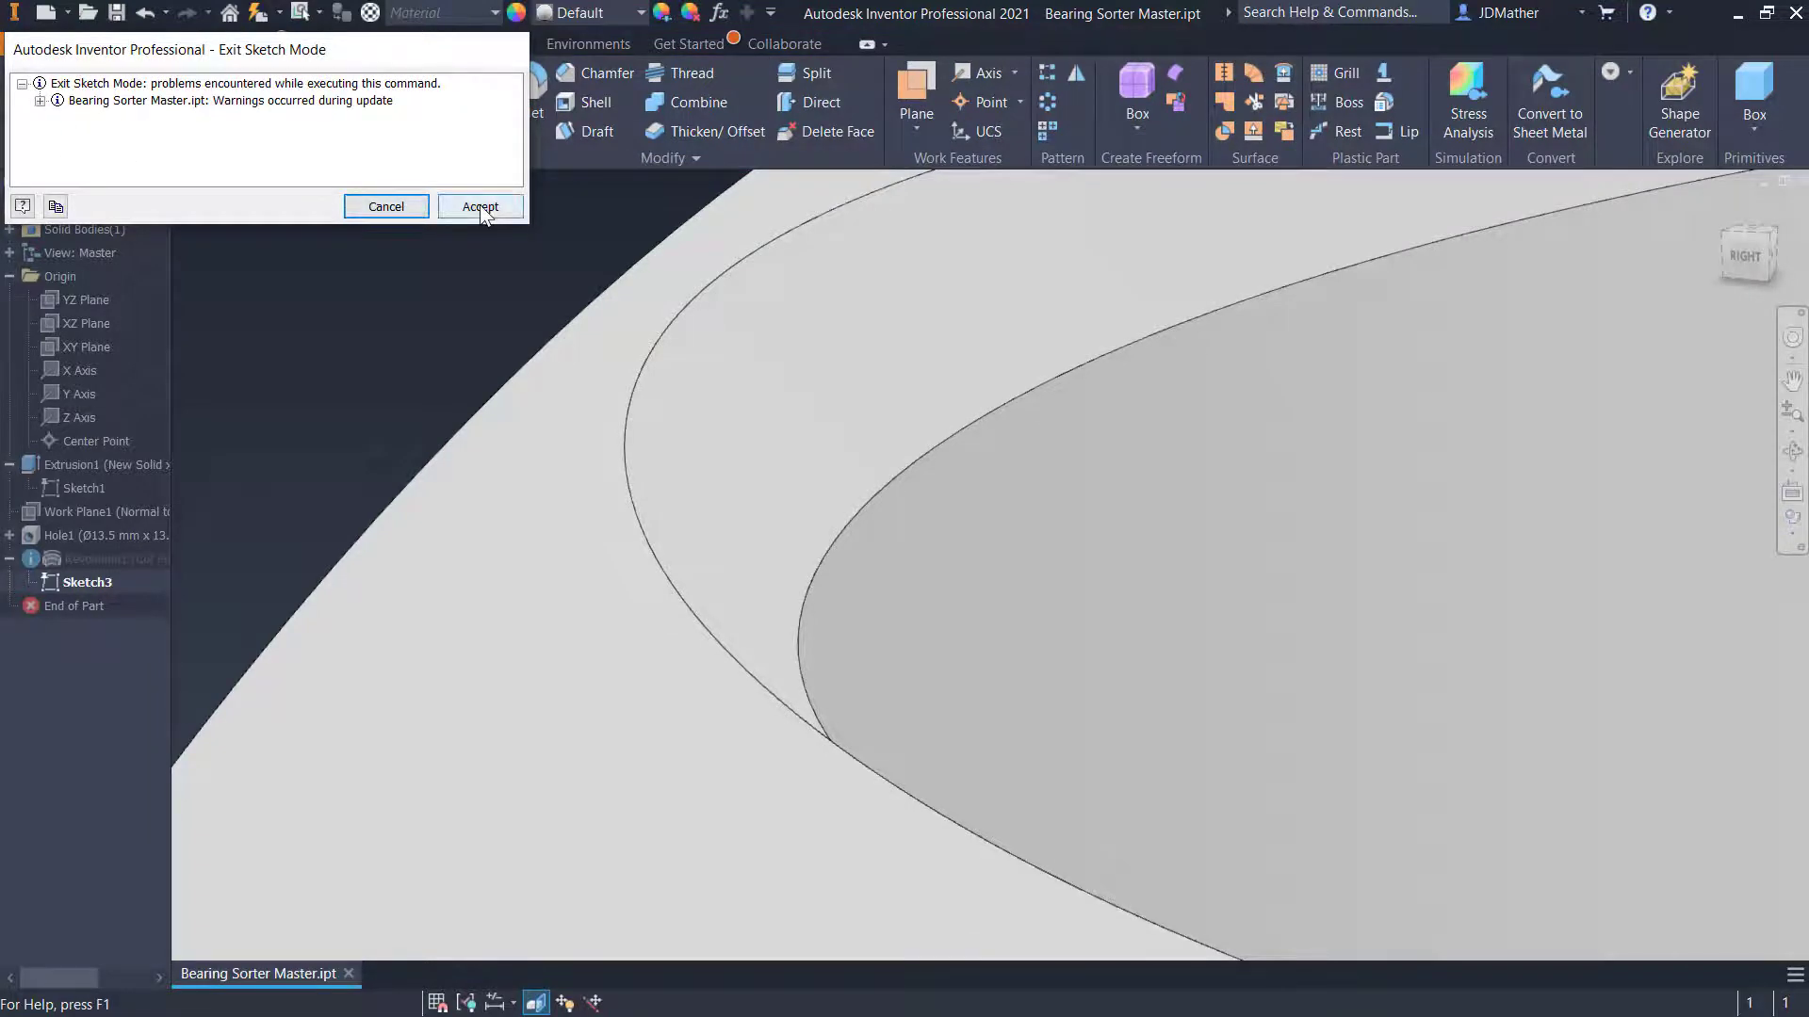
{"action": "left_click", "coordinate": [480, 207]}
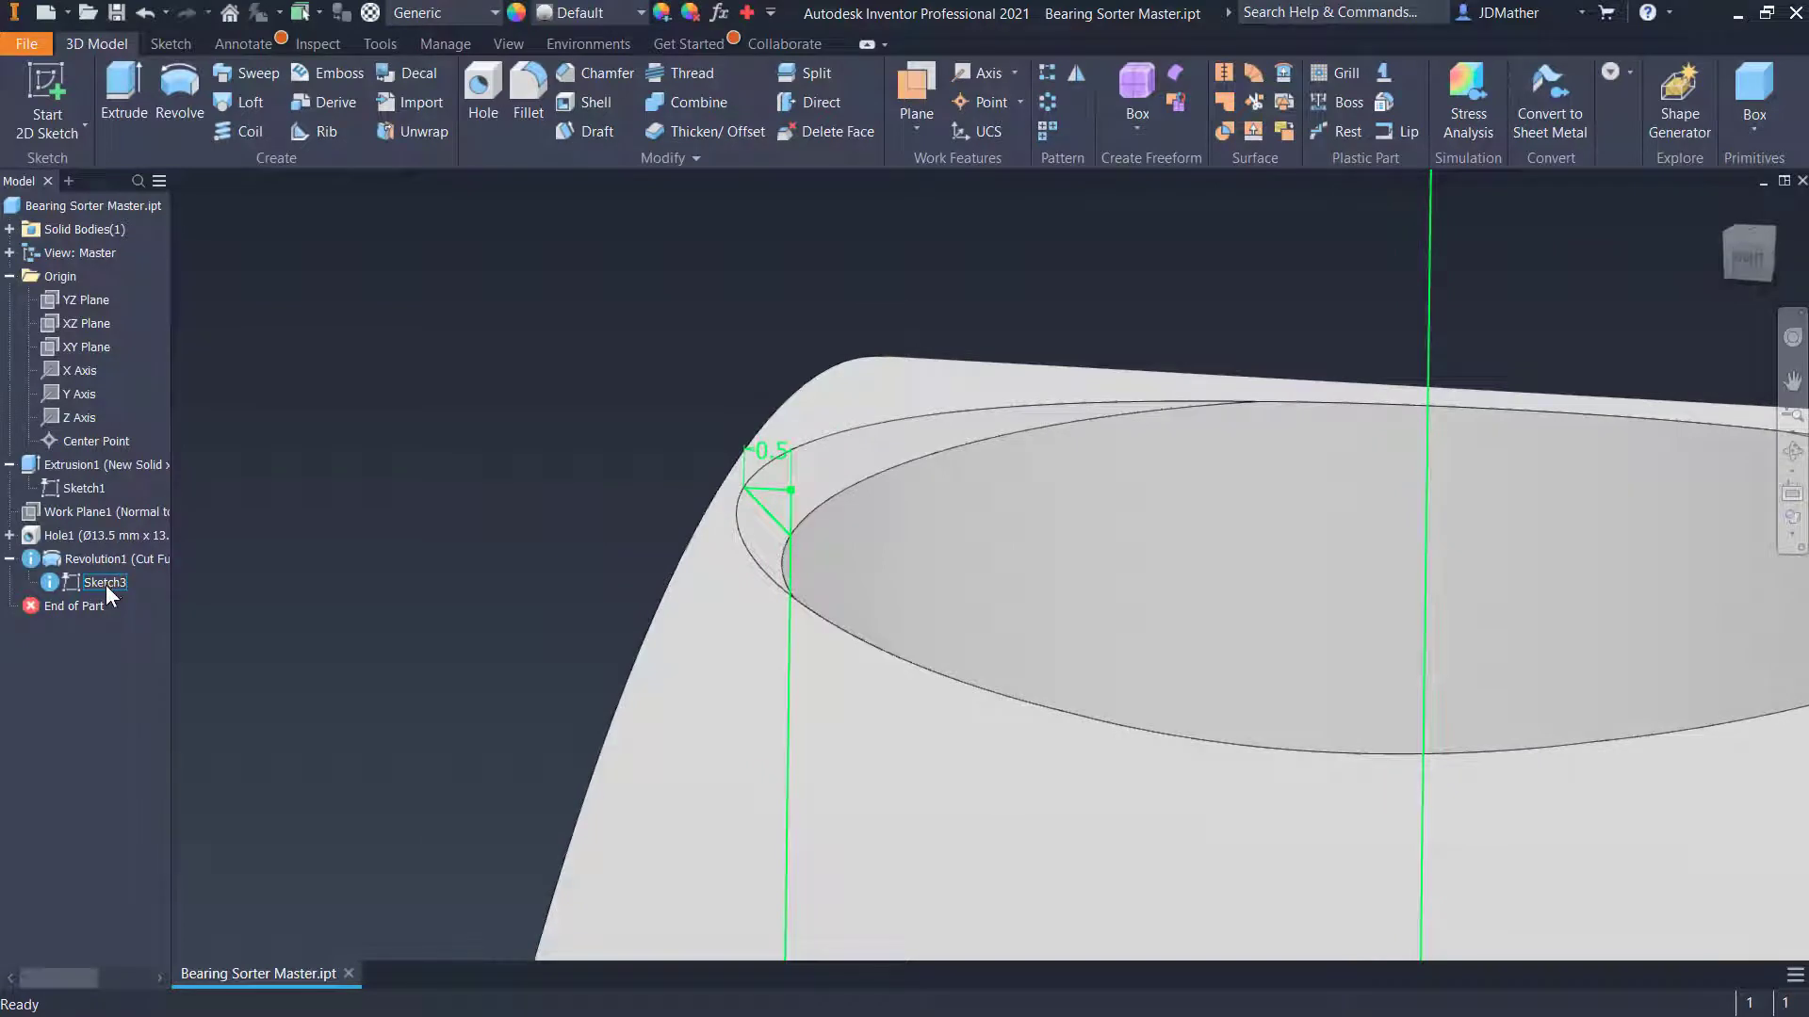
Reopen the revolve cut's sketch, delete the projected wall line with its end point, and pull the chamfer triangle loose
{"action": "right_click", "coordinate": [104, 586]}
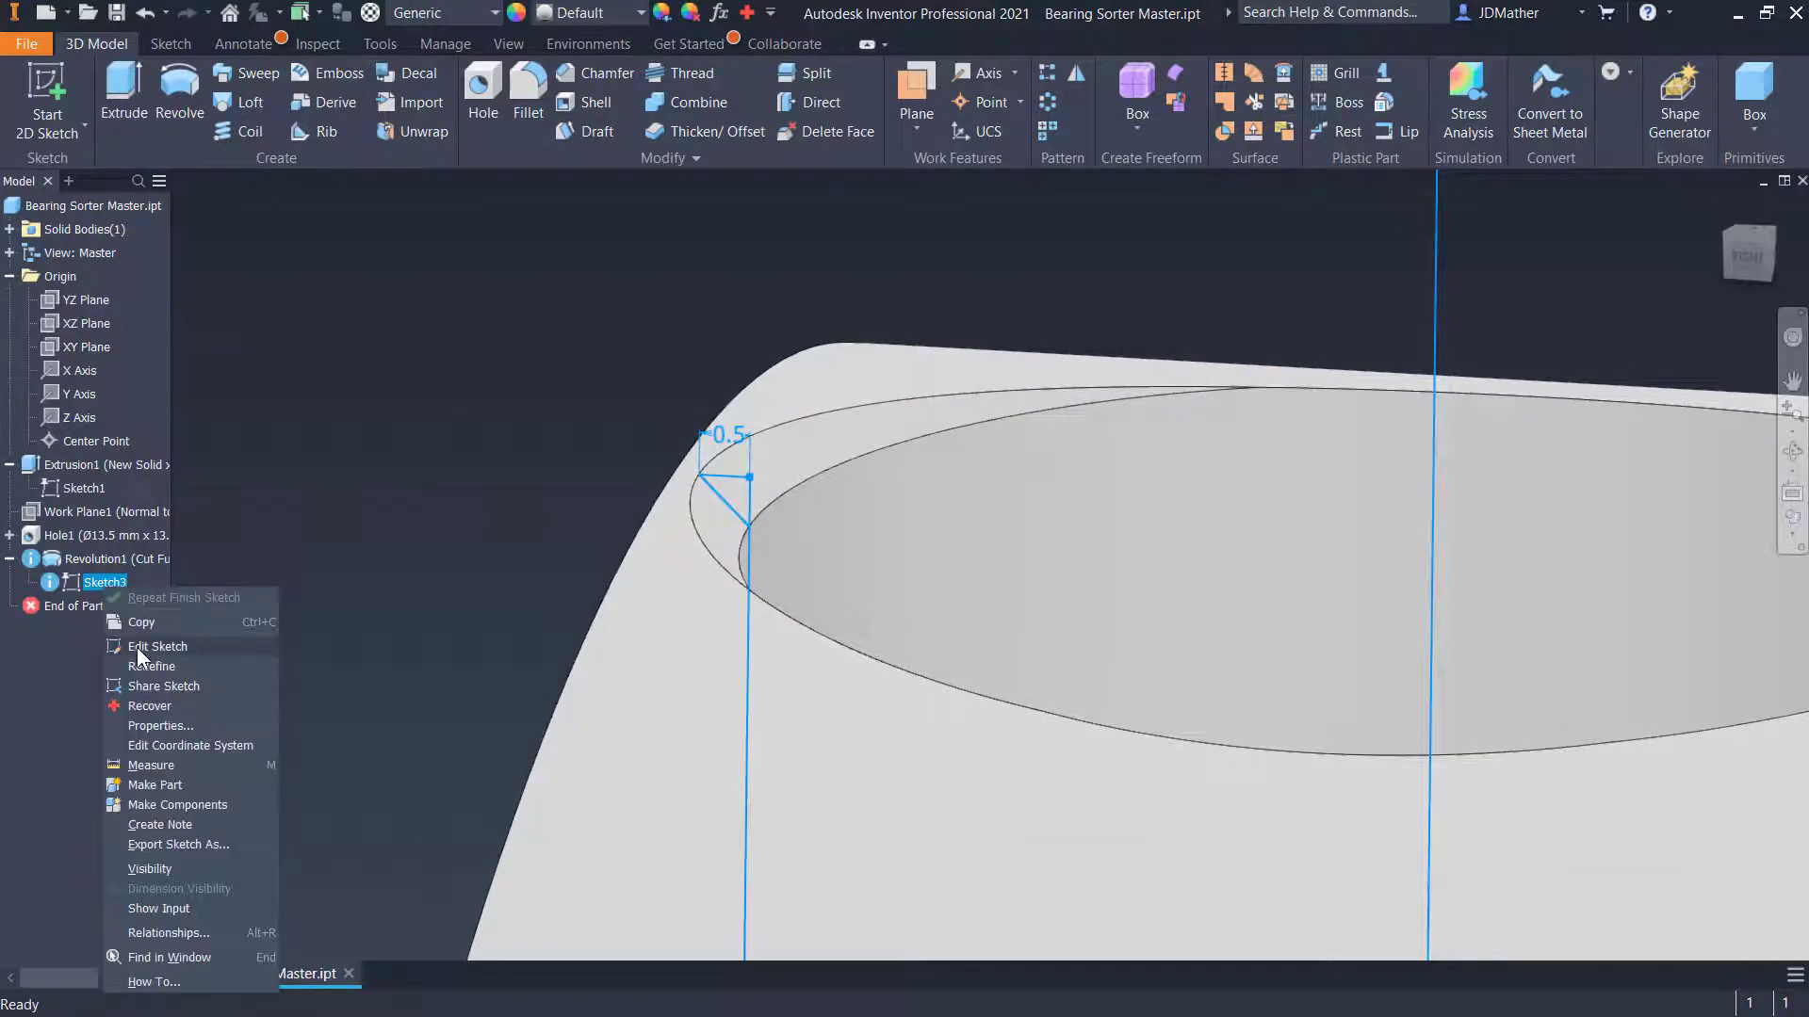
{"action": "left_click", "coordinate": [137, 647]}
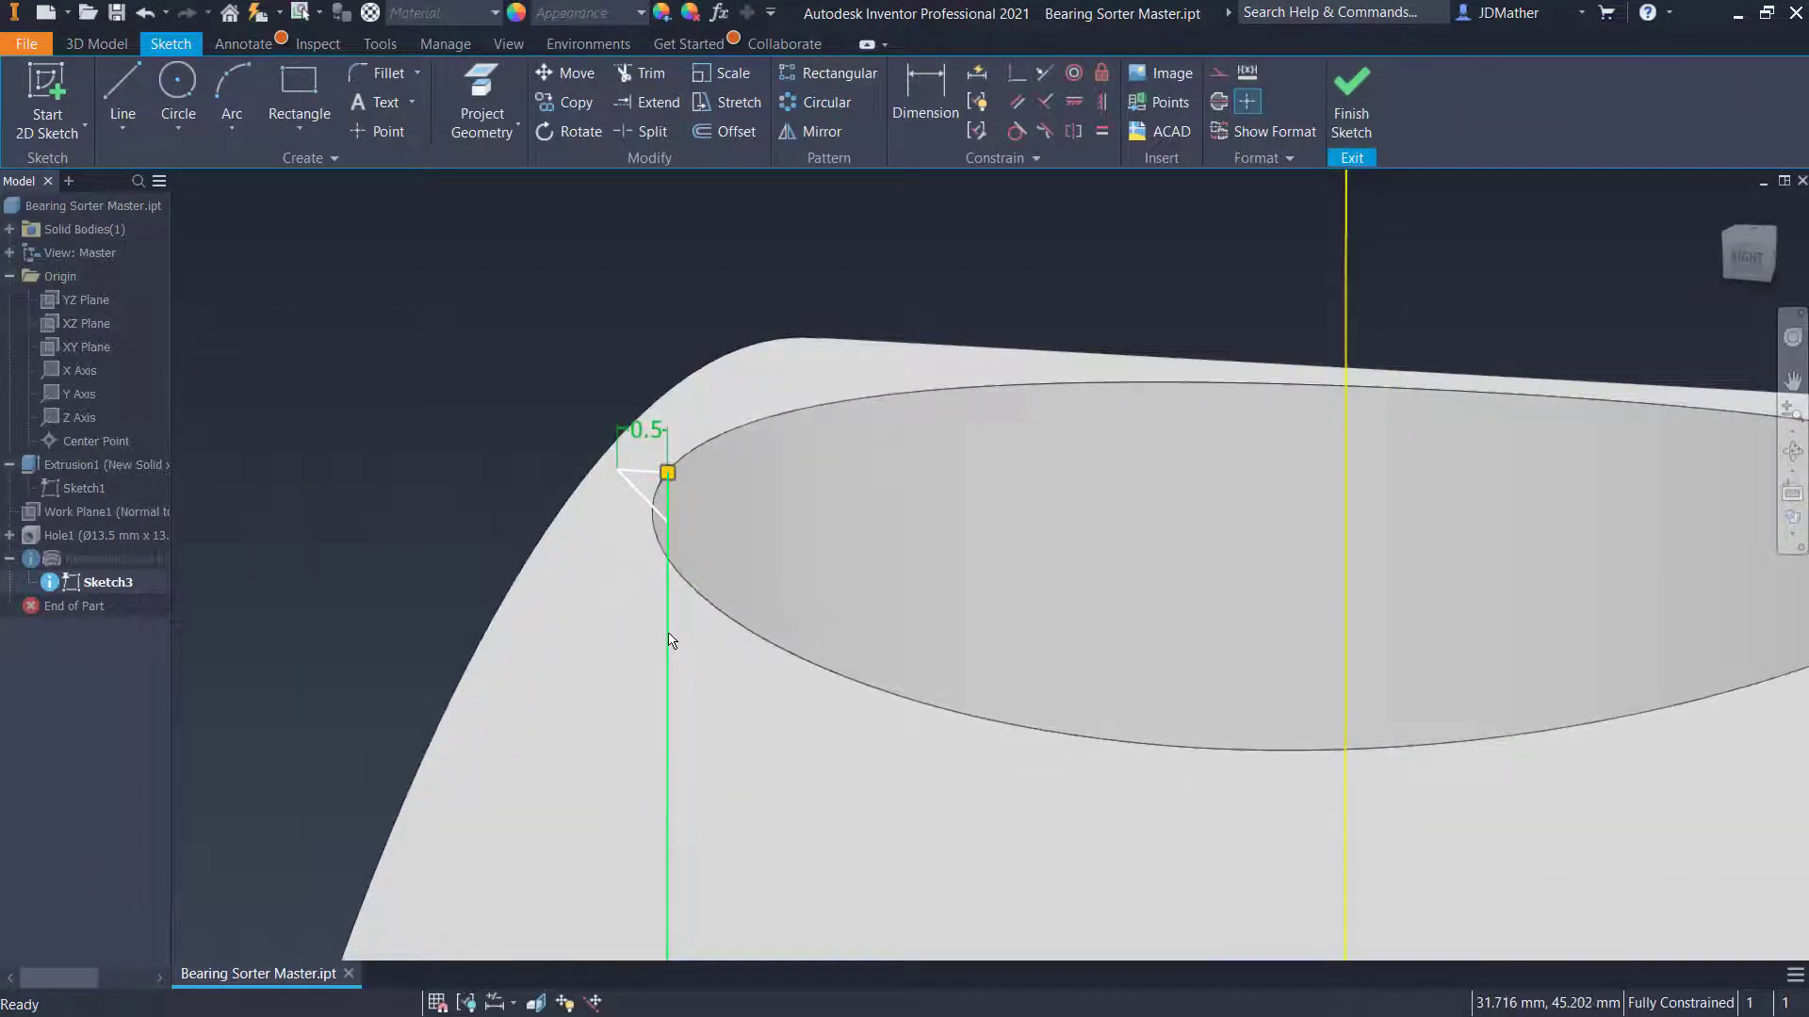
{"action": "scroll", "coordinate": [650, 546], "scroll_direction": "up", "scroll_amount": 5}
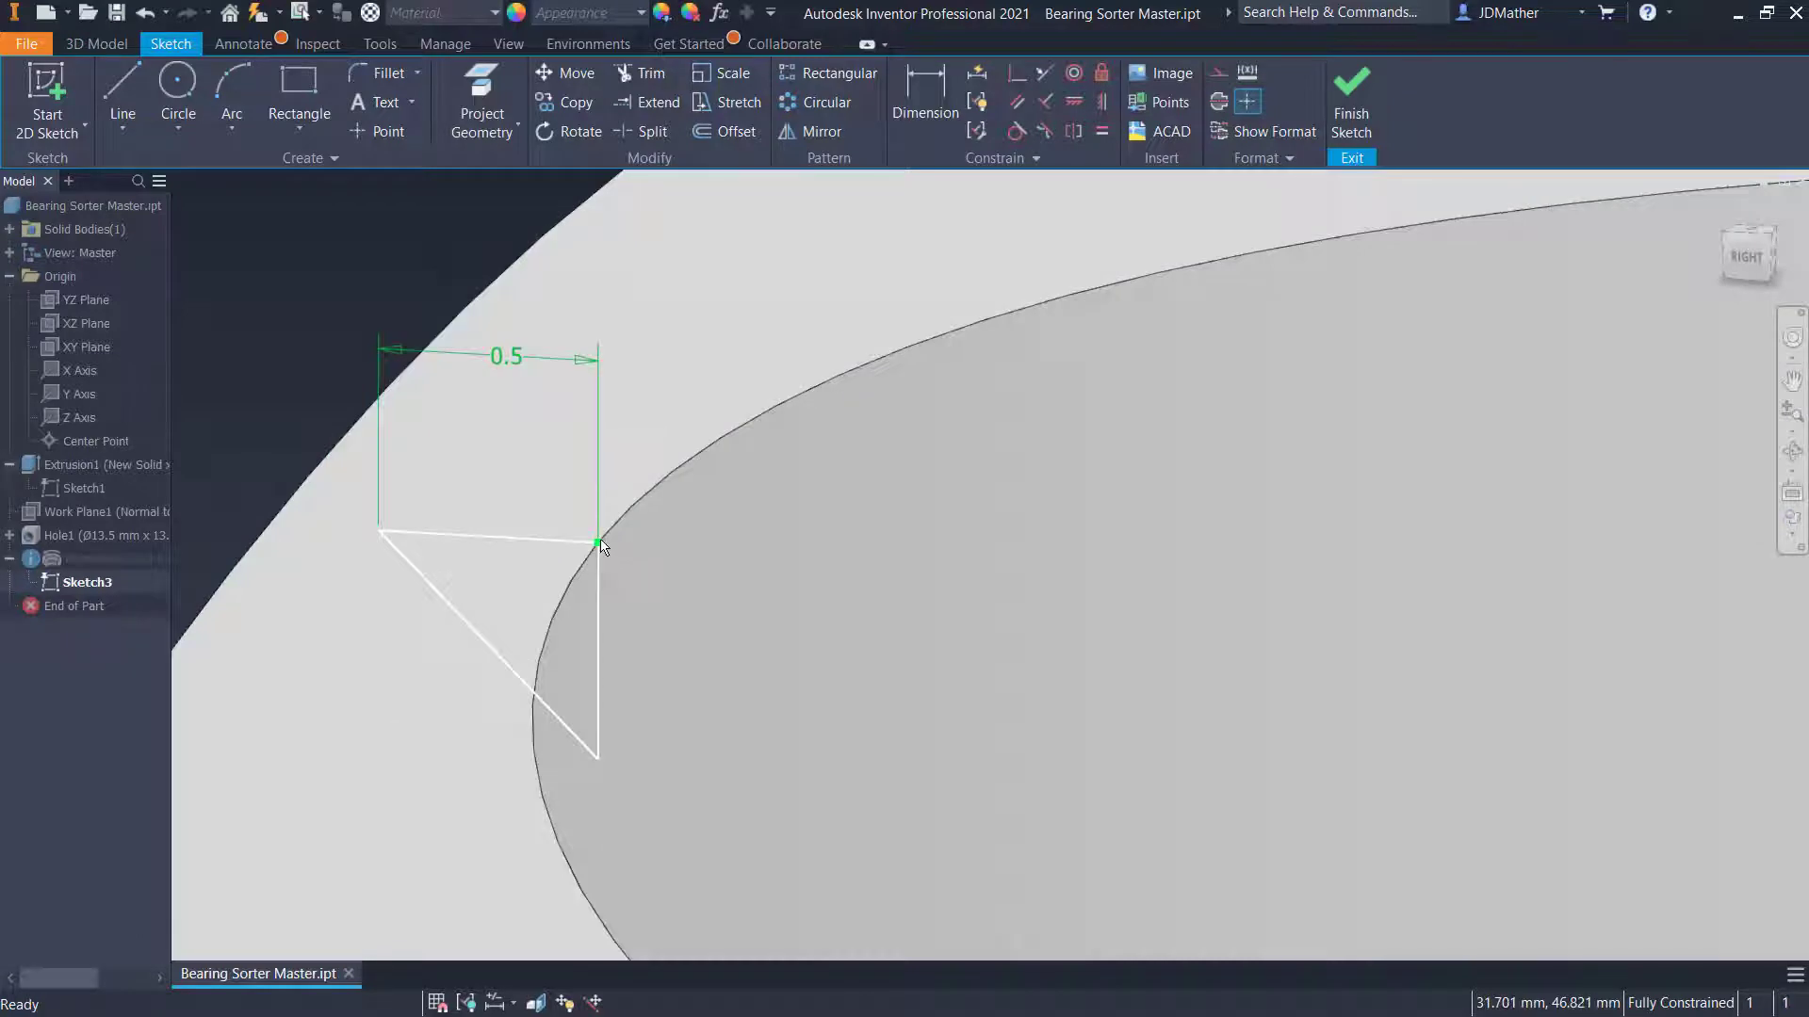
{"action": "left_click", "coordinate": [599, 541]}
{"action": "key", "text": "Delete"}
{"action": "left_click_drag", "start_coordinate": [511, 537], "coordinate": [511, 582]}
{"action": "scroll", "coordinate": [428, 389], "scroll_direction": "down", "scroll_amount": 4}
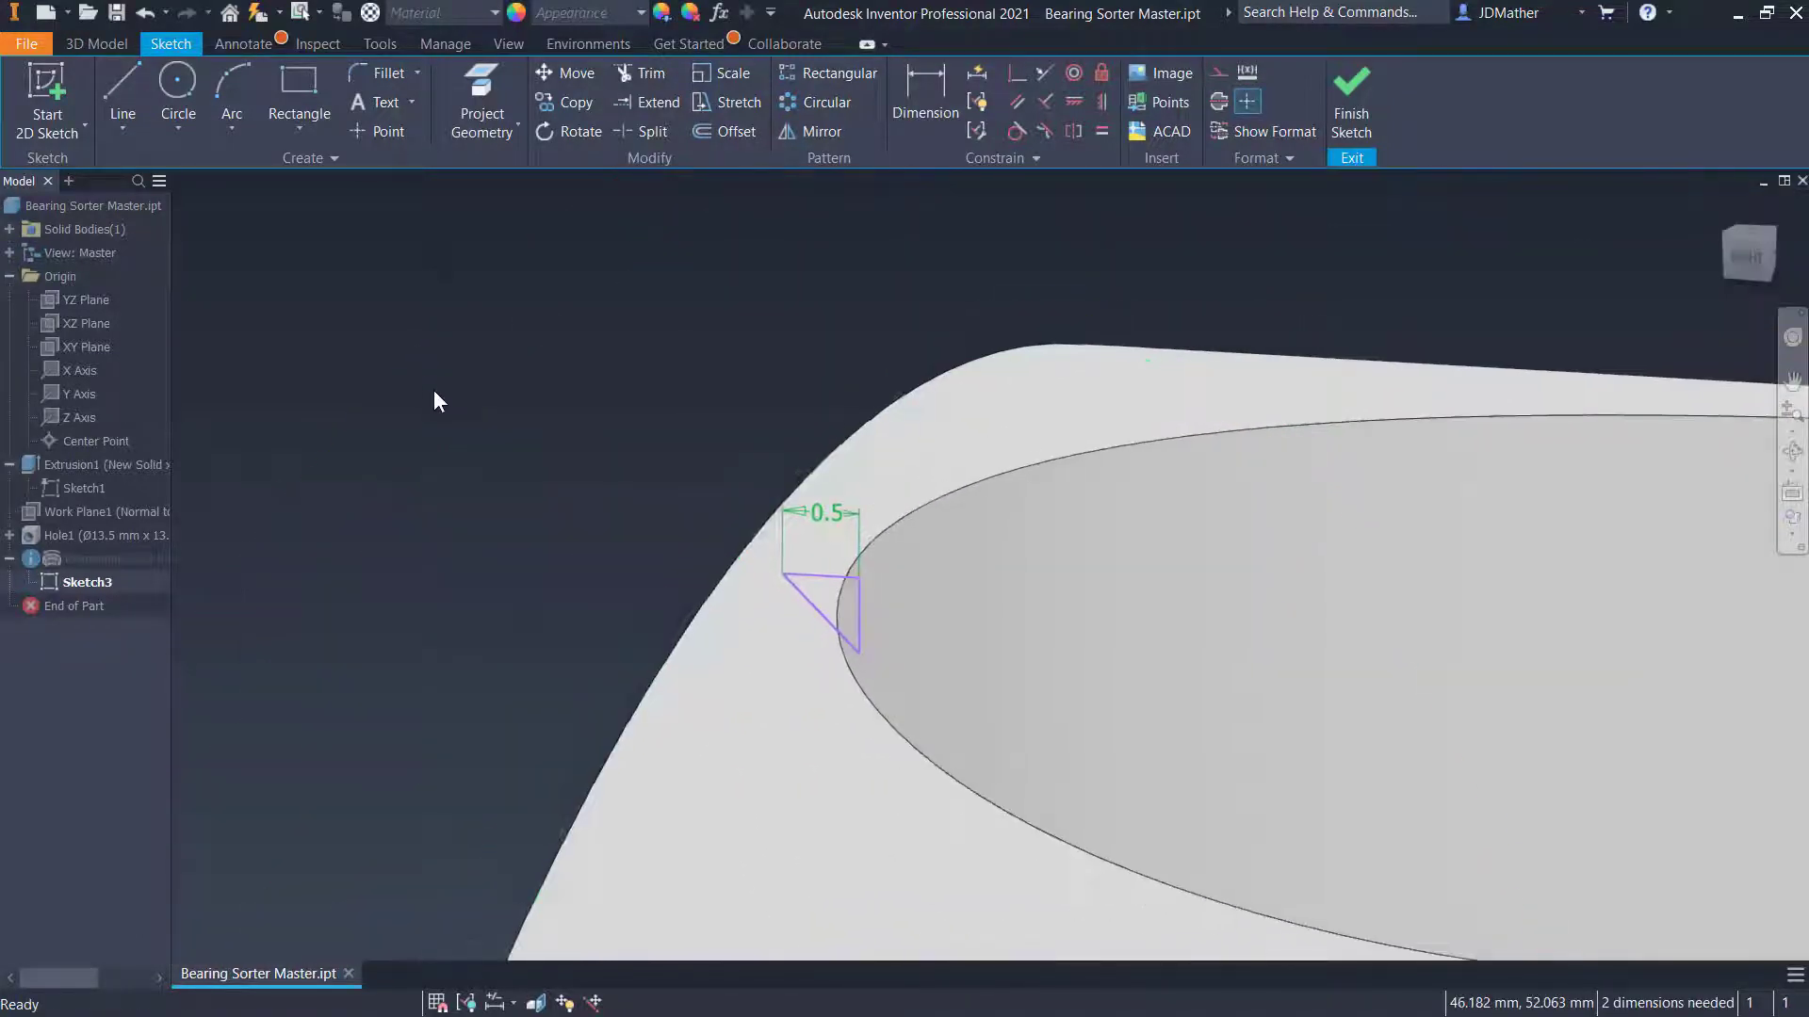
{"action": "scroll", "coordinate": [434, 391], "scroll_direction": "down", "scroll_amount": 5}
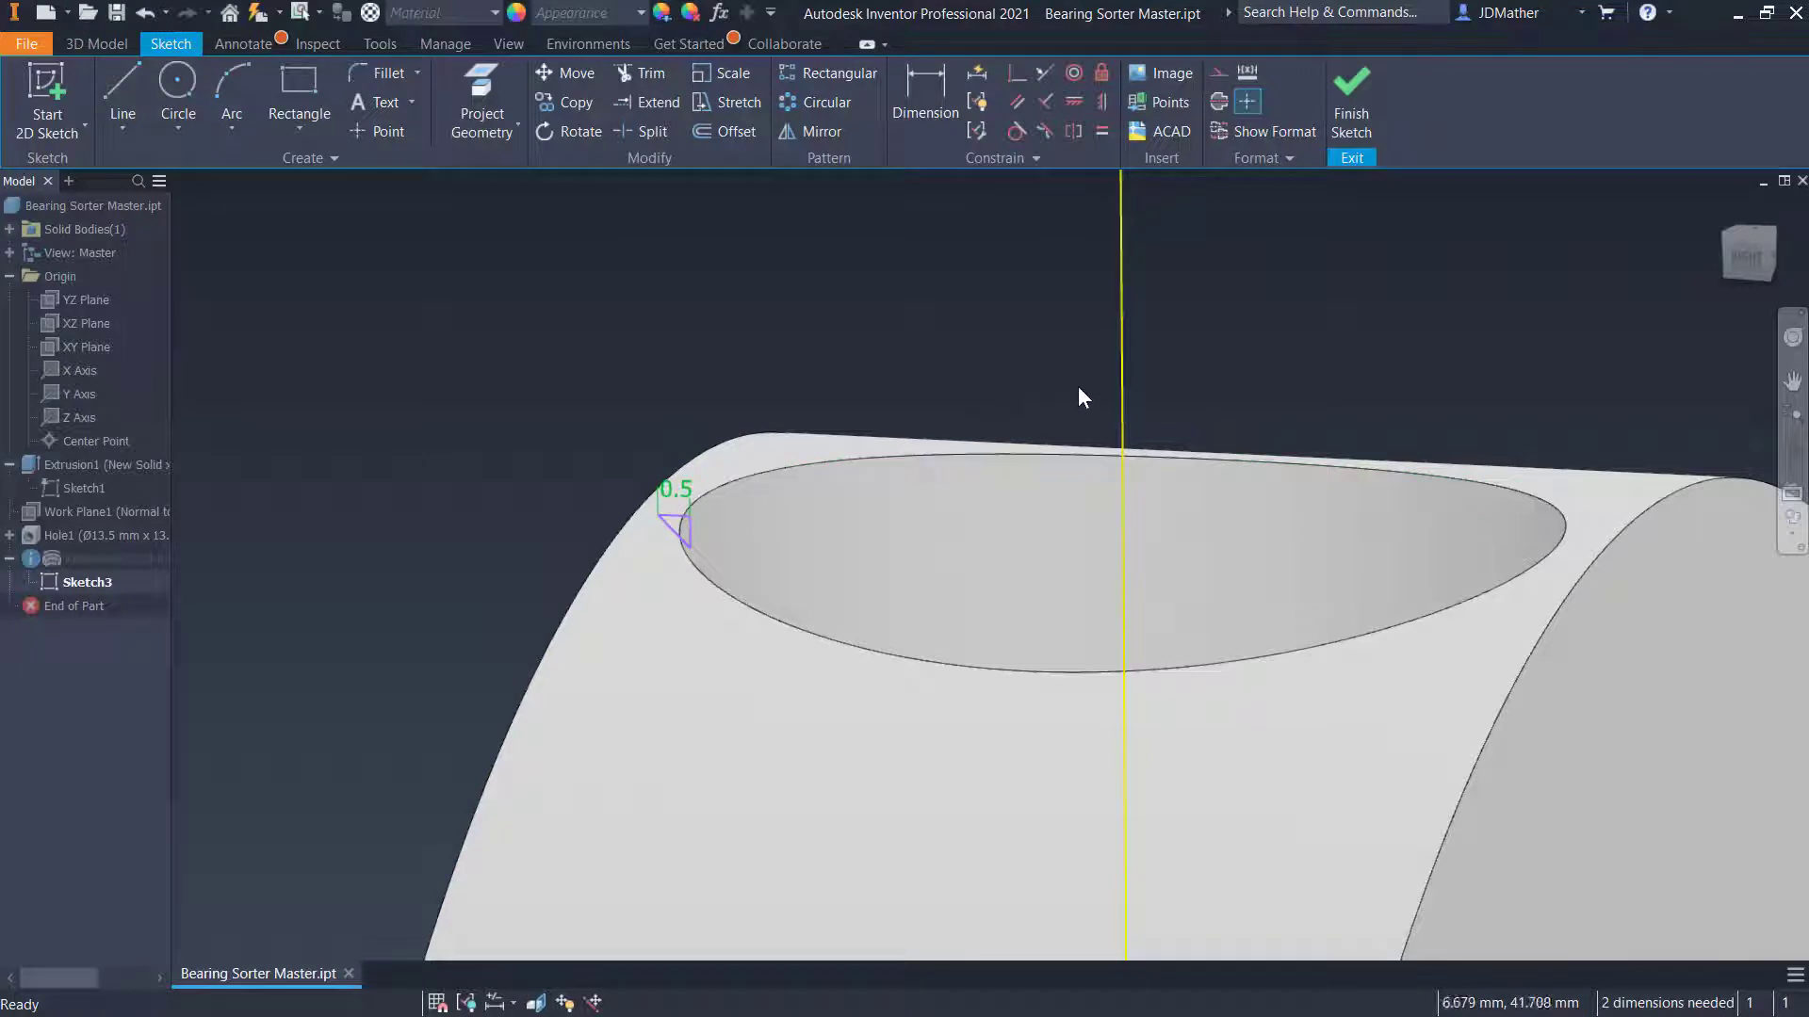
Convert the pocket's axis line to a centerline and dimension the triangle's vertical side from it as a 13.5 mm diameter
{"action": "left_click", "coordinate": [1217, 101]}
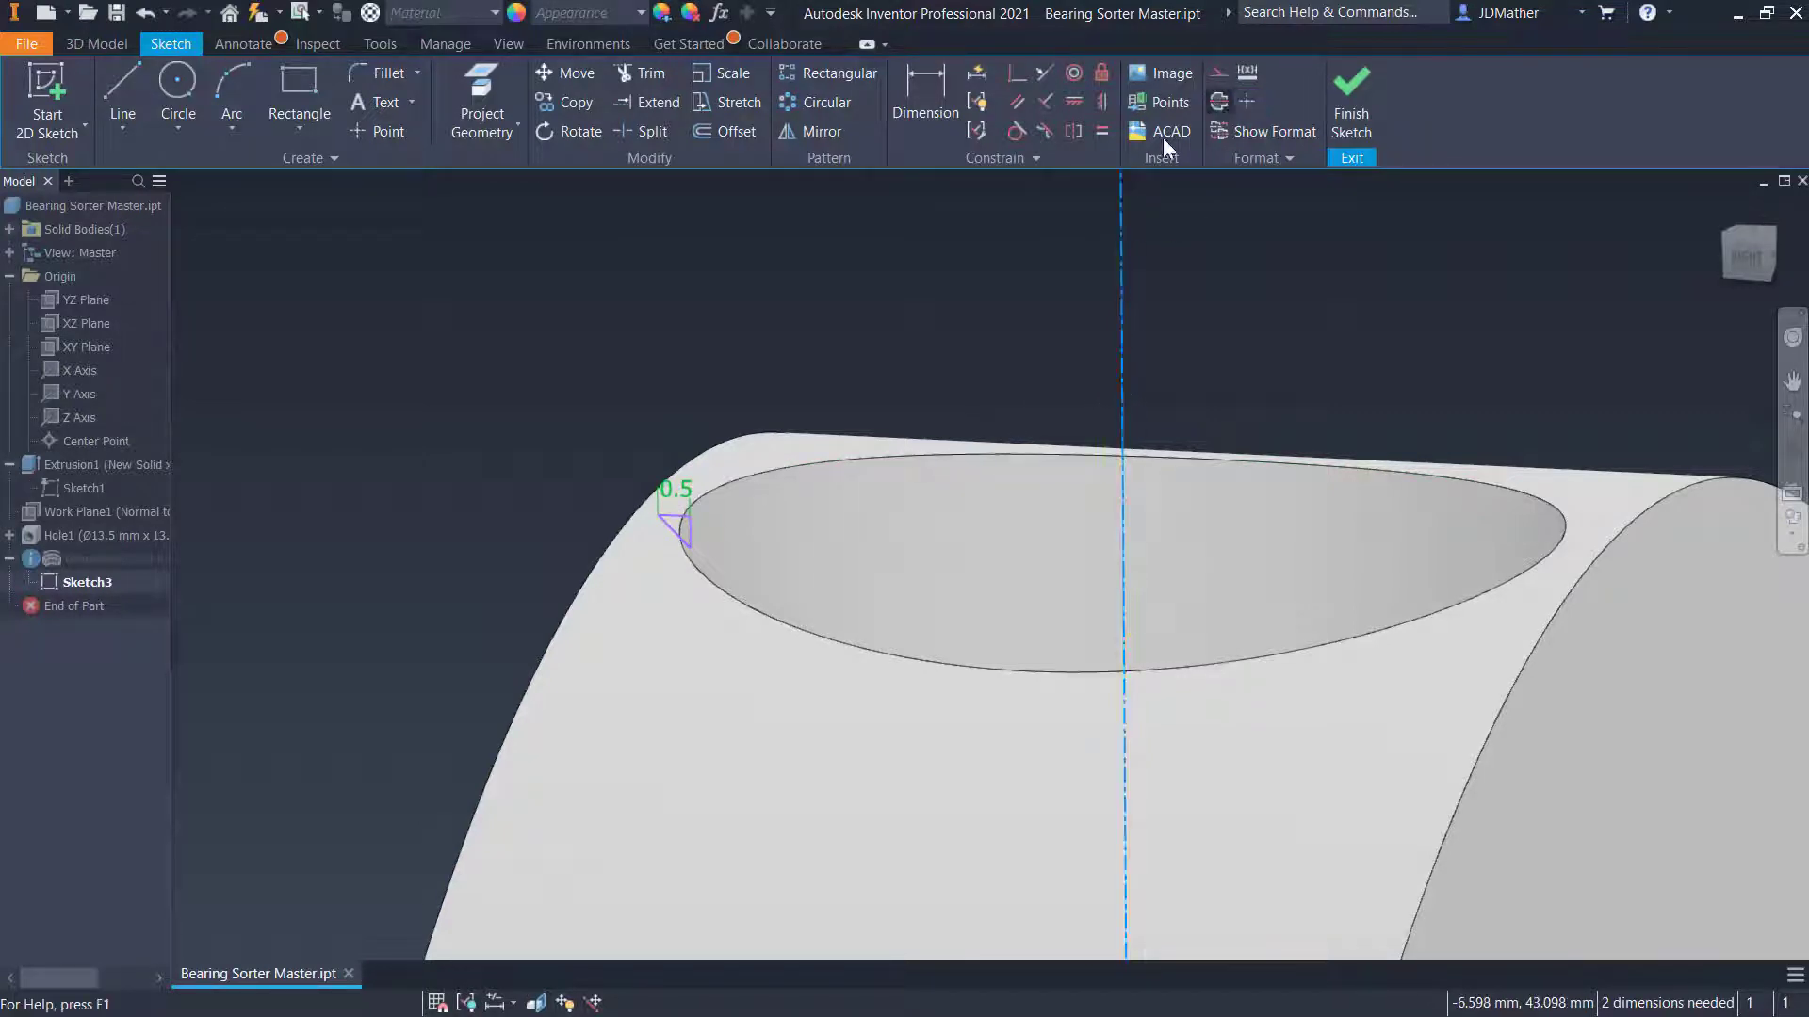
{"action": "left_click", "coordinate": [931, 94]}
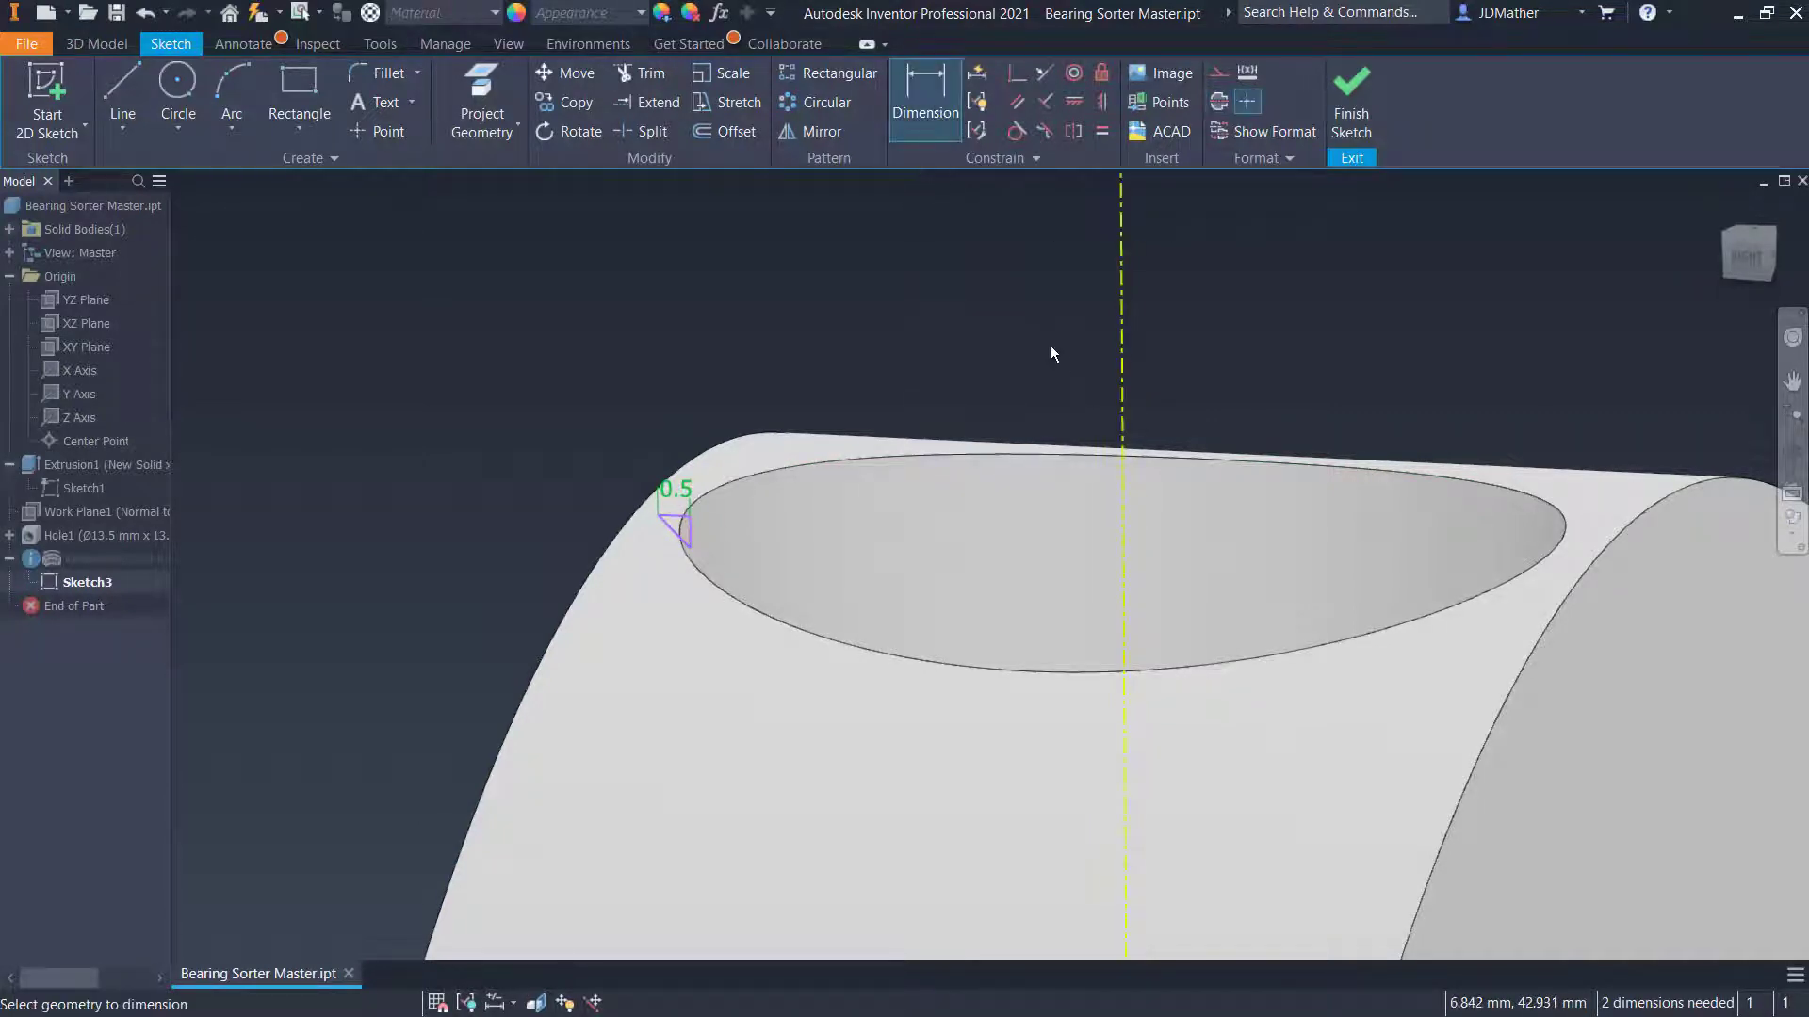
{"action": "left_click", "coordinate": [1123, 389]}
{"action": "left_click", "coordinate": [688, 525]}
{"action": "left_click", "coordinate": [982, 322]}
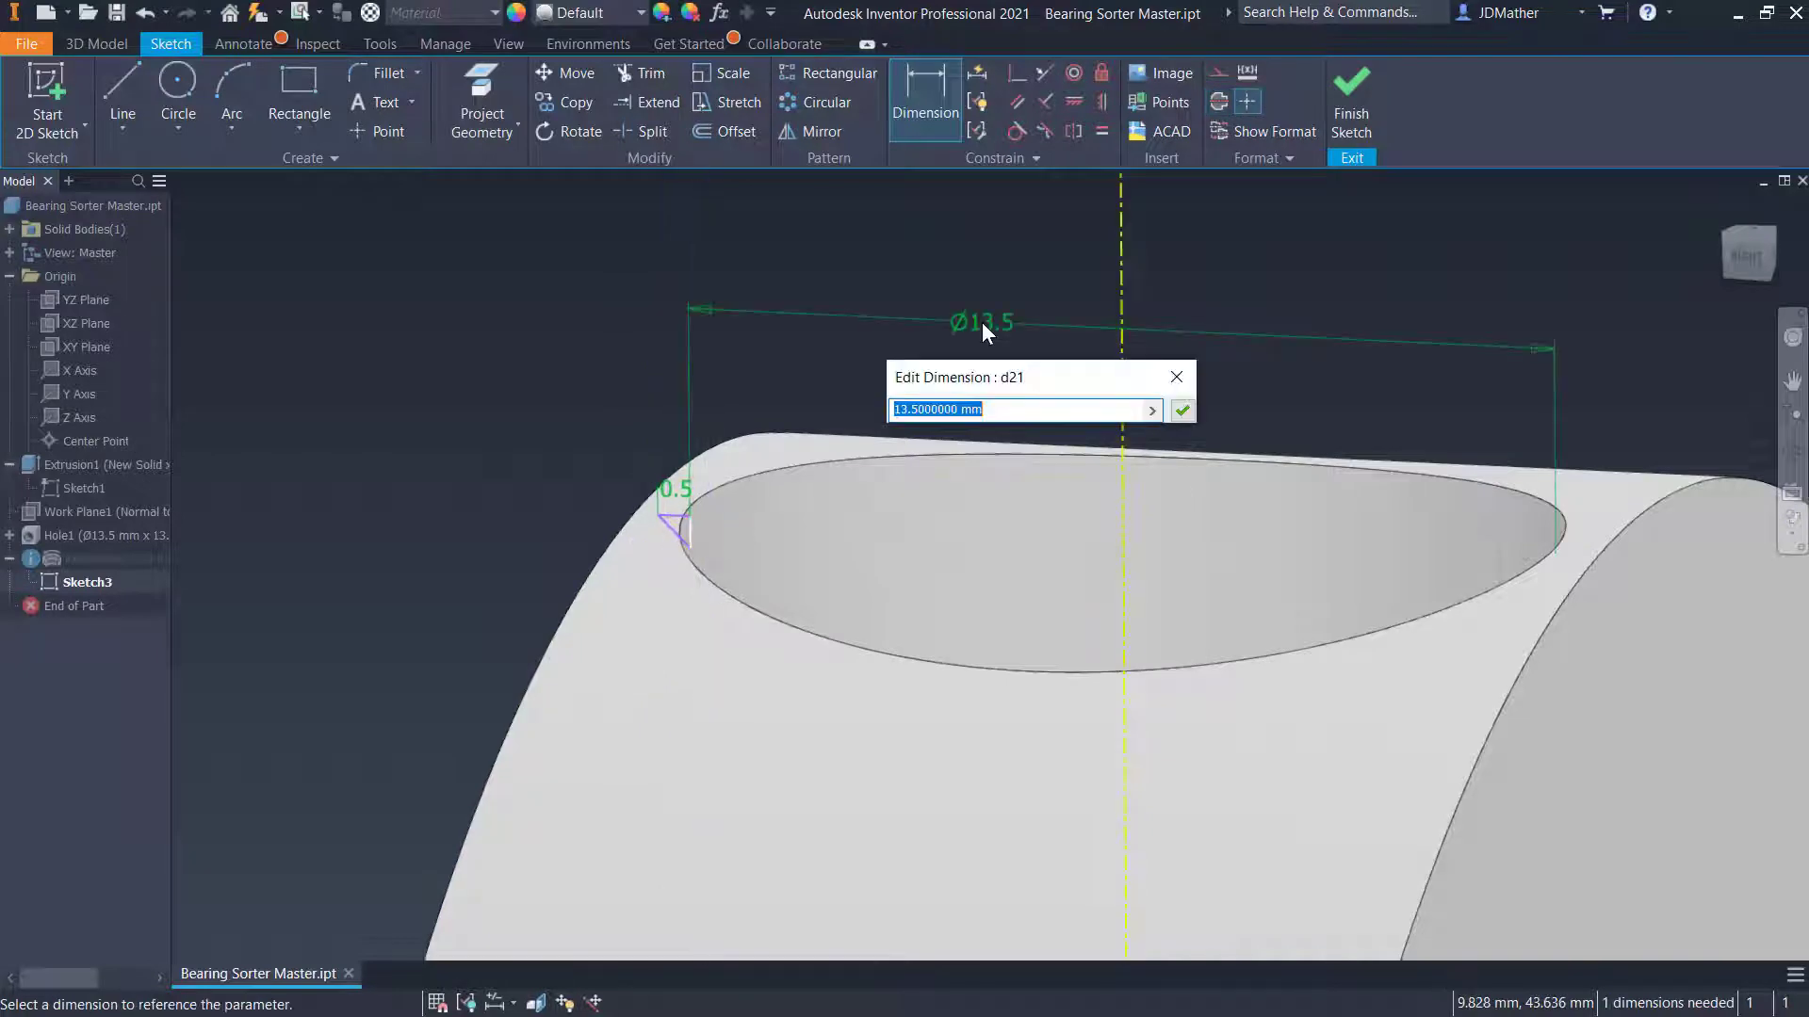
{"action": "key", "text": "Return"}
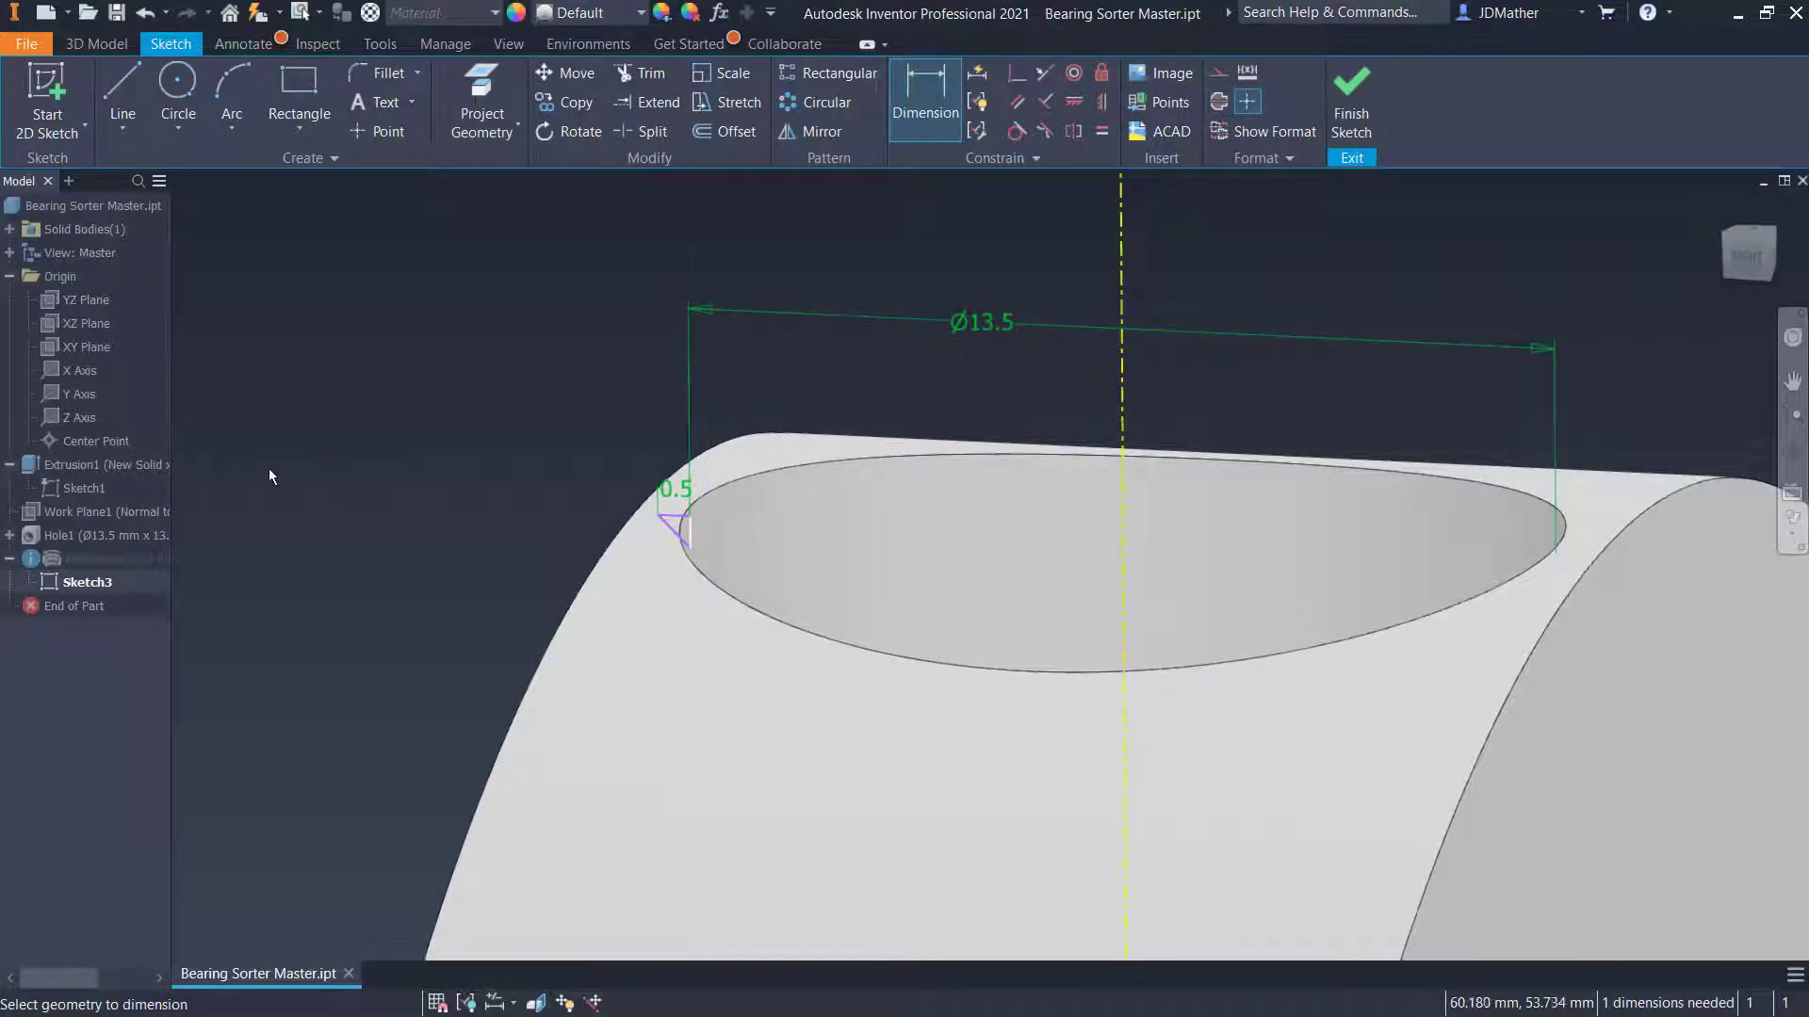
{"action": "key", "text": "Escape"}
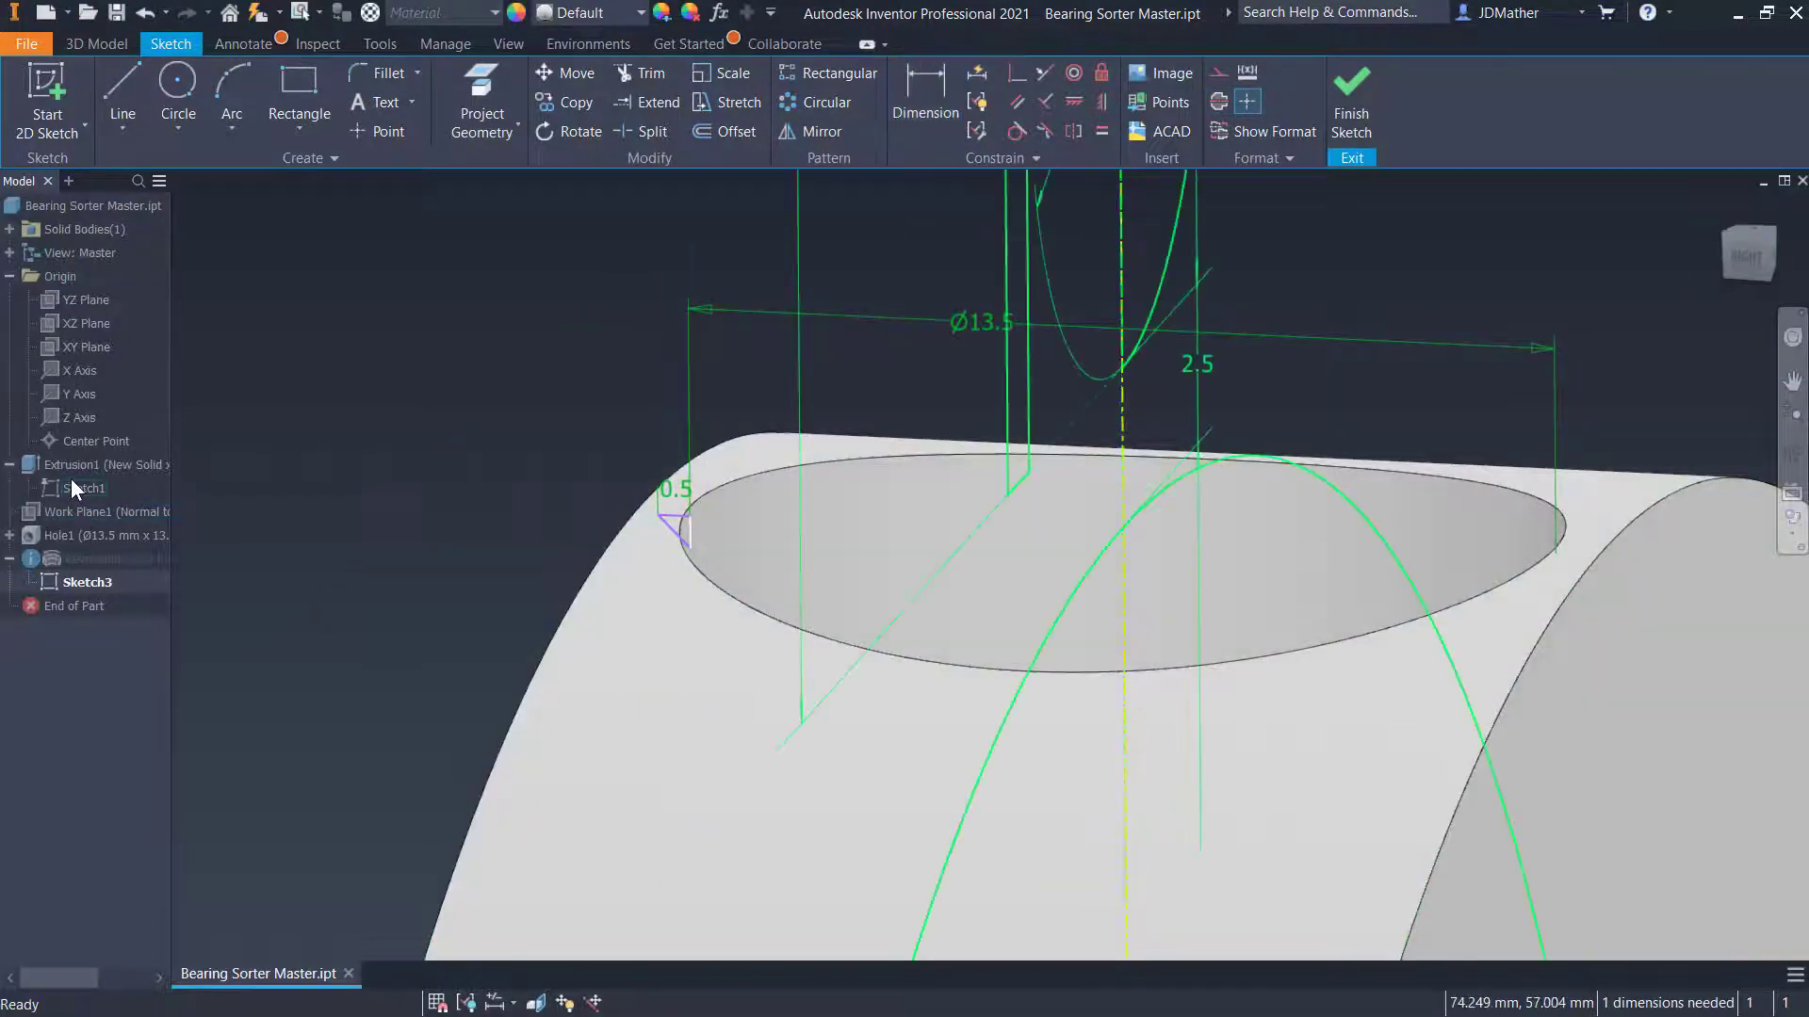
Show the wheel's base sketch, project the outer circle's uppermost point, and draw a line from the triangle's square corner to that point
{"action": "middle_click_drag", "start_coordinate": [786, 341], "coordinate": [579, 384], "text": "shift"}
{"action": "left_click", "coordinate": [498, 100]}
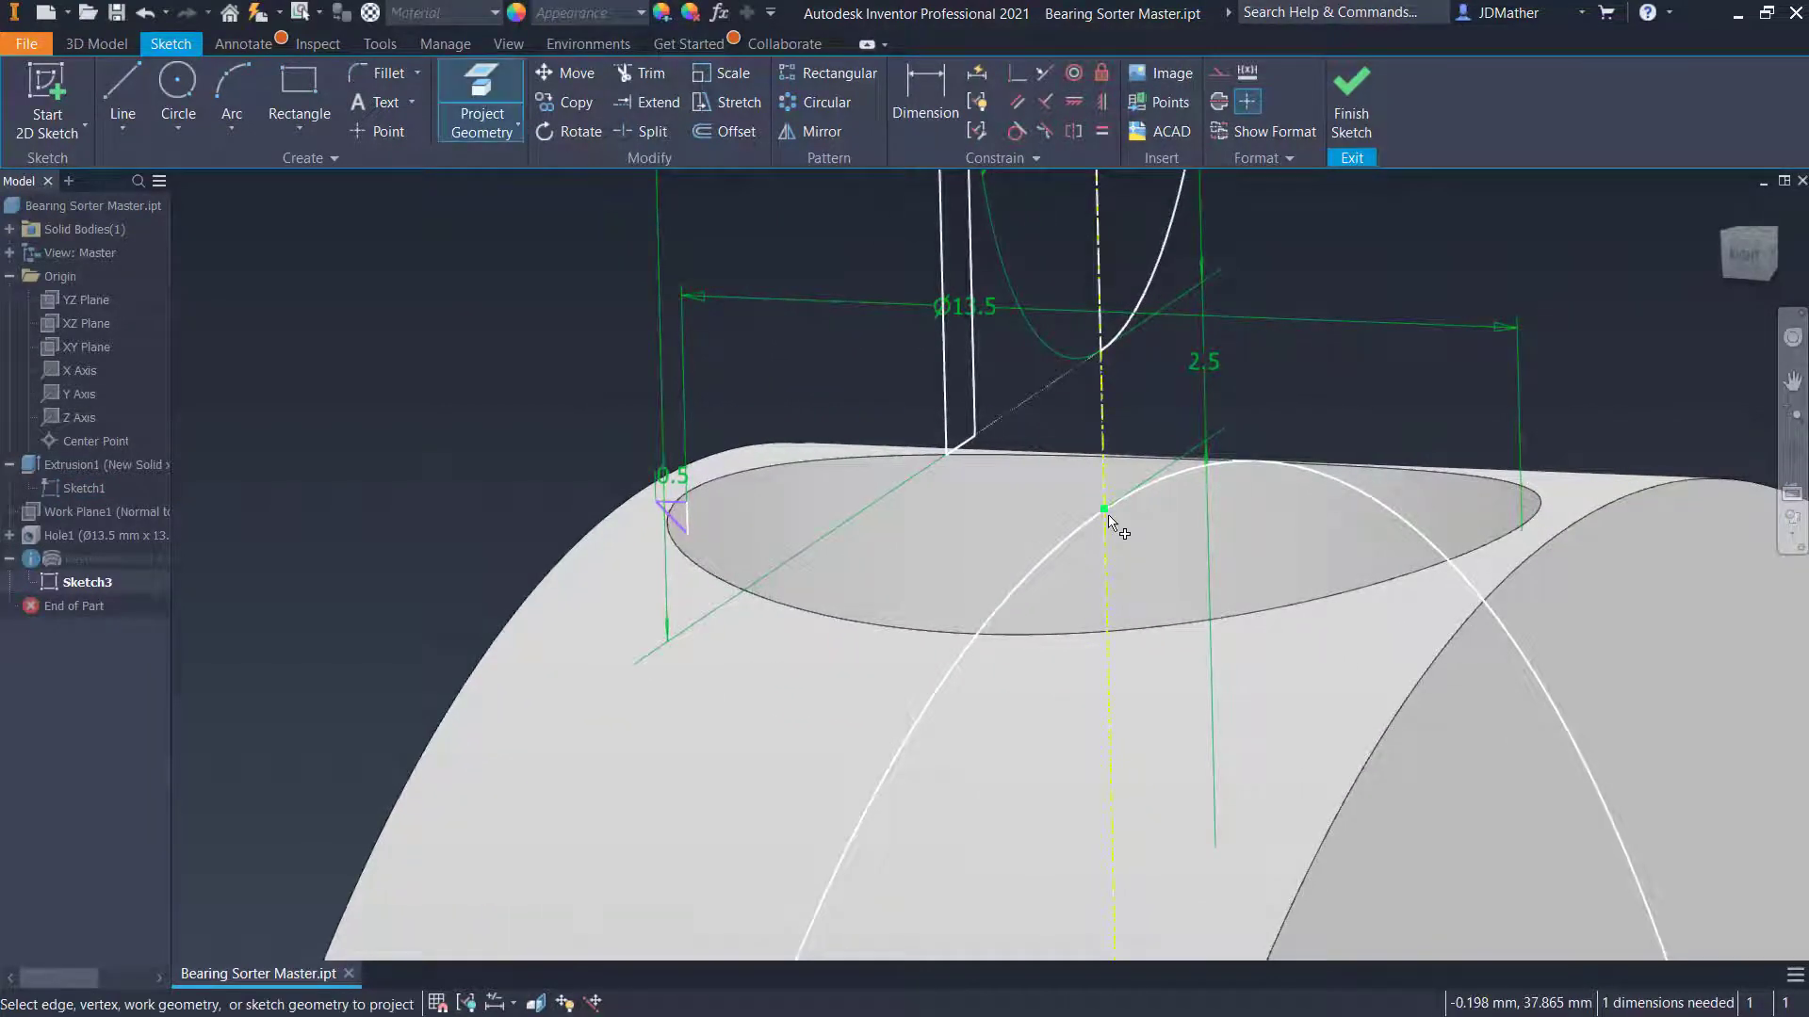
{"action": "left_click", "coordinate": [127, 89]}
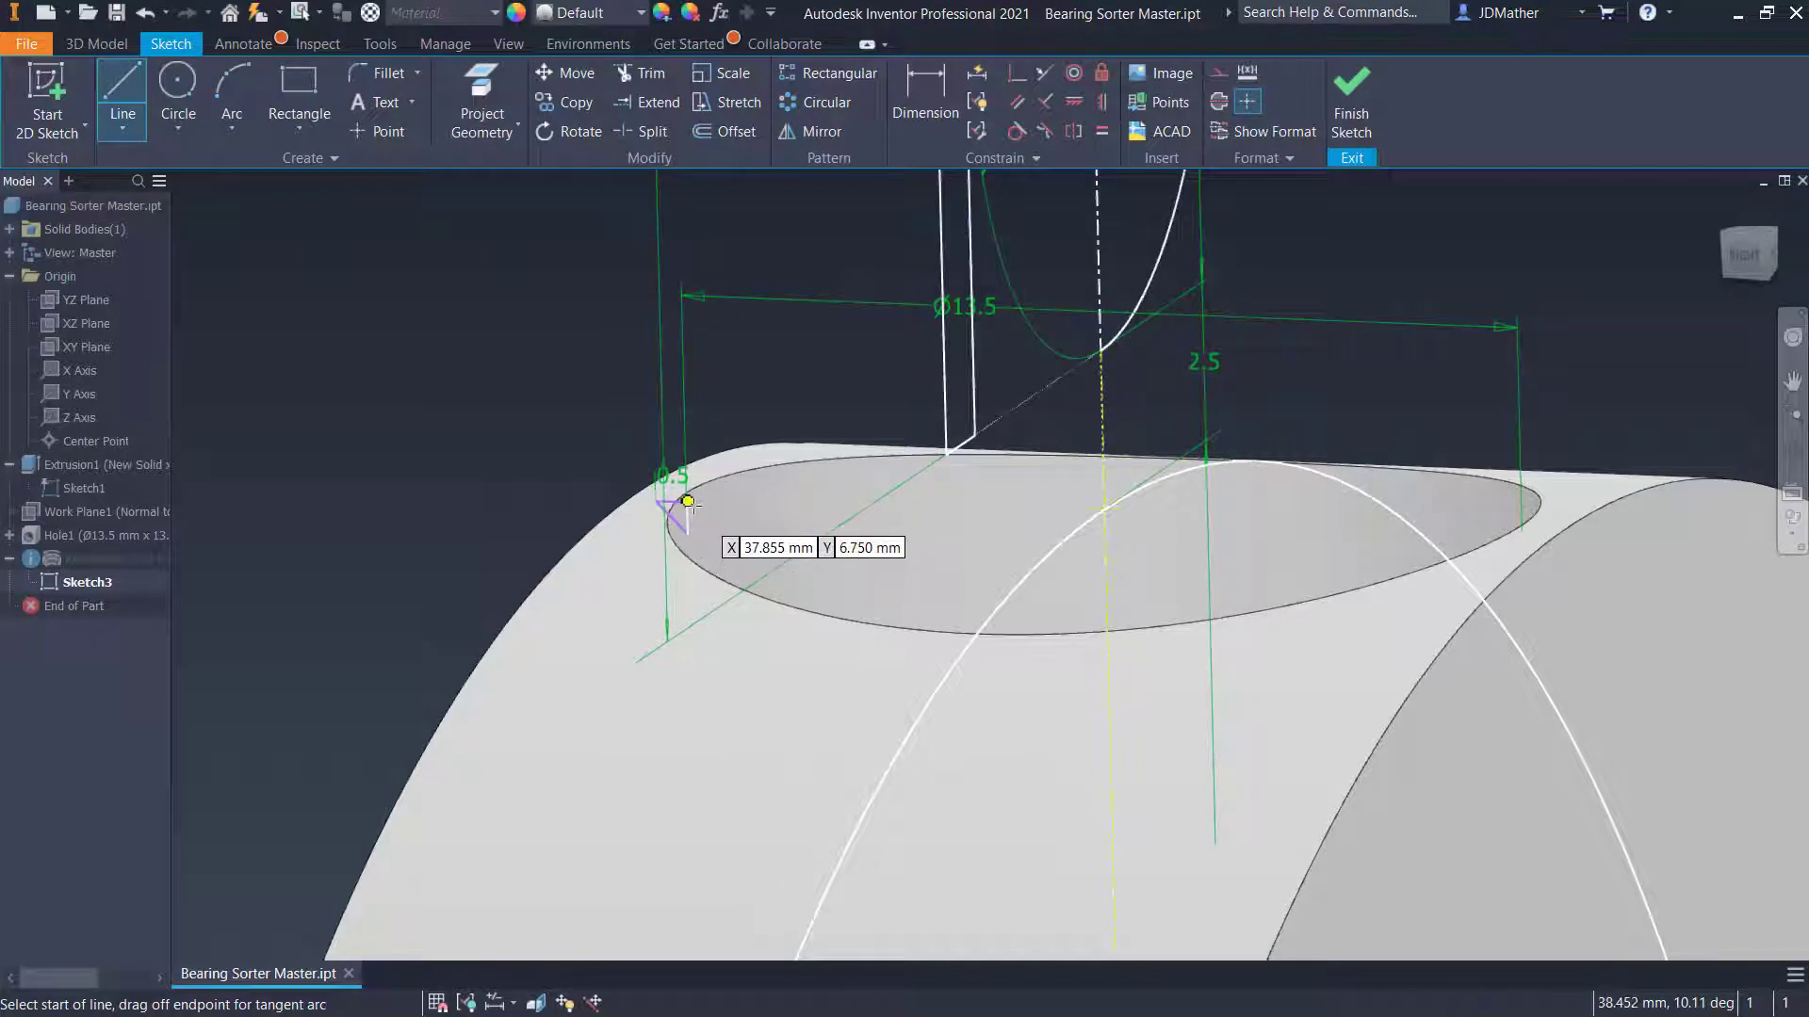
{"action": "left_click", "coordinate": [687, 501]}
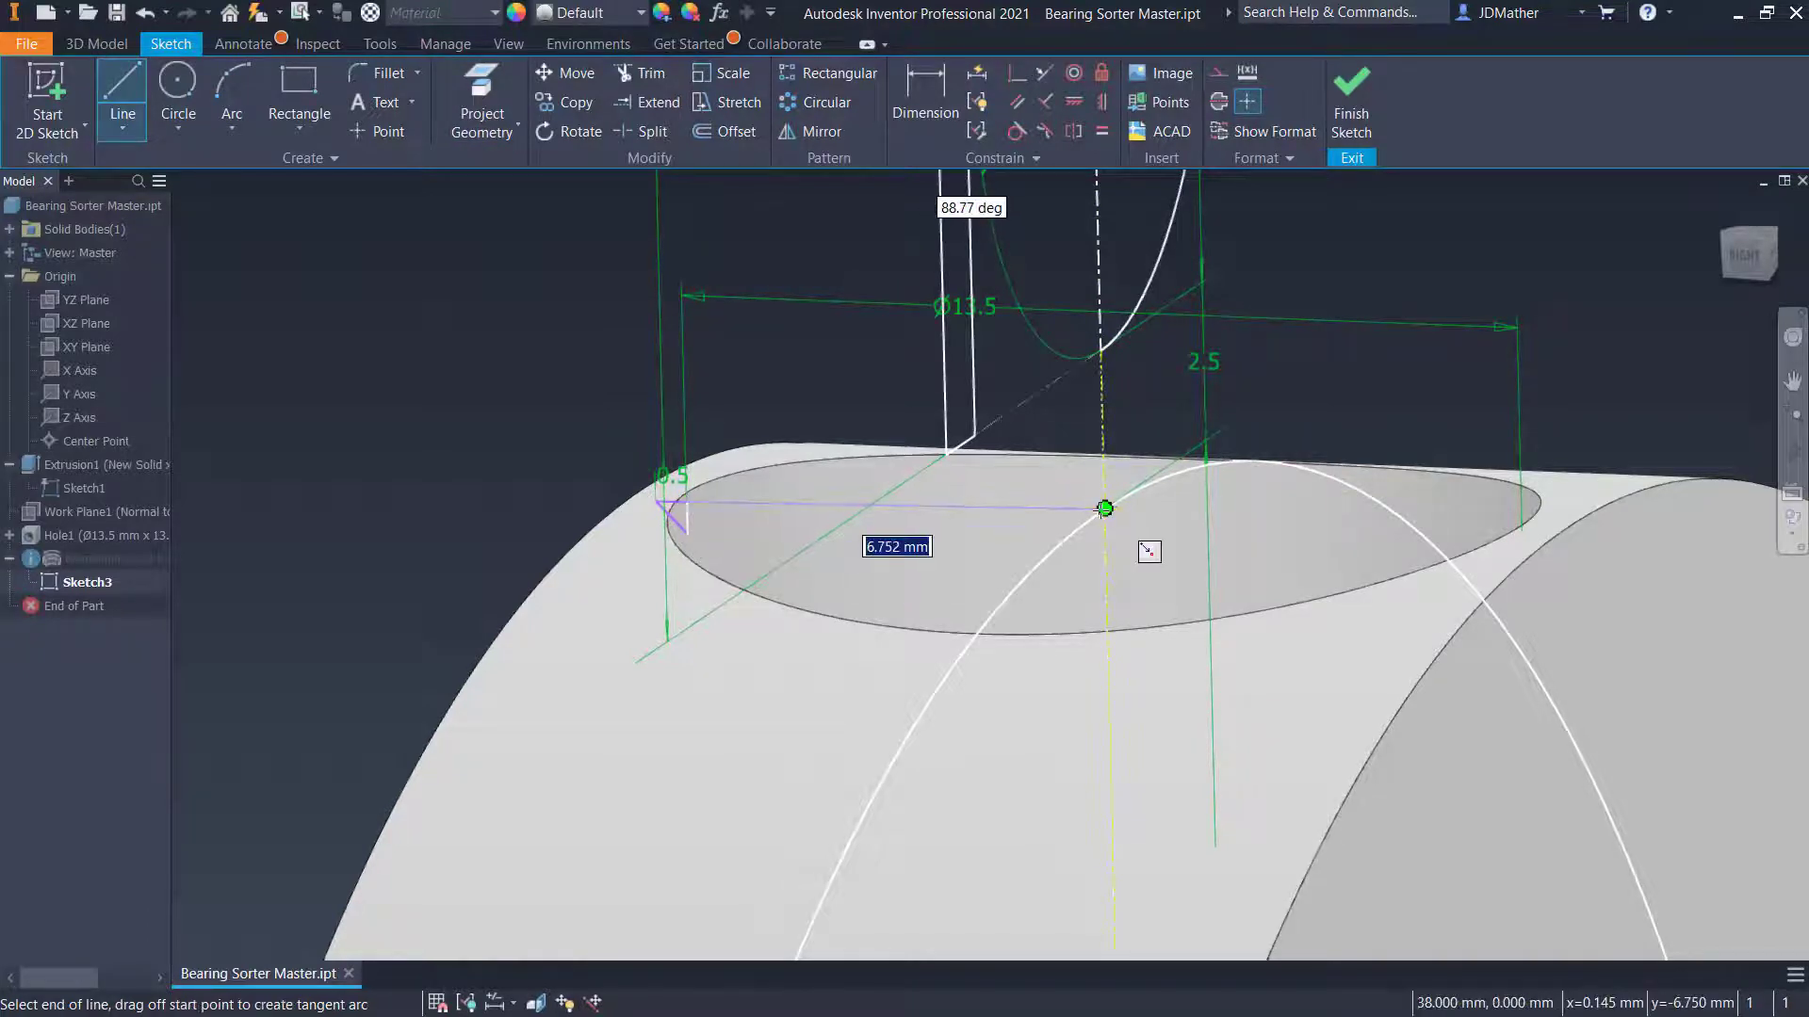
{"action": "left_click", "coordinate": [1104, 509]}
{"action": "key", "text": "Escape"}
{"action": "left_click_drag", "start_coordinate": [687, 502], "coordinate": [701, 437]}
{"action": "mouse_move", "coordinate": [452, 417]}
{"action": "middle_mouse_down", "text": "shift"}
{"action": "mouse_move", "coordinate": [904, 452]}
{"action": "mouse_move", "coordinate": [909, 381]}
{"action": "middle_mouse_up", "text": "shift"}
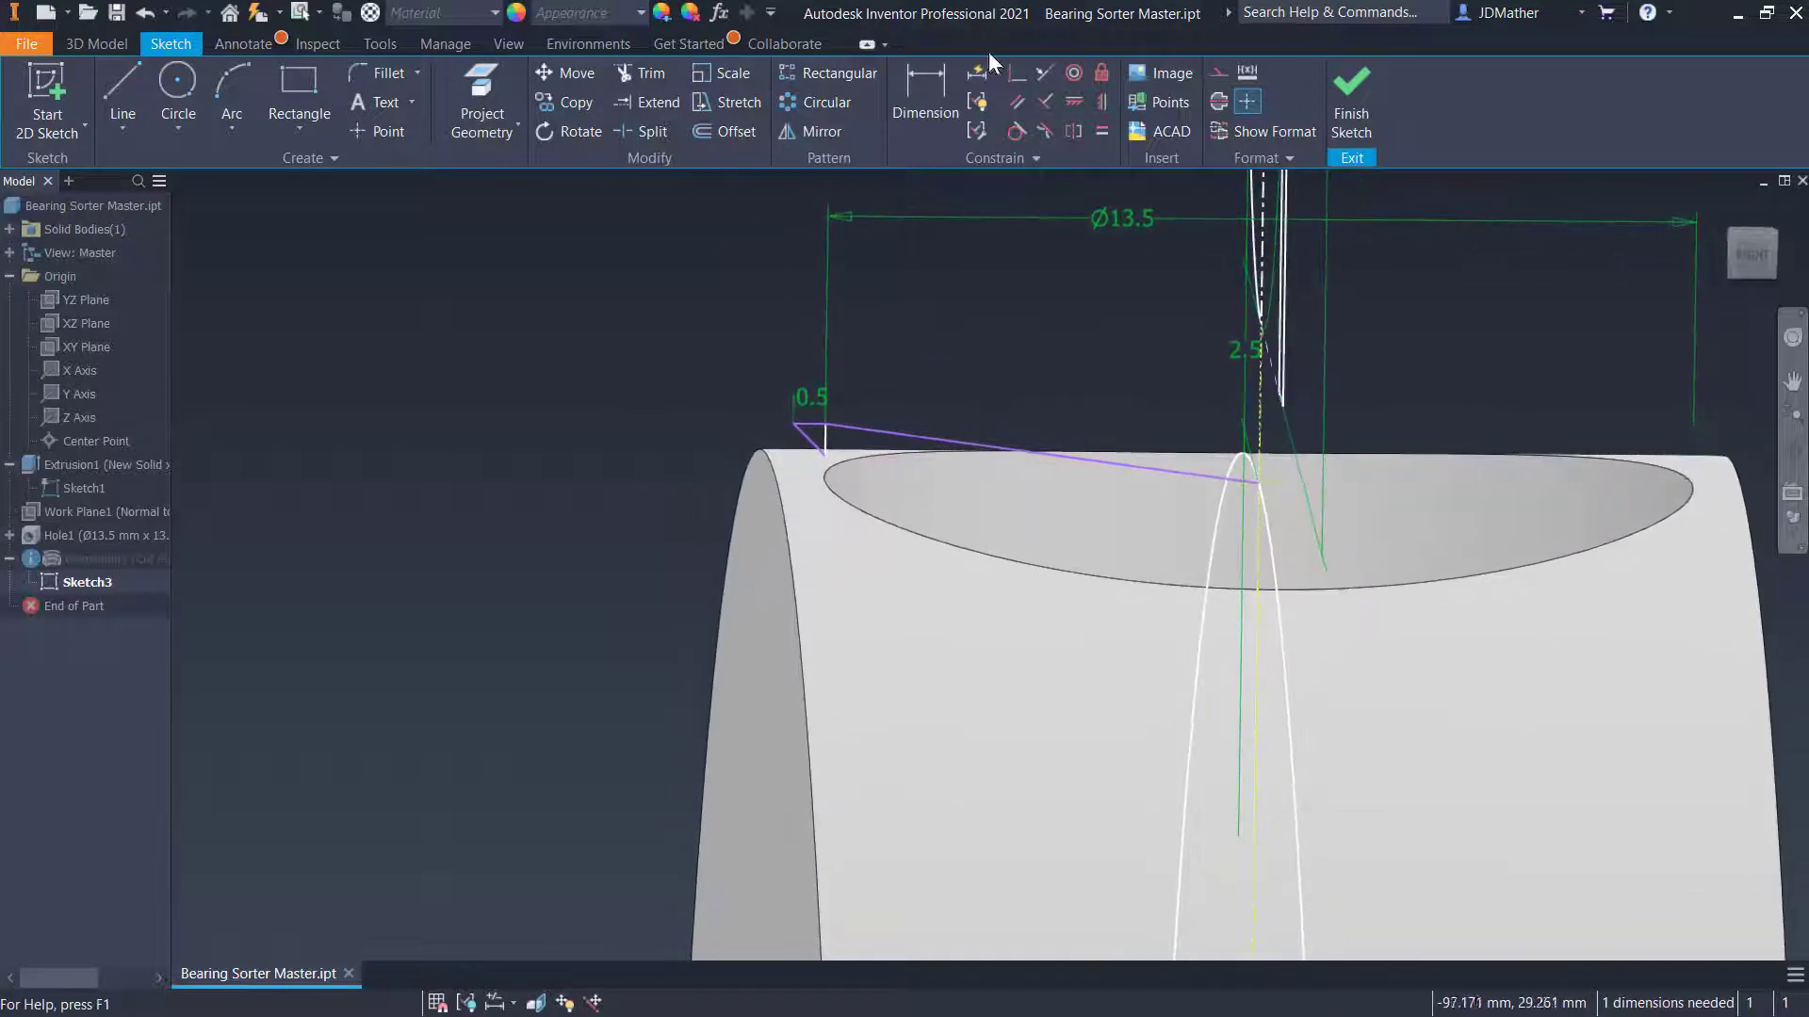
Apply a vertical constraint to the line joining the triangle's corner to the projected point and finish the sketch
{"action": "left_click", "coordinate": [1075, 98]}
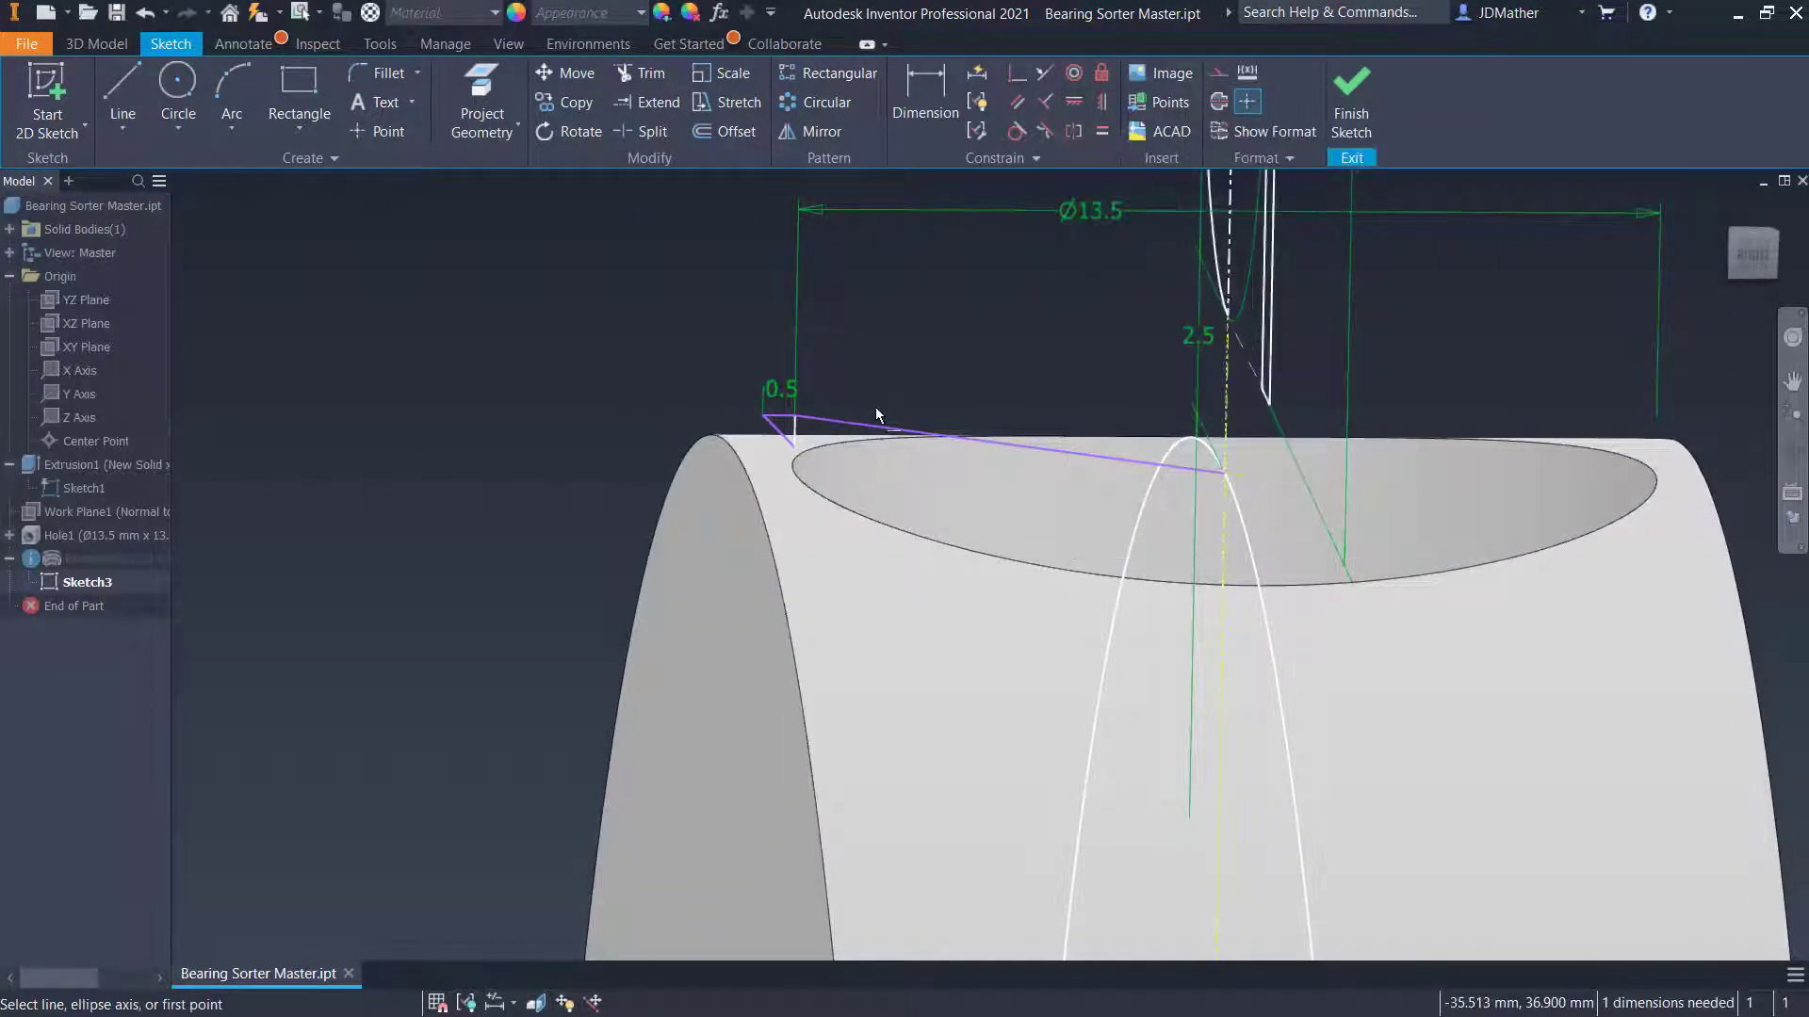
{"action": "left_click", "coordinate": [1102, 102]}
{"action": "left_click", "coordinate": [857, 429]}
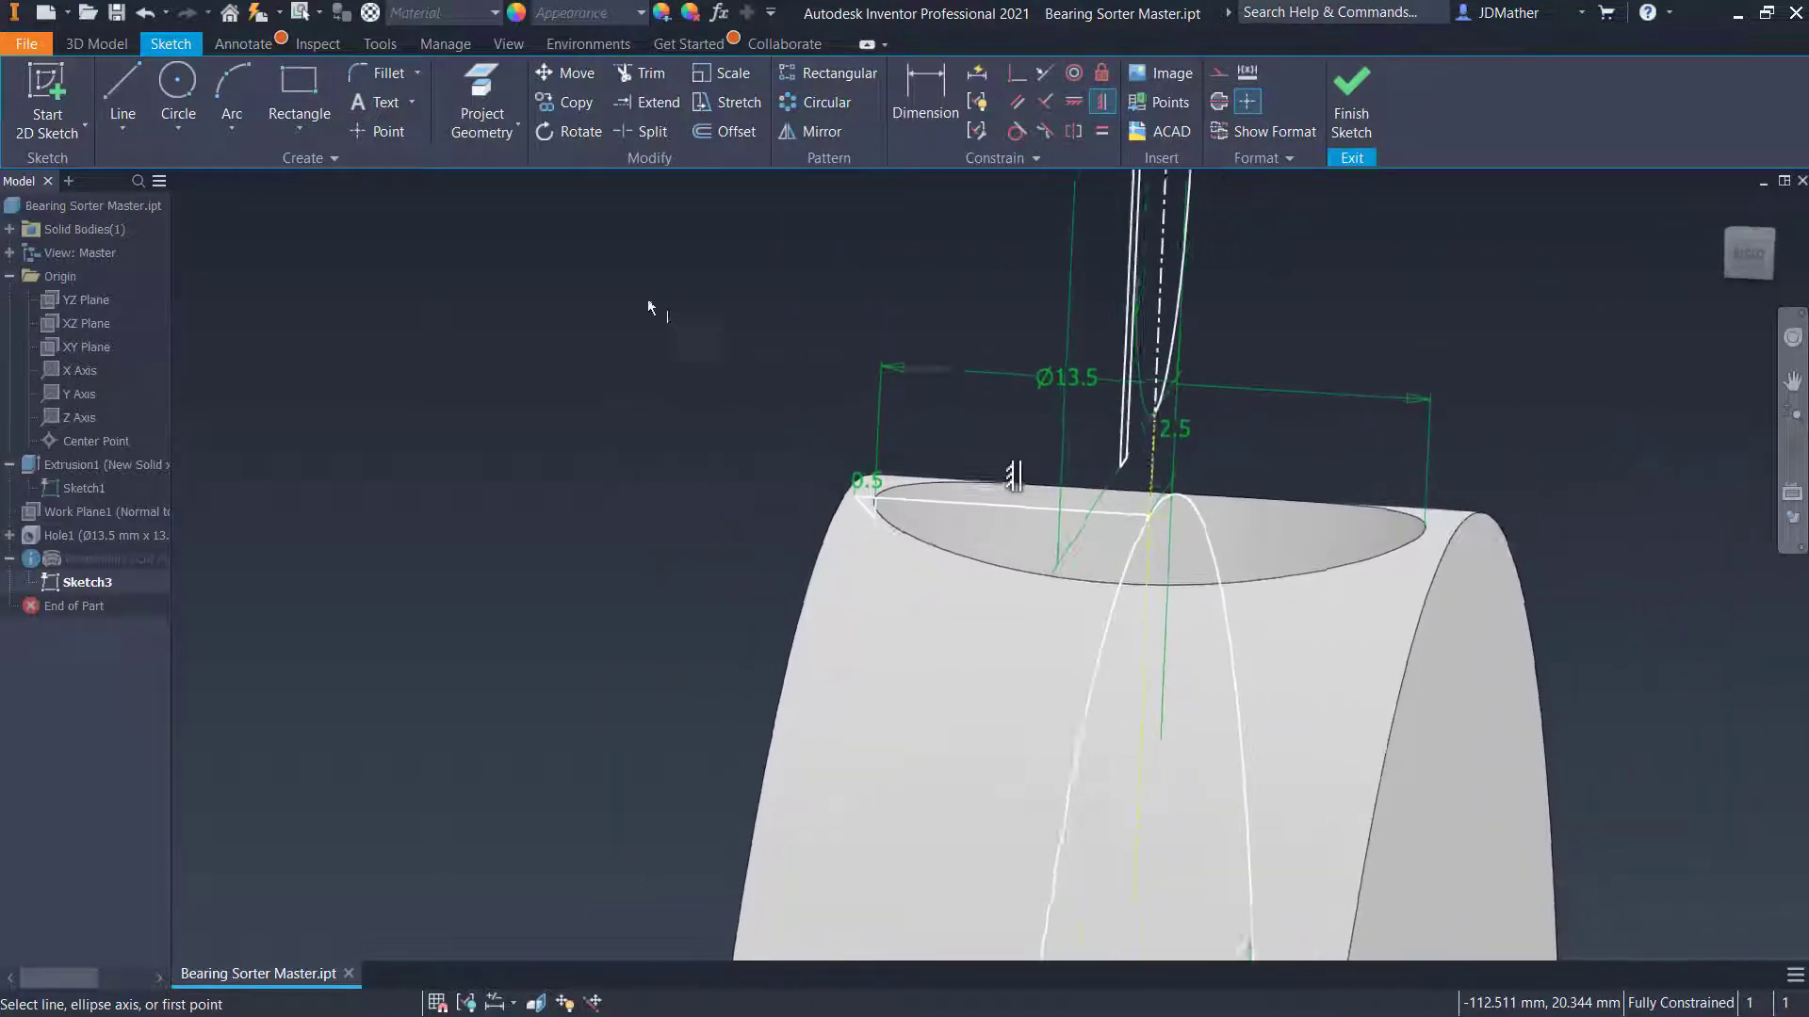
{"action": "left_click", "coordinate": [1351, 99]}
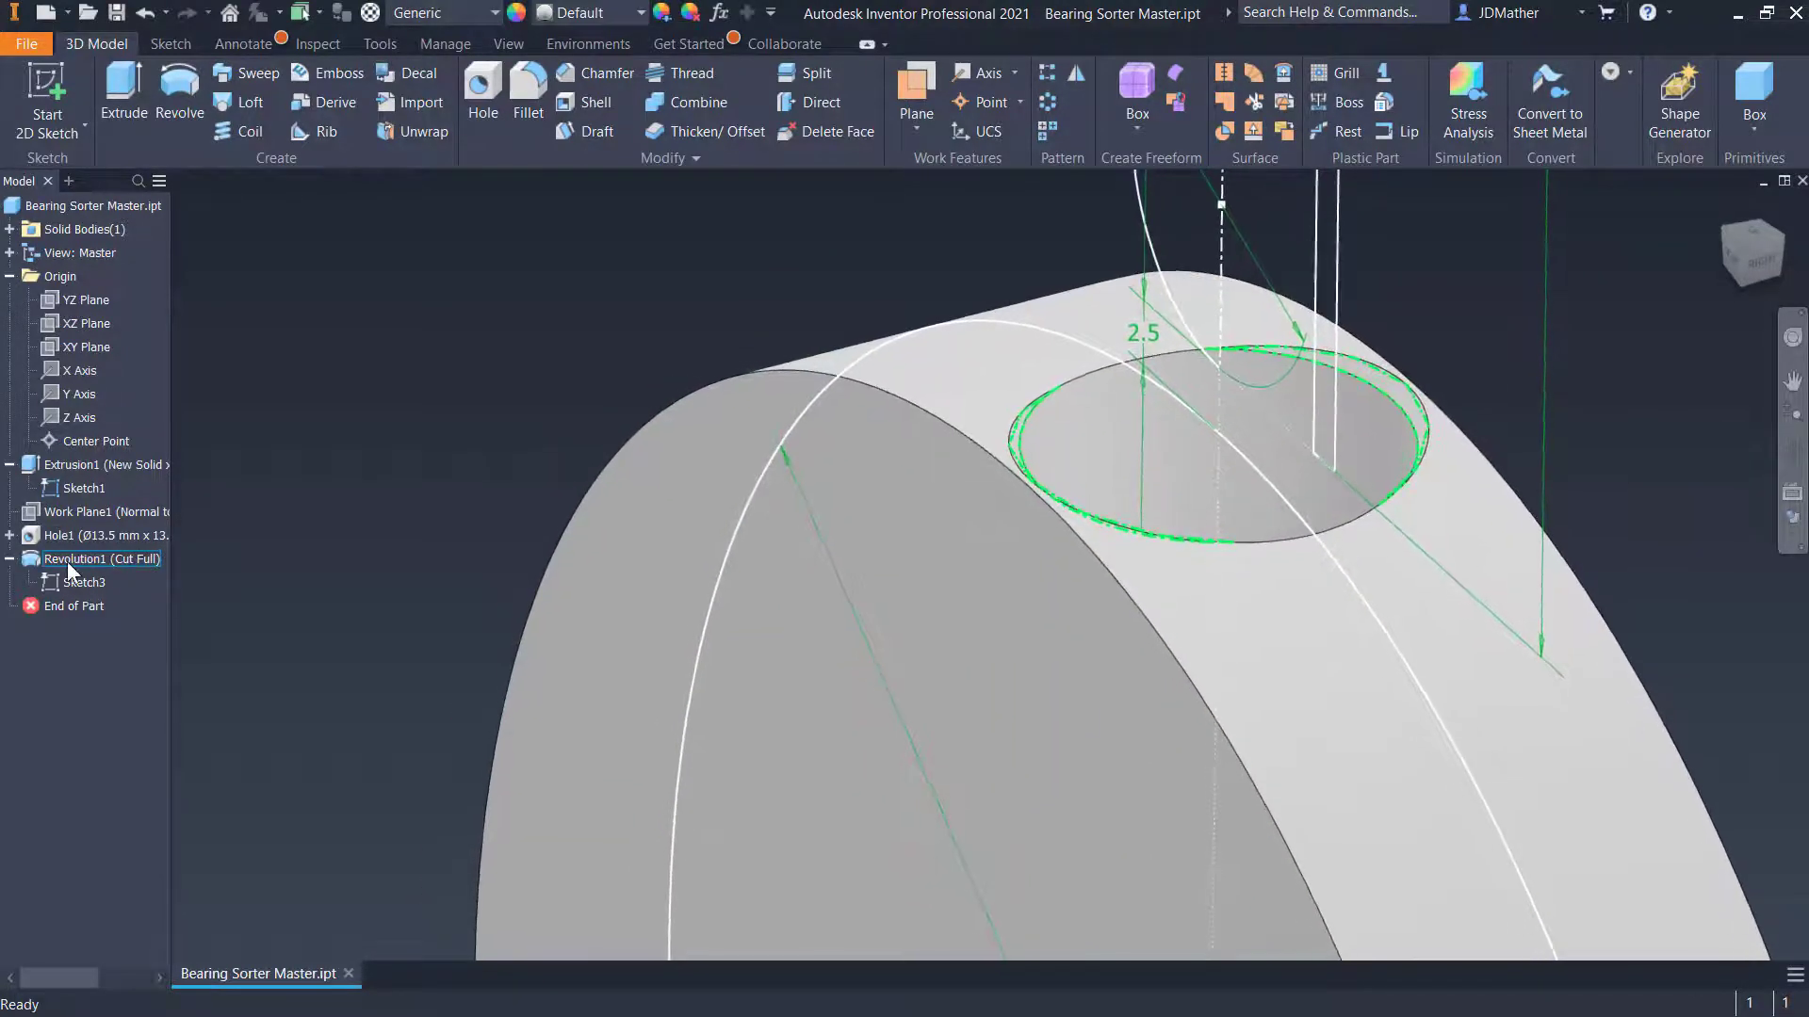
Check the wheel extrusion's distance in its feature settings
{"action": "right_click", "coordinate": [82, 465]}
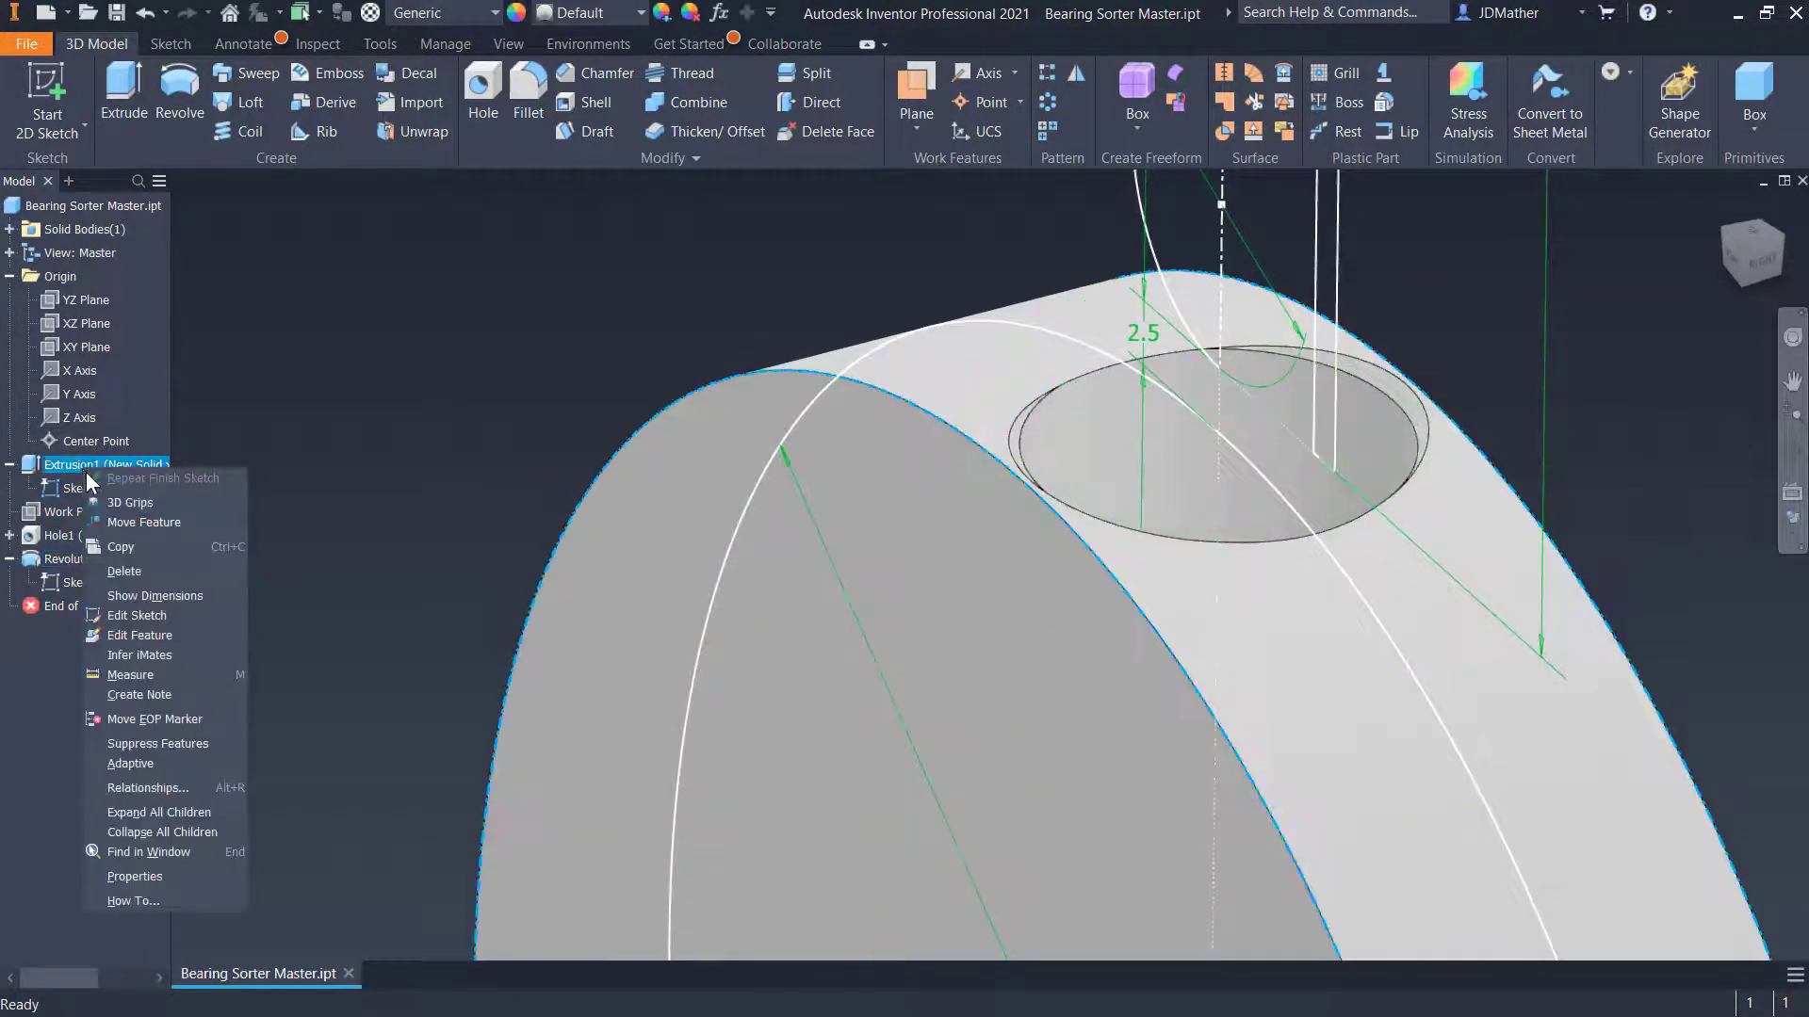
{"action": "left_click", "coordinate": [140, 635]}
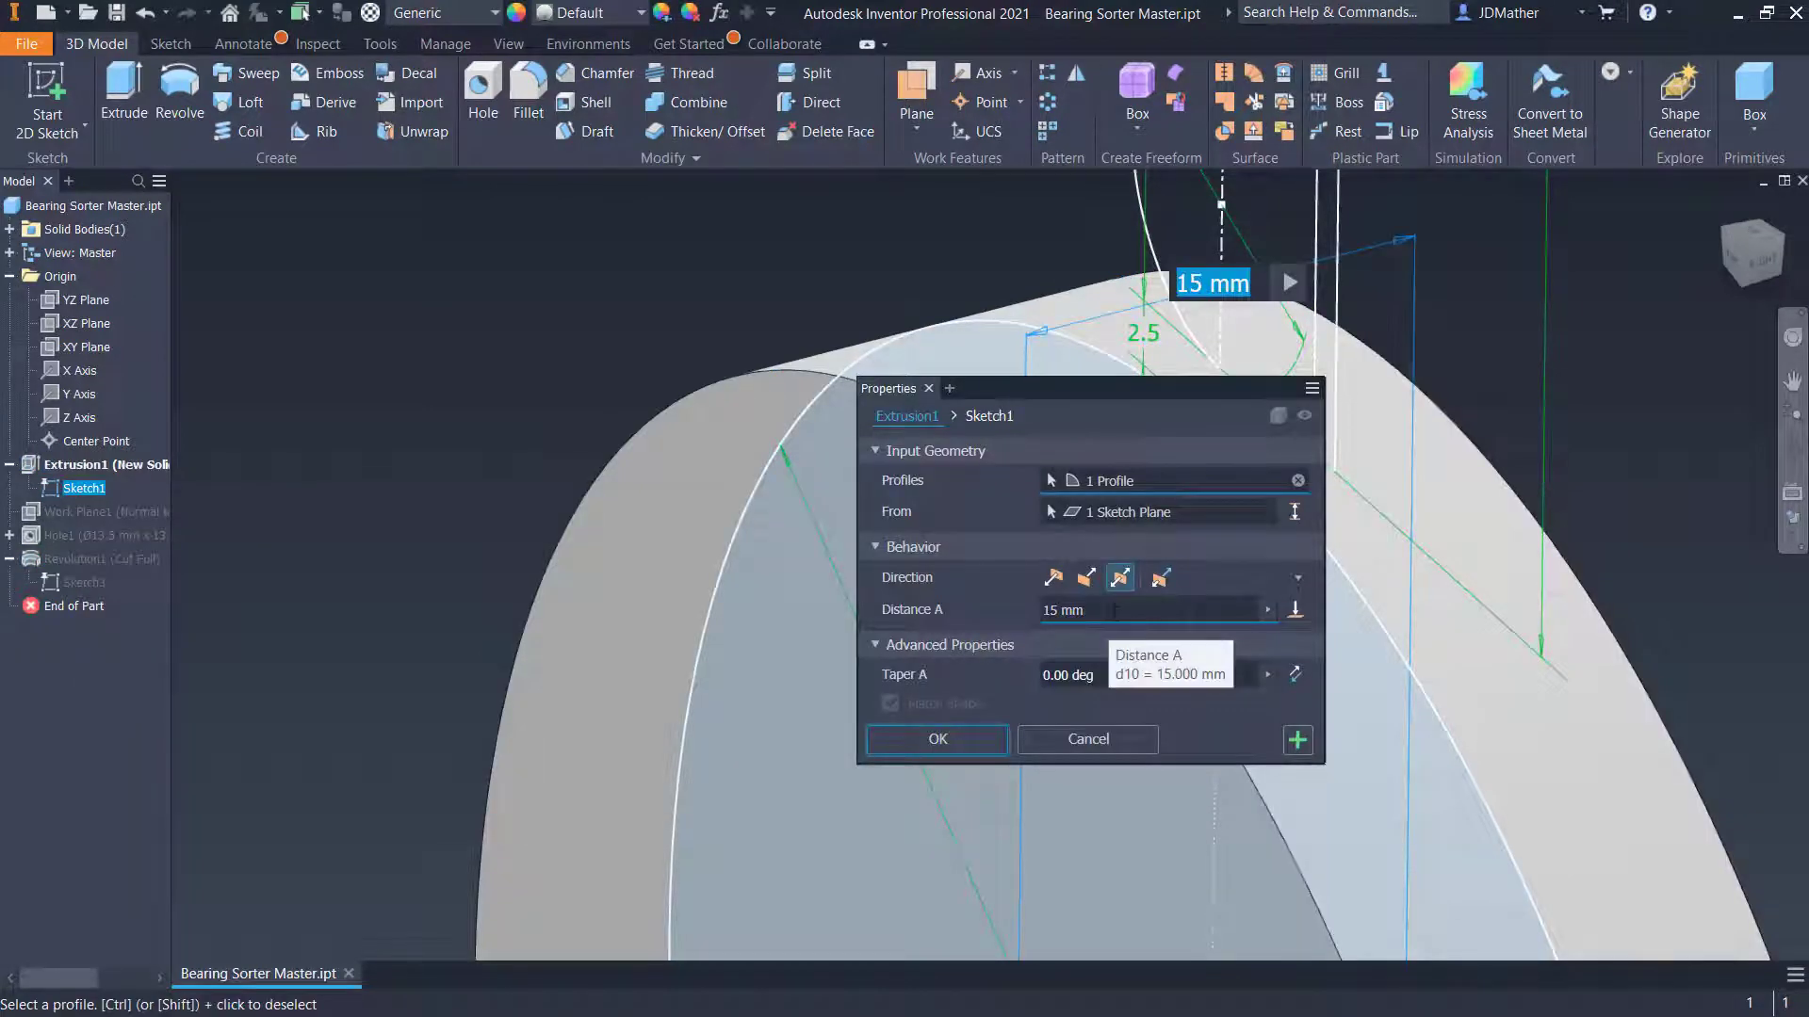
{"action": "key", "text": "Escape"}
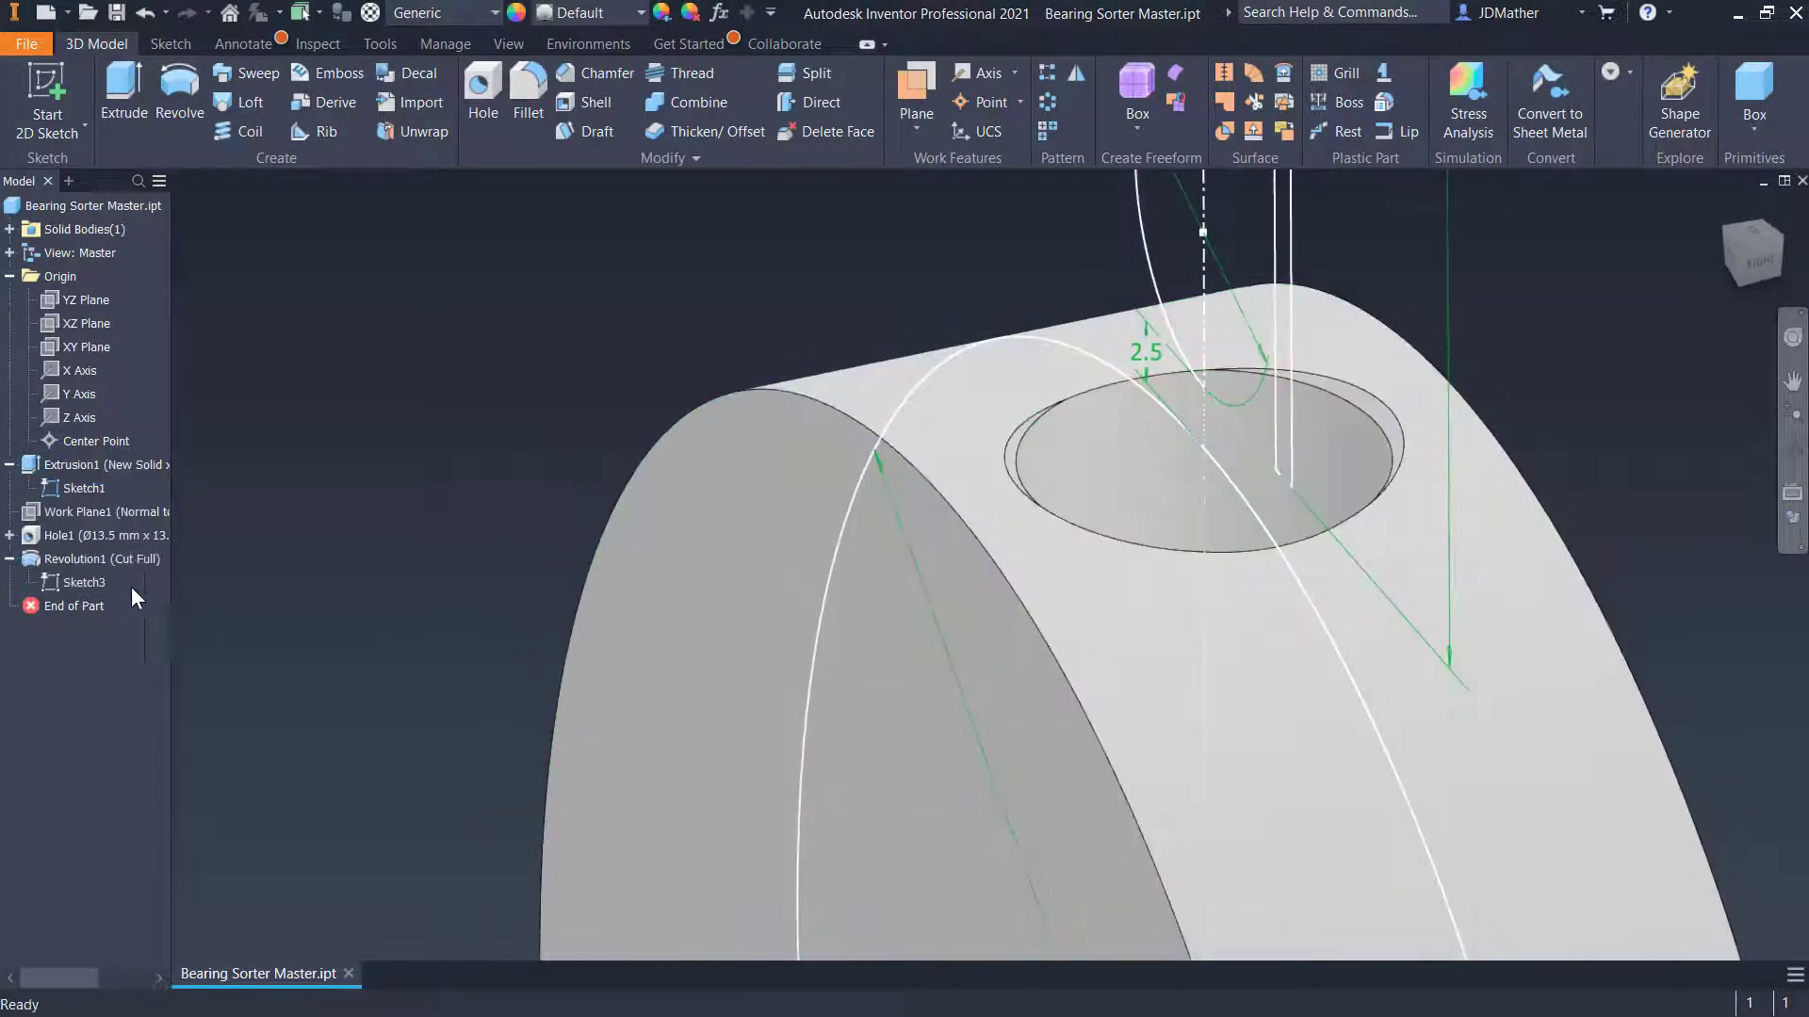
Edit the triangle's 0.5 mm width dimension in the revolve cut's sketch, then finish the sketch and save the part
{"action": "double_click", "coordinate": [73, 582]}
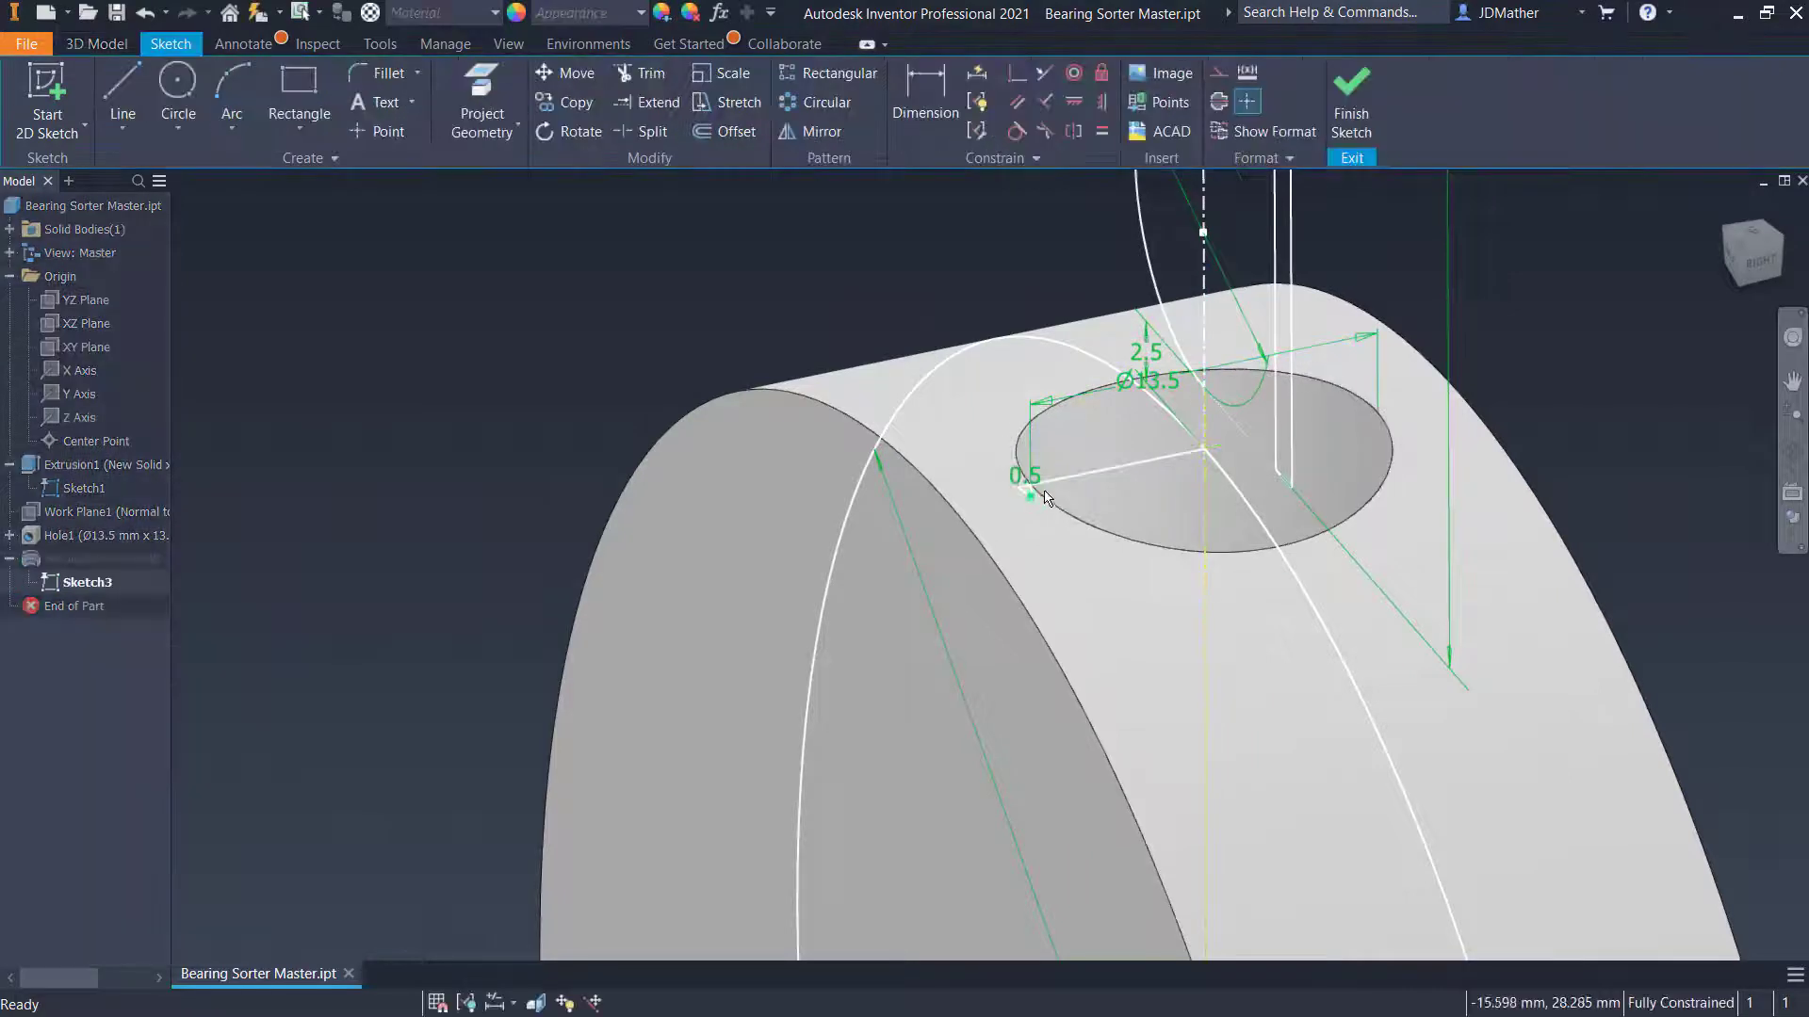
{"action": "double_click", "coordinate": [1040, 480]}
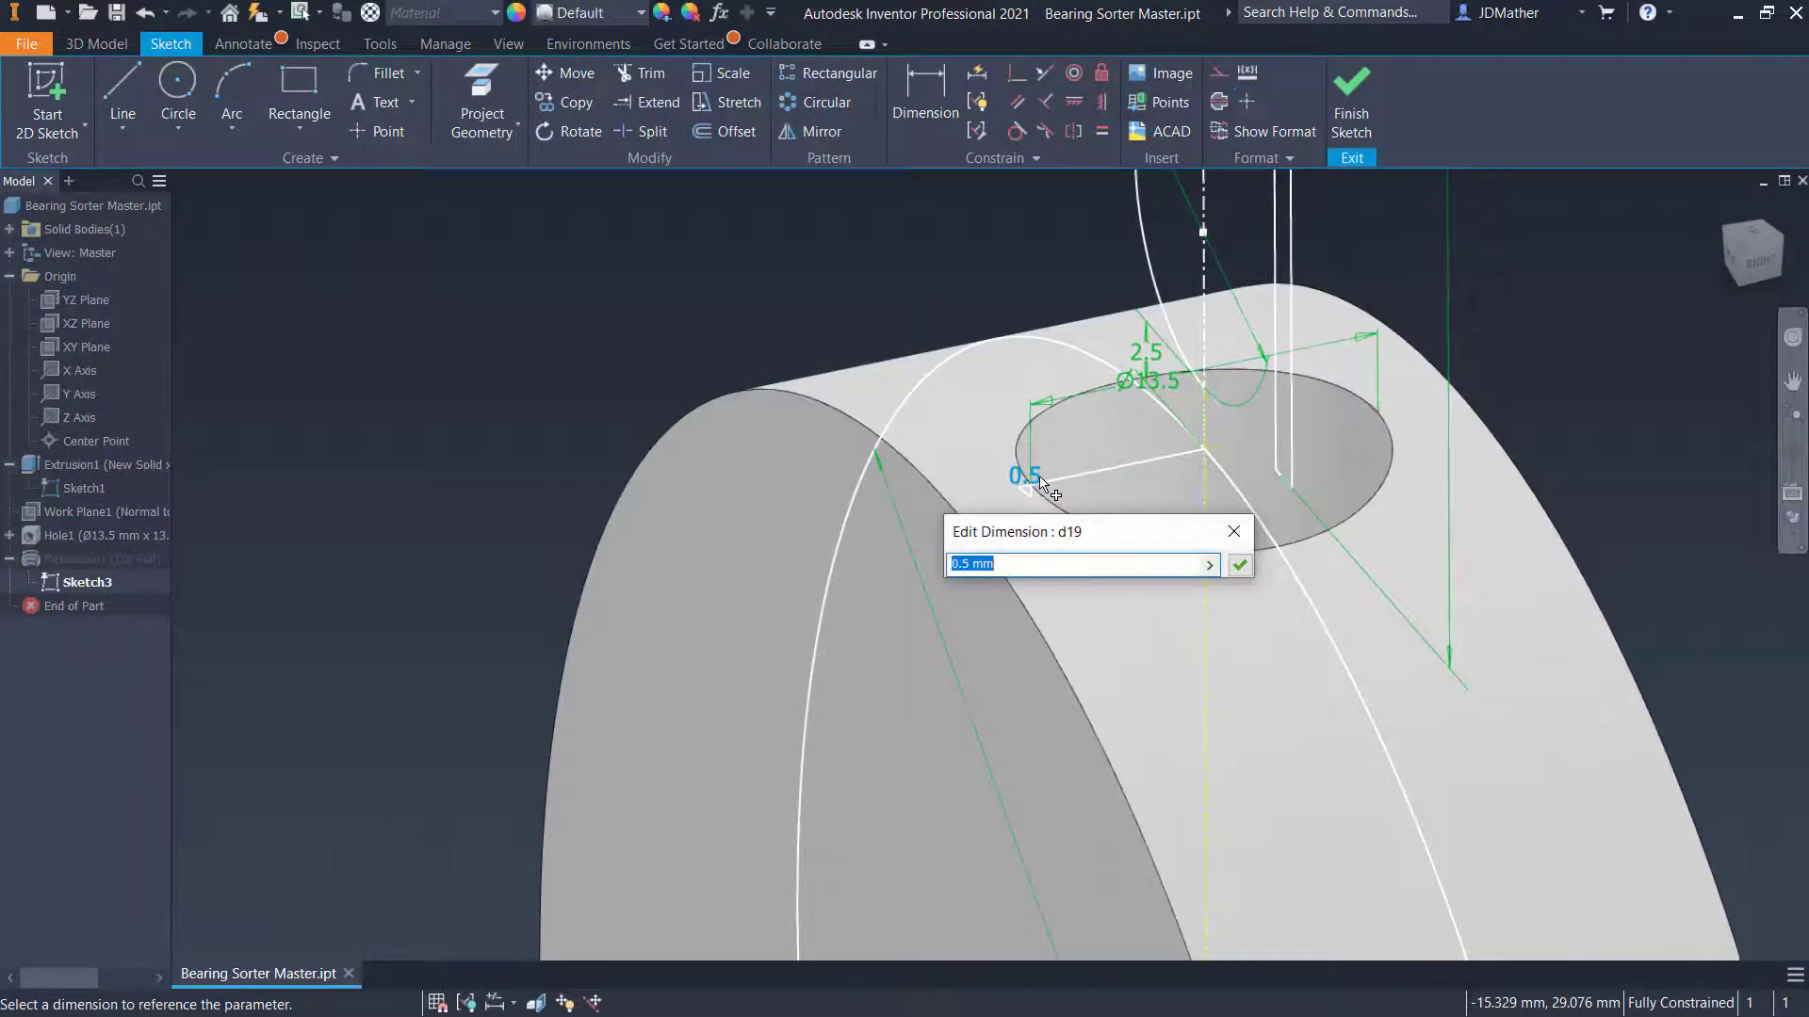
{"action": "type", "text": "-1.5"}
{"action": "key", "text": "Return"}
{"action": "left_click", "coordinate": [1343, 104]}
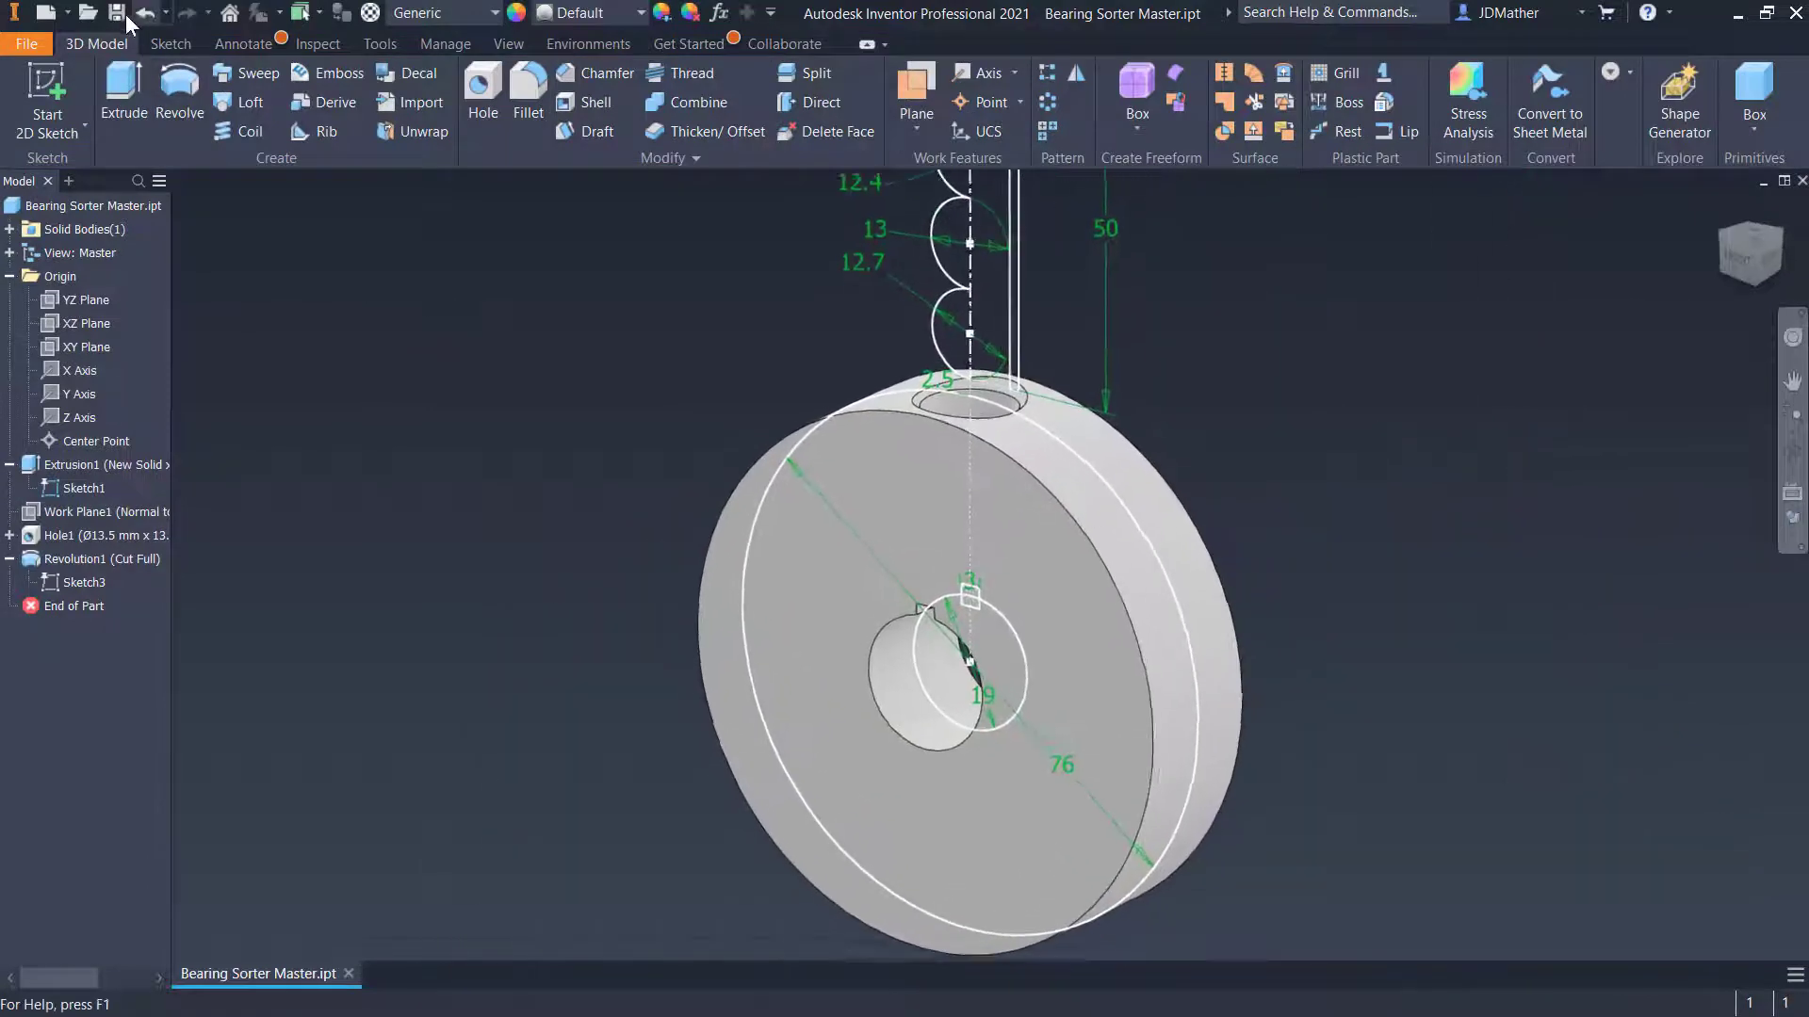
{"action": "left_click", "coordinate": [117, 14]}
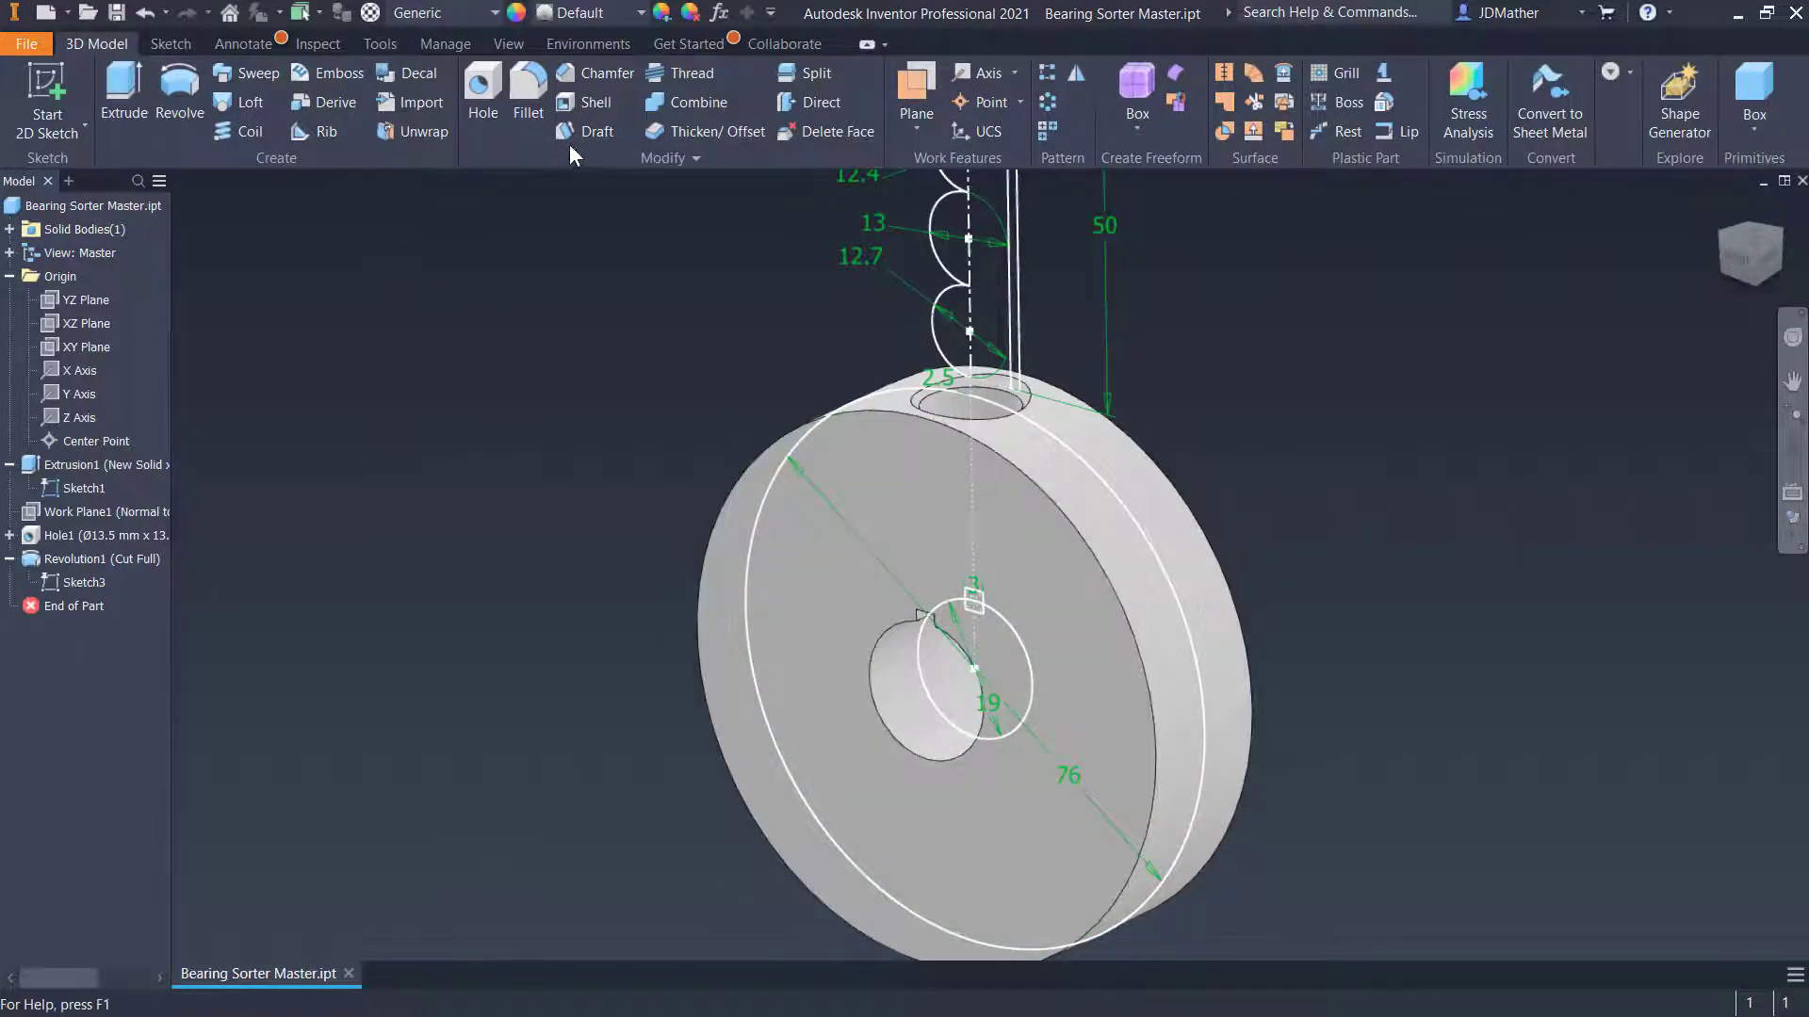
Create a circular pattern of the rim hole and its revolved chamfer cut, with 4 occurrences over 360 degrees around the wheel's axis
{"action": "left_click", "coordinate": [1052, 103]}
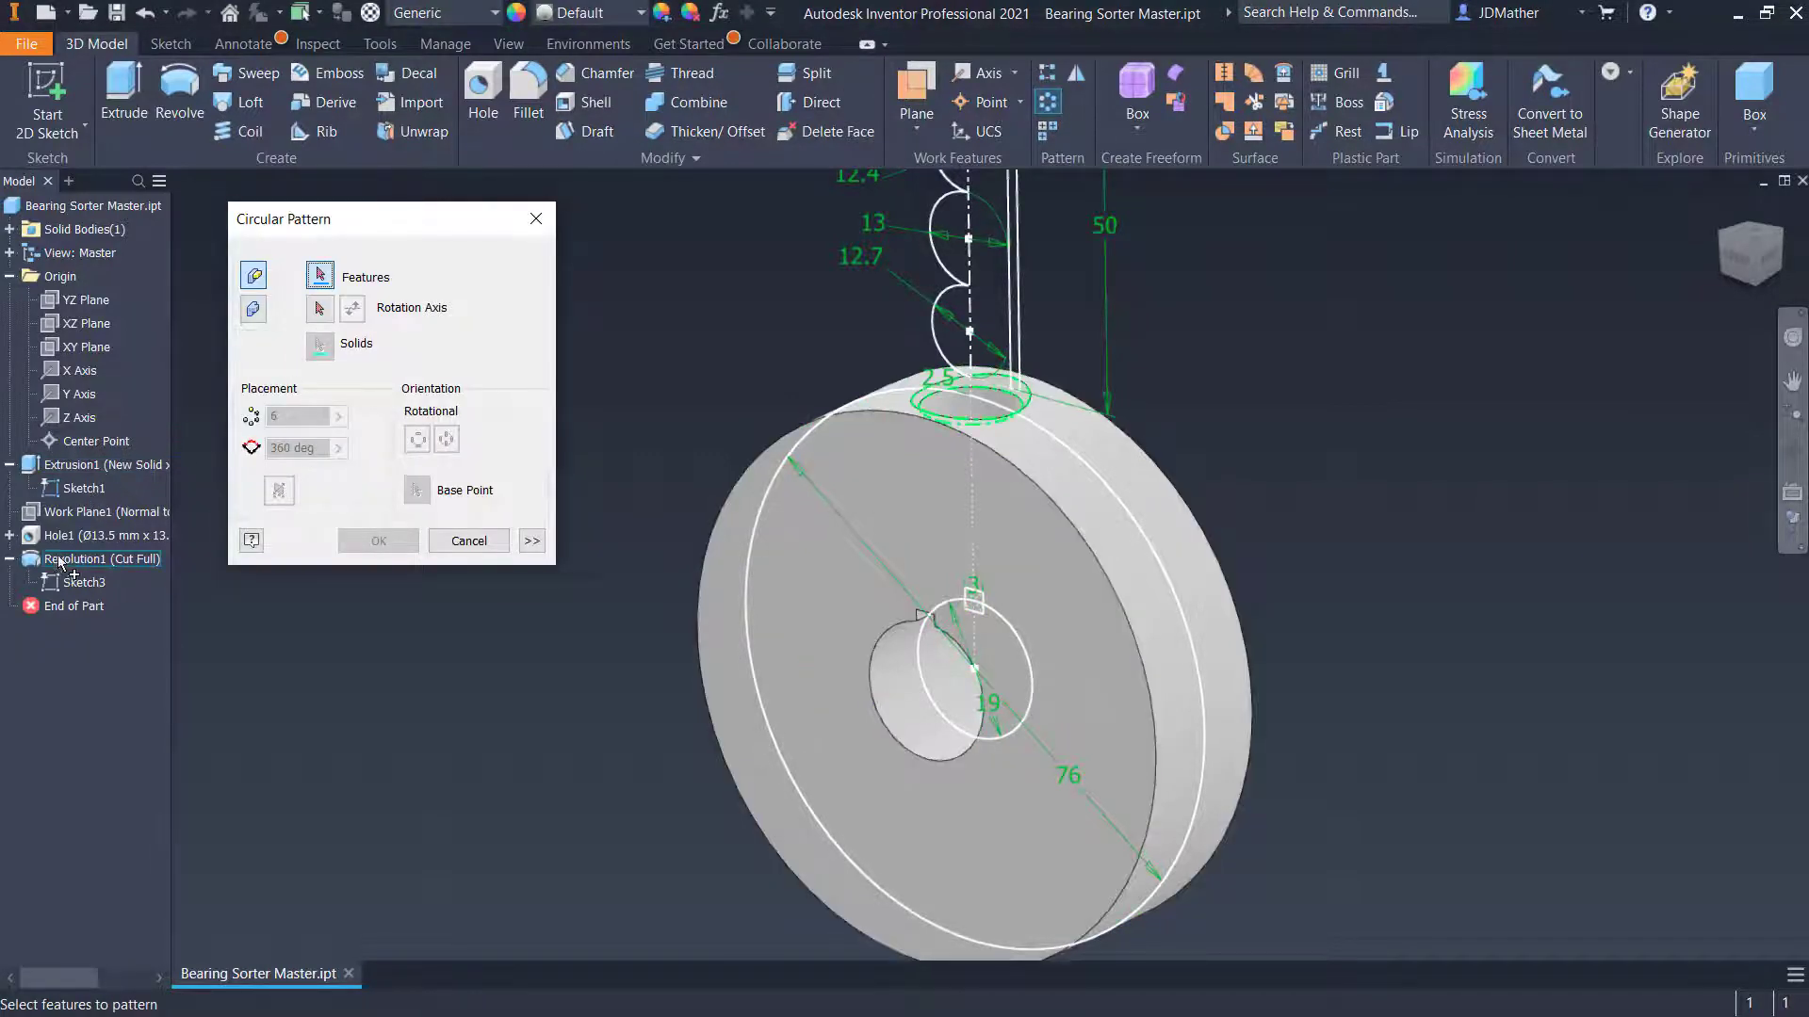
{"action": "left_click", "coordinate": [77, 535]}
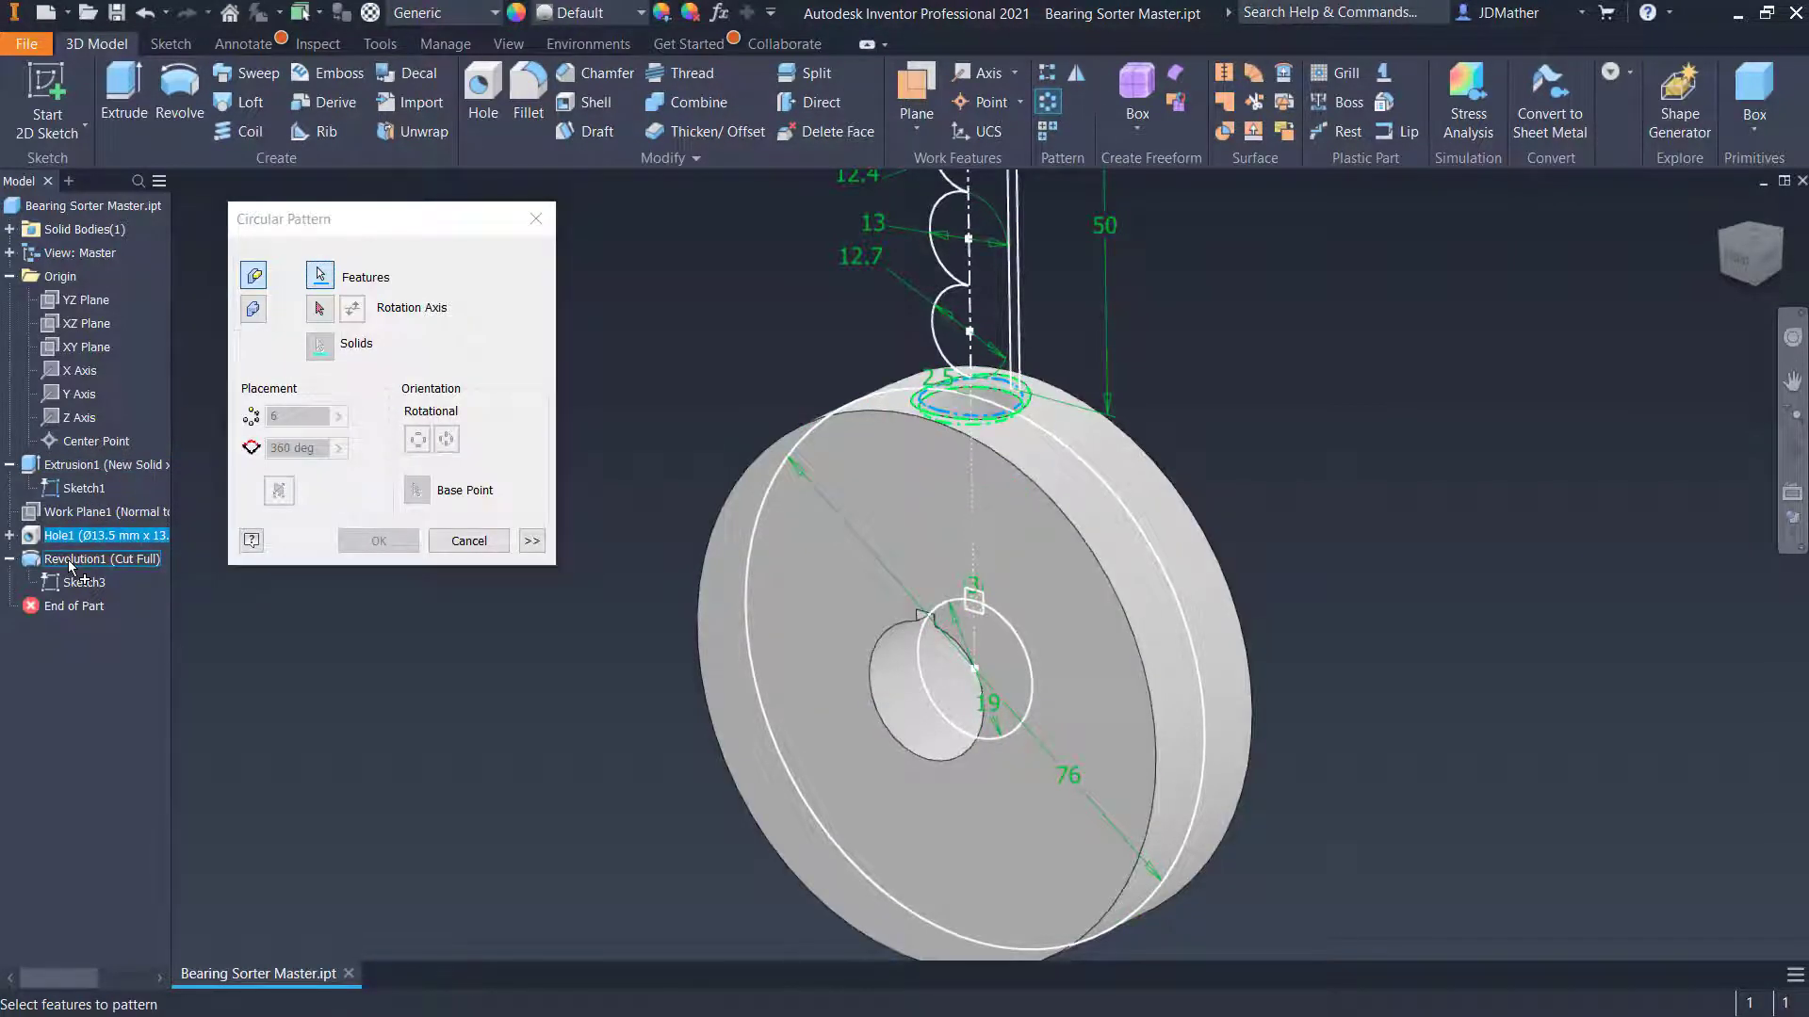
{"action": "left_click", "coordinate": [68, 560]}
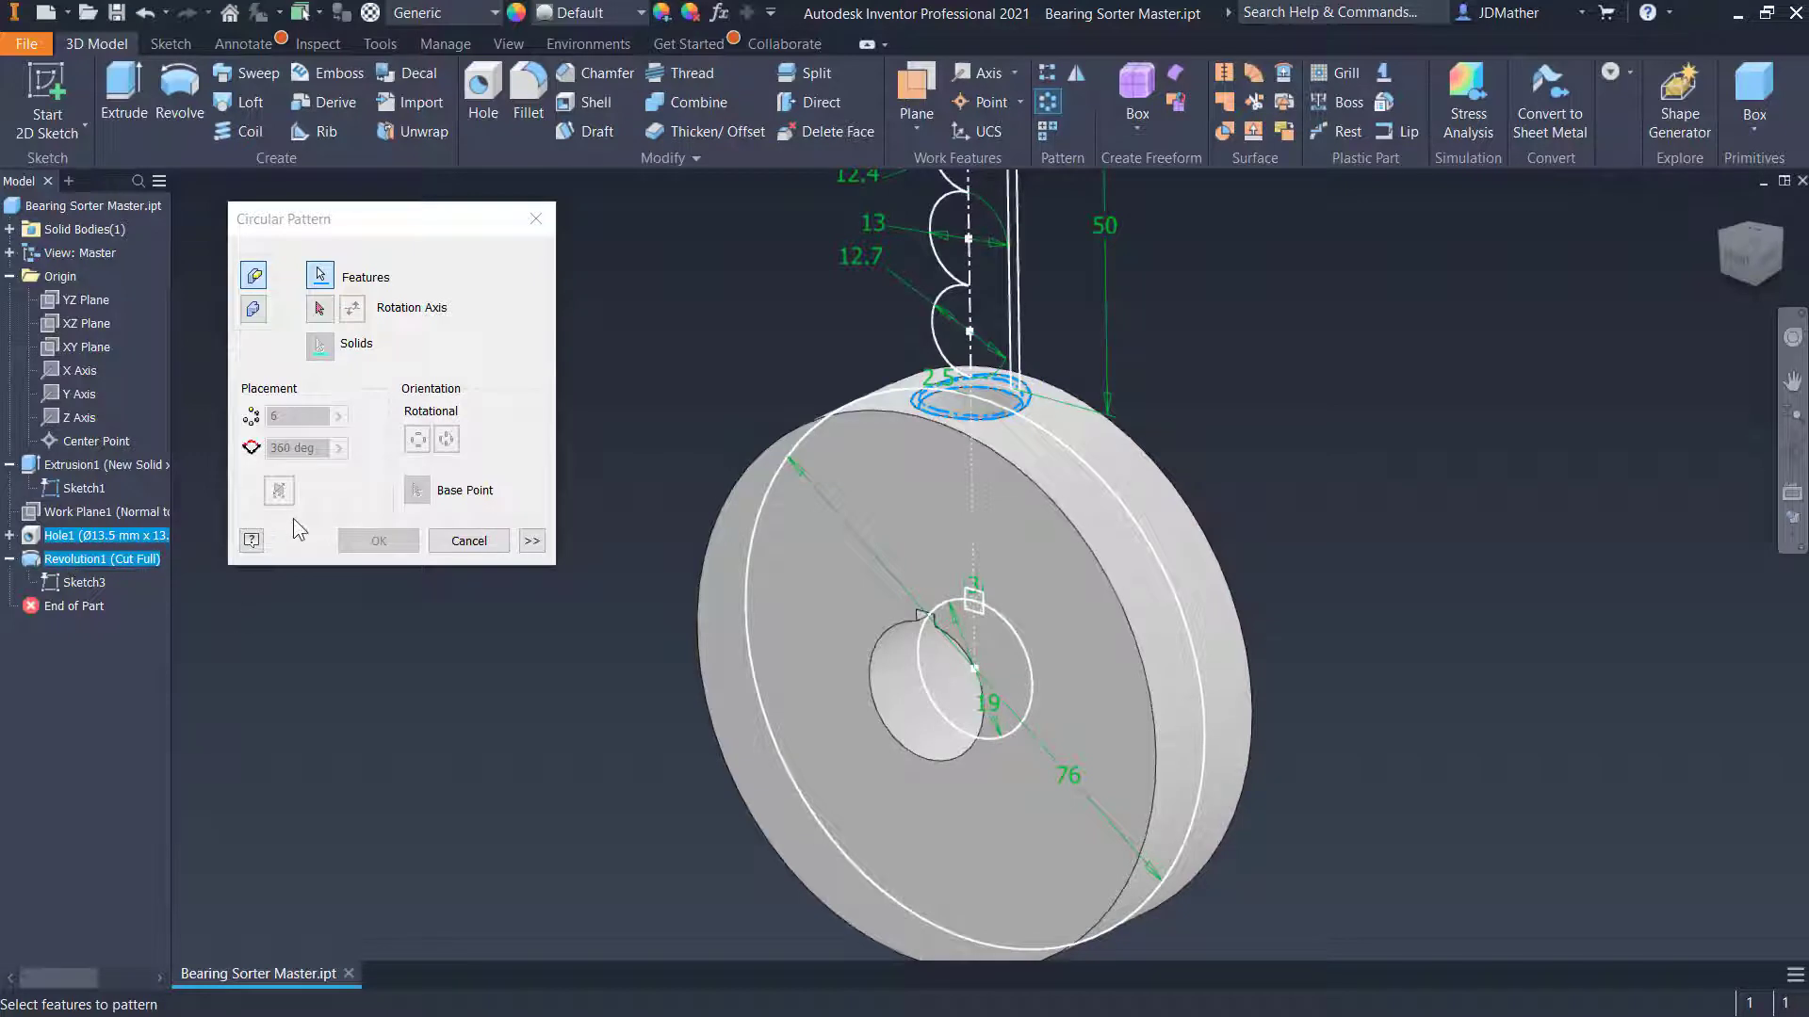
{"action": "left_click", "coordinate": [319, 308]}
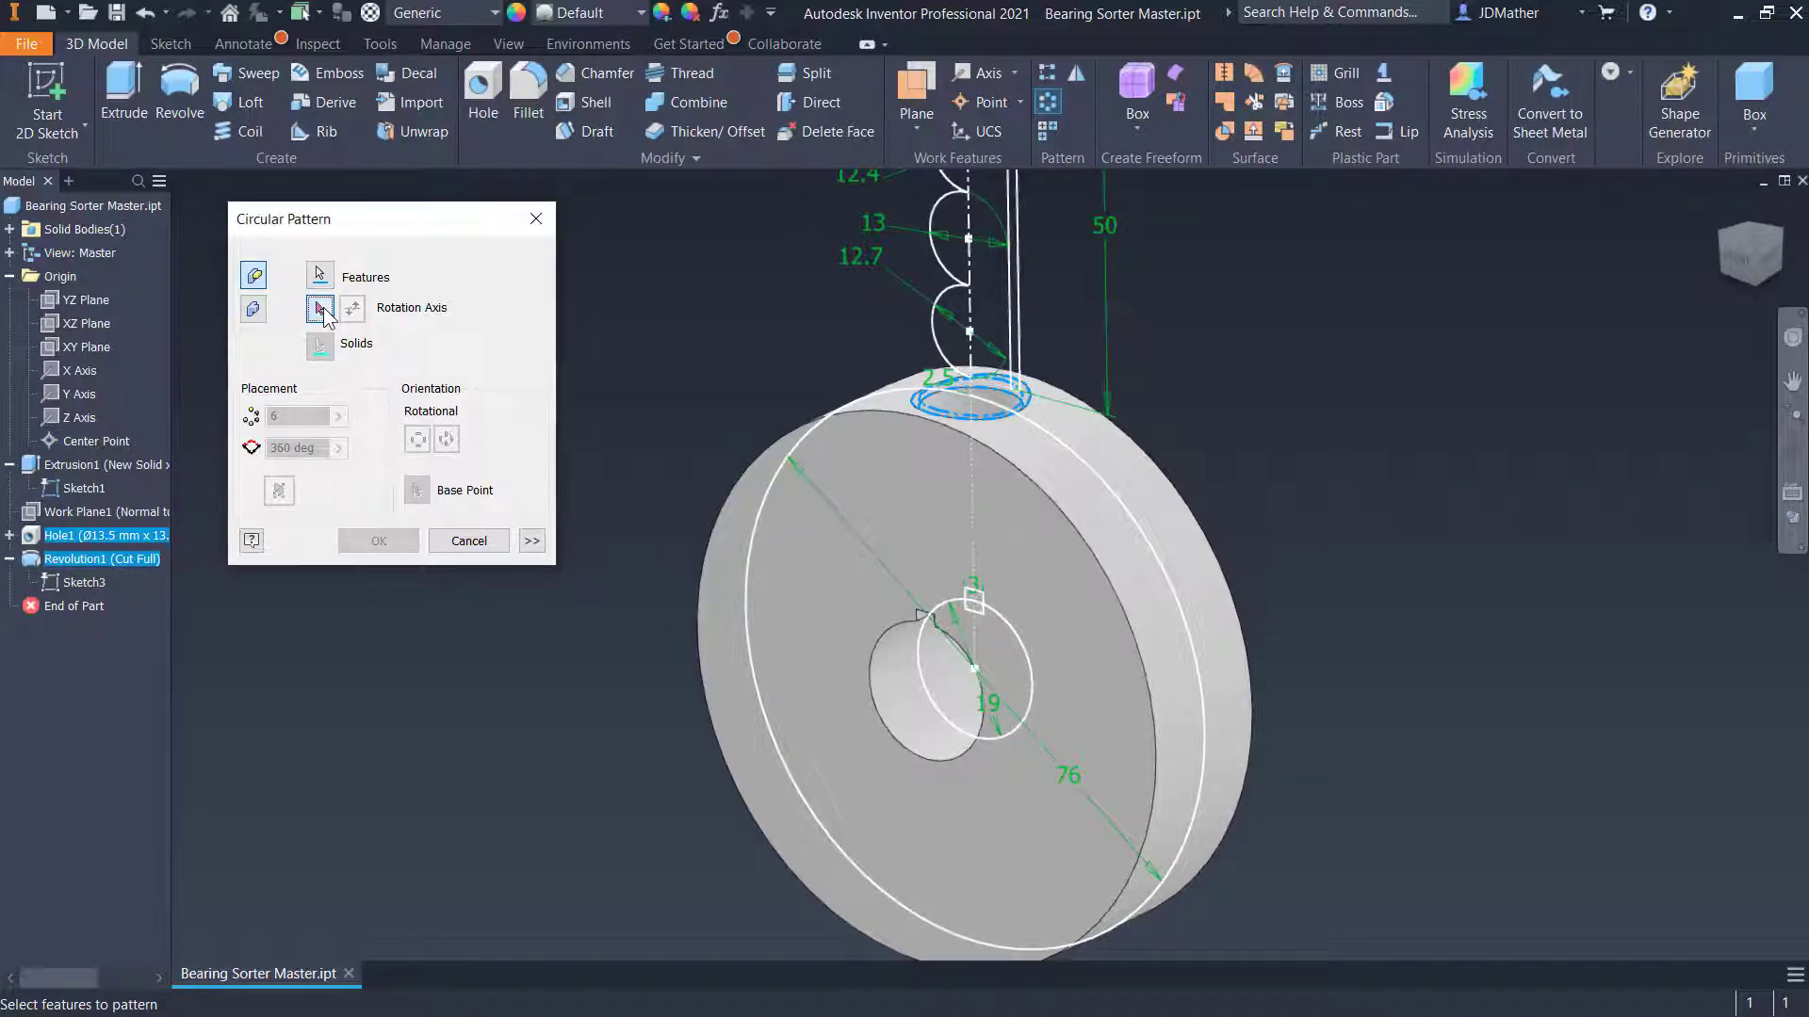
{"action": "left_click", "coordinate": [1124, 624]}
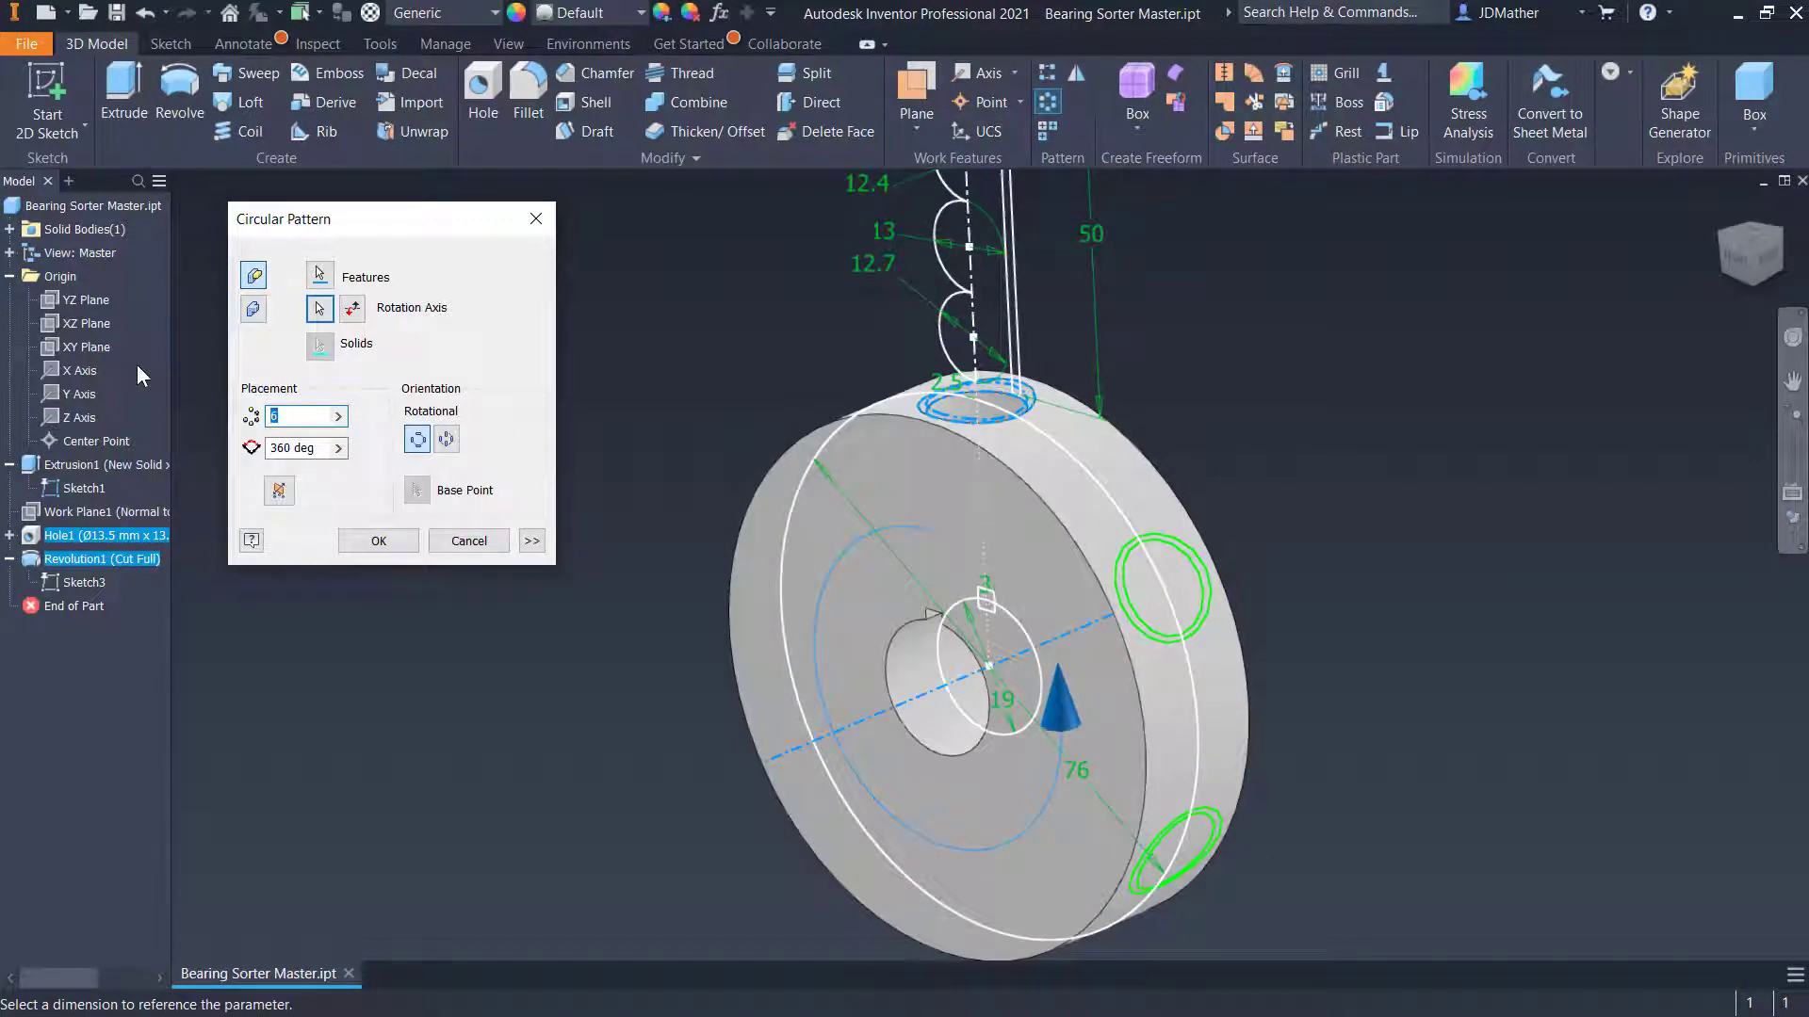
{"action": "type", "text": "4"}
{"action": "left_click", "coordinate": [378, 540]}
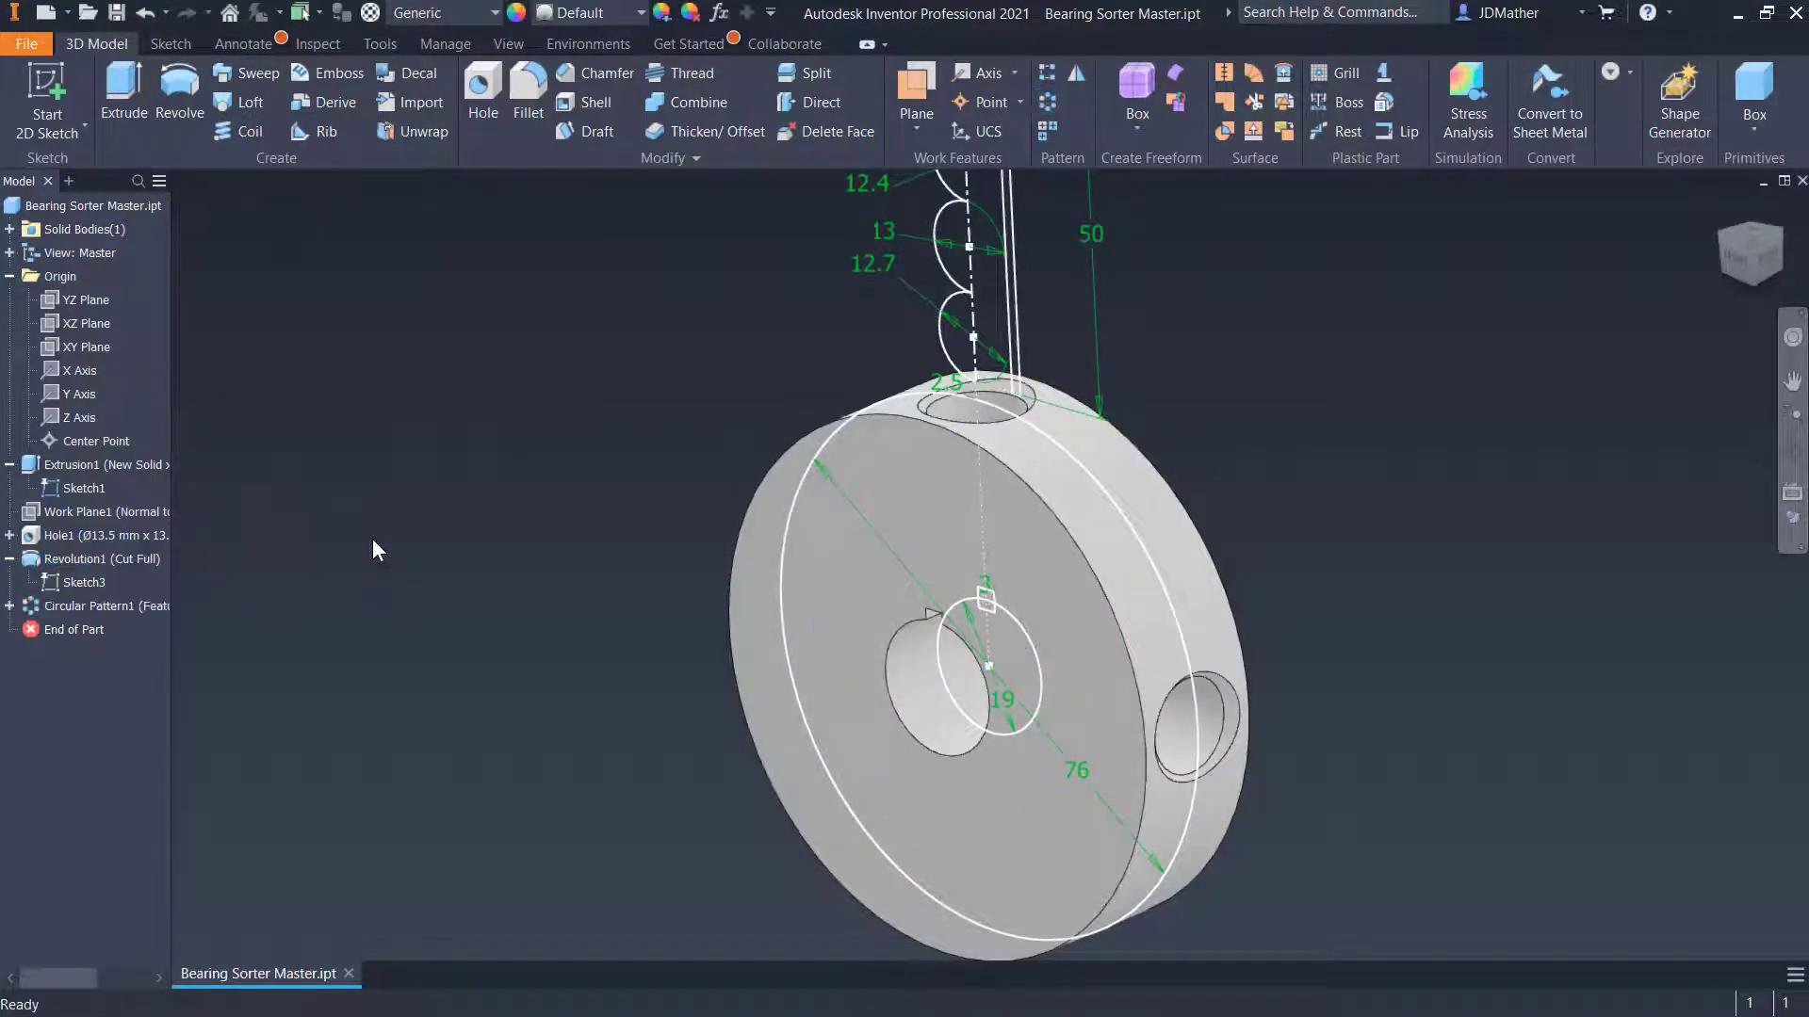
Rename the wheel's solid body as Counter Disk
{"action": "mouse_move", "coordinate": [989, 721]}
{"action": "middle_mouse_down", "text": "shift"}
{"action": "mouse_move", "coordinate": [1111, 713]}
{"action": "mouse_move", "coordinate": [1053, 585]}
{"action": "mouse_move", "coordinate": [858, 554]}
{"action": "mouse_move", "coordinate": [848, 740]}
{"action": "mouse_move", "coordinate": [654, 677]}
{"action": "mouse_move", "coordinate": [581, 556]}
{"action": "mouse_move", "coordinate": [642, 405]}
{"action": "mouse_move", "coordinate": [770, 417]}
{"action": "mouse_move", "coordinate": [836, 507]}
{"action": "mouse_move", "coordinate": [823, 493]}
{"action": "middle_mouse_up", "text": "shift"}
{"action": "scroll", "coordinate": [770, 417], "scroll_direction": "down", "scroll_amount": 4}
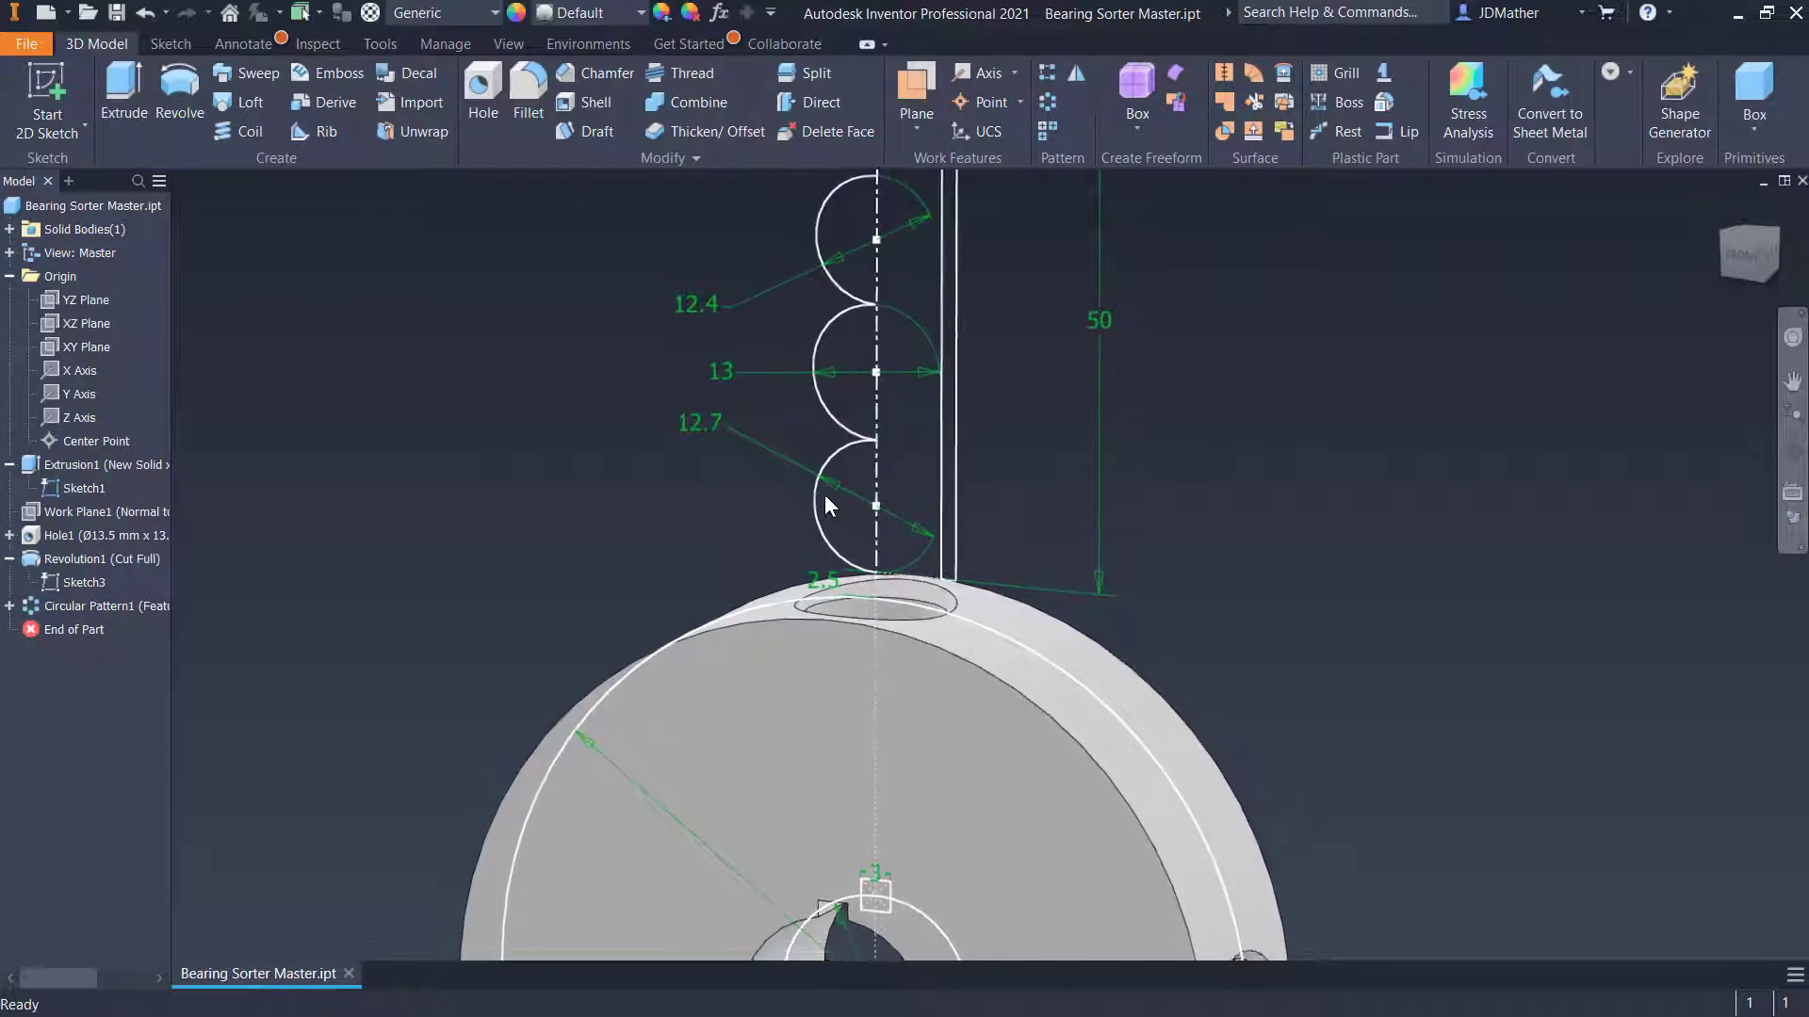
{"action": "left_click", "coordinate": [9, 229]}
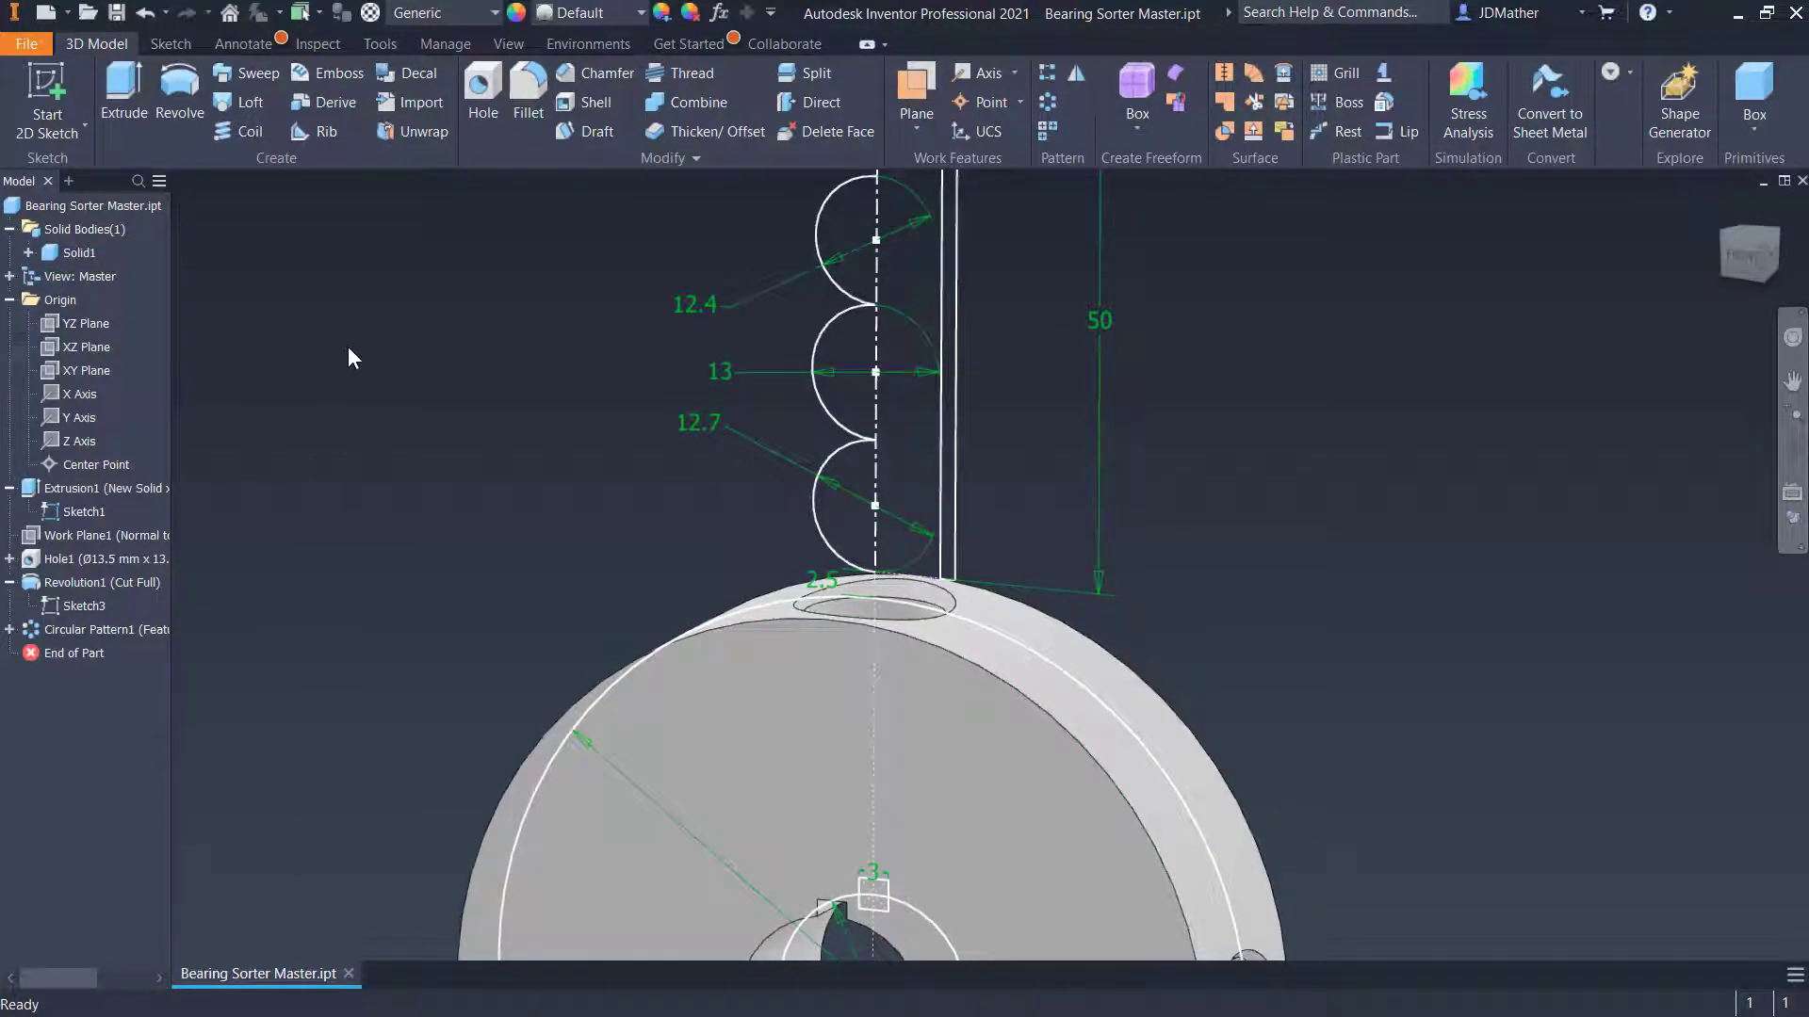
{"action": "left_click", "coordinate": [82, 253]}
{"action": "left_click", "coordinate": [83, 253]}
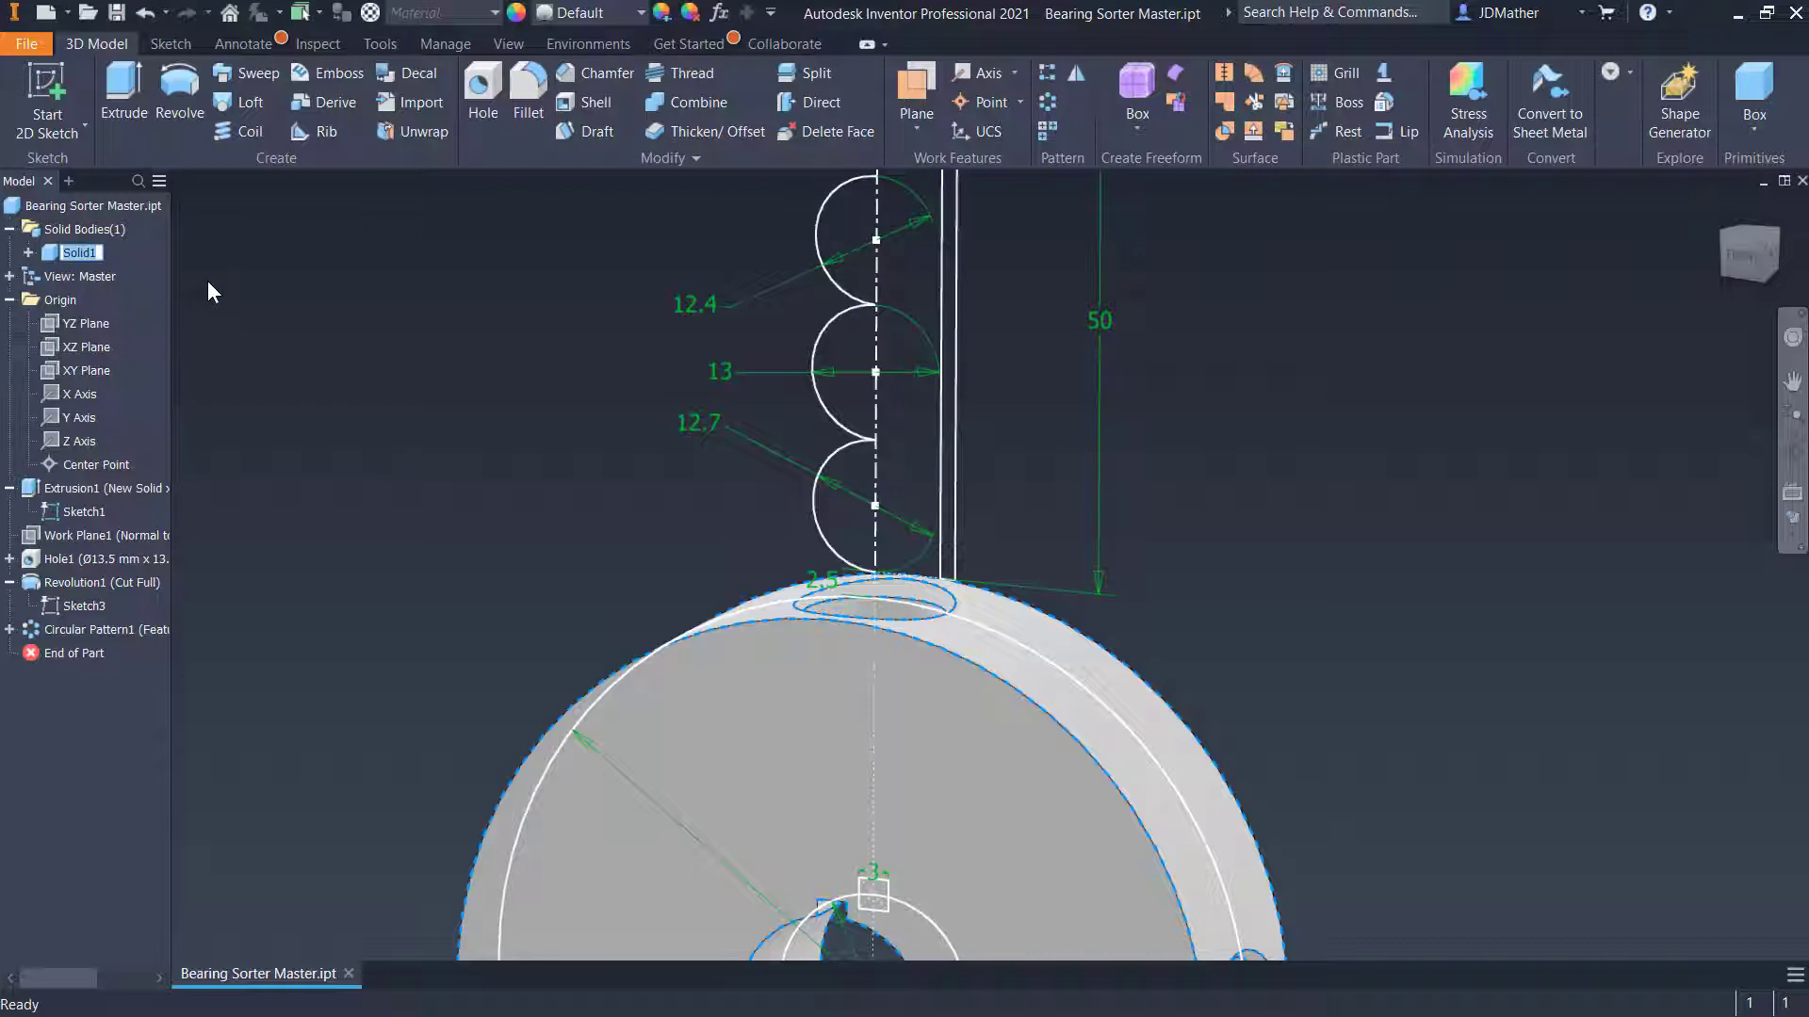
{"action": "type", "text": "Counter Disk"}
{"action": "key", "text": "Return"}
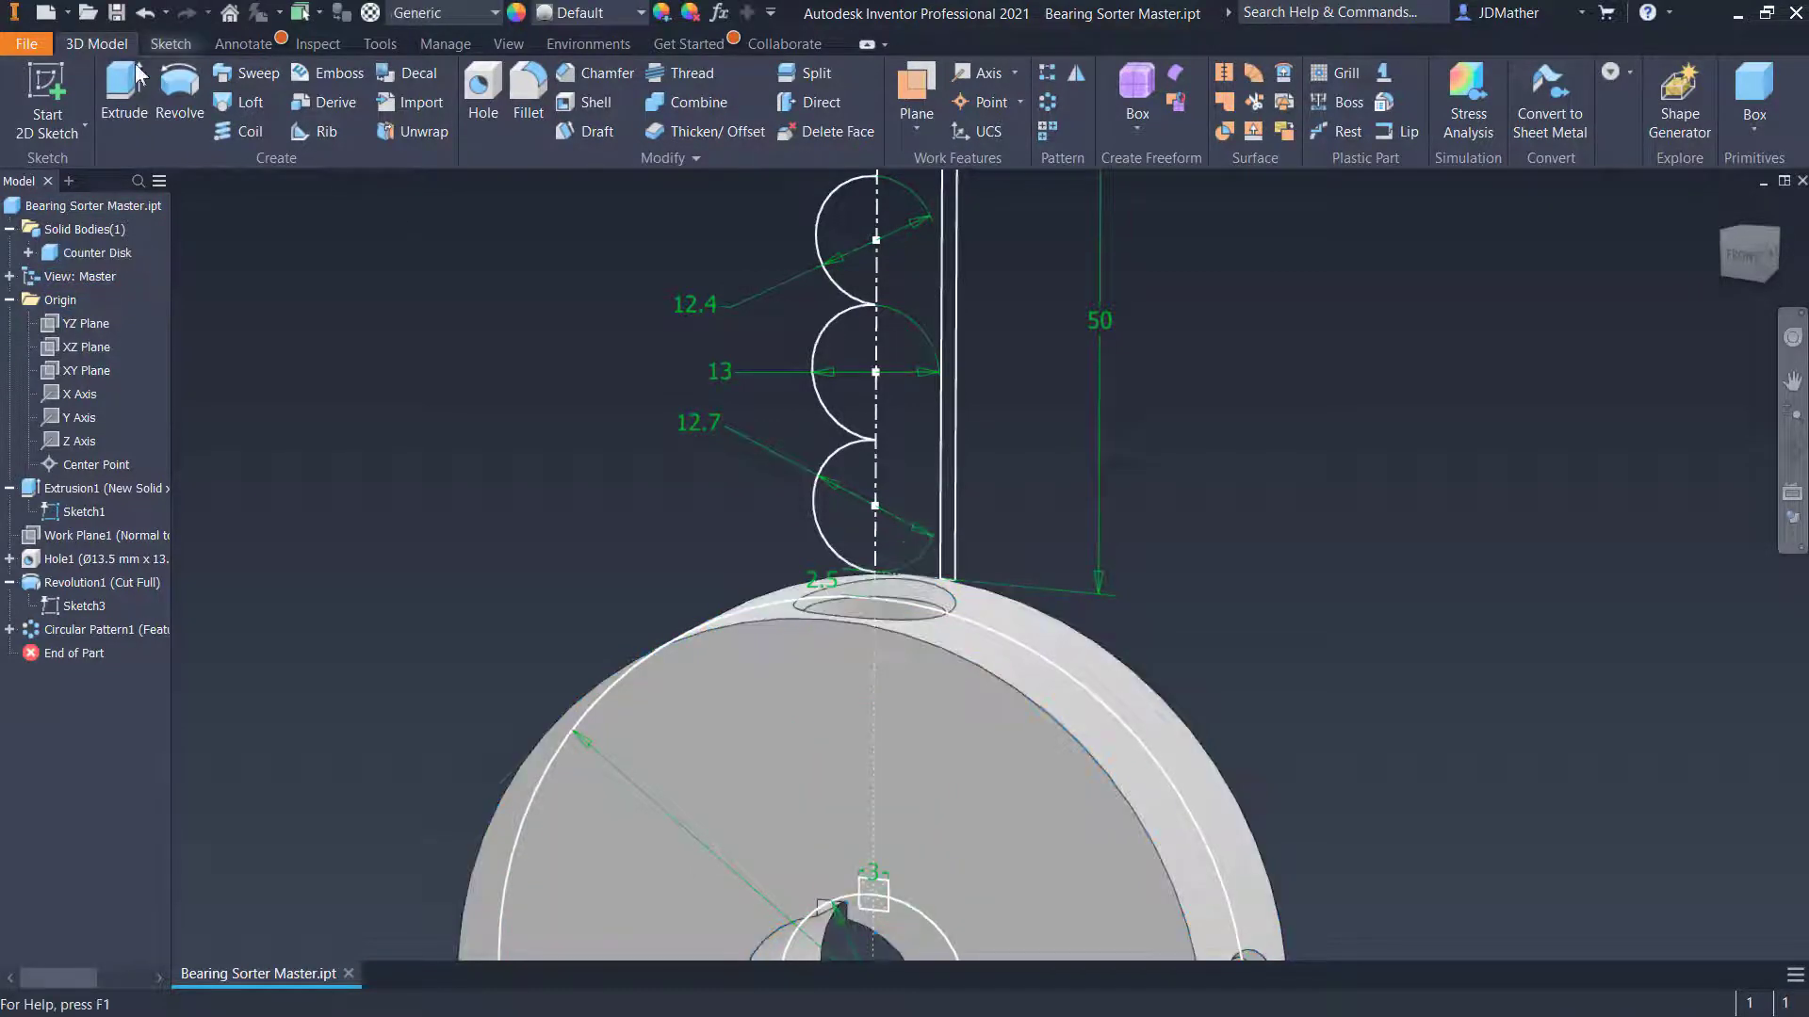
Revolve the 12.7 mm half-circle profile 360 degrees about the vertical centerline as a new solid
{"action": "left_click", "coordinate": [175, 89]}
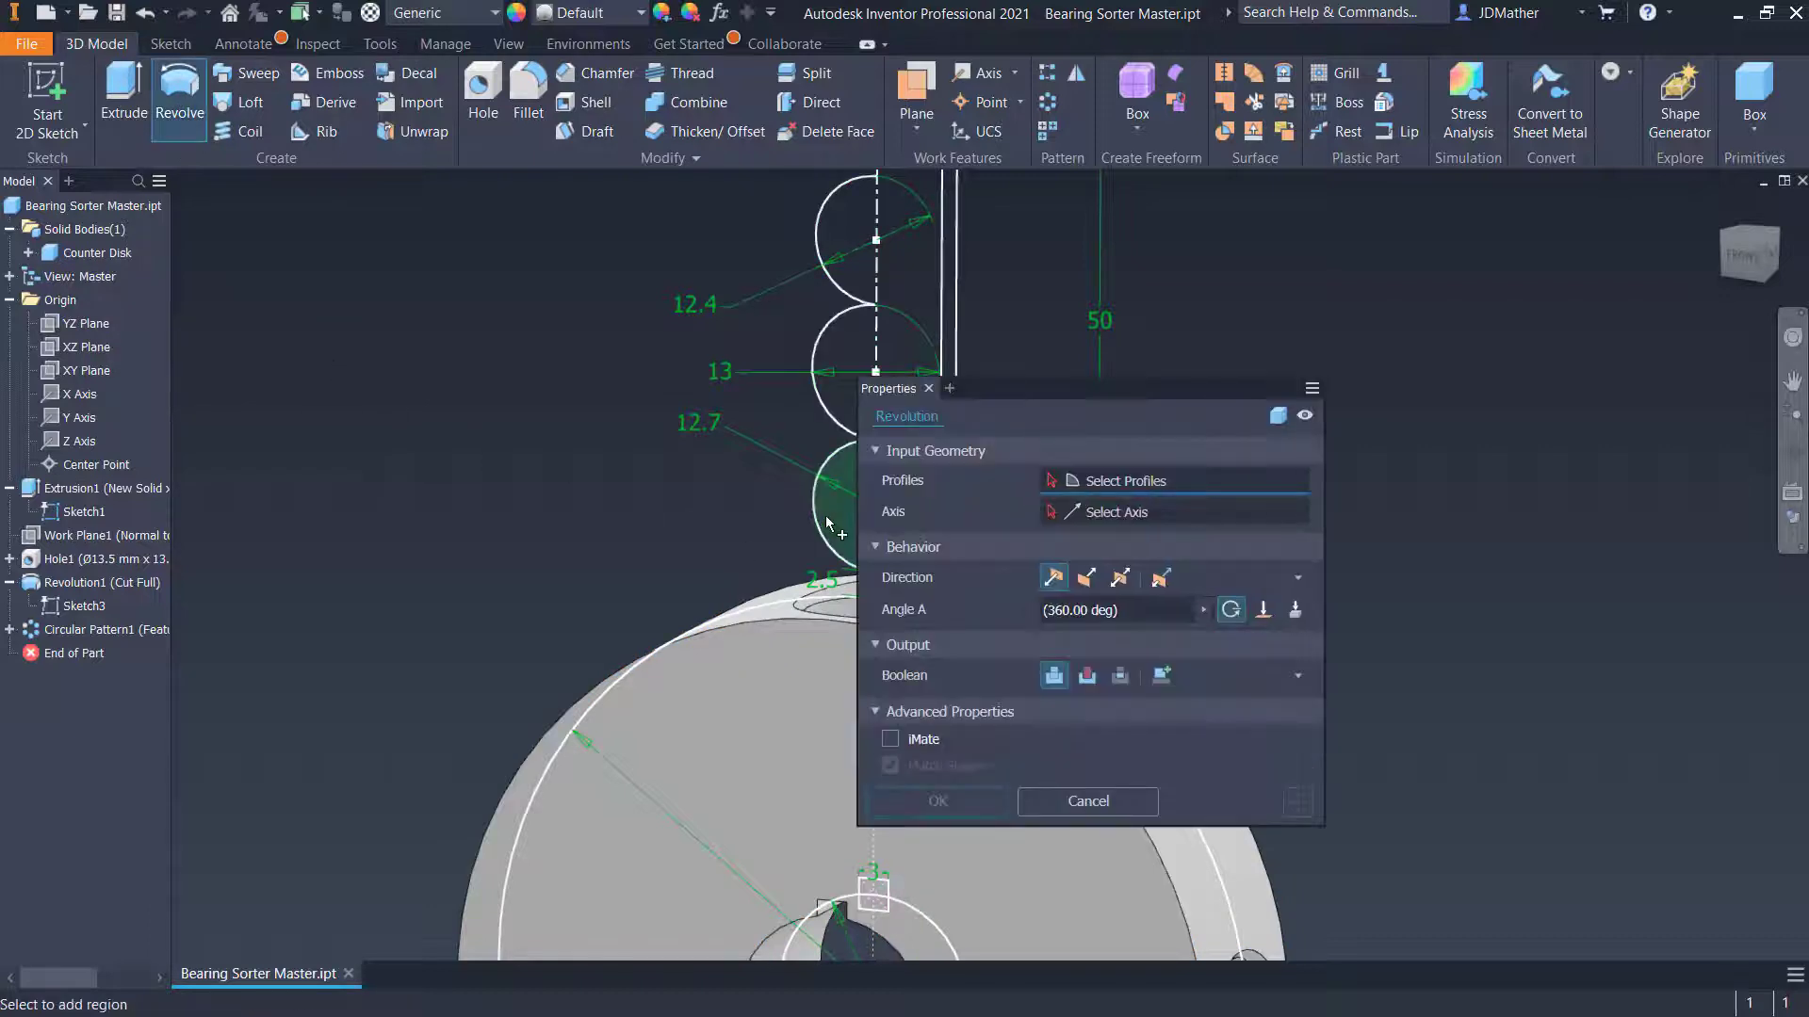
{"action": "scroll", "coordinate": [320, 327], "scroll_direction": "up", "scroll_amount": 3}
{"action": "scroll", "coordinate": [324, 330], "scroll_direction": "down", "scroll_amount": 3}
{"action": "scroll", "coordinate": [325, 328], "scroll_direction": "up", "scroll_amount": 2}
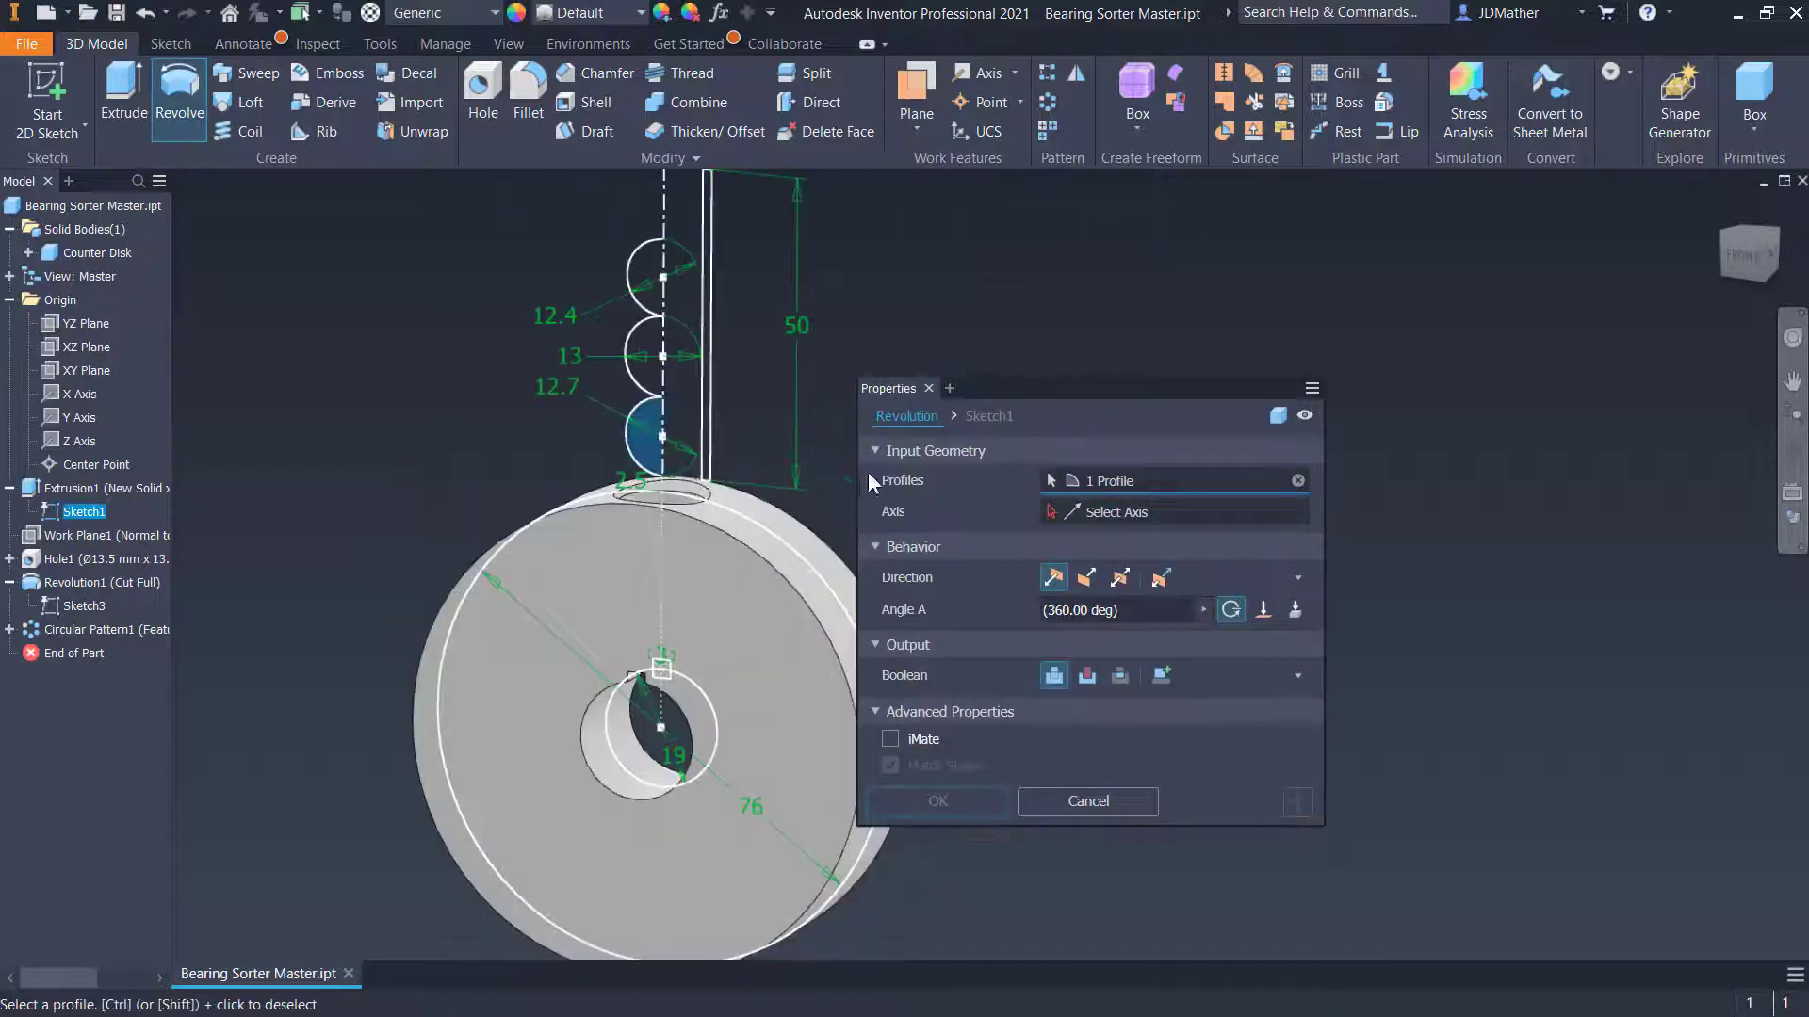
{"action": "left_click", "coordinate": [1089, 512]}
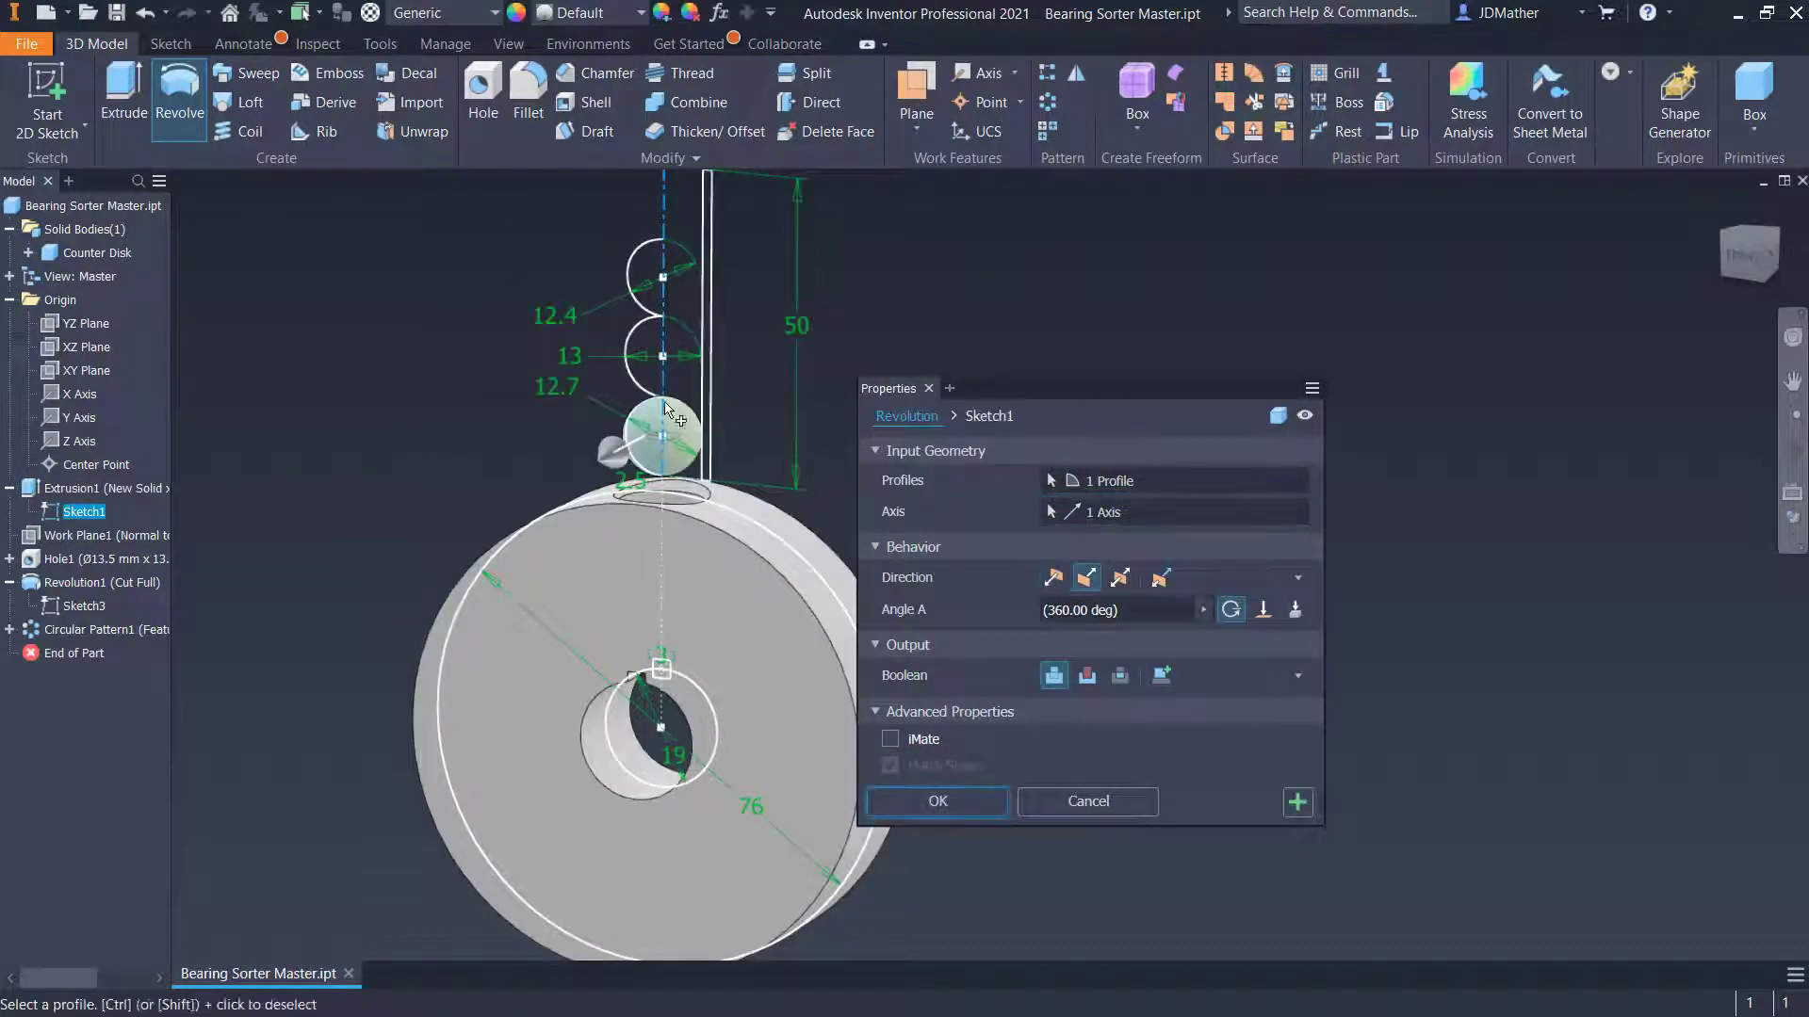
{"action": "left_click", "coordinate": [1162, 675]}
{"action": "key", "text": "Return"}
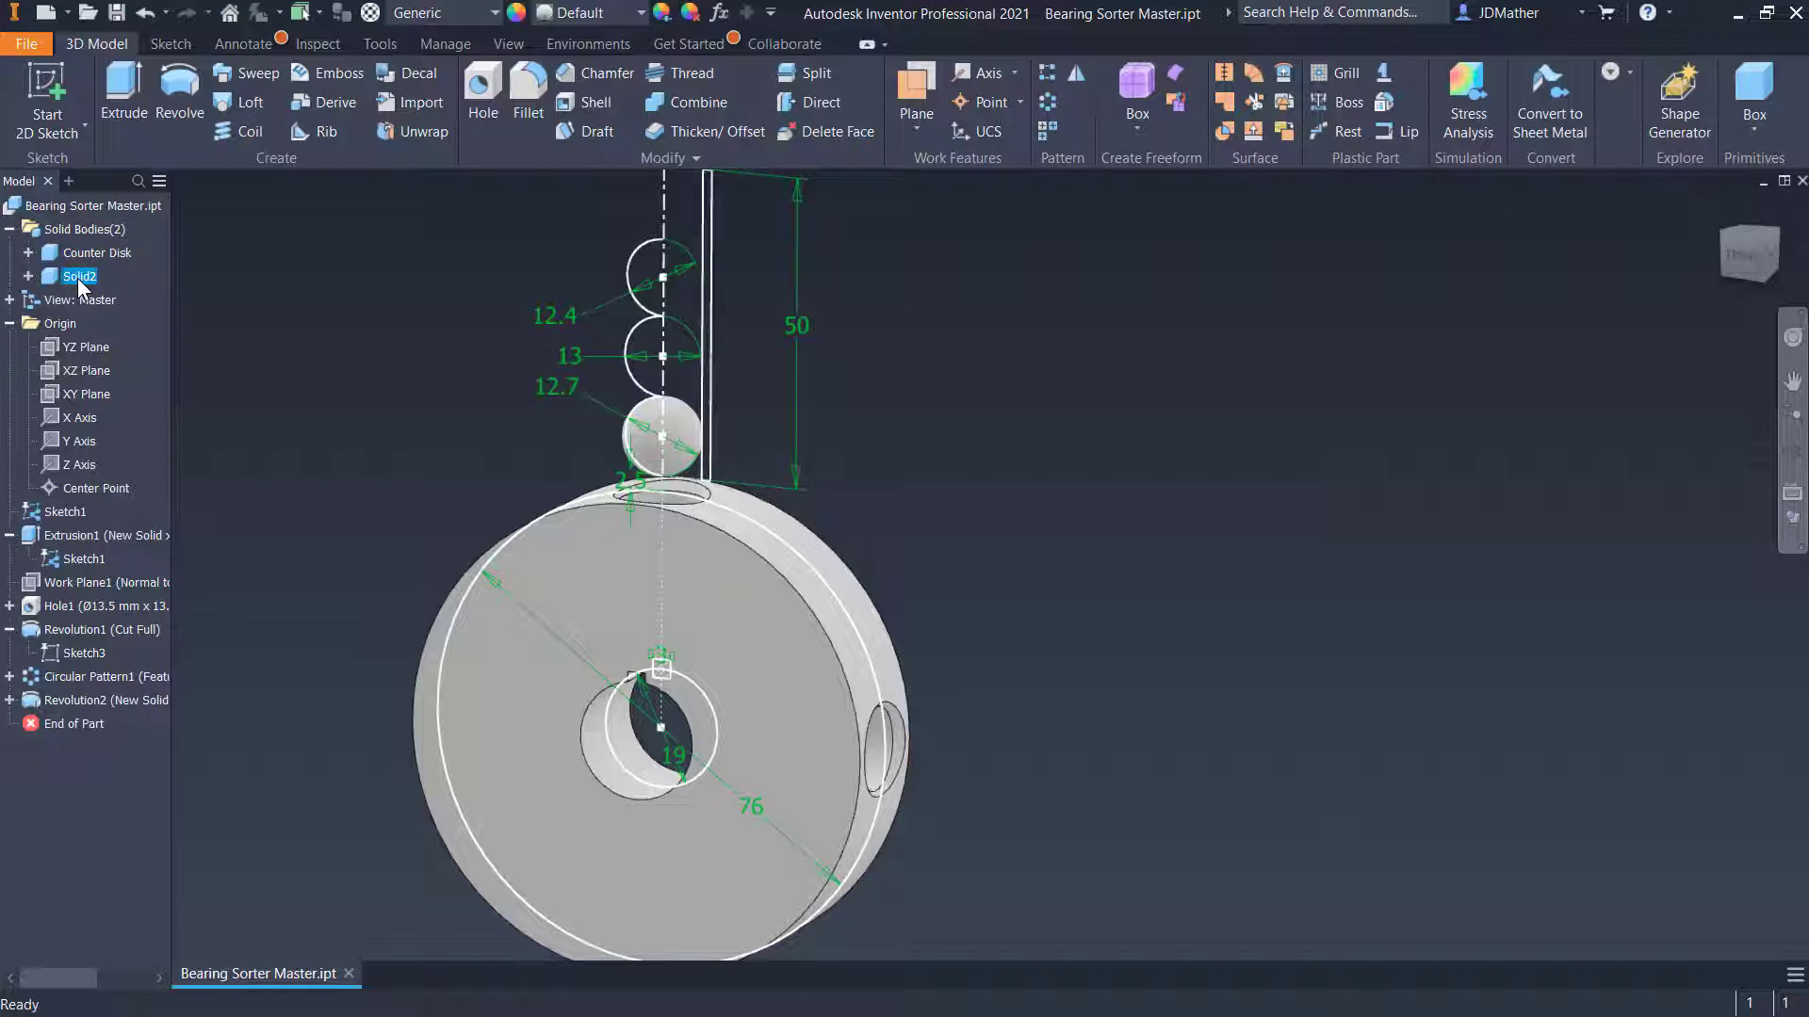
Rename the newly revolved ball's solid body as 12.7 Sphere
{"action": "left_click", "coordinate": [77, 277]}
{"action": "type", "text": "12.7 Sphere"}
{"action": "key", "text": "Return"}
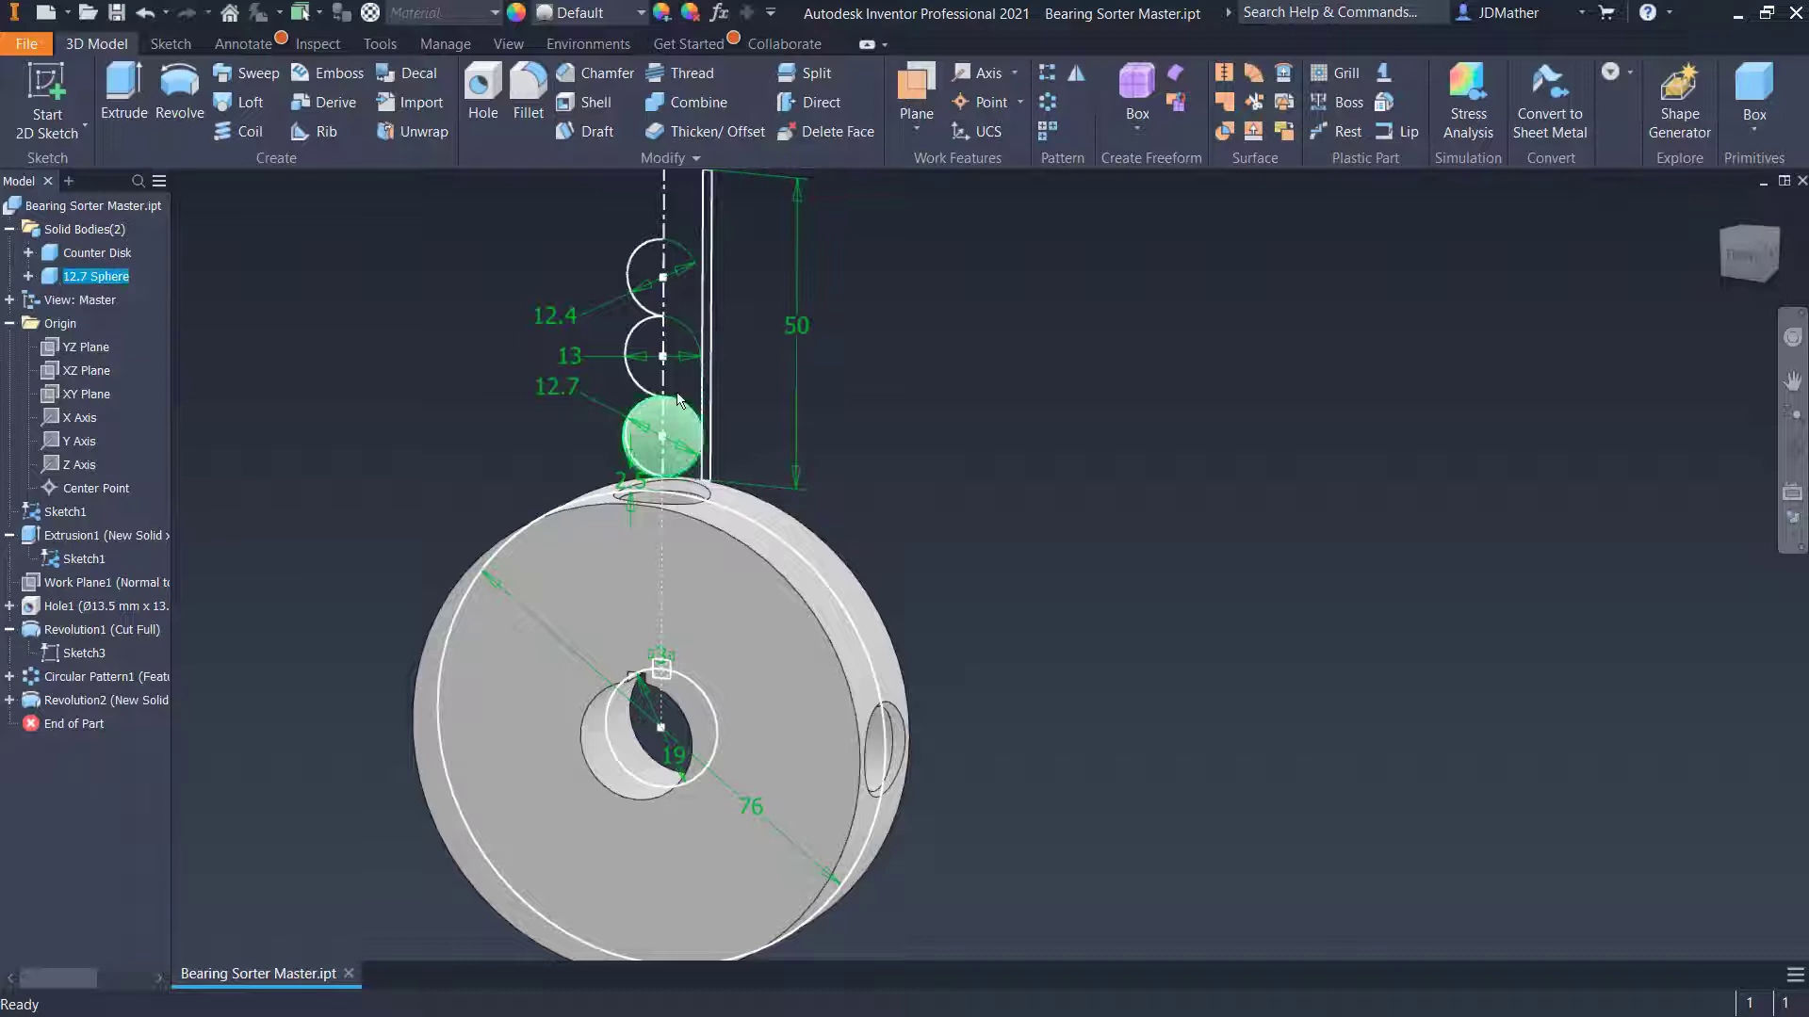
Revolve the 13 mm and 12.4 mm half-circle profiles a full turn about the centerline as two separate new solids
{"action": "left_click", "coordinate": [163, 89]}
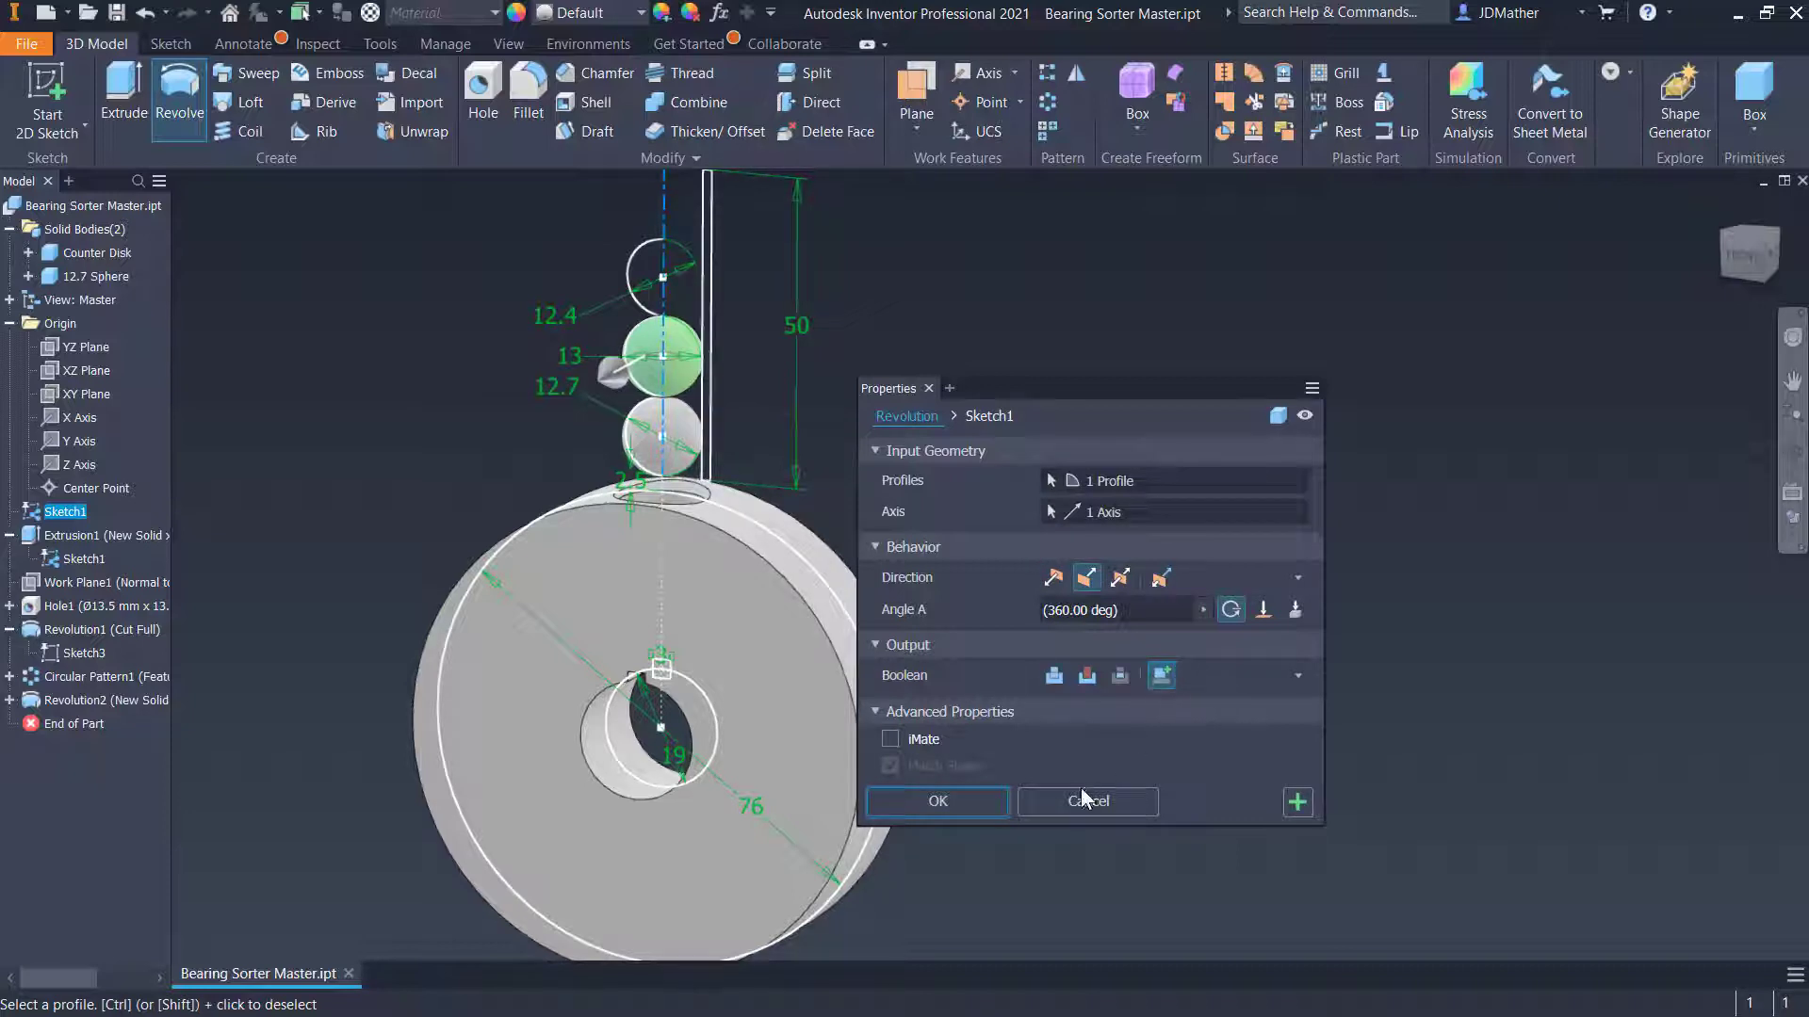
{"action": "left_click", "coordinate": [1298, 802]}
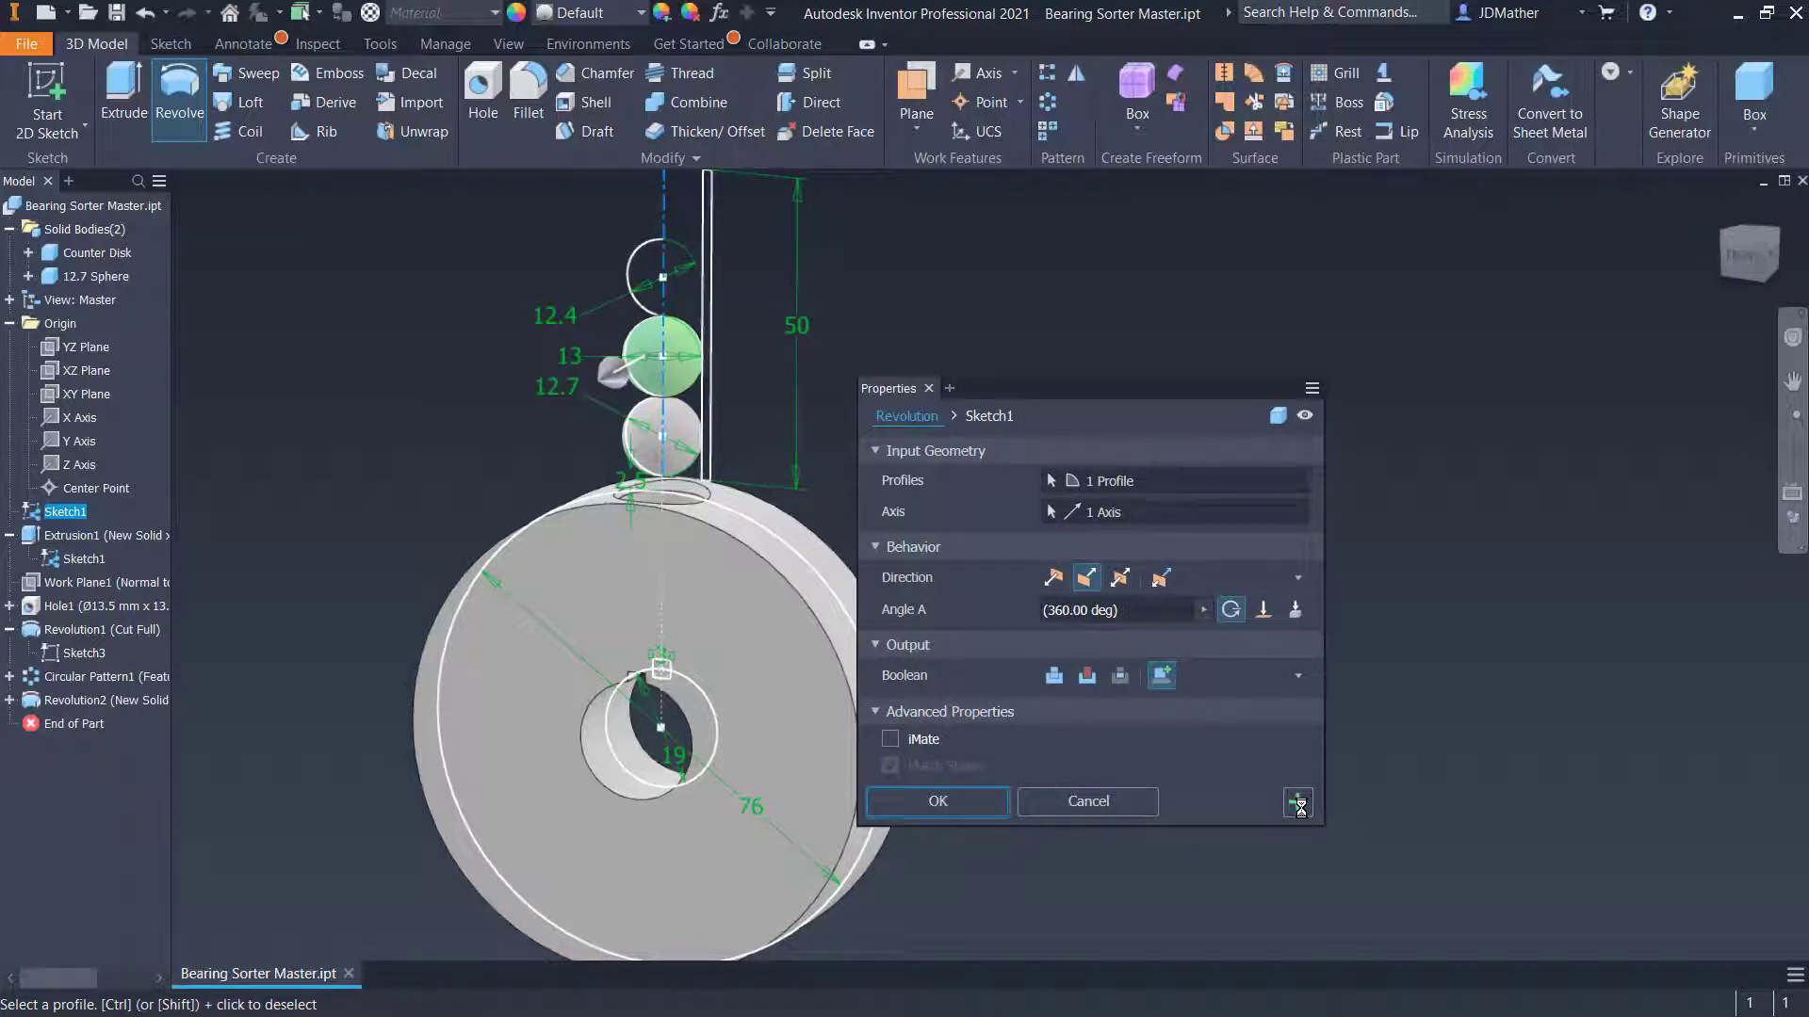
{"action": "left_click", "coordinate": [645, 275]}
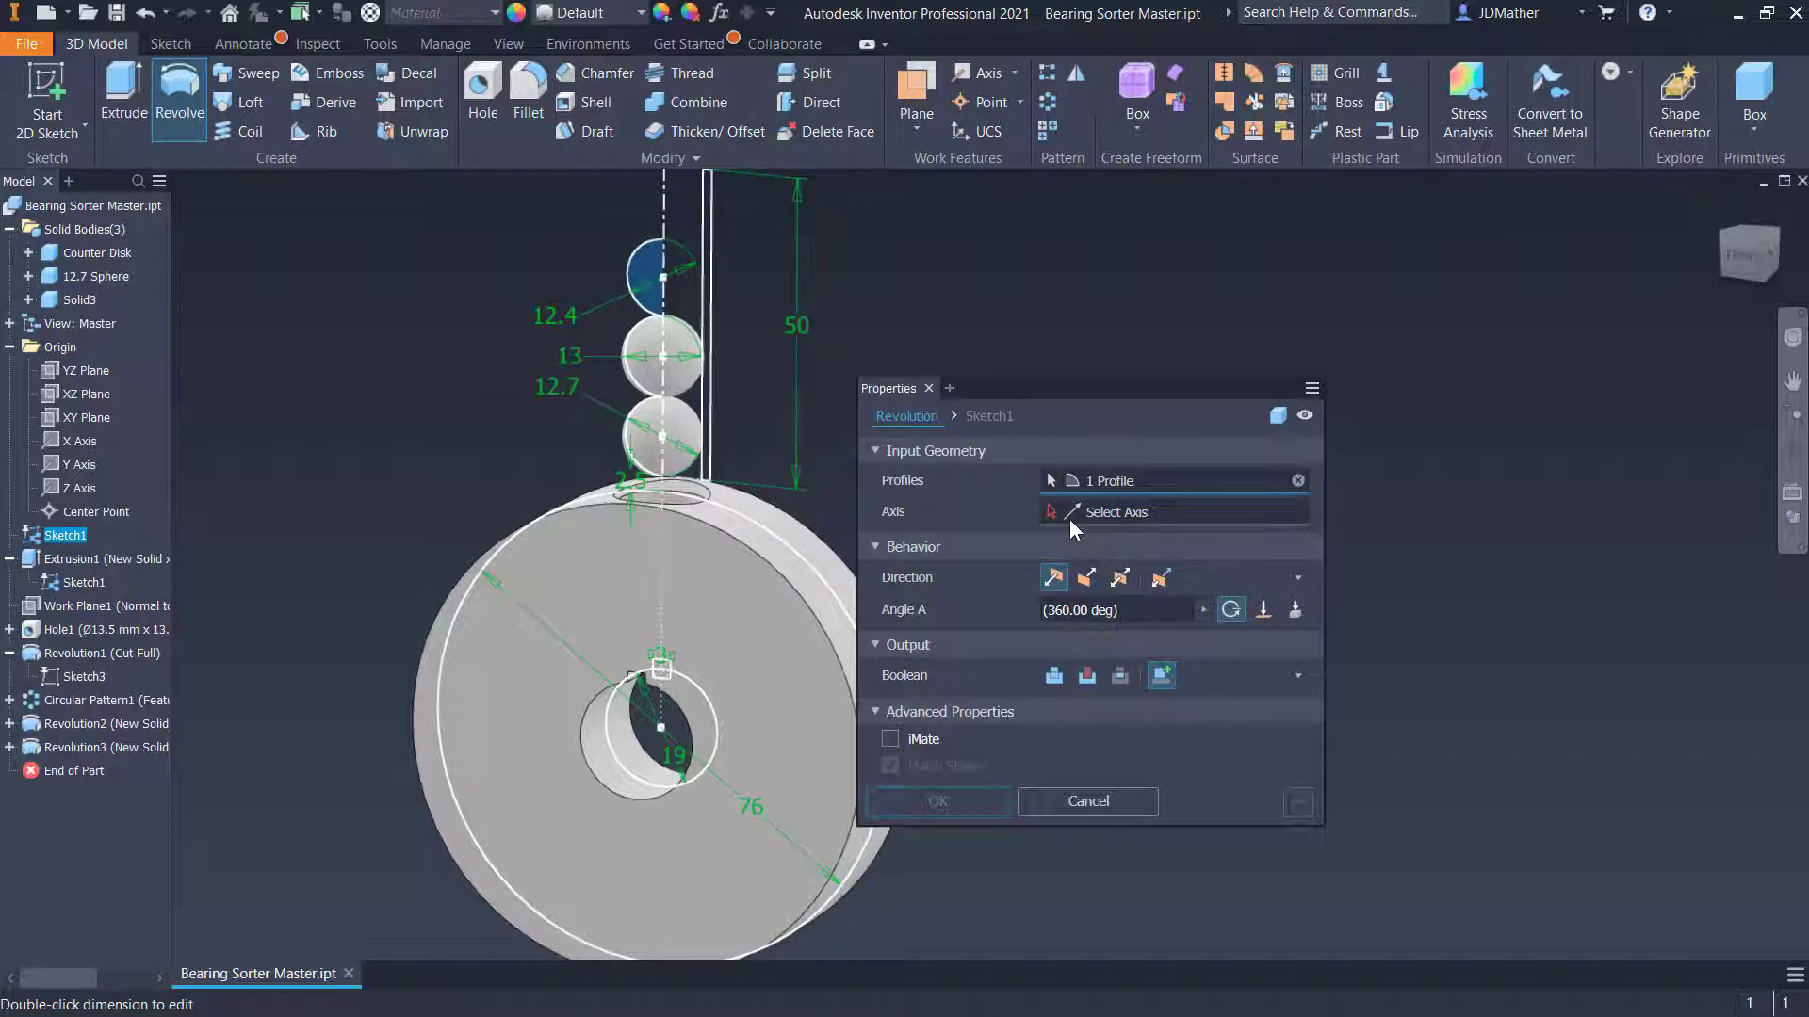
{"action": "left_click", "coordinate": [669, 216]}
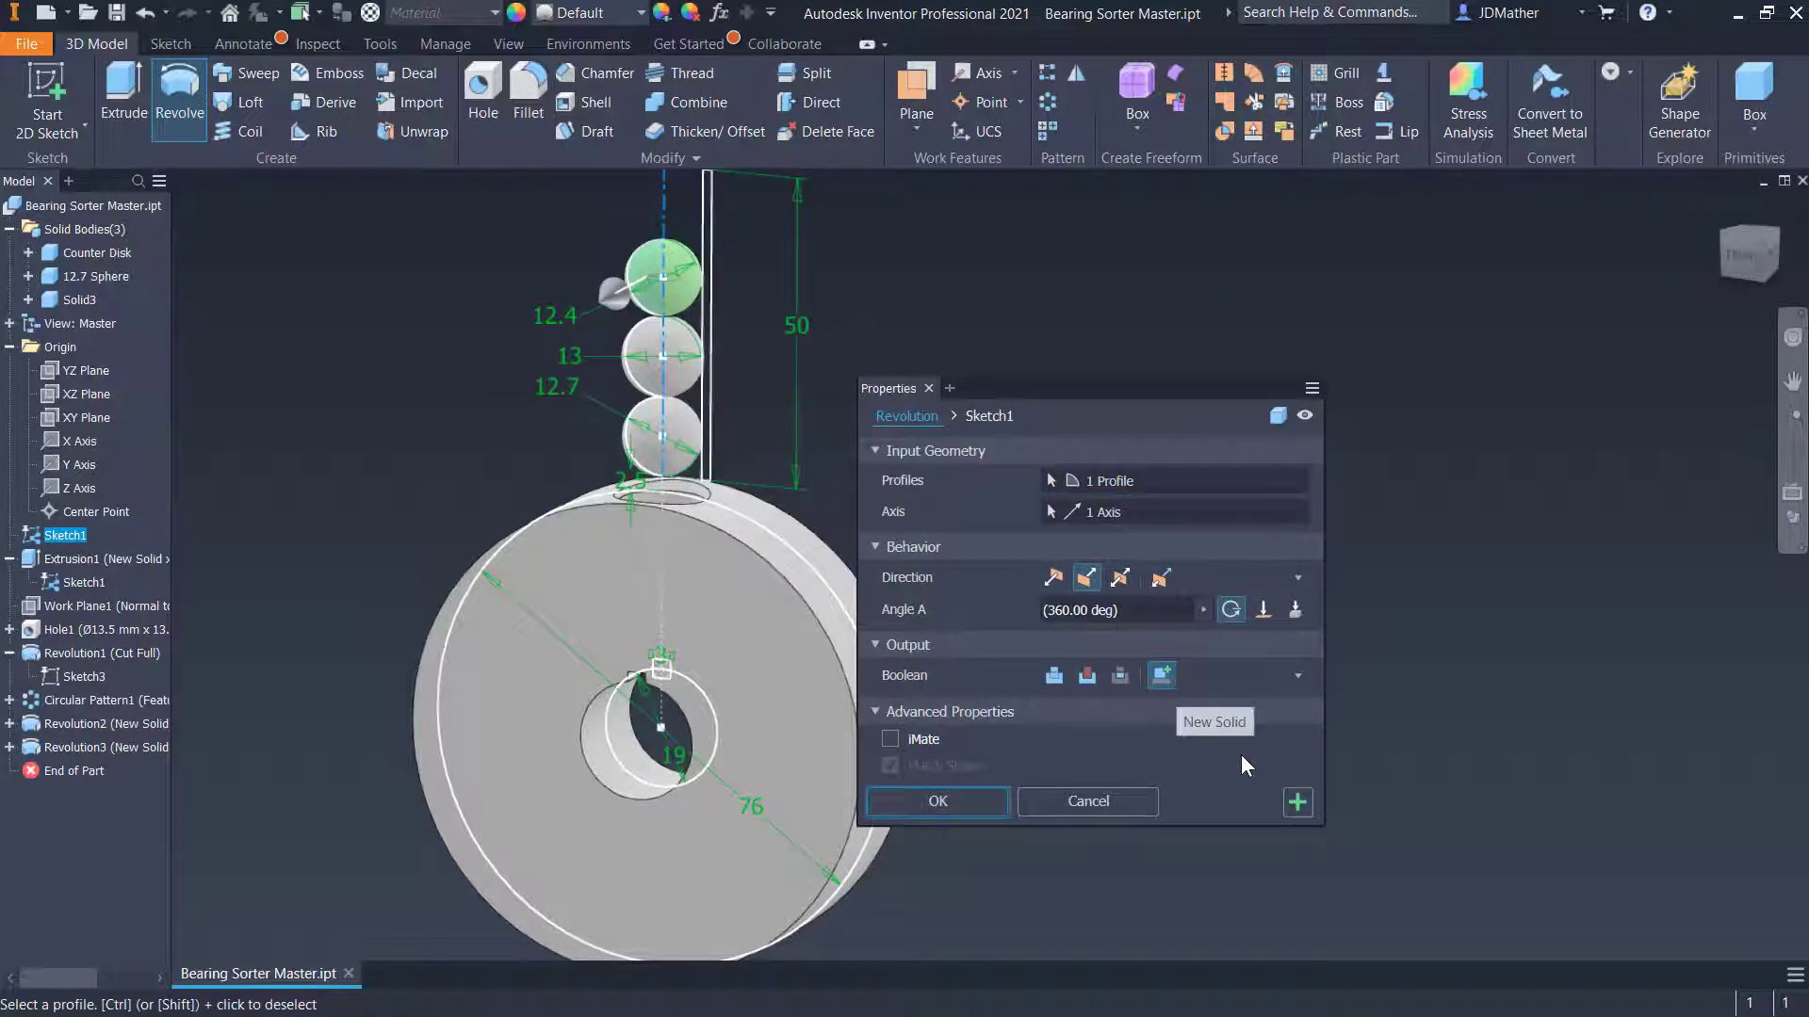
{"action": "left_click", "coordinate": [1297, 804]}
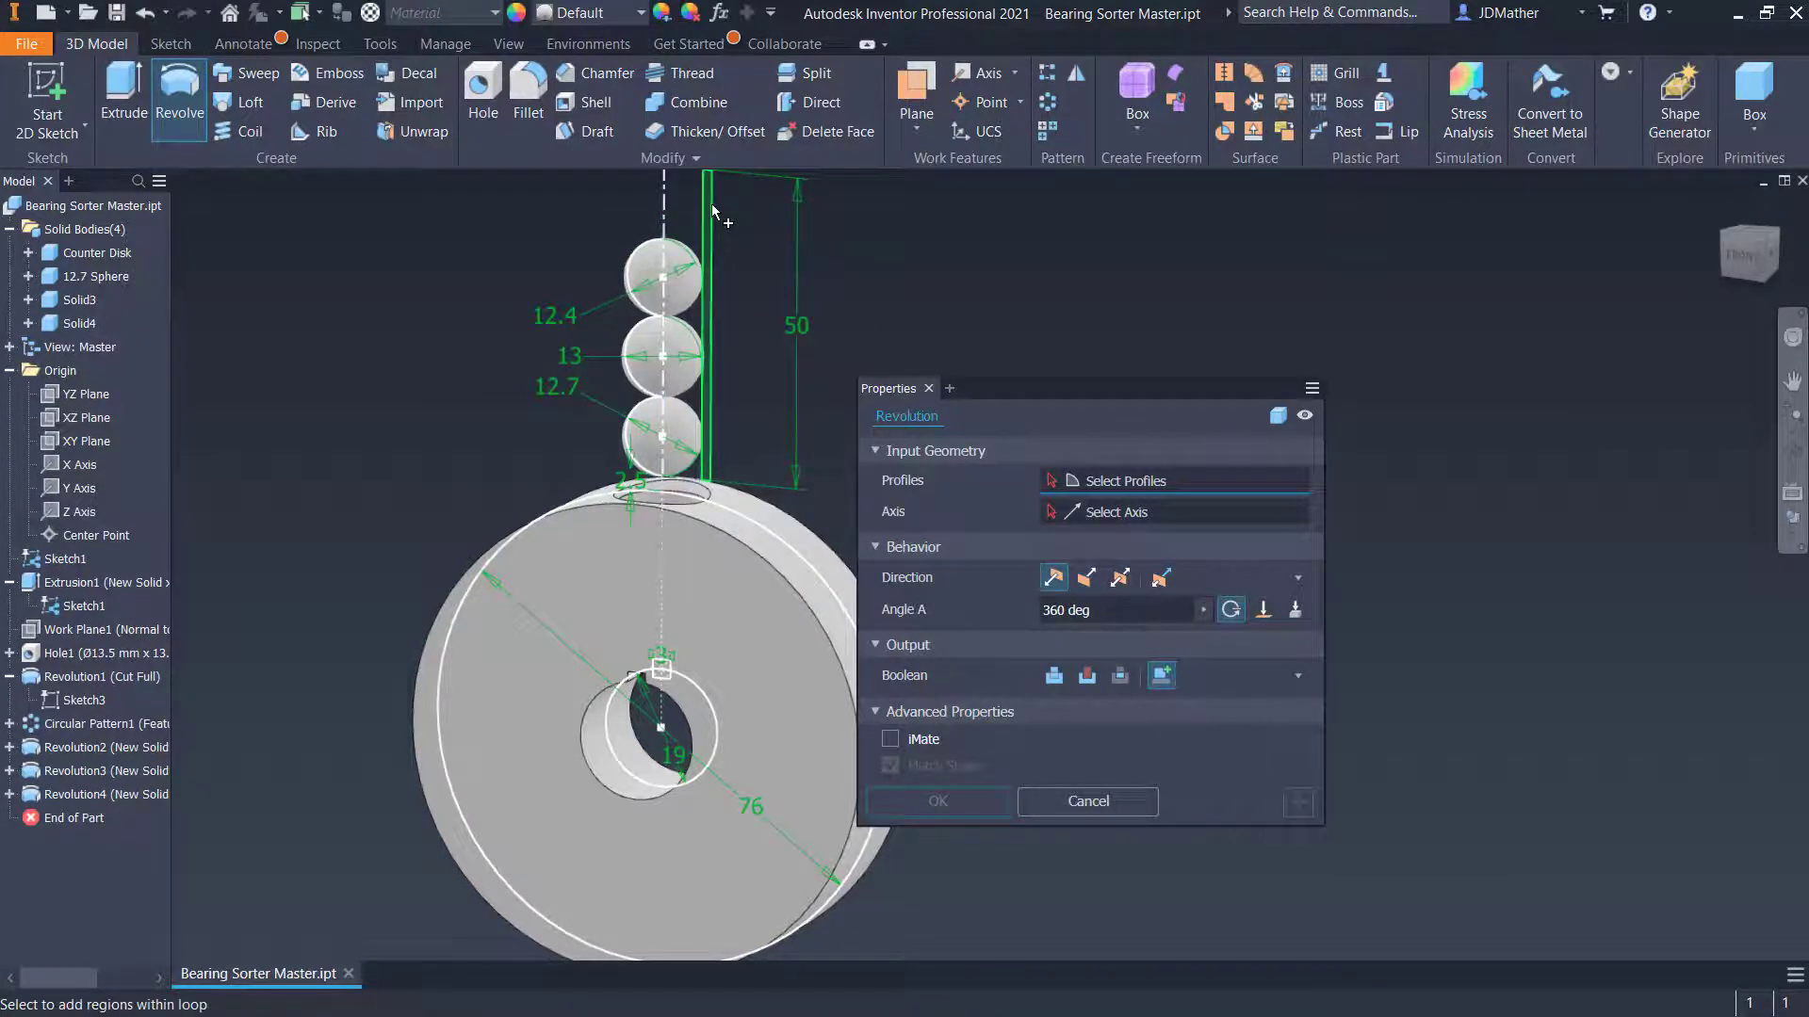
Revolve the thin 50 mm tall wall profile 360 degrees about the centerline as a new solid tube around the balls
{"action": "left_click", "coordinate": [713, 210]}
{"action": "left_click", "coordinate": [1067, 521]}
{"action": "left_click", "coordinate": [663, 215]}
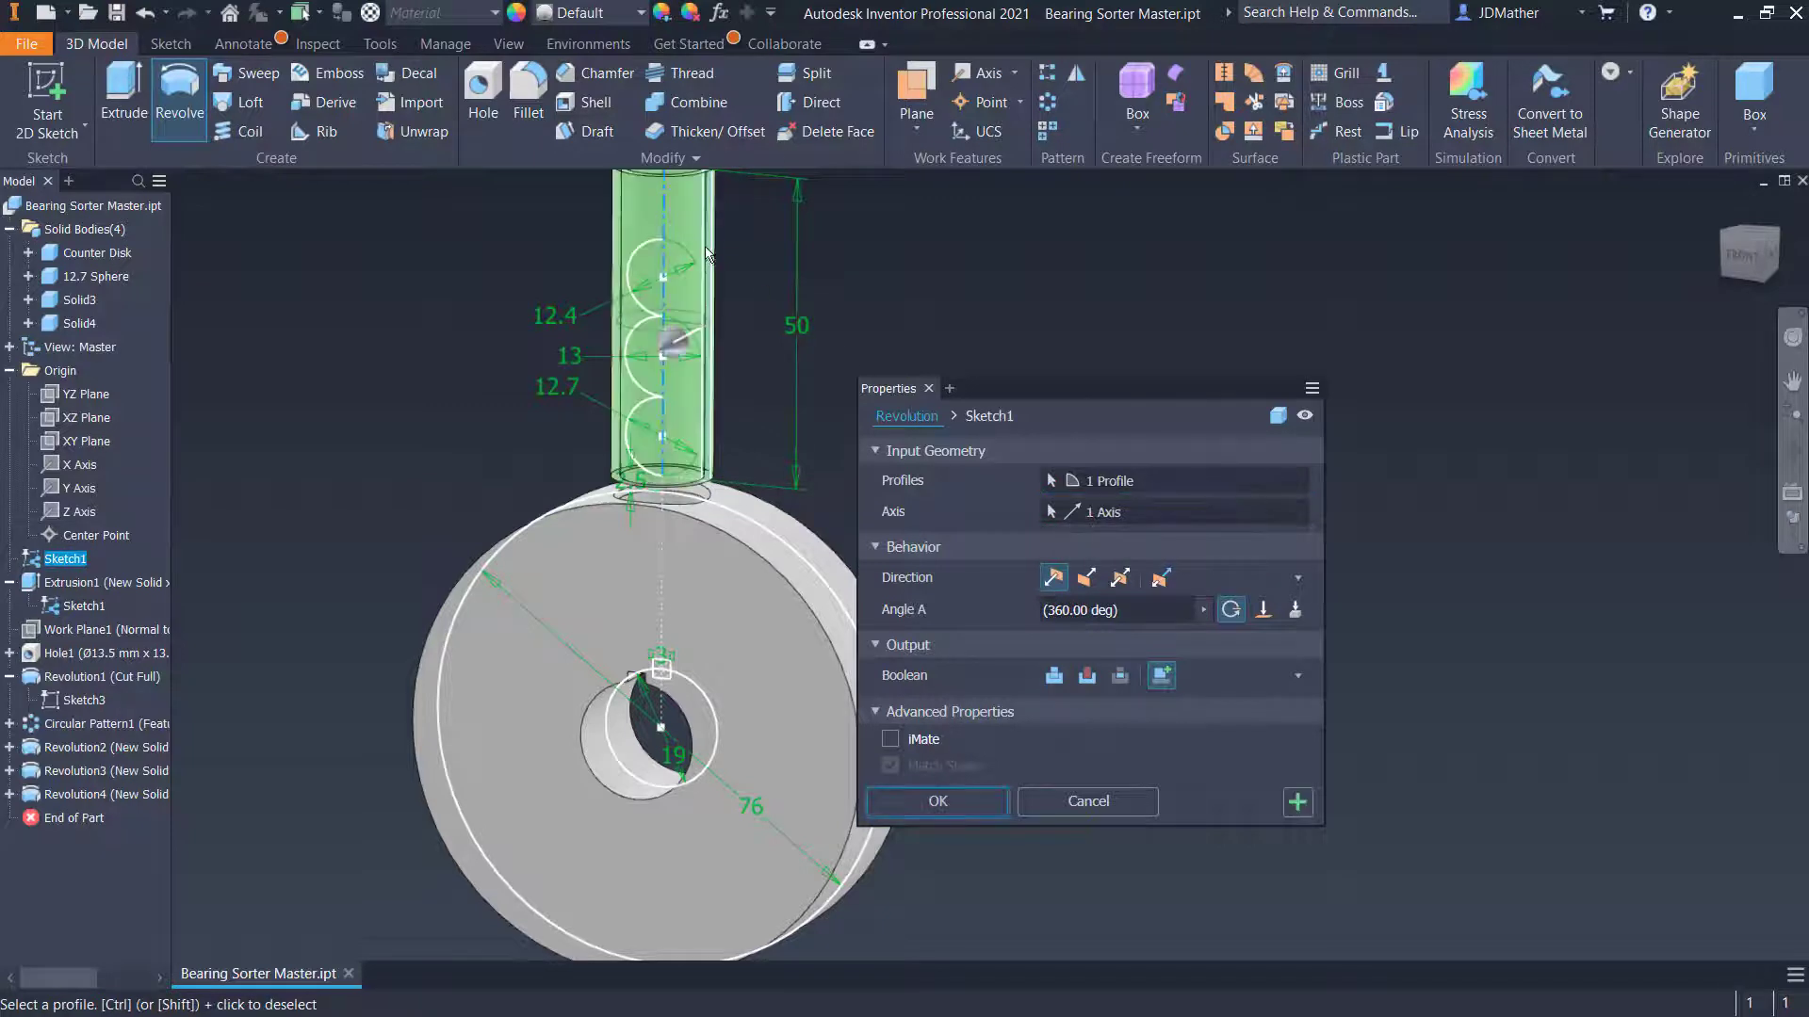
{"action": "left_click", "coordinate": [961, 800]}
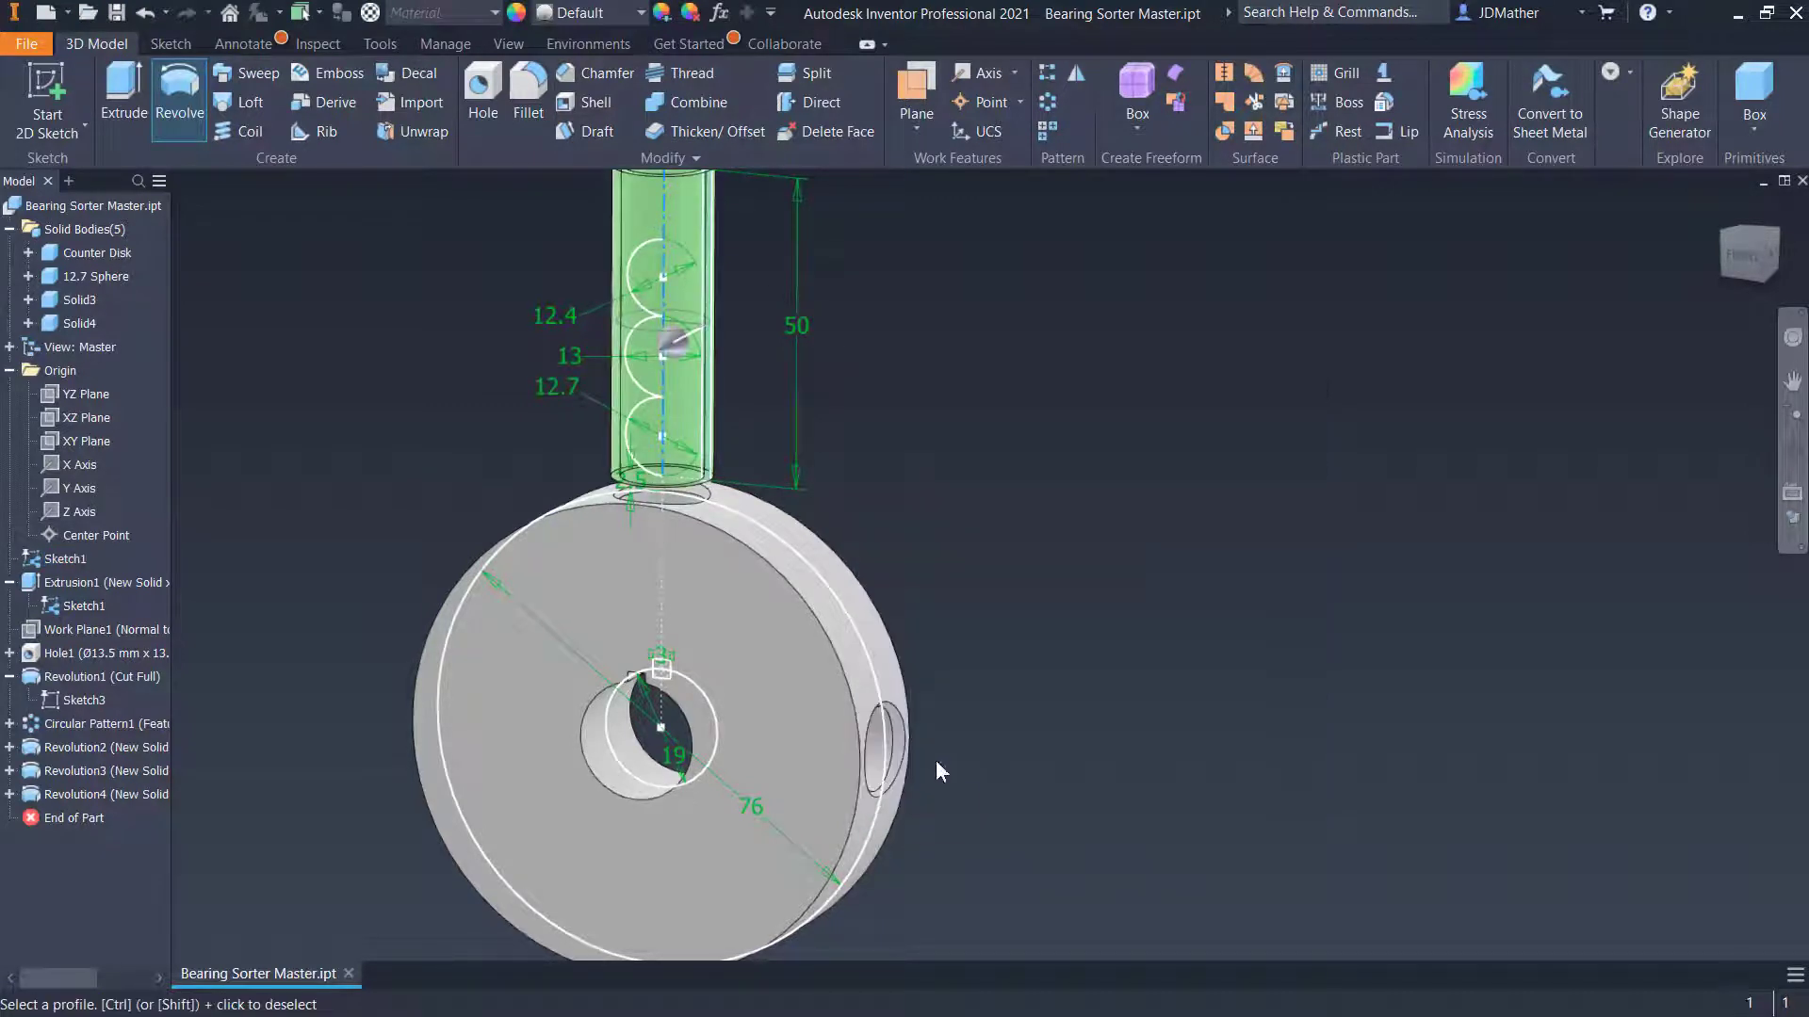
Rename the three remaining new solid bodies as 13 Sphere, 12.4 Sphere and Feed Tube
{"action": "left_click", "coordinate": [79, 300]}
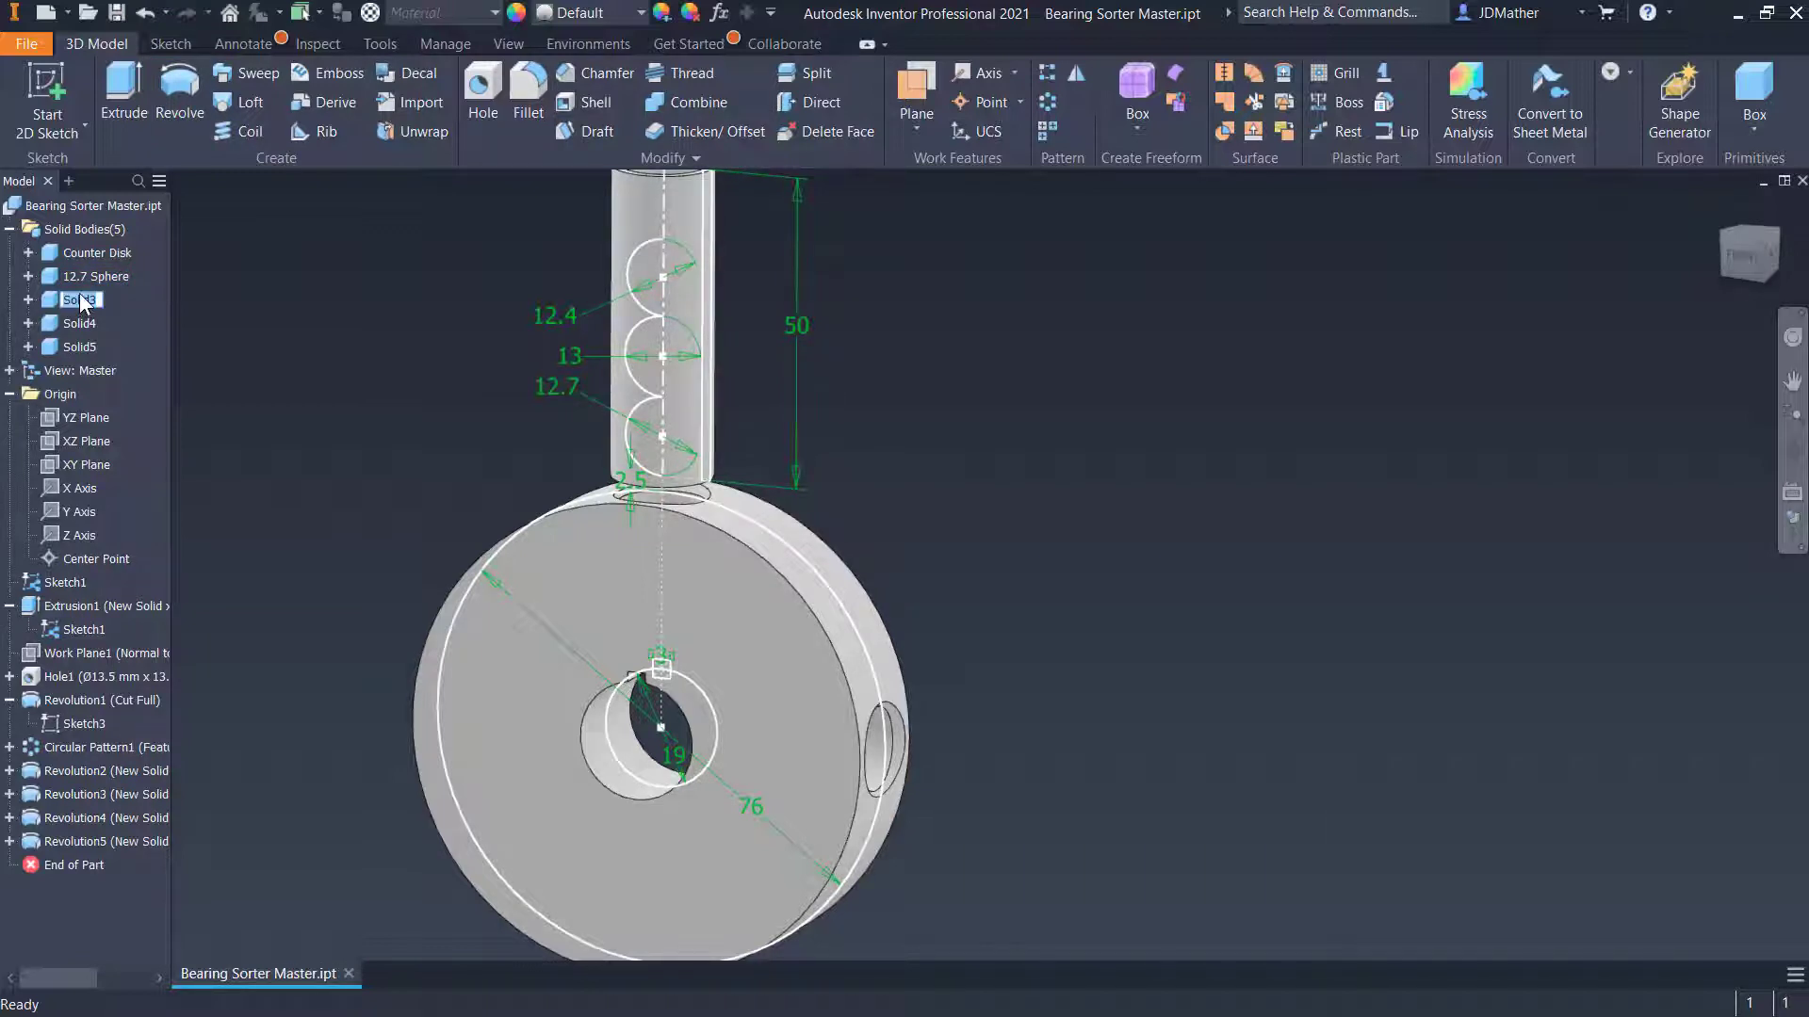
{"action": "type", "text": "13 Sphere"}
{"action": "left_click", "coordinate": [72, 322]}
{"action": "type", "text": "12.4 Sphere"}
{"action": "key", "text": "Return"}
{"action": "left_click", "coordinate": [71, 348]}
{"action": "type", "text": "TFeed Tube"}
{"action": "key", "text": "Return"}
Hide the shared Sketch1 that holds the disk, ball and tube profiles
{"action": "right_click", "coordinate": [56, 583]}
{"action": "left_click", "coordinate": [96, 821]}
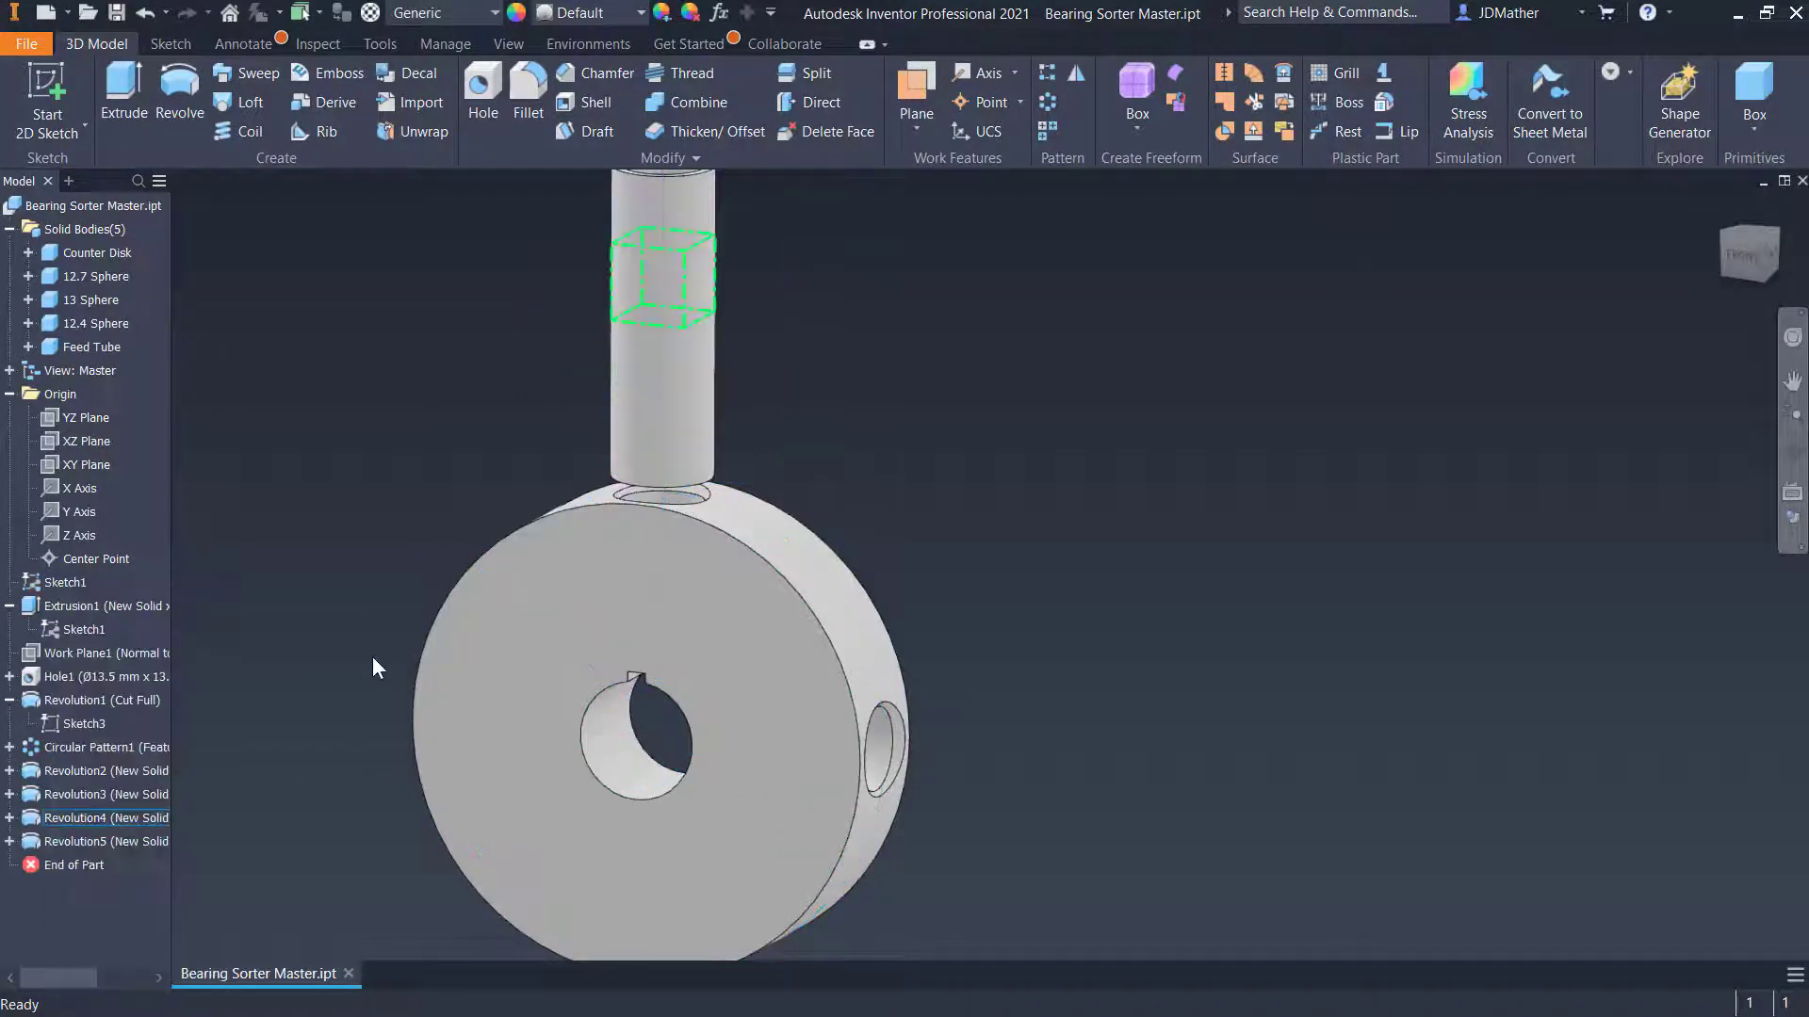
{"action": "scroll", "coordinate": [518, 584], "scroll_direction": "down", "scroll_amount": 3}
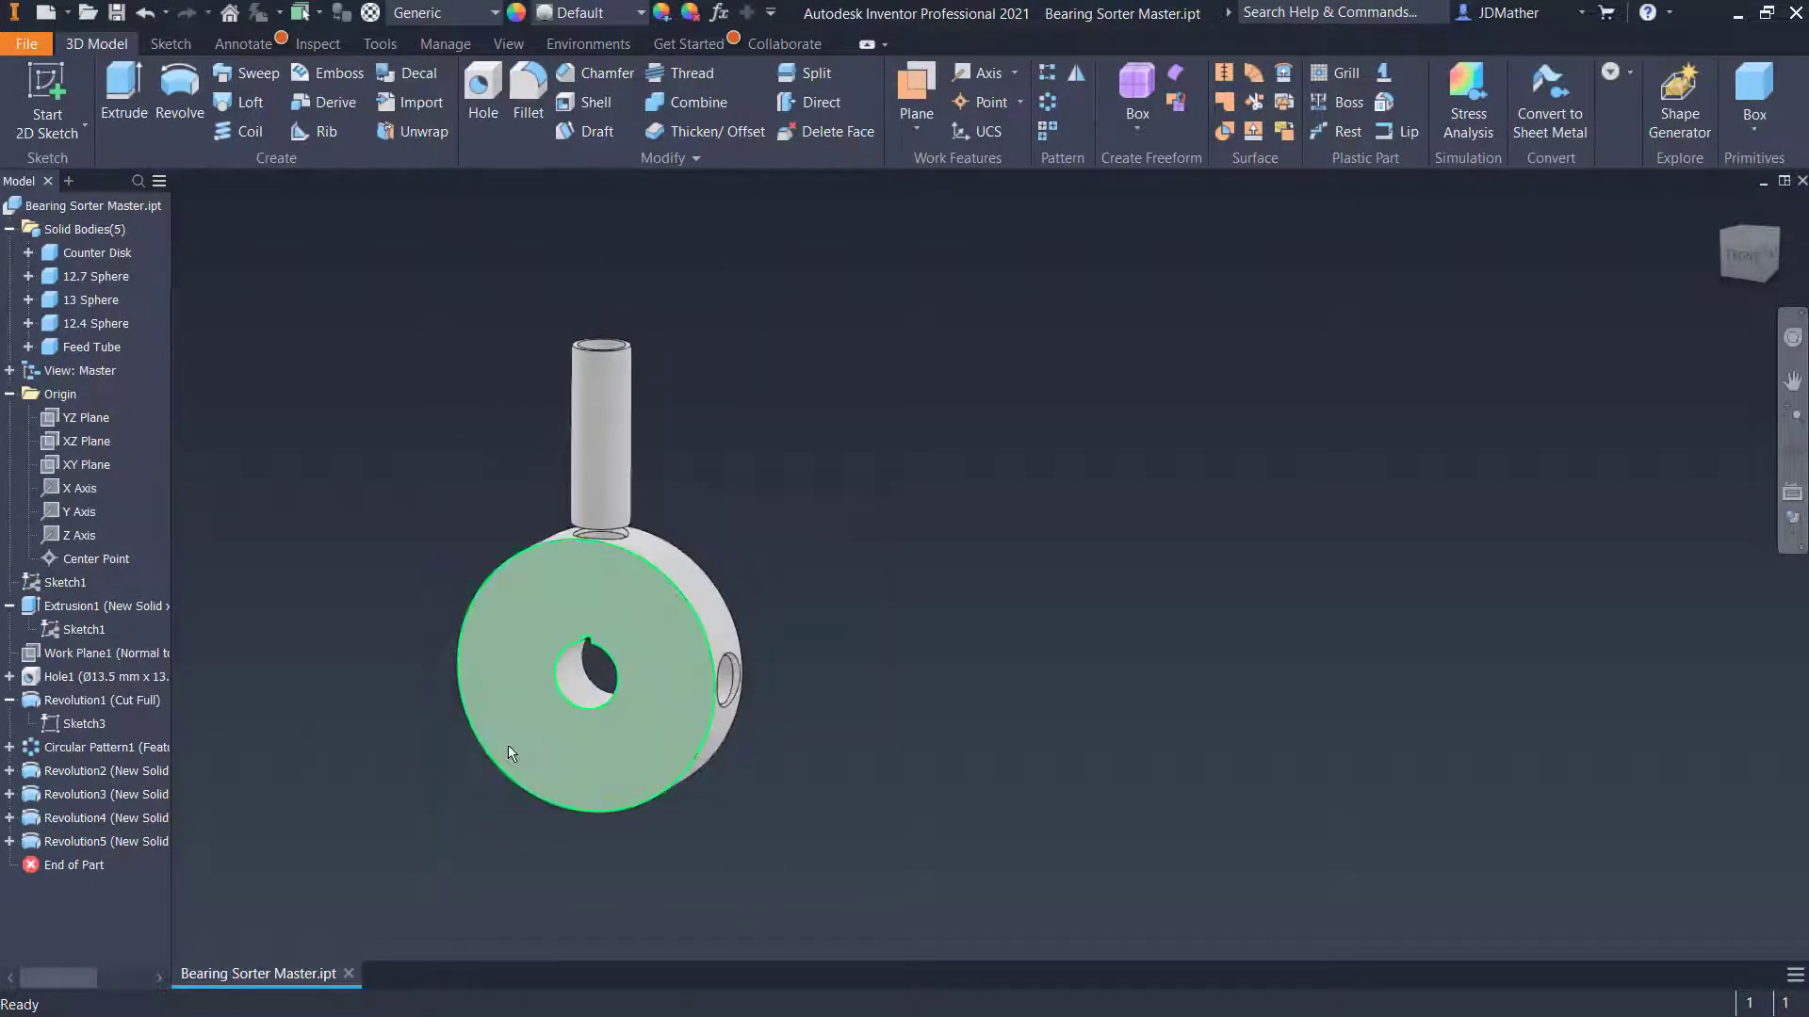
Apply the Polycarbonate - Clear appearance from the Inventor Material Library to the Counter Disk body
{"action": "left_click", "coordinate": [91, 254]}
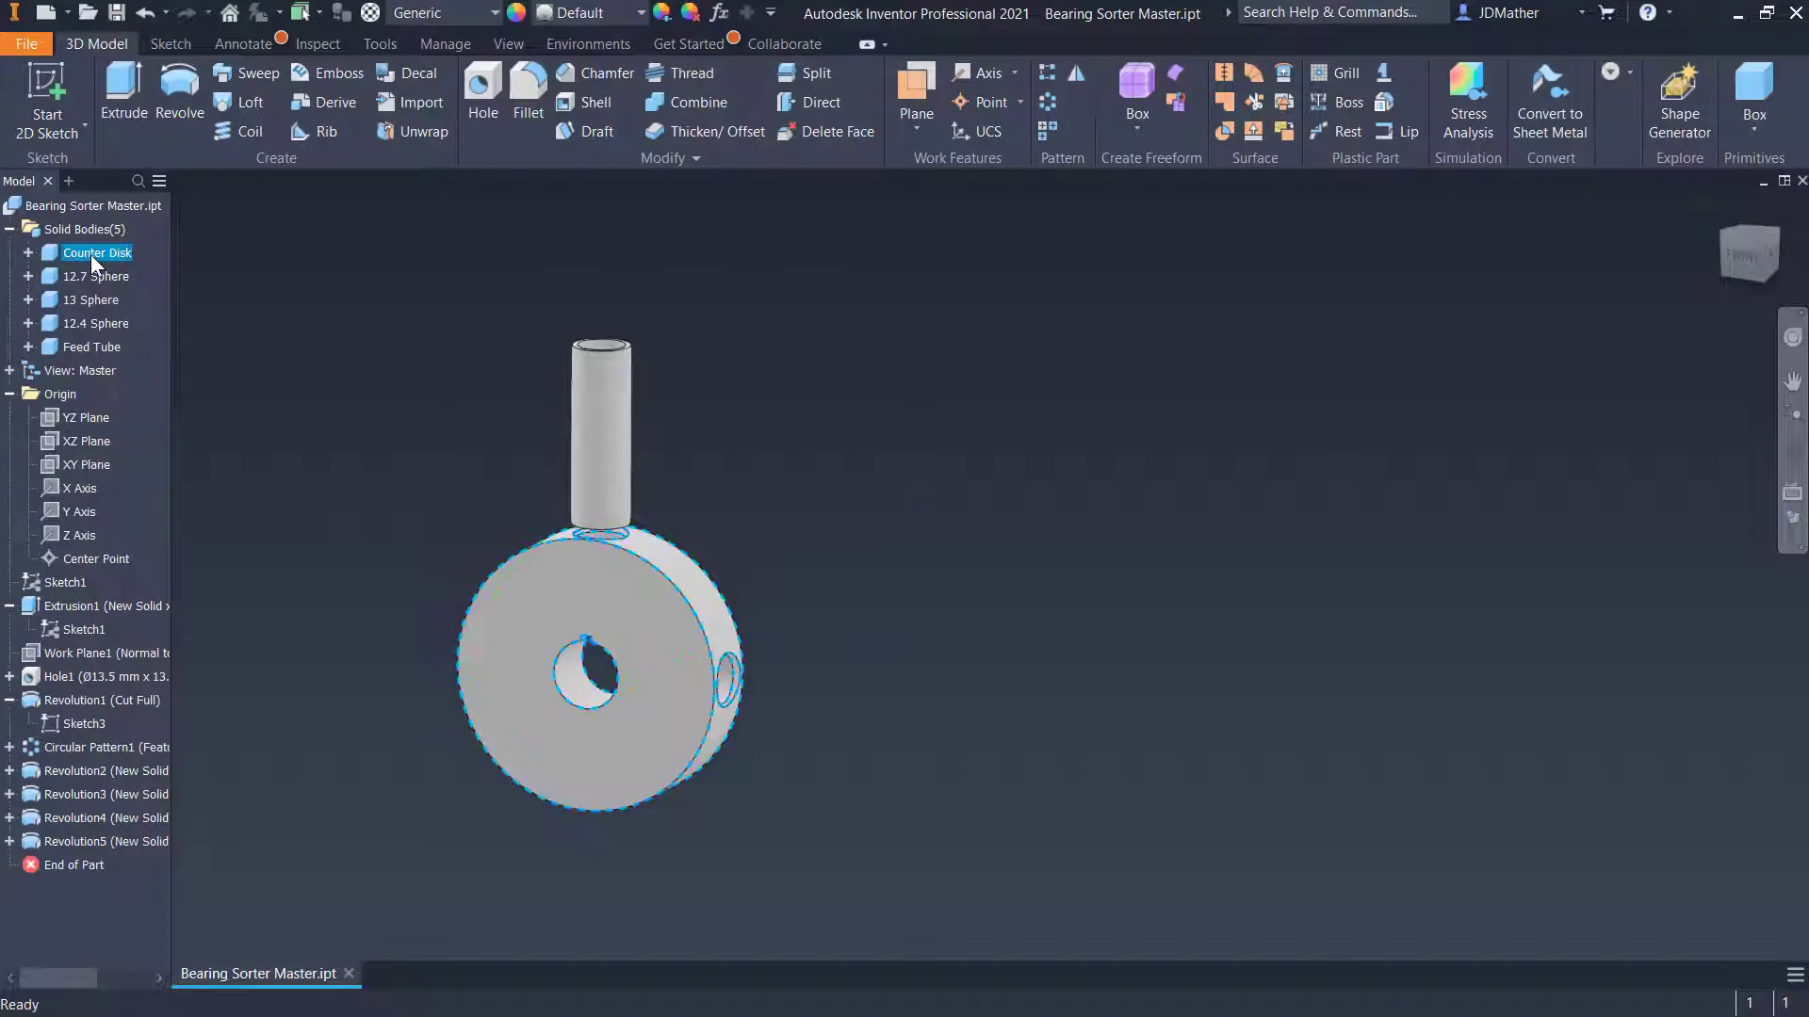
{"action": "left_click", "coordinate": [641, 14]}
{"action": "scroll", "coordinate": [669, 650], "scroll_direction": "down", "scroll_amount": 6}
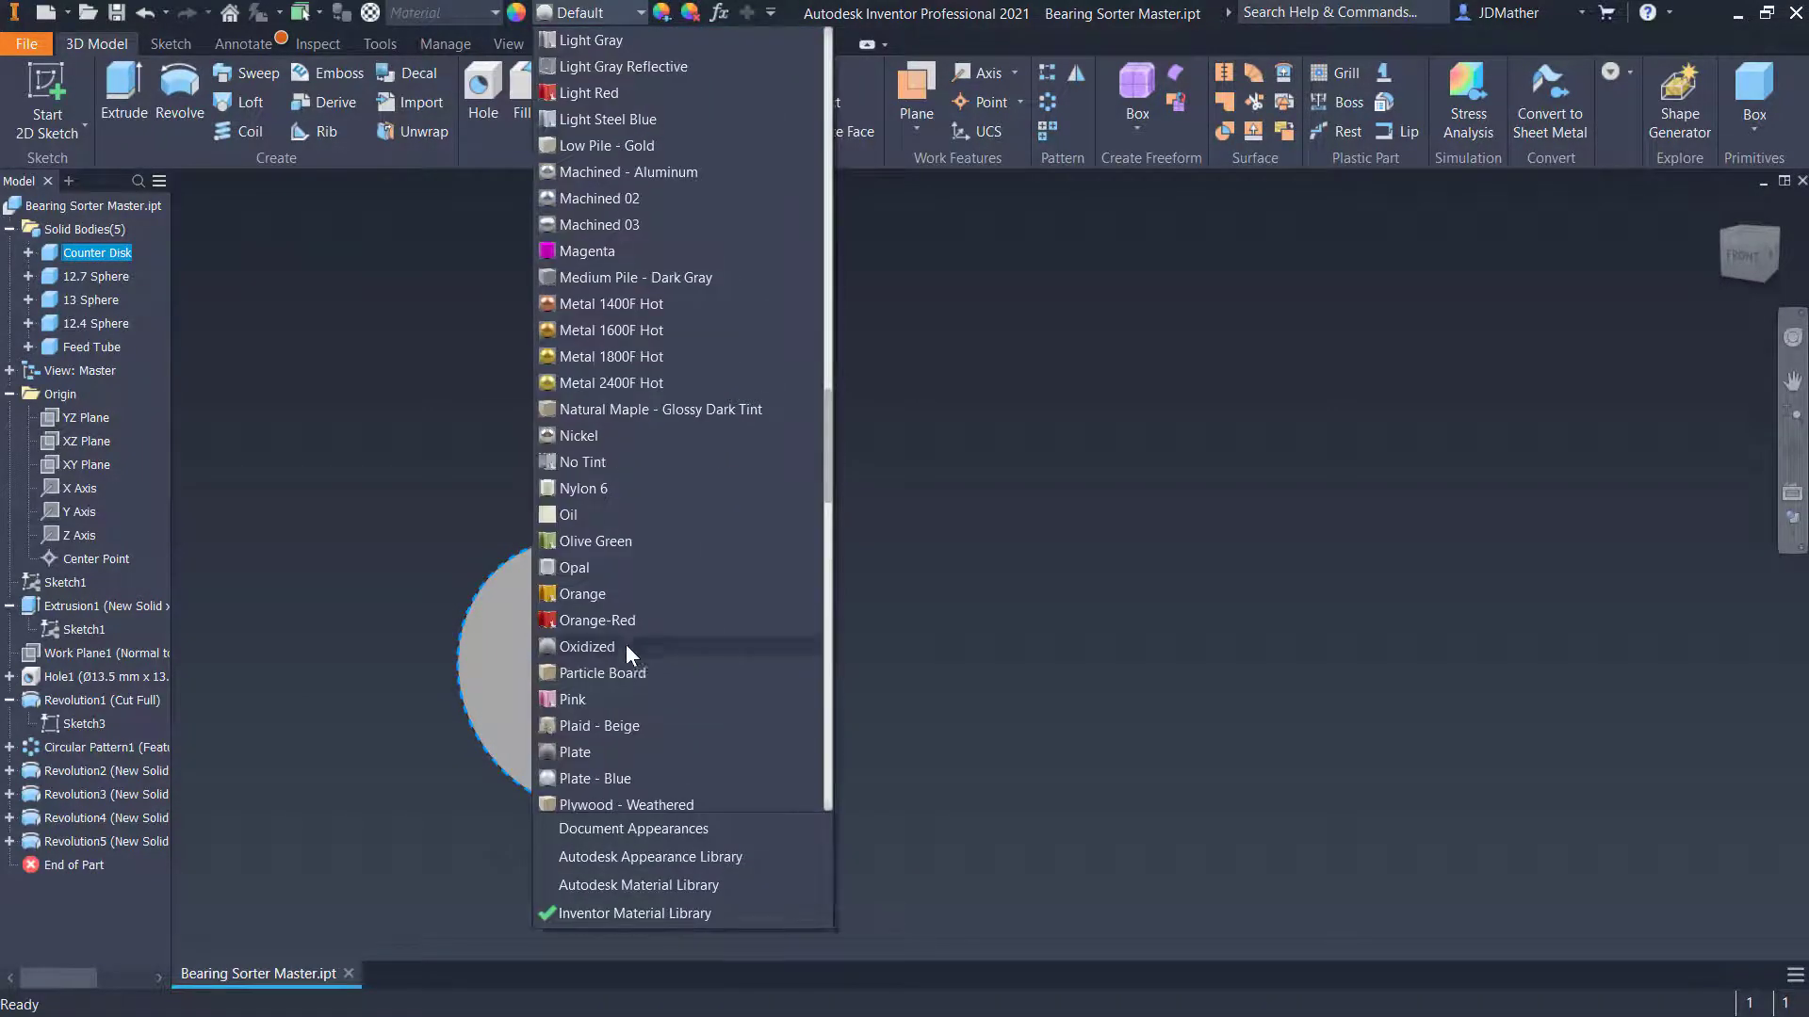
{"action": "scroll", "coordinate": [622, 669], "scroll_direction": "down", "scroll_amount": 3}
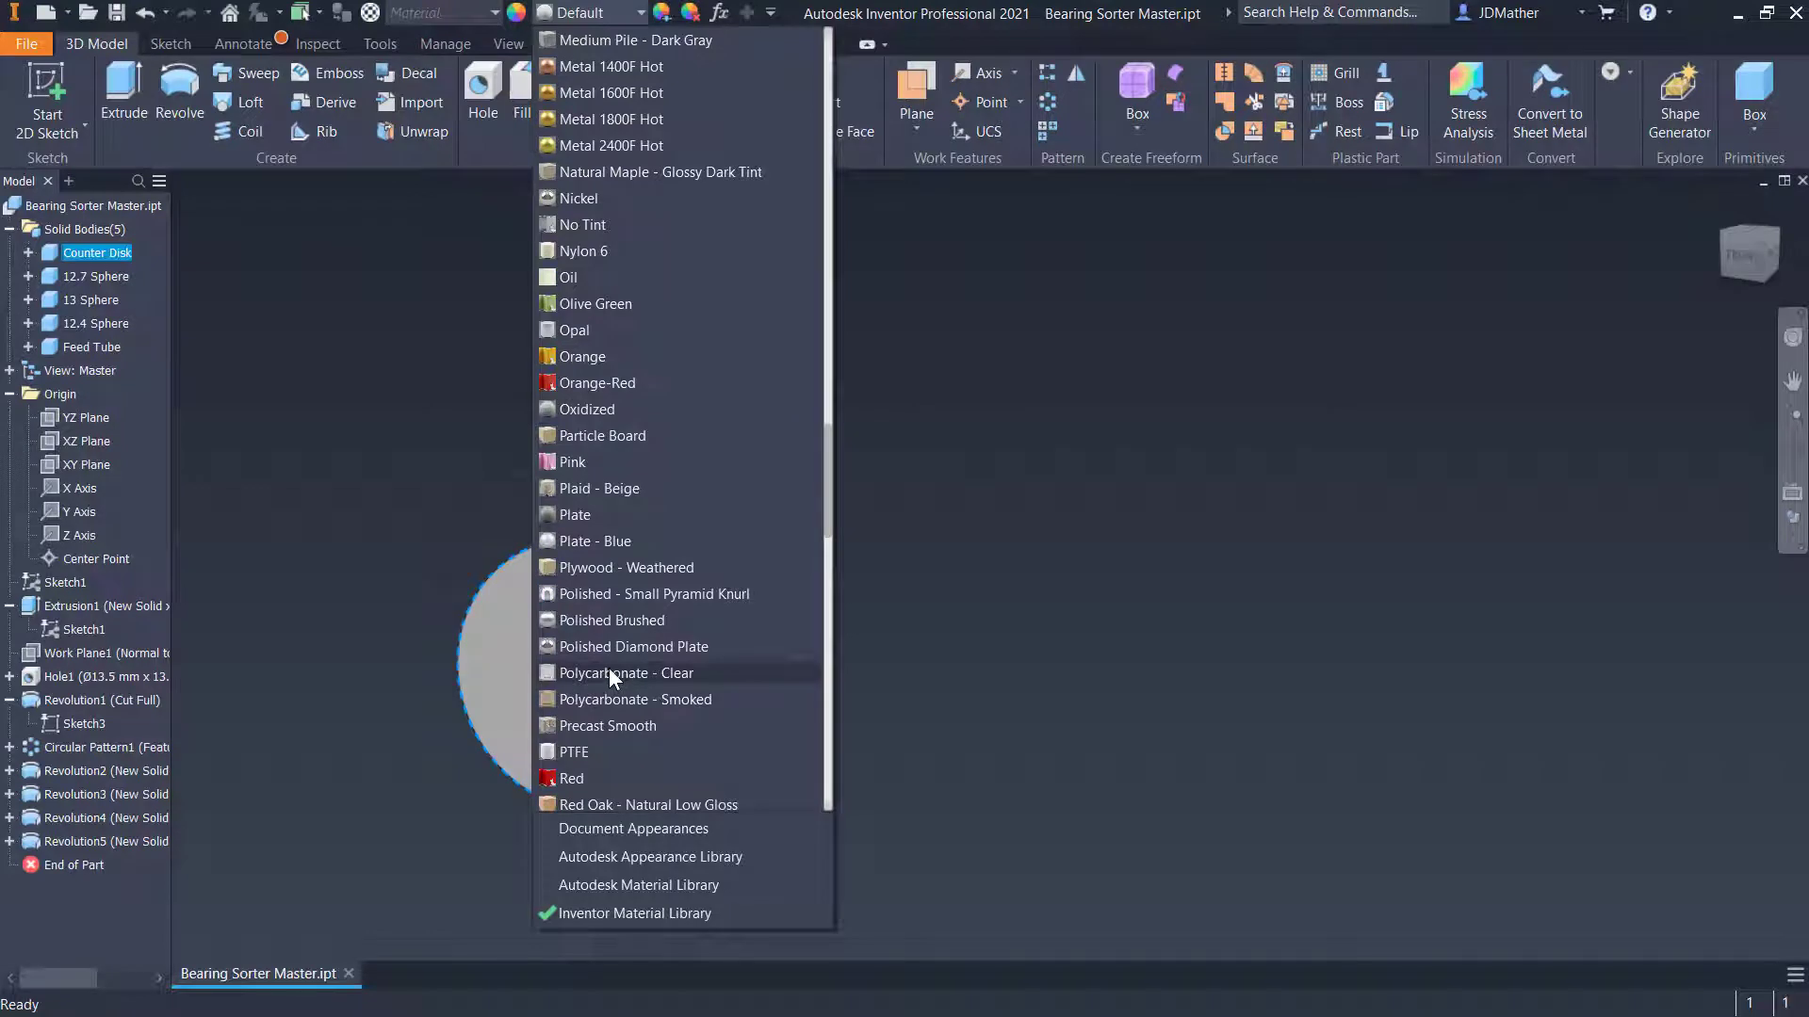
{"action": "left_click", "coordinate": [608, 670]}
{"action": "scroll", "coordinate": [380, 586], "scroll_direction": "up", "scroll_amount": 5}
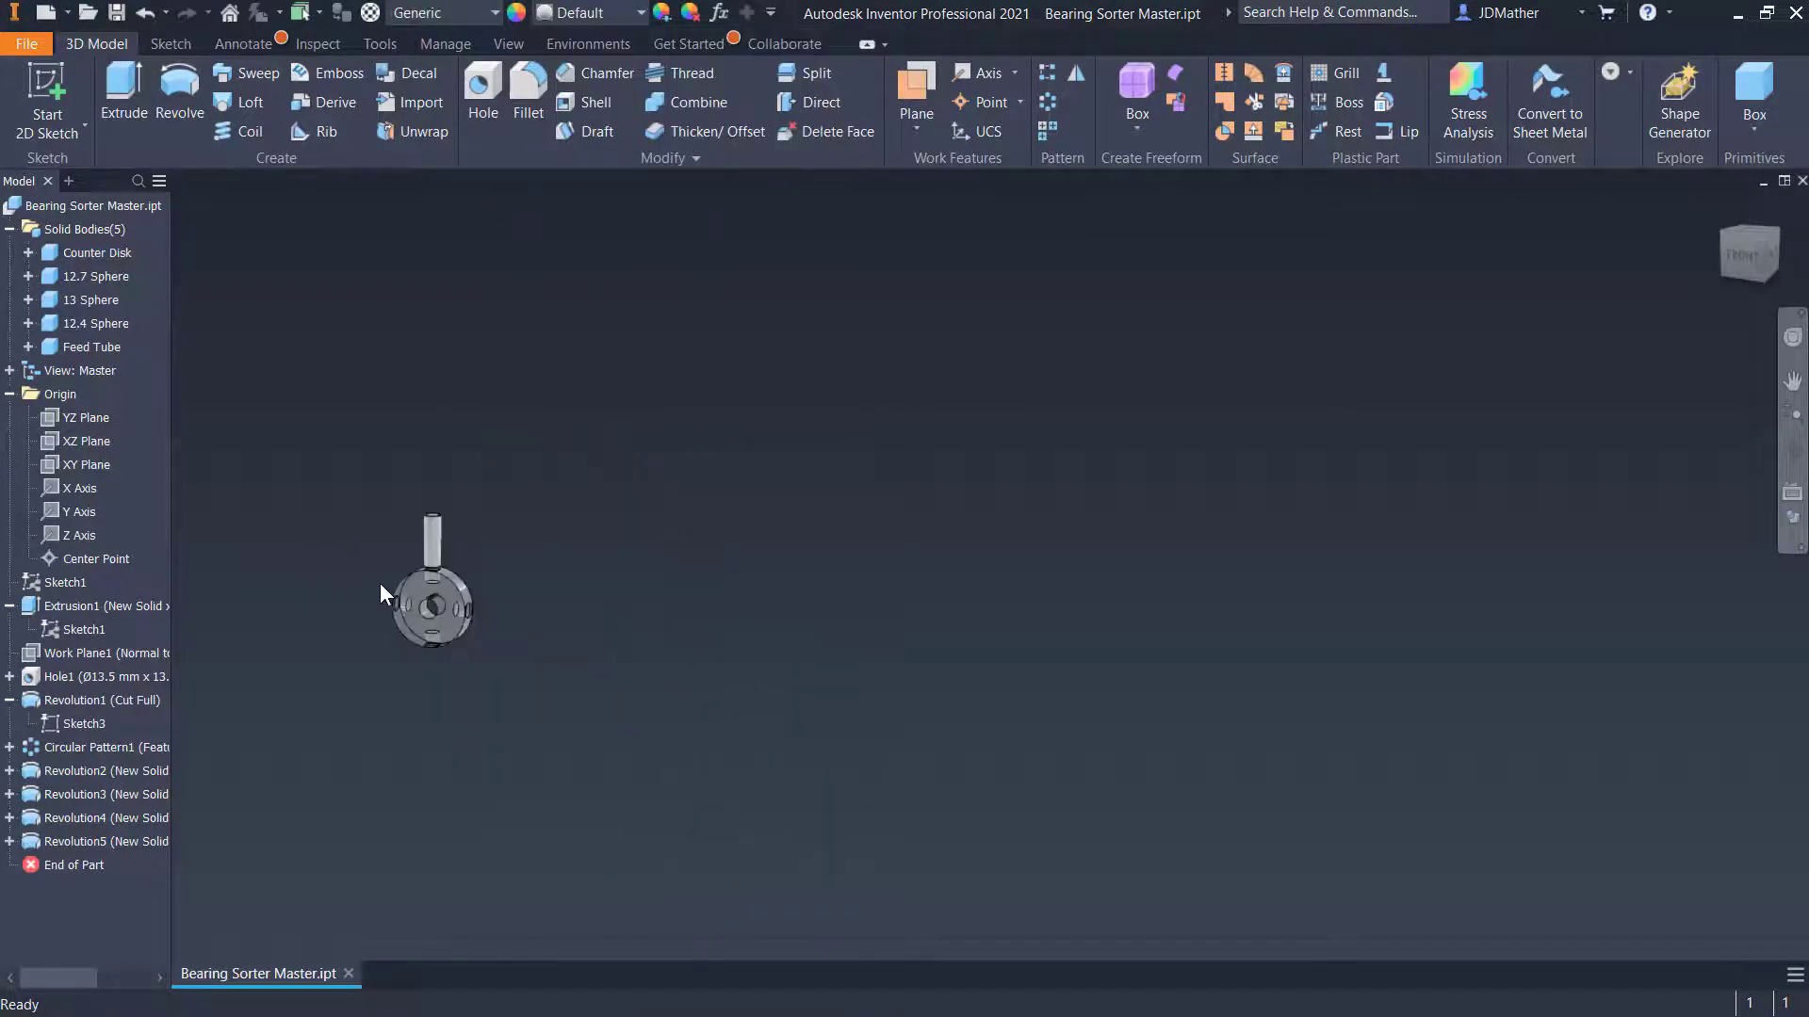
{"action": "scroll", "coordinate": [380, 584], "scroll_direction": "down", "scroll_amount": 5}
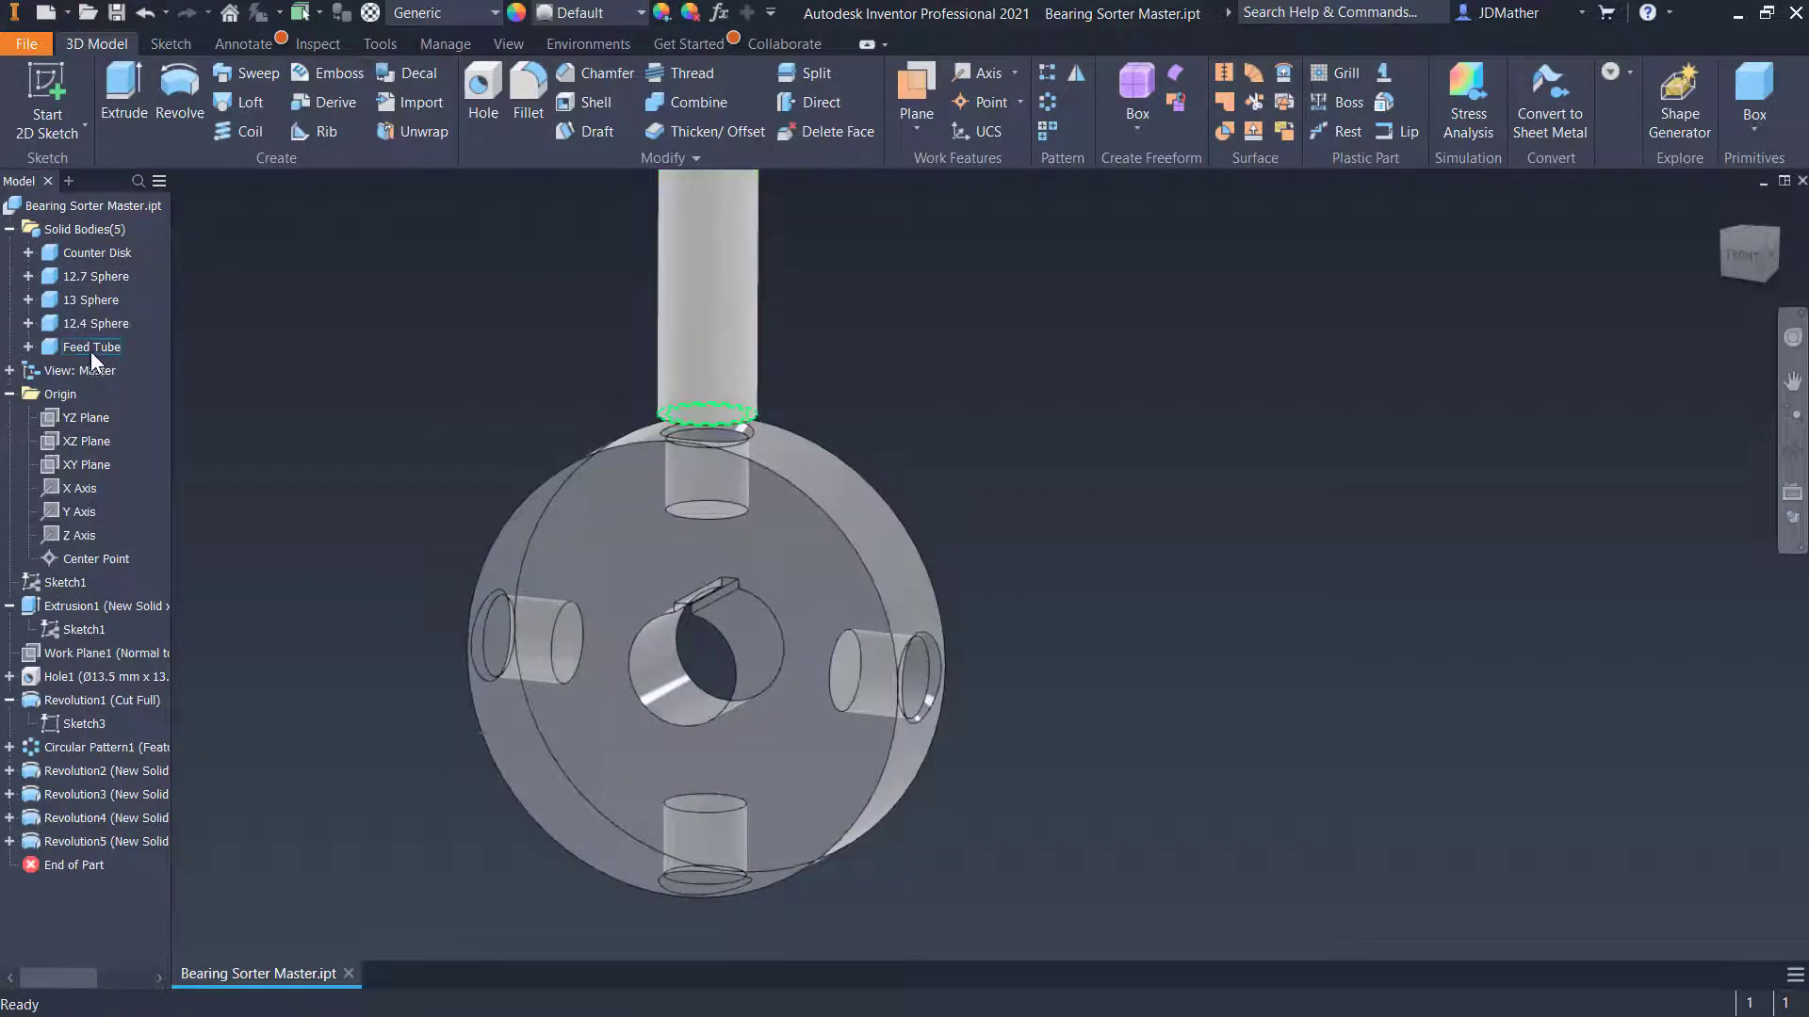
{"action": "left_click", "coordinate": [92, 348]}
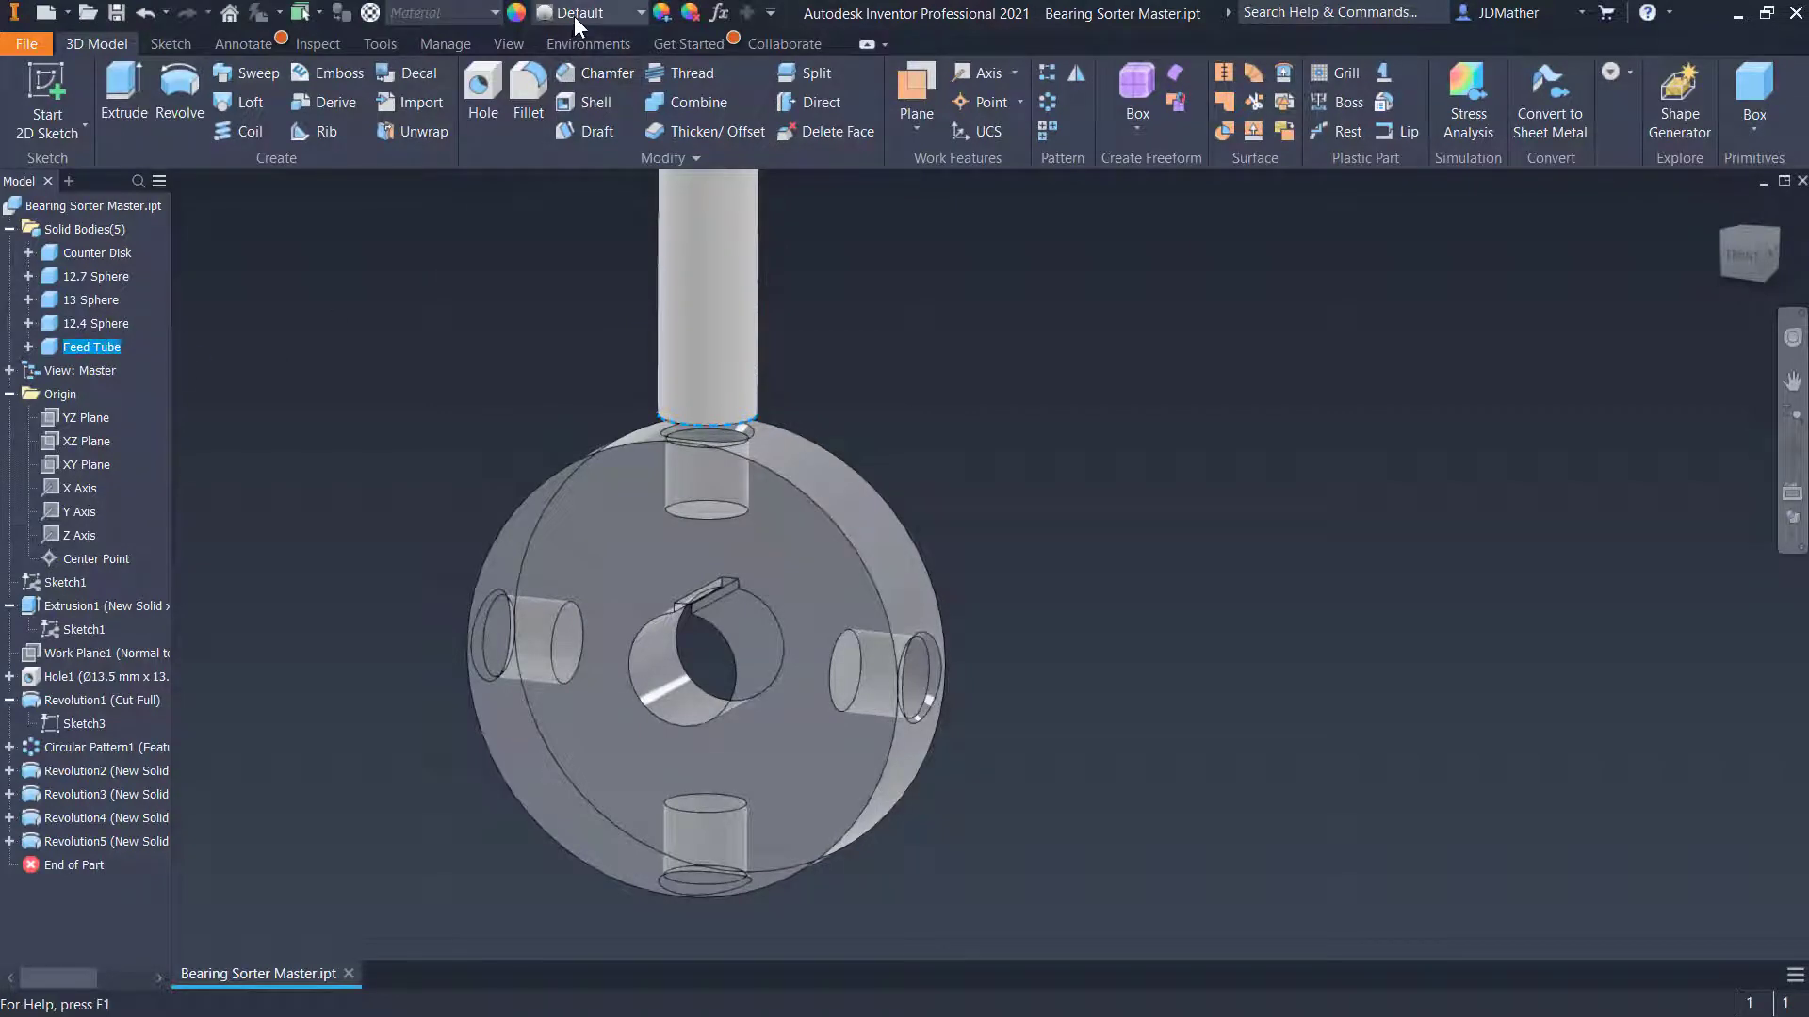
{"action": "left_click", "coordinate": [437, 282]}
{"action": "left_click", "coordinate": [662, 12]}
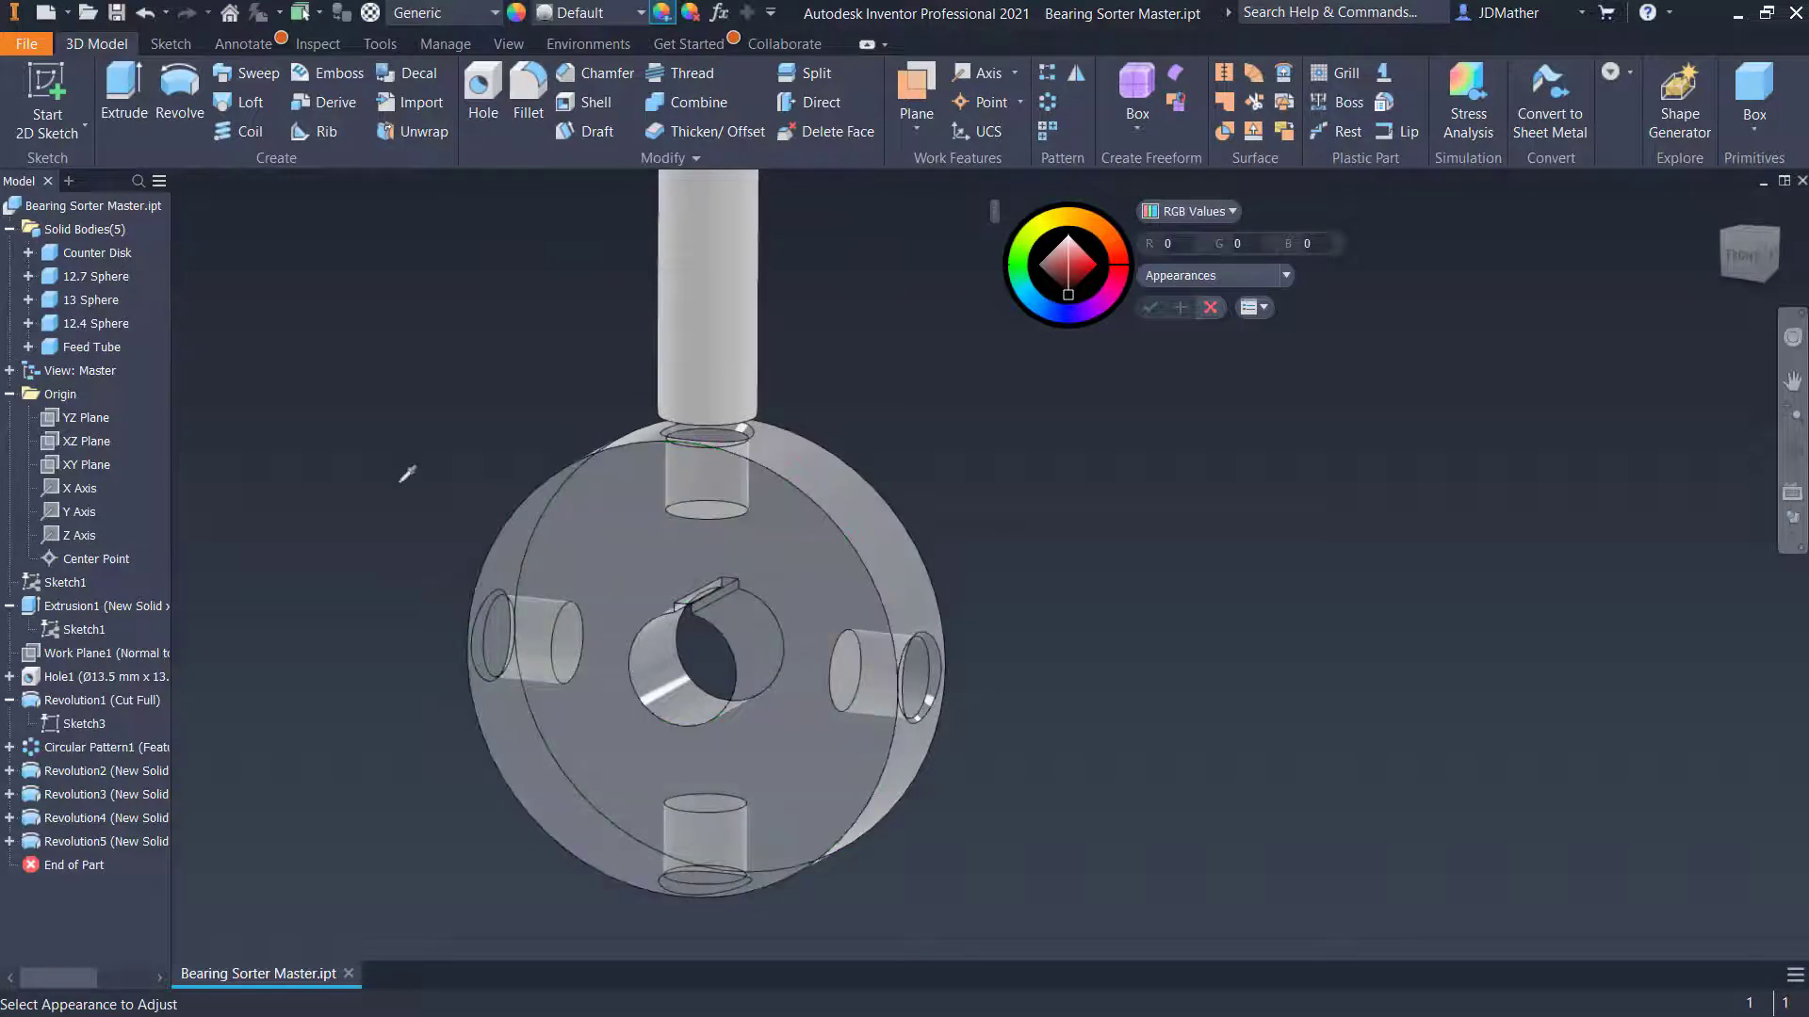
{"action": "left_click", "coordinate": [492, 533]}
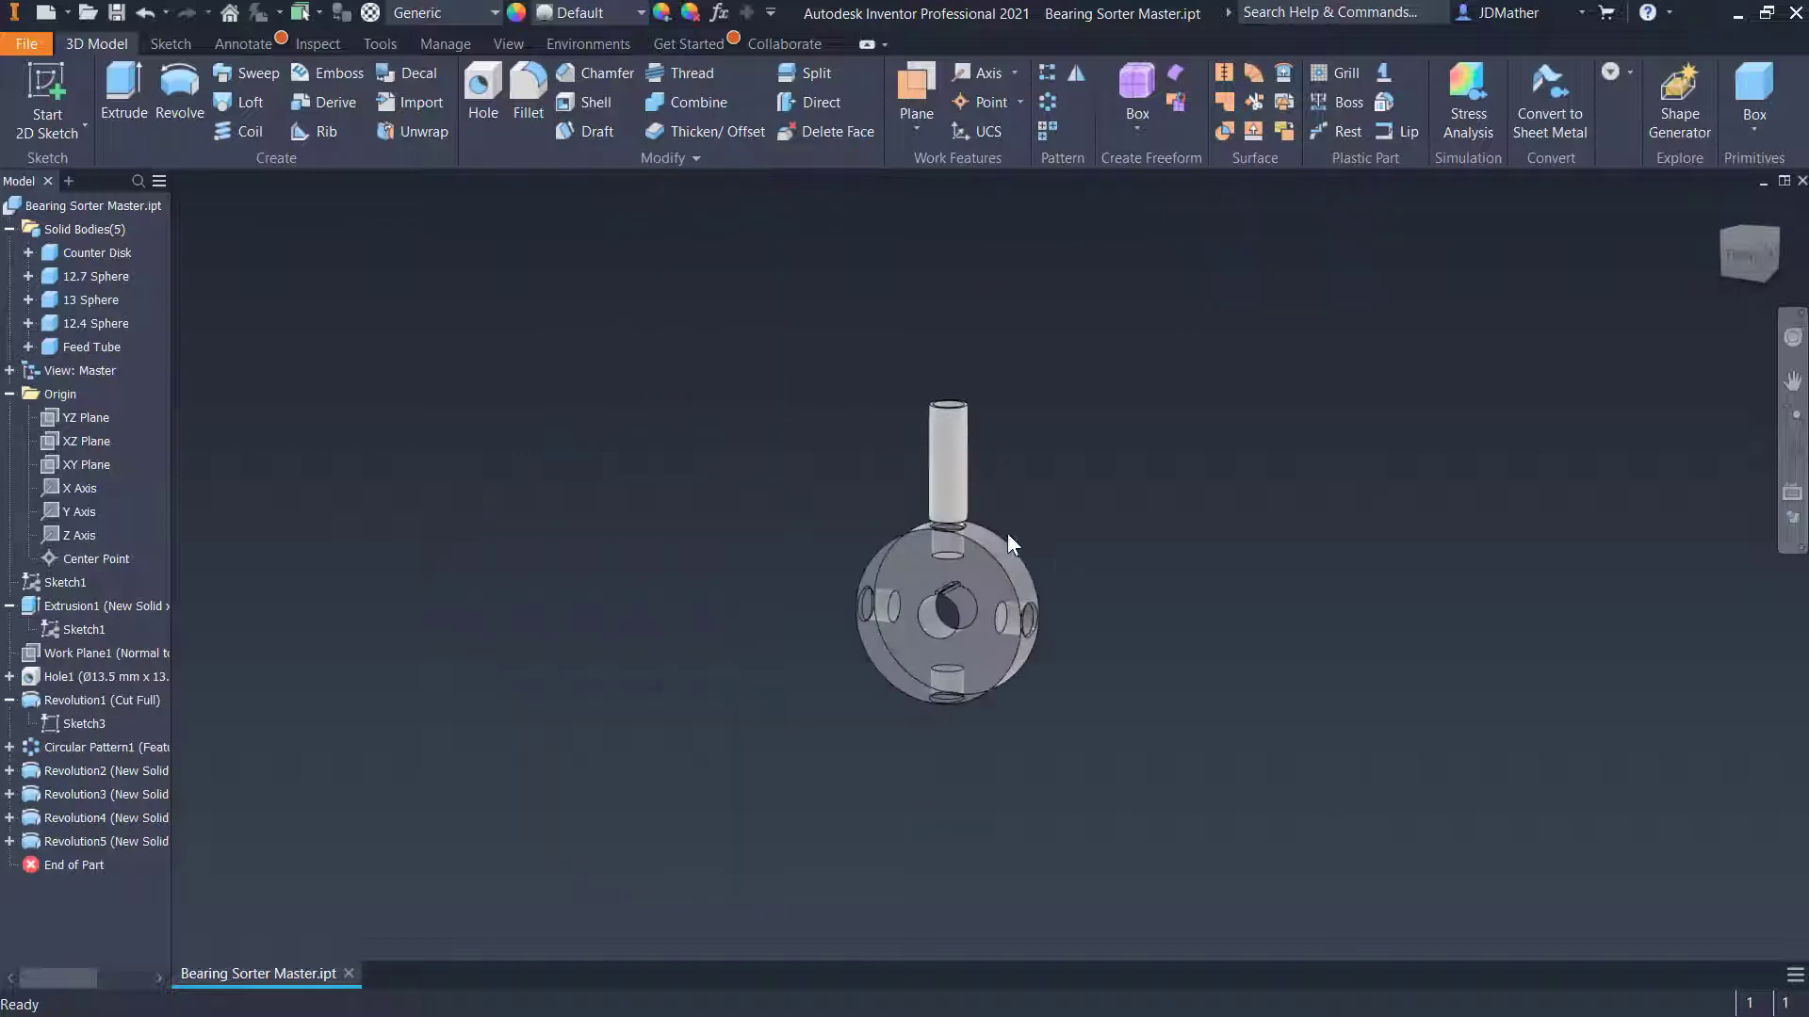
Sample the Counter Disk's Polycarbonate - Clear appearance and apply it to the Feed Tube body
{"action": "scroll", "coordinate": [973, 483], "scroll_direction": "down", "scroll_amount": 4}
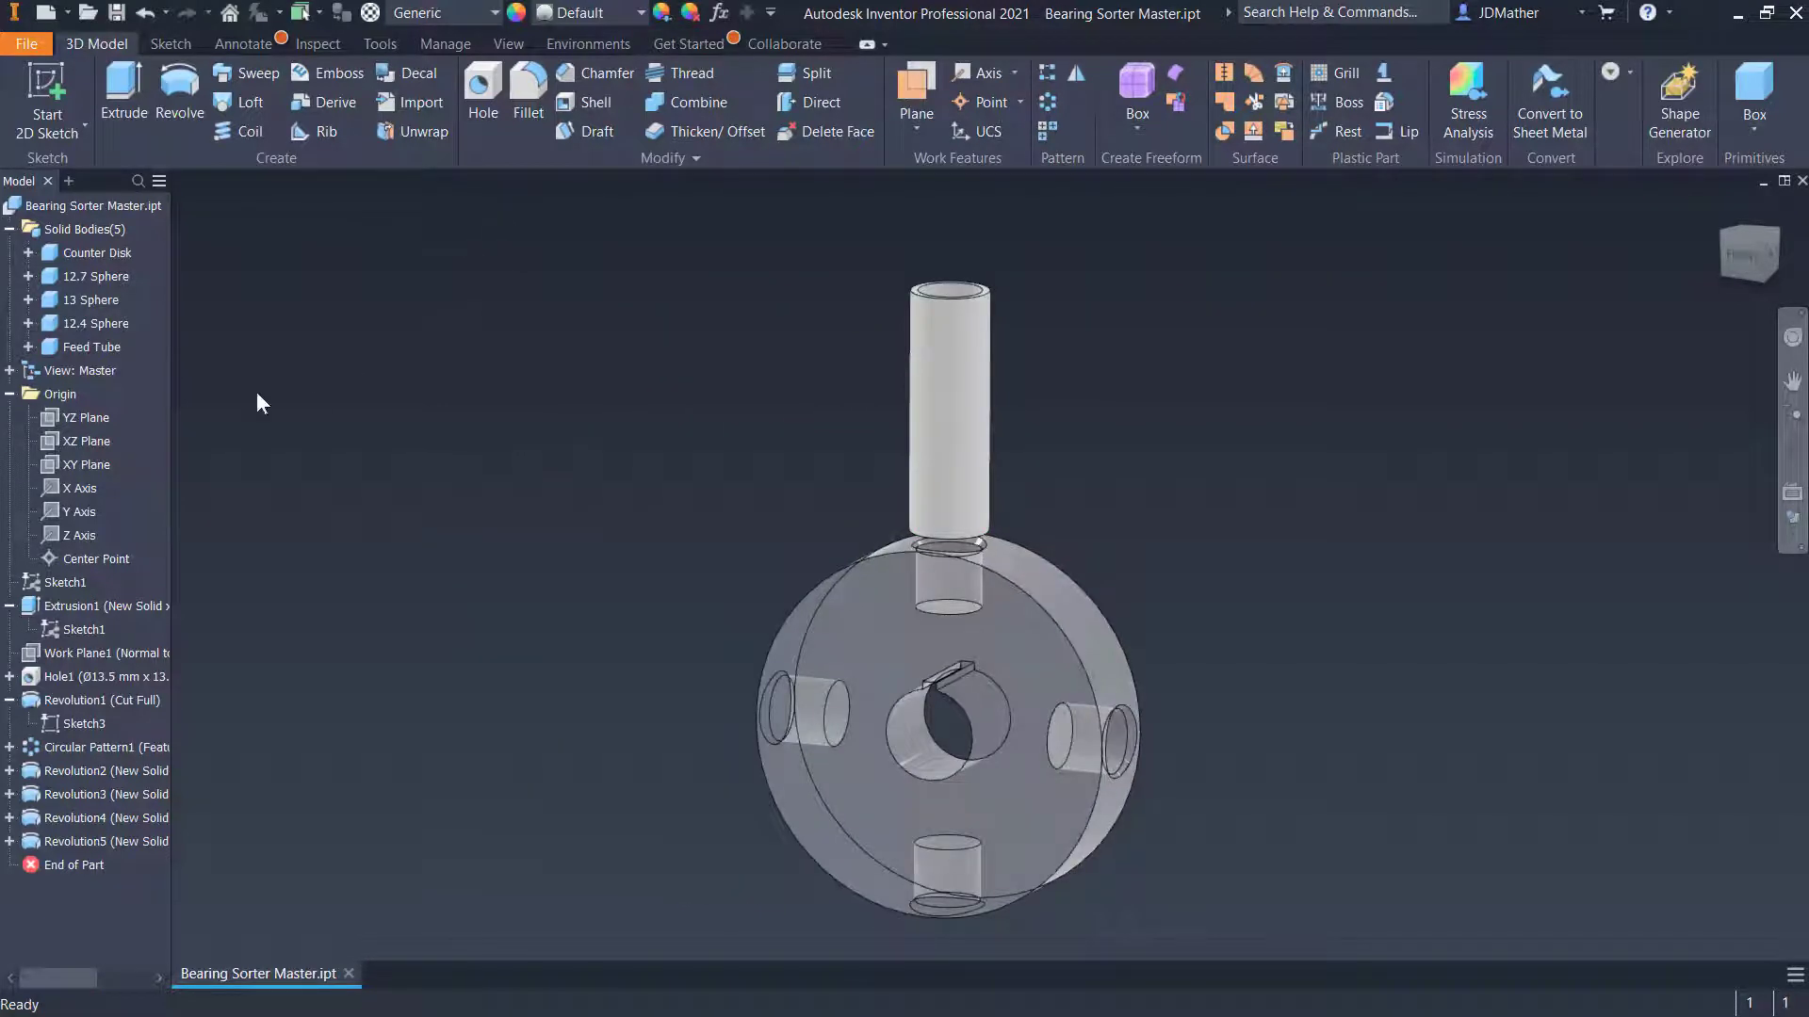
{"action": "left_click", "coordinate": [690, 18]}
{"action": "left_click", "coordinate": [859, 621]}
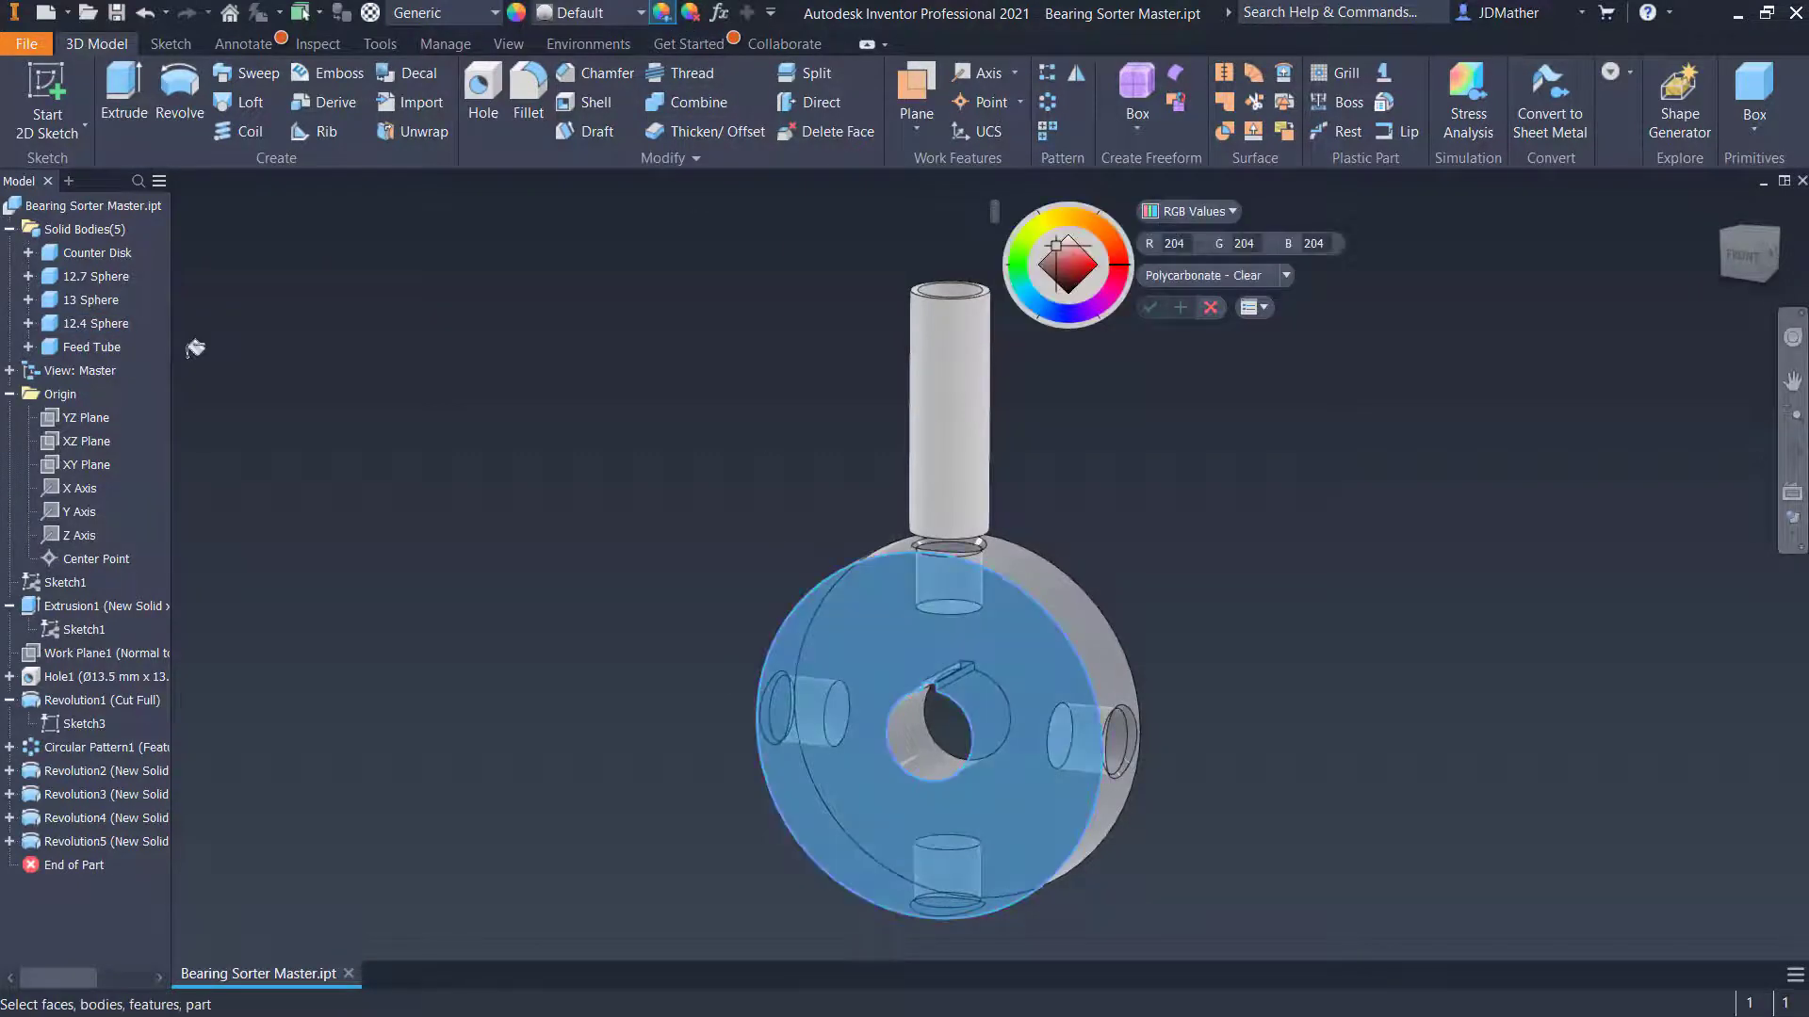
{"action": "left_click", "coordinate": [91, 349]}
{"action": "left_click", "coordinate": [1149, 307]}
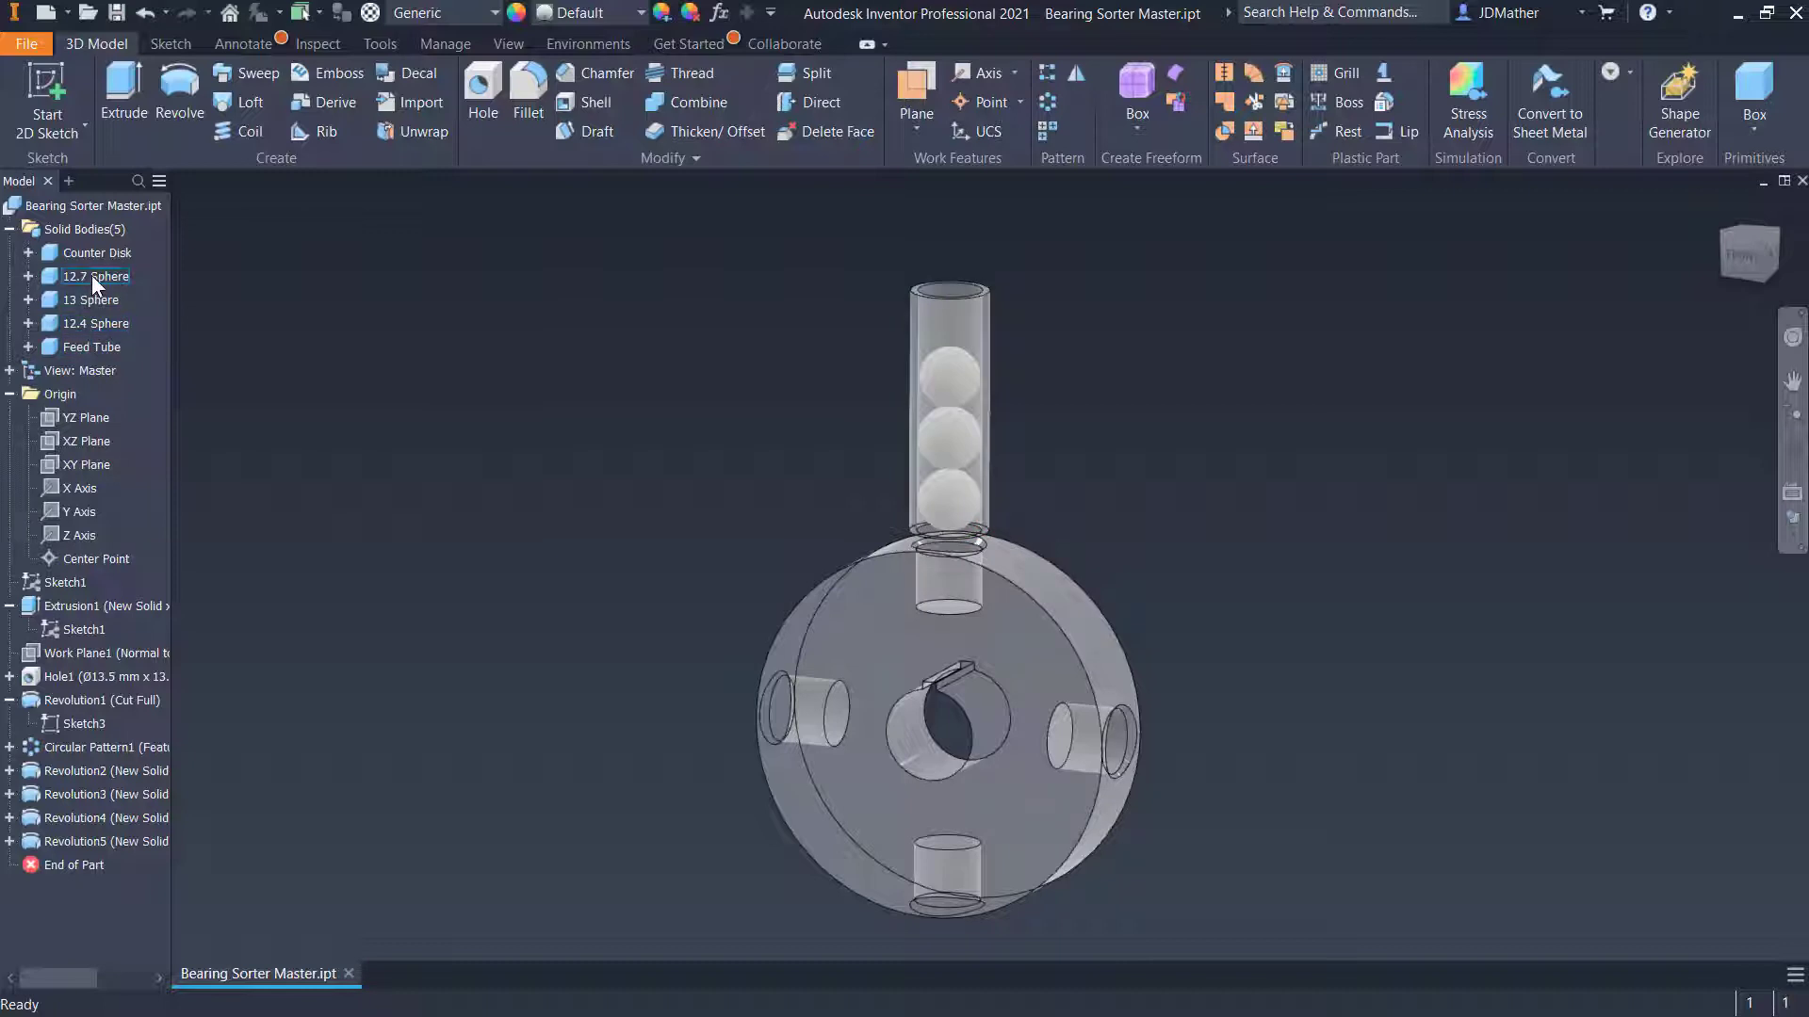
Tint the 13 Sphere body's appearance red with RGB 255, 8, 0
{"action": "left_click", "coordinate": [92, 302]}
{"action": "left_click", "coordinate": [662, 12]}
{"action": "left_click", "coordinate": [1123, 266]}
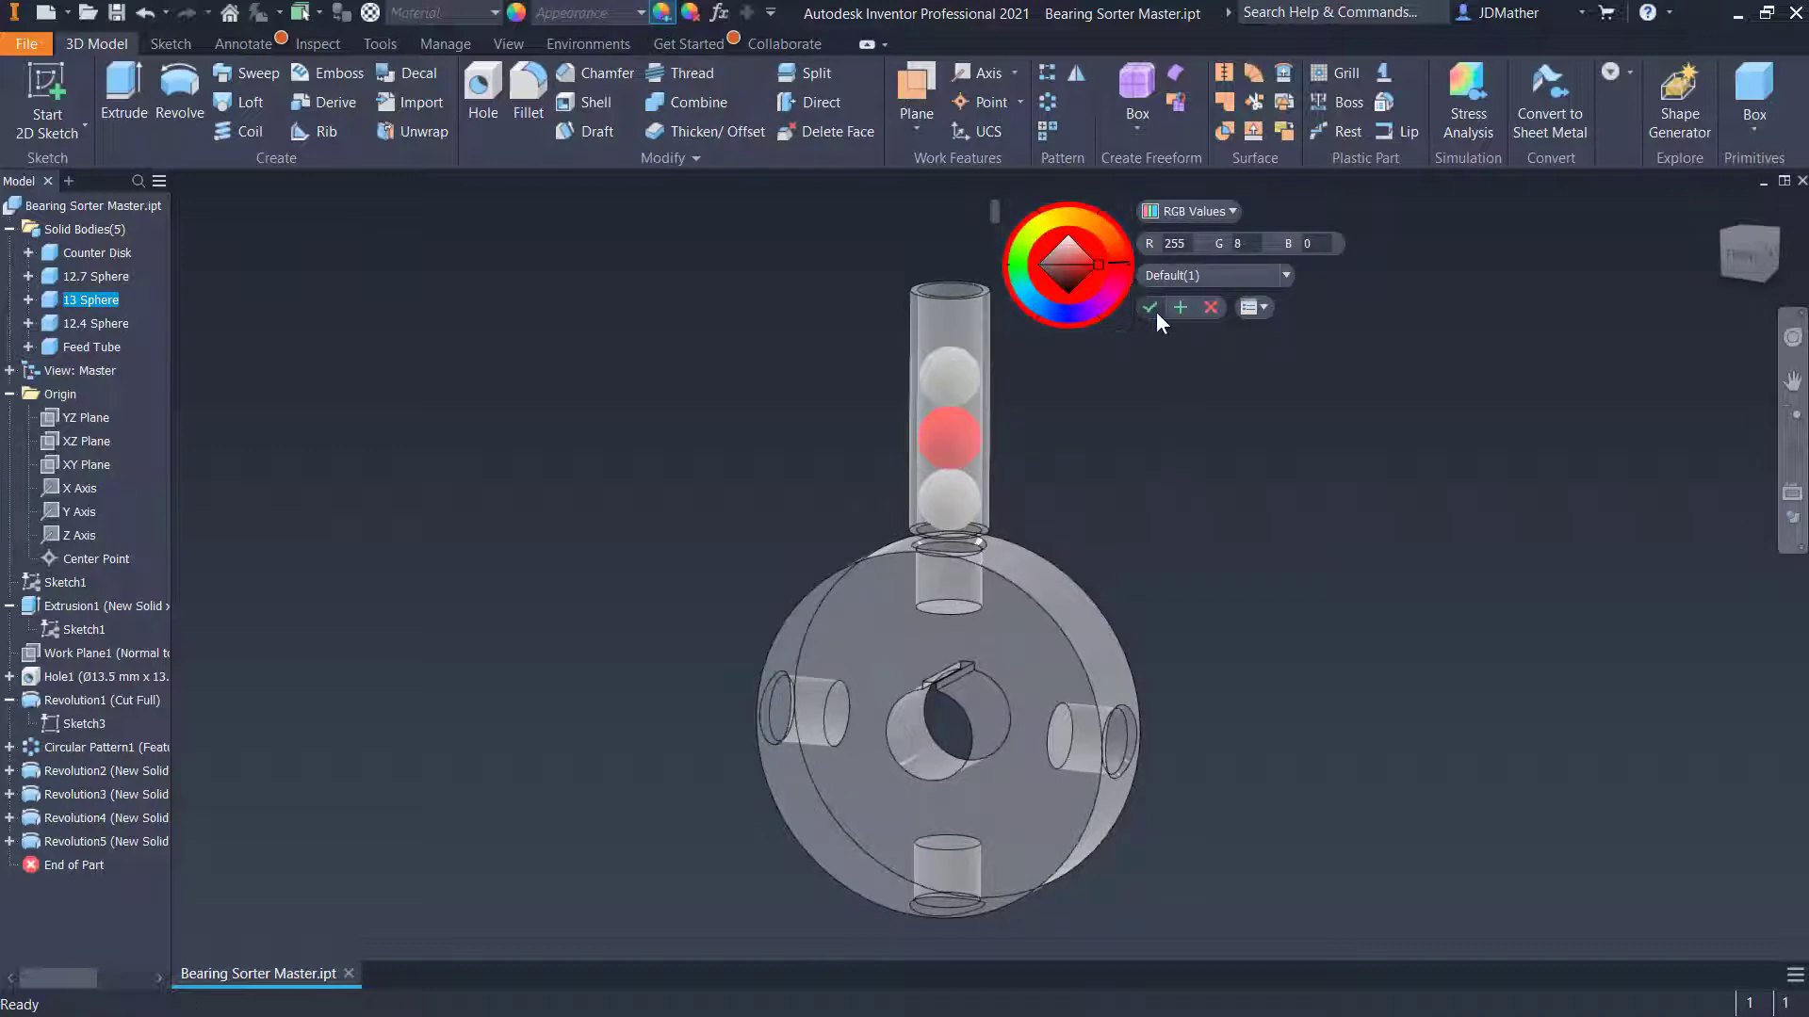
{"action": "left_click", "coordinate": [1150, 307]}
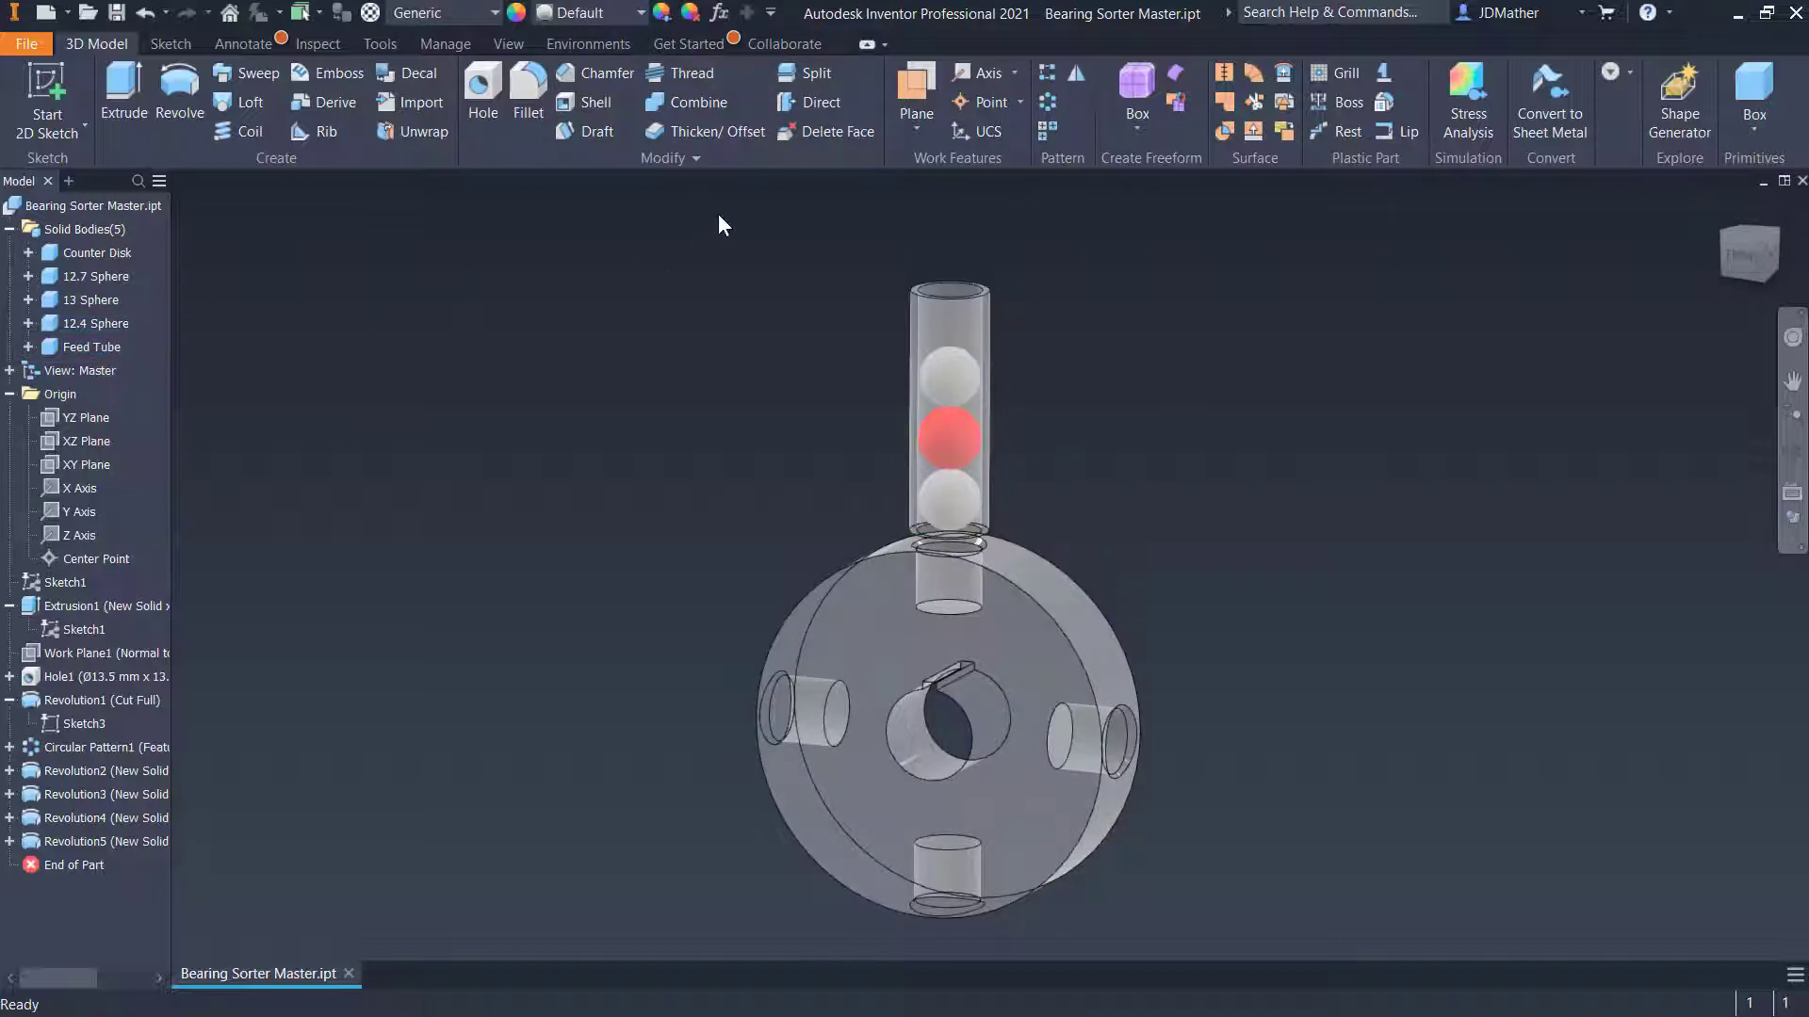
Tint the 12.4 Sphere body's appearance green
{"action": "left_click", "coordinate": [99, 281]}
{"action": "left_click", "coordinate": [93, 324]}
{"action": "left_click", "coordinate": [211, 358]}
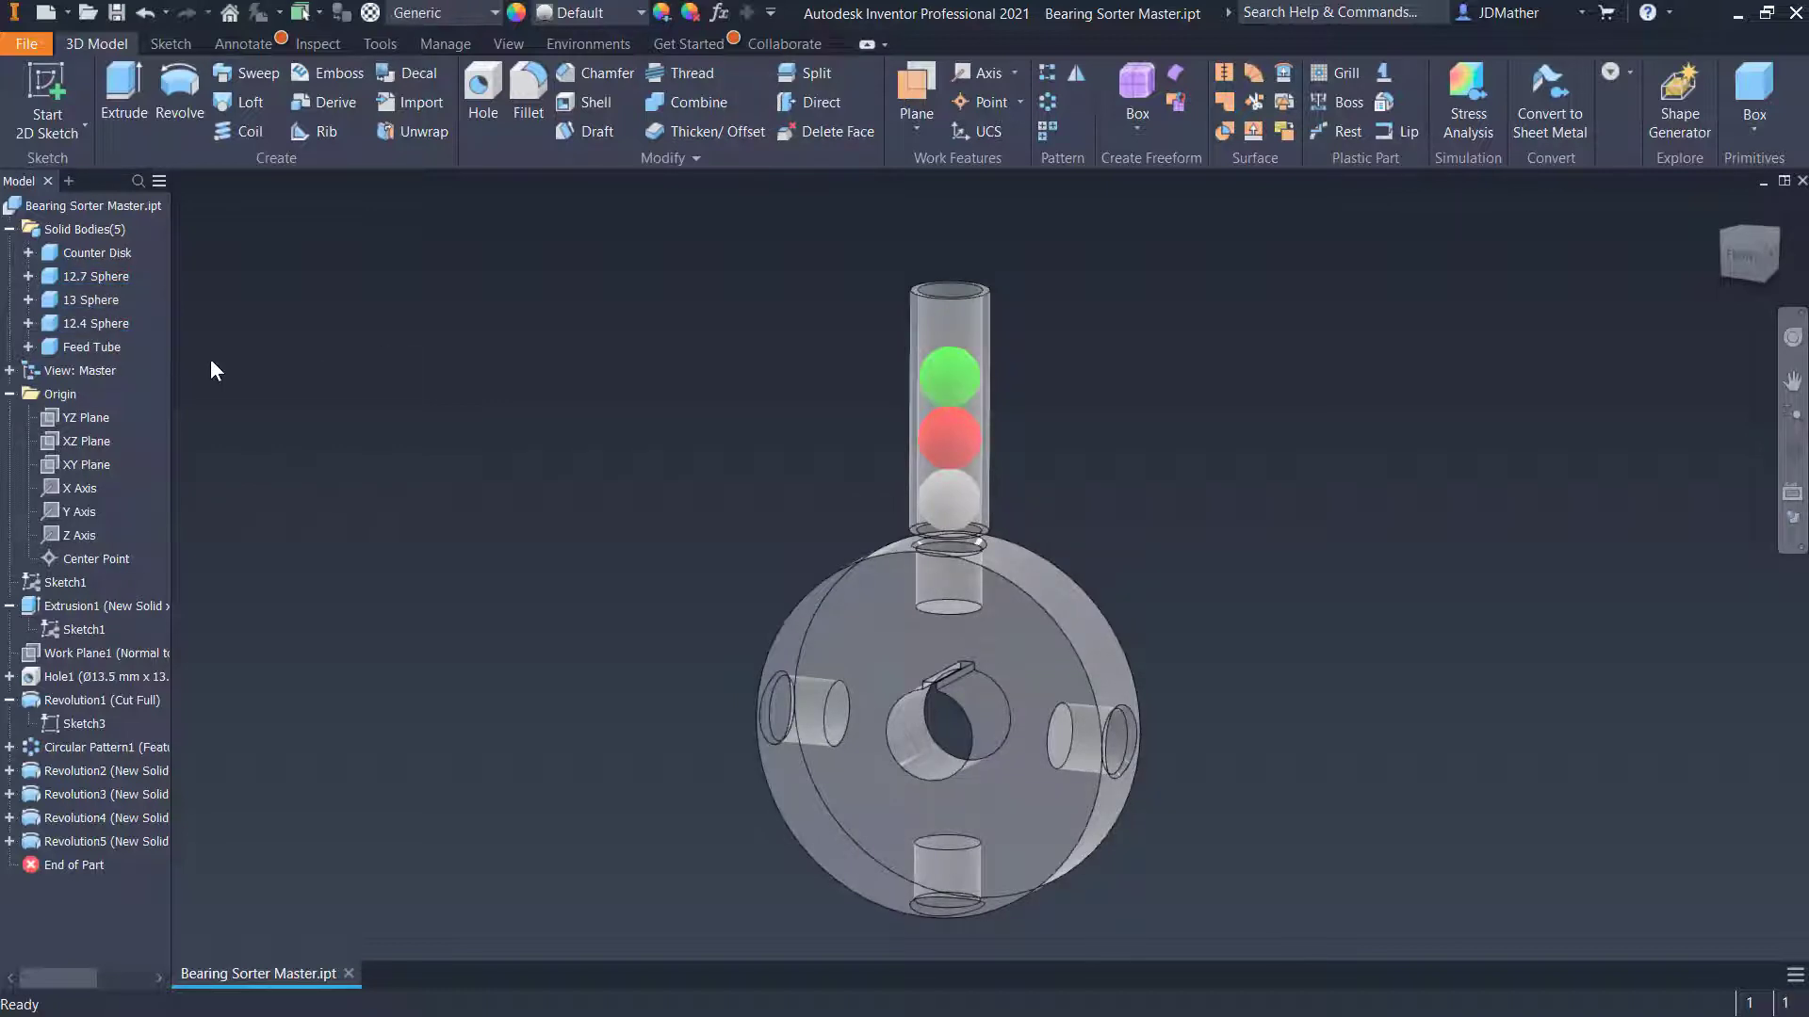
Tint the 12.7 Sphere body's appearance yellow
{"action": "left_click", "coordinate": [83, 275]}
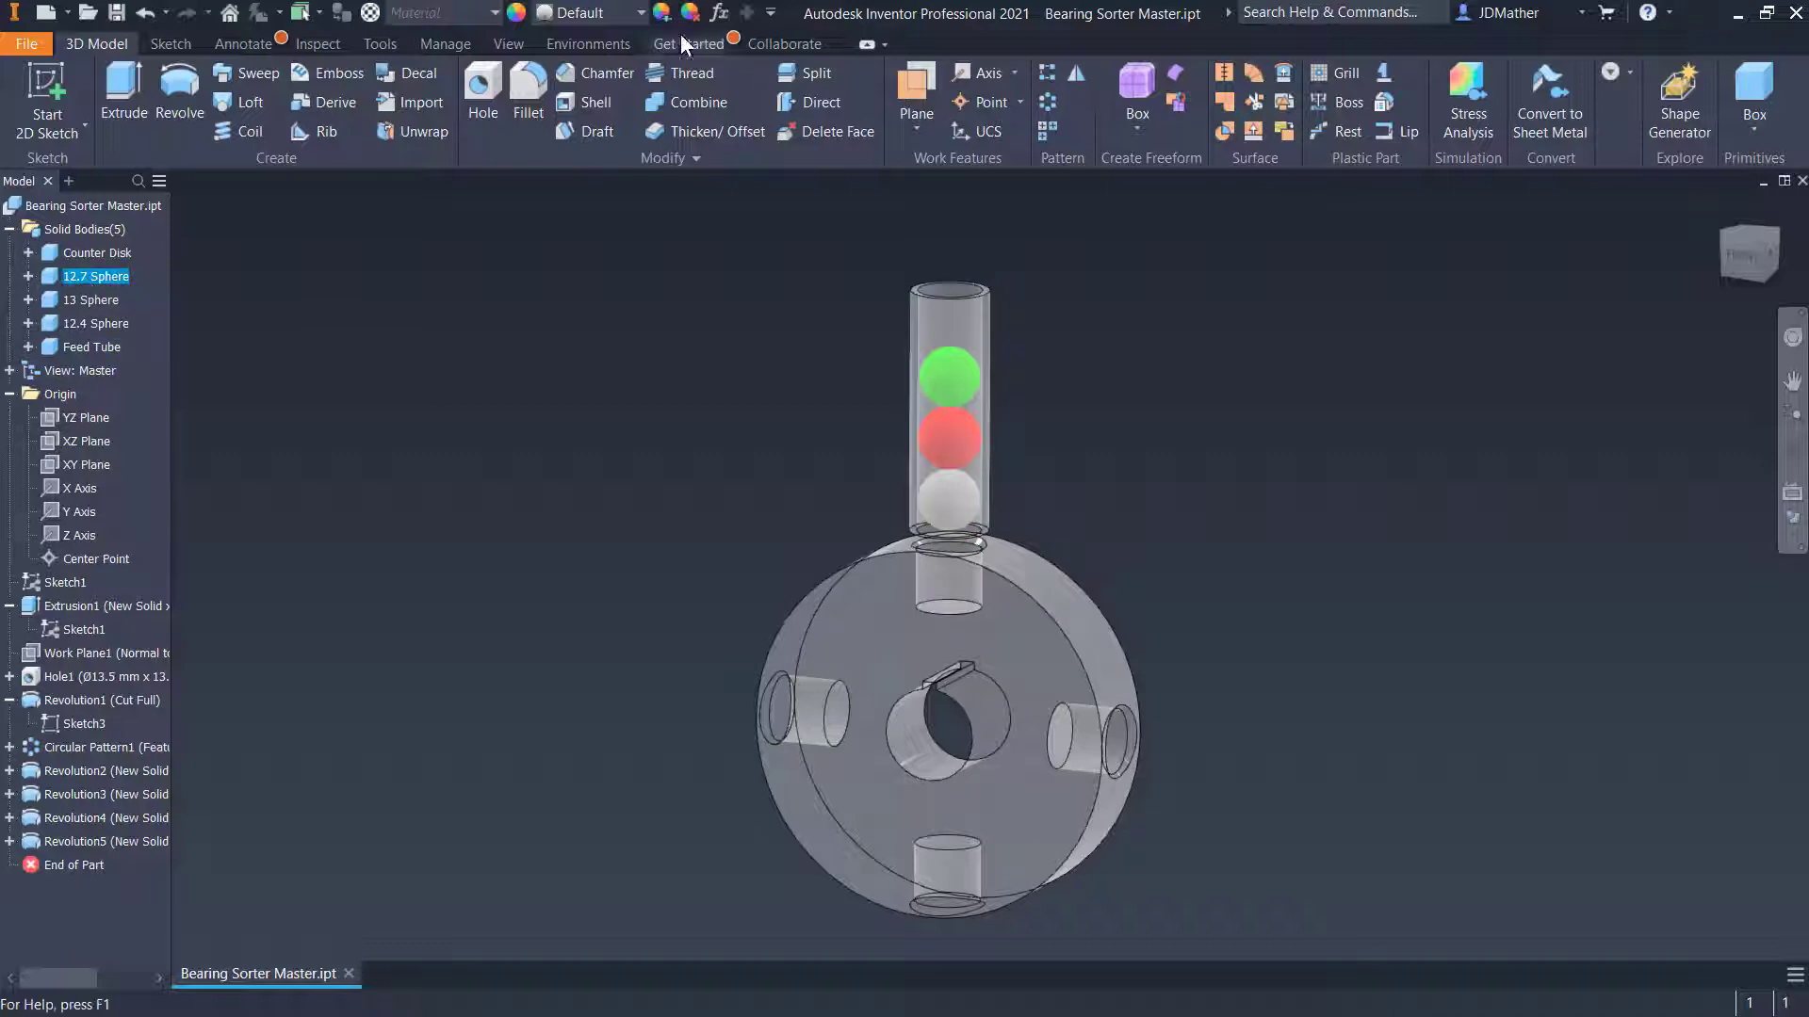
{"action": "left_click", "coordinate": [662, 12]}
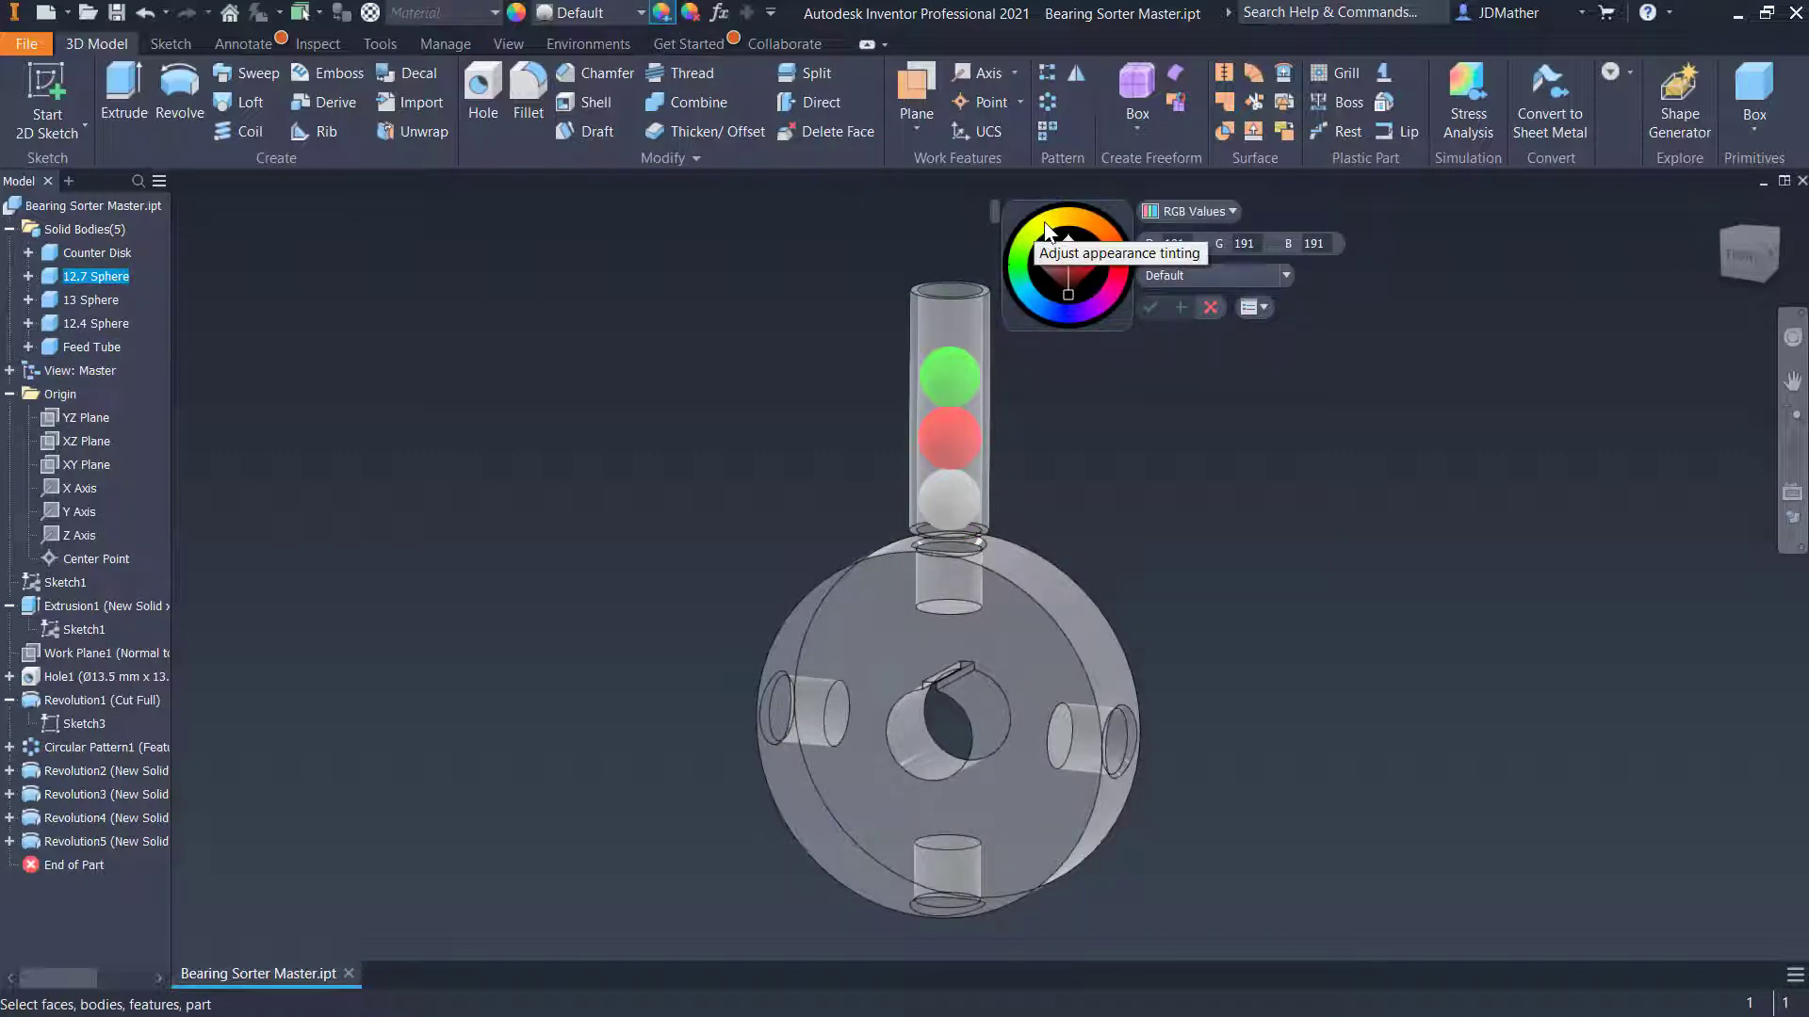
{"action": "left_click", "coordinate": [675, 537]}
Orient the model to the Front view and start a new sketch on the XY Plane
{"action": "middle_click_drag", "start_coordinate": [756, 623], "coordinate": [518, 581], "text": "shift"}
{"action": "key", "text": "F6"}
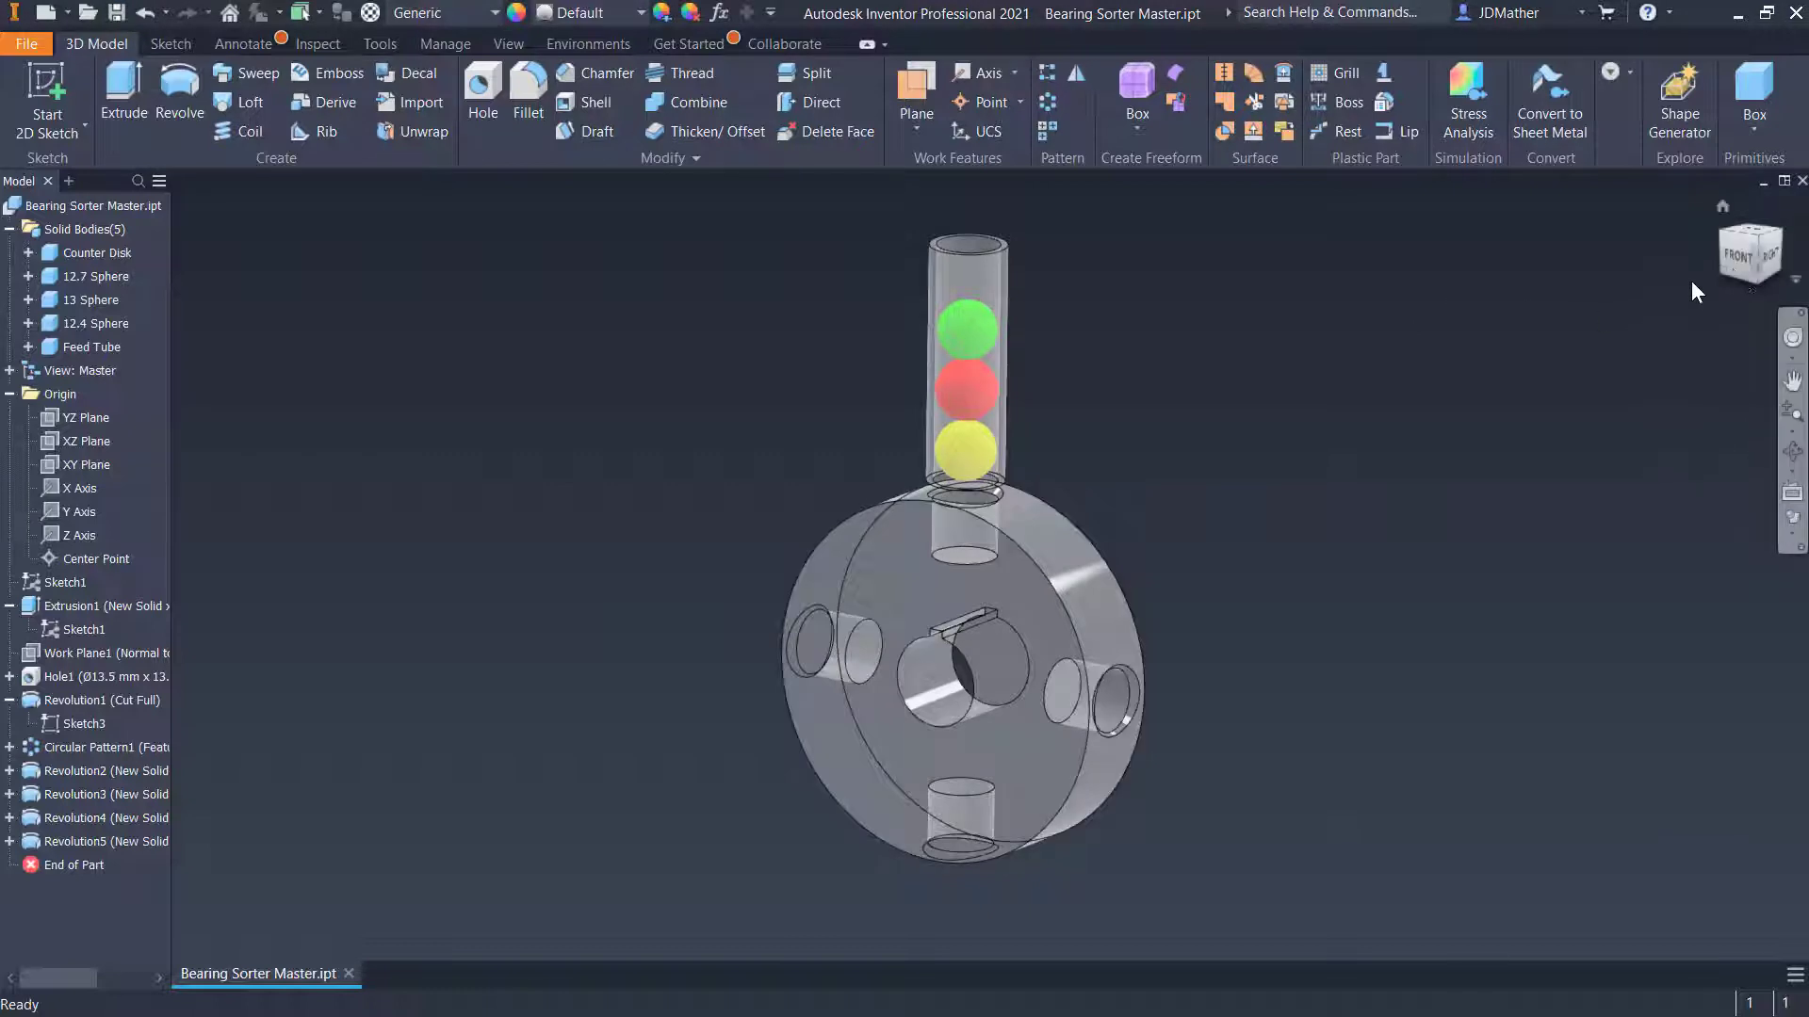
{"action": "left_click", "coordinate": [1733, 267]}
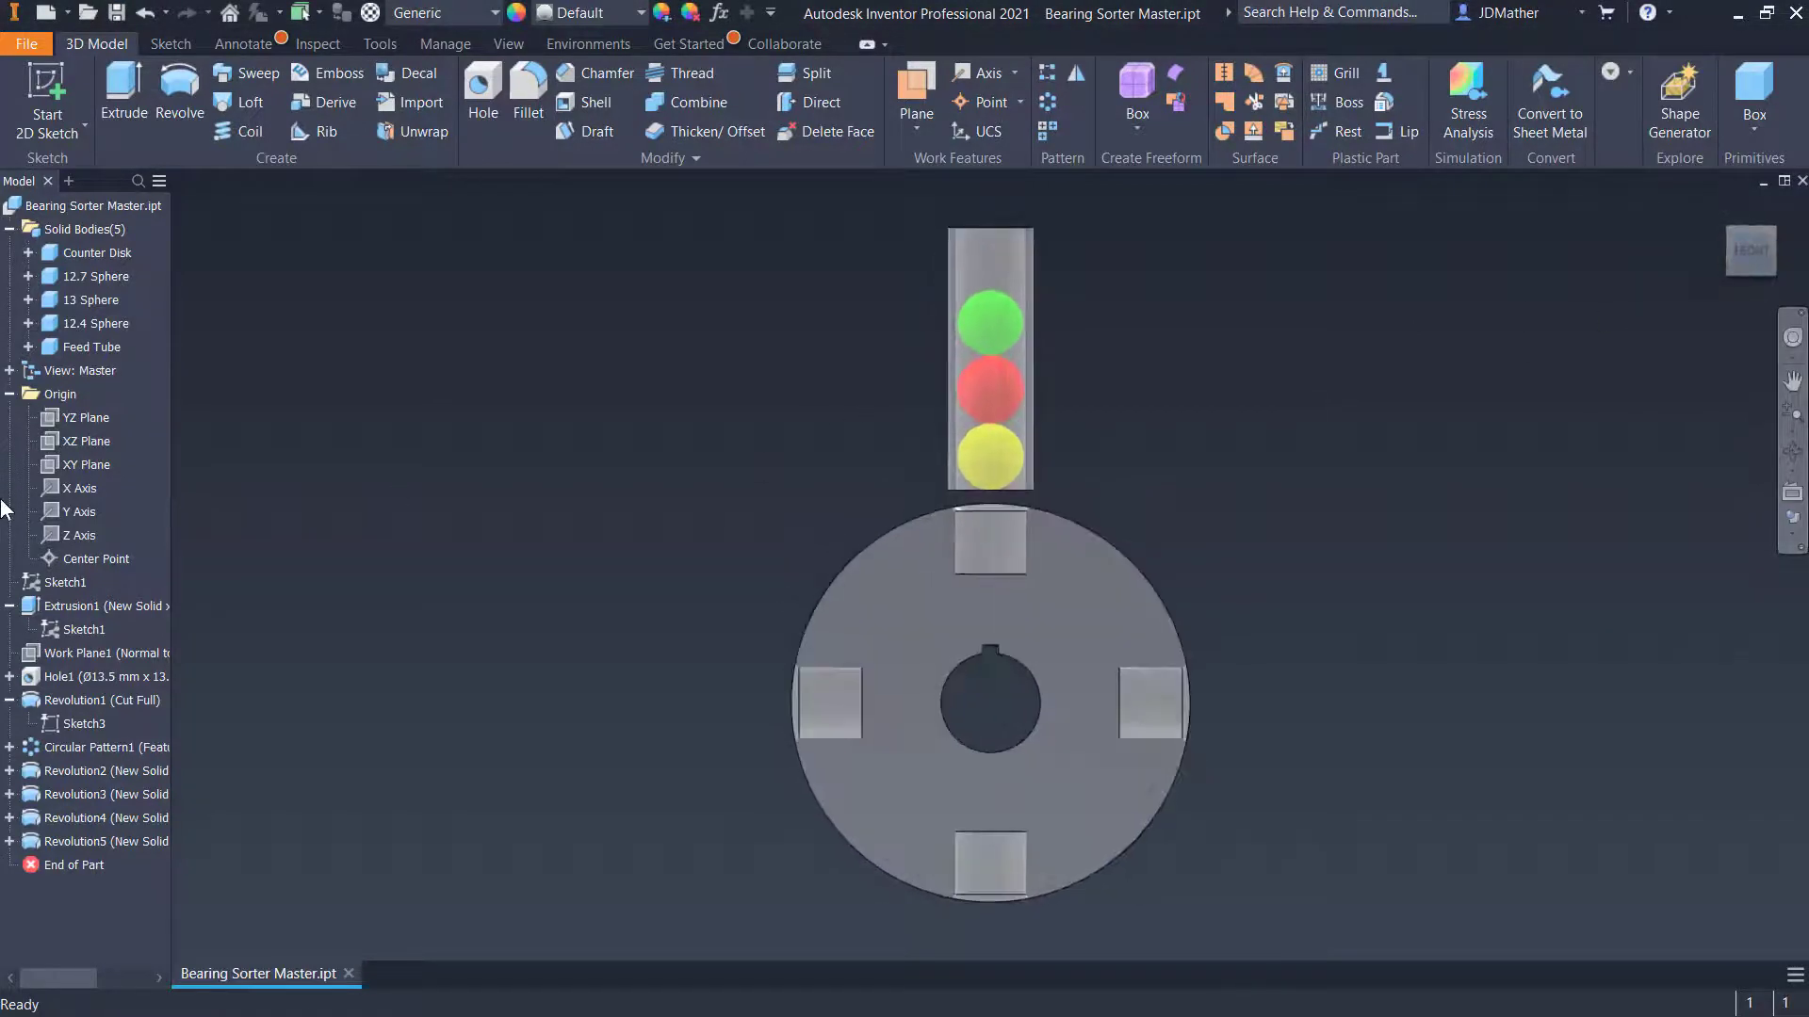
{"action": "left_click", "coordinate": [62, 466]}
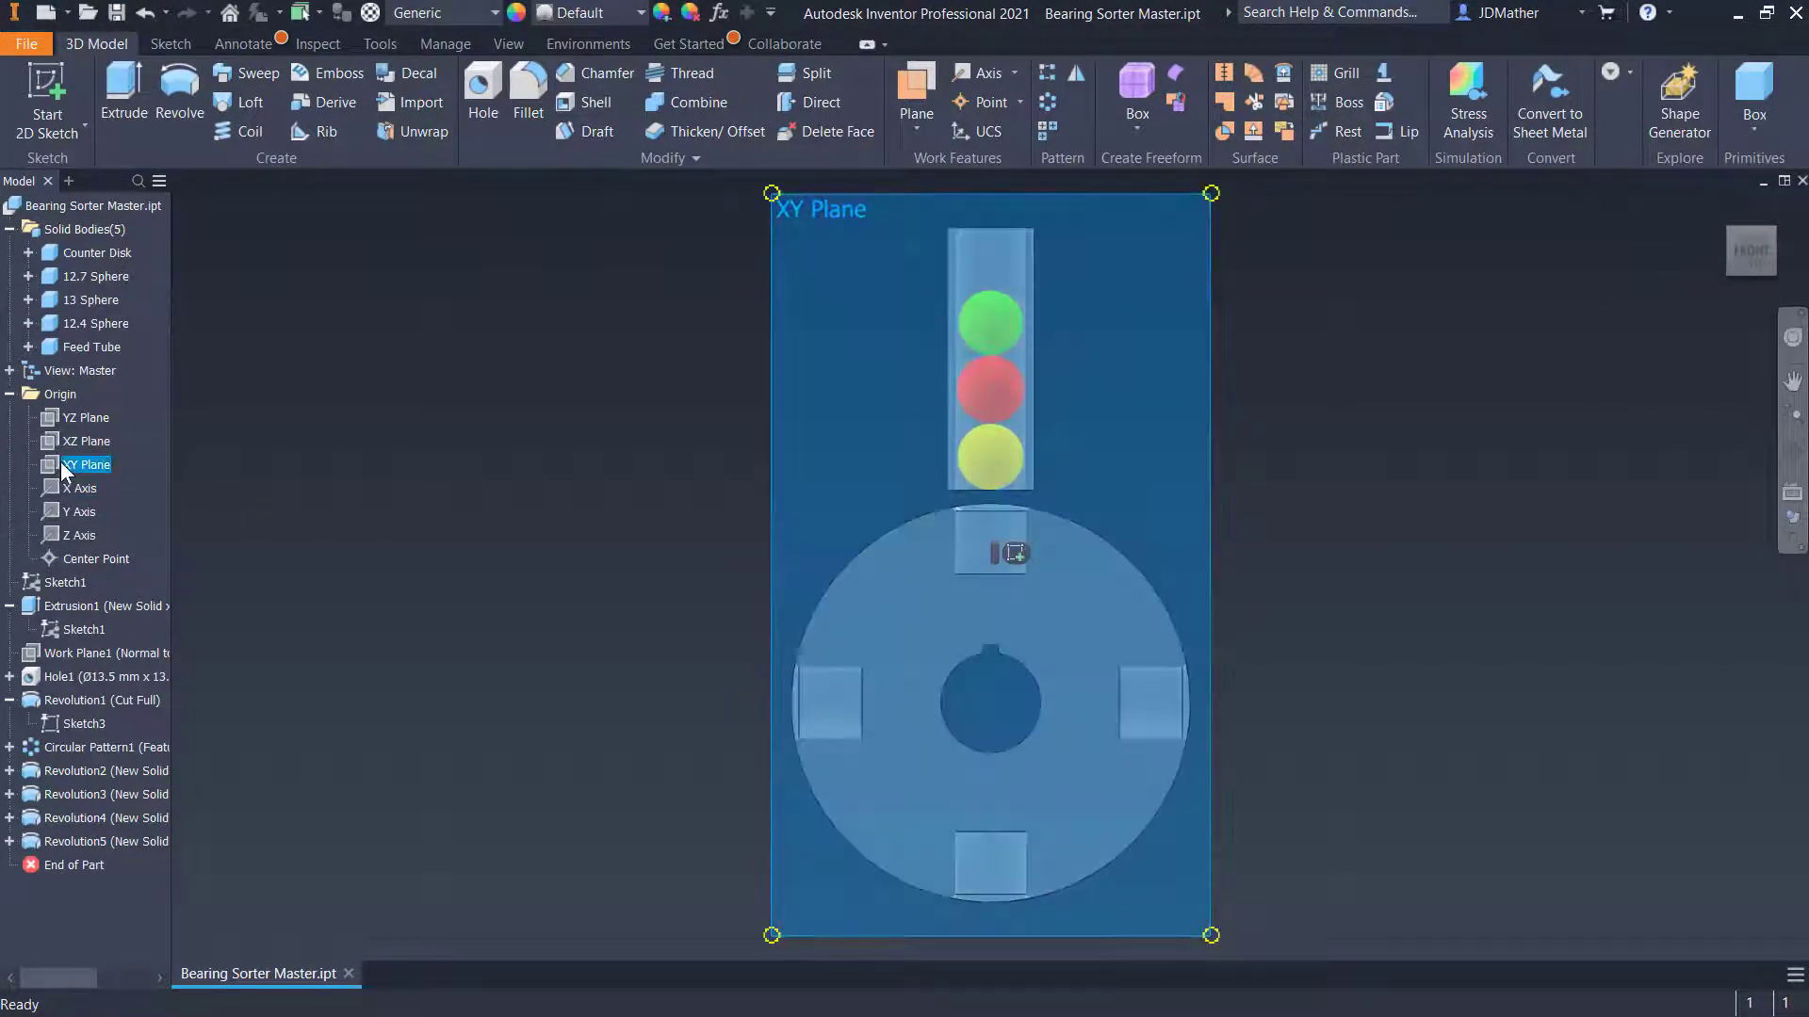
{"action": "right_click", "coordinate": [60, 462]}
{"action": "left_click", "coordinate": [109, 523]}
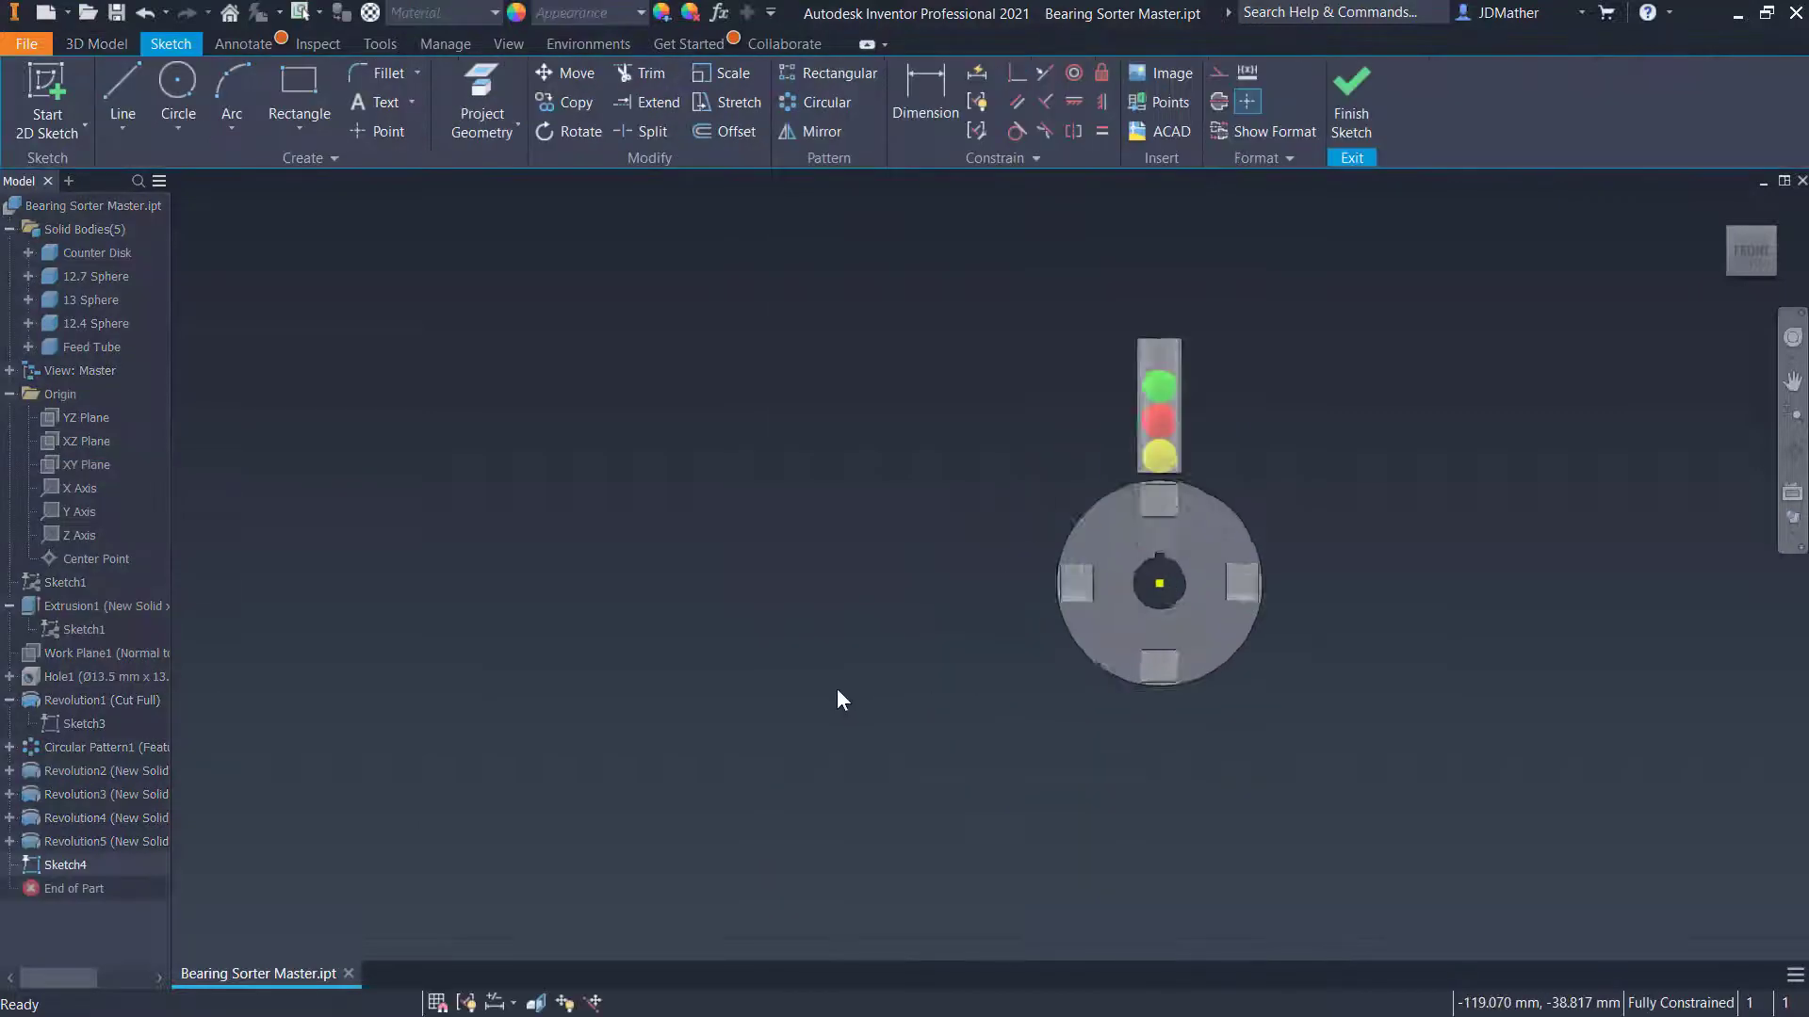
Sketch construction lines: one about 180 mm leftward from the origin, with verticals about 29 and 16 mm down from it, joined by a sloping line
{"action": "scroll", "coordinate": [837, 687], "scroll_direction": "up", "scroll_amount": 2}
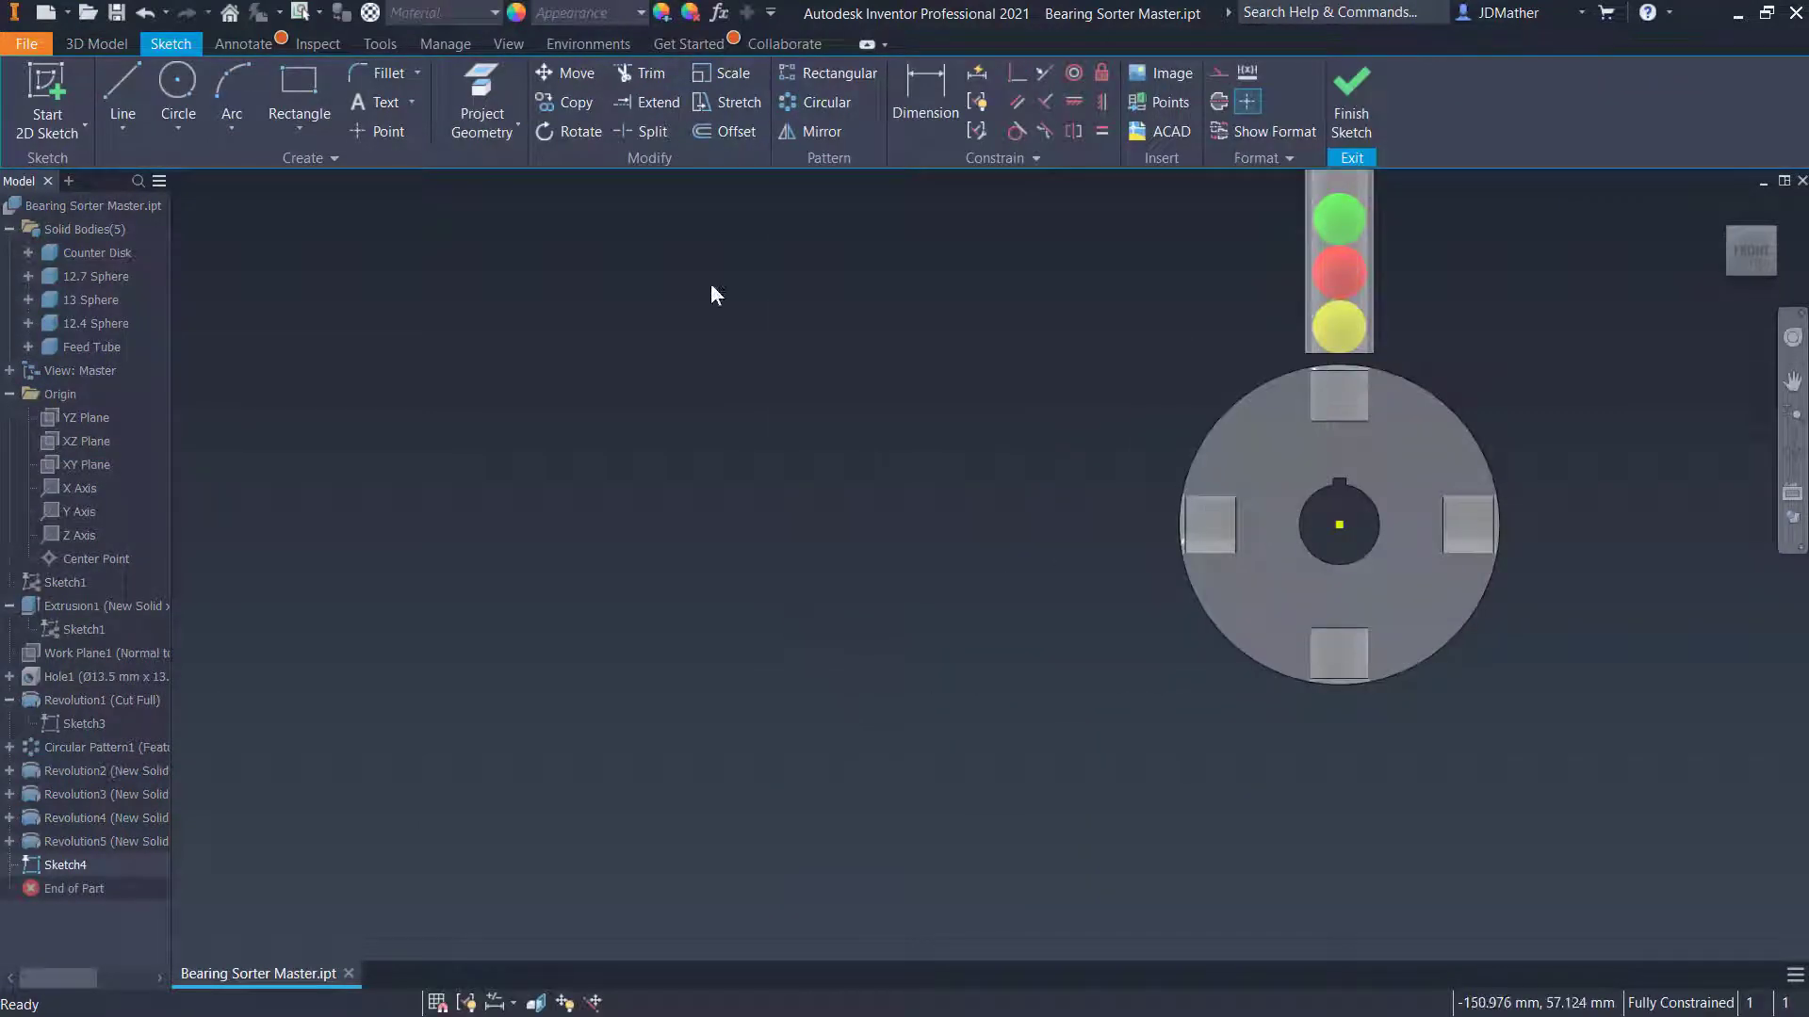
{"action": "left_click", "coordinate": [1217, 75]}
{"action": "left_click", "coordinate": [122, 99]}
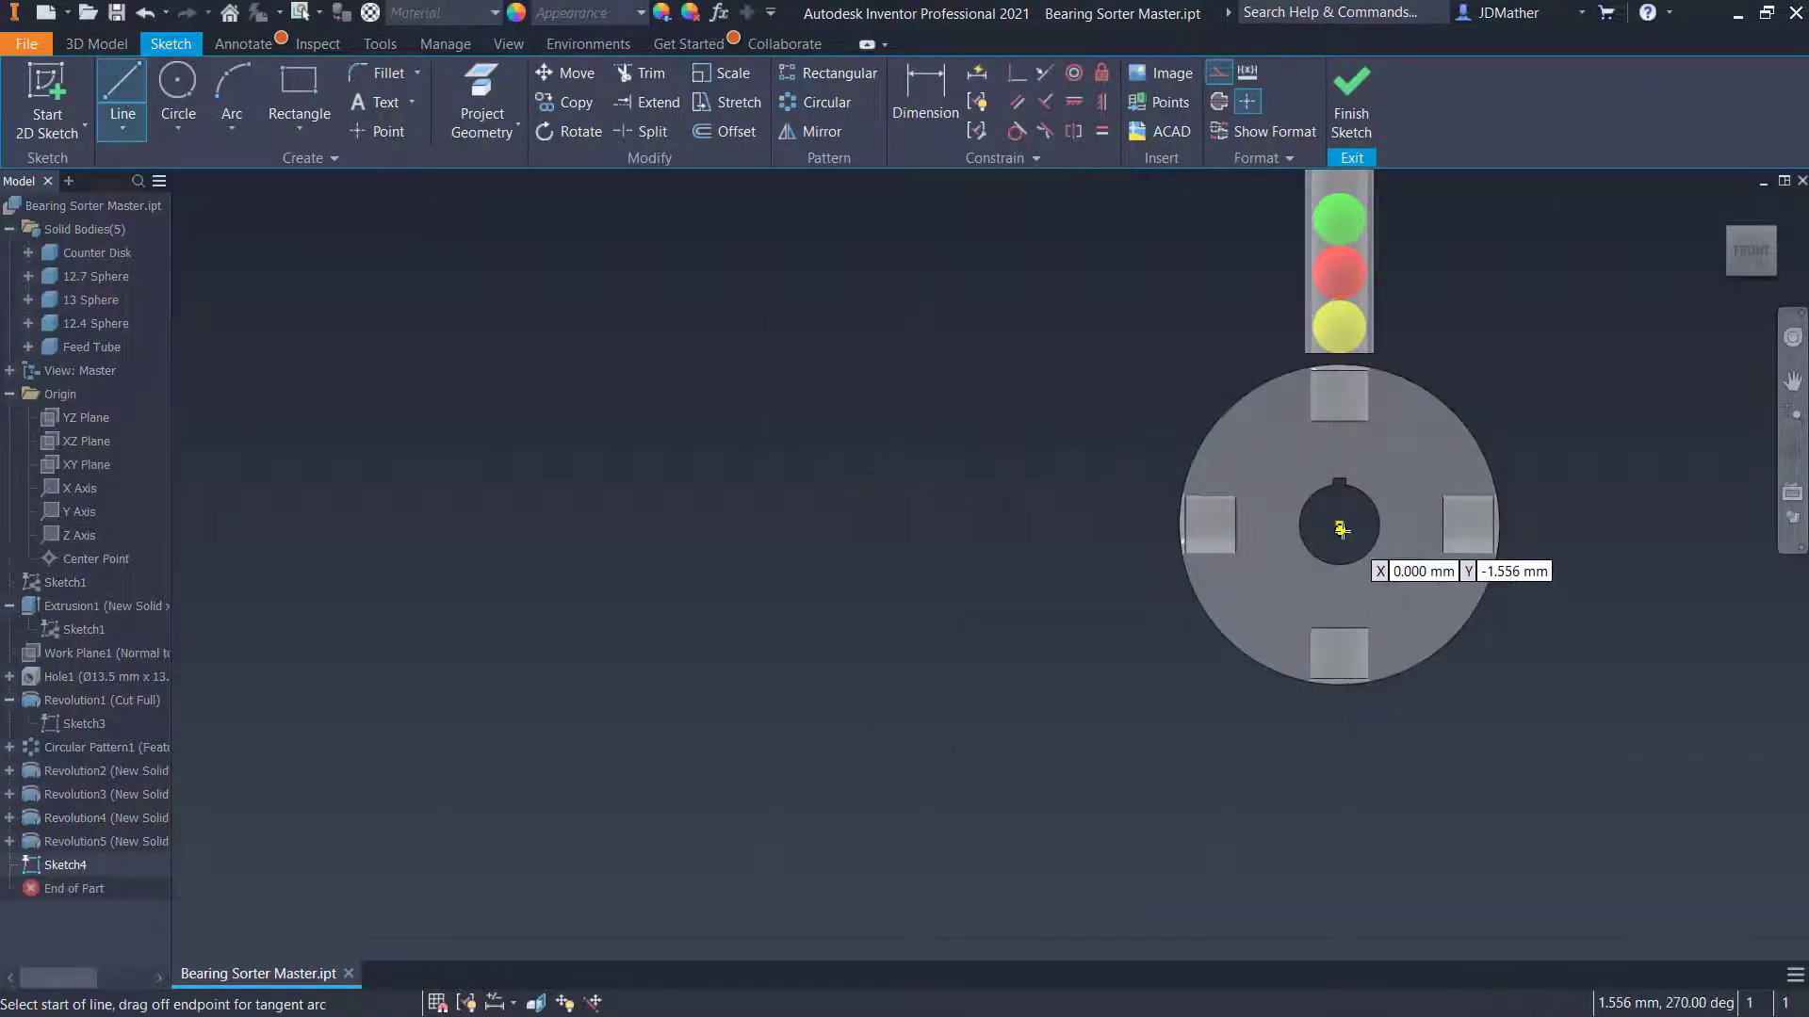
{"action": "left_click", "coordinate": [1339, 525]}
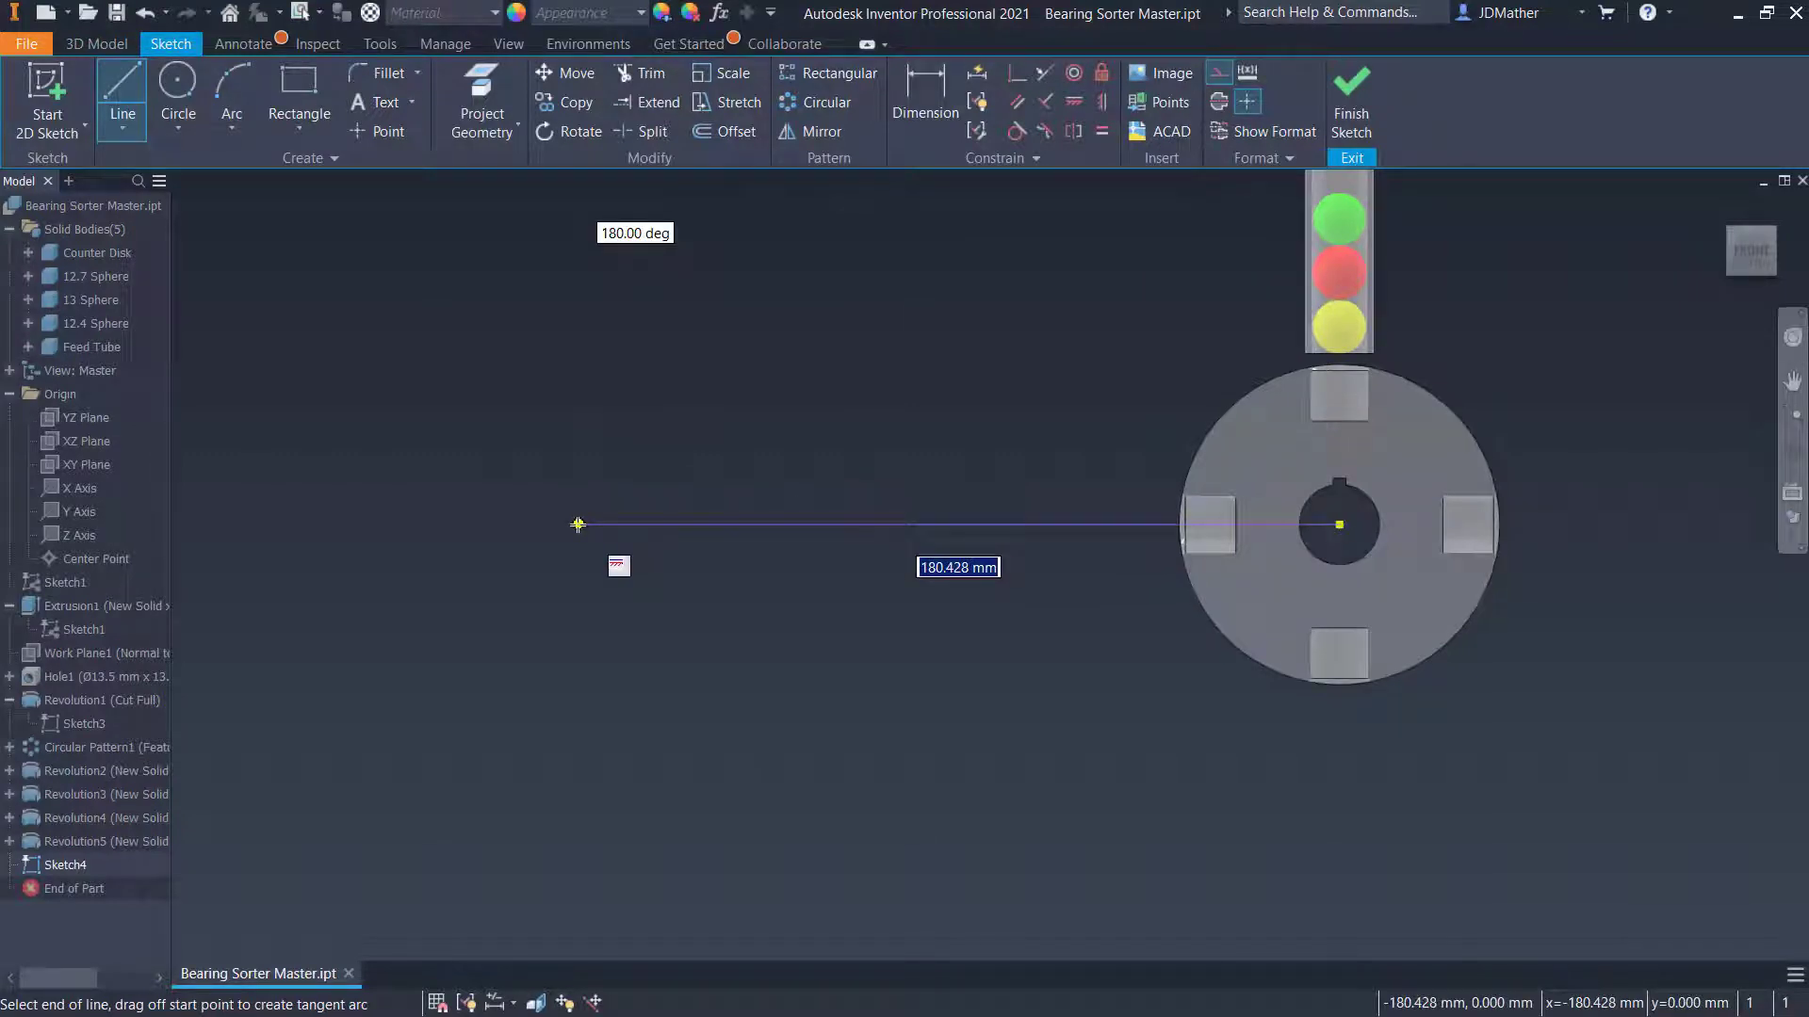
{"action": "left_click", "coordinate": [578, 525]}
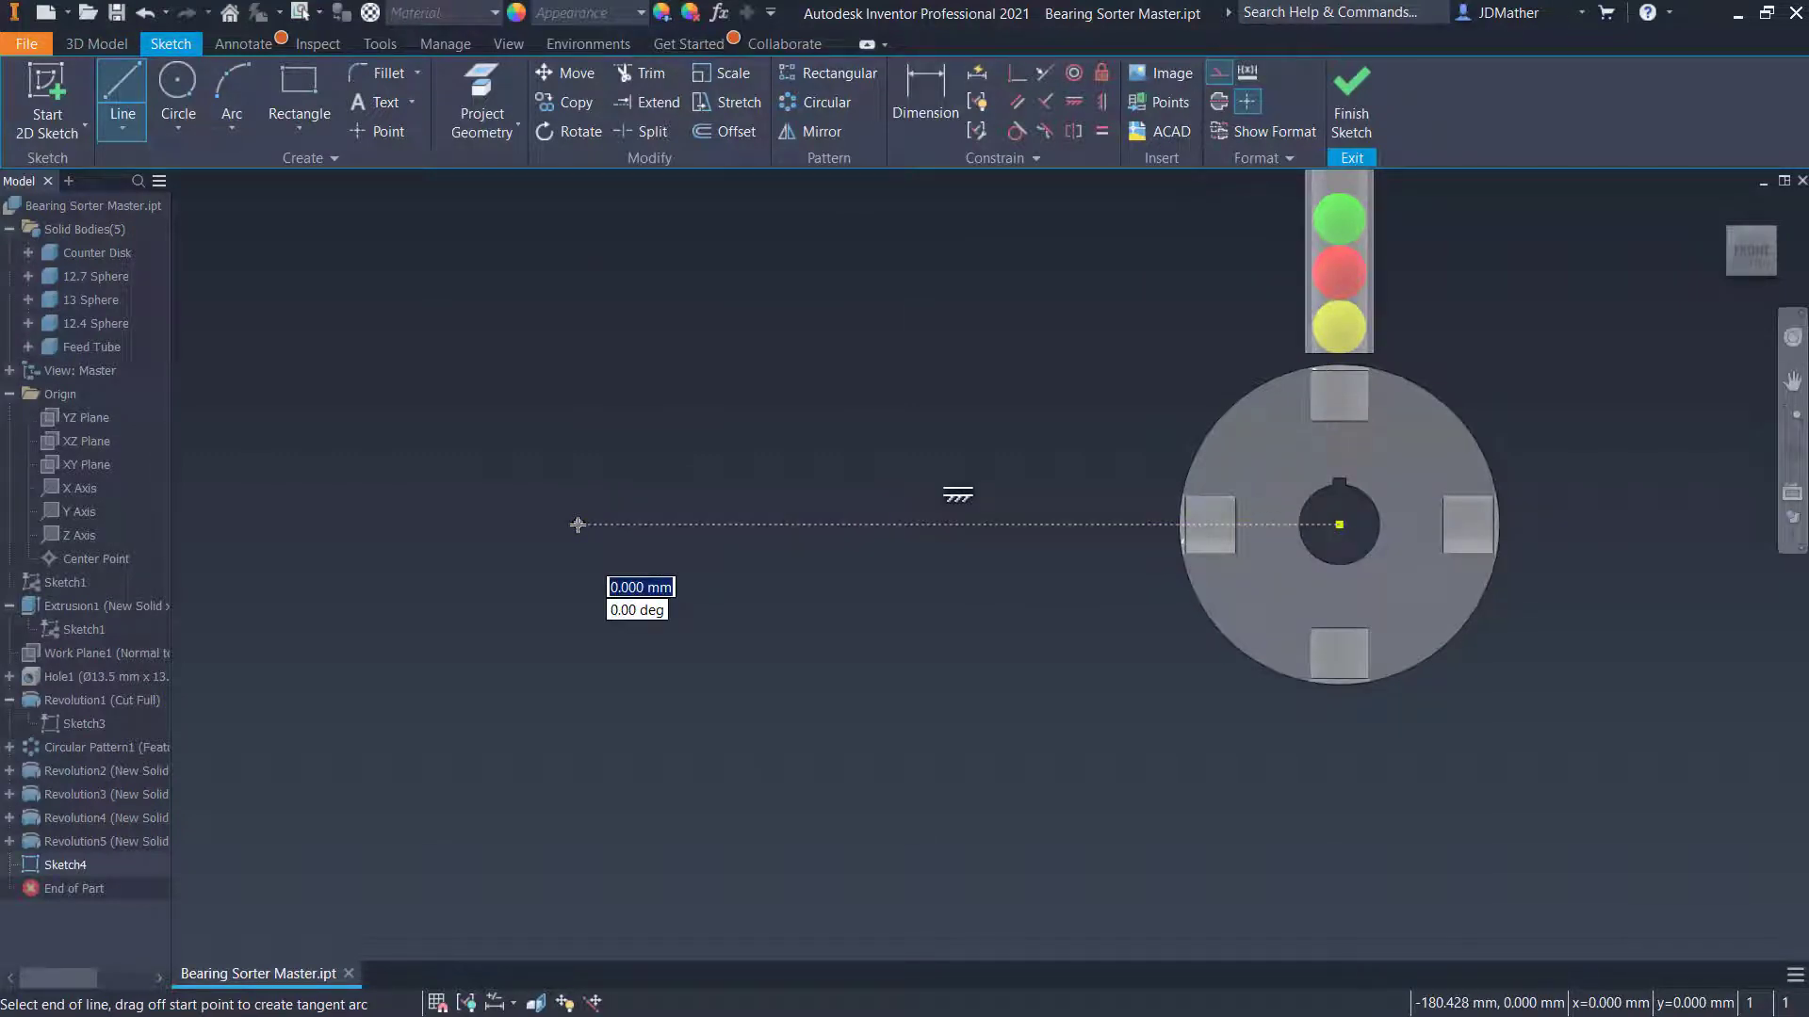
{"action": "left_click", "coordinate": [575, 644]}
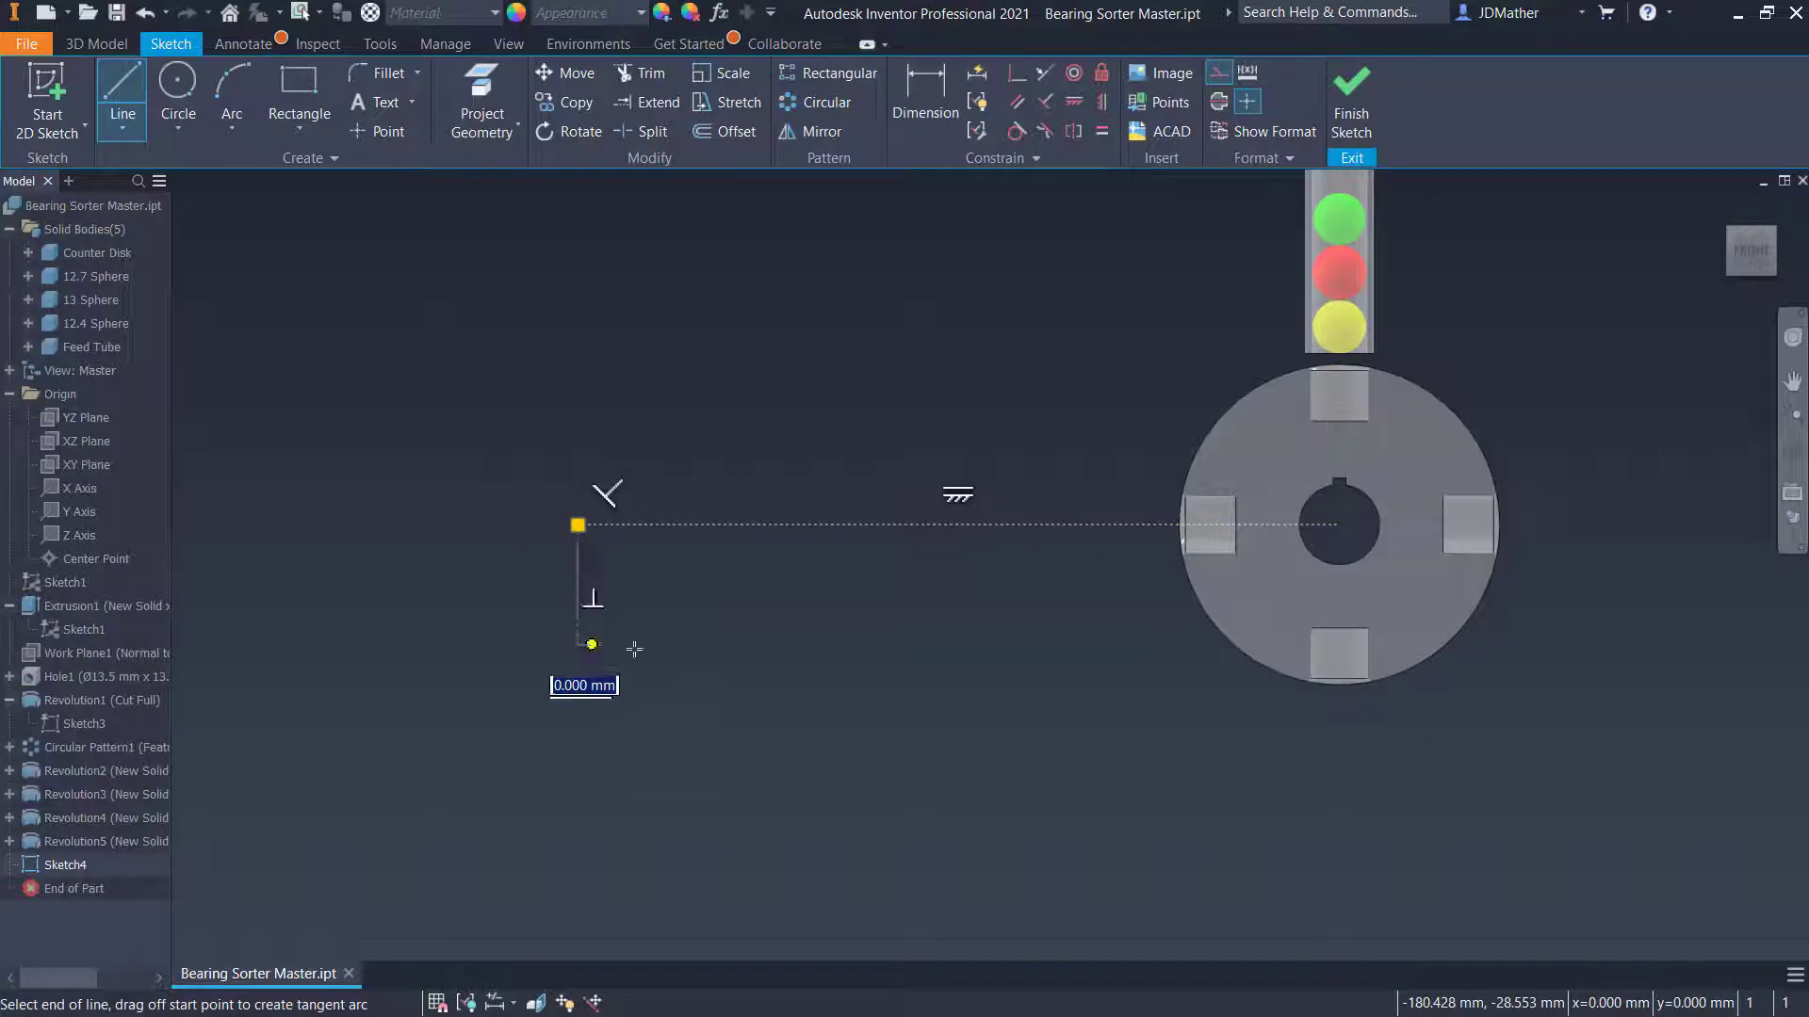
{"action": "left_click", "coordinate": [1112, 592]}
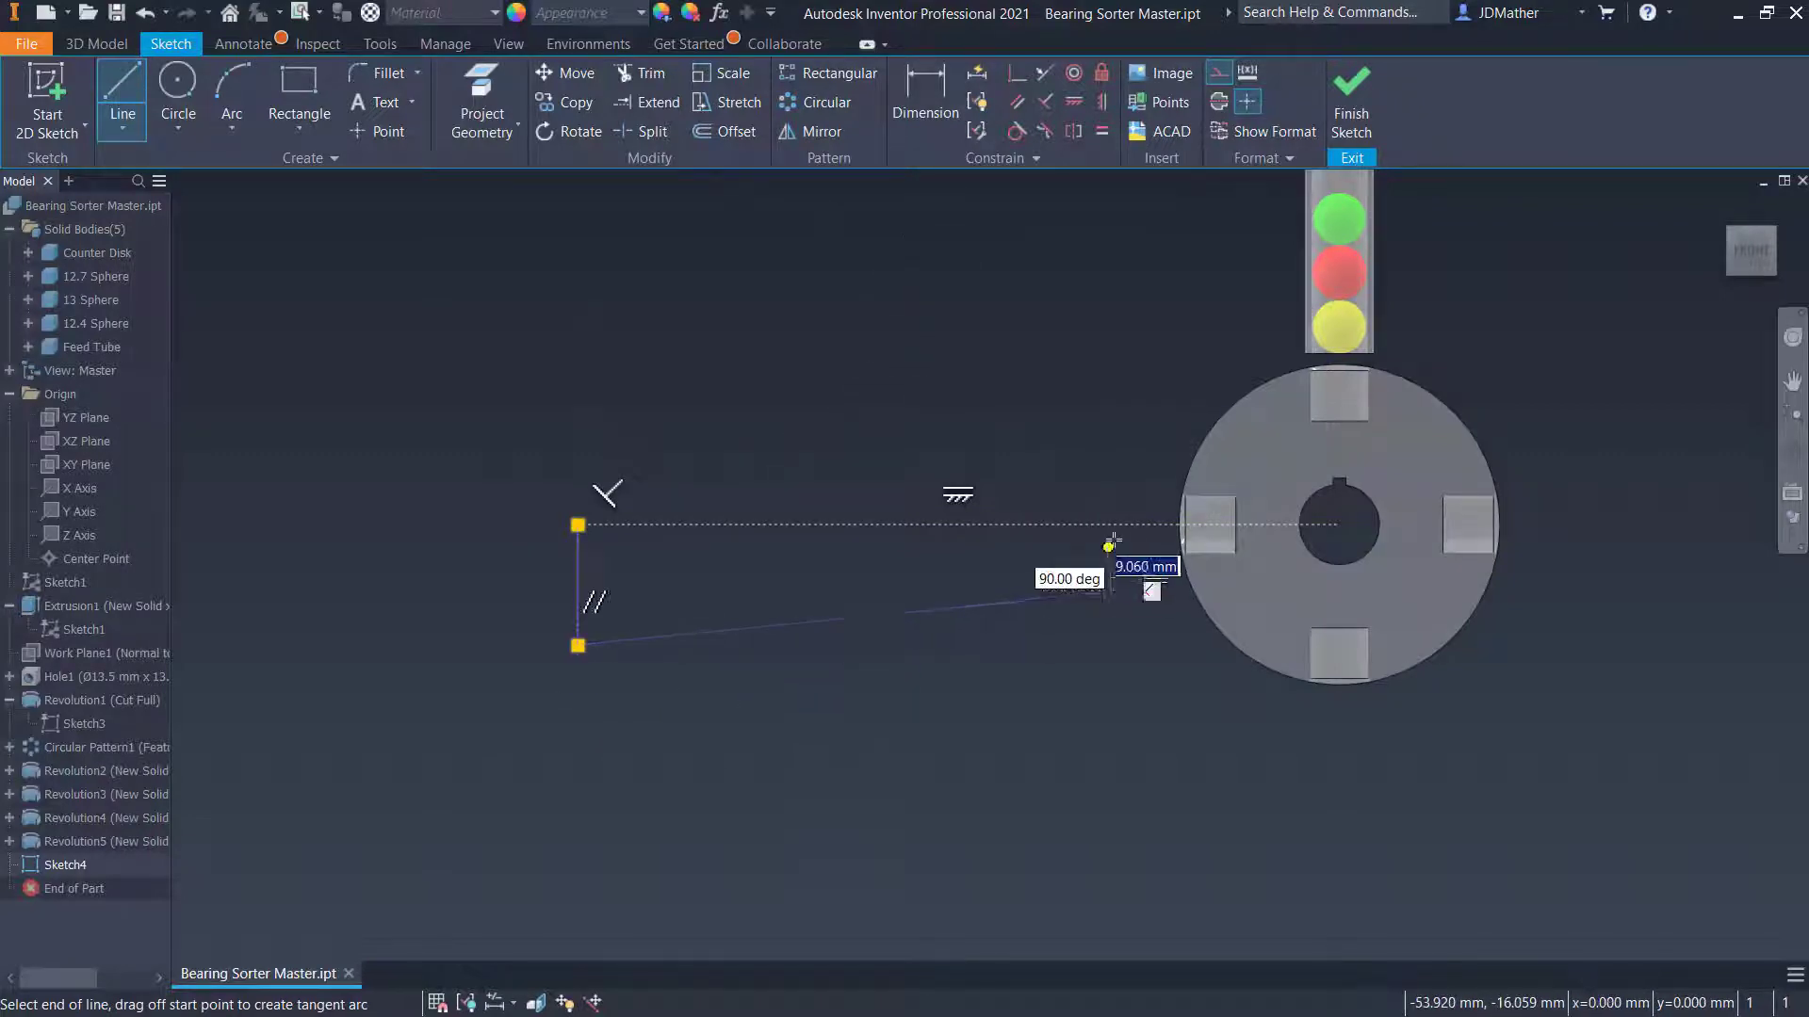
{"action": "left_click", "coordinate": [1114, 525]}
{"action": "right_click", "coordinate": [1161, 445]}
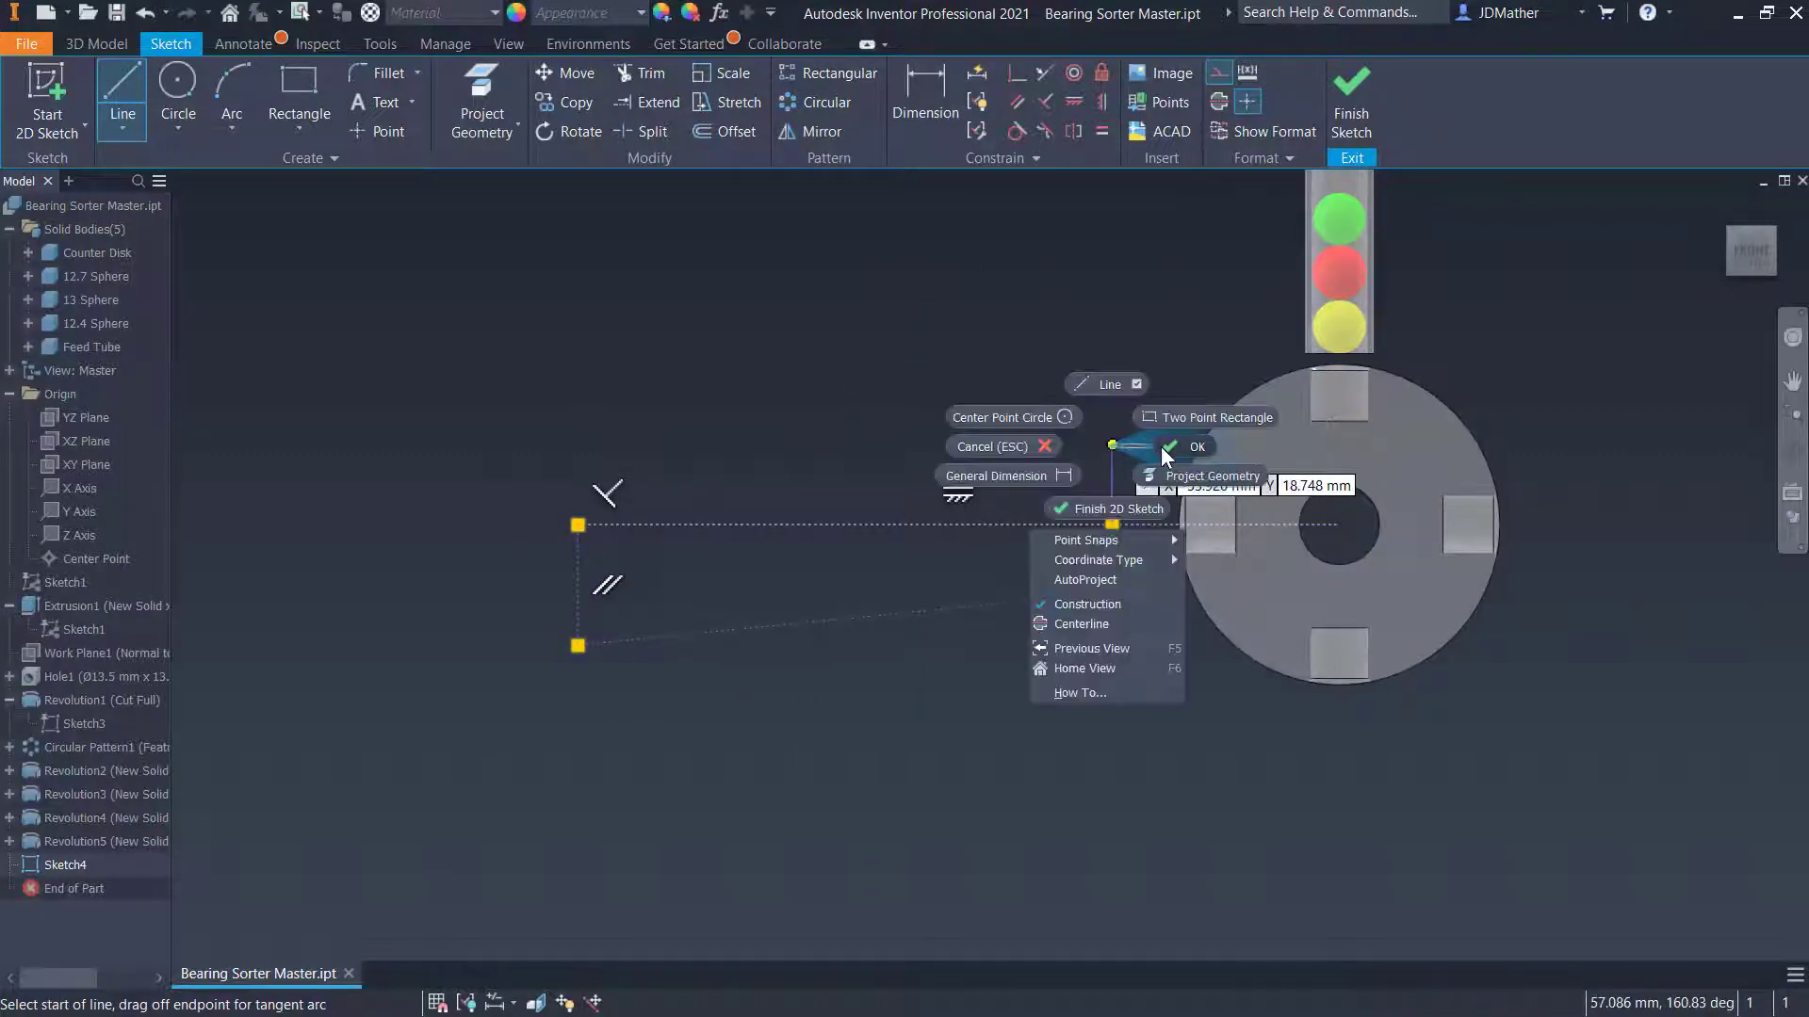
{"action": "left_click", "coordinate": [1042, 682]}
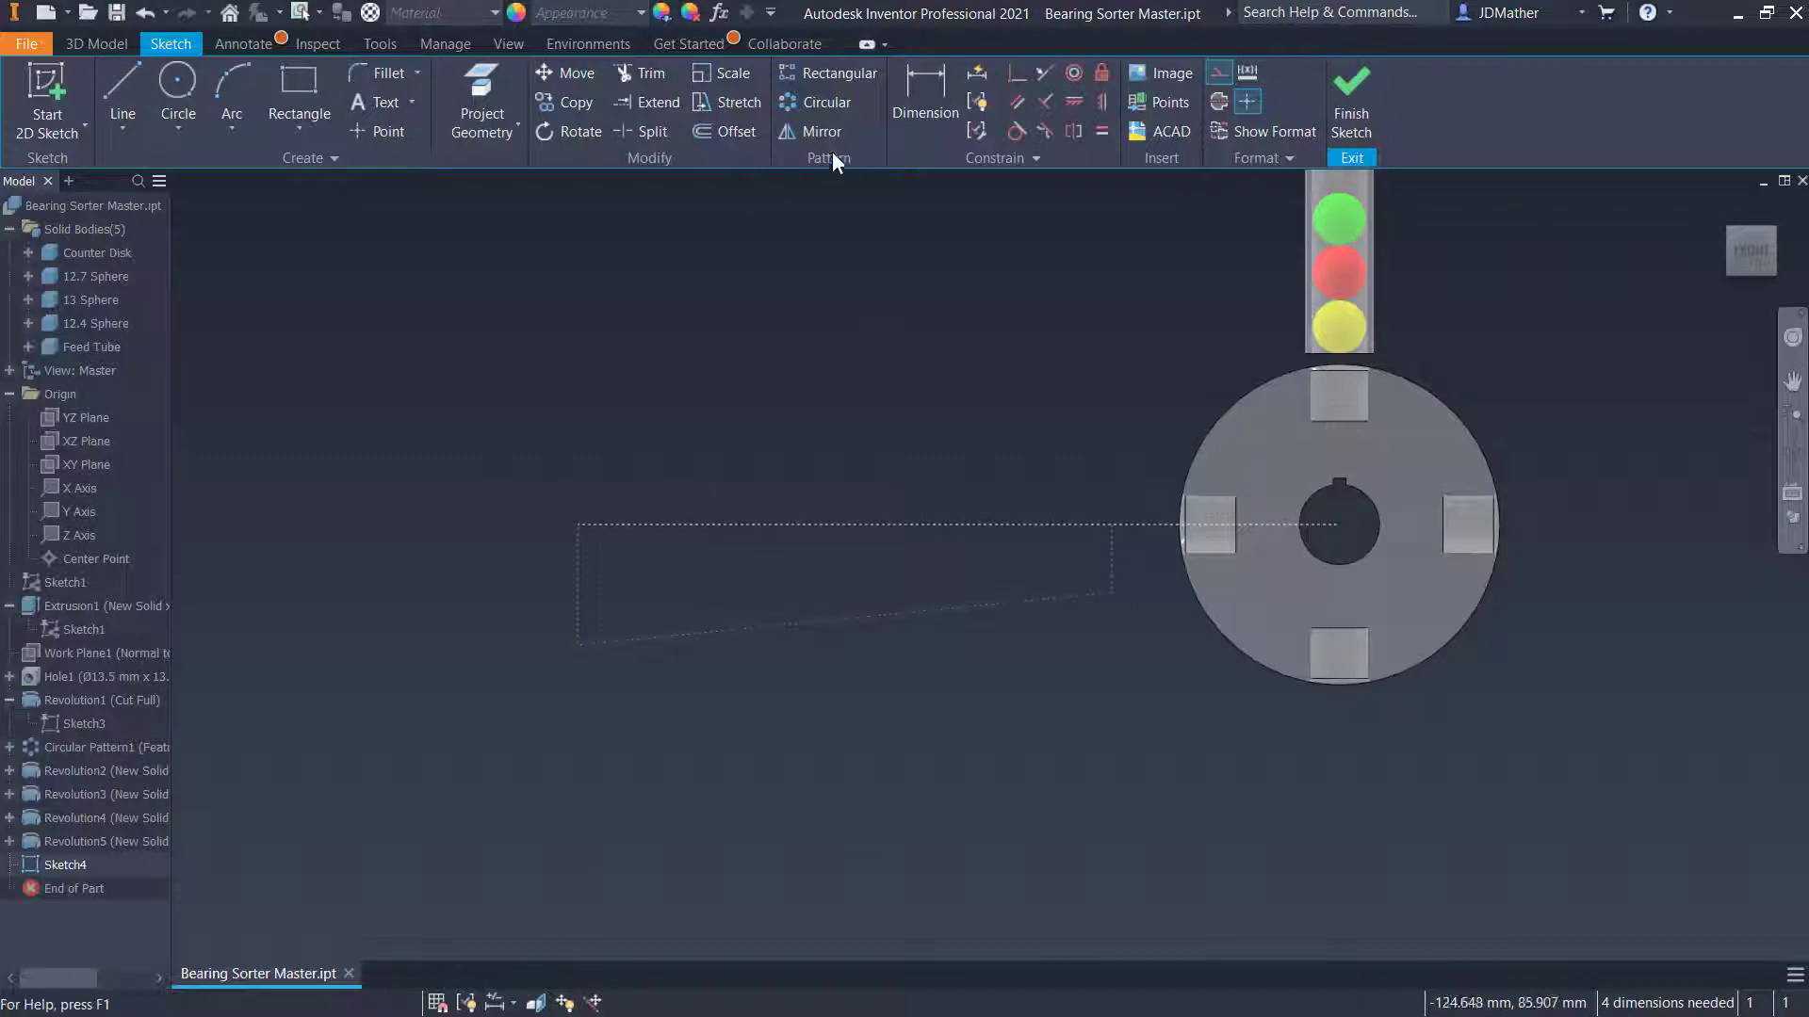
Dimension the angle between the horizontal and sloping construction lines as 3.5 degrees
{"action": "left_click", "coordinate": [928, 94]}
{"action": "left_click", "coordinate": [806, 525]}
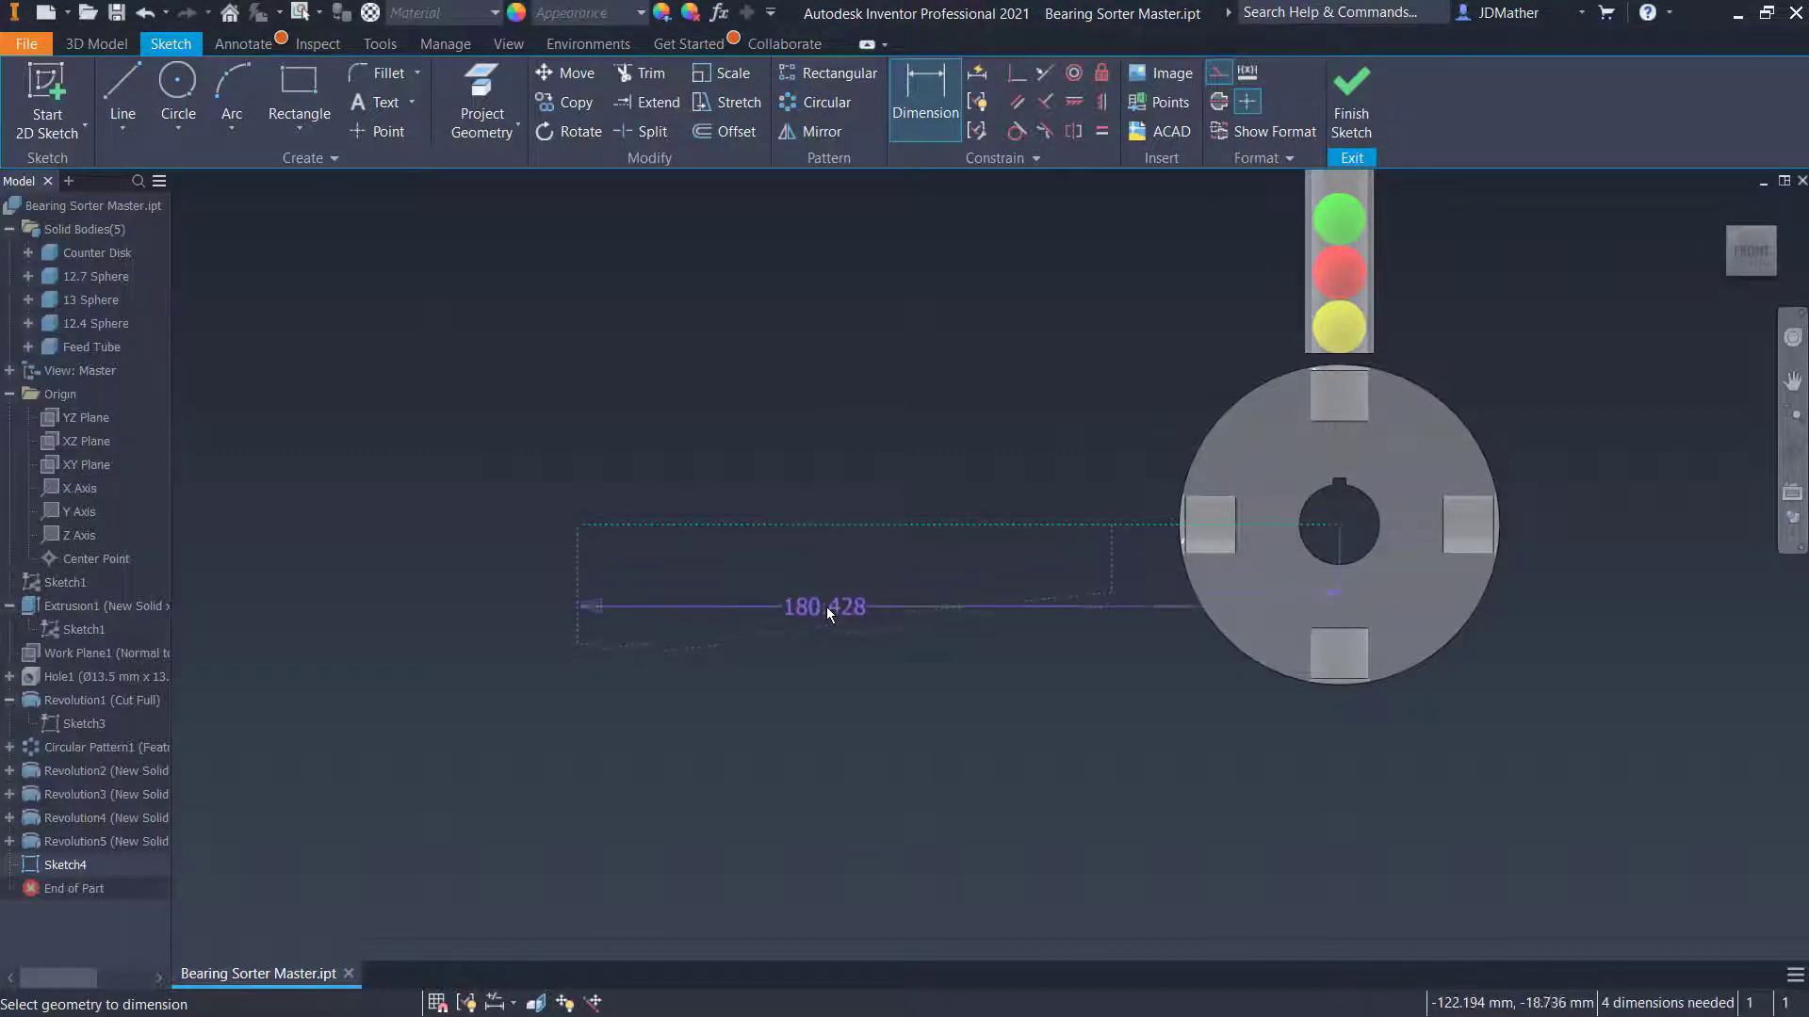
{"action": "left_click", "coordinate": [833, 614]}
{"action": "left_click", "coordinate": [801, 576]}
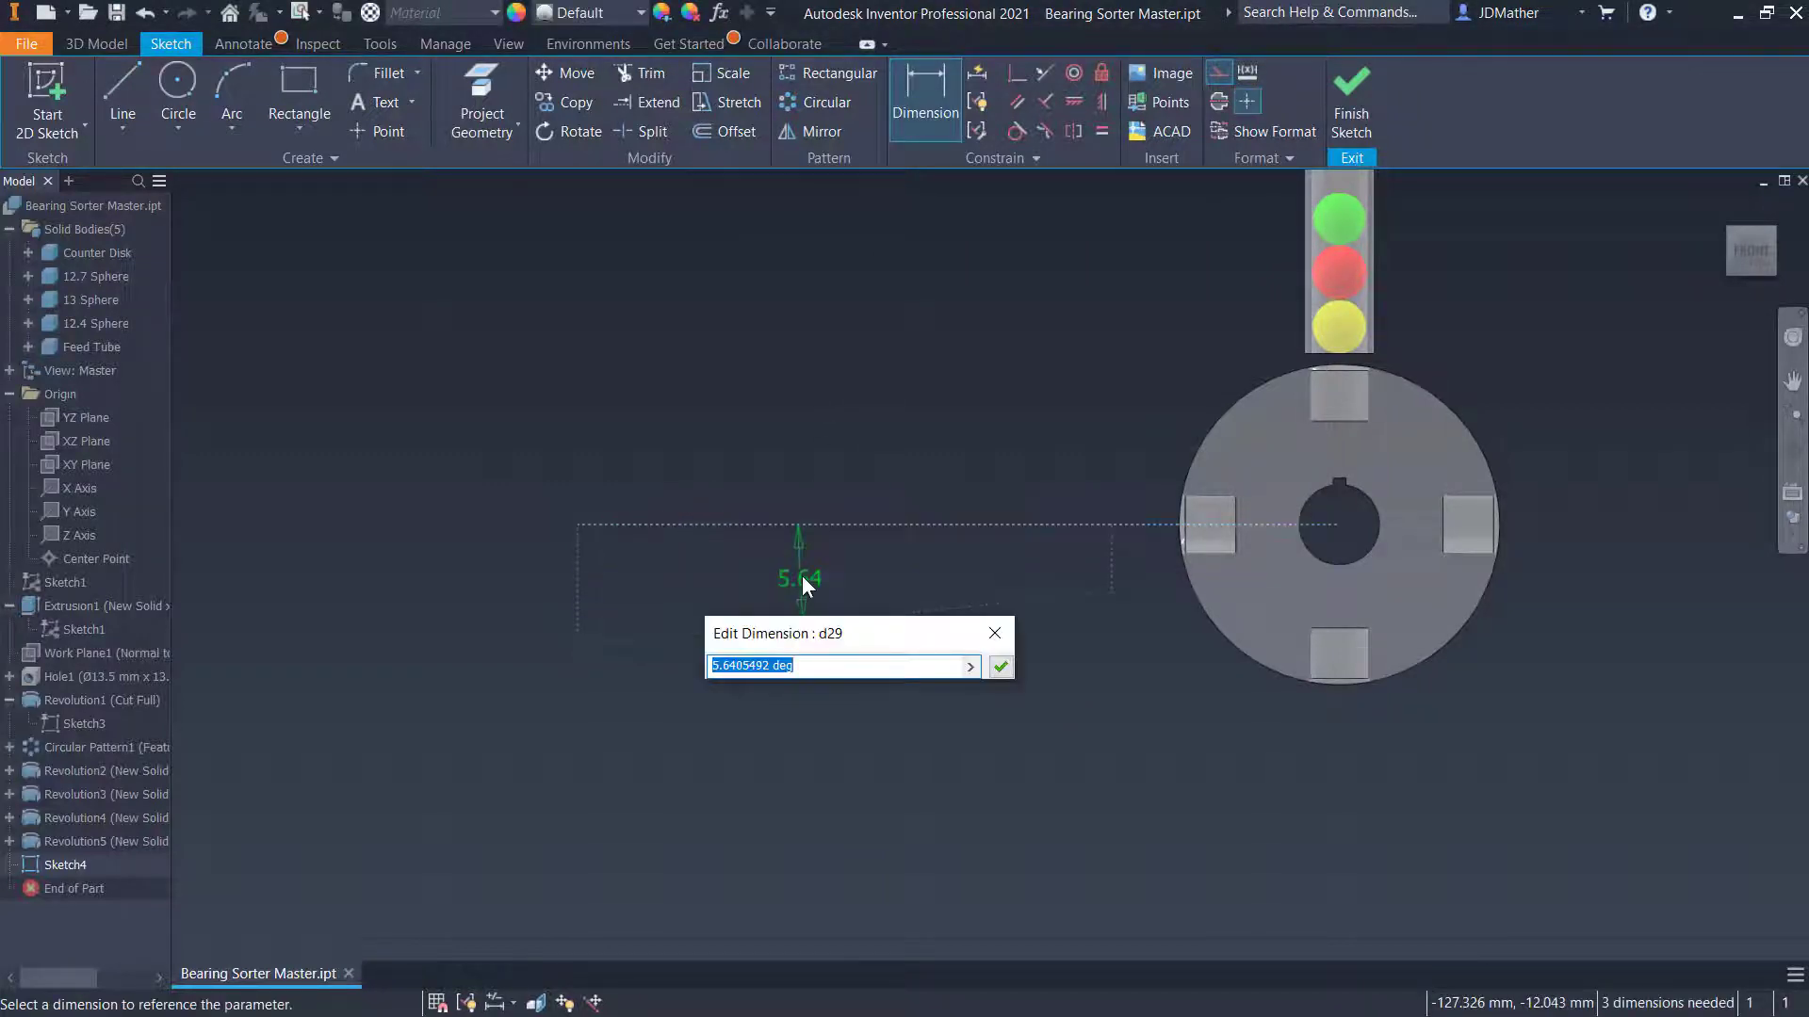
{"action": "type", "text": "3.5"}
{"action": "key", "text": "Return"}
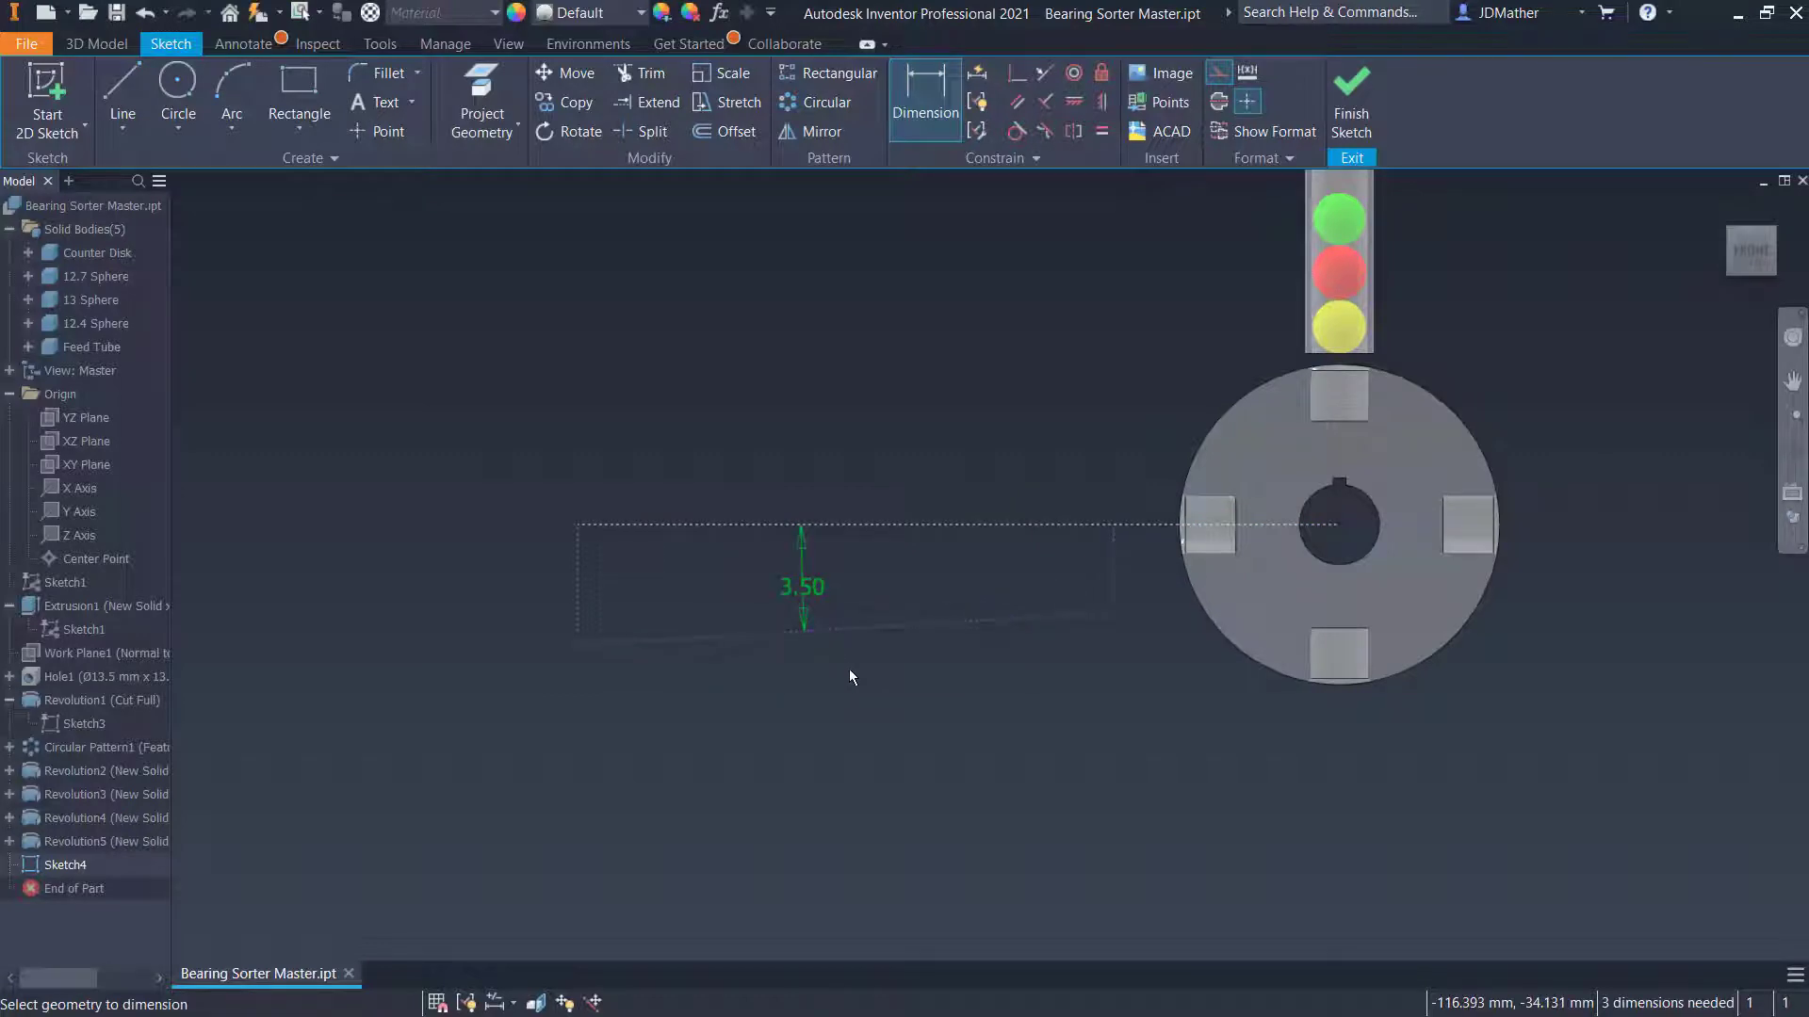
Dimension the sloping construction line's length as 305 mm and the short vertical line nearest the disk as 13.5 mm
{"action": "left_click", "coordinate": [761, 640]}
{"action": "left_click", "coordinate": [829, 720]}
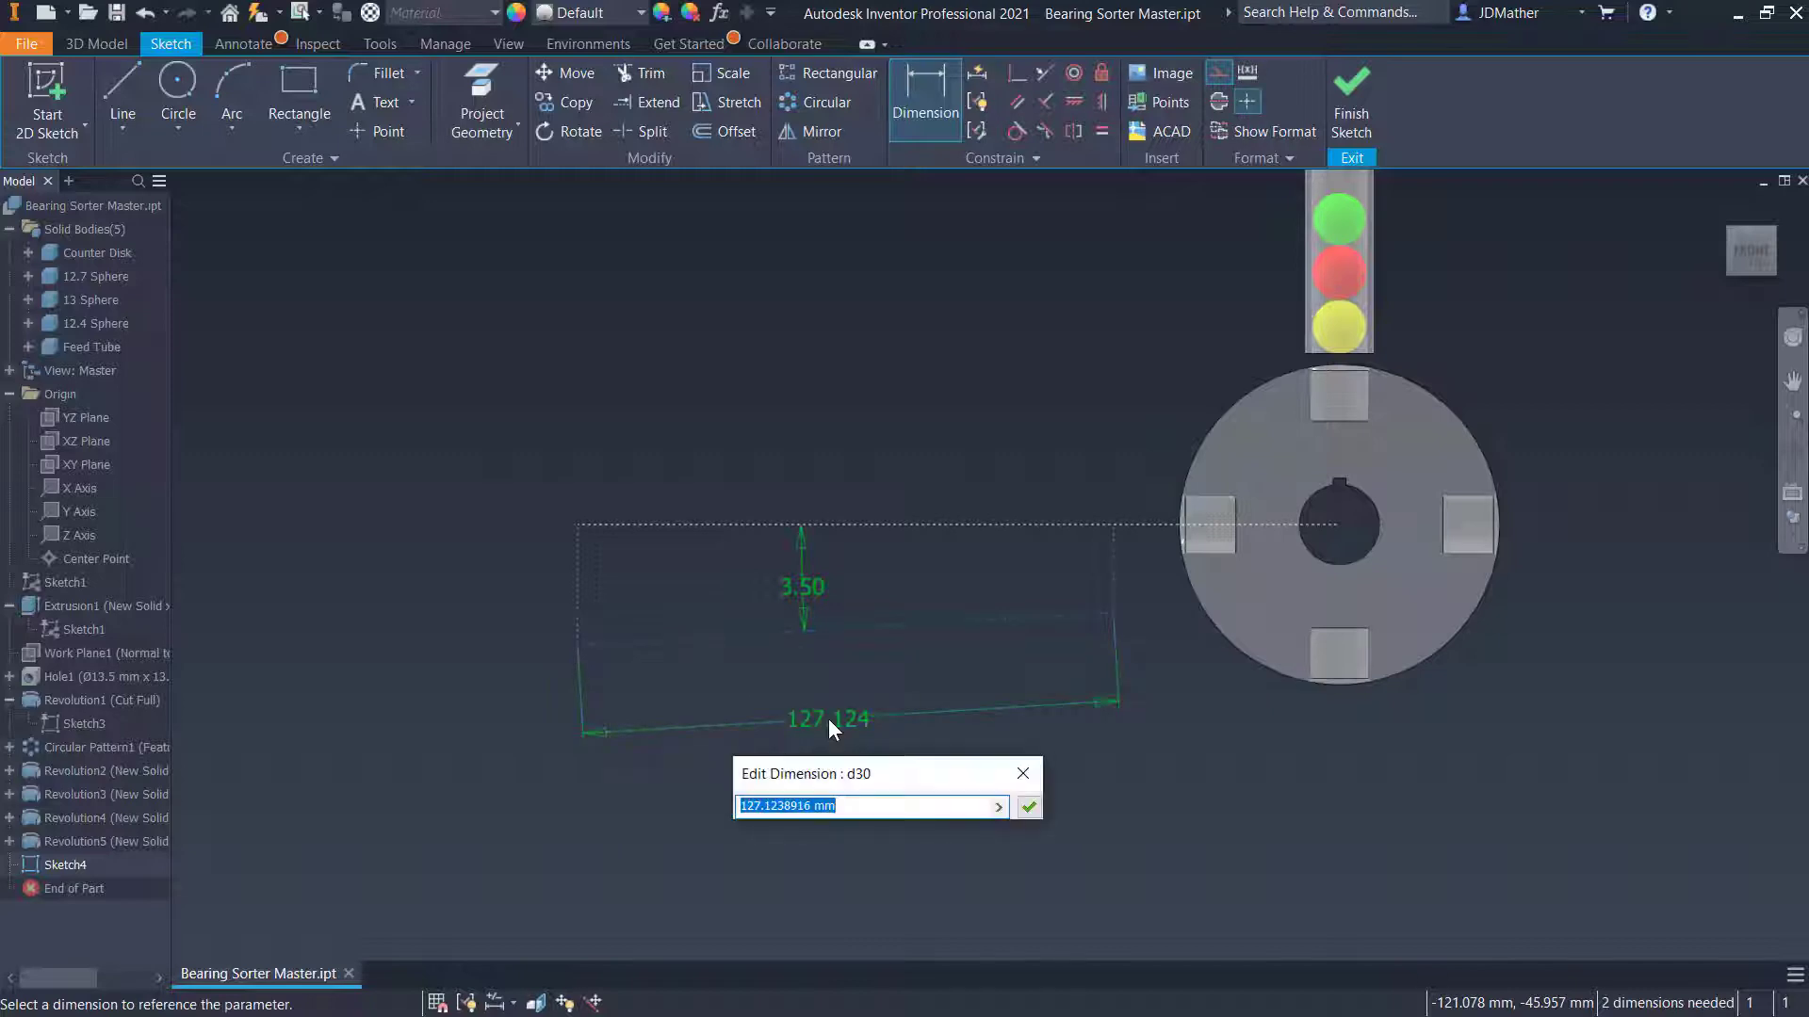
{"action": "type", "text": "305"}
{"action": "key", "text": "Return"}
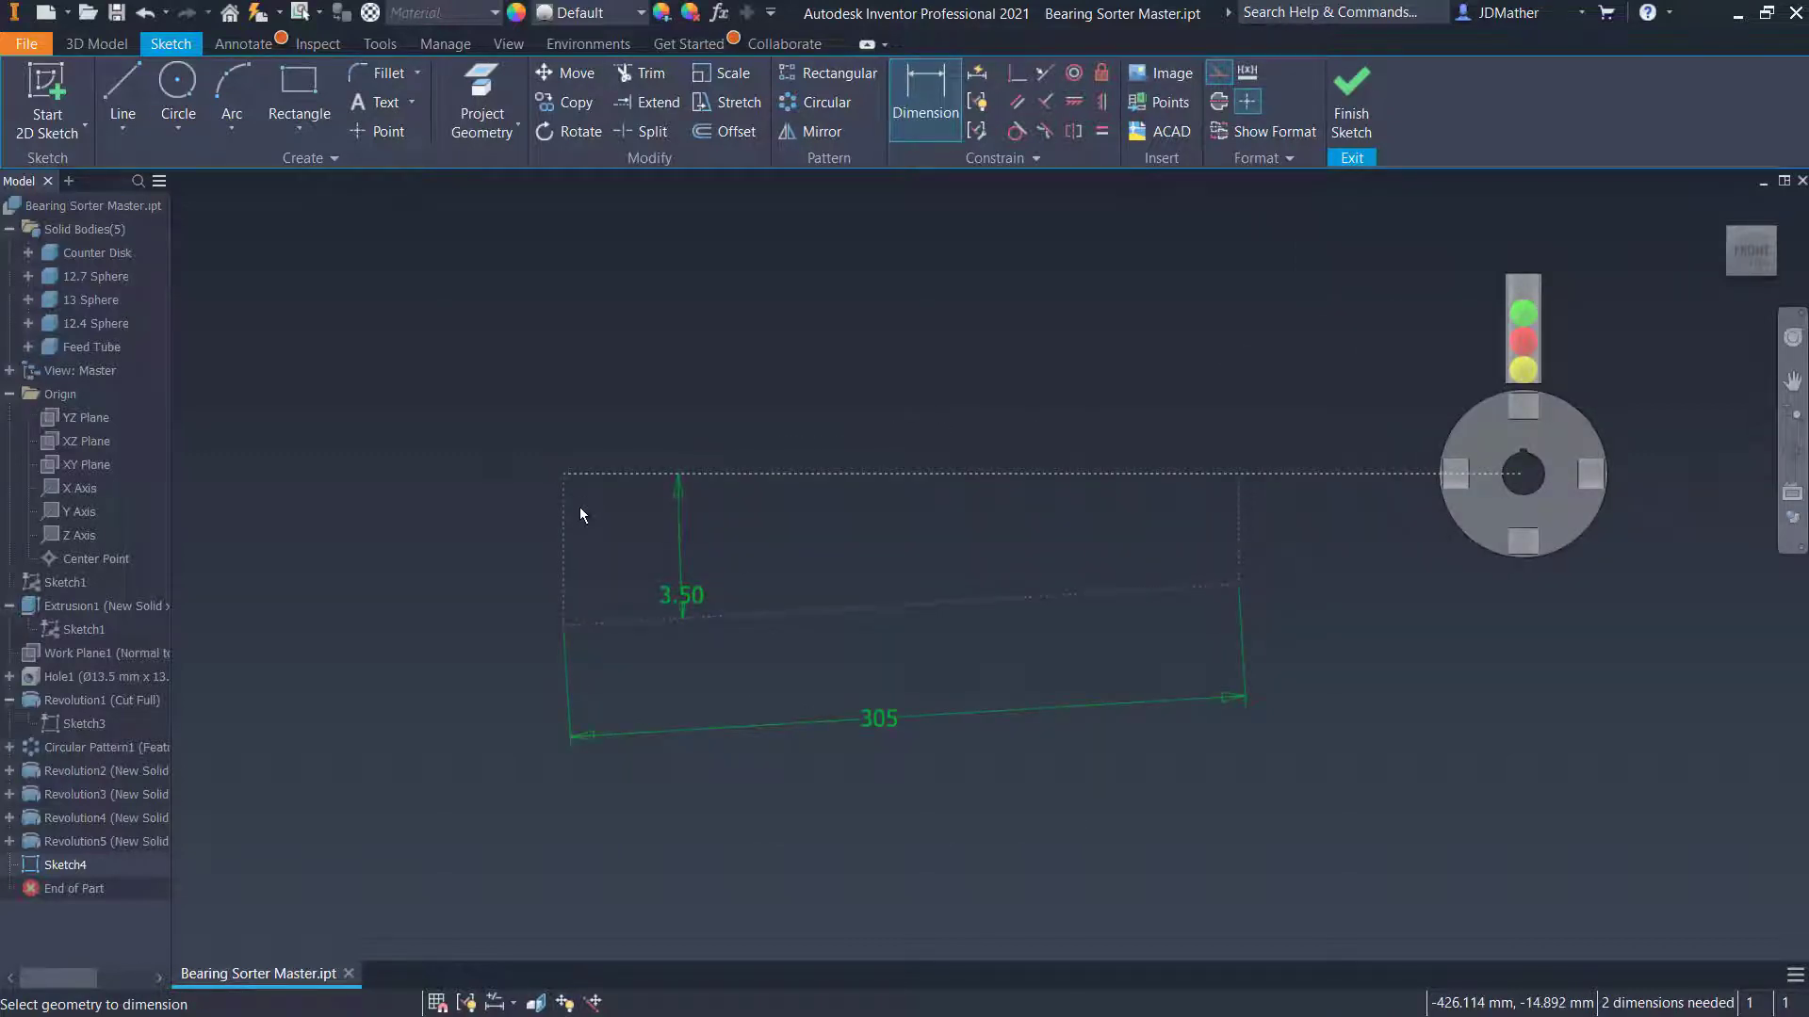
{"action": "left_click", "coordinate": [1240, 547]}
{"action": "left_click", "coordinate": [1298, 654]}
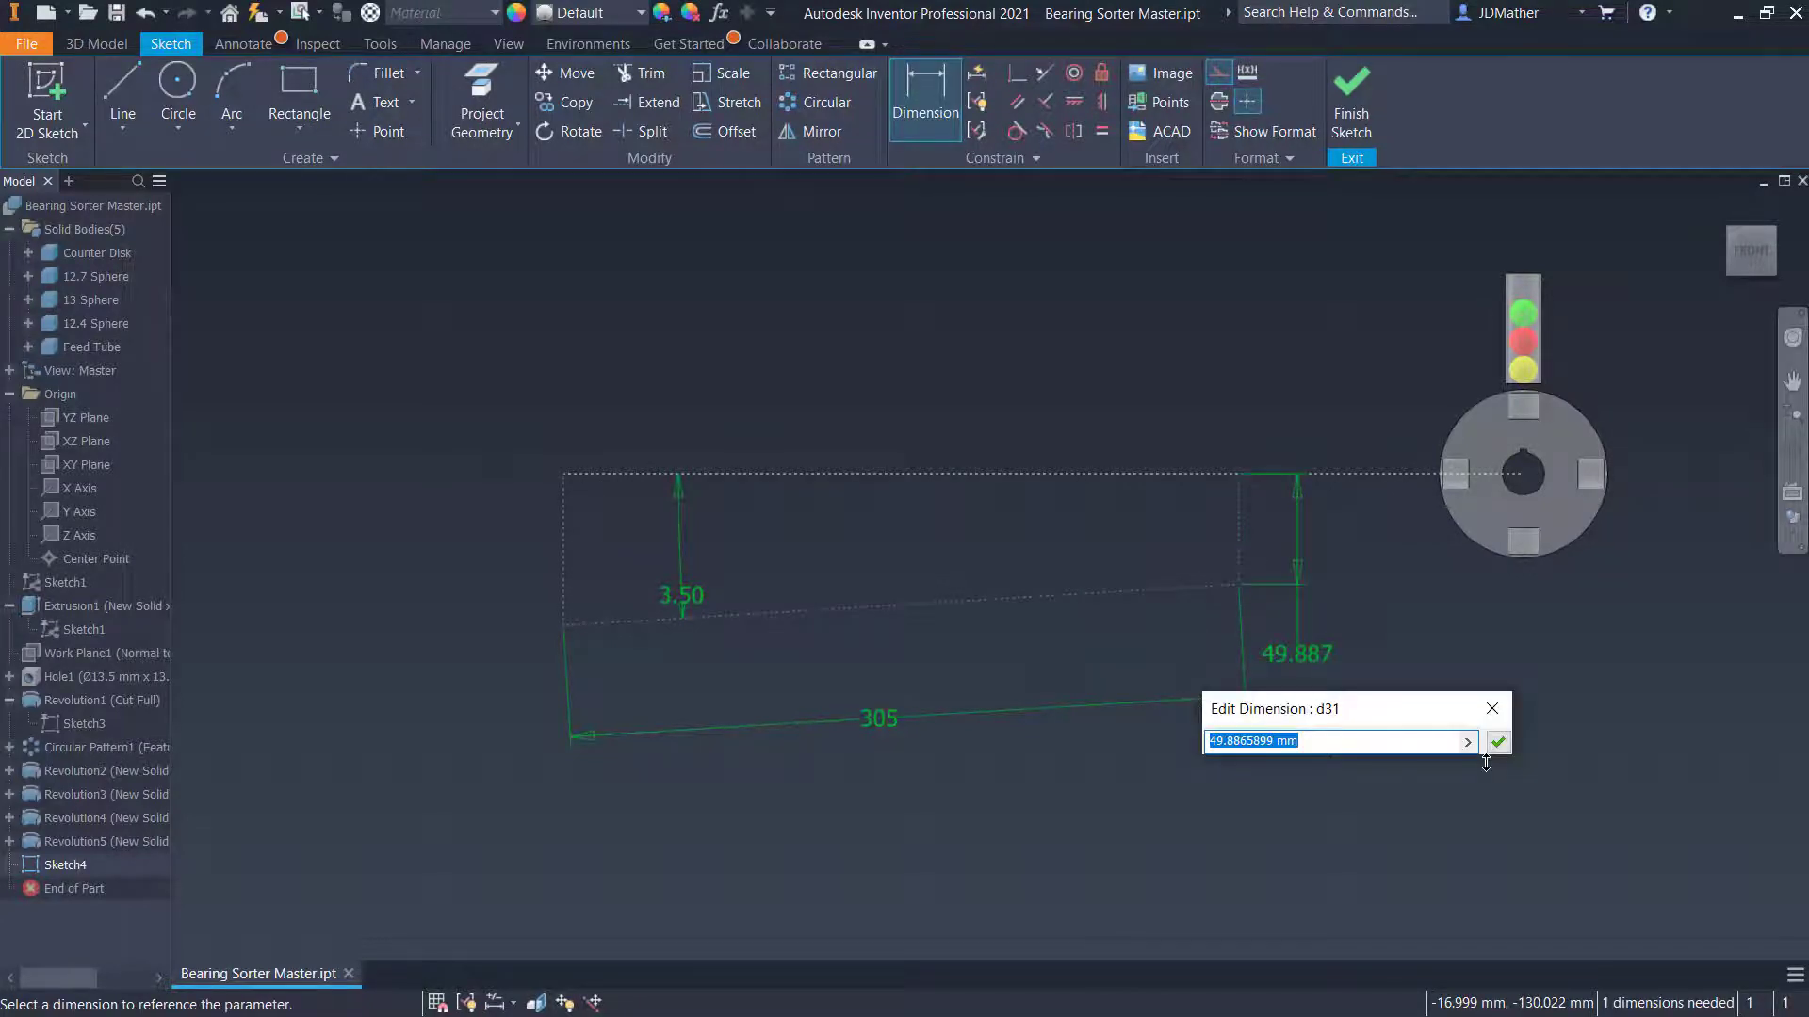
{"action": "type", "text": "13.5"}
{"action": "key", "text": "Return"}
Dimension the horizontal construction line's length from the origin as 340 mm and finish the sketch
{"action": "scroll", "coordinate": [1376, 621], "scroll_direction": "down", "scroll_amount": 1}
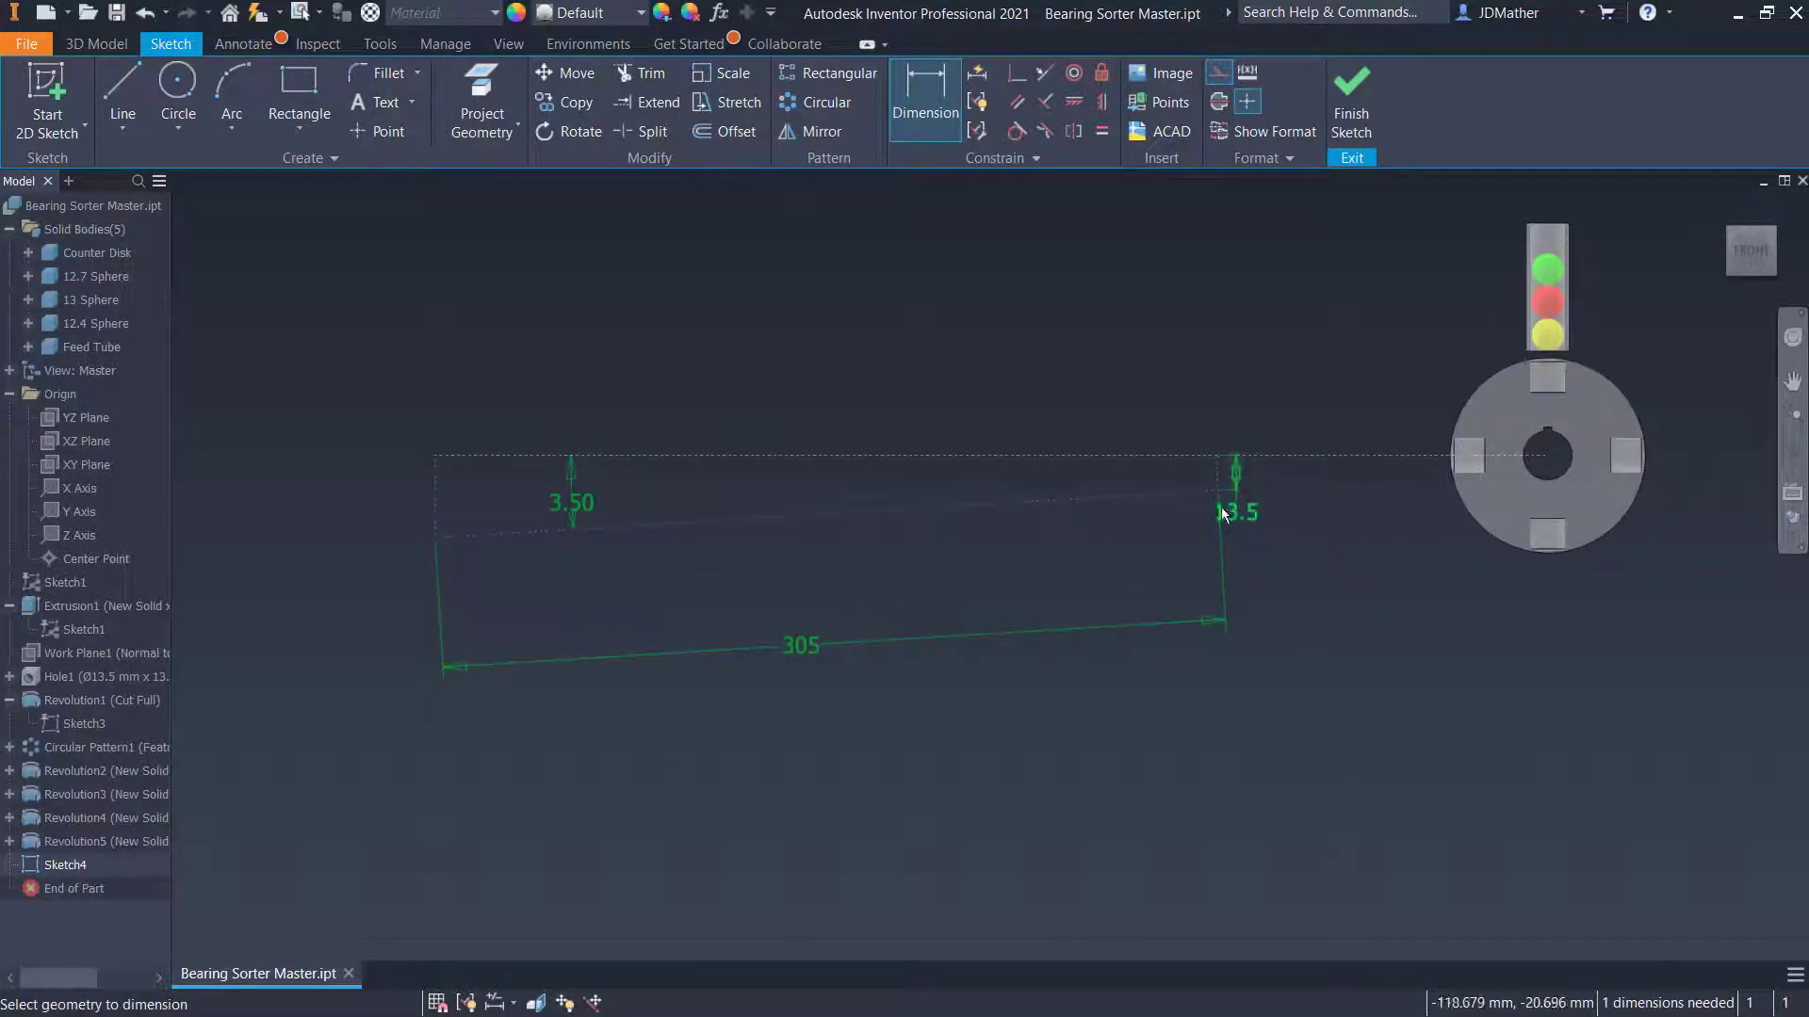
{"action": "left_click", "coordinate": [953, 454]}
{"action": "left_click", "coordinate": [996, 372]}
{"action": "type", "text": "340"}
{"action": "key", "text": "Return"}
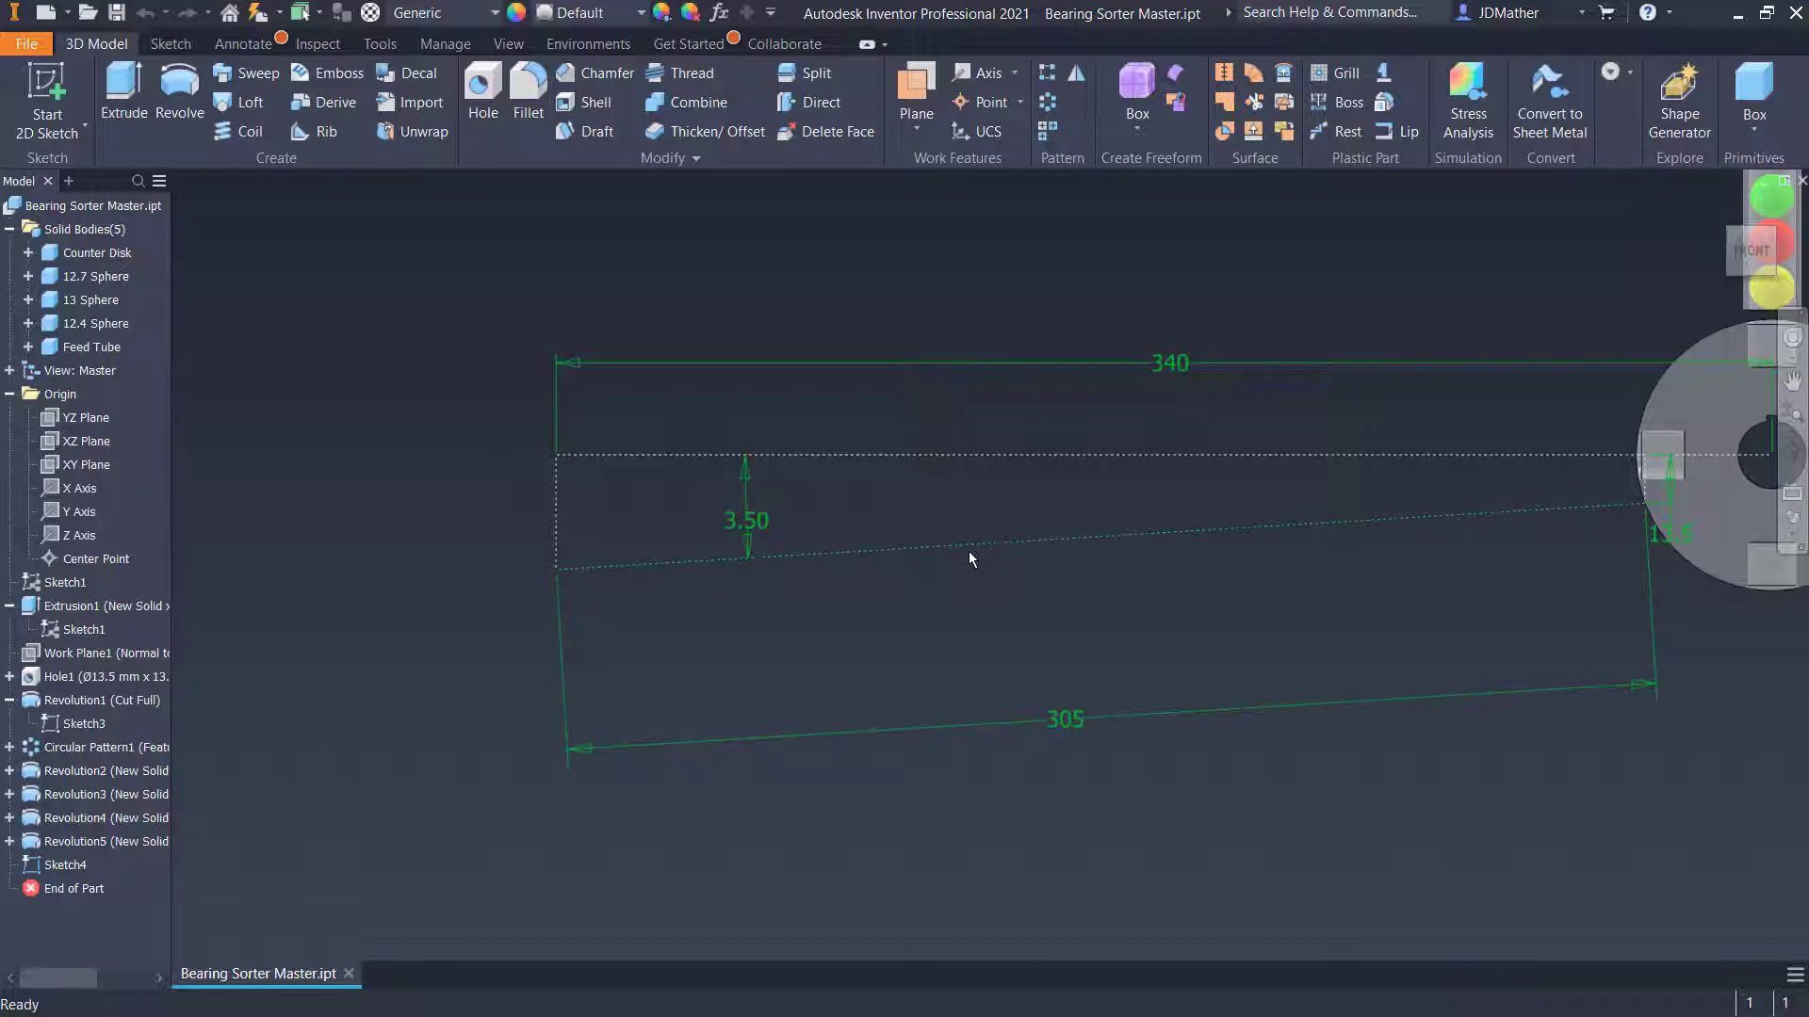
Create a work plane through the sloping construction line at 90 degrees to the XY Plane
{"action": "key", "text": "bracketright"}
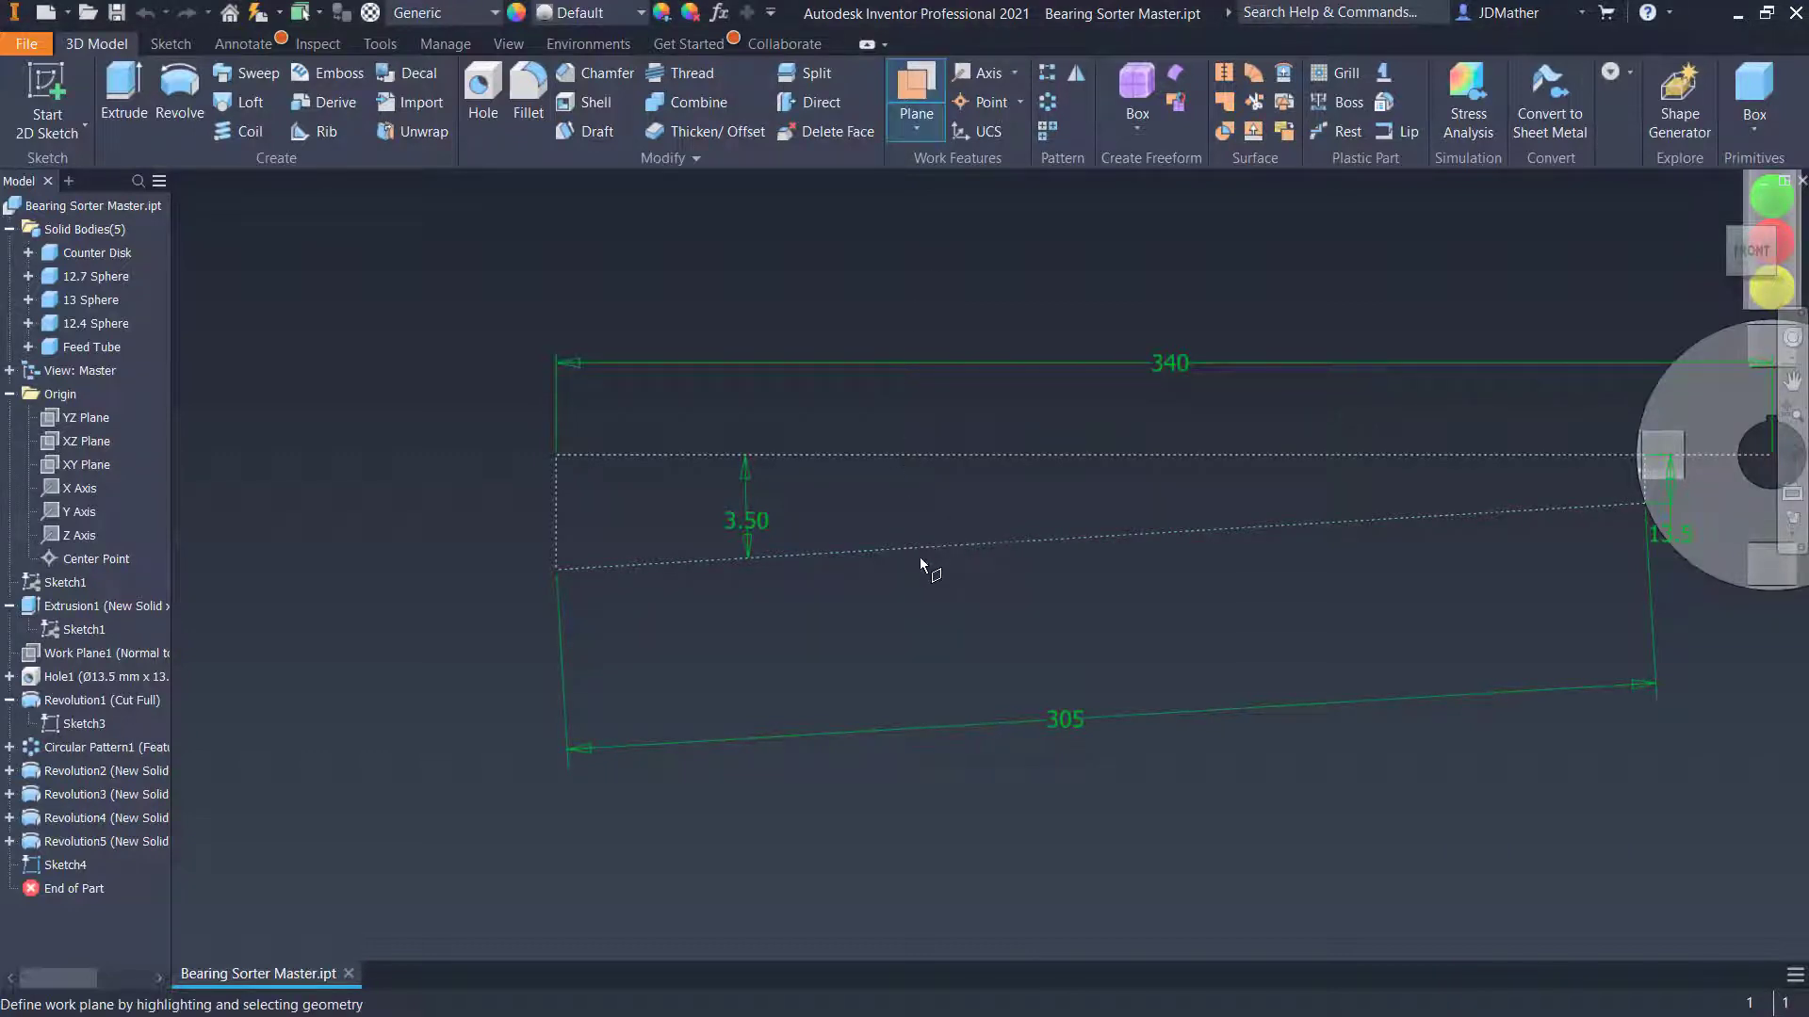
{"action": "left_click", "coordinate": [907, 548]}
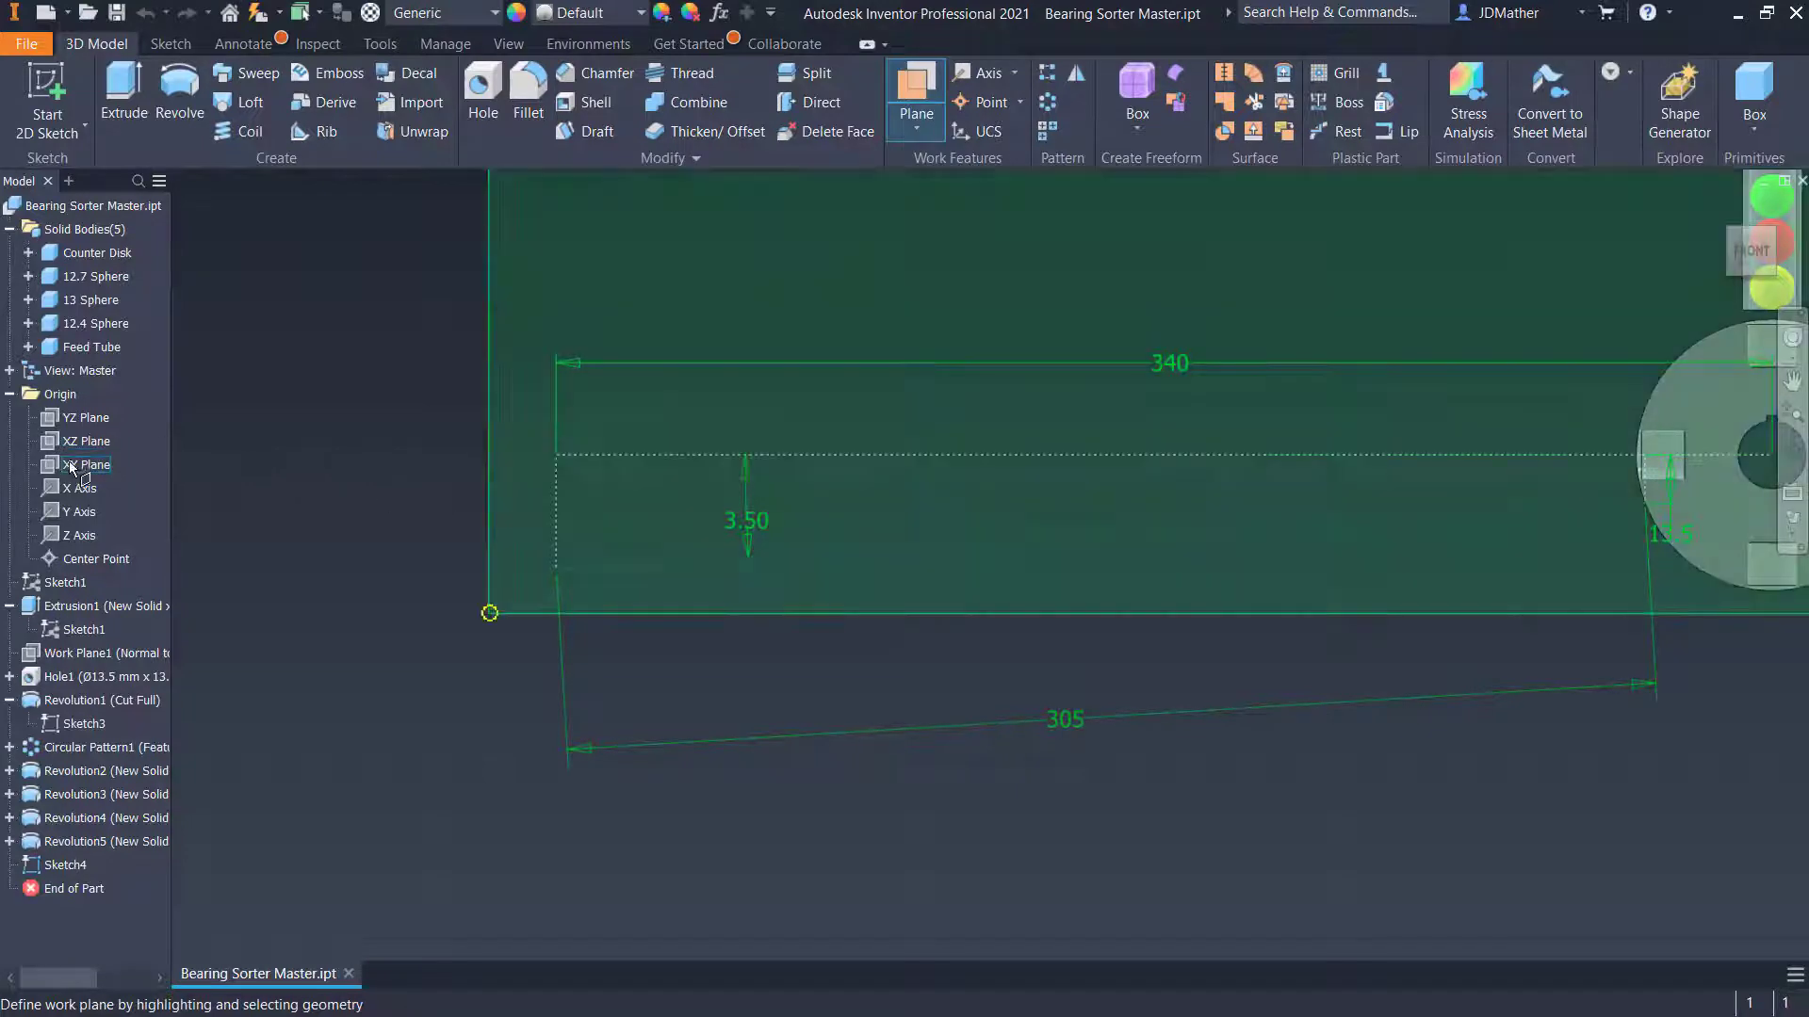
{"action": "left_click", "coordinate": [85, 465]}
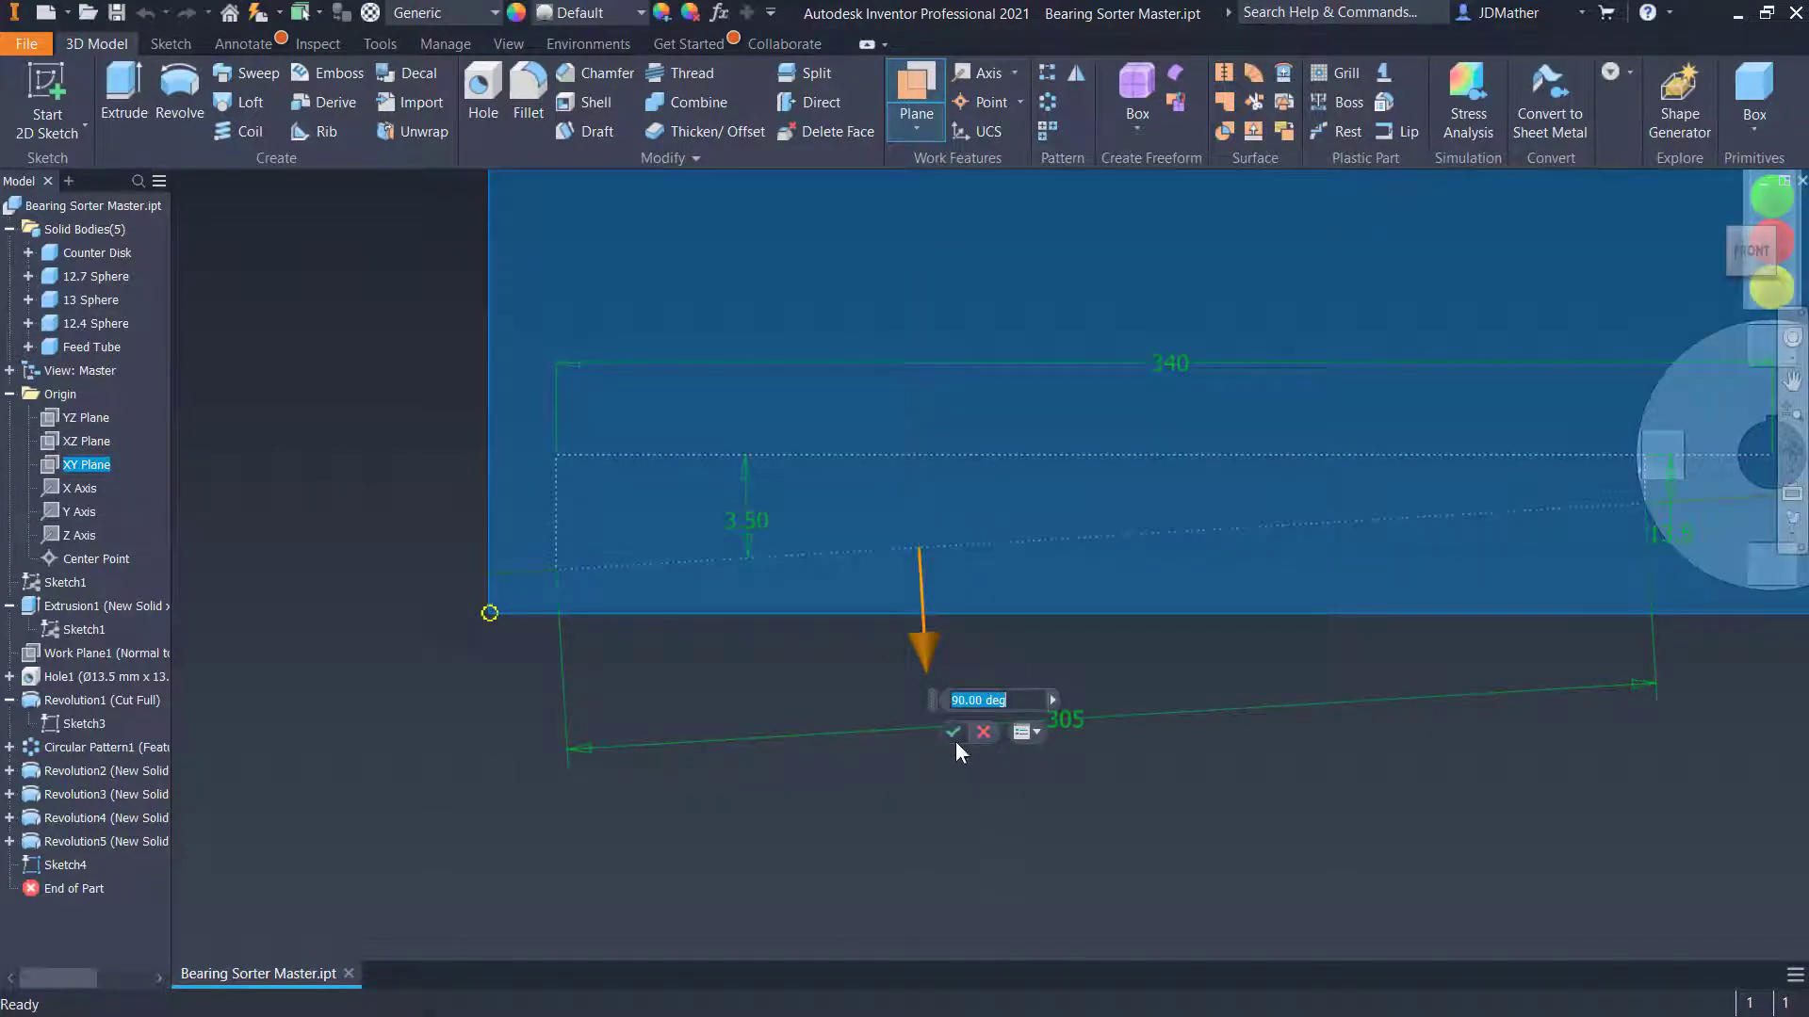
{"action": "left_click", "coordinate": [953, 733]}
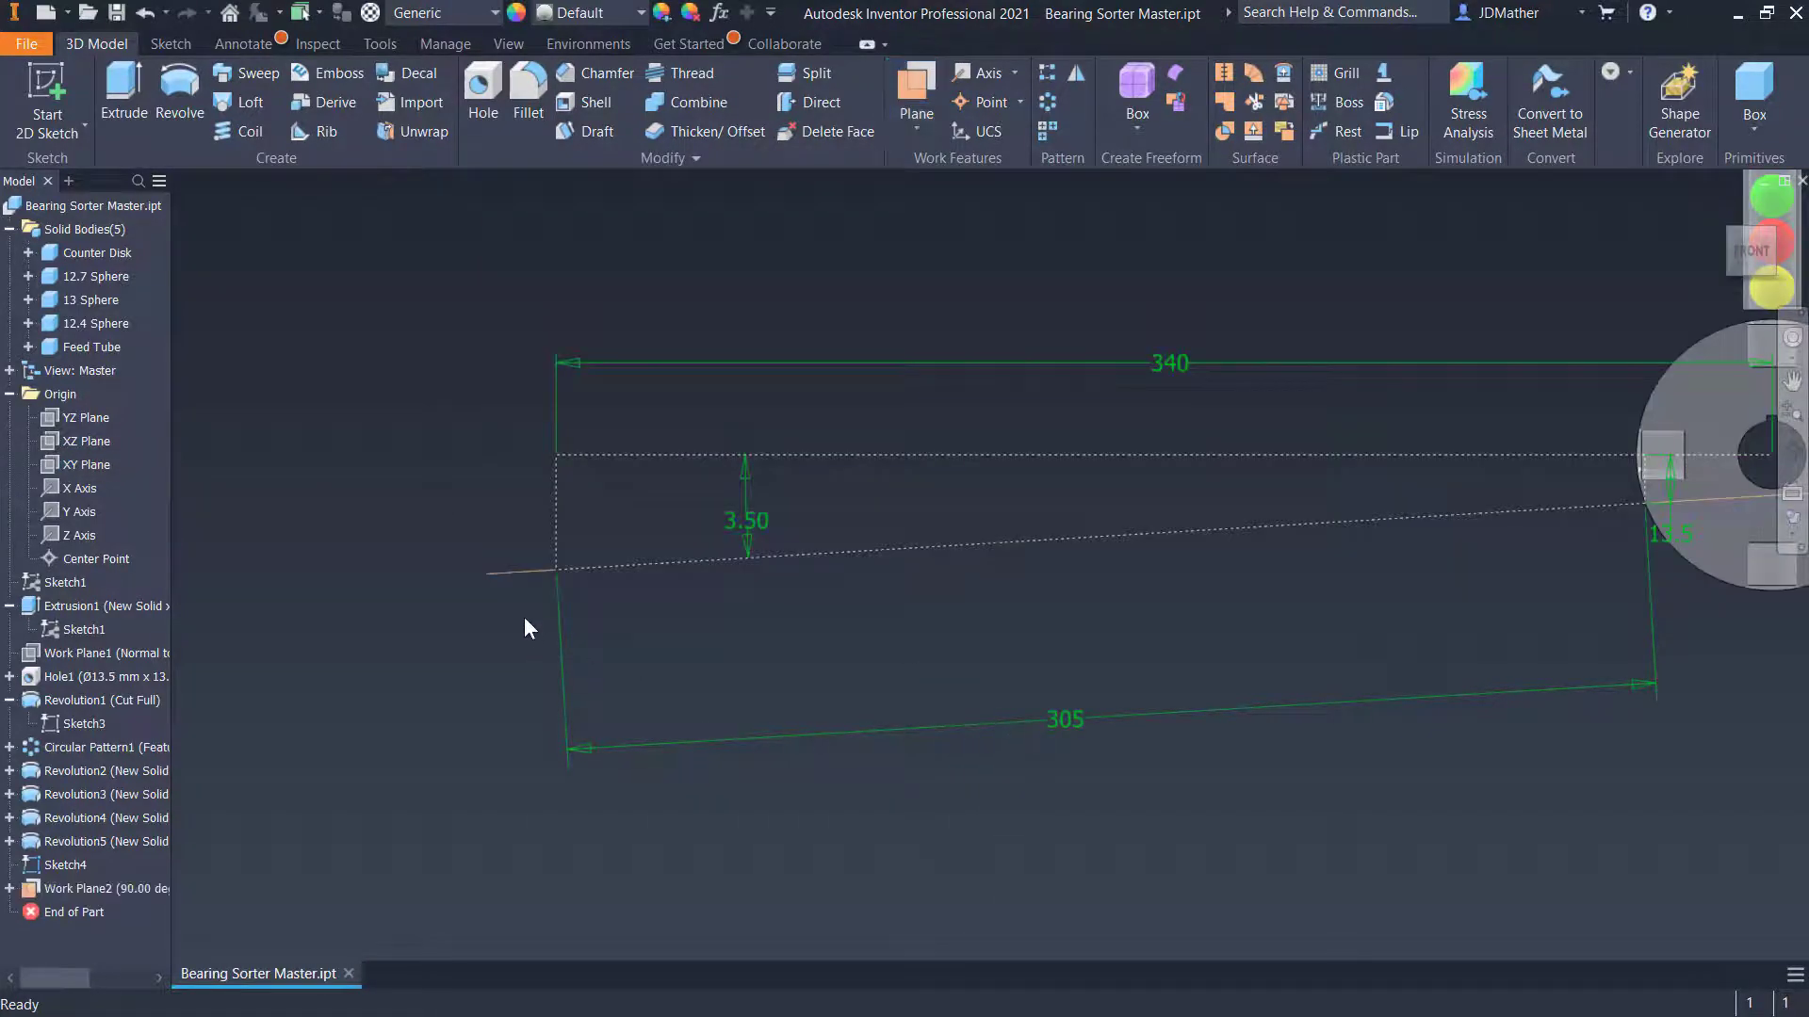
Start a new 2D sketch on the angled work plane through the sloping line
{"action": "scroll", "coordinate": [524, 616], "scroll_direction": "down", "scroll_amount": 1}
{"action": "middle_click_drag", "start_coordinate": [550, 571], "coordinate": [166, 568], "text": "shift"}
{"action": "right_click", "coordinate": [56, 865]}
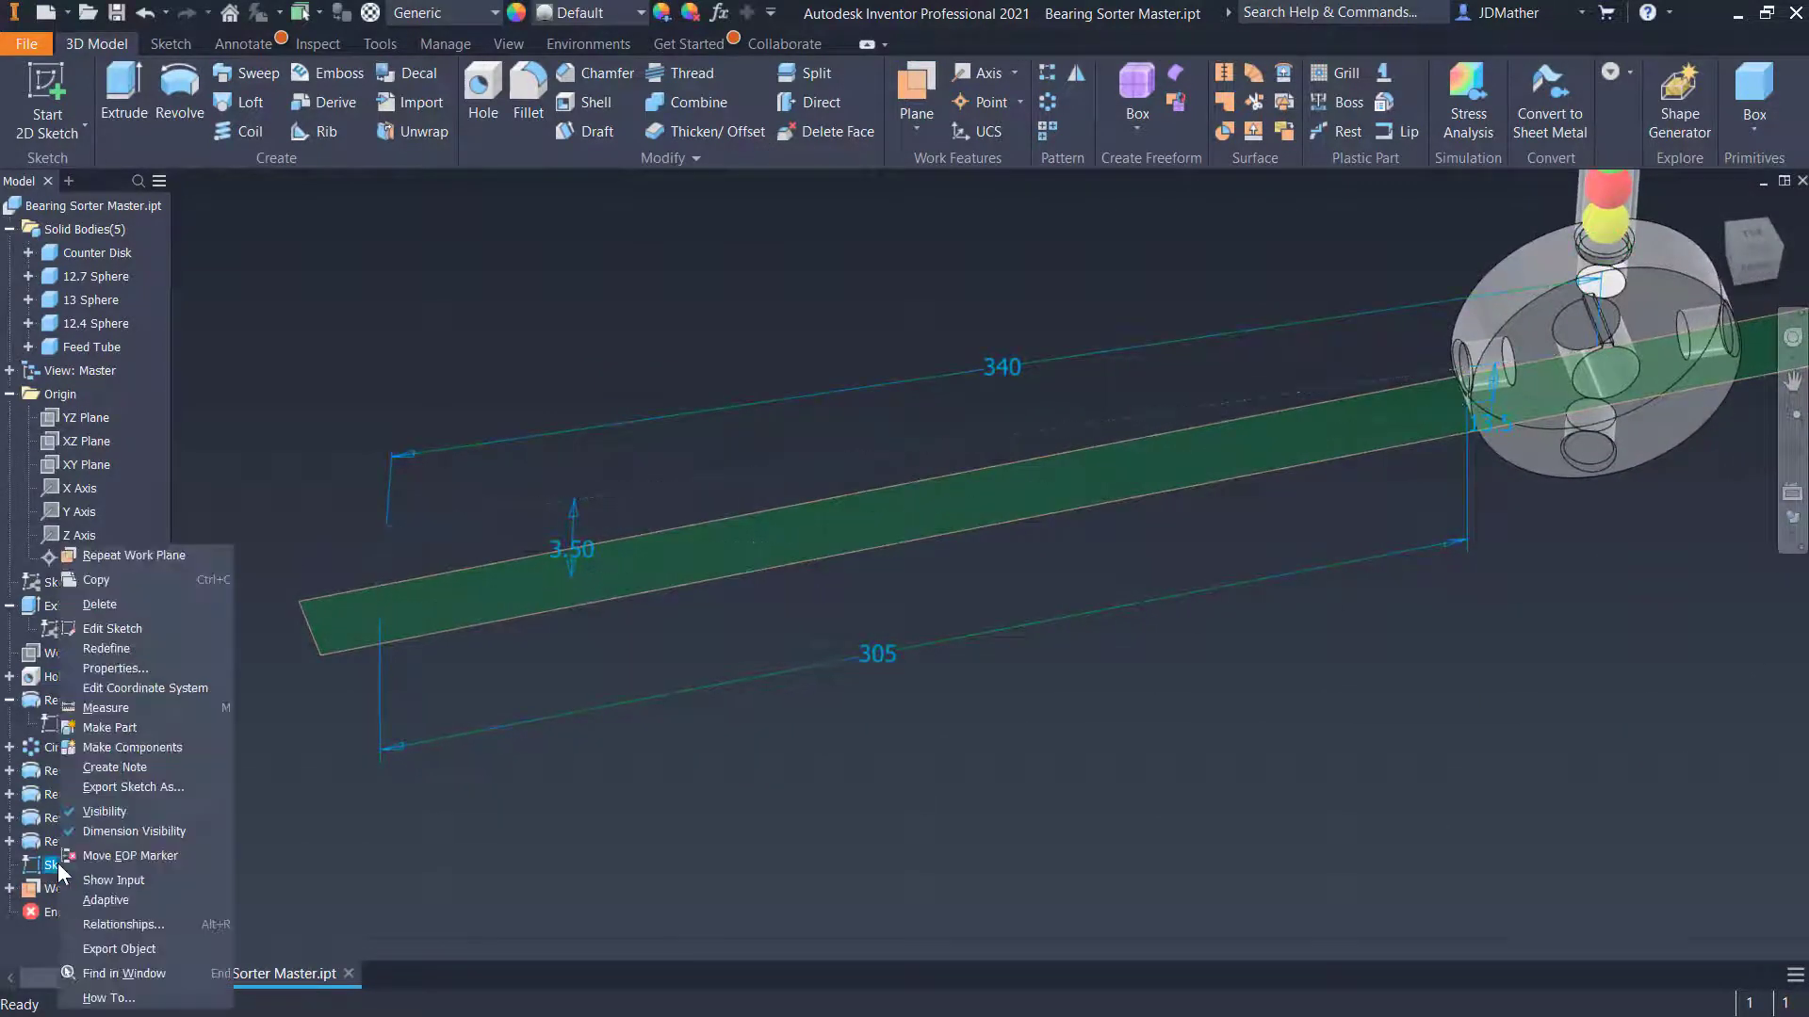
{"action": "left_click", "coordinate": [423, 856]}
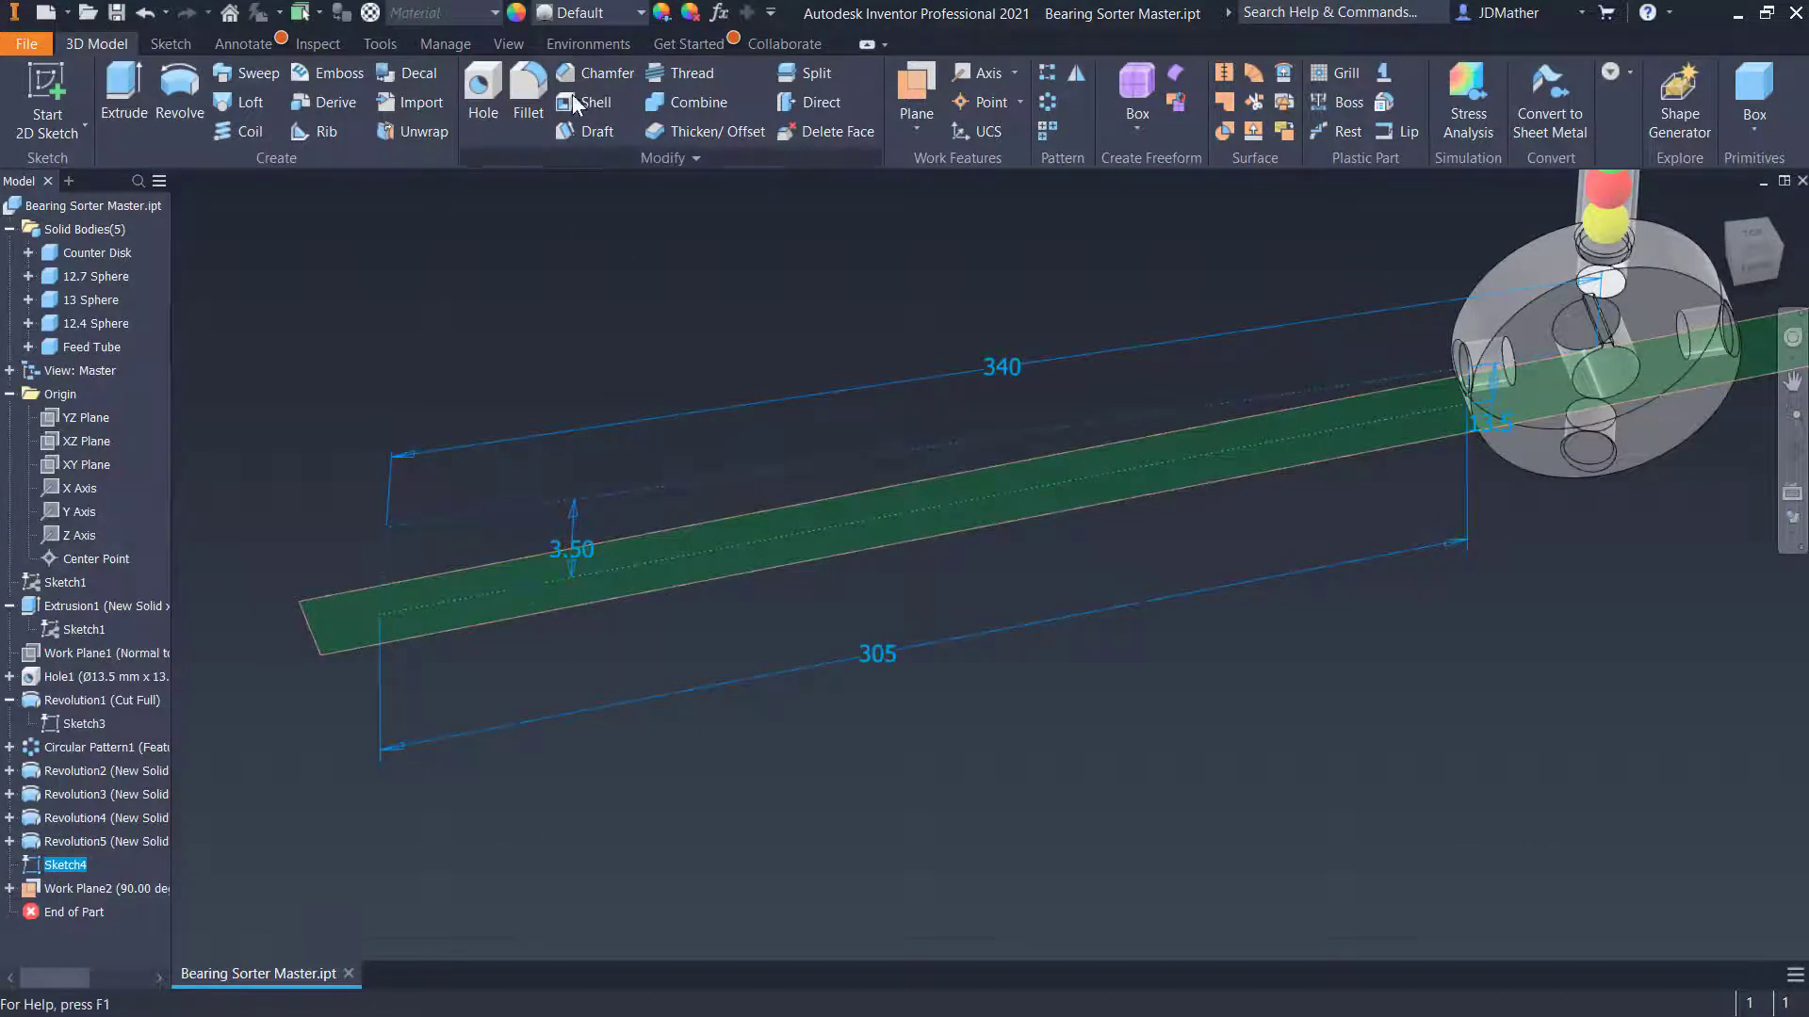
{"action": "left_click", "coordinate": [332, 602]}
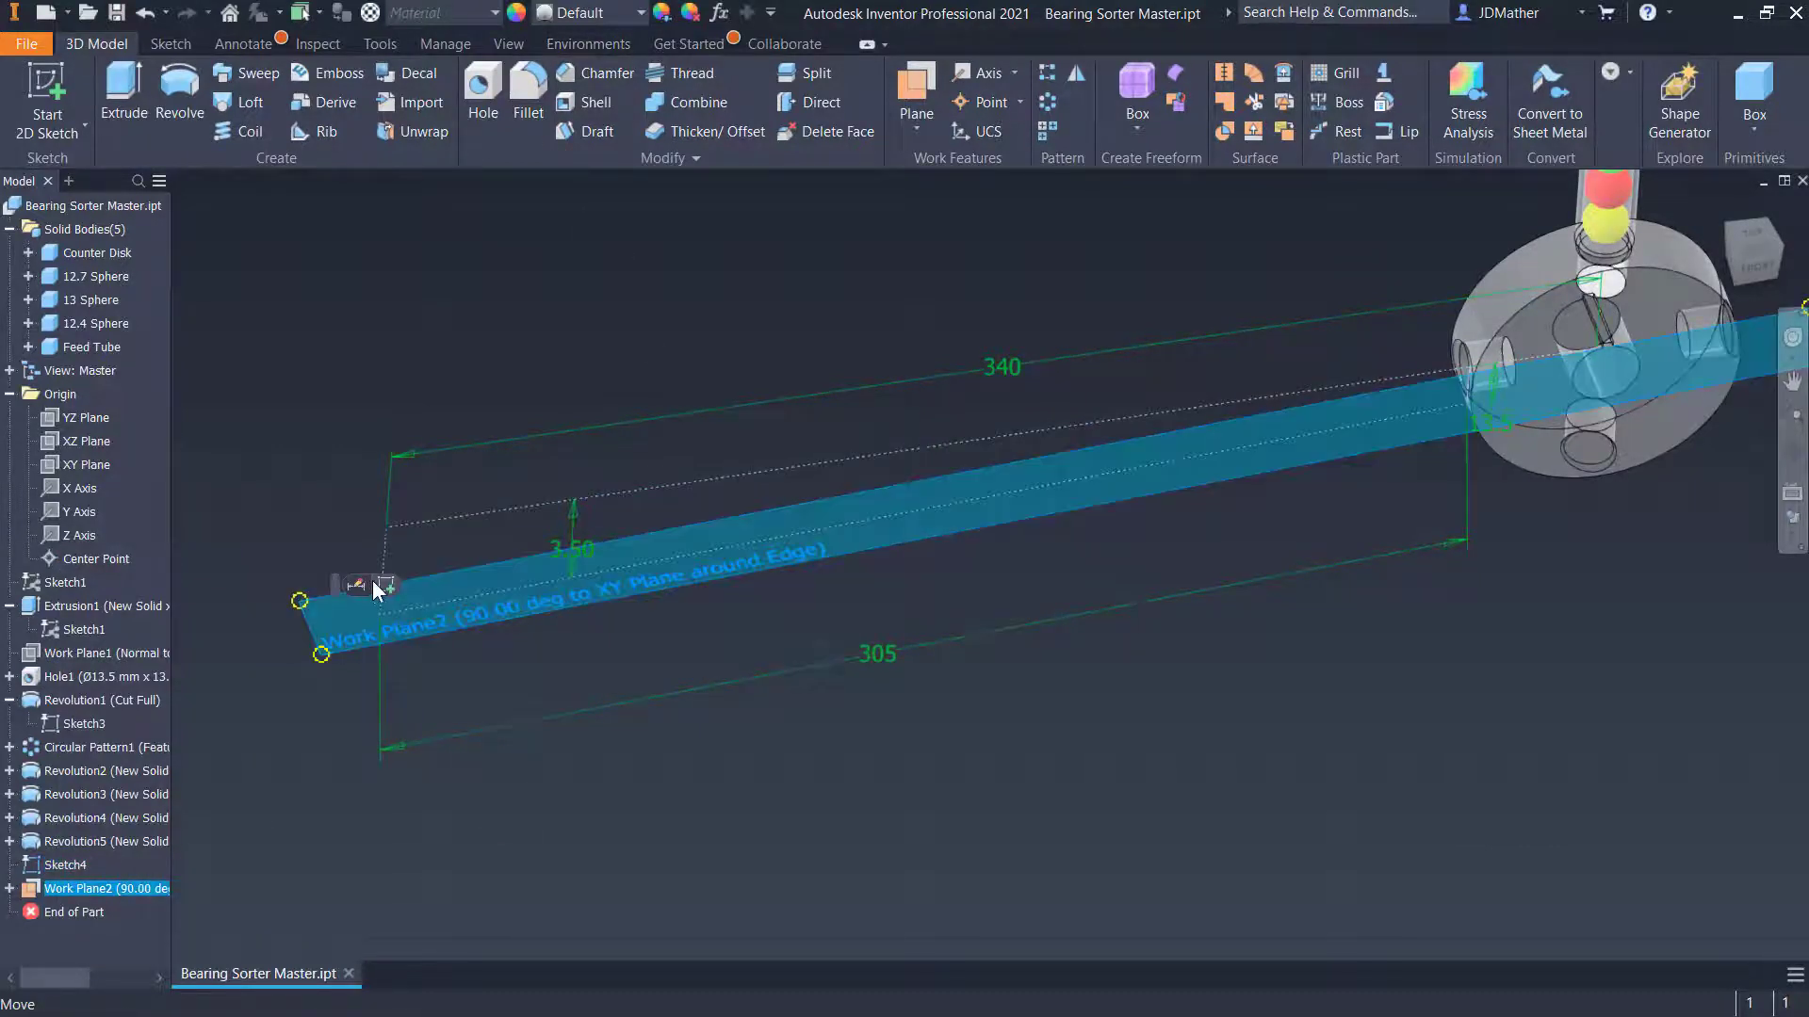
{"action": "left_click", "coordinate": [386, 586]}
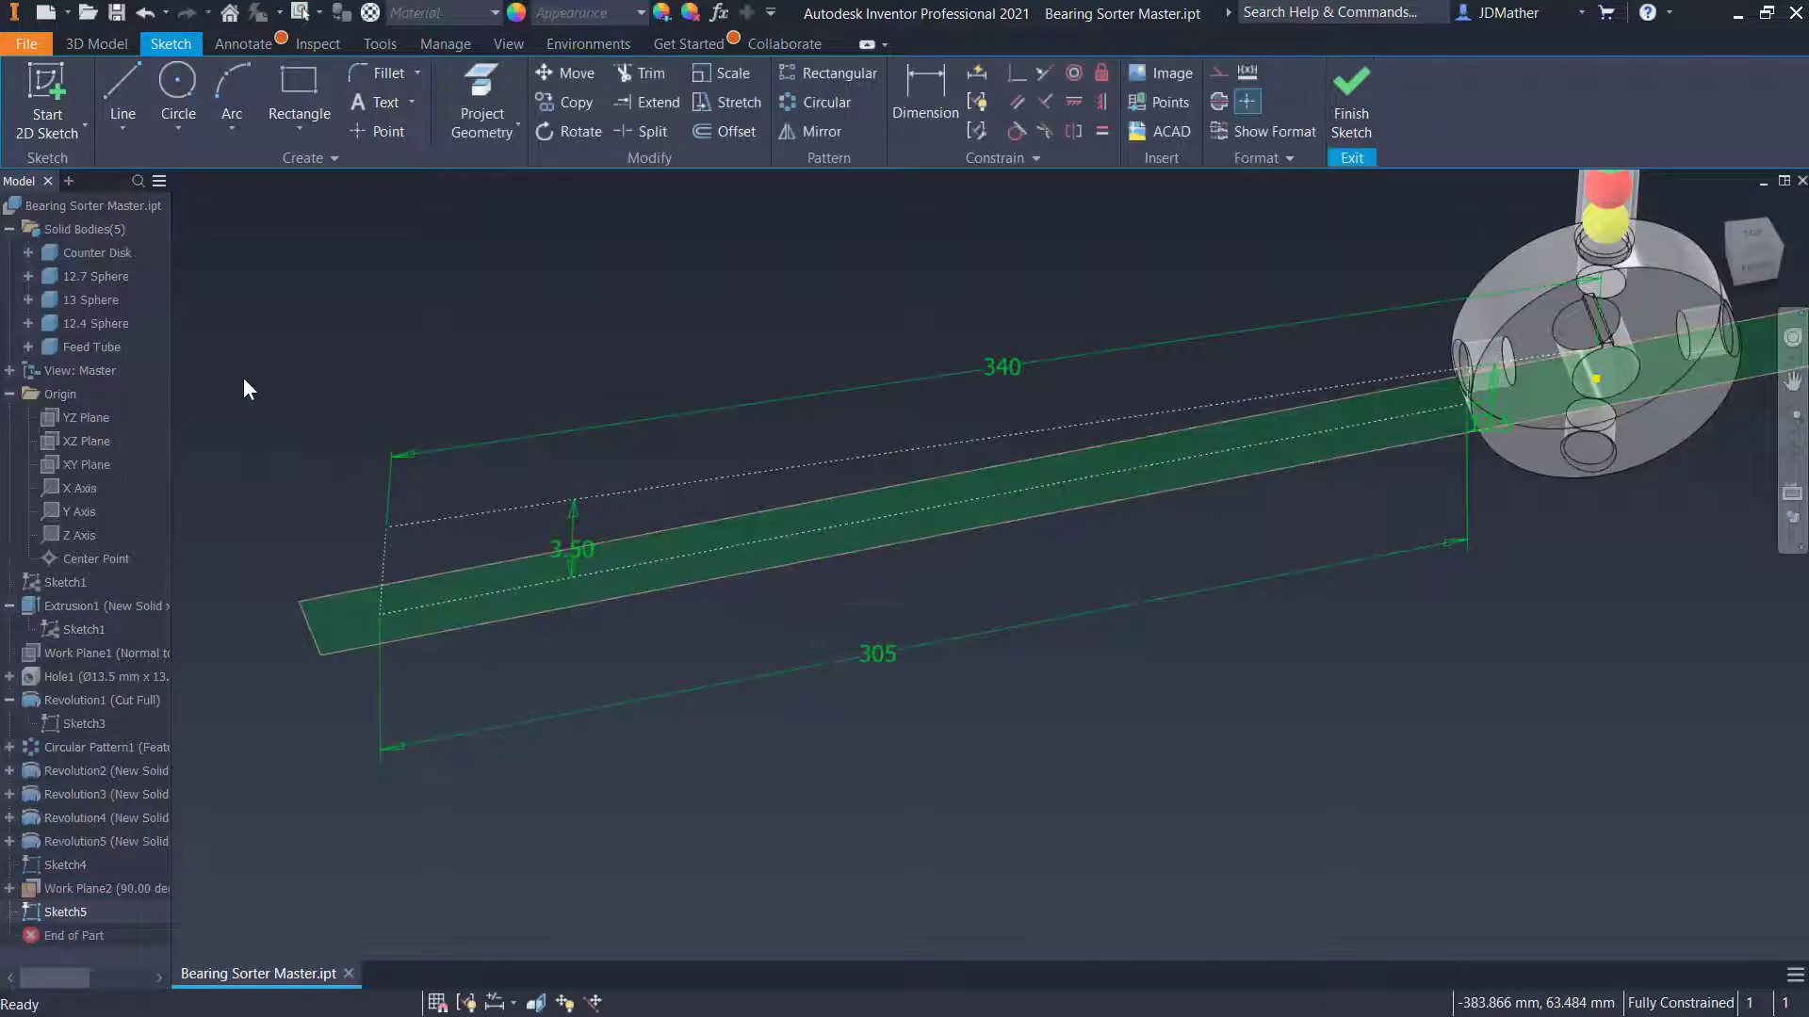
Project the 305 mm sloping line into the new sketch and hide the dimensioned construction sketch, Sketch4
{"action": "left_click", "coordinate": [486, 96]}
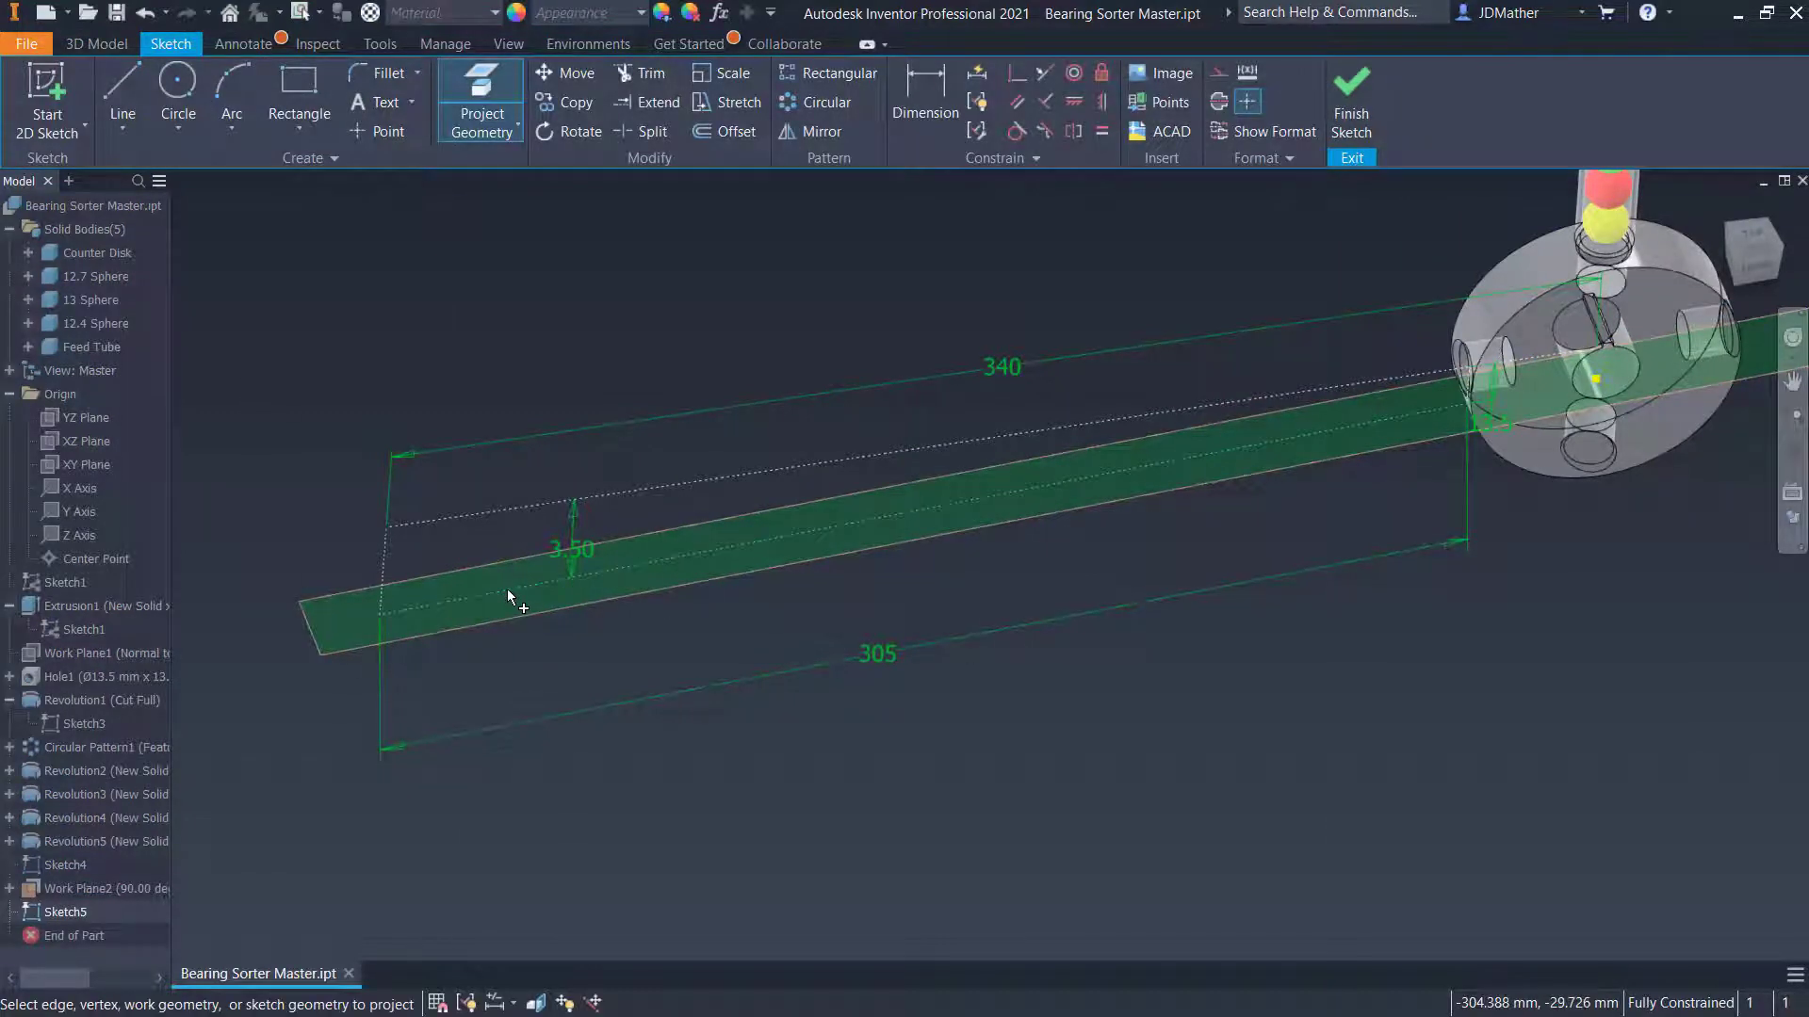
{"action": "right_click", "coordinate": [342, 409]}
{"action": "left_click", "coordinate": [405, 406]}
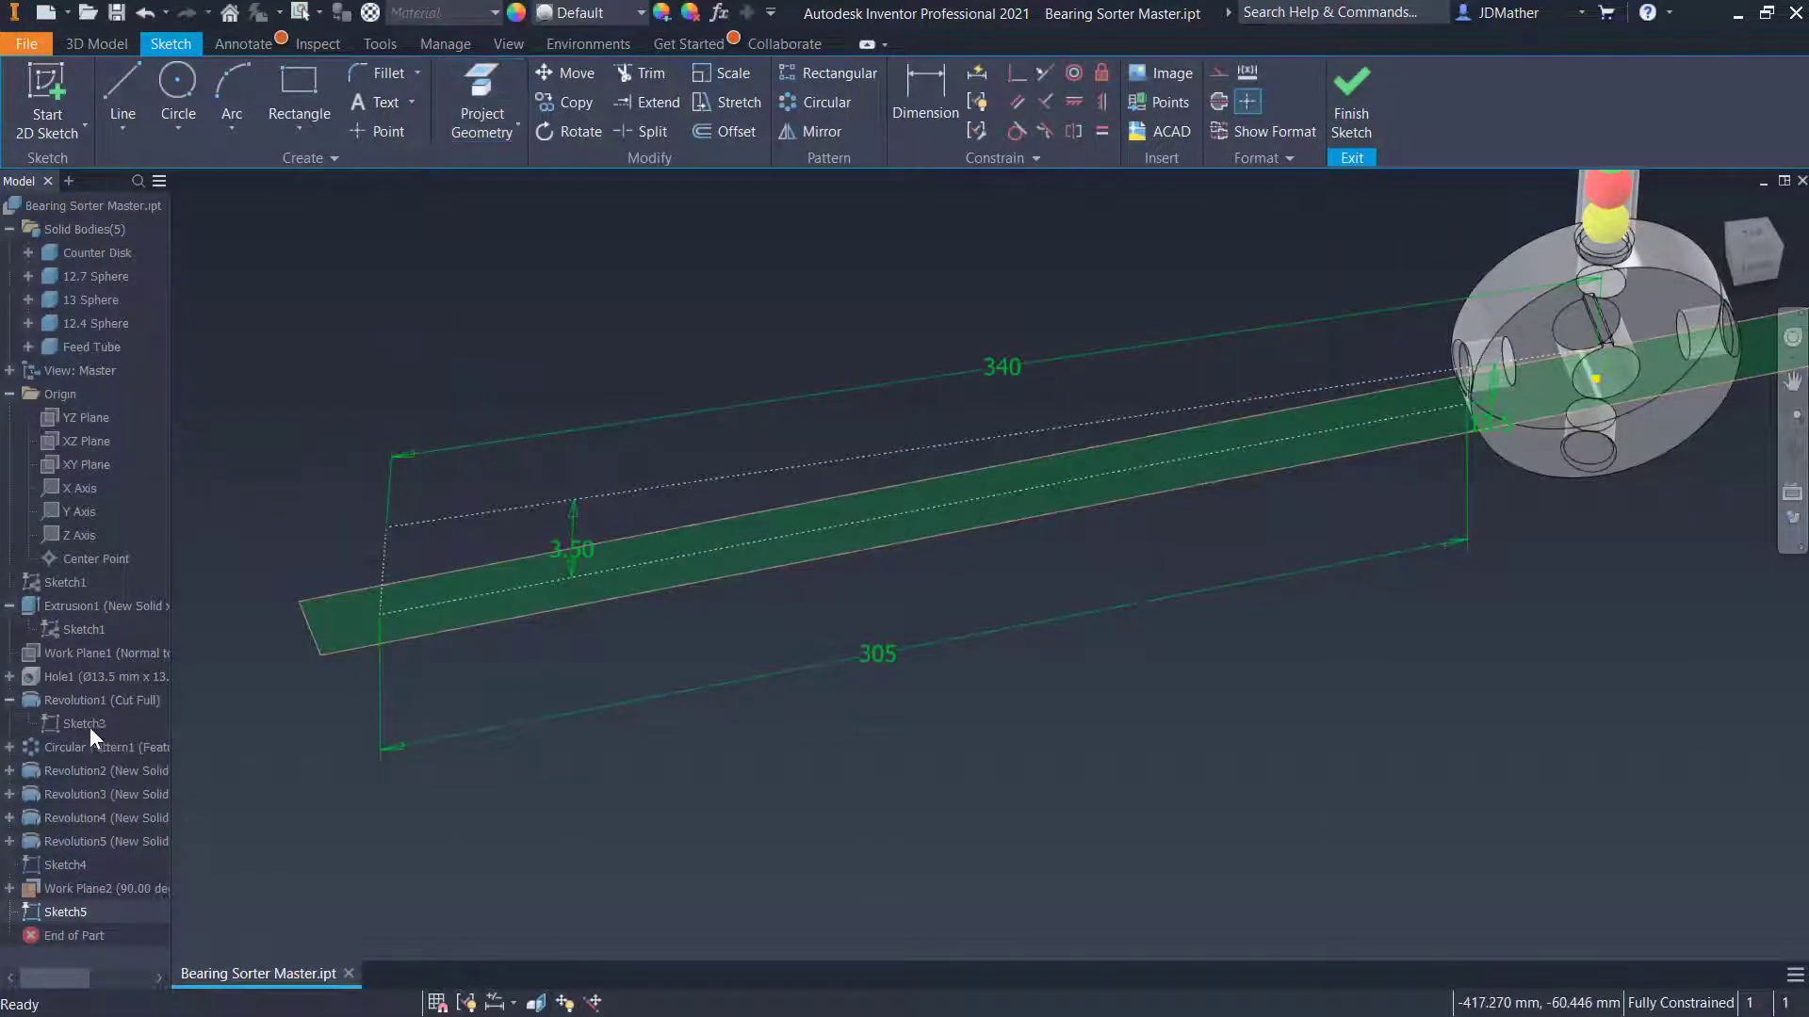
{"action": "right_click", "coordinate": [81, 864]}
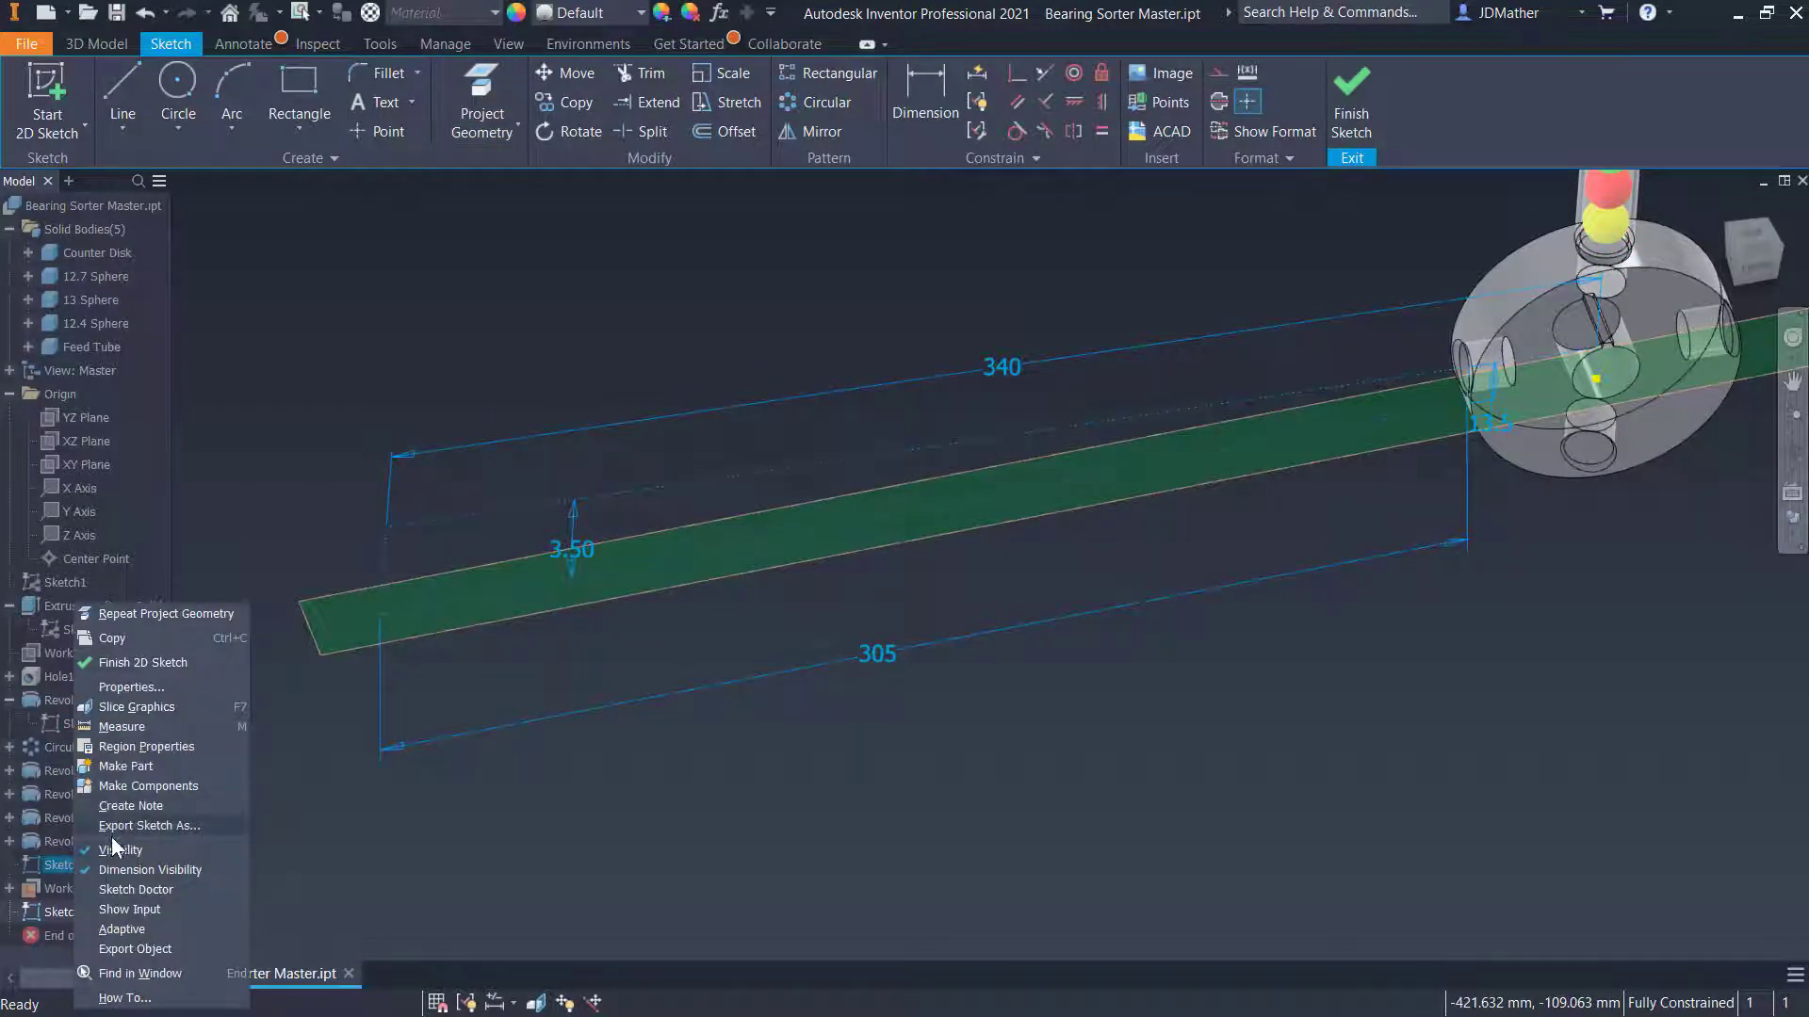
{"action": "left_click", "coordinate": [109, 851]}
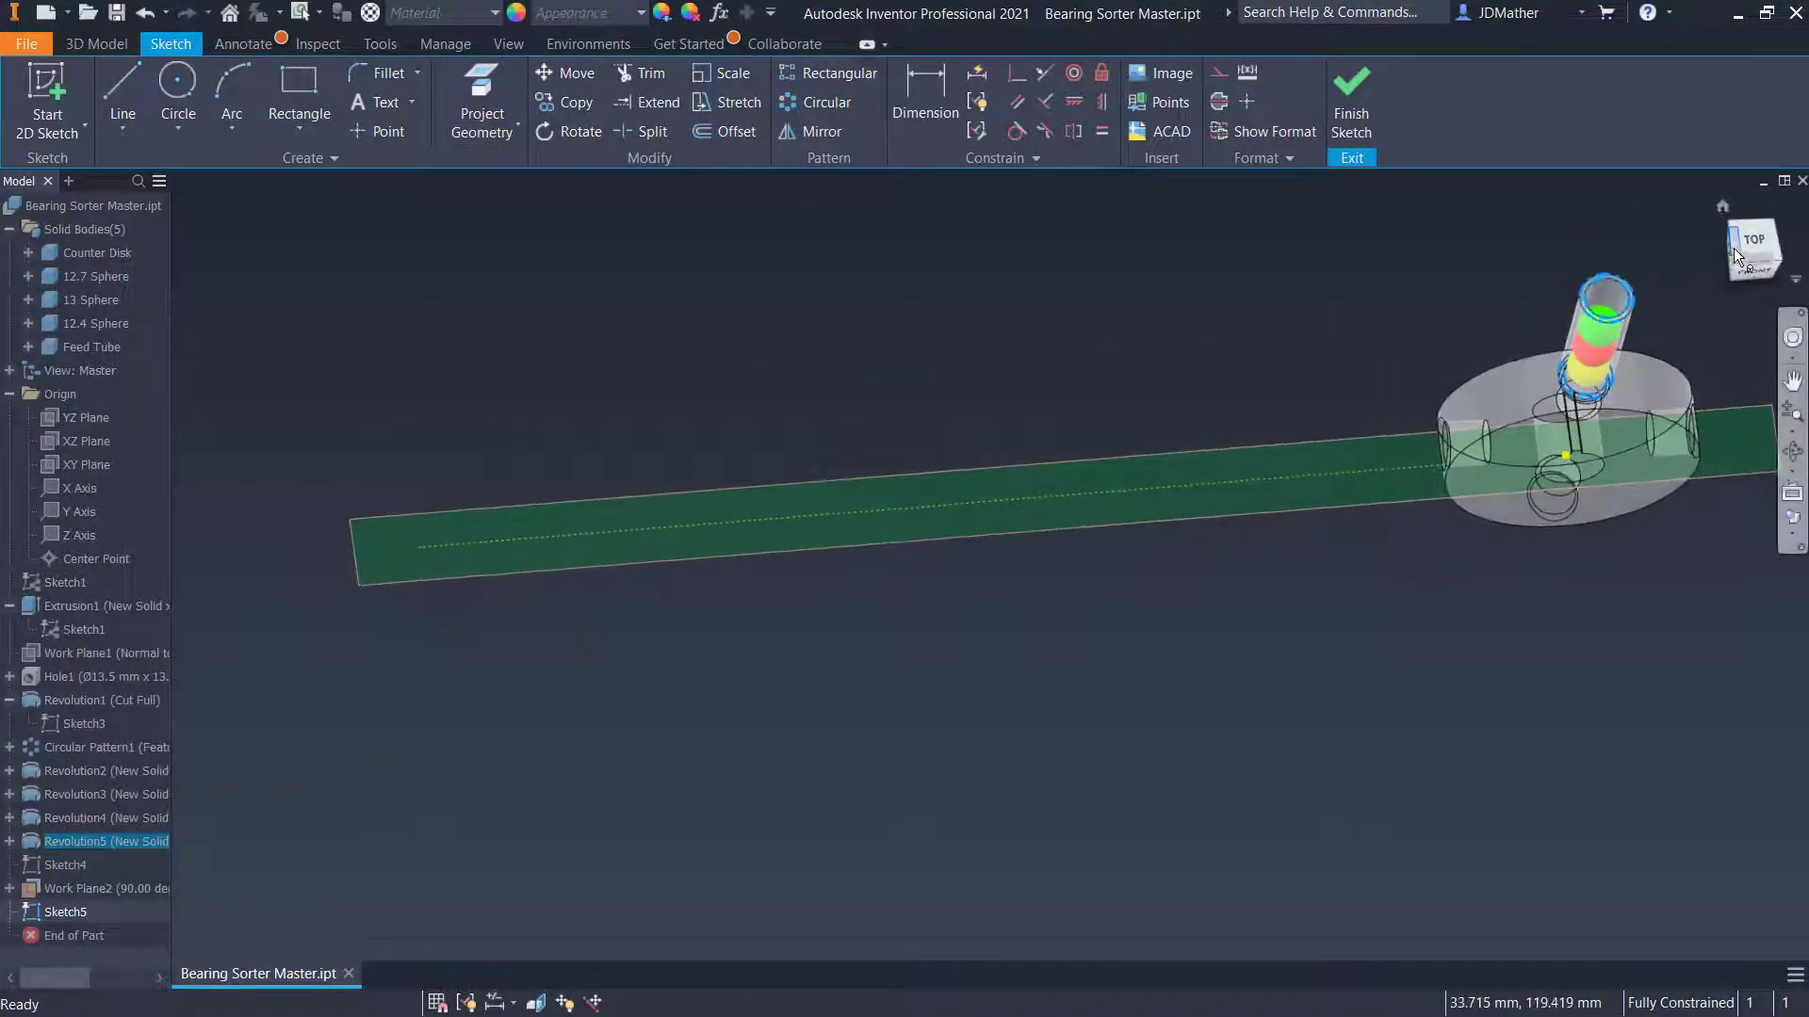
Orient the model to the Top view and show the available rectangle and slot types for the sketch
{"action": "left_click", "coordinate": [1758, 243]}
{"action": "scroll", "coordinate": [1213, 652], "scroll_direction": "down", "scroll_amount": 5}
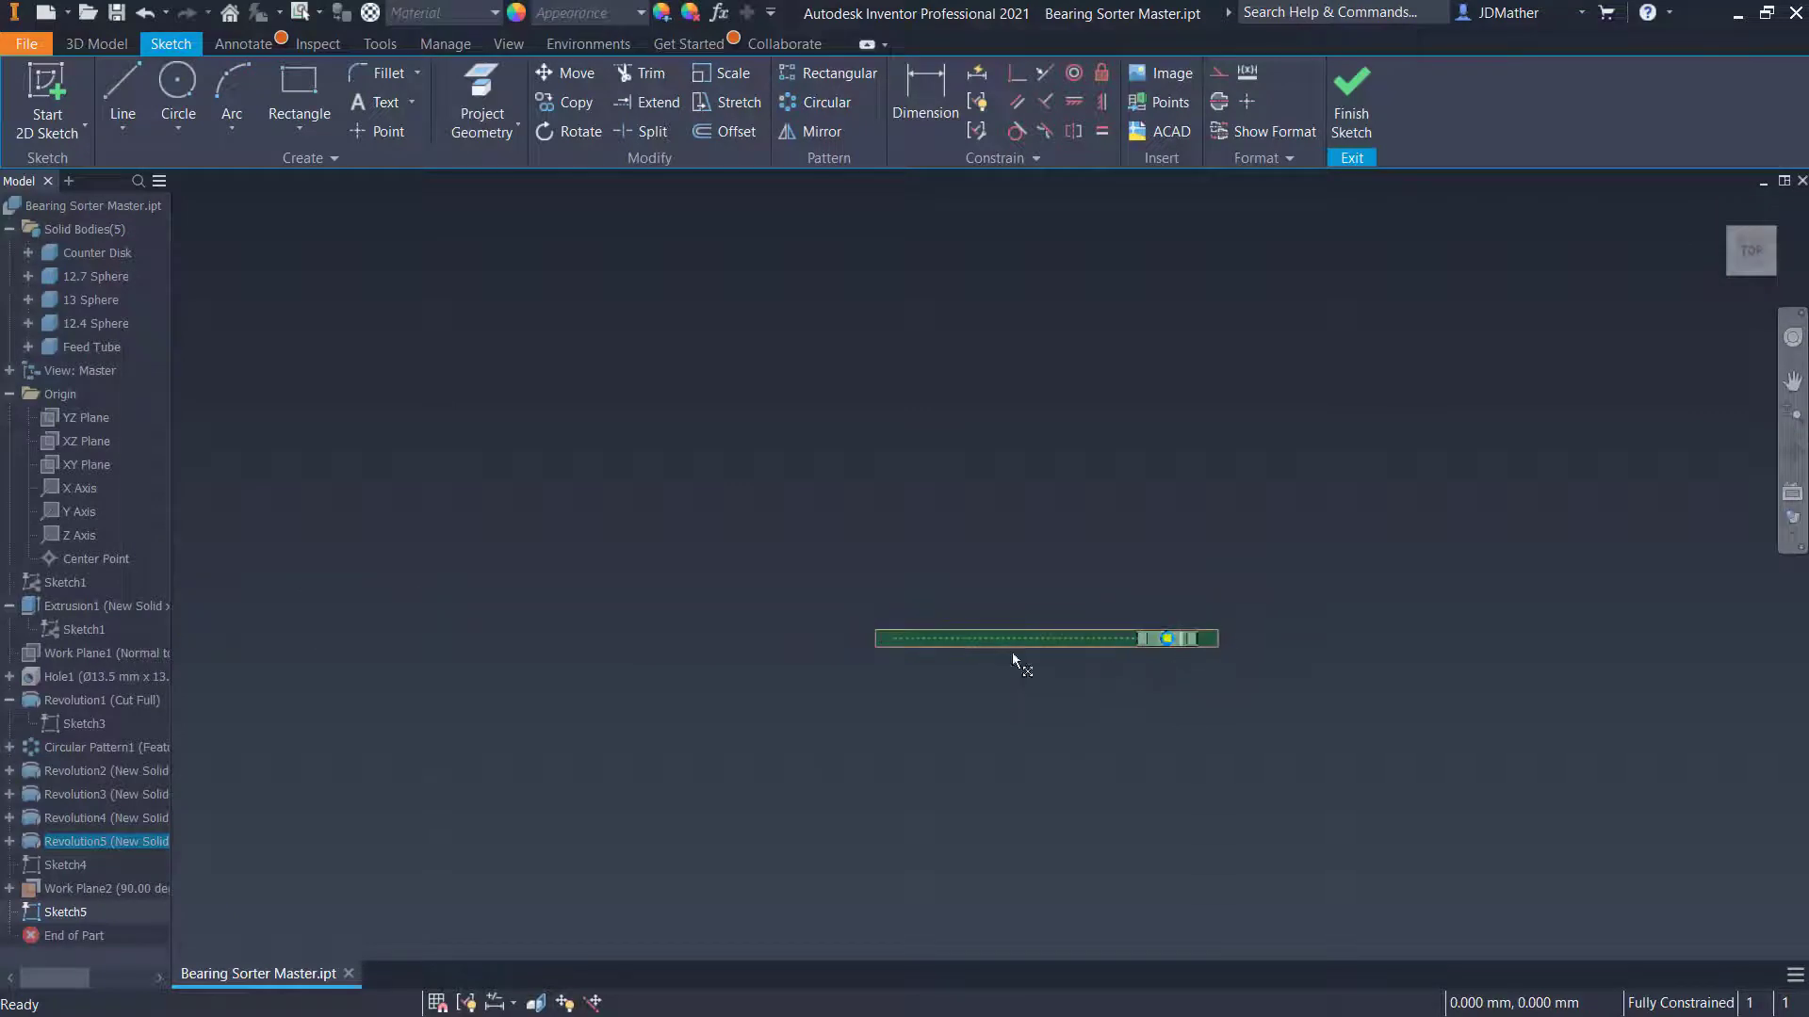
{"action": "scroll", "coordinate": [993, 646], "scroll_direction": "up", "scroll_amount": 4}
{"action": "scroll", "coordinate": [1236, 668], "scroll_direction": "up", "scroll_amount": 2}
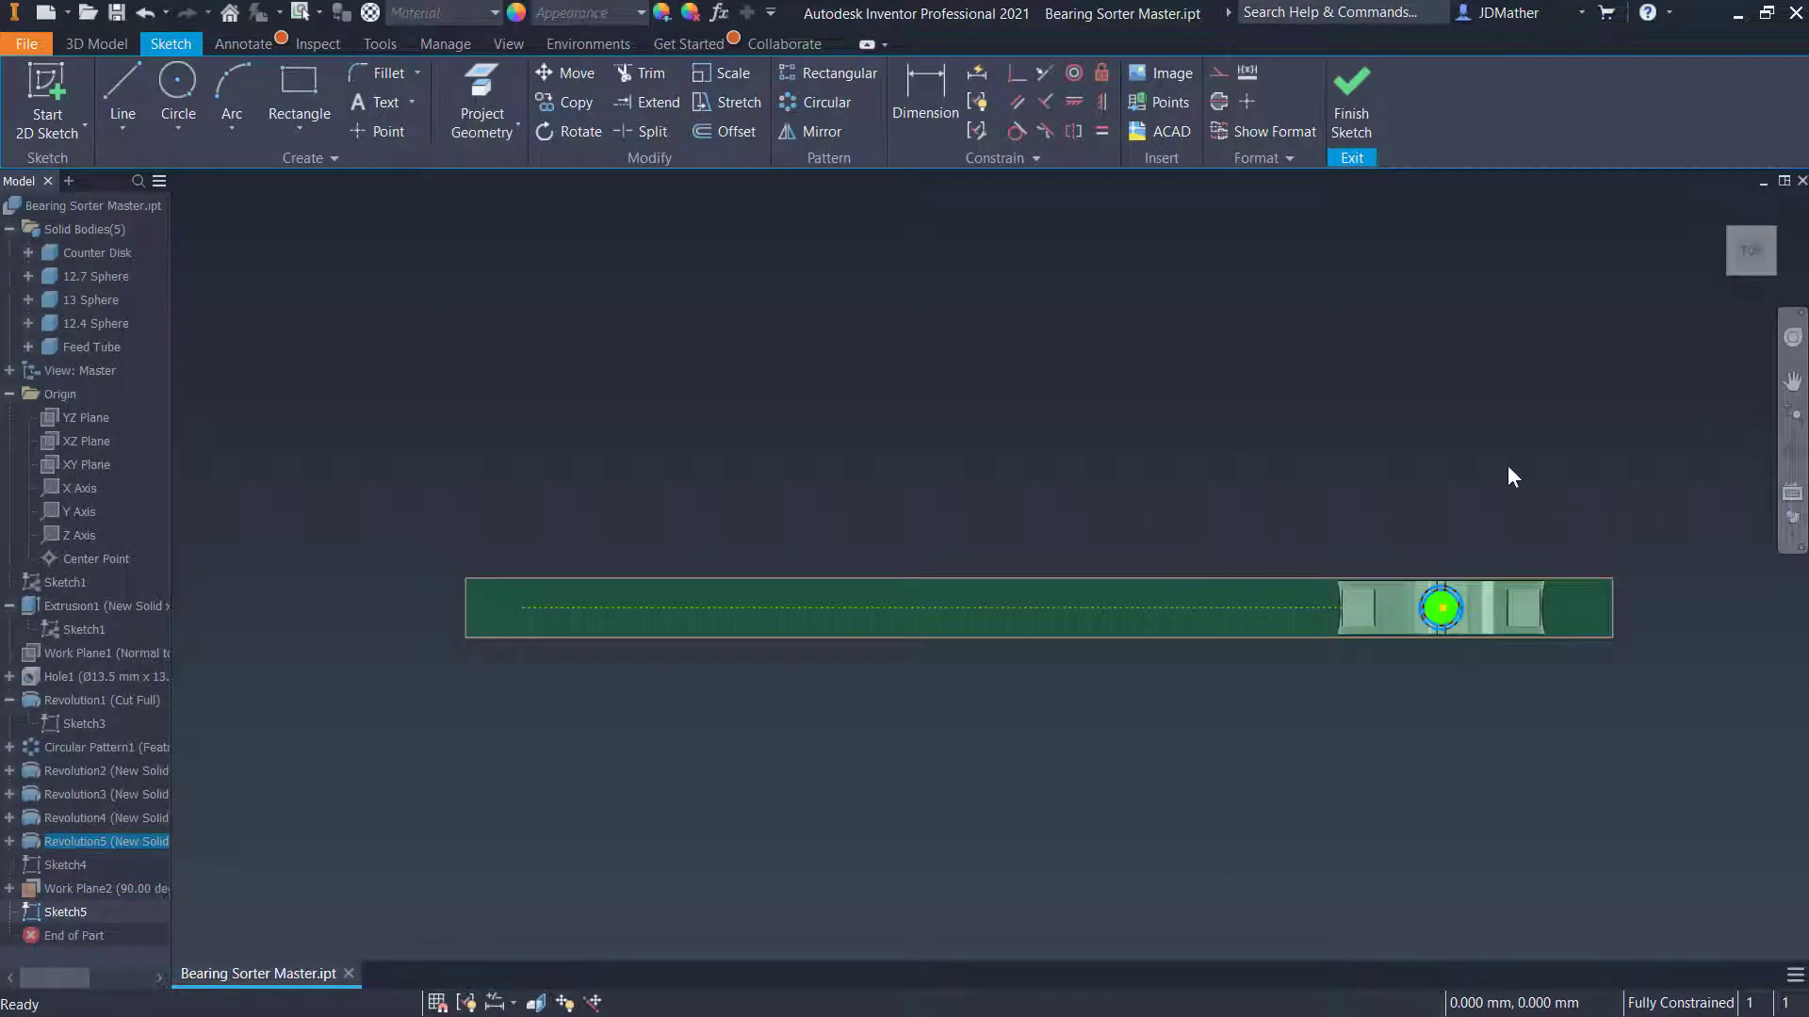
{"action": "left_click", "coordinate": [297, 132]}
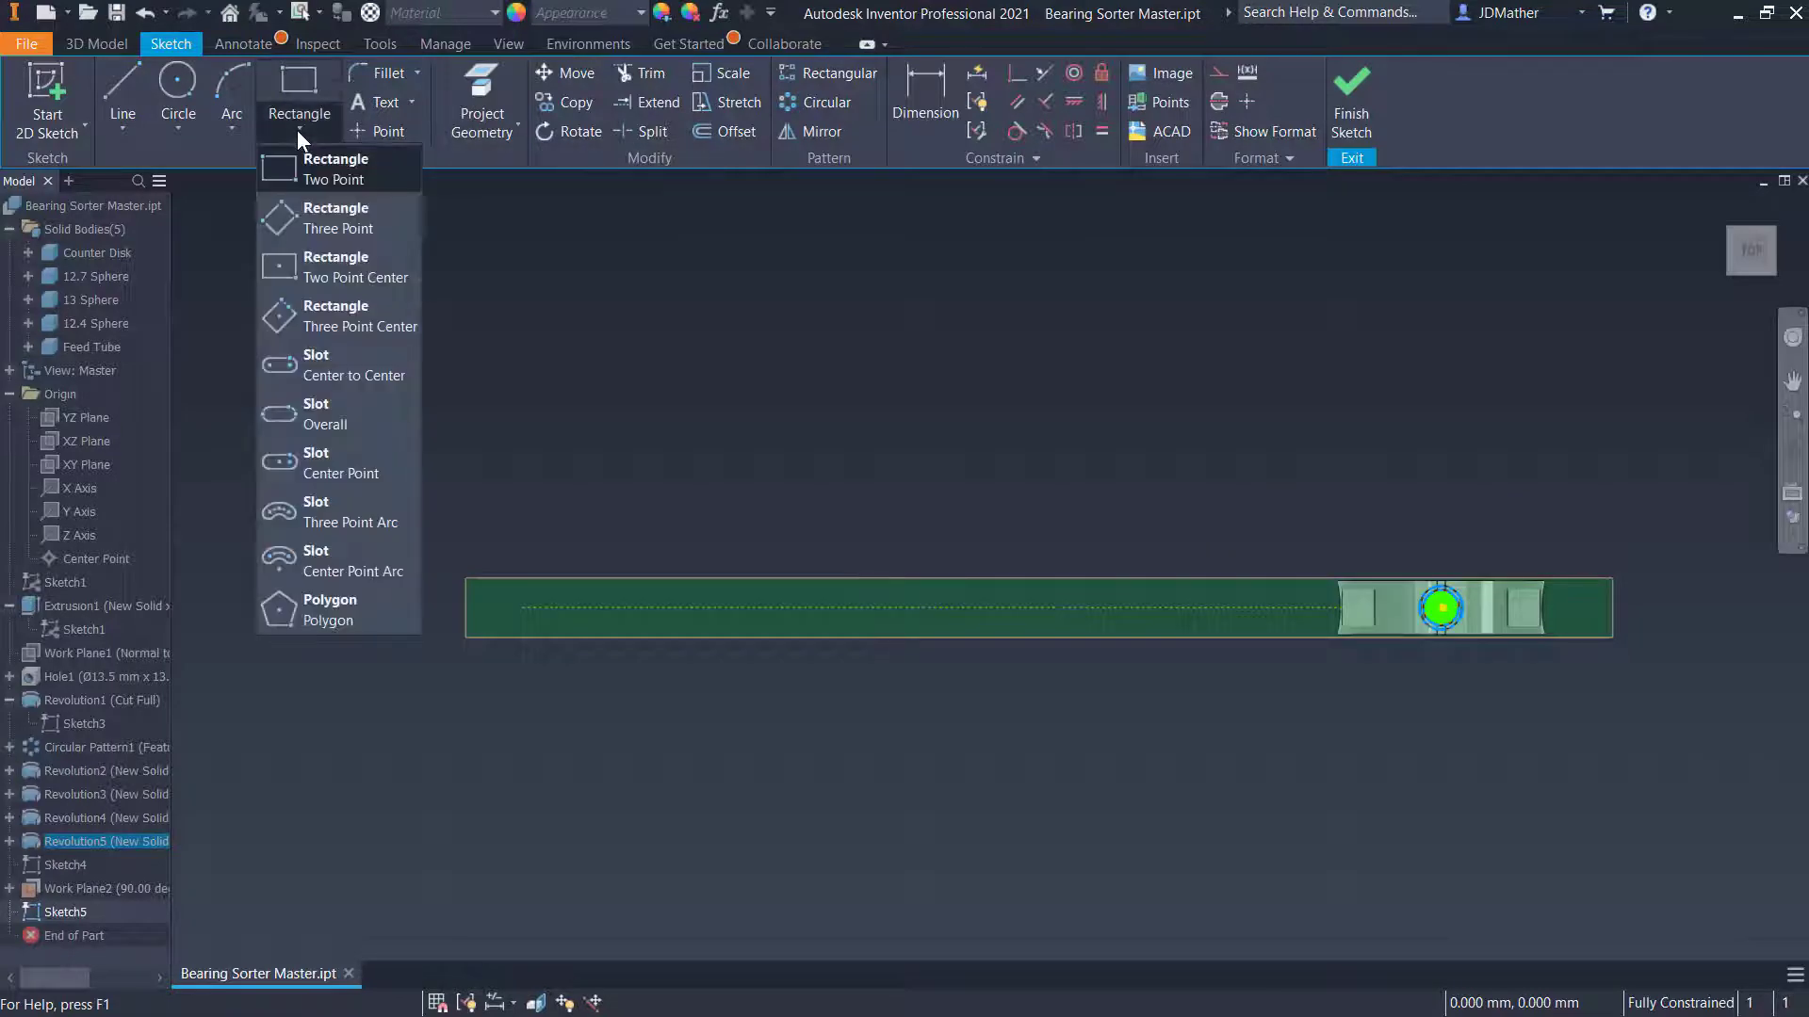
Sketch a slightly tilted three-point rectangle about 22 mm wide above the long bar, and make its upper long edge a centerline
{"action": "left_click", "coordinate": [302, 222]}
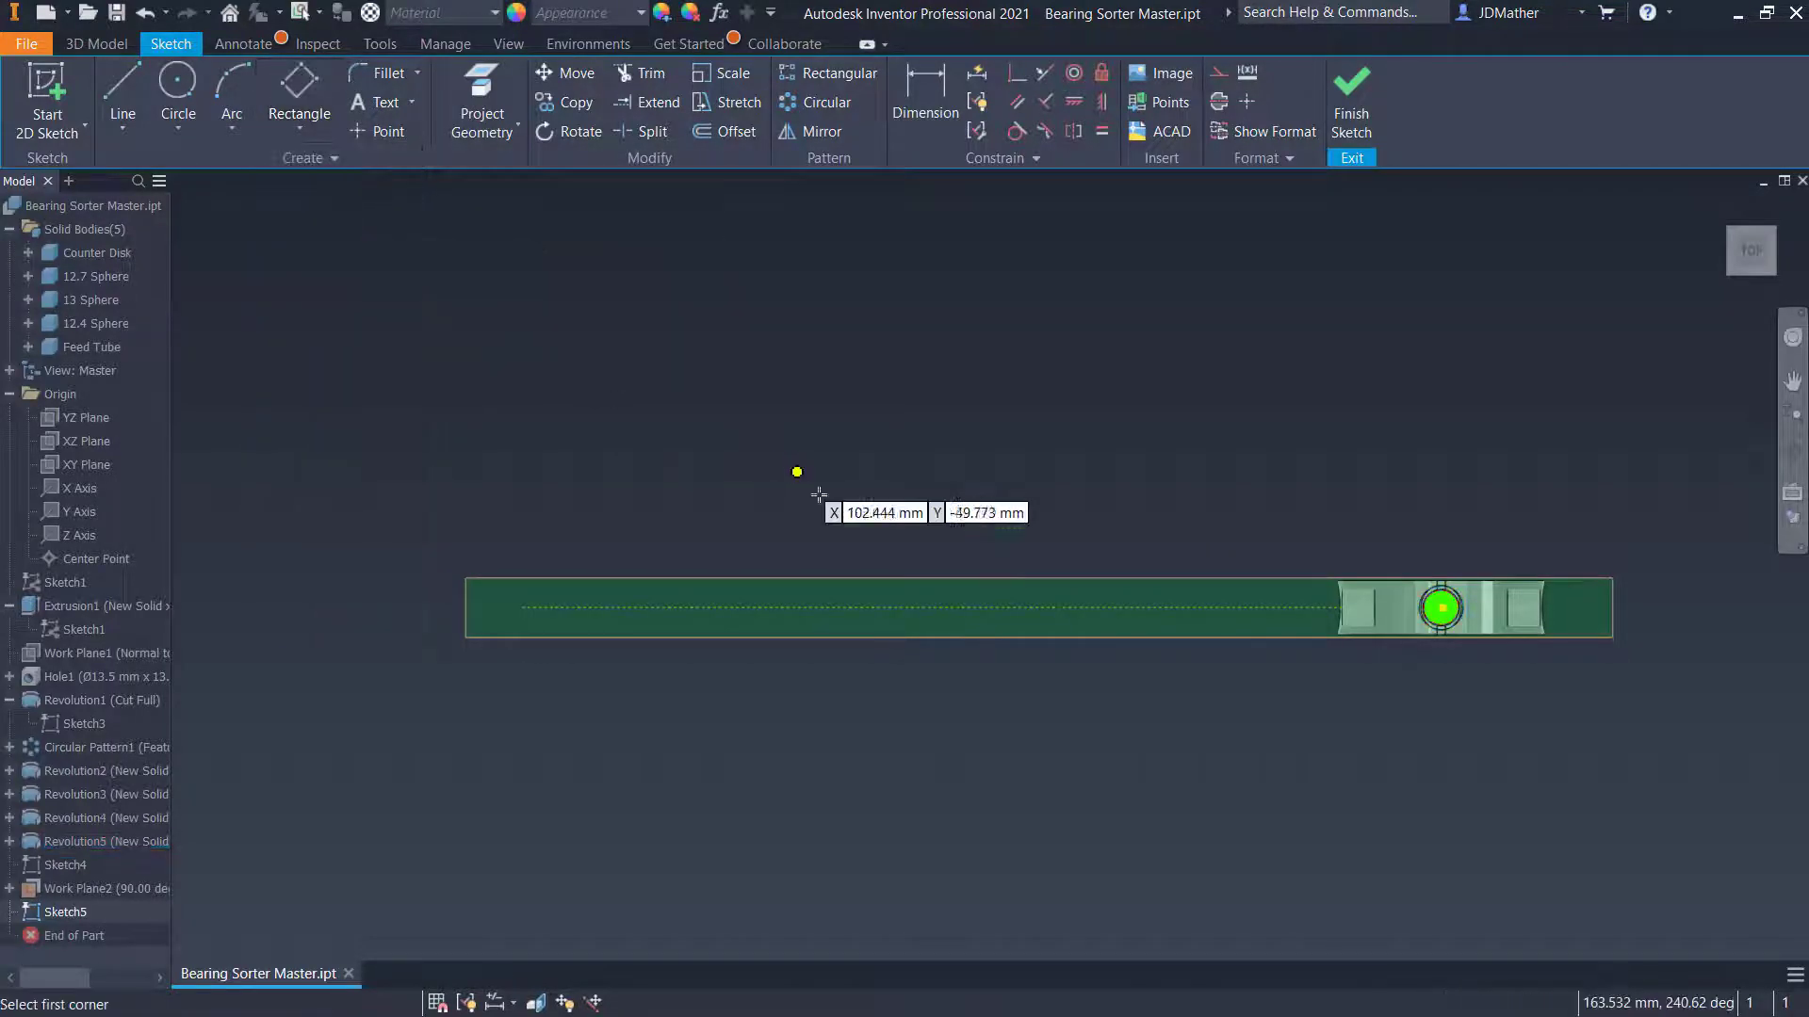
{"action": "left_click", "coordinate": [1285, 588]}
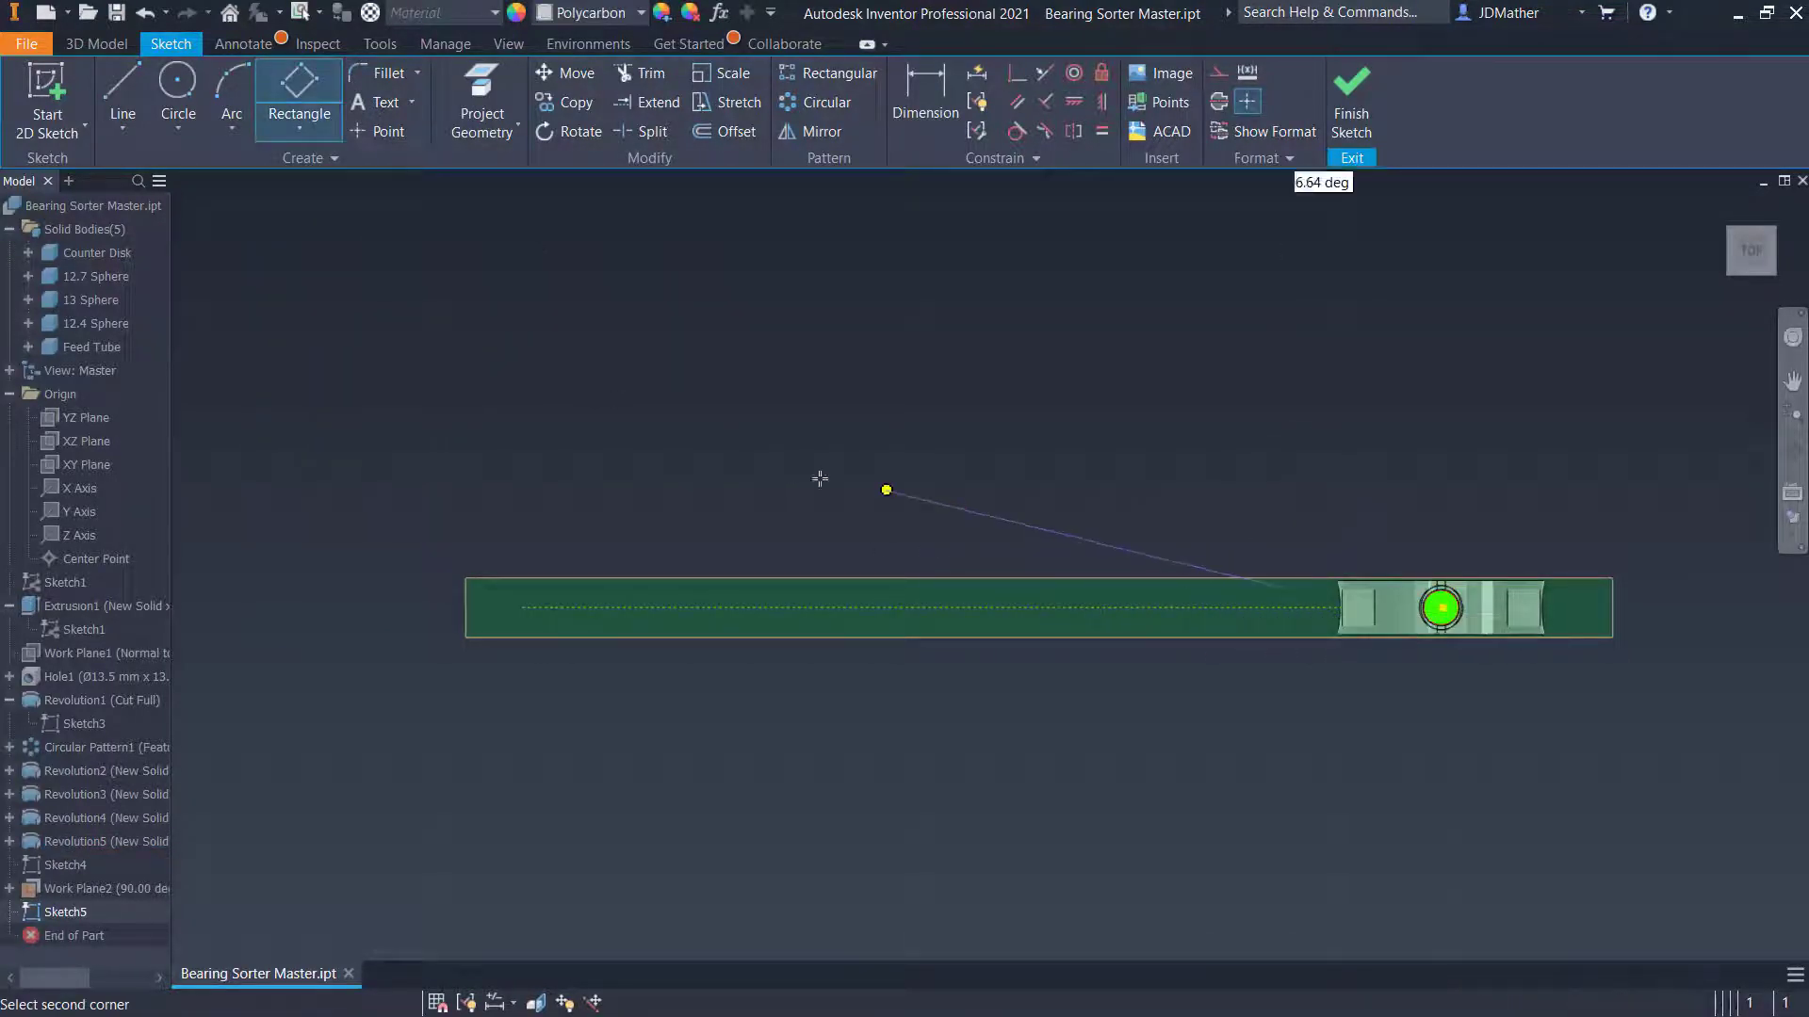
{"action": "left_click", "coordinate": [504, 535]}
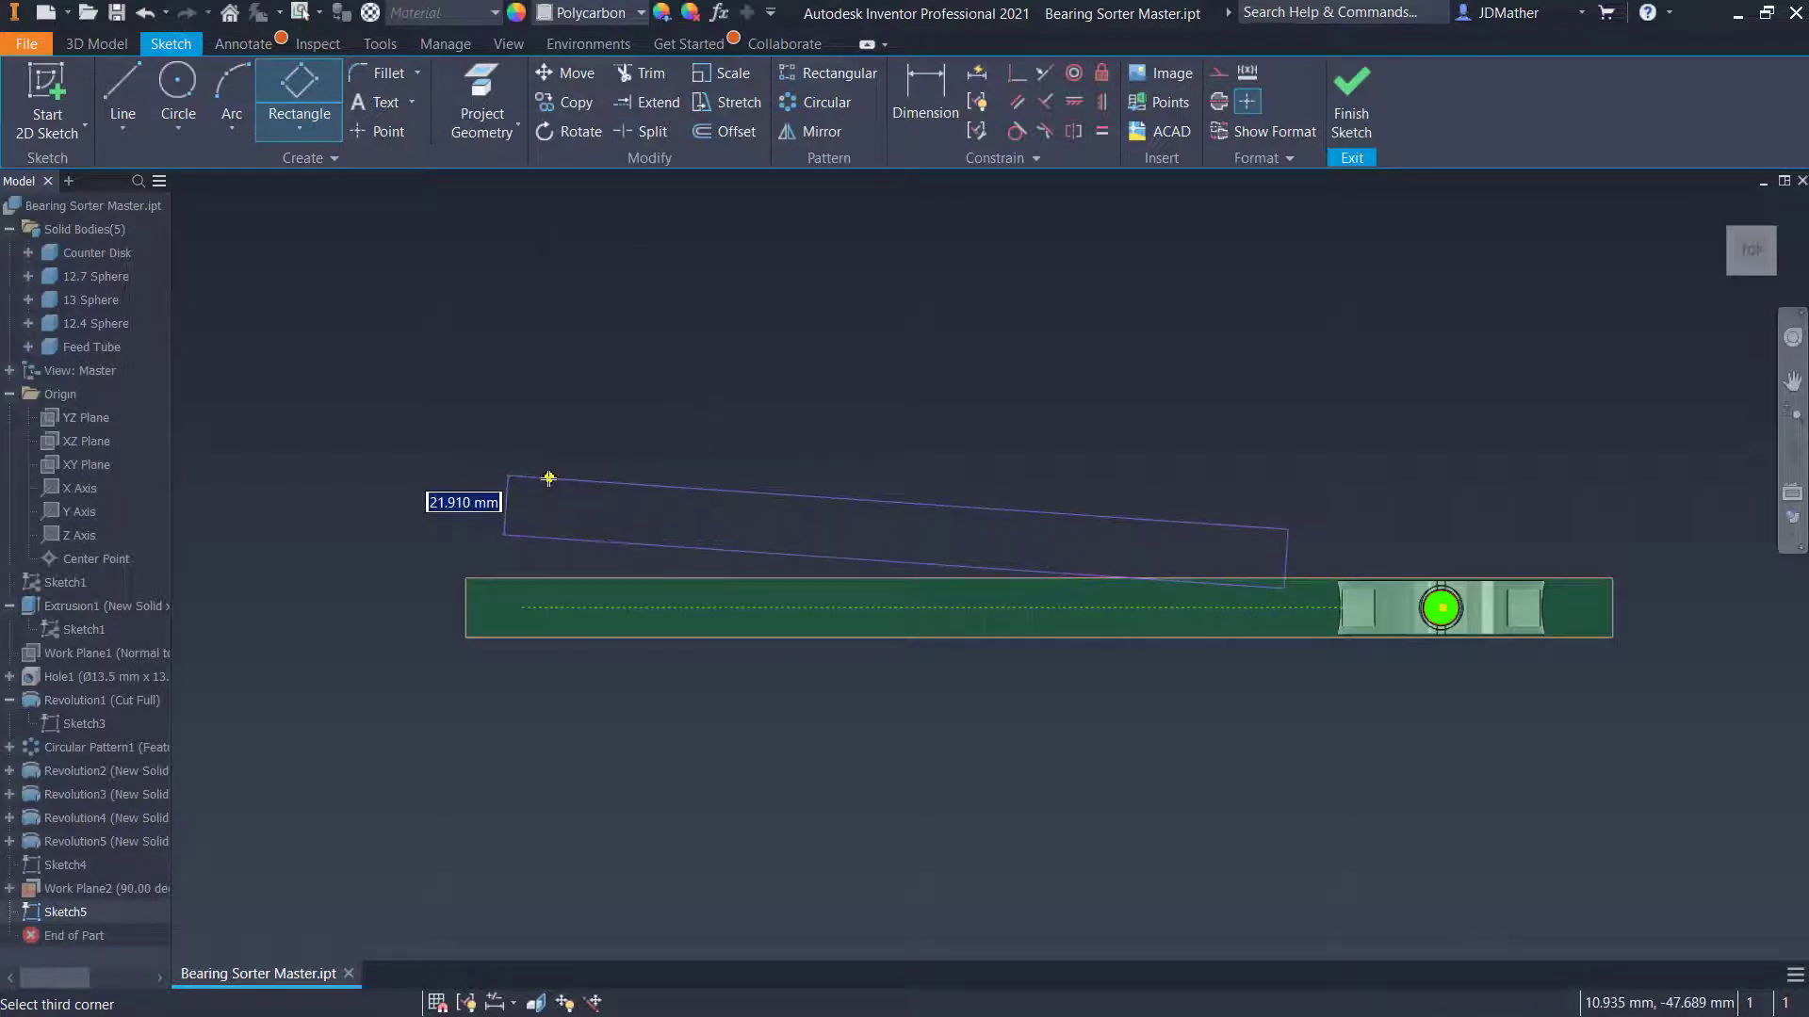
{"action": "left_click", "coordinate": [508, 476]}
{"action": "right_click", "coordinate": [648, 370]}
{"action": "left_click", "coordinate": [725, 372]}
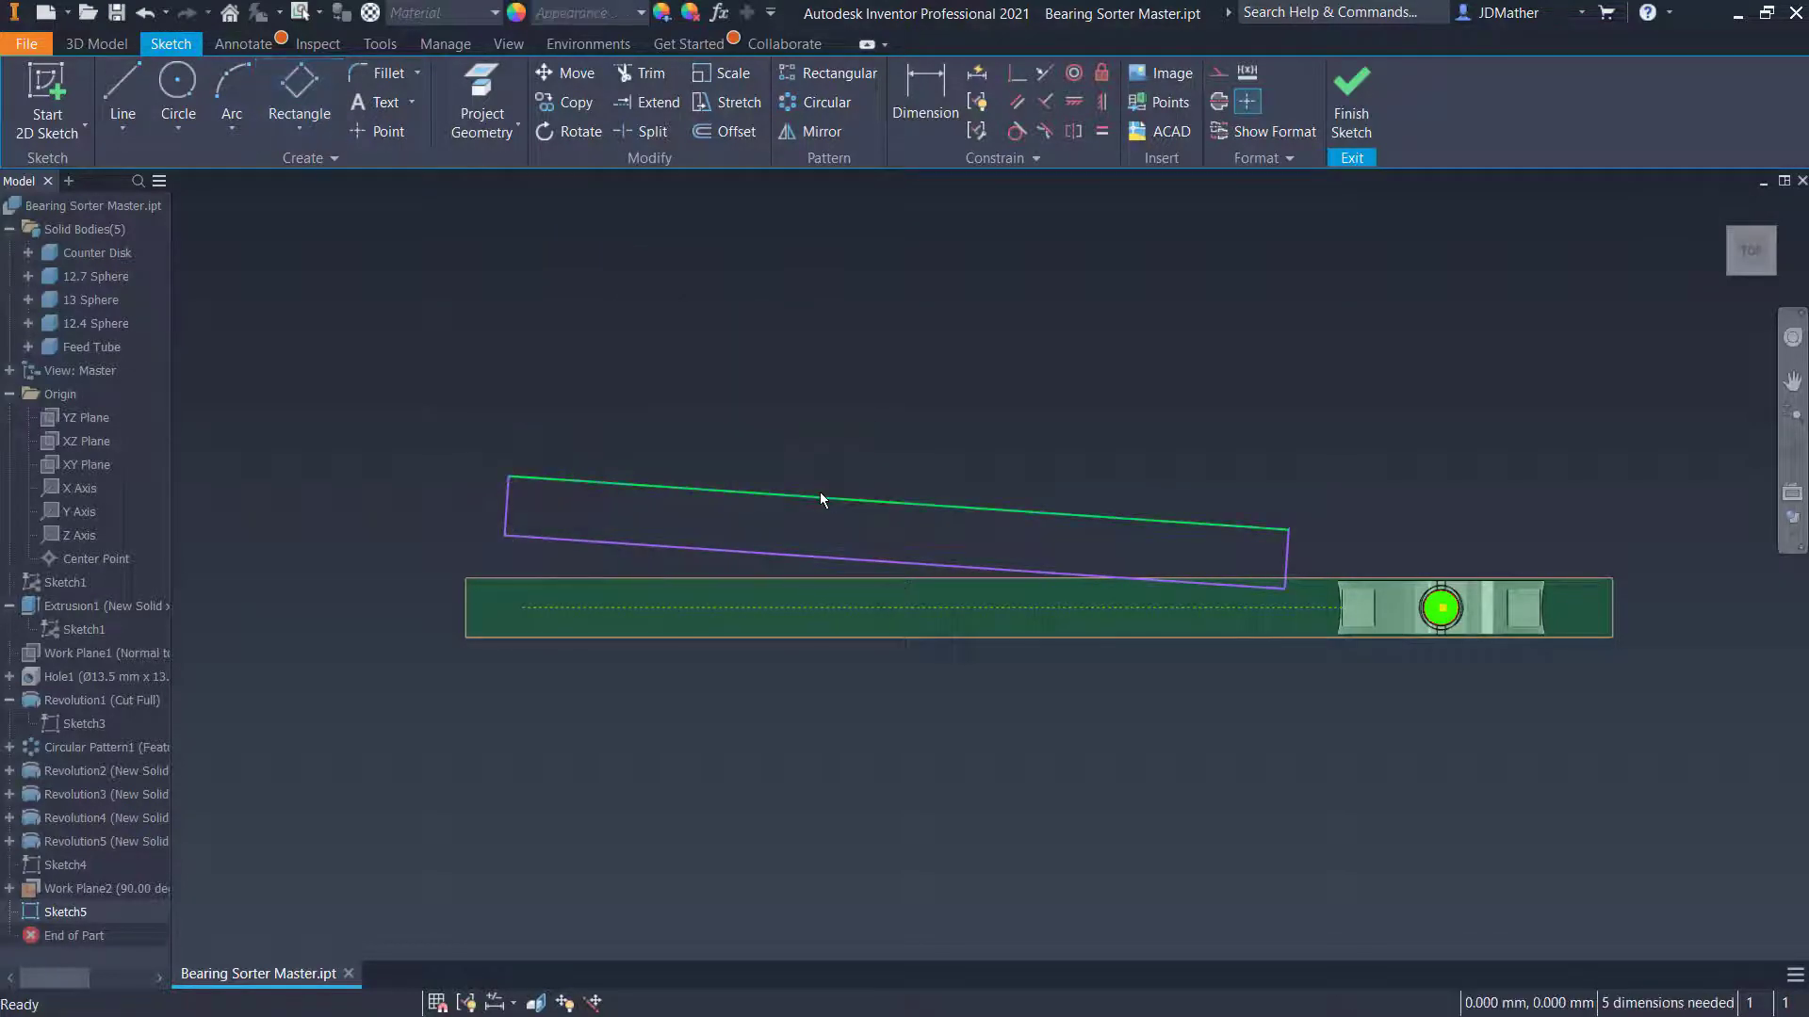
{"action": "left_click", "coordinate": [819, 493]}
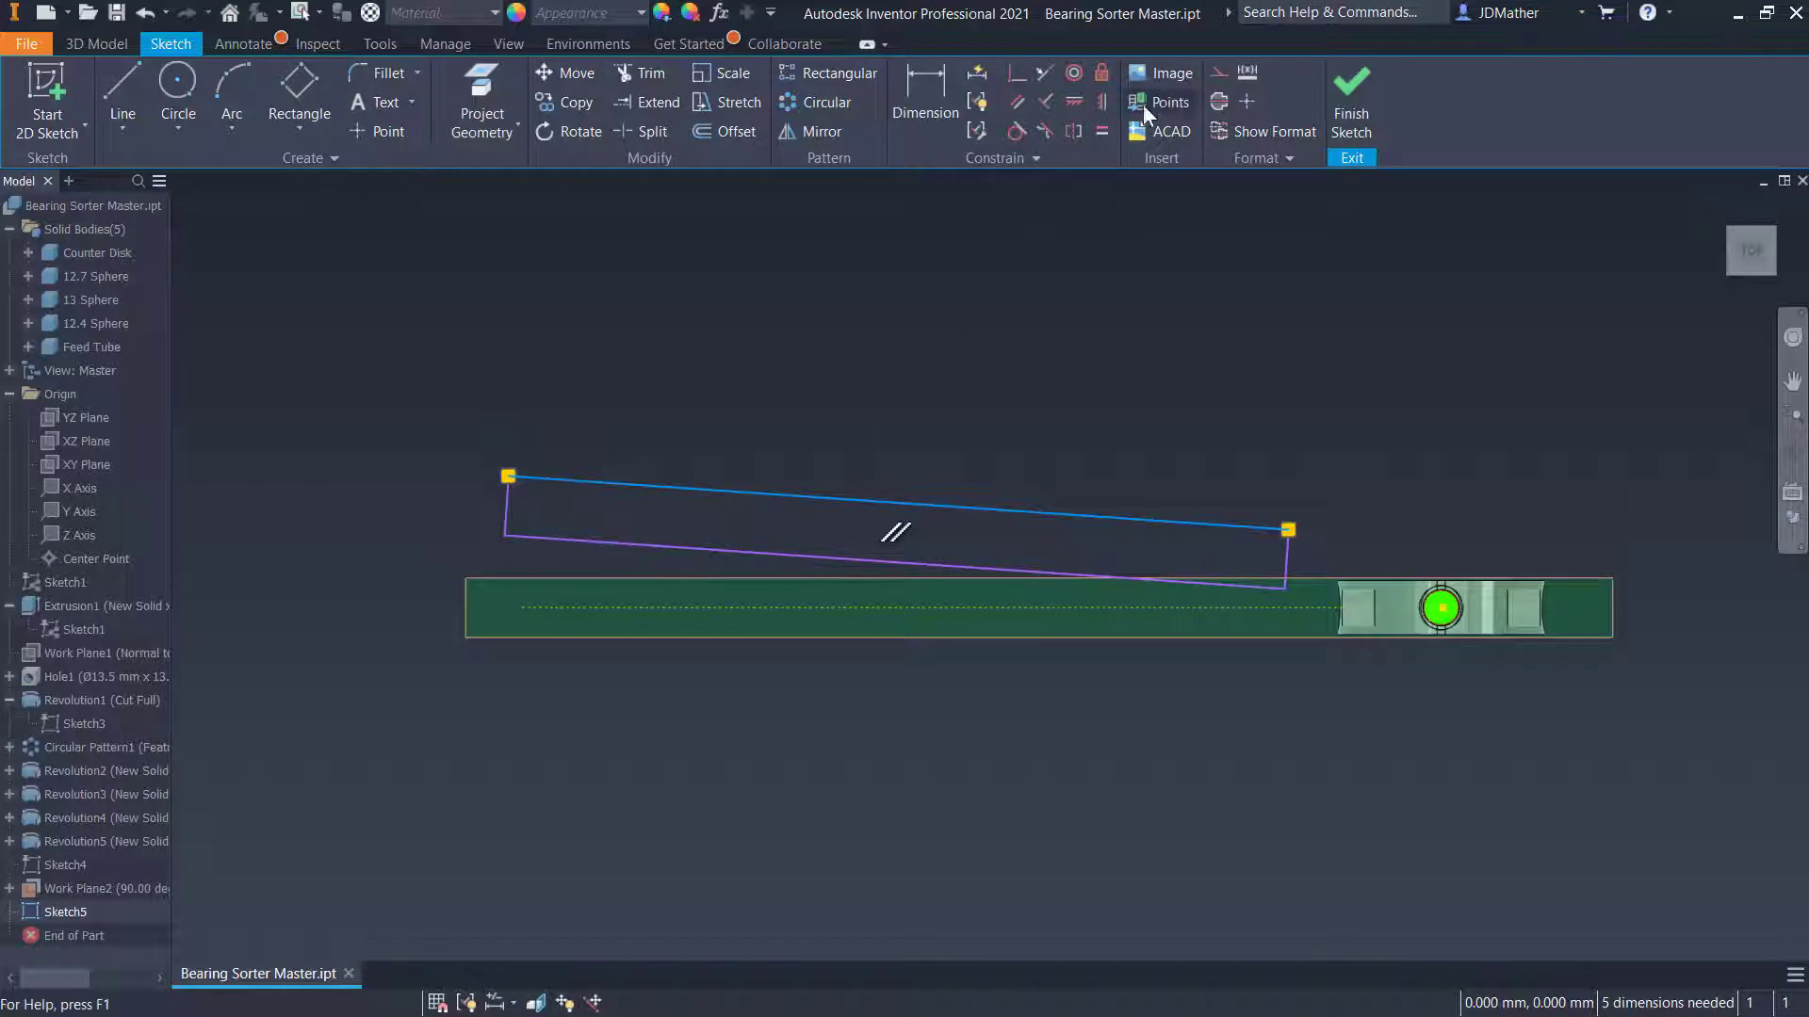
{"action": "left_click", "coordinate": [1246, 101]}
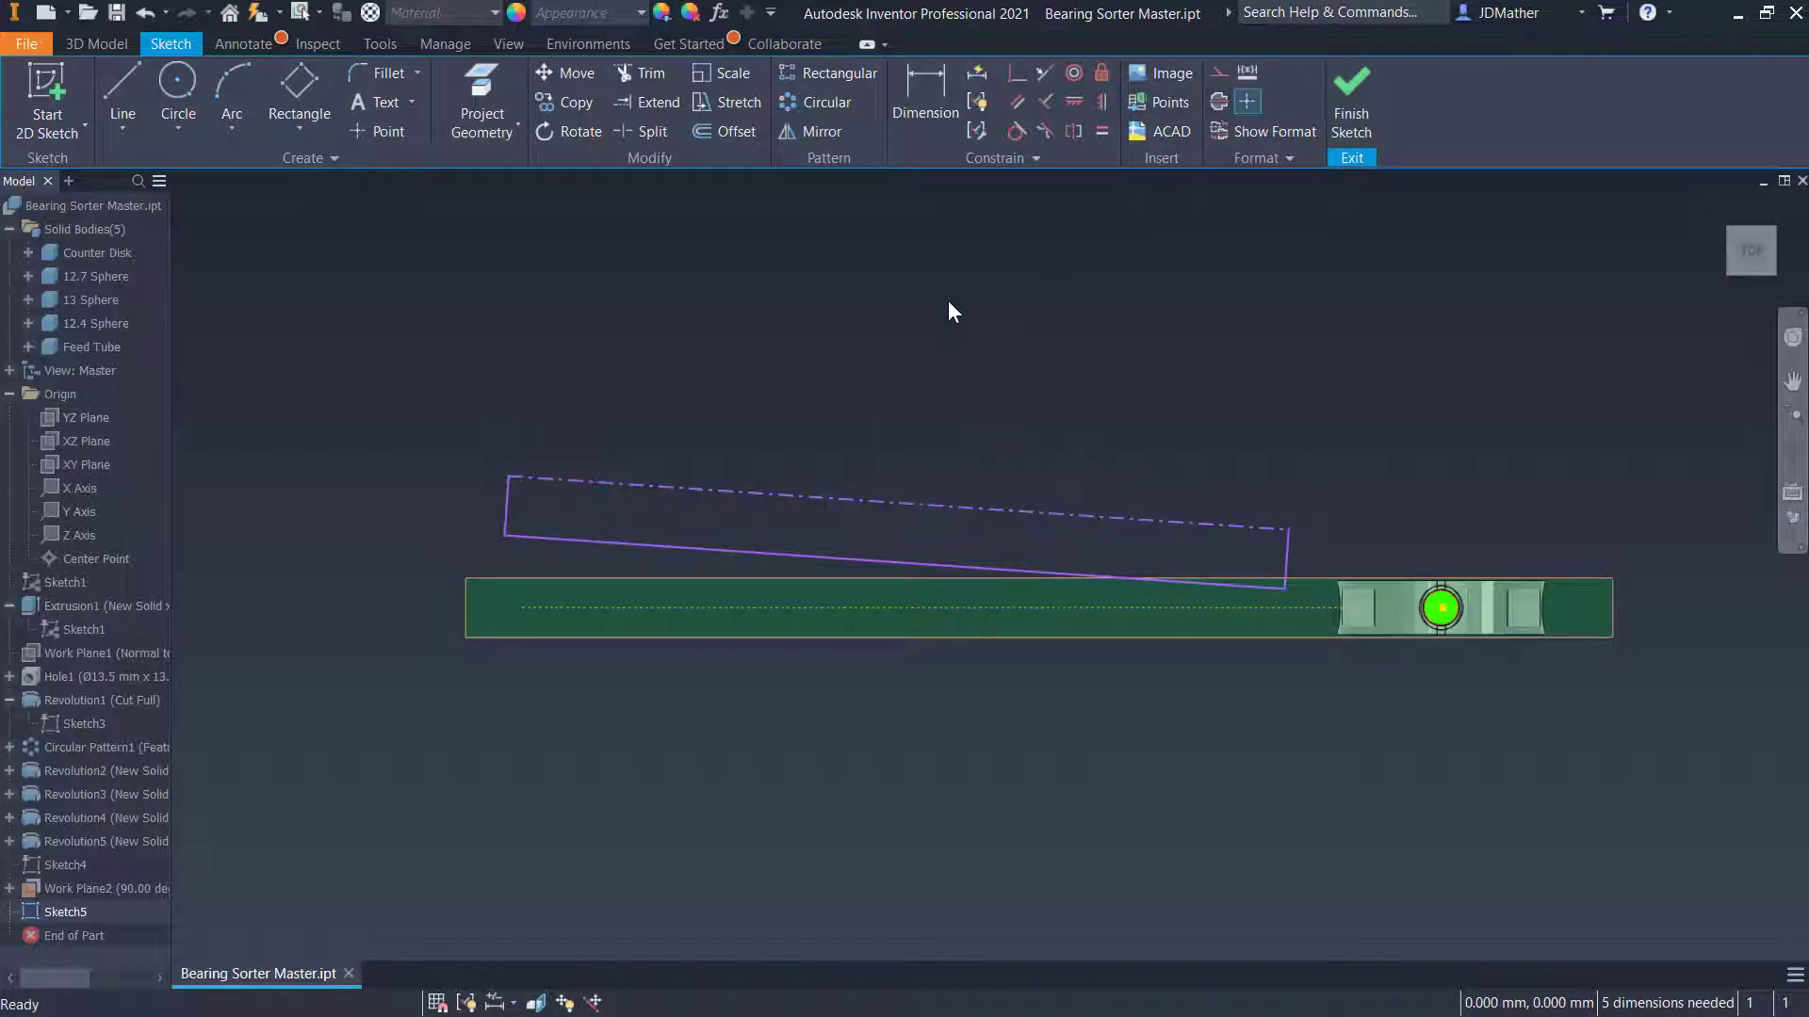
Dimension the rectangle's lower long edge to a 13 mm diameter about the centerline, and stretch the rectangle's right end toward the feed tube
{"action": "left_click", "coordinate": [919, 87]}
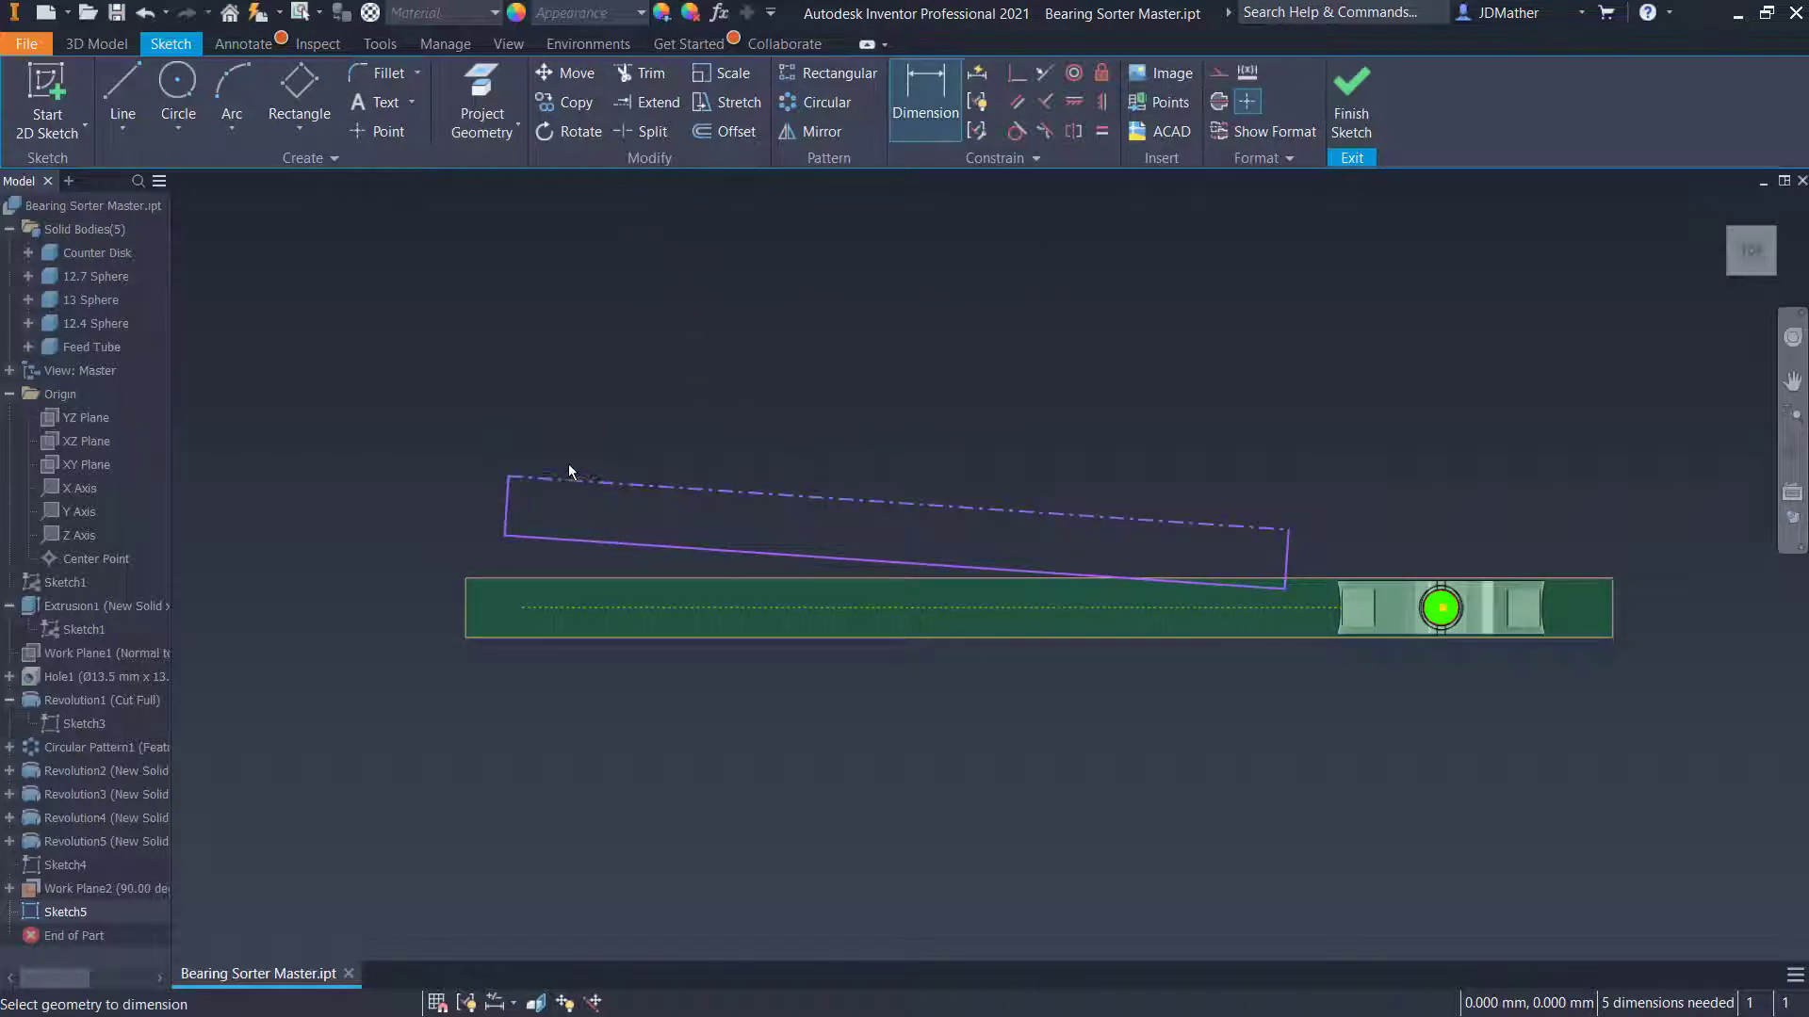
{"action": "left_click", "coordinate": [535, 541]}
{"action": "left_click", "coordinate": [415, 449]}
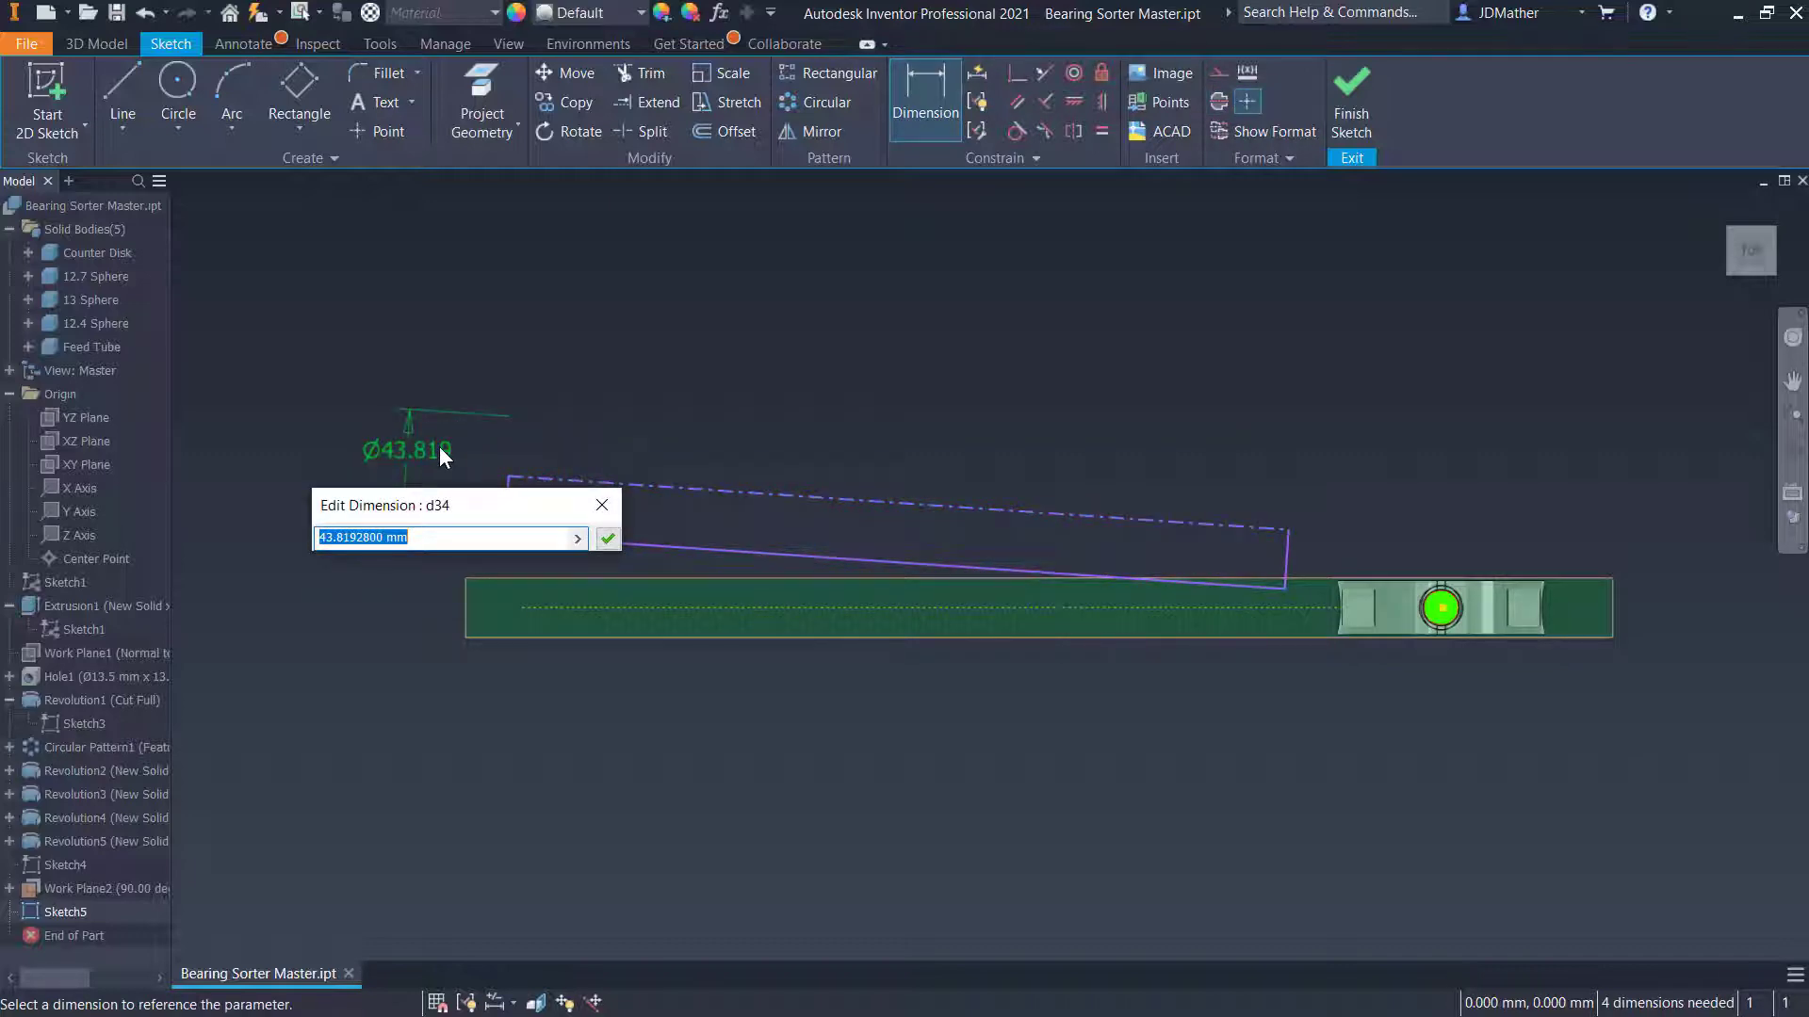
{"action": "type", "text": "13"}
{"action": "key", "text": "Return"}
{"action": "key", "text": "Escape"}
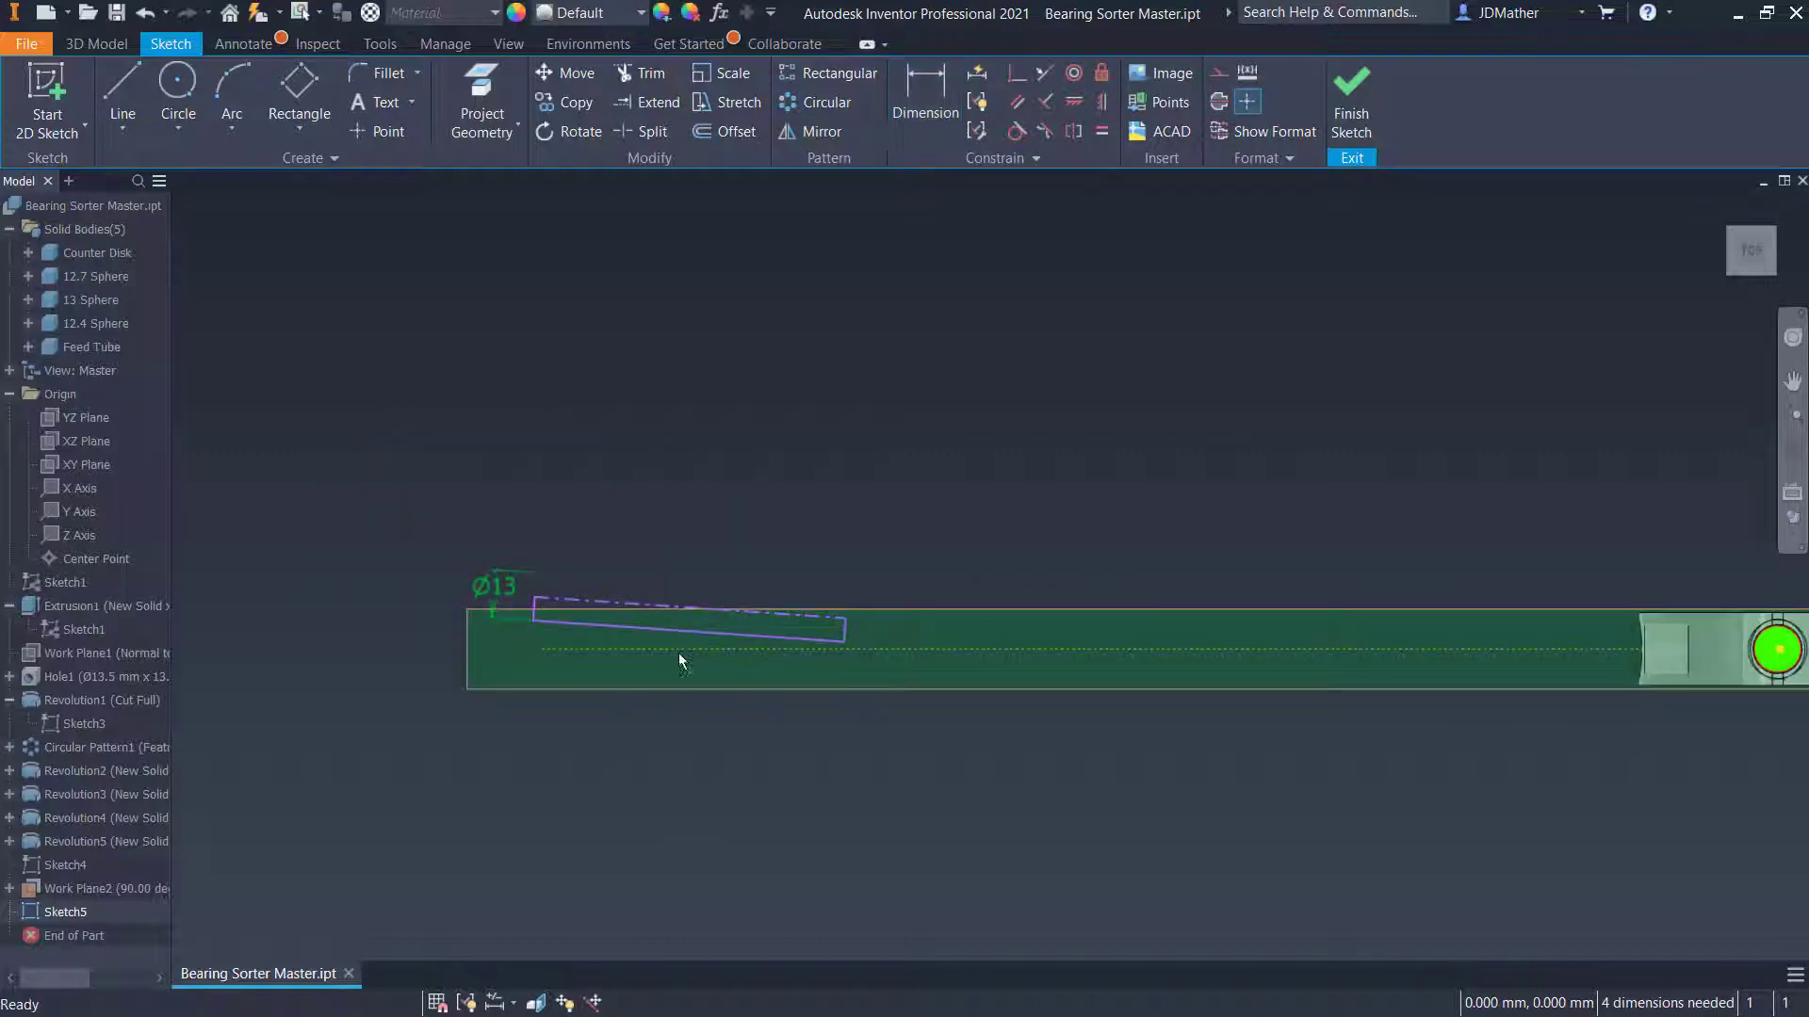
{"action": "left_click_drag", "start_coordinate": [844, 640], "coordinate": [1555, 628]}
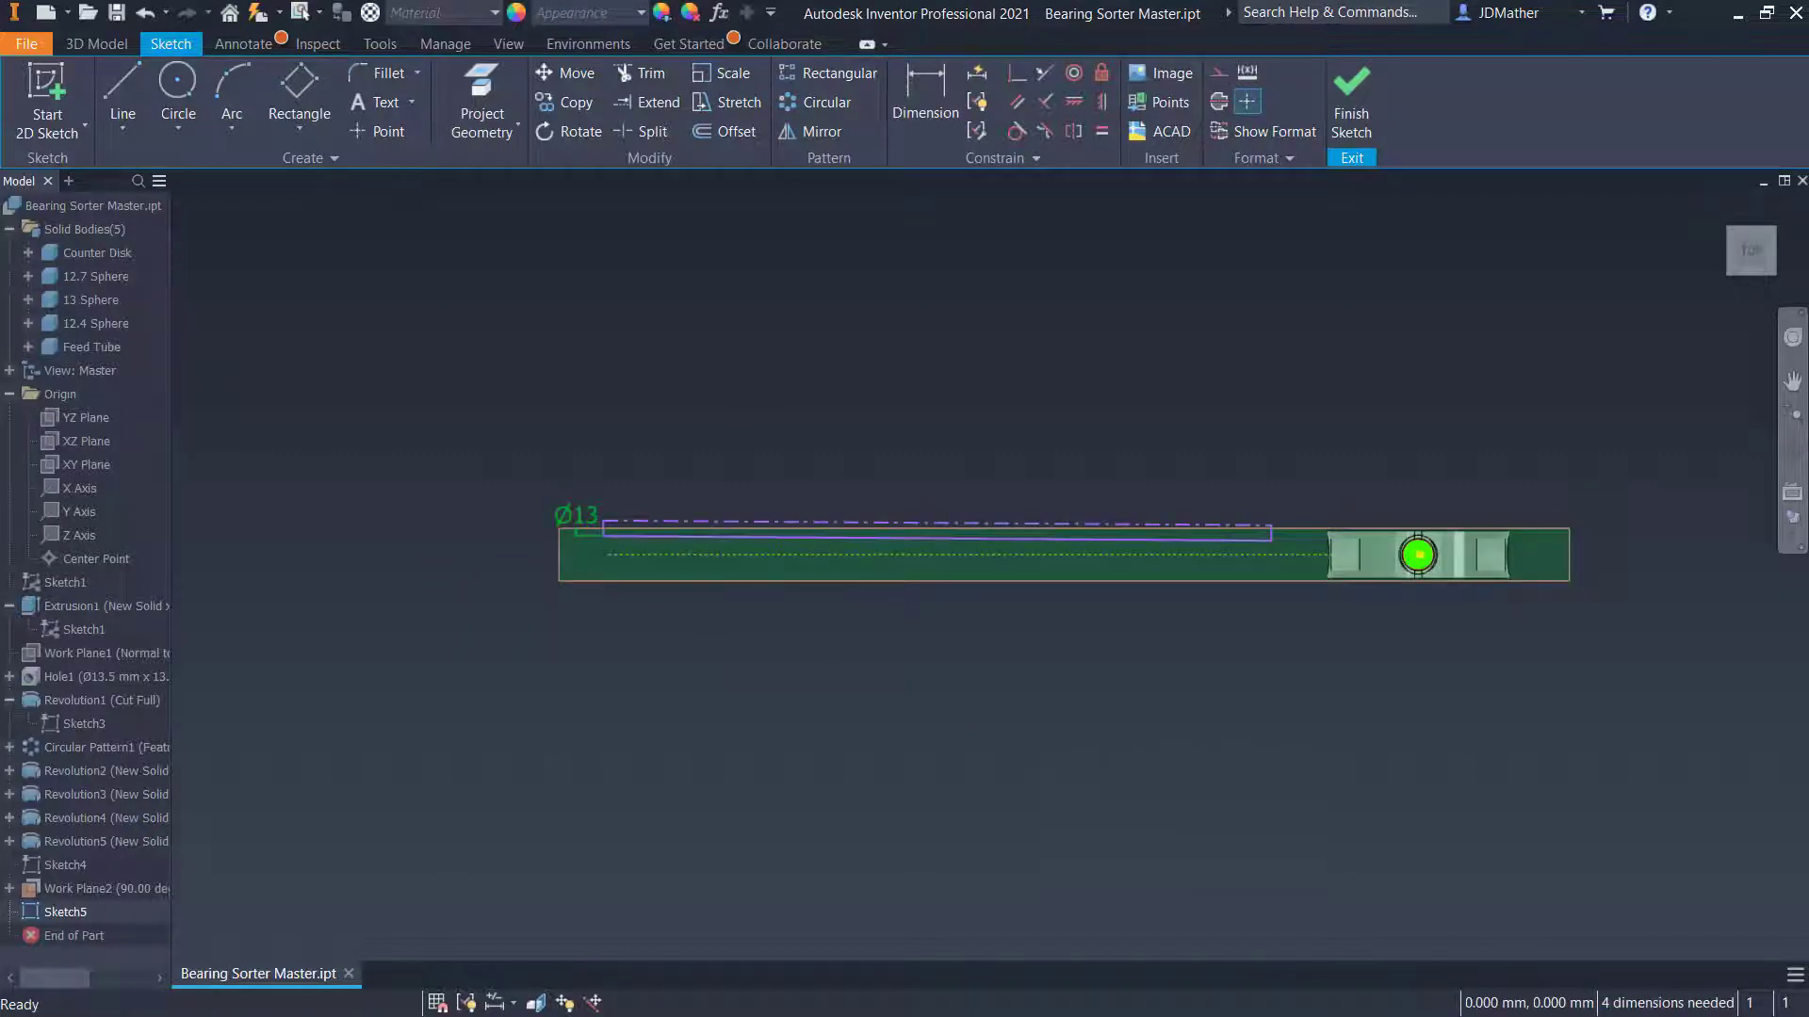
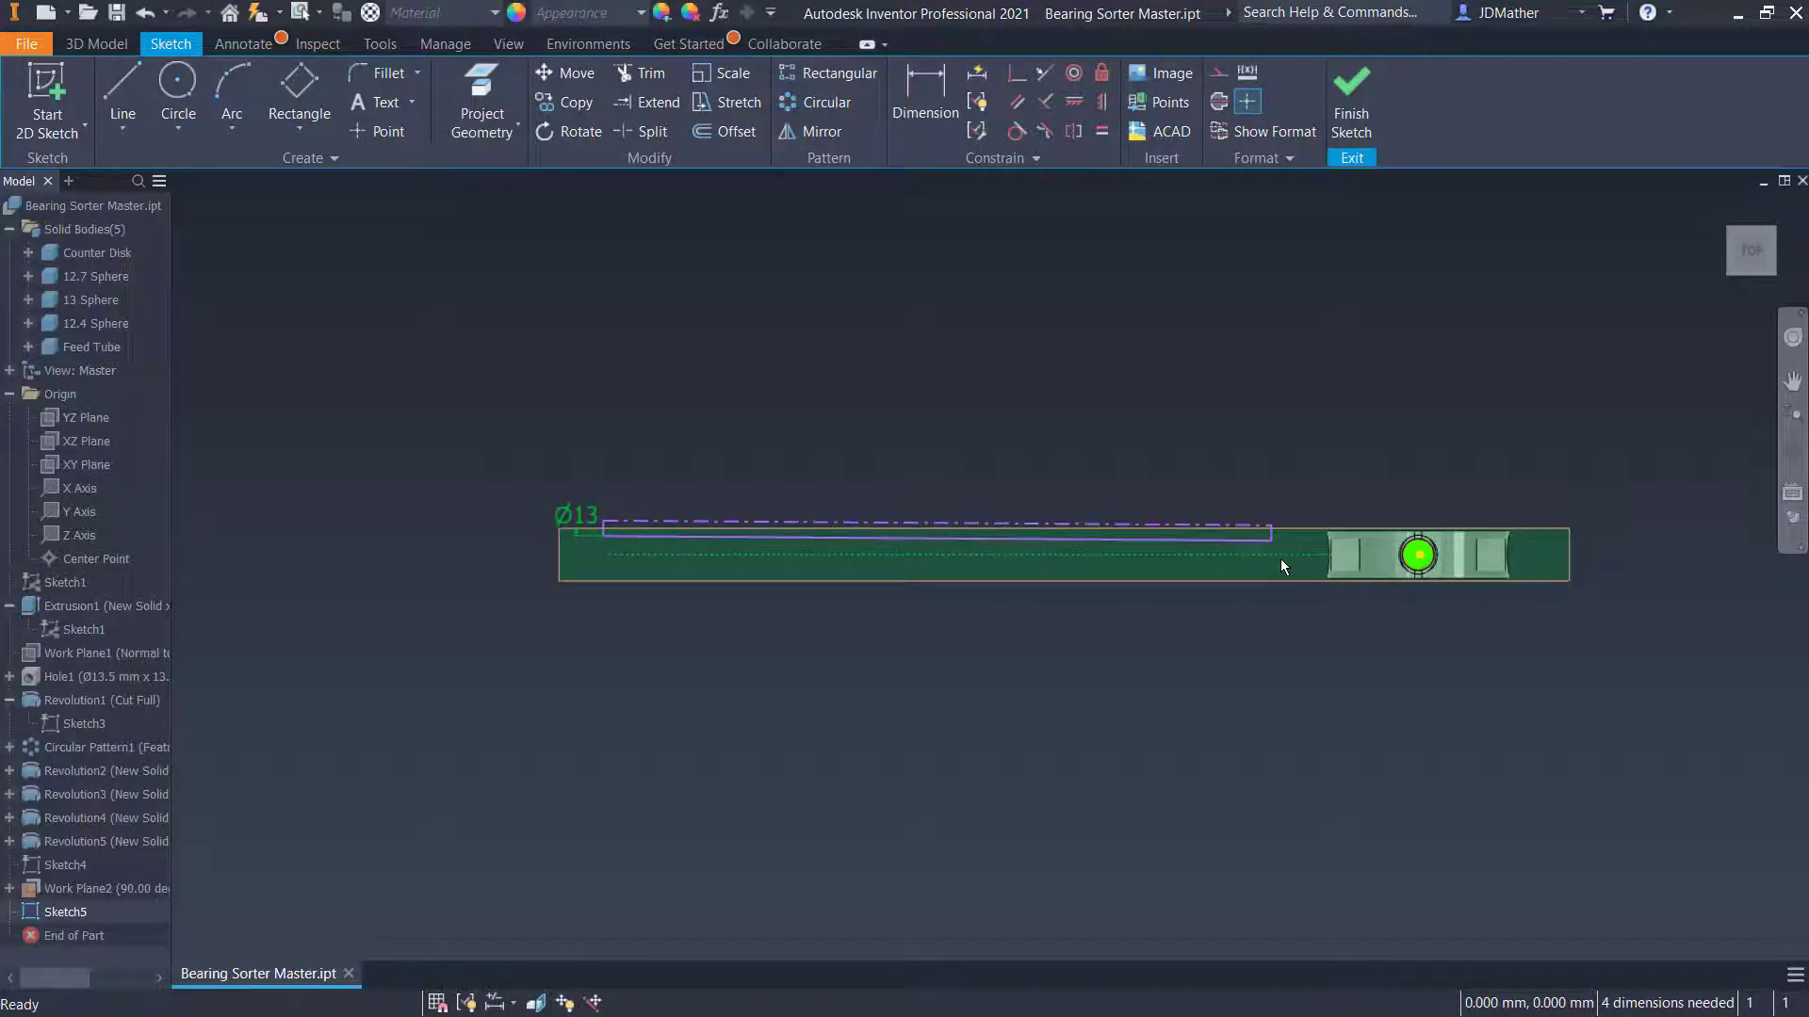
Connect the left endpoint of the bar's projected midline to the rectangle's lower-left corner with a construction line
{"action": "scroll", "coordinate": [589, 537], "scroll_direction": "up", "scroll_amount": 4}
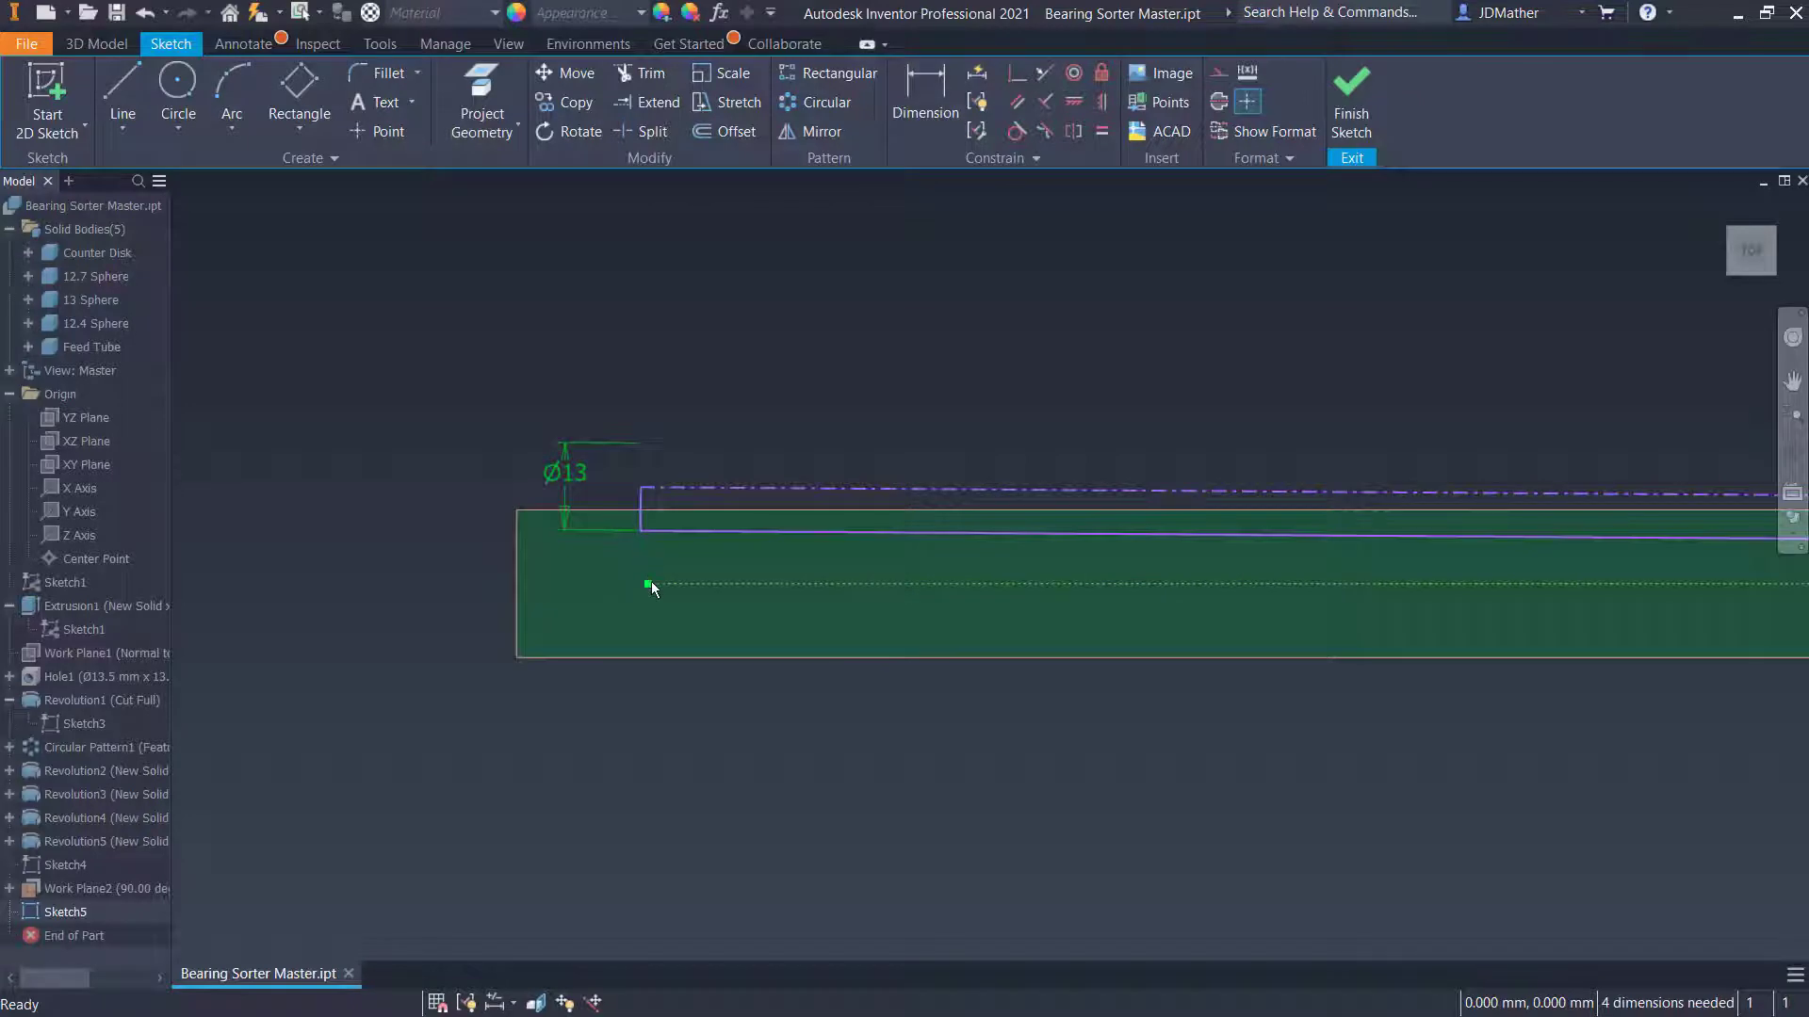
{"action": "left_click", "coordinate": [123, 111]}
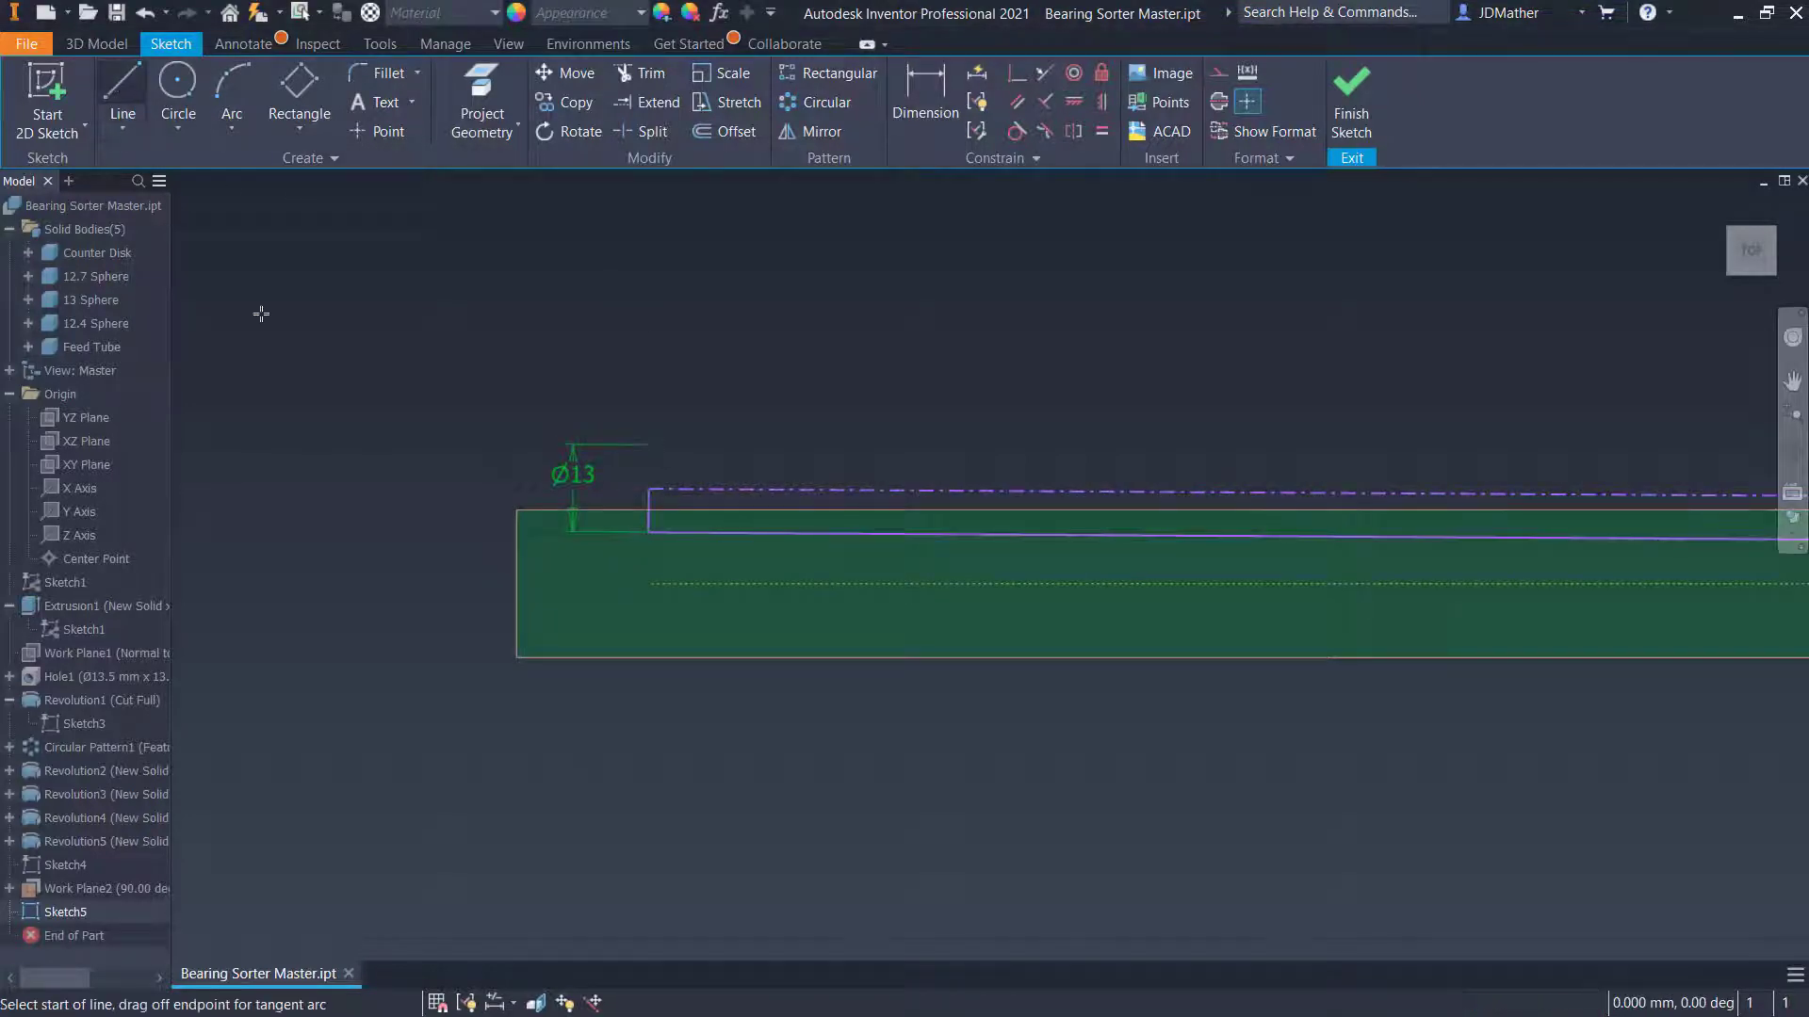
{"action": "left_click", "coordinate": [650, 583]}
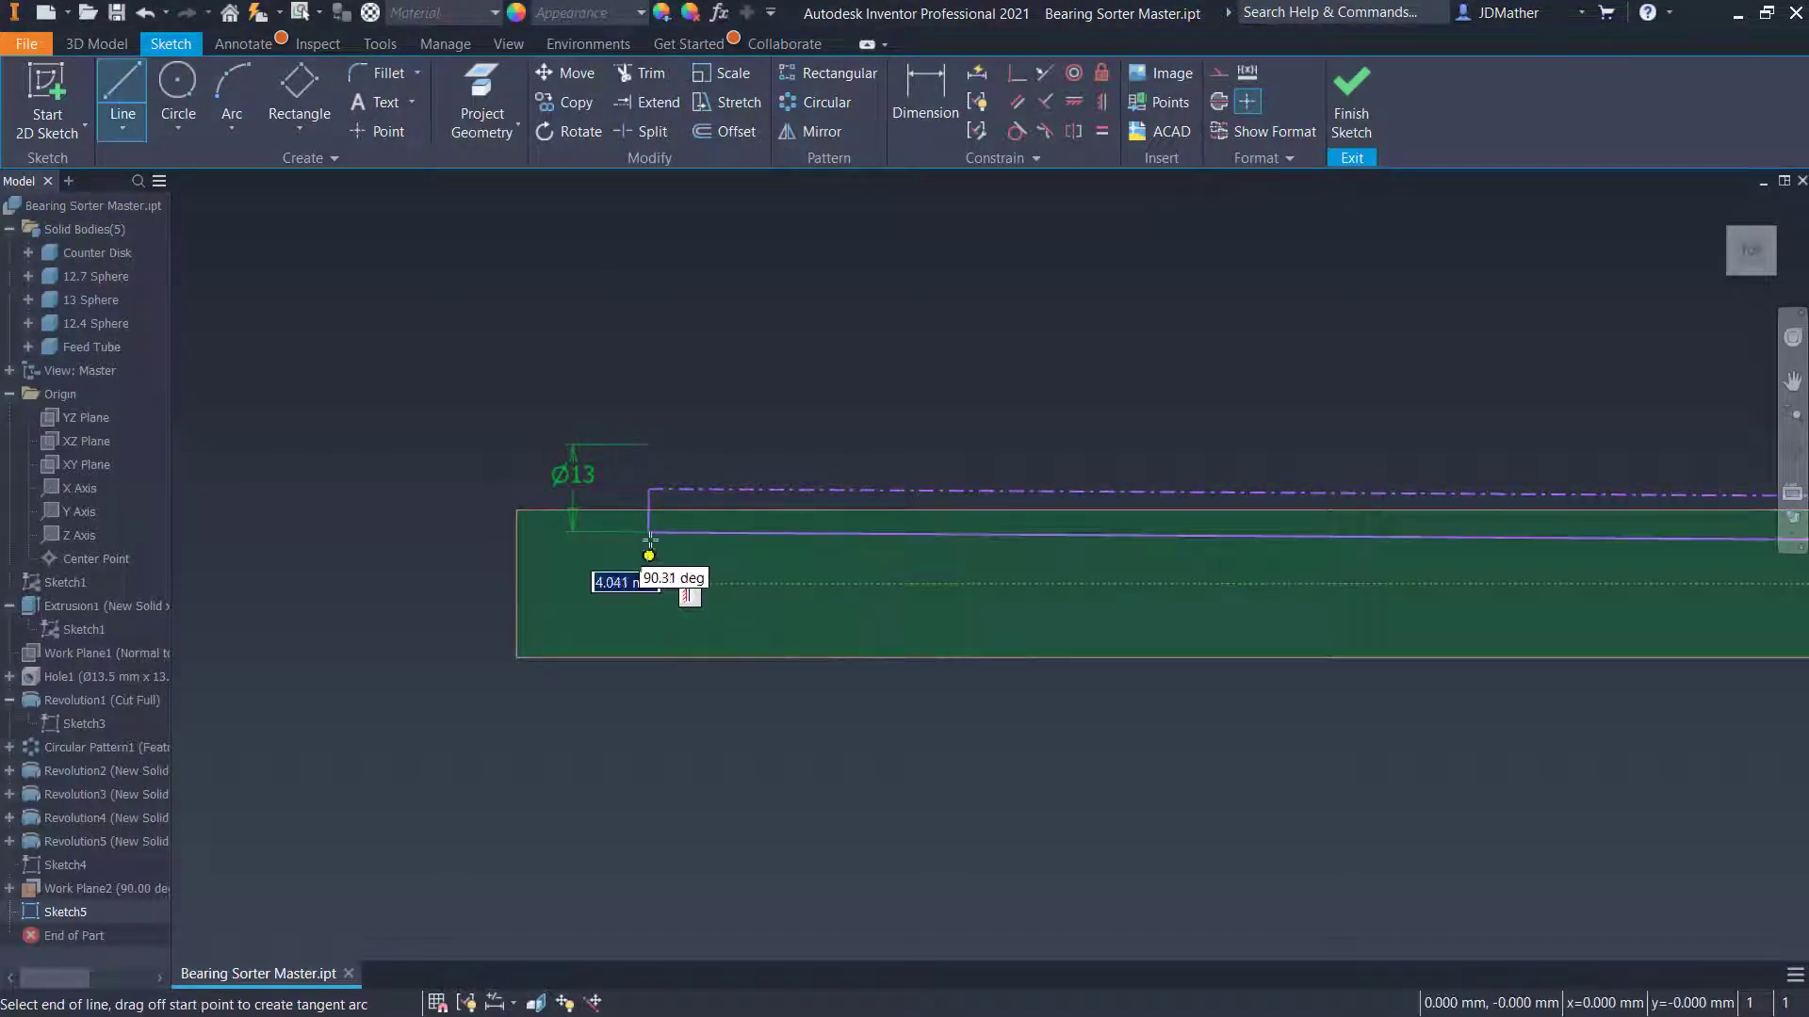
{"action": "left_click", "coordinate": [650, 531]}
{"action": "key", "text": "Escape"}
{"action": "scroll", "coordinate": [524, 369], "scroll_direction": "down", "scroll_amount": 2}
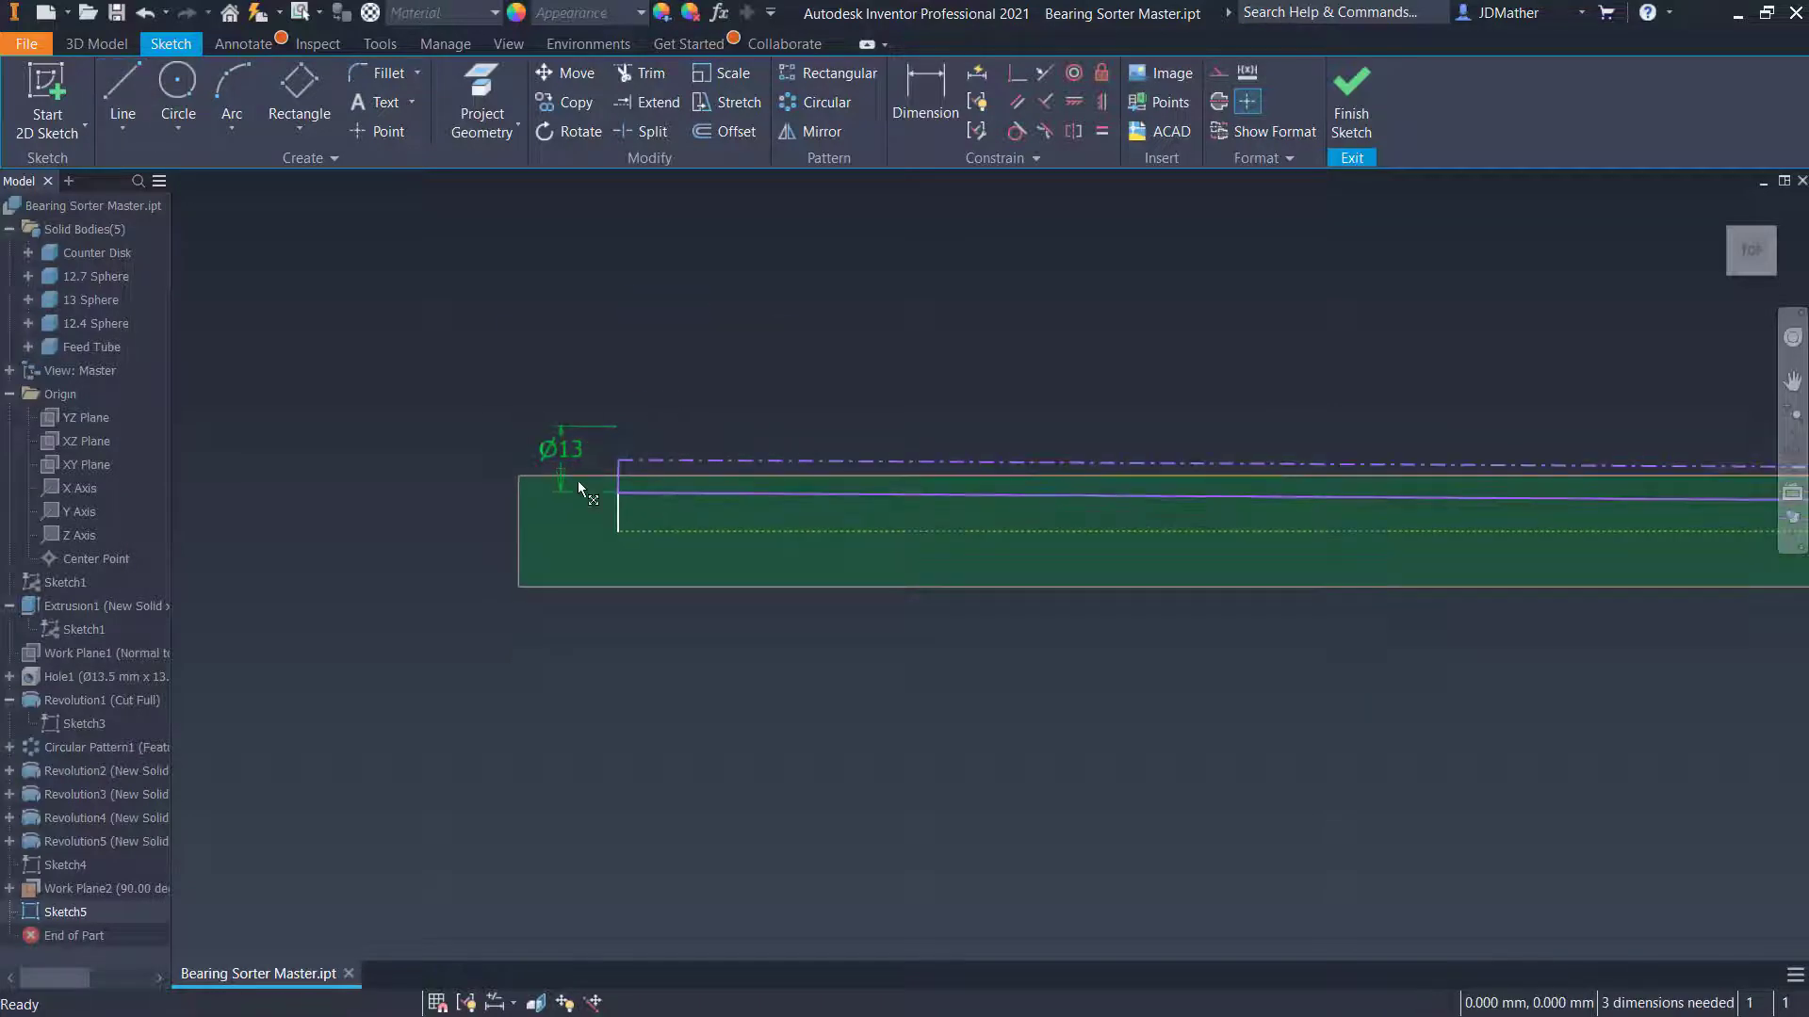
{"action": "left_click", "coordinate": [618, 505]}
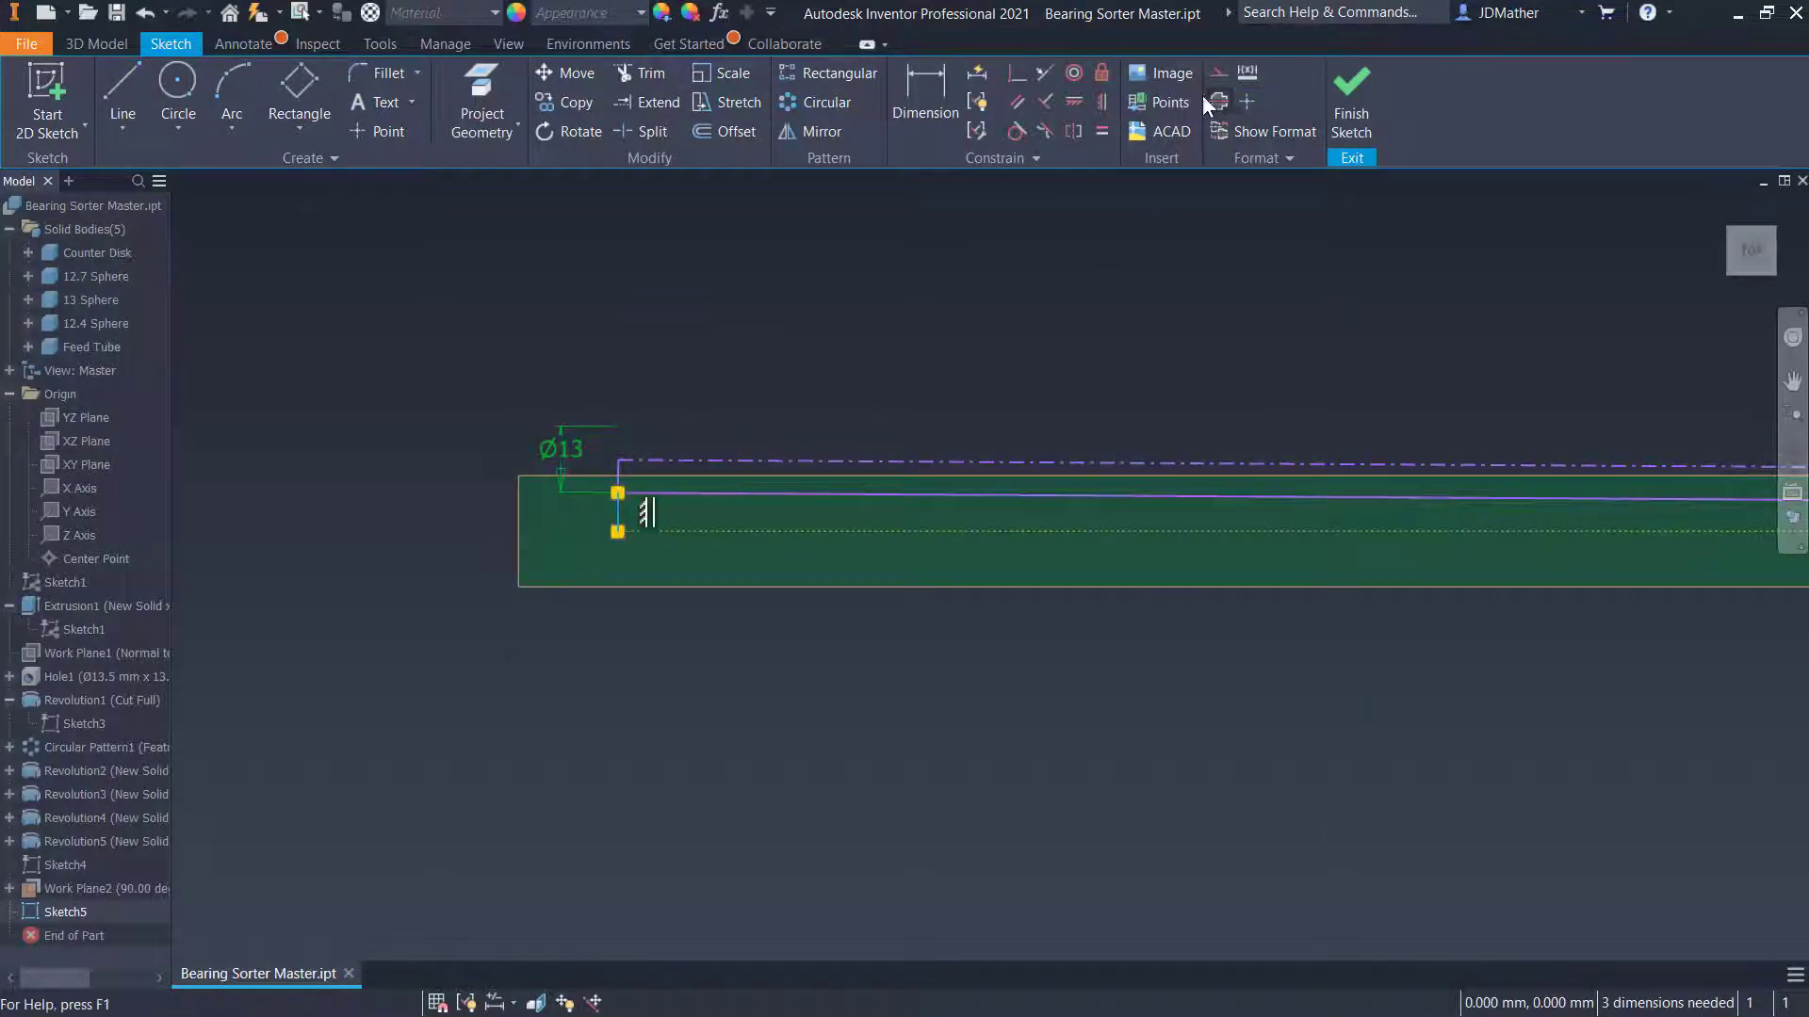
{"action": "left_click", "coordinate": [1219, 74]}
Dimension the horizontal distance from the rectangle's lower-right corner to the feed tube's center as 40 mm
{"action": "scroll", "coordinate": [648, 278], "scroll_direction": "down", "scroll_amount": 1}
{"action": "scroll", "coordinate": [1119, 408], "scroll_direction": "up", "scroll_amount": 4}
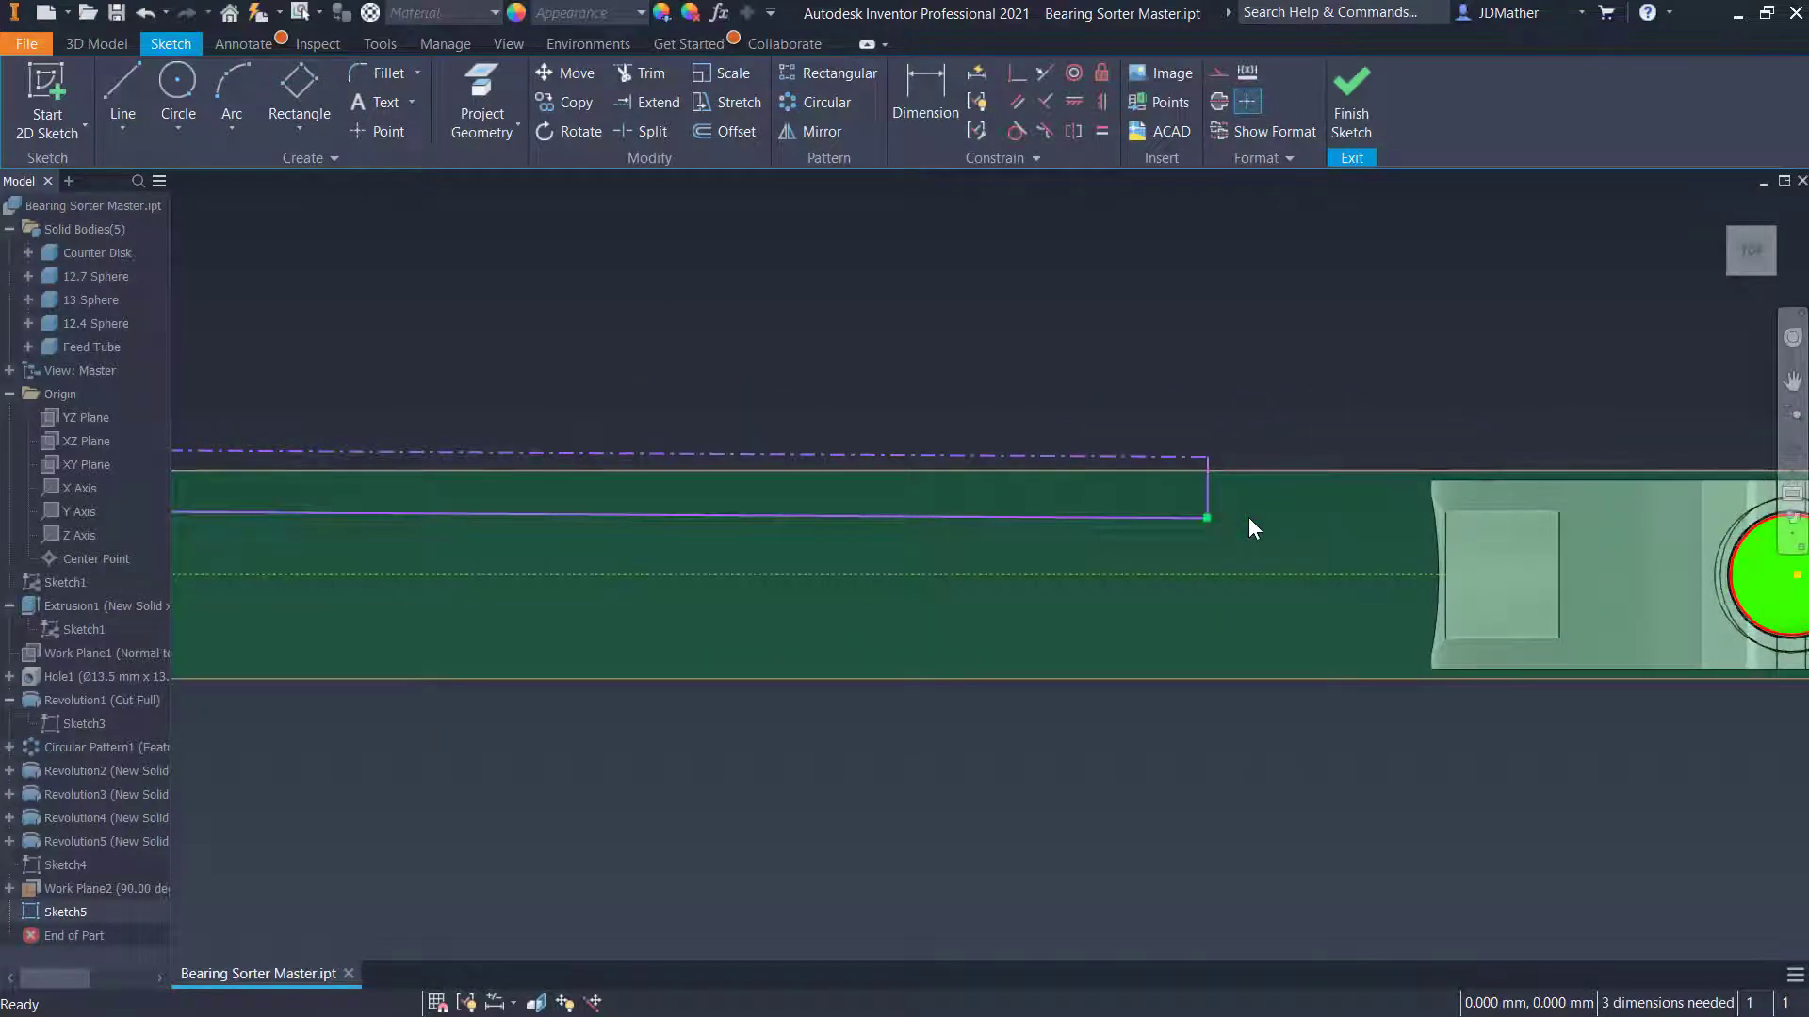
{"action": "left_click", "coordinate": [928, 100]}
{"action": "scroll", "coordinate": [1225, 495], "scroll_direction": "down", "scroll_amount": 3}
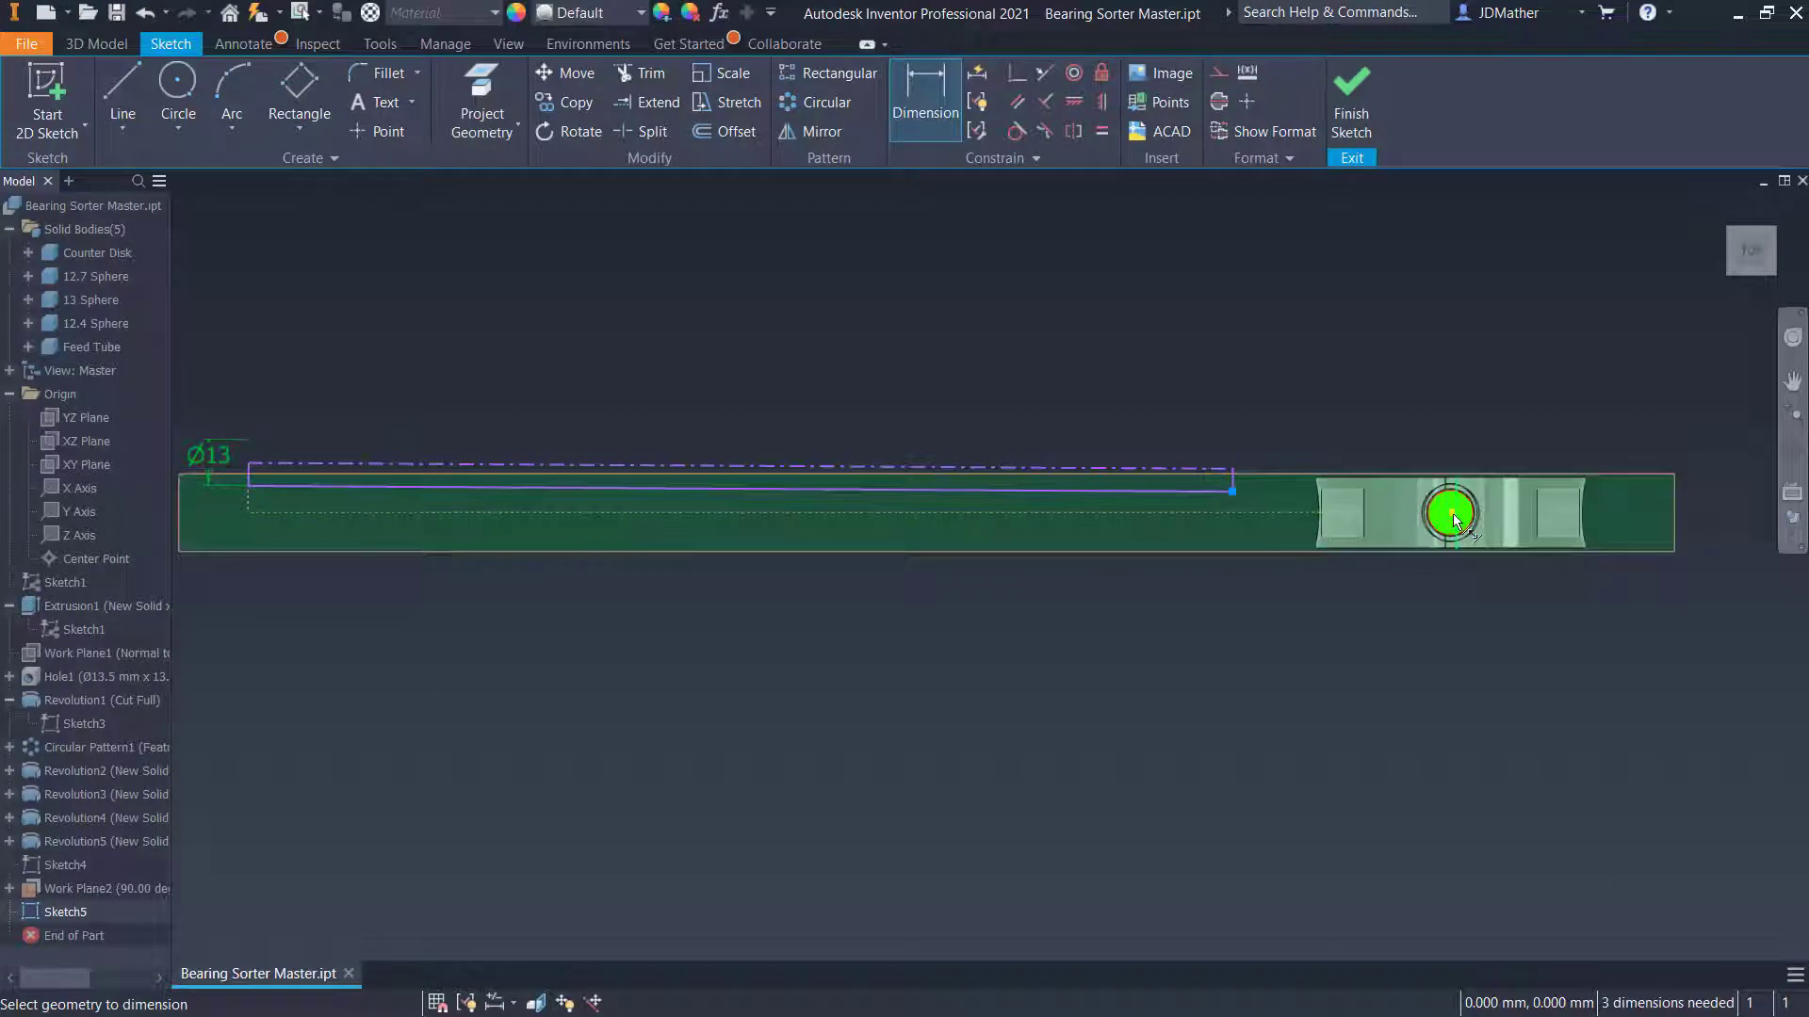
{"action": "left_click", "coordinate": [1452, 515]}
{"action": "left_click", "coordinate": [1346, 375]}
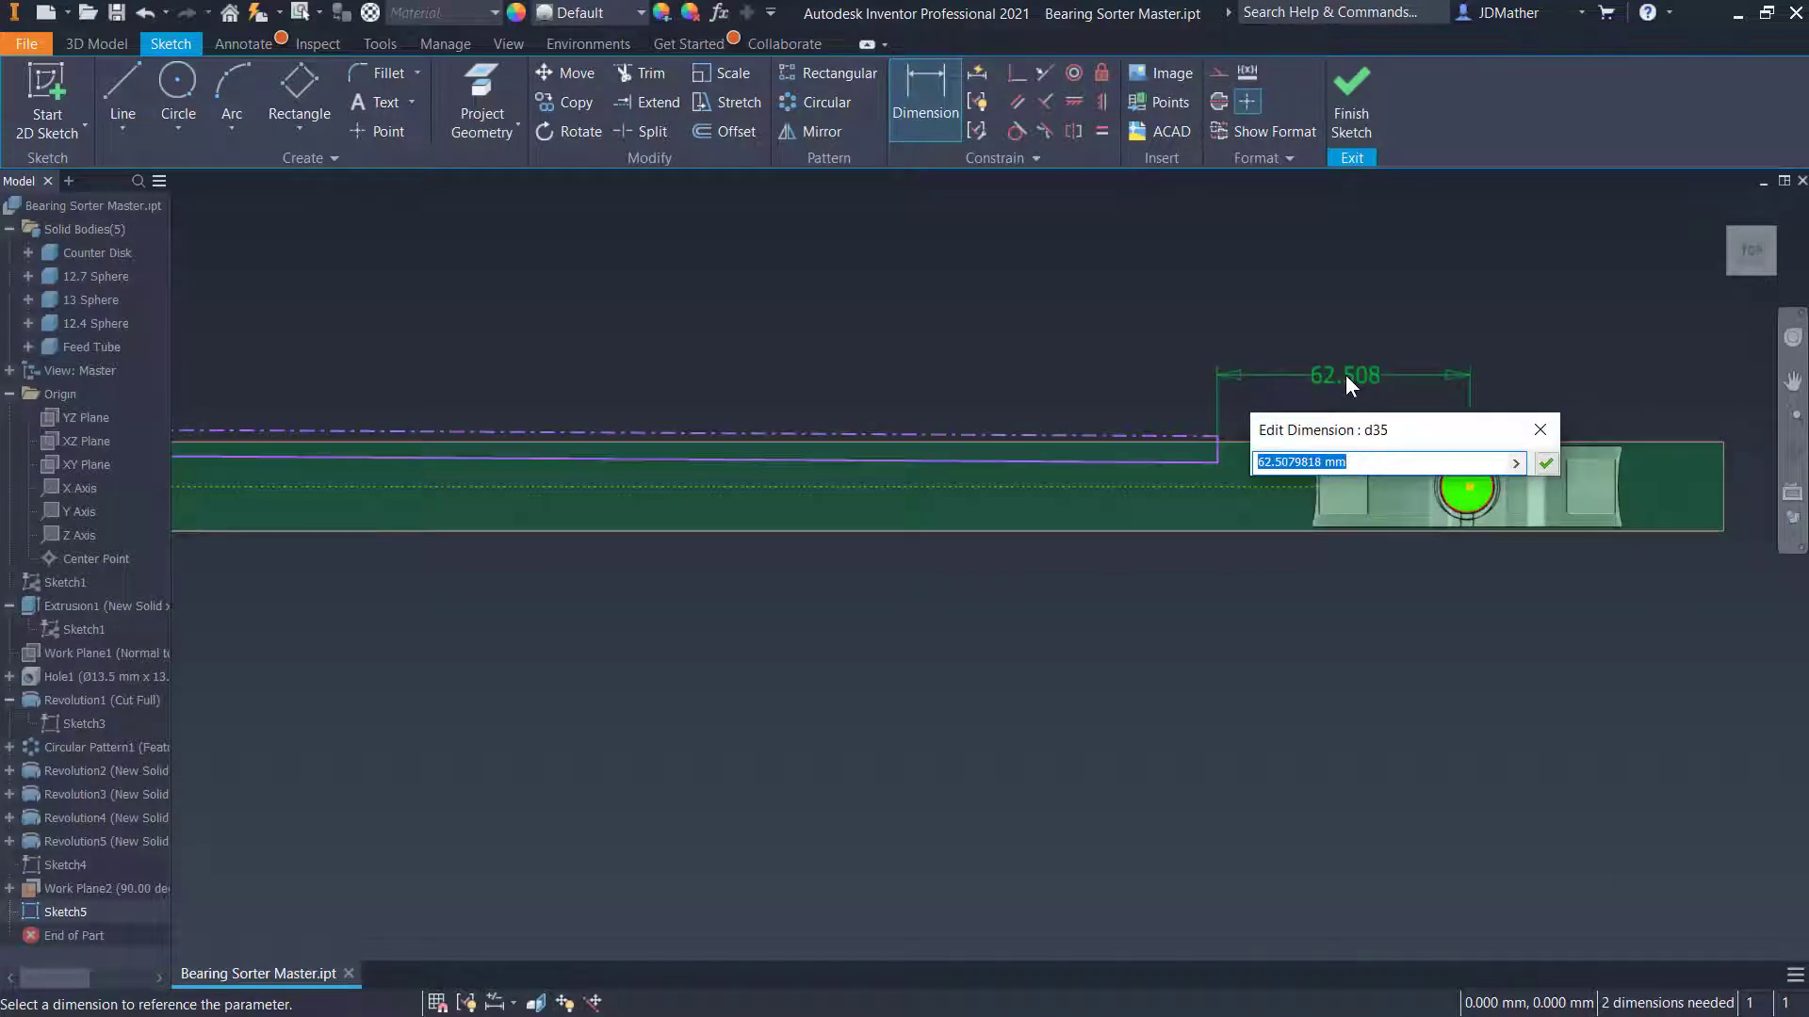
{"action": "type", "text": "40"}
{"action": "key", "text": "Return"}
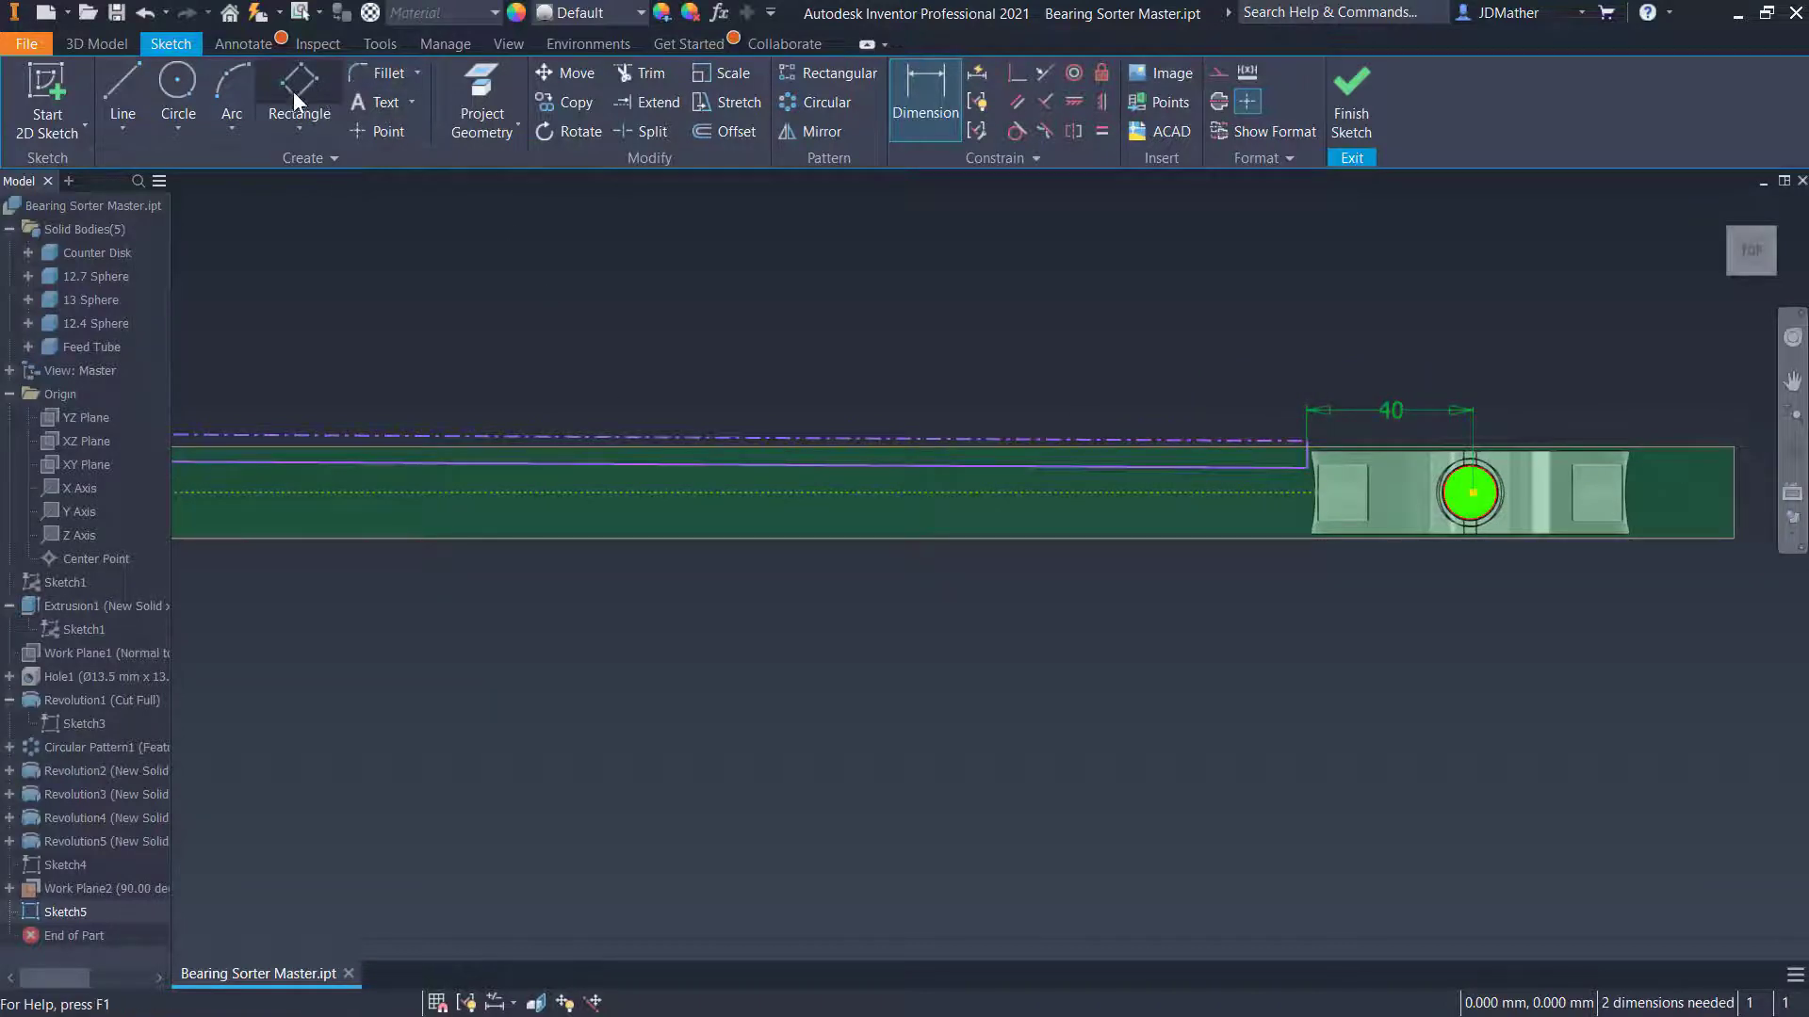
Draw two circles centered on the projected midline below the rectangle: 12.7 mm near its middle and 13 mm near its left end
{"action": "left_click", "coordinate": [178, 86]}
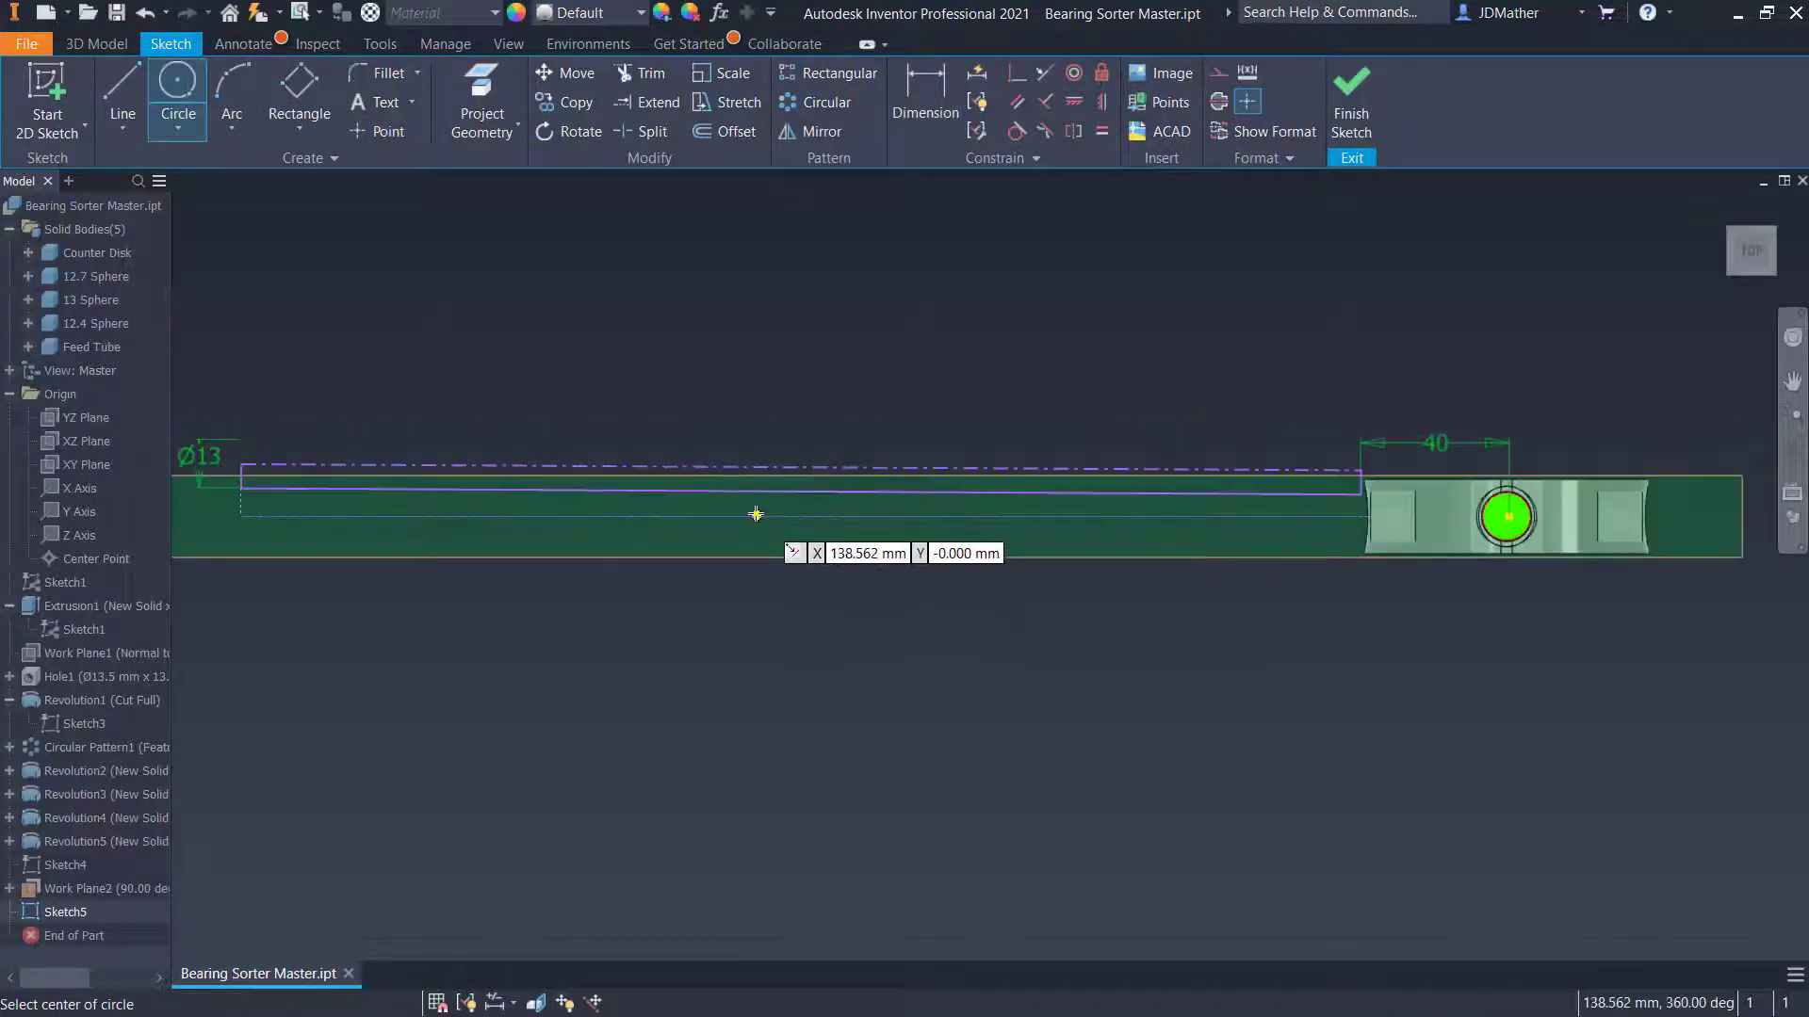
{"action": "left_click", "coordinate": [809, 517]}
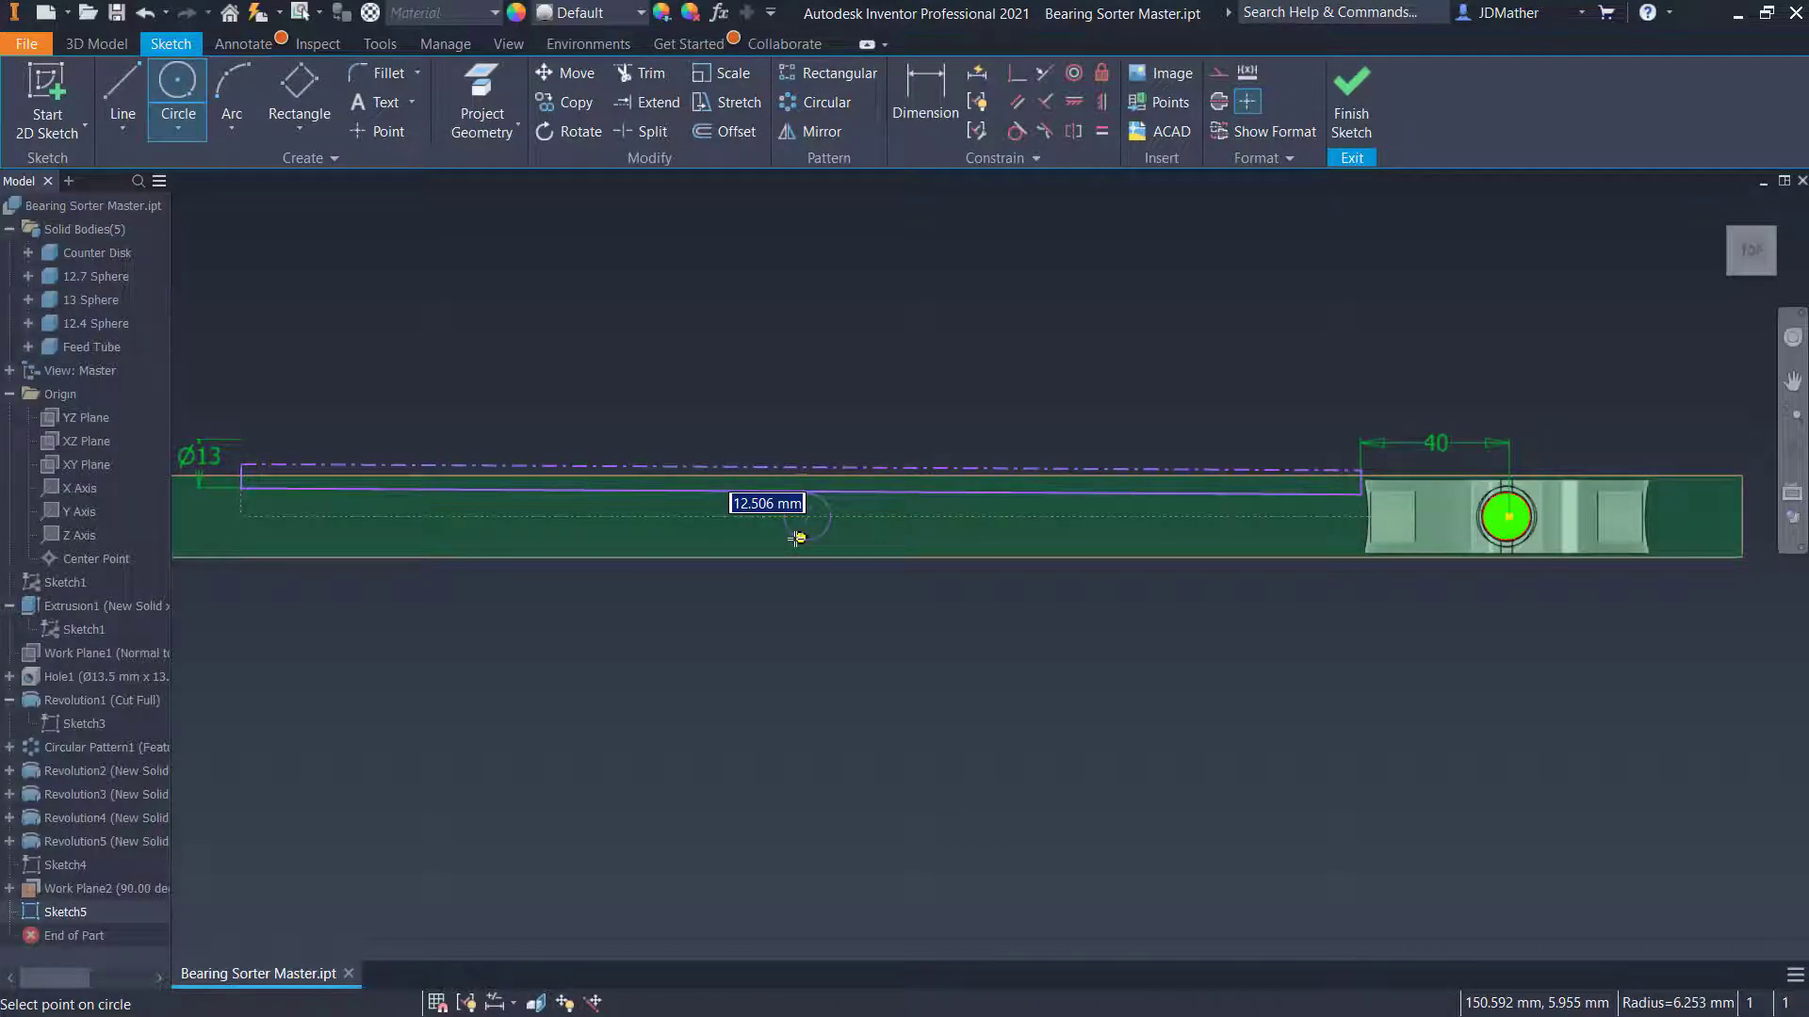
{"action": "type", "text": "12.7"}
{"action": "key", "text": "Return"}
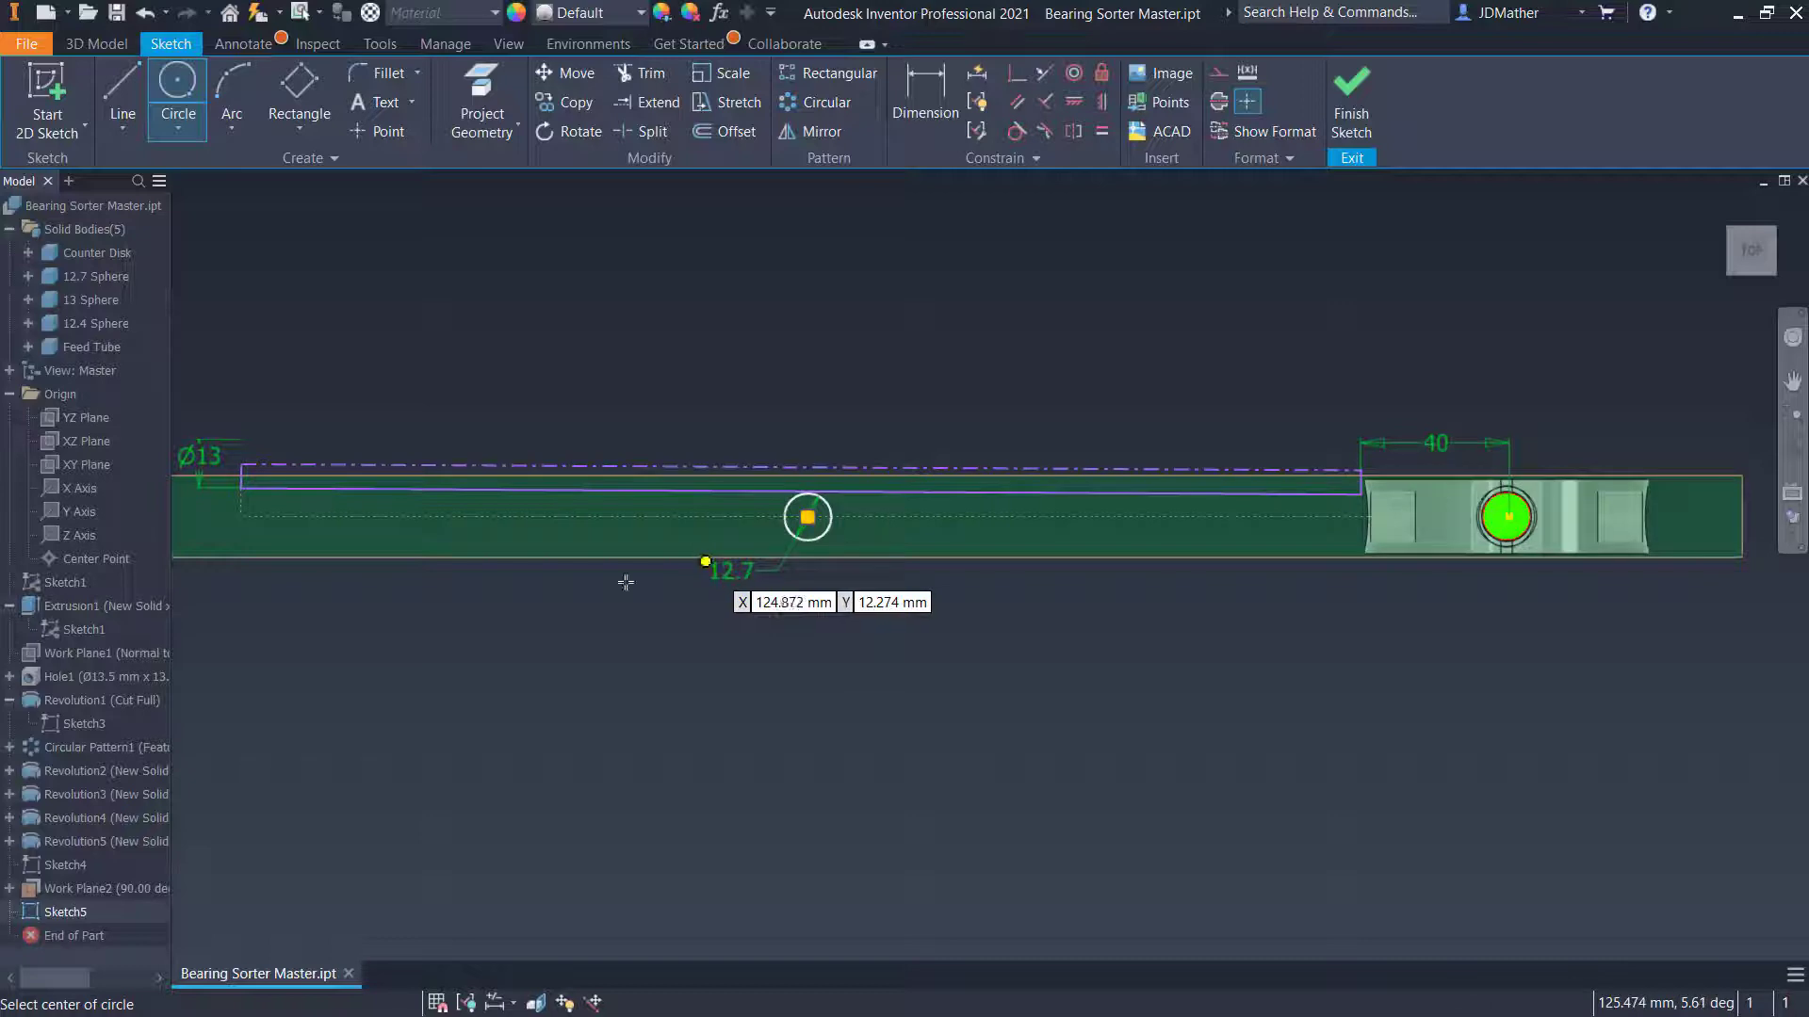
{"action": "left_click", "coordinate": [361, 516]}
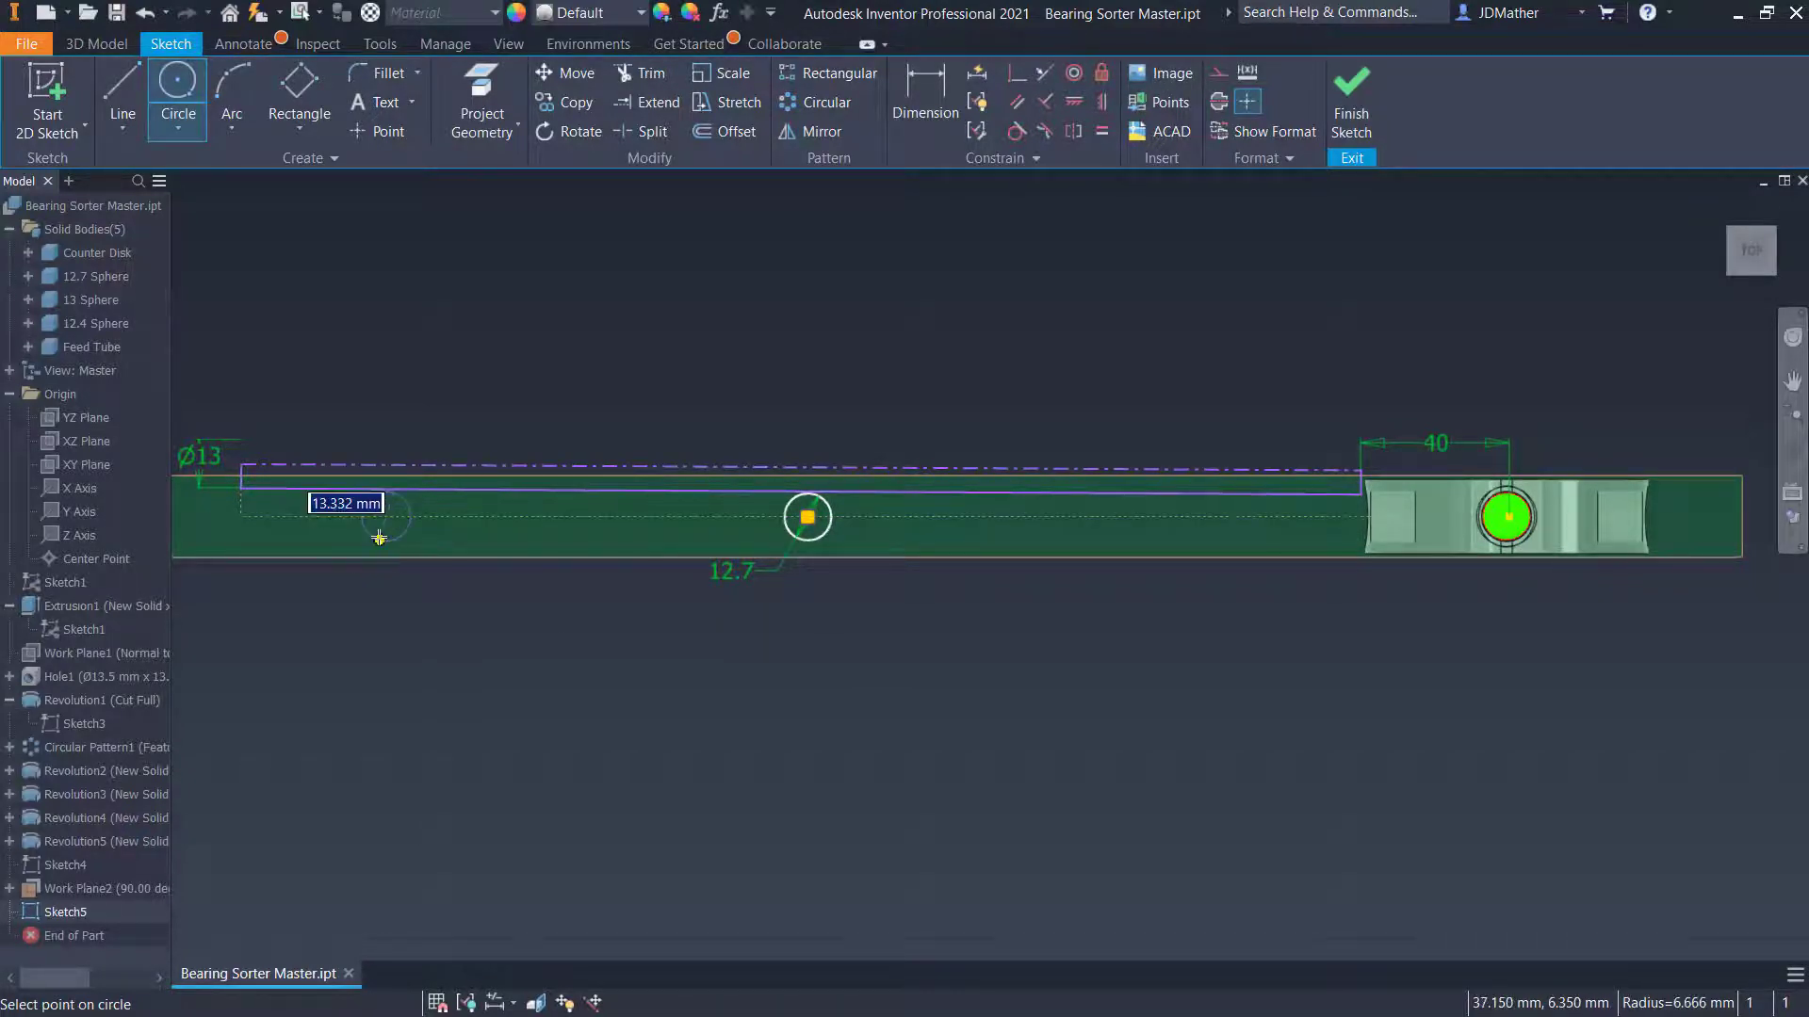
{"action": "type", "text": "13"}
{"action": "key", "text": "Return"}
Make the rectangle's lower long edge tangent to both the 13 mm and the 12.7 mm circle
{"action": "scroll", "coordinate": [432, 392], "scroll_direction": "up", "scroll_amount": 3}
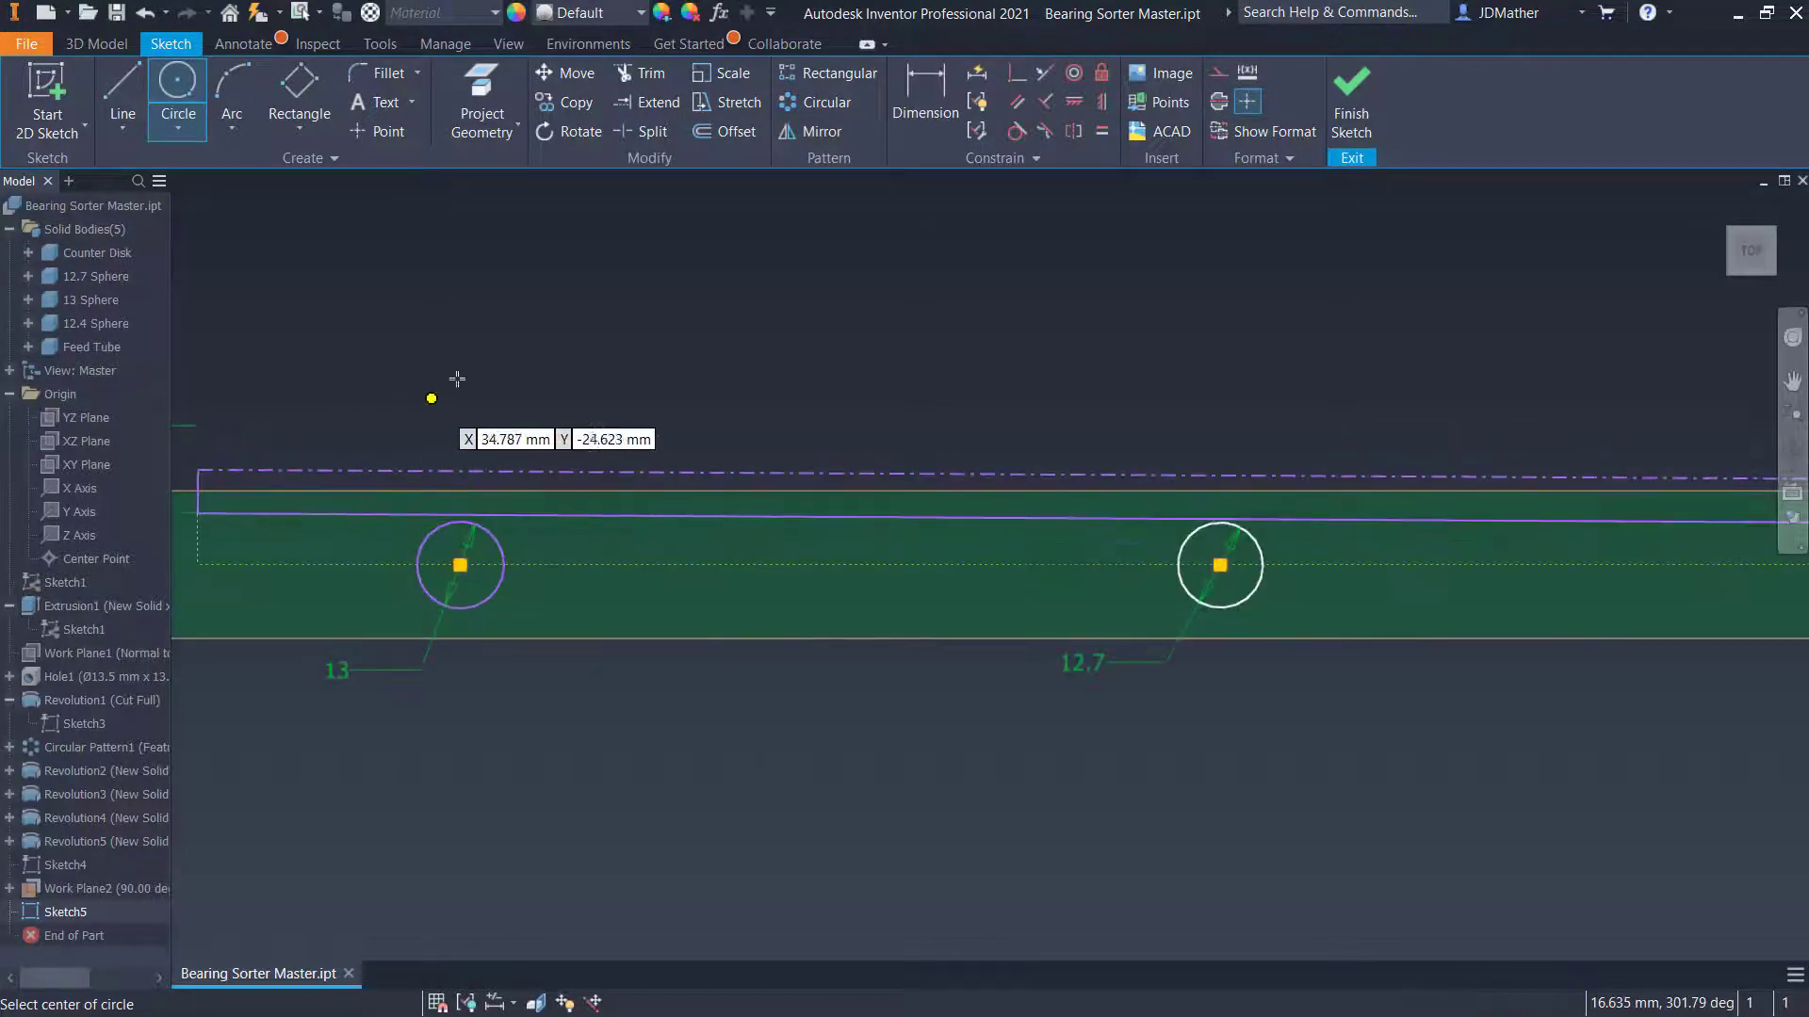
{"action": "left_click", "coordinate": [1017, 130]}
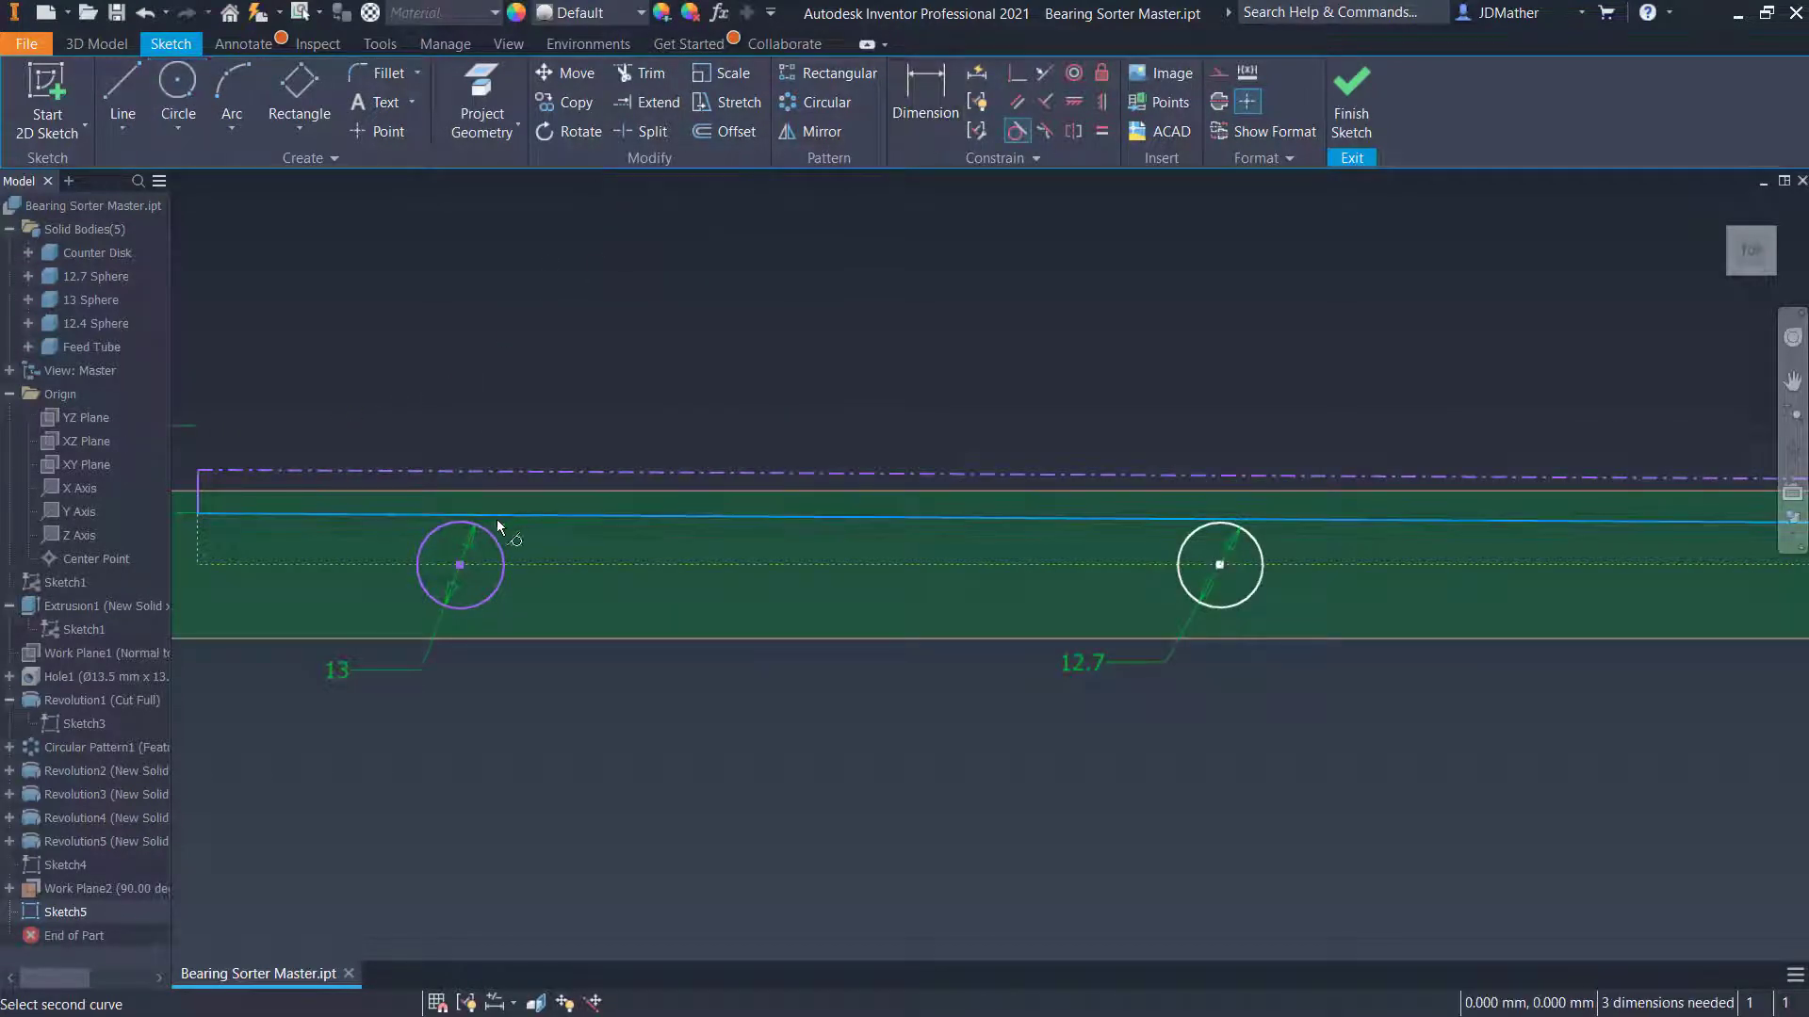
{"action": "left_click", "coordinate": [1150, 523]}
{"action": "left_click", "coordinate": [1183, 543]}
{"action": "scroll", "coordinate": [565, 528], "scroll_direction": "down", "scroll_amount": 3}
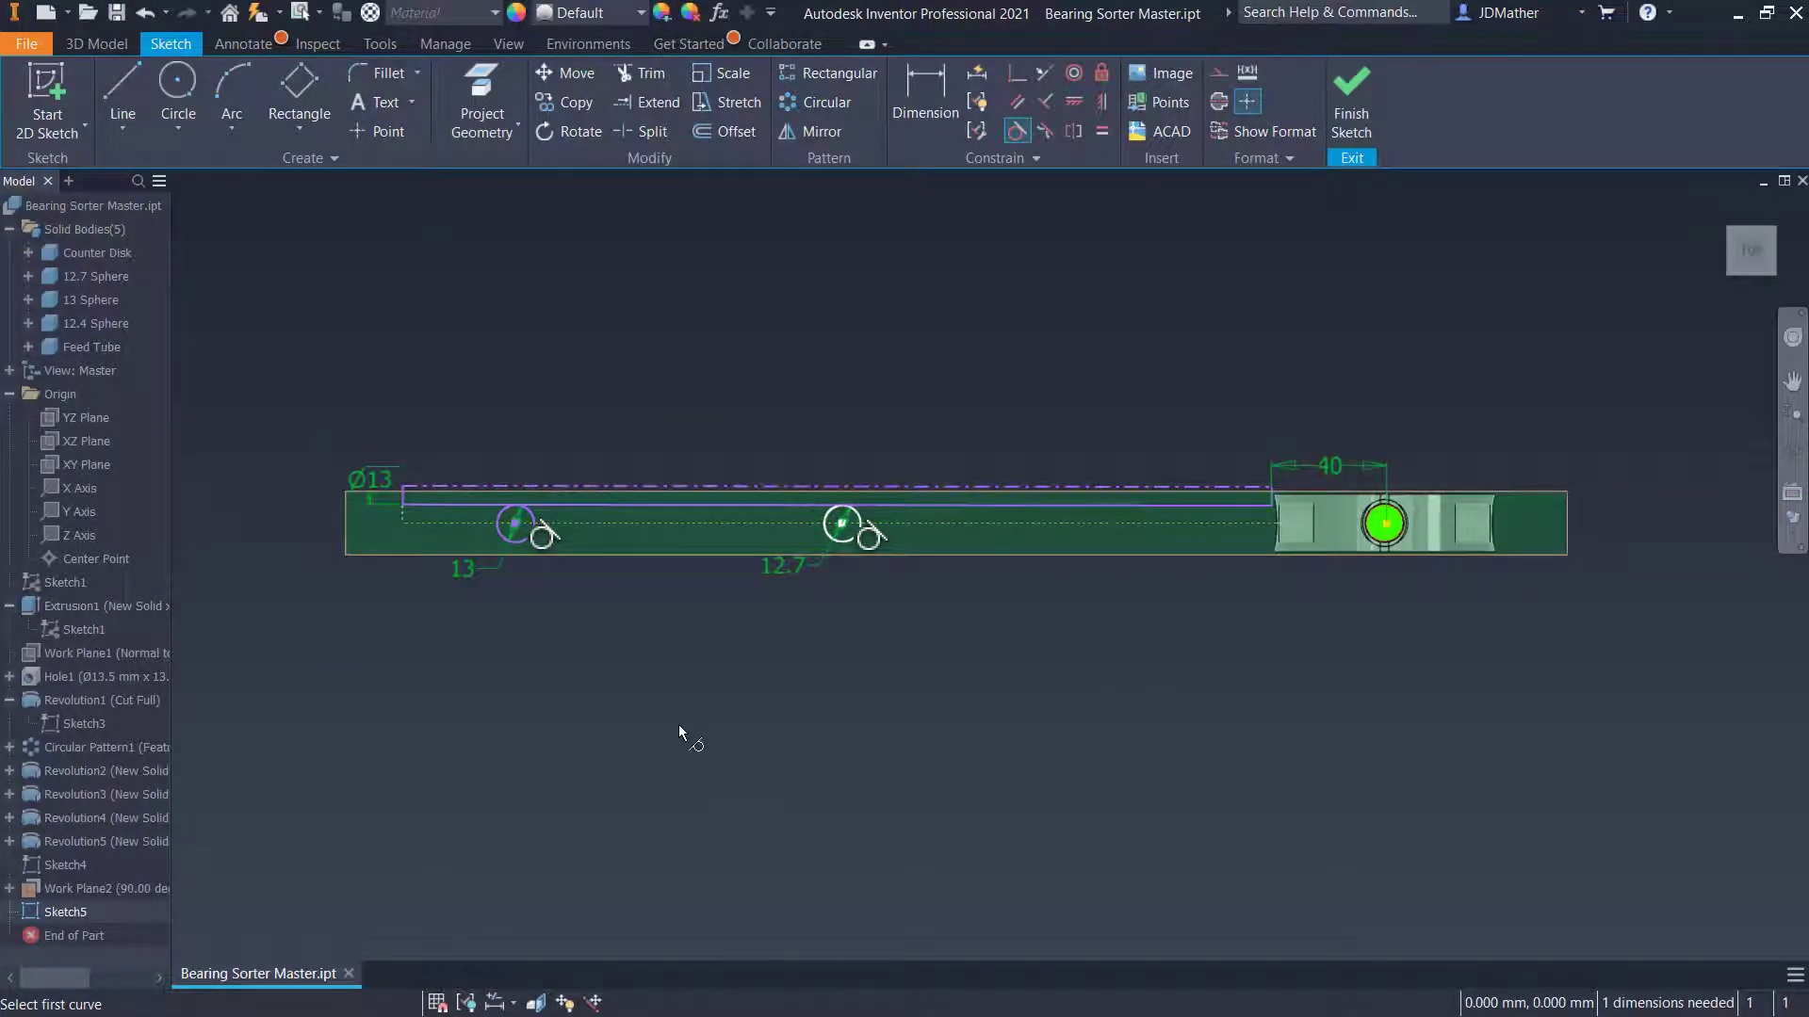
{"action": "key", "text": "Escape"}
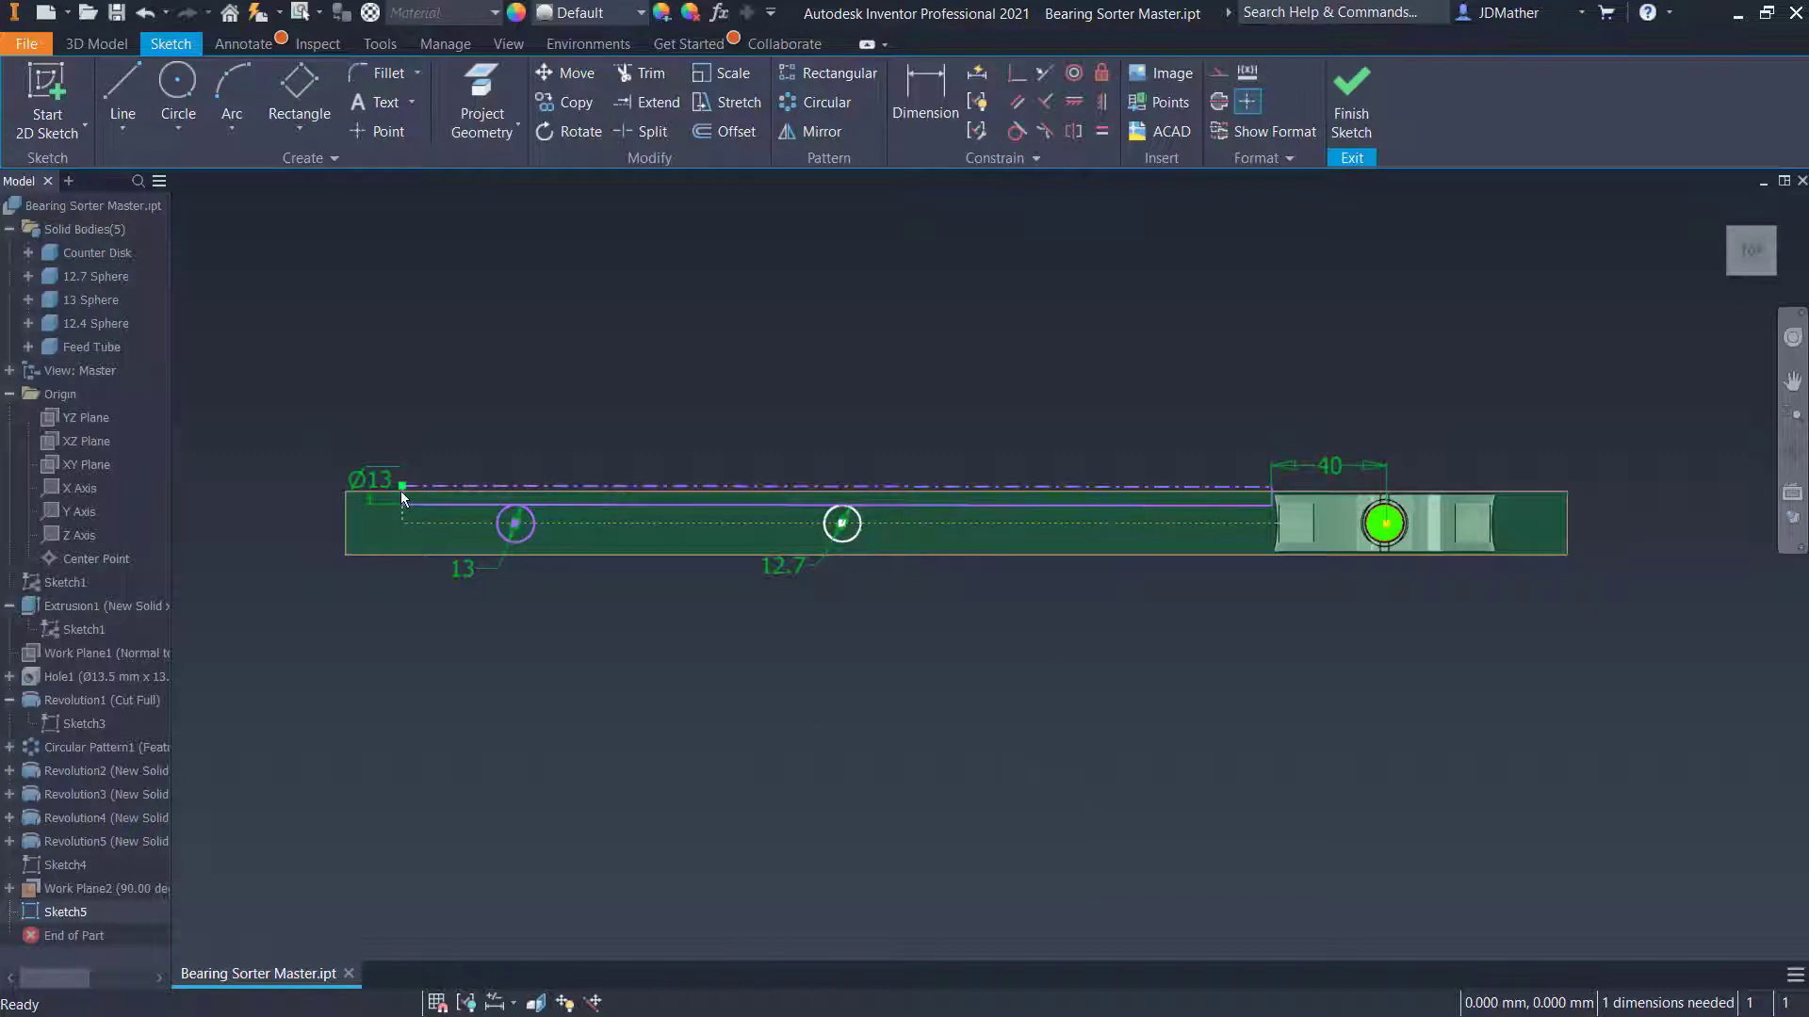
Try tilting the rectangle by pulling its upper-left corner upward, and undo that move
{"action": "left_click_drag", "start_coordinate": [400, 489], "coordinate": [456, 431]}
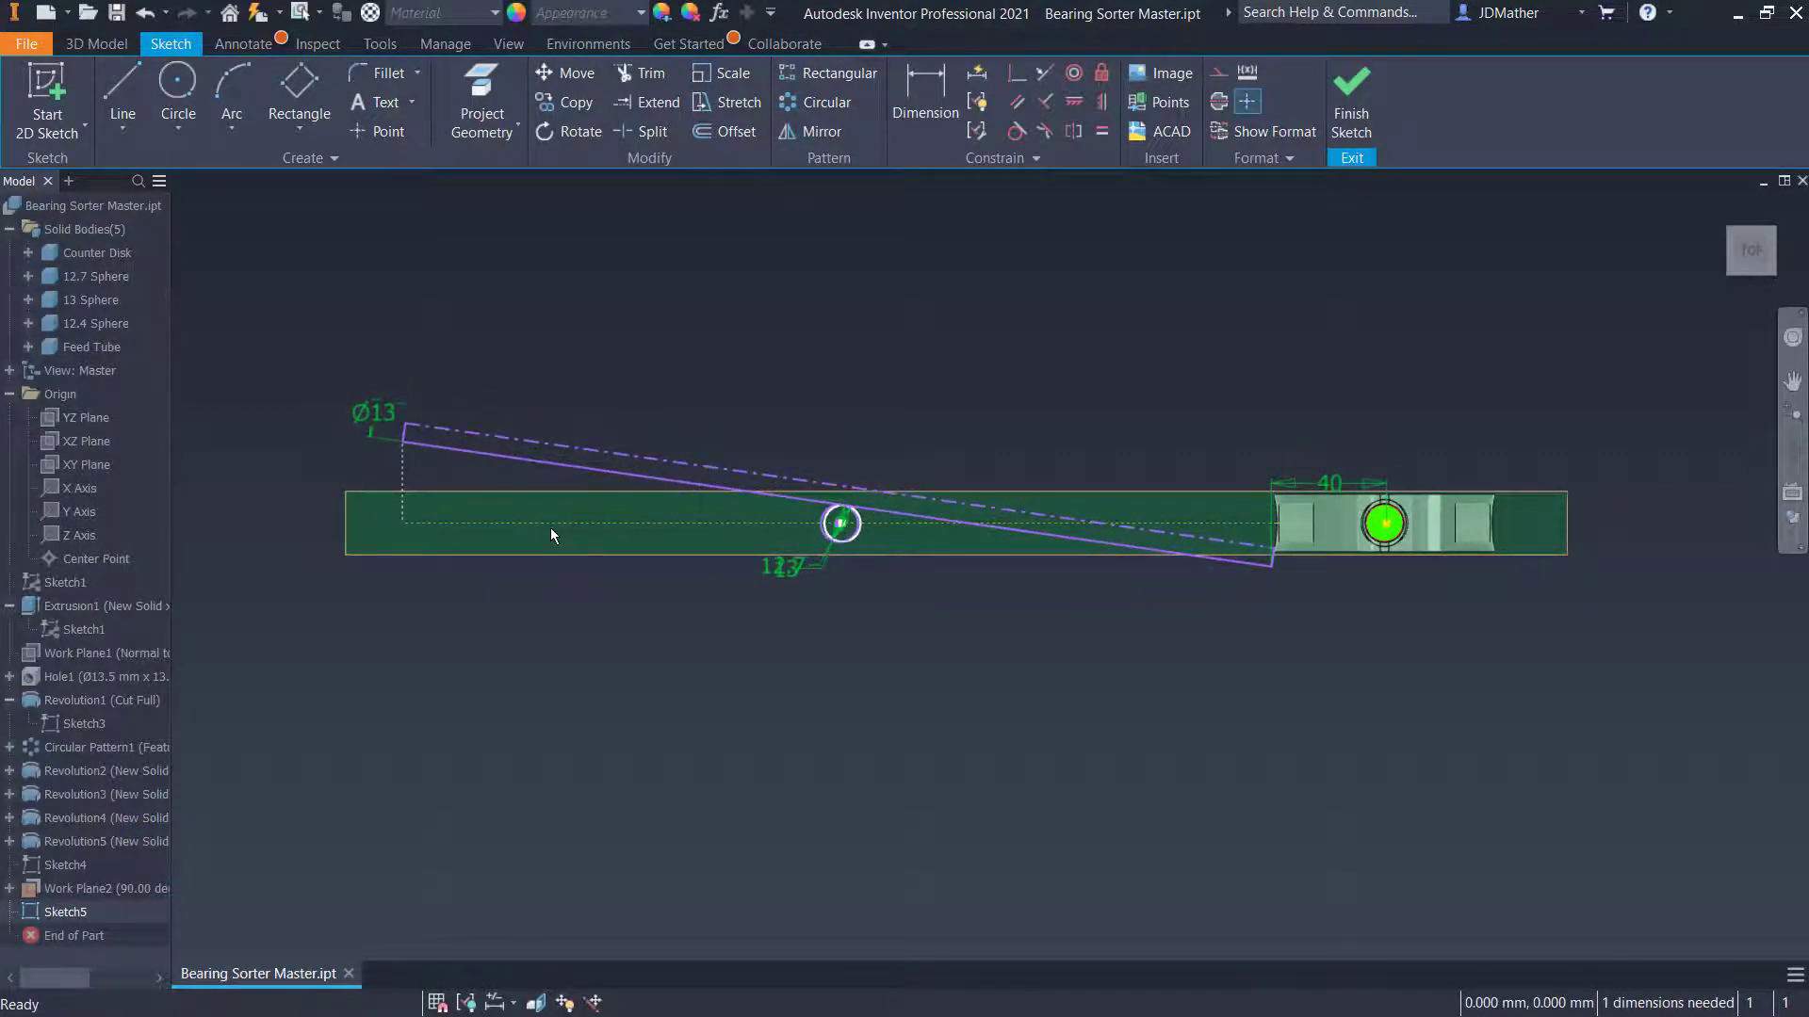
{"action": "key", "text": "ctrl+z"}
{"action": "scroll", "coordinate": [511, 536], "scroll_direction": "up", "scroll_amount": 5}
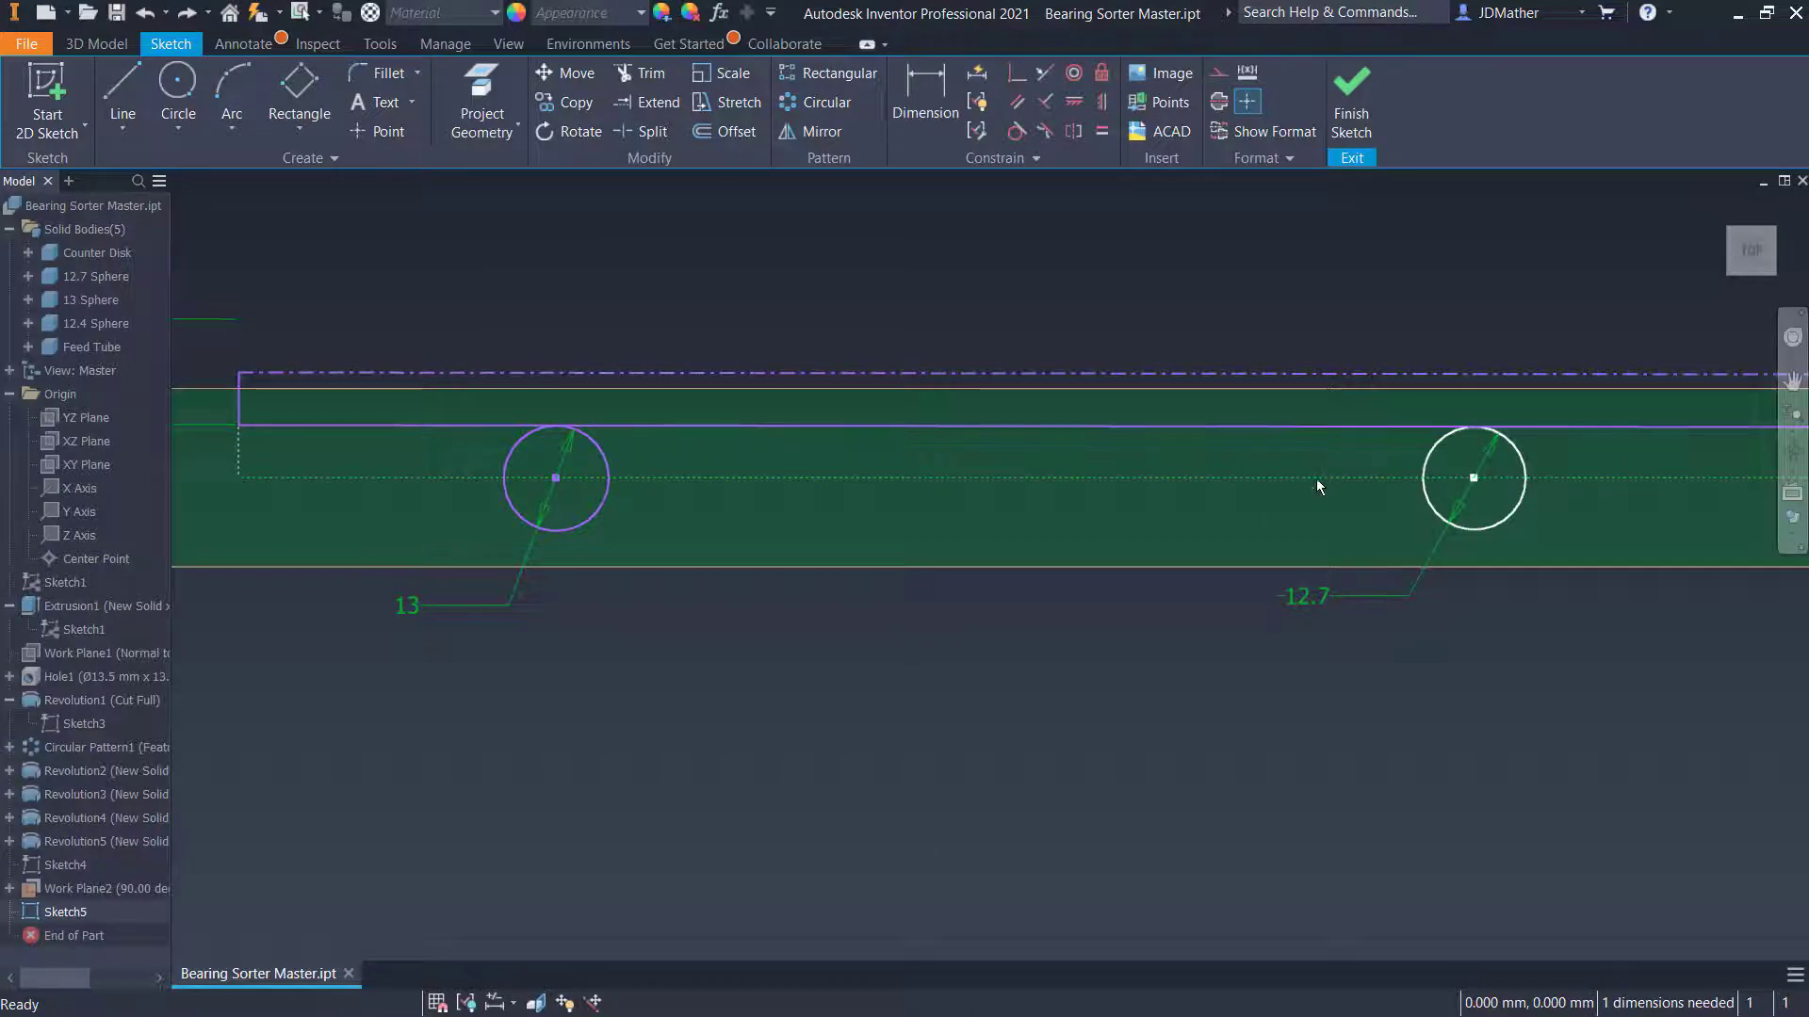
{"action": "scroll", "coordinate": [1315, 478], "scroll_direction": "down", "scroll_amount": 3}
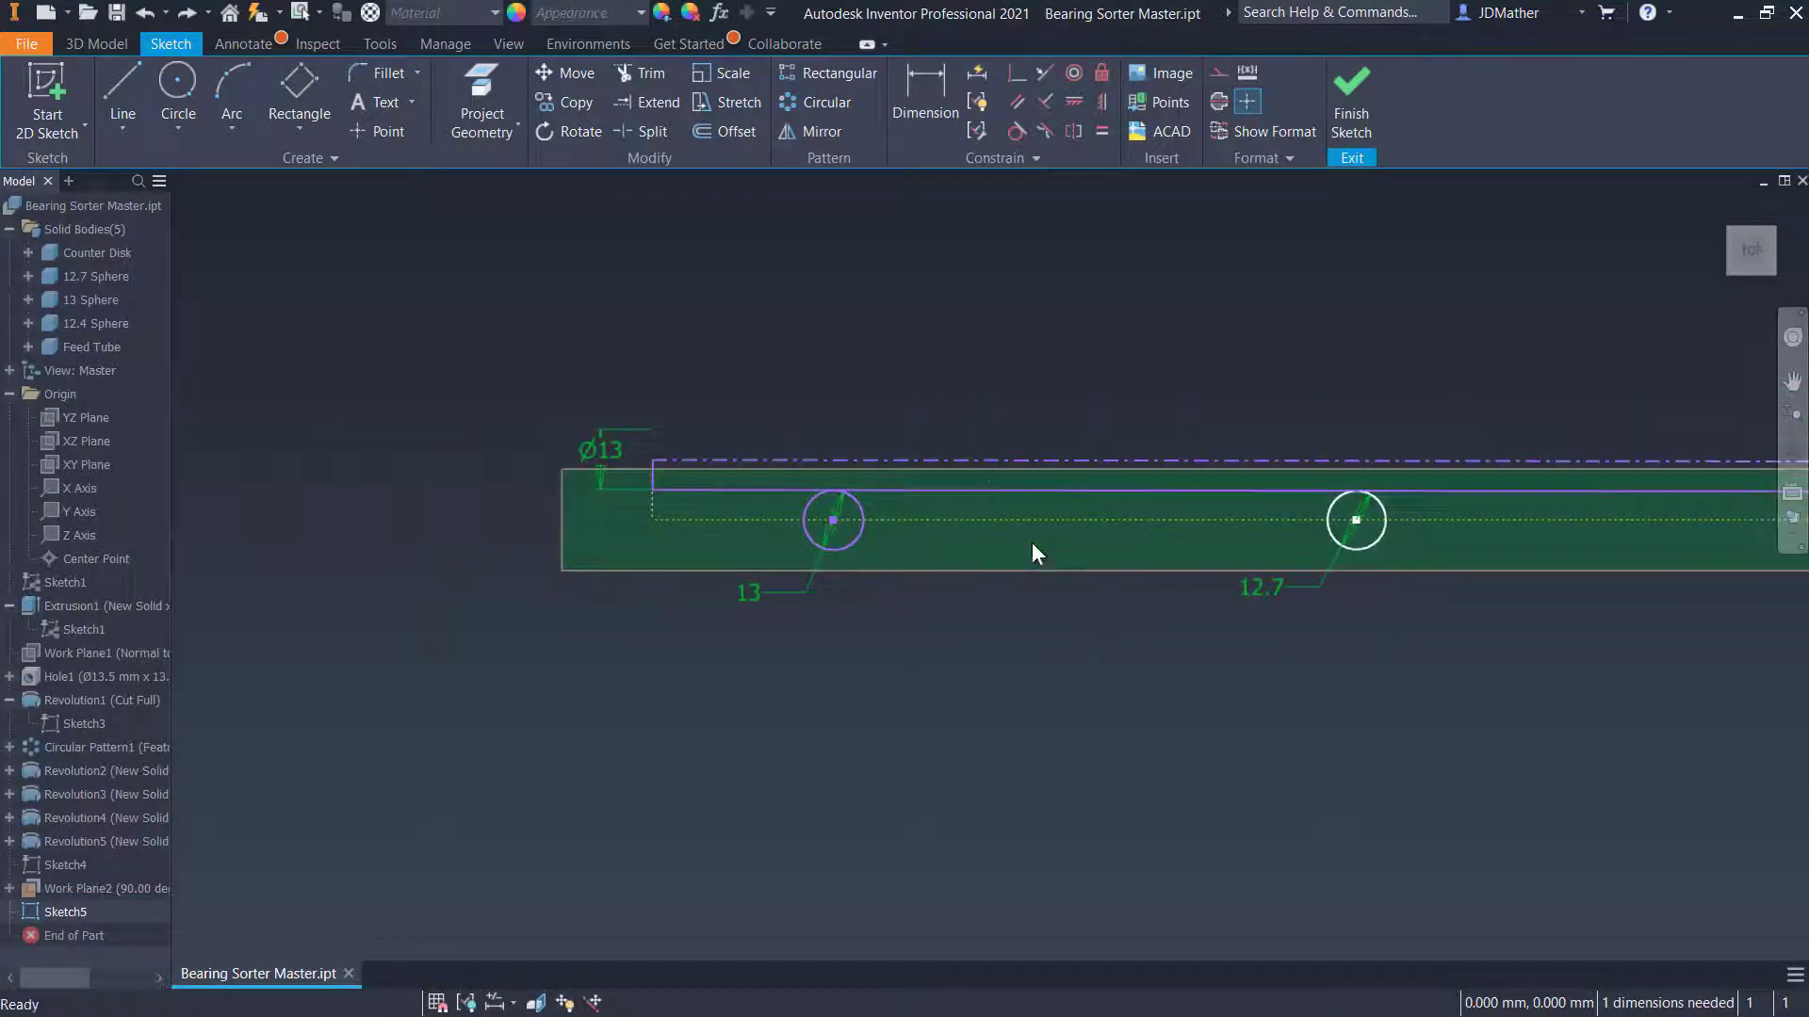
Dimension the horizontal distance between the centers of the 13 mm and 12.7 mm circles as 76 mm
{"action": "left_click", "coordinate": [928, 89]}
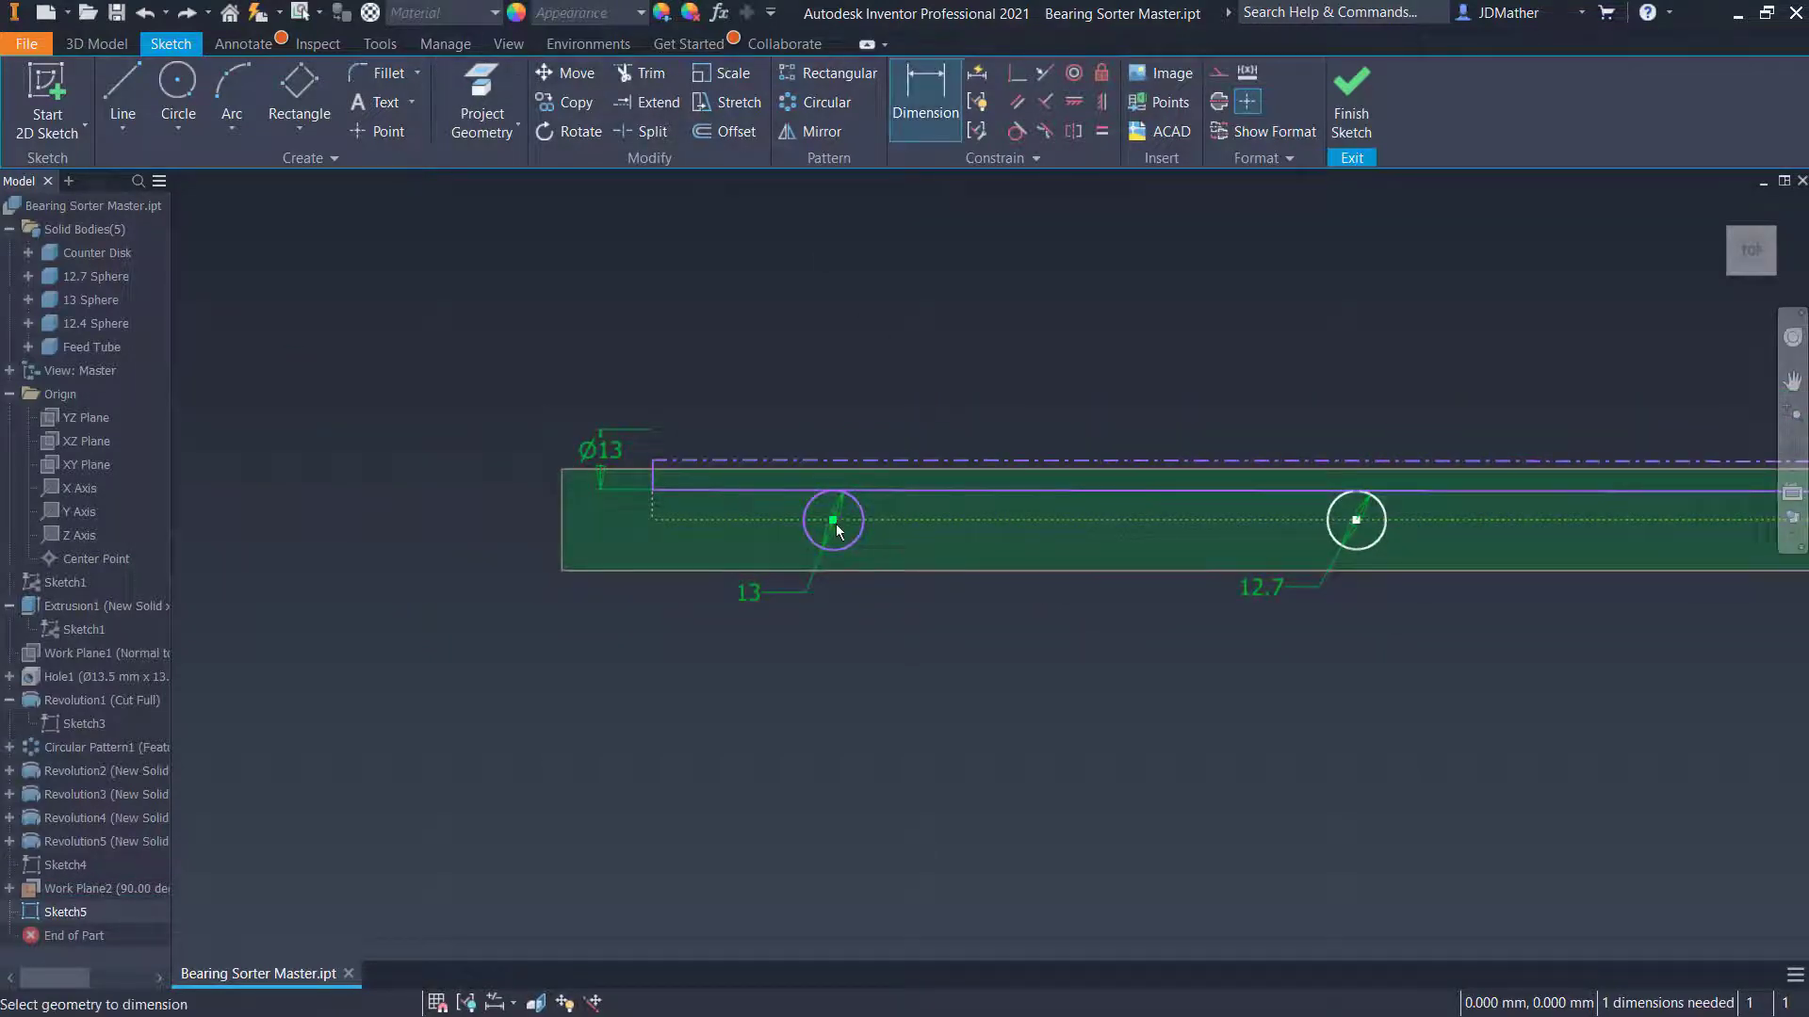
{"action": "left_click", "coordinate": [1354, 520]}
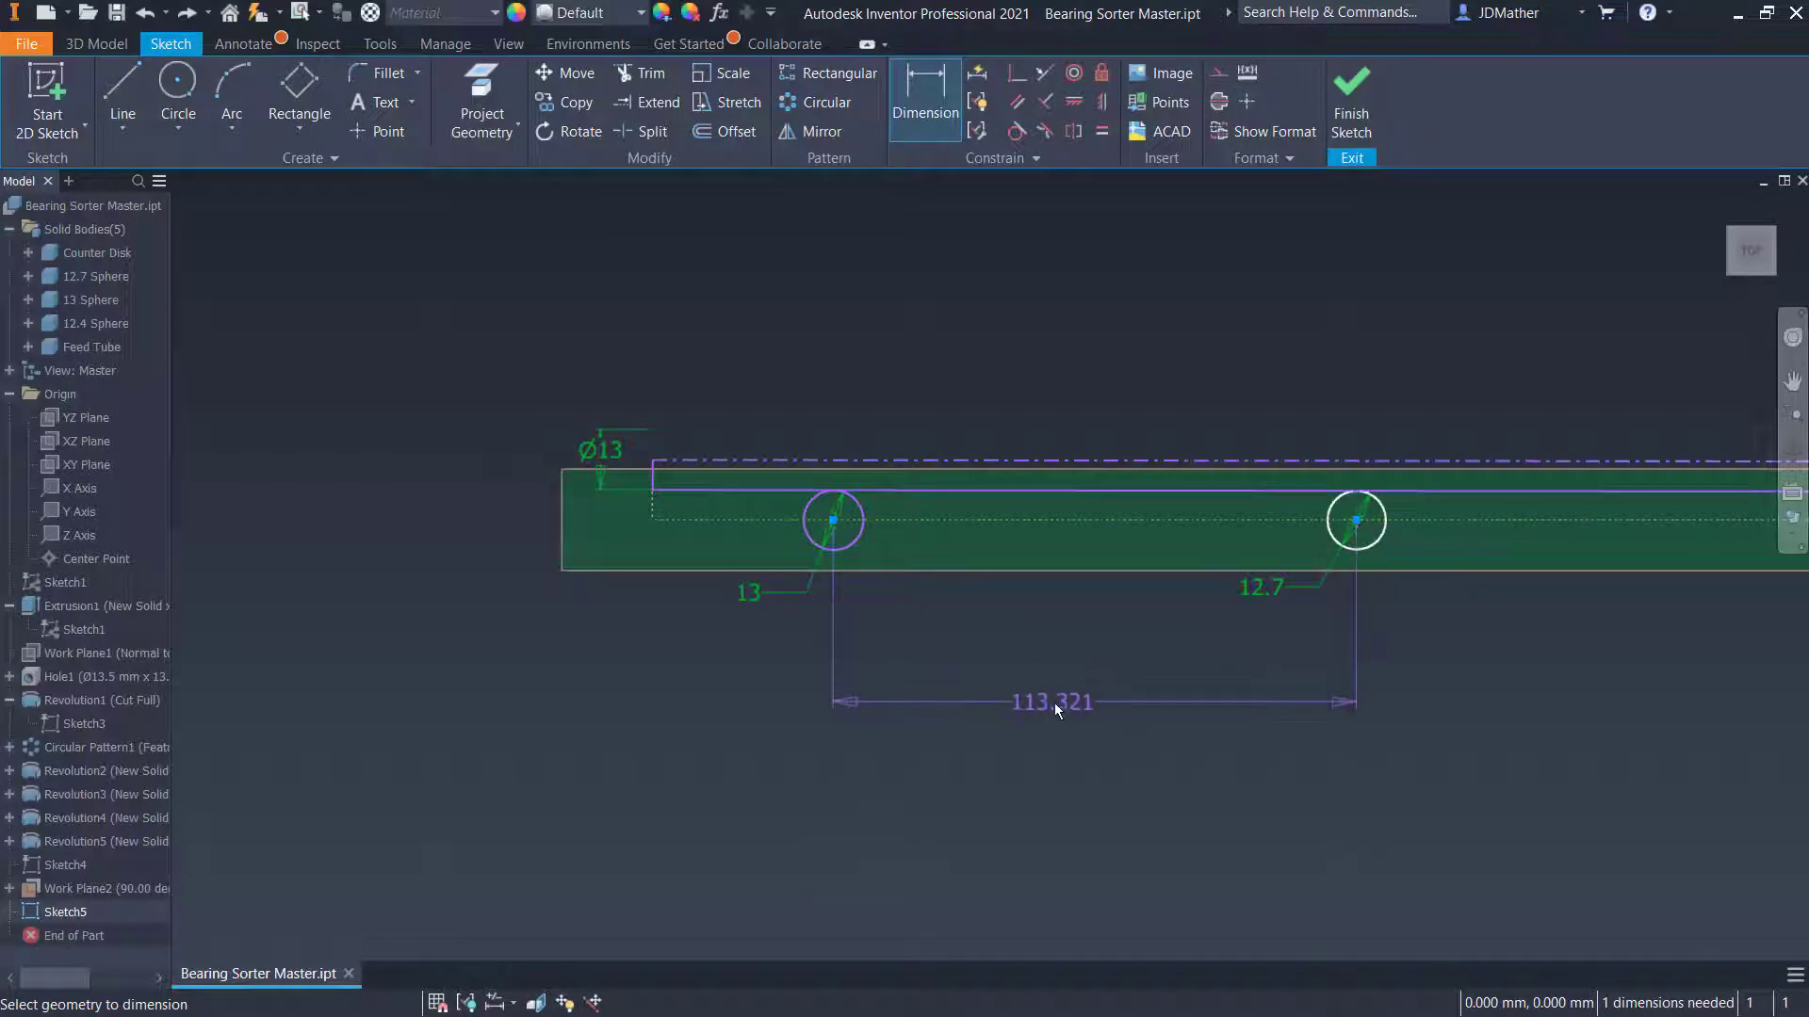
{"action": "left_click", "coordinate": [1055, 703]}
{"action": "type", "text": "76"}
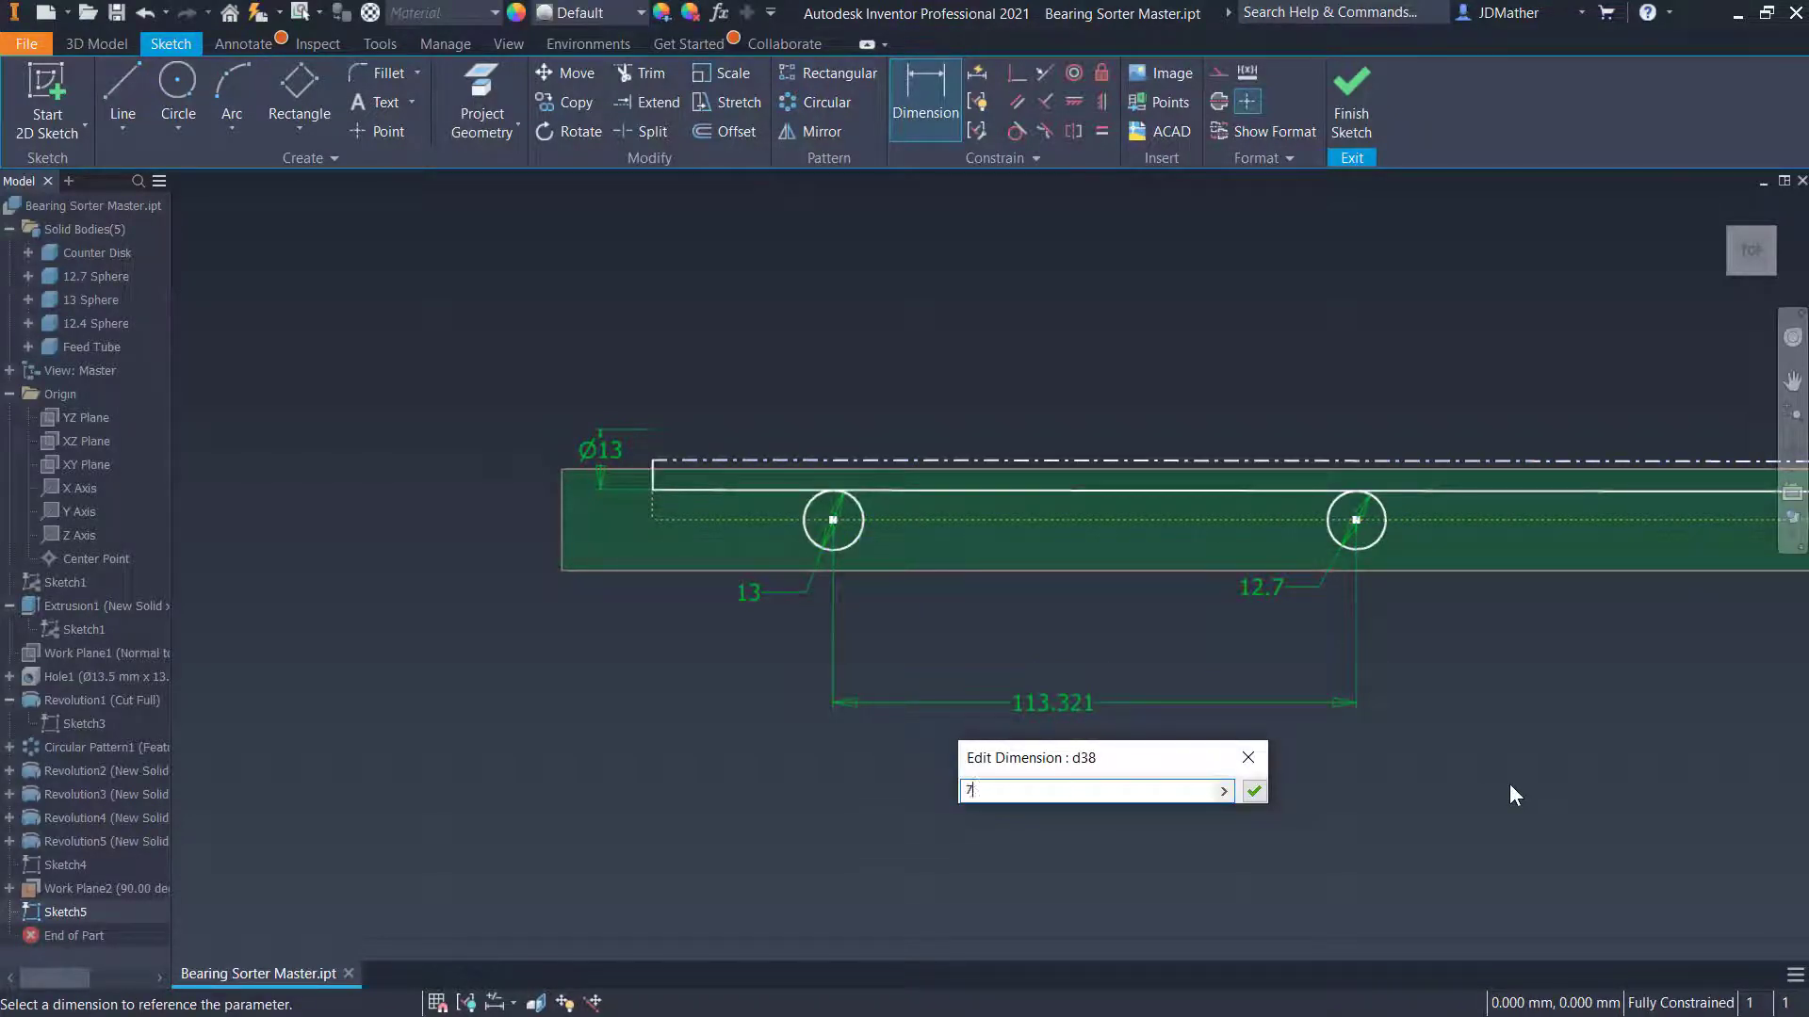
{"action": "key", "text": "Return"}
{"action": "scroll", "coordinate": [955, 626], "scroll_direction": "down", "scroll_amount": 4}
{"action": "scroll", "coordinate": [1409, 622], "scroll_direction": "up", "scroll_amount": 4}
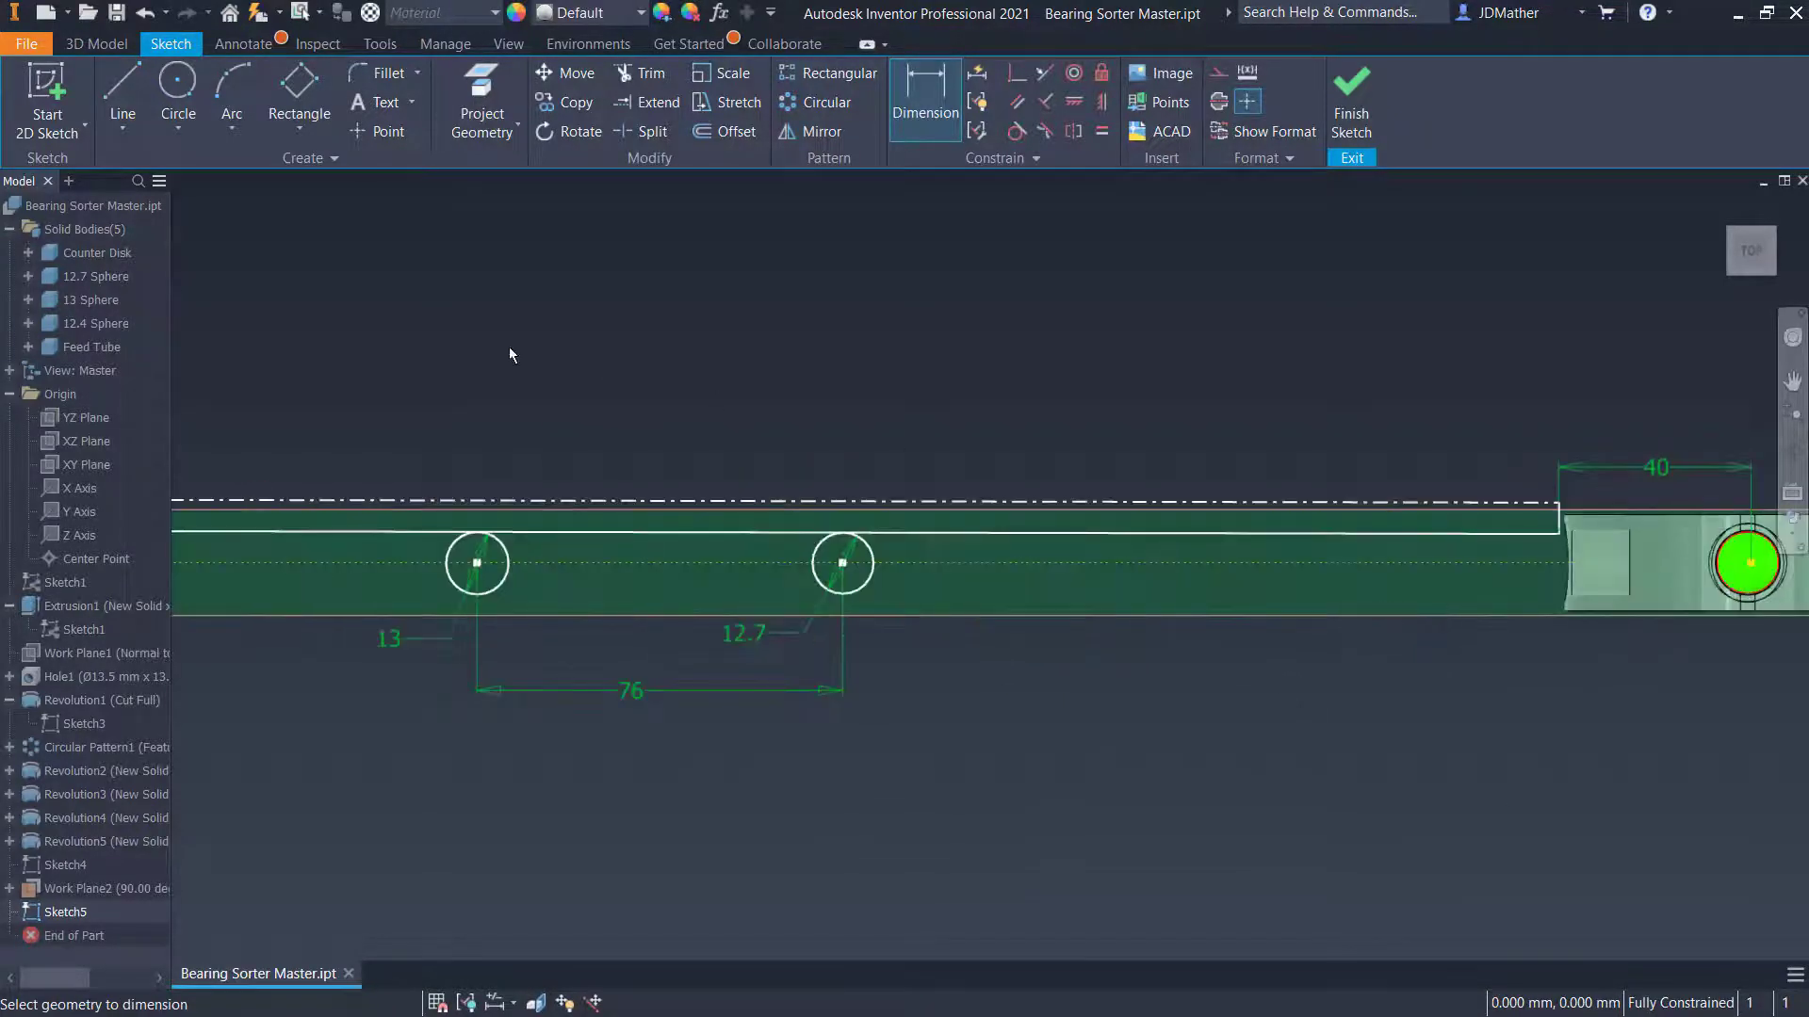
Draw a third circle centered on the projected midline, on the feed tube side of the 12.7 mm circle, tangent to the rectangle's lower long edge
{"action": "left_click", "coordinate": [179, 90]}
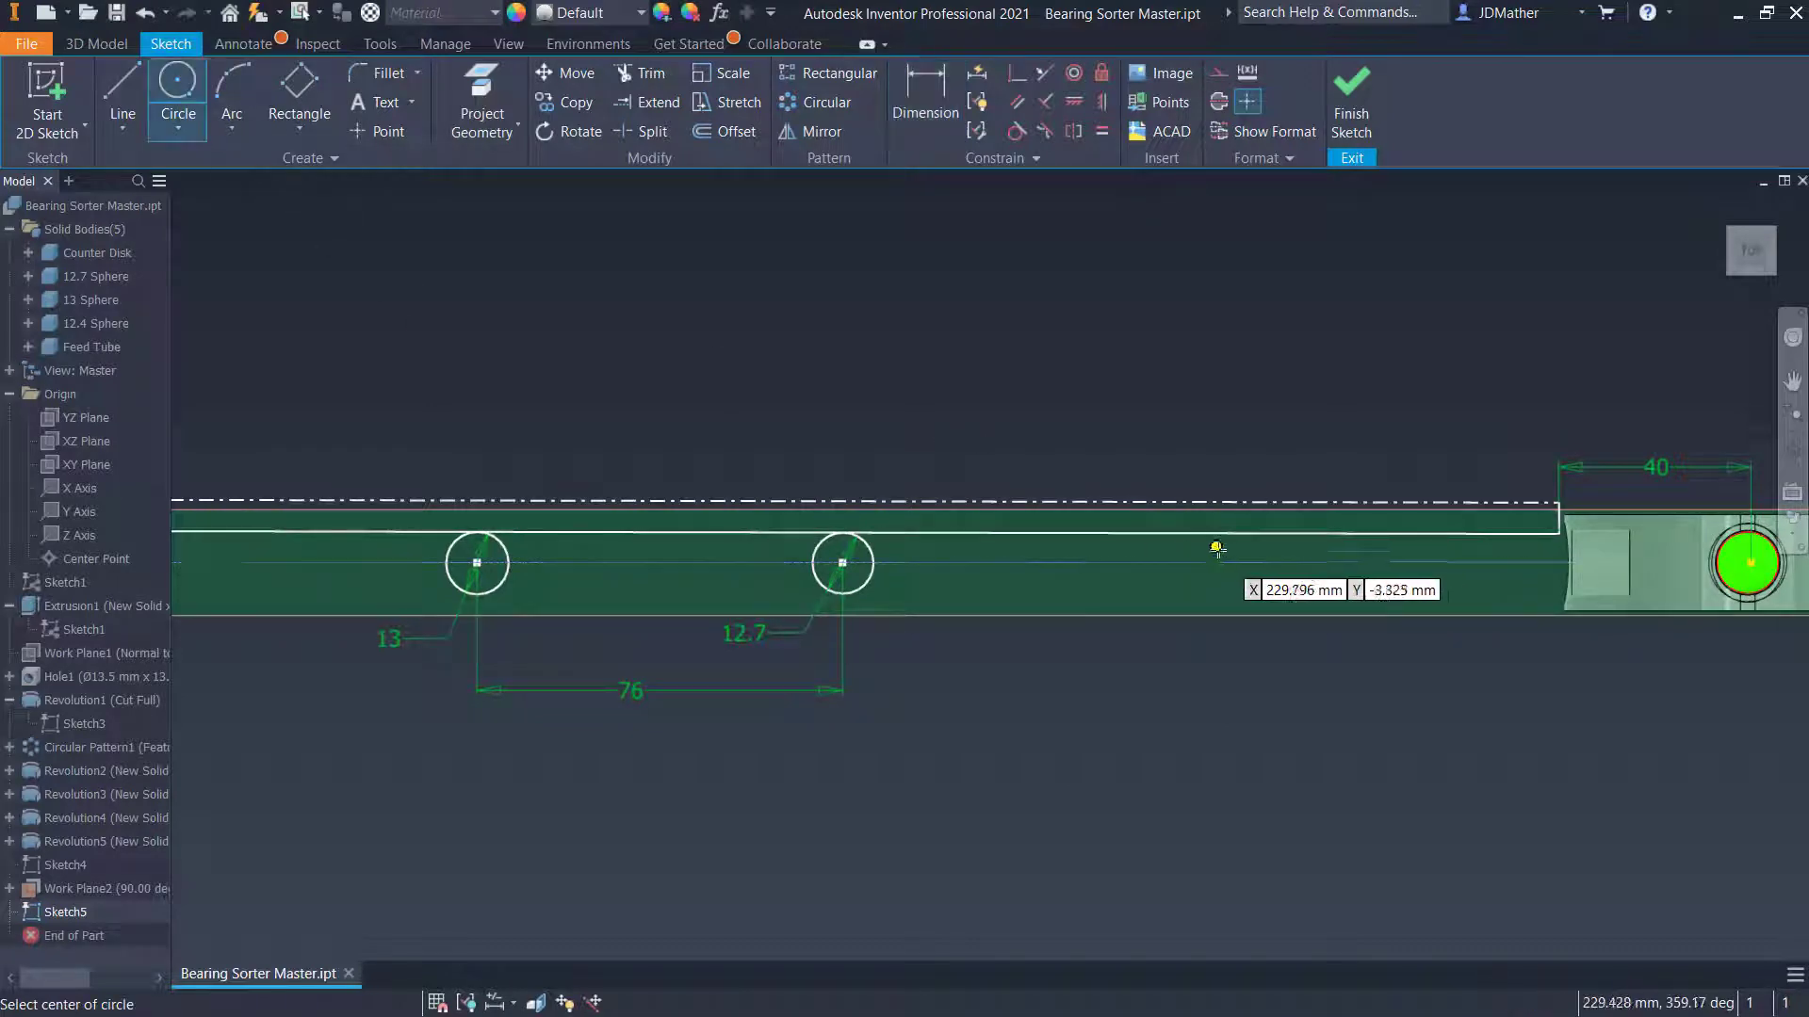
{"action": "left_click", "coordinate": [1246, 563]}
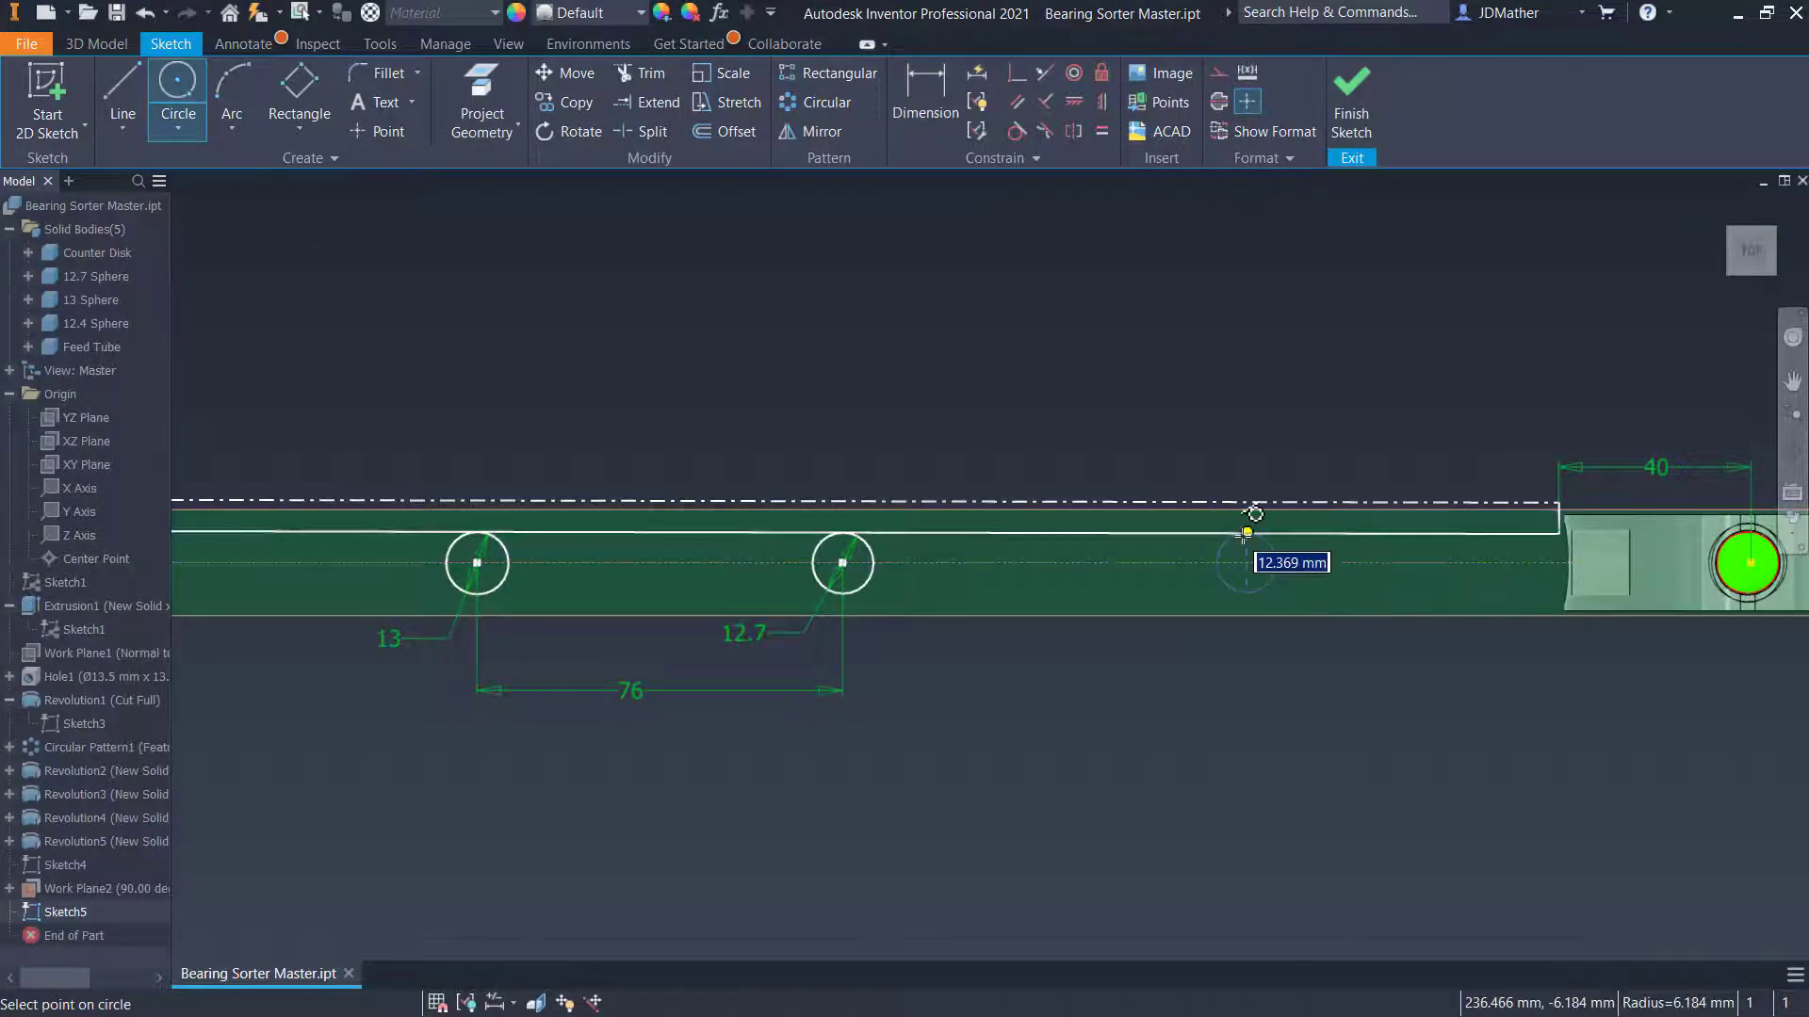
{"action": "left_click", "coordinate": [1247, 533]}
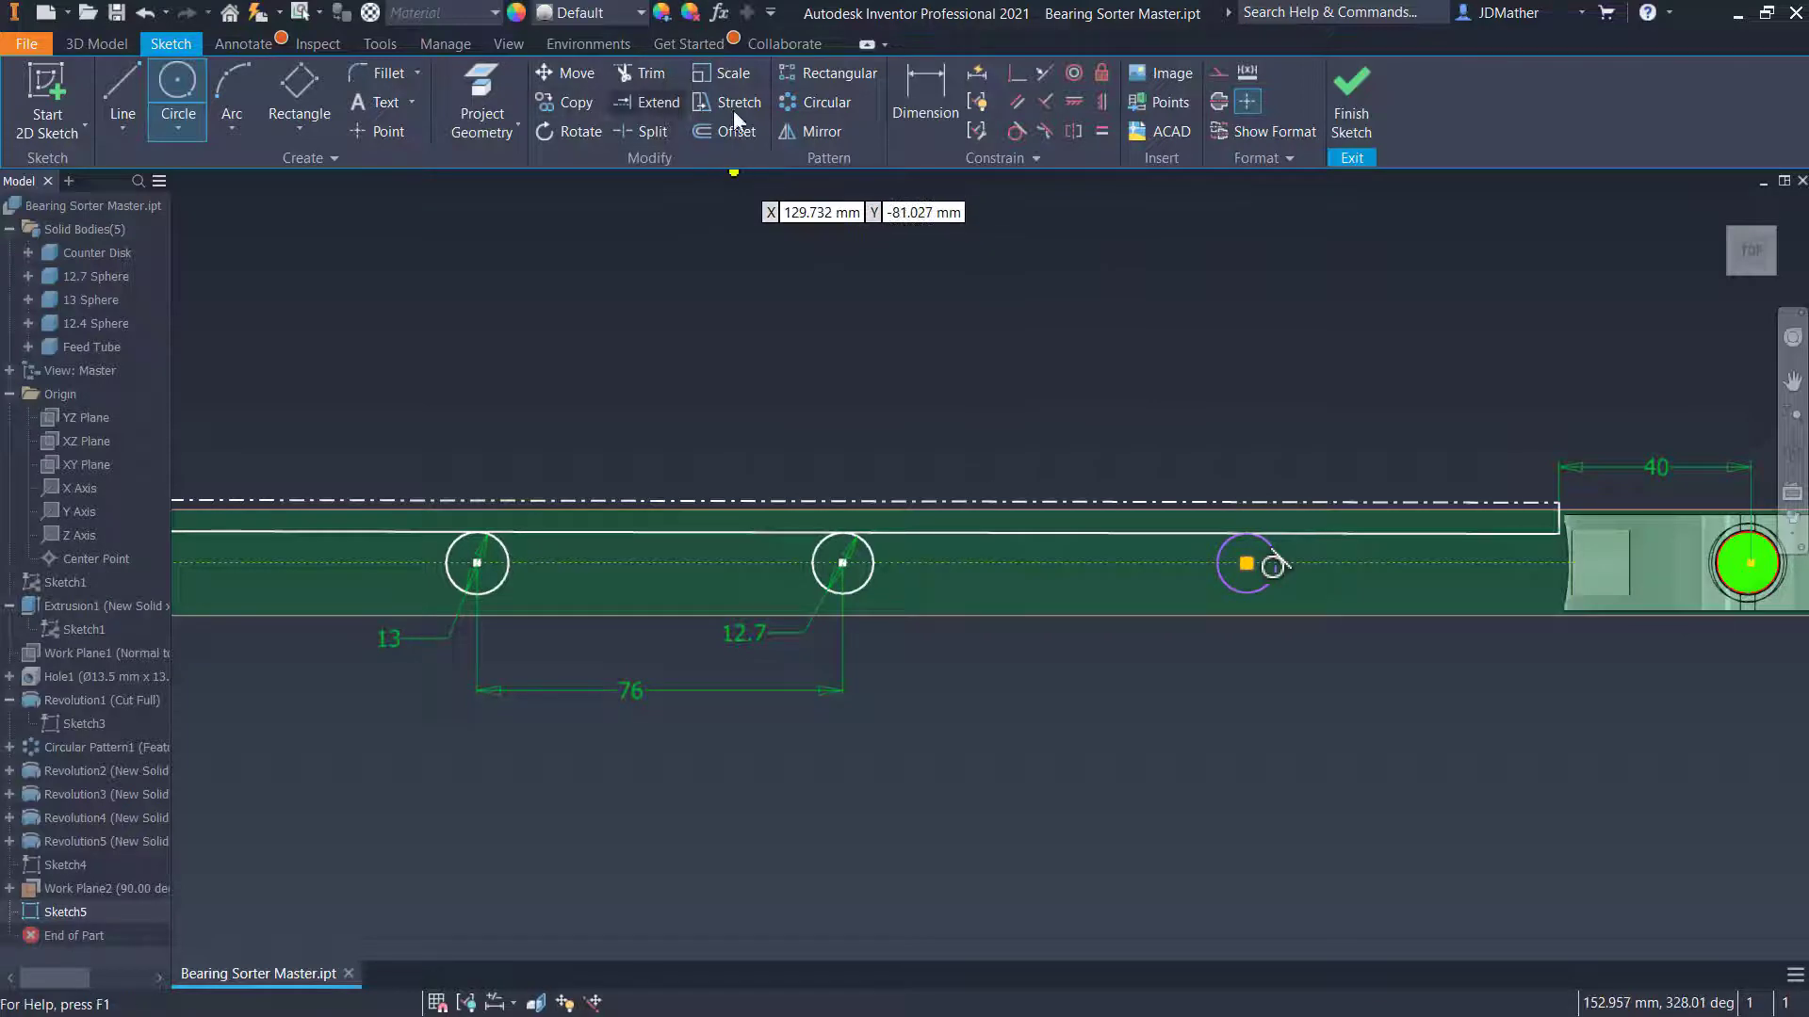
Dimension the horizontal distance between the centers of the 12.7 mm circle and the third circle as 76 mm
{"action": "left_click", "coordinate": [934, 83]}
{"action": "left_click", "coordinate": [842, 562]}
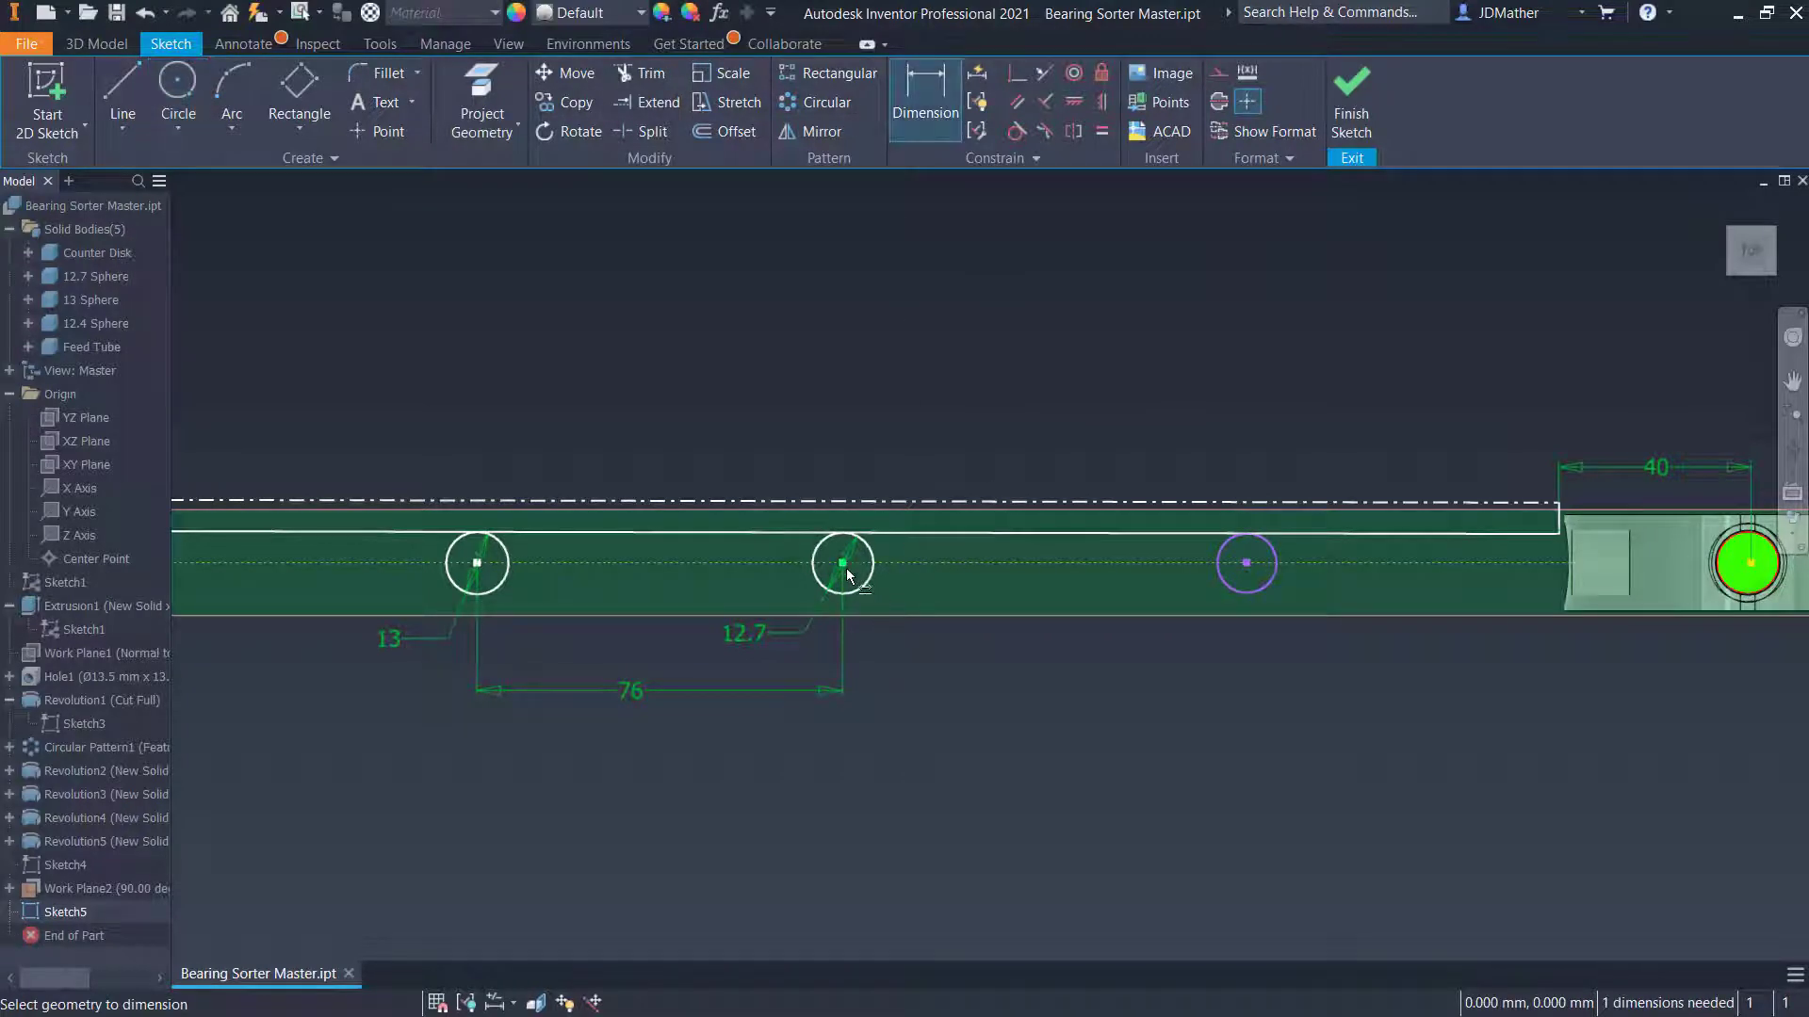
{"action": "left_click", "coordinate": [1246, 562]}
{"action": "left_click", "coordinate": [1111, 665]}
{"action": "type", "text": "76"}
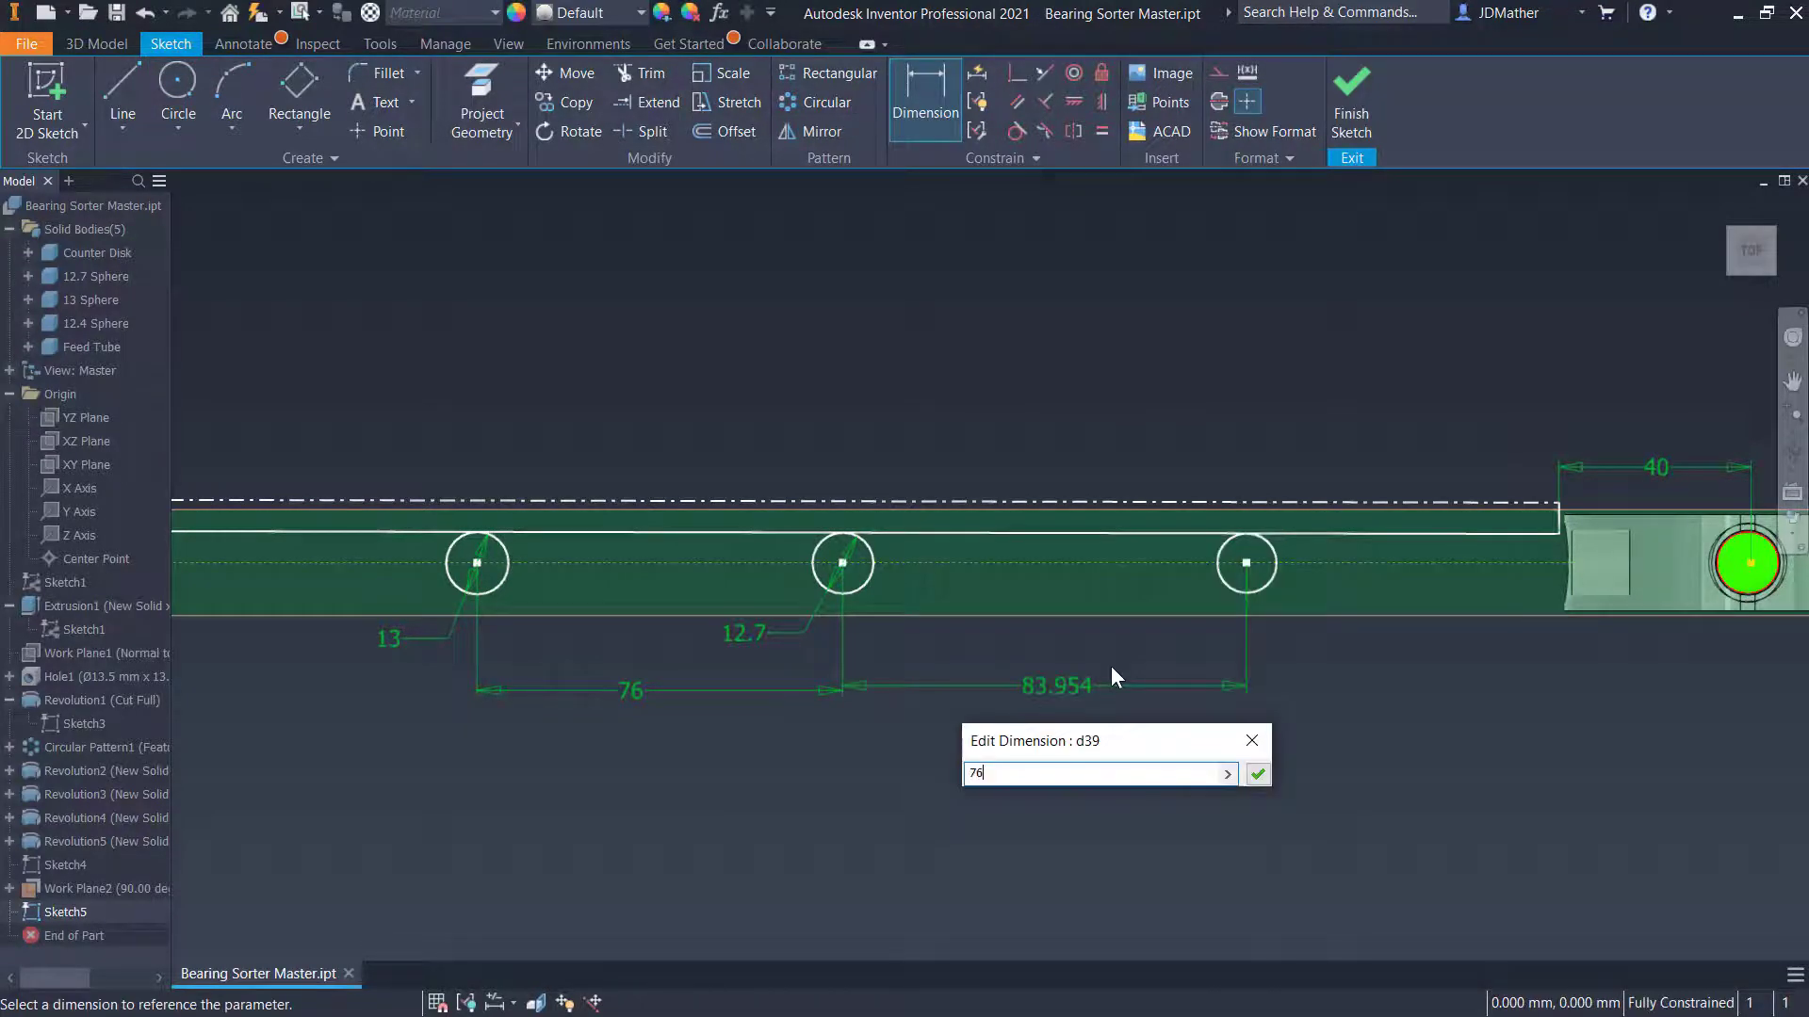
{"action": "key", "text": "Return"}
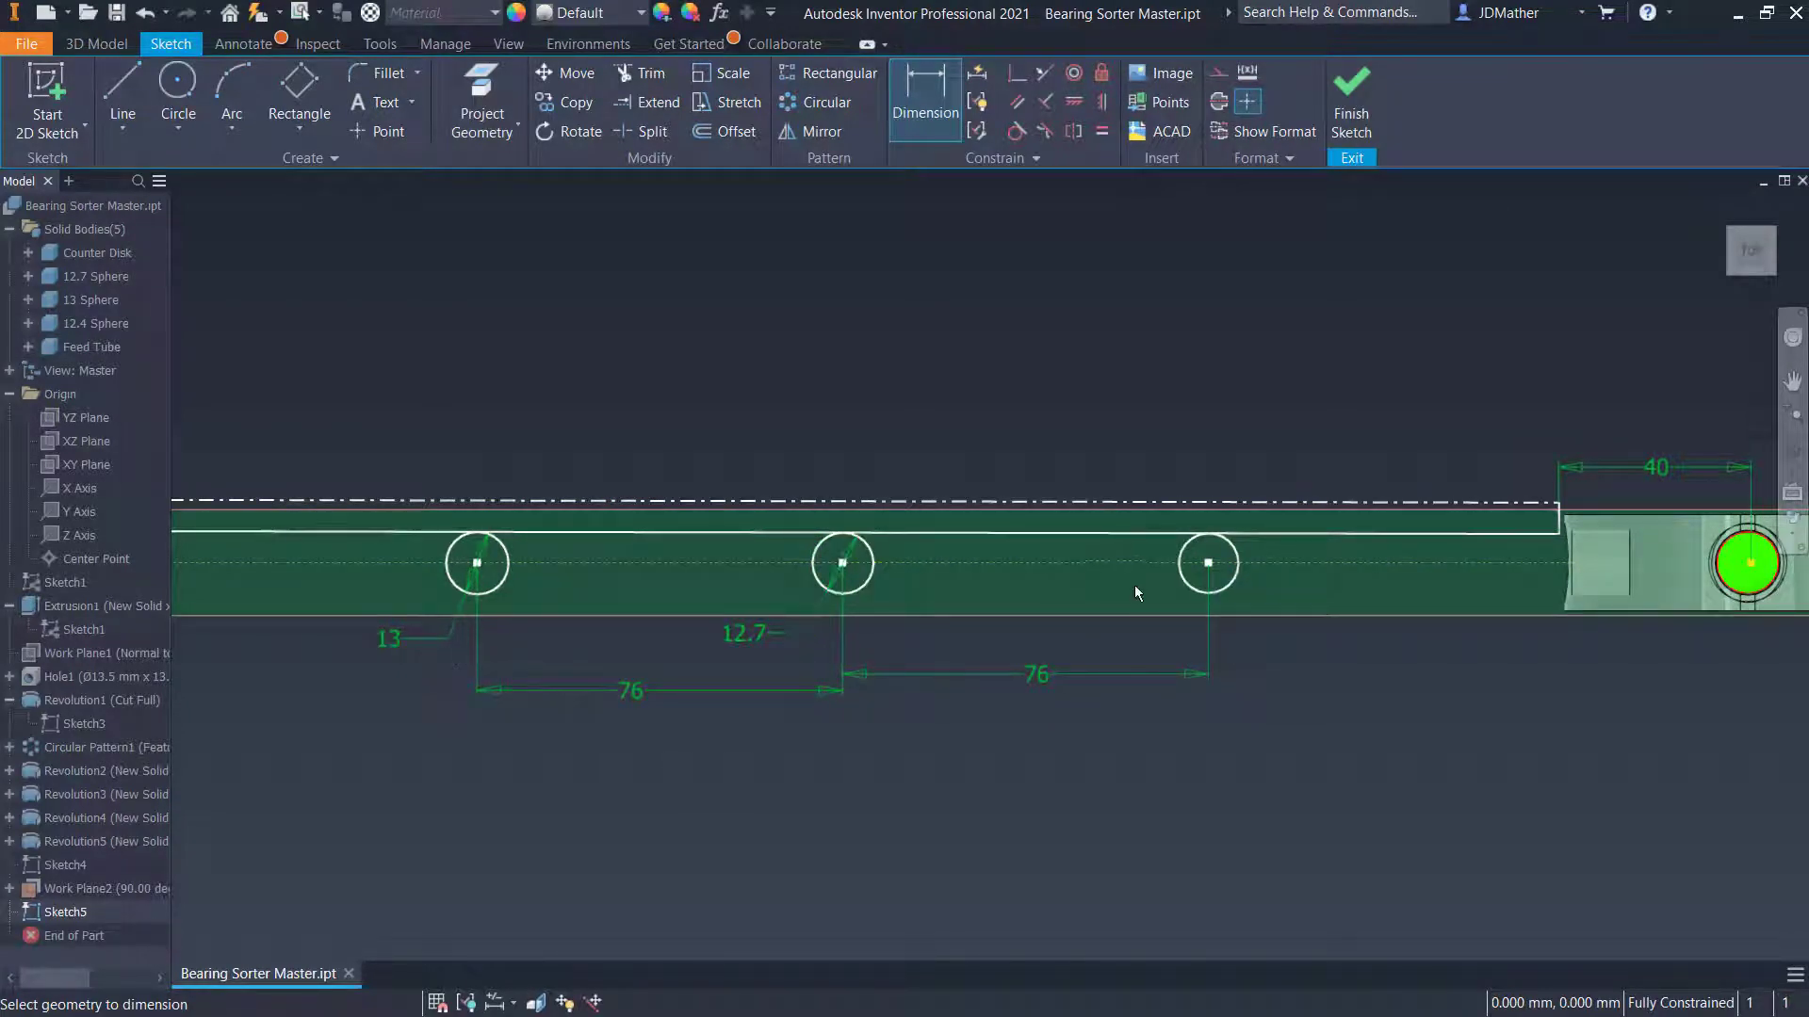
Add a driven diameter dimension to the third circle
{"action": "left_click", "coordinate": [1232, 586]}
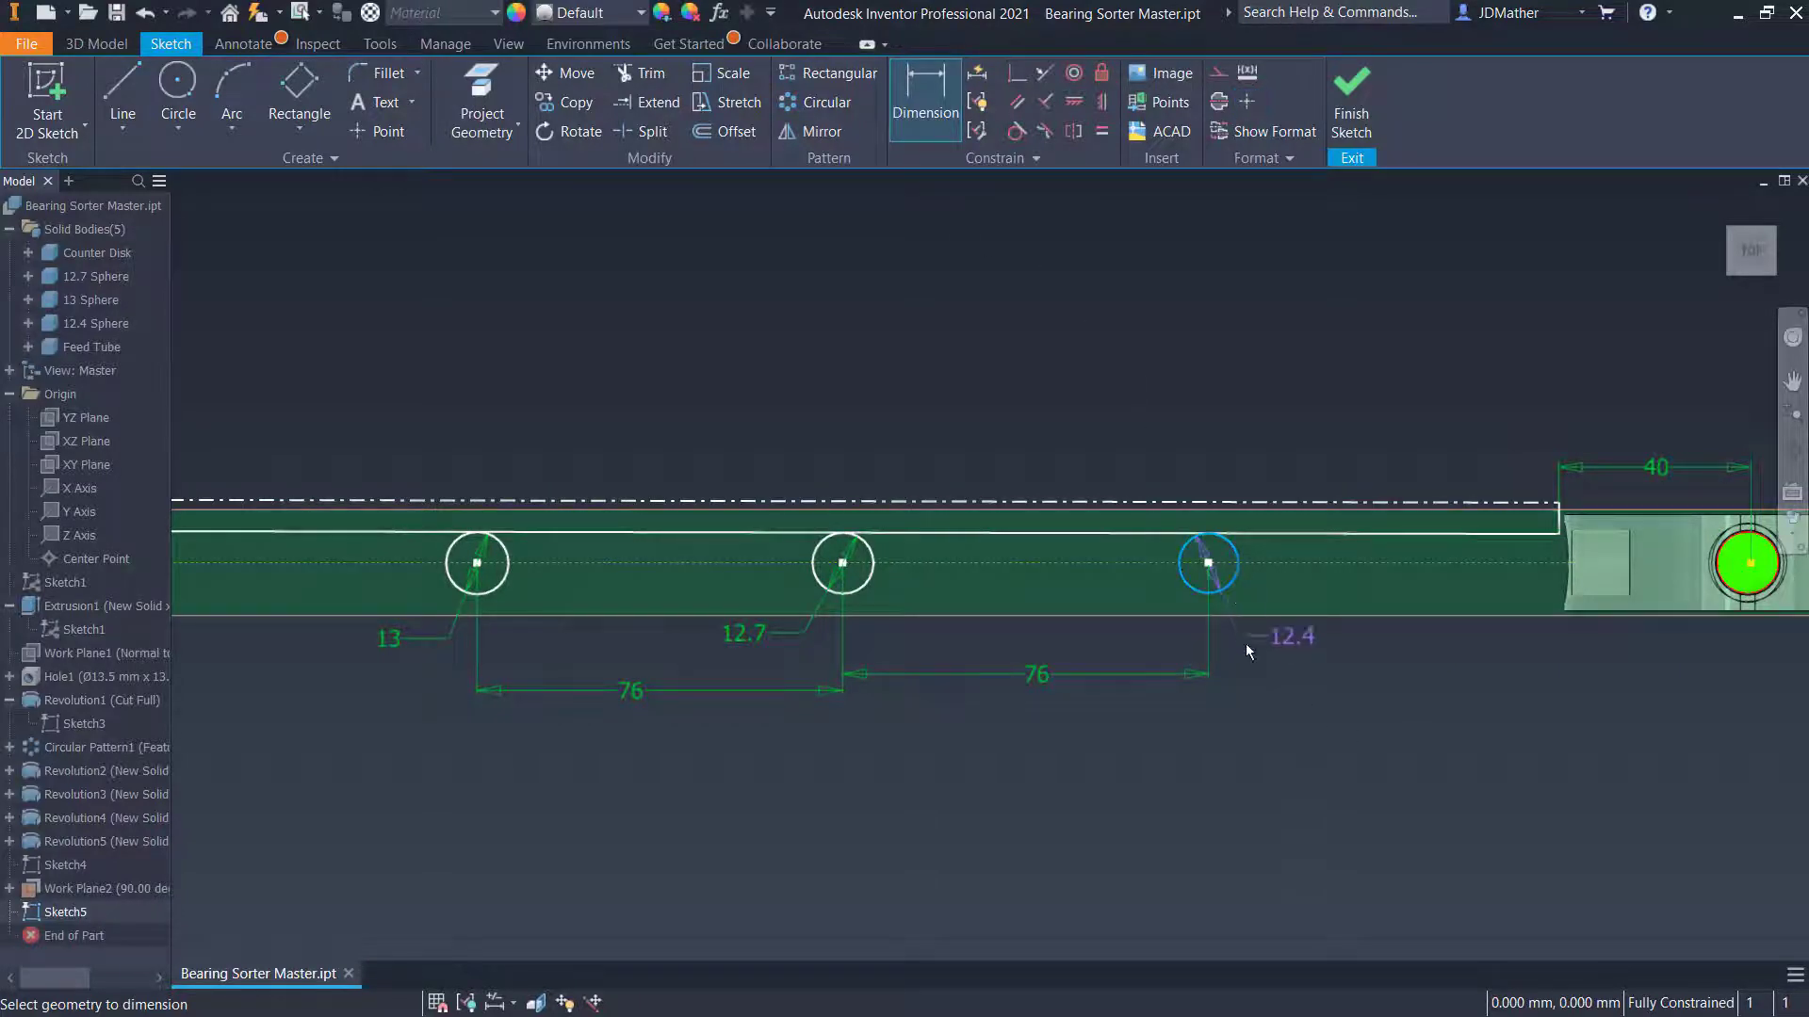
{"action": "left_click", "coordinate": [1249, 662]}
{"action": "left_click", "coordinate": [479, 206]}
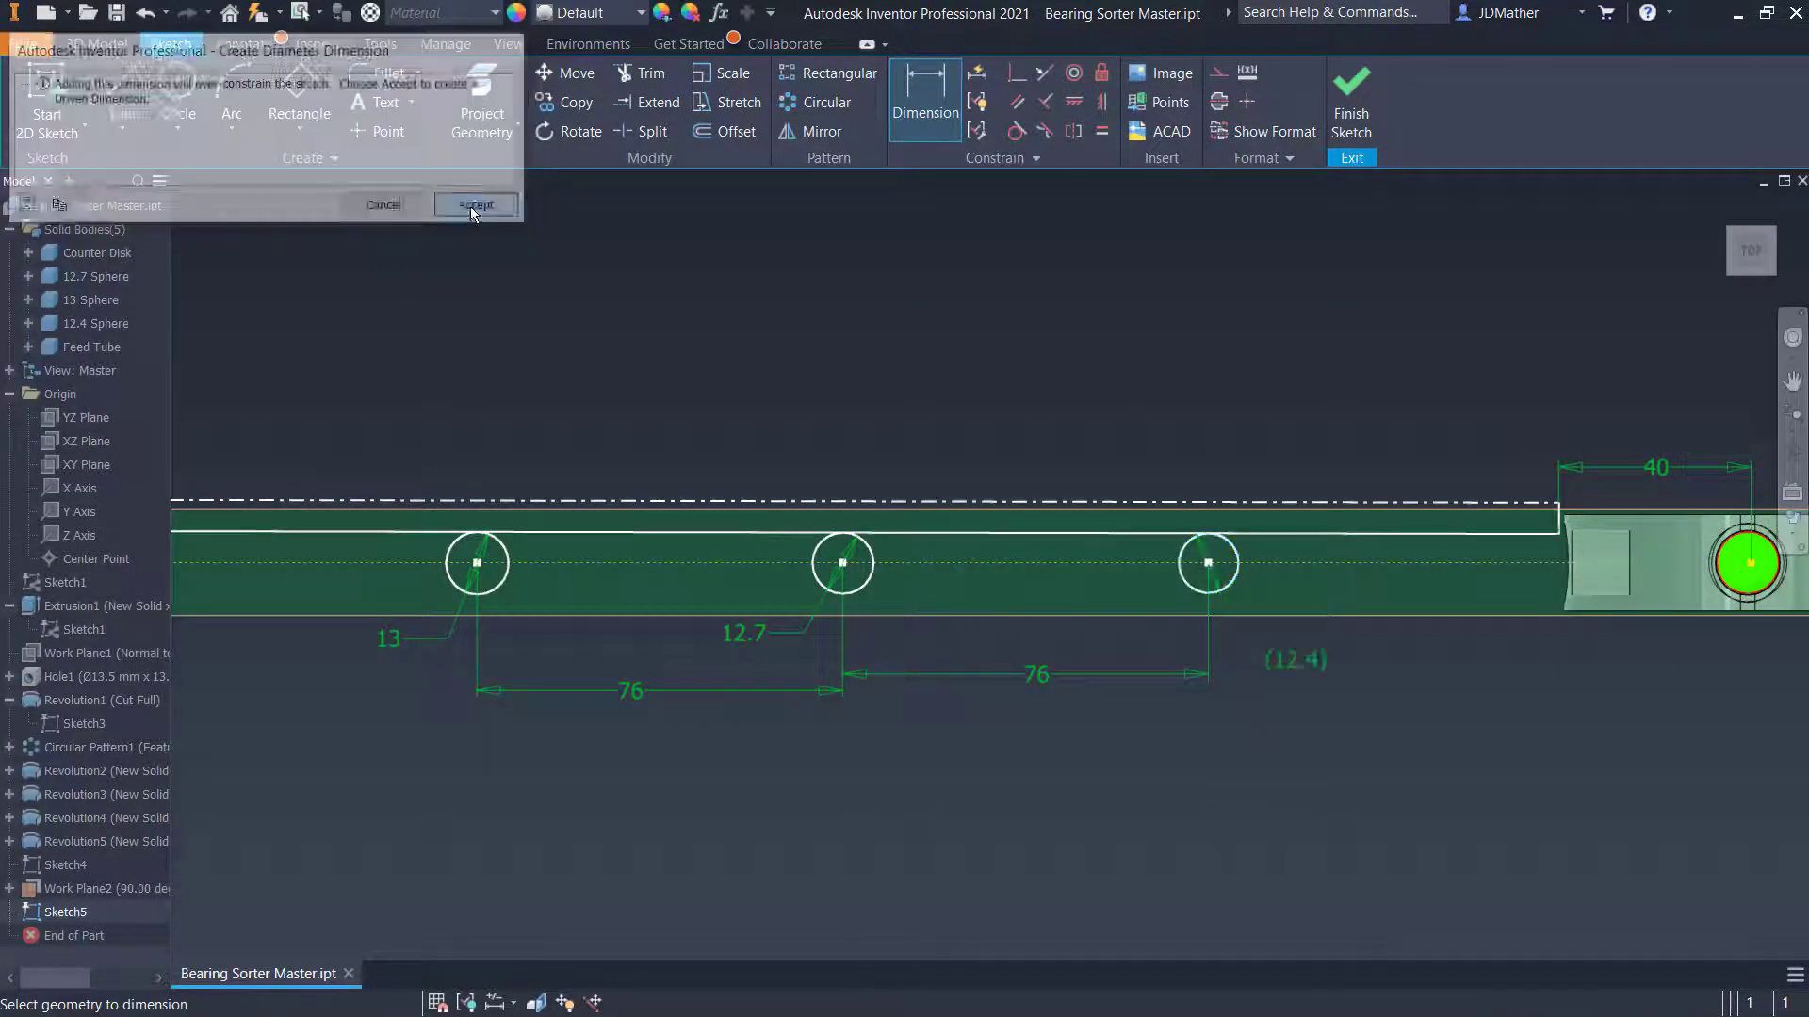
Convert the three ball circles to construction geometry
{"action": "key", "text": "Escape"}
{"action": "left_click_drag", "start_coordinate": [1430, 794], "coordinate": [404, 579]}
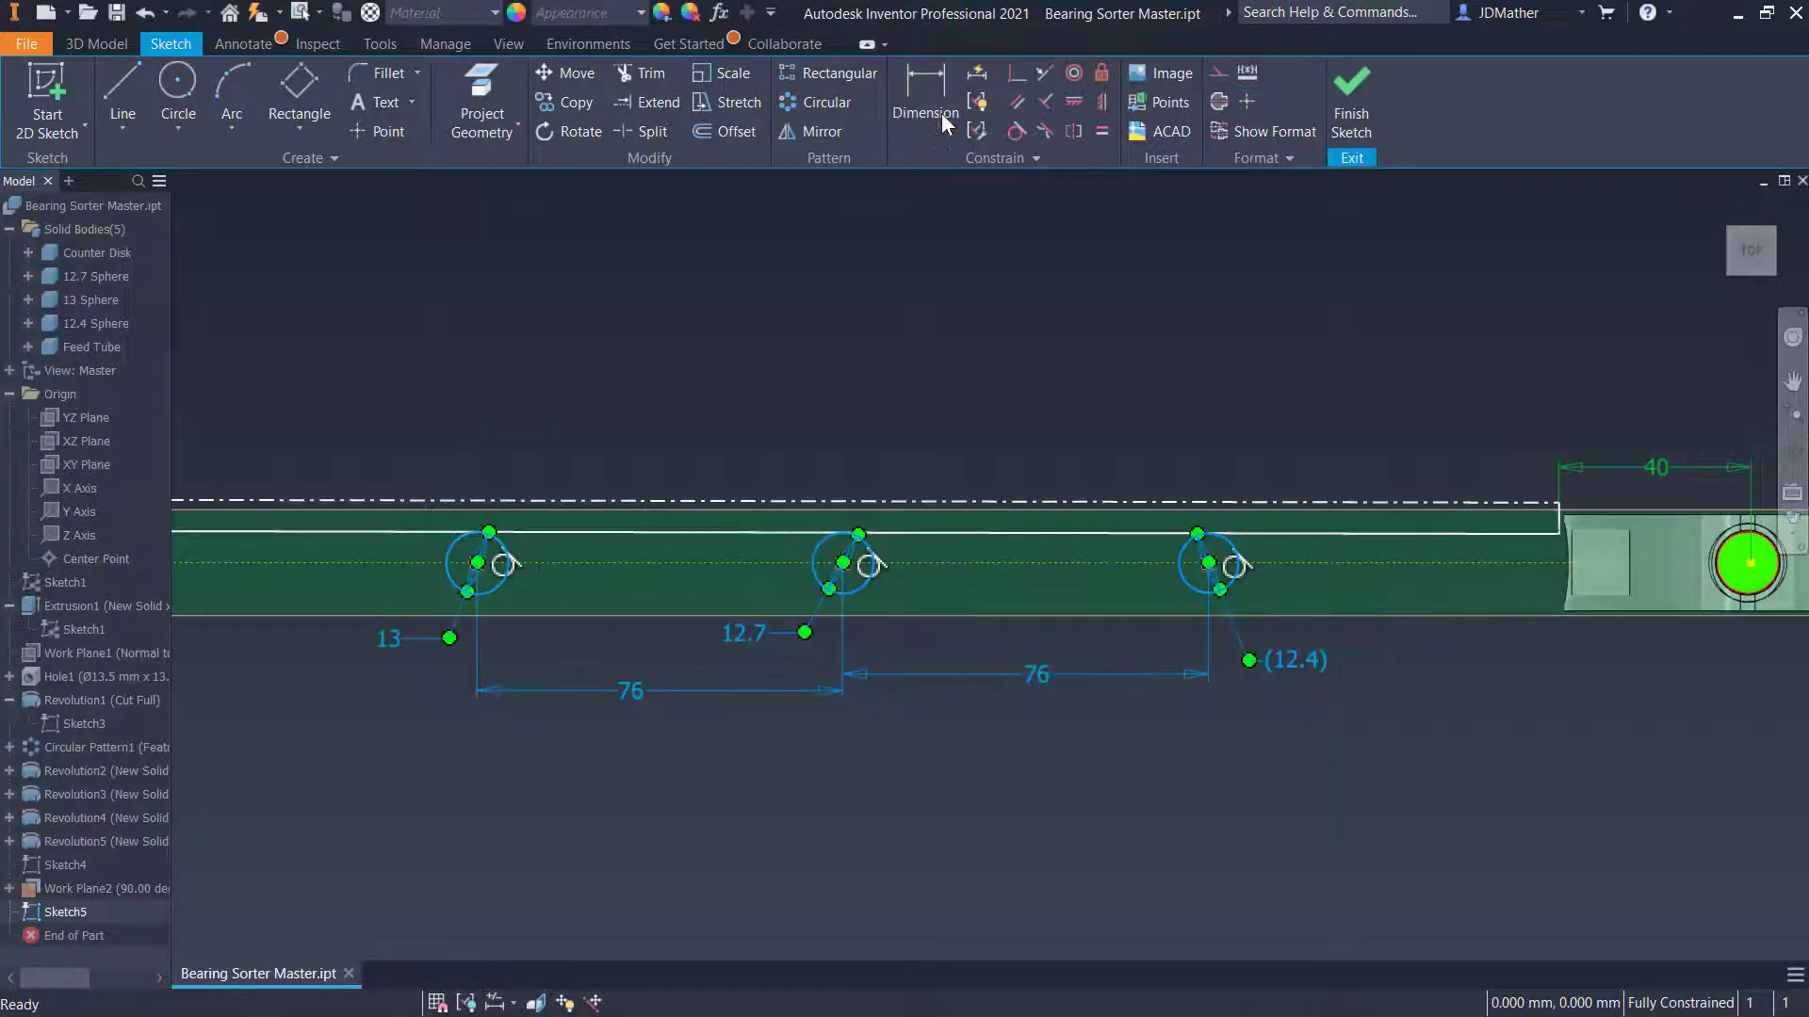
{"action": "left_click", "coordinate": [1218, 72]}
Draw three upright center-point rectangles, each about 90 mm tall, centered on the three ball circles
{"action": "scroll", "coordinate": [1097, 742], "scroll_direction": "up", "scroll_amount": 2}
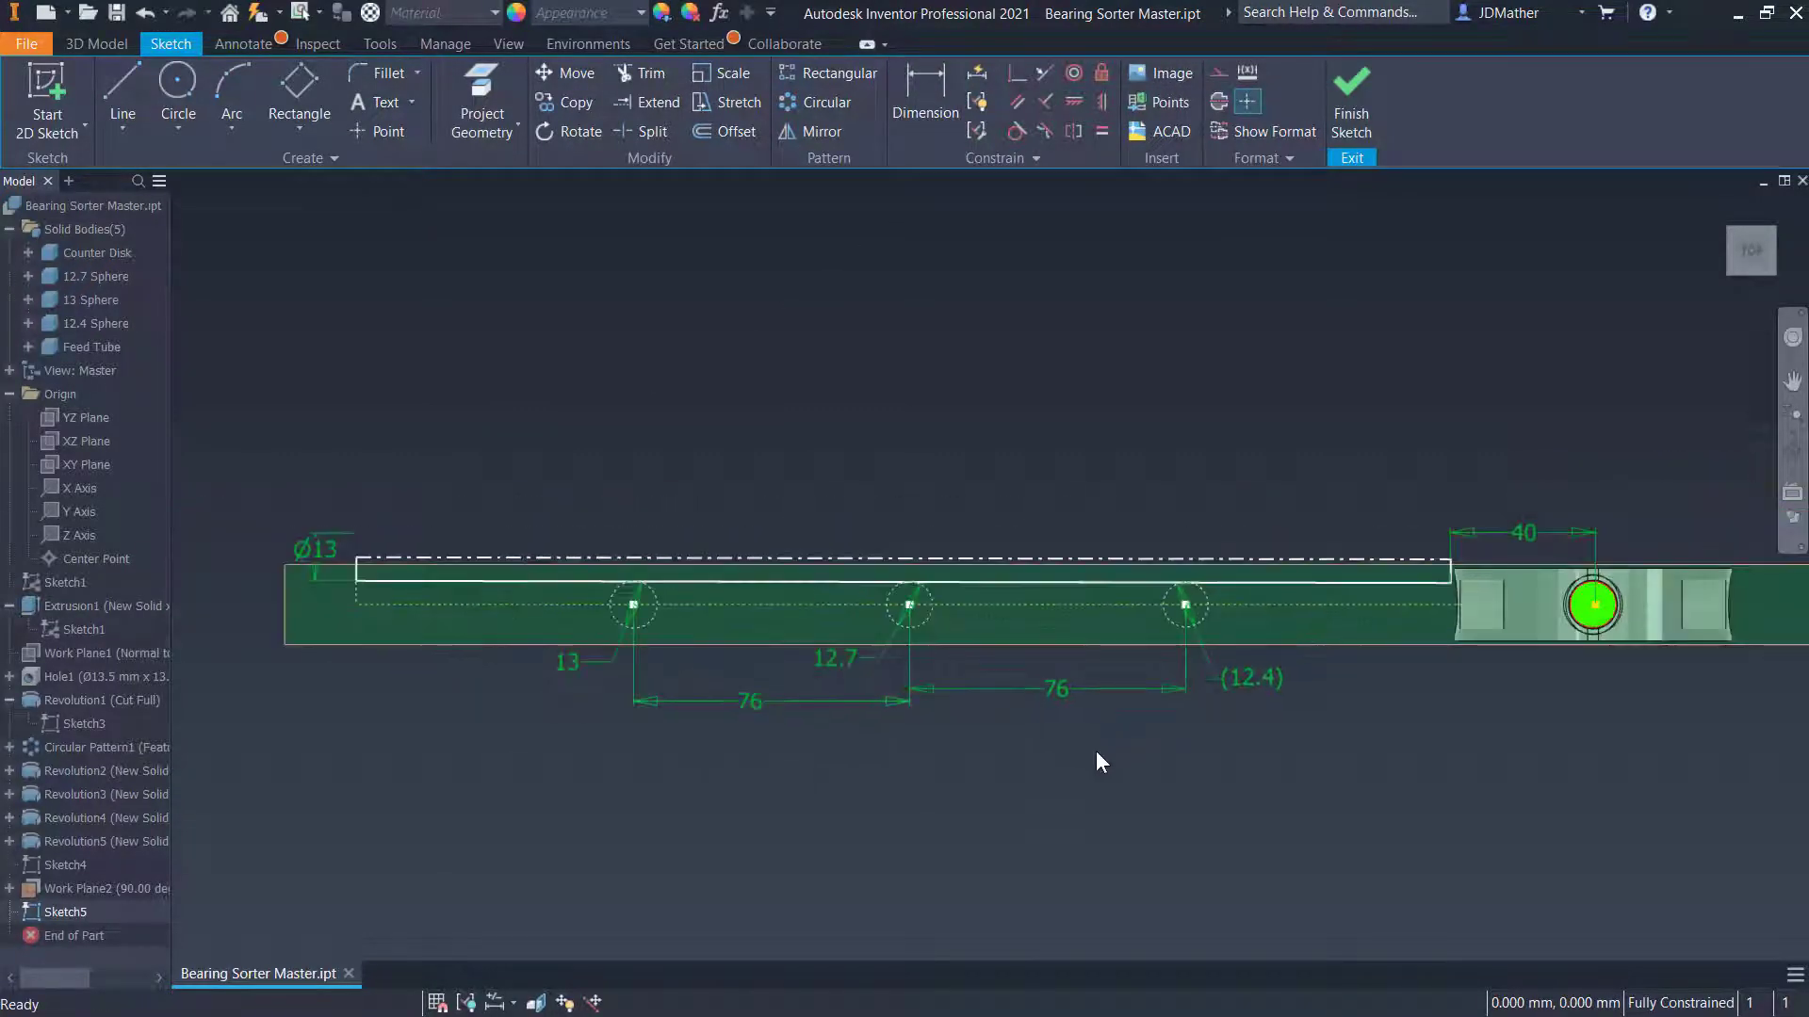
{"action": "scroll", "coordinate": [568, 684], "scroll_direction": "down", "scroll_amount": 2}
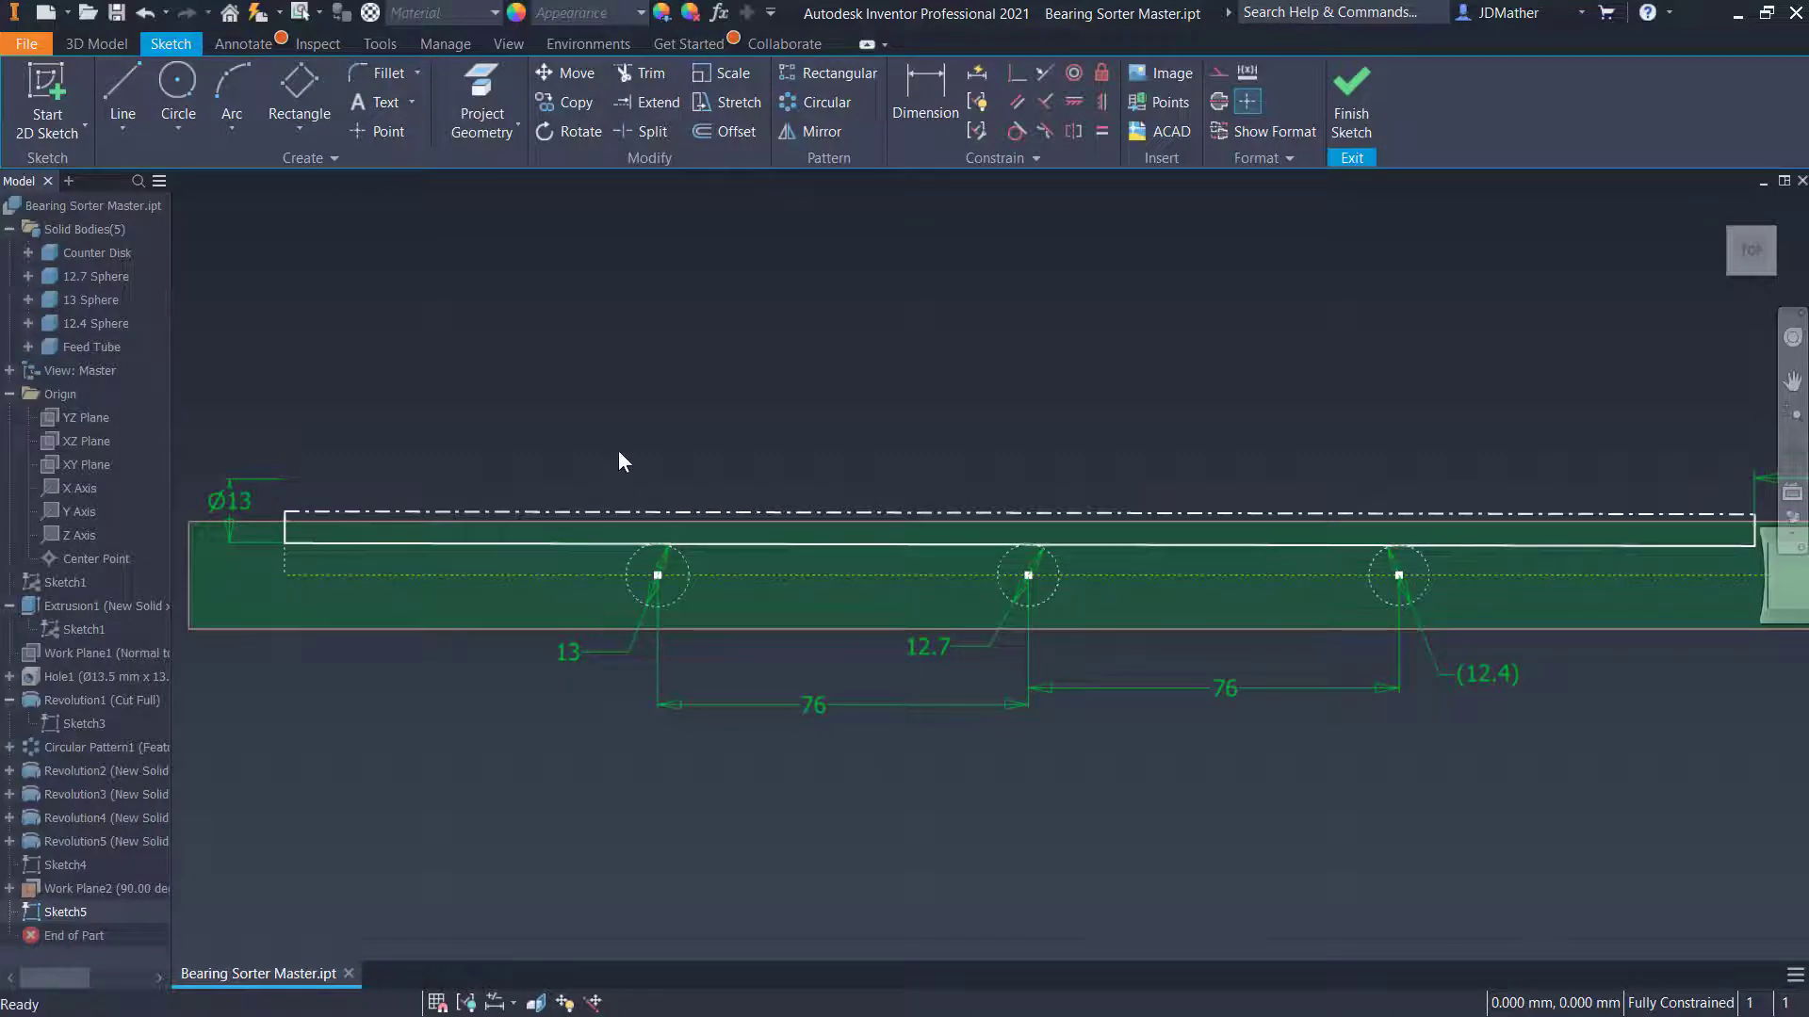
{"action": "left_click", "coordinate": [297, 128]}
{"action": "left_click", "coordinate": [285, 275]}
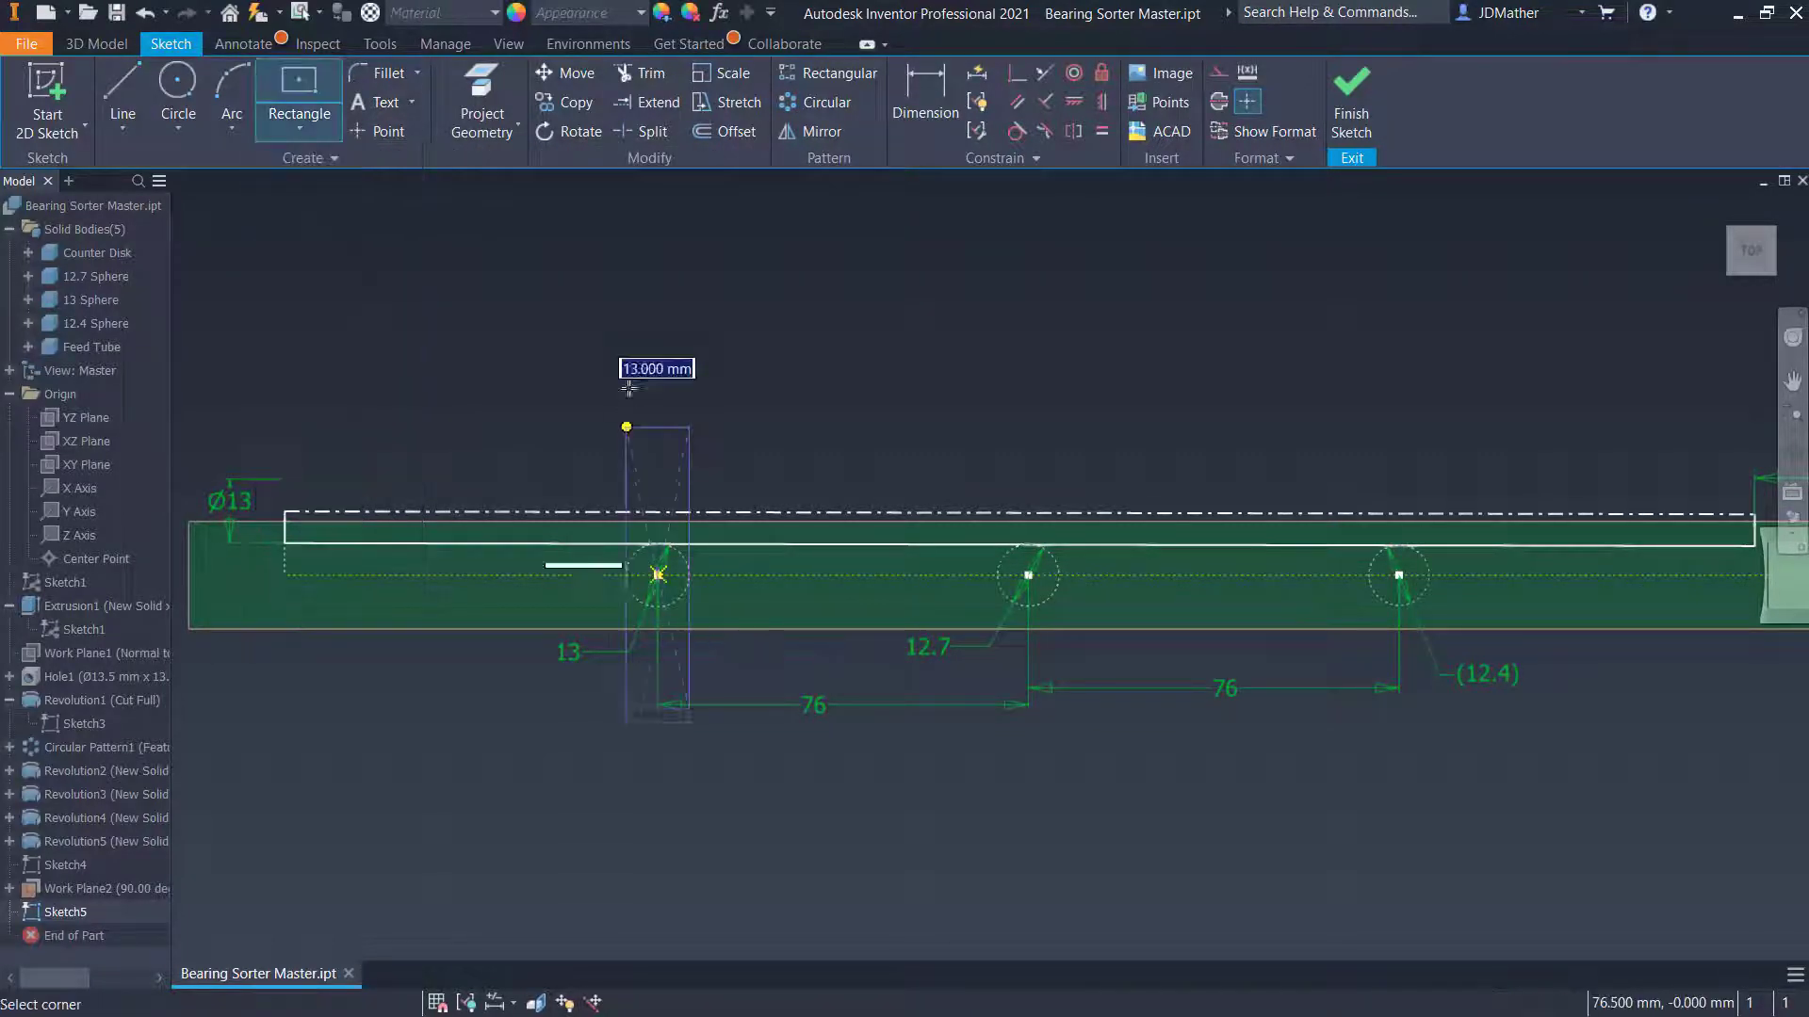
{"action": "left_click", "coordinate": [658, 574]}
{"action": "left_click", "coordinate": [578, 353]}
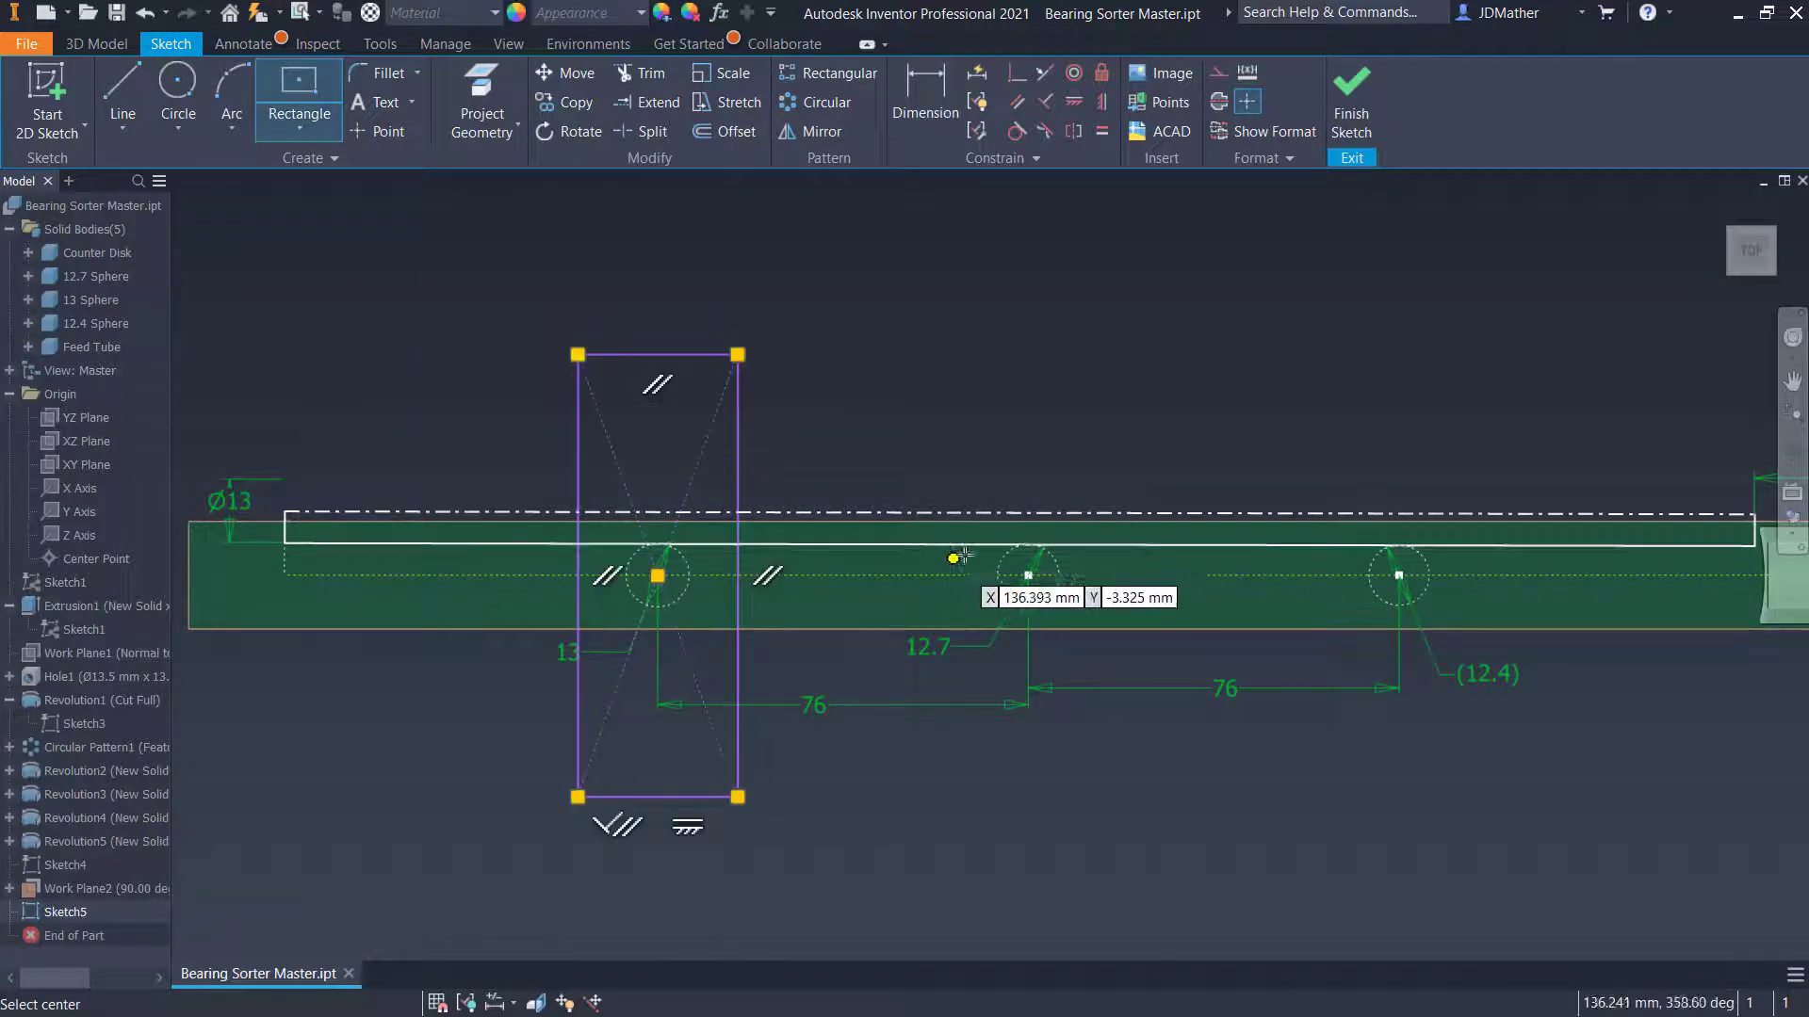
{"action": "left_click", "coordinate": [1028, 575]}
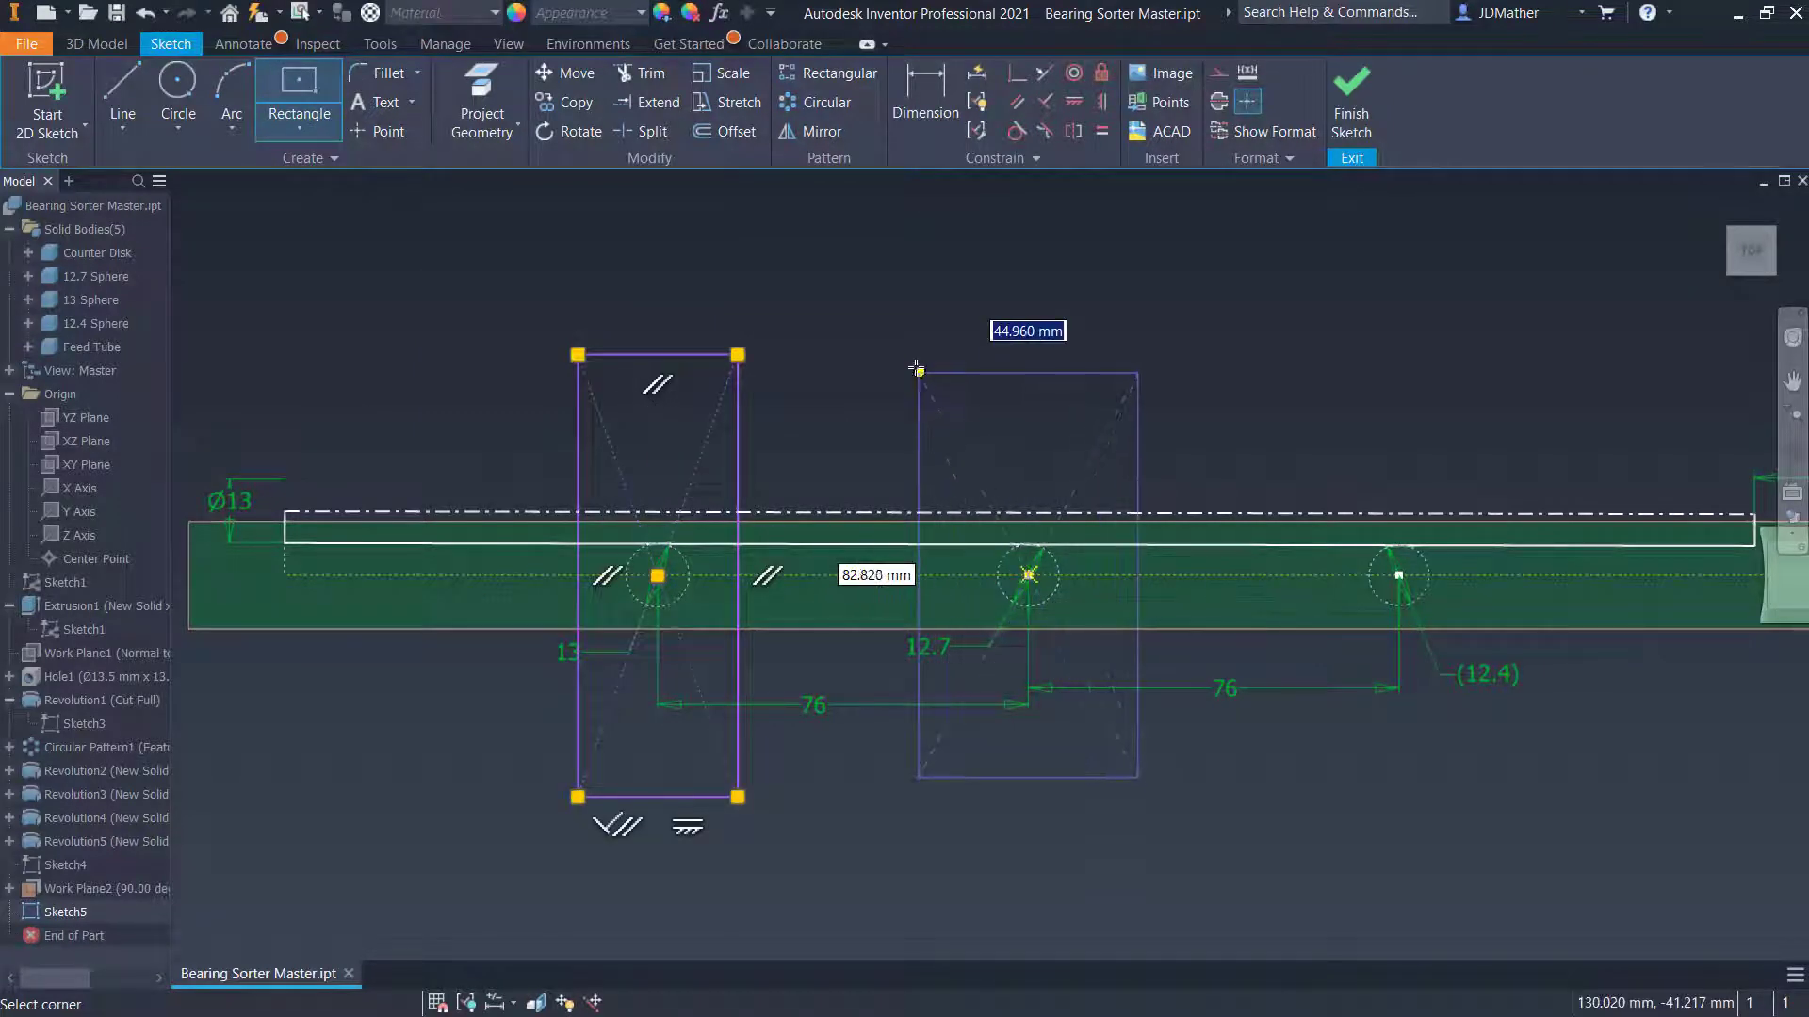
{"action": "left_click", "coordinate": [916, 363]}
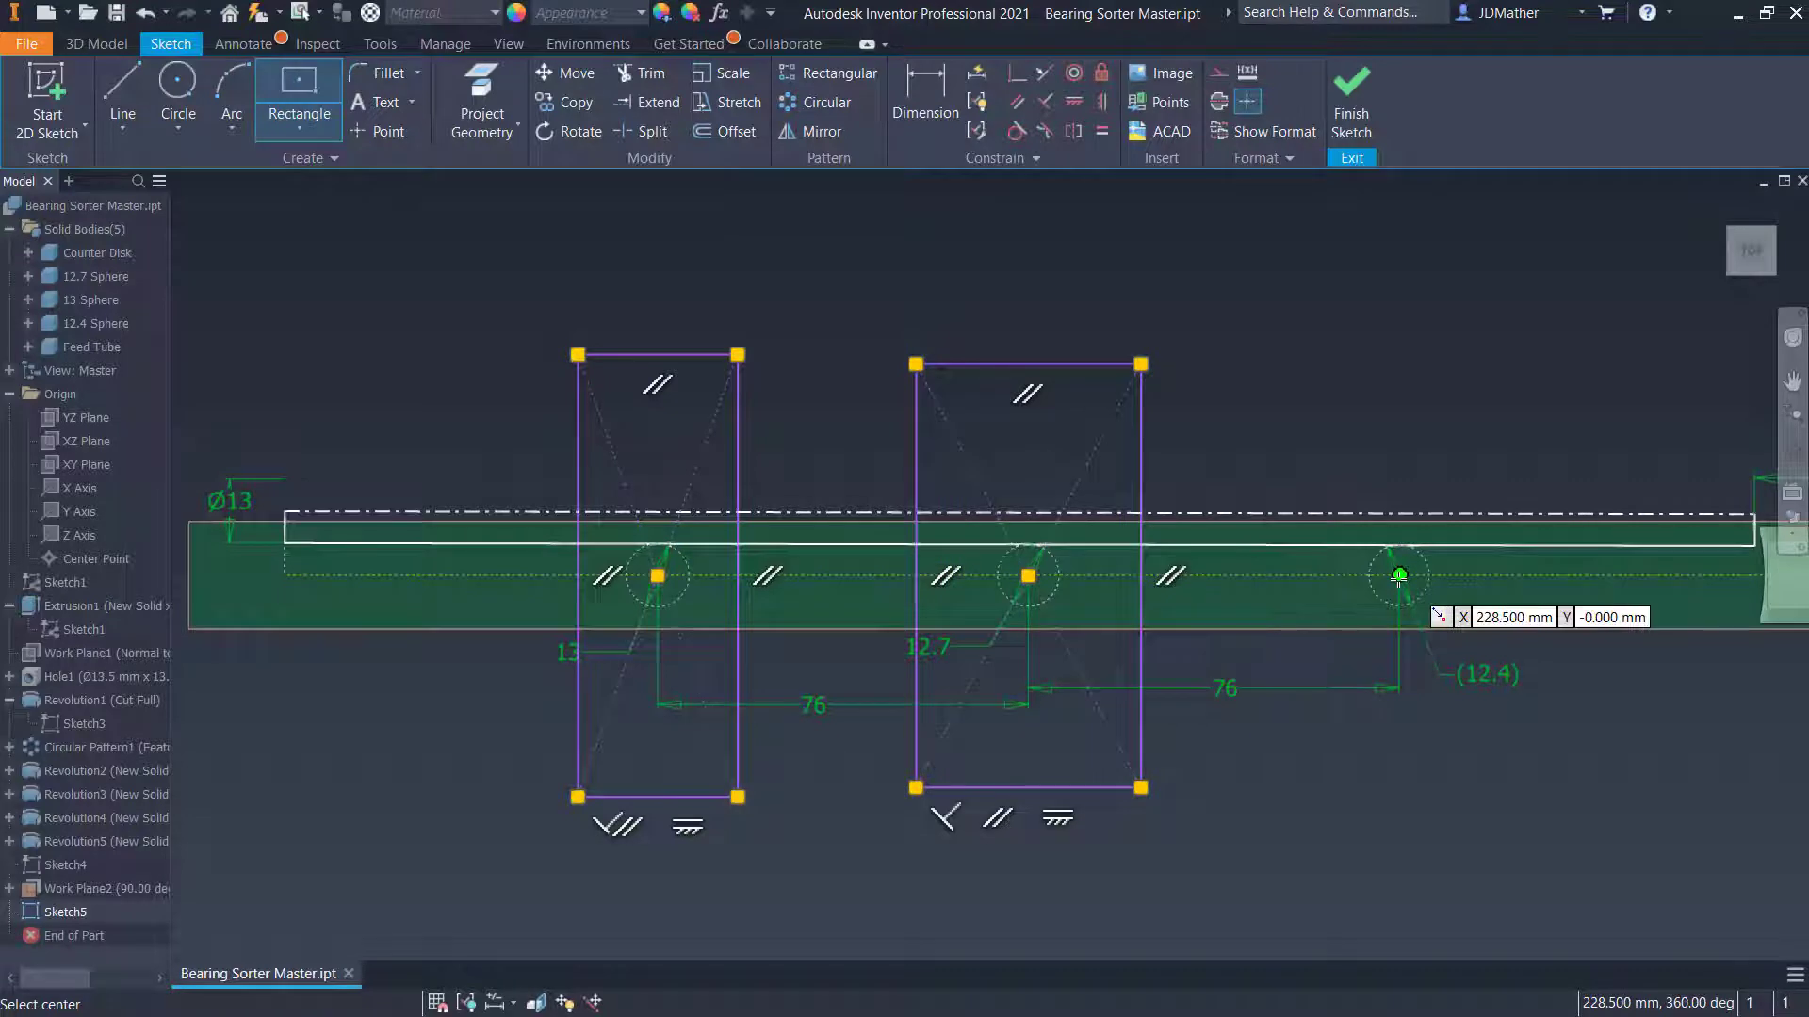
{"action": "left_click", "coordinate": [1399, 576]}
{"action": "left_click", "coordinate": [1322, 342]}
{"action": "key", "text": "Escape"}
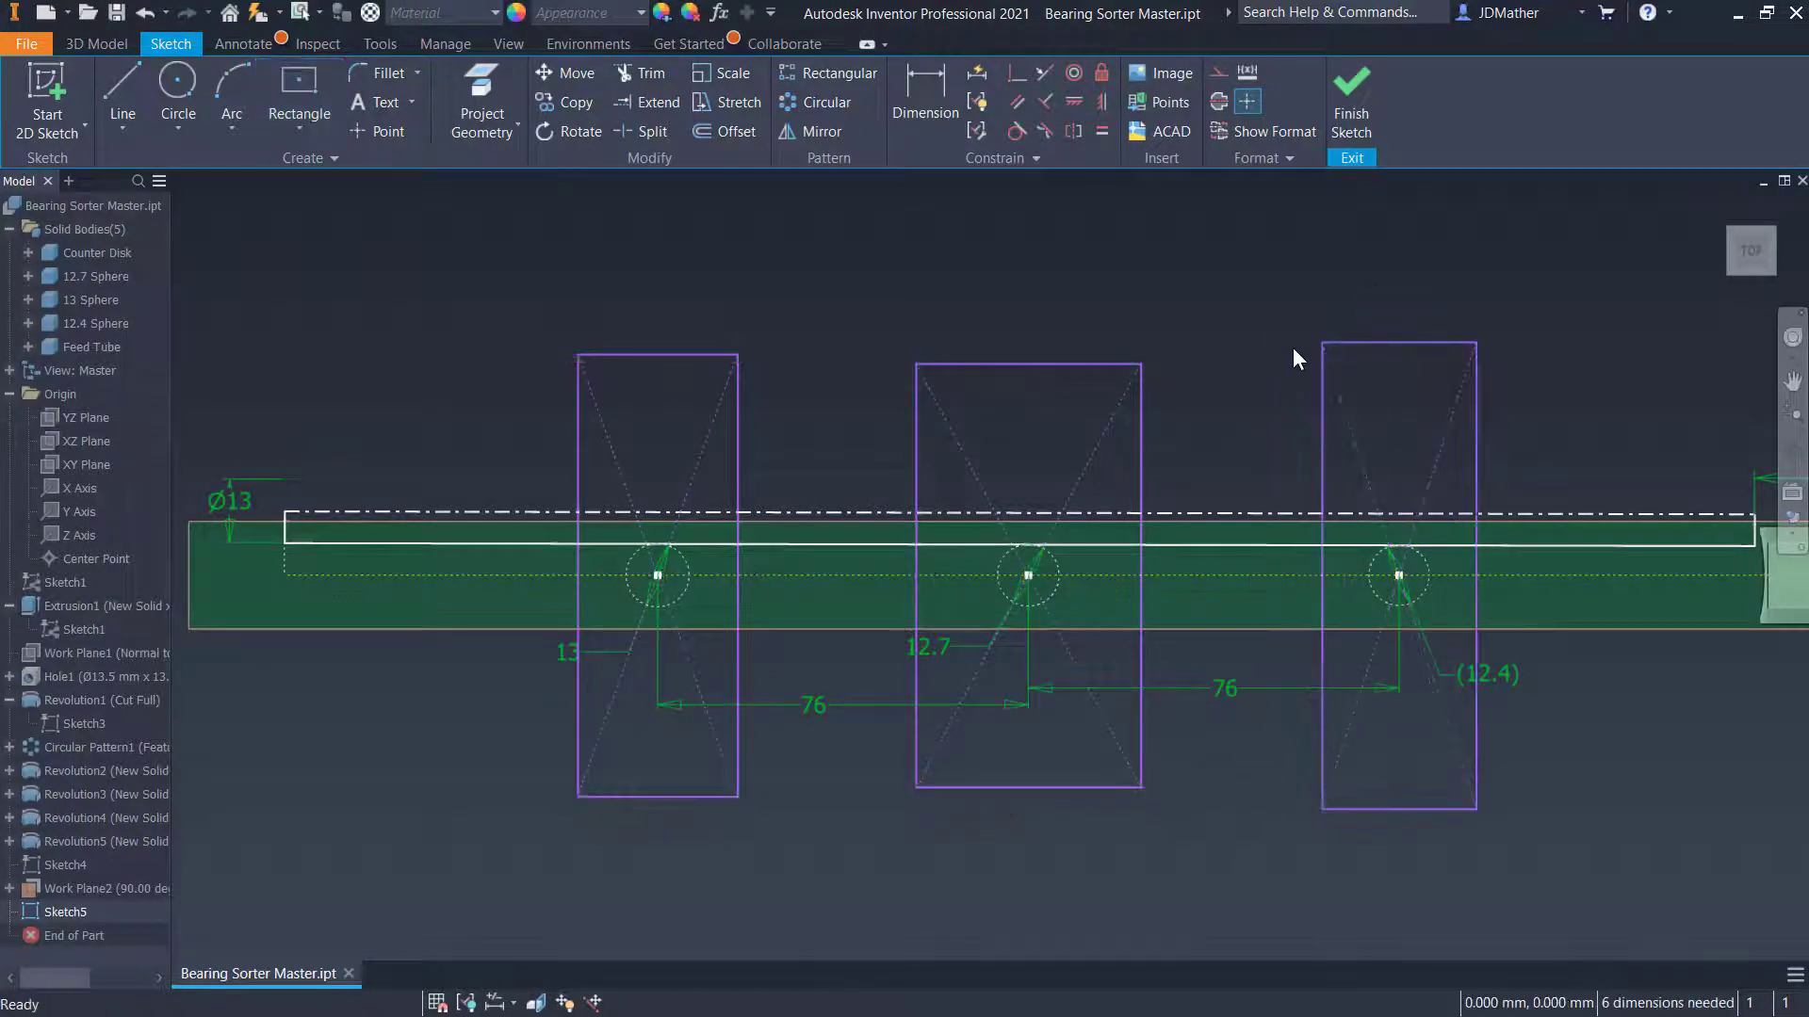
Apply equal constraints to the upper edges and vertical sides so the three upright rectangles share the same width and height
{"action": "left_click", "coordinate": [1100, 132]}
{"action": "left_click", "coordinate": [669, 356]}
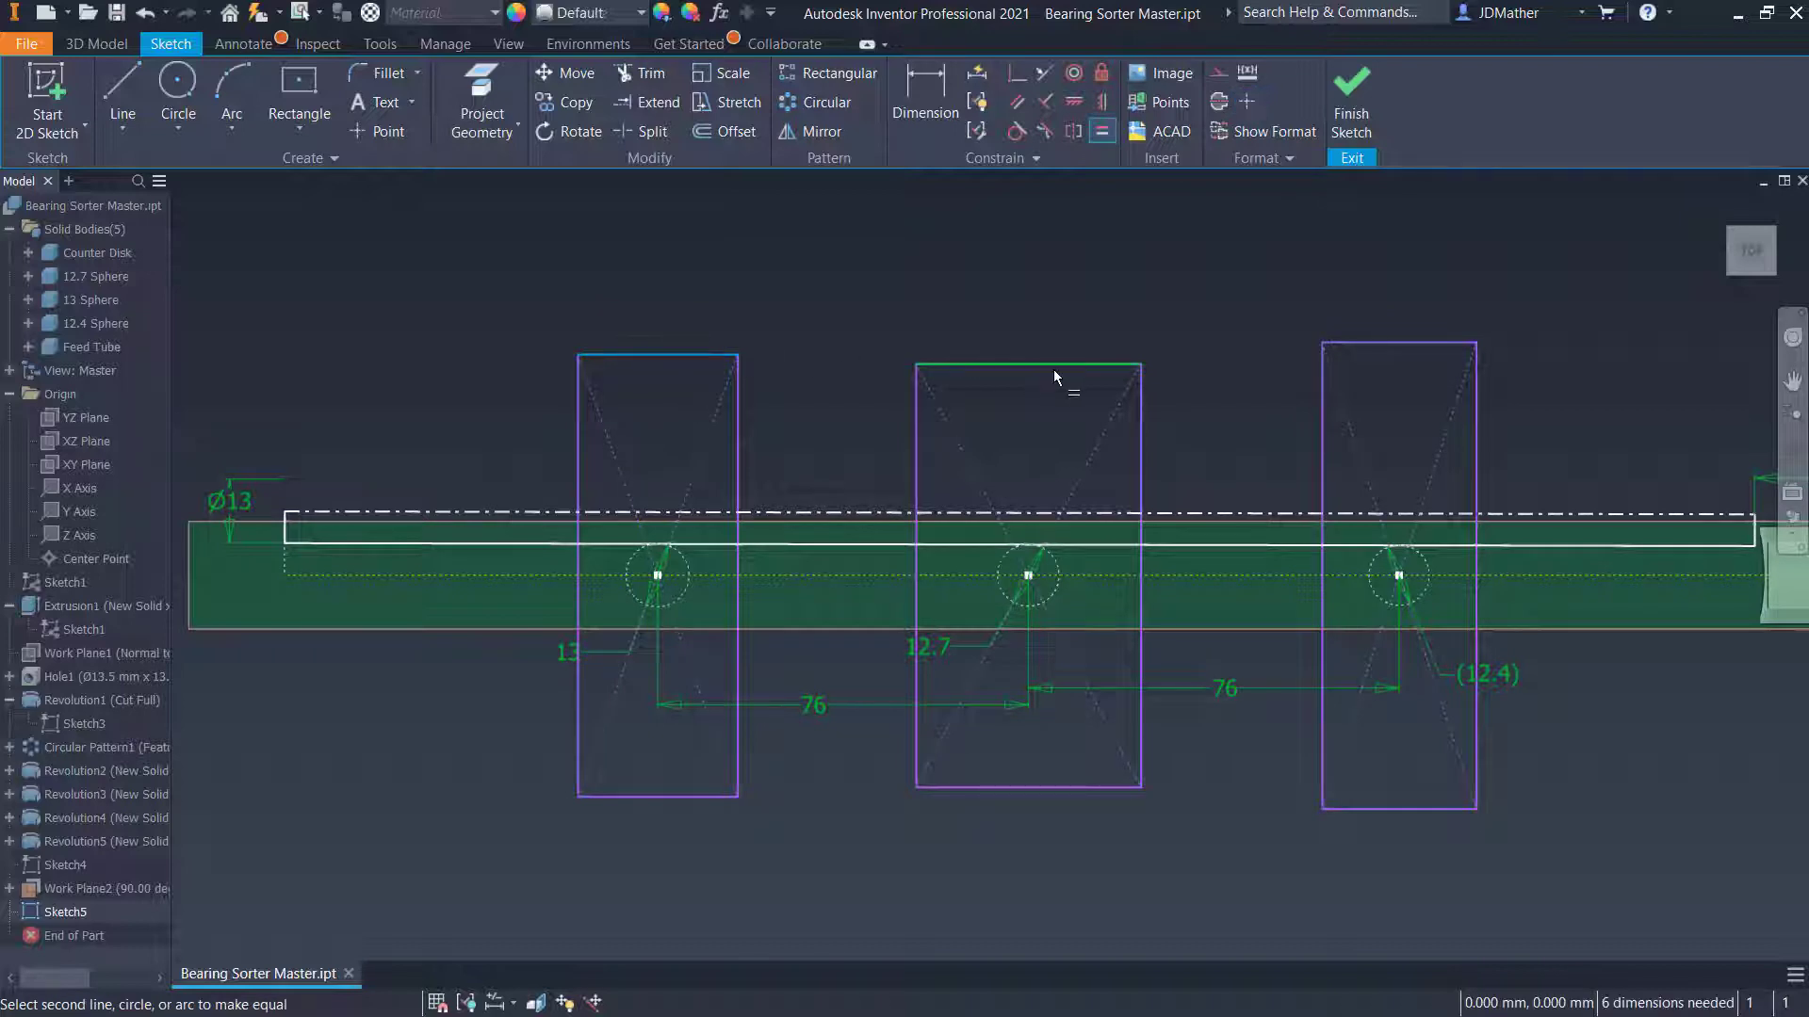
{"action": "left_click", "coordinate": [1042, 365]}
{"action": "left_click", "coordinate": [1376, 342]}
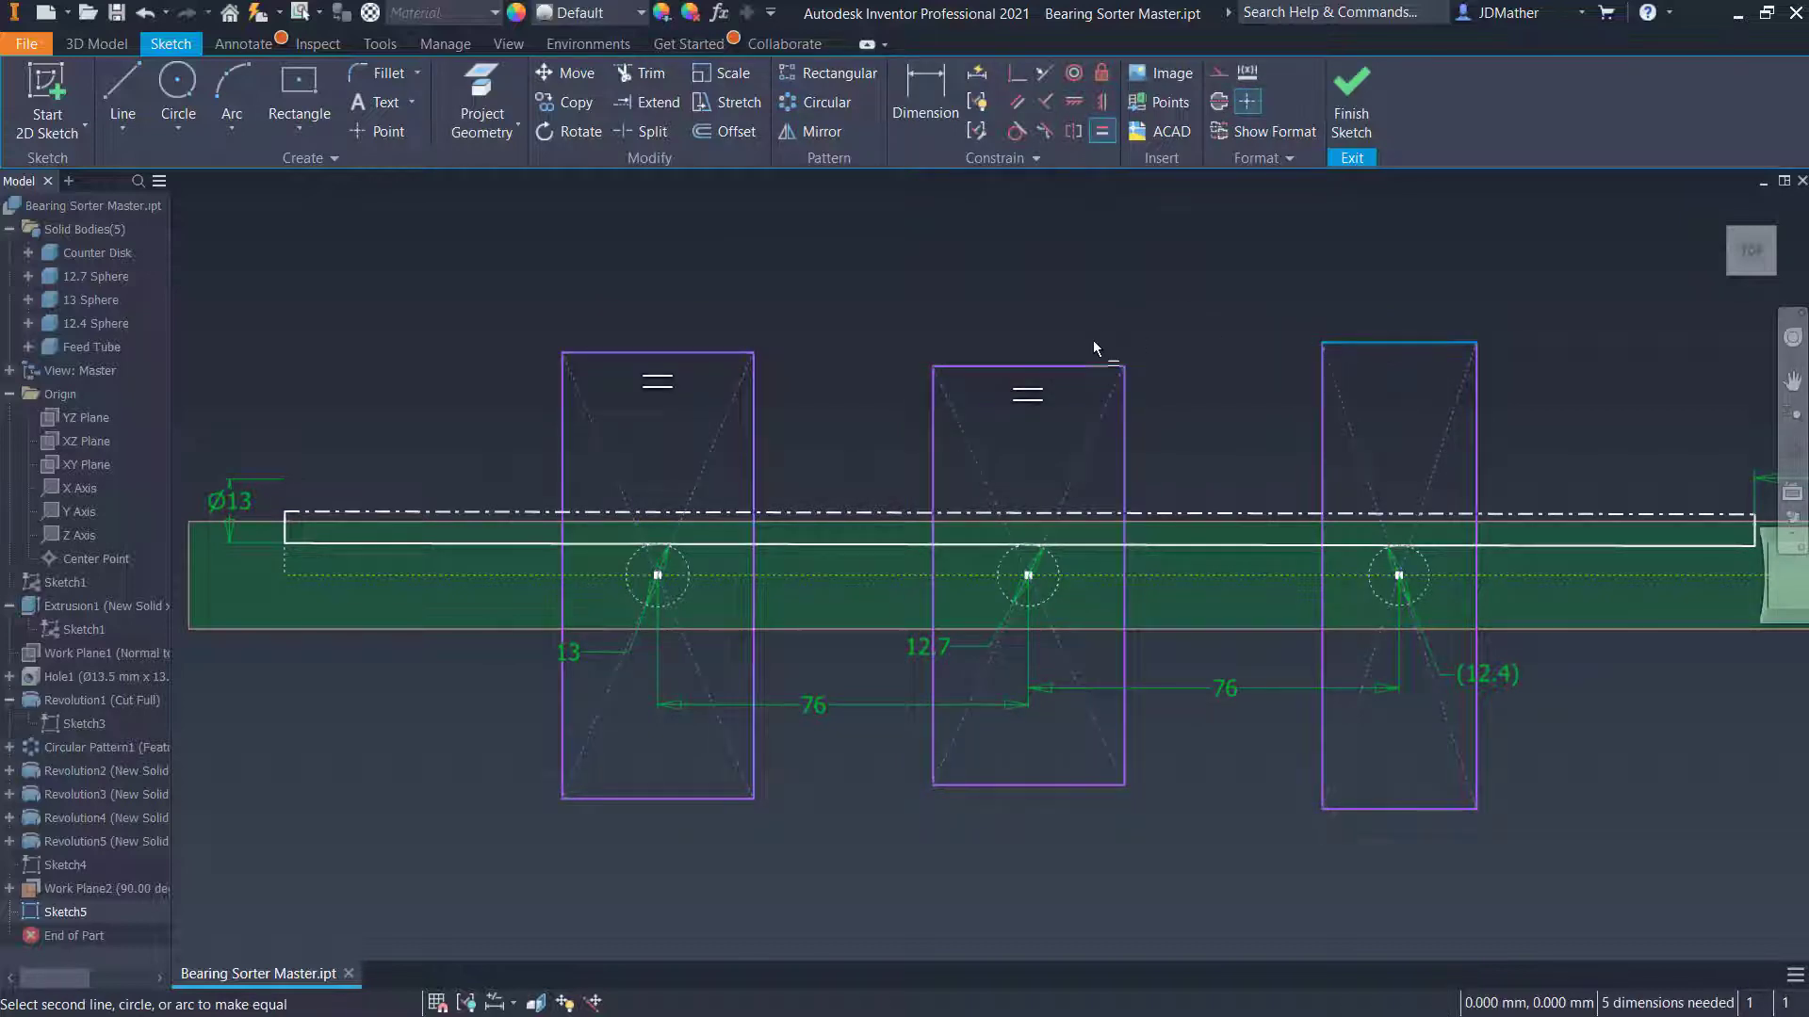
{"action": "left_click", "coordinate": [1088, 367]}
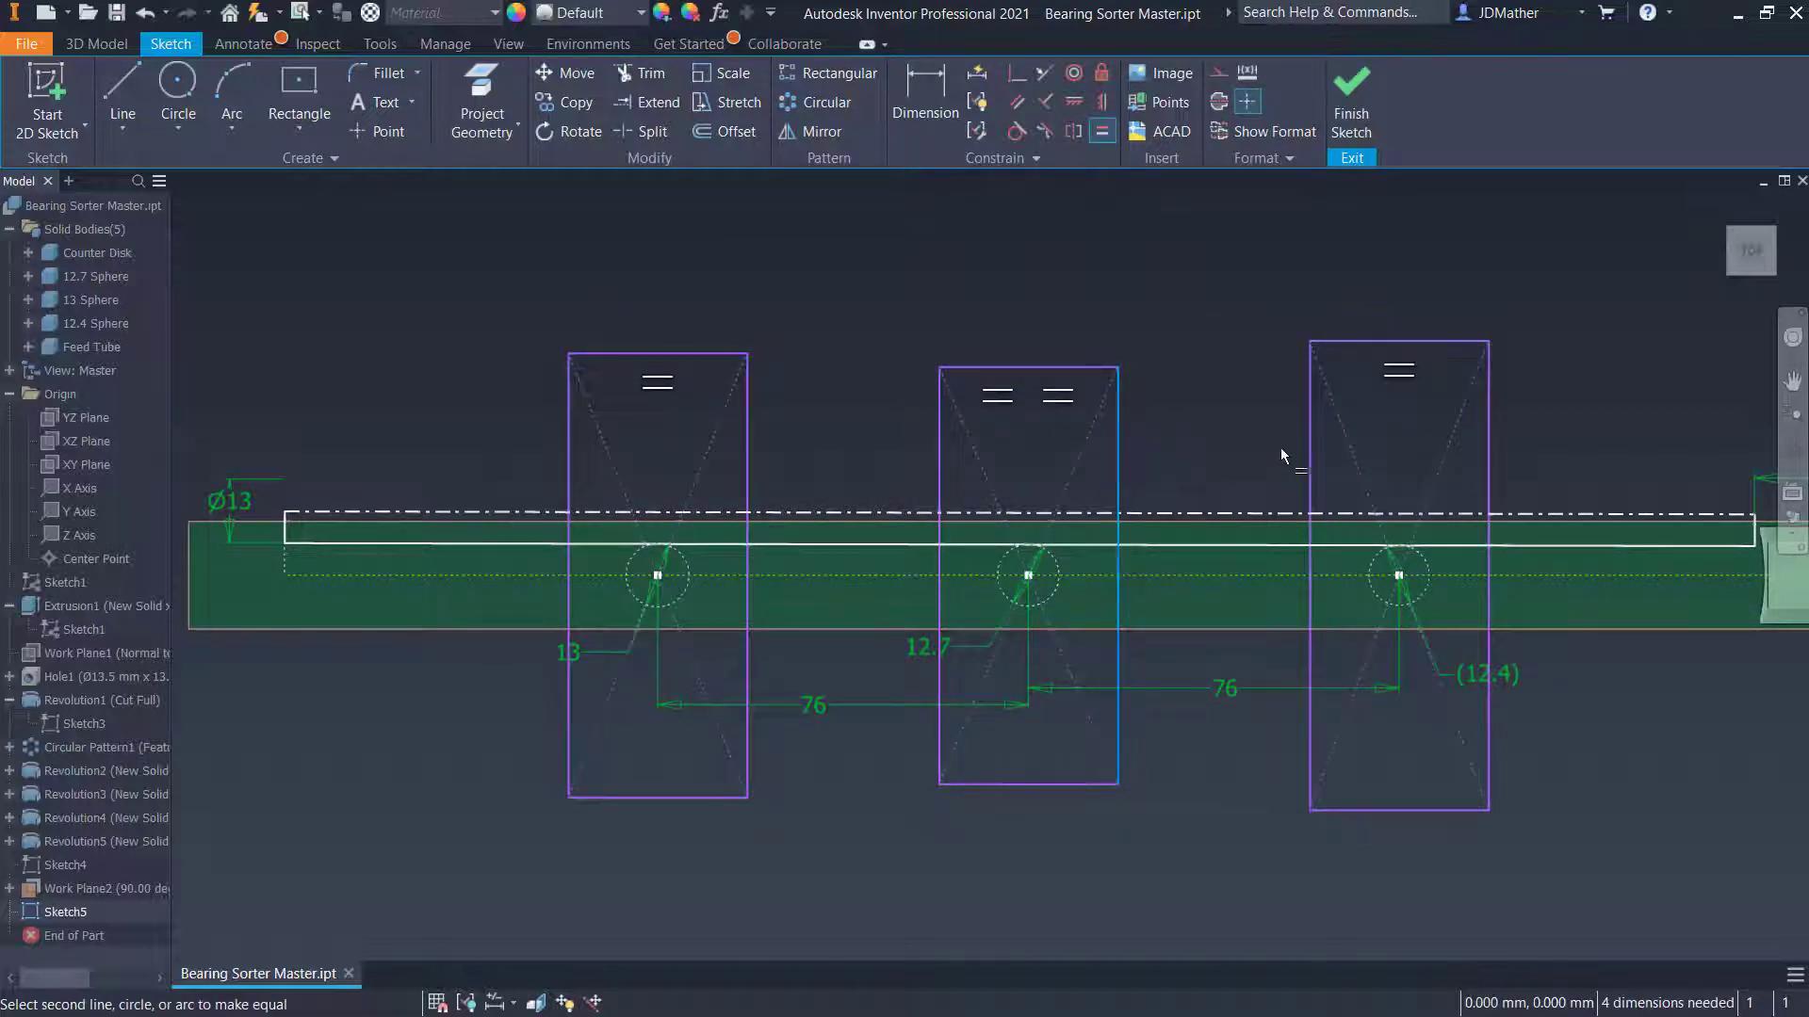
{"action": "left_click", "coordinate": [1308, 447]}
{"action": "left_click", "coordinate": [1119, 462]}
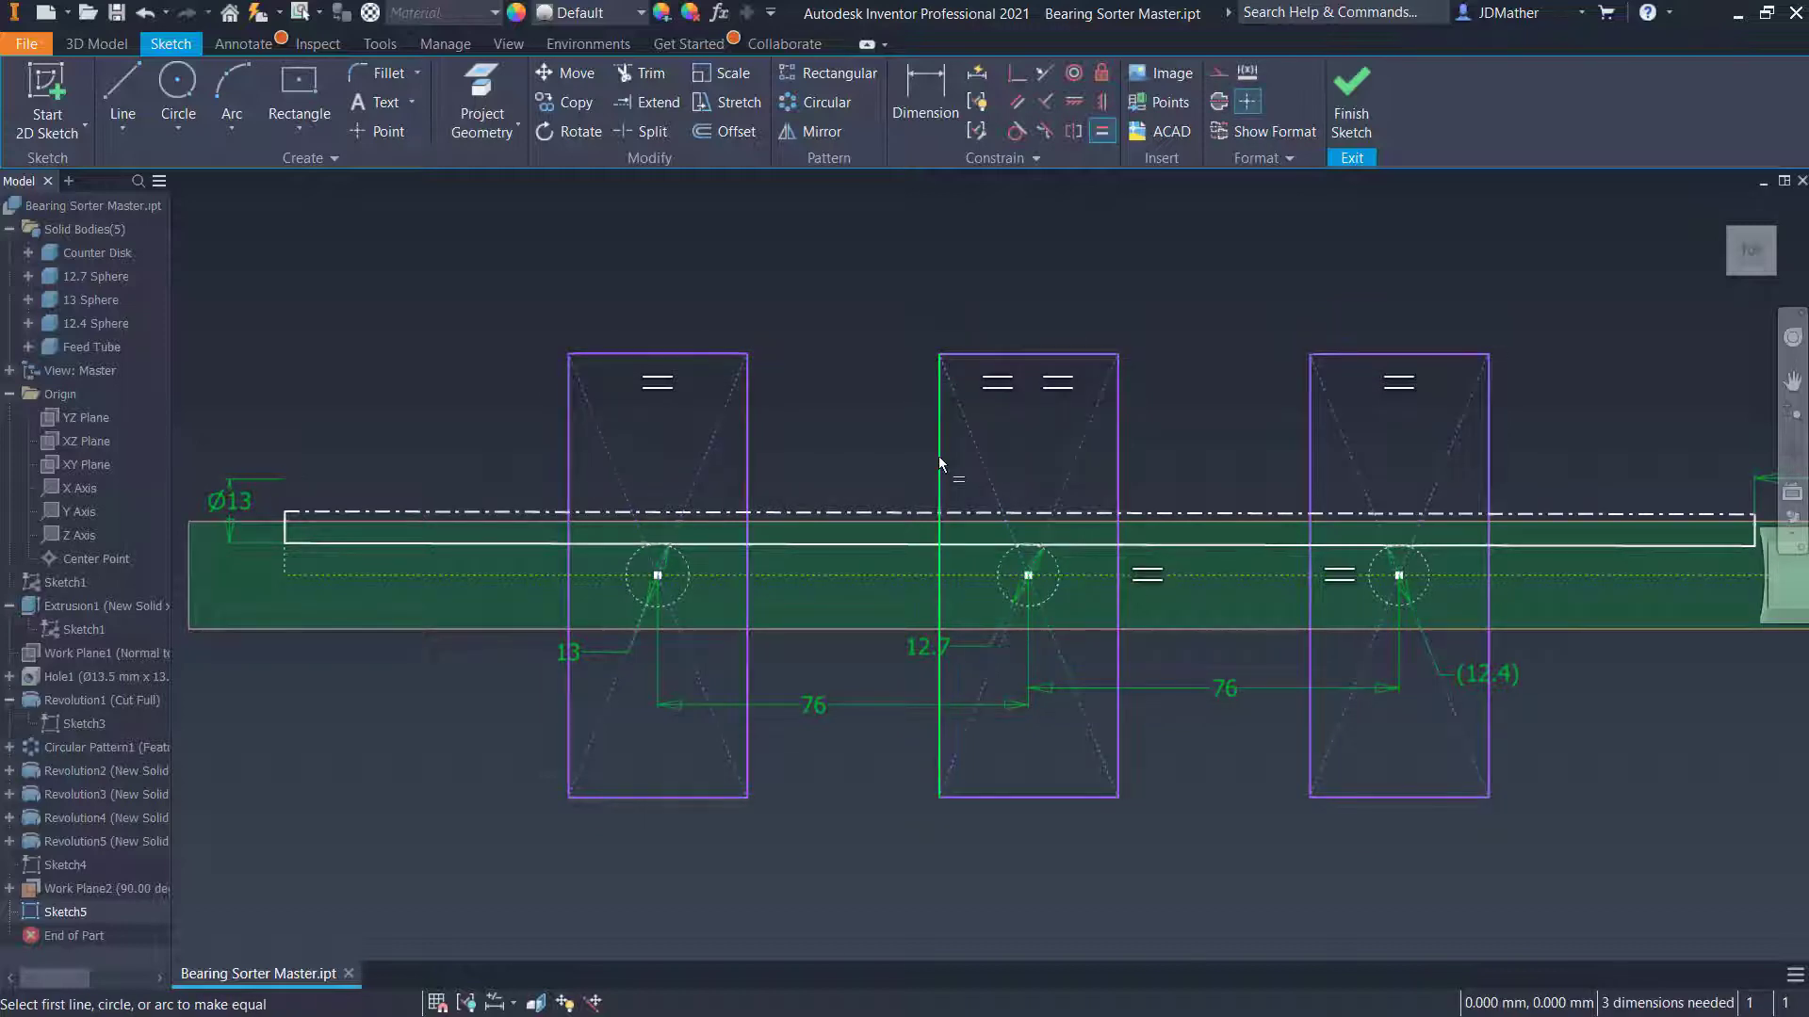
{"action": "left_click", "coordinate": [938, 456]}
{"action": "left_click", "coordinate": [745, 465]}
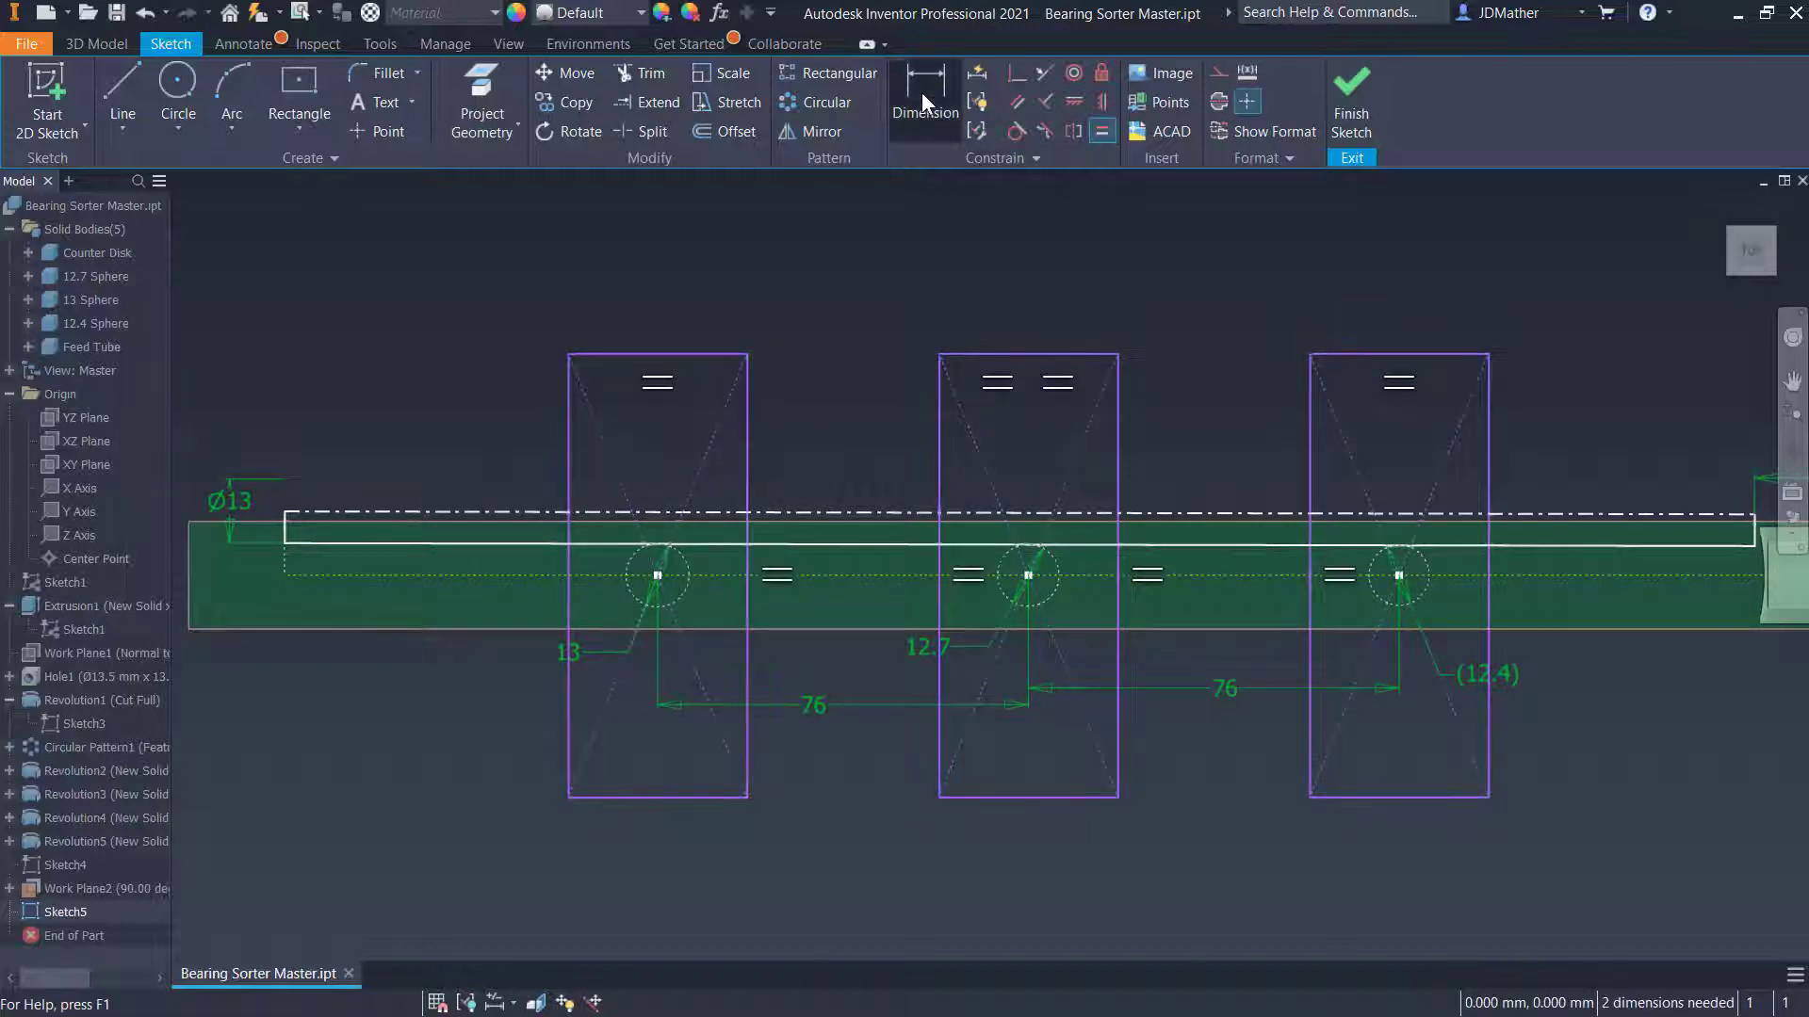
Dimension the upright rectangle around the 13 mm circle as 25 mm wide and 90 mm tall
{"action": "left_click", "coordinate": [921, 92]}
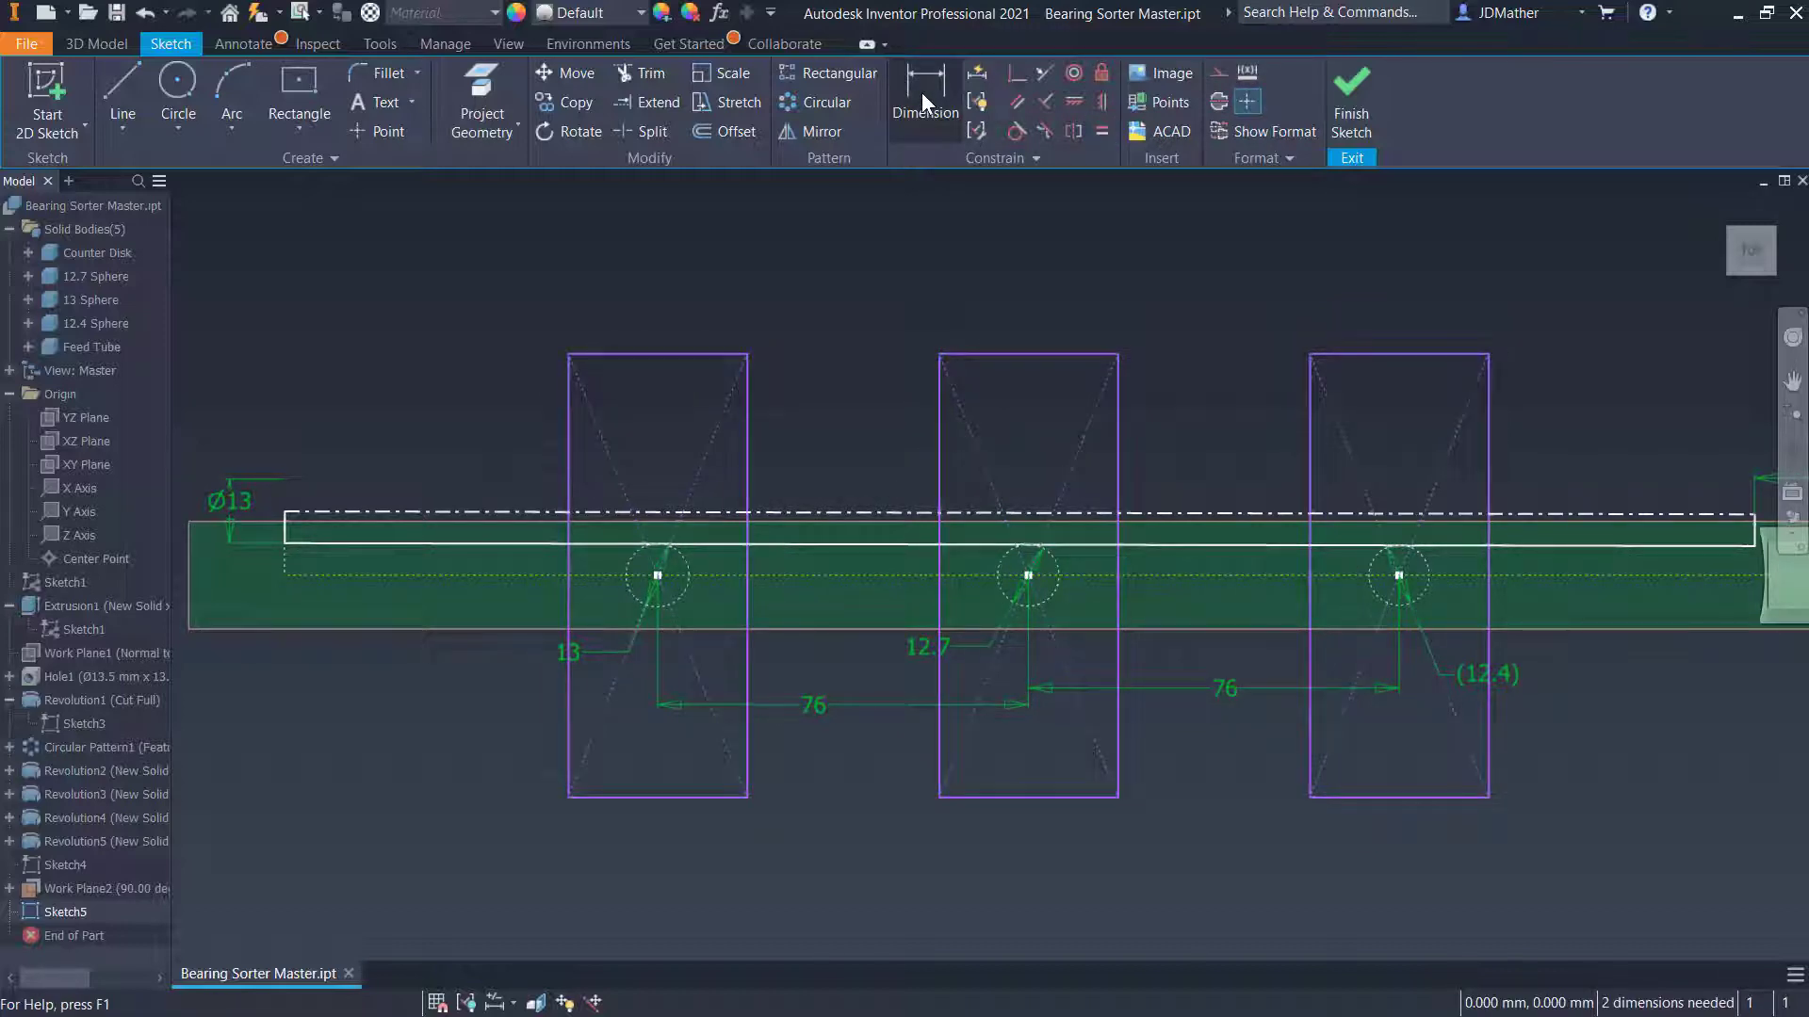
{"action": "left_click", "coordinate": [671, 353]}
{"action": "left_click", "coordinate": [831, 266]}
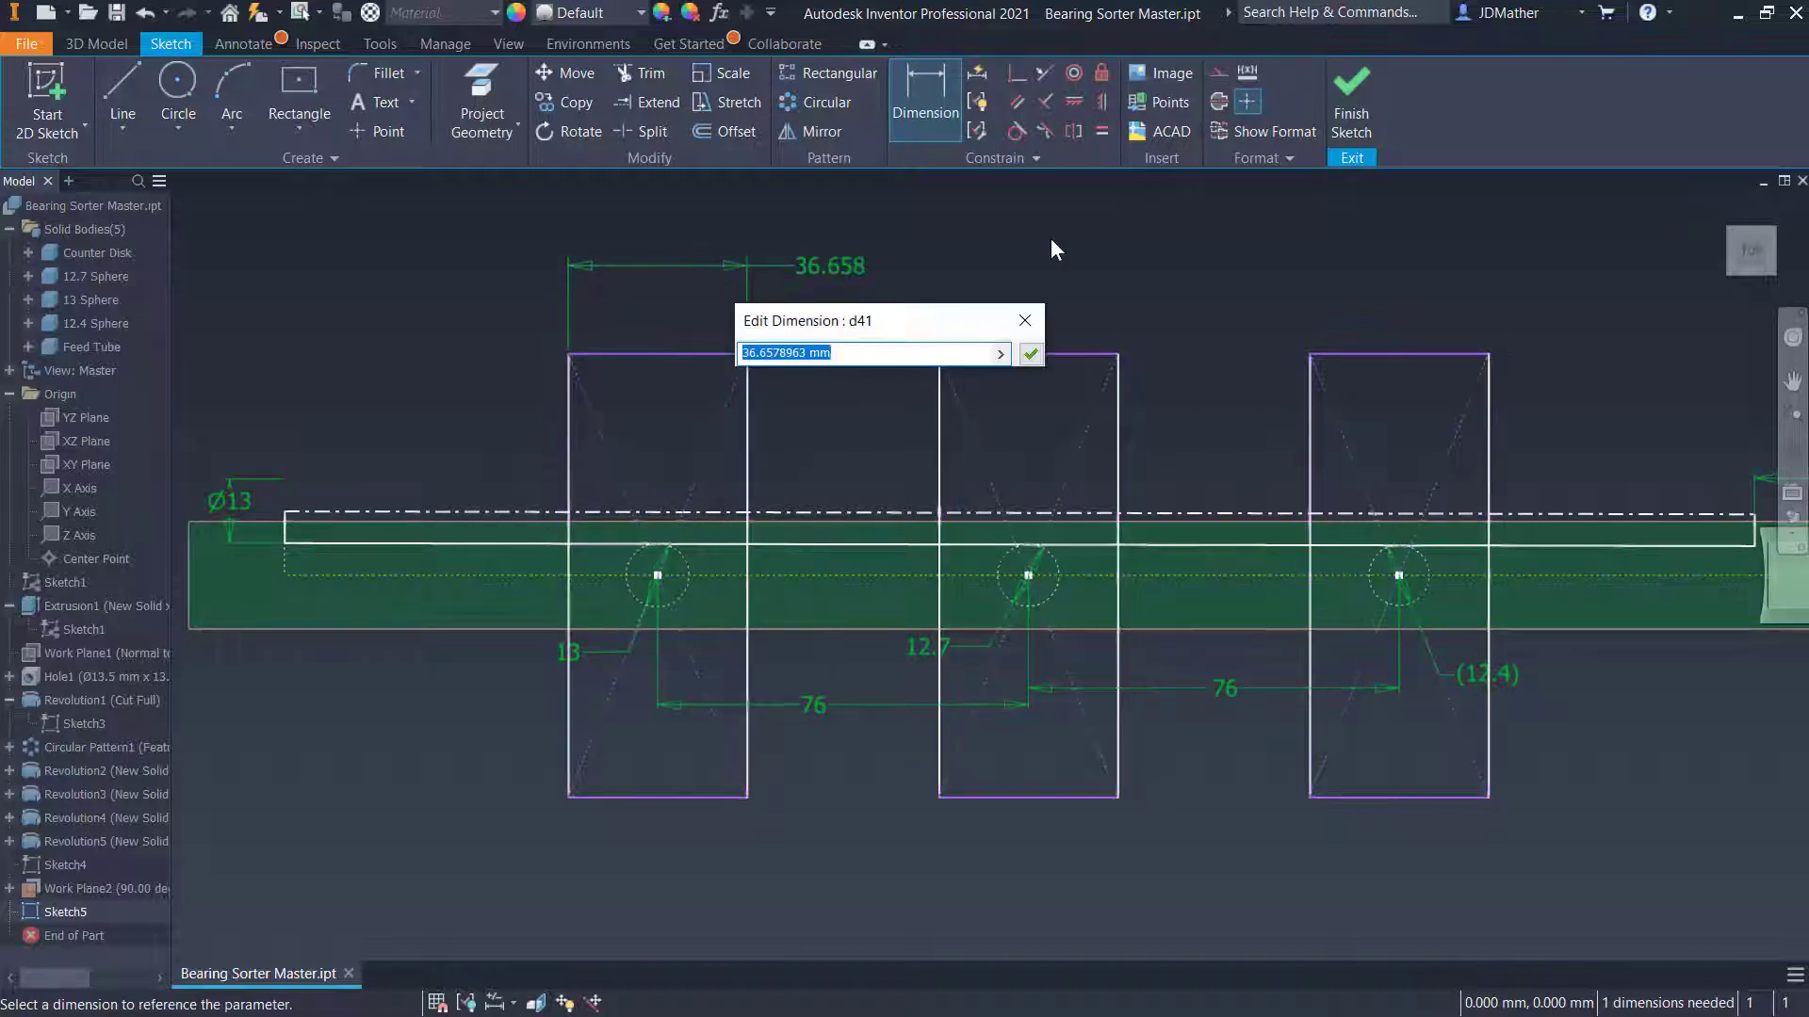
{"action": "type", "text": "25"}
{"action": "key", "text": "Return"}
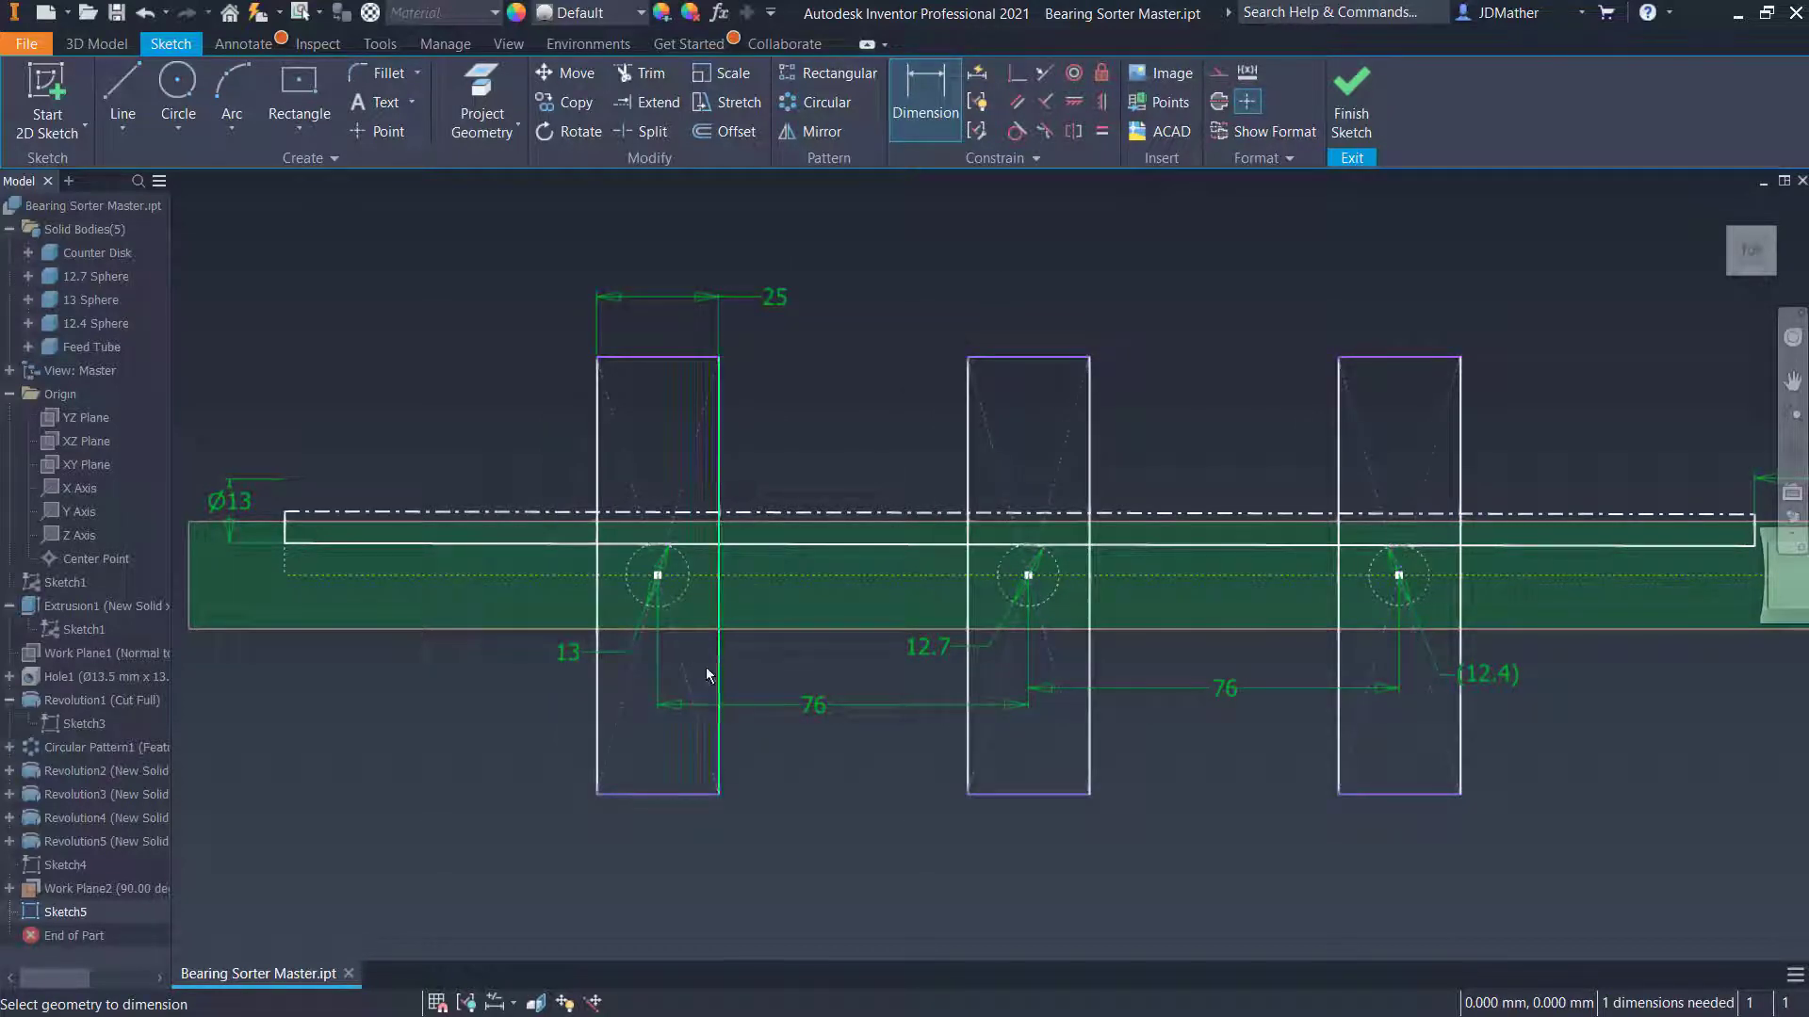
{"action": "left_click", "coordinate": [599, 722]}
{"action": "left_click", "coordinate": [482, 716]}
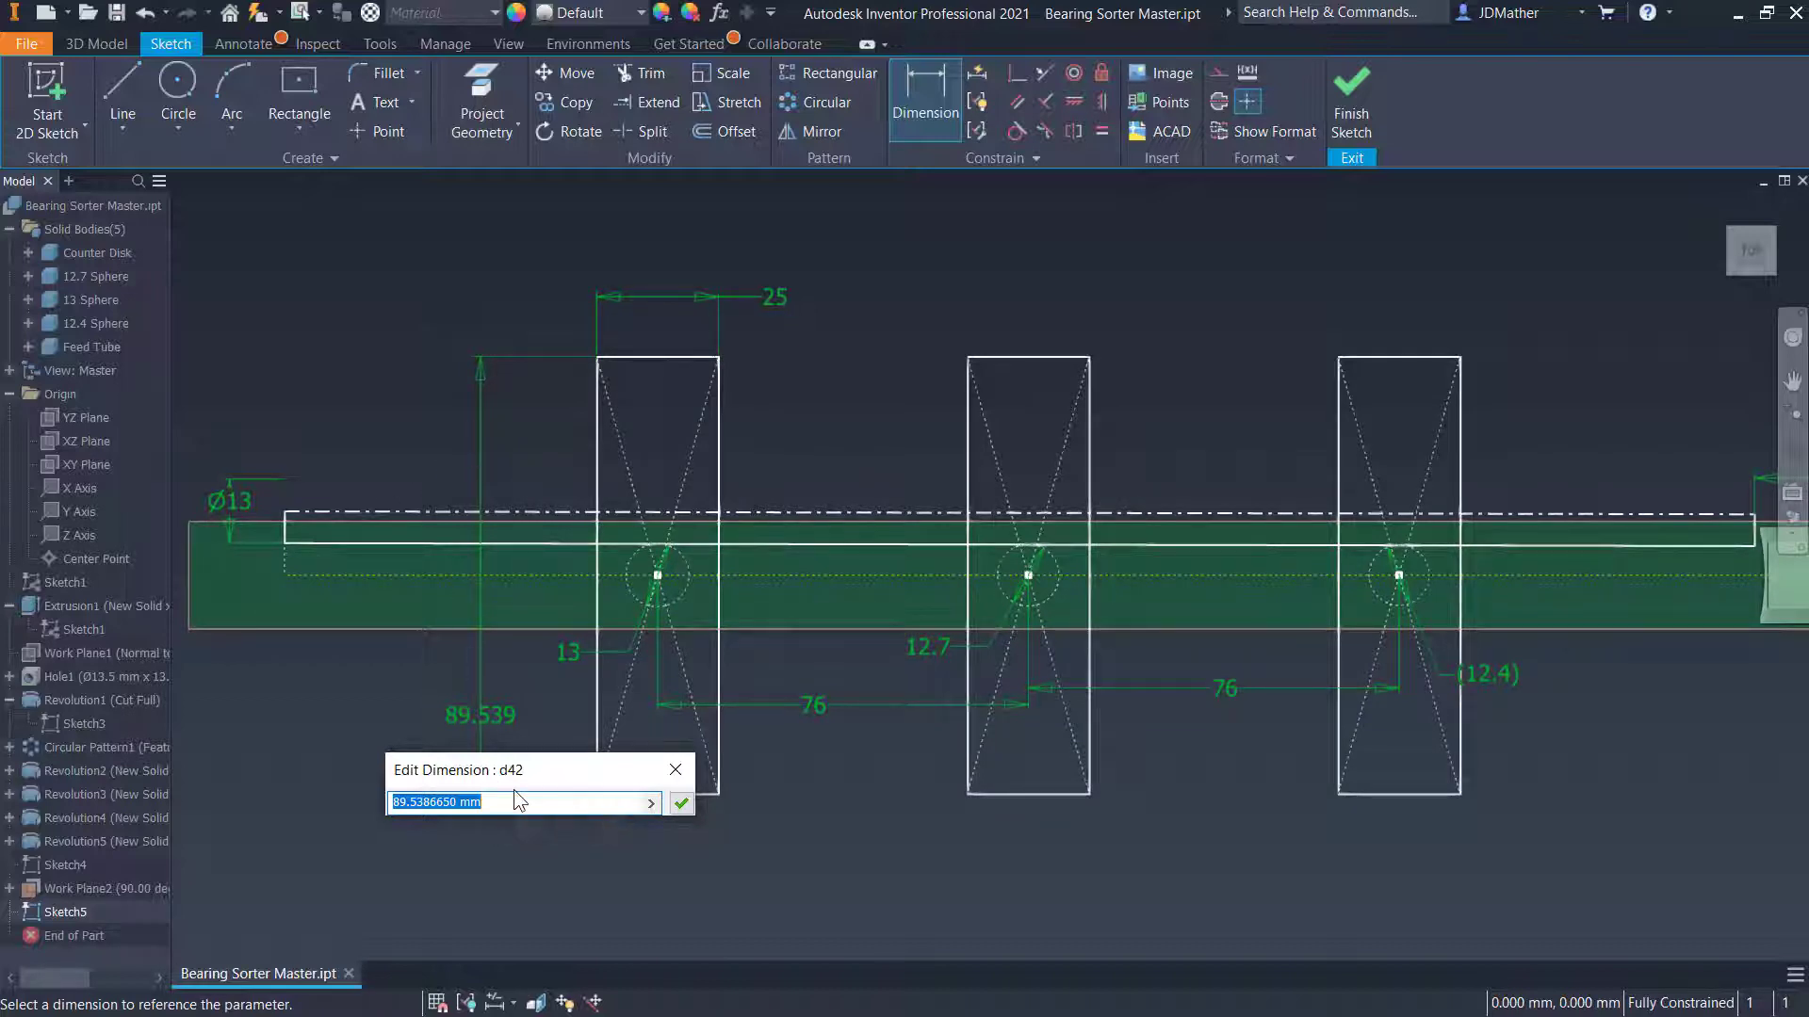
{"action": "type", "text": "80"}
{"action": "key", "text": "Return"}
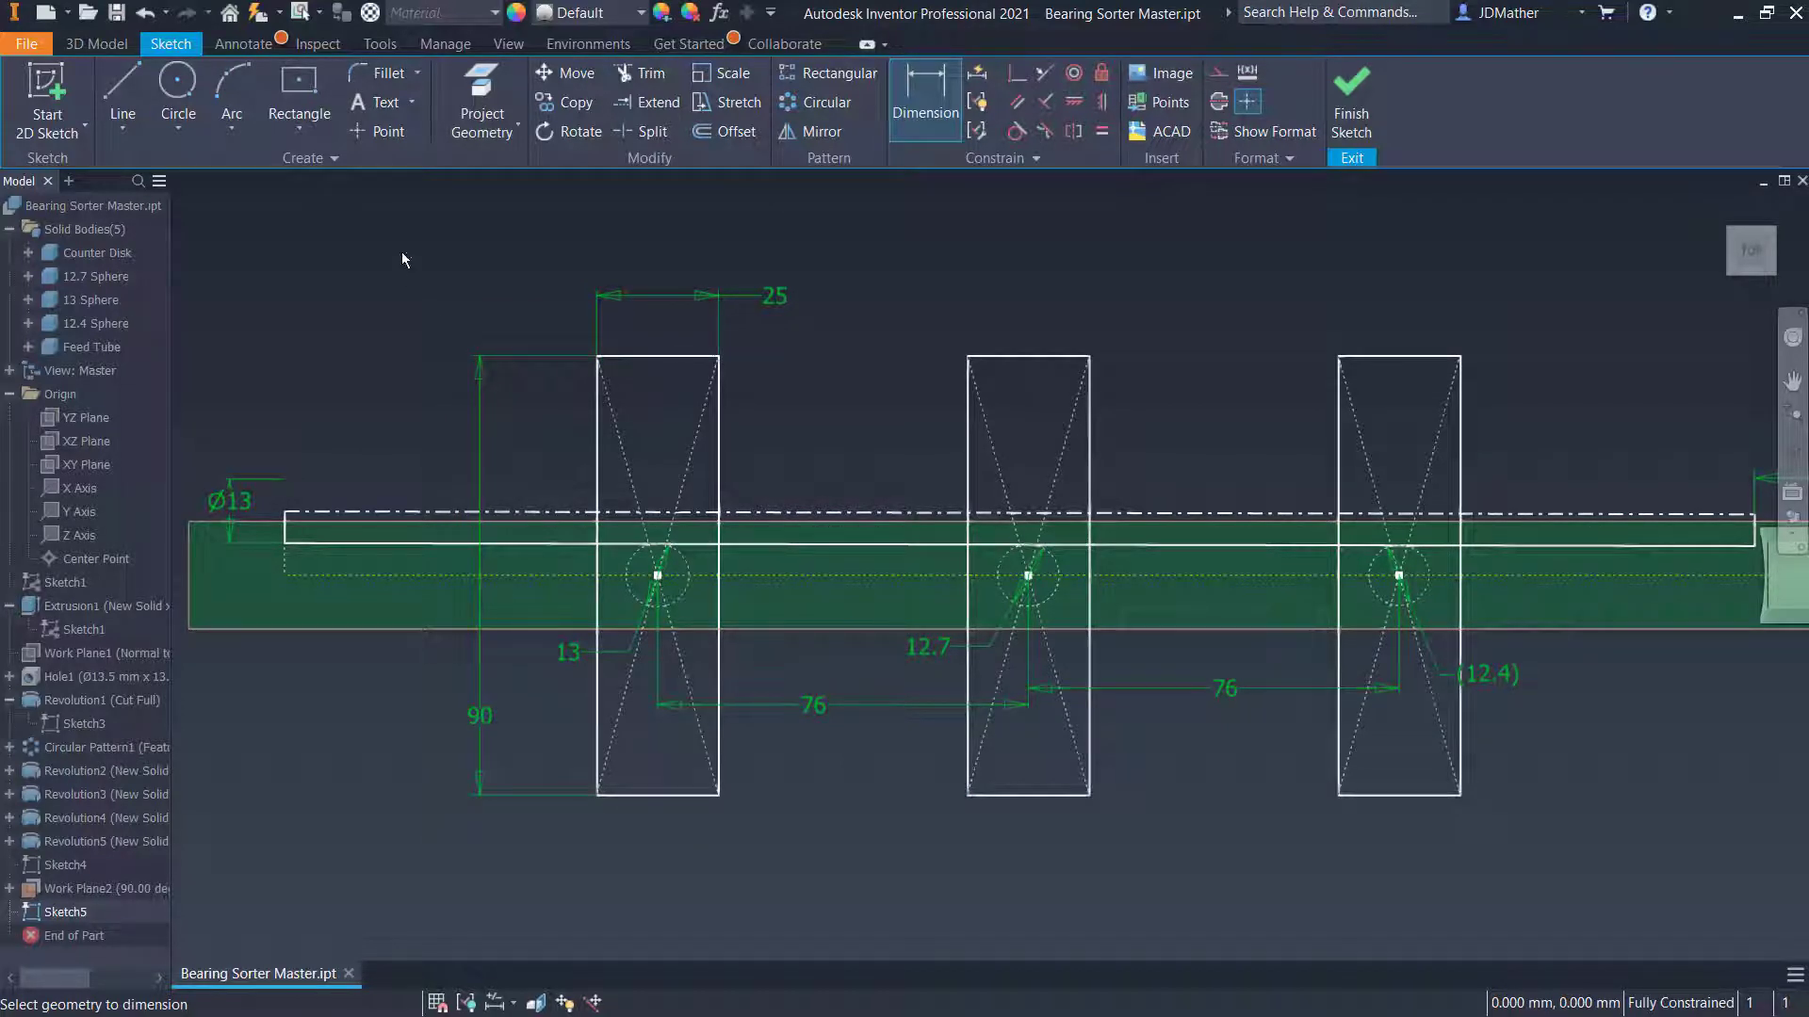
Draw two horizontal lines bridging the gaps between neighbouring upright rectangles at their upper corners
{"action": "left_click", "coordinate": [122, 99]}
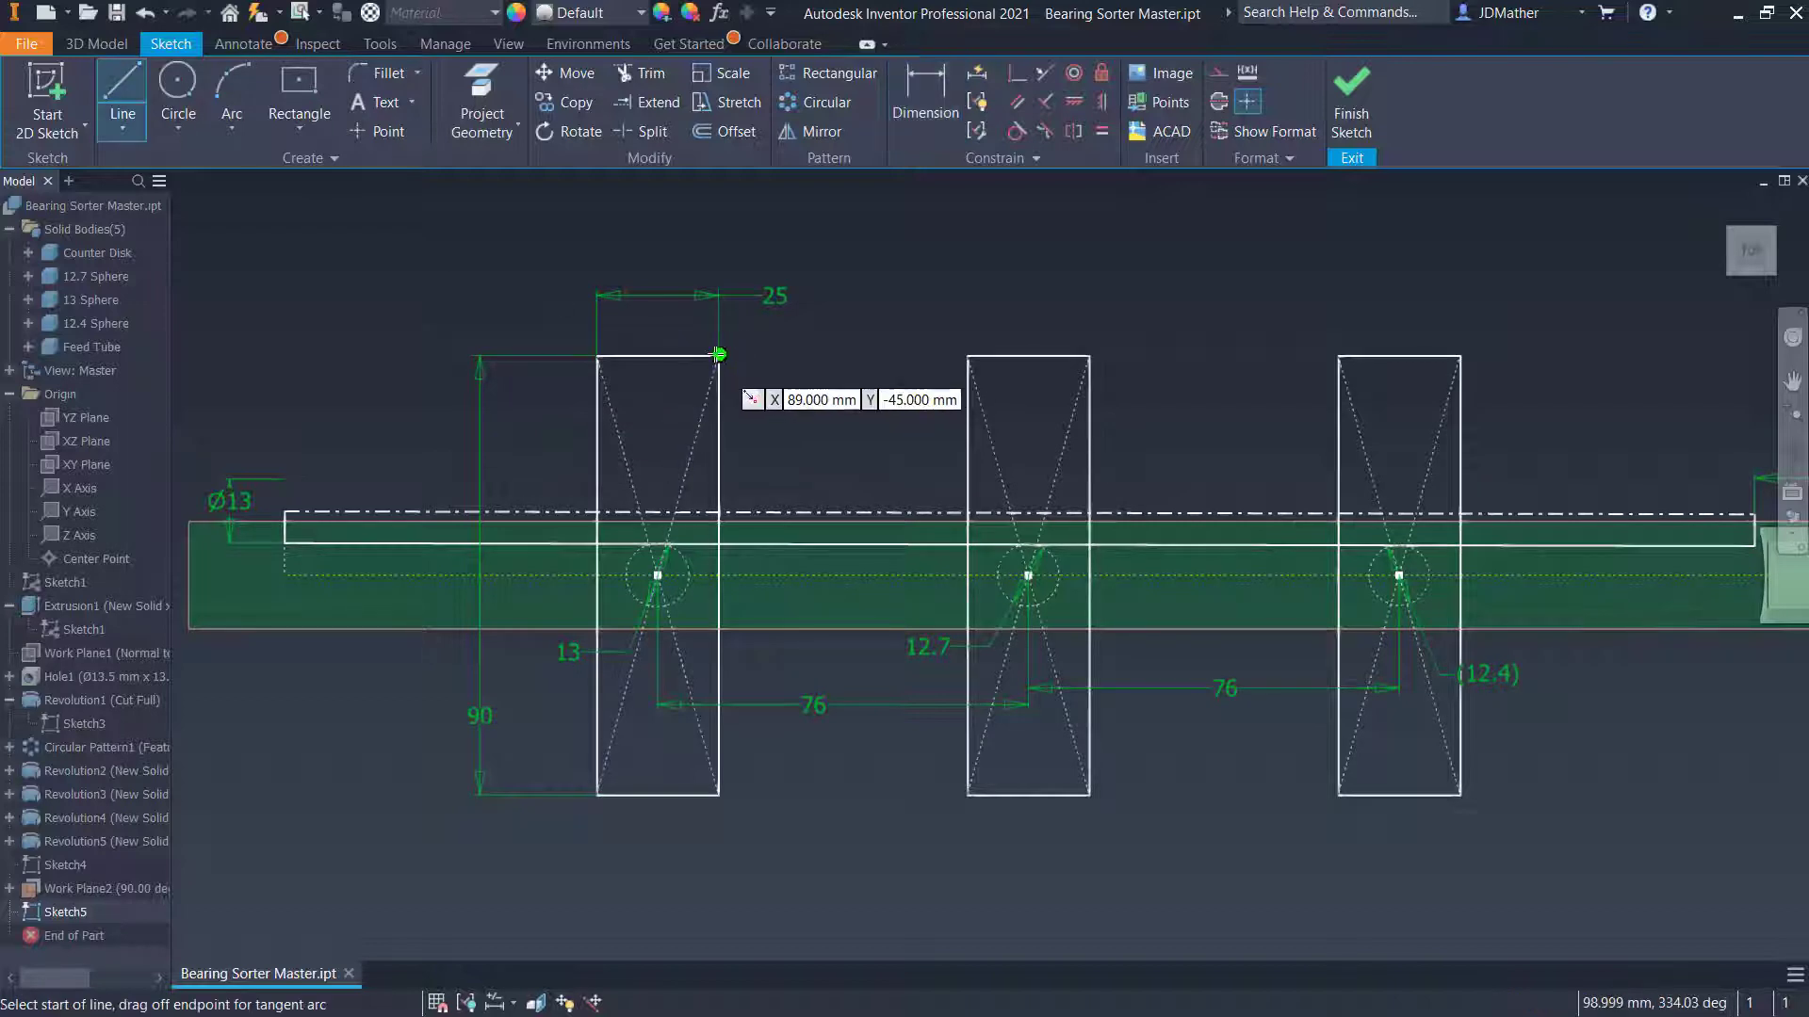
{"action": "left_click", "coordinate": [718, 356]}
{"action": "double_click", "coordinate": [968, 355]}
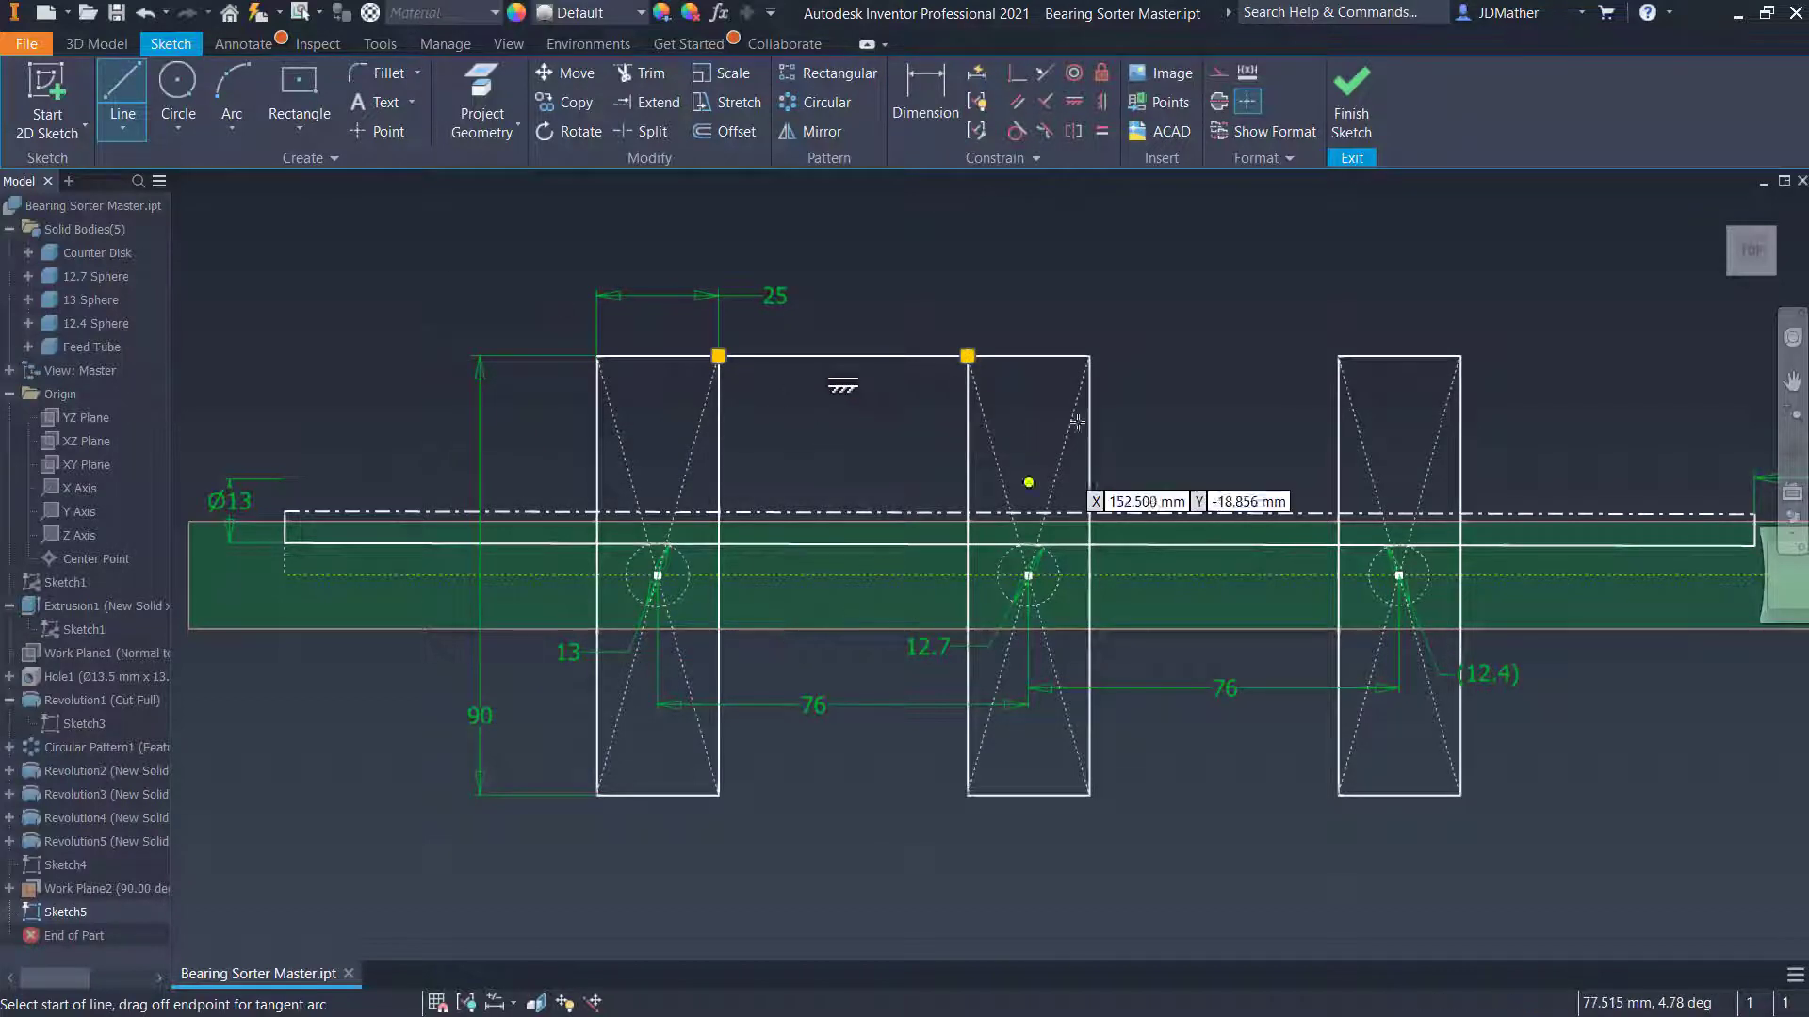
{"action": "left_click", "coordinate": [1089, 355]}
{"action": "double_click", "coordinate": [1338, 355]}
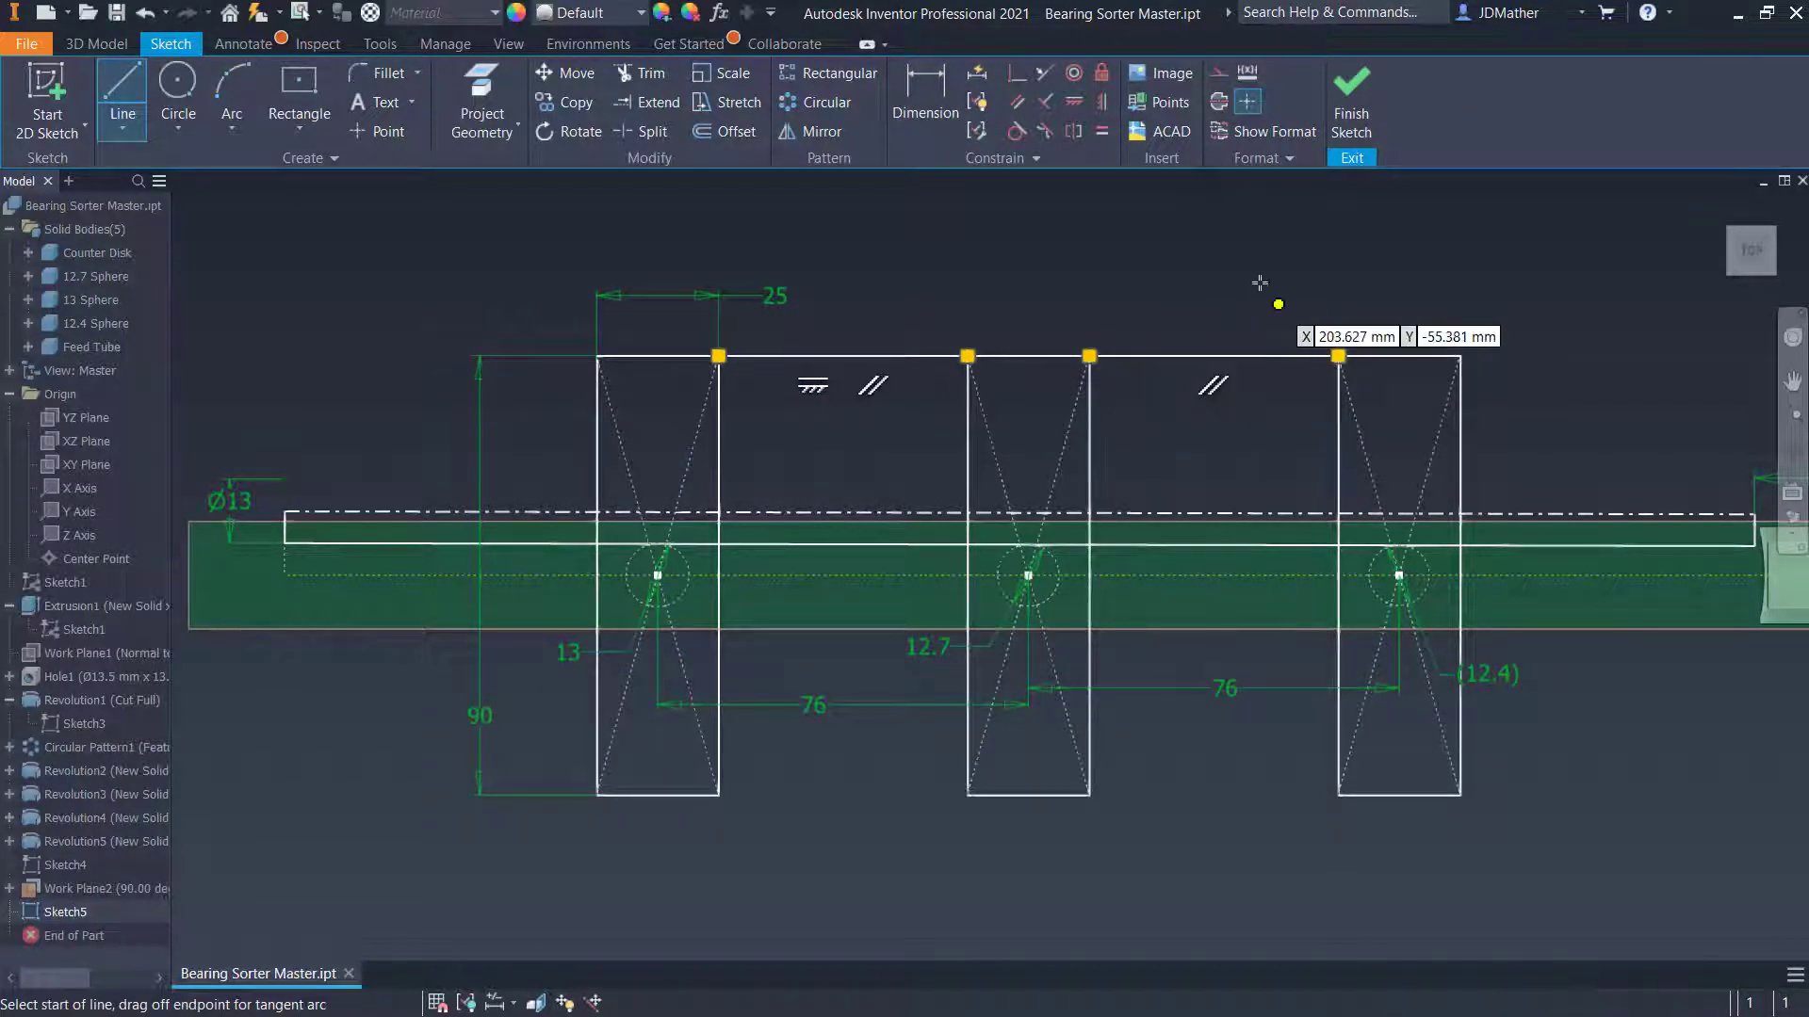
{"action": "key", "text": "Escape"}
Convert the upper edges of the three upright rectangles to construction geometry and finish the sketch
{"action": "left_click", "coordinate": [674, 356]}
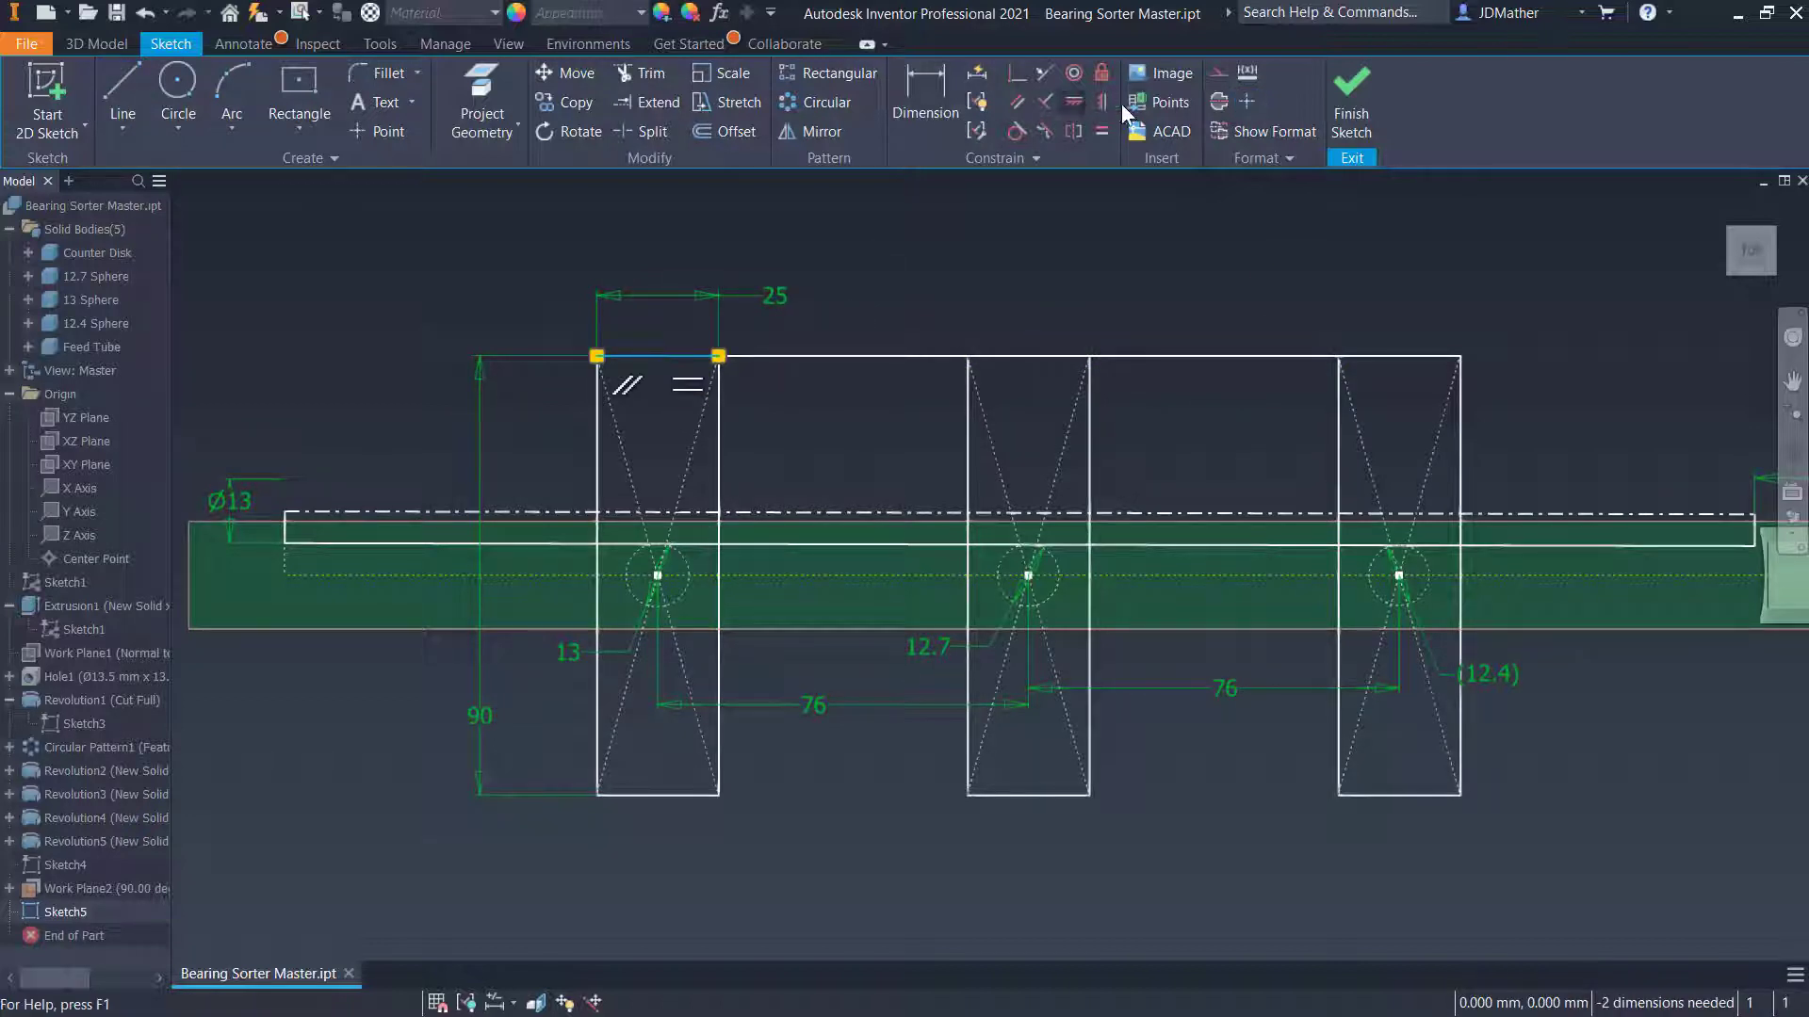
{"action": "left_click", "coordinate": [1221, 73]}
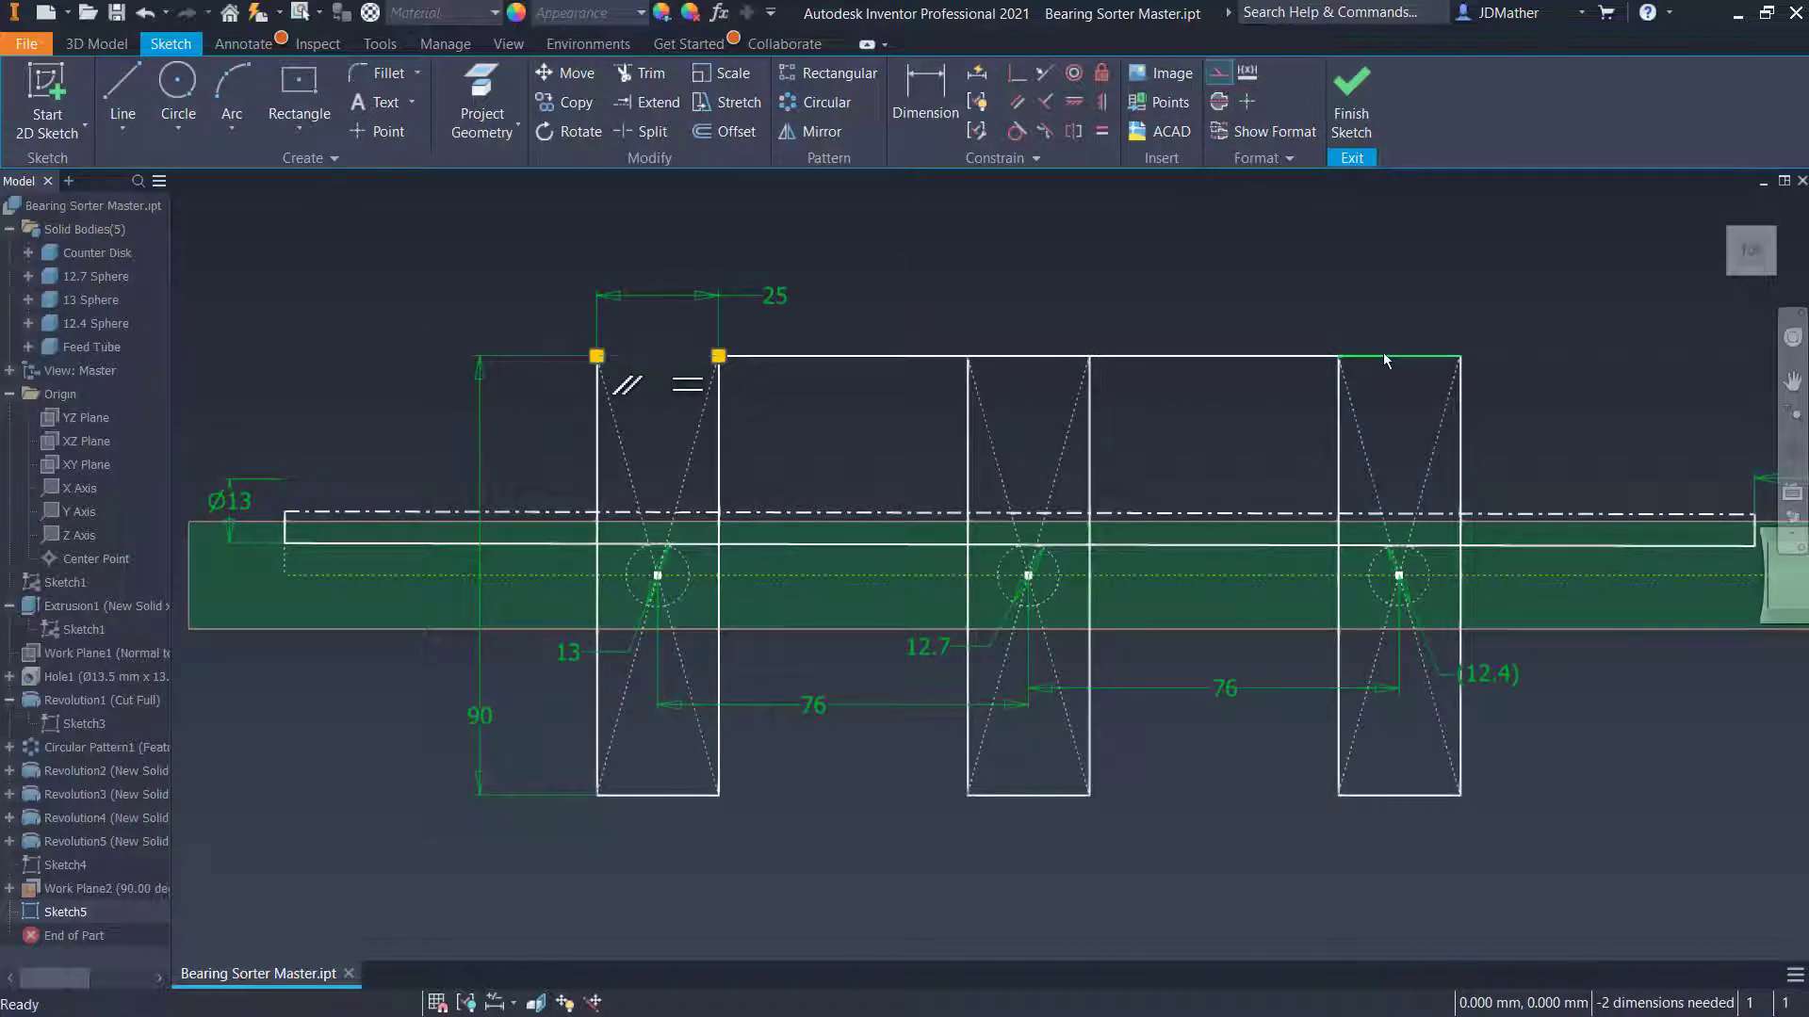
{"action": "left_click", "coordinate": [1383, 355]}
{"action": "left_click", "coordinate": [1217, 74]}
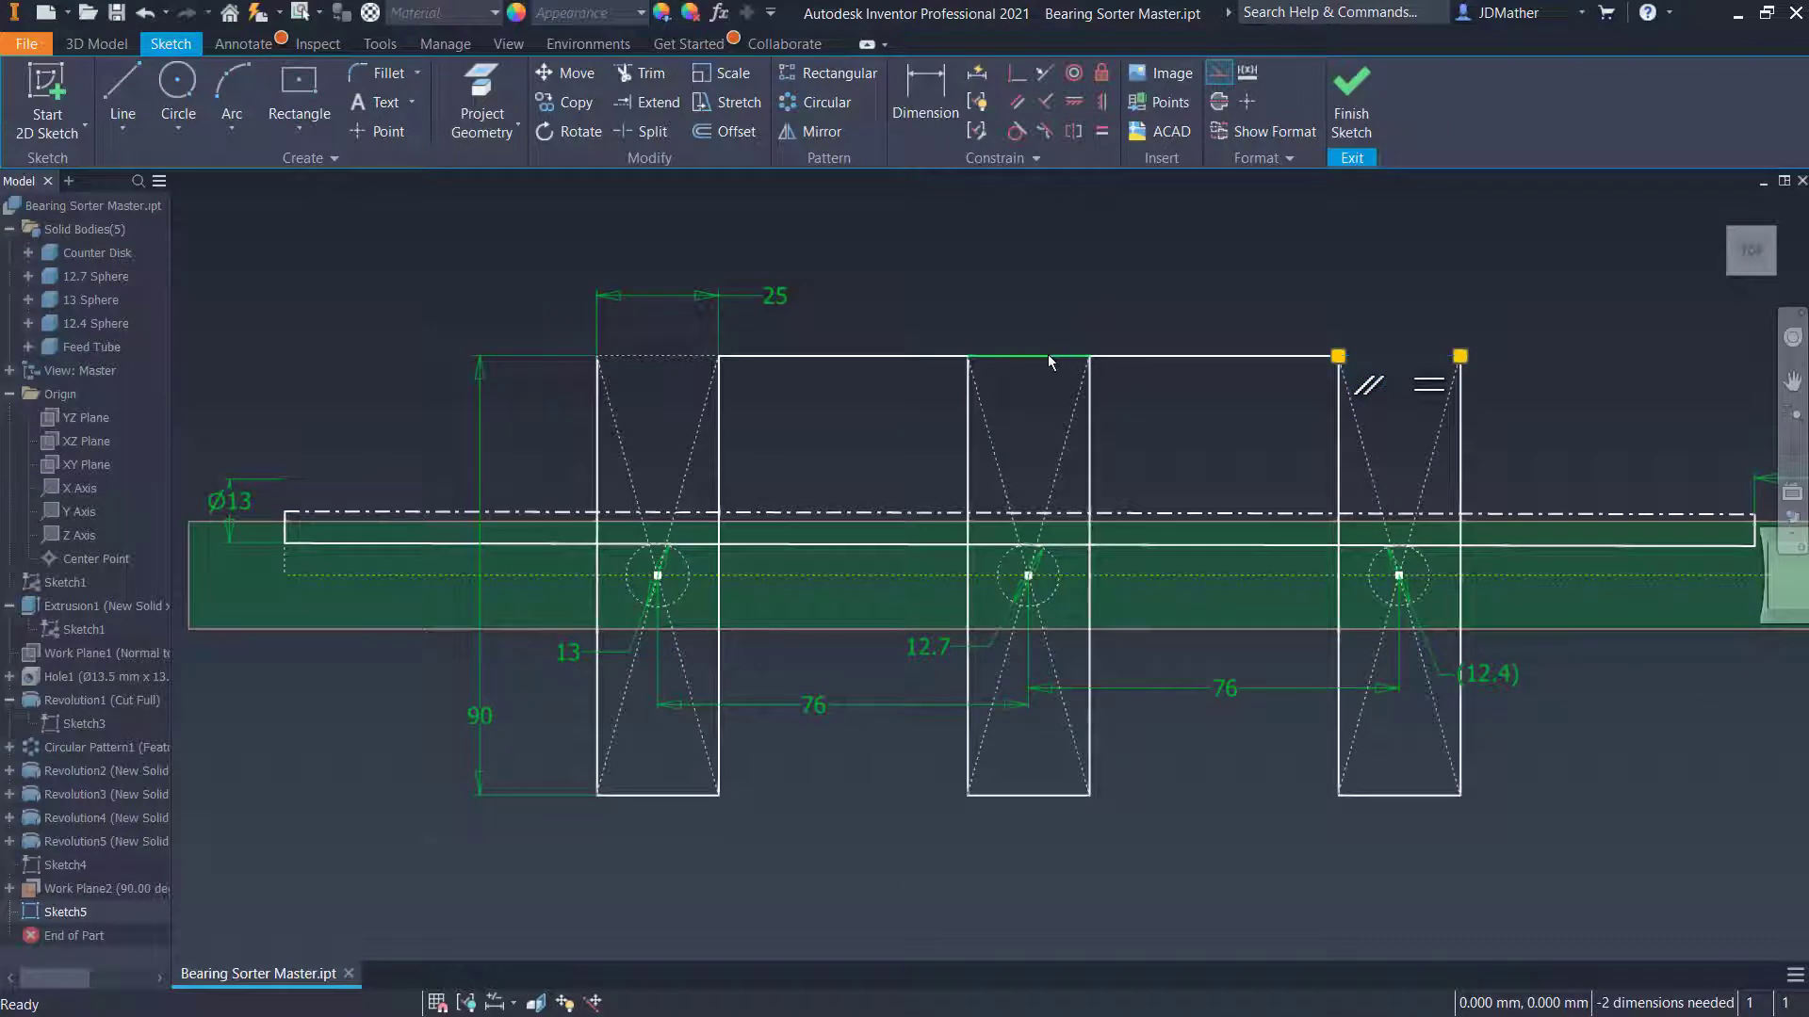
{"action": "left_click", "coordinate": [1047, 356]}
{"action": "left_click", "coordinate": [1122, 205]}
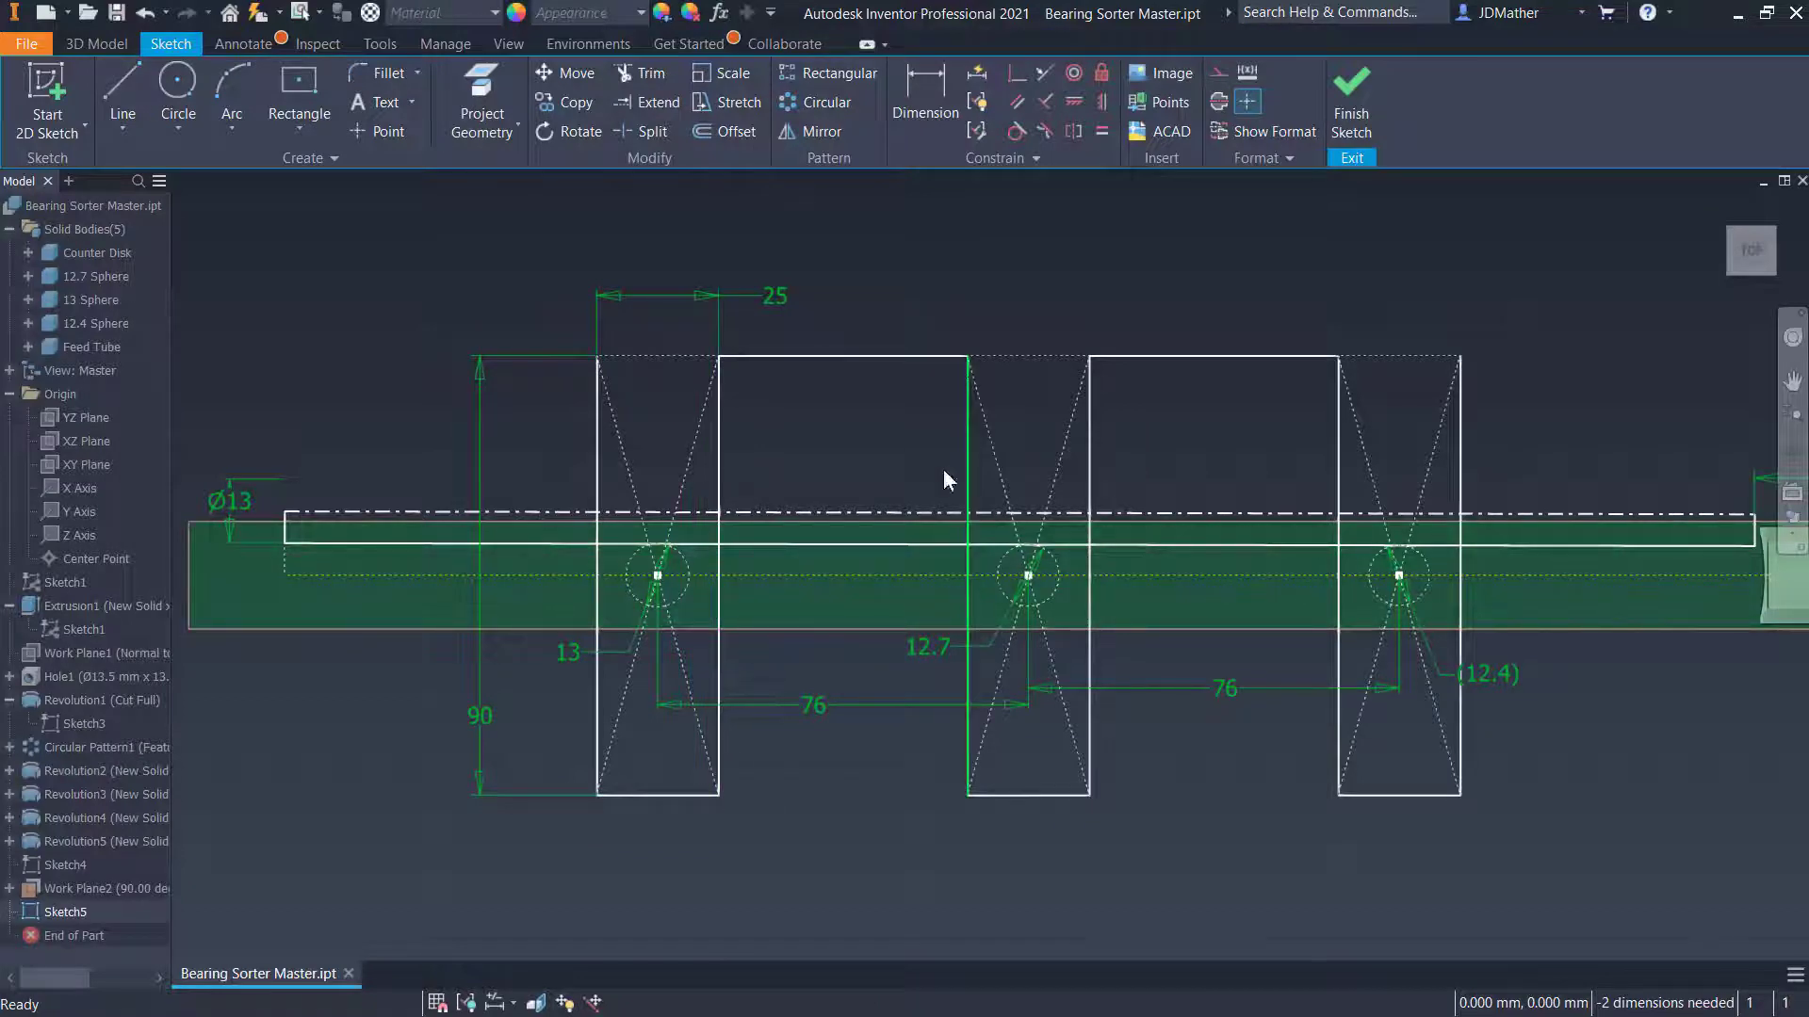
{"action": "left_click", "coordinate": [1353, 97]}
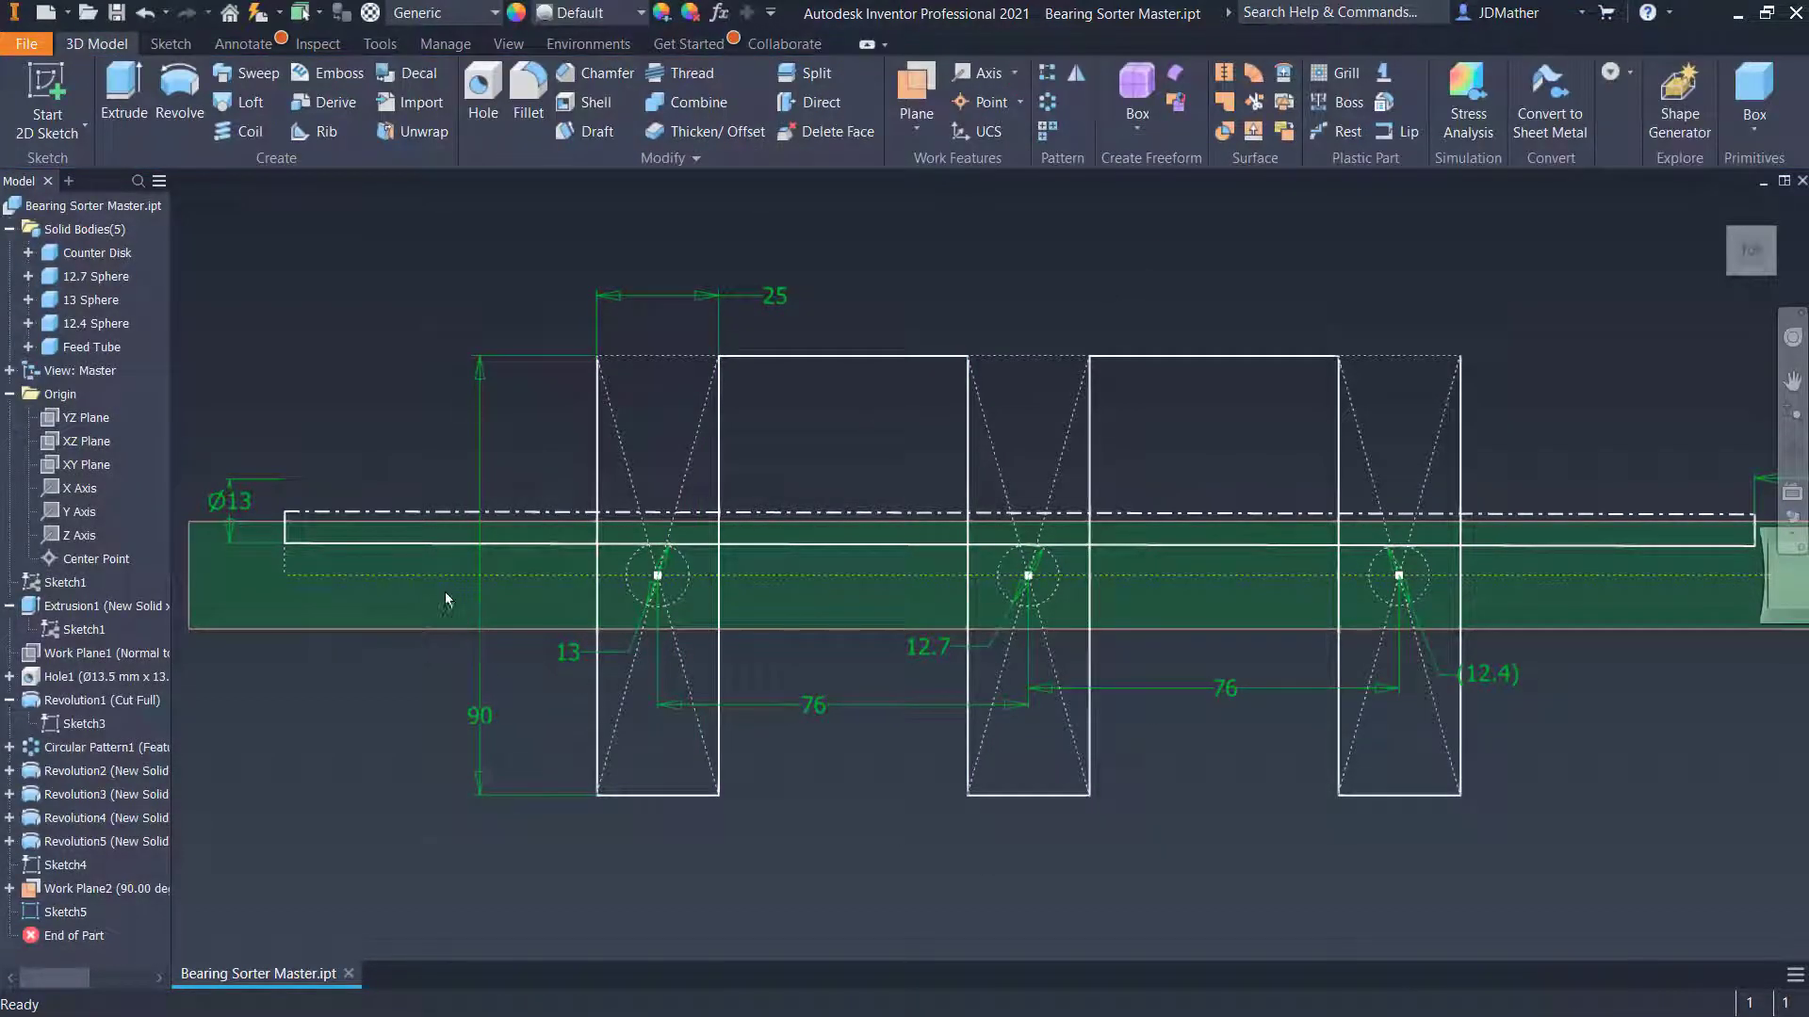
{"action": "mouse_move", "coordinate": [445, 591]}
{"action": "middle_mouse_down", "text": "shift"}
{"action": "mouse_move", "coordinate": [720, 761]}
{"action": "mouse_move", "coordinate": [420, 499]}
{"action": "middle_mouse_up", "text": "shift"}
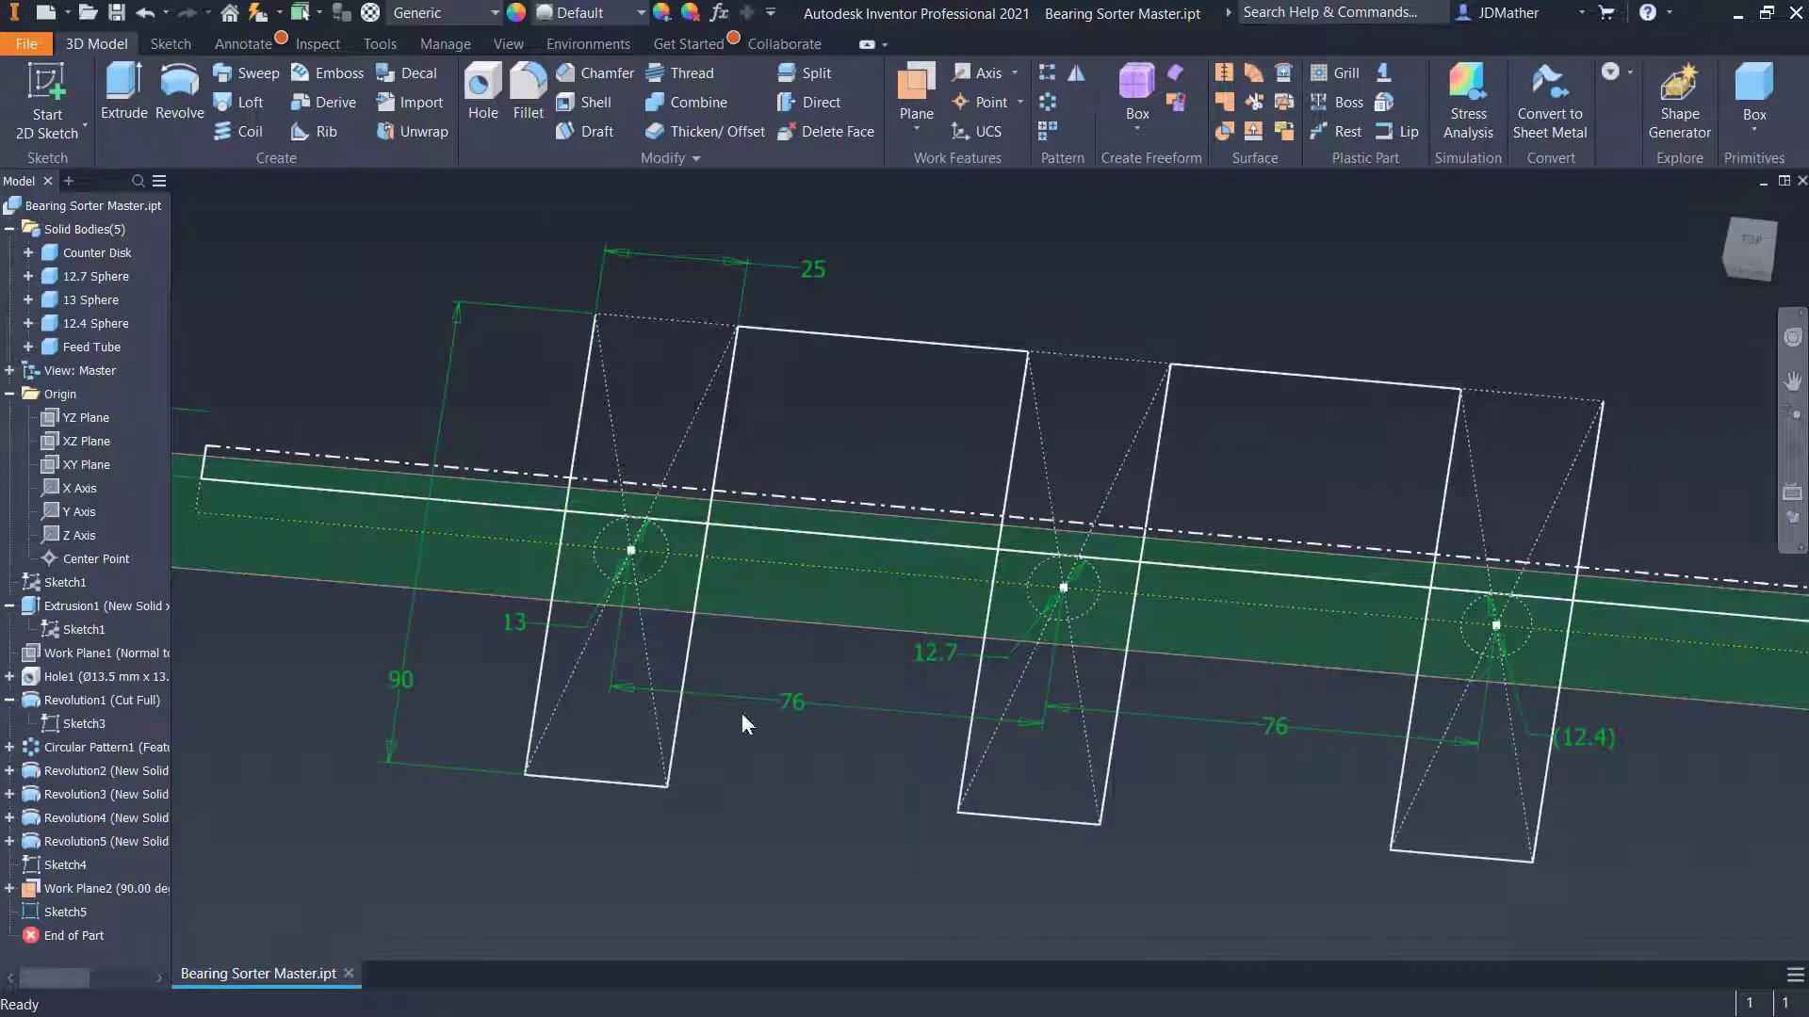
Revolve the roller profile through a full 360 degrees about its centerline as a new solid body
{"action": "scroll", "coordinate": [398, 393], "scroll_direction": "down", "scroll_amount": 1}
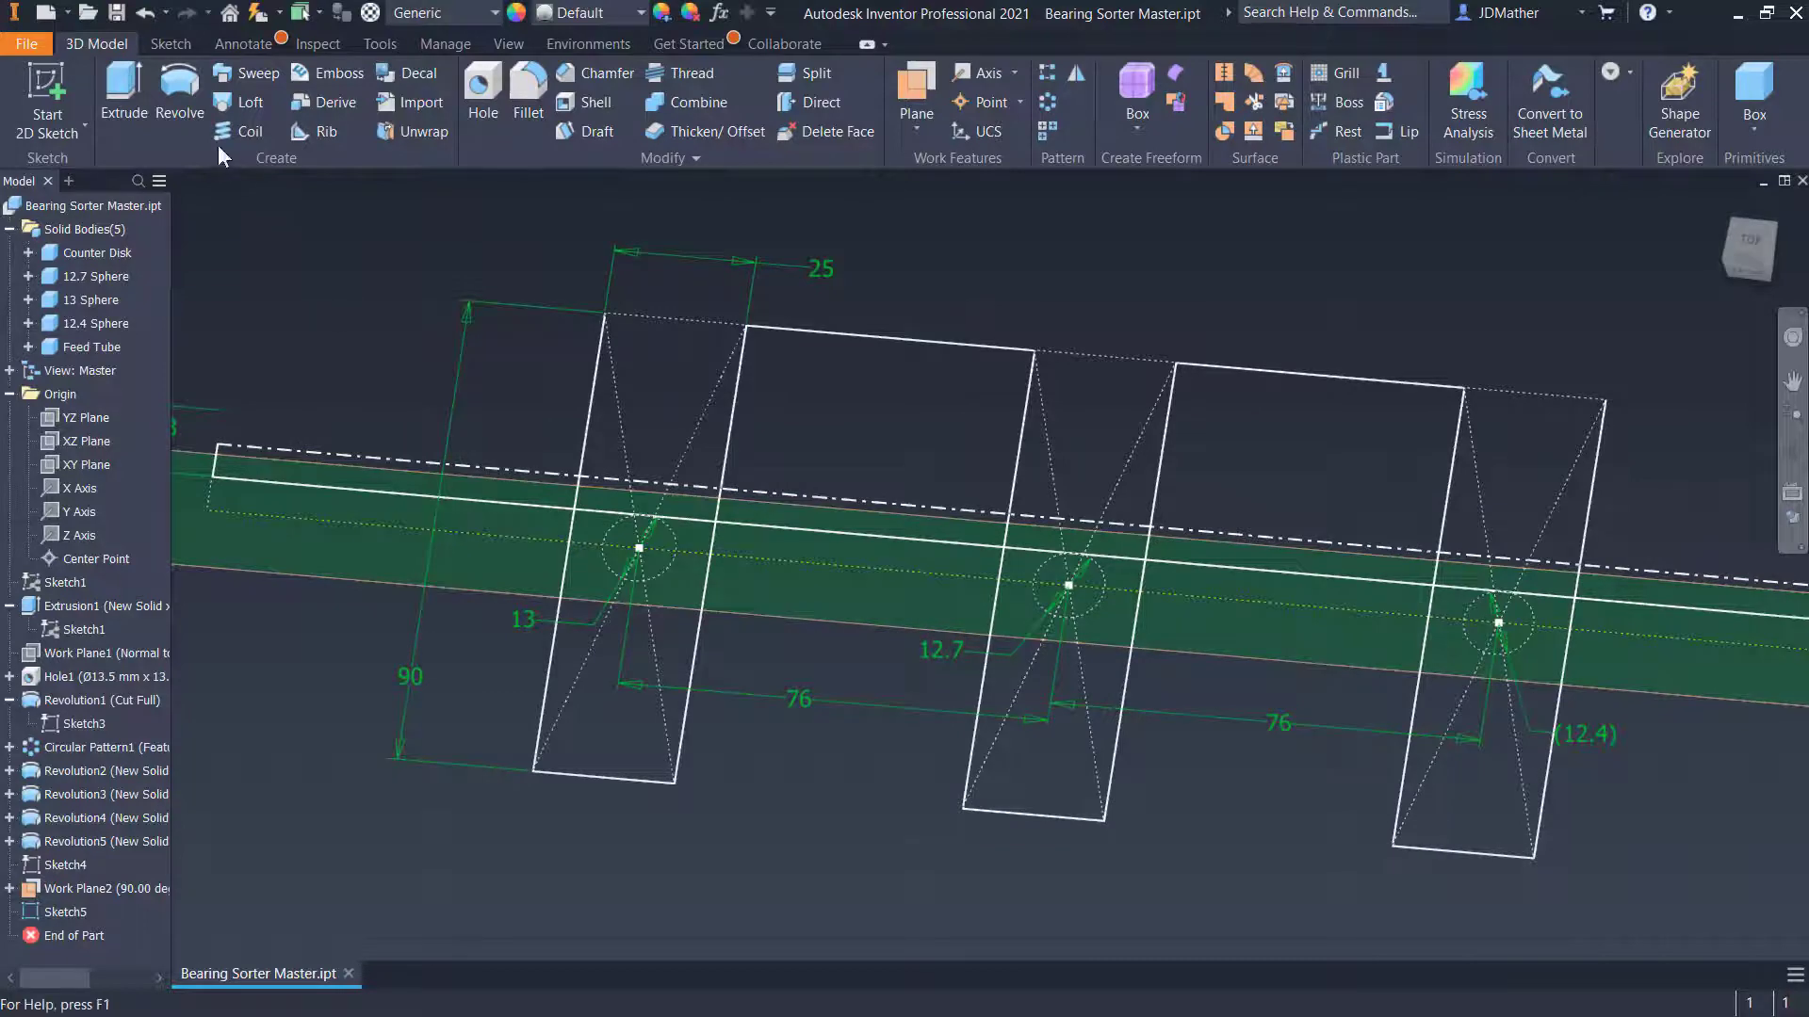
{"action": "left_click", "coordinate": [173, 87]}
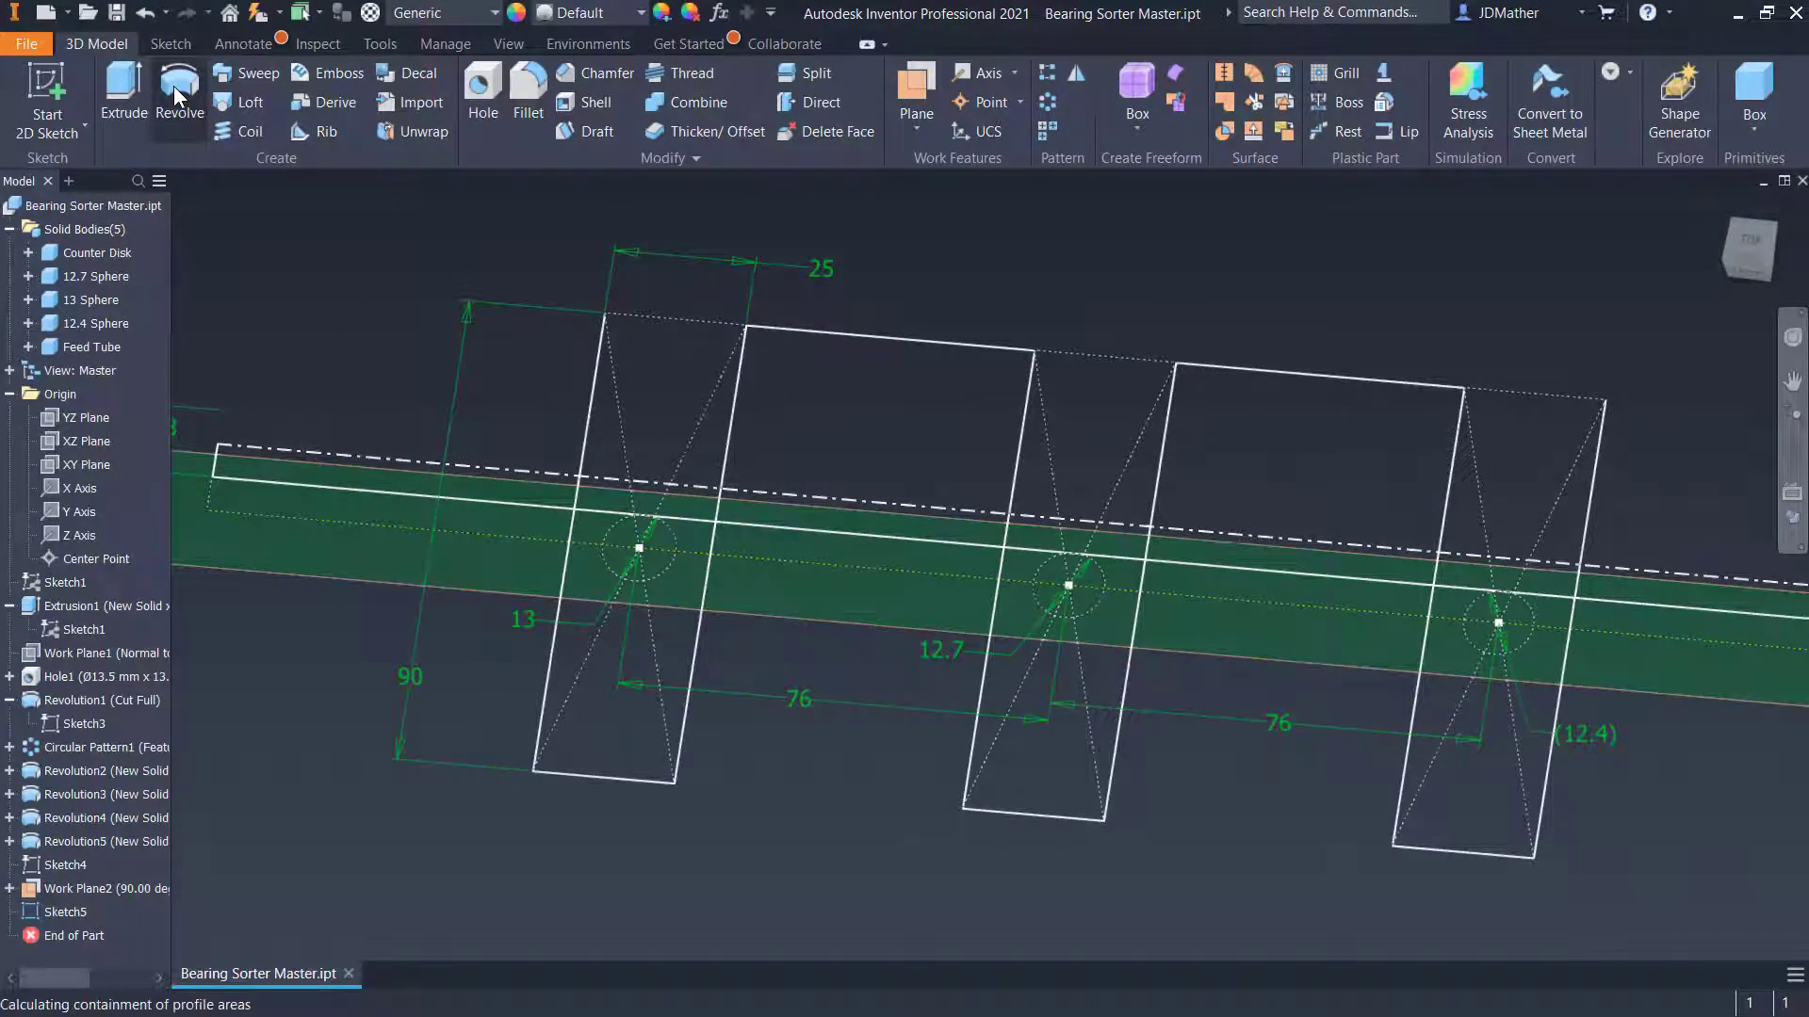
{"action": "left_click", "coordinate": [319, 452]}
{"action": "scroll", "coordinate": [319, 452], "scroll_direction": "down", "scroll_amount": 3}
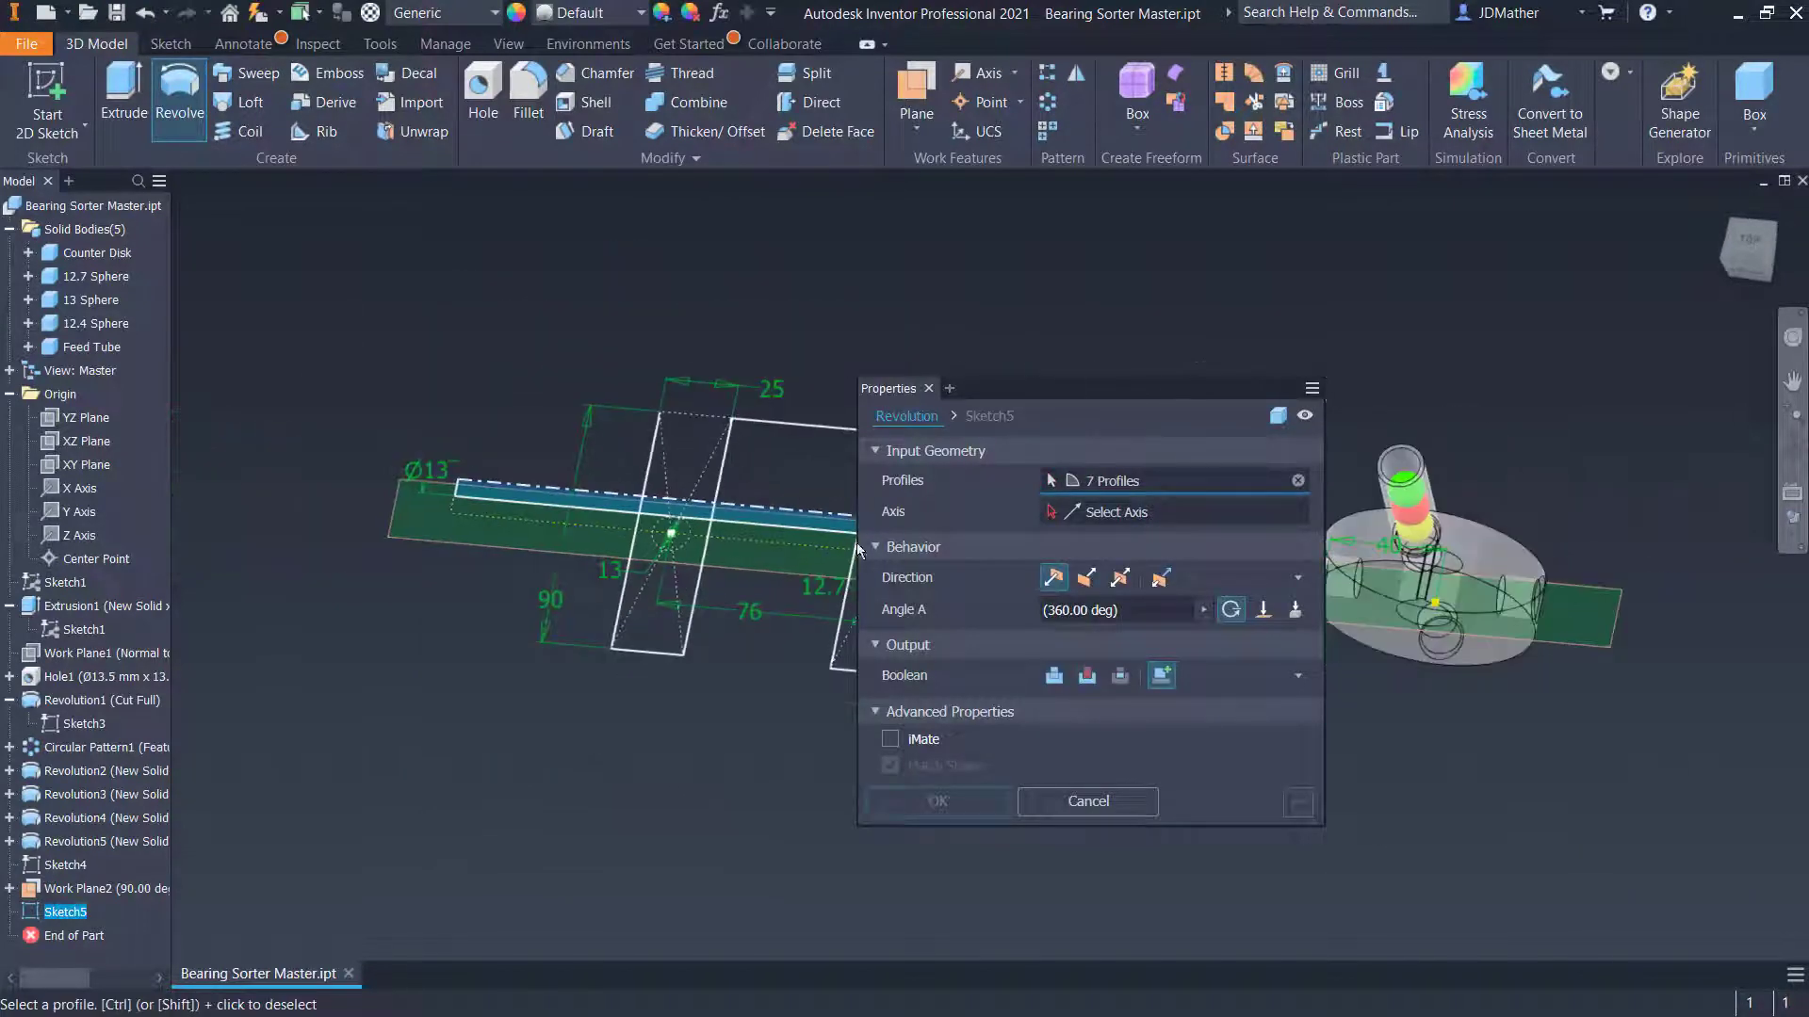
{"action": "scroll", "coordinate": [532, 490], "scroll_direction": "up", "scroll_amount": 2}
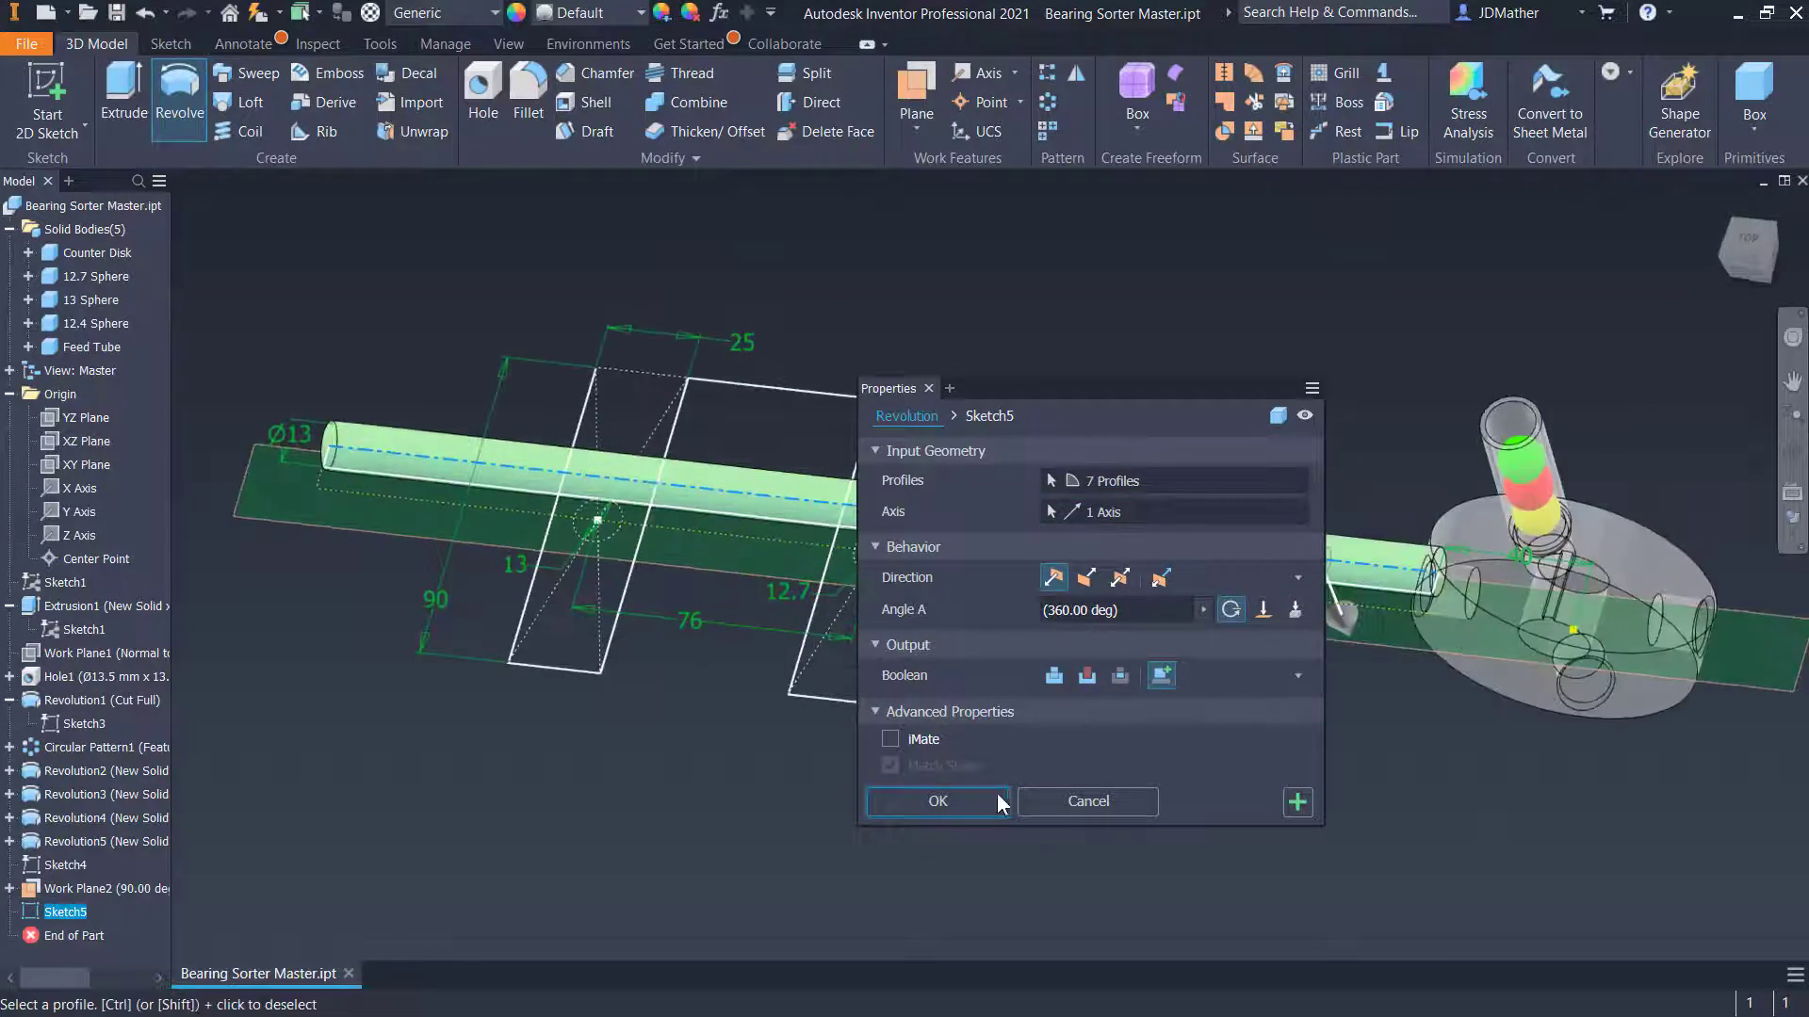
{"action": "left_click", "coordinate": [970, 799]}
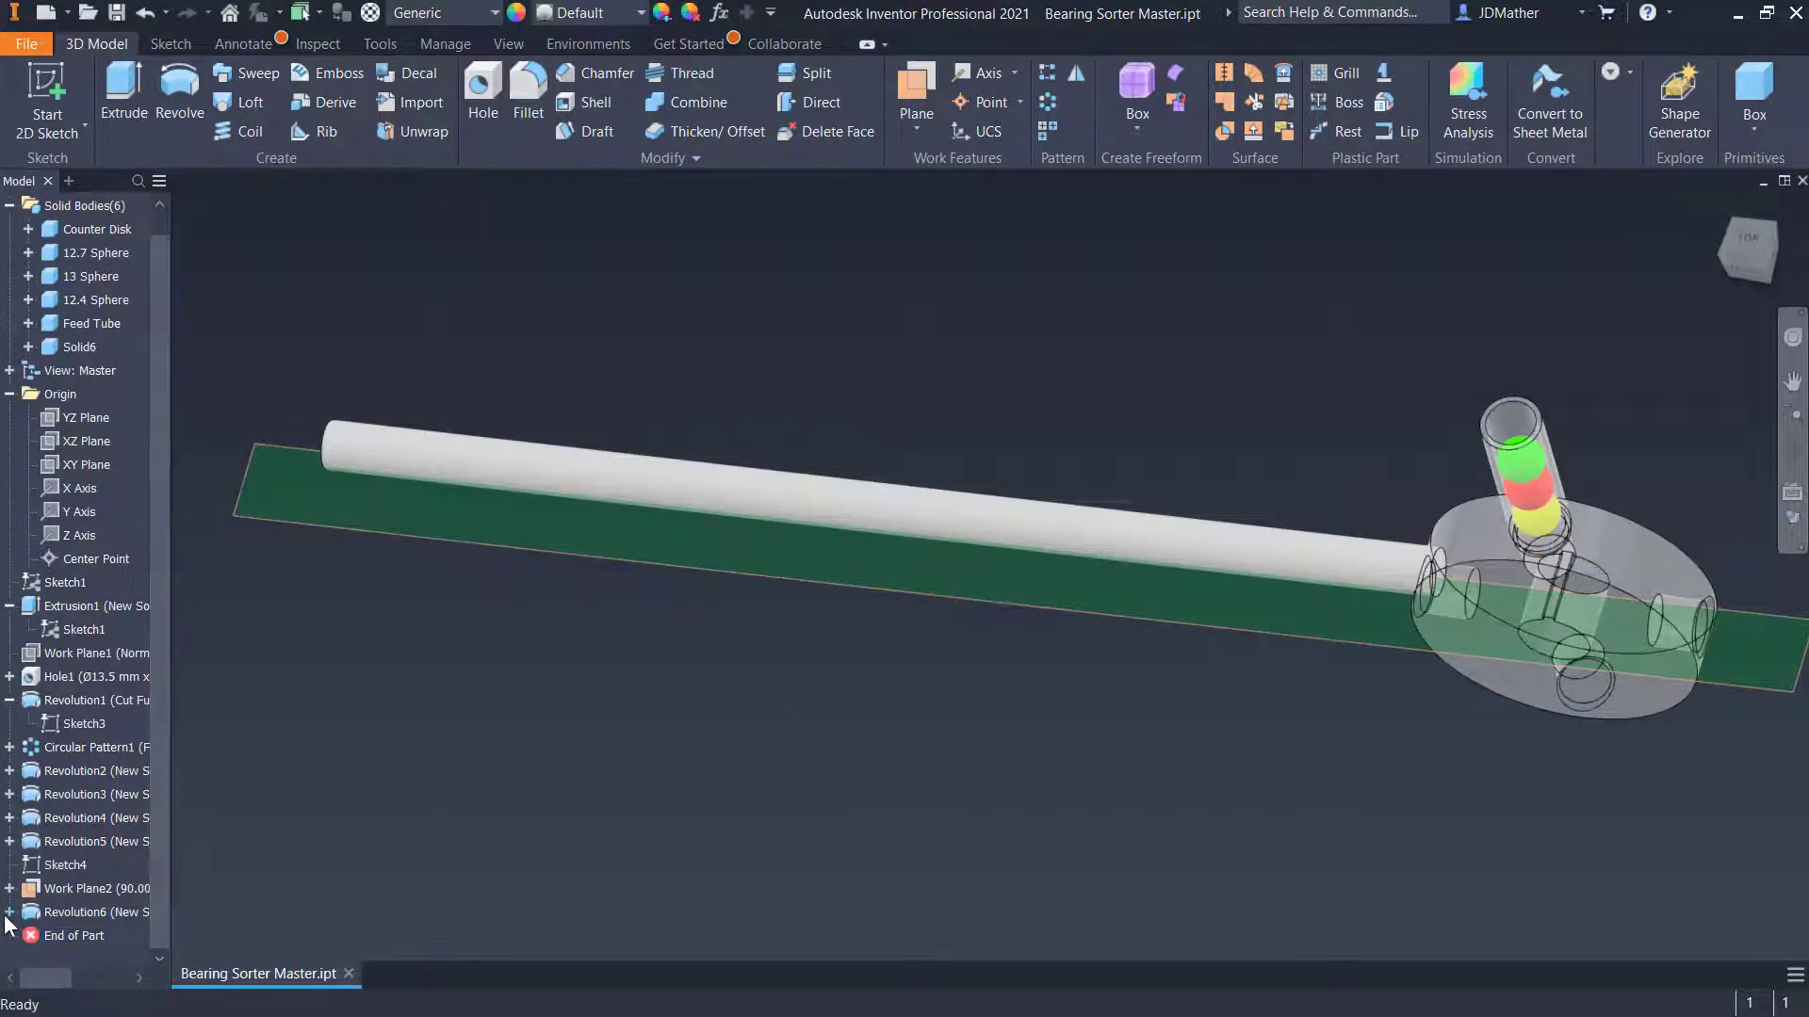
Make the sketch consumed by the roller revolution visible again
{"action": "left_click", "coordinate": [9, 913]}
{"action": "right_click", "coordinate": [56, 935]}
{"action": "left_click", "coordinate": [104, 885]}
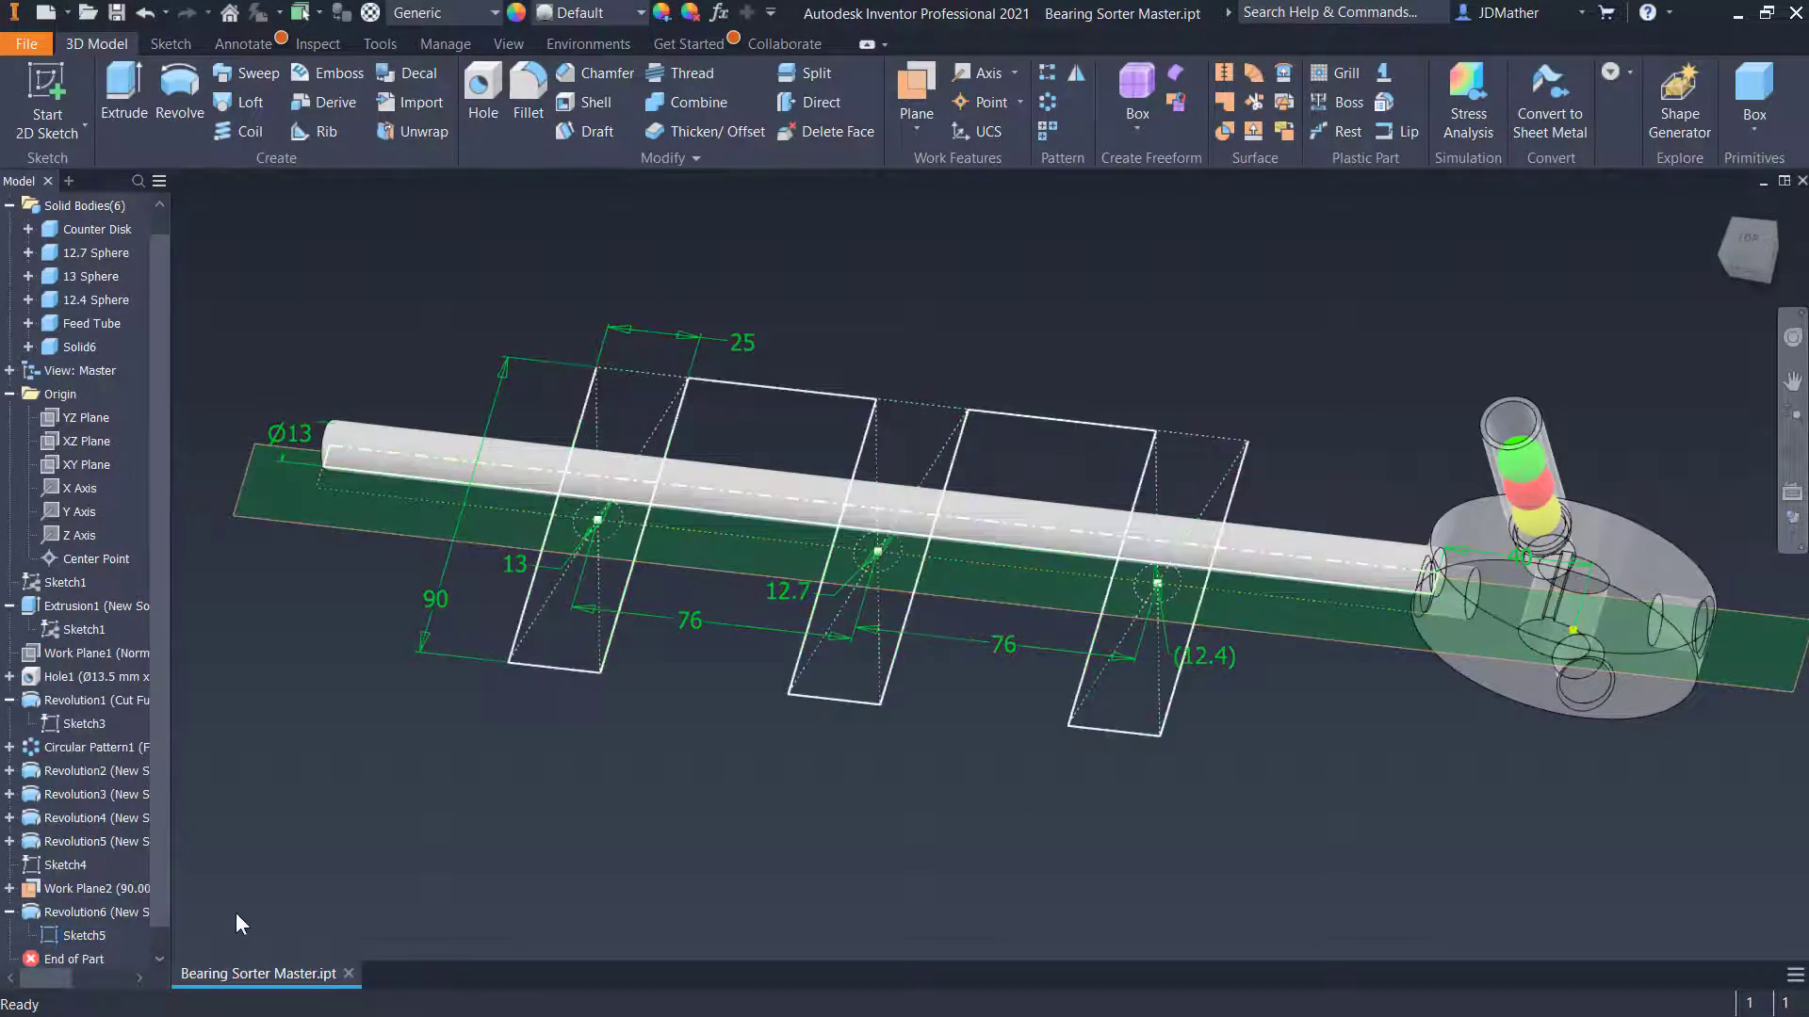
{"action": "middle_click_drag", "start_coordinate": [452, 834], "coordinate": [461, 825], "text": "shift"}
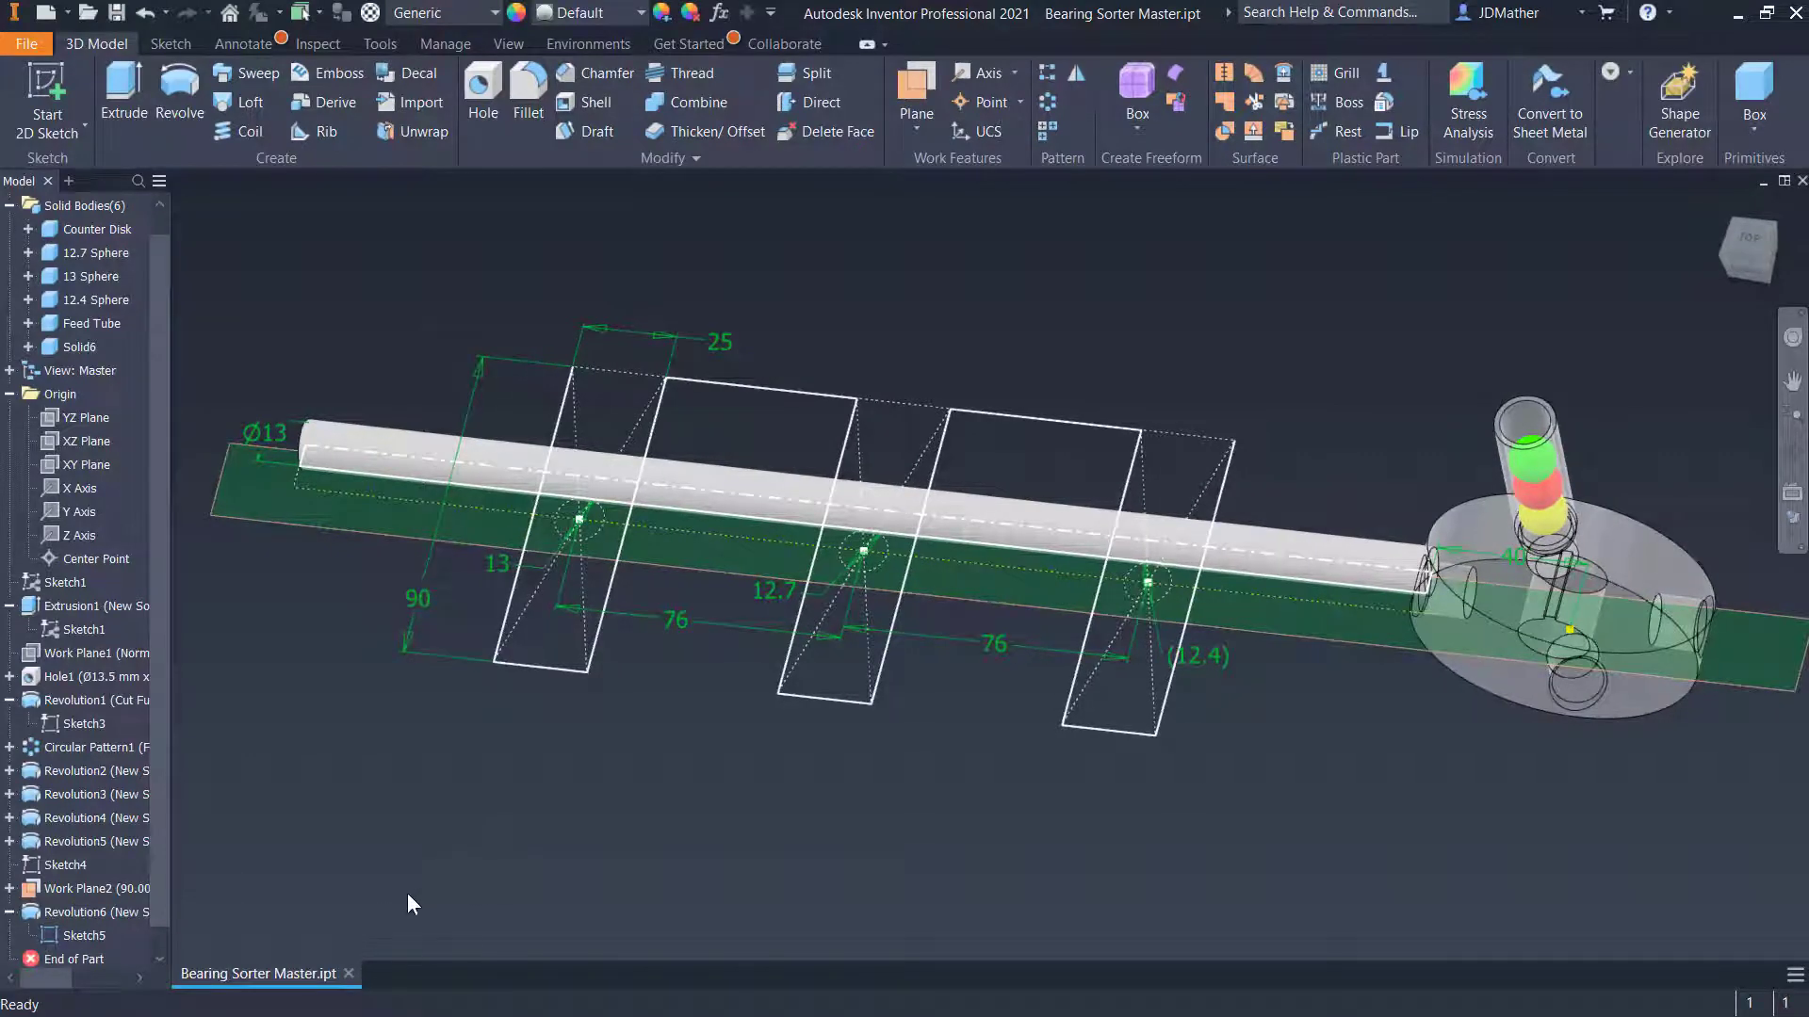
Reopen the roller sketch, examine its rectangles and ball circles for remaining freedom of movement, and finish the sketch
{"action": "right_click", "coordinate": [98, 936]}
{"action": "left_click", "coordinate": [202, 935]}
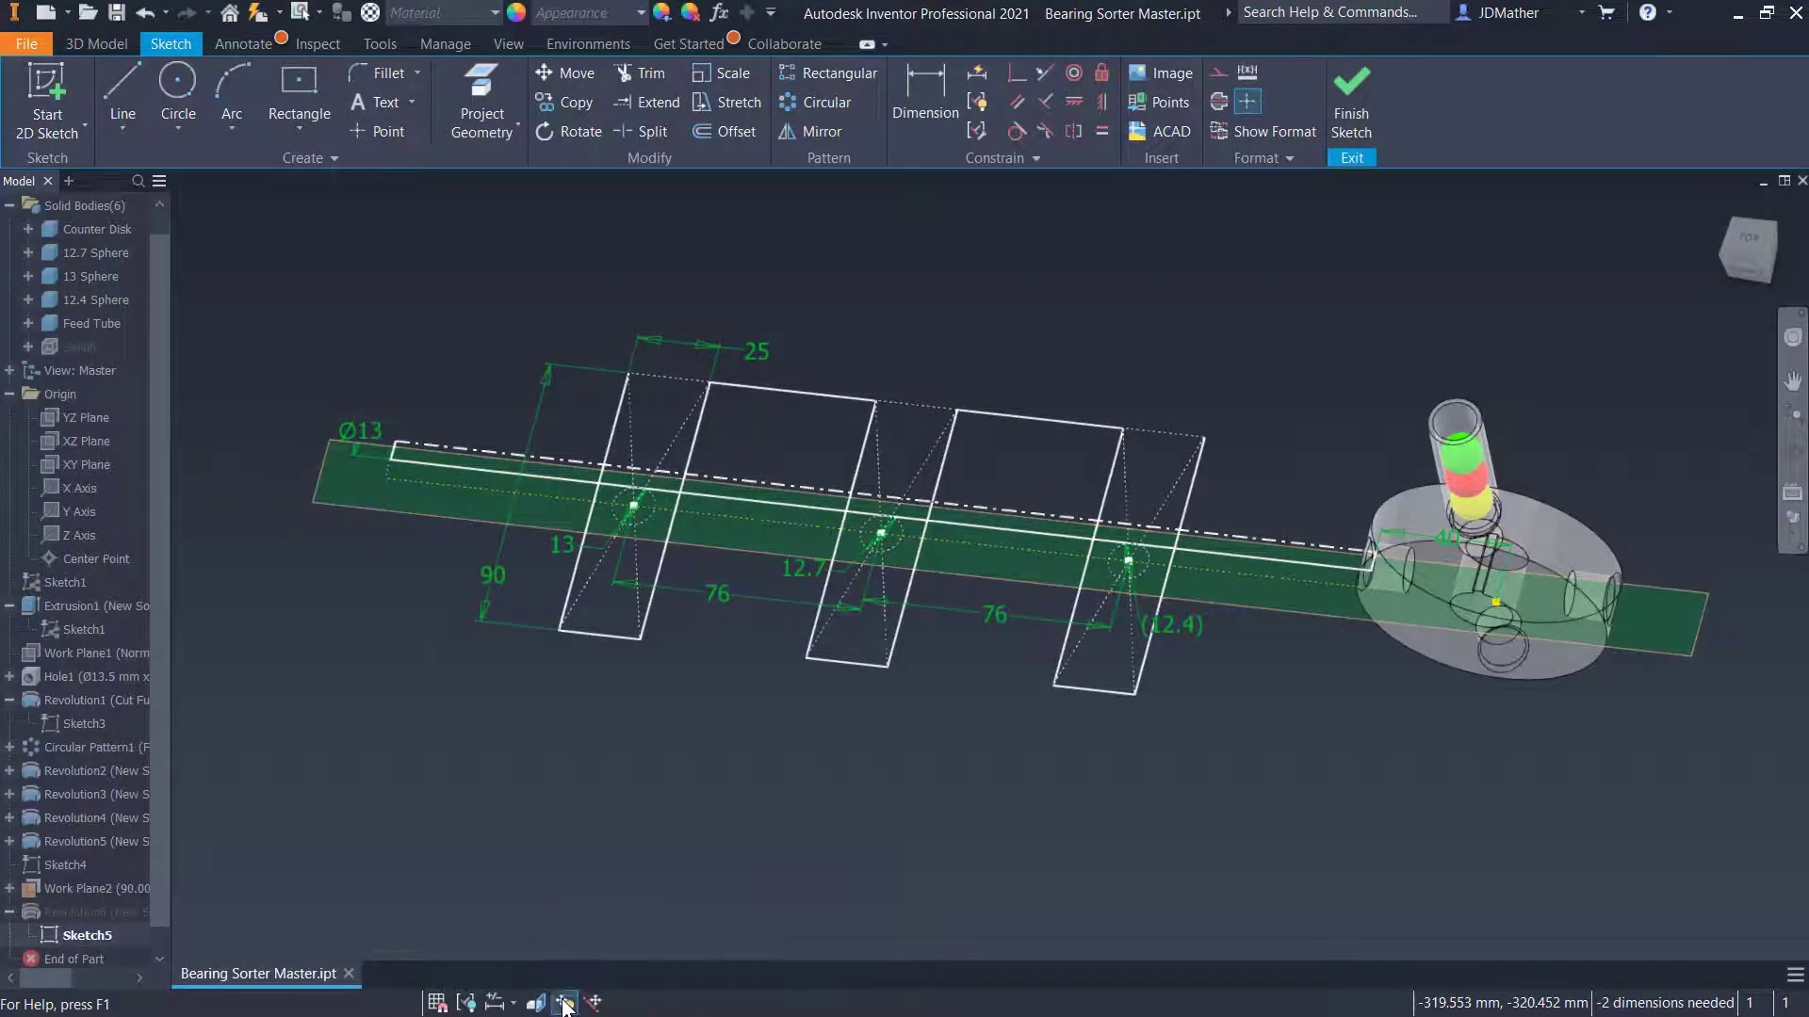
{"action": "scroll", "coordinate": [637, 786], "scroll_direction": "down", "scroll_amount": 5}
{"action": "mouse_move", "coordinate": [1077, 660]}
{"action": "middle_mouse_down", "text": "shift"}
{"action": "mouse_move", "coordinate": [888, 634]}
{"action": "mouse_move", "coordinate": [706, 698]}
{"action": "mouse_move", "coordinate": [638, 613]}
{"action": "mouse_move", "coordinate": [596, 692]}
{"action": "mouse_move", "coordinate": [627, 721]}
{"action": "middle_mouse_up", "text": "shift"}
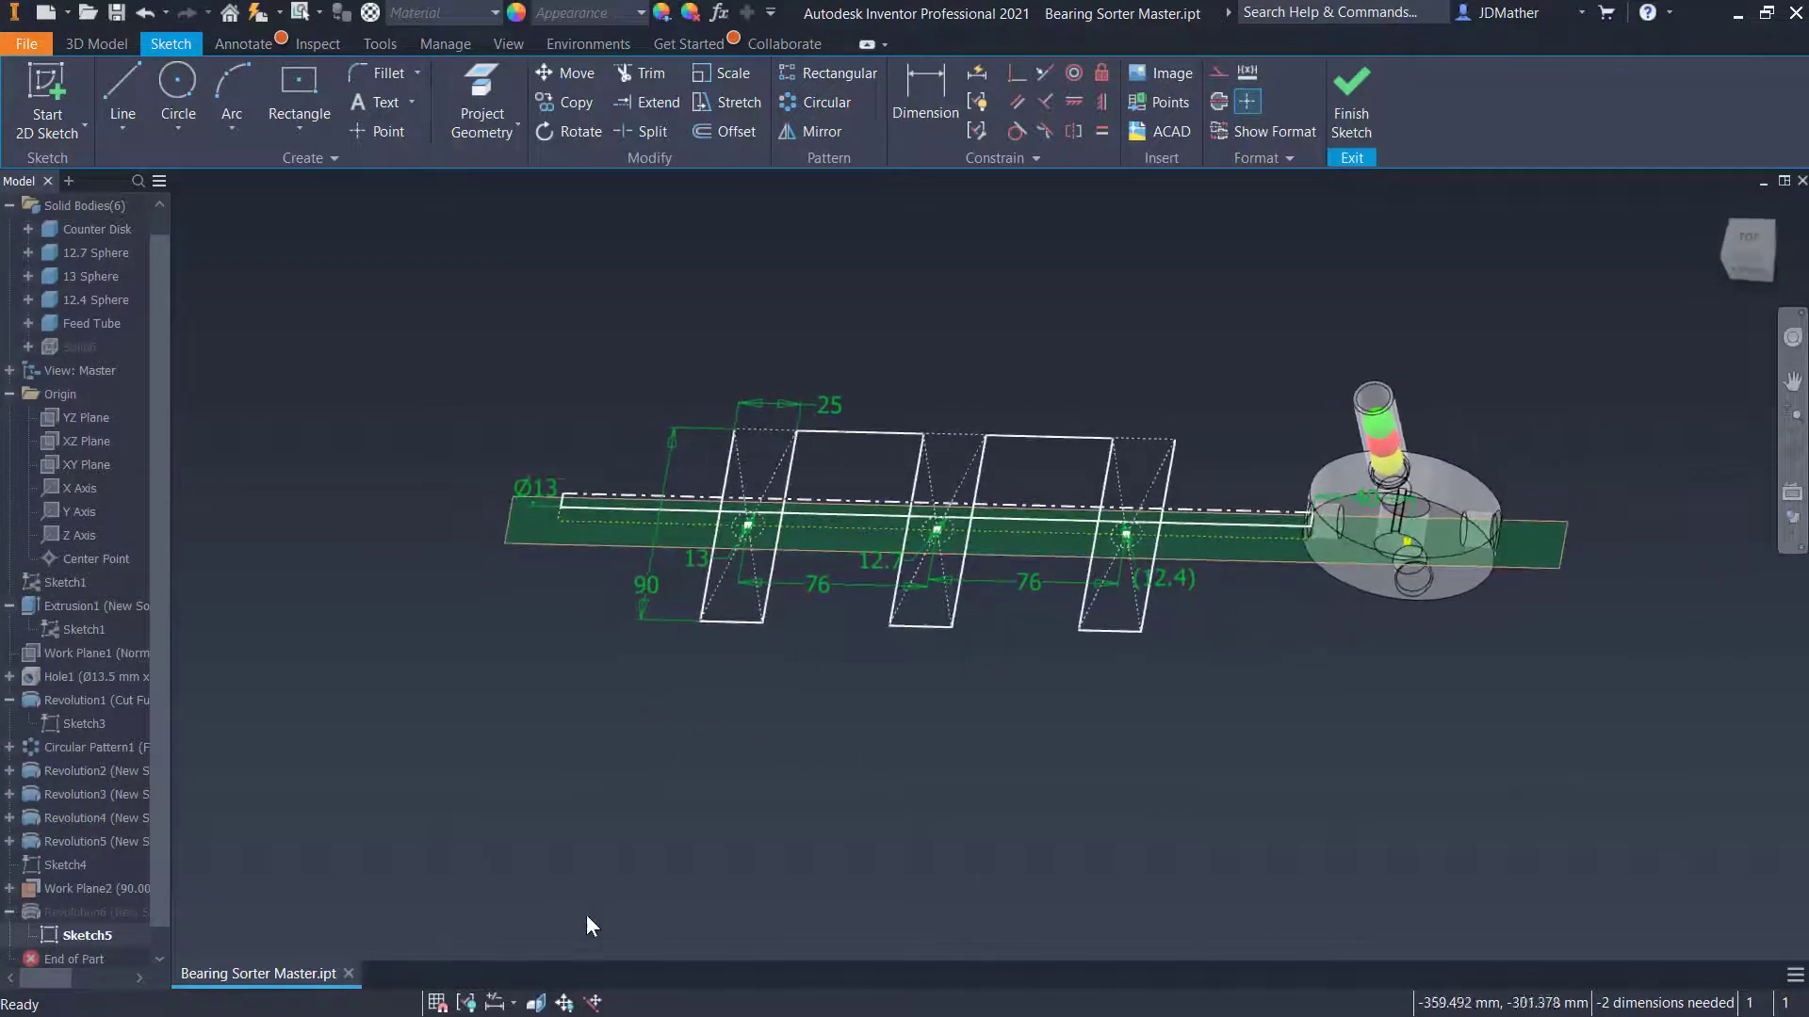
{"action": "middle_click_drag", "start_coordinate": [848, 720], "coordinate": [989, 622], "text": "shift"}
{"action": "scroll", "coordinate": [1068, 562], "scroll_direction": "up", "scroll_amount": 5}
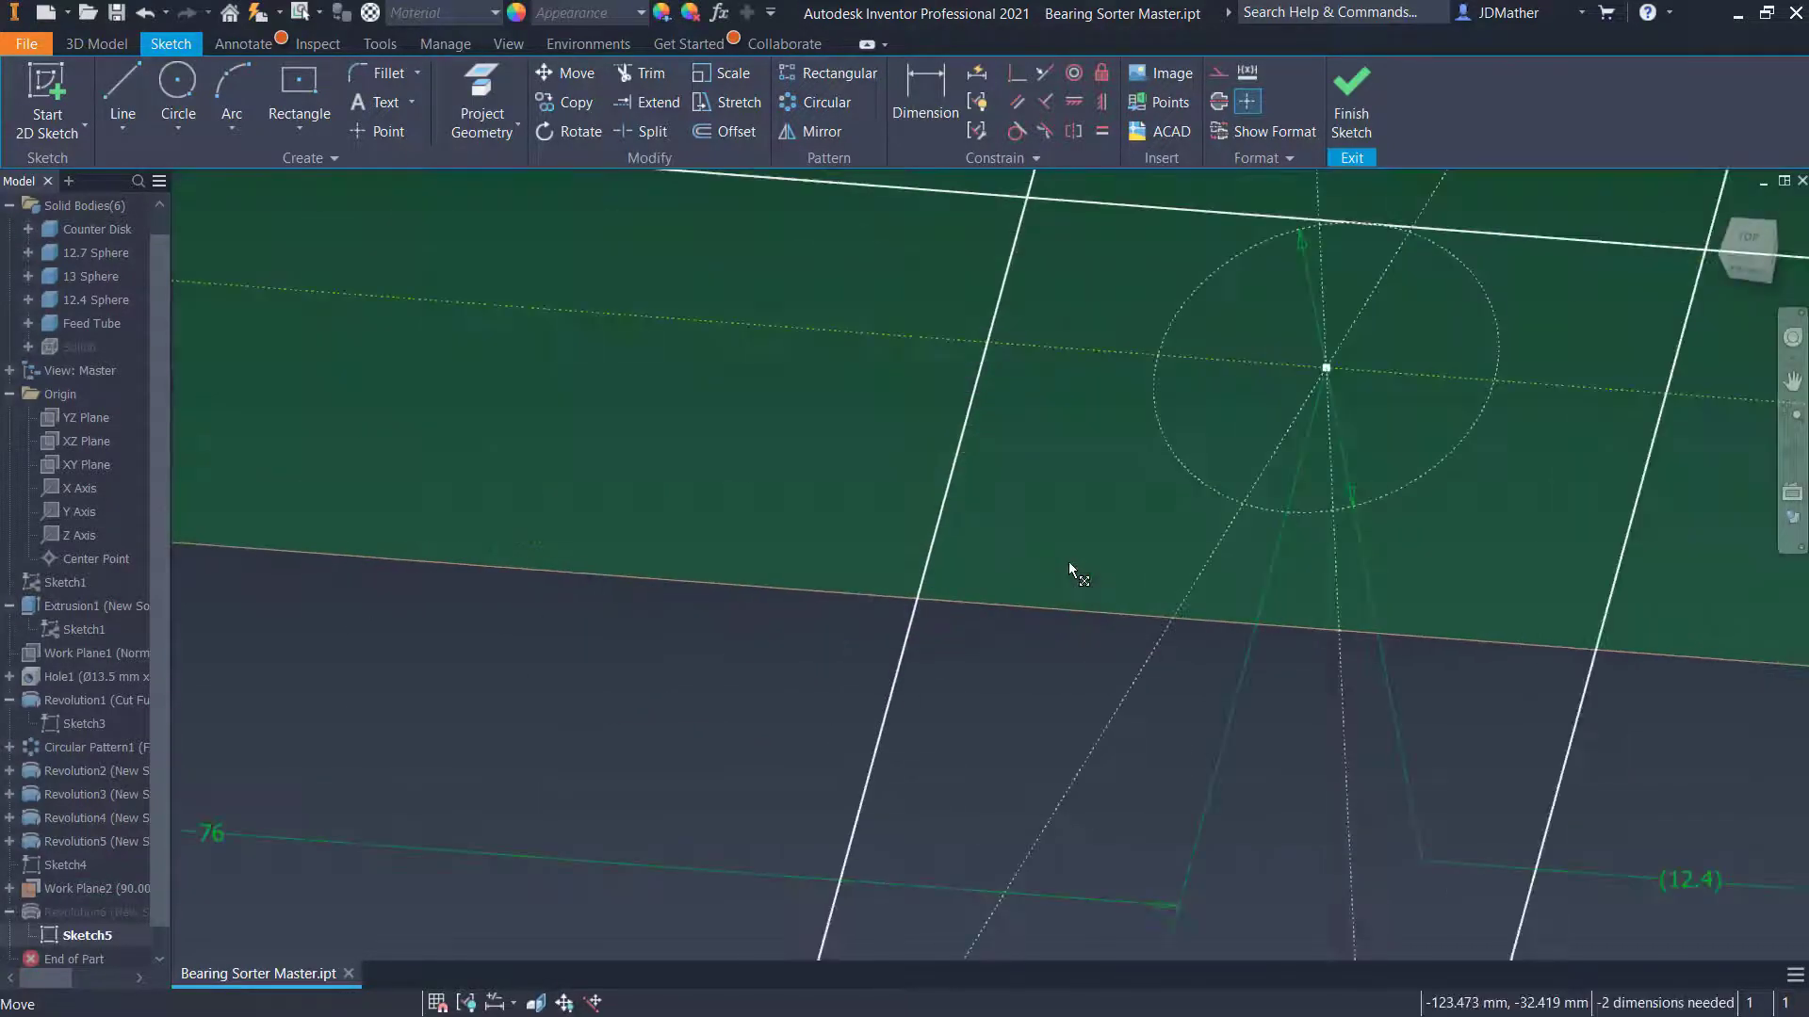
{"action": "scroll", "coordinate": [1068, 561], "scroll_direction": "down", "scroll_amount": 5}
{"action": "middle_click_drag", "start_coordinate": [669, 765], "coordinate": [580, 800], "text": "shift"}
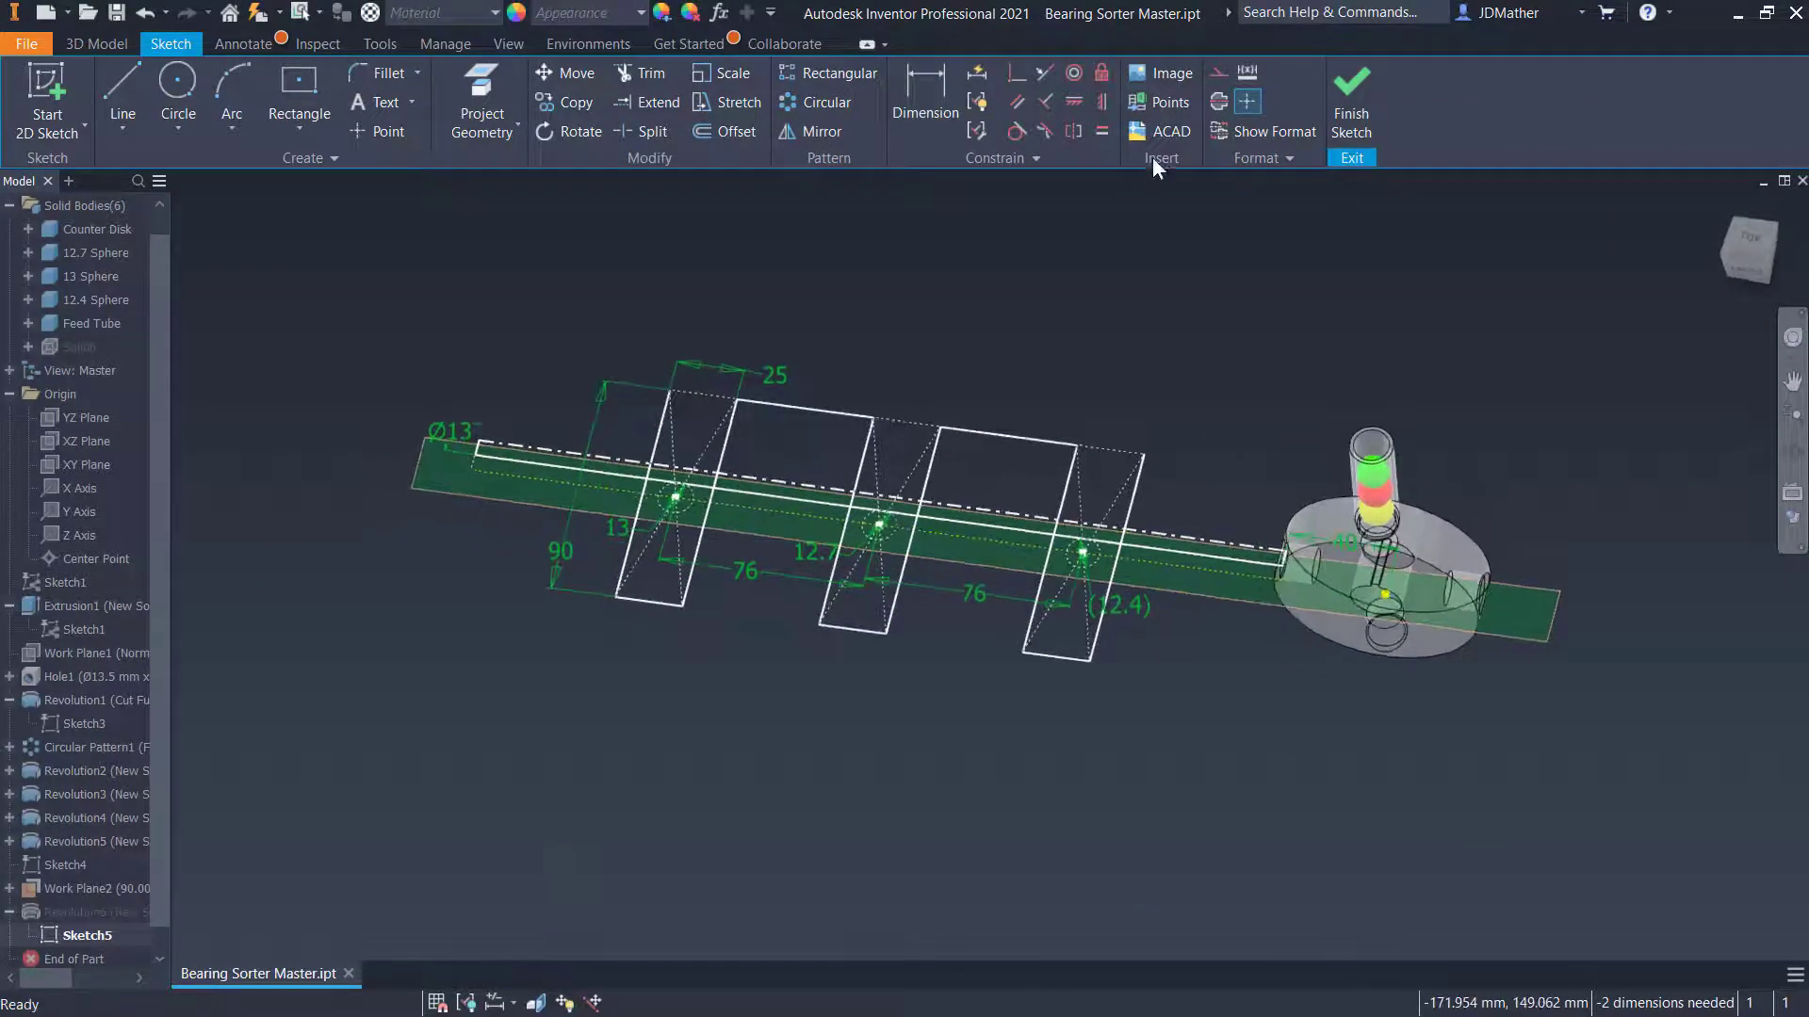
{"action": "left_click", "coordinate": [1351, 94]}
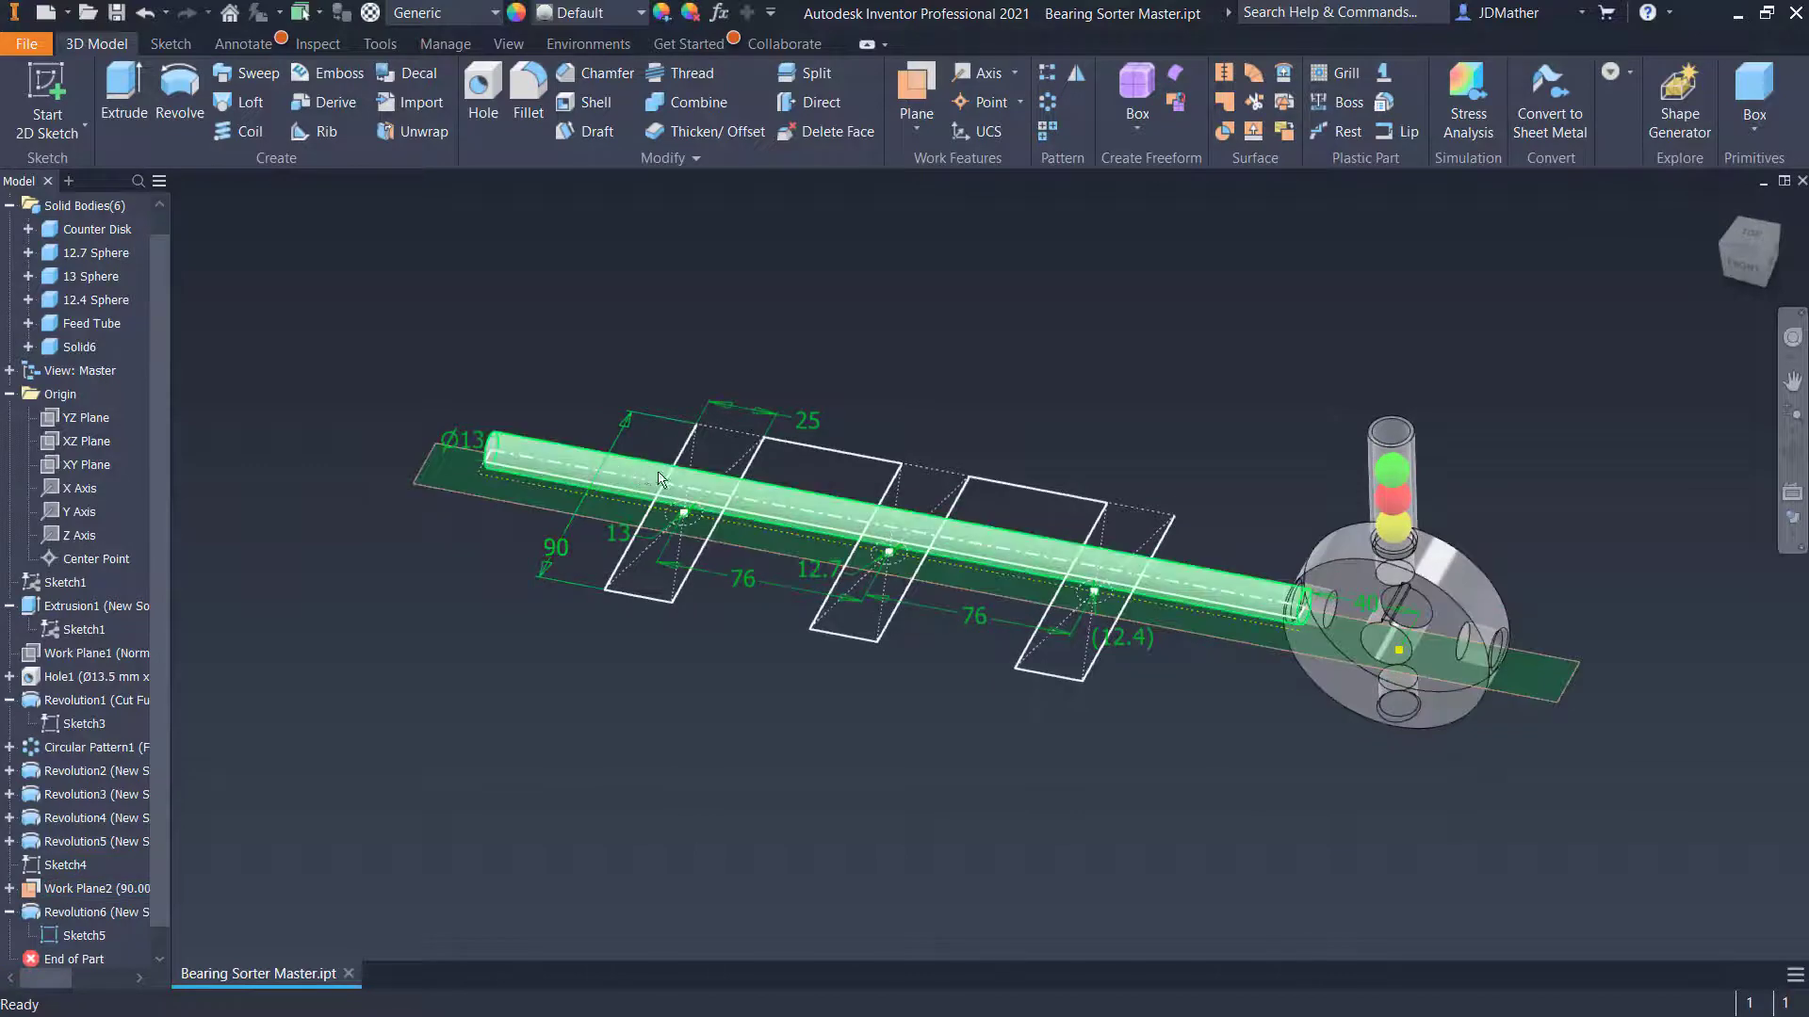
Split the cylindrical face of the roller using the connected rectangle curves of Sketch5 as the split tool
{"action": "left_click", "coordinate": [816, 74]}
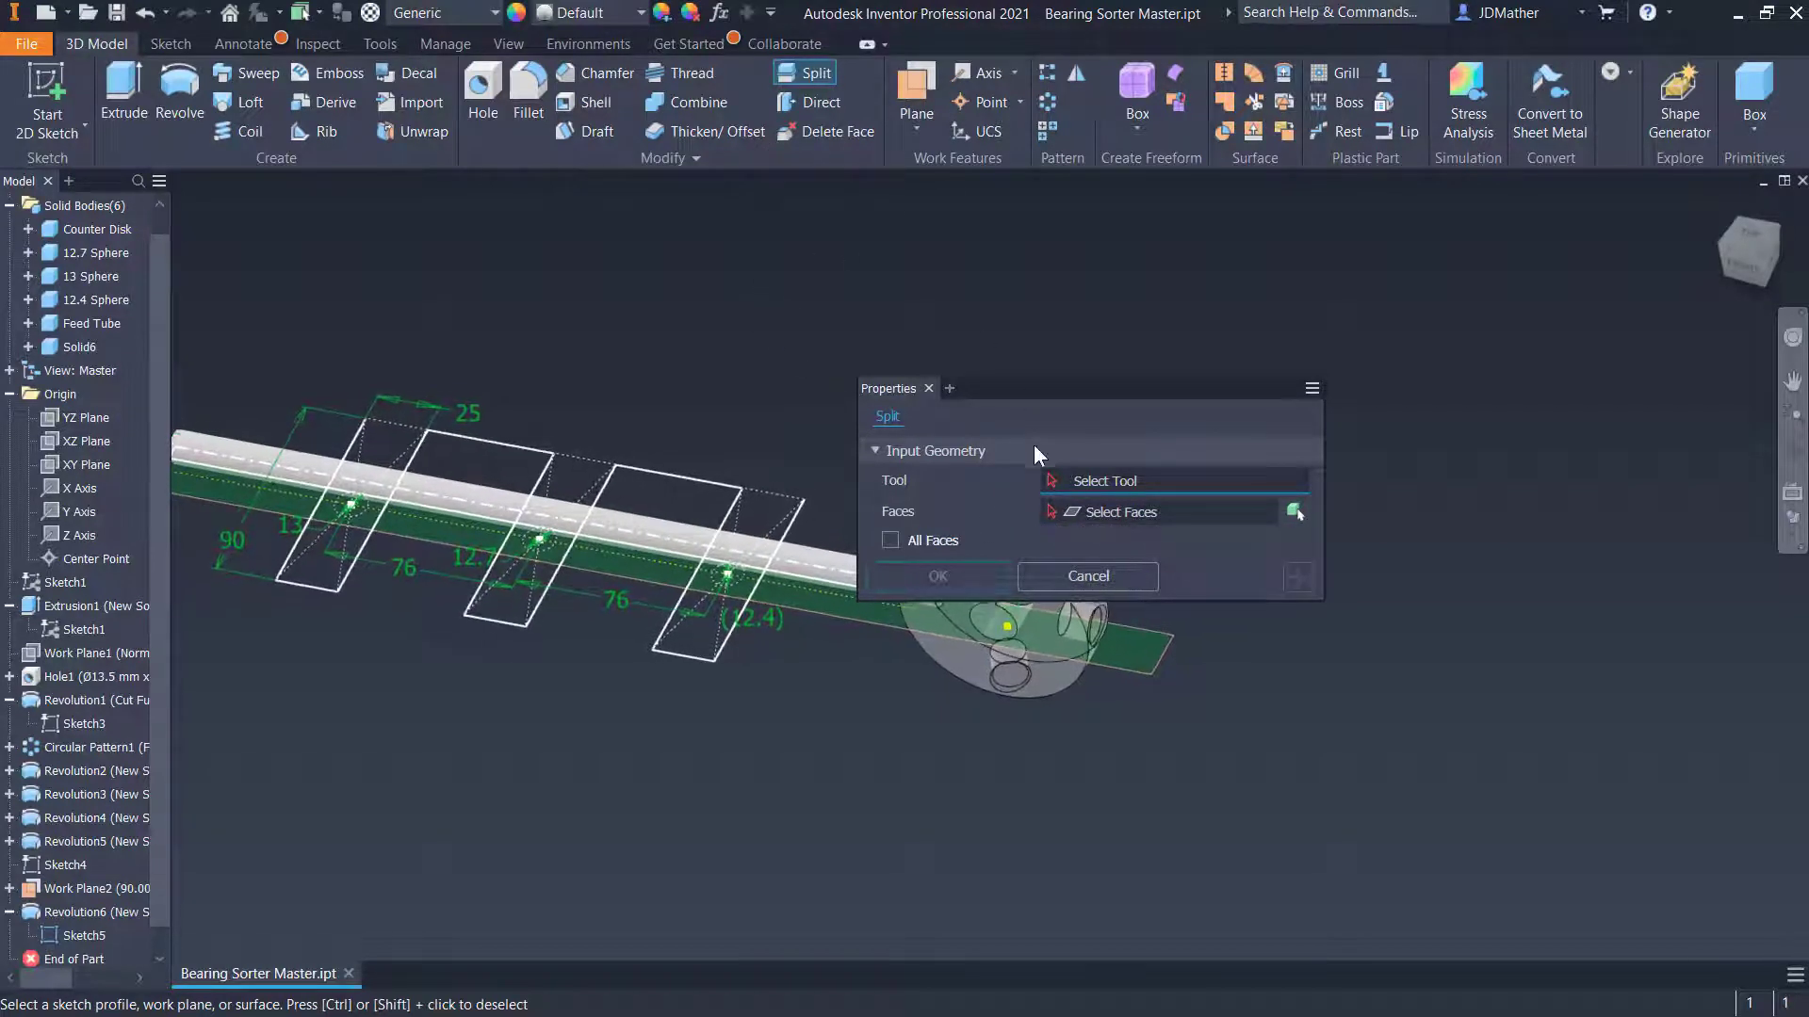
{"action": "left_click", "coordinate": [767, 511]}
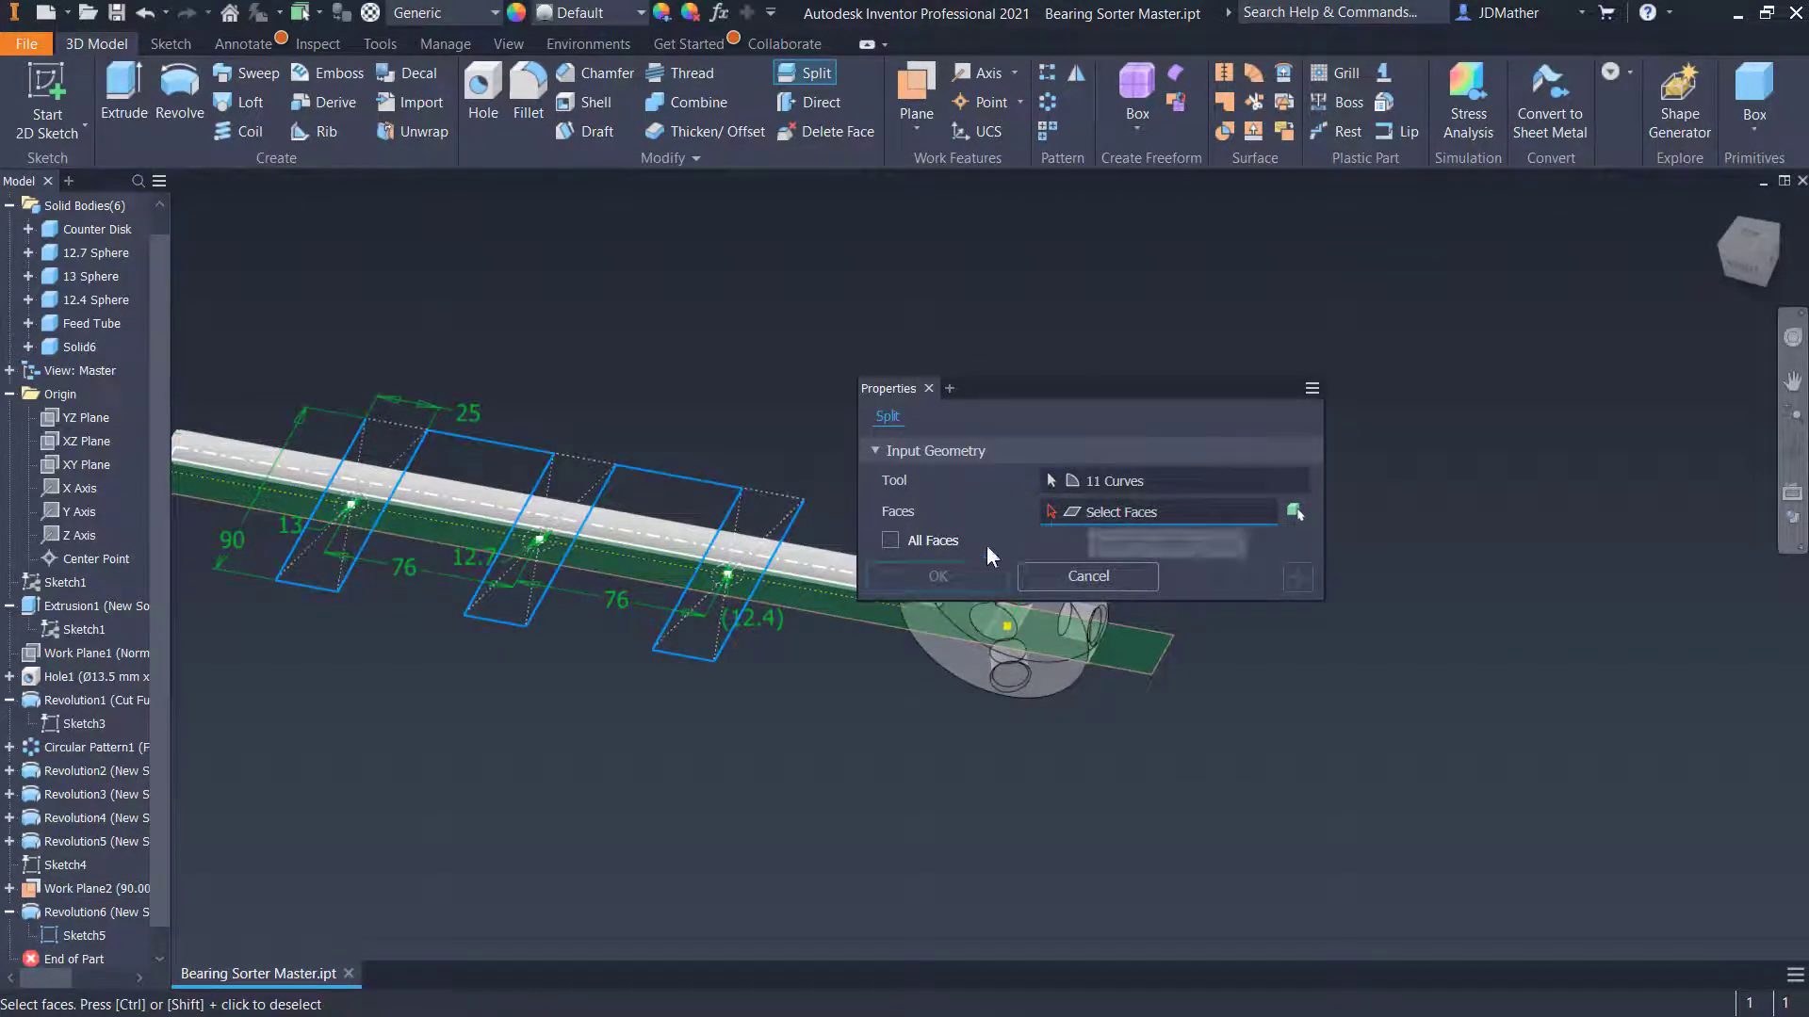
{"action": "left_click", "coordinate": [665, 539]}
{"action": "left_click", "coordinate": [944, 582]}
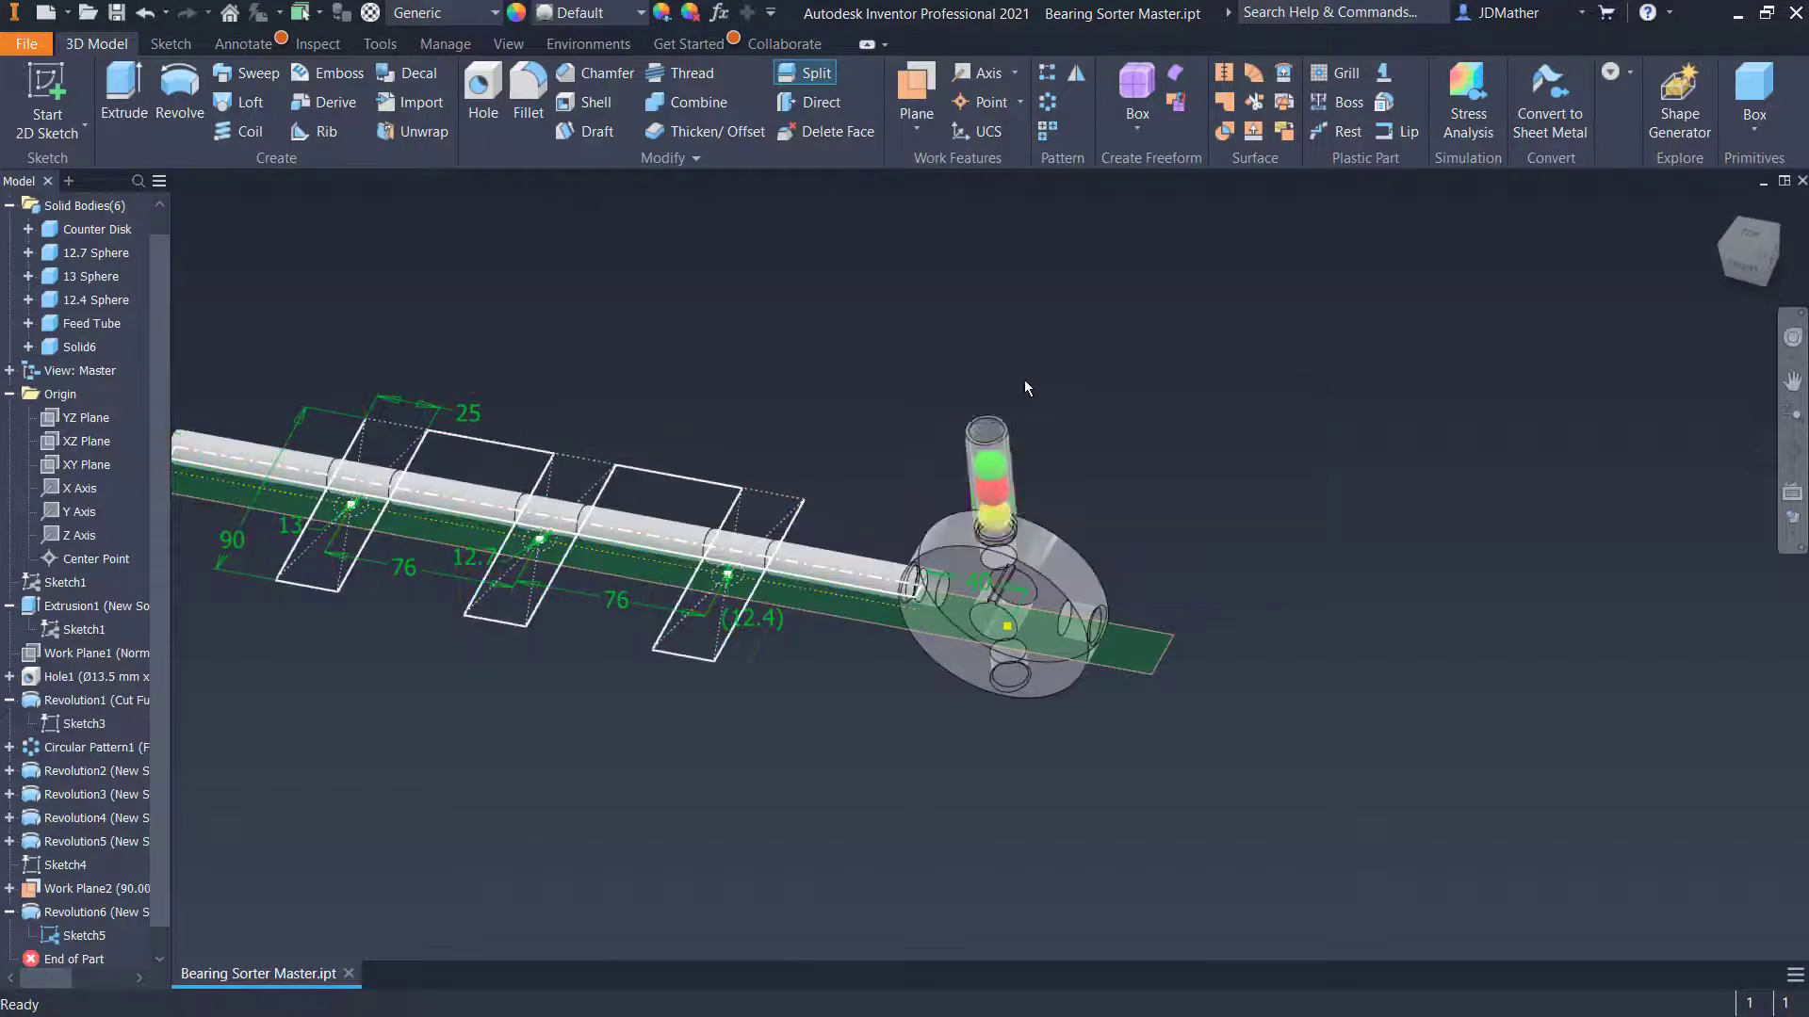
Hide the shared roller sketch and the green work plane
{"action": "left_click", "coordinate": [64, 920]}
{"action": "key", "text": "alt+v"}
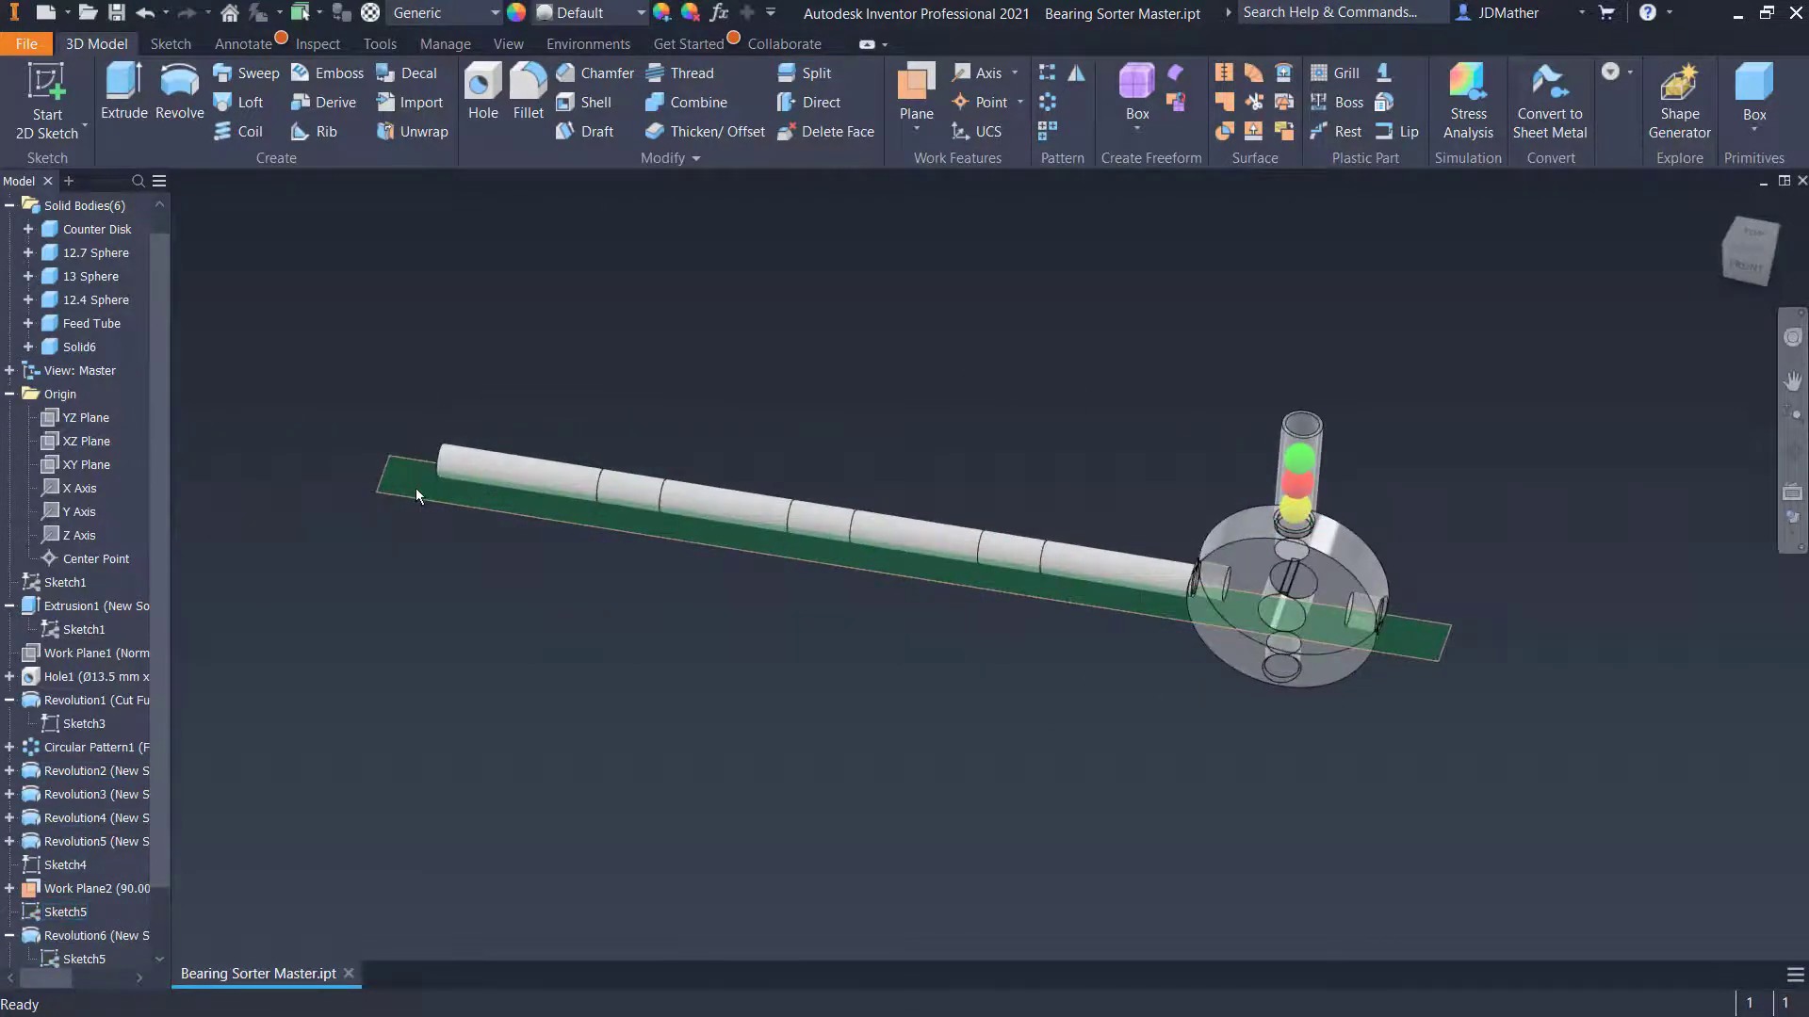
{"action": "left_click", "coordinate": [417, 501]}
{"action": "key", "text": "alt+v"}
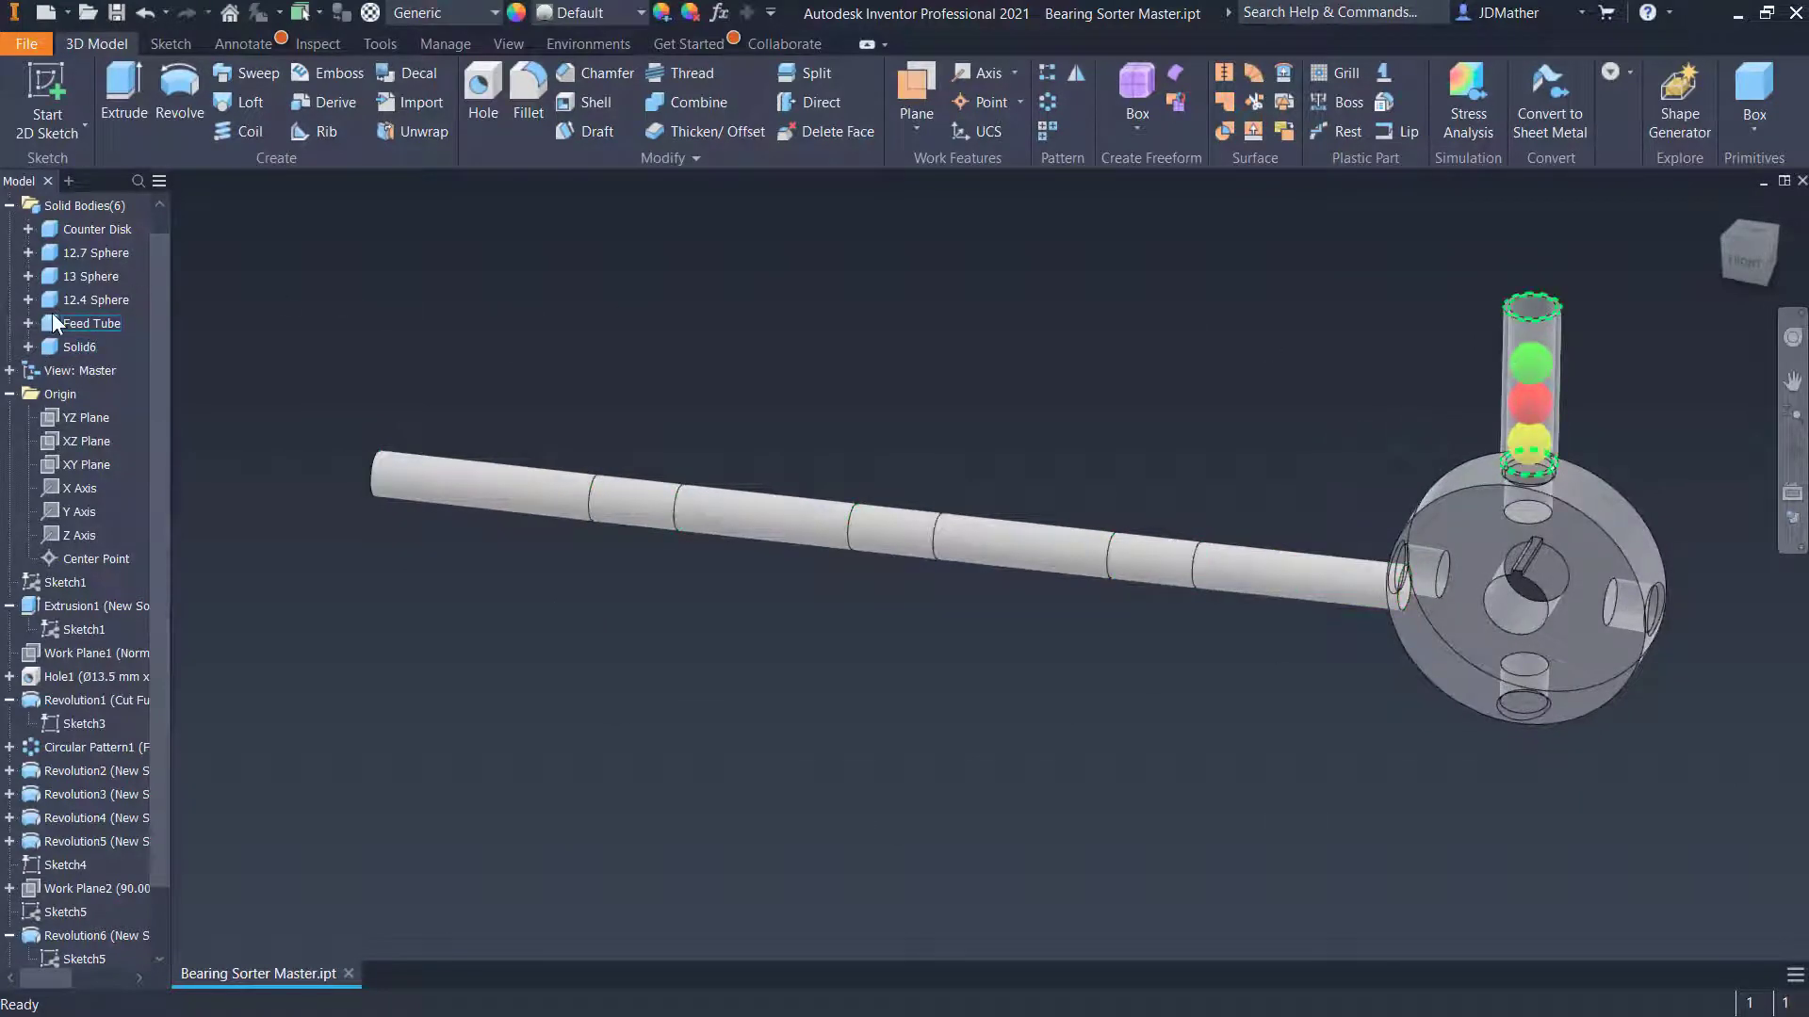
{"action": "key", "text": "s"}
{"action": "key", "text": "p"}
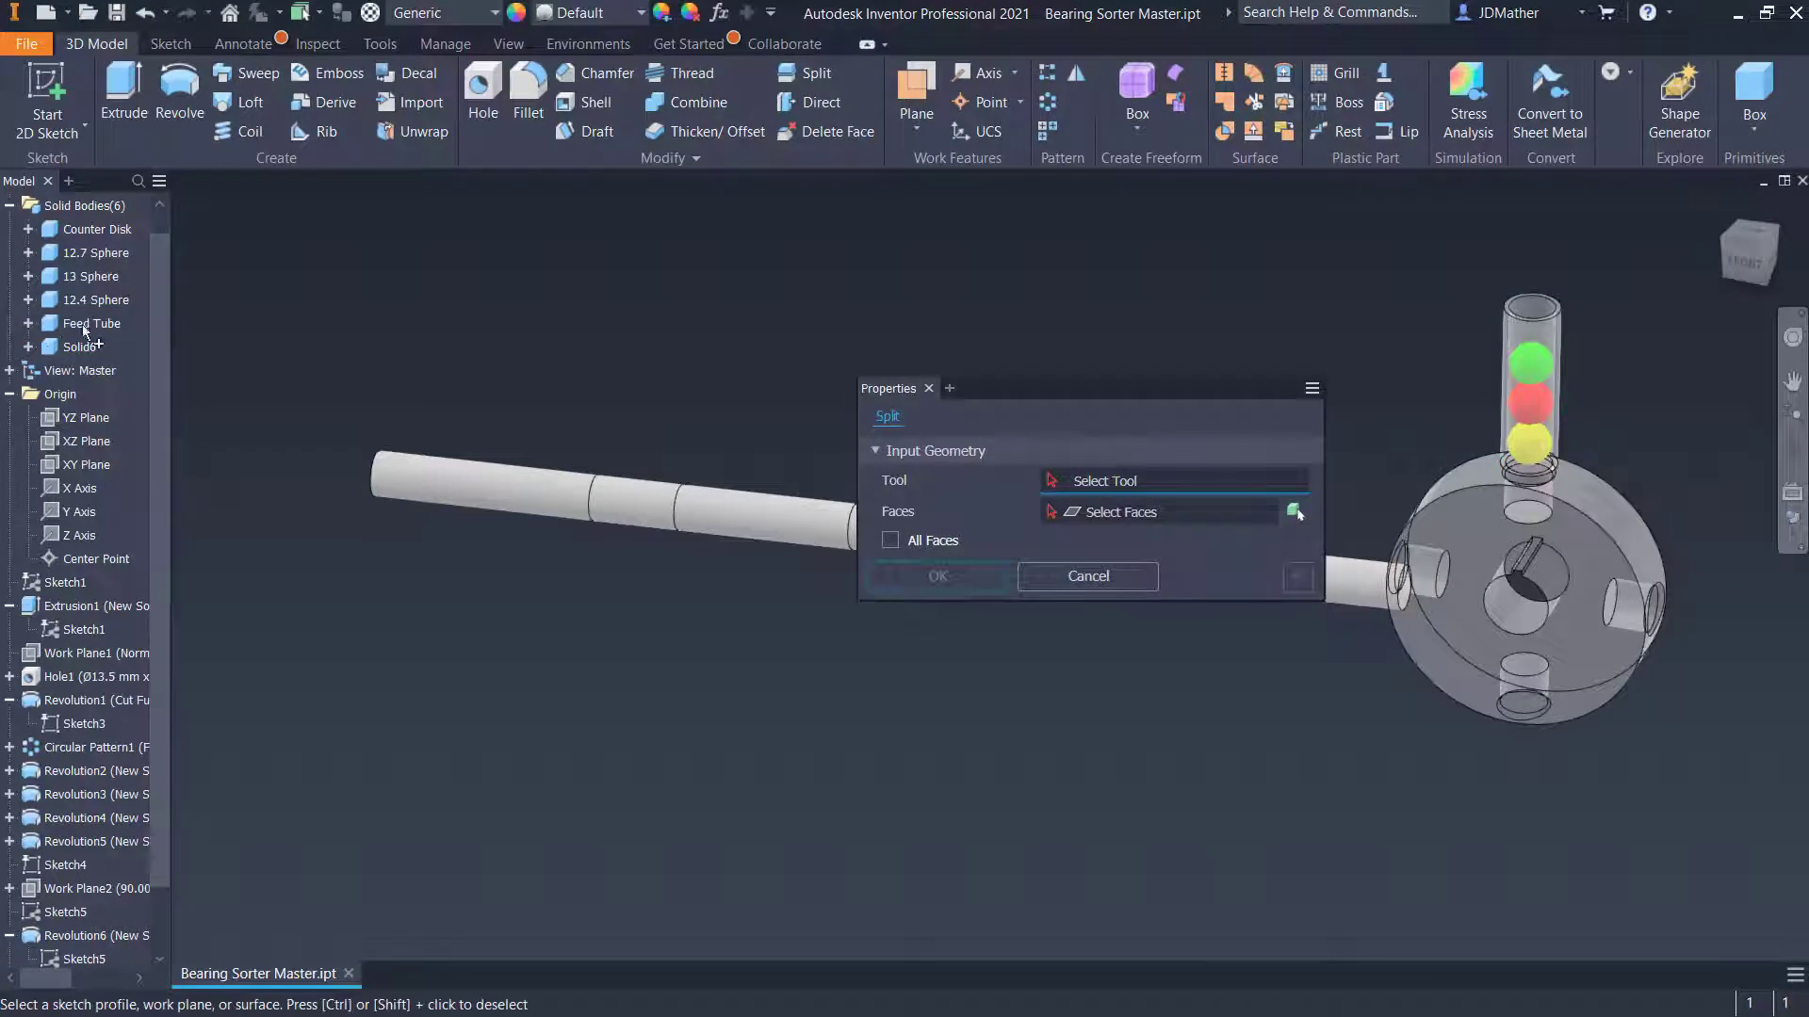
{"action": "left_click", "coordinate": [1076, 569]}
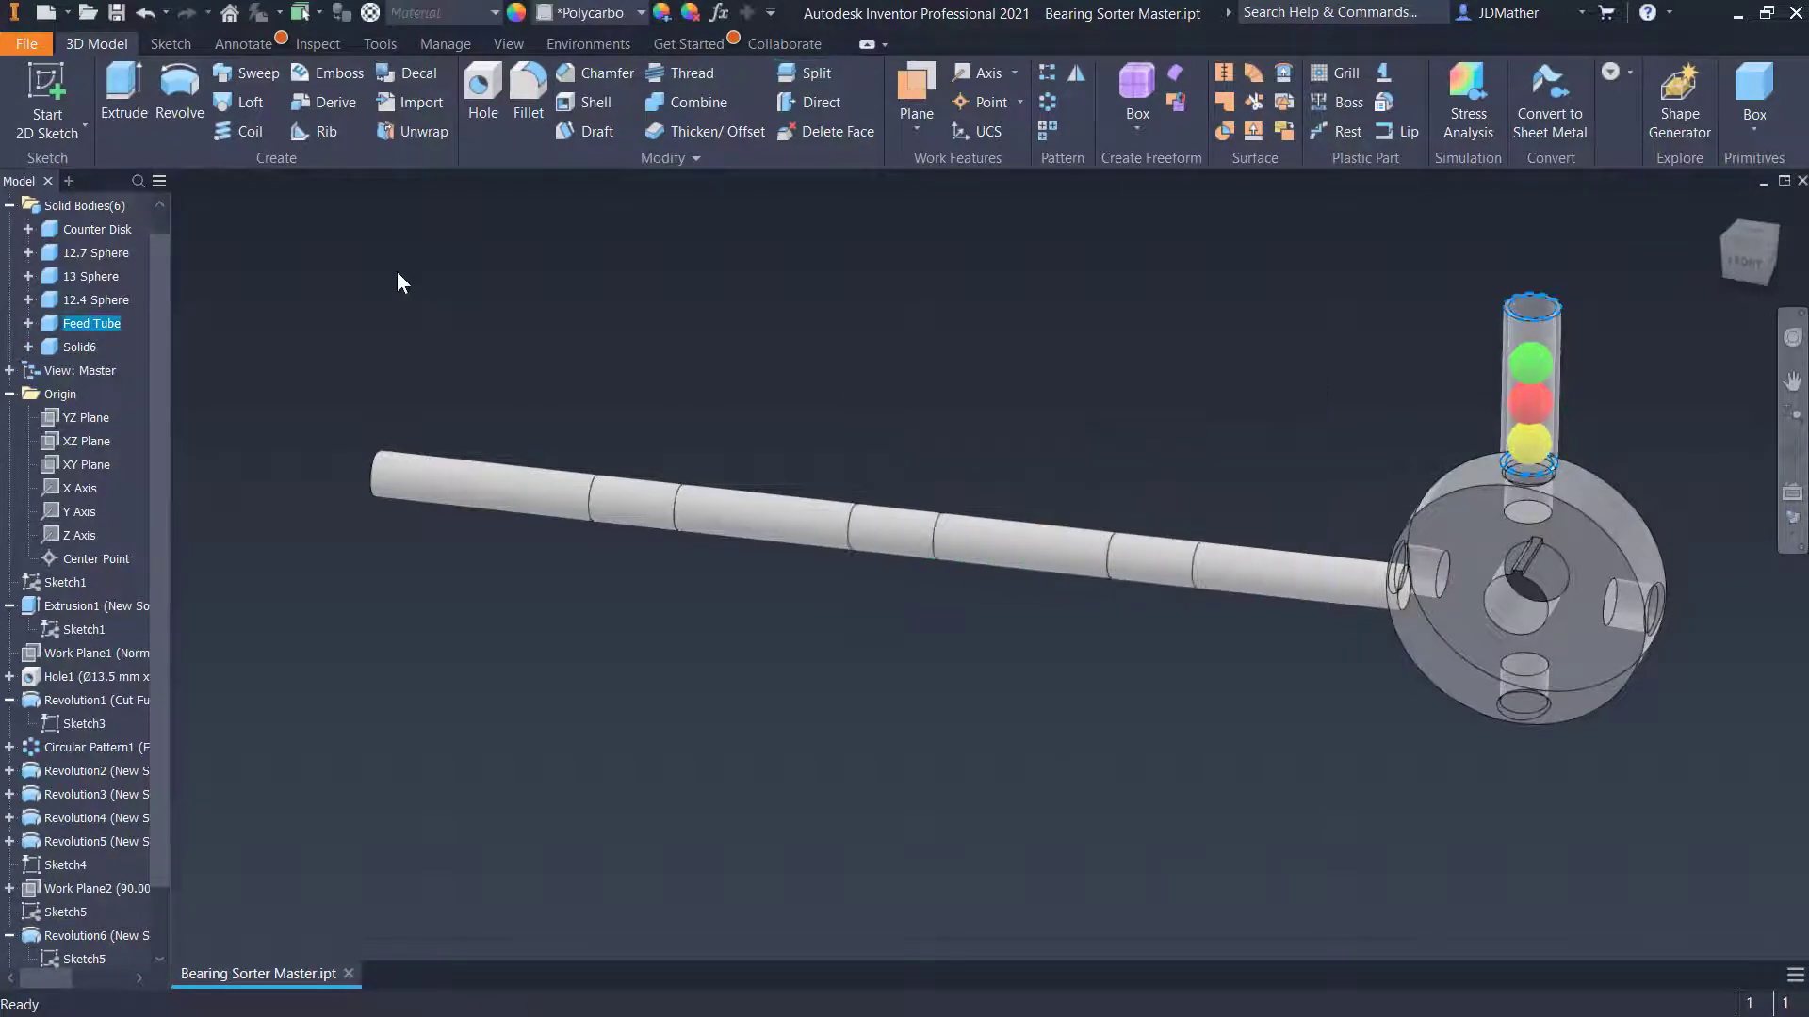
Hide the Feed Tube solid body
{"action": "right_click", "coordinate": [88, 322]}
{"action": "left_click", "coordinate": [136, 440]}
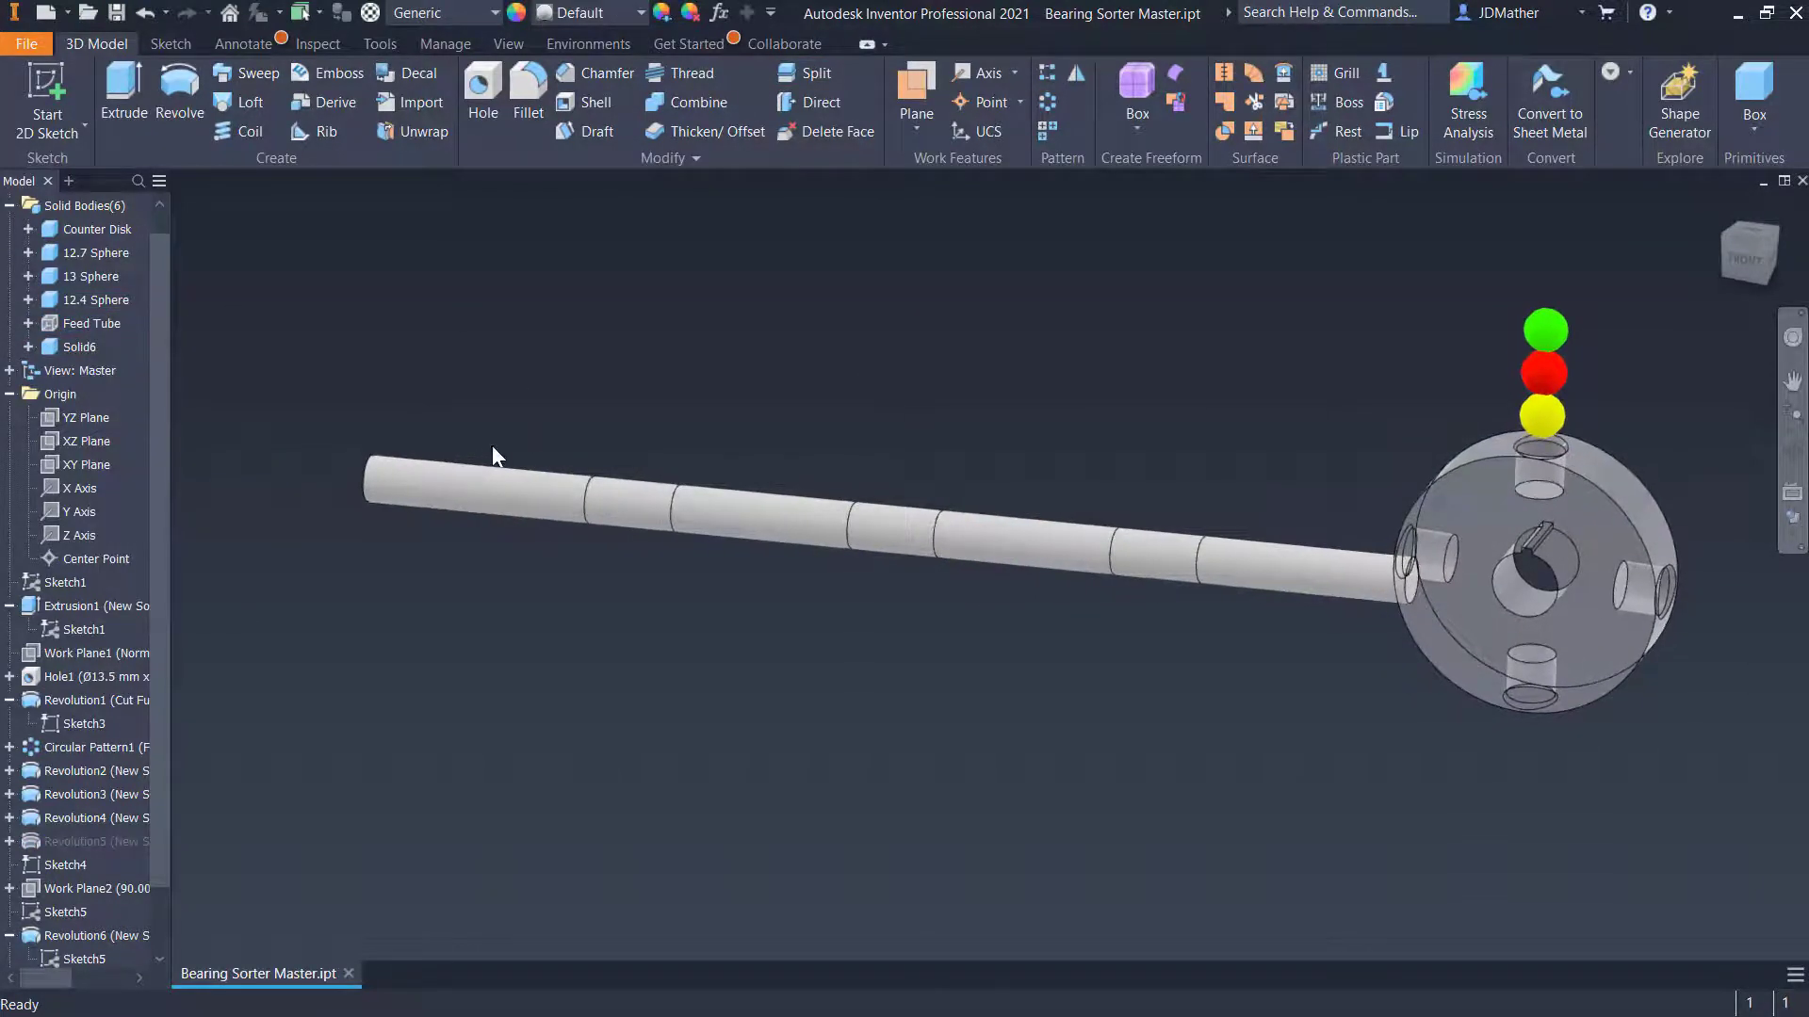
Assign a shiny metallic body appearance to the roller solid, Solid6, through its body properties
{"action": "right_click", "coordinate": [79, 347]}
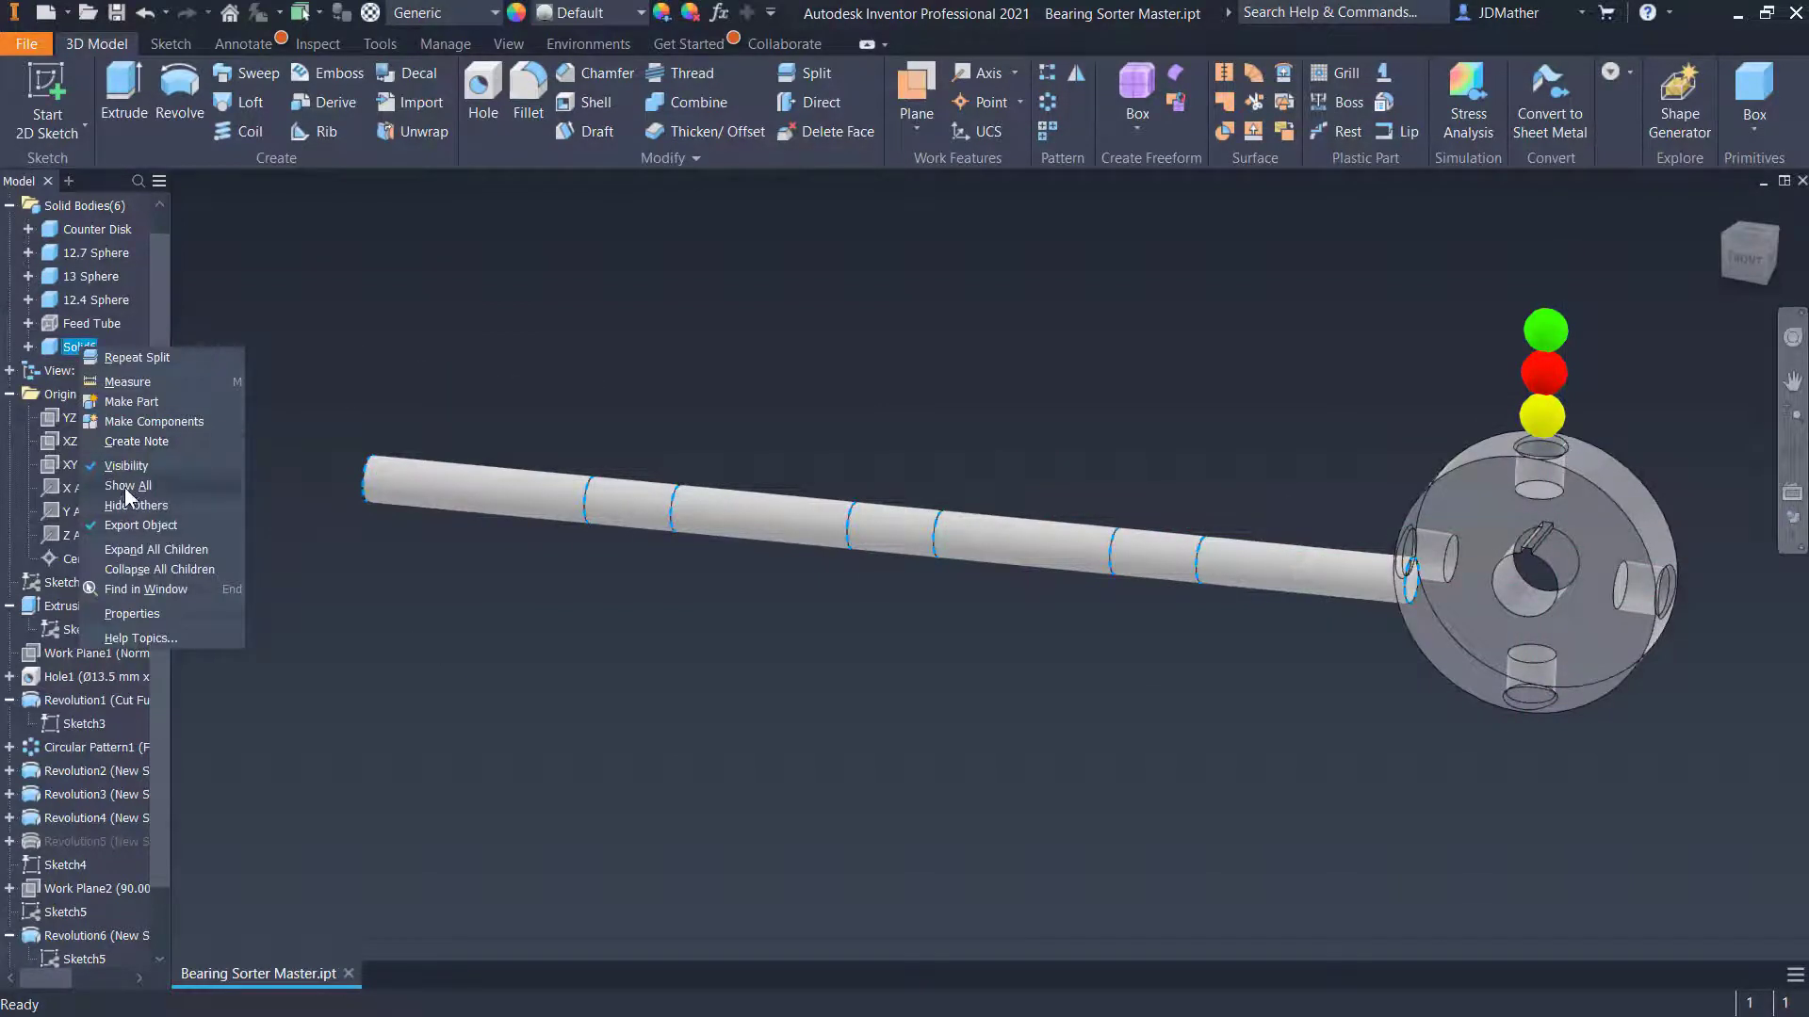
{"action": "left_click", "coordinate": [134, 612]}
{"action": "left_click_drag", "start_coordinate": [1451, 251], "coordinate": [1159, 180]}
{"action": "left_click", "coordinate": [1168, 492]}
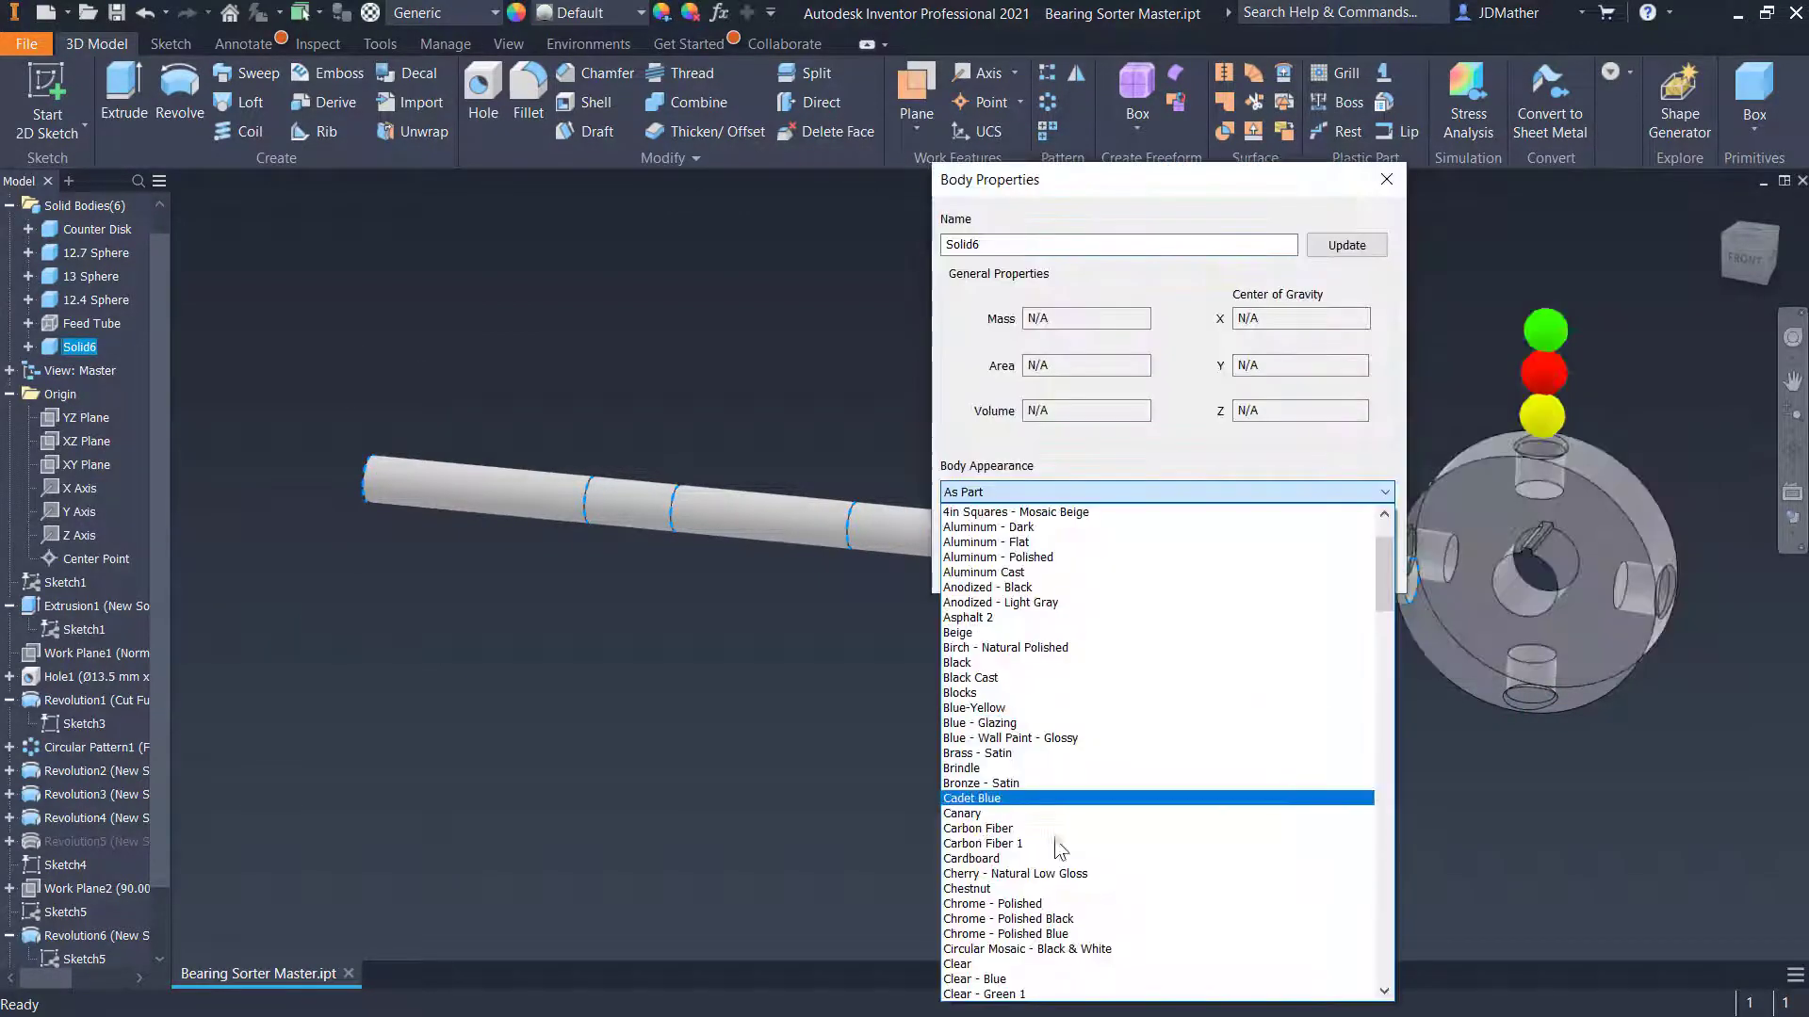
{"action": "key", "text": "Escape"}
{"action": "key", "text": "Escape"}
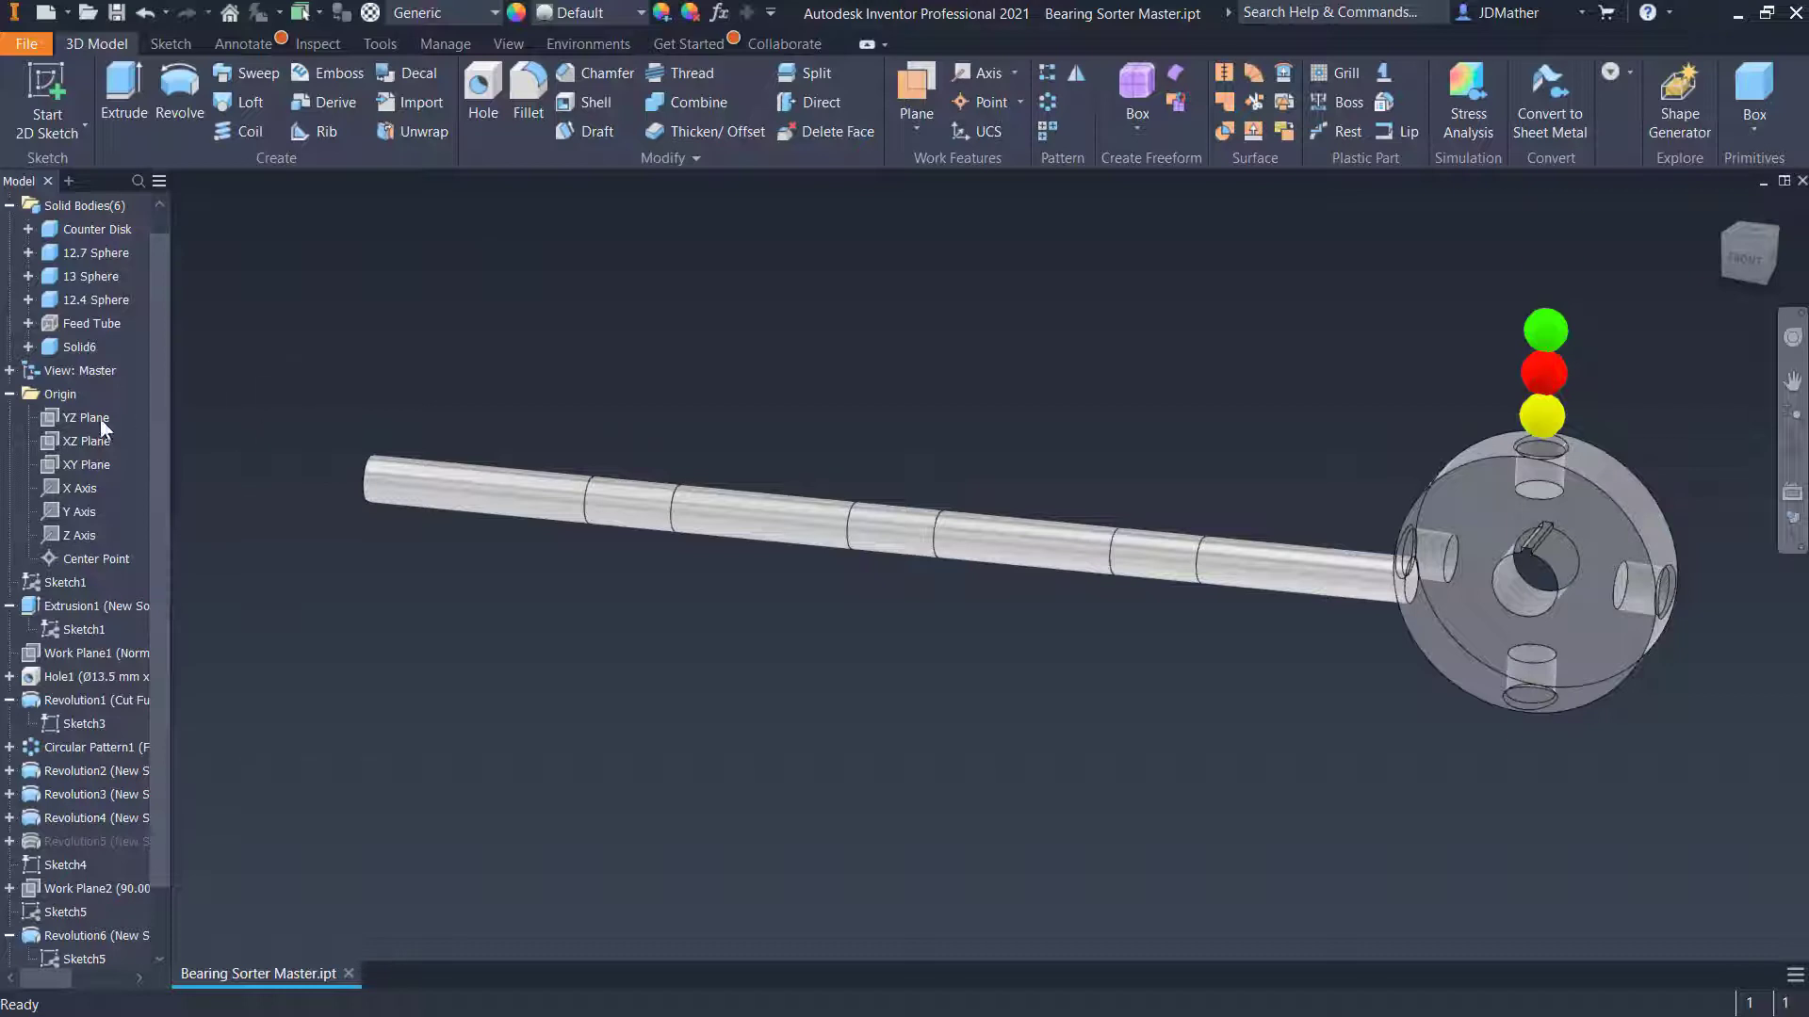
Turn on the visibility of Sketch1 so that the ball diameter dimensions show beside the three colored balls
{"action": "right_click", "coordinate": [53, 580]}
{"action": "left_click", "coordinate": [113, 817]}
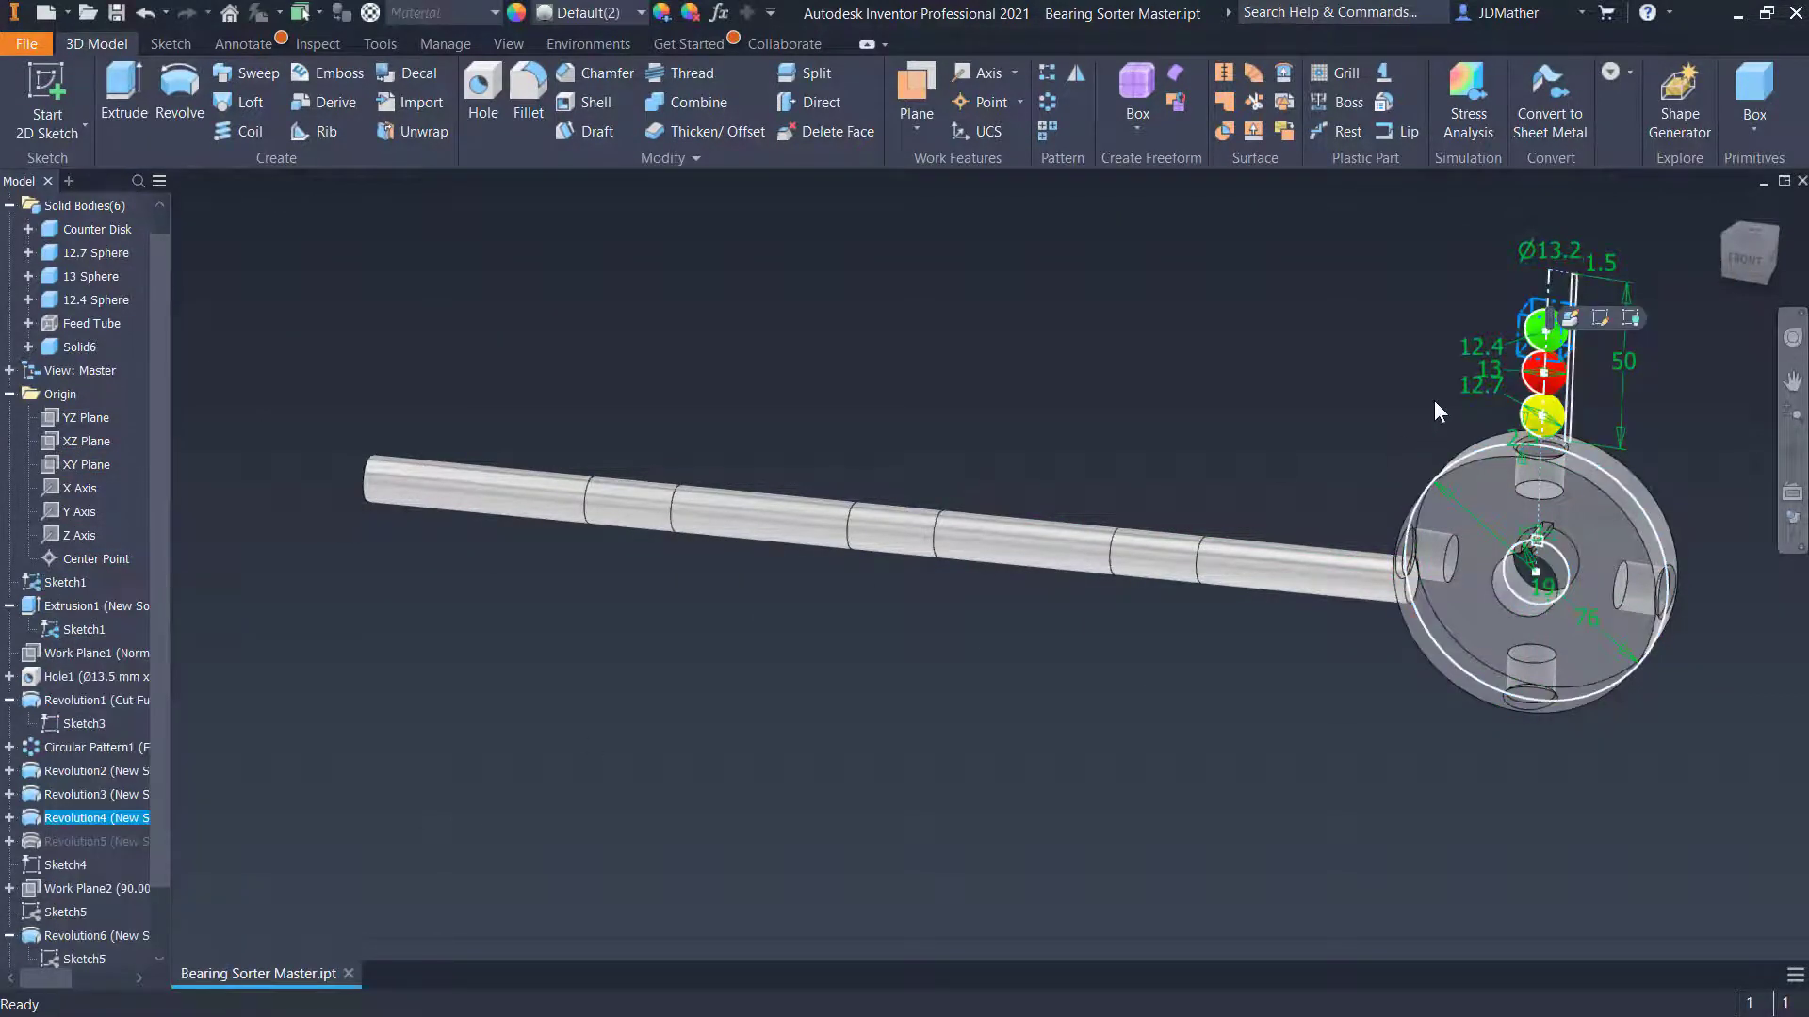
{"action": "scroll", "coordinate": [1434, 399], "scroll_direction": "up", "scroll_amount": 2}
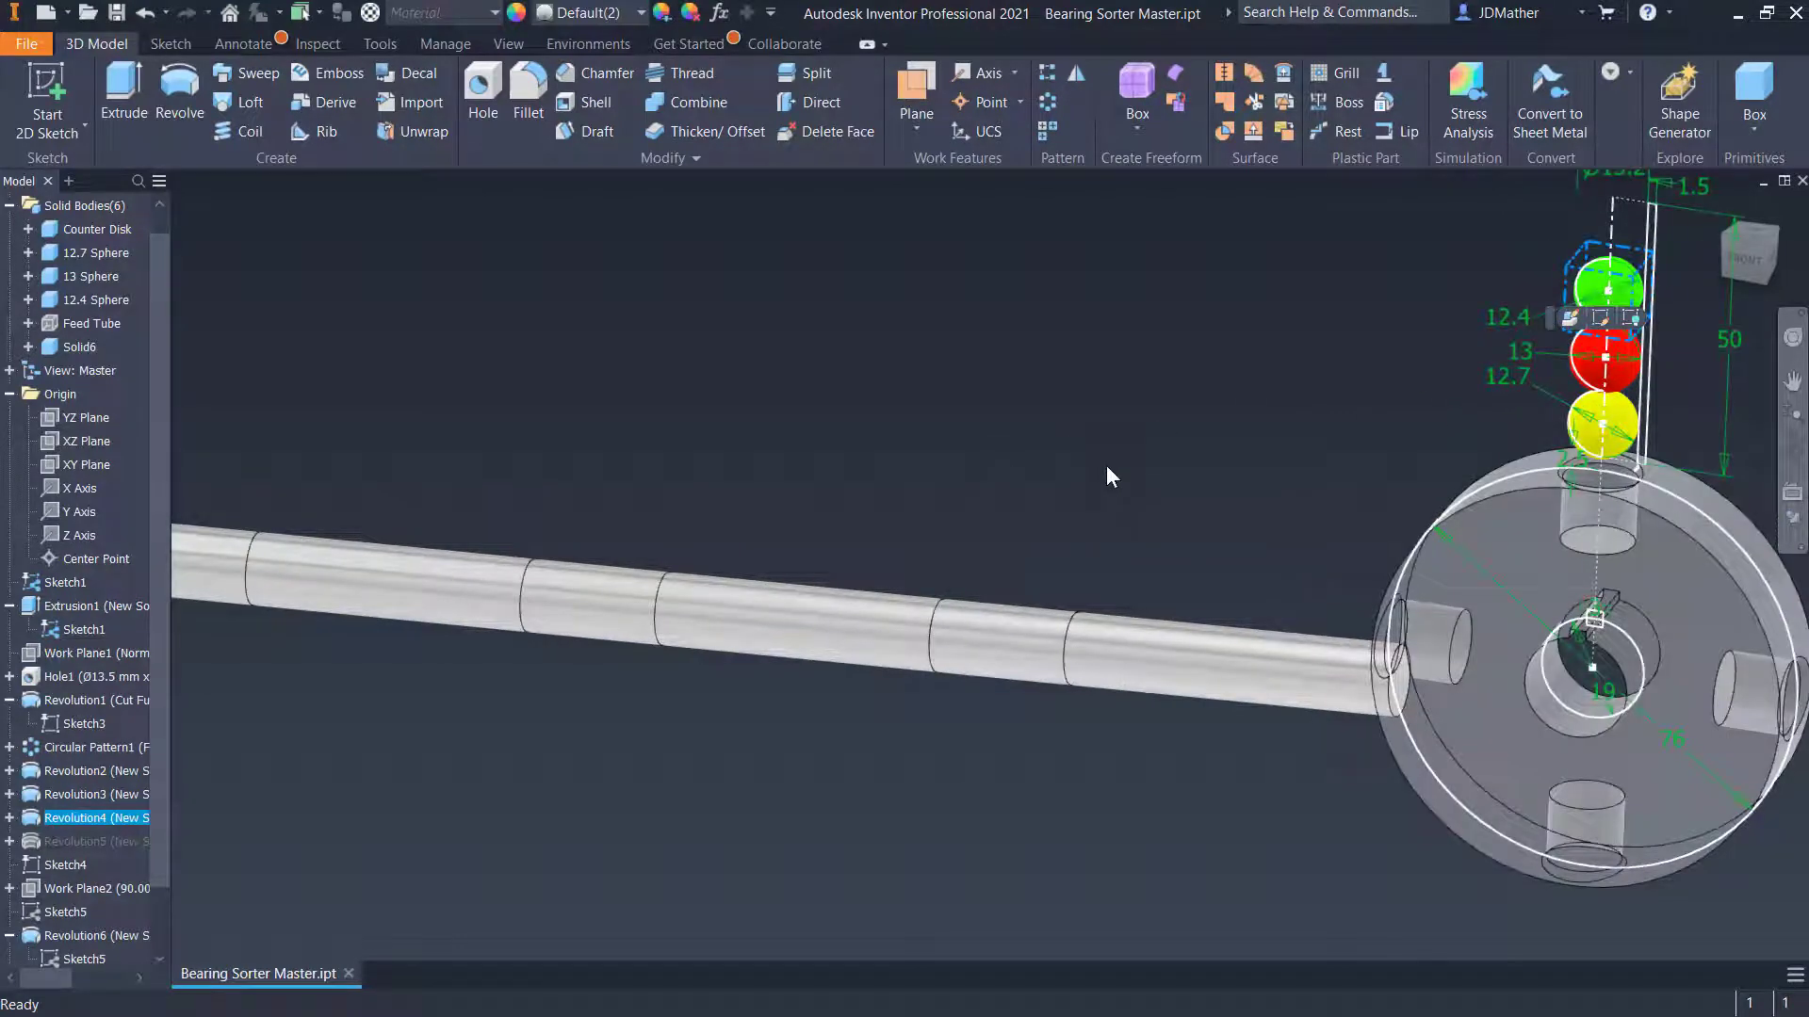
{"action": "scroll", "coordinate": [883, 645], "scroll_direction": "down", "scroll_amount": 2}
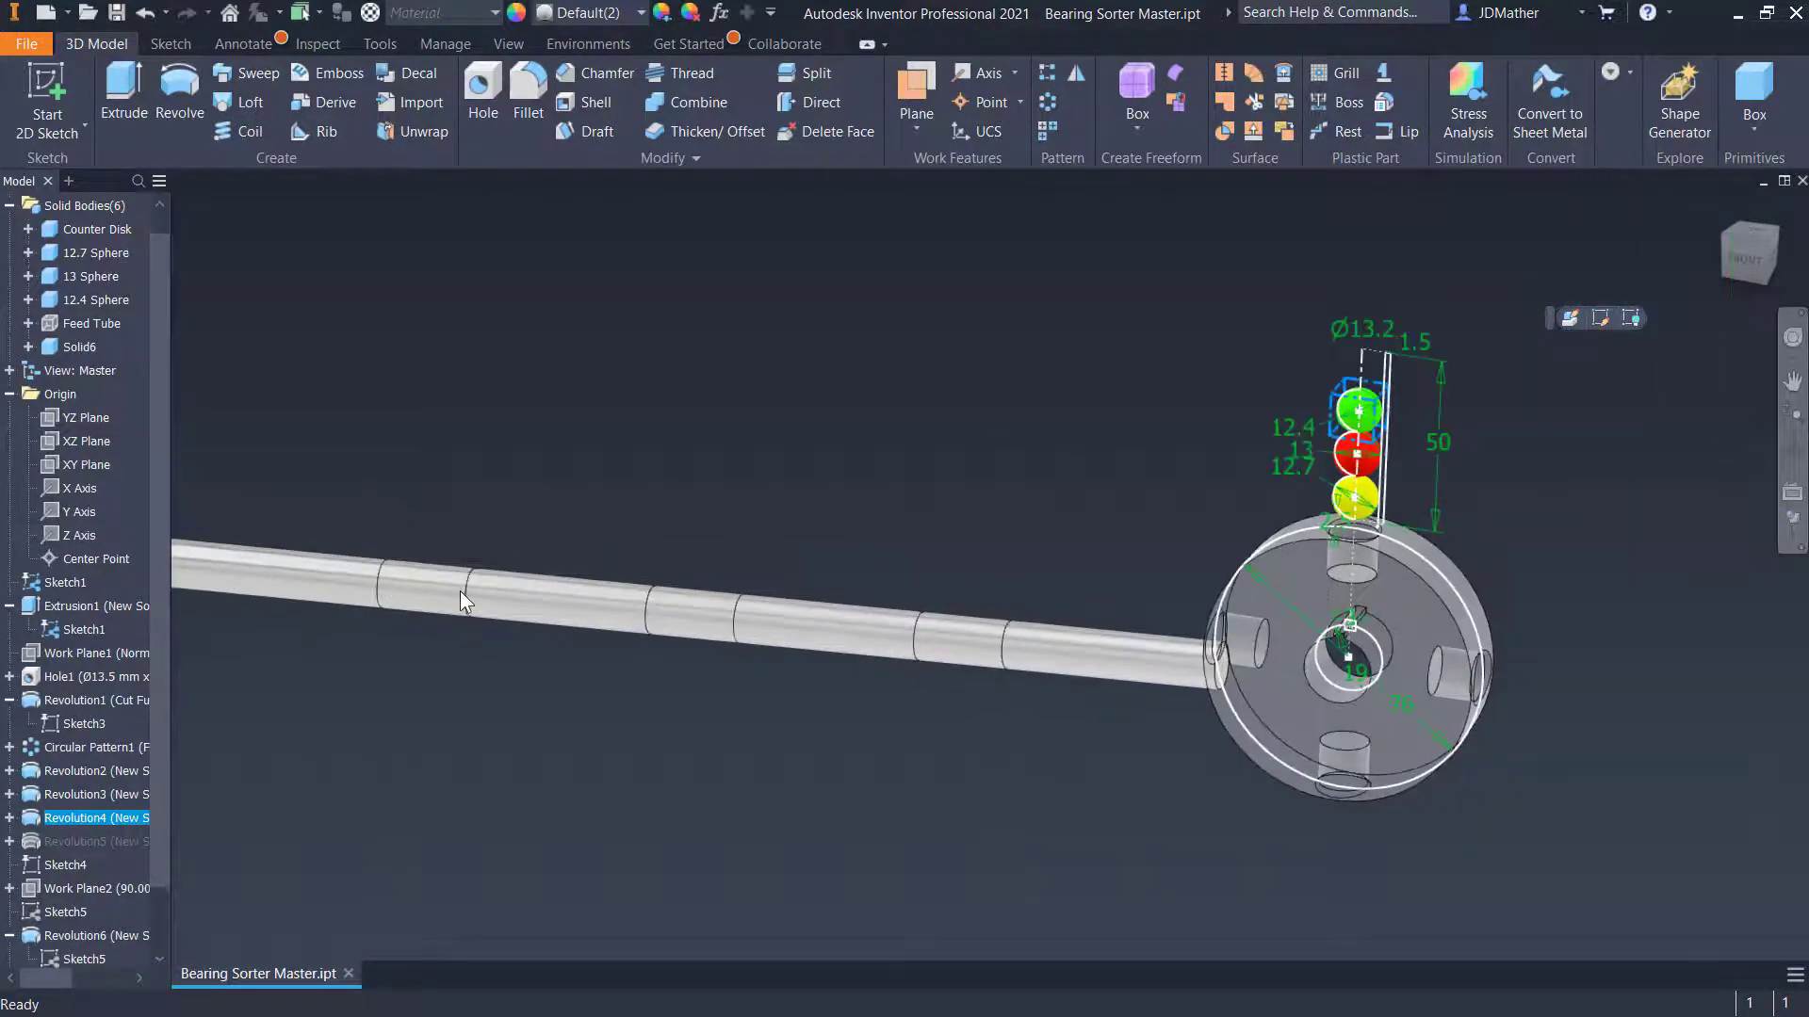
{"action": "scroll", "coordinate": [459, 590], "scroll_direction": "down", "scroll_amount": 3}
{"action": "scroll", "coordinate": [443, 595], "scroll_direction": "up", "scroll_amount": 3}
{"action": "left_click", "coordinate": [929, 290]}
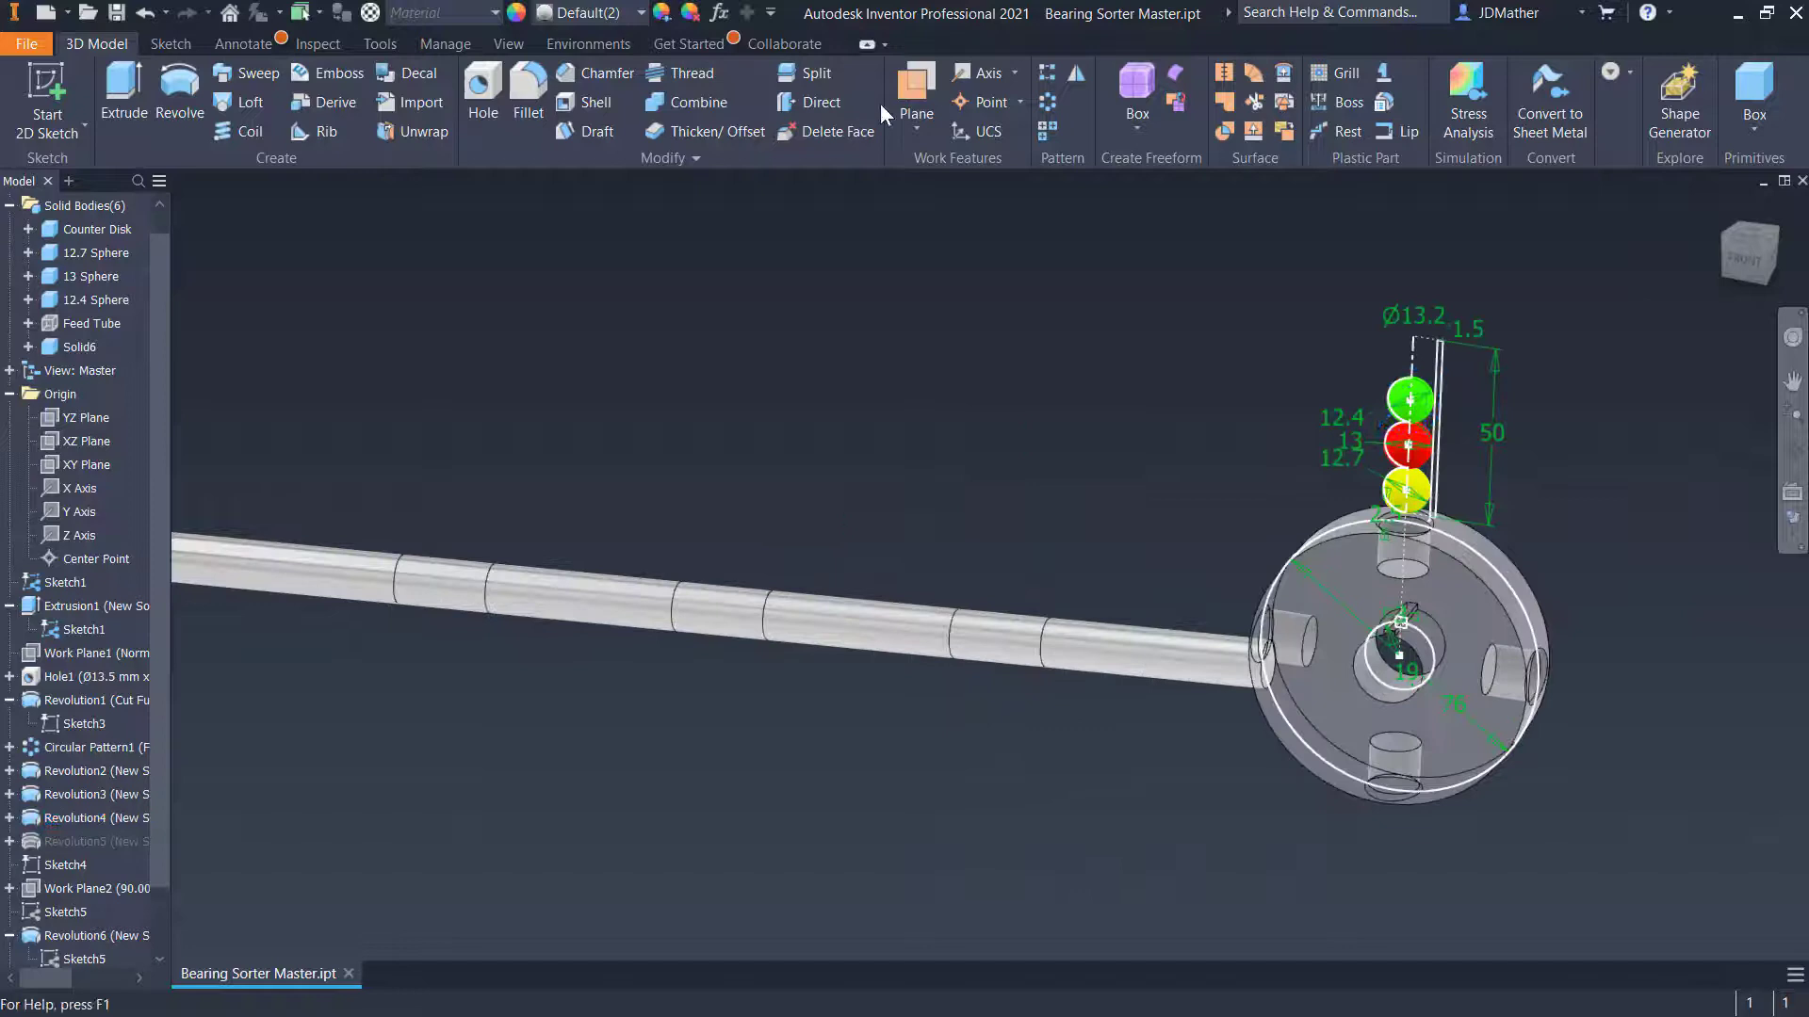
Copy the red appearance of the 13 mm ball onto the short roller face segment farthest from the disk
{"action": "left_click", "coordinate": [662, 14]}
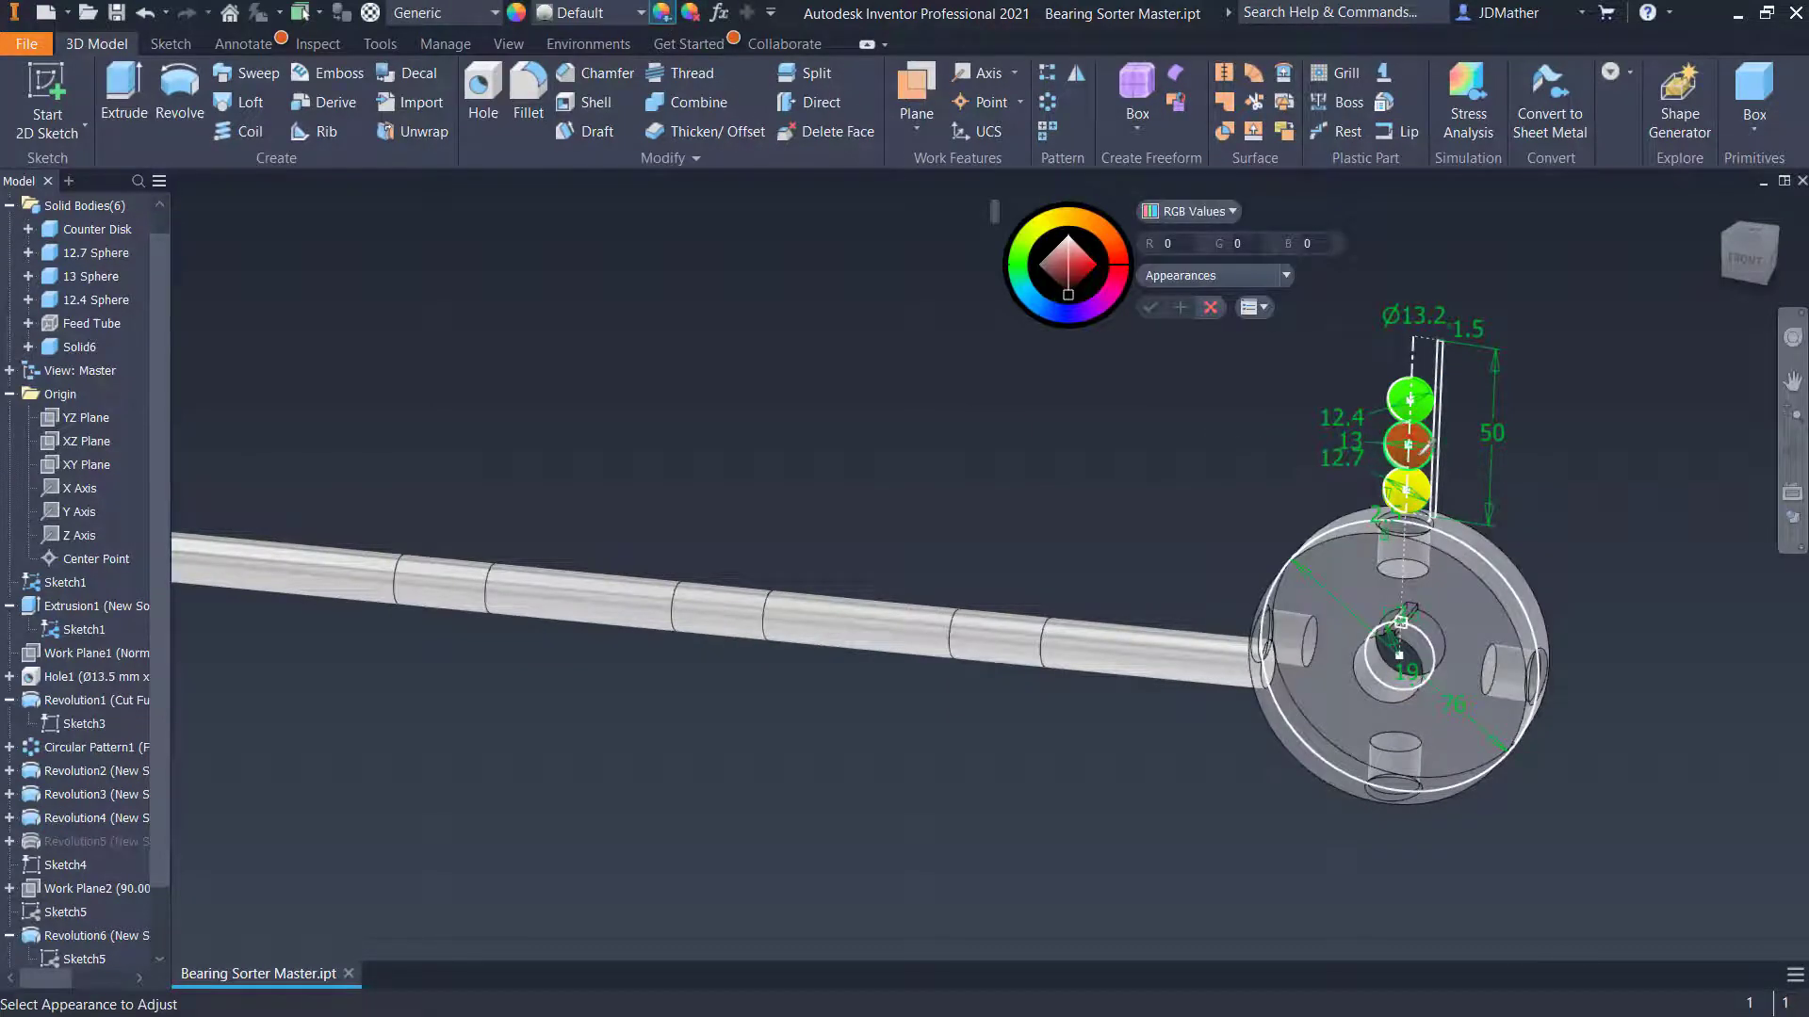
{"action": "left_click", "coordinate": [1426, 446]}
{"action": "left_click", "coordinate": [440, 608]}
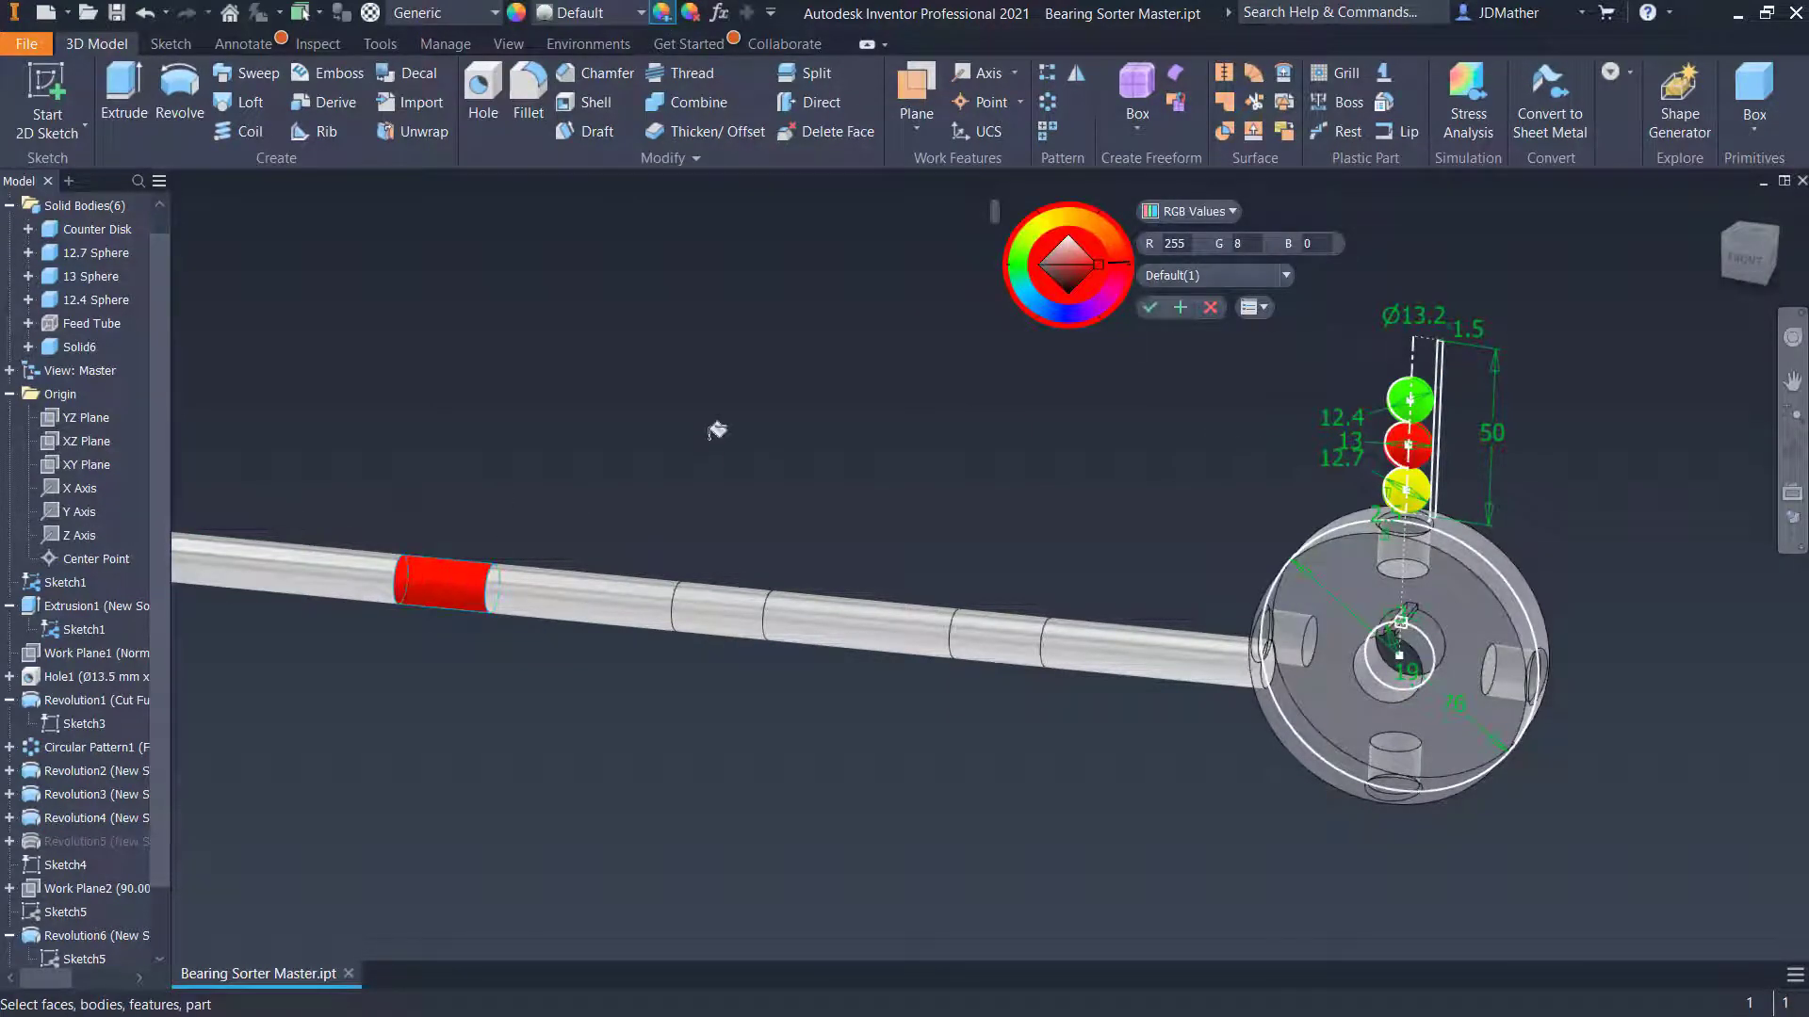
{"action": "left_click", "coordinate": [1149, 307]}
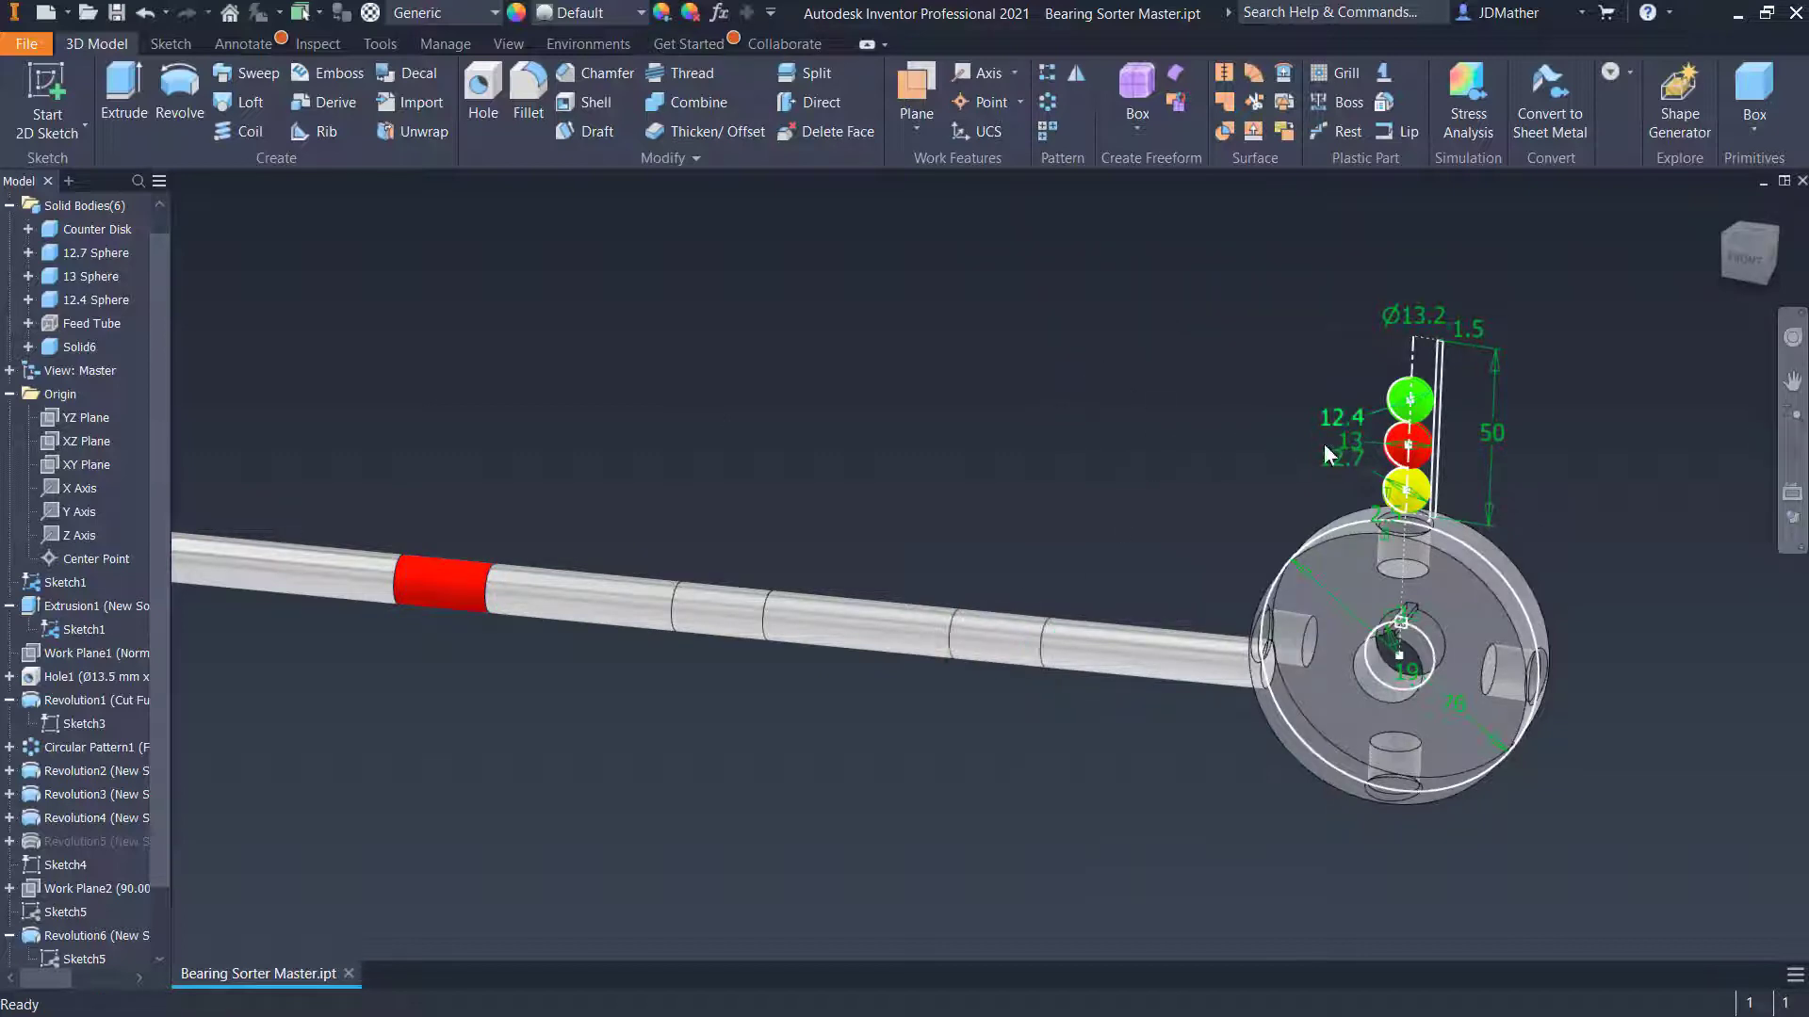
Copy the green appearance of the 12.4 mm ball onto the short roller face segment nearest the disk
{"action": "left_click", "coordinate": [662, 12]}
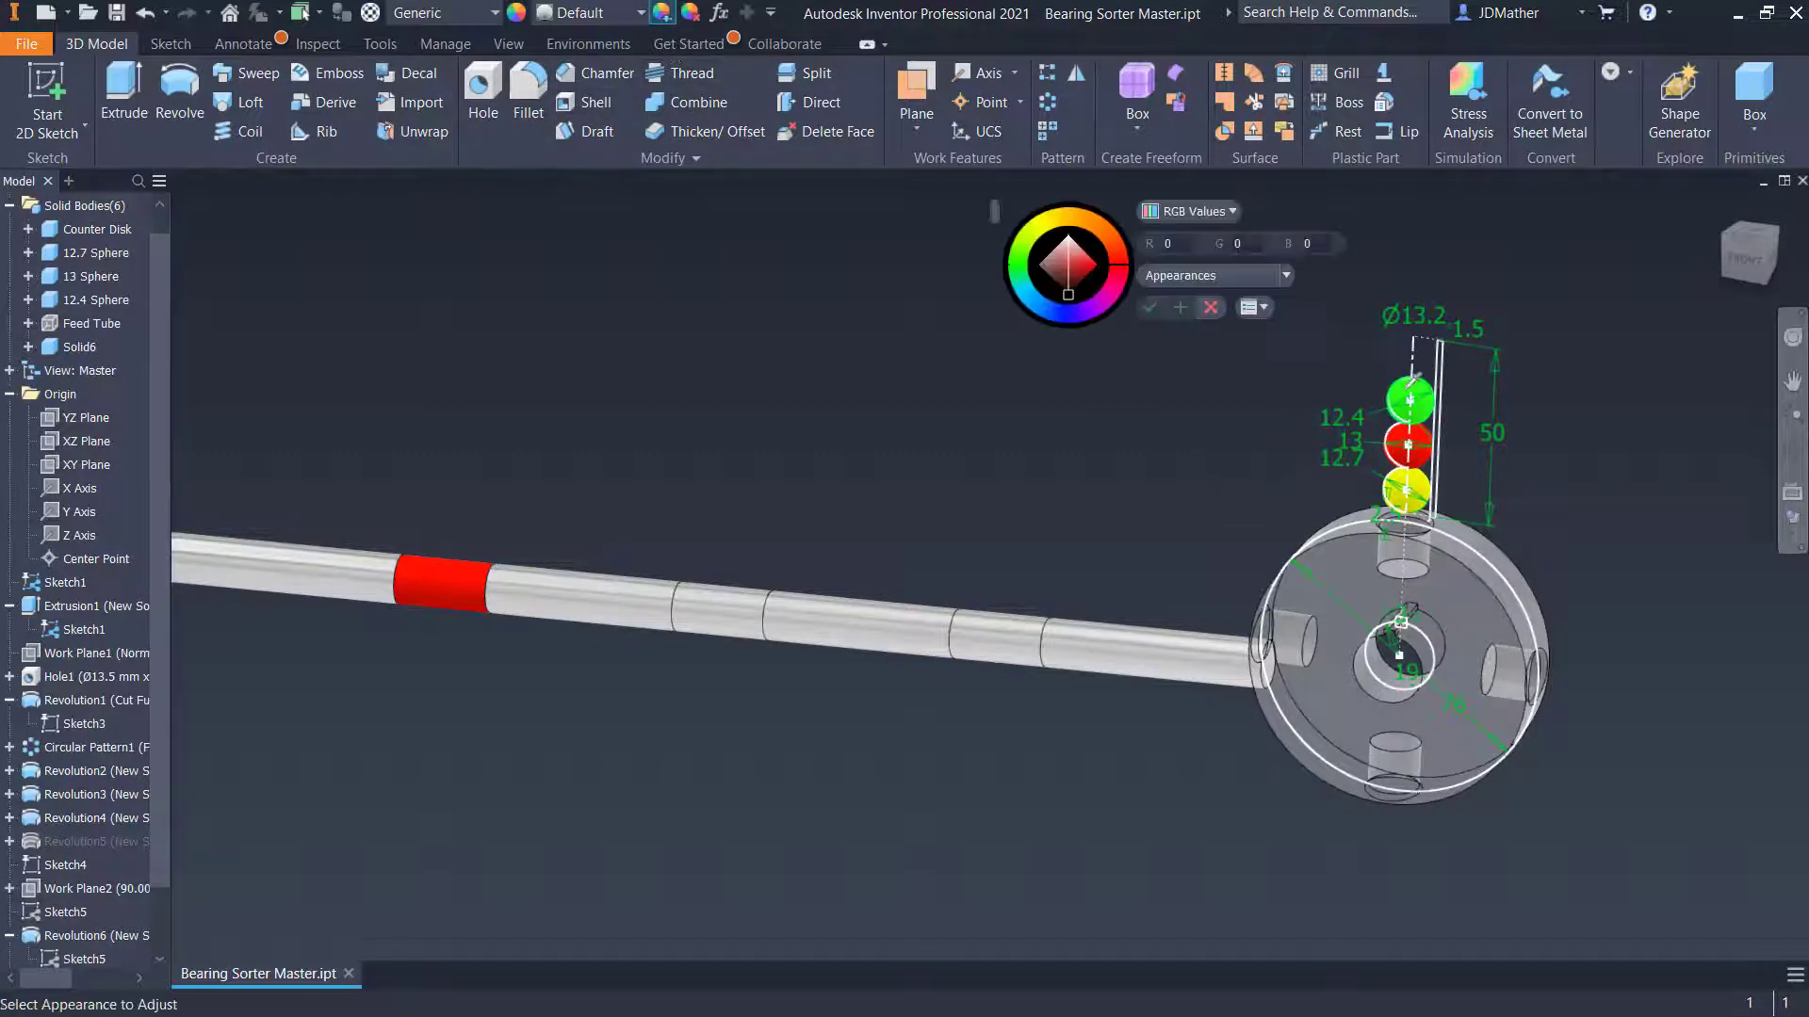
{"action": "left_click", "coordinate": [1399, 403]}
{"action": "left_click", "coordinate": [999, 636]}
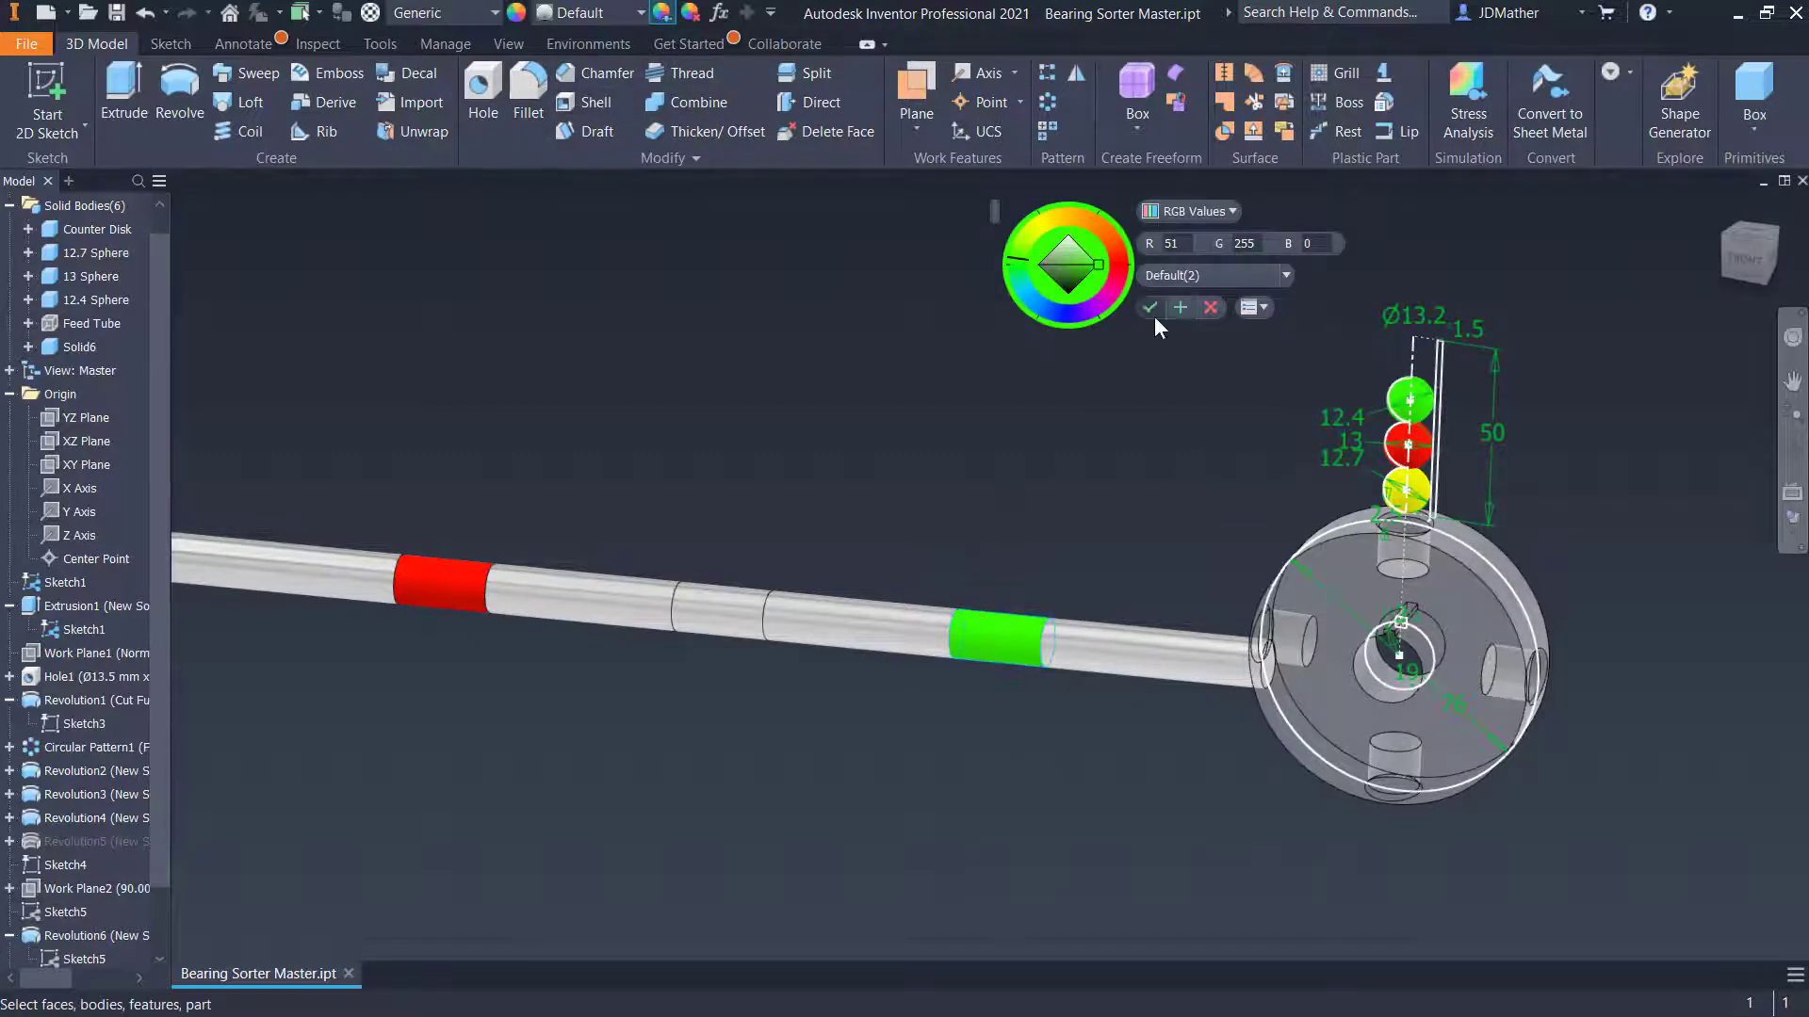
{"action": "left_click", "coordinate": [1153, 310]}
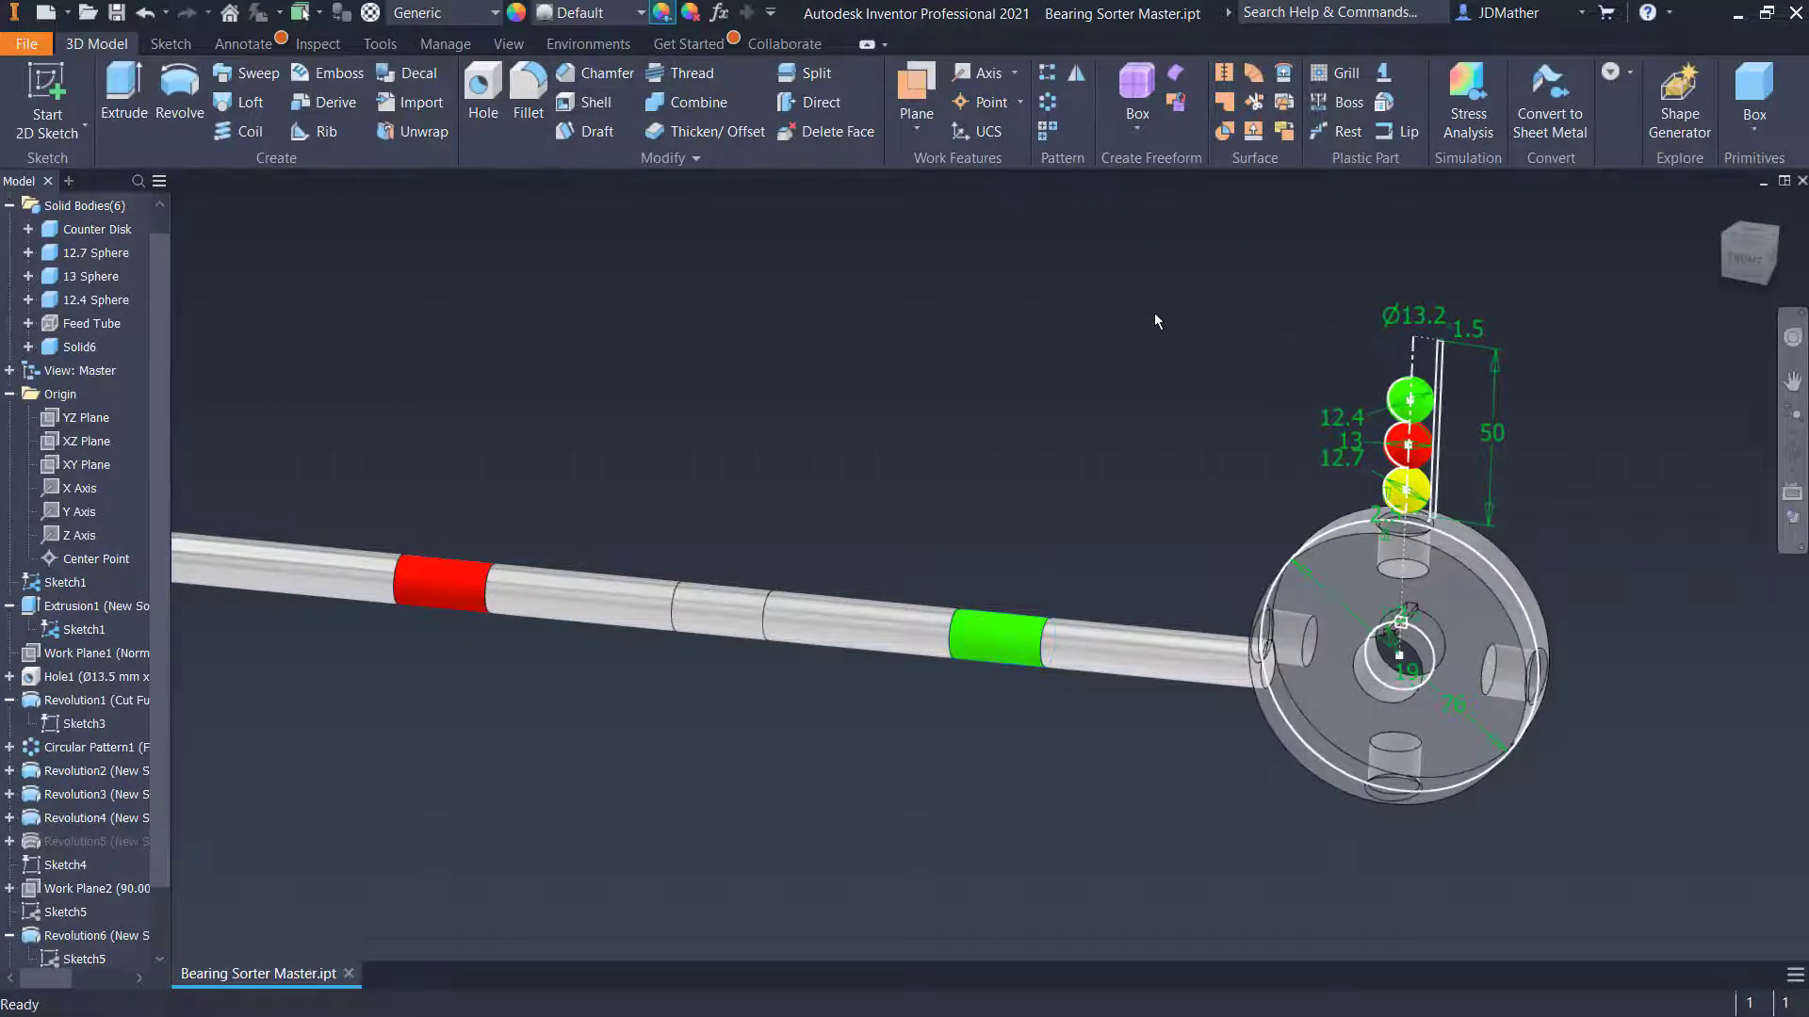
Copy the yellow appearance of the 12.7 mm ball onto the short middle face segment of the roller
{"action": "left_click", "coordinate": [661, 15]}
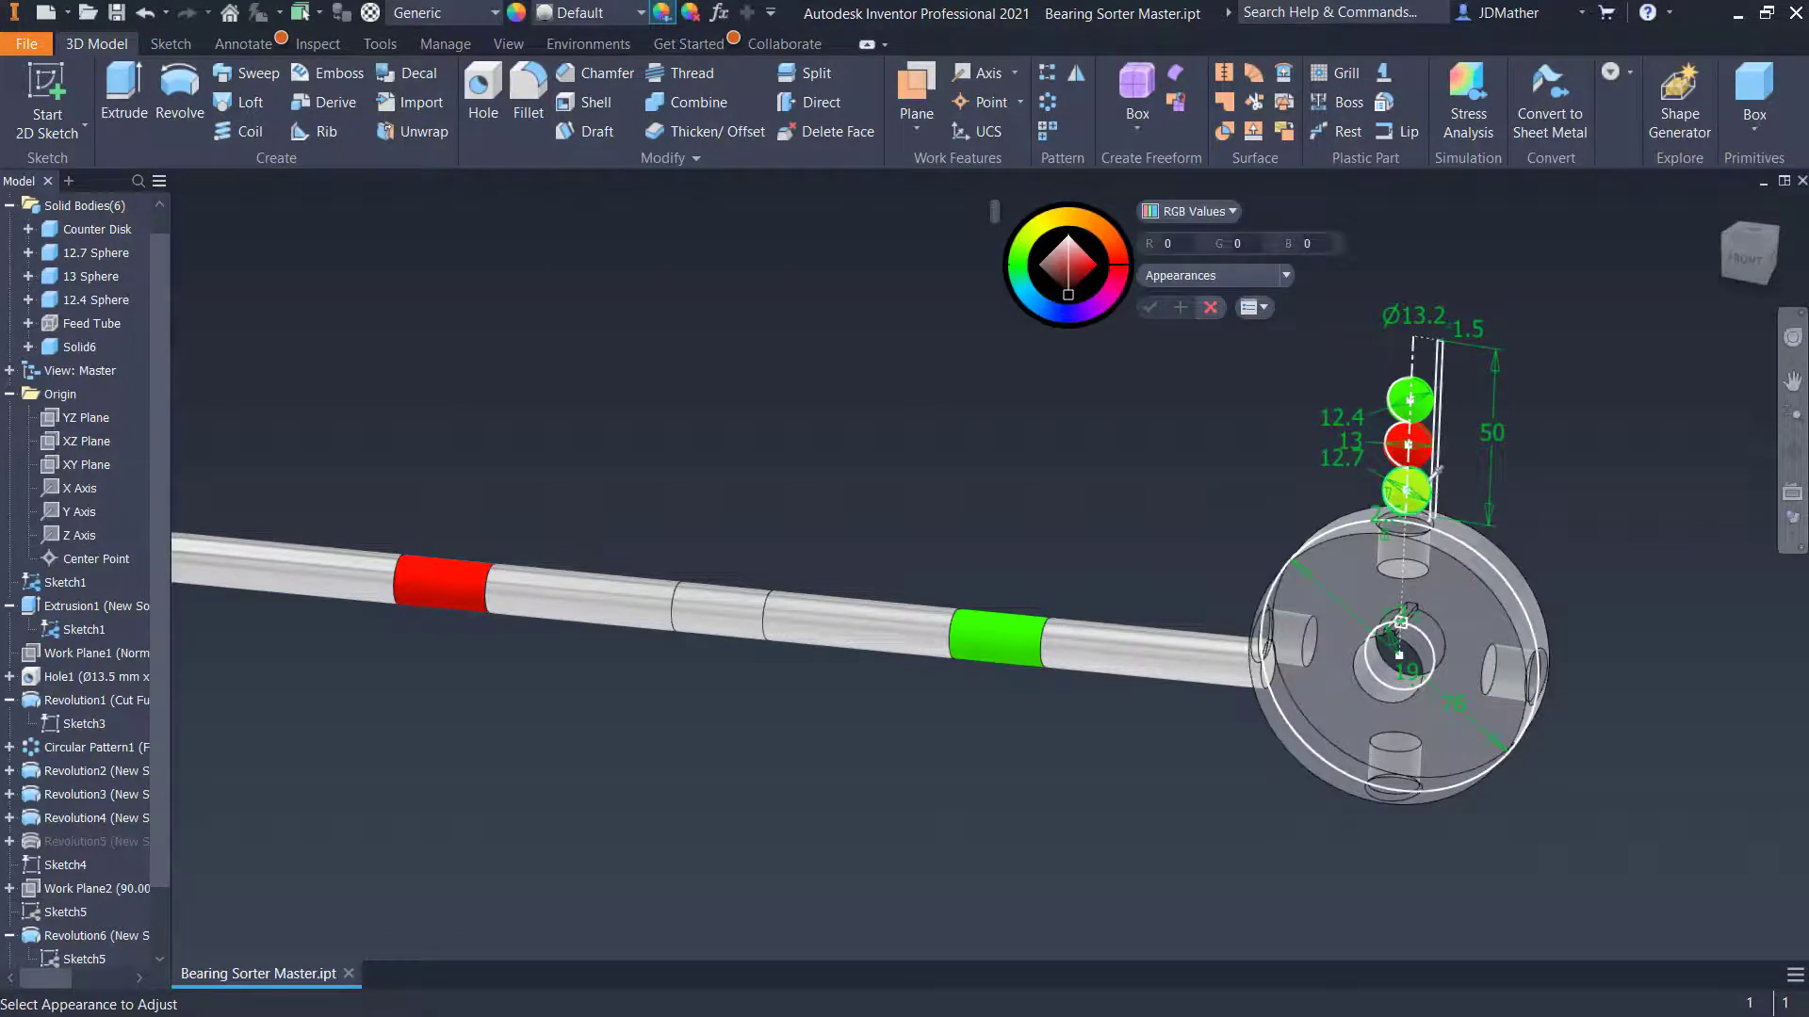
{"action": "left_click", "coordinate": [1423, 482]}
{"action": "left_click", "coordinate": [743, 610]}
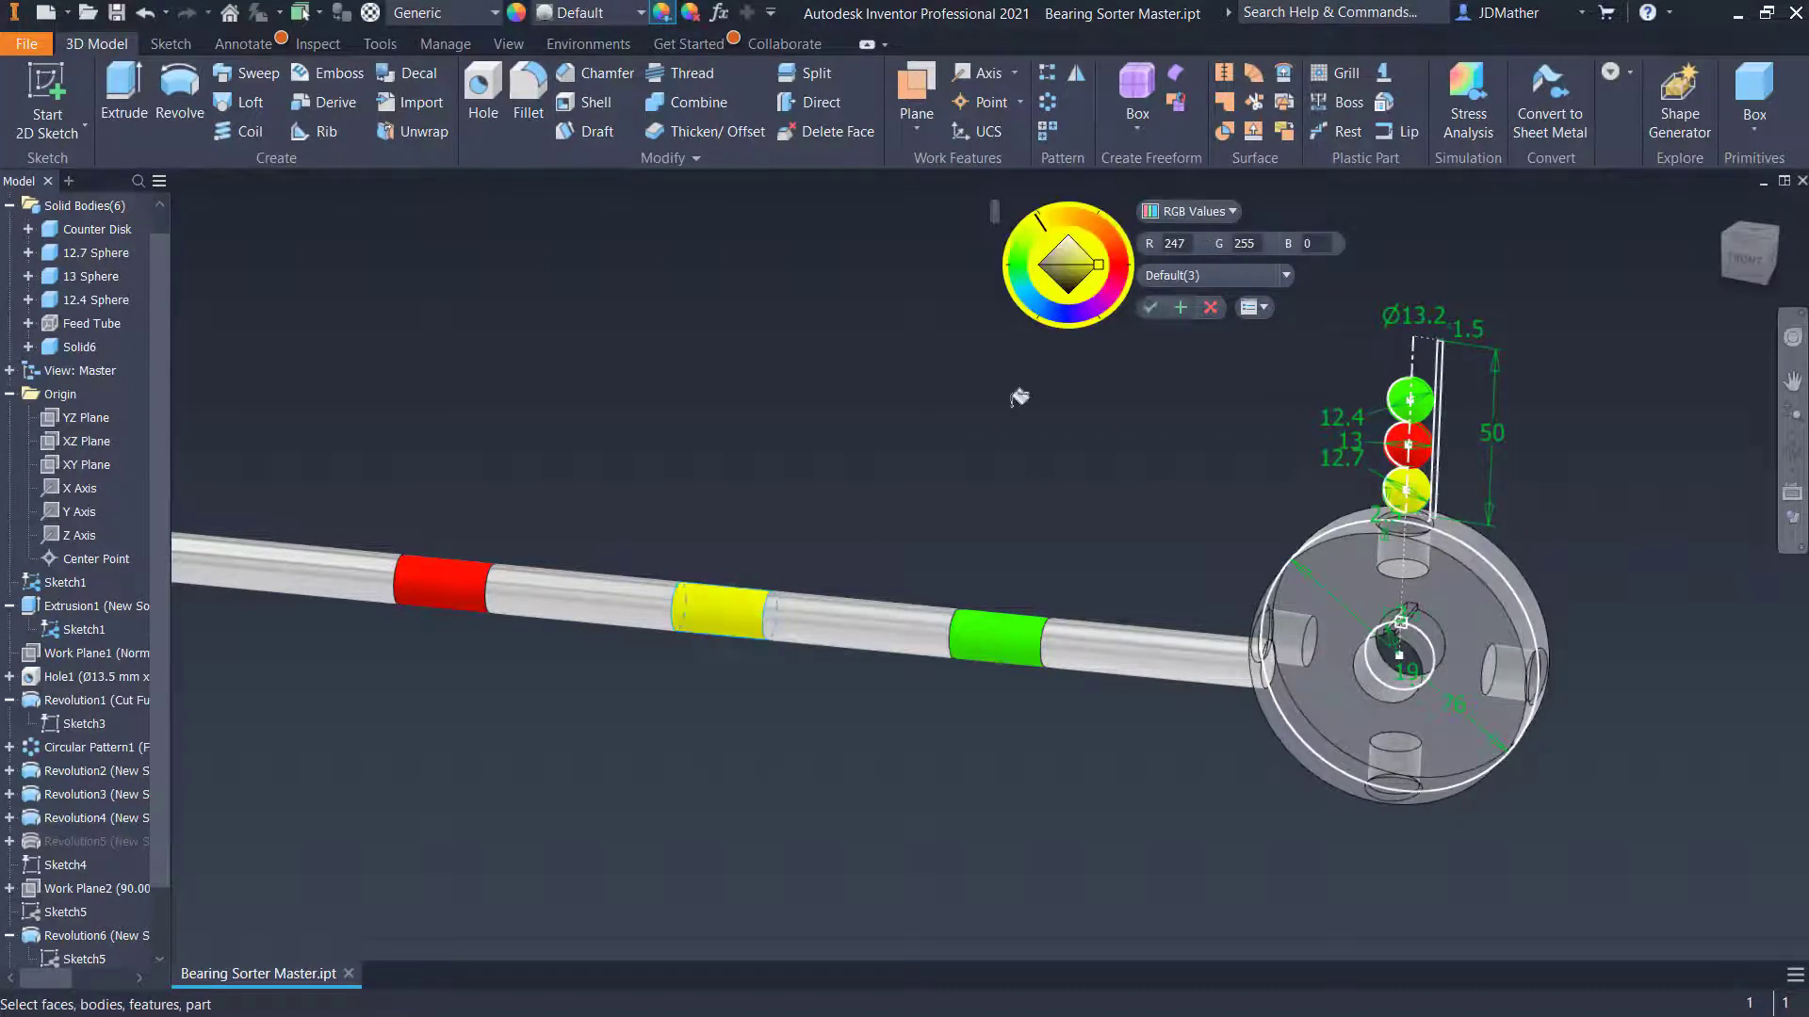
{"action": "left_click", "coordinate": [1148, 310]}
Edit the roller's Sketch5 and set the width of the drop zone rectangles to 30 mm
{"action": "middle_click_drag", "start_coordinate": [793, 599], "coordinate": [874, 617], "text": "shift"}
{"action": "mouse_move", "coordinate": [453, 684]}
{"action": "middle_mouse_down", "text": "shift"}
{"action": "mouse_move", "coordinate": [1197, 509]}
{"action": "mouse_move", "coordinate": [912, 697]}
{"action": "mouse_move", "coordinate": [313, 848]}
{"action": "mouse_move", "coordinate": [230, 801]}
{"action": "mouse_move", "coordinate": [49, 904]}
{"action": "mouse_move", "coordinate": [62, 959]}
{"action": "mouse_move", "coordinate": [83, 961]}
{"action": "middle_mouse_up", "text": "shift"}
{"action": "right_click", "coordinate": [83, 961]}
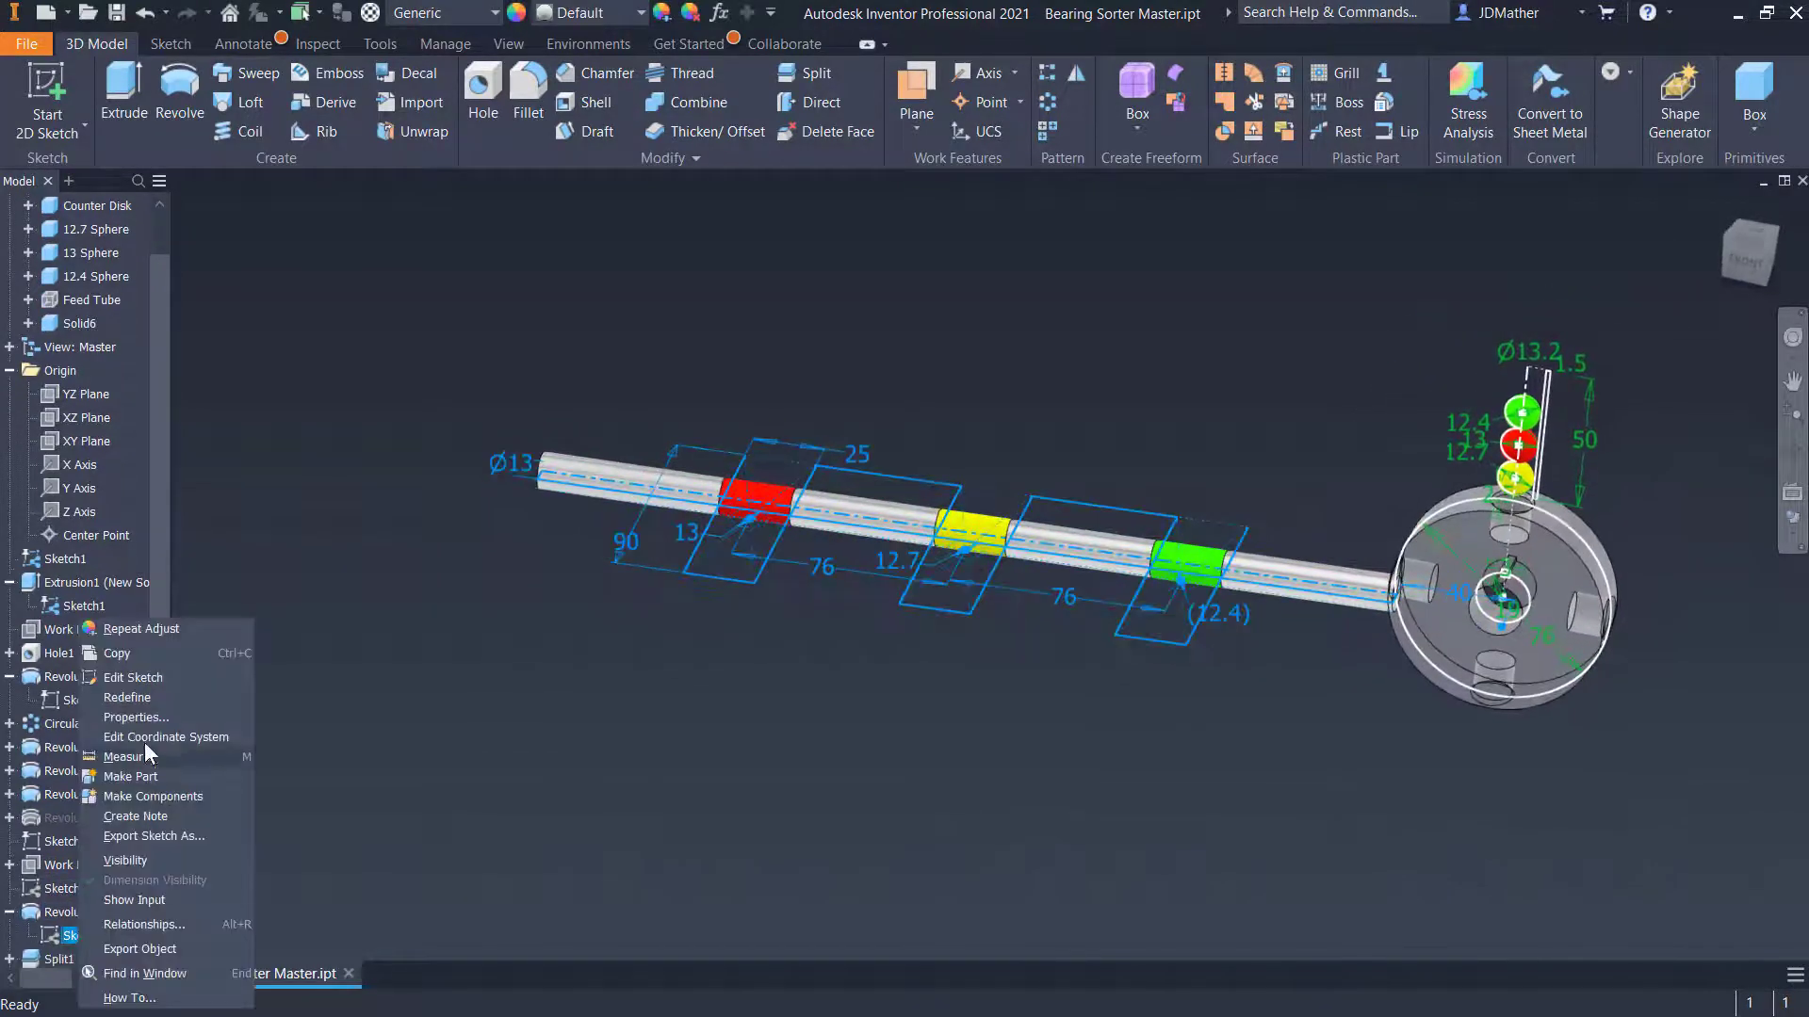
{"action": "left_click", "coordinate": [126, 680]}
{"action": "double_click", "coordinate": [867, 450]}
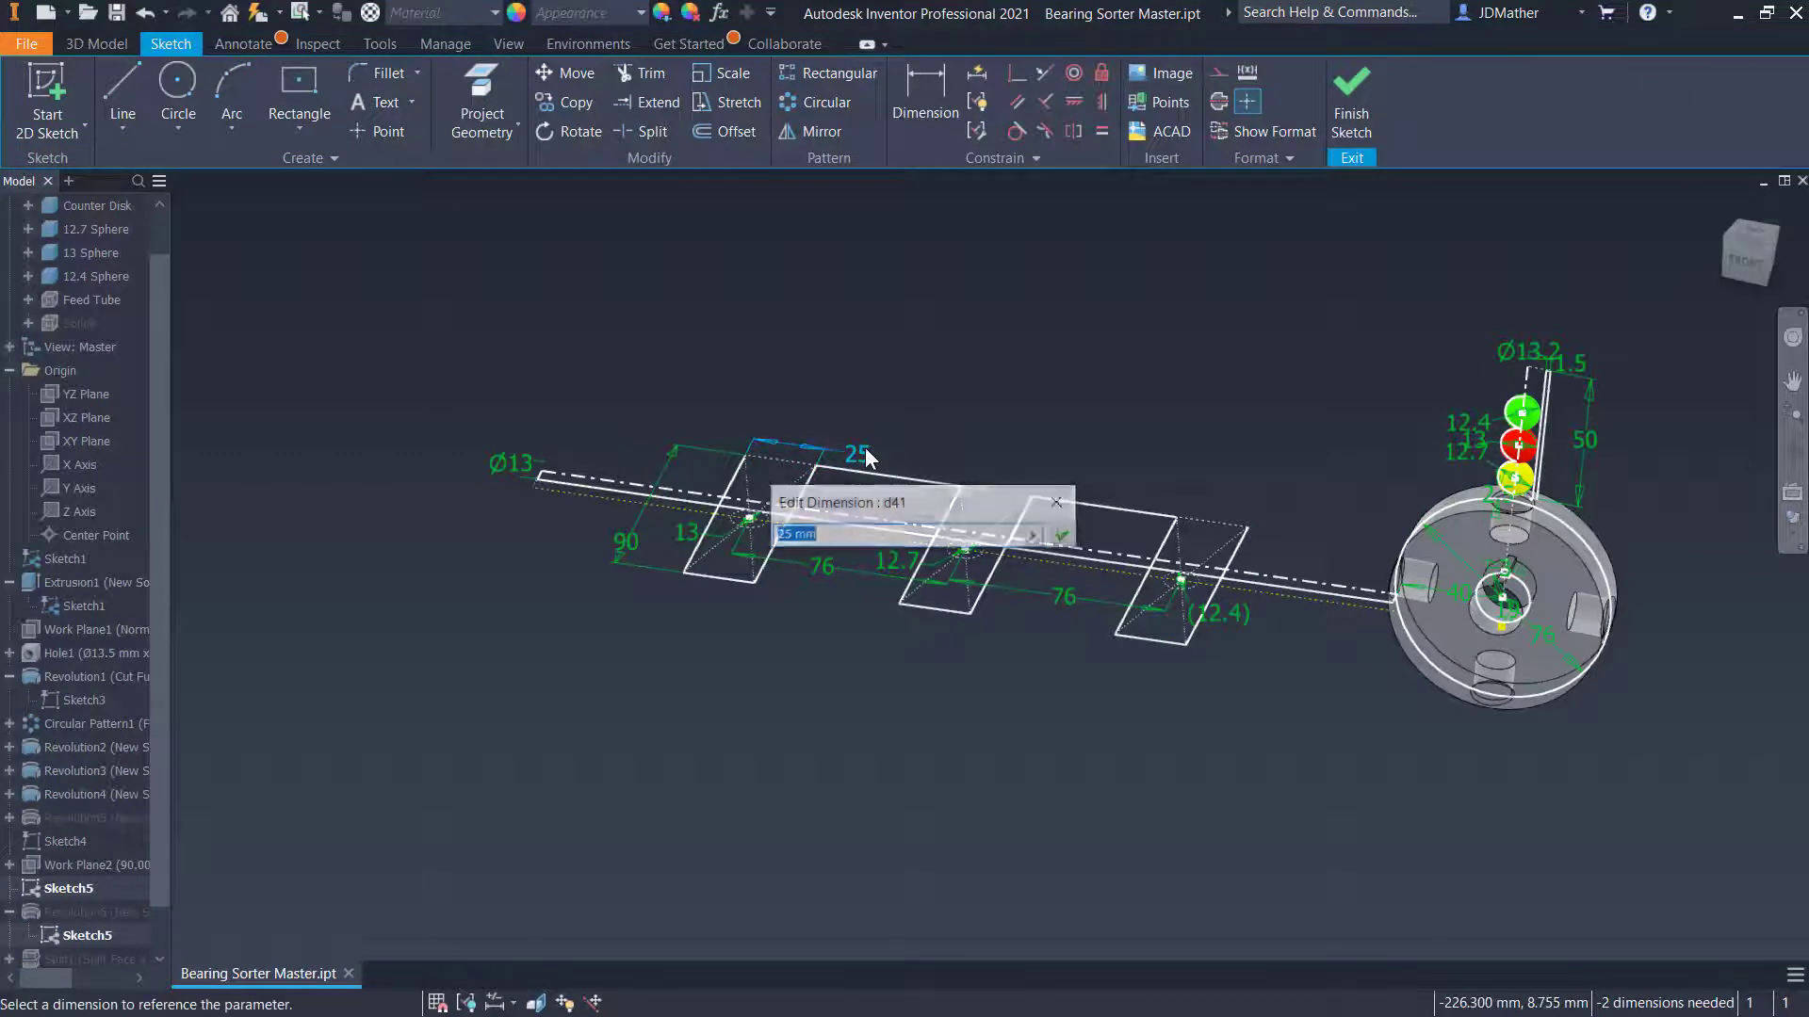
{"action": "type", "text": "30"}
{"action": "key", "text": "Return"}
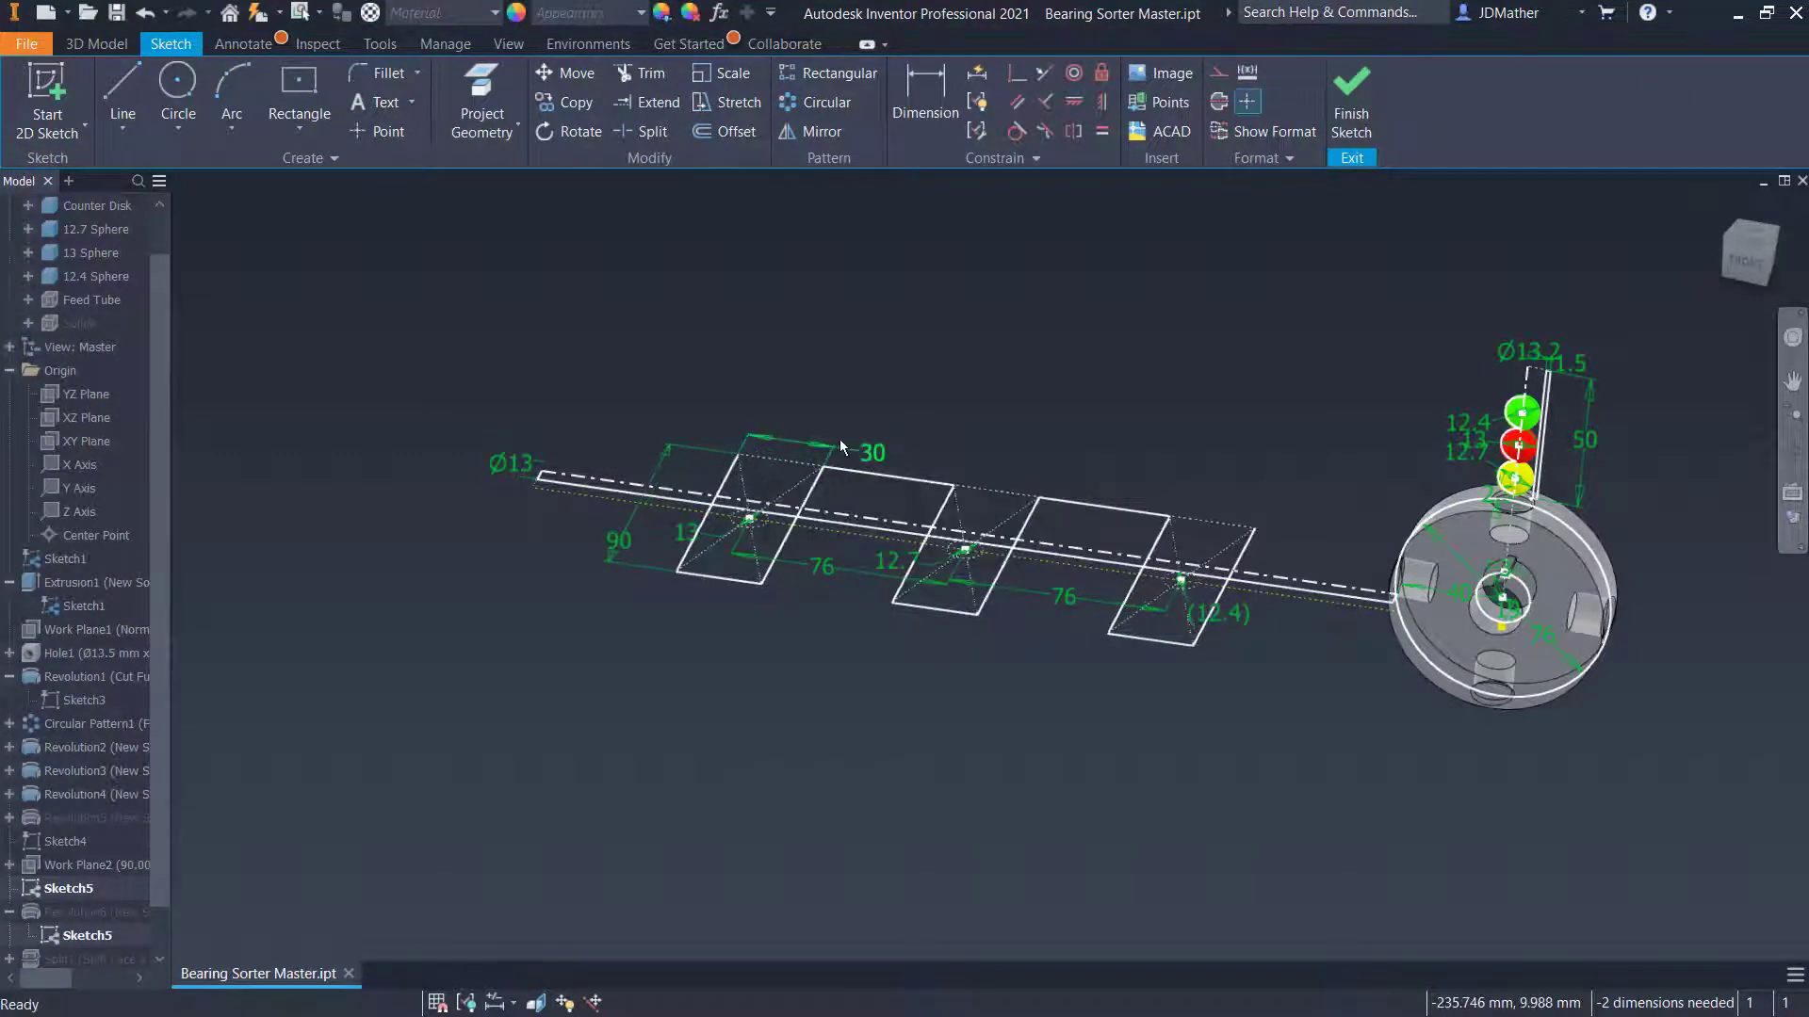
{"action": "left_click", "coordinate": [1357, 109]}
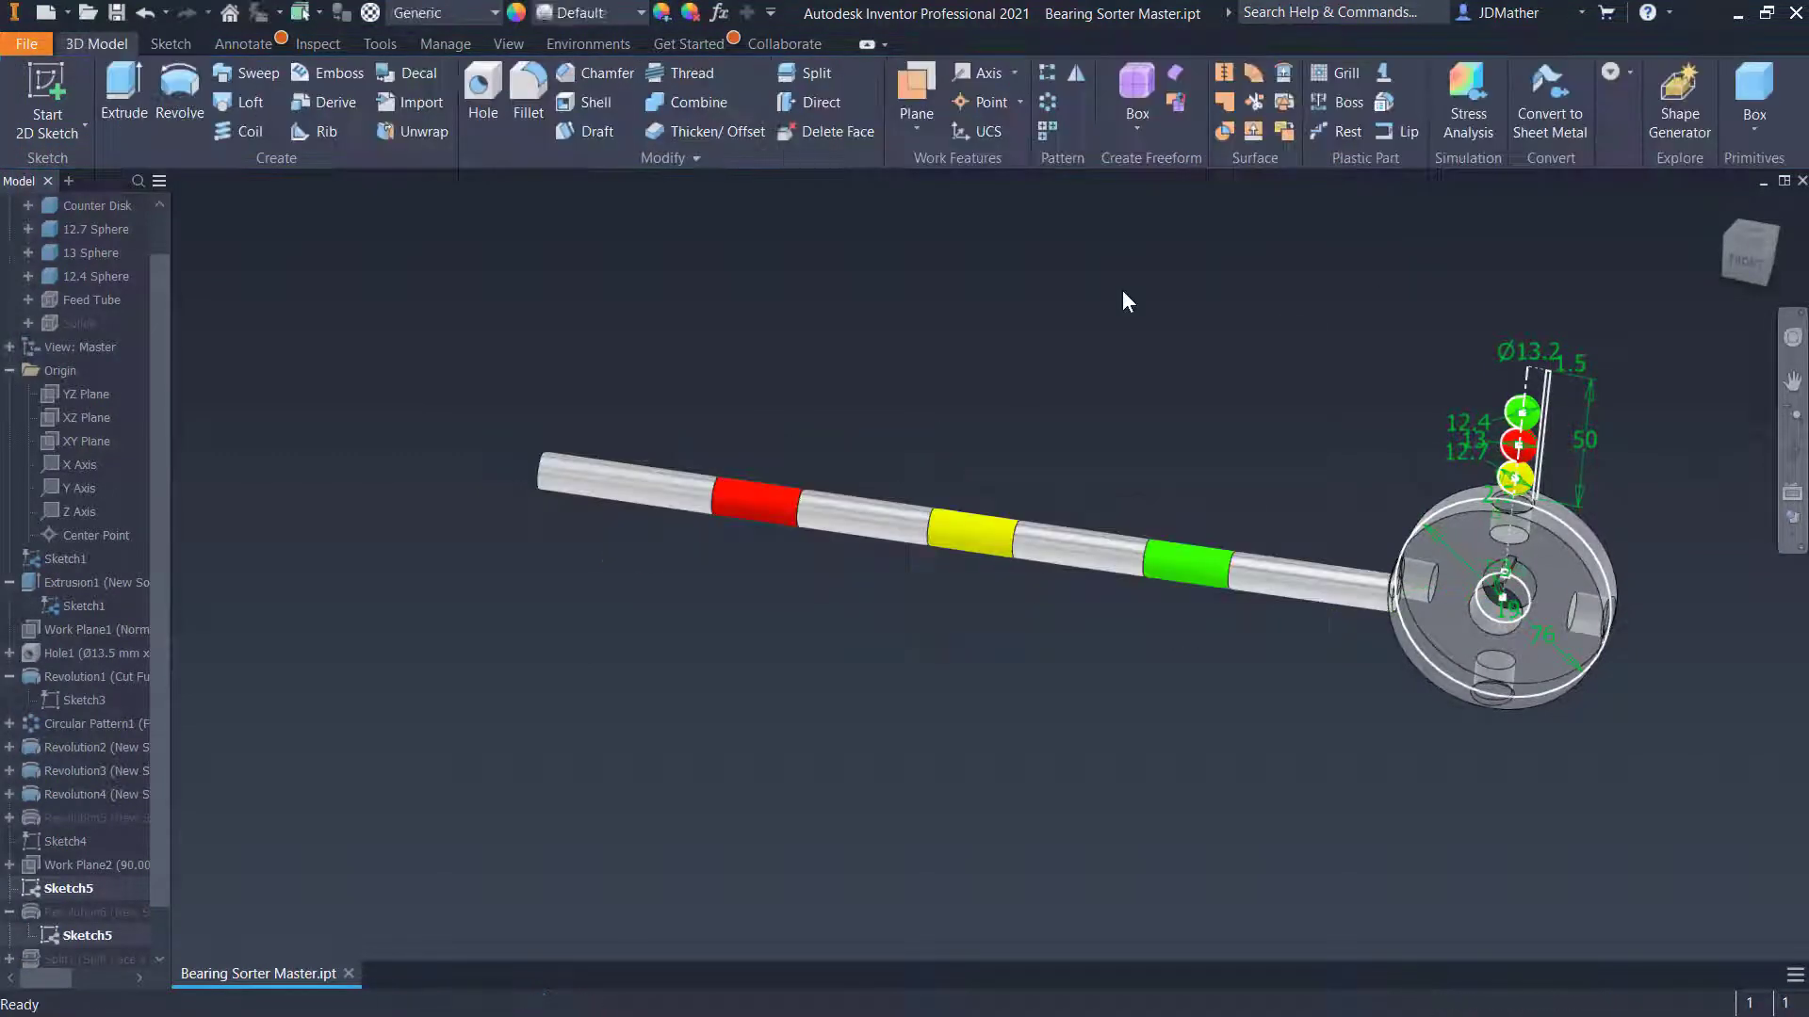
Rename the roller solid body, Solid6, as Sizing Rods
{"action": "middle_click_drag", "start_coordinate": [879, 582], "coordinate": [802, 552], "text": "shift"}
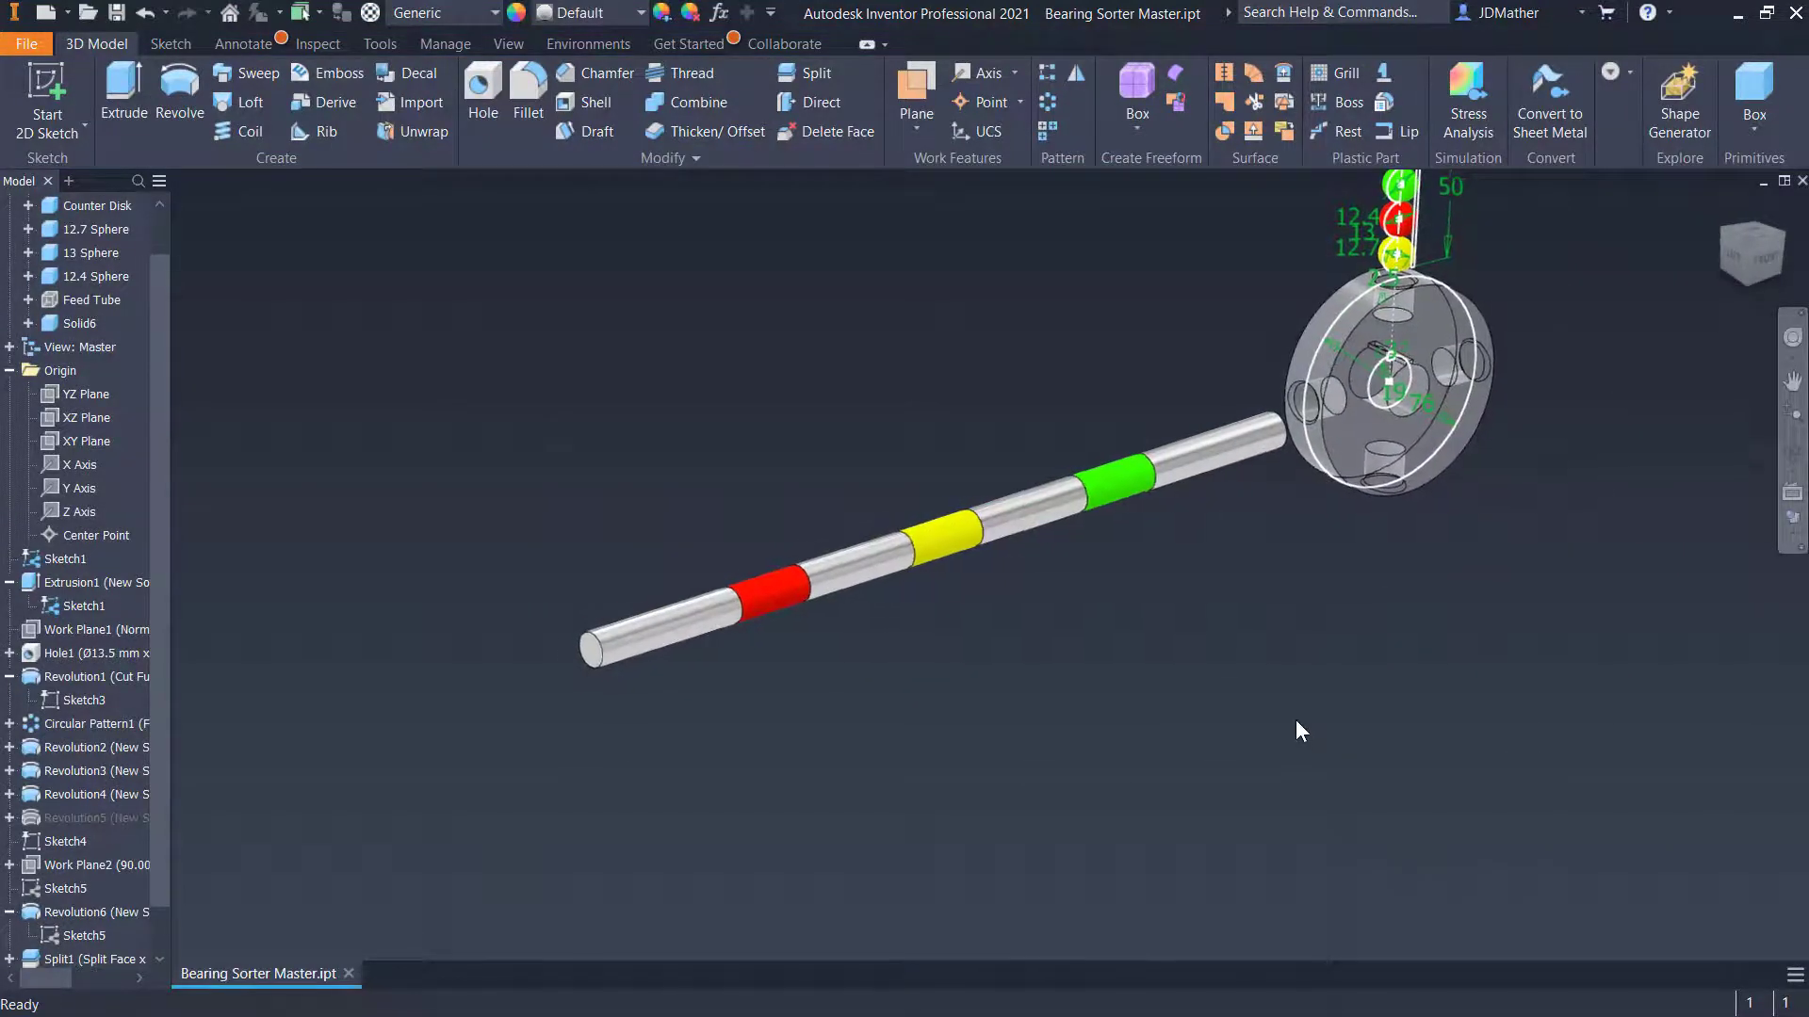
{"action": "middle_click_drag", "start_coordinate": [1297, 720], "coordinate": [621, 601], "text": "shift"}
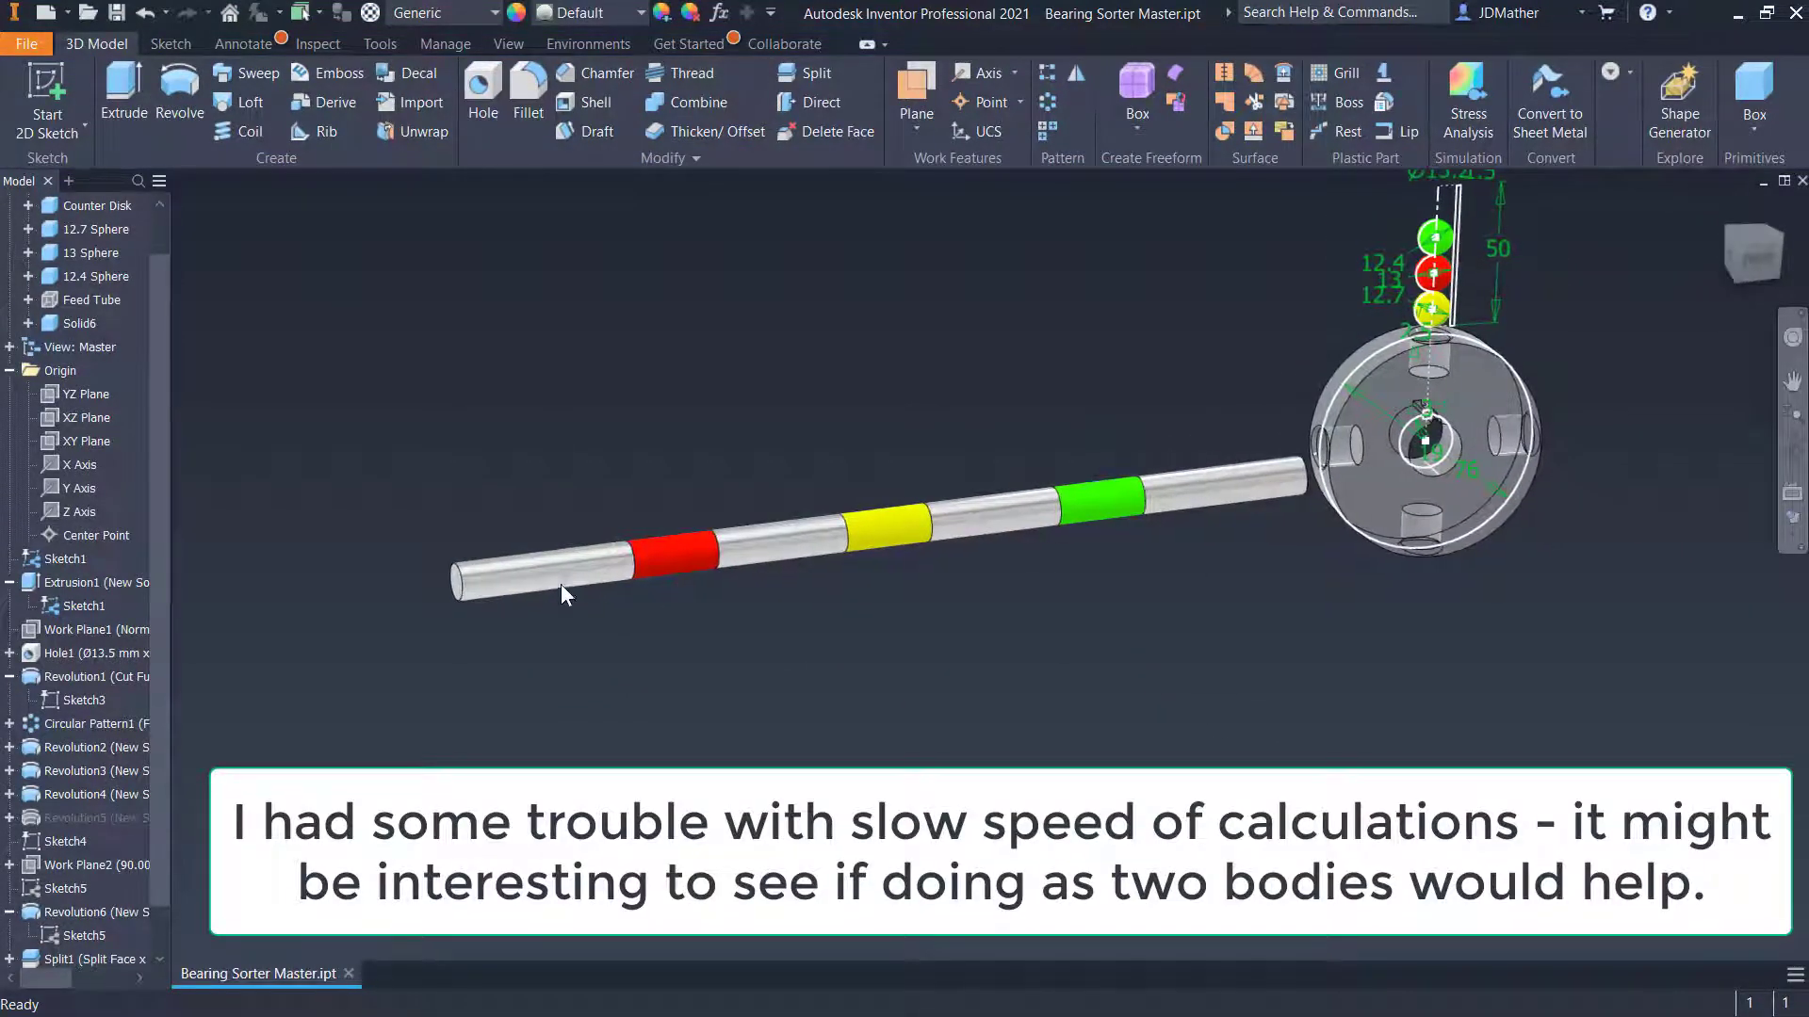
{"action": "middle_click_drag", "start_coordinate": [818, 691], "coordinate": [746, 675], "text": "shift"}
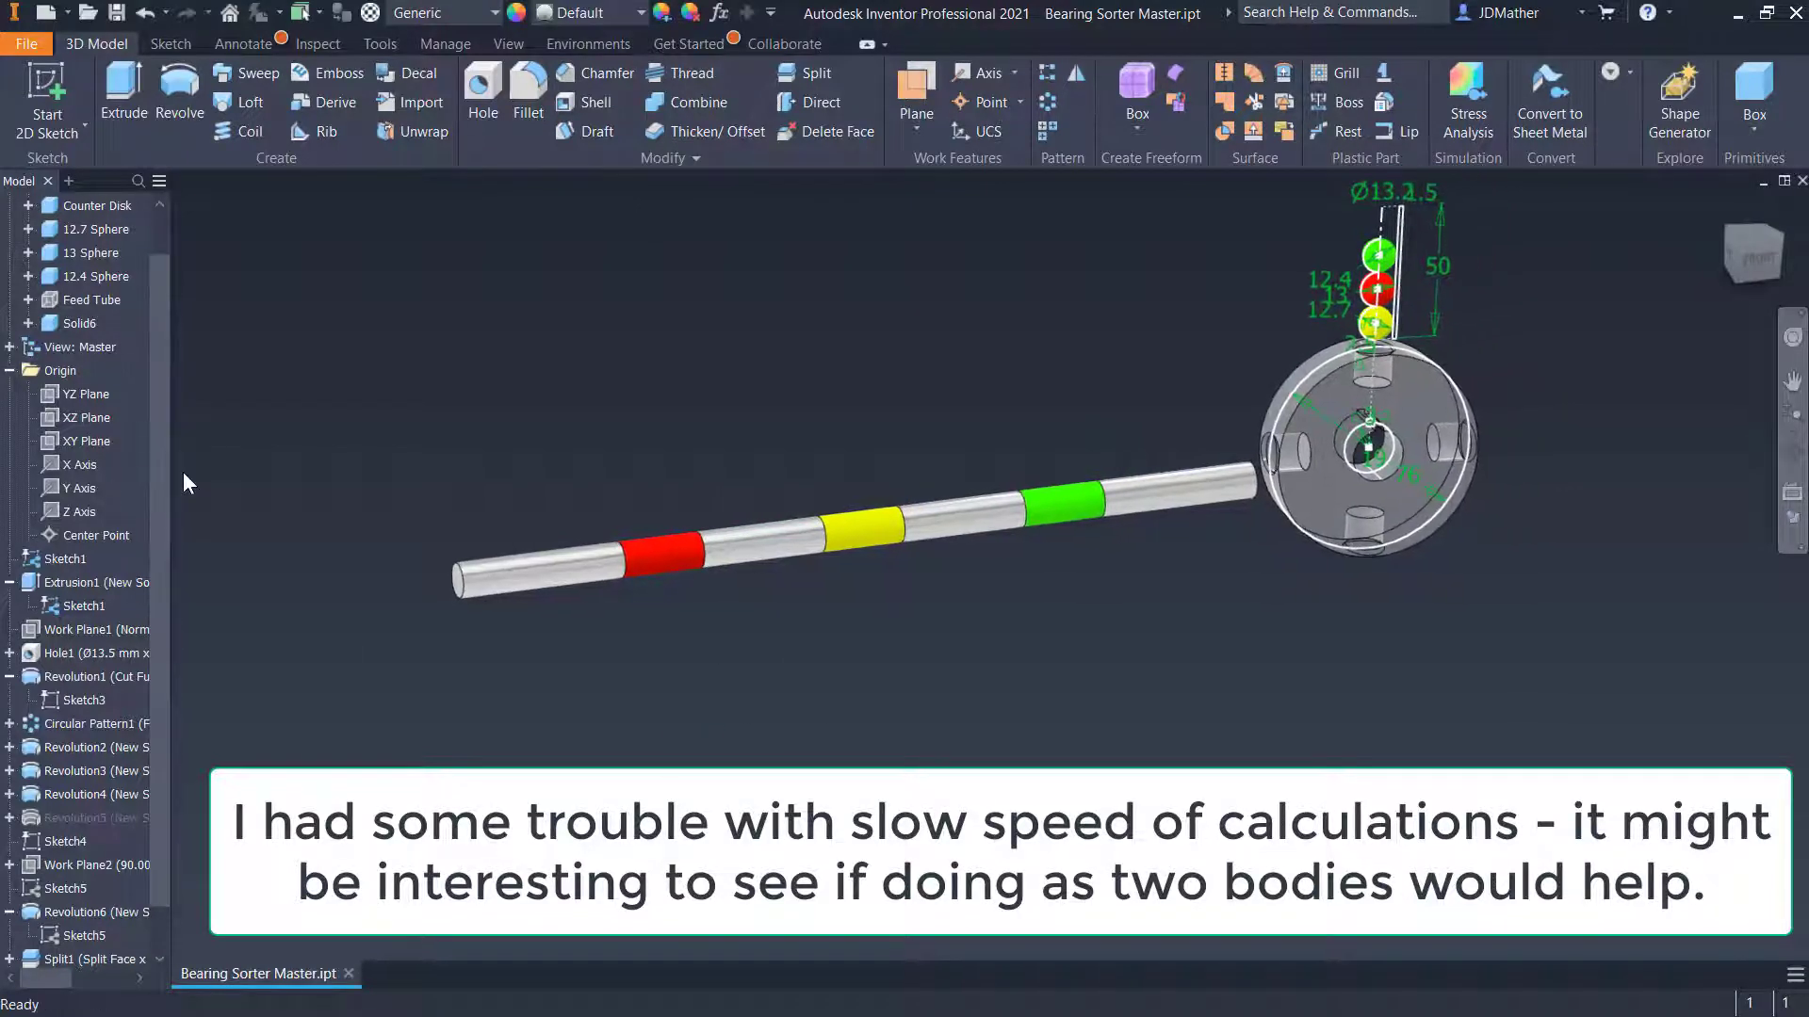
{"action": "left_click", "coordinate": [75, 323]}
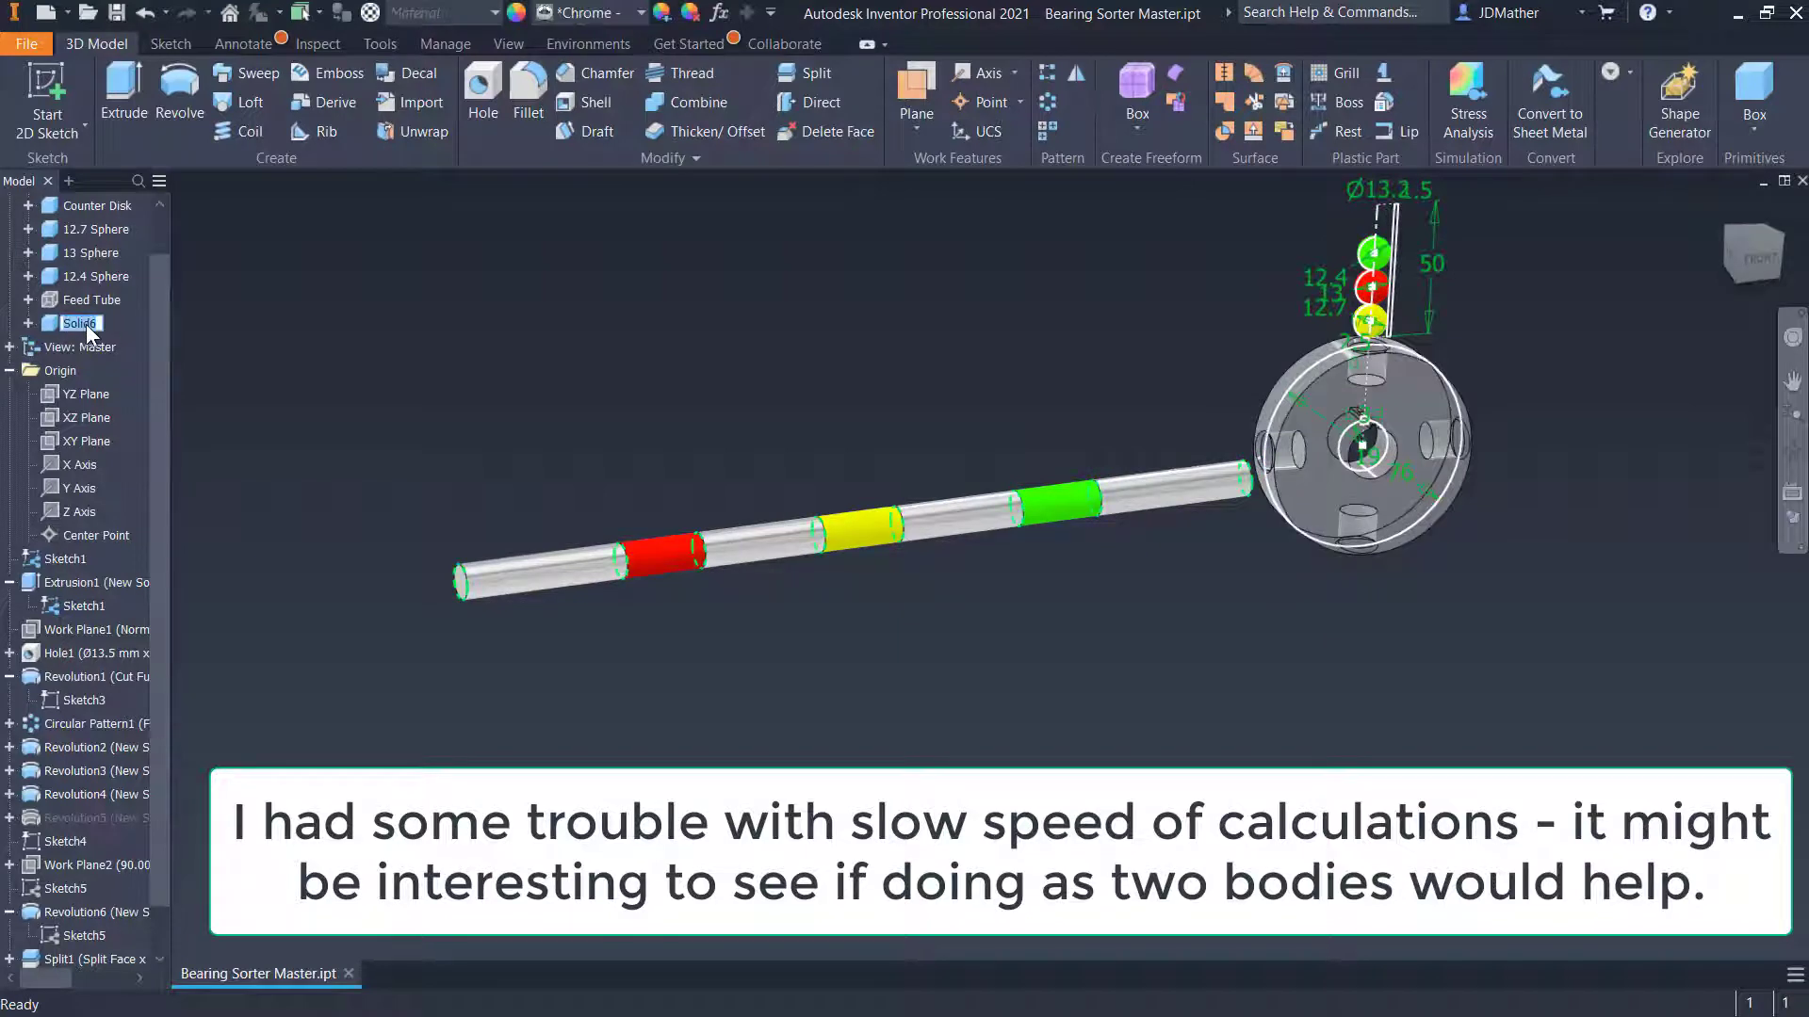
{"action": "type", "text": "Si"}
{"action": "type", "text": "zing Rods"}
{"action": "left_click", "coordinate": [555, 292]}
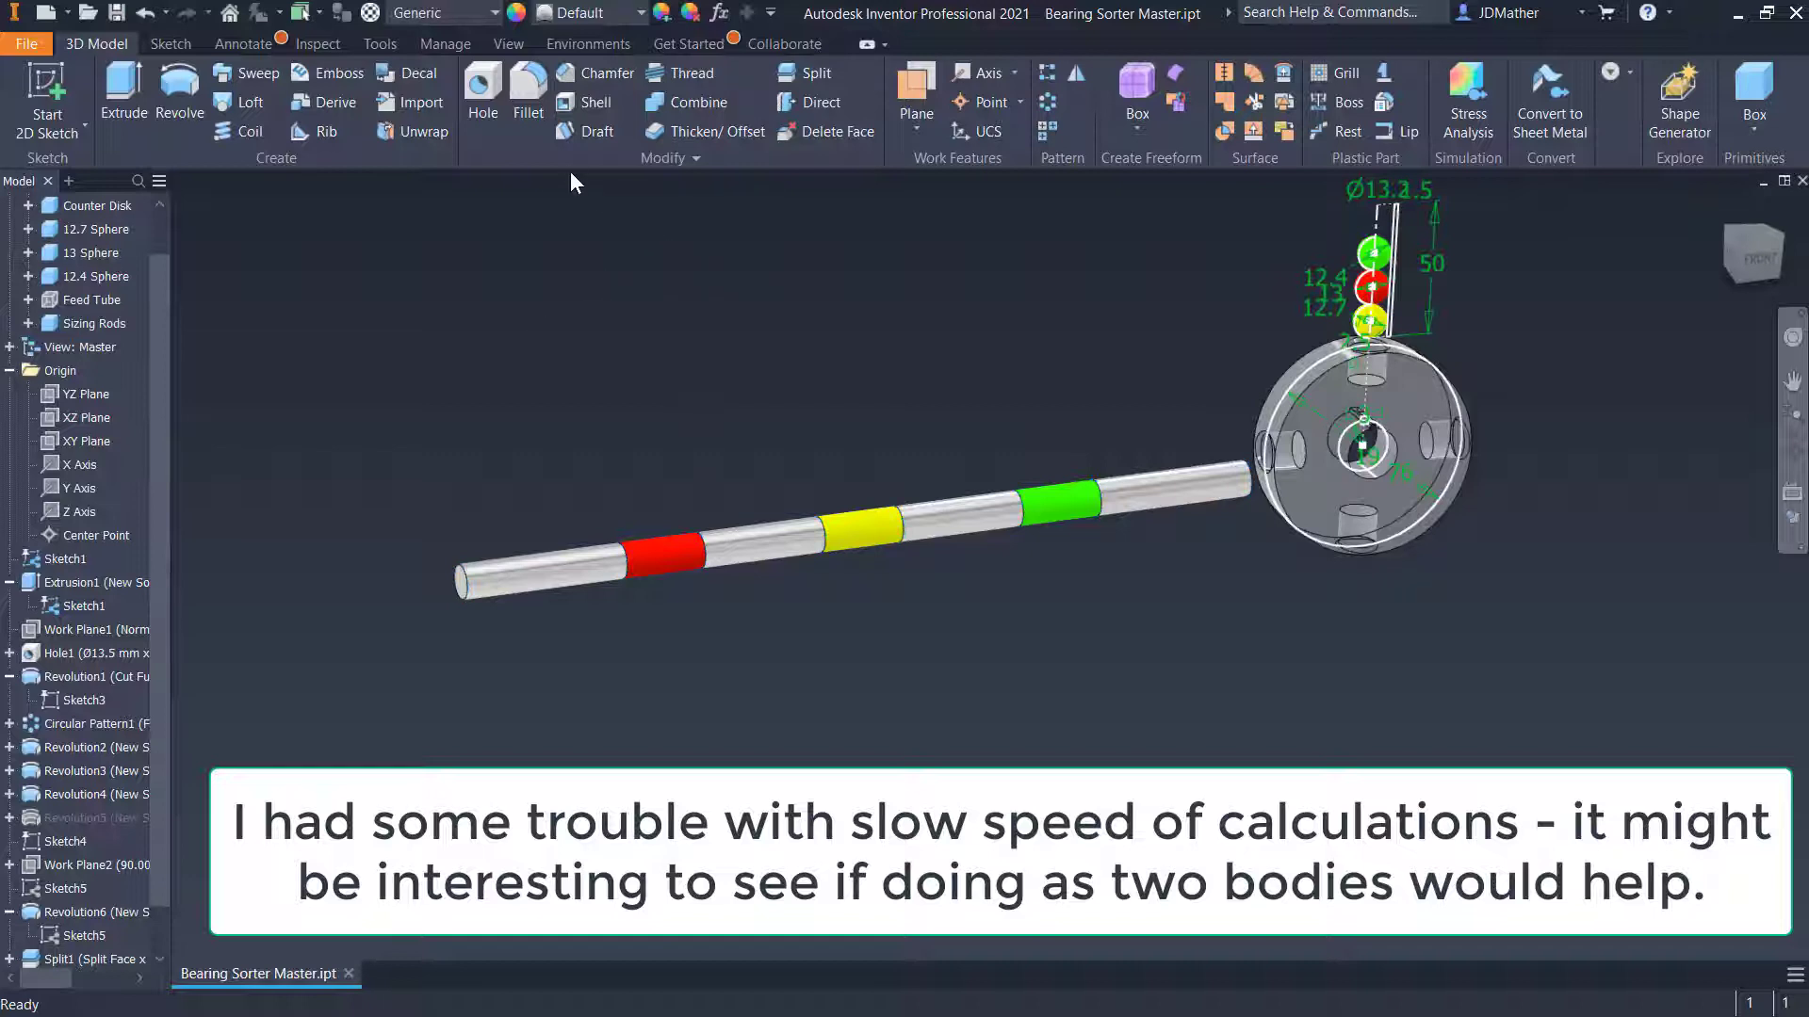
Mirror the Sizing Rods solid about the XY Plane with the Join option
{"action": "left_click", "coordinate": [1076, 74]}
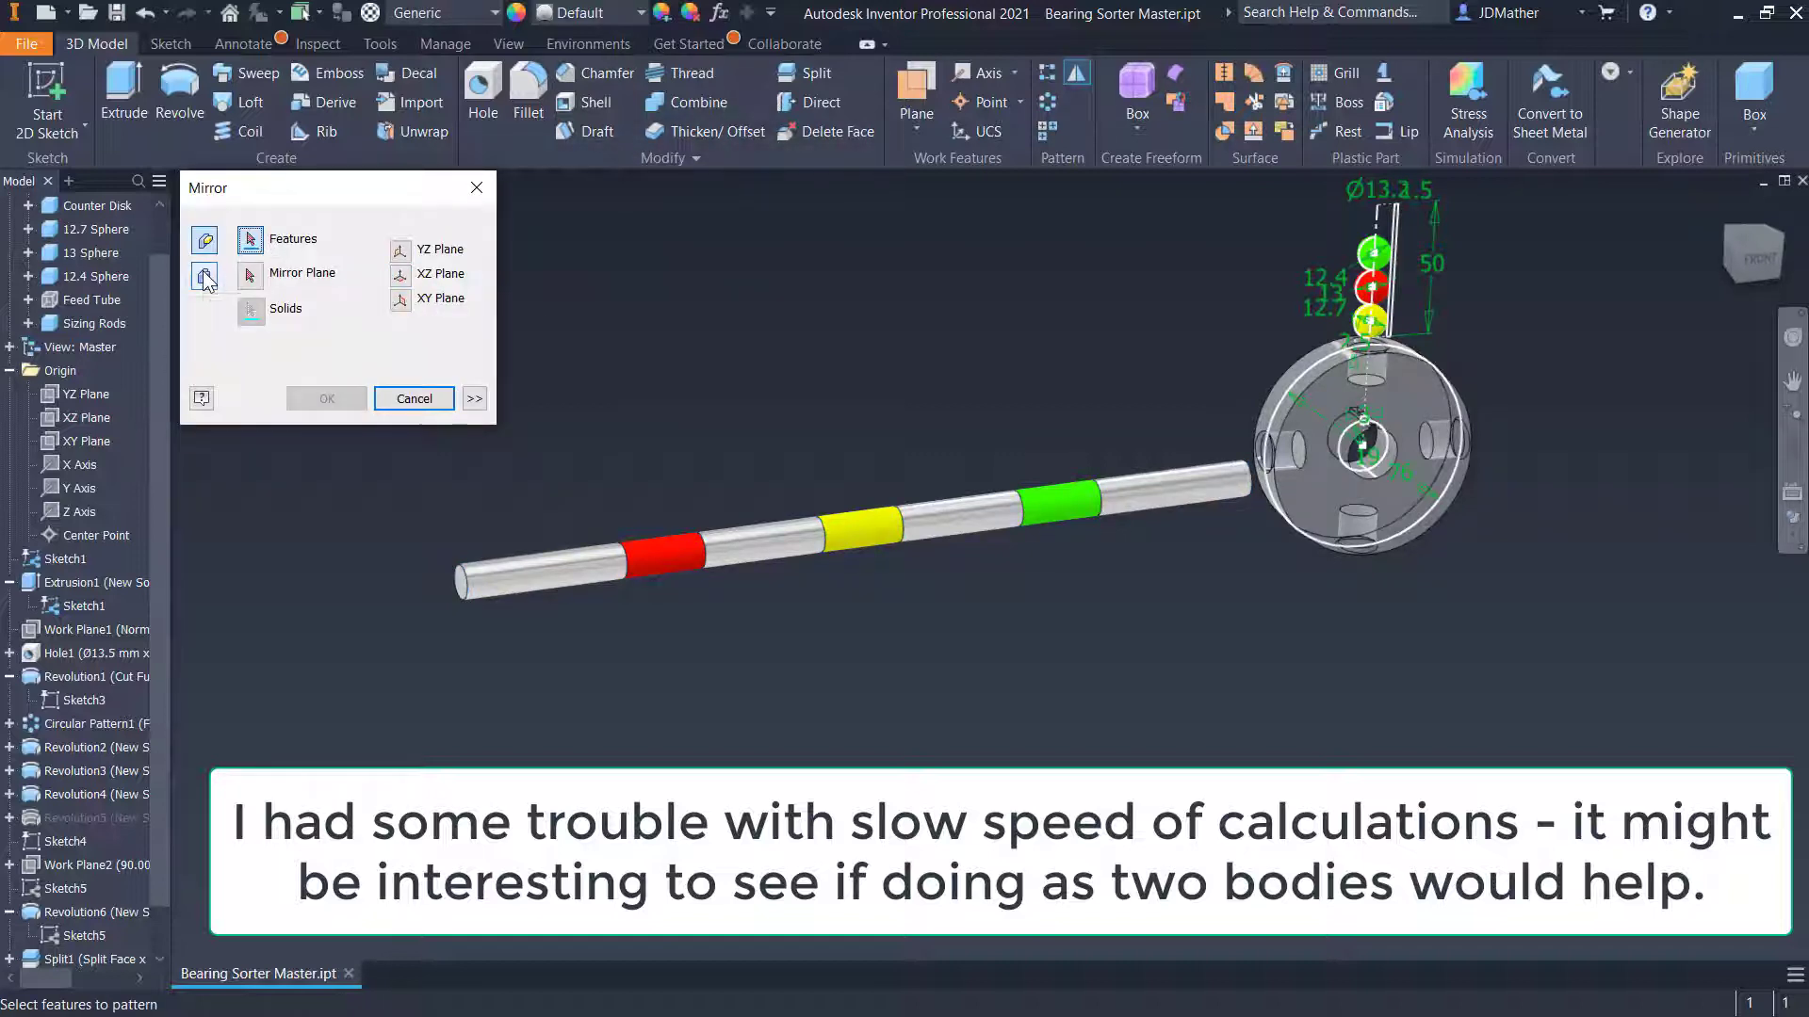
{"action": "left_click", "coordinate": [204, 276]}
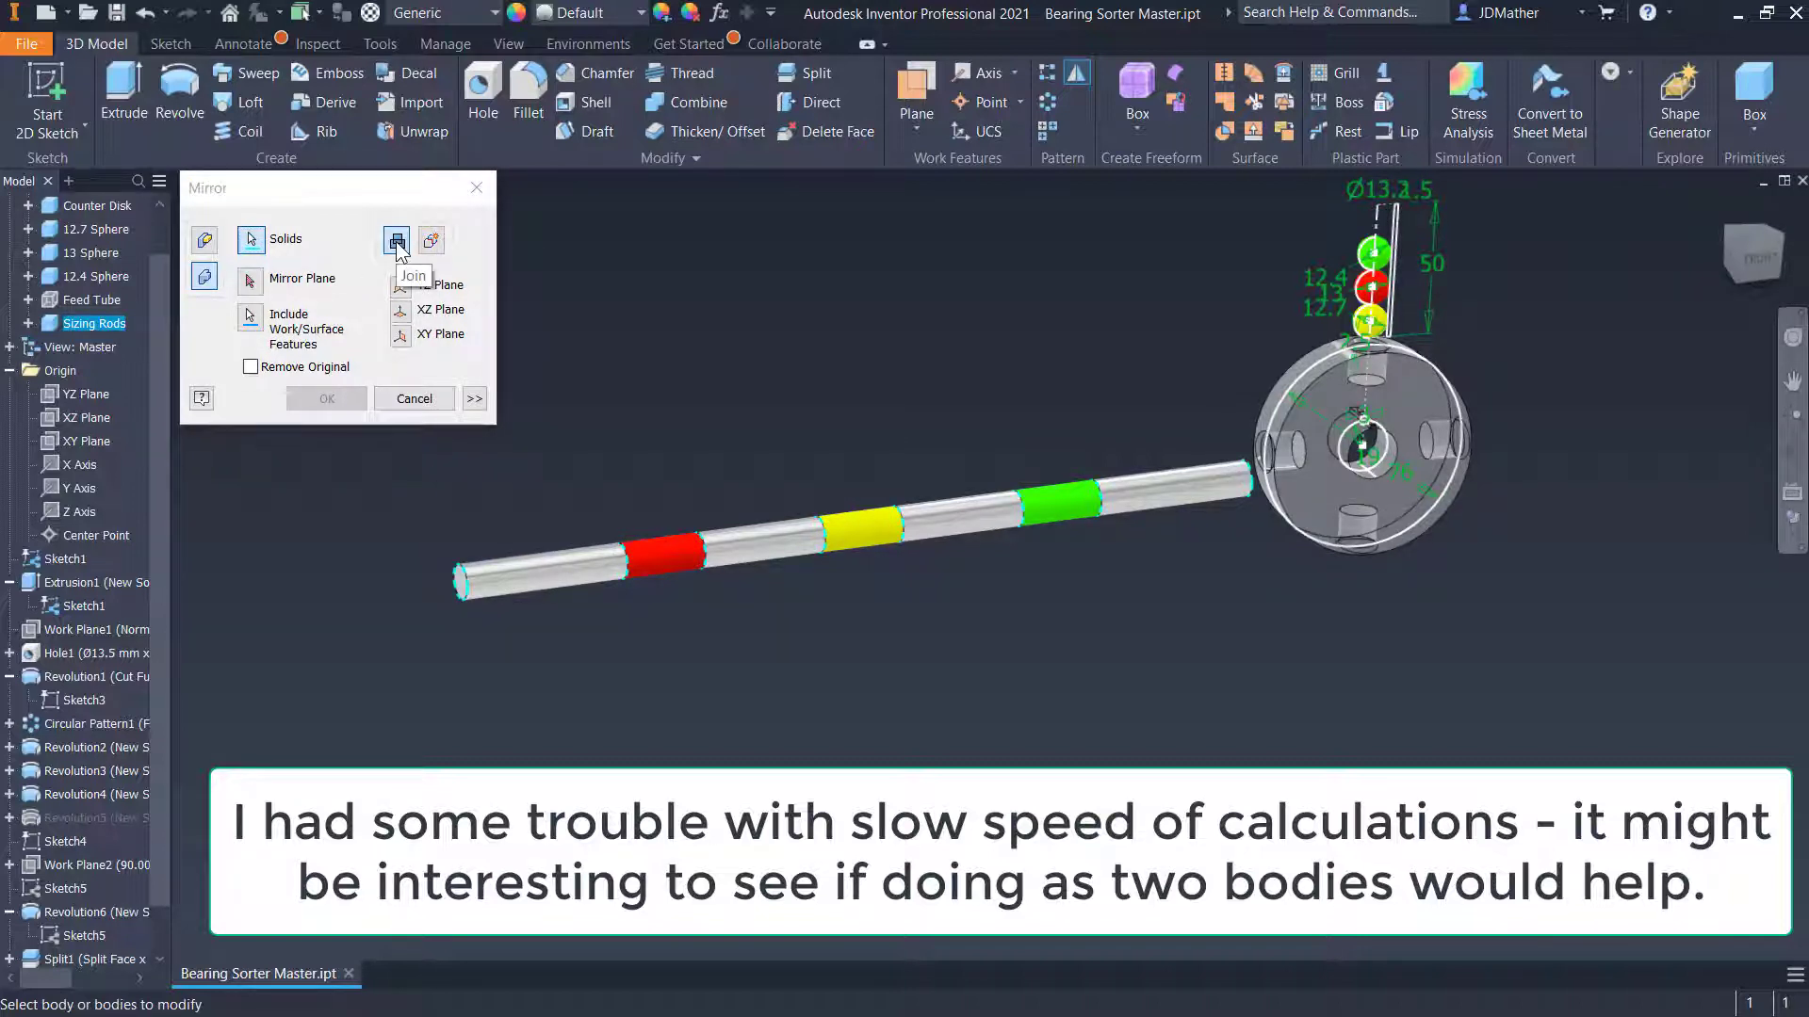
{"action": "left_click", "coordinate": [249, 281]}
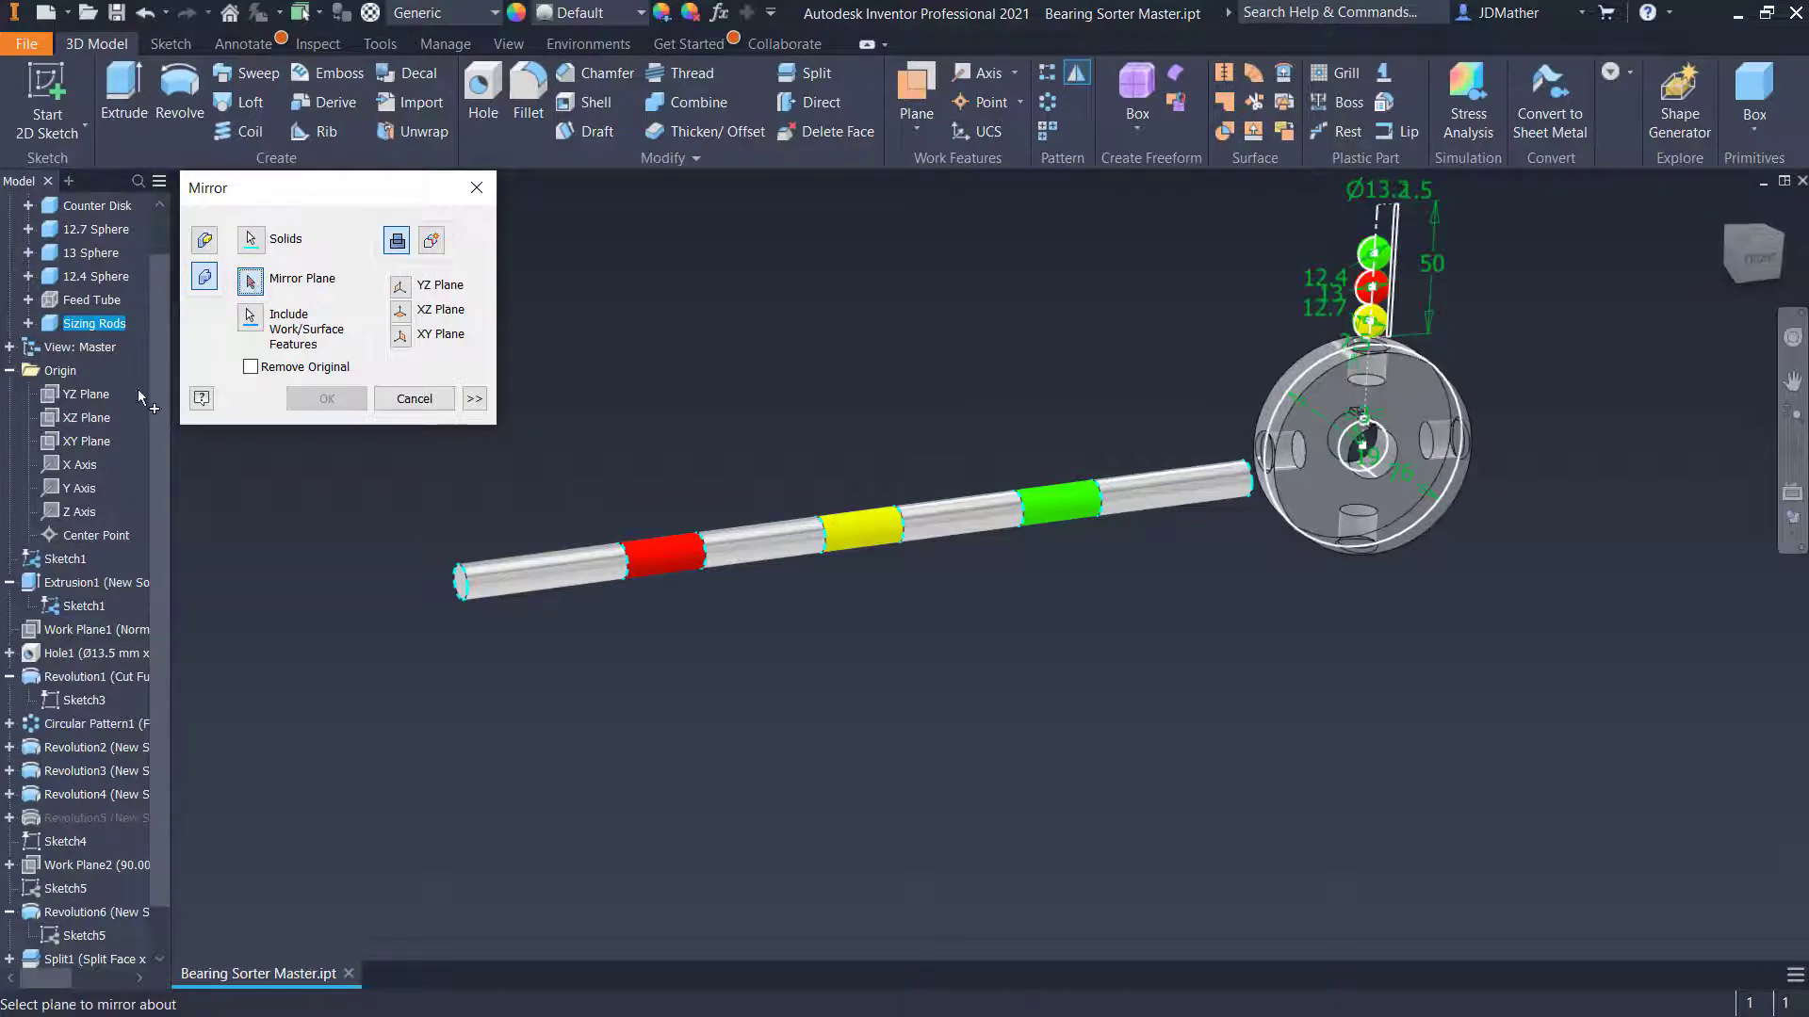
{"action": "left_click", "coordinate": [85, 441]}
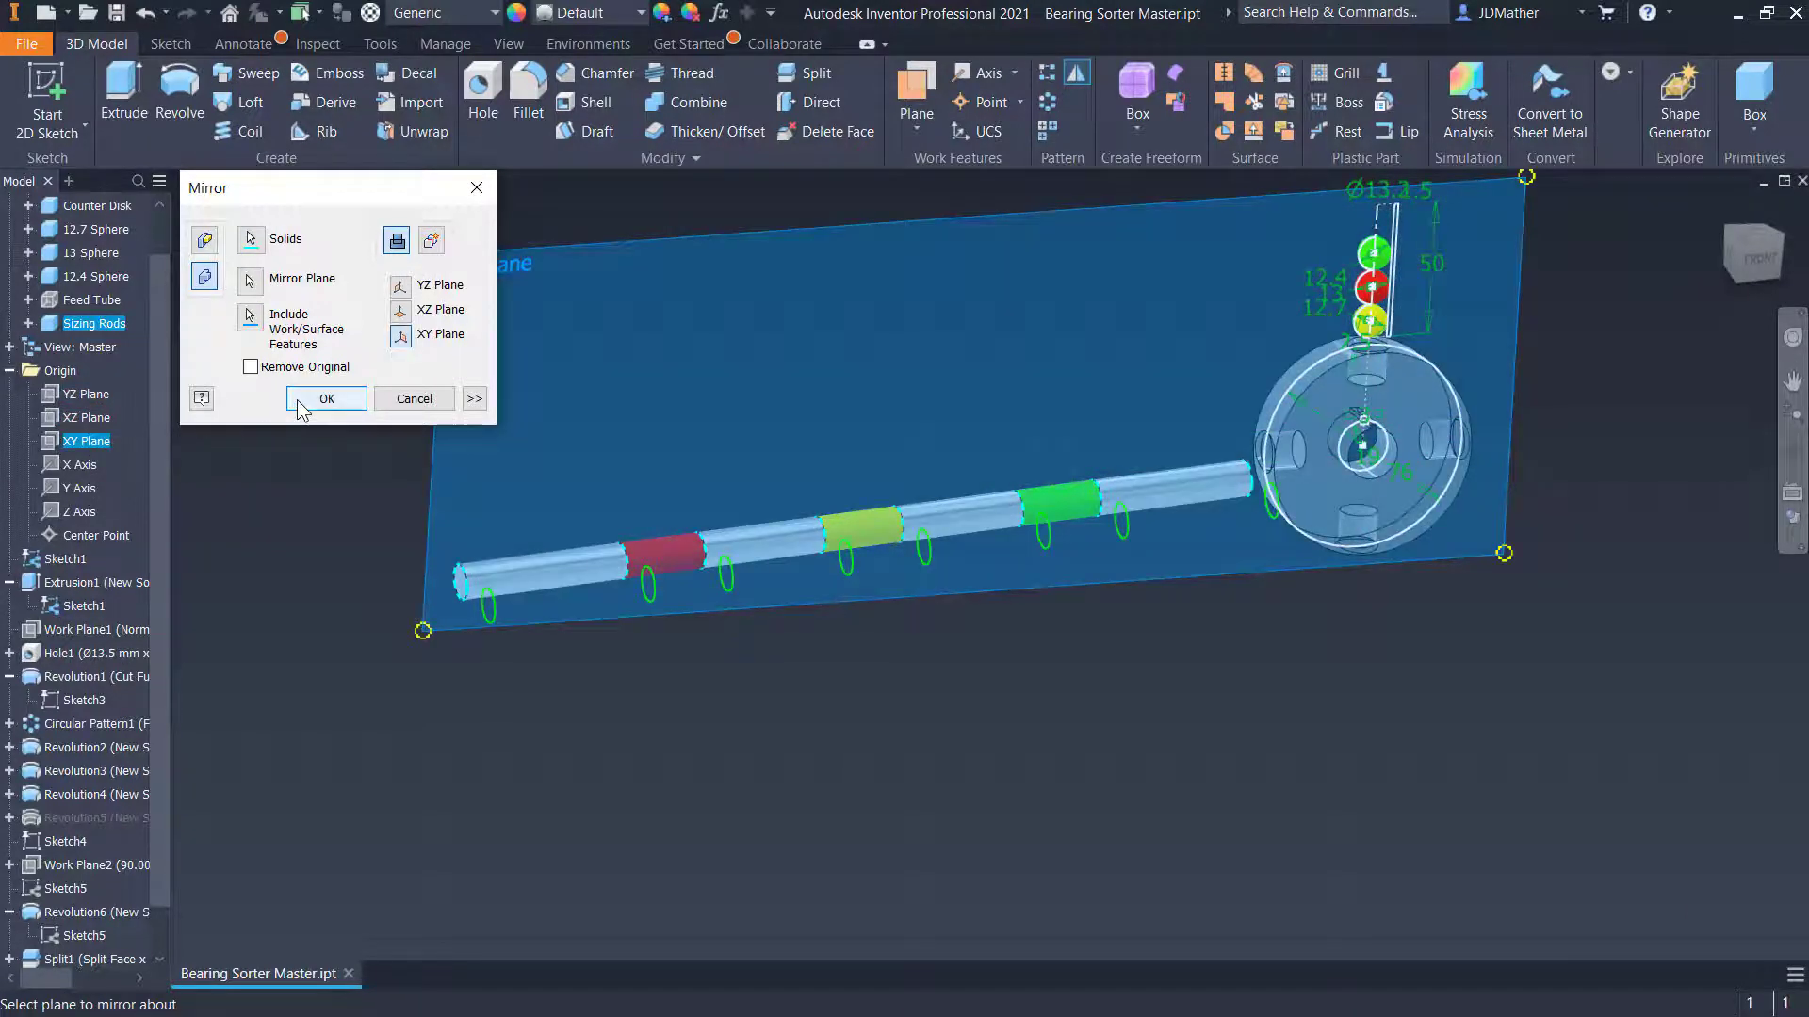
{"action": "left_click", "coordinate": [300, 408]}
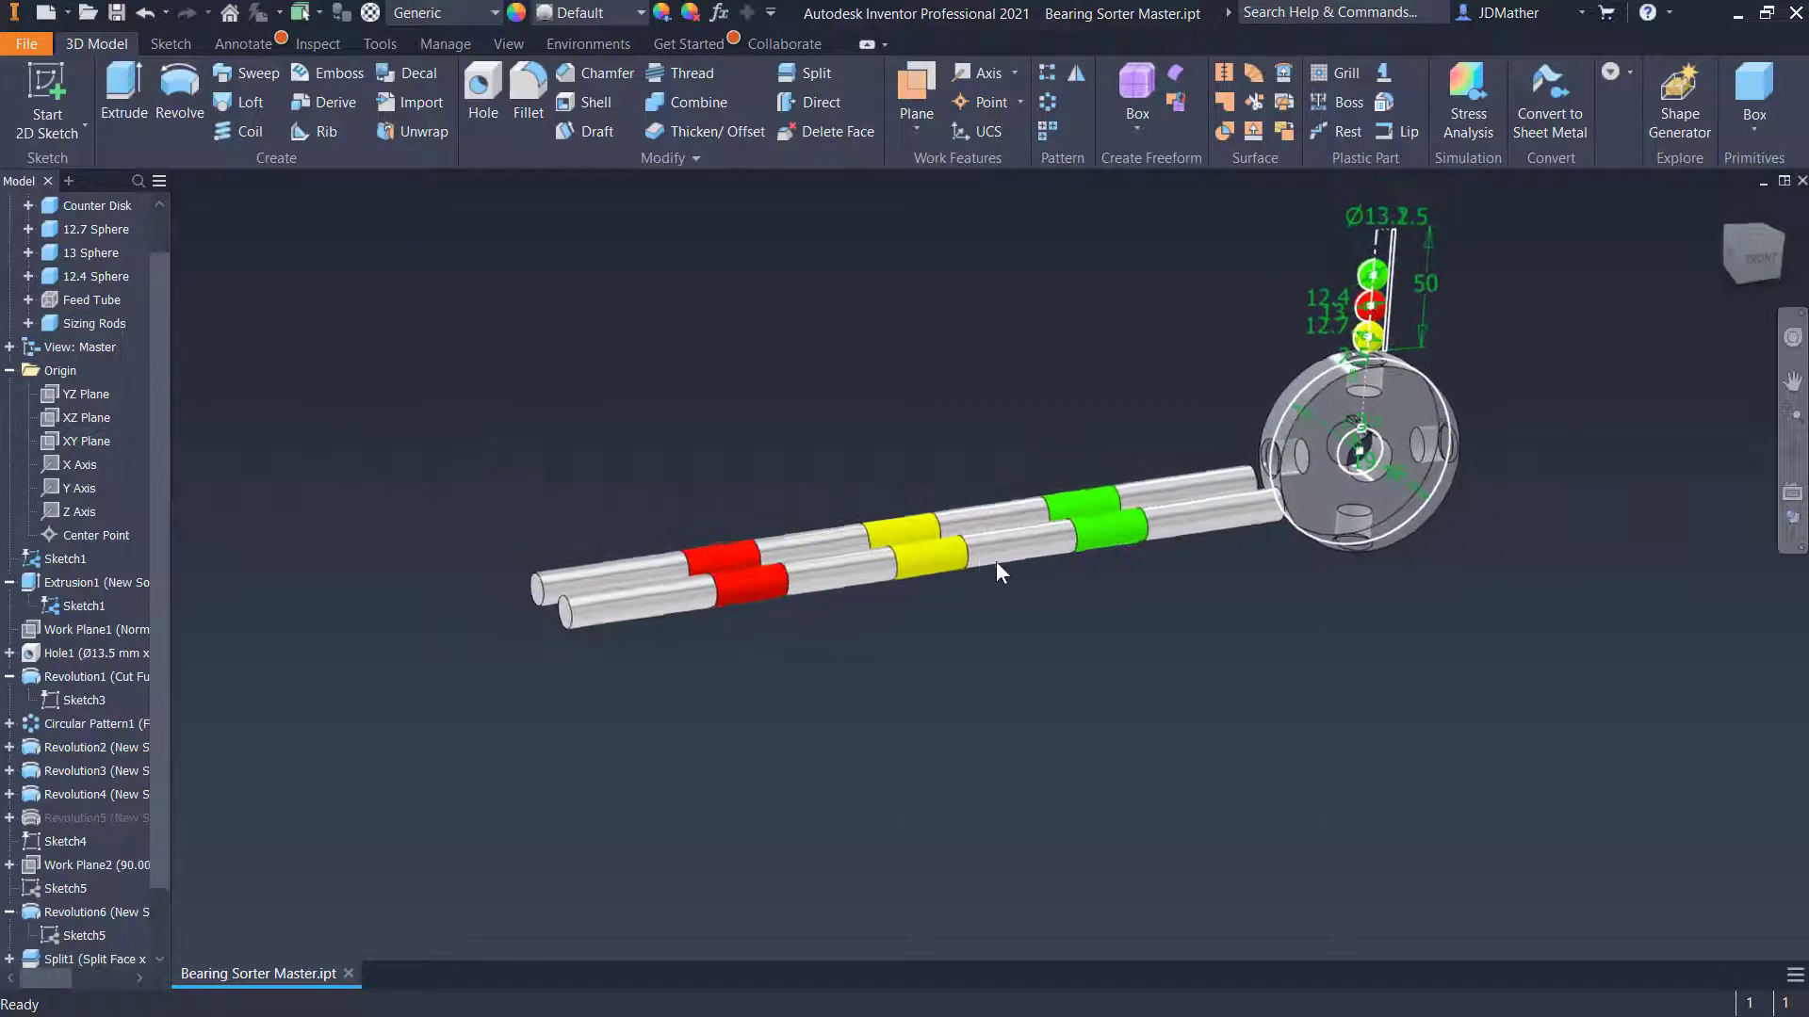
Hide Sketch1 and turn on the visibility of the Feed Tube body
{"action": "right_click", "coordinate": [59, 559]}
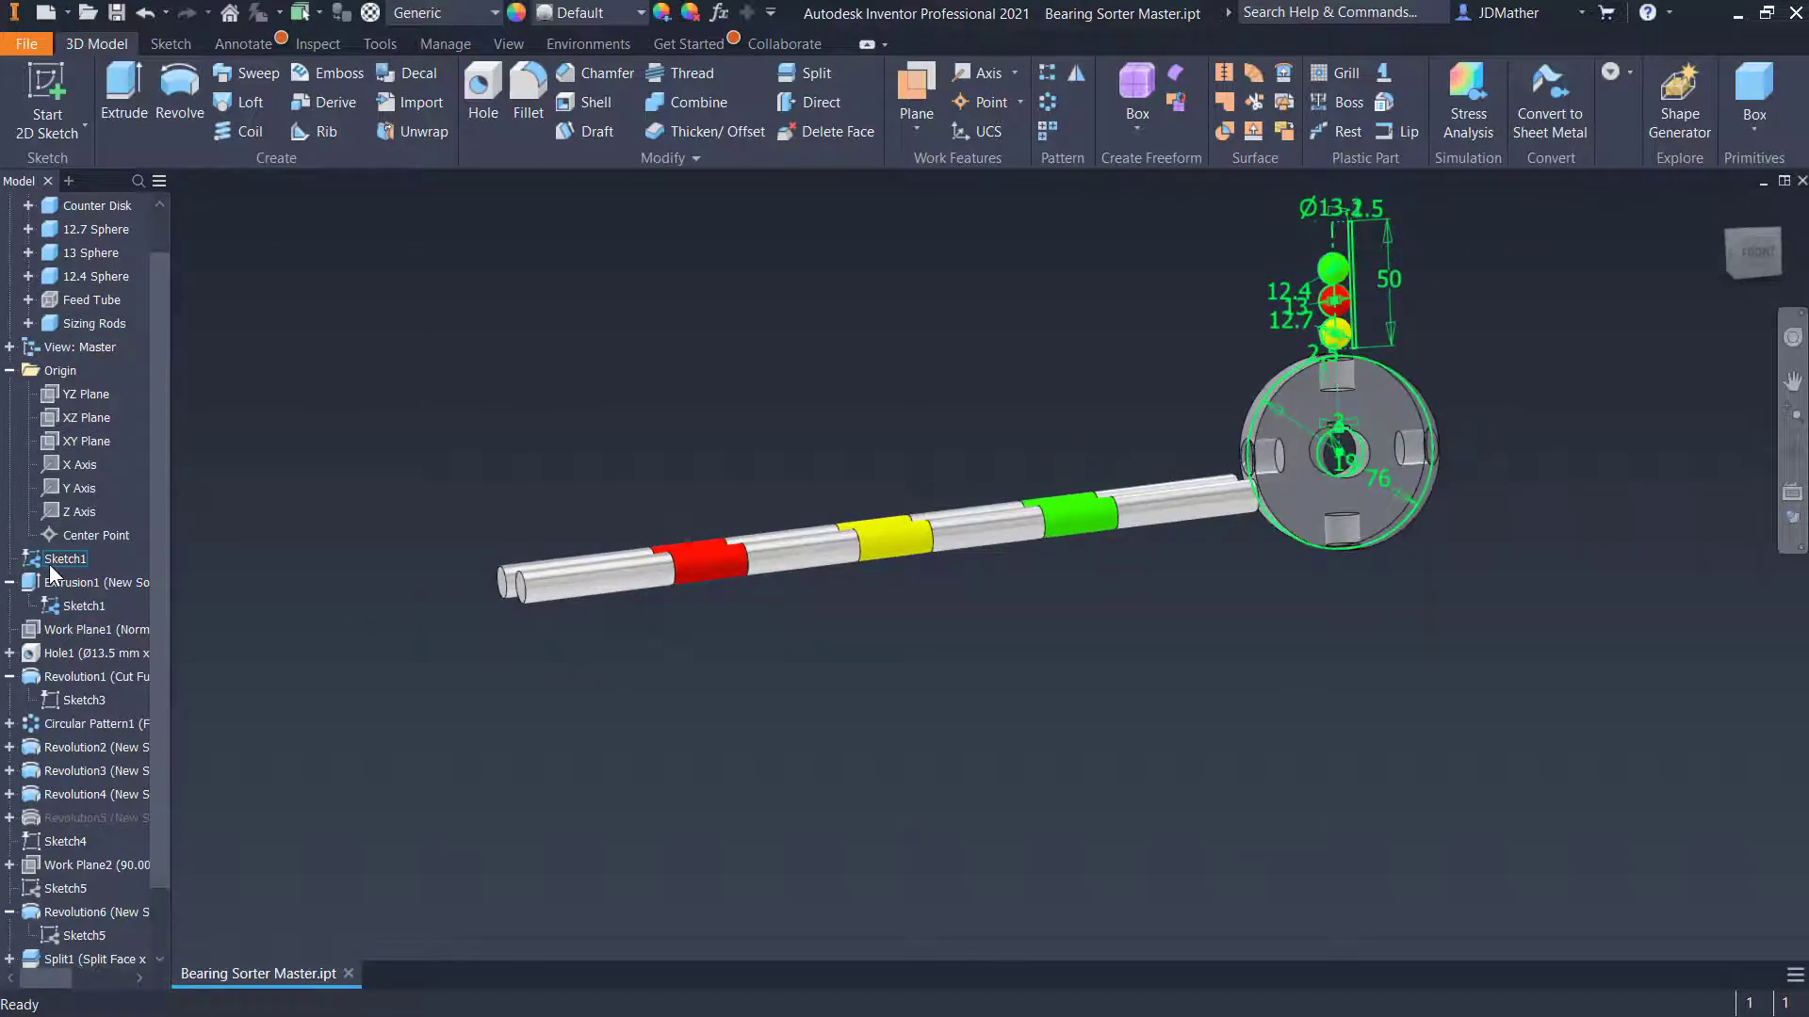
{"action": "left_click", "coordinate": [96, 804]}
{"action": "left_click", "coordinate": [593, 385]}
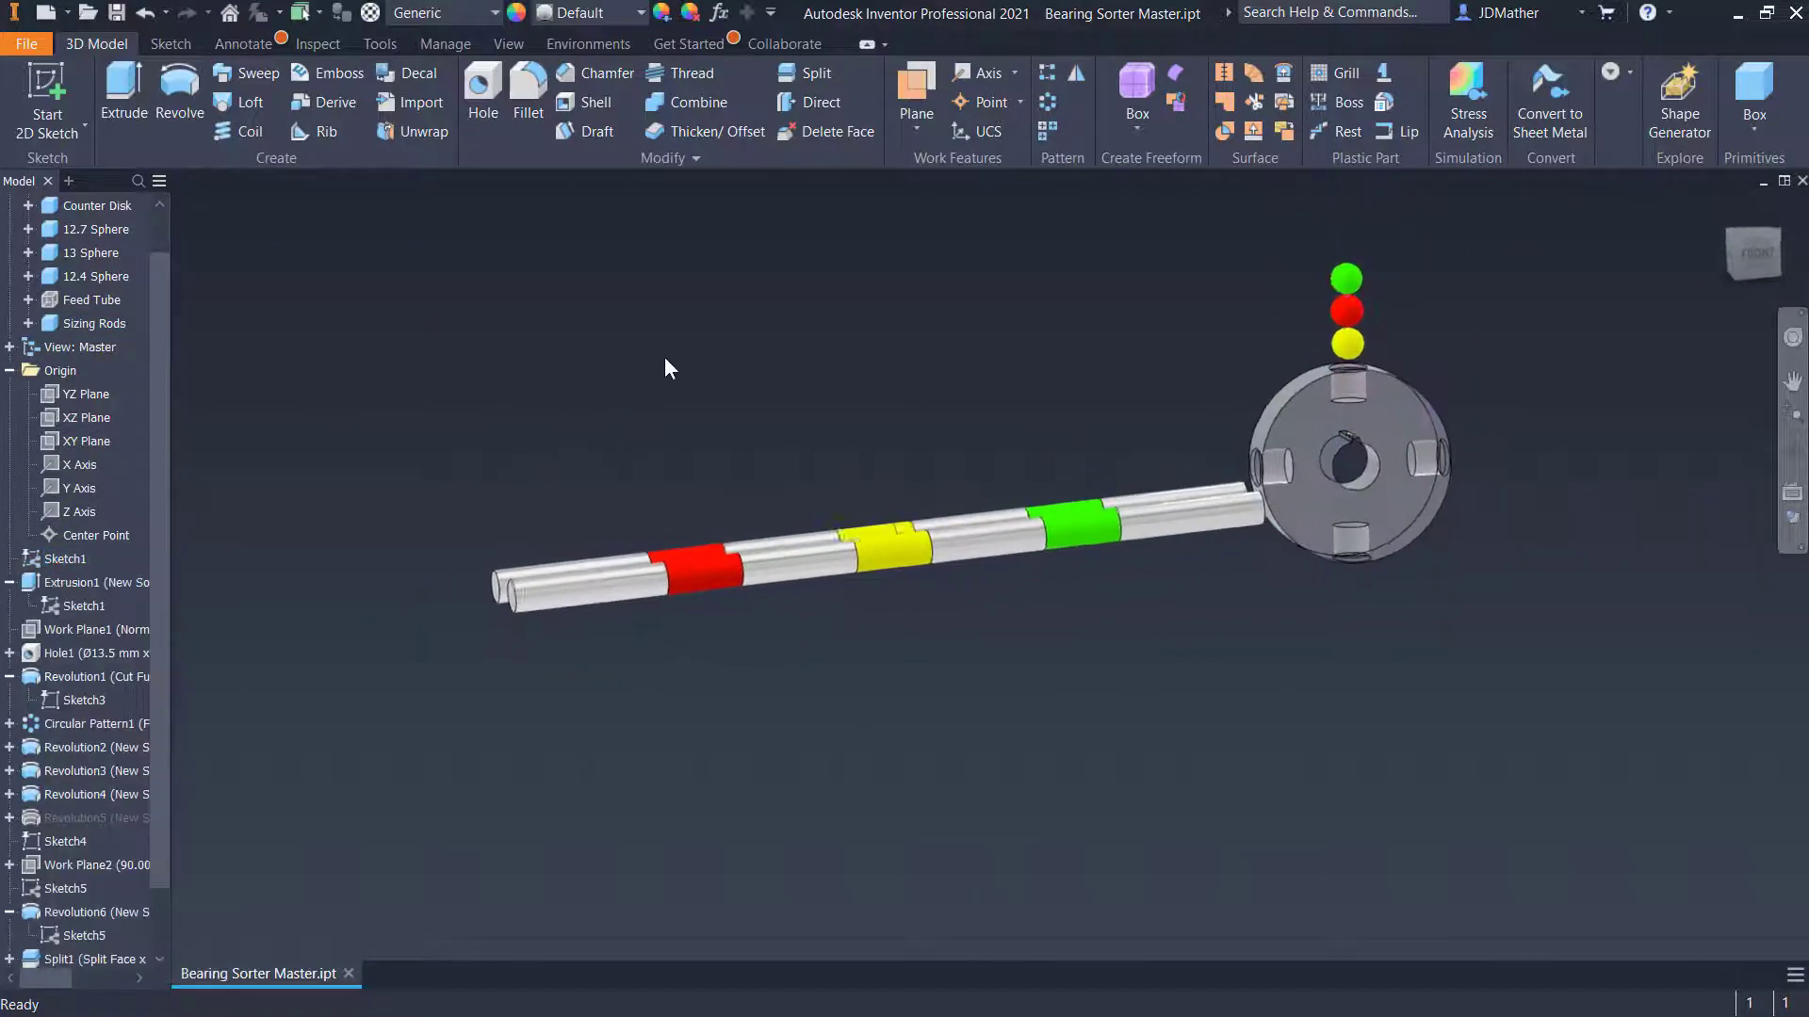
{"action": "right_click", "coordinate": [86, 303]}
{"action": "left_click", "coordinate": [133, 403]}
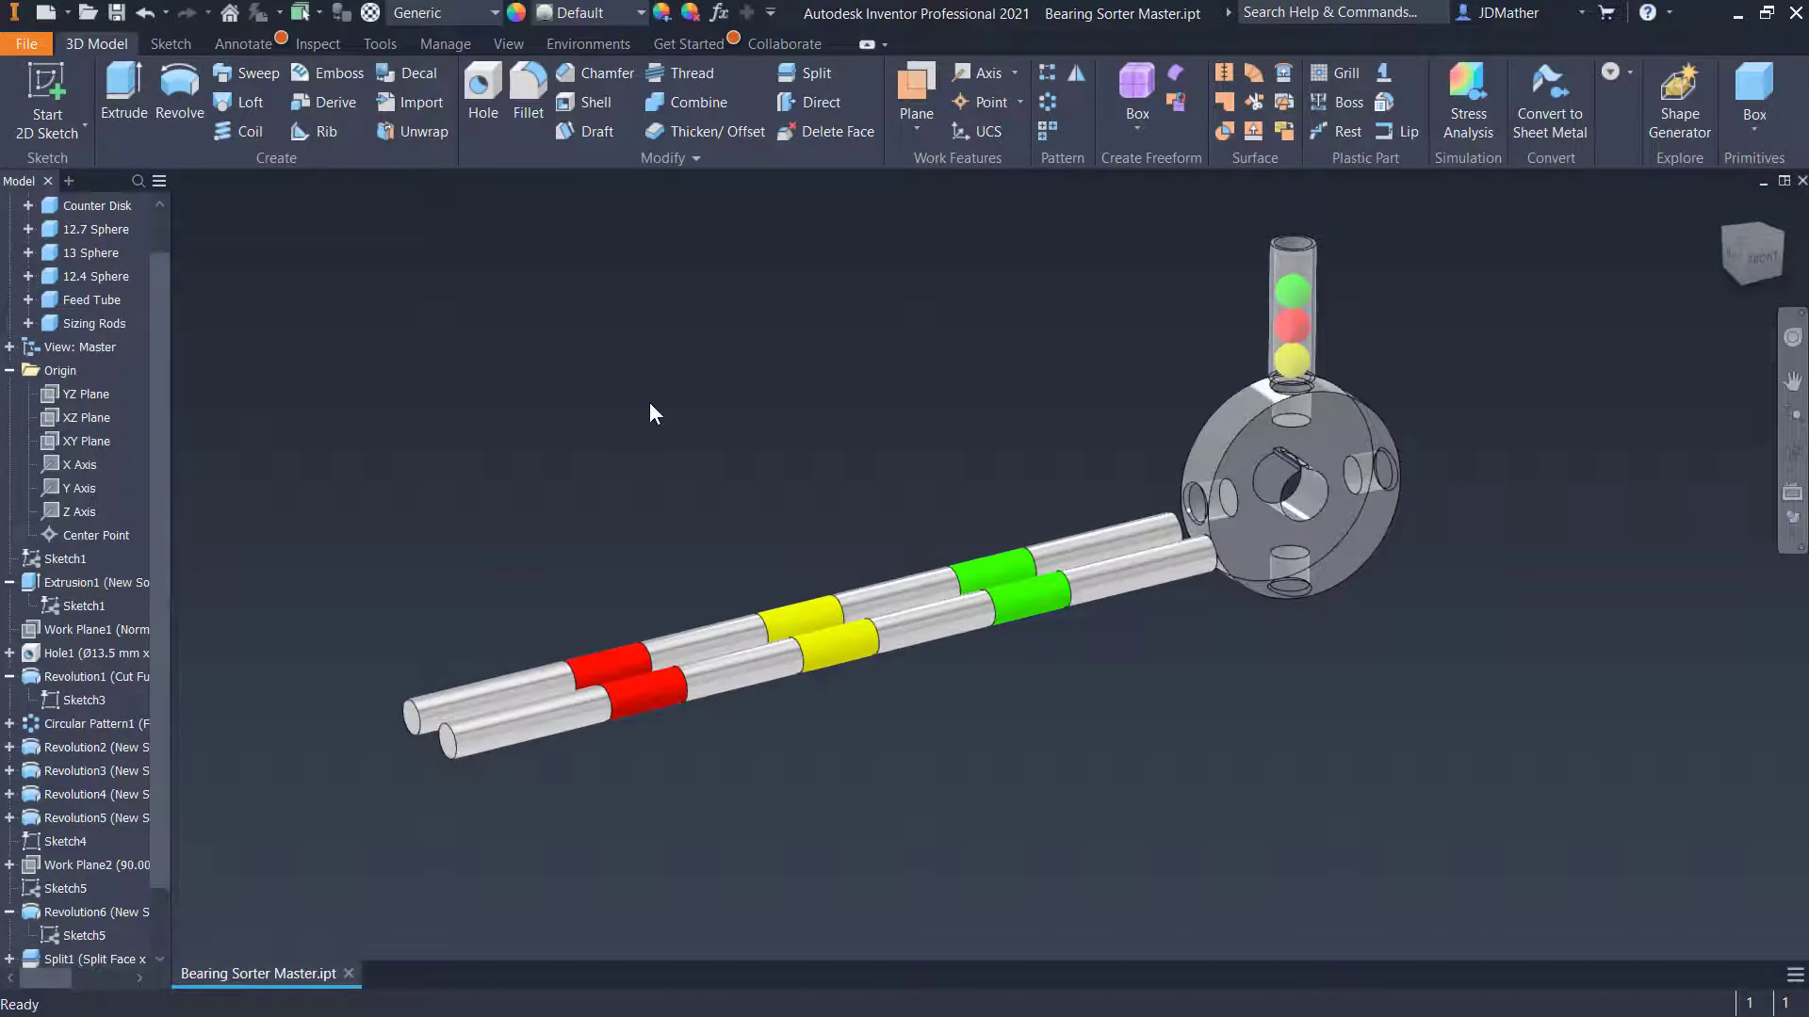
{"action": "scroll", "coordinate": [649, 403], "scroll_direction": "down", "scroll_amount": 2}
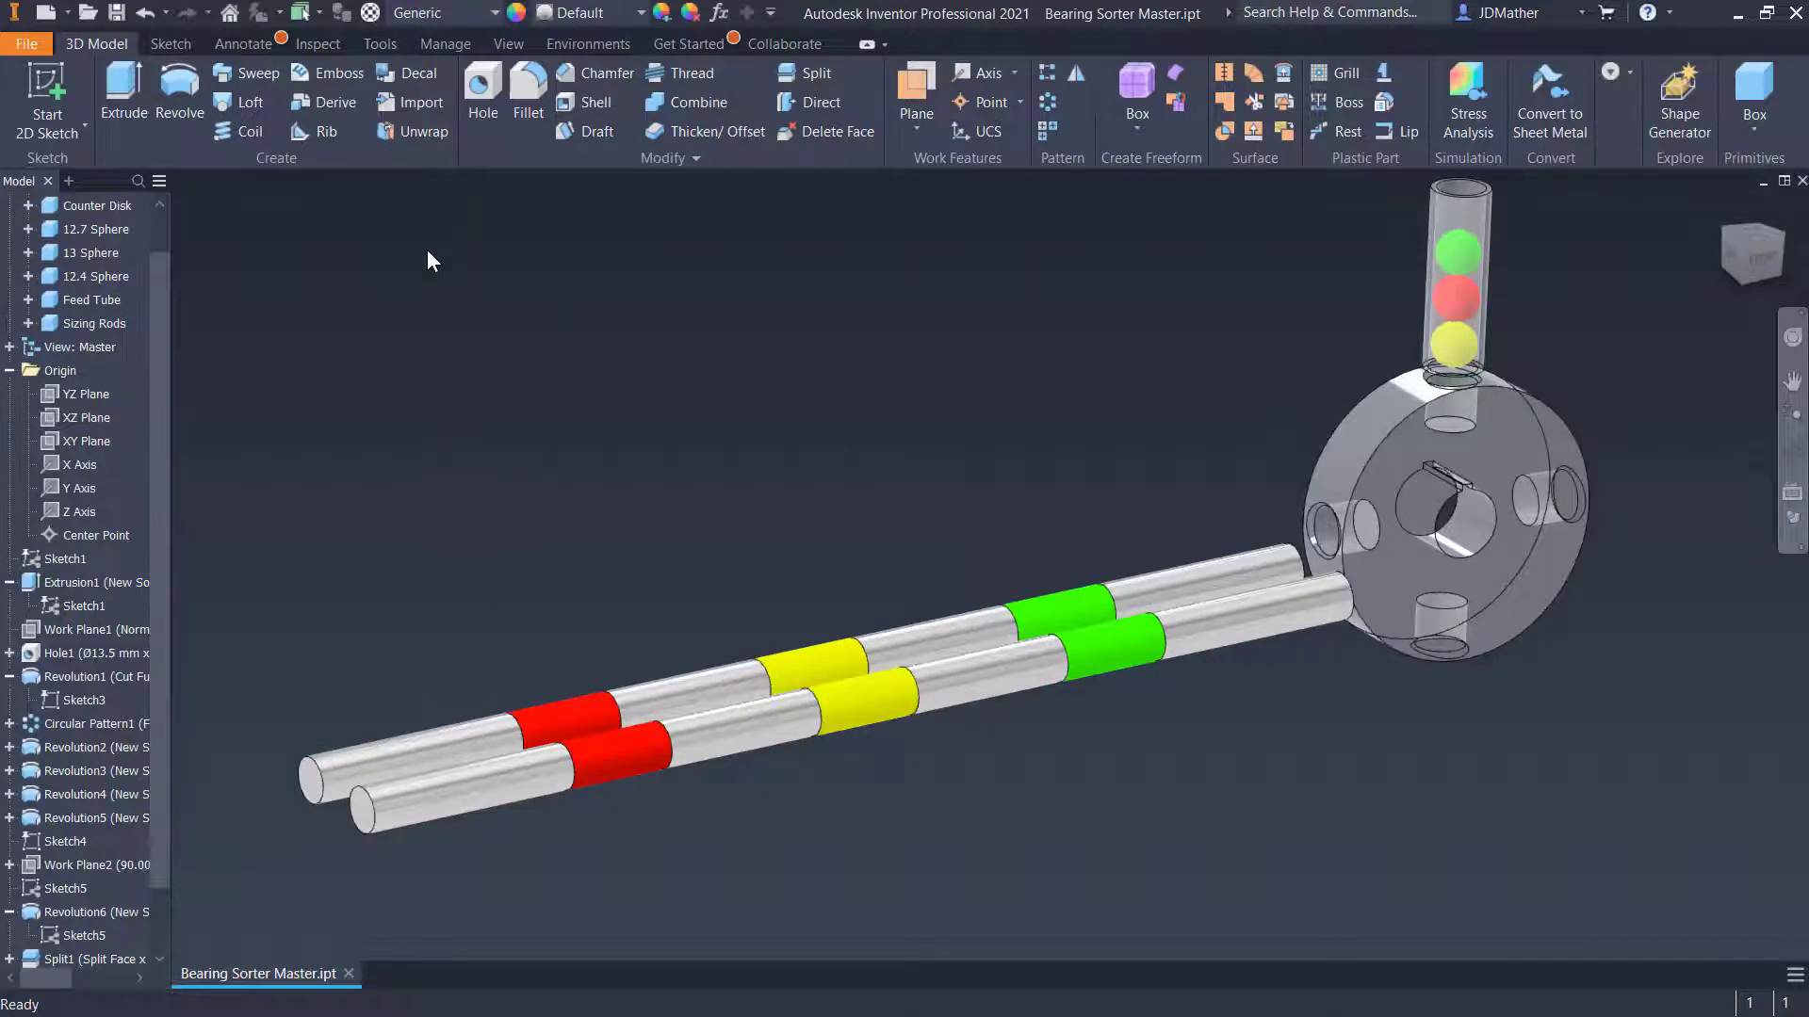
Start Make Components with all six solid bodies: Counter Disk, 12.7 Sphere, 13 Sphere, 12.4 Sphere, Feed Tube and Sizing Rods
{"action": "left_click", "coordinate": [428, 43]}
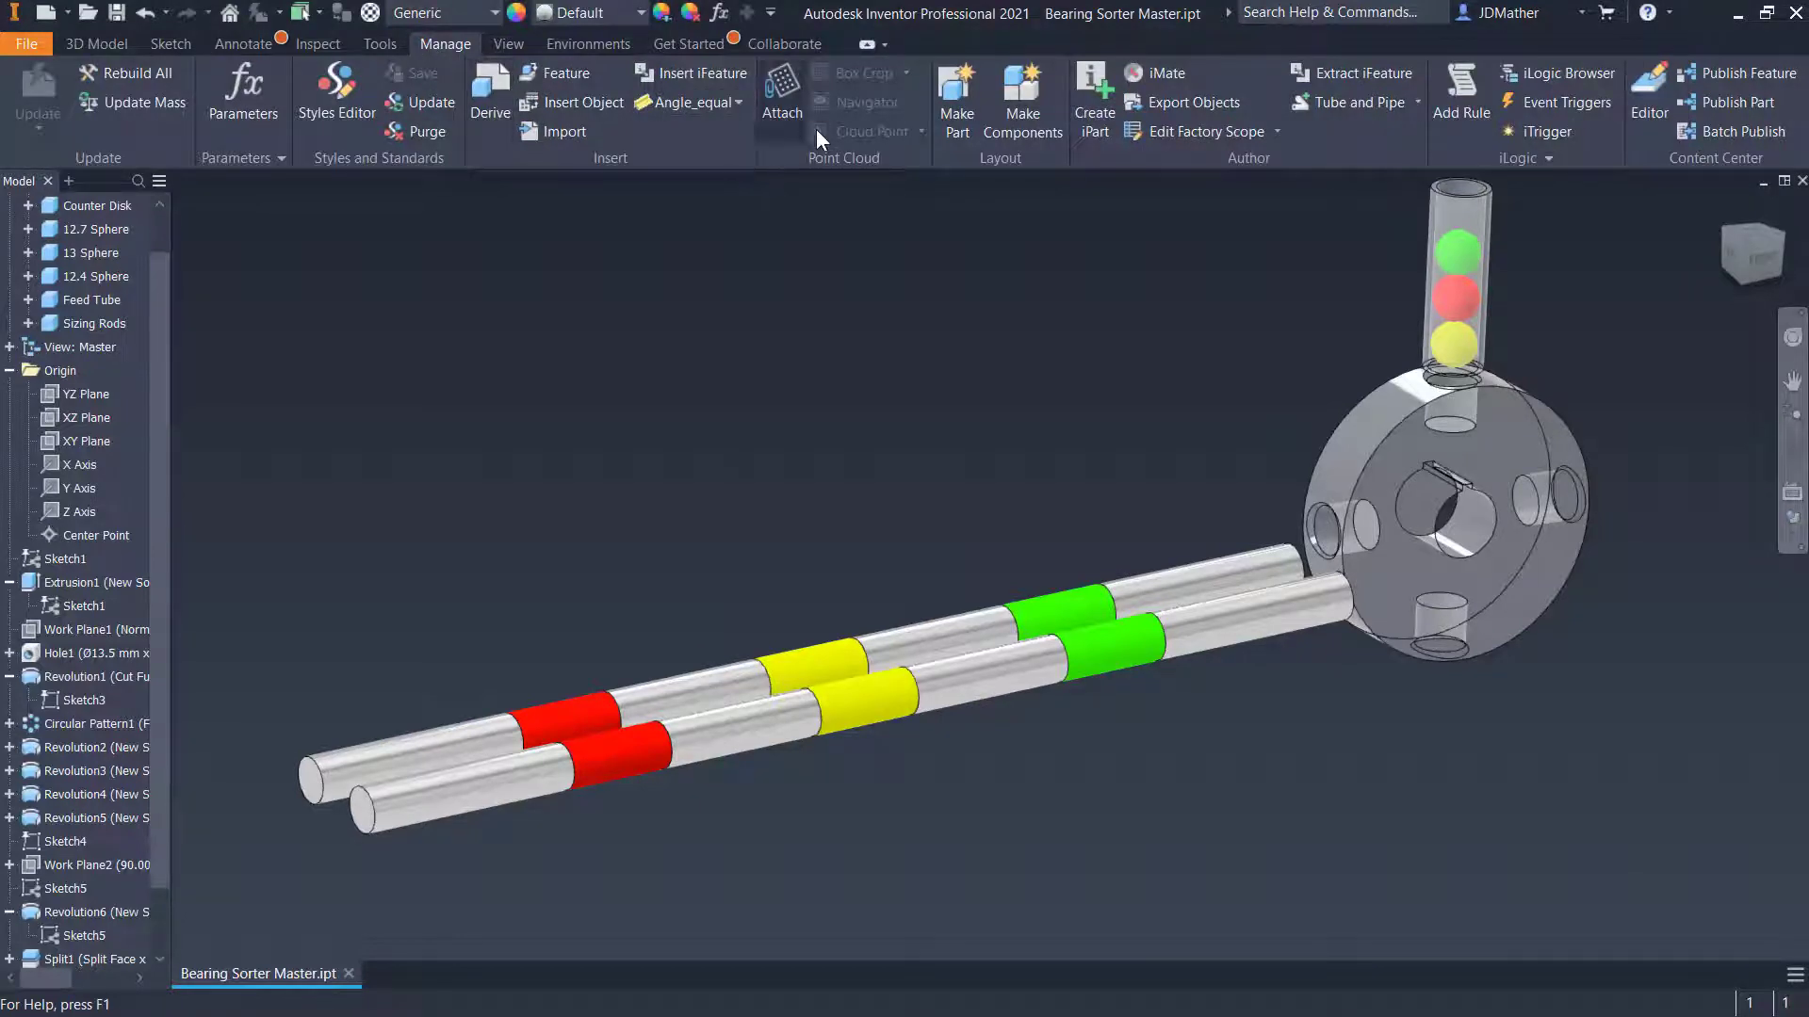
{"action": "left_click", "coordinate": [1022, 122]}
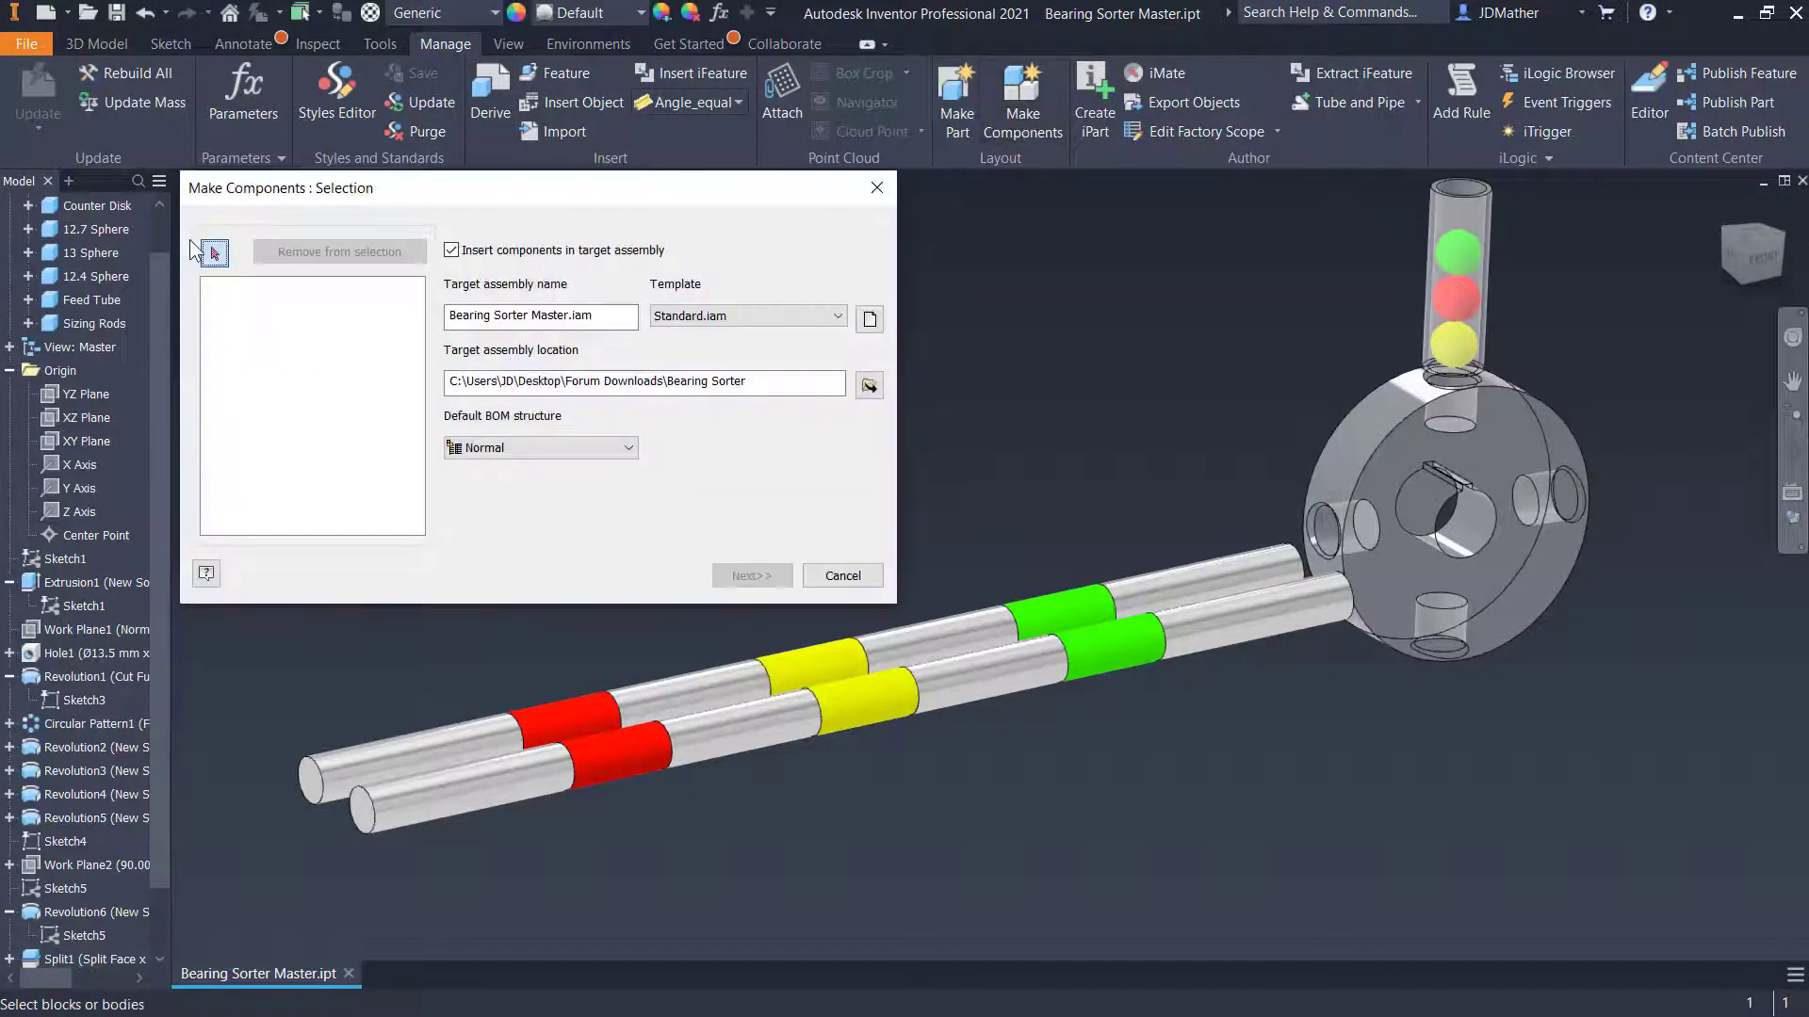
{"action": "left_click", "coordinate": [97, 205]}
{"action": "left_click", "coordinate": [95, 229]}
{"action": "left_click", "coordinate": [90, 252]}
{"action": "left_click", "coordinate": [93, 279]}
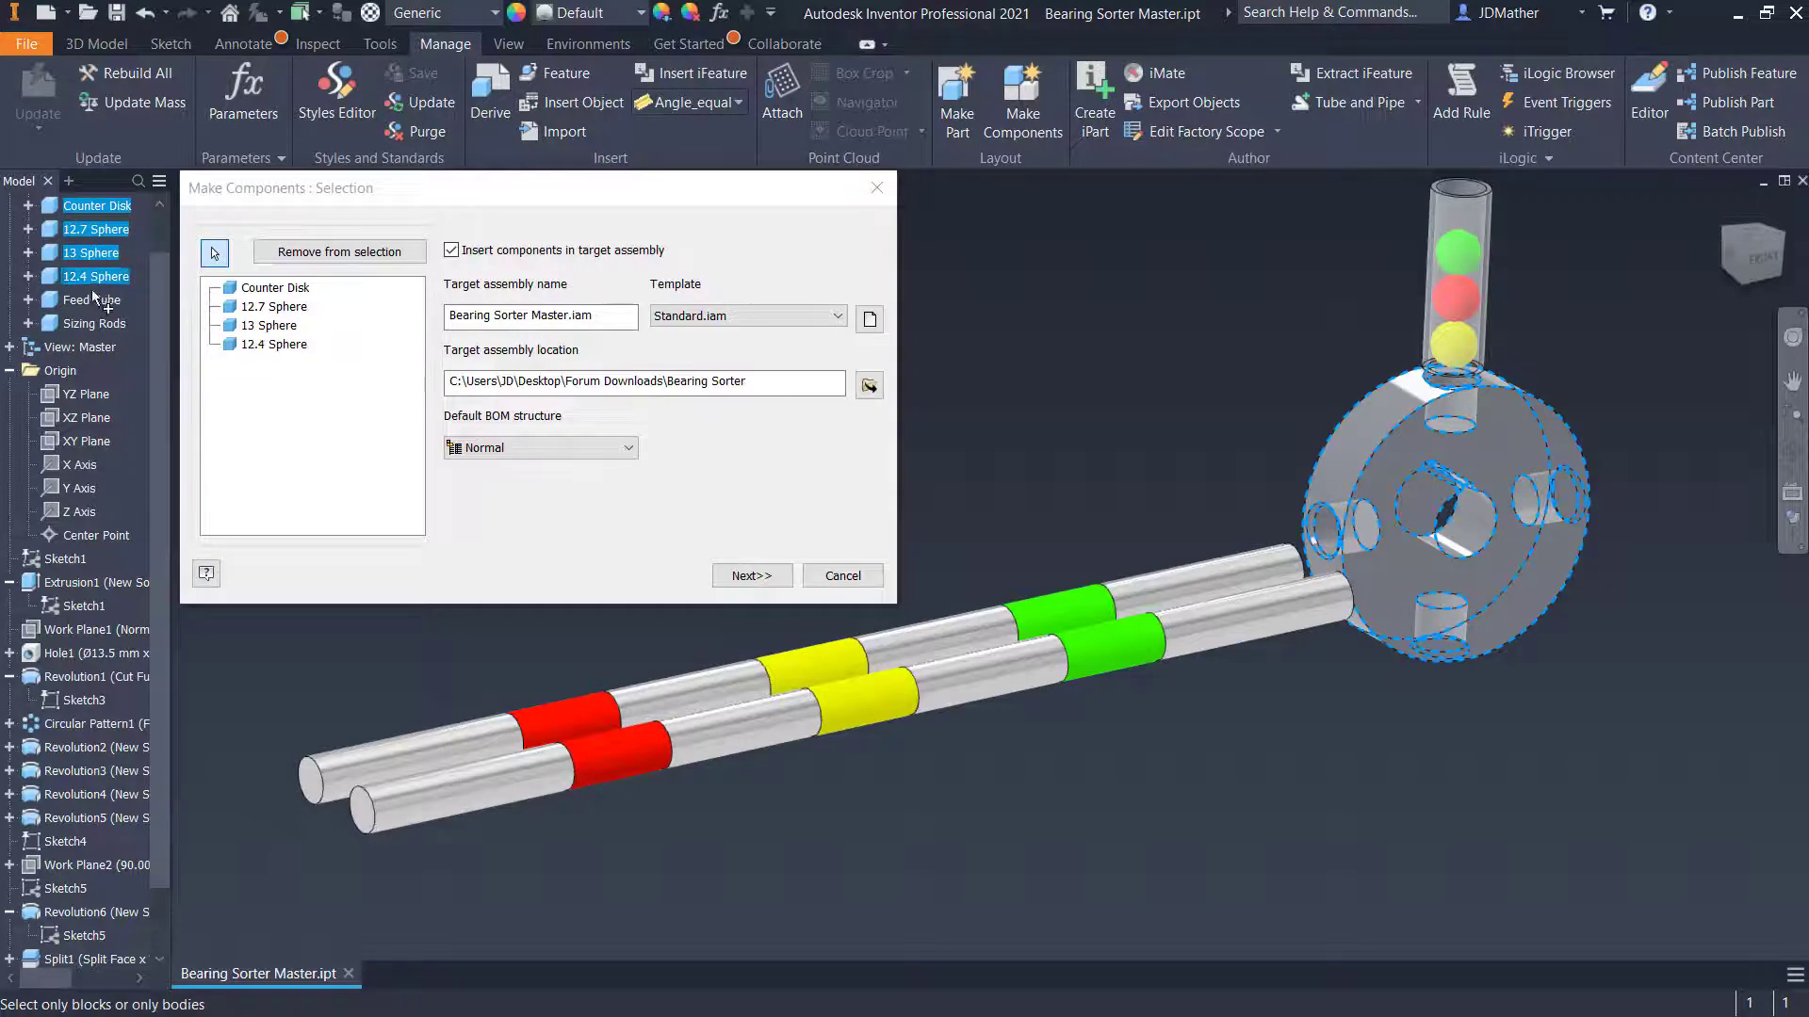
{"action": "left_click", "coordinate": [92, 299]}
{"action": "left_click", "coordinate": [94, 323]}
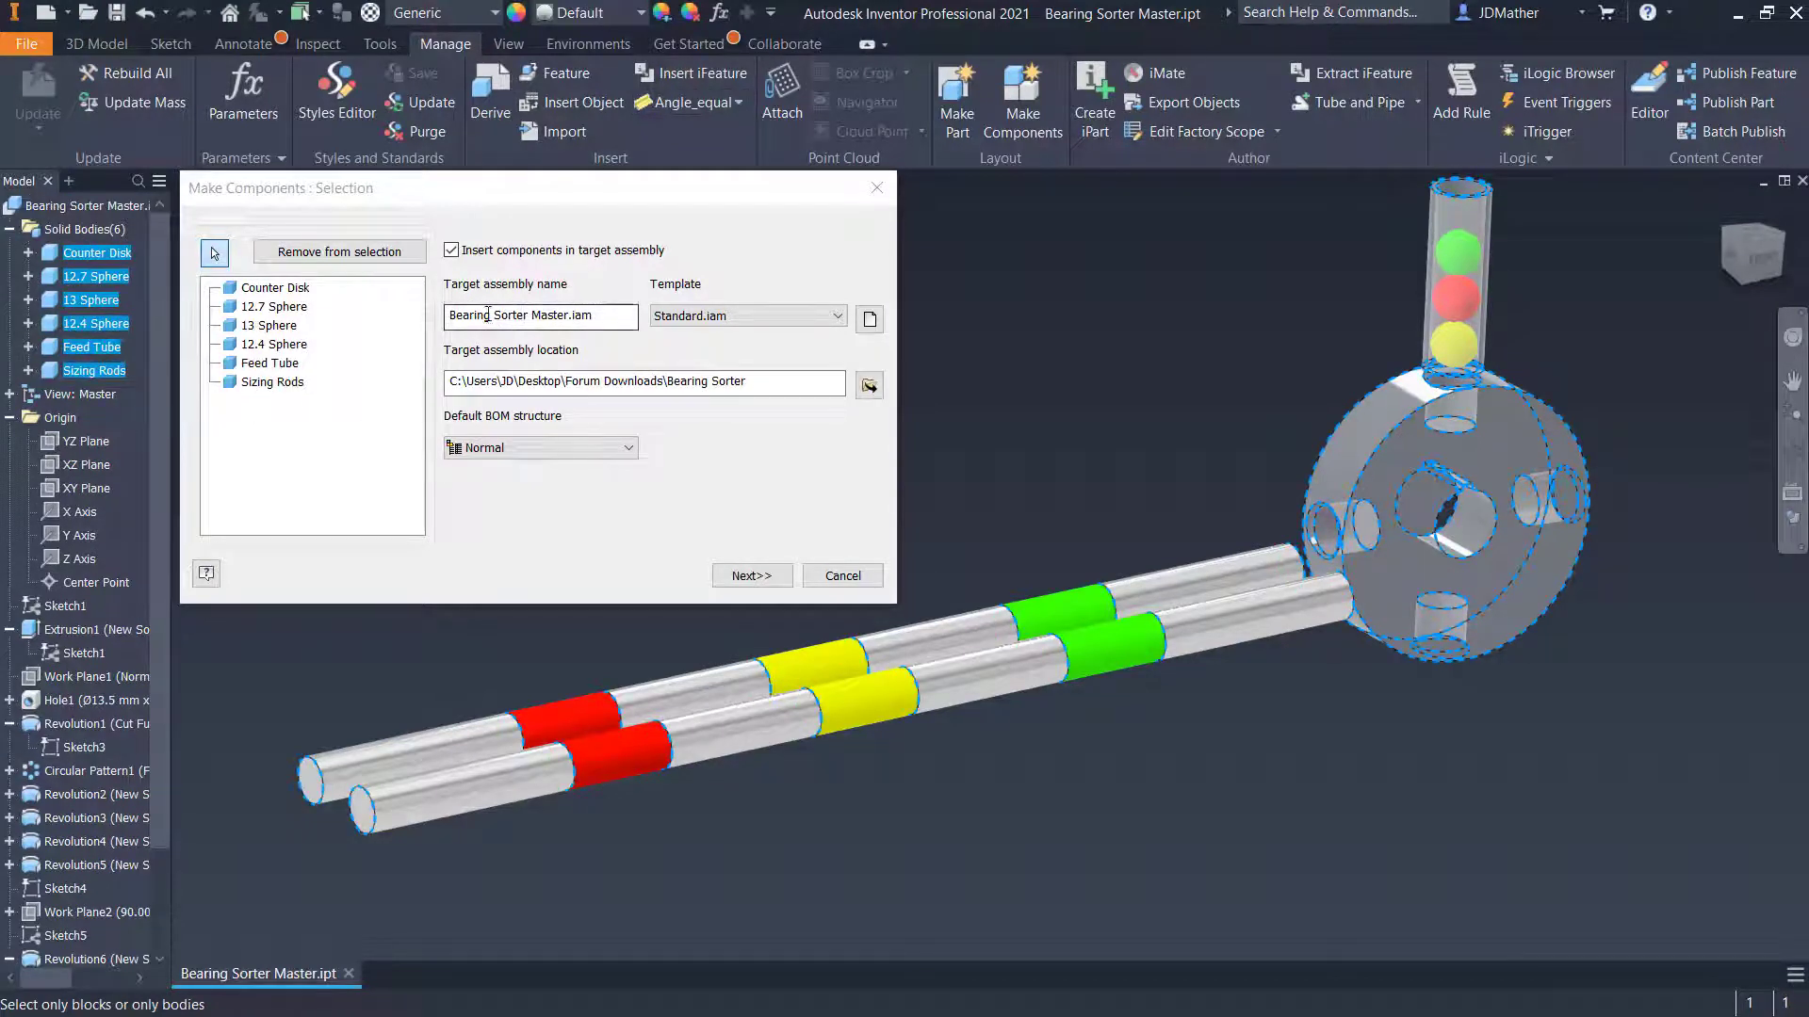
Name the target assembly Bearing Sorter.iam, assign it the metric Standard (mm).iam template, and proceed to the body settings
{"action": "left_click", "coordinate": [569, 313]}
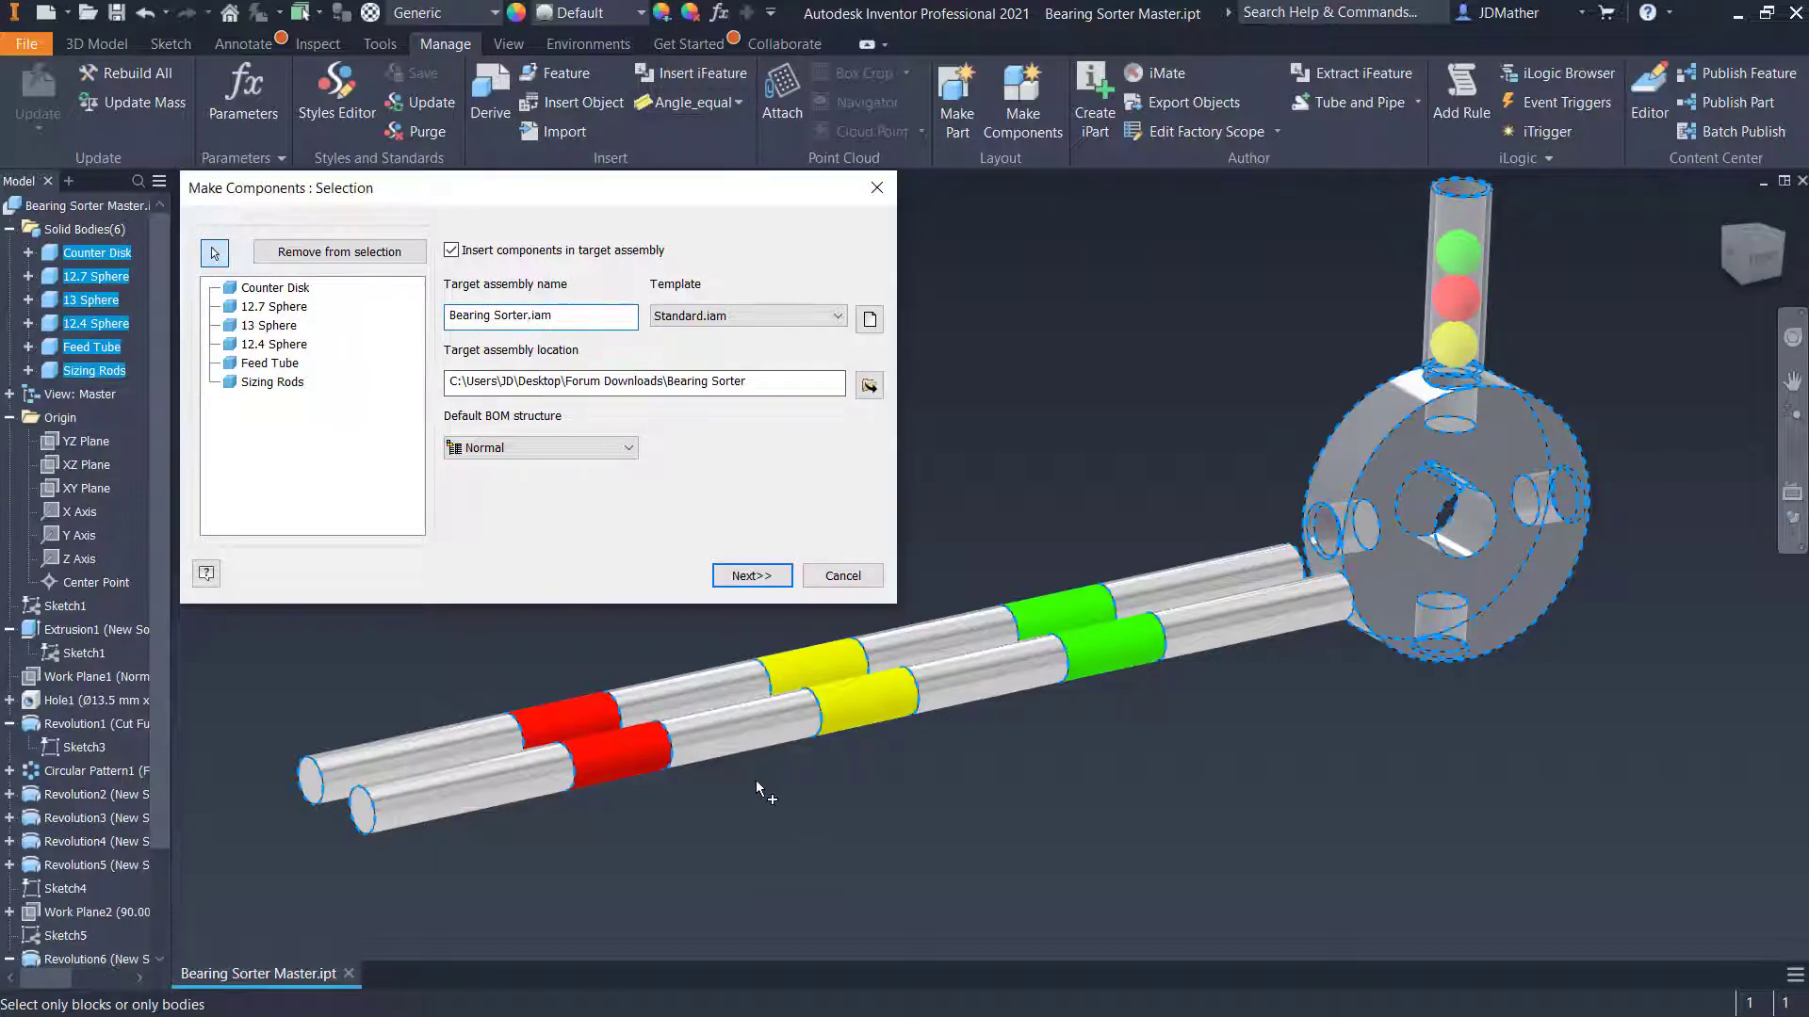
{"action": "left_click", "coordinate": [869, 320]}
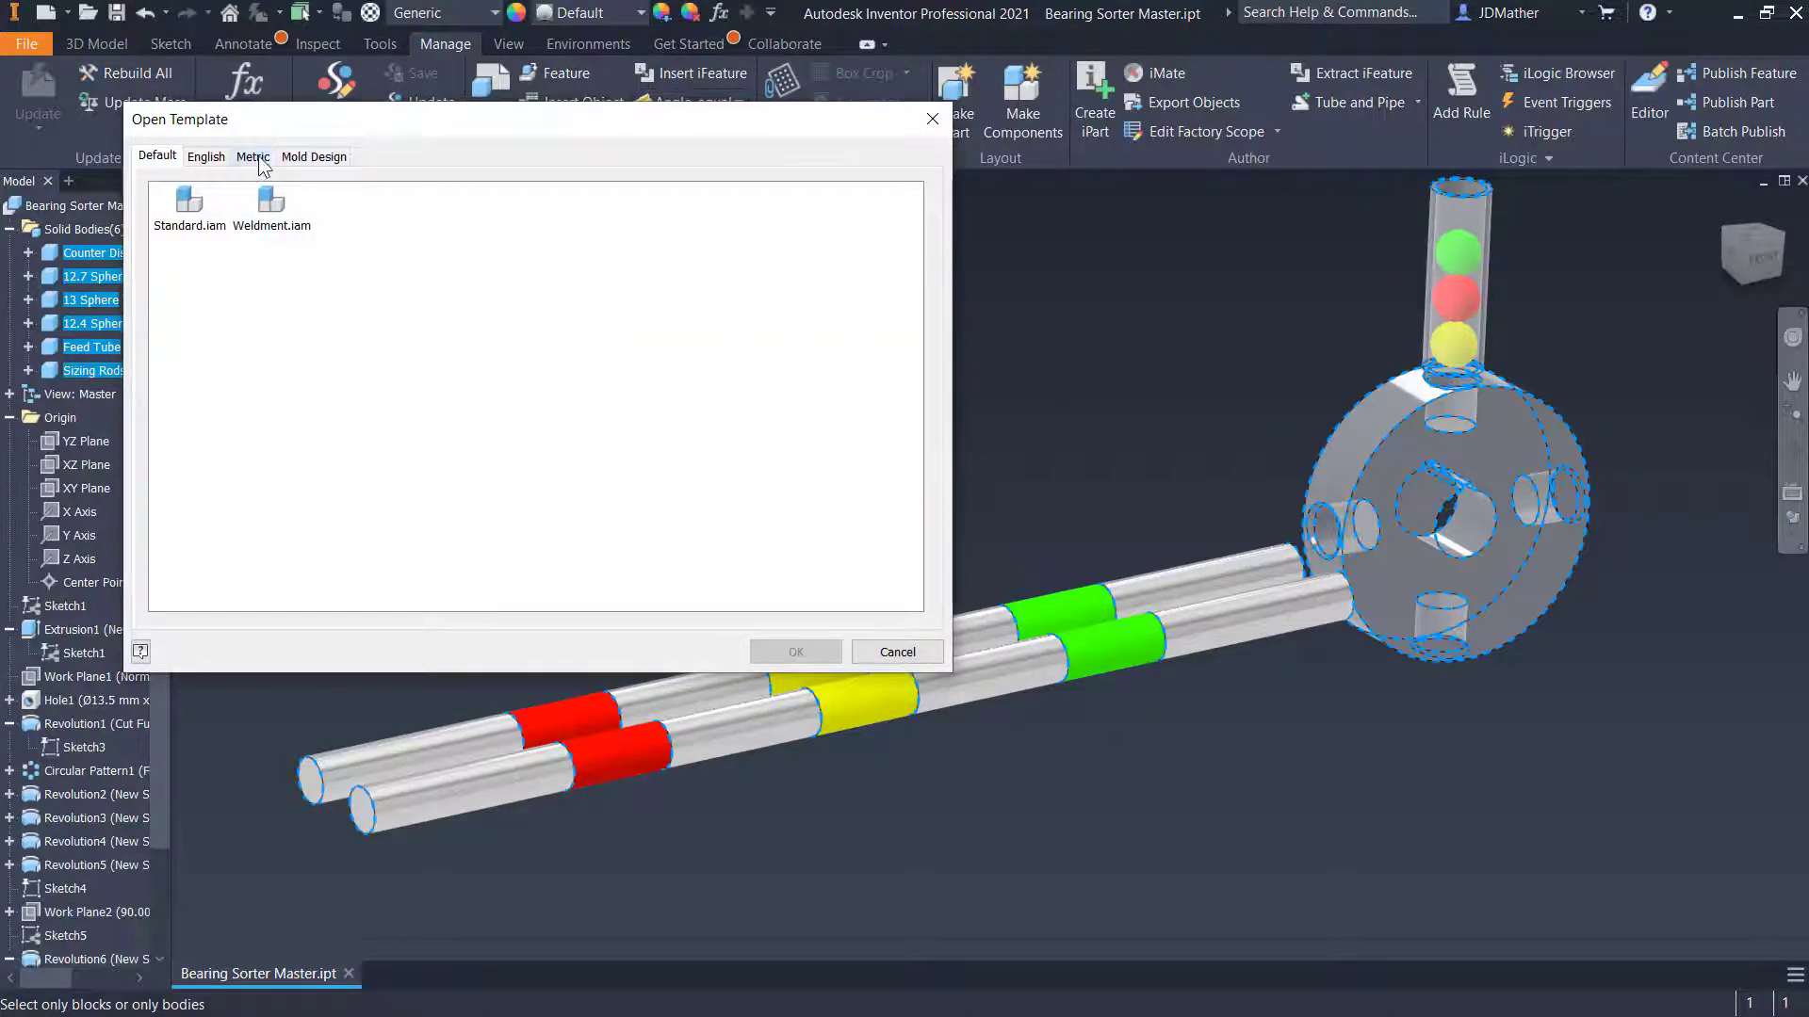
{"action": "left_click", "coordinate": [252, 157]}
{"action": "double_click", "coordinate": [689, 202]}
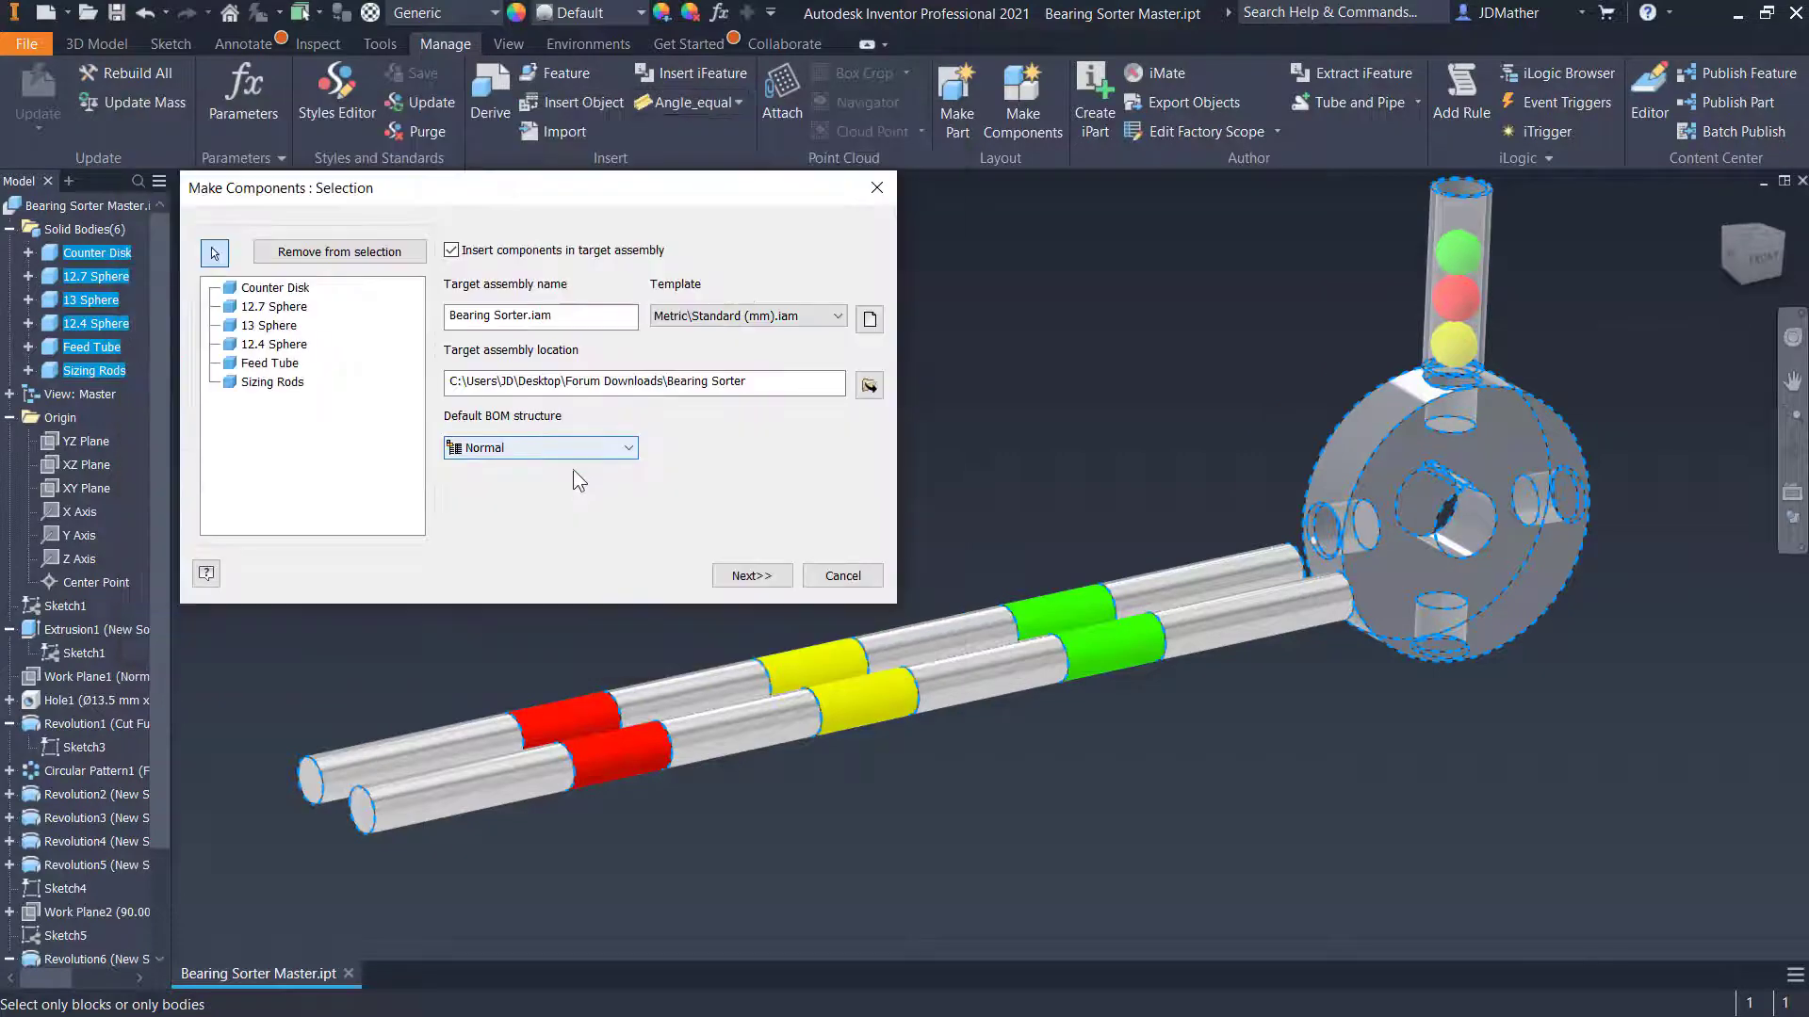
{"action": "left_click", "coordinate": [746, 577]}
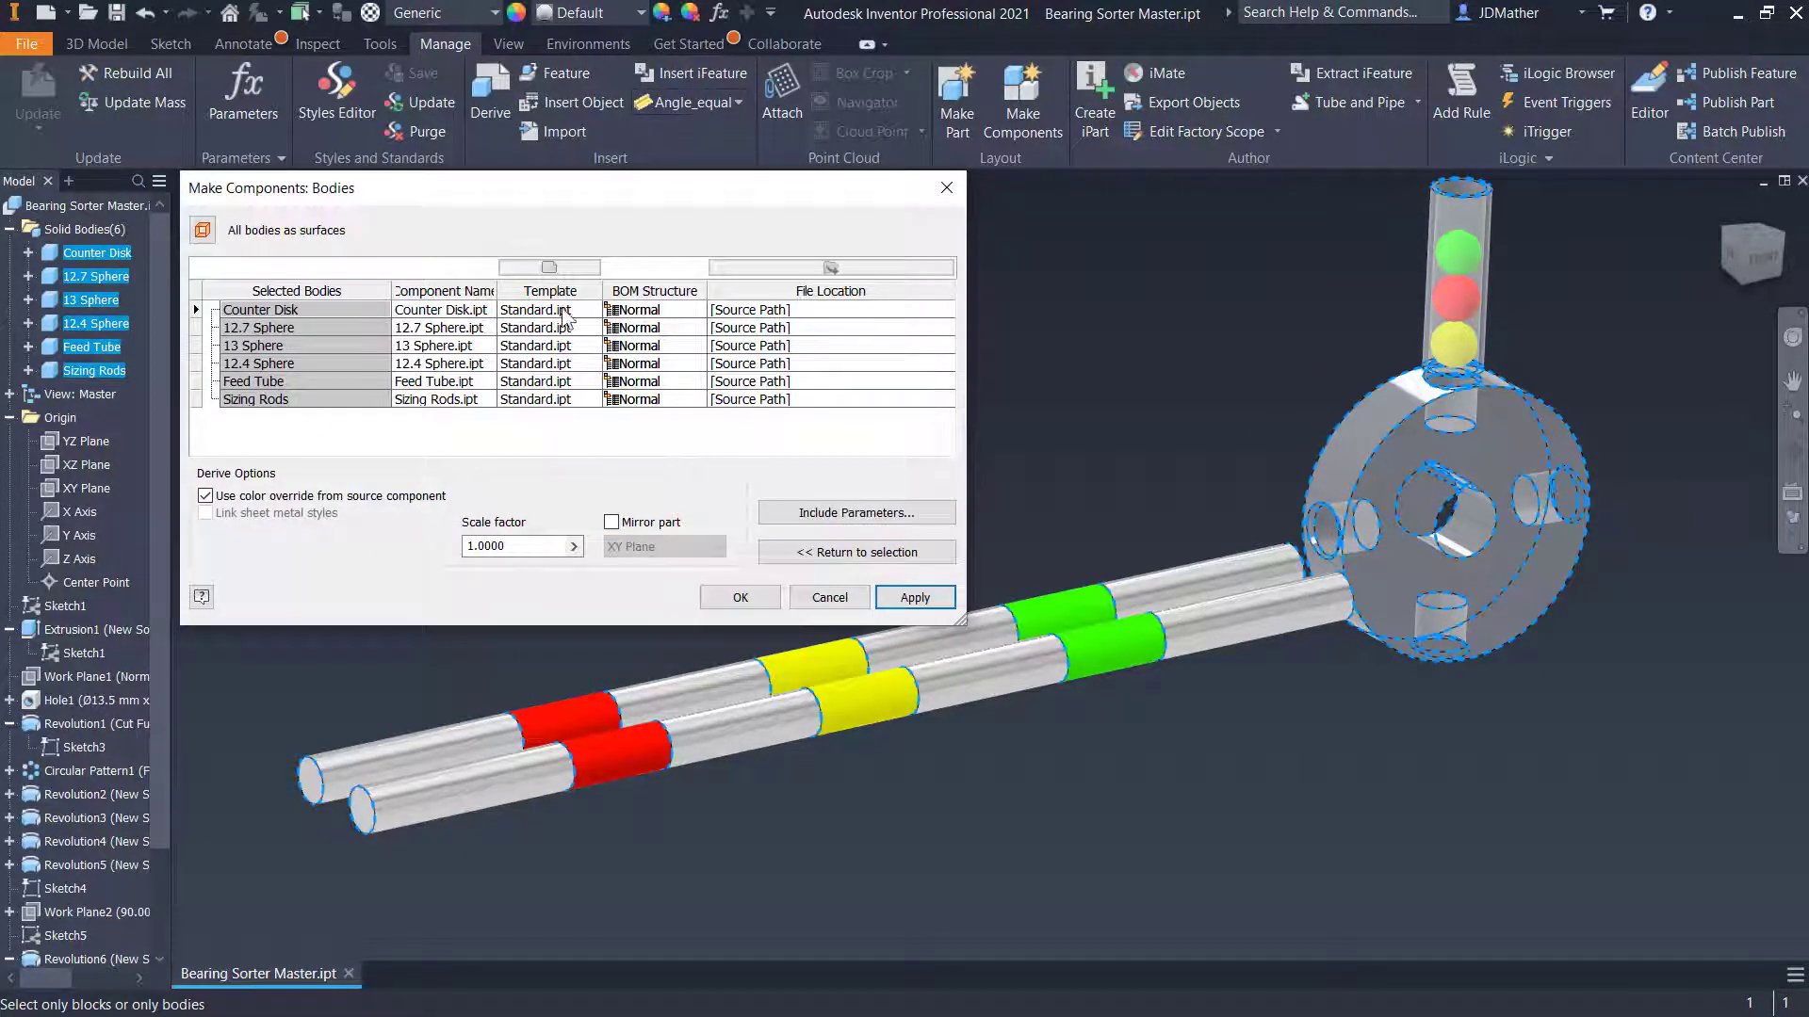
Set the Counter Disk component's template to the metric Standard (mm).ipt
{"action": "left_click", "coordinate": [565, 314]}
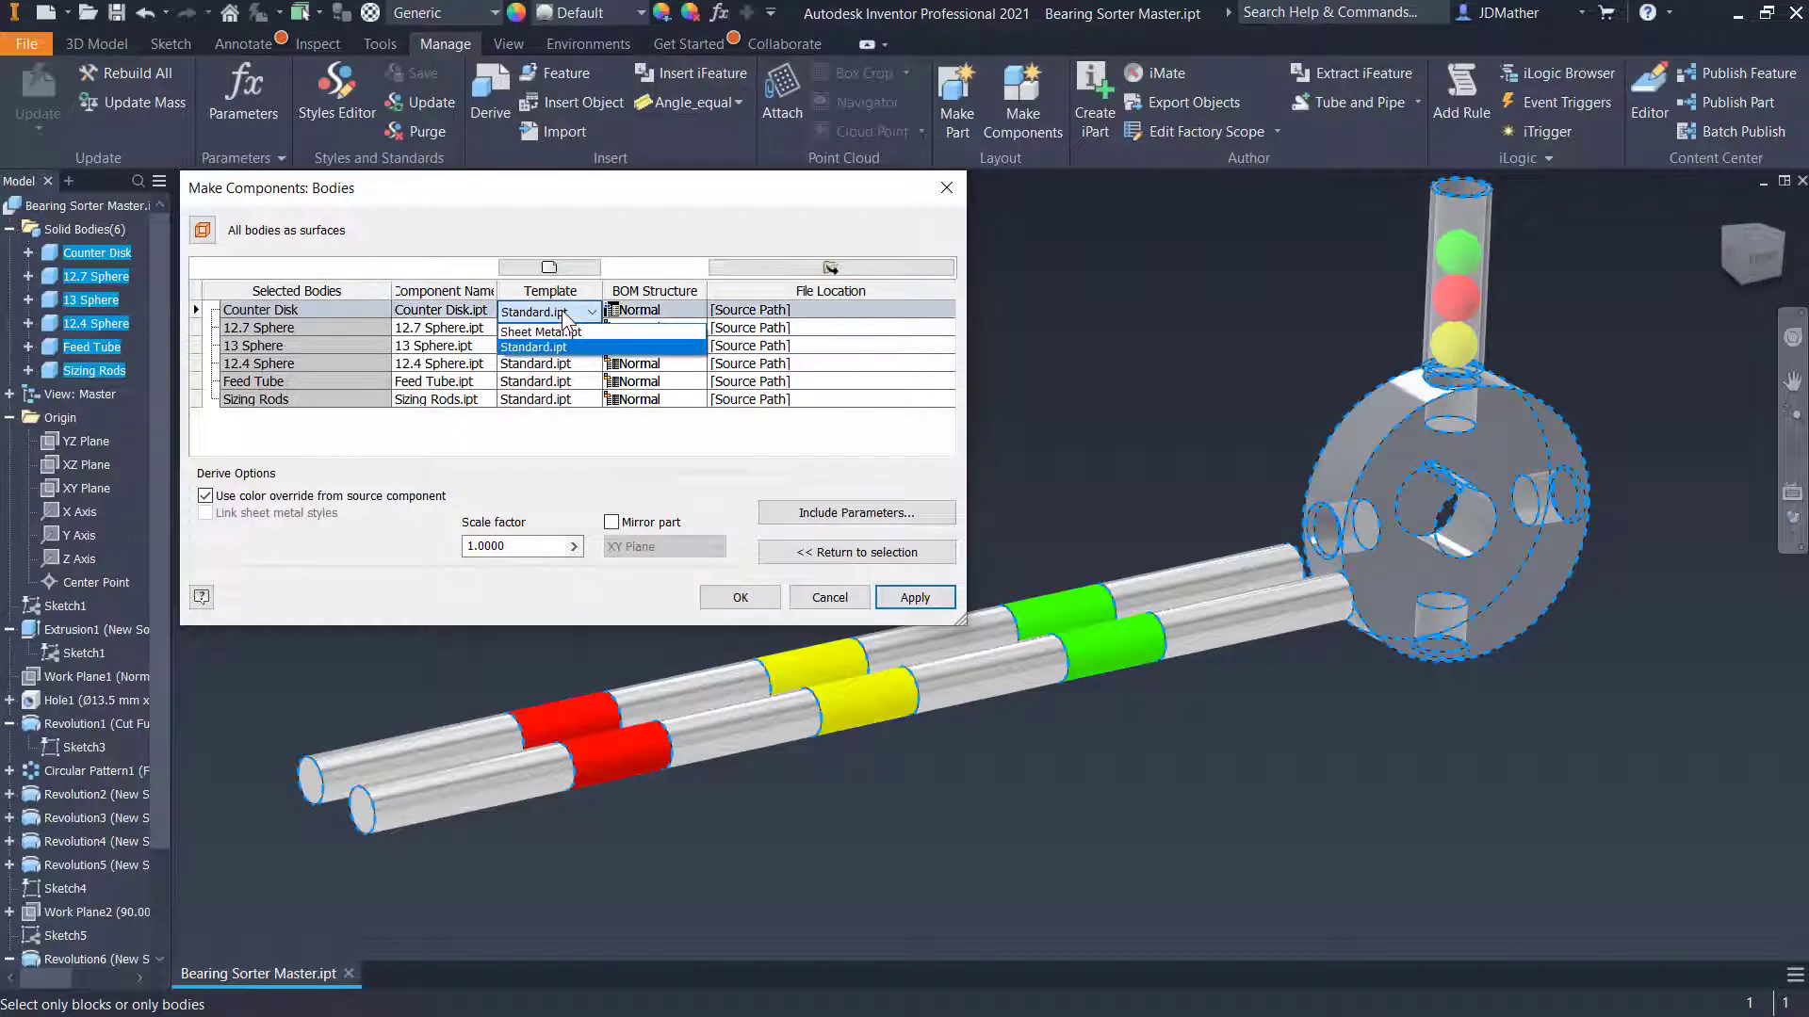
{"action": "left_click", "coordinate": [565, 268]}
{"action": "left_click", "coordinate": [565, 268]}
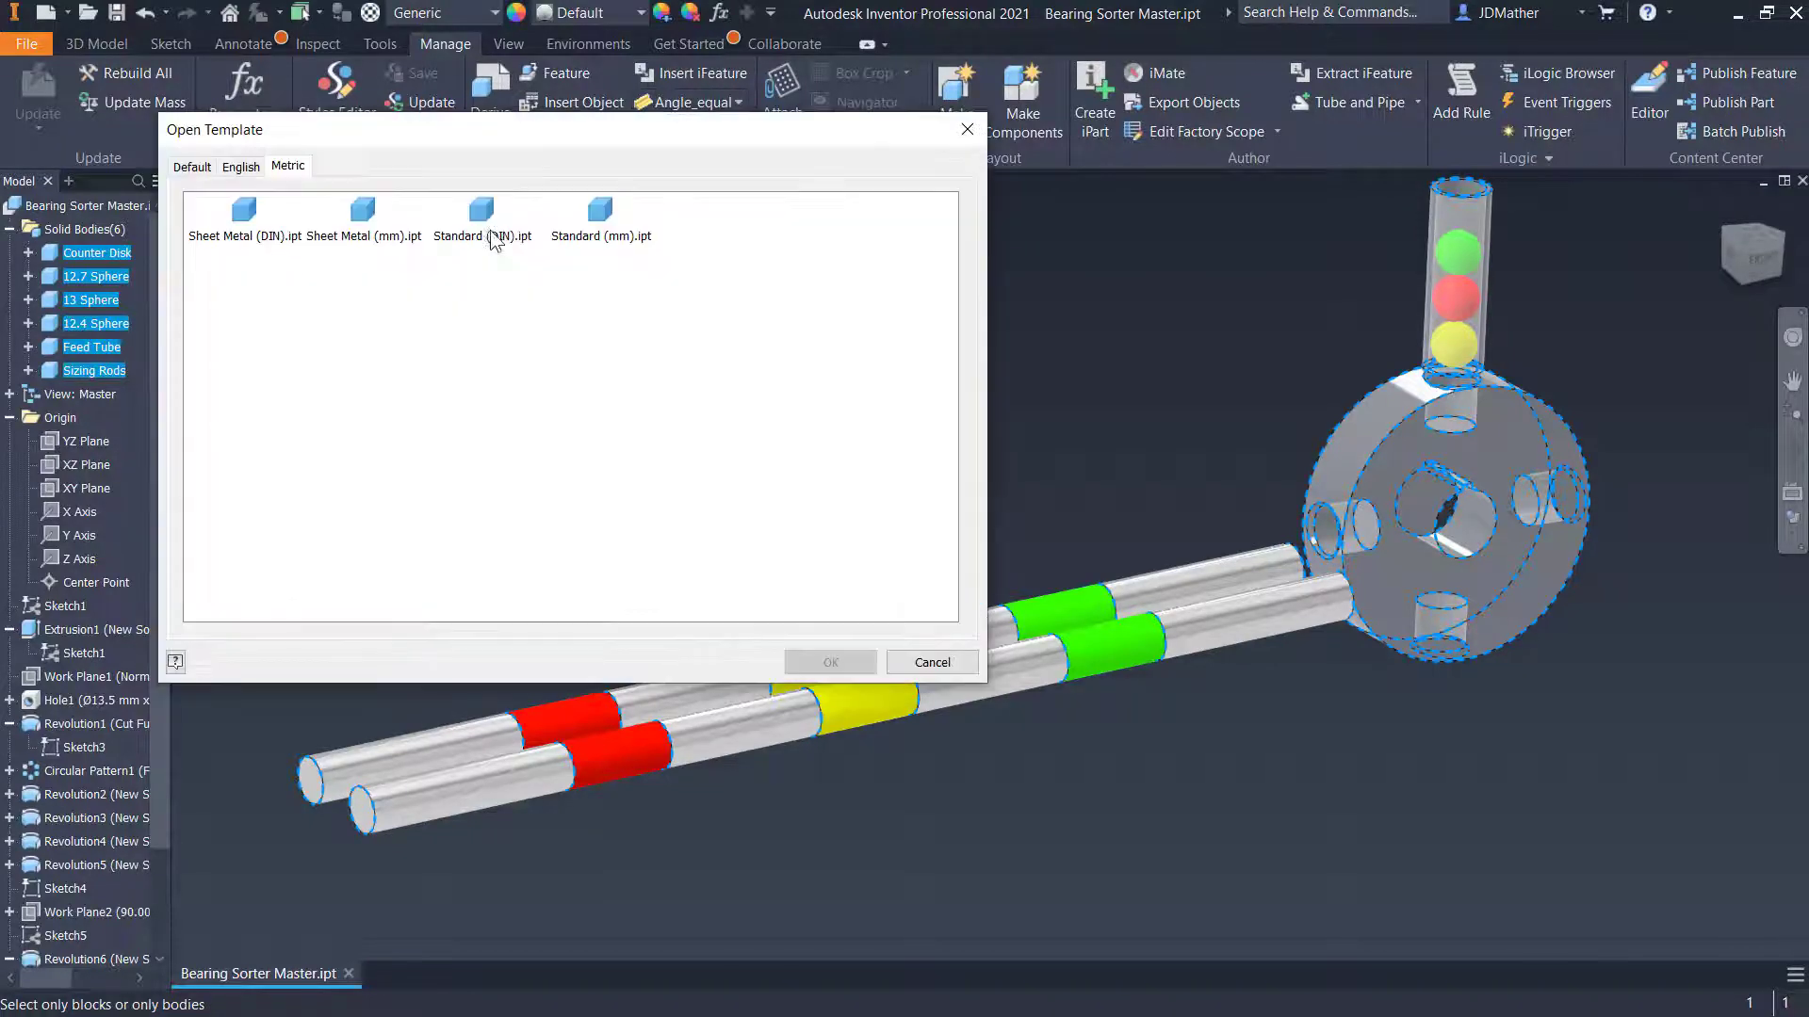
{"action": "left_click", "coordinate": [600, 226]}
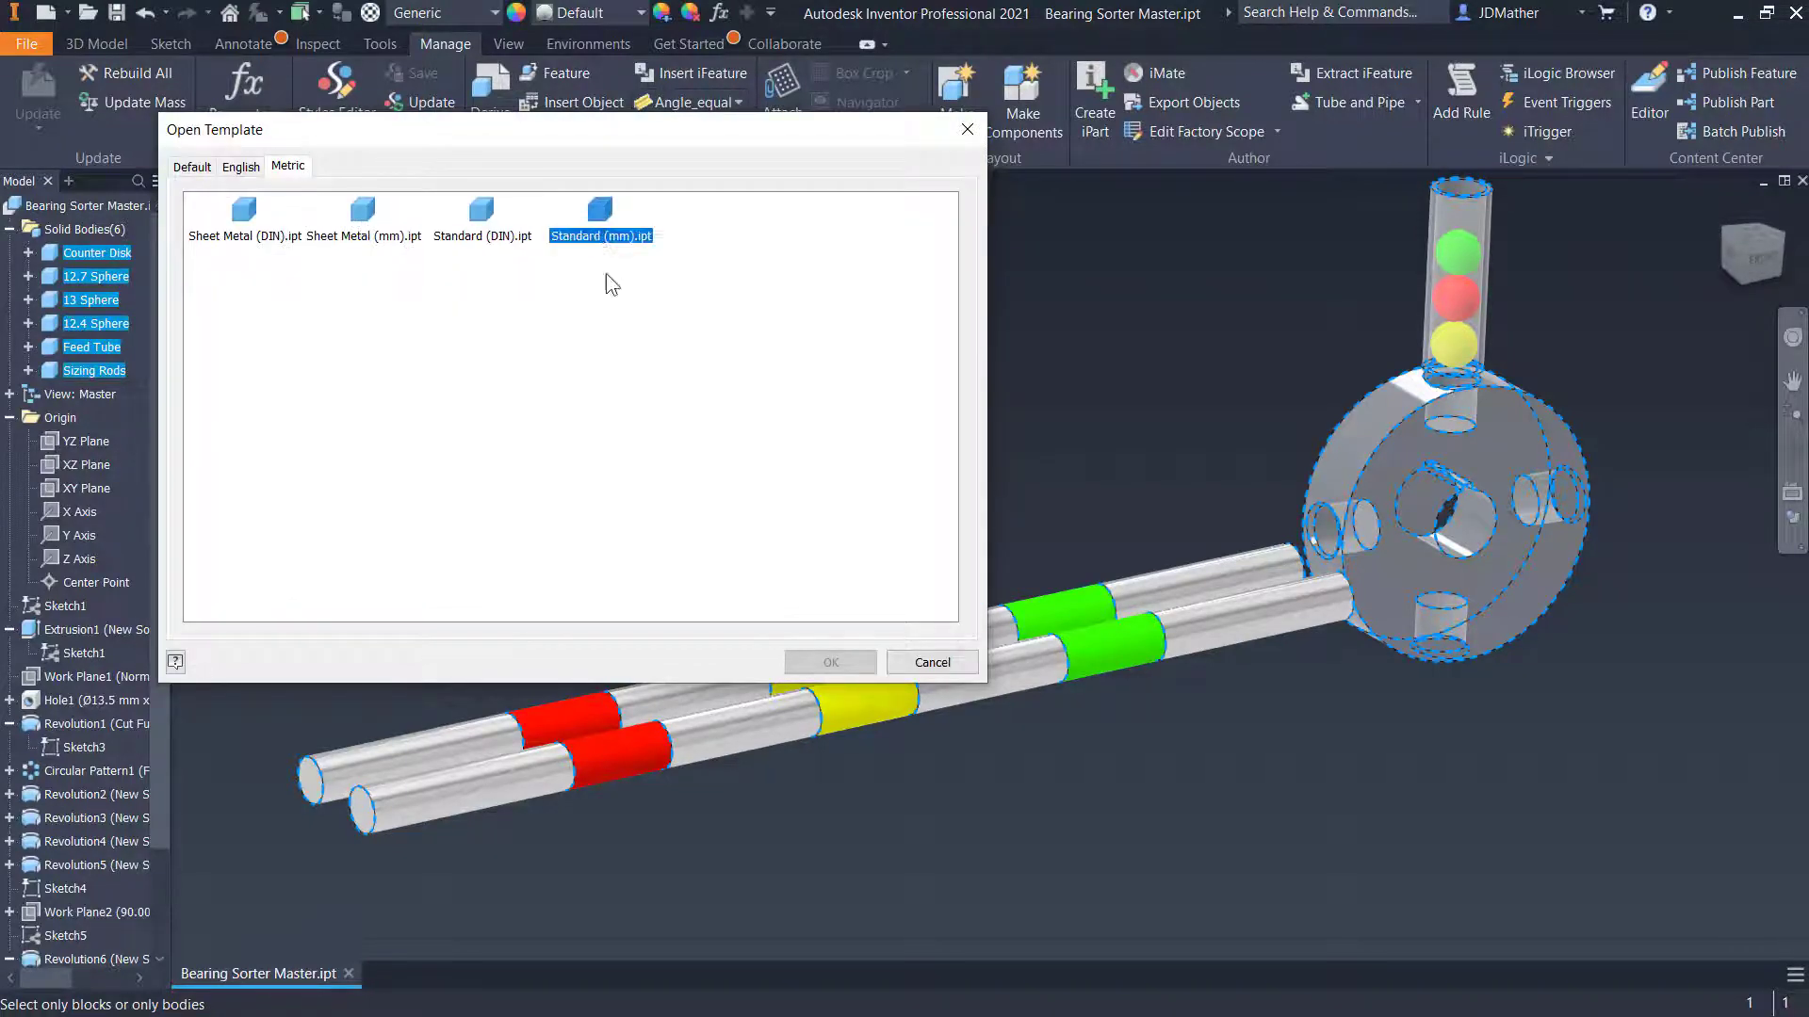
{"action": "left_click", "coordinate": [829, 662]}
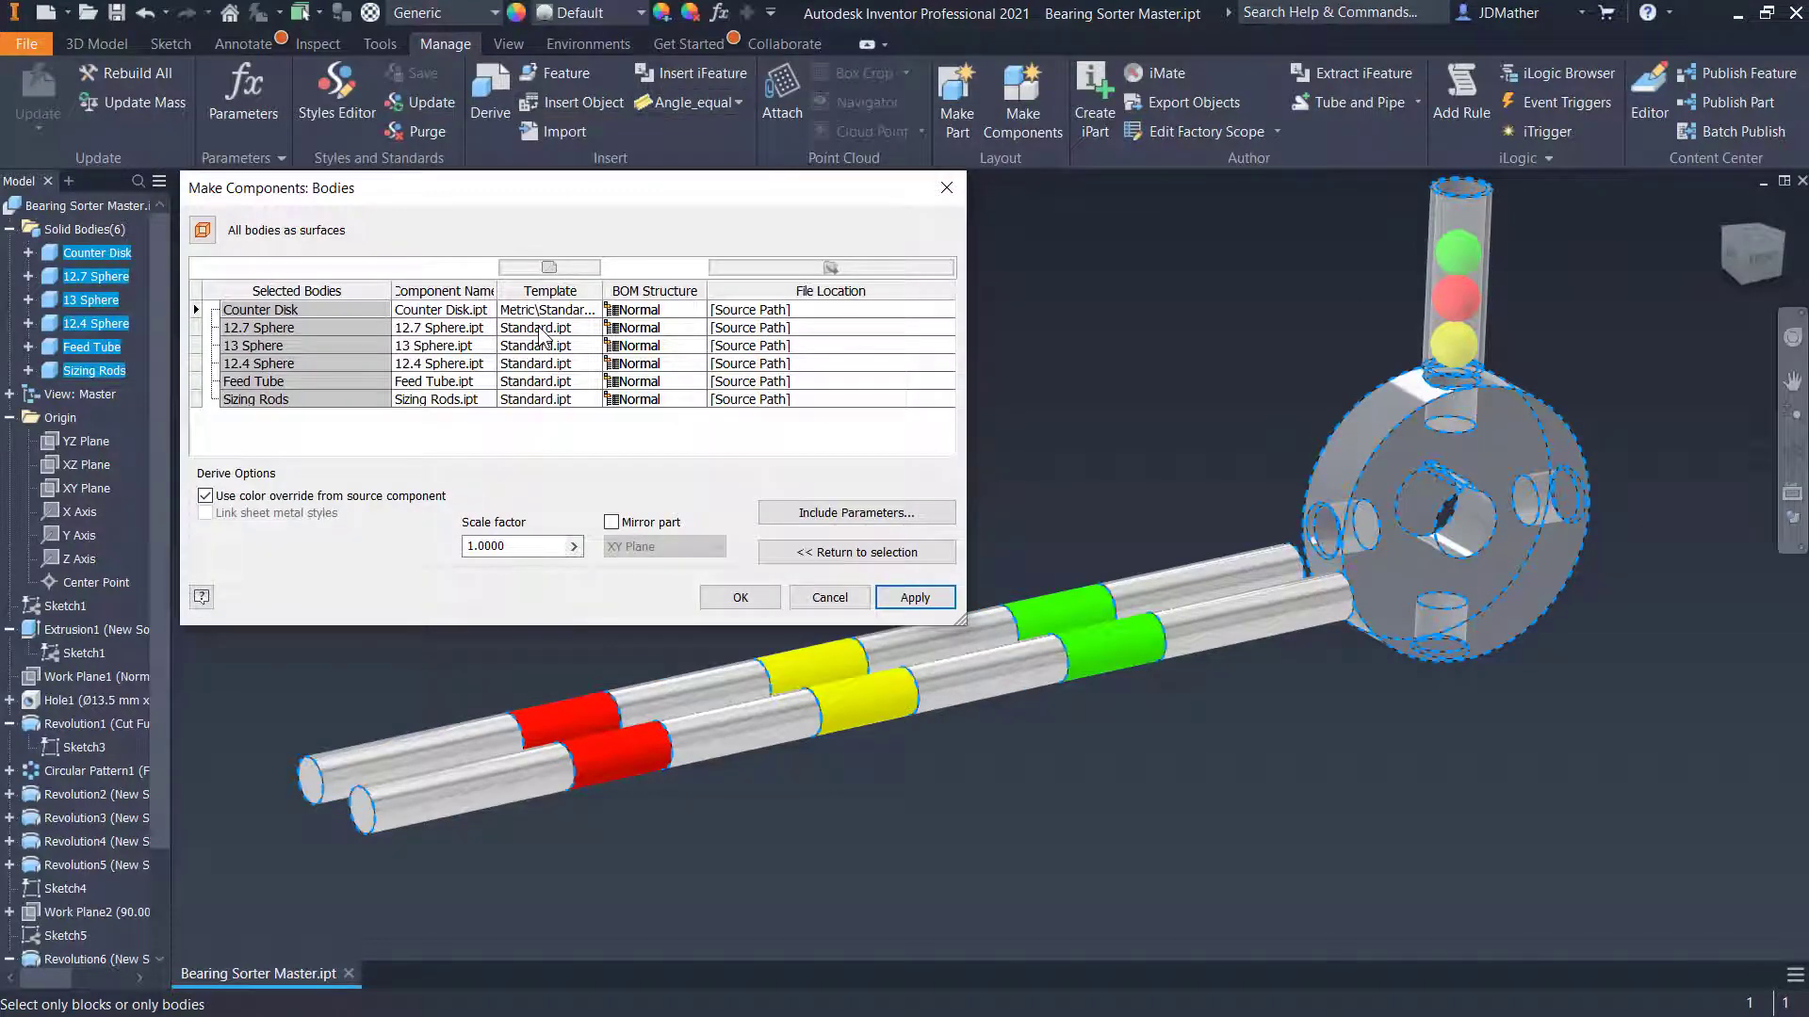
Assign the metric Standard (mm).ipt template to the five remaining components and generate the Bearing Sorter assembly
{"action": "left_click", "coordinate": [543, 330]}
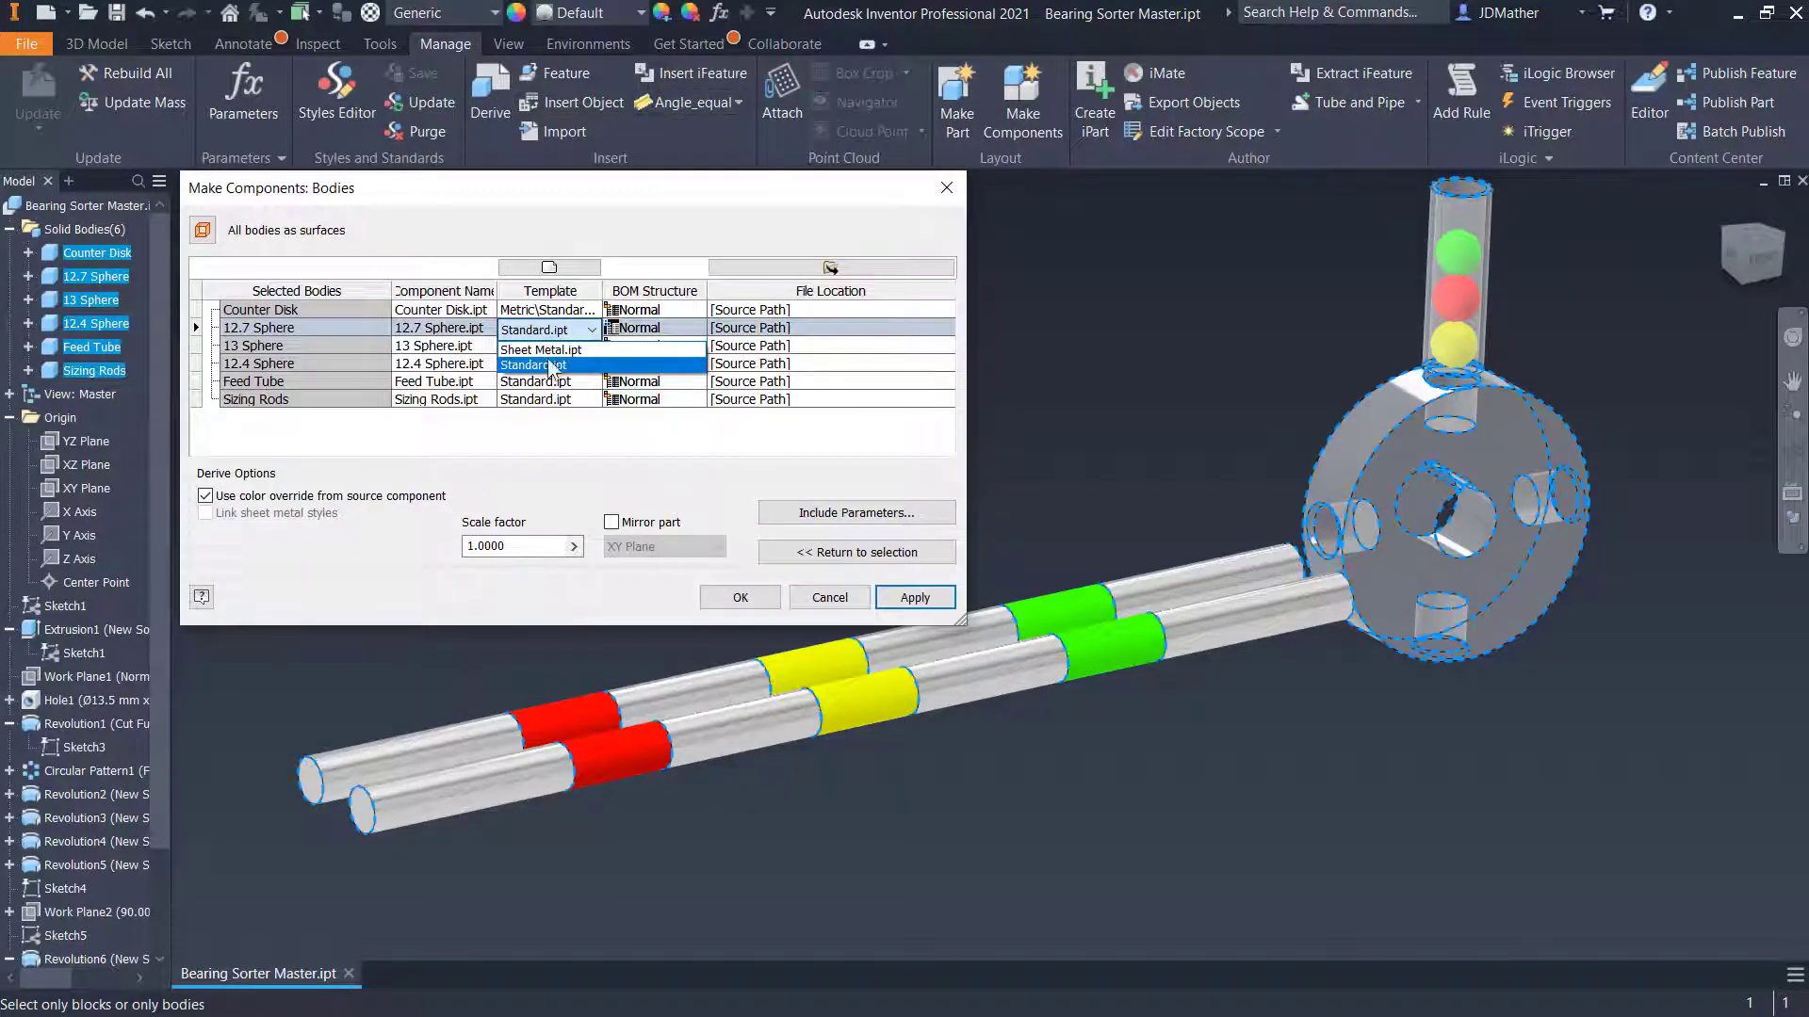
{"action": "left_click", "coordinate": [551, 365]}
{"action": "left_click", "coordinate": [563, 400], "text": "shift"}
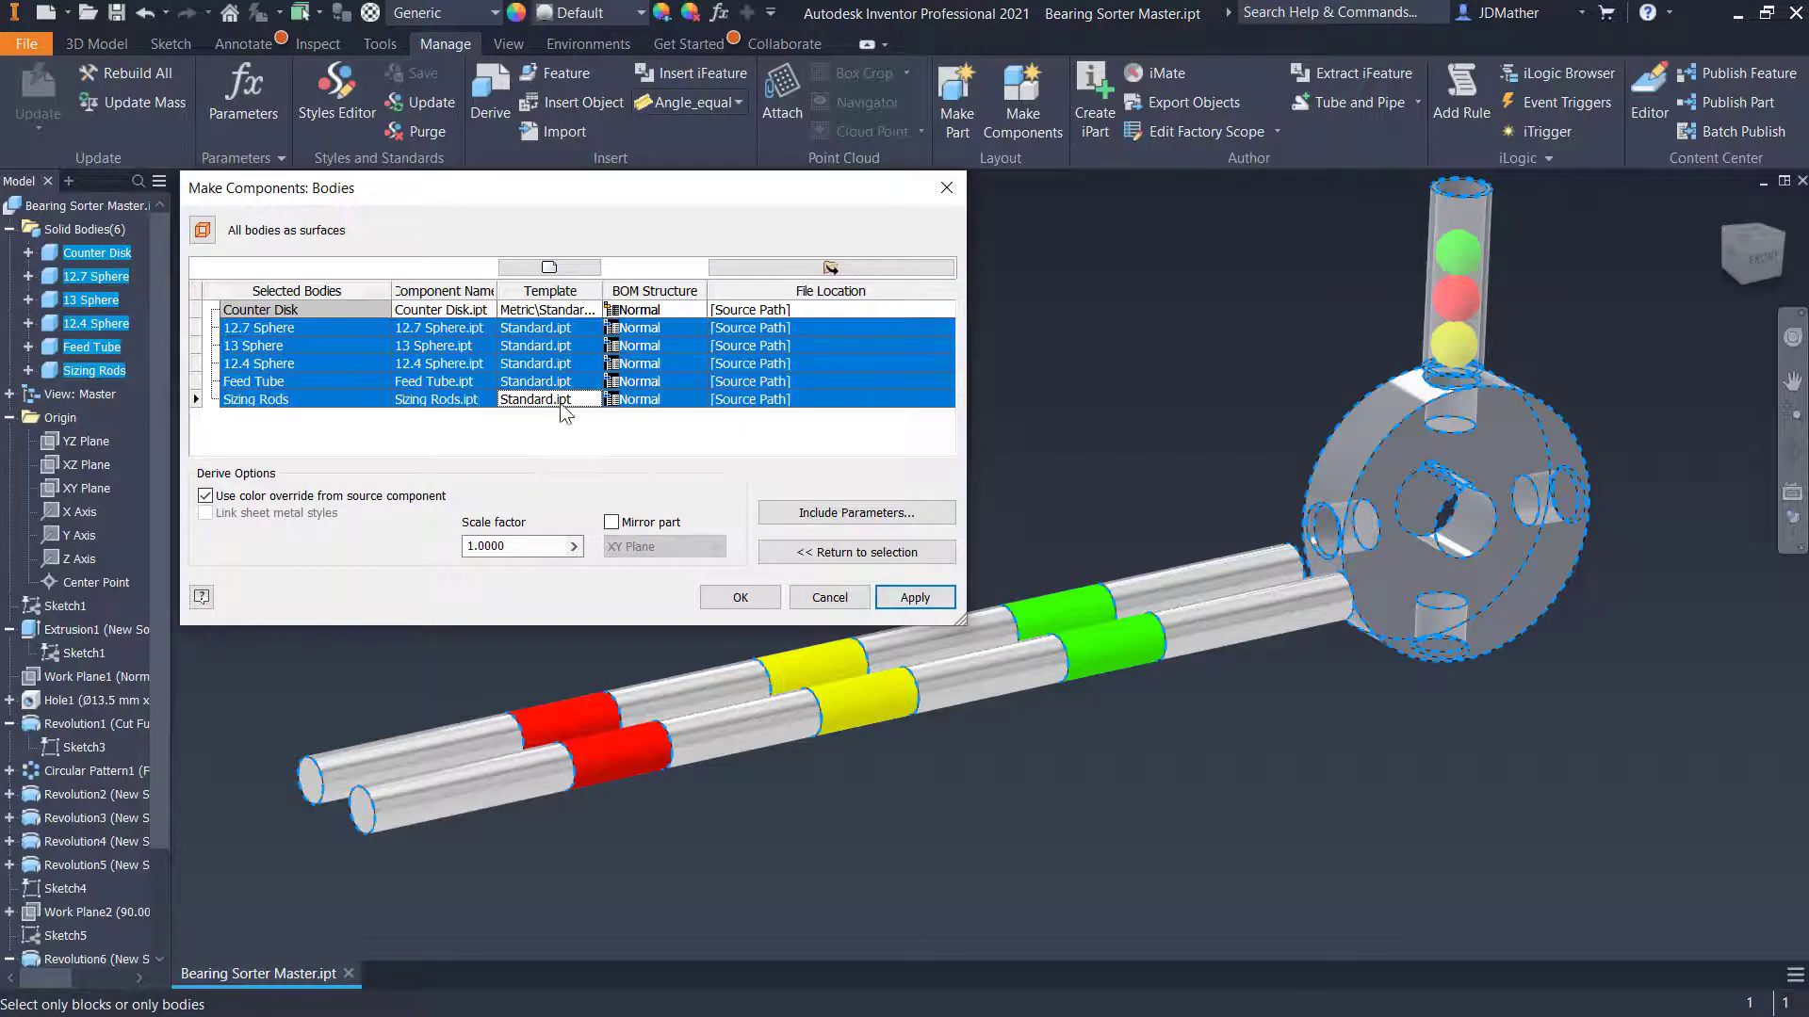
{"action": "left_click", "coordinate": [567, 269]}
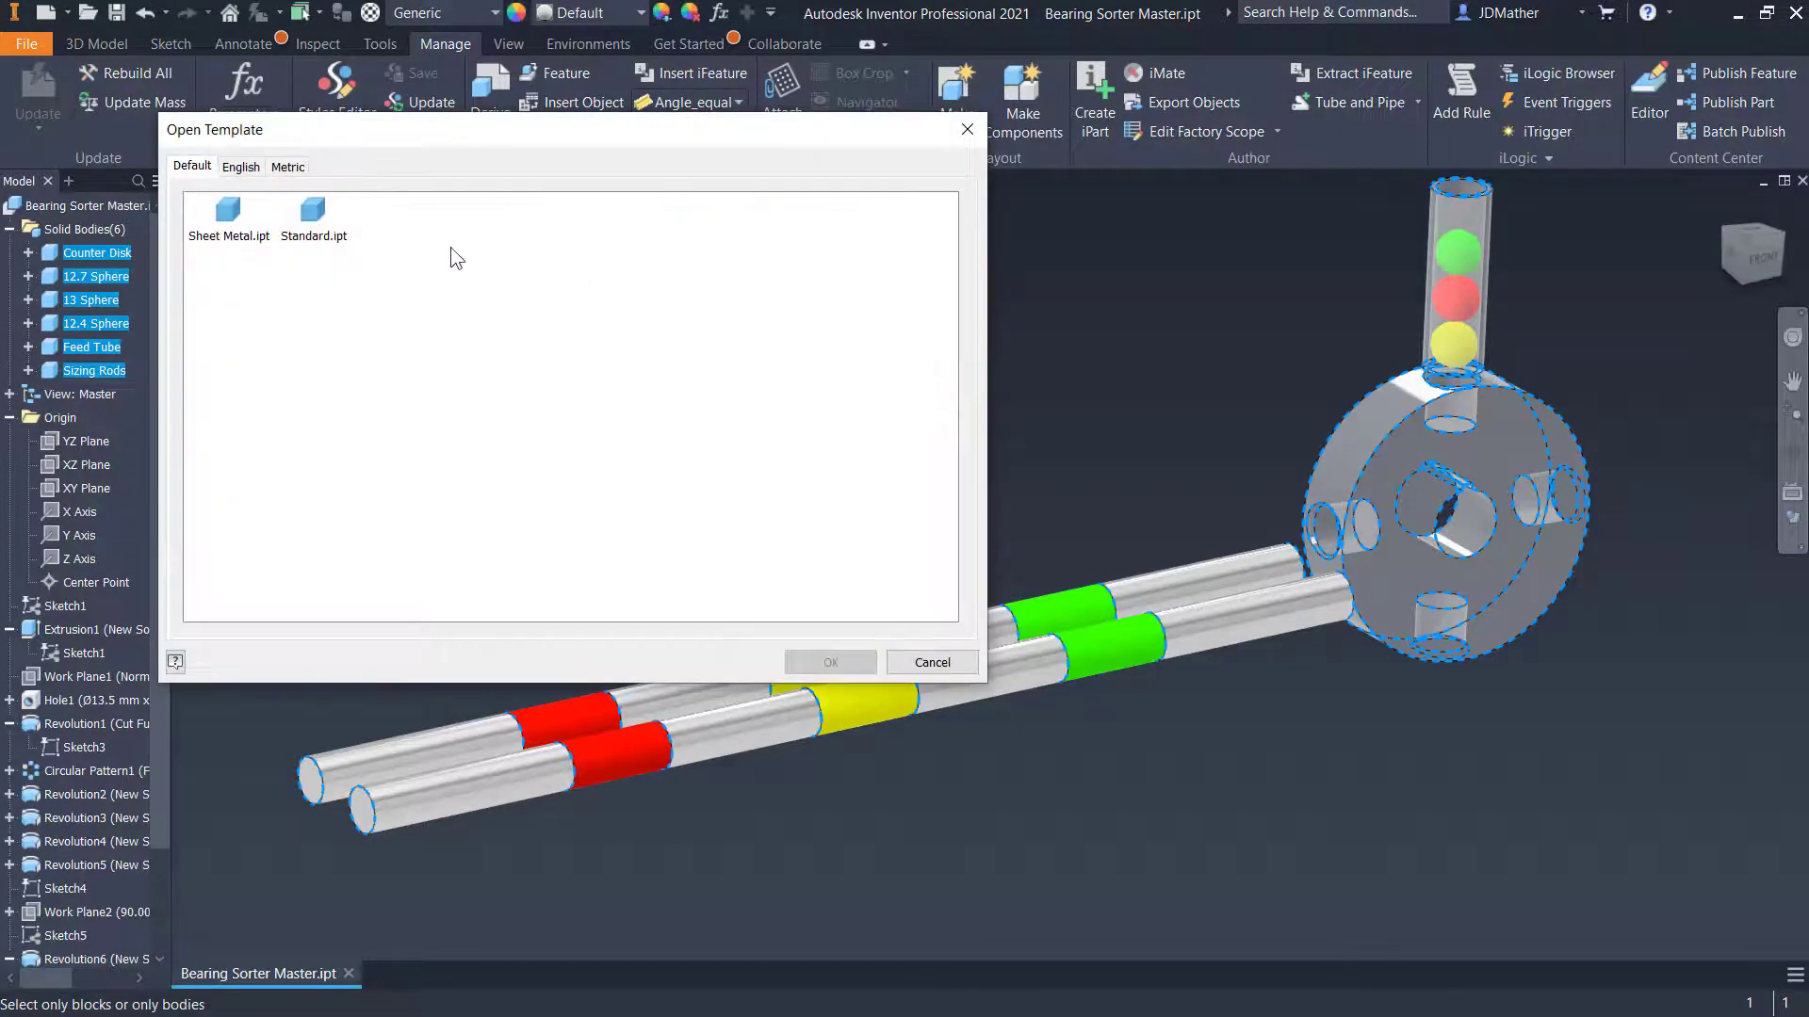
{"action": "double_click", "coordinate": [356, 224]}
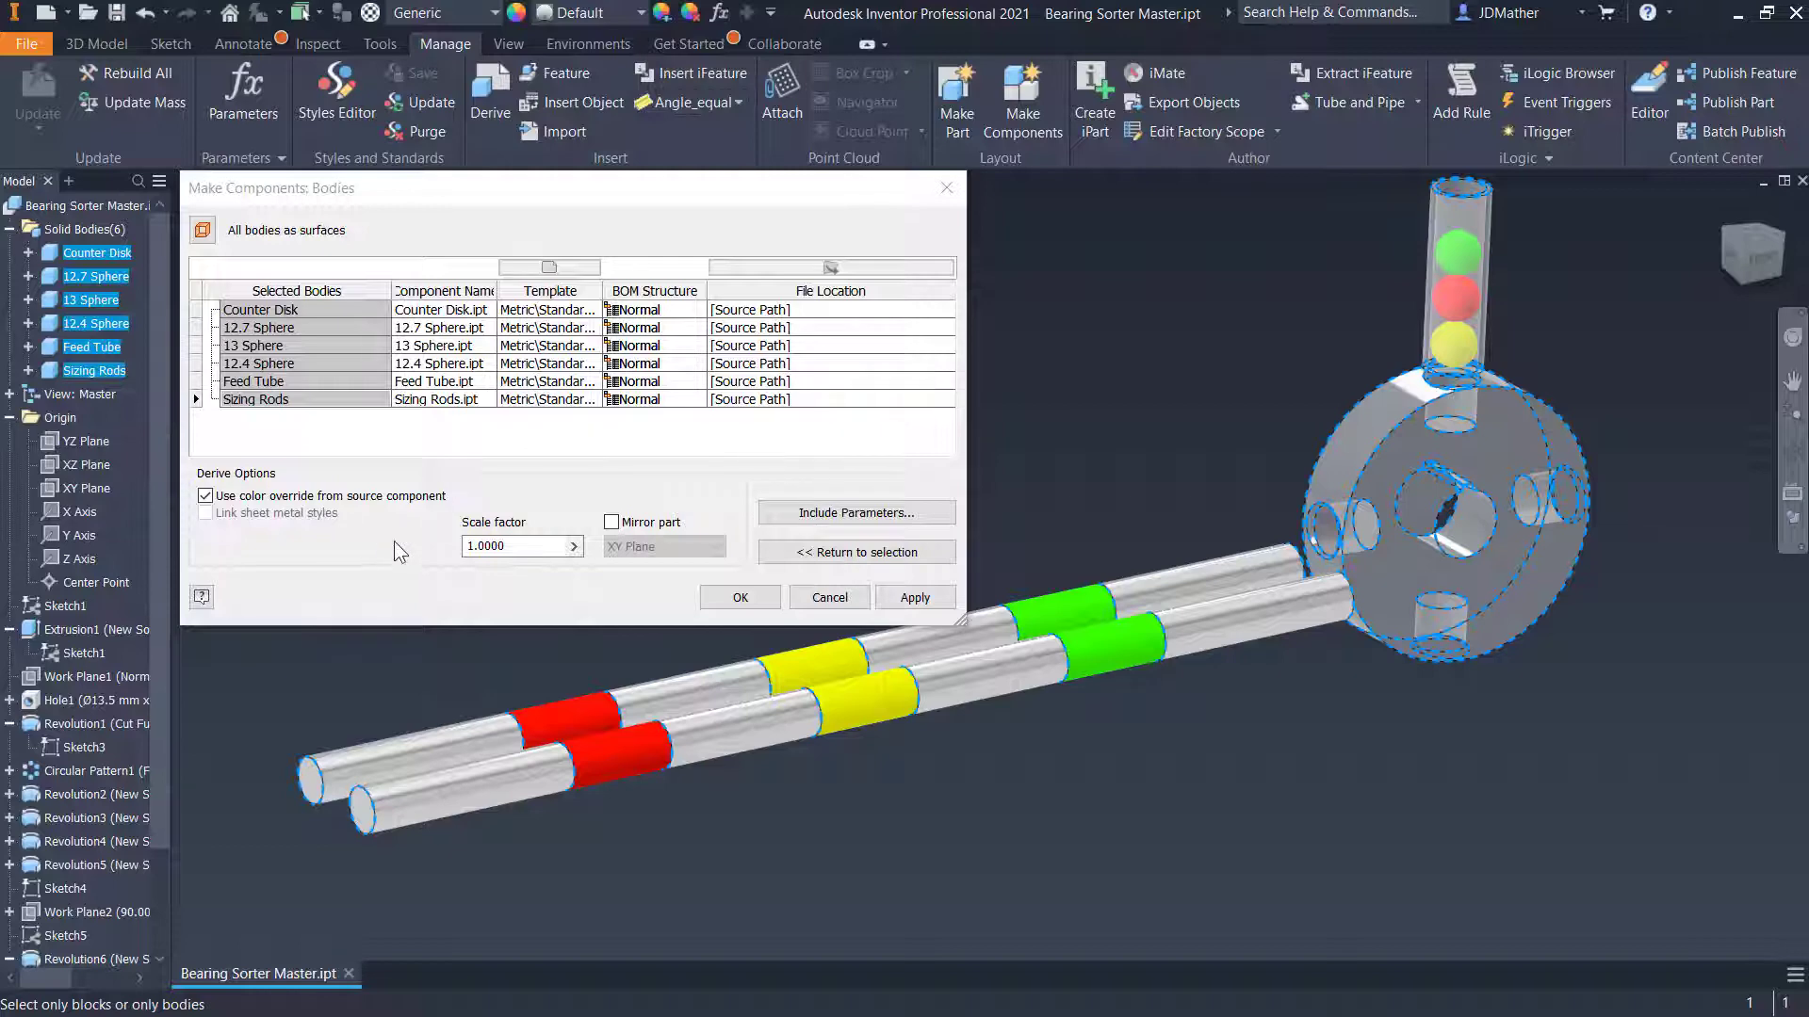
{"action": "left_click", "coordinate": [730, 603]}
{"action": "key", "text": "F6"}
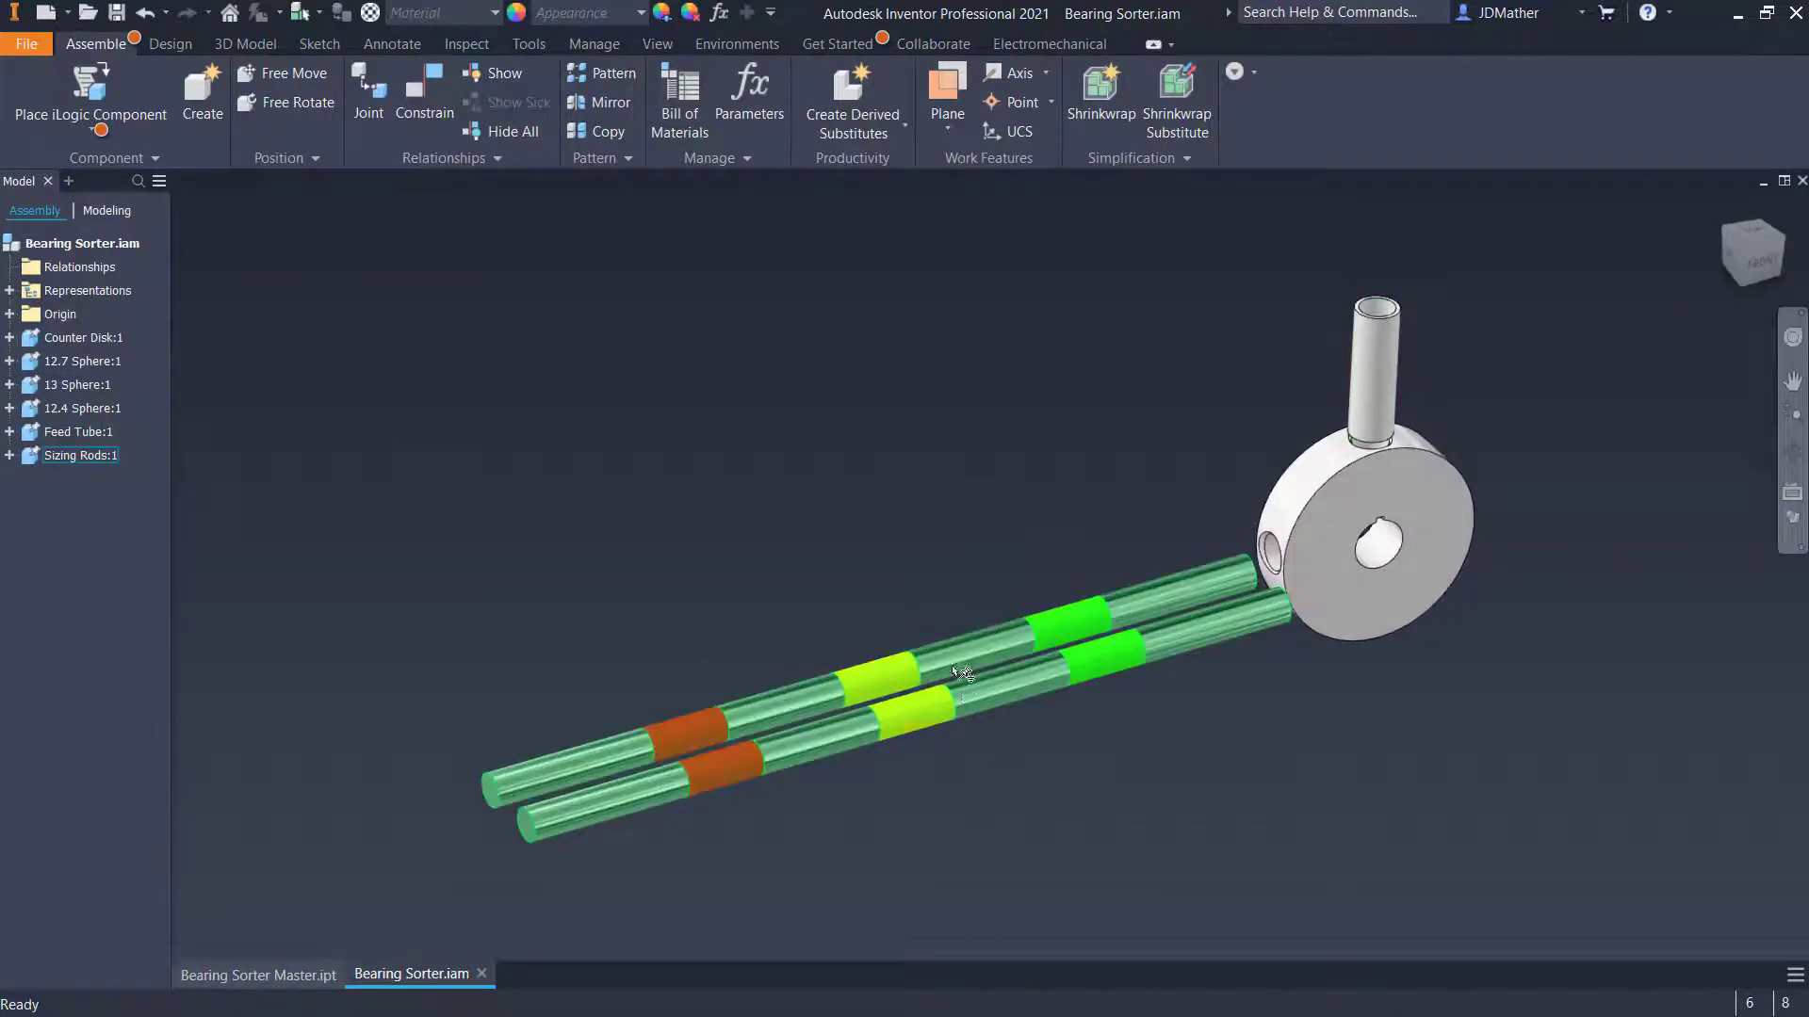
Reorder the assembly's components so Feed Tube comes first, followed by Sizing Rods, above Counter Disk
{"action": "middle_click_drag", "start_coordinate": [953, 696], "coordinate": [791, 534], "text": "shift"}
{"action": "scroll", "coordinate": [791, 533], "scroll_direction": "down", "scroll_amount": 2}
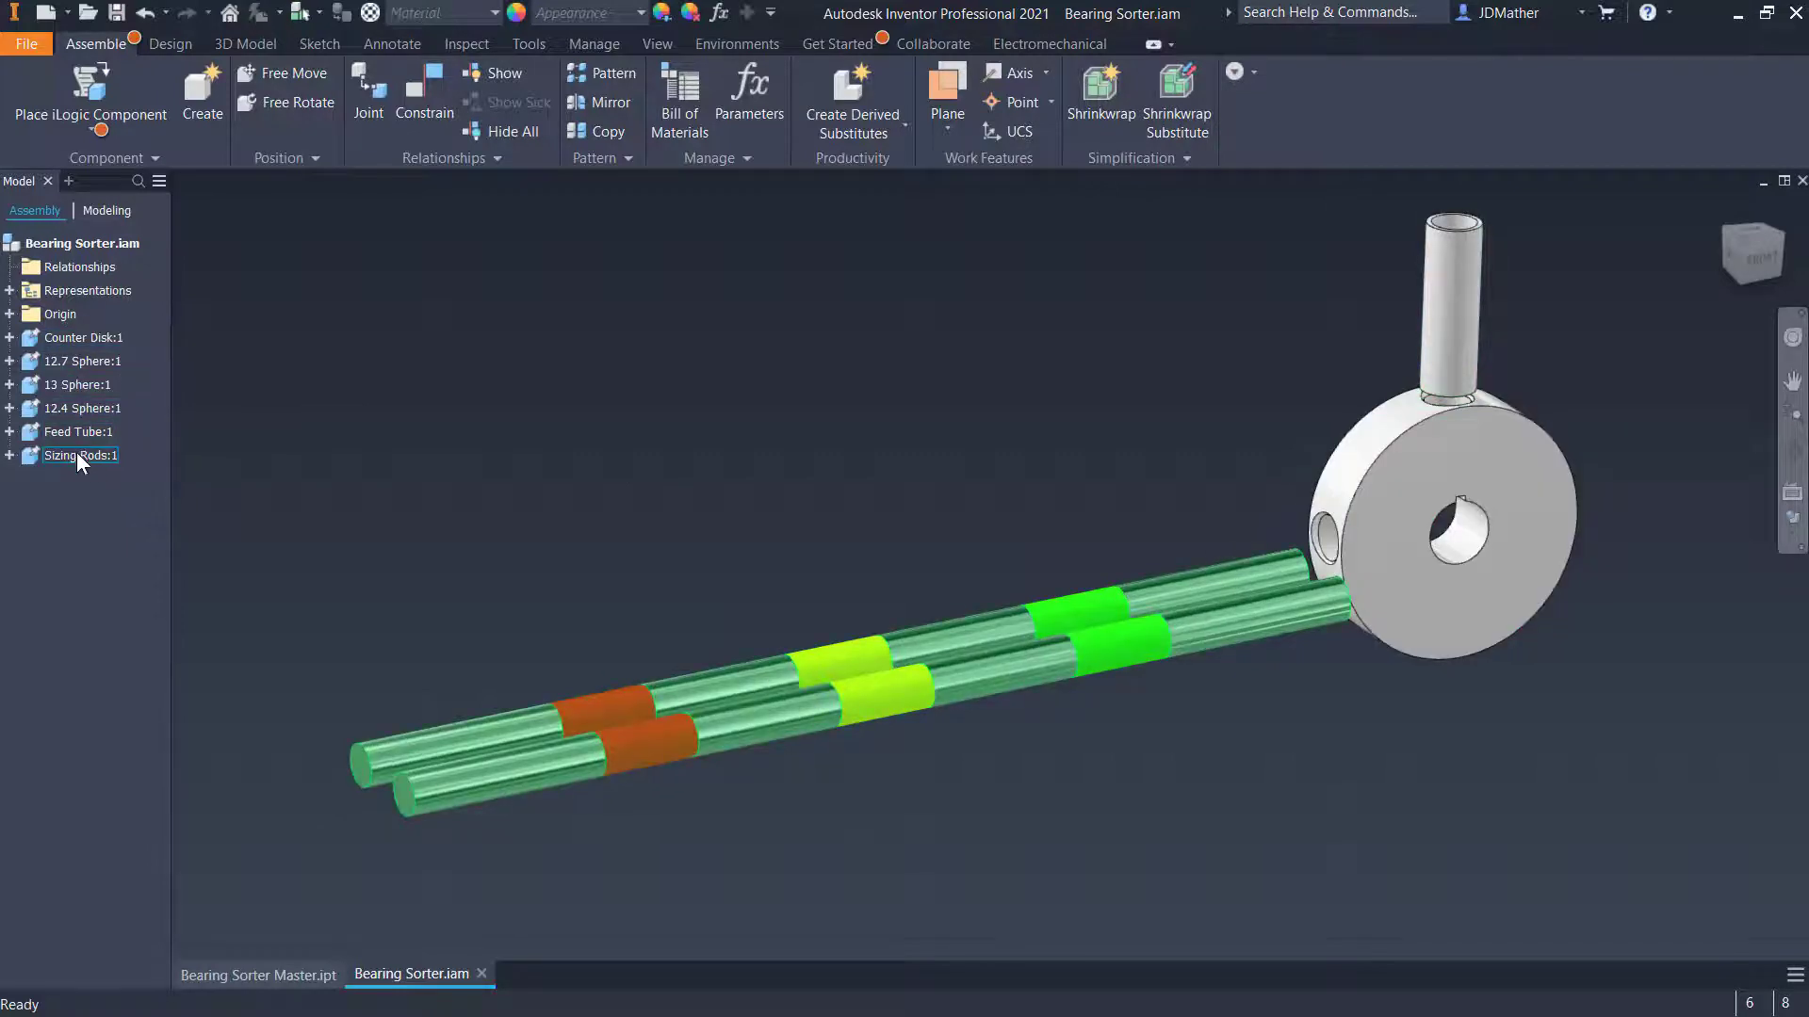
{"action": "left_click_drag", "start_coordinate": [76, 428], "coordinate": [82, 321]}
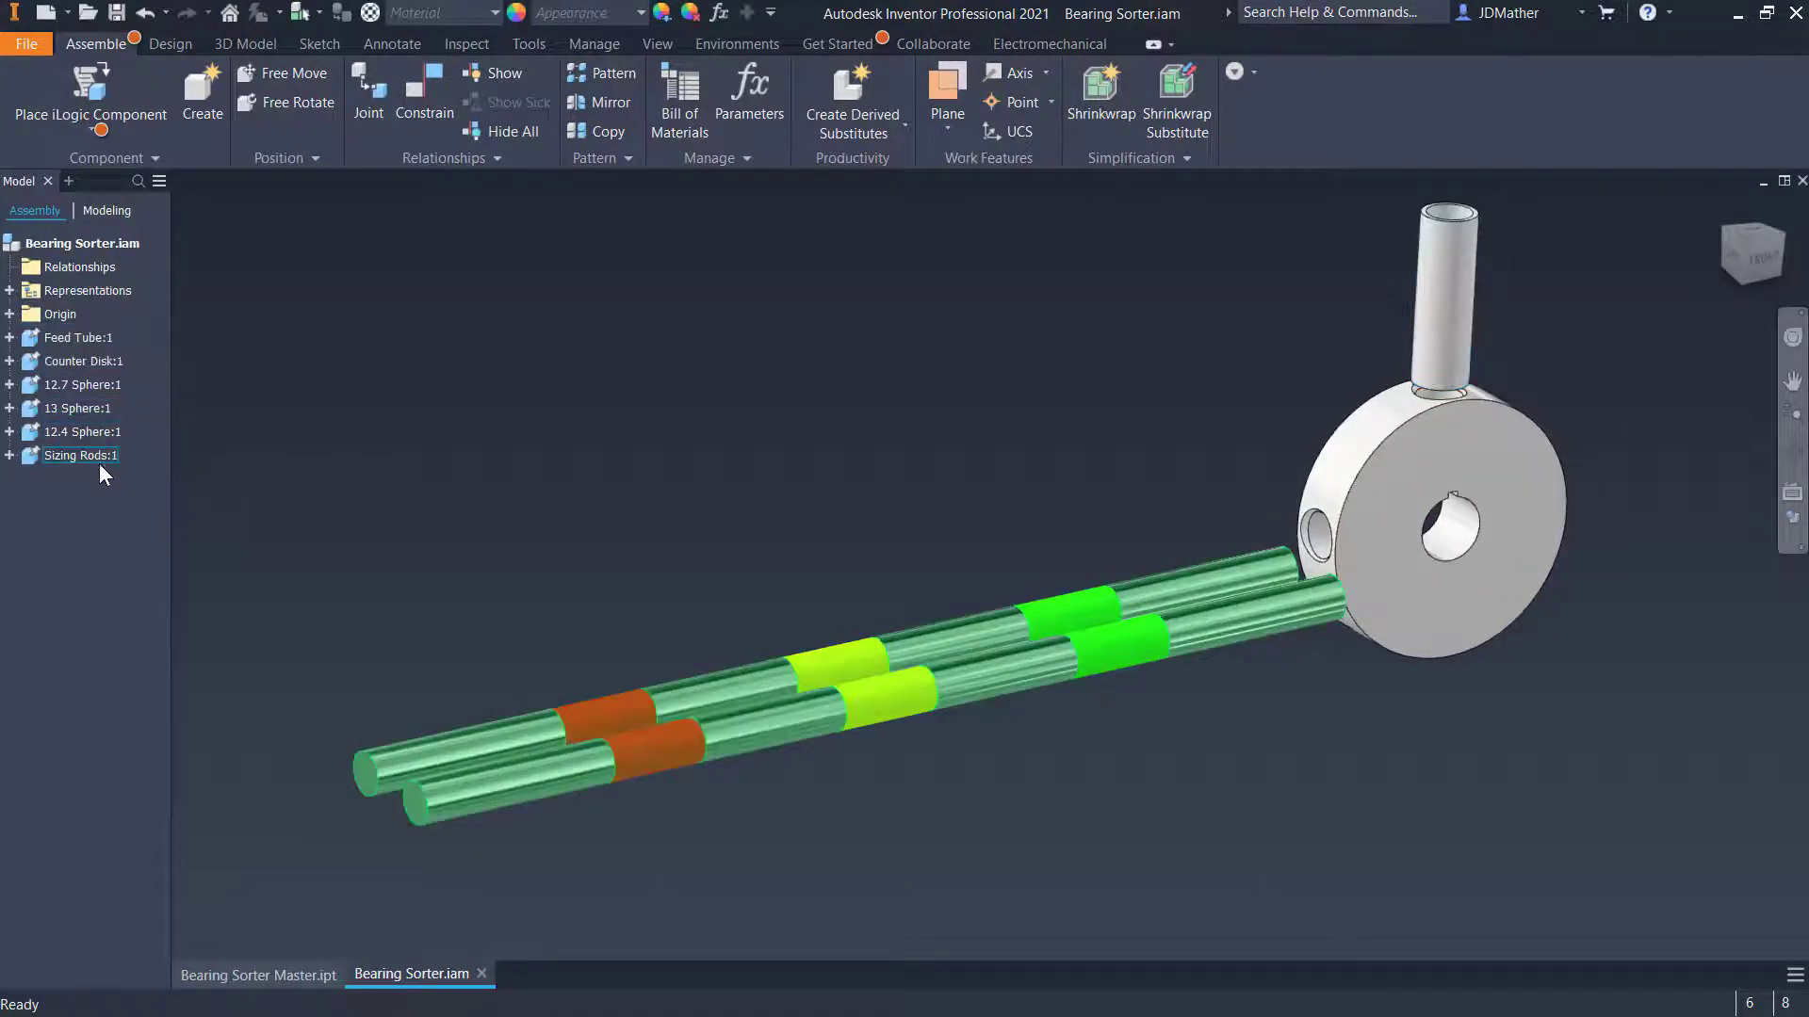
{"action": "left_click_drag", "start_coordinate": [77, 456], "coordinate": [83, 354]}
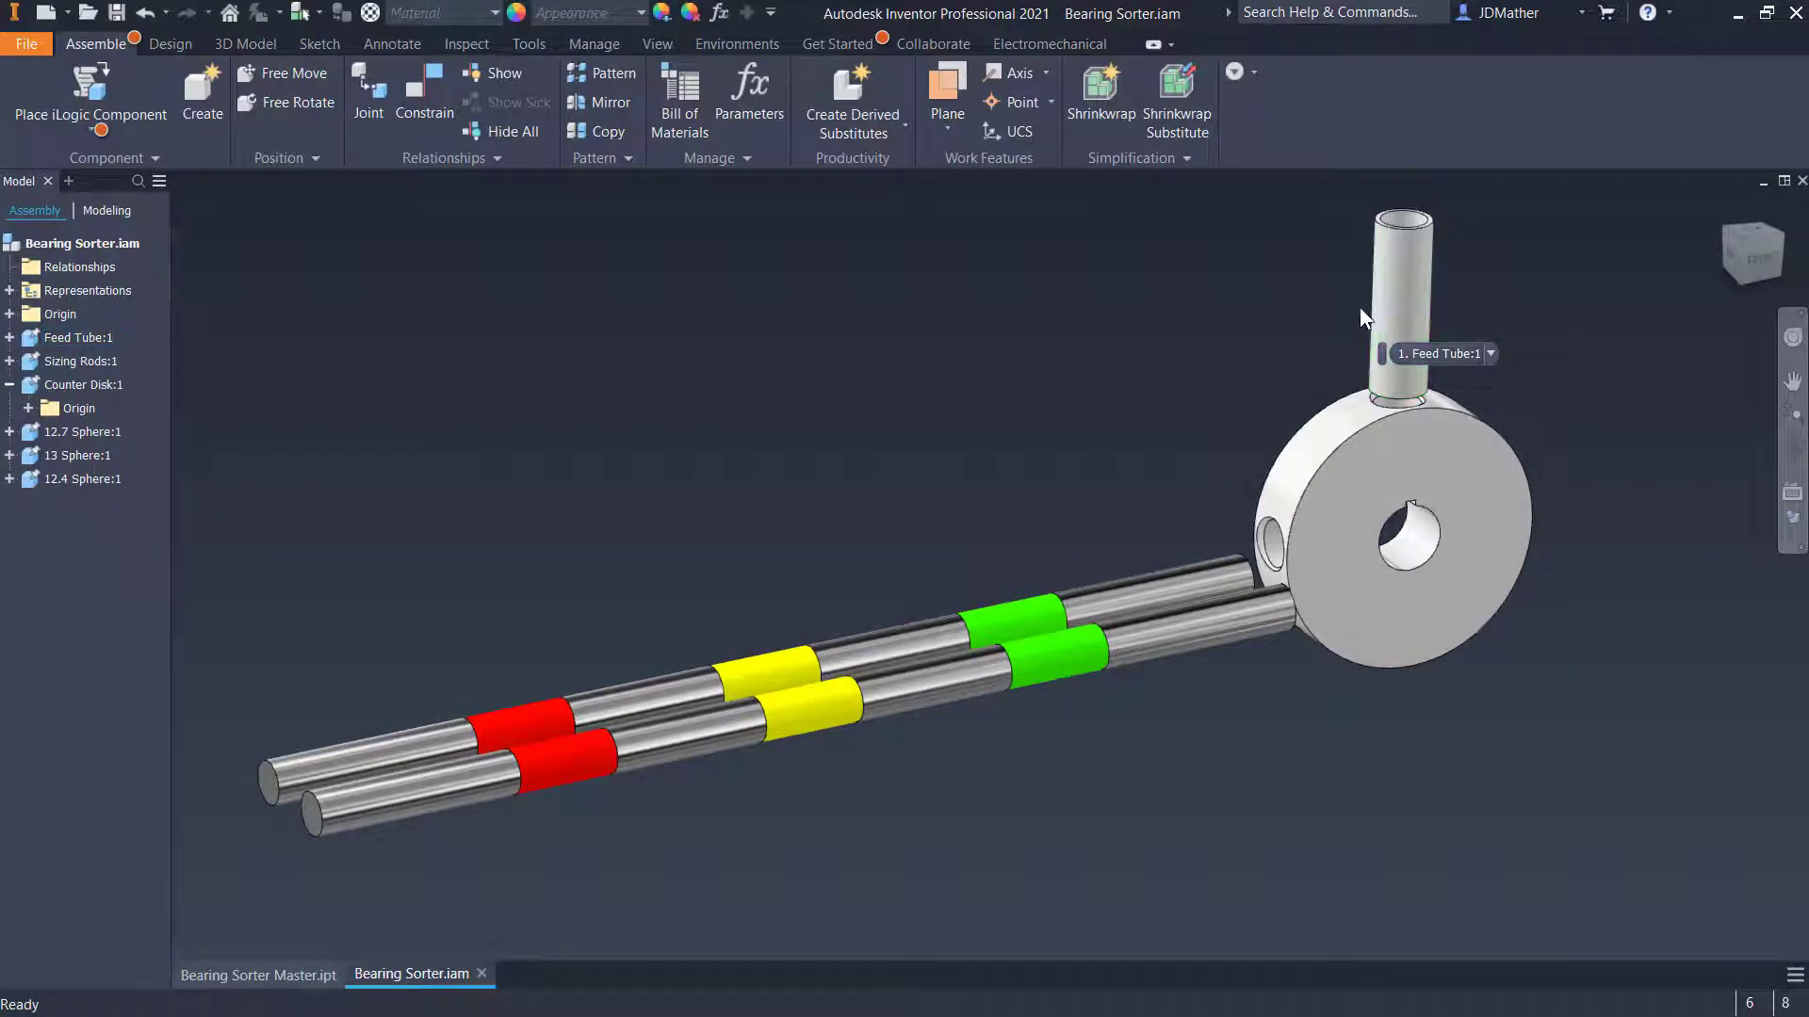
Change the Feed Tube component's appearance to Polycarbonate - Clear
{"action": "left_click", "coordinate": [1397, 330]}
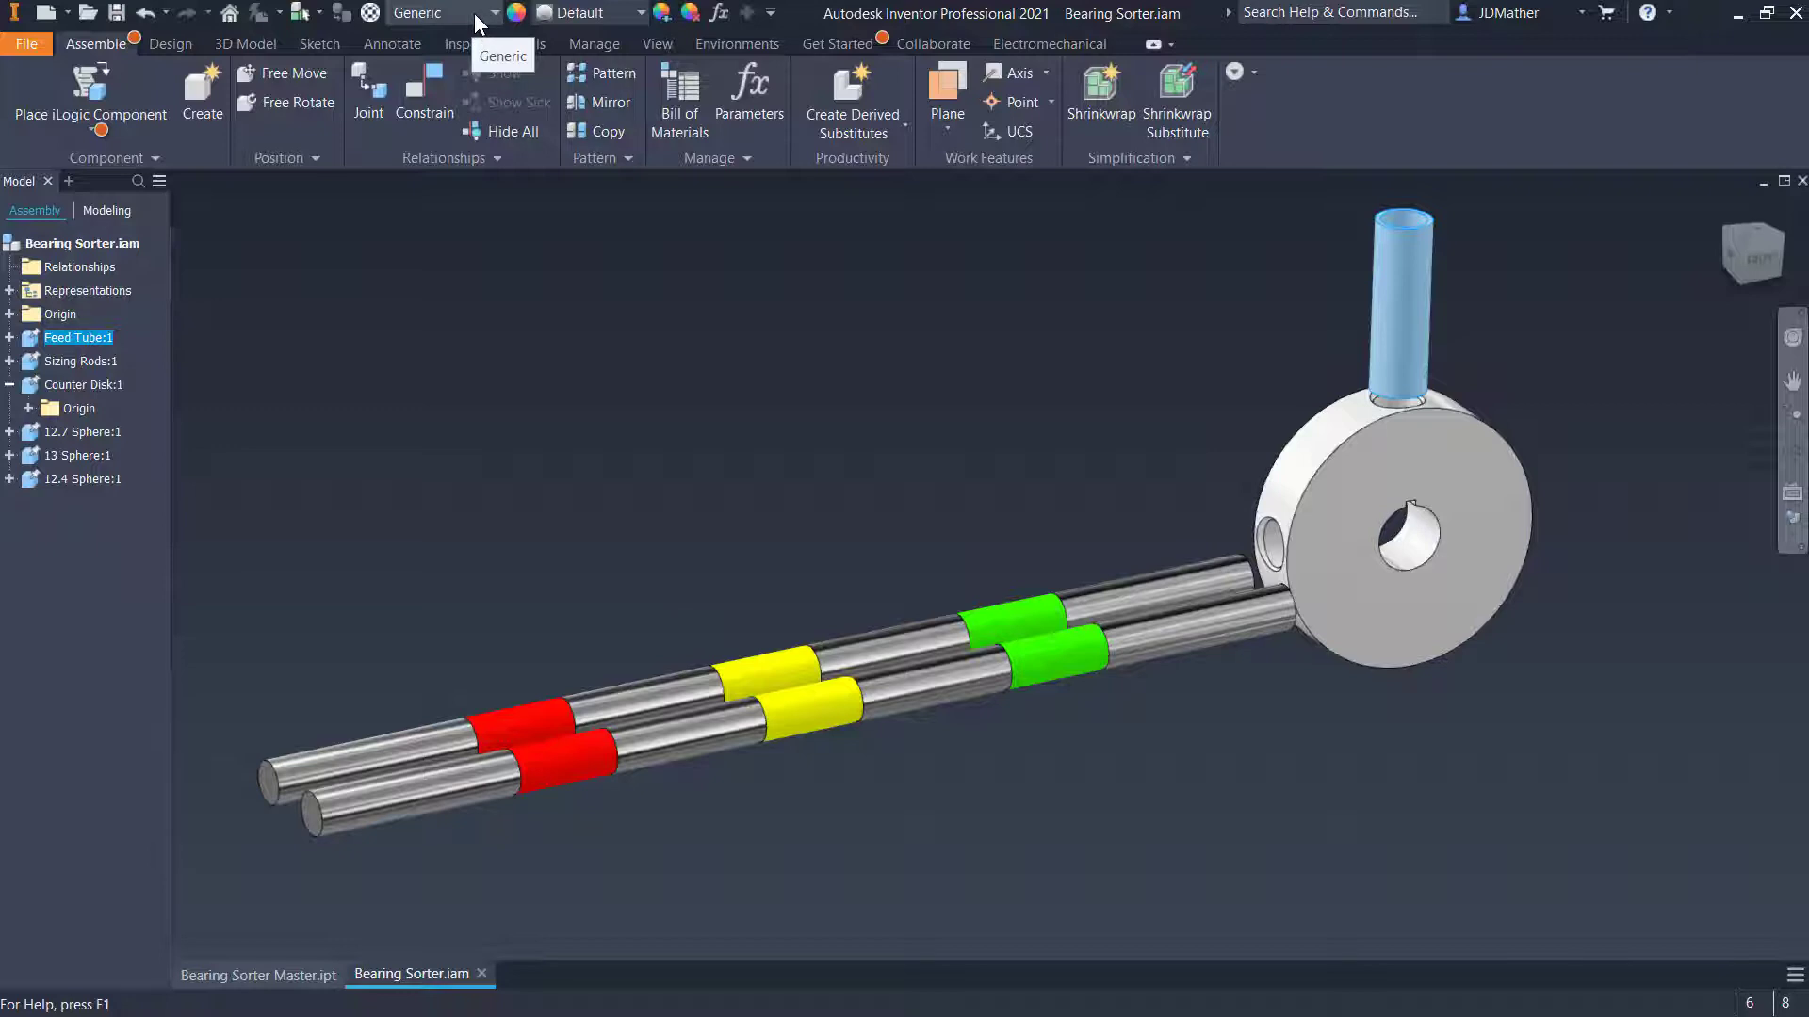
{"action": "left_click", "coordinate": [473, 13]}
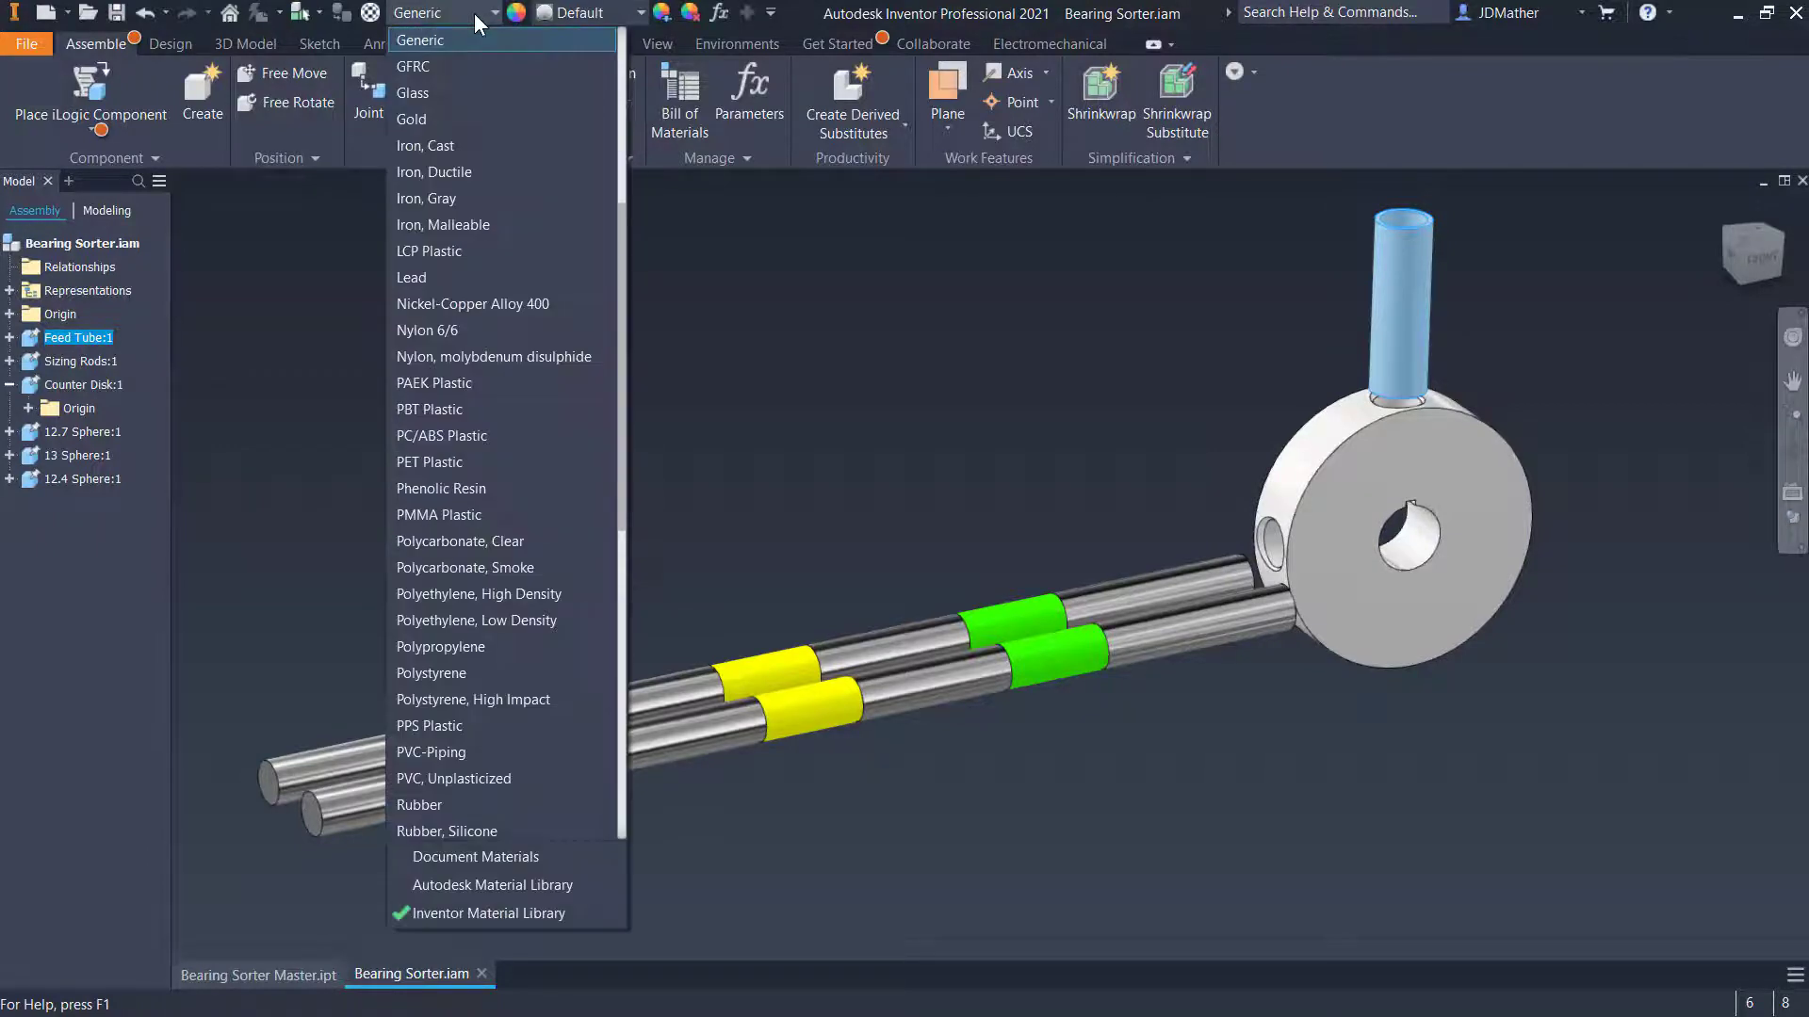
{"action": "left_click", "coordinate": [758, 199]}
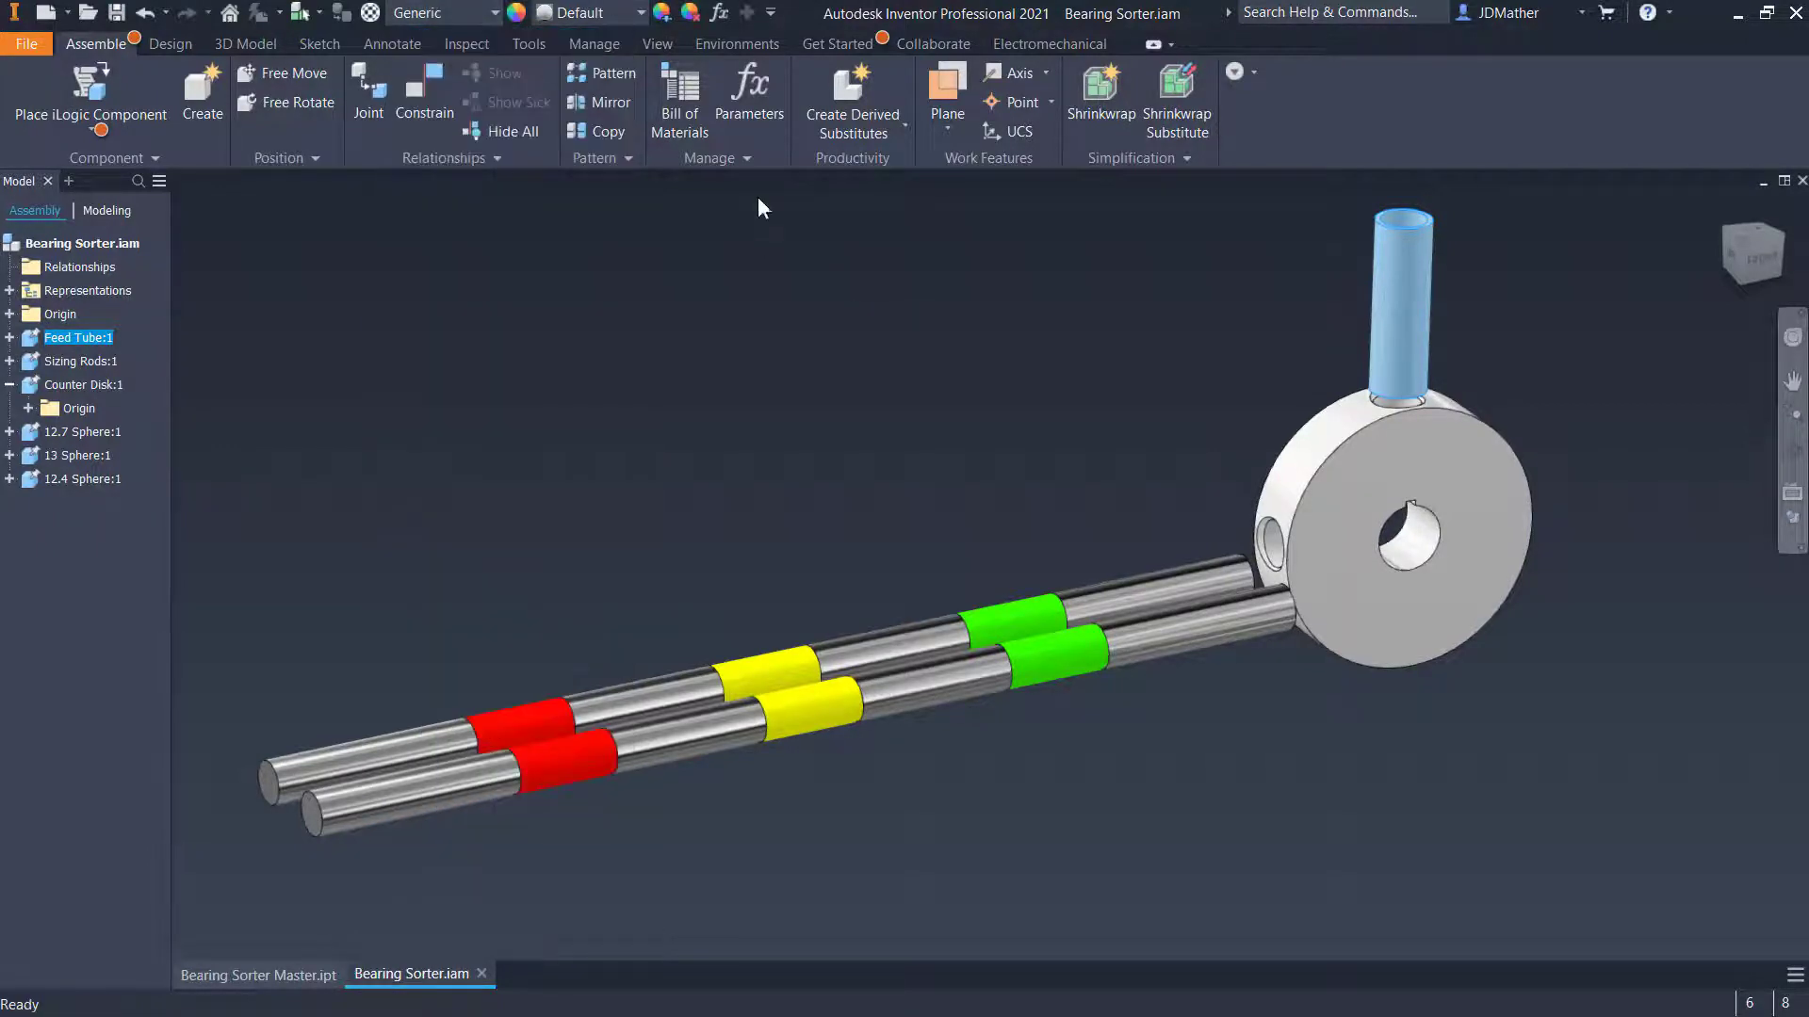
{"action": "left_click", "coordinate": [618, 13]}
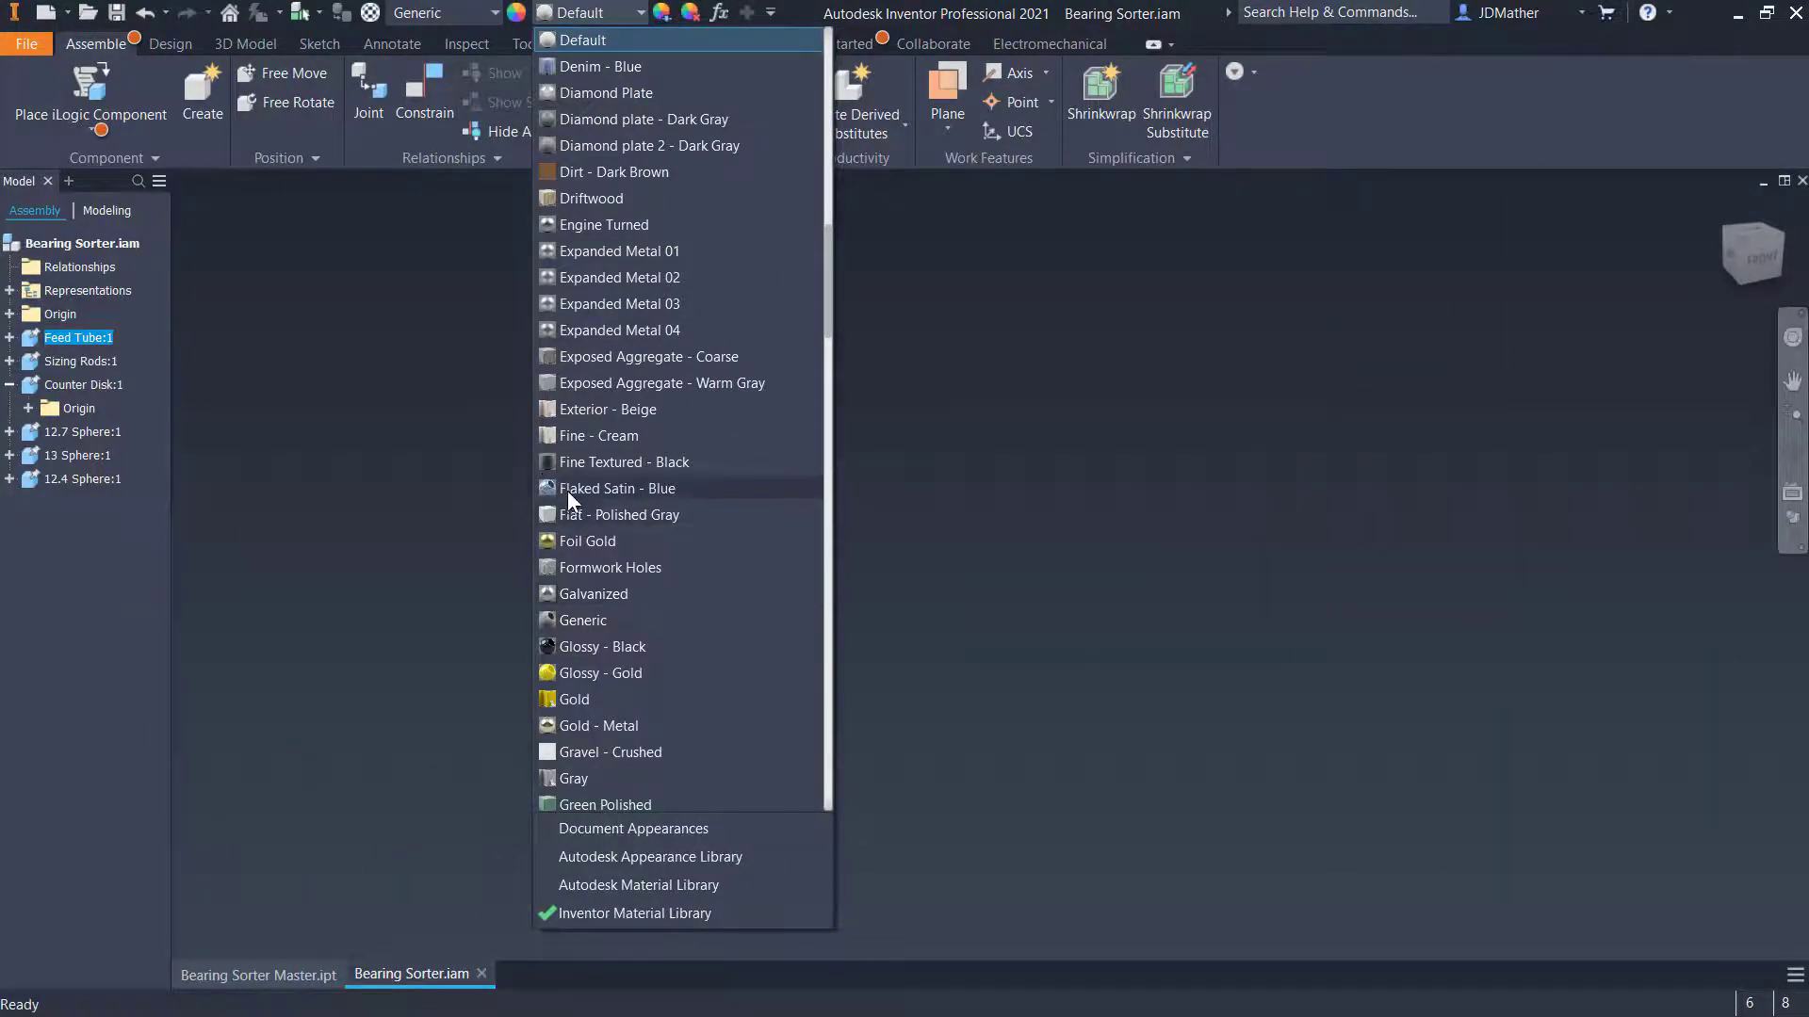
{"action": "scroll", "coordinate": [568, 490], "scroll_direction": "up", "scroll_amount": 15}
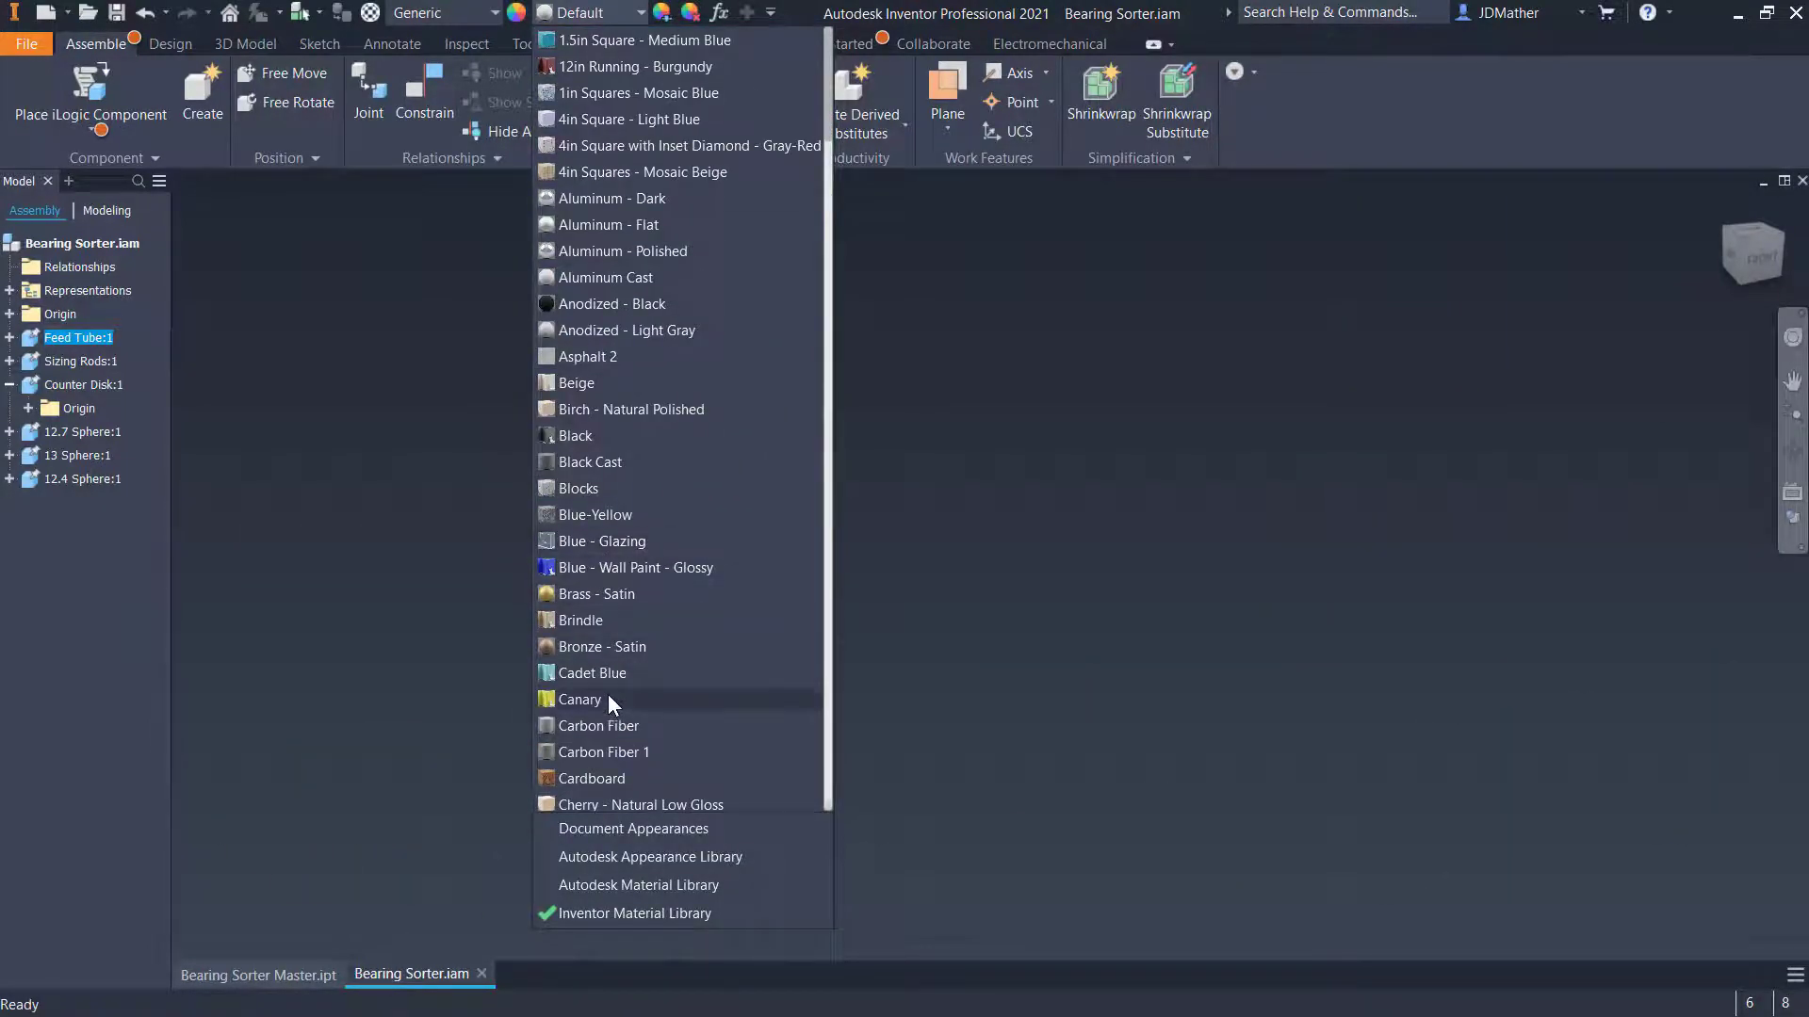
{"action": "scroll", "coordinate": [608, 694], "scroll_direction": "down", "scroll_amount": 7}
{"action": "scroll", "coordinate": [613, 714], "scroll_direction": "down", "scroll_amount": 20}
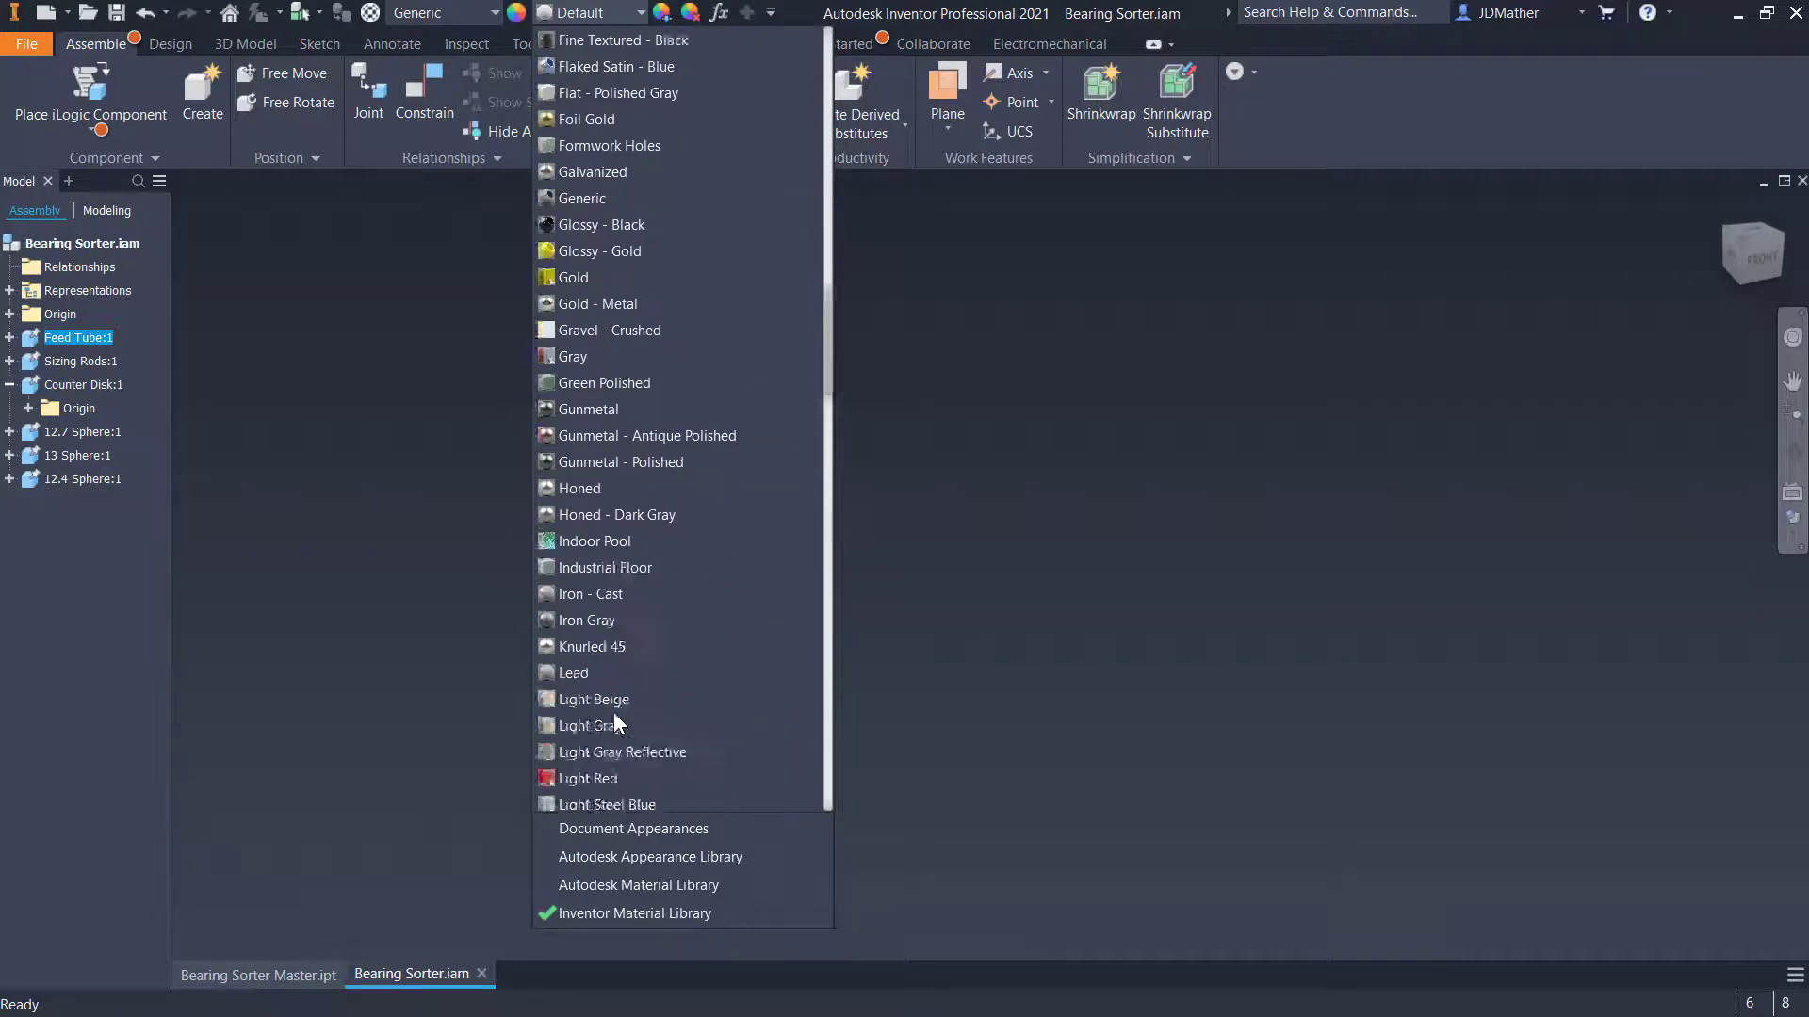
{"action": "left_click", "coordinate": [614, 650]}
{"action": "scroll", "coordinate": [1146, 462], "scroll_direction": "up", "scroll_amount": 3}
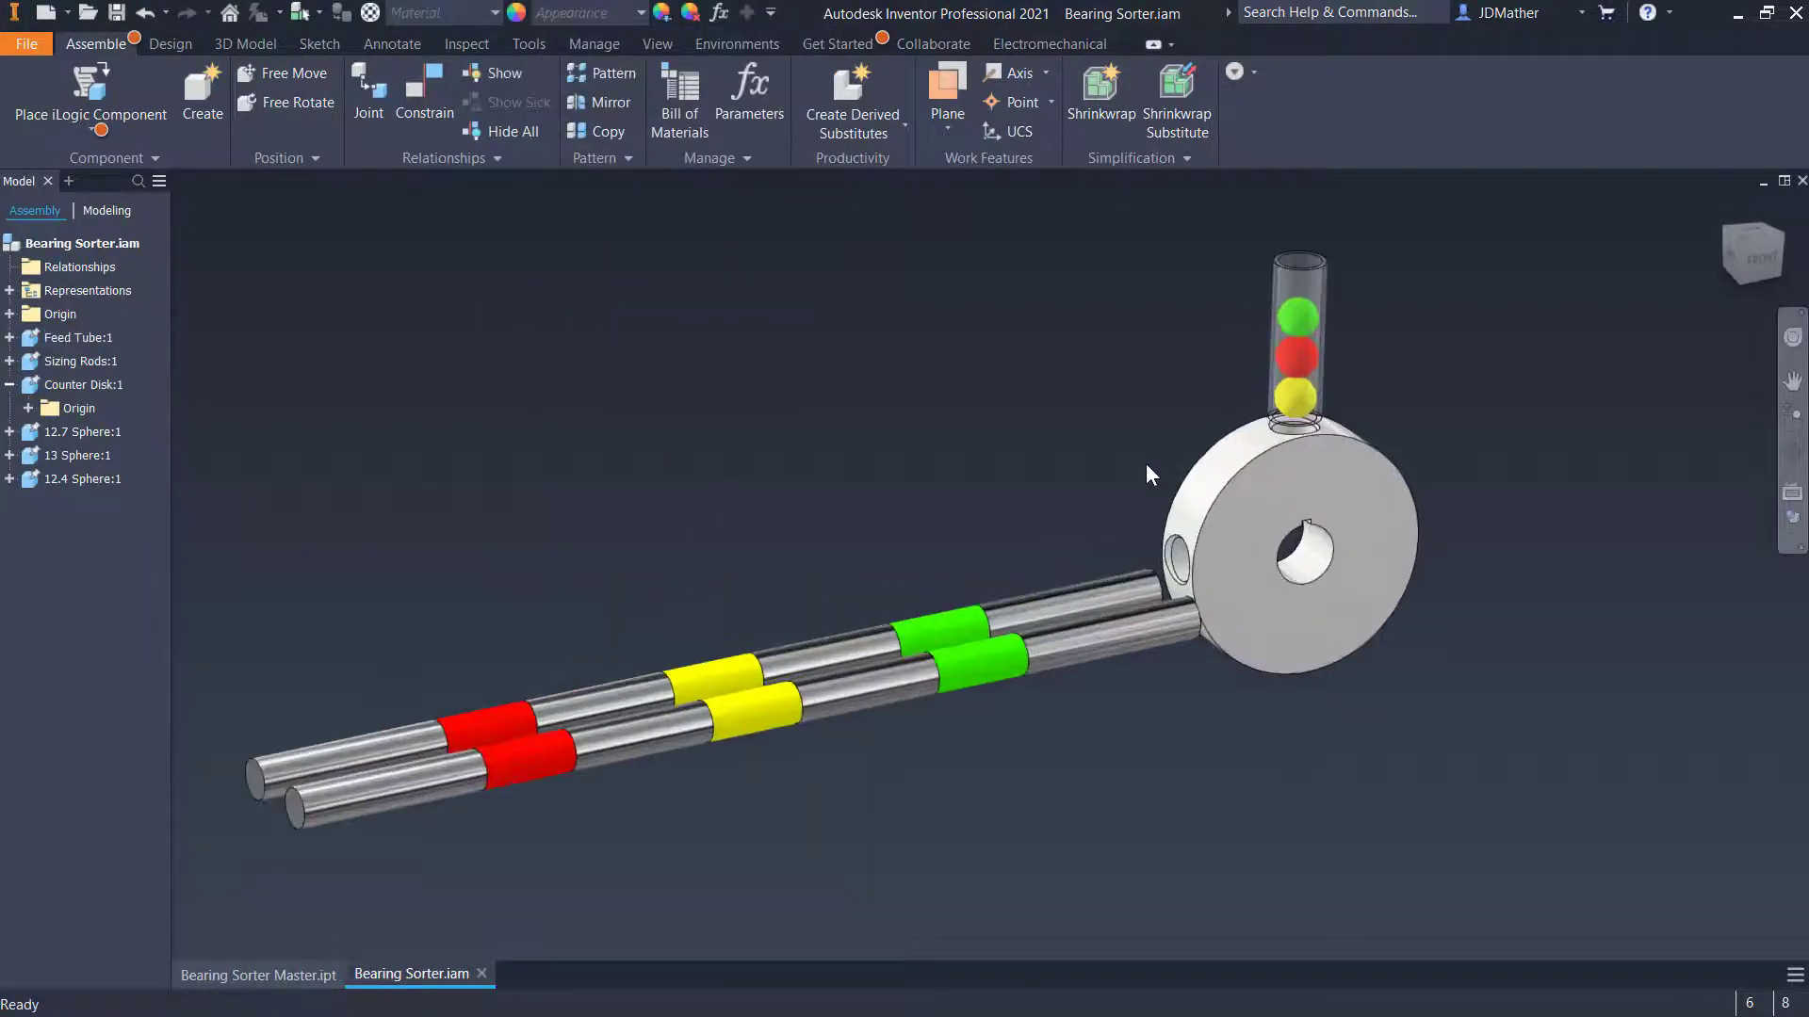
Use the Adjust appearance tool to copy the Feed Tube's Polycarbonate - Clear appearance to the Counter Disk
{"action": "left_click", "coordinate": [663, 13]}
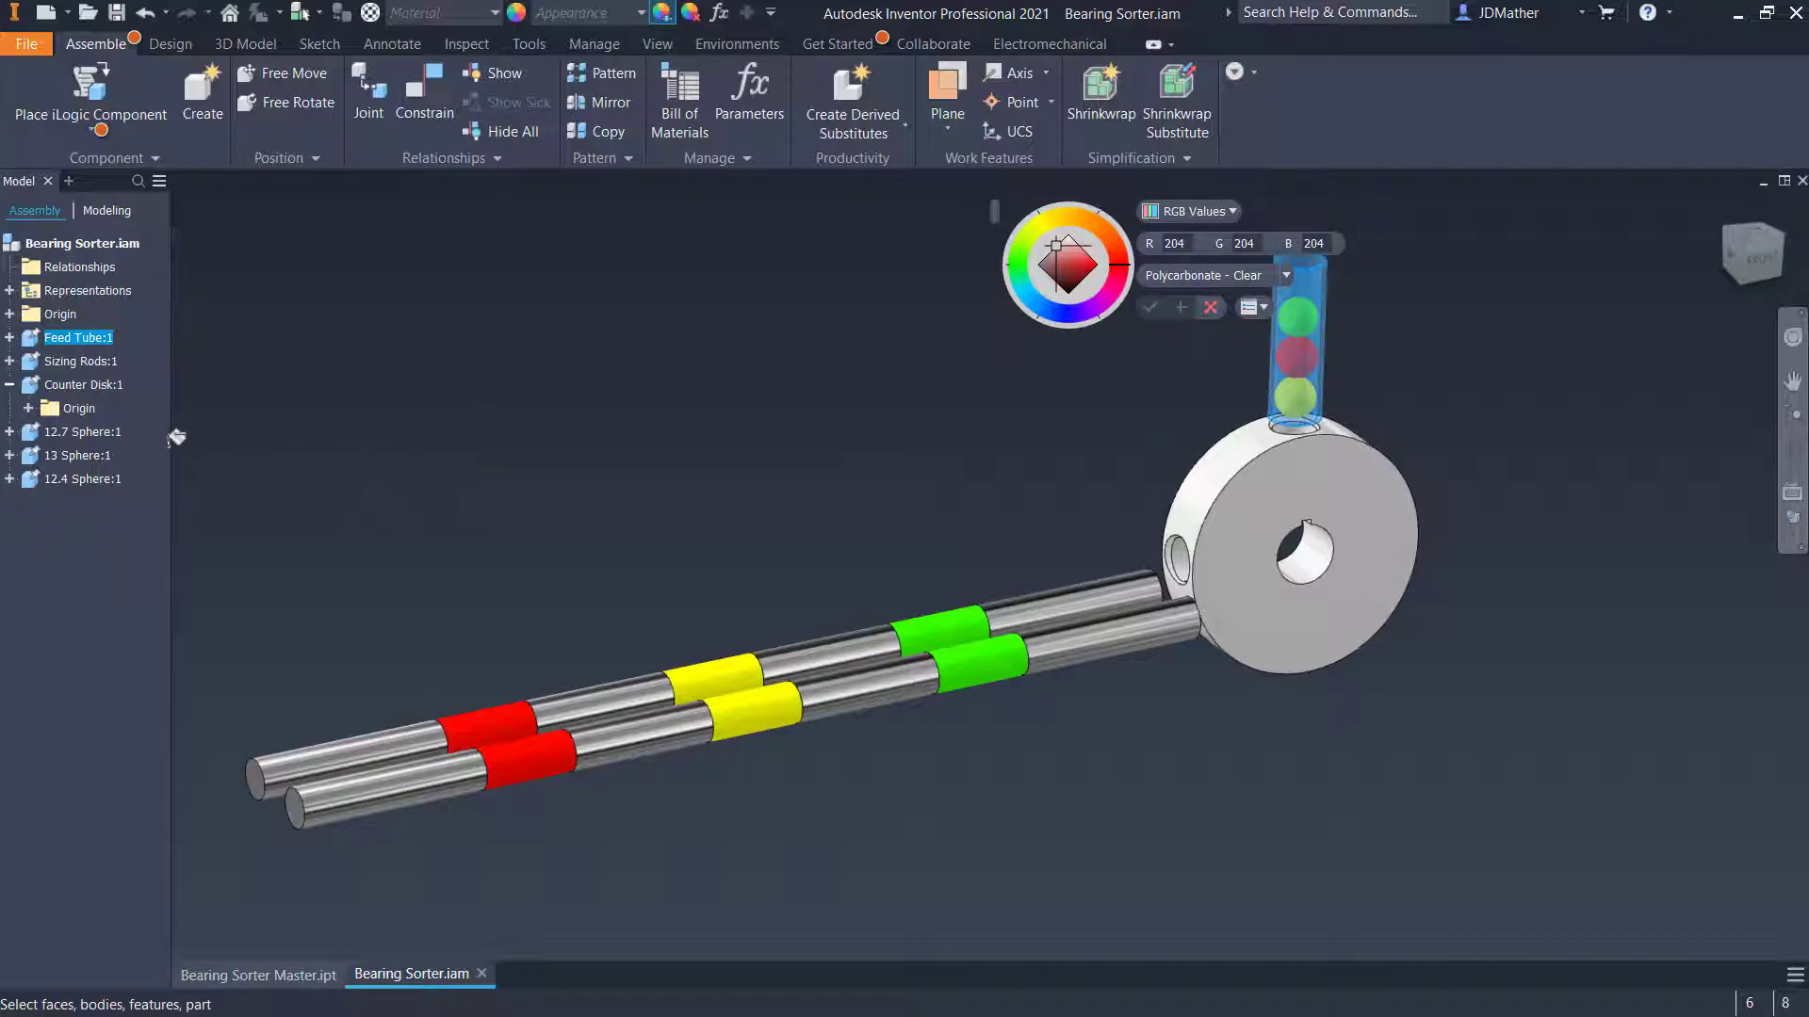
{"action": "left_click", "coordinate": [107, 384]}
{"action": "left_click", "coordinate": [1150, 307]}
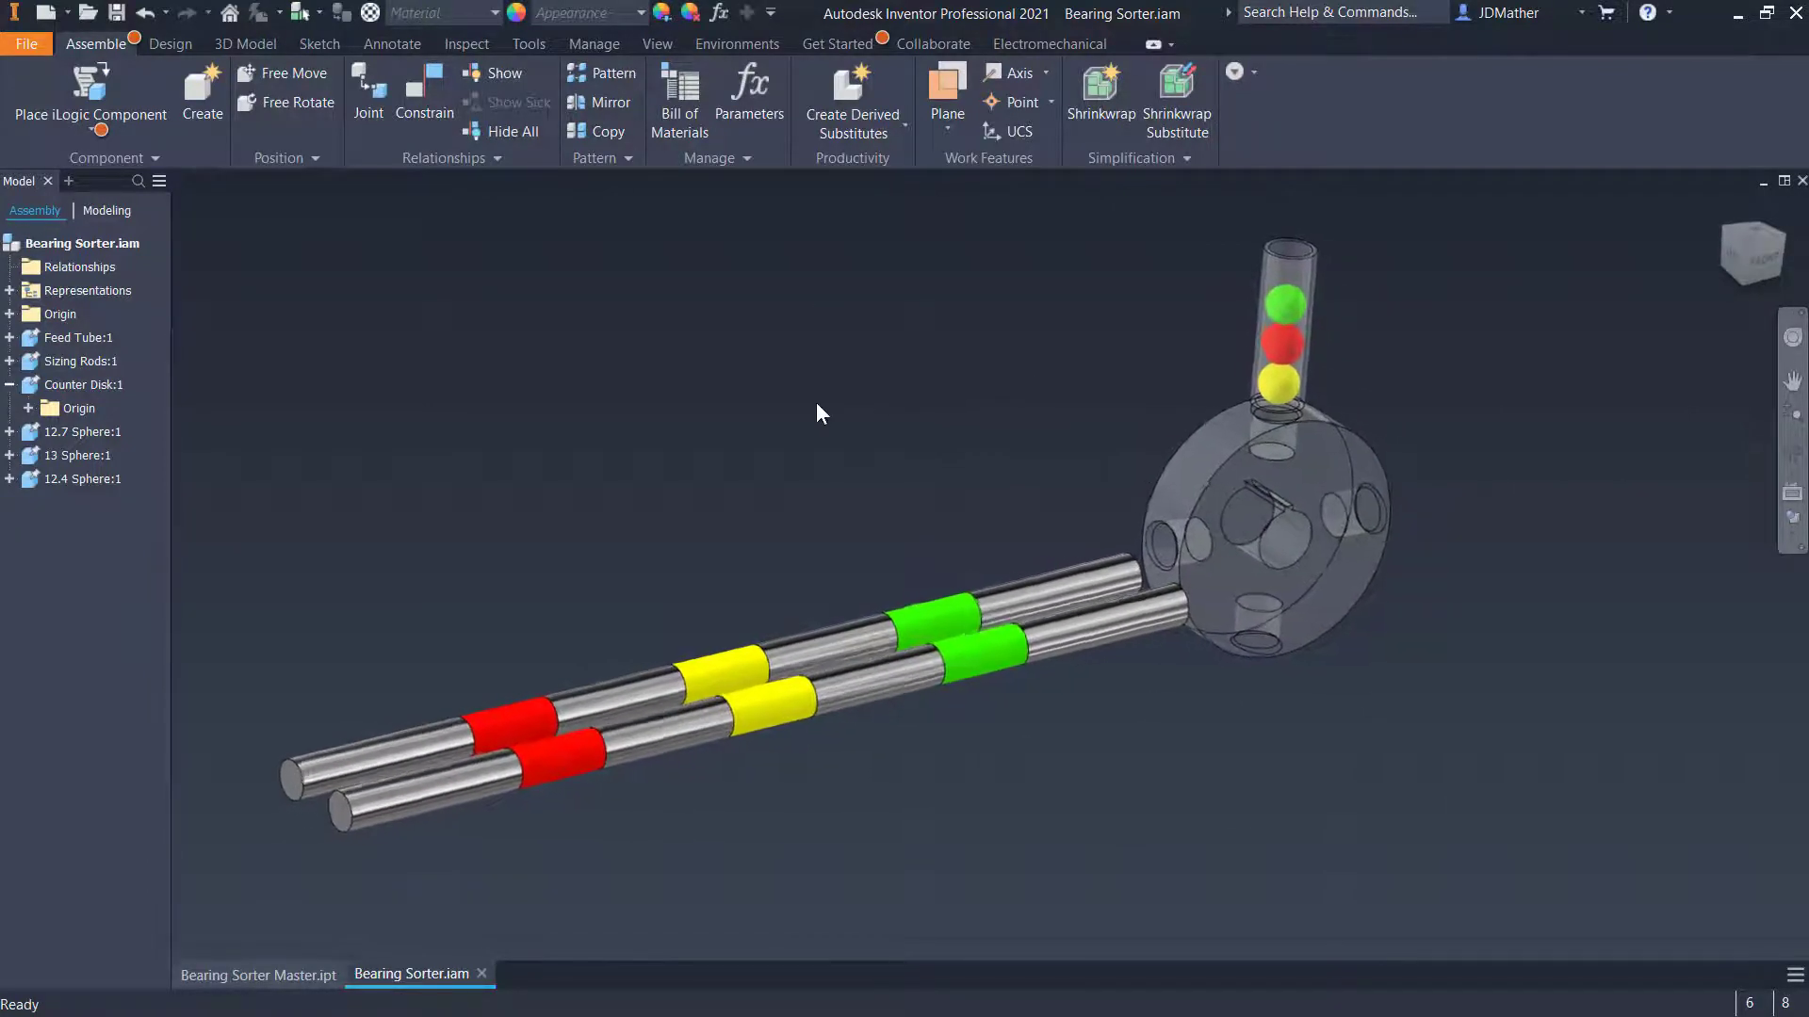
Unground the Counter Disk and pull it away from the feed tube, in front of the sizing rods
{"action": "left_click", "coordinate": [1281, 585]}
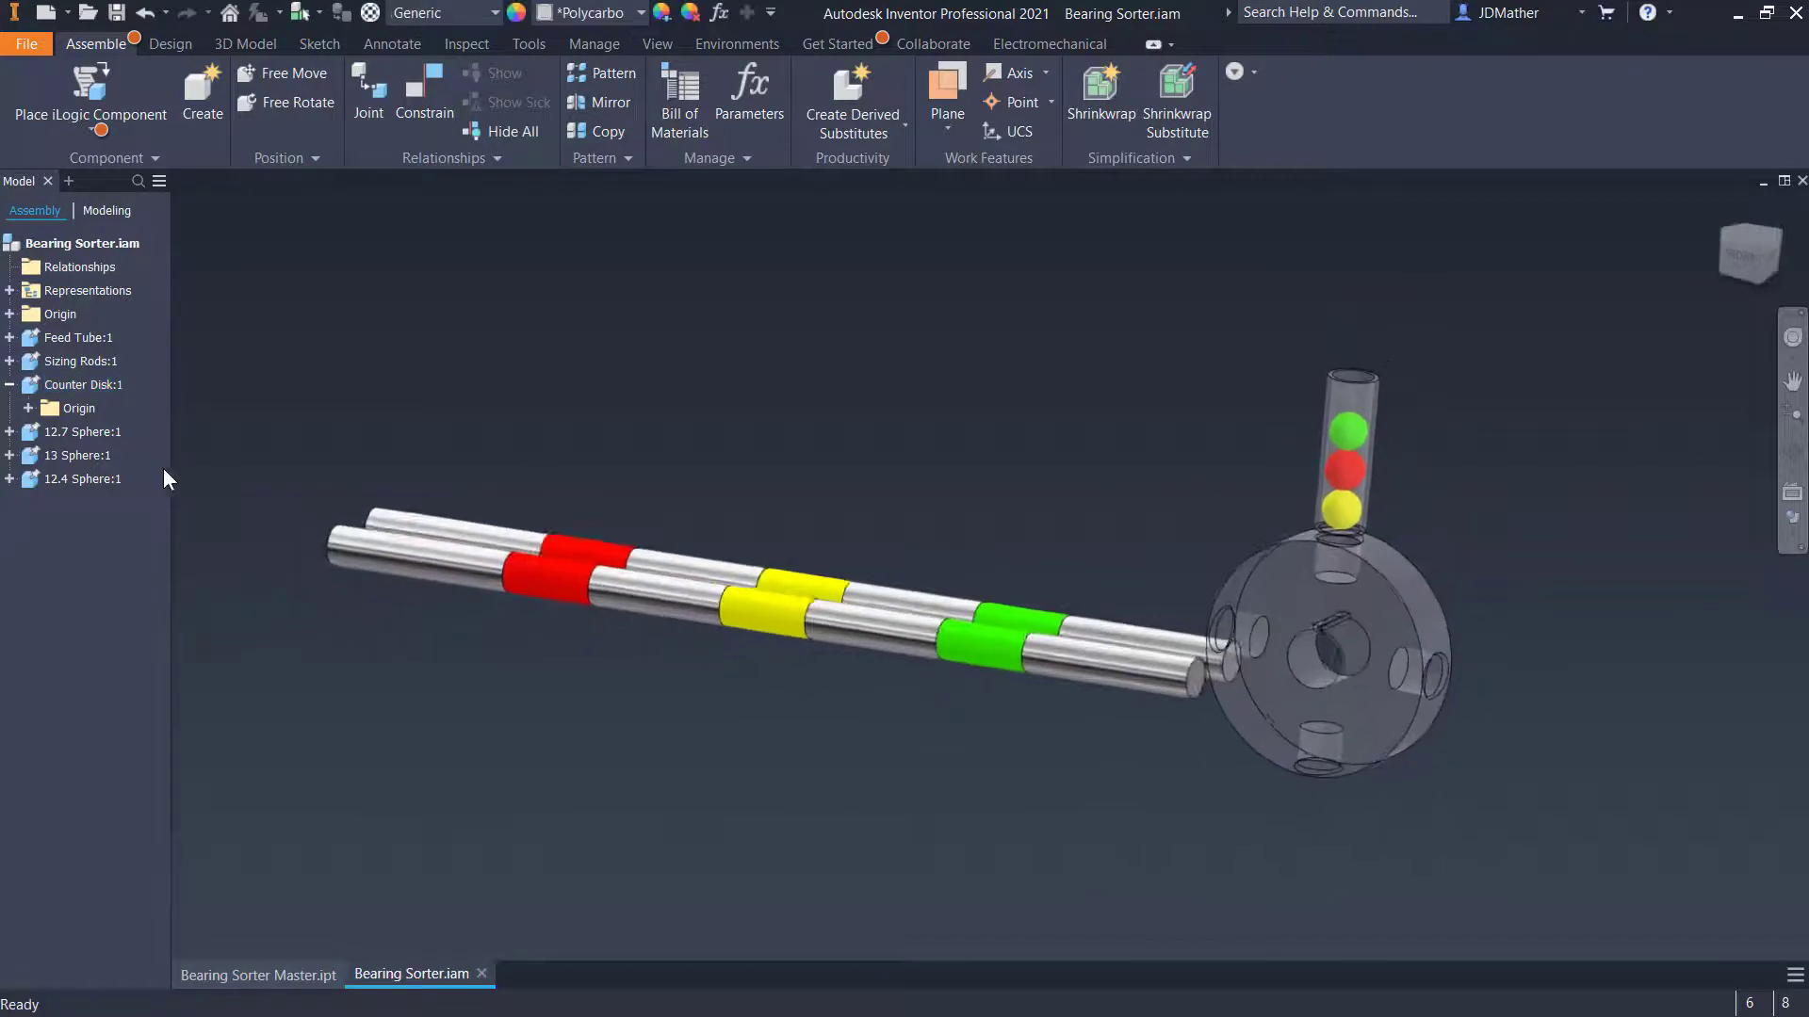
{"action": "right_click", "coordinate": [62, 384]}
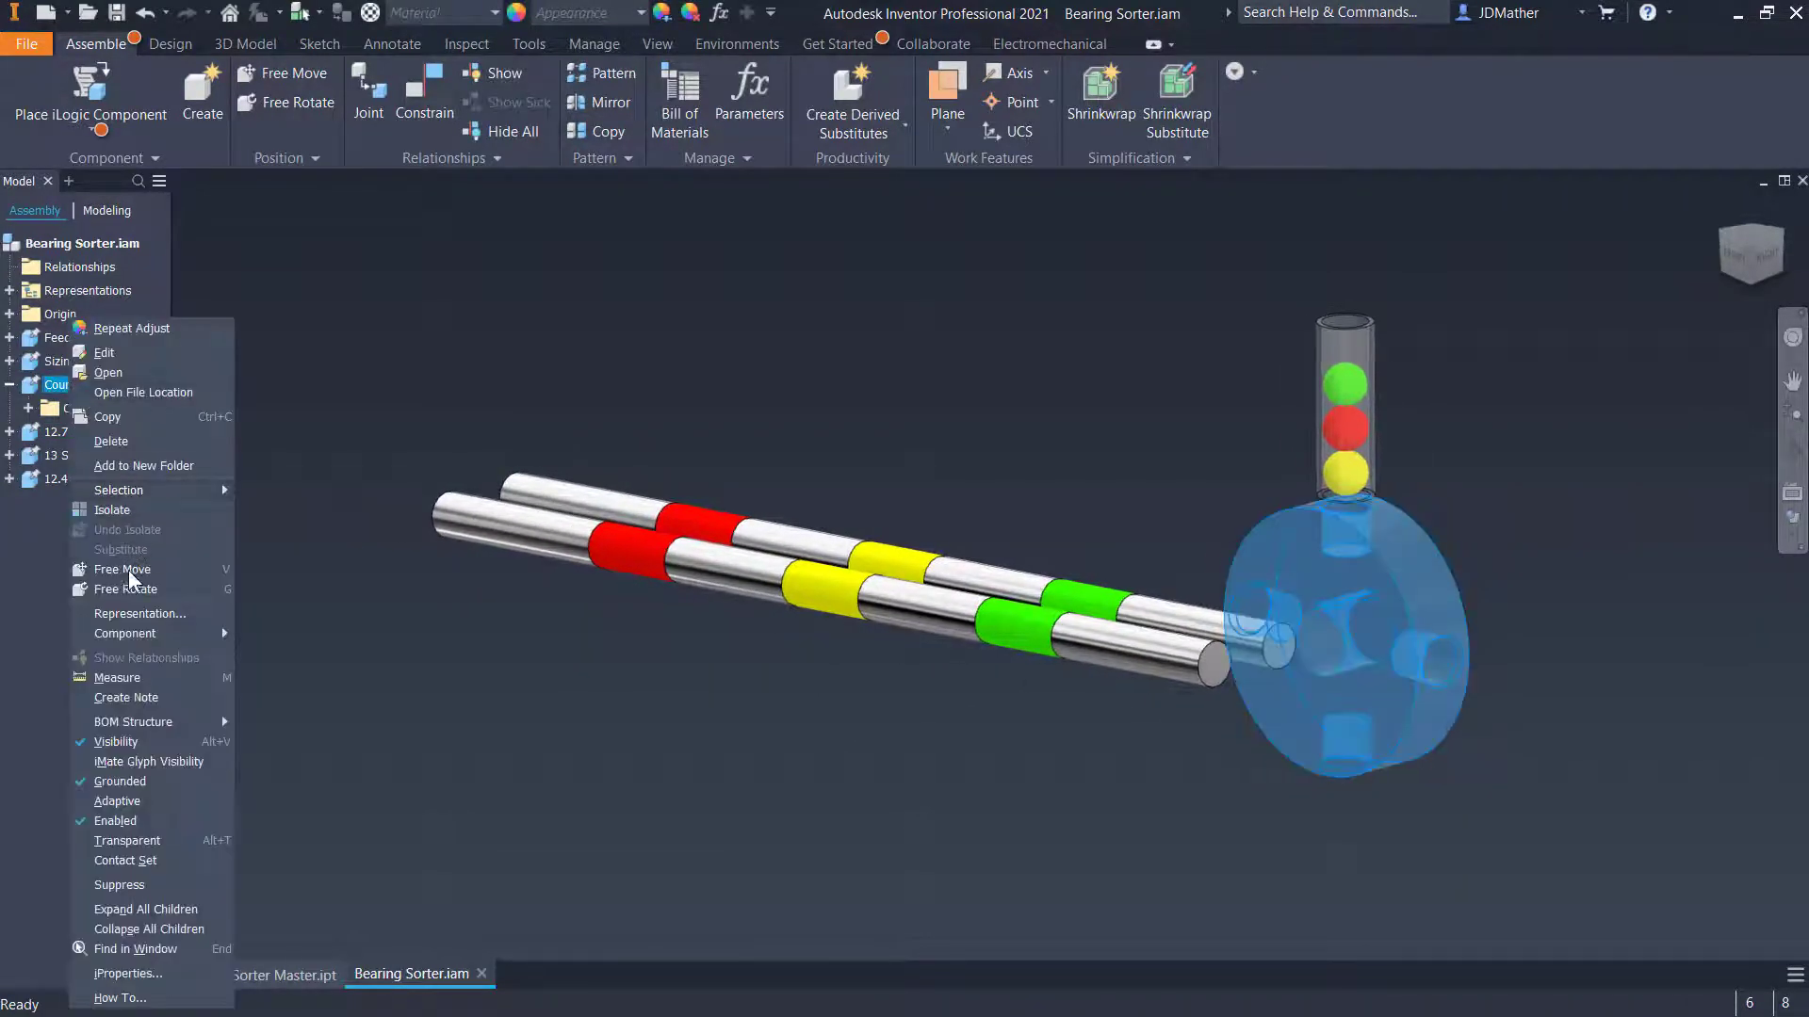
{"action": "left_click_drag", "start_coordinate": [1391, 695], "coordinate": [1017, 758]}
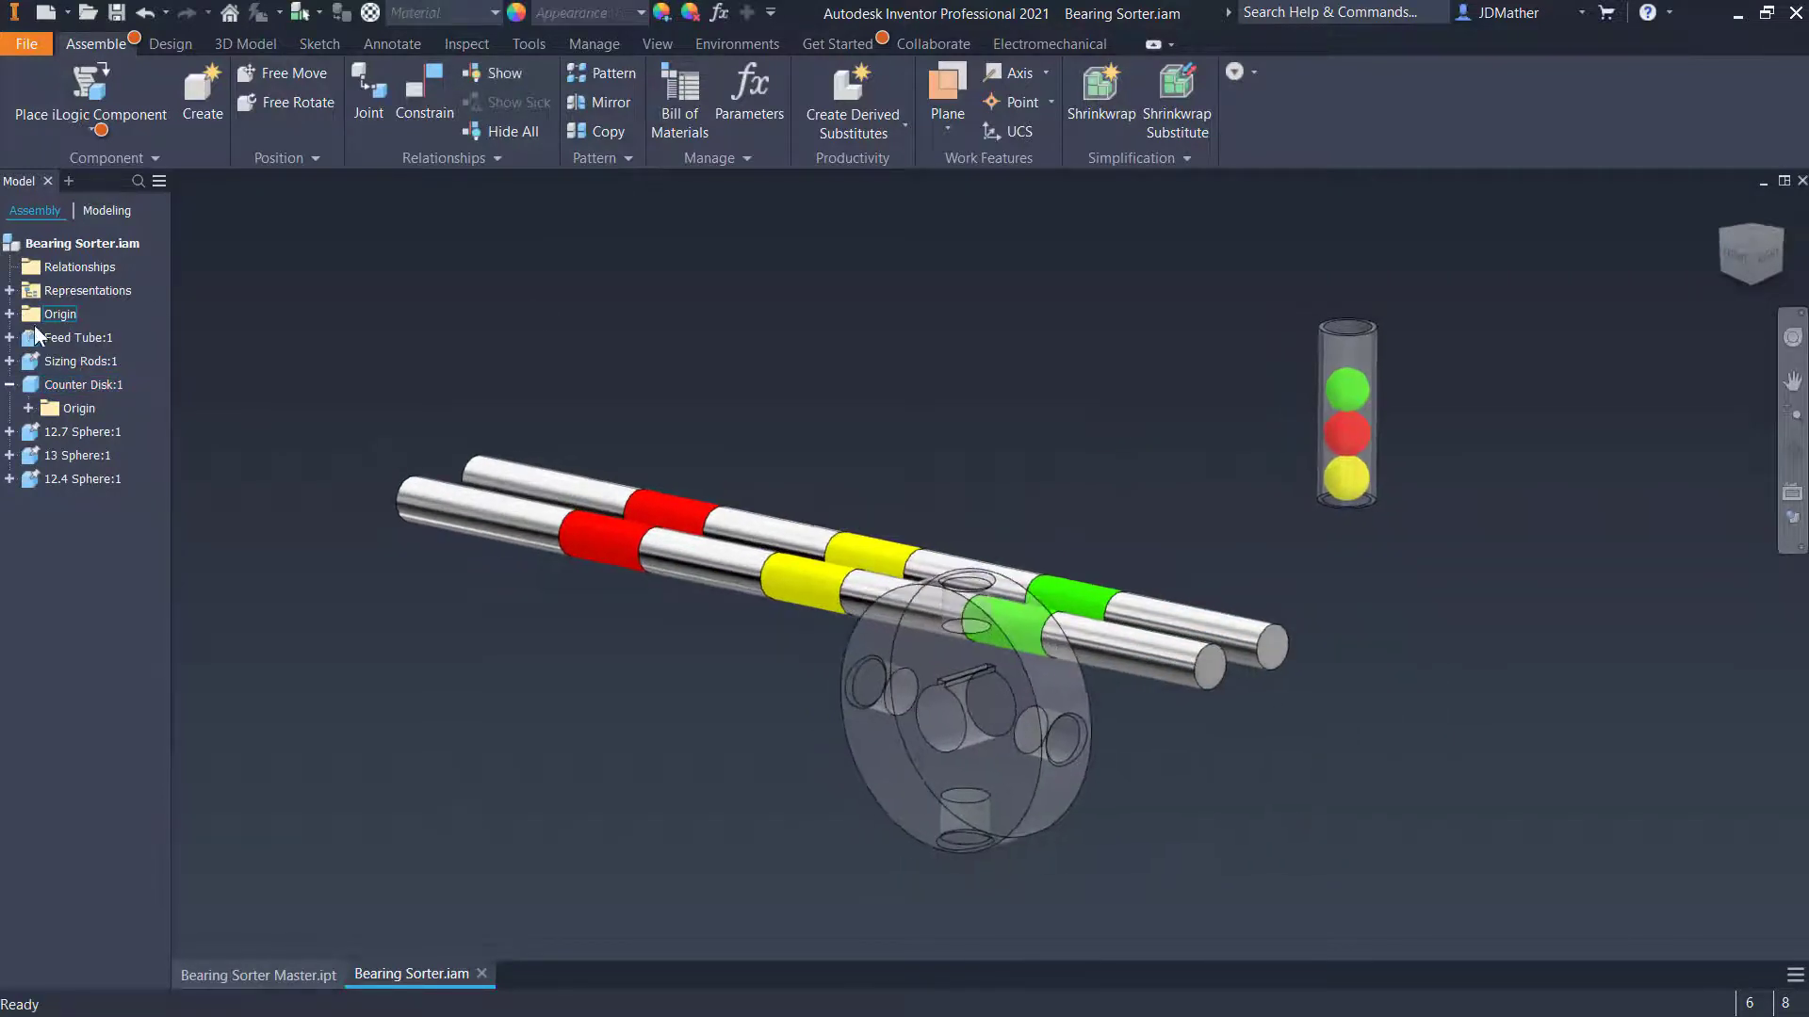
Turn on visibility of the assembly origin's Center Point and expand the Counter Disk's origin geometry
{"action": "left_click", "coordinate": [9, 313]}
{"action": "key", "text": "alt+v"}
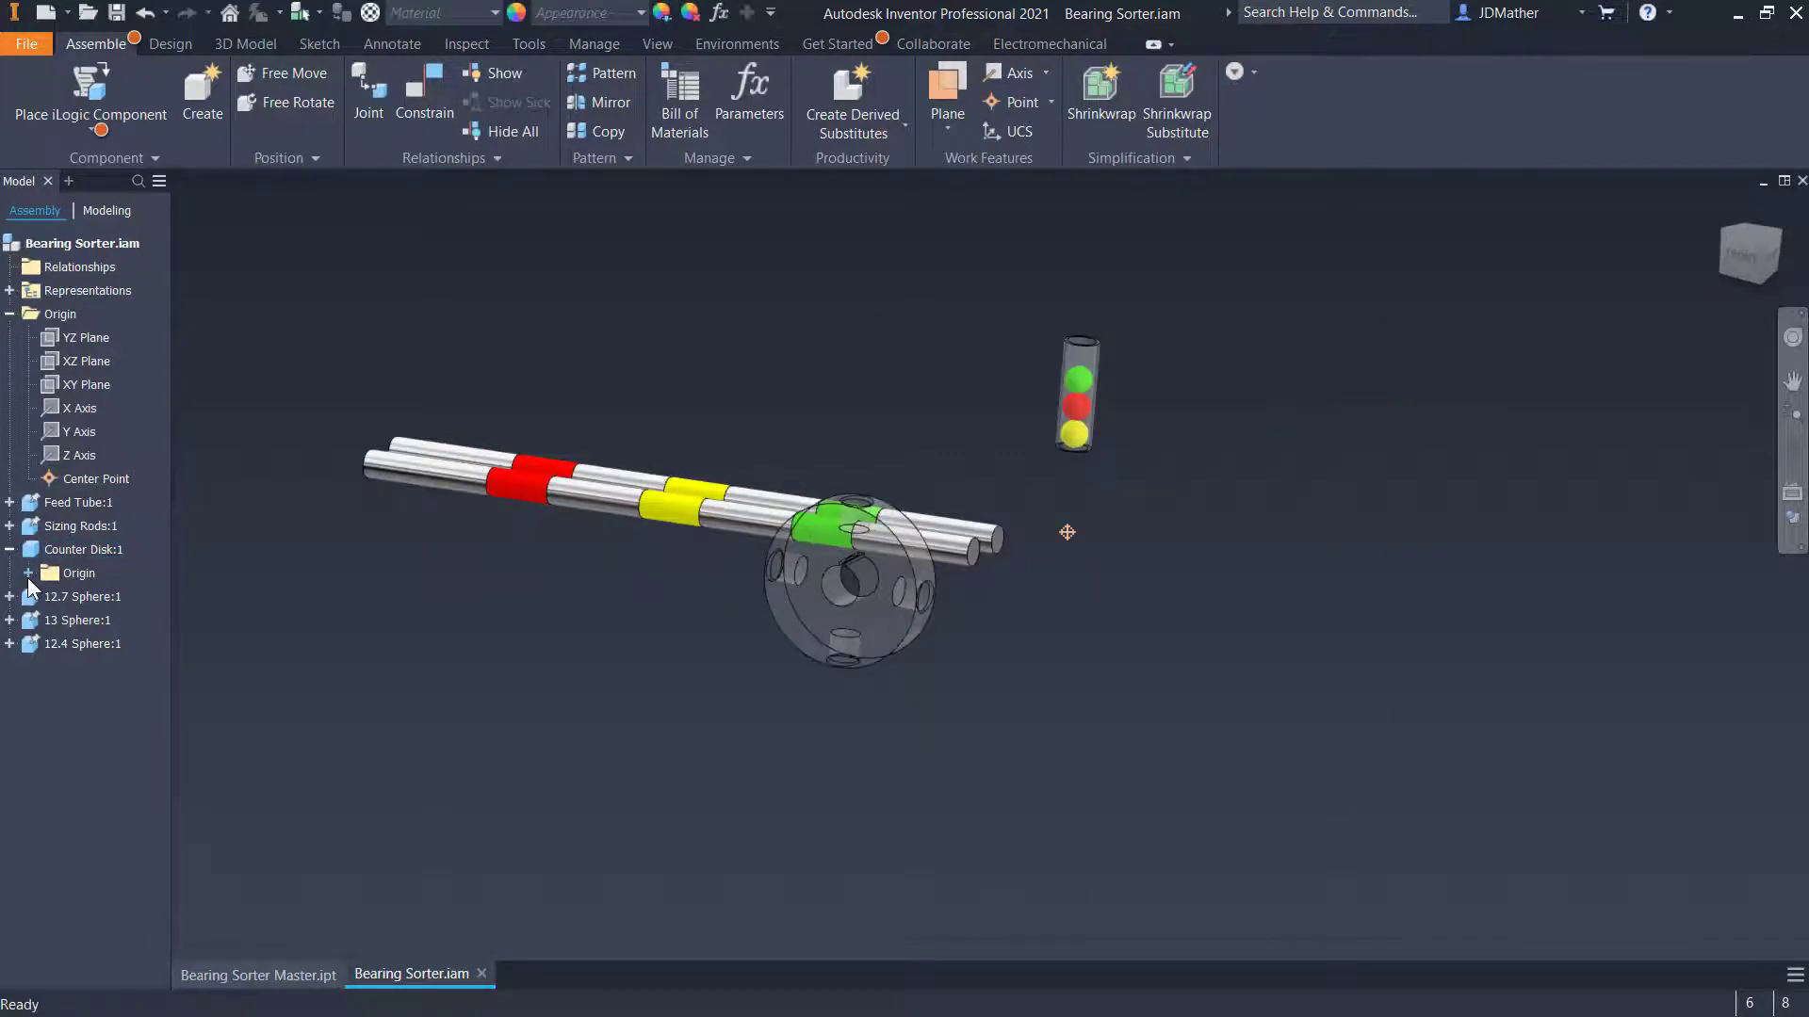
{"action": "left_click", "coordinate": [28, 574]}
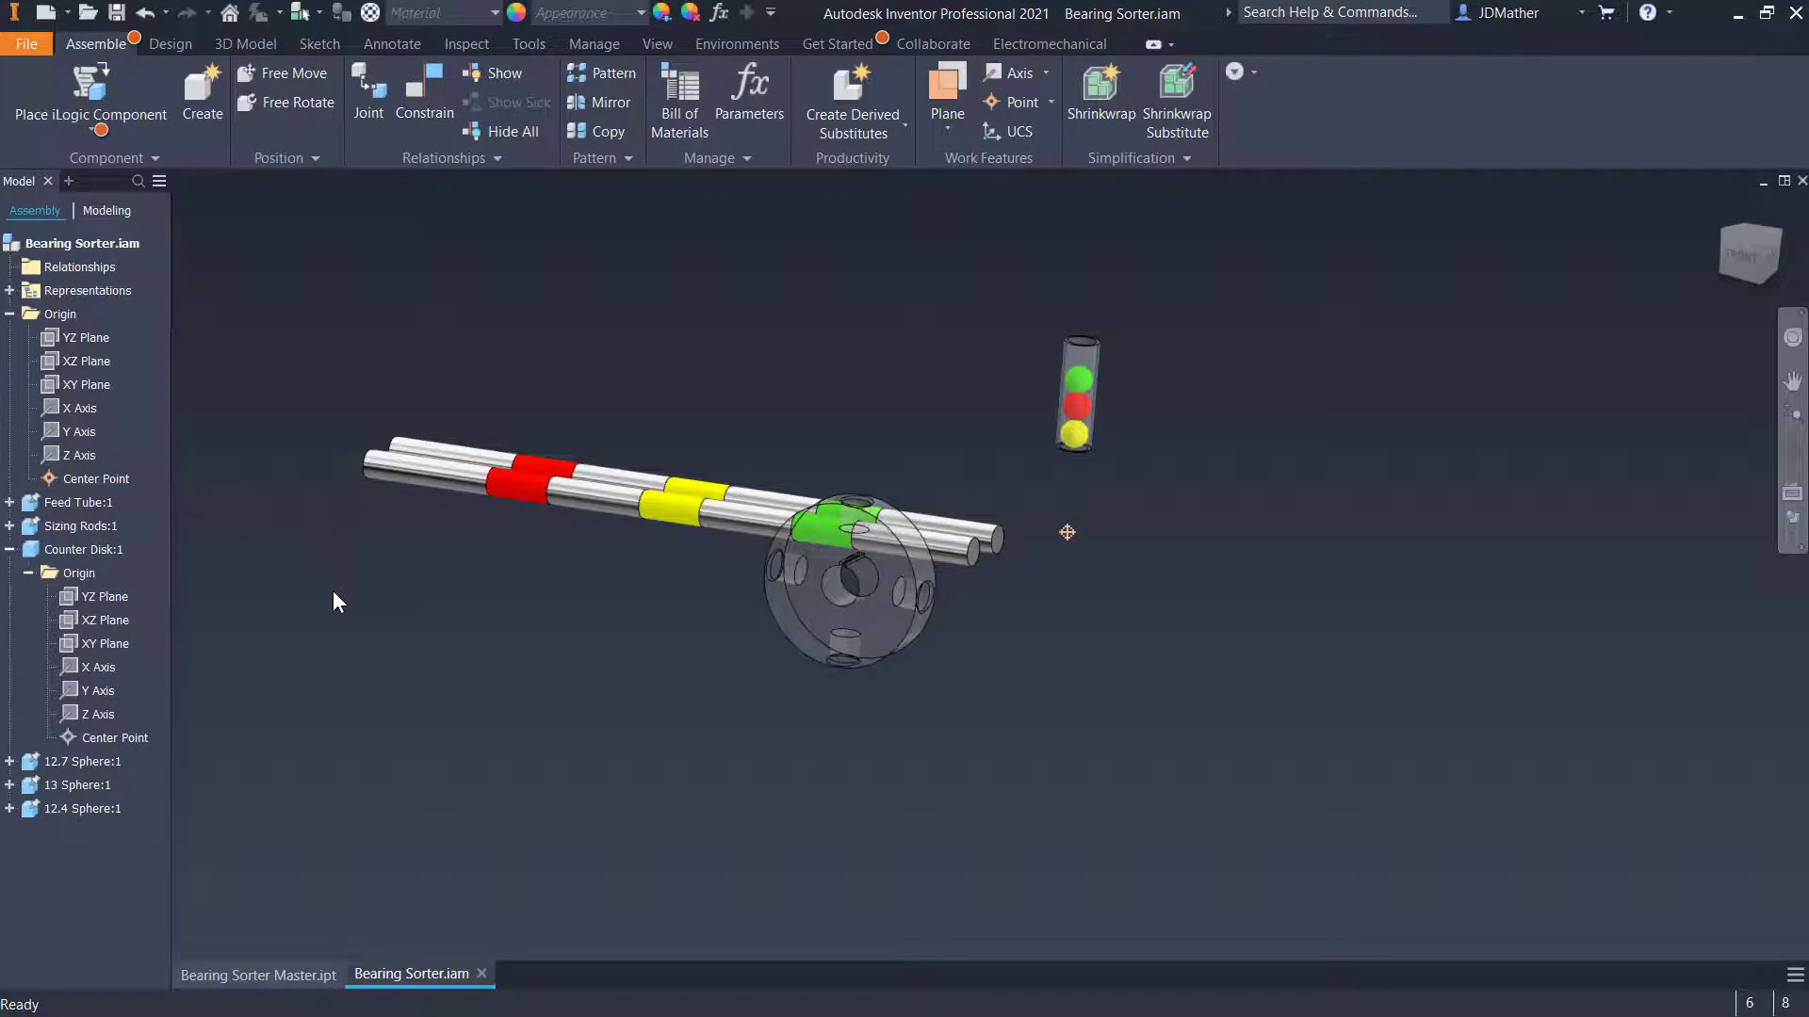
Mate the Counter Disk's Z Axis to the assembly's Z Axis with a 0.000 mm offset
{"action": "key", "text": "c"}
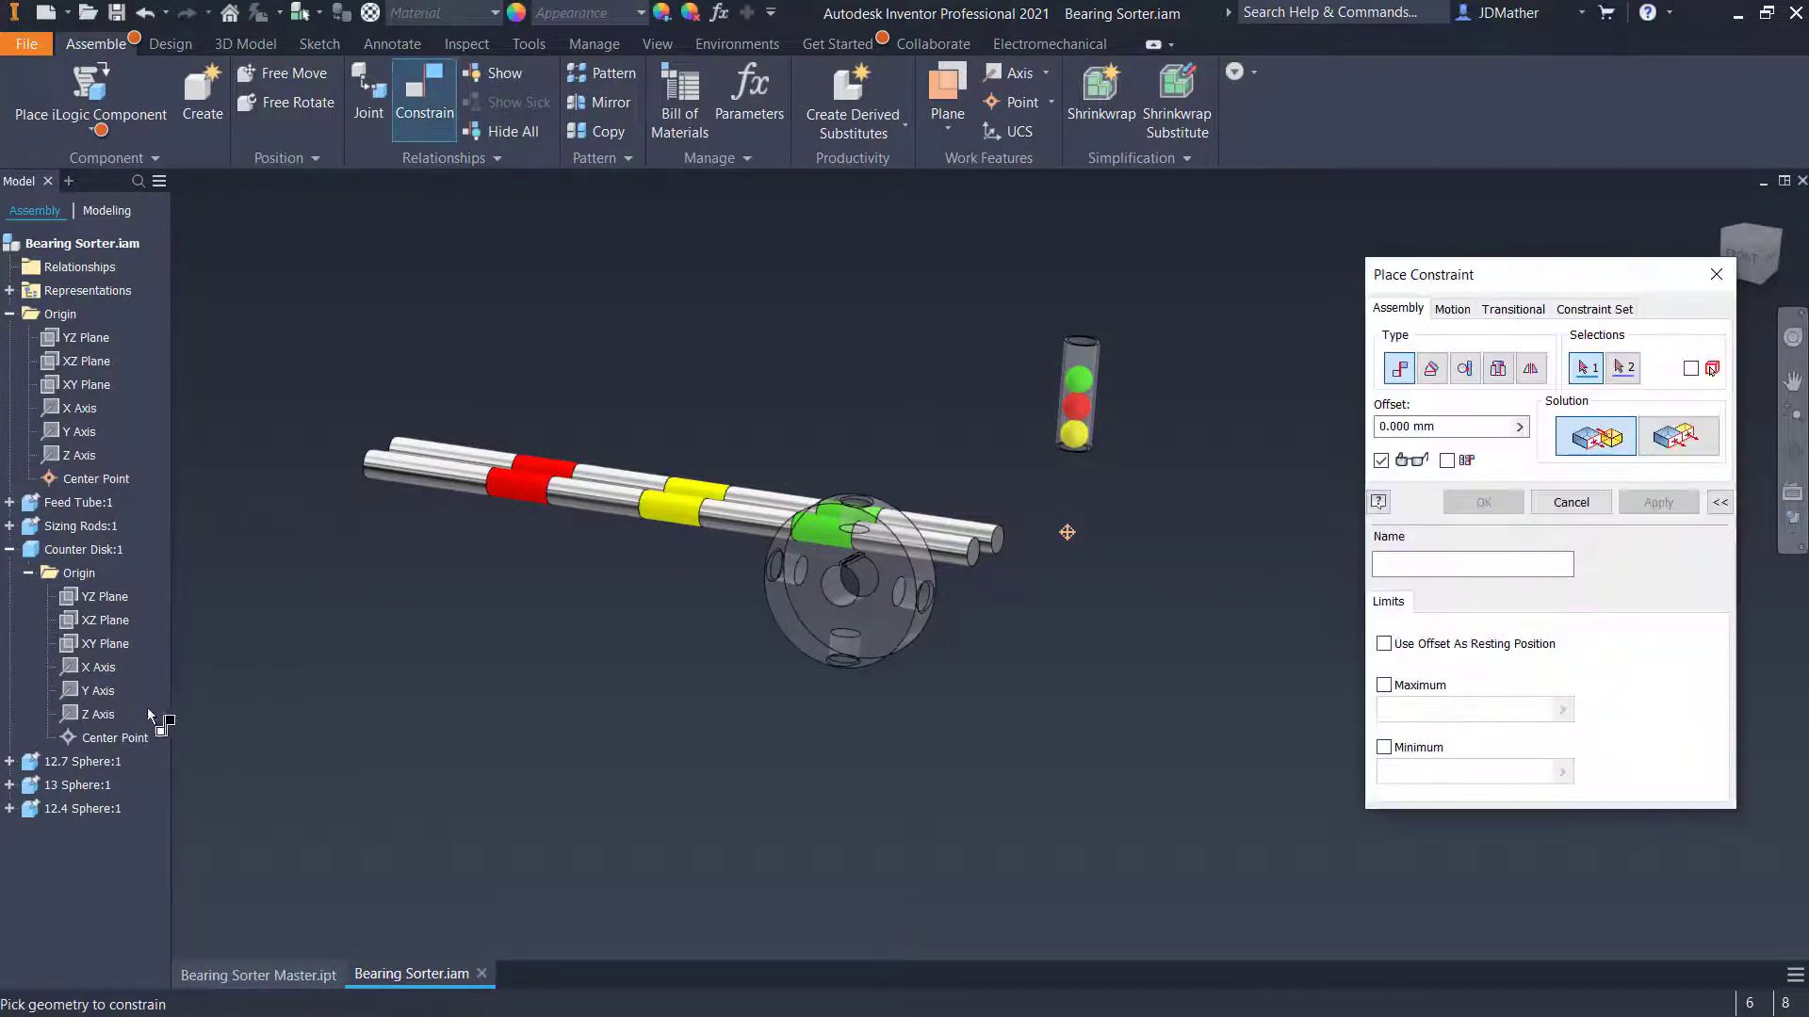
{"action": "left_click", "coordinate": [106, 719]}
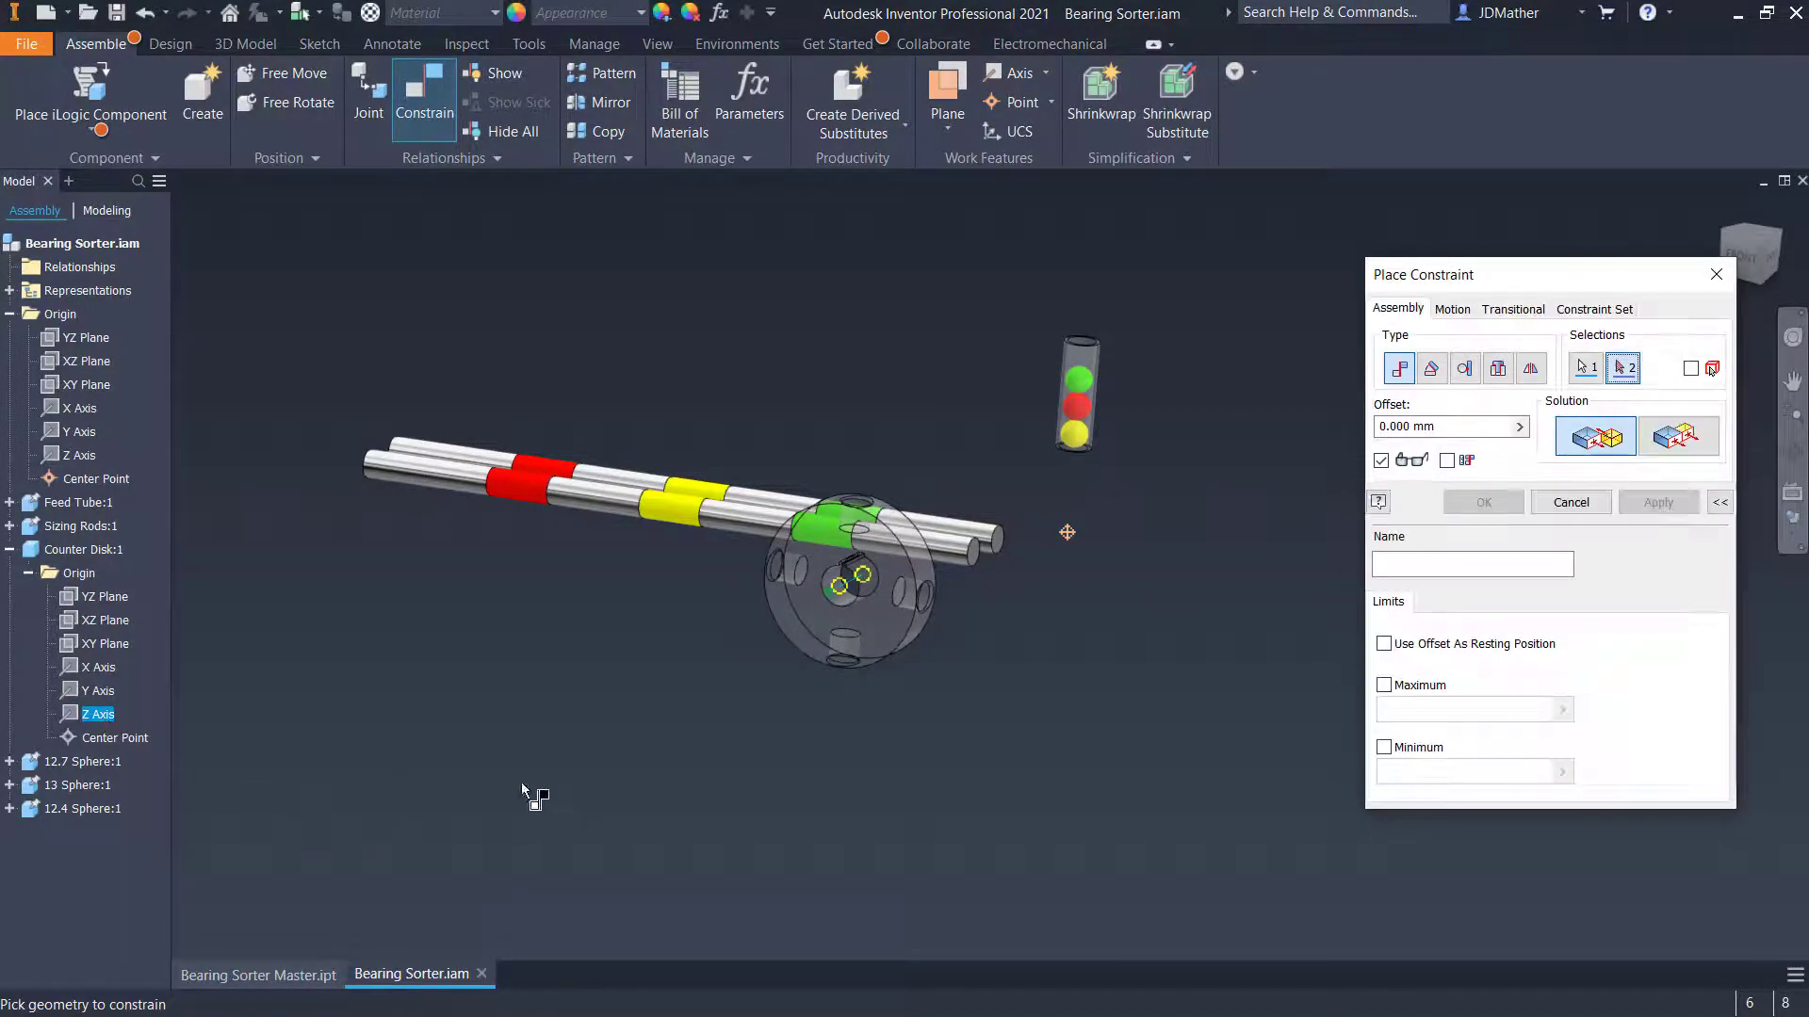
{"action": "left_click", "coordinate": [84, 456]}
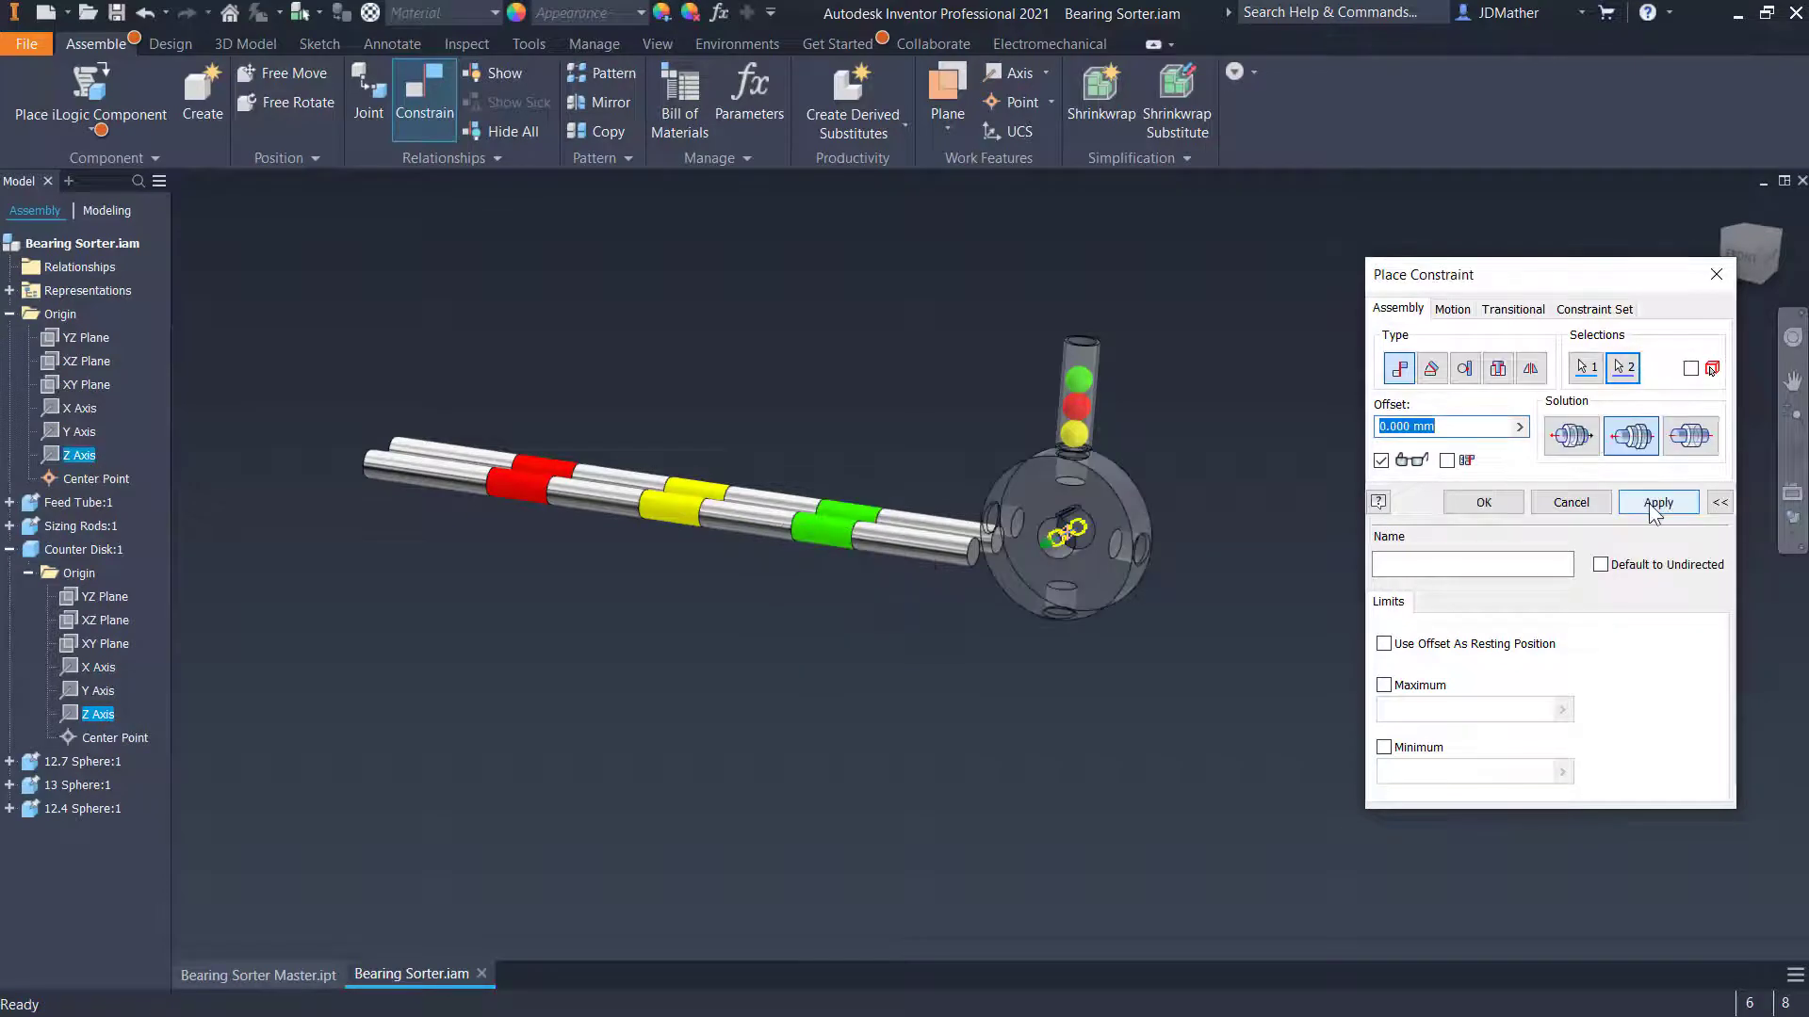
{"action": "left_click", "coordinate": [1651, 504]}
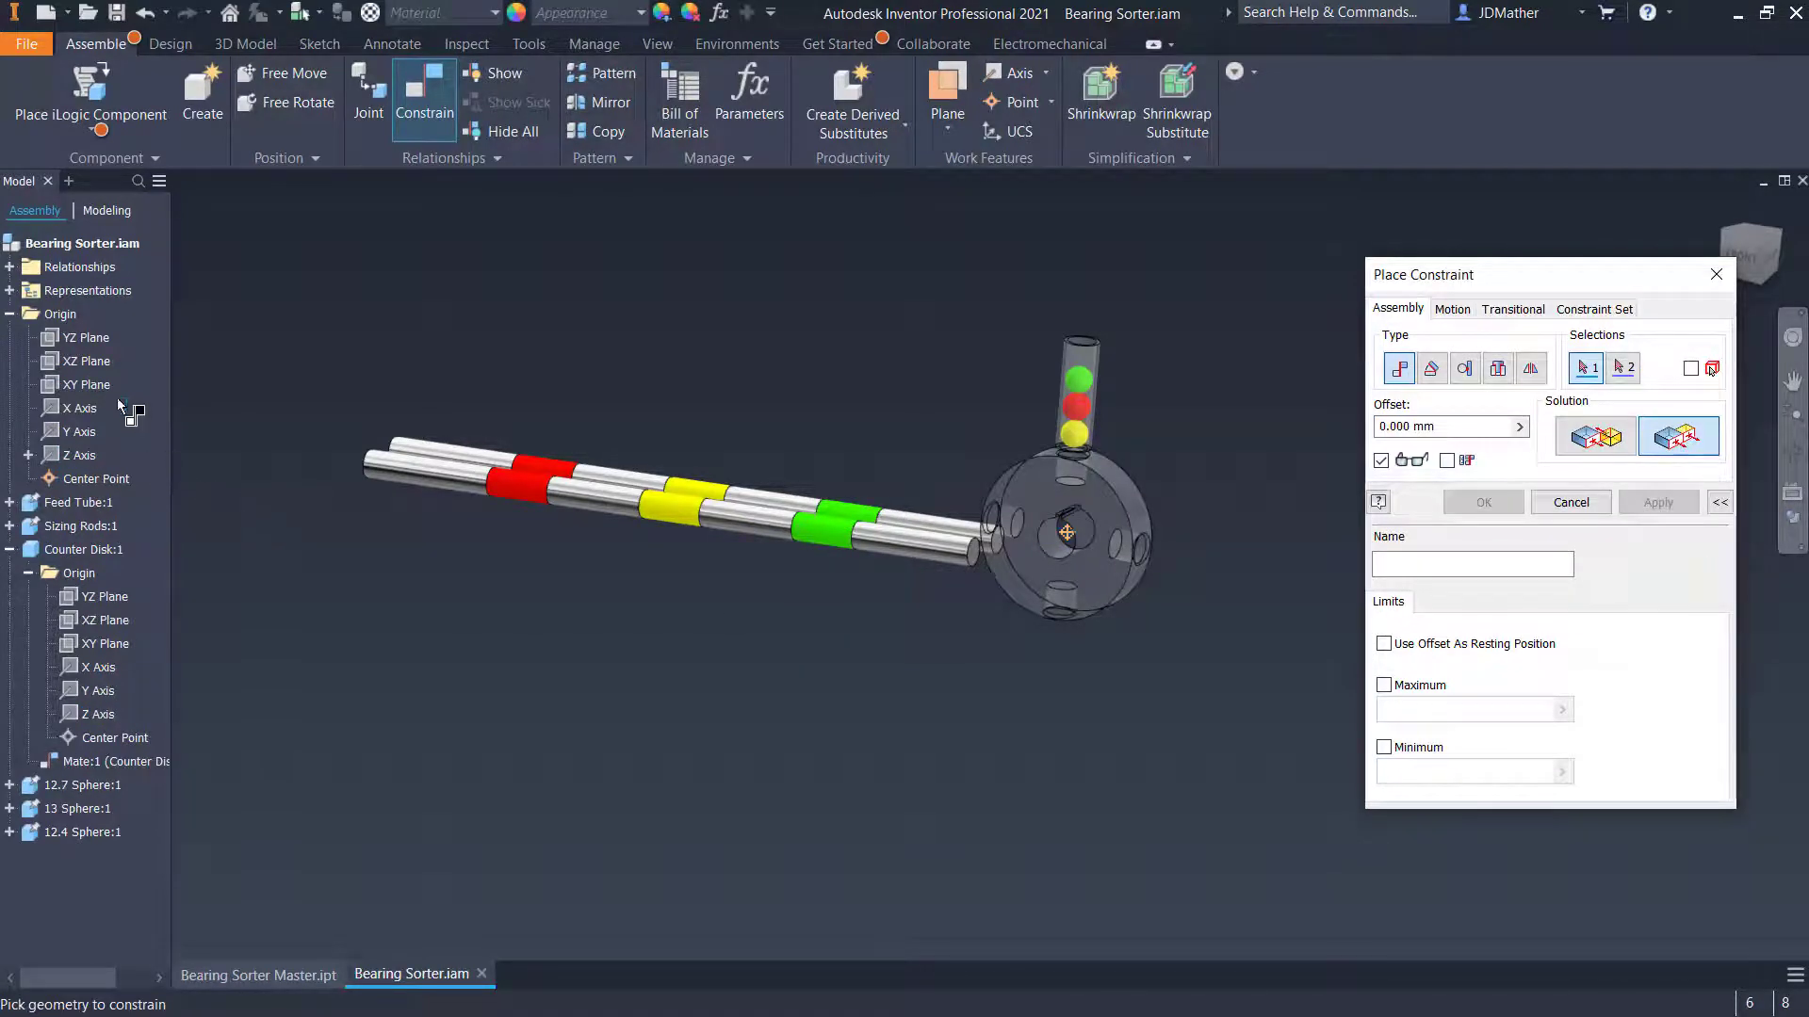
Add a flush constraint between the assembly's and Counter Disk's XY planes at 0.000 mm offset, and test the disk's rotation
{"action": "left_click", "coordinate": [86, 385]}
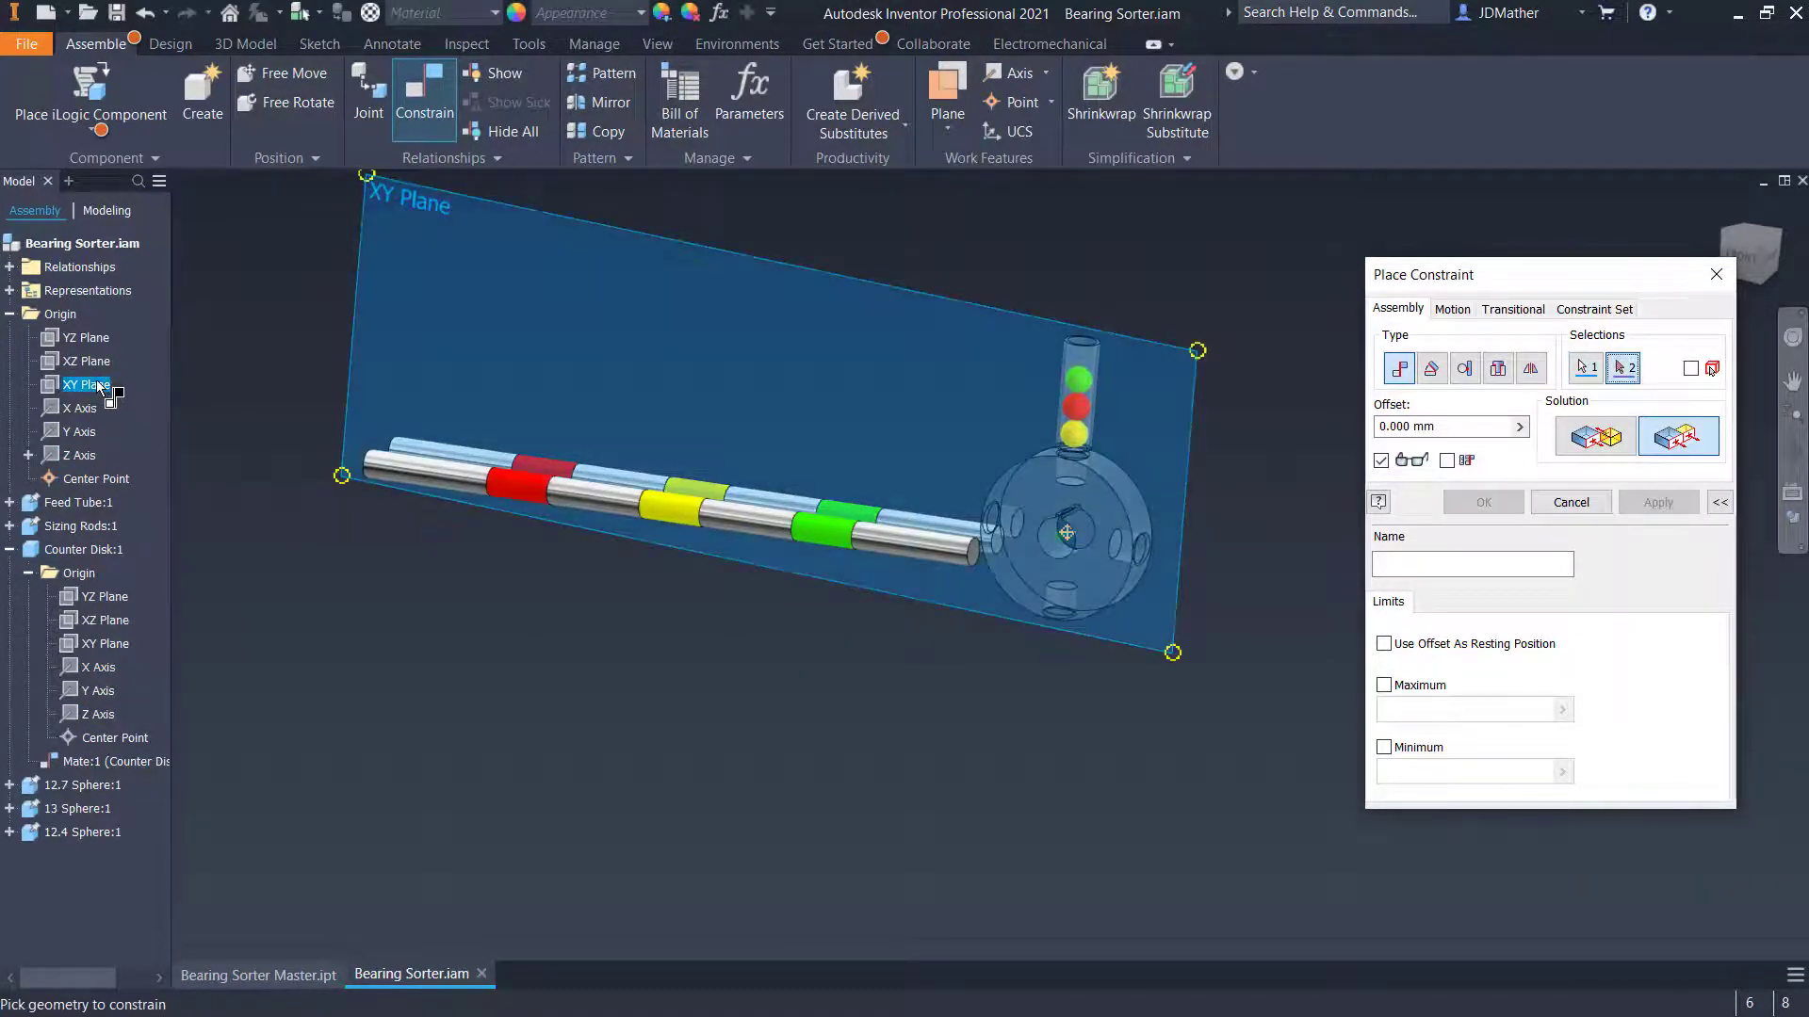
{"action": "left_click", "coordinate": [106, 643]}
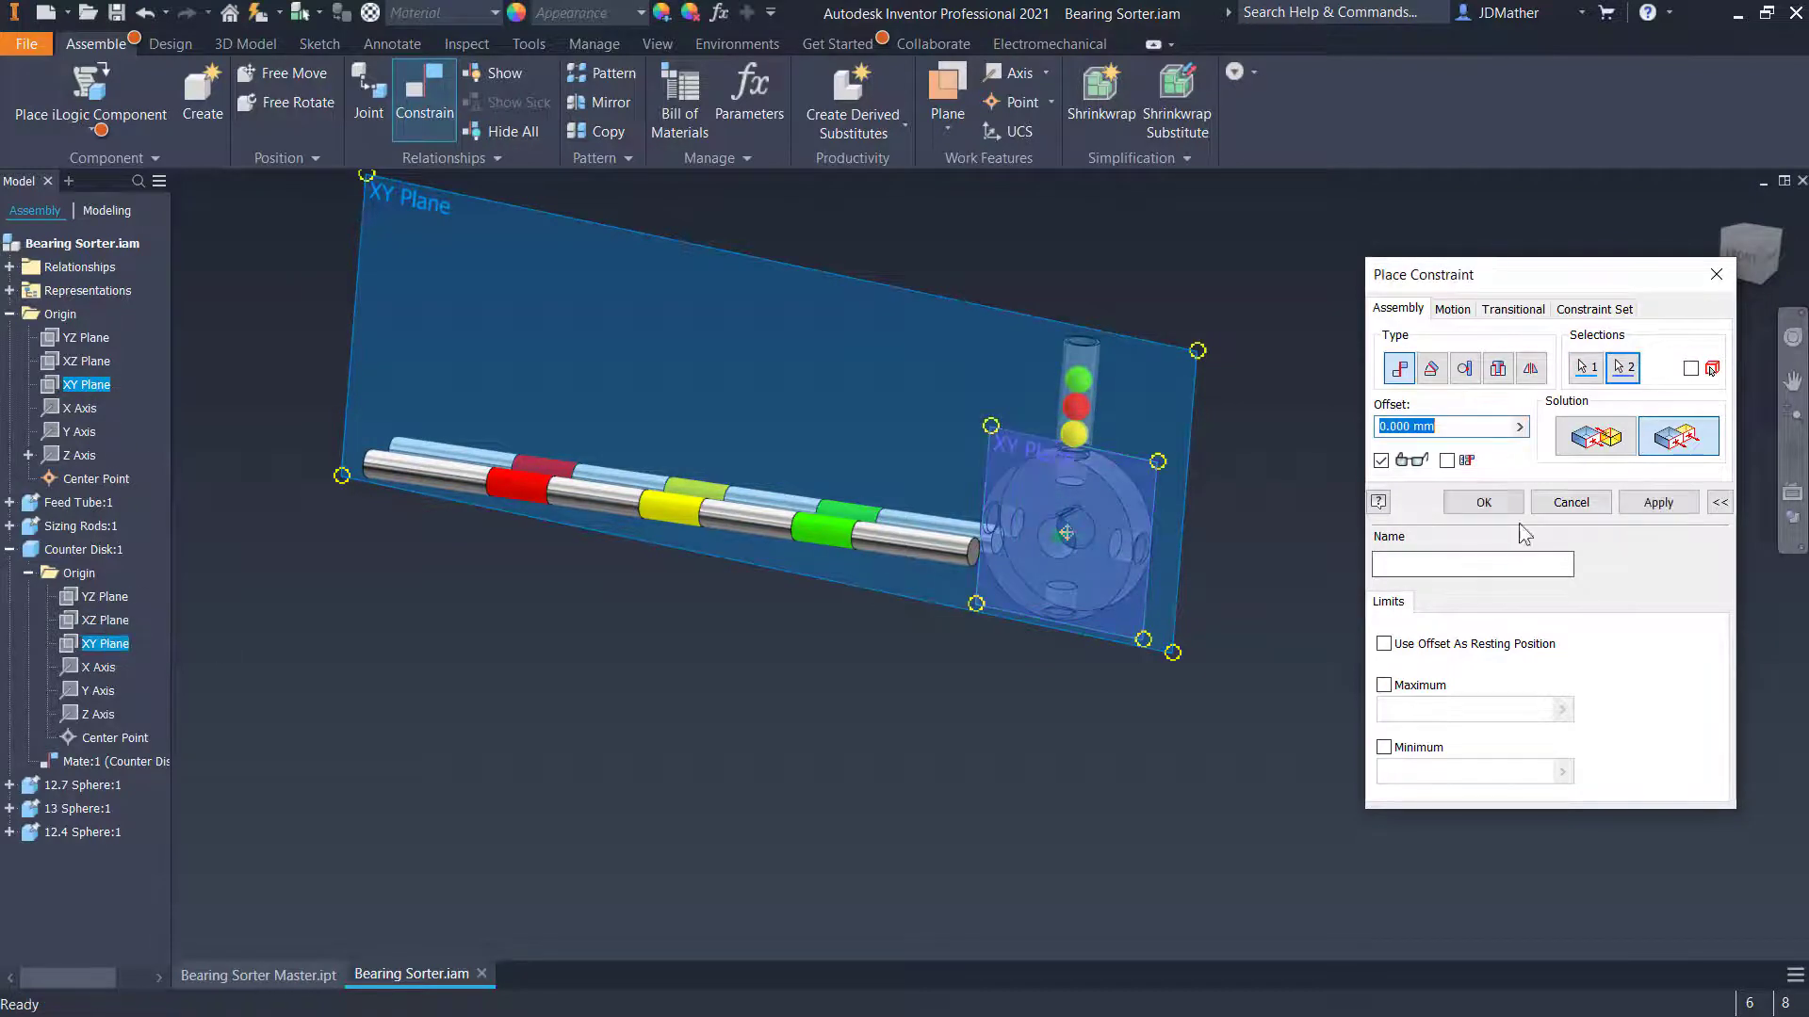
{"action": "left_click", "coordinate": [1483, 503]}
{"action": "mouse_move", "coordinate": [1066, 592]}
{"action": "left_mouse_down"}
{"action": "mouse_move", "coordinate": [1110, 597]}
{"action": "mouse_move", "coordinate": [1070, 606]}
{"action": "left_mouse_up"}
{"action": "left_click", "coordinate": [1054, 692]}
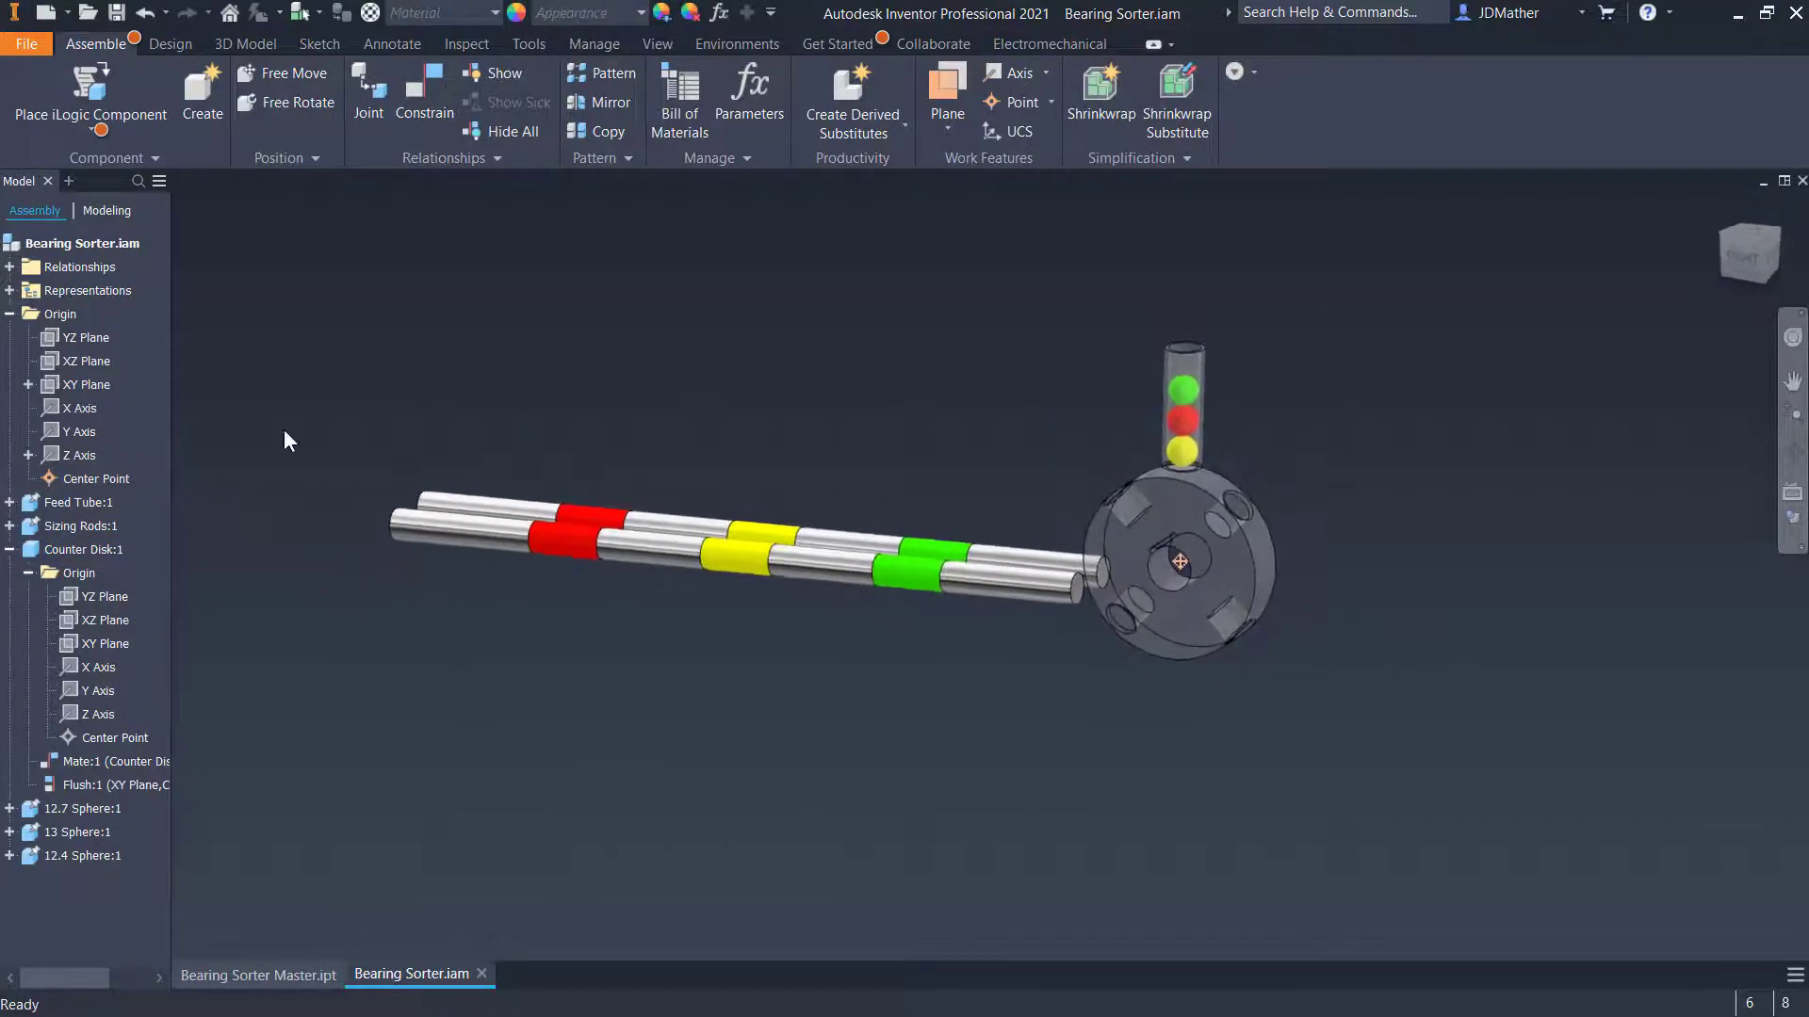
{"action": "left_click", "coordinate": [8, 550]}
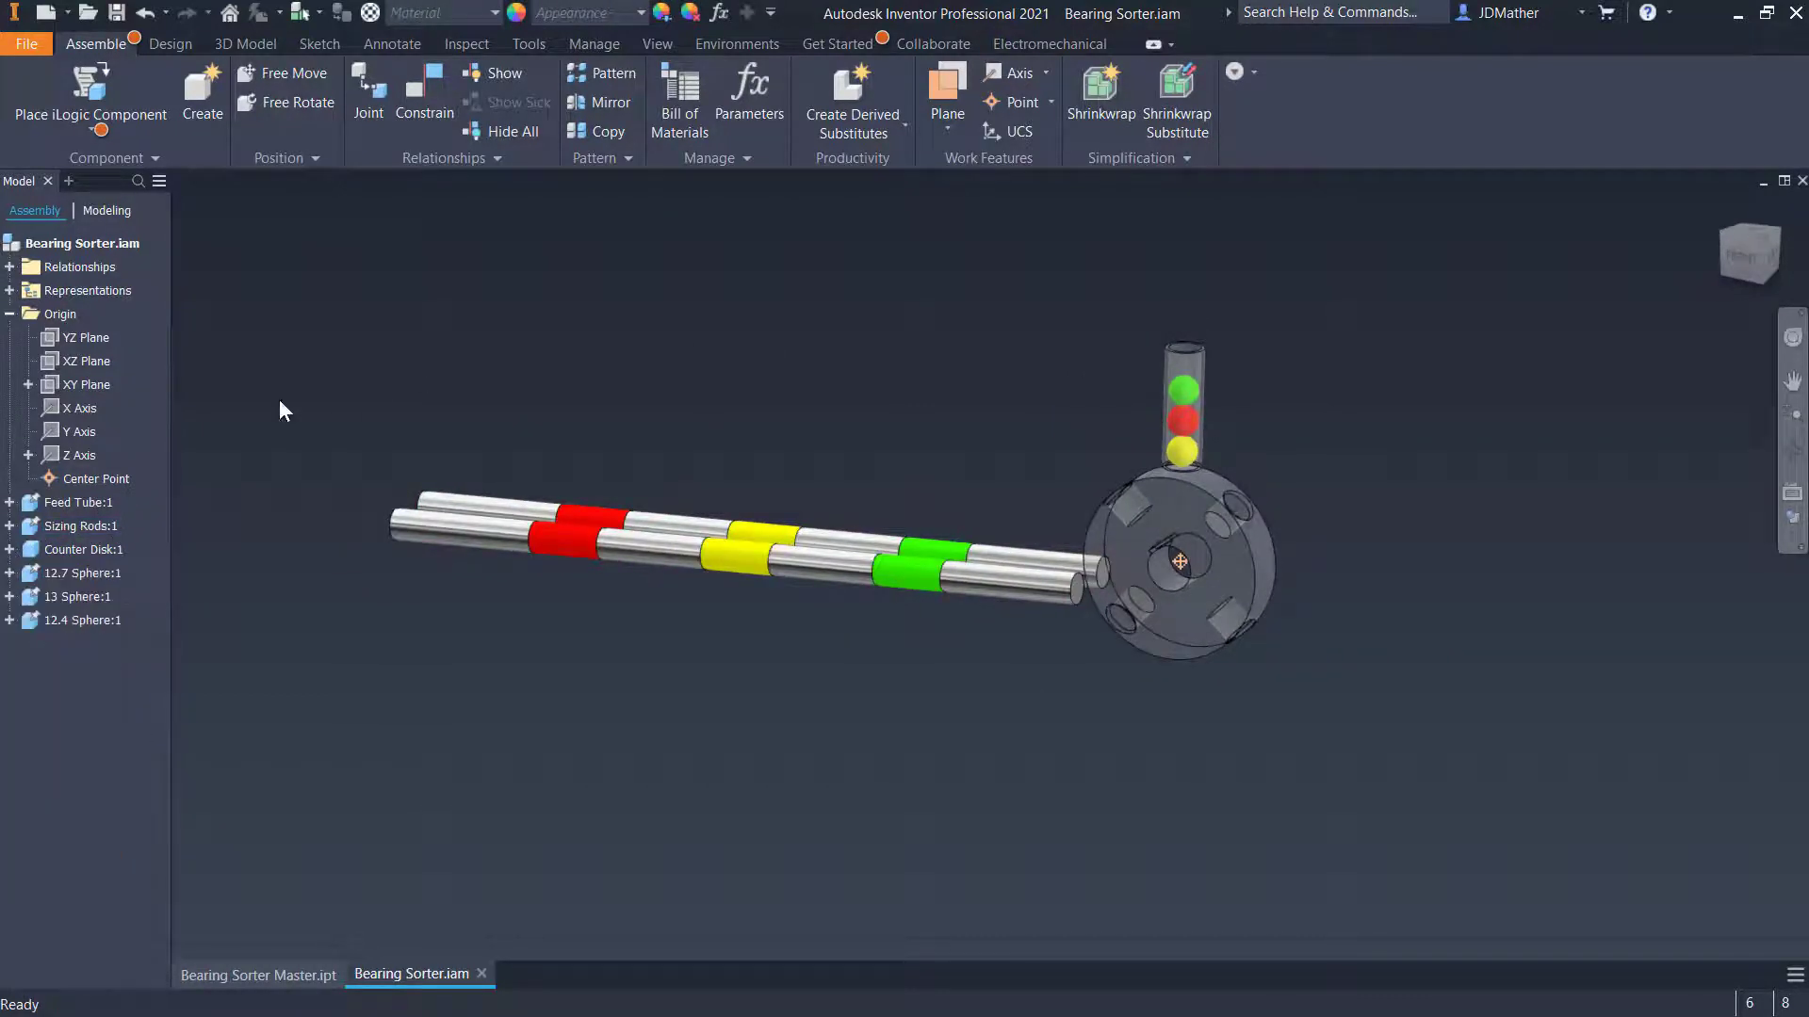
{"action": "right_click", "coordinate": [86, 573]}
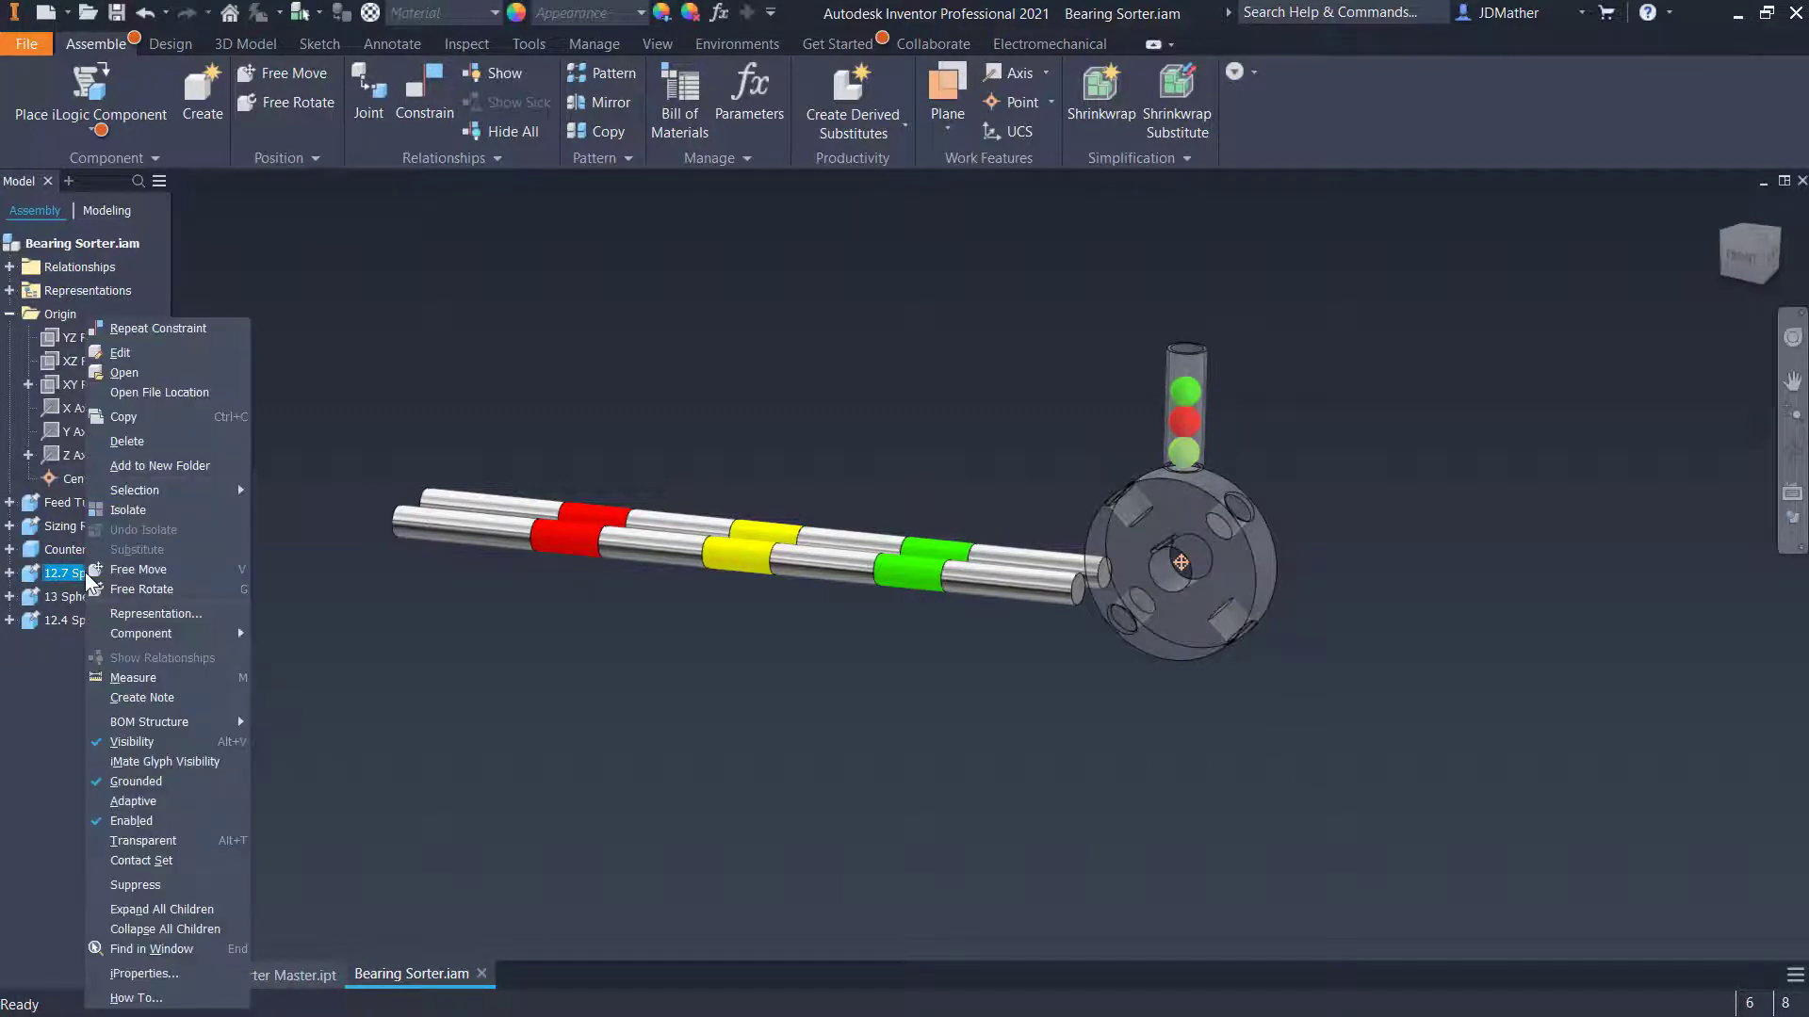
{"action": "left_click", "coordinate": [337, 361]}
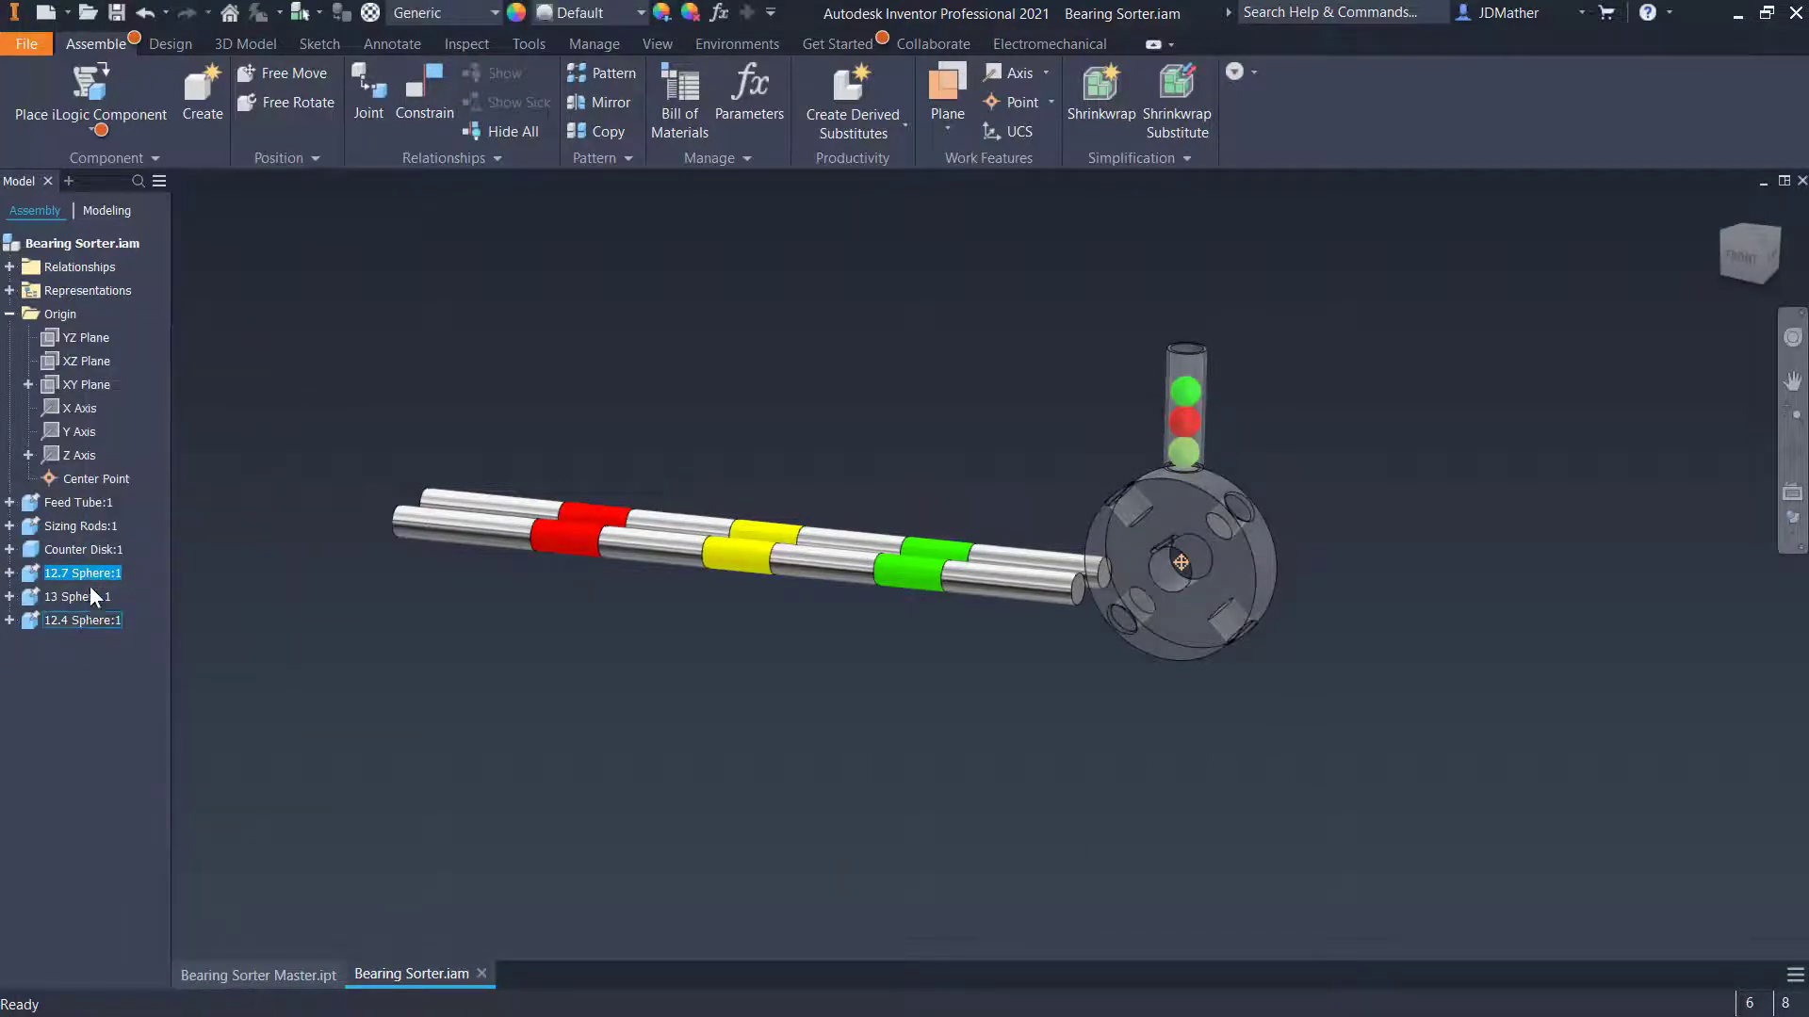
{"action": "left_click", "coordinate": [541, 281]}
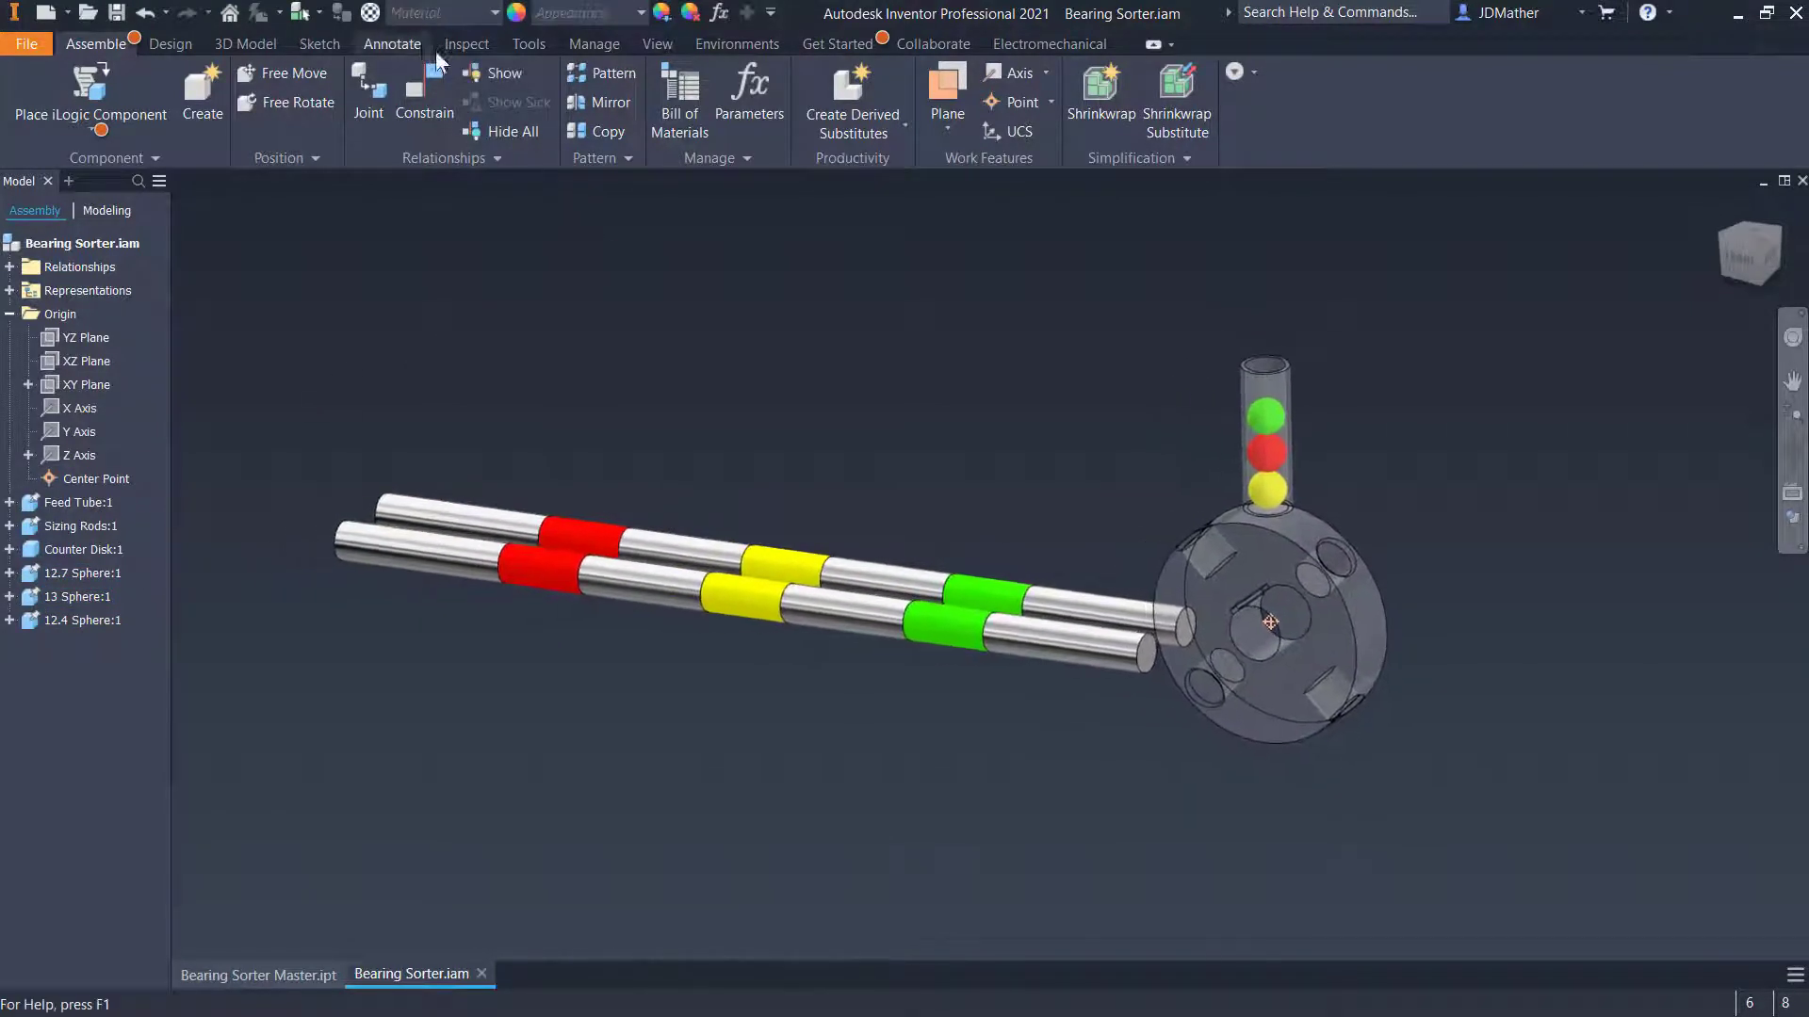
Section the assembly with a half section view on its XY plane at 0.000 mm offset
{"action": "left_click", "coordinate": [659, 47]}
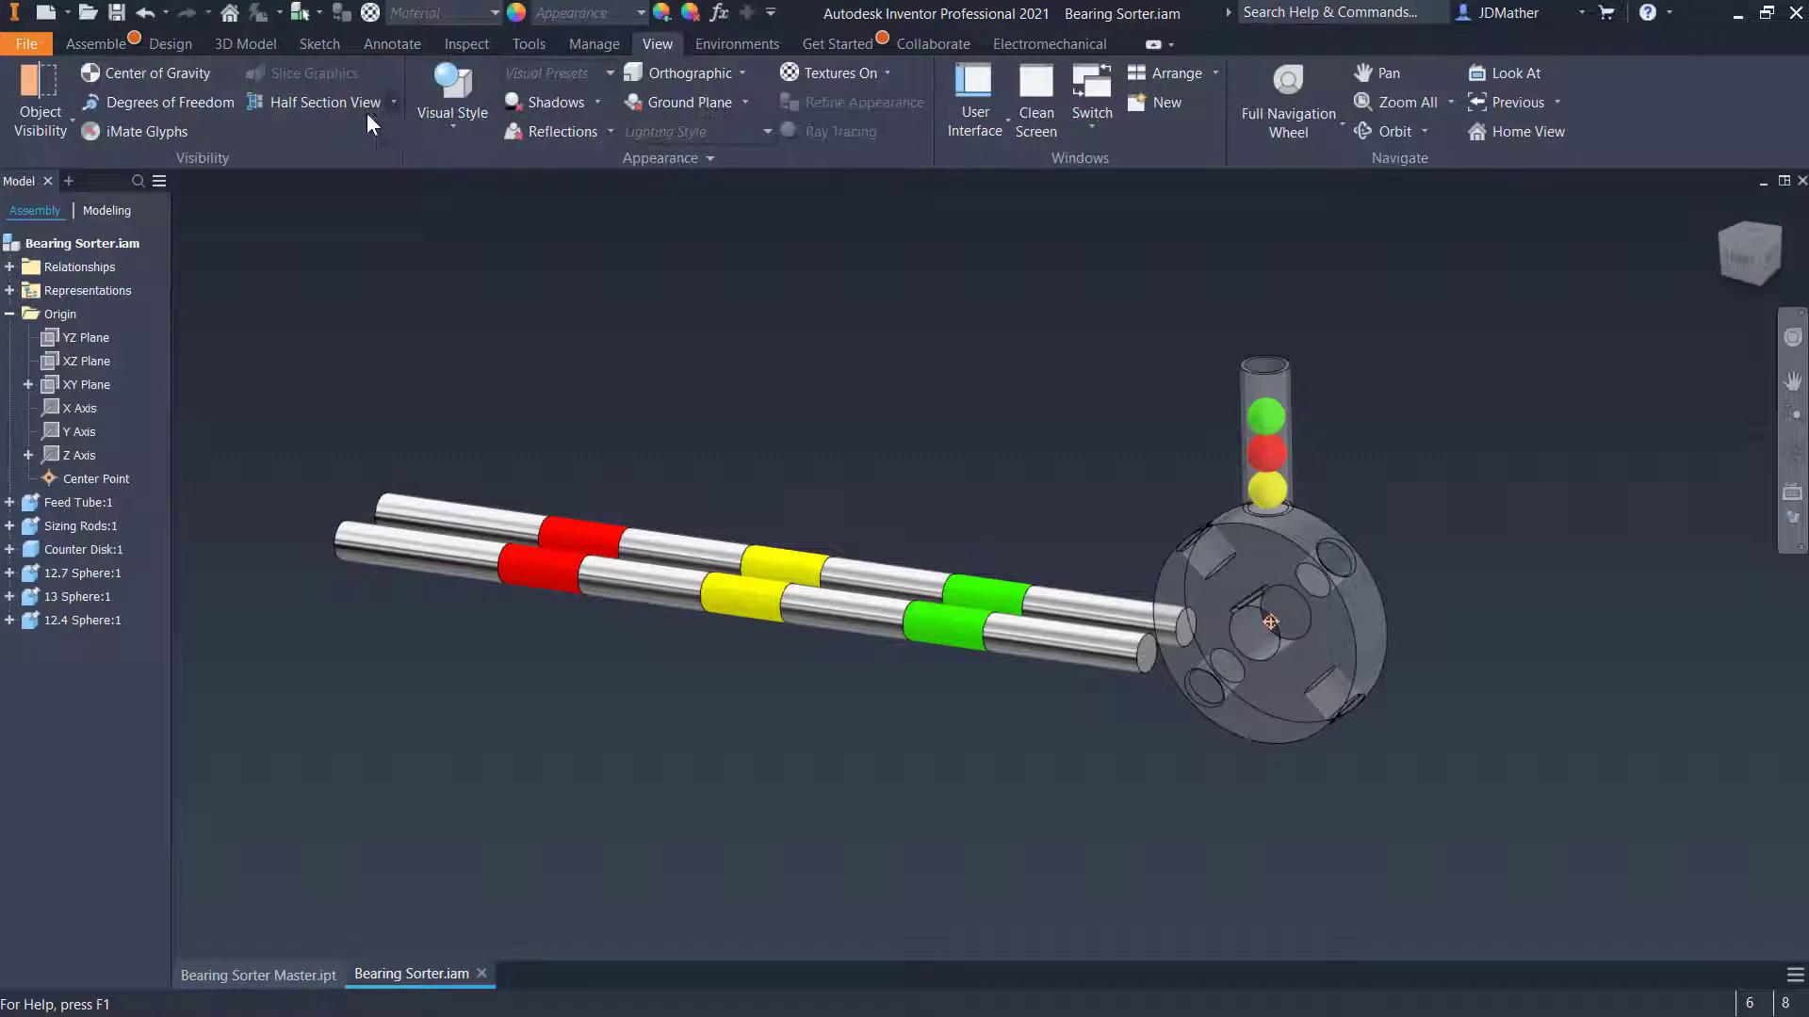
{"action": "left_click", "coordinate": [298, 100]}
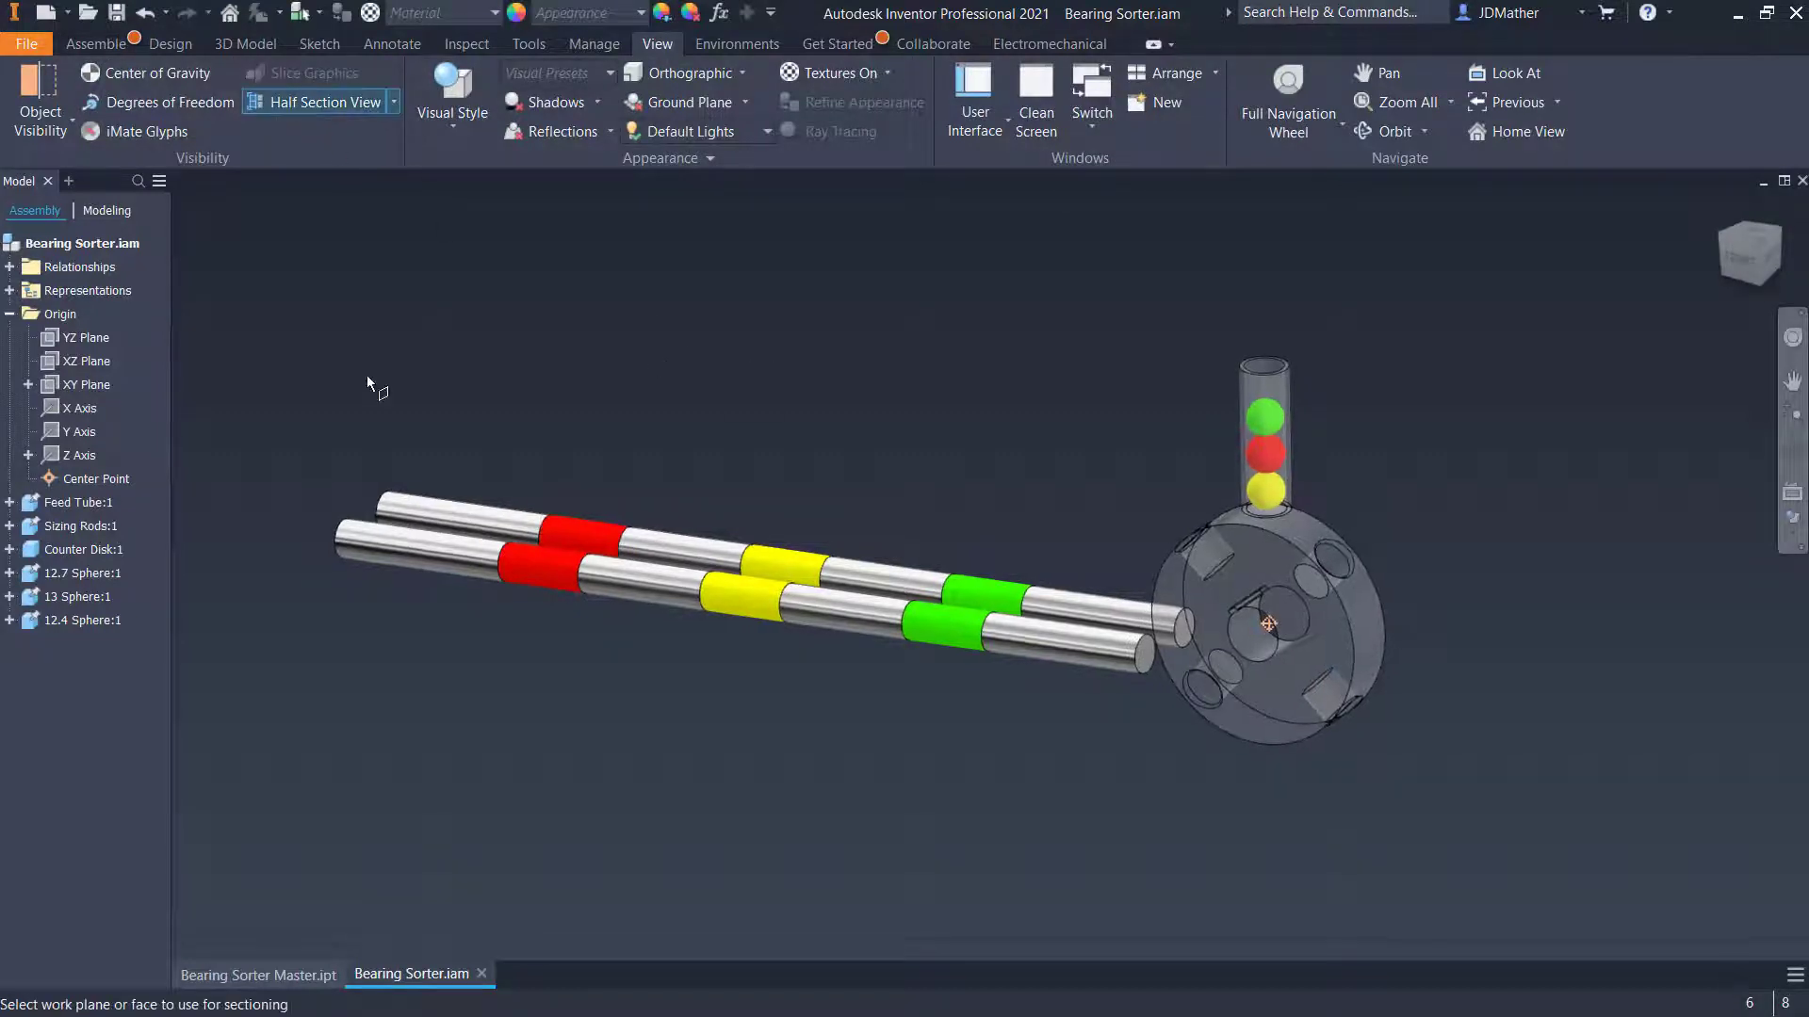
{"action": "left_click", "coordinate": [81, 386]}
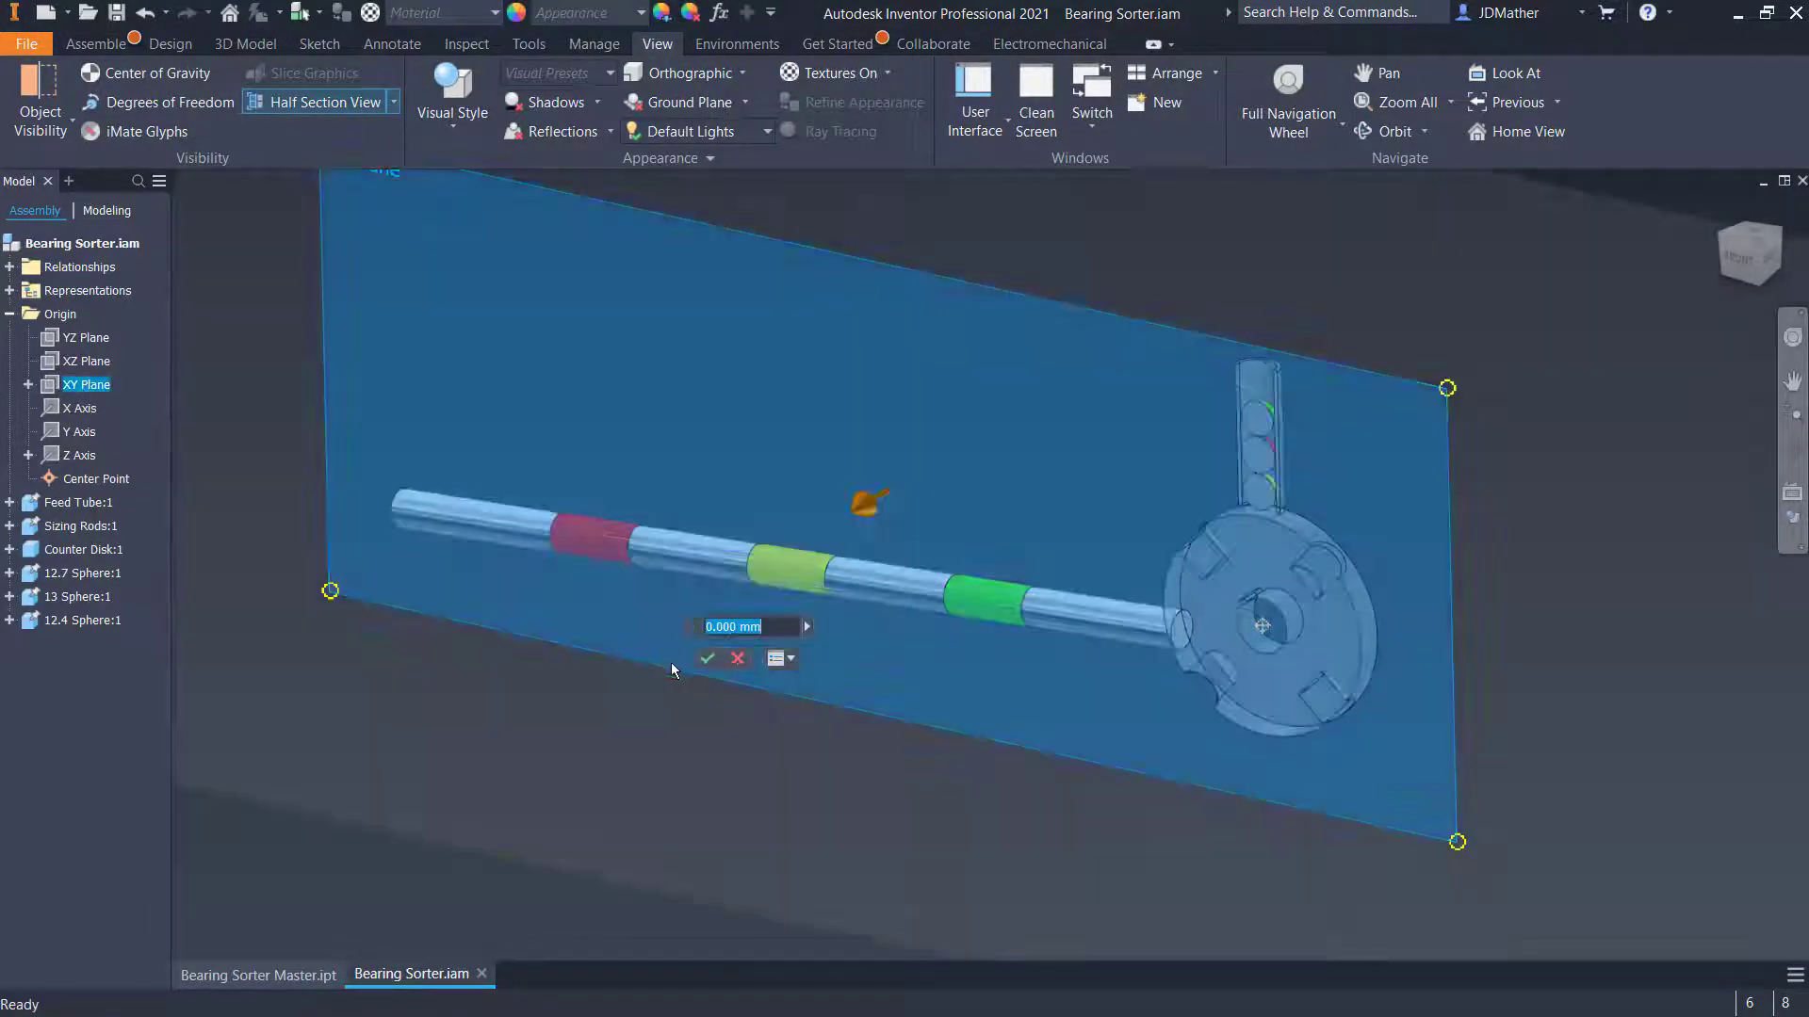
{"action": "left_click", "coordinate": [707, 658]}
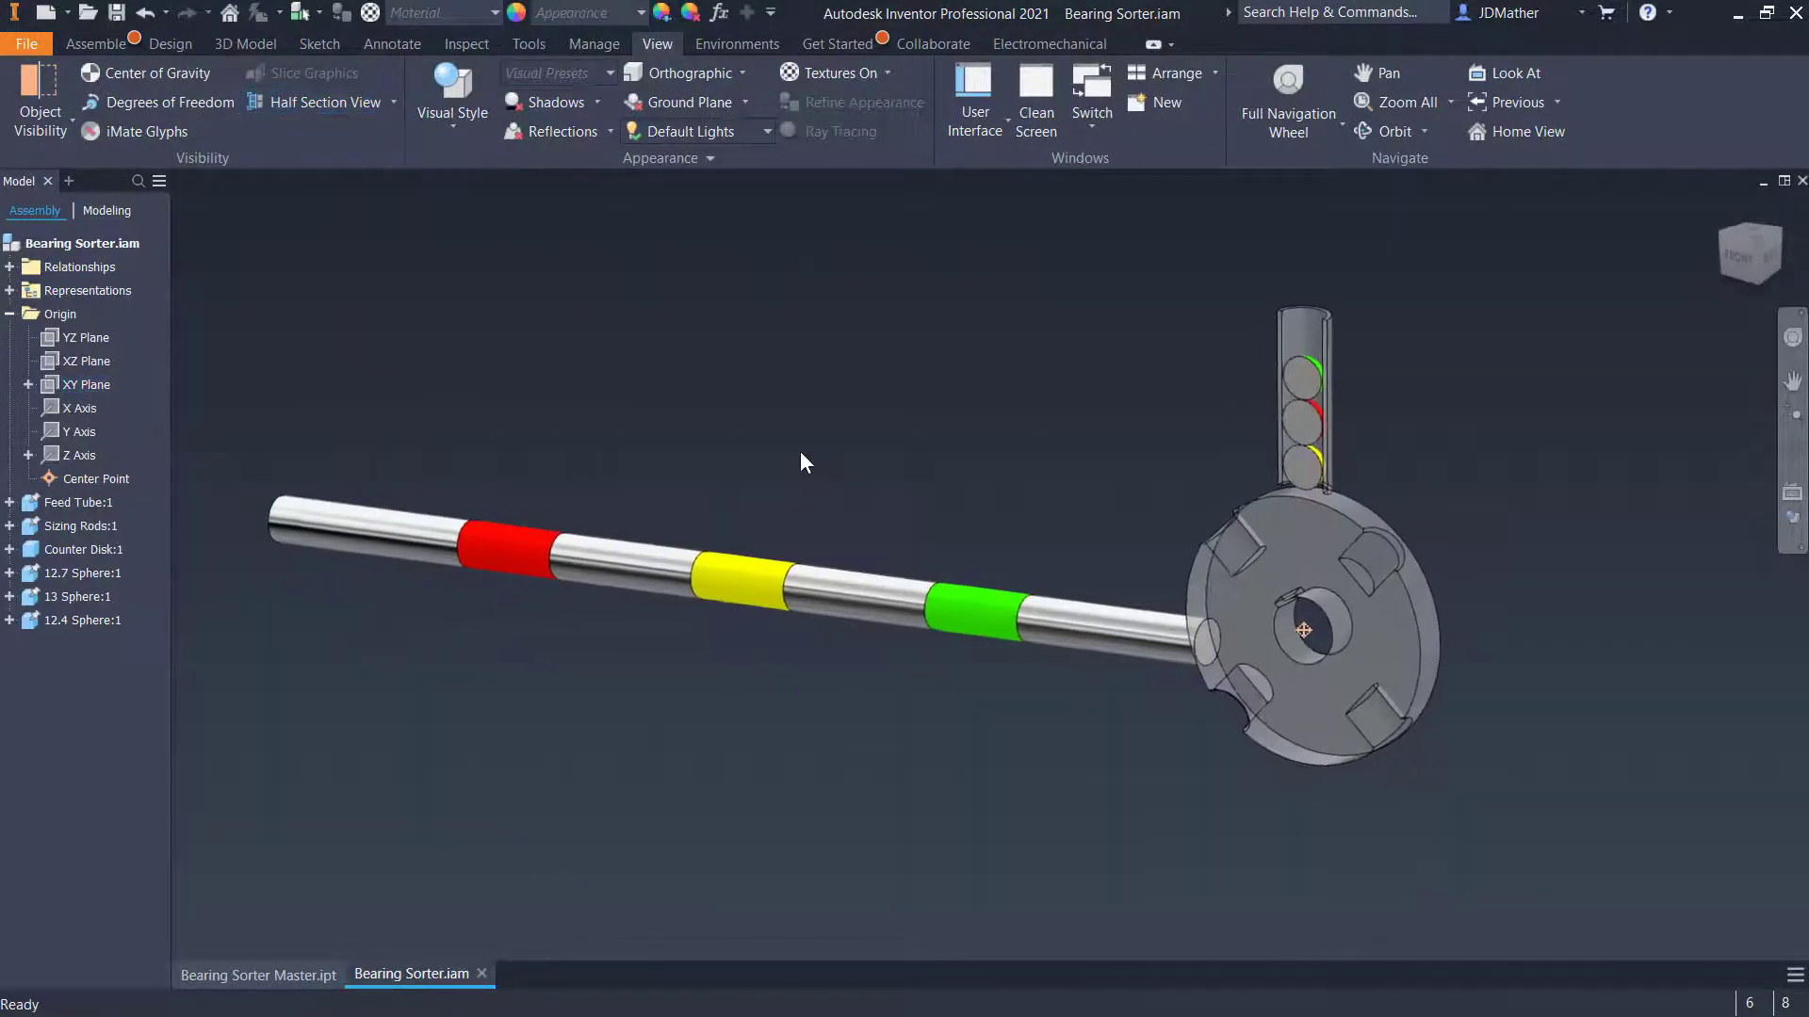
Open the Bearing Sorter assembly in the Dynamic Simulation environment
{"action": "left_click", "coordinate": [746, 46]}
{"action": "left_click", "coordinate": [42, 90]}
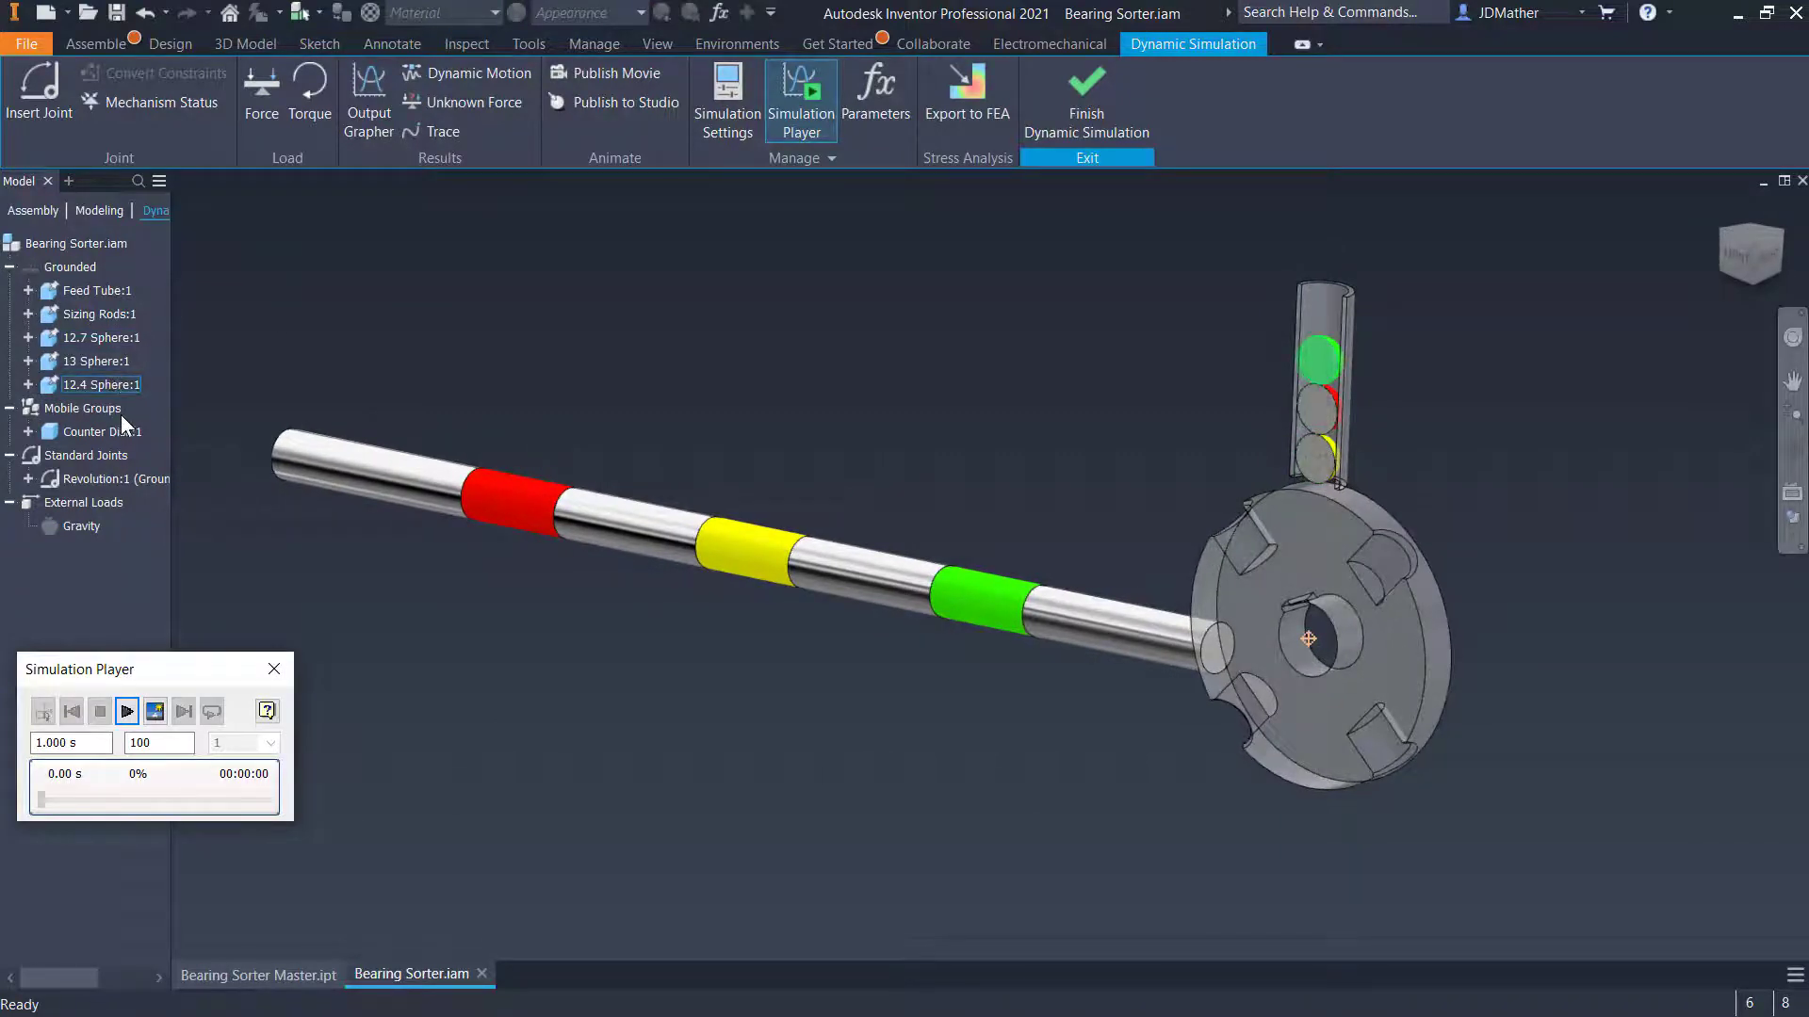
{"action": "scroll", "coordinate": [353, 337], "scroll_direction": "down", "scroll_amount": 2}
{"action": "scroll", "coordinate": [367, 338], "scroll_direction": "up", "scroll_amount": 1}
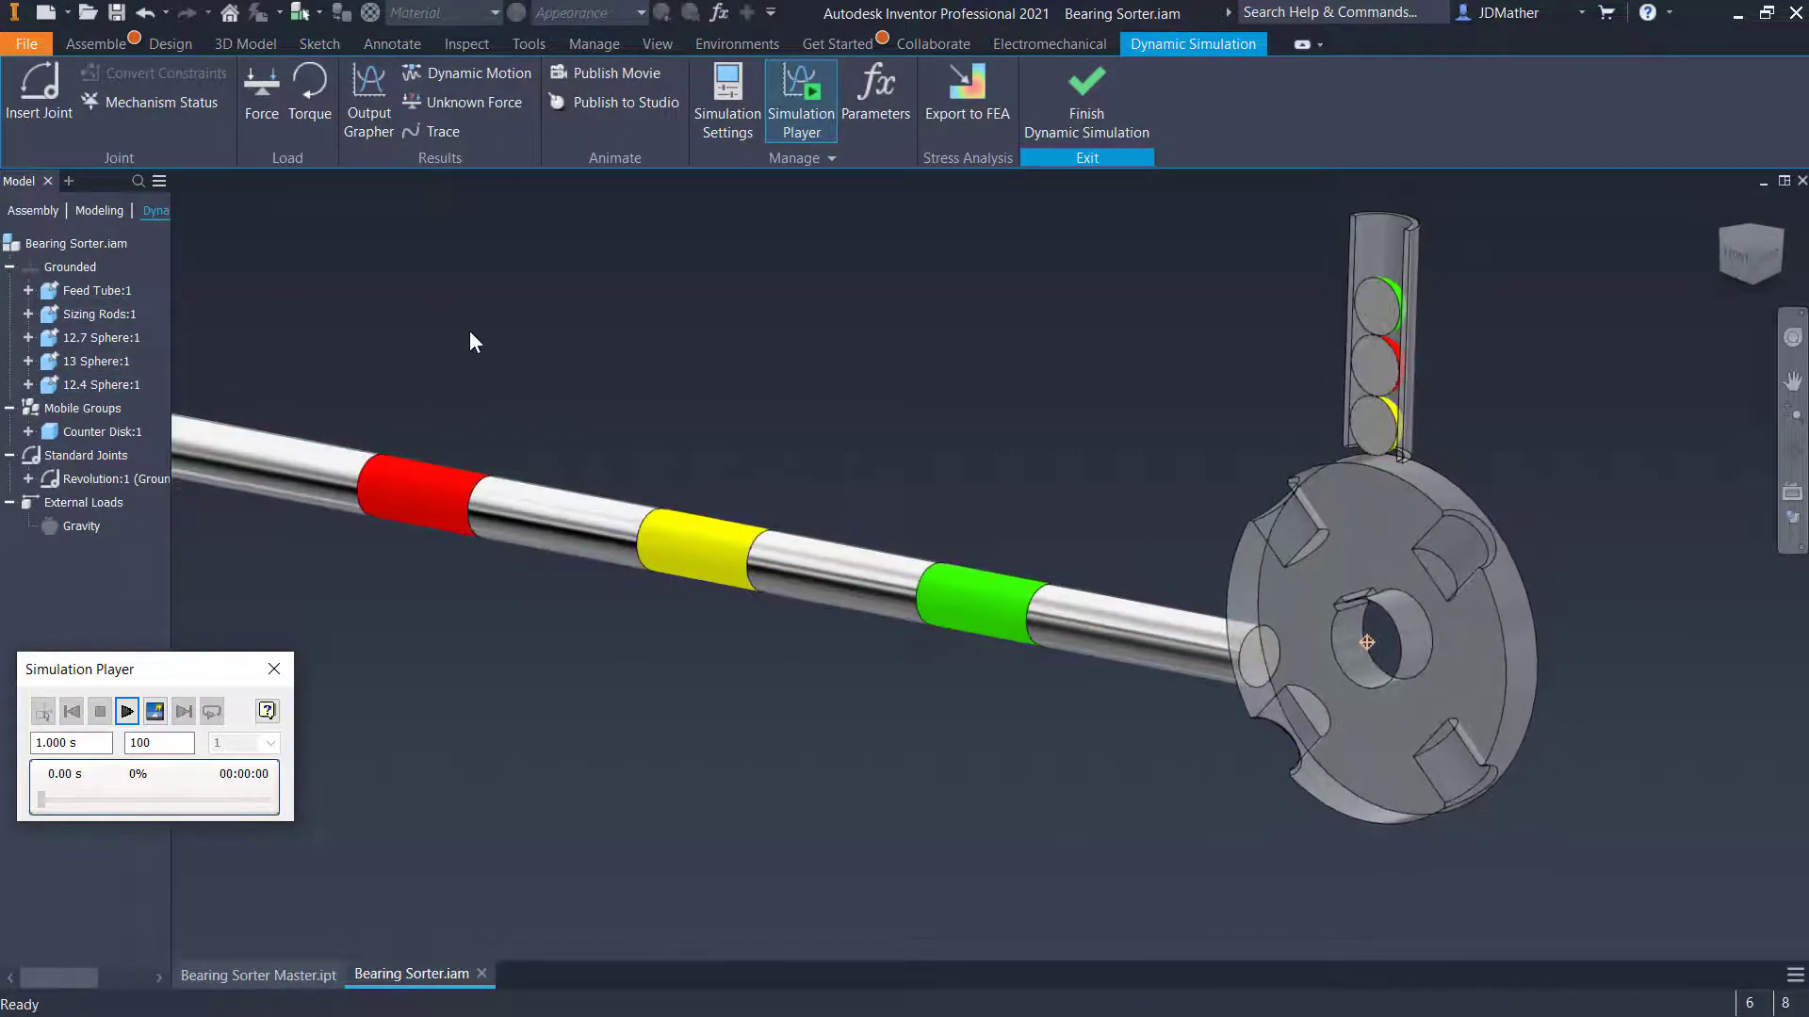
{"action": "scroll", "coordinate": [486, 325], "scroll_direction": "up", "scroll_amount": 1}
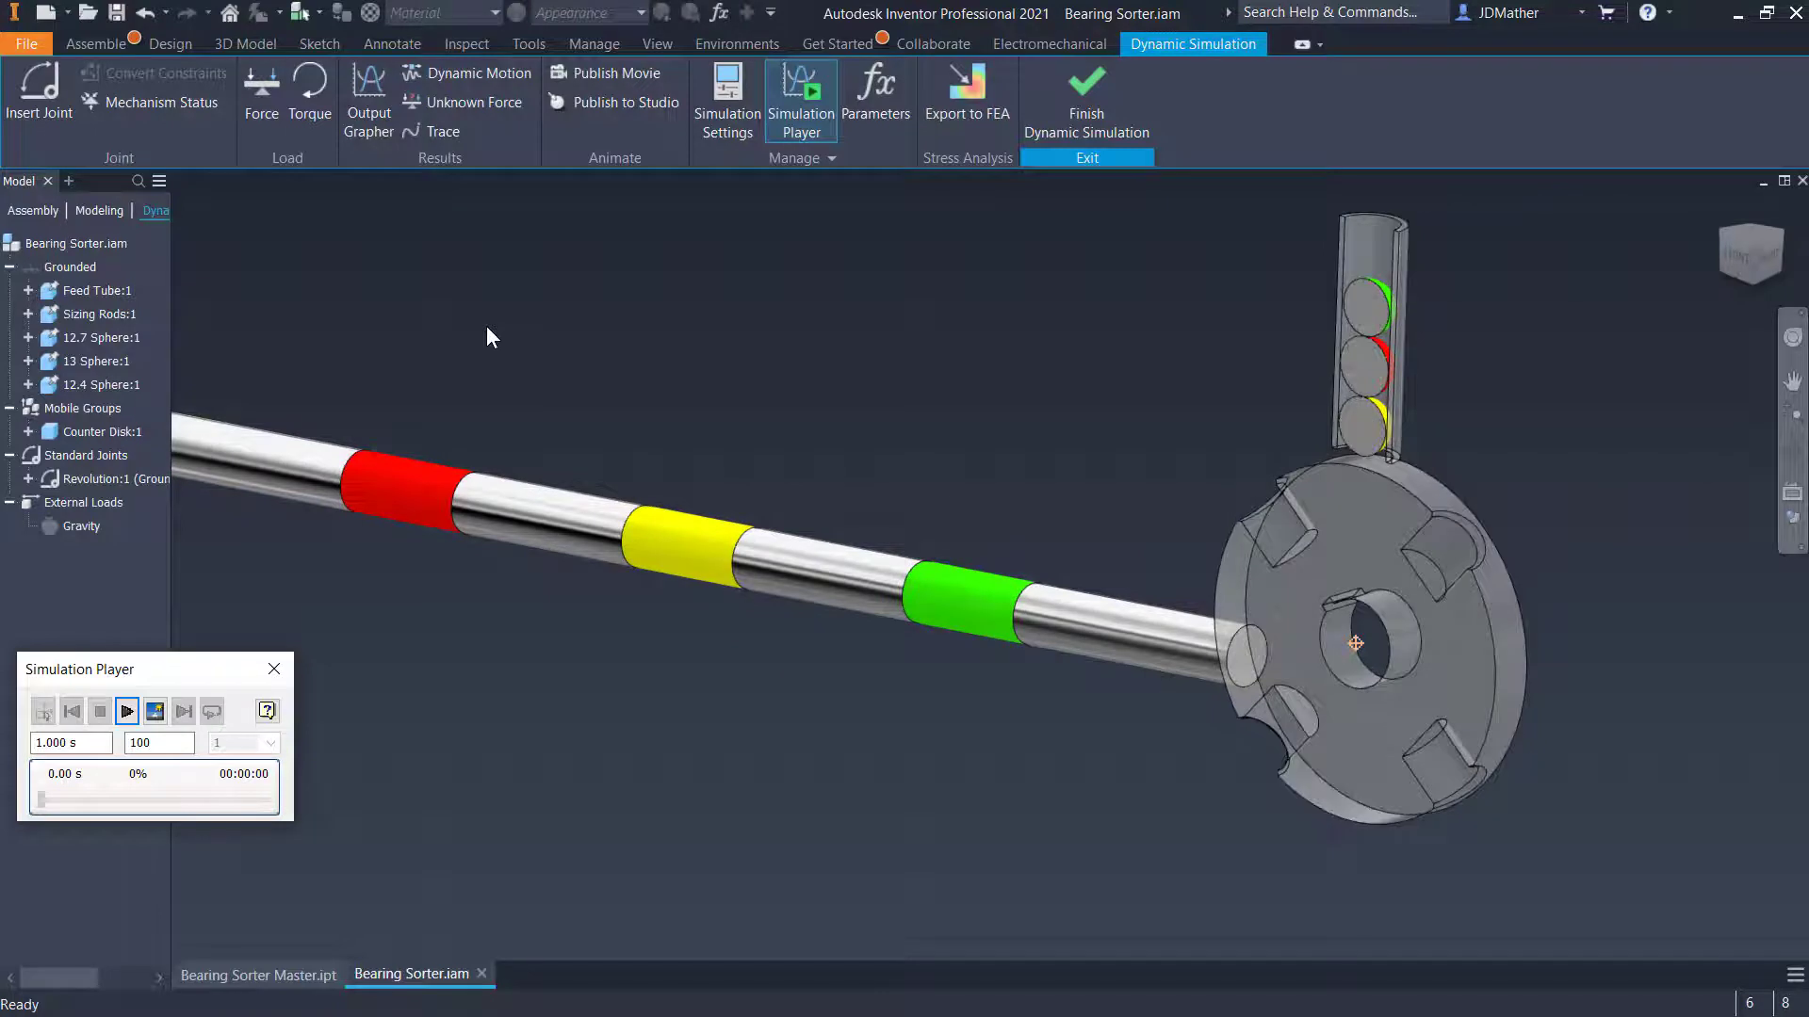
{"action": "mouse_move", "coordinate": [486, 325]}
{"action": "middle_mouse_down", "text": "shift"}
{"action": "mouse_move", "coordinate": [501, 325]}
{"action": "mouse_move", "coordinate": [476, 318]}
{"action": "middle_mouse_up", "text": "shift"}
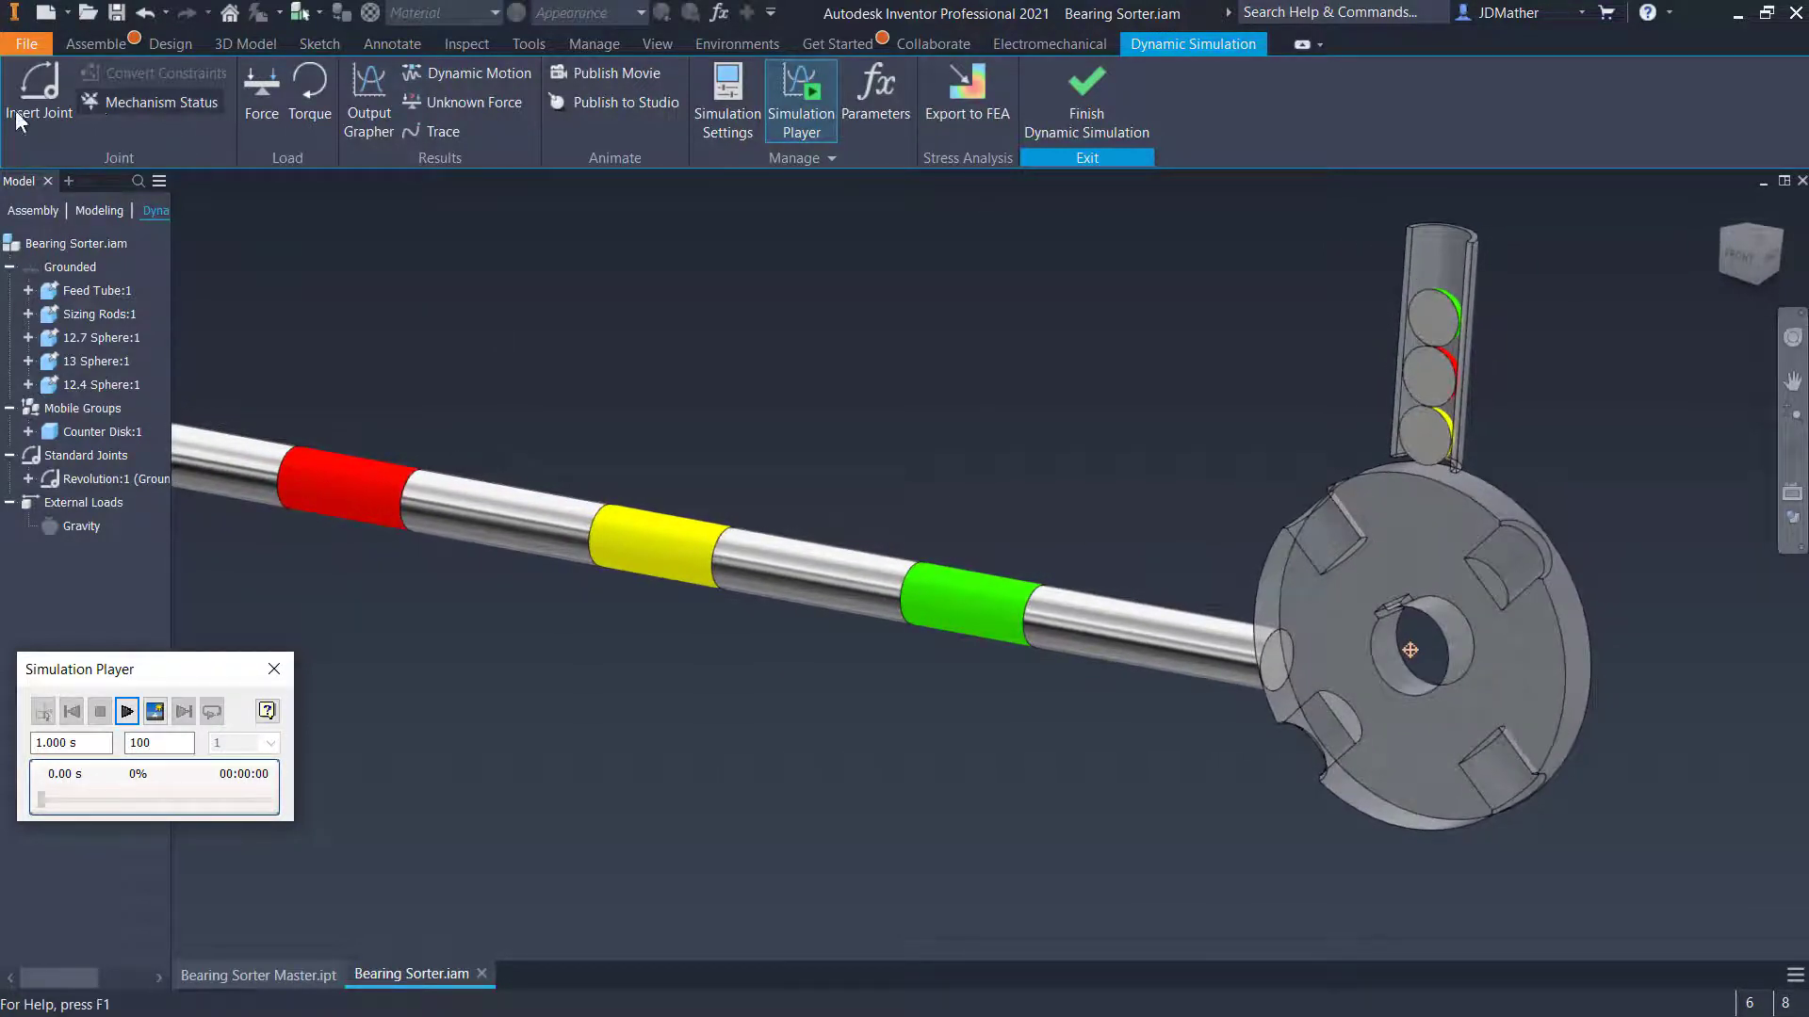
Insert a Spatial joint from the 12.7 Sphere in the feed tube to the Counter Disk's central bore
{"action": "left_click", "coordinate": [37, 94]}
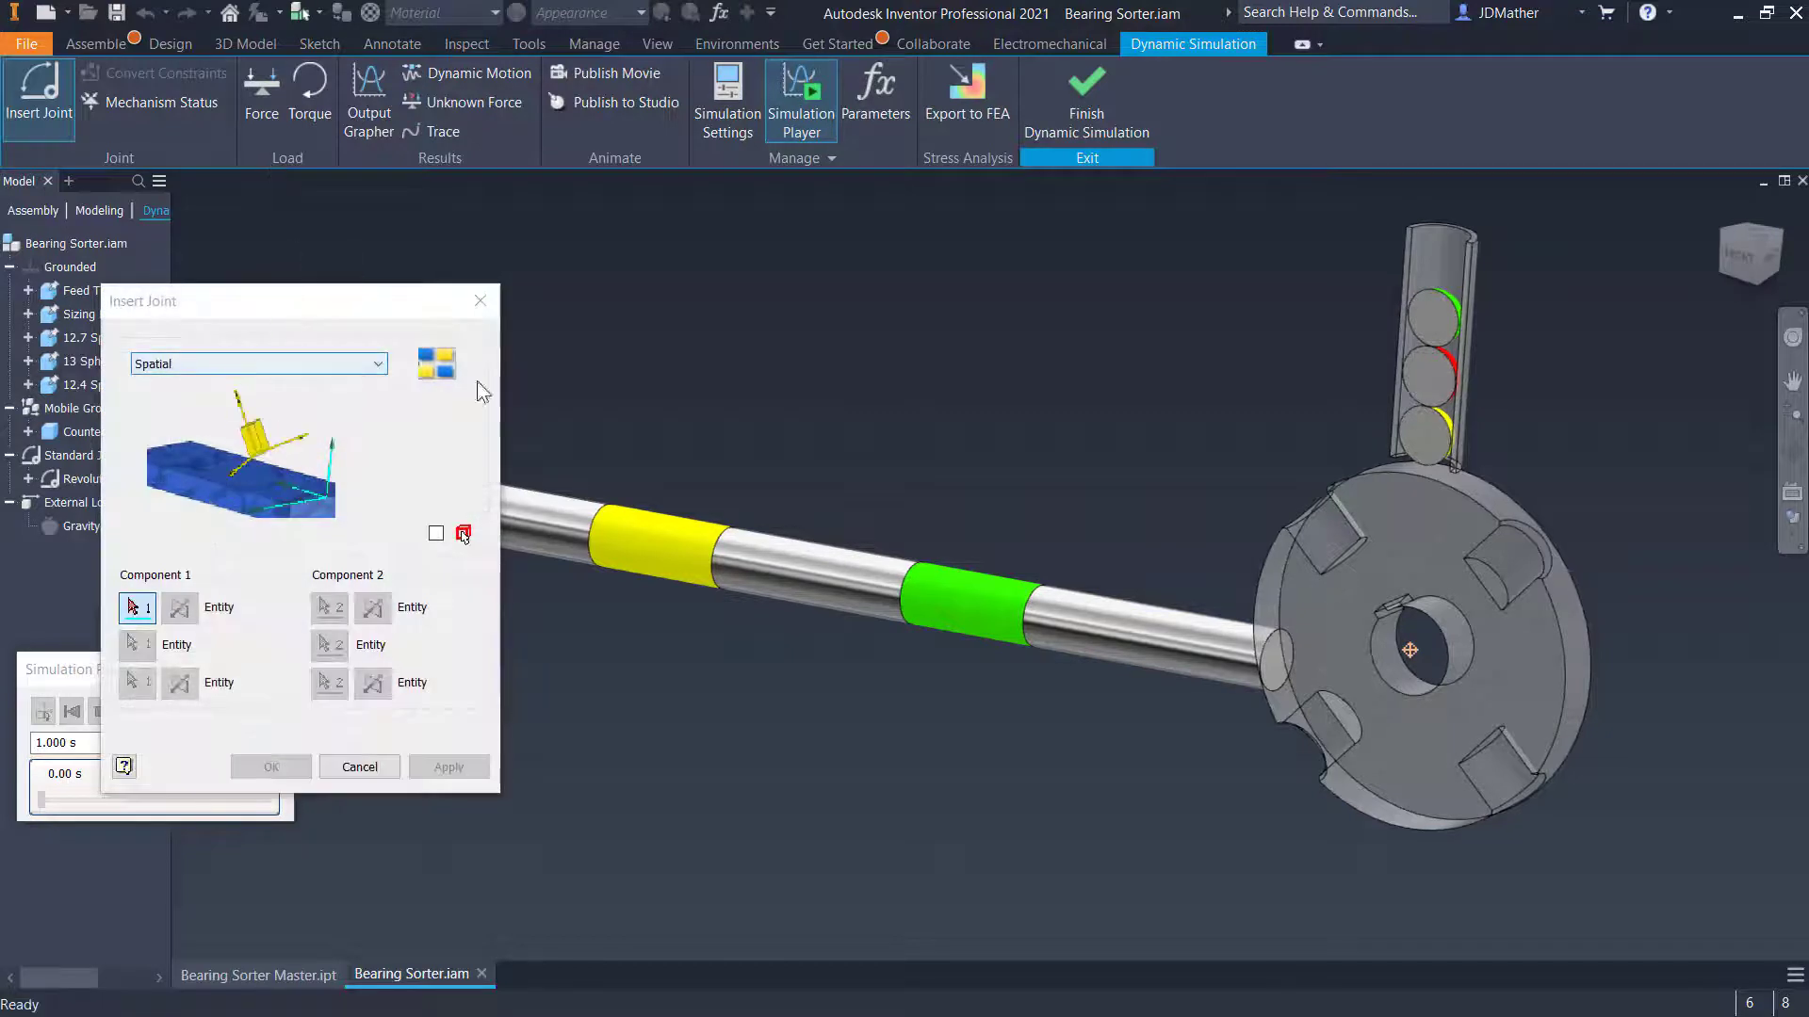
{"action": "left_click_drag", "start_coordinate": [782, 368], "coordinate": [759, 371], "text": "shift"}
{"action": "middle_click_drag", "start_coordinate": [759, 372], "coordinate": [756, 372], "text": "shift"}
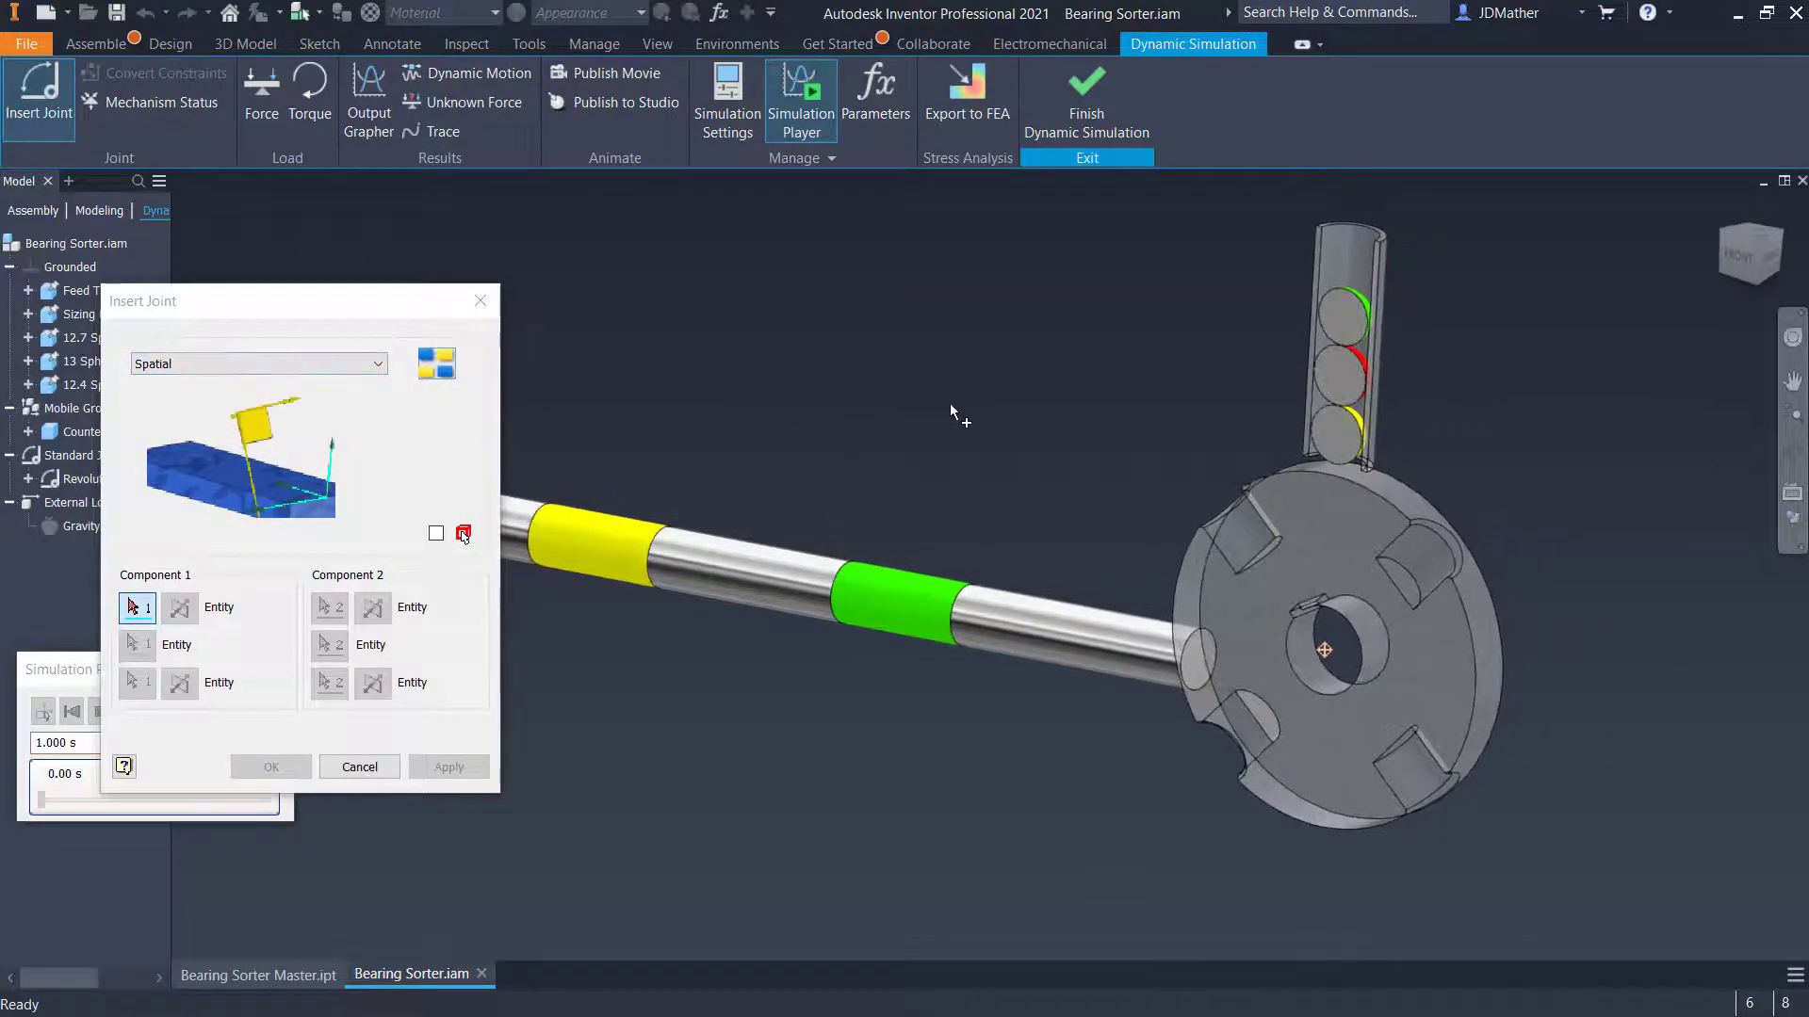
{"action": "left_click", "coordinate": [1338, 435]}
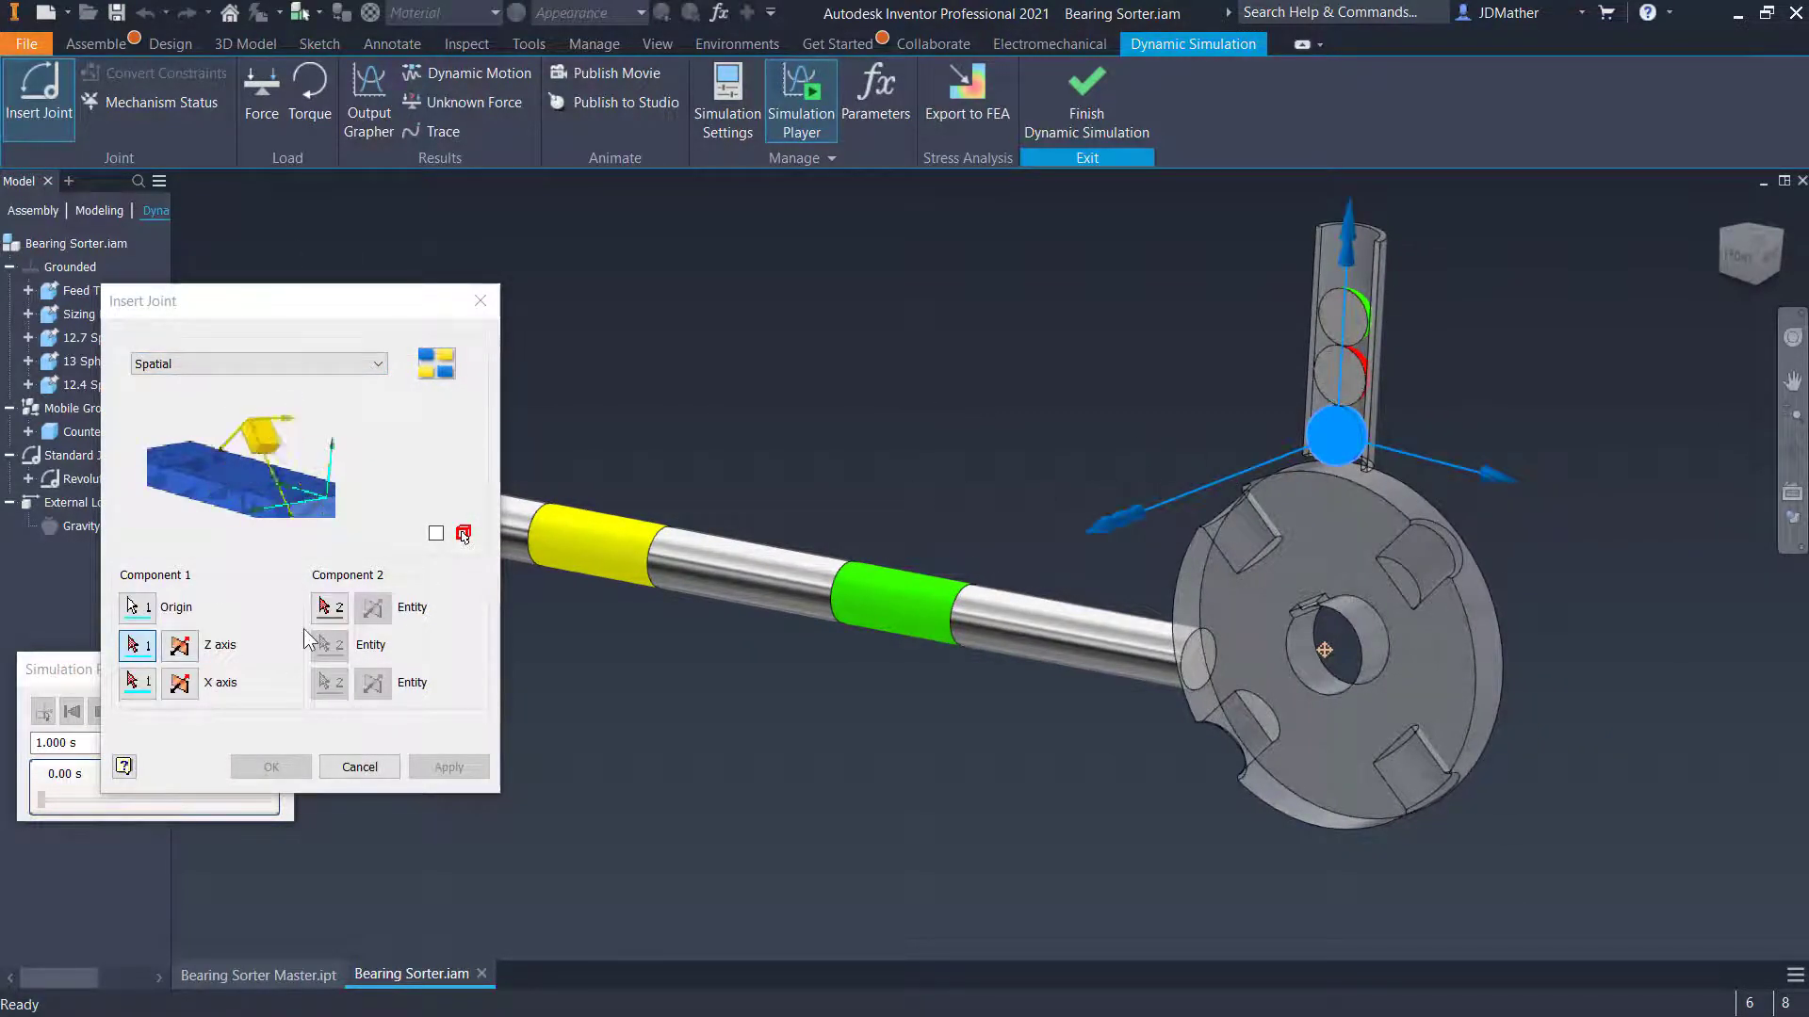
{"action": "left_click", "coordinate": [329, 607]}
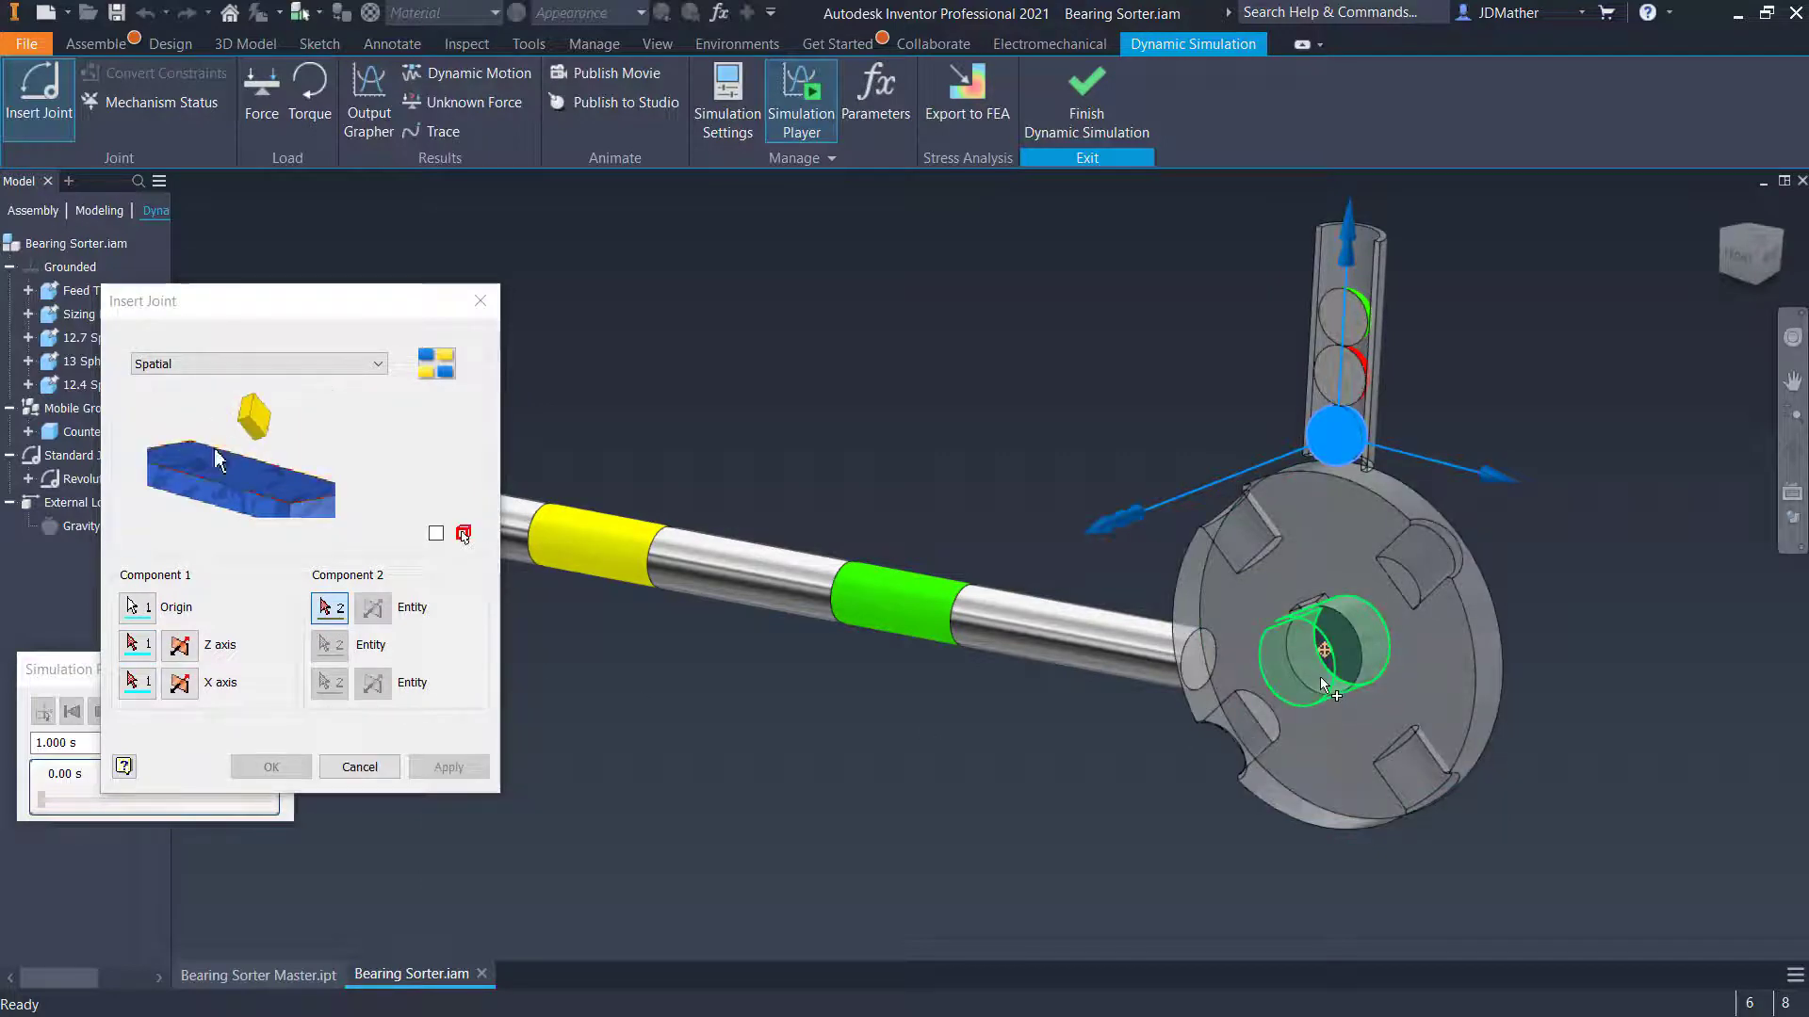
{"action": "left_click", "coordinate": [1325, 685]}
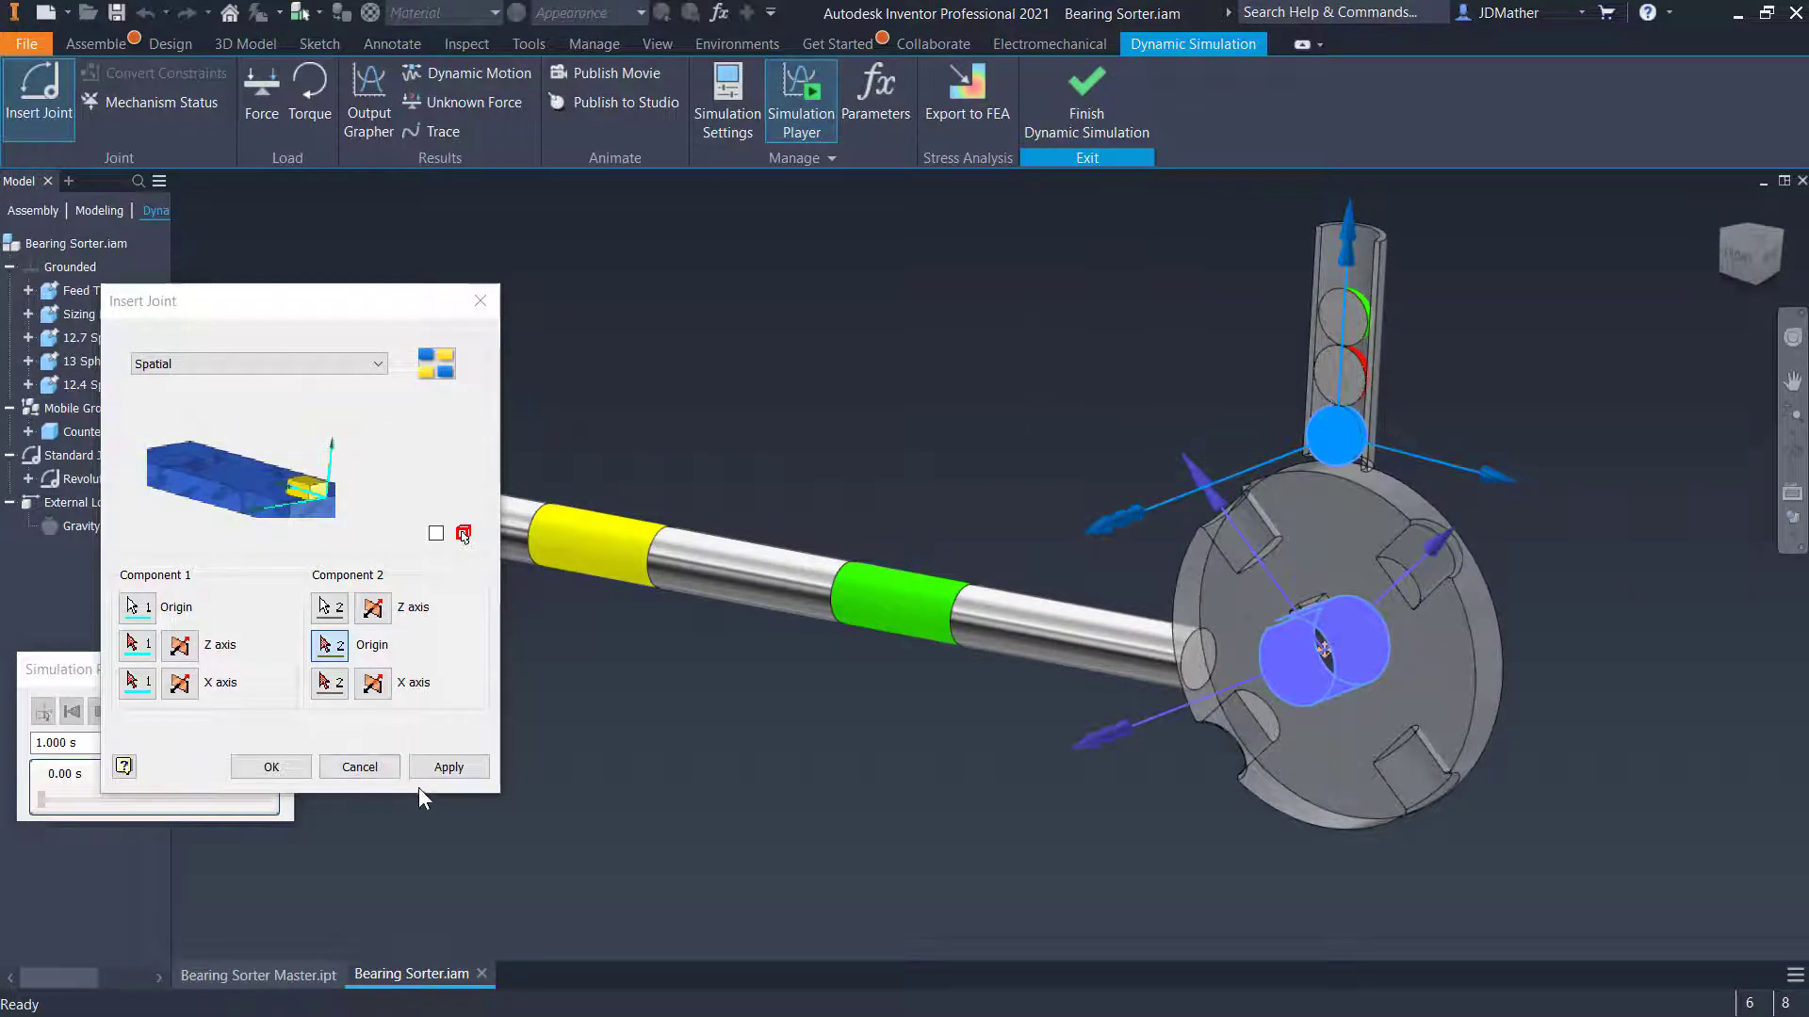
{"action": "left_click", "coordinate": [448, 768]}
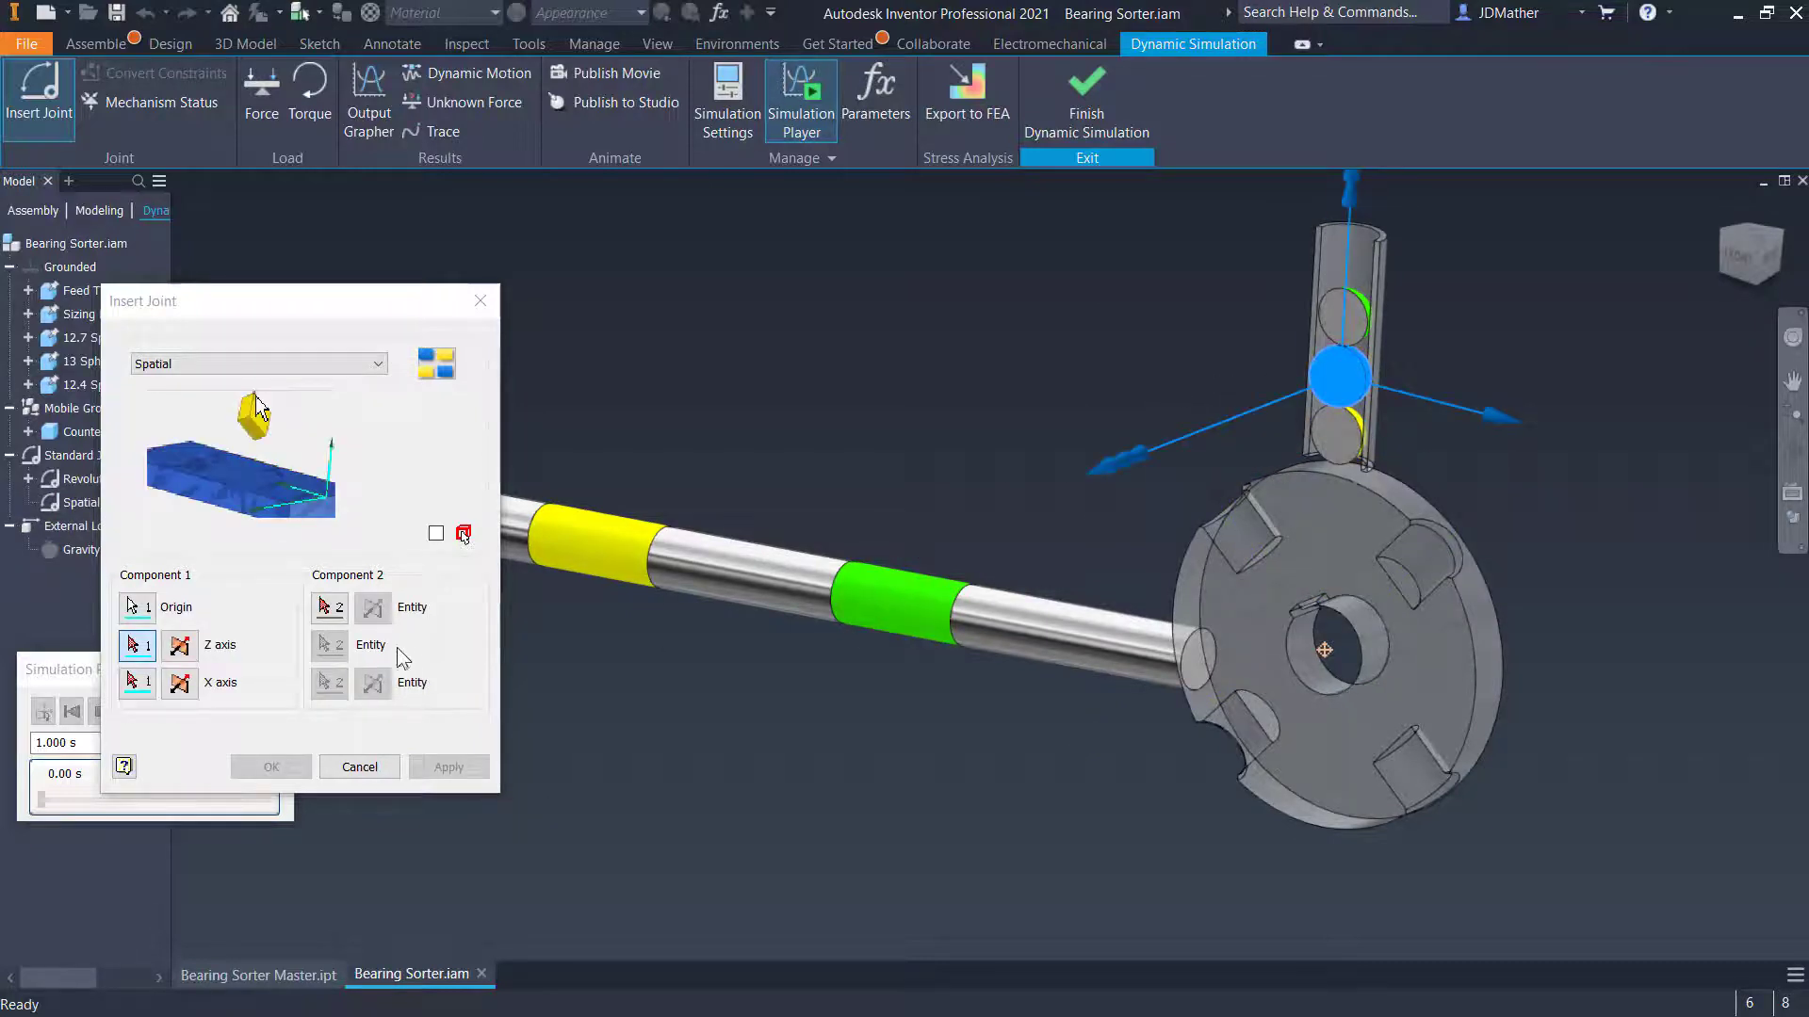
Insert Spatial joints from the 13 Sphere and the 12.4 Sphere to the Counter Disk's central bore
{"action": "left_click", "coordinate": [330, 610]}
{"action": "left_click", "coordinate": [1371, 627]}
{"action": "left_click", "coordinate": [447, 772]}
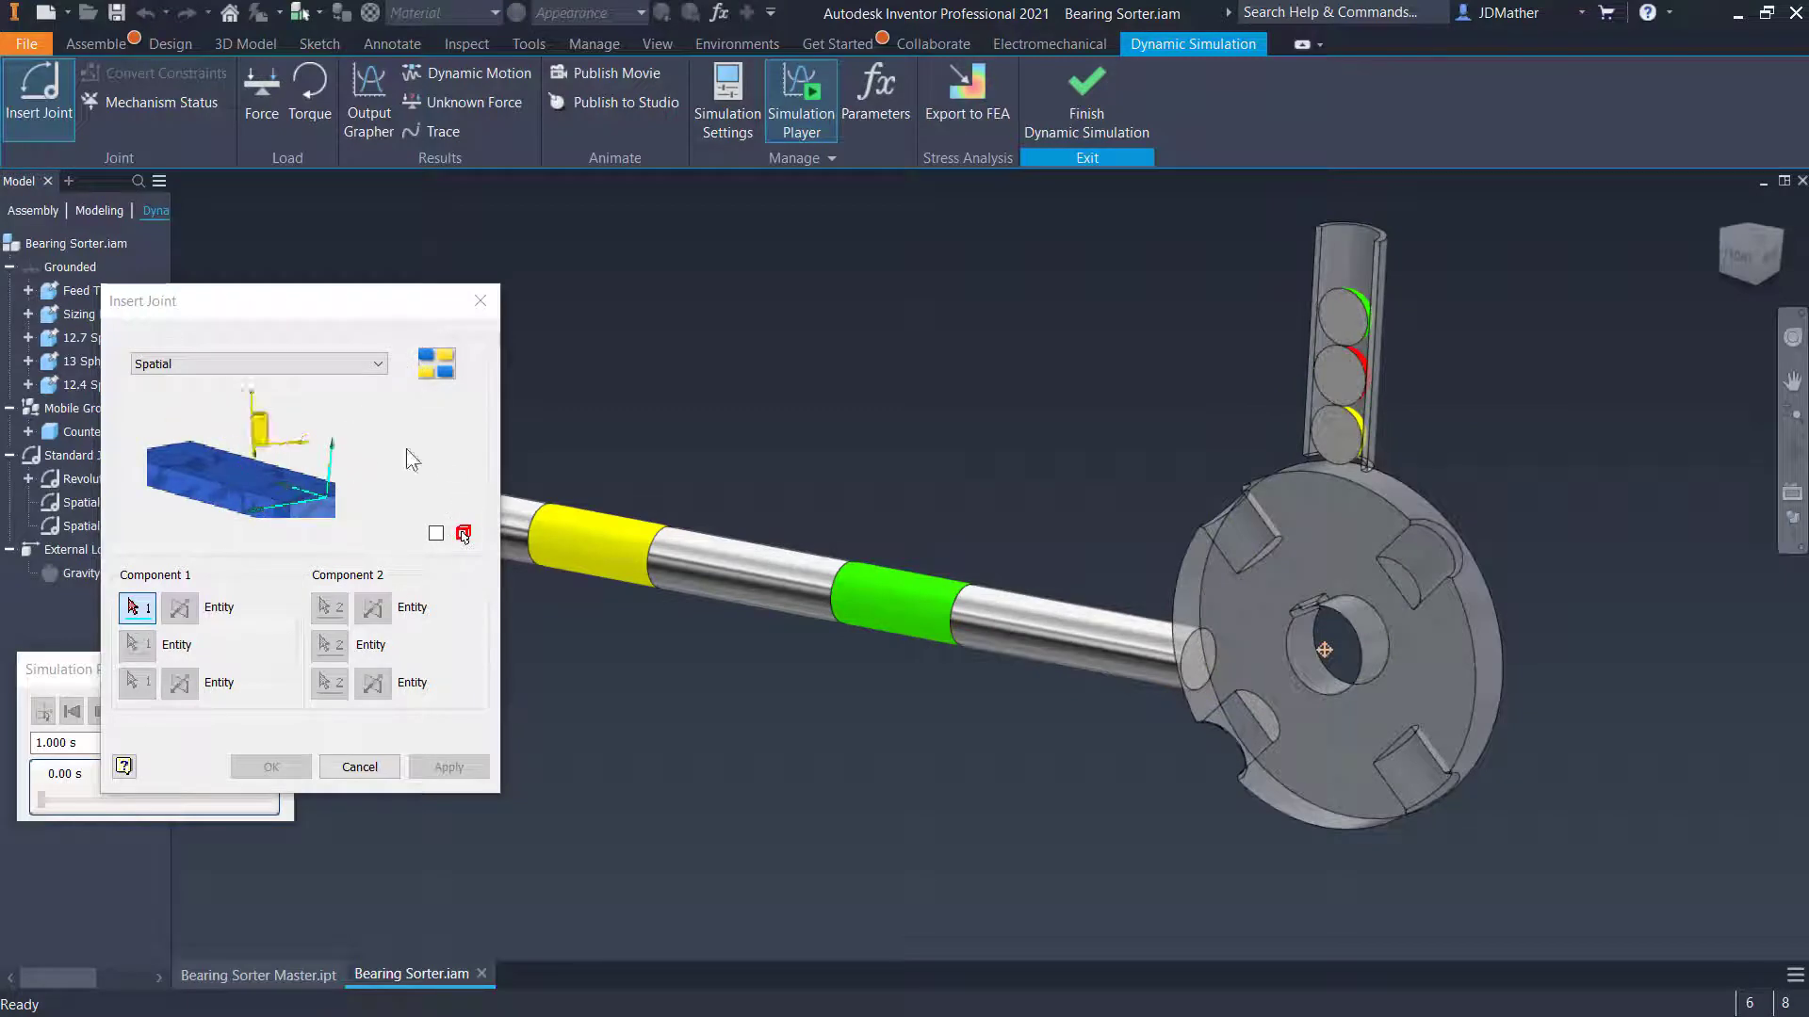
{"action": "left_click", "coordinate": [1346, 319]}
{"action": "left_click", "coordinate": [339, 611]}
{"action": "left_click", "coordinate": [1371, 631]}
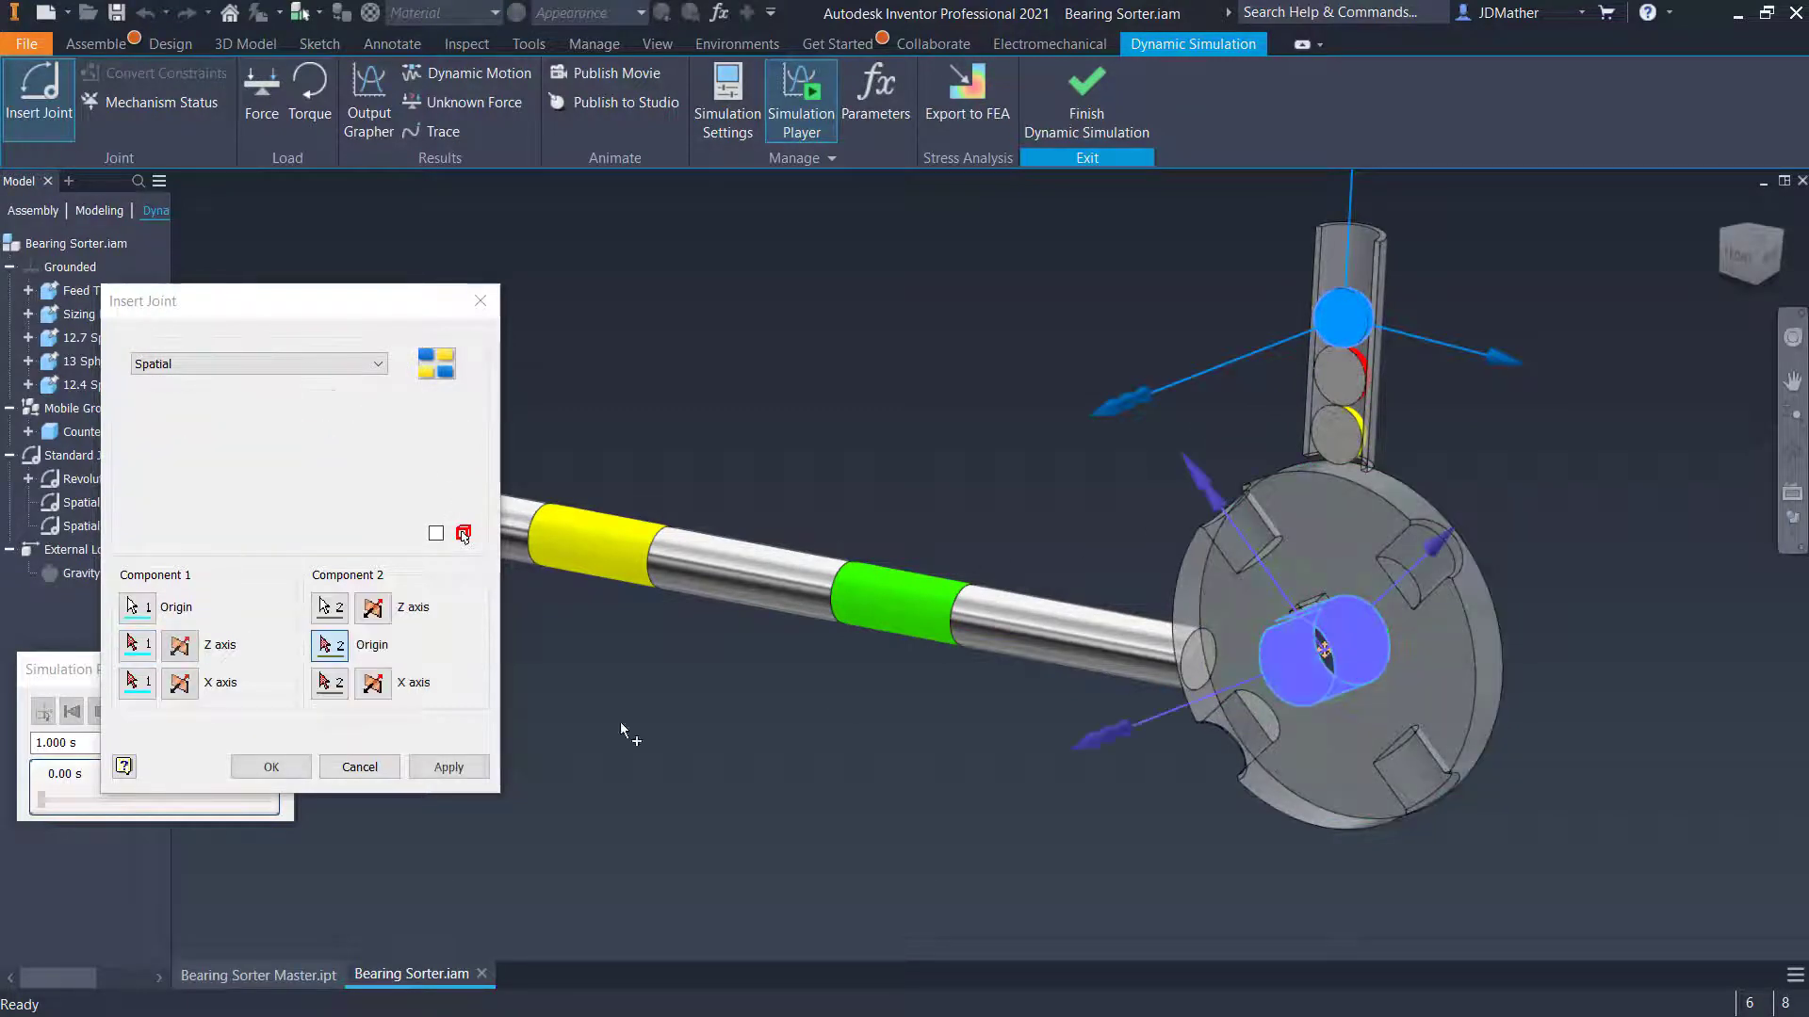
{"action": "left_click", "coordinate": [271, 767]}
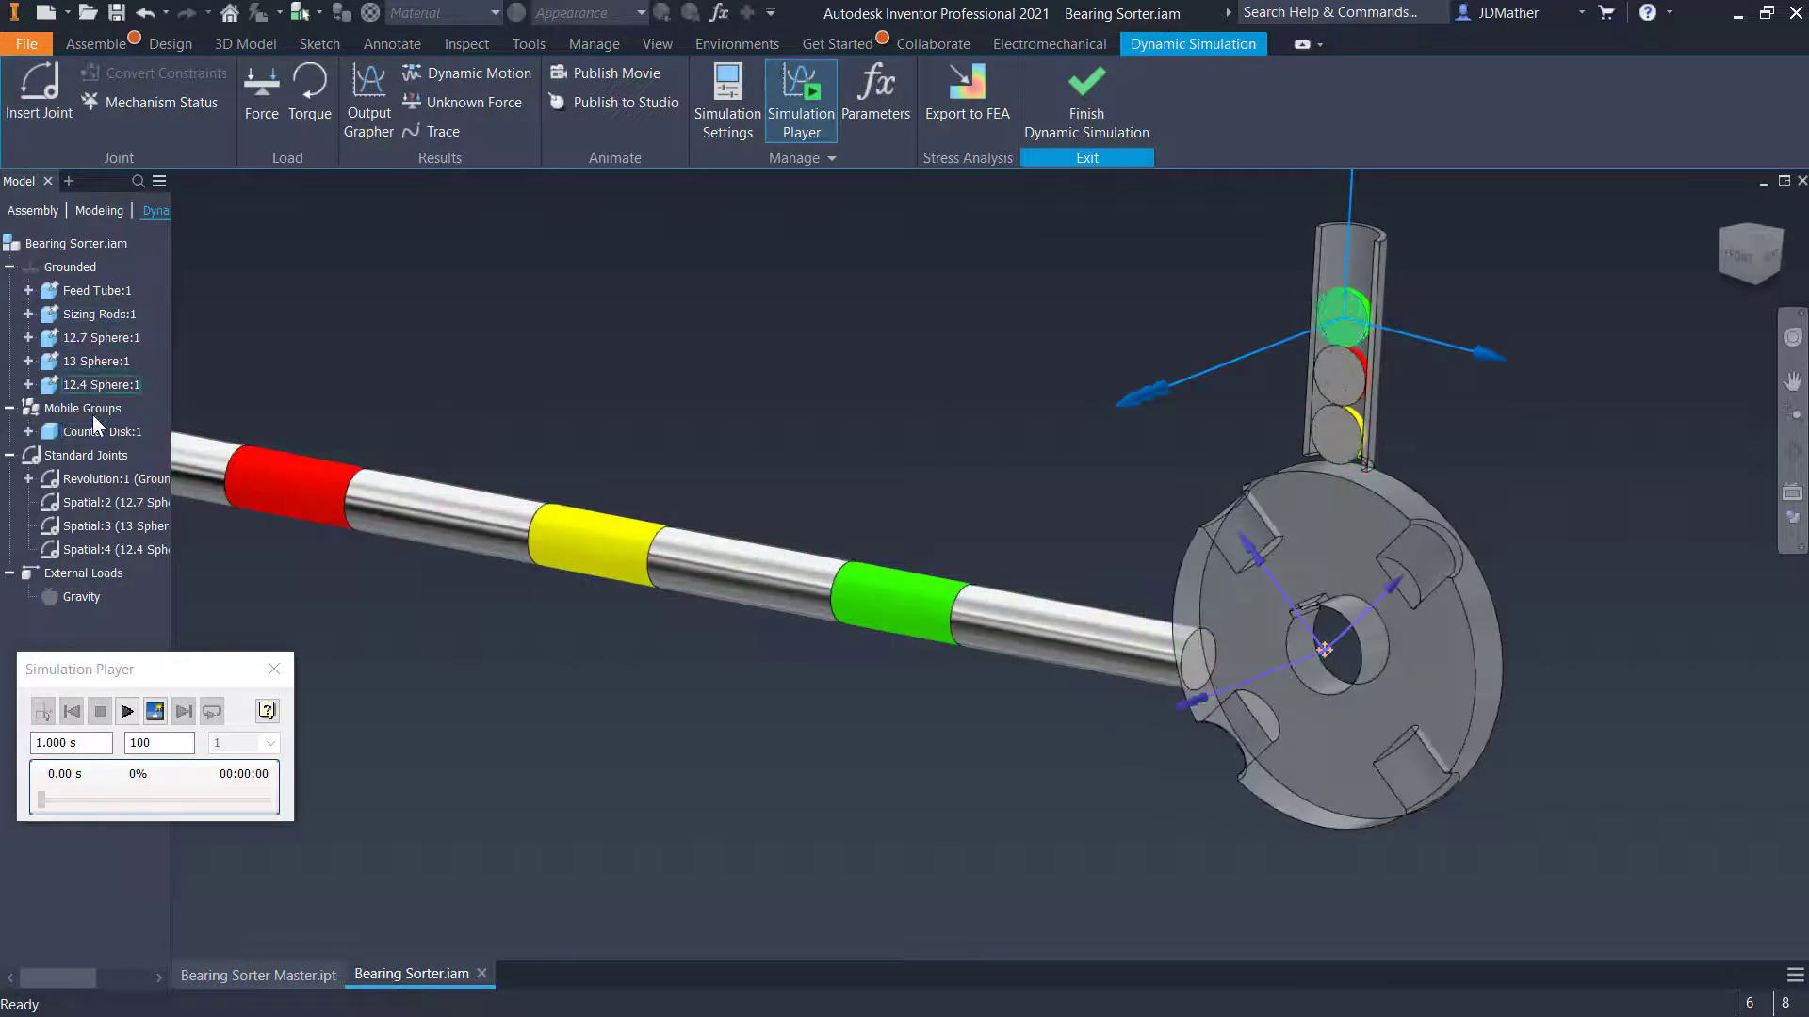
Unground the 12.7, 13 and 12.4 Spheres in the simulation
{"action": "right_click", "coordinate": [88, 335]}
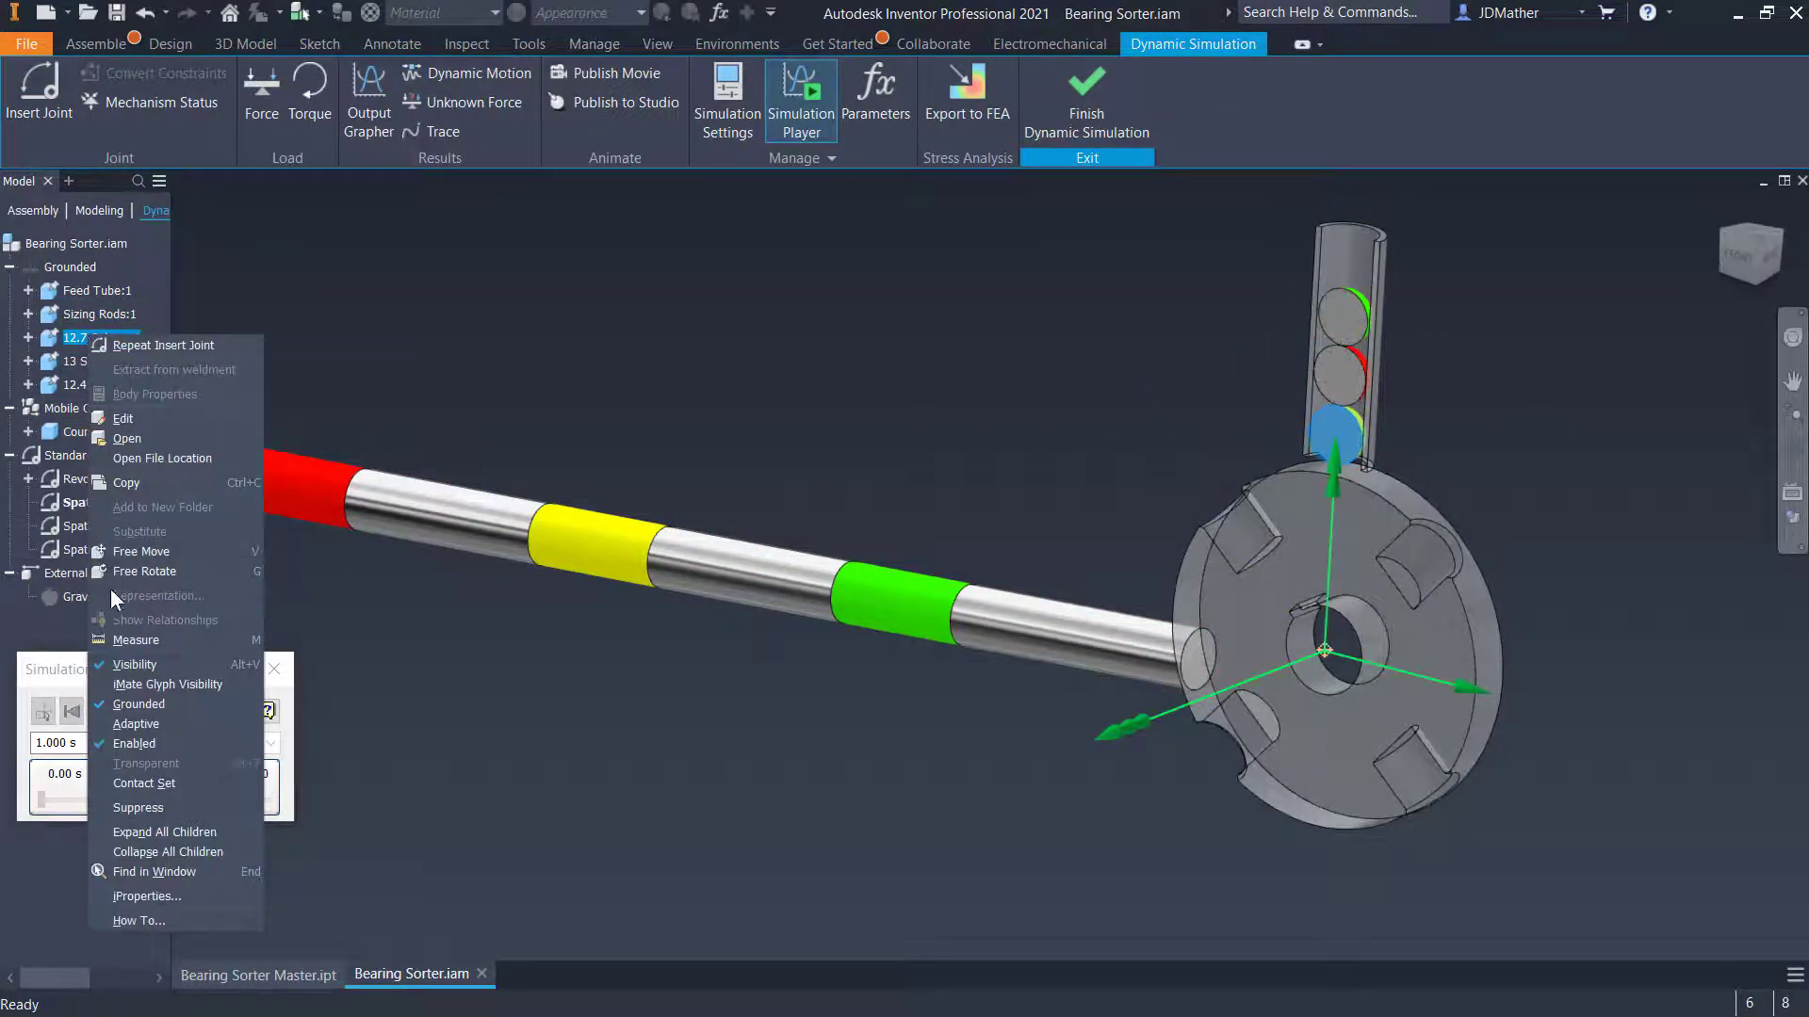
{"action": "left_click", "coordinate": [123, 704]}
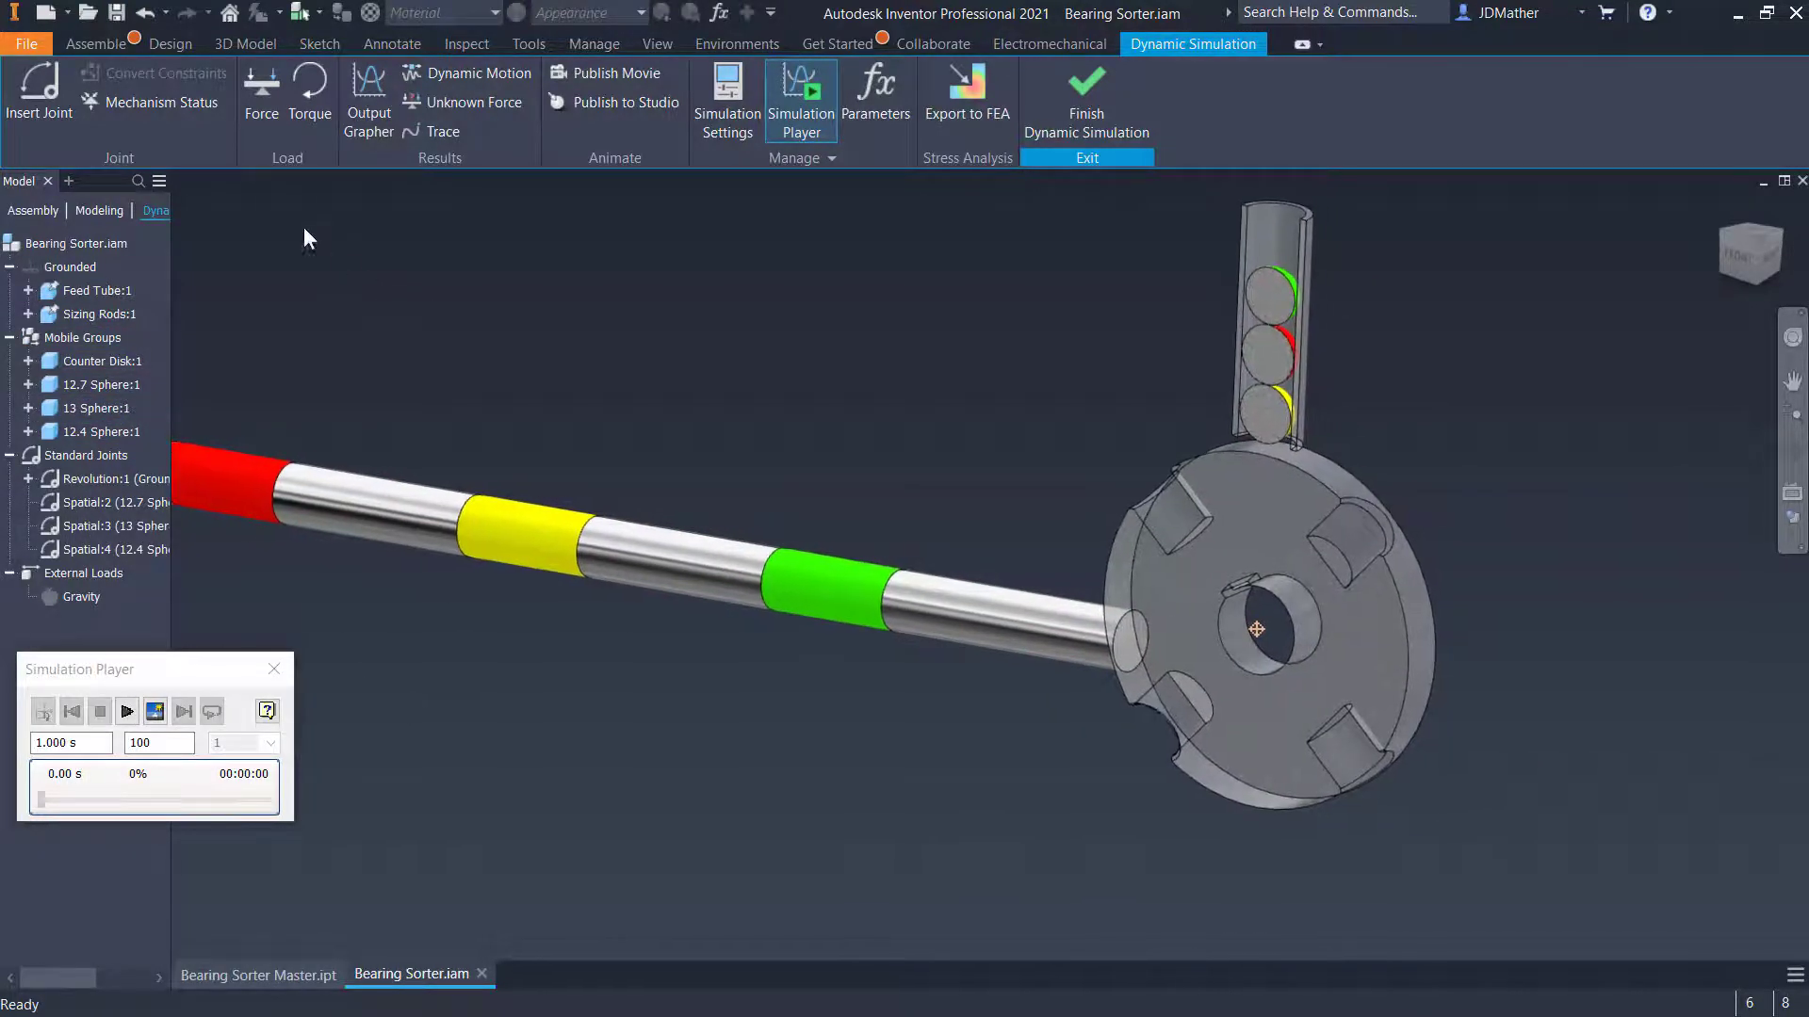
Insert a 3D Contact joint between the 12.7 Sphere and the Counter Disk
{"action": "left_click", "coordinate": [47, 88]}
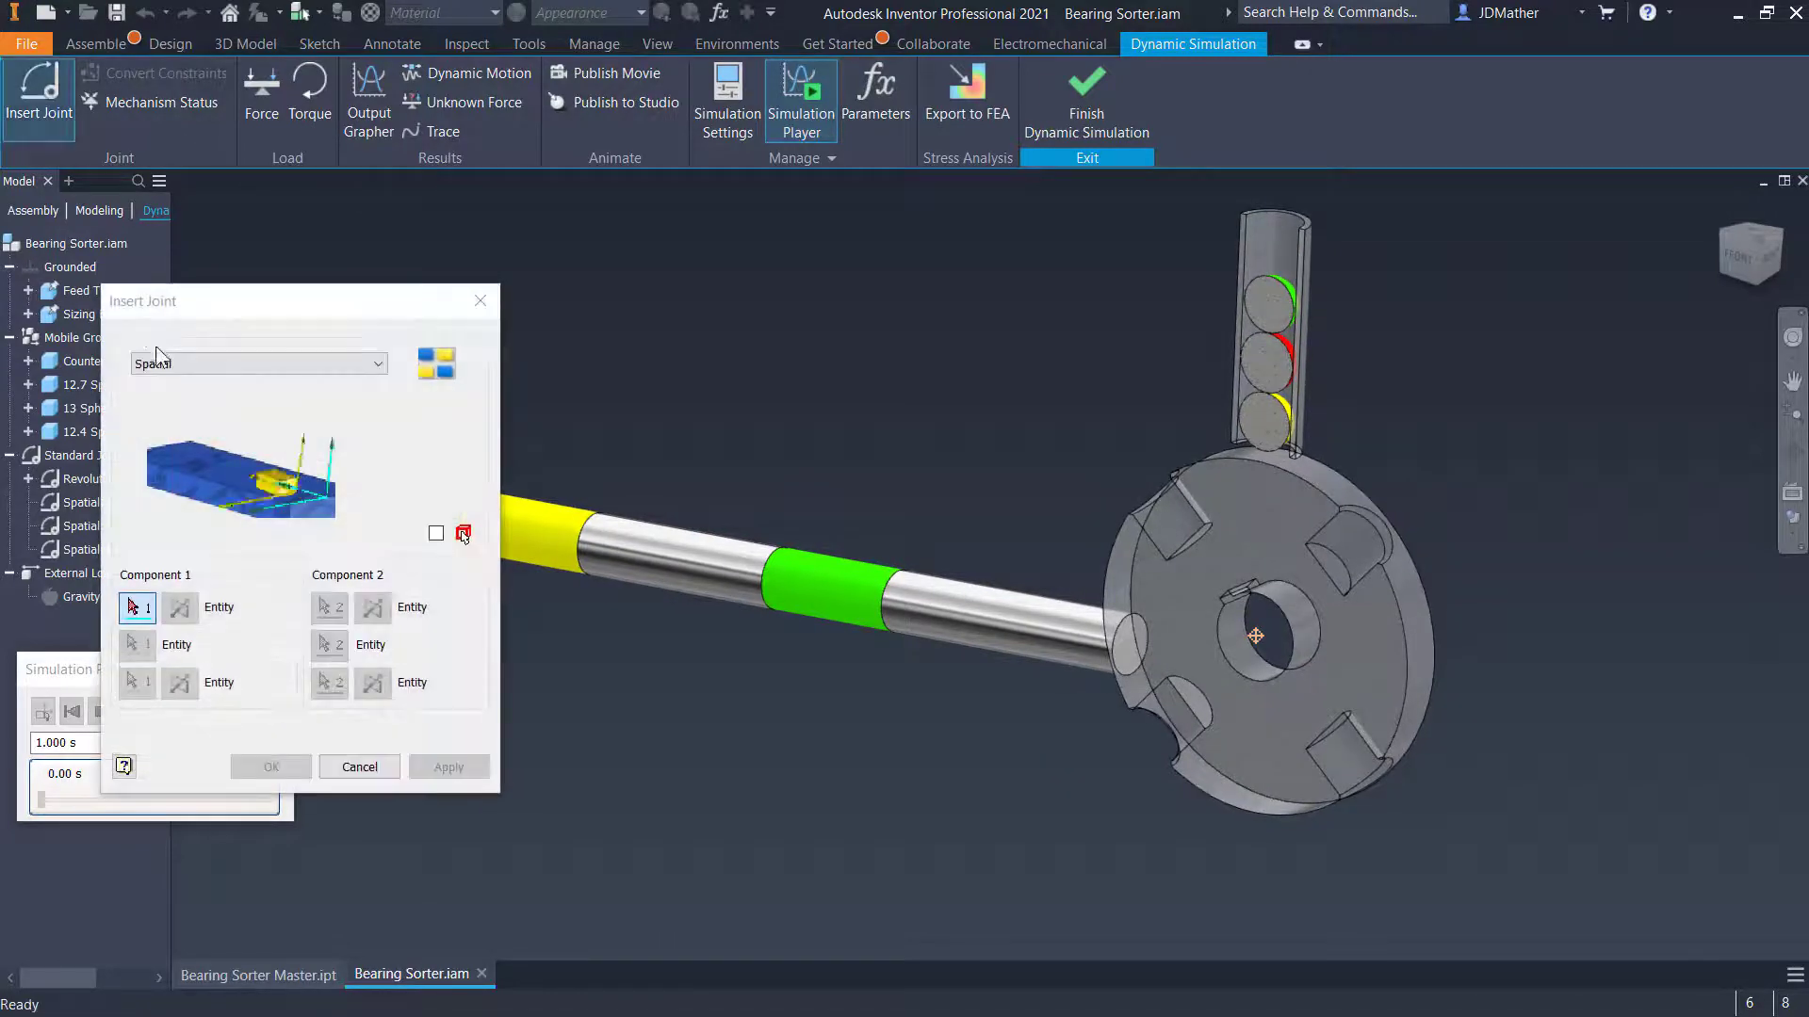
{"action": "left_click", "coordinate": [1245, 419]}
{"action": "left_click", "coordinate": [1311, 477]}
{"action": "left_click", "coordinate": [399, 798]}
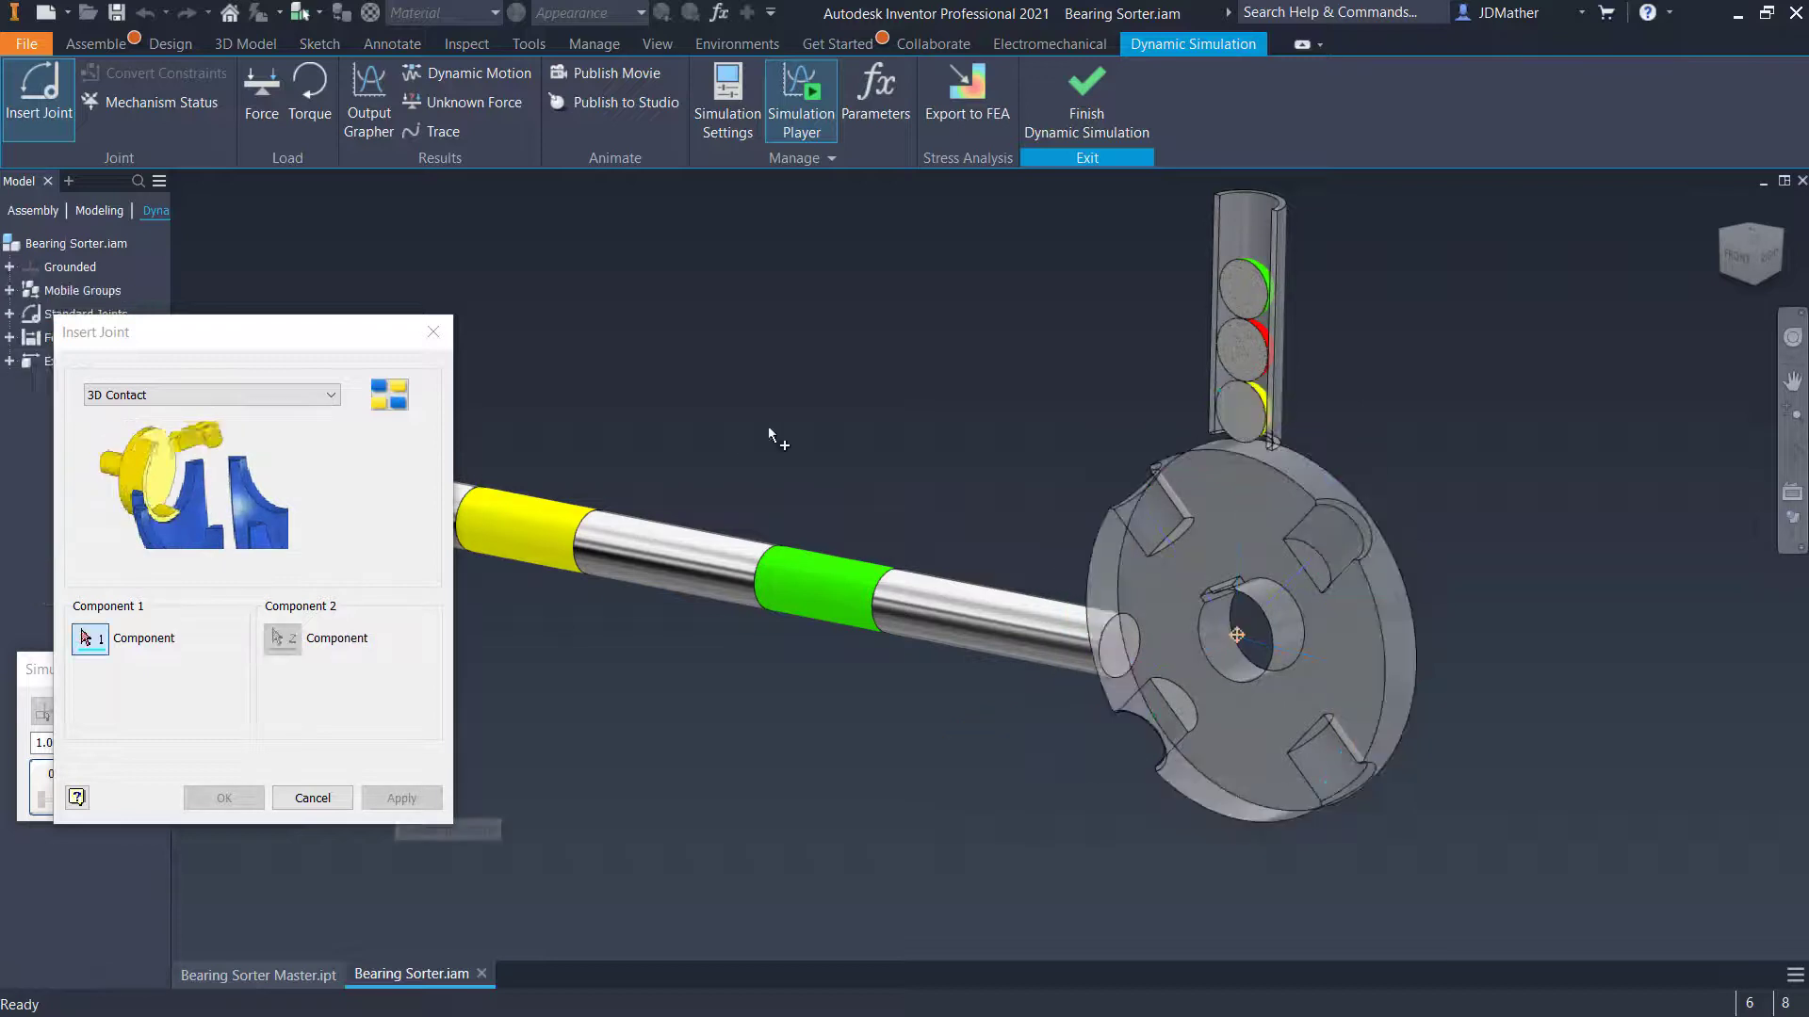
Add a 3D Contact joint between the 12.7 Sphere and the Sizing Rods
{"action": "left_click", "coordinate": [1243, 411]}
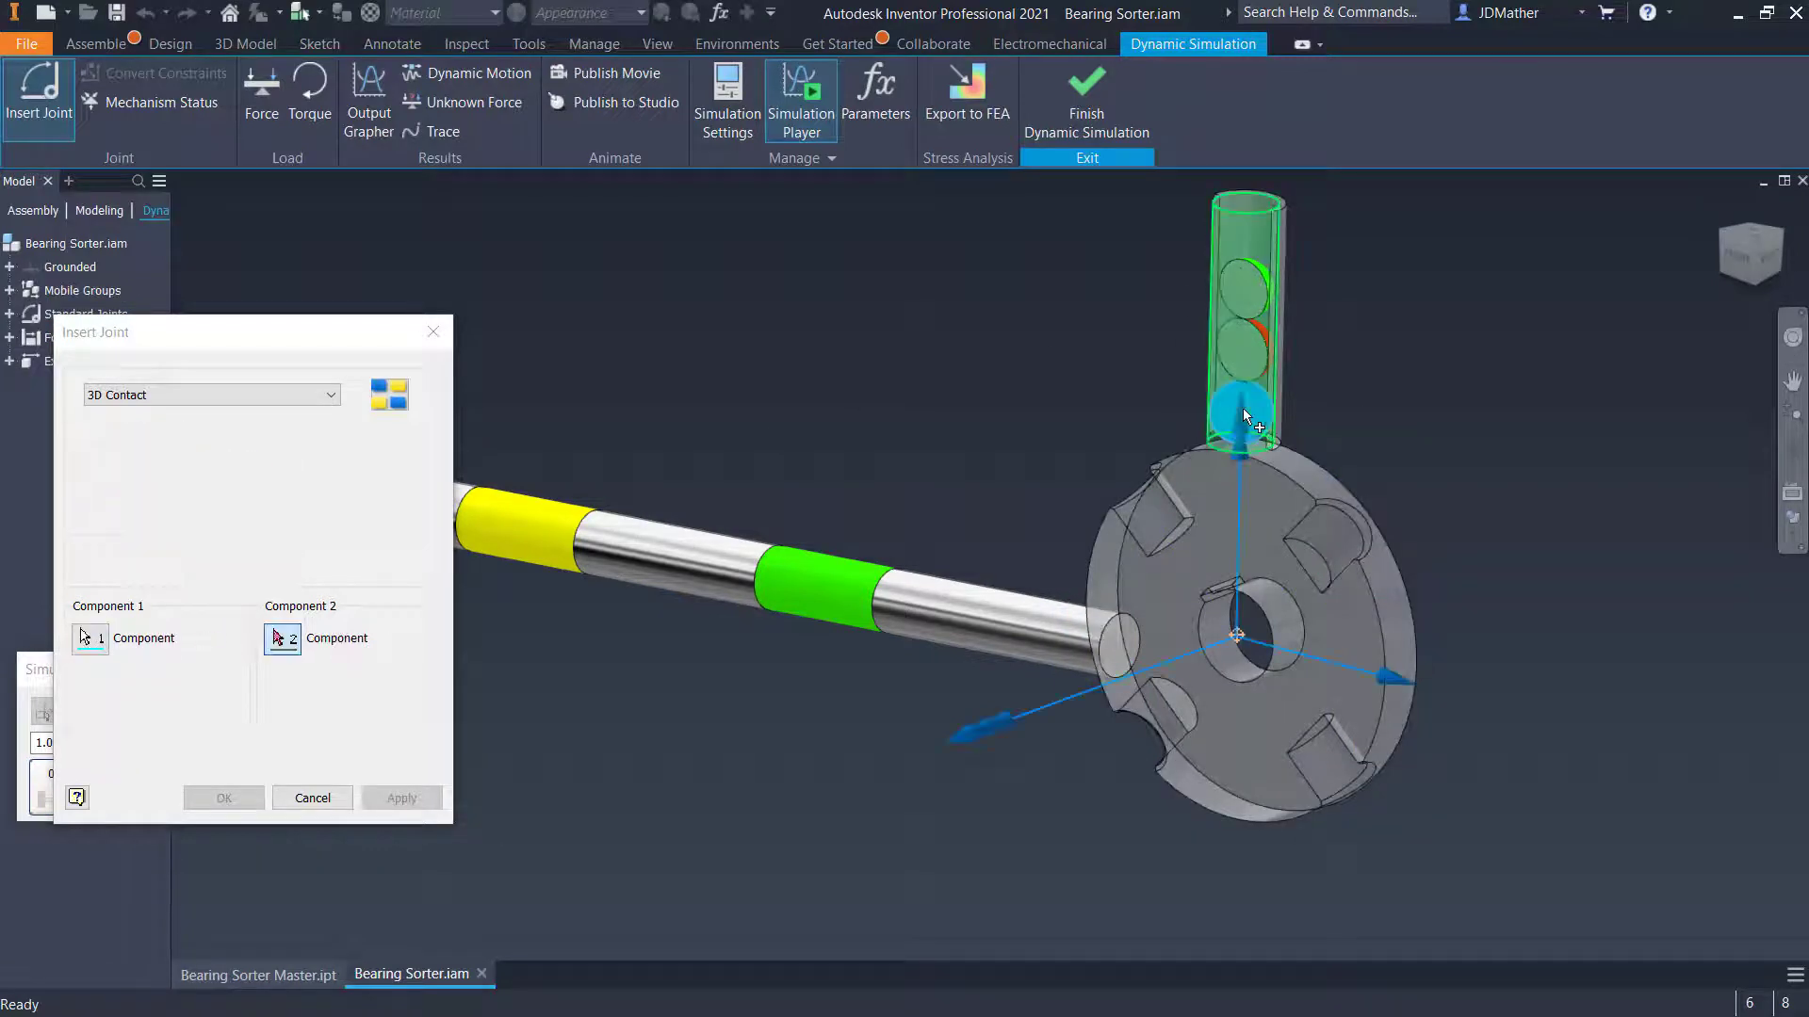
{"action": "scroll", "coordinate": [920, 572], "scroll_direction": "down", "scroll_amount": 5}
{"action": "scroll", "coordinate": [877, 621], "scroll_direction": "up", "scroll_amount": 6}
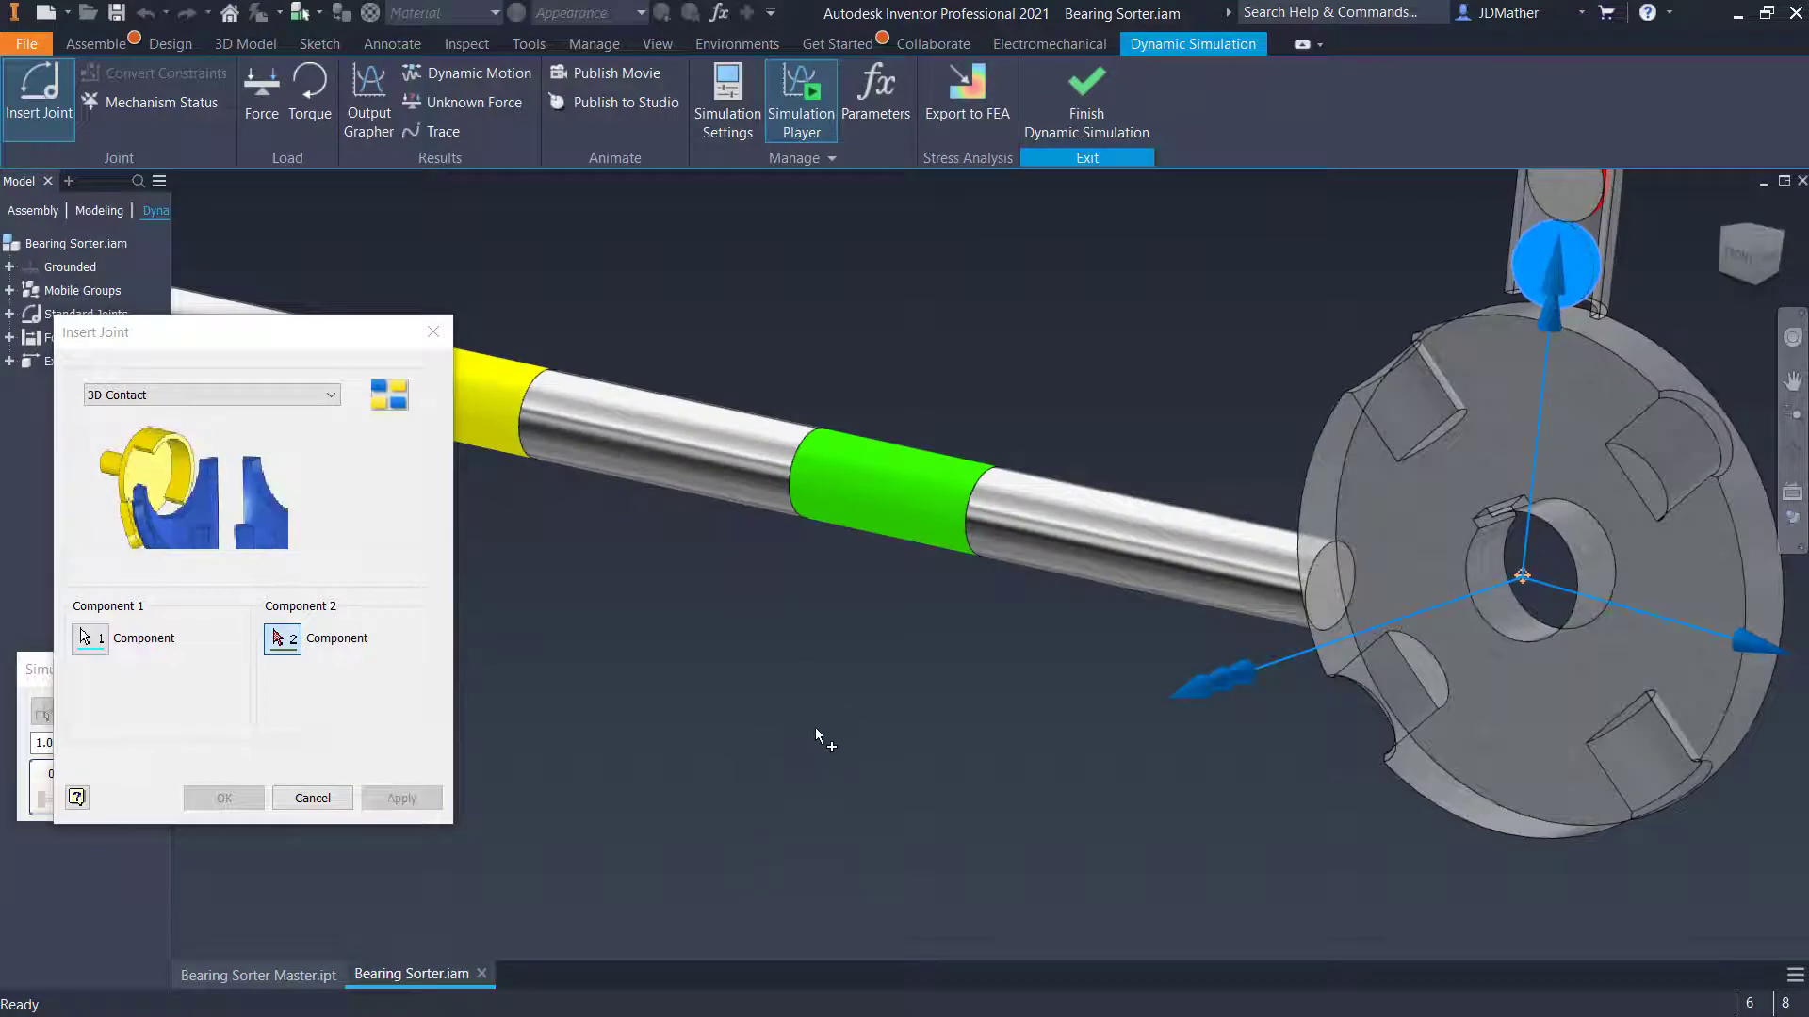
{"action": "middle_click_drag", "start_coordinate": [825, 731], "coordinate": [780, 729]}
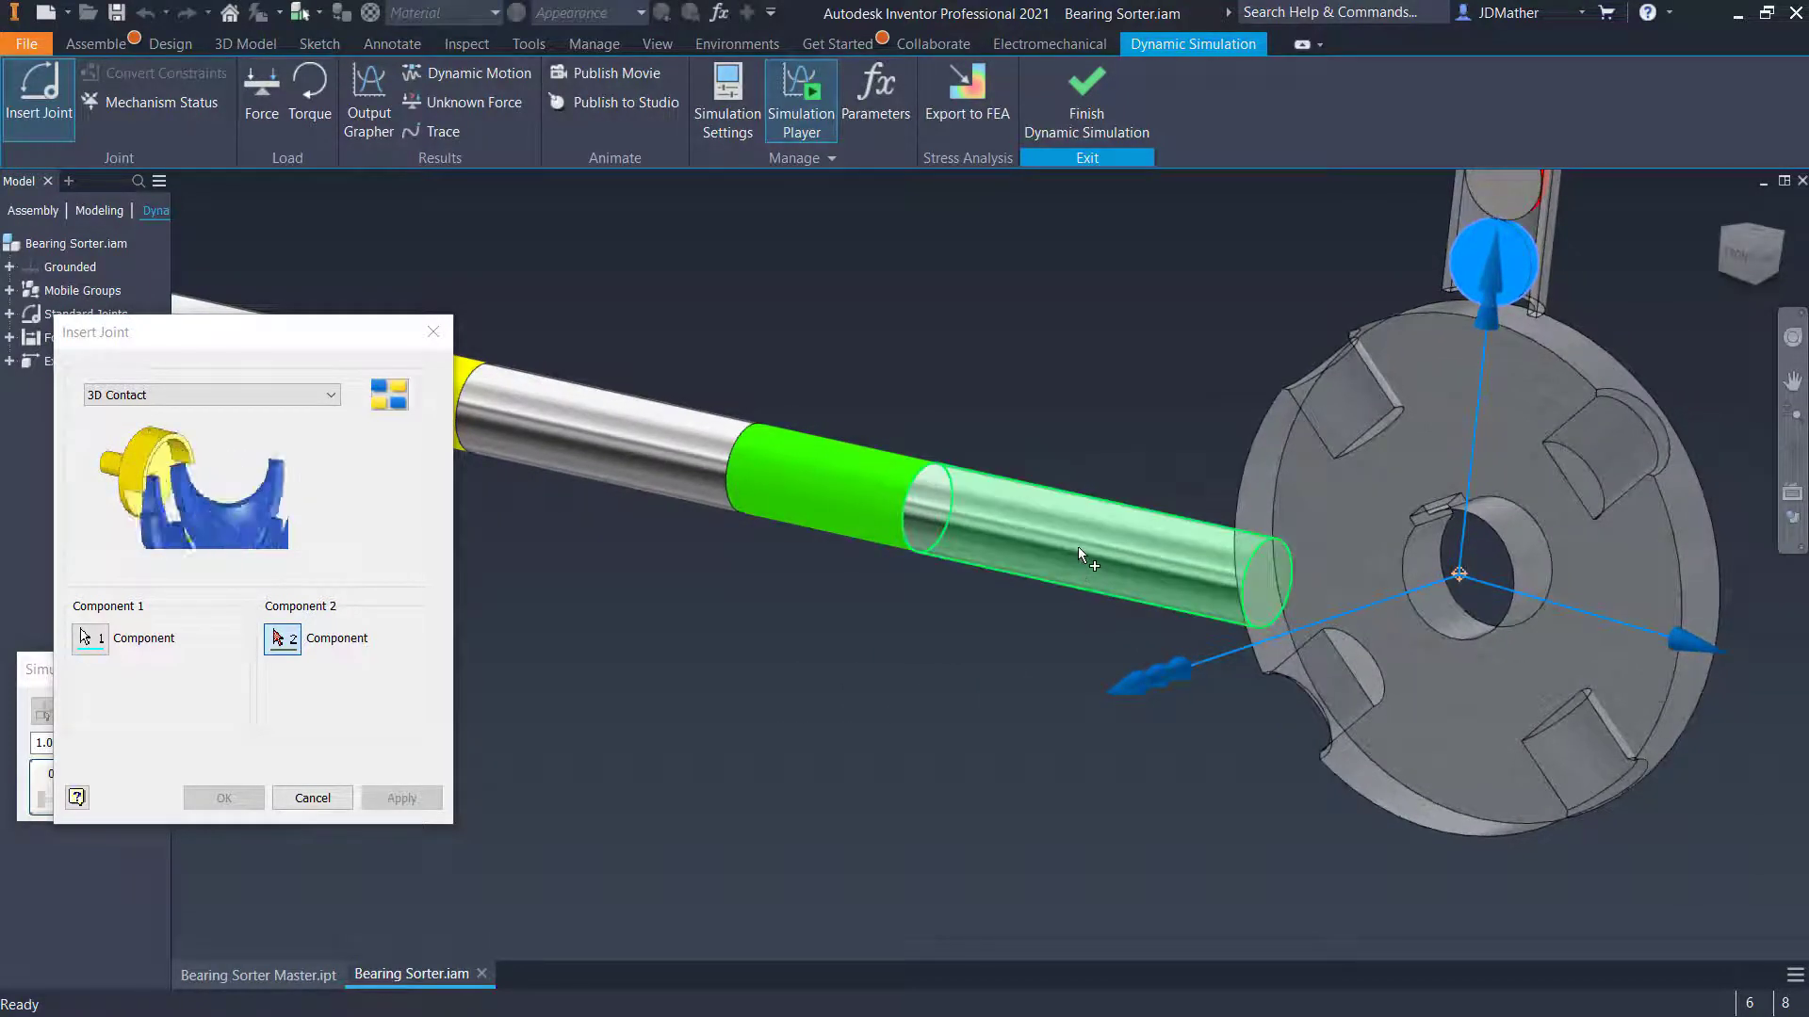
{"action": "left_click", "coordinate": [1078, 547]}
{"action": "left_click", "coordinate": [401, 798]}
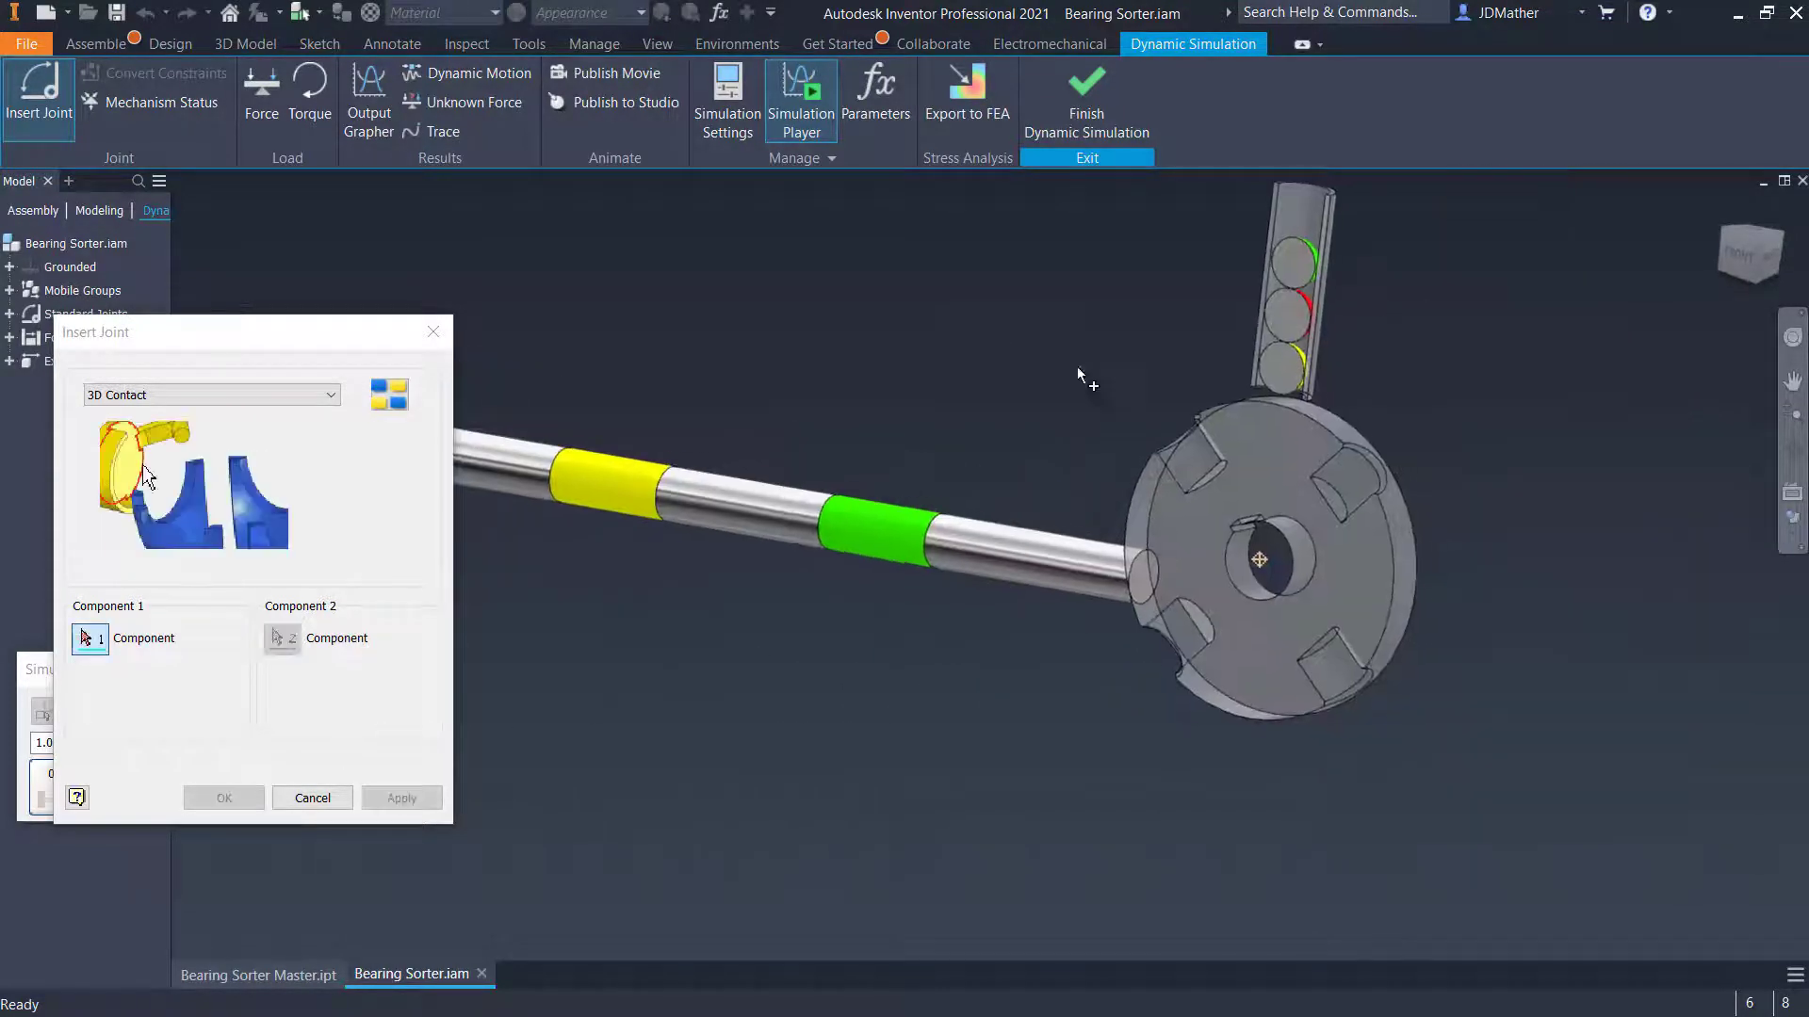
Add 3D Contact joints from the 12.7 Sphere to the Feed Tube and to the 13 Sphere
{"action": "scroll", "coordinate": [1111, 388], "scroll_direction": "down", "scroll_amount": 3}
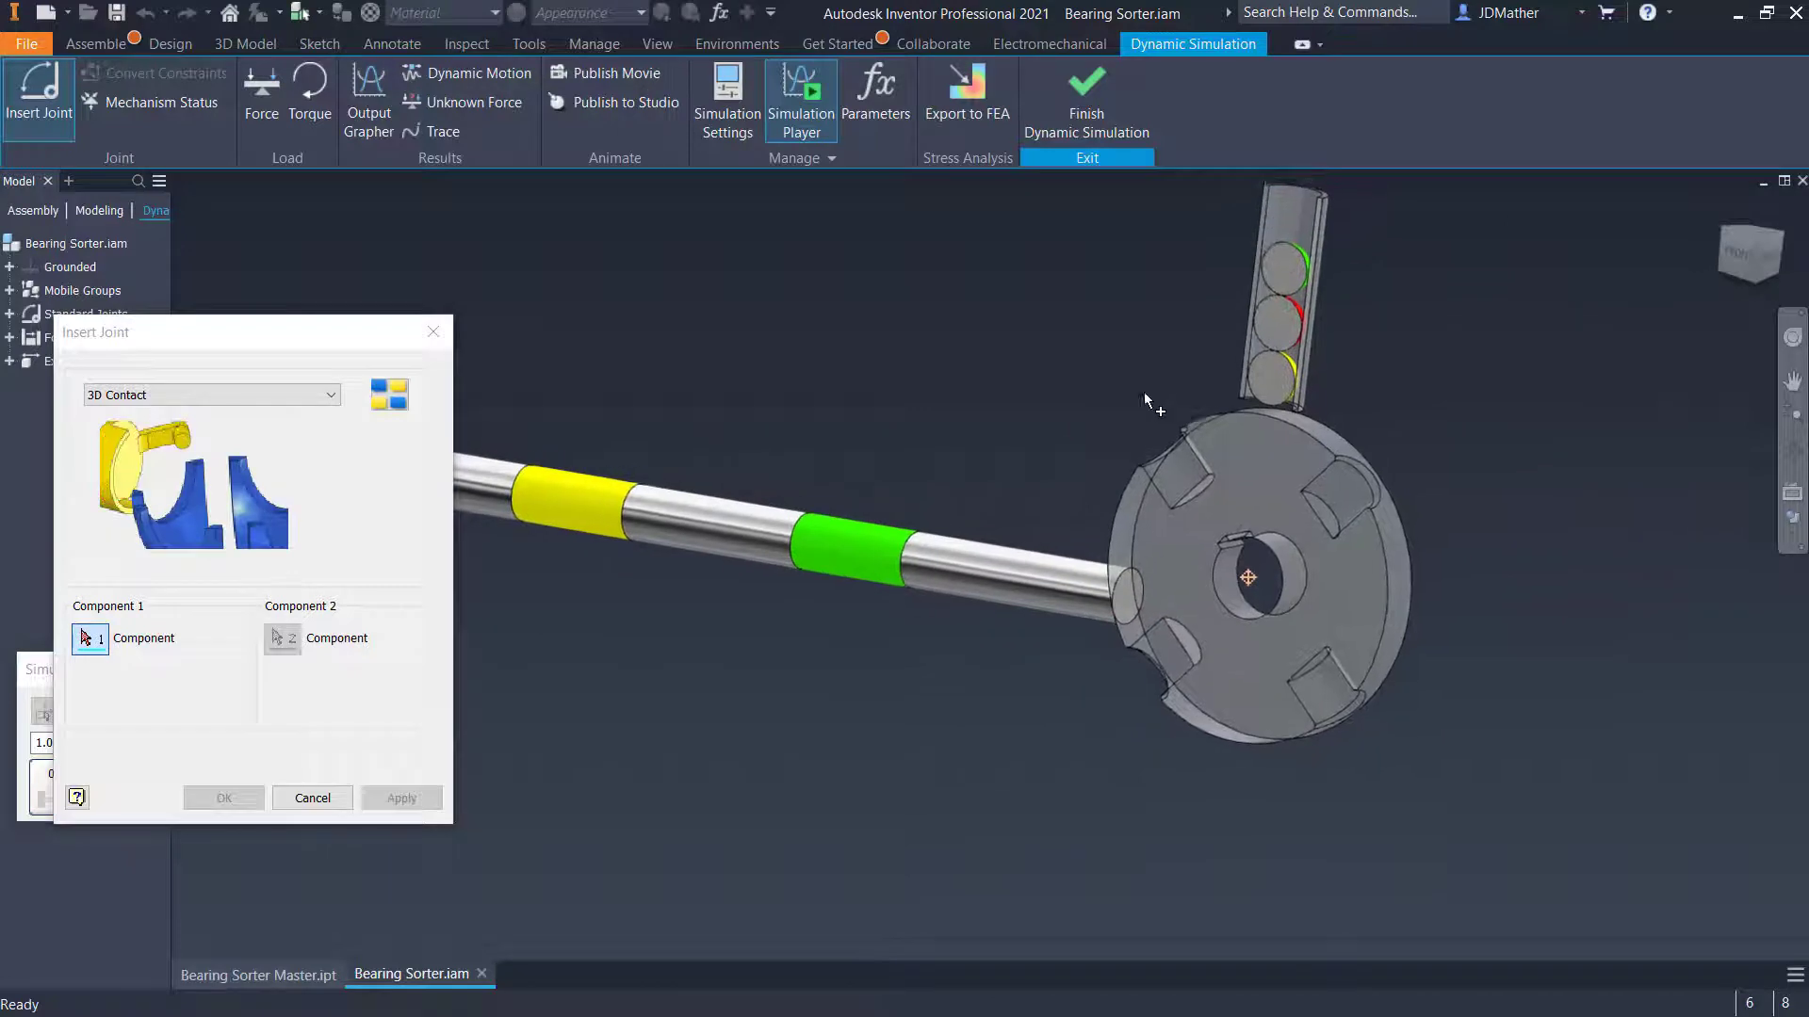
{"action": "left_click", "coordinate": [1300, 366]}
{"action": "scroll", "coordinate": [1545, 391], "scroll_direction": "up", "scroll_amount": 1}
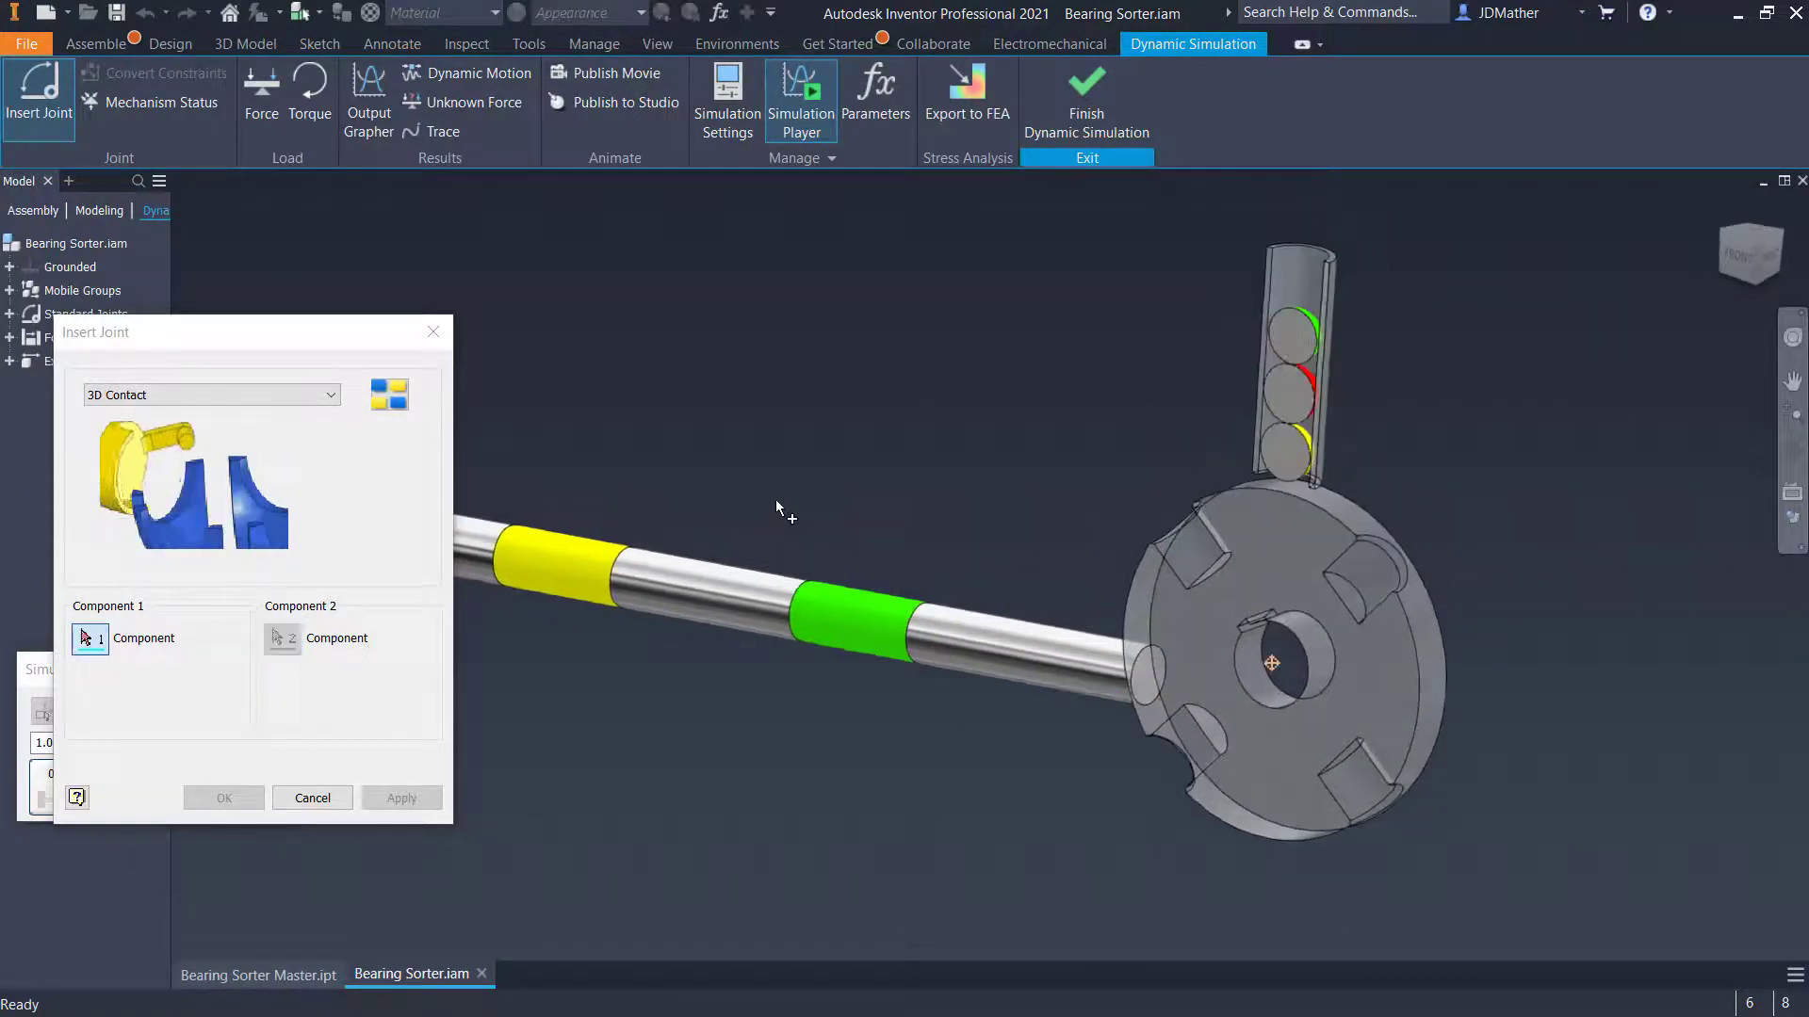
{"action": "scroll", "coordinate": [829, 471], "scroll_direction": "down", "scroll_amount": 1}
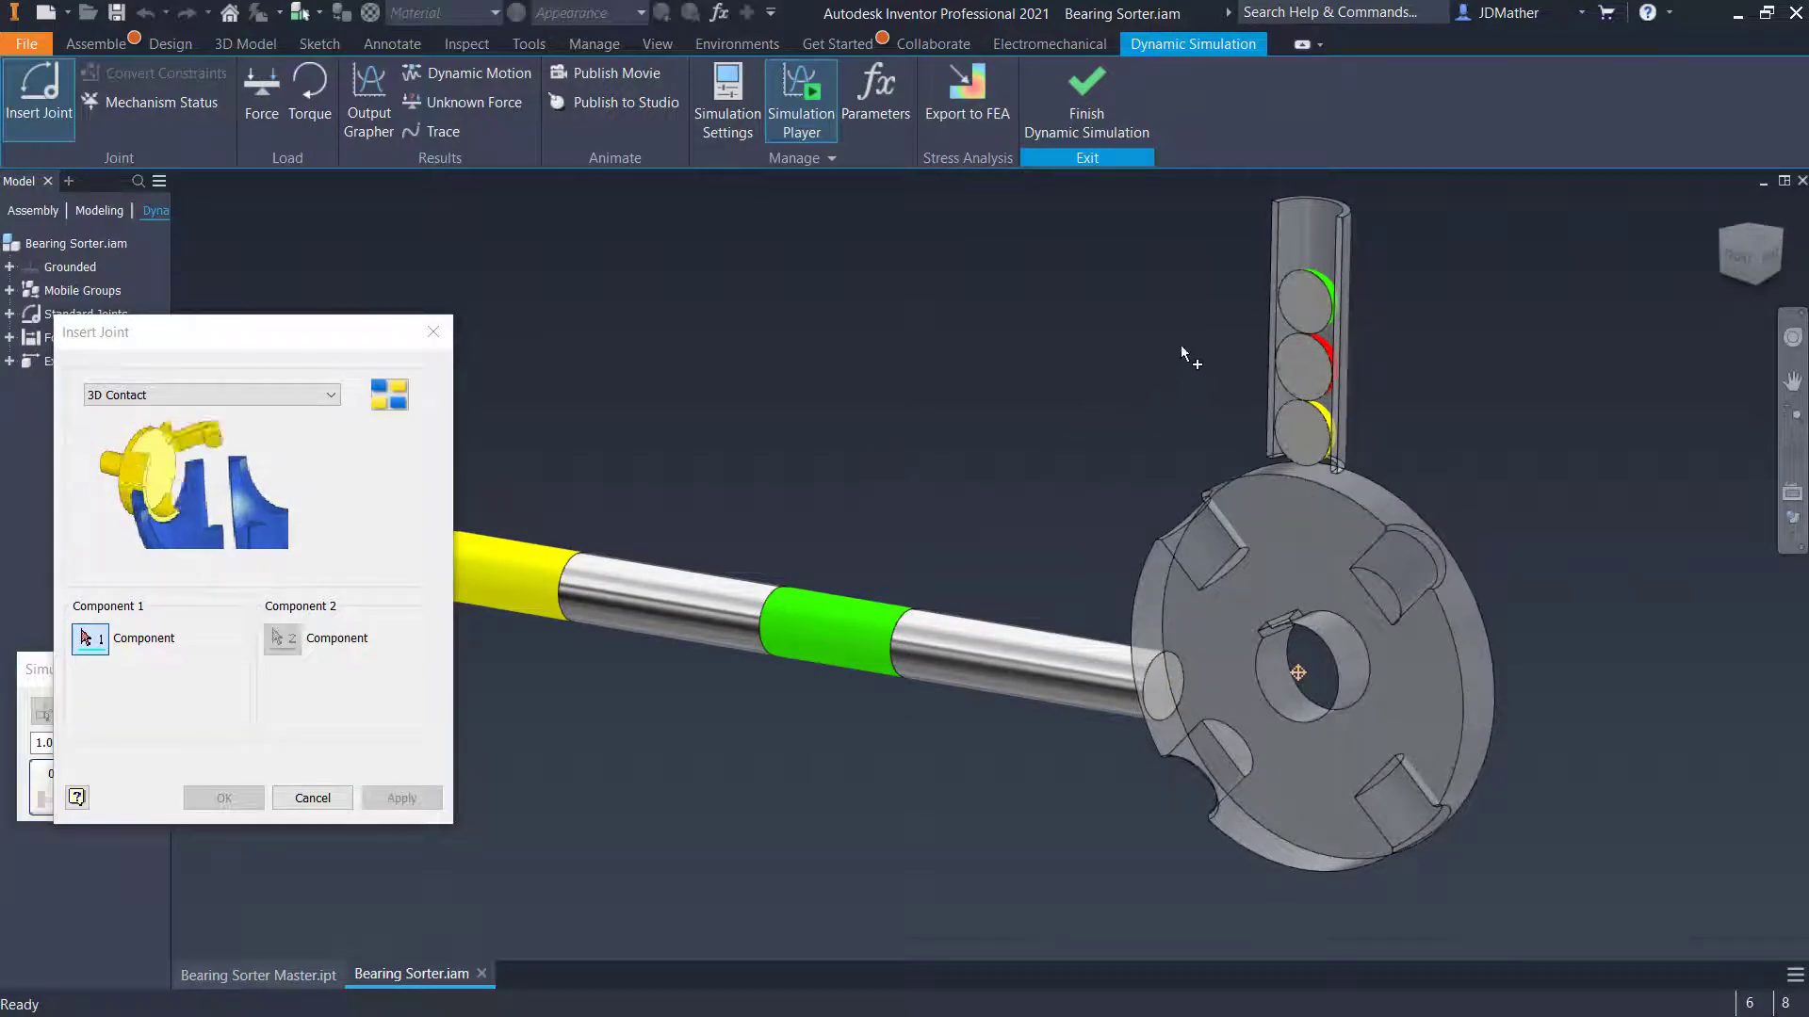
{"action": "left_click", "coordinate": [1294, 443]}
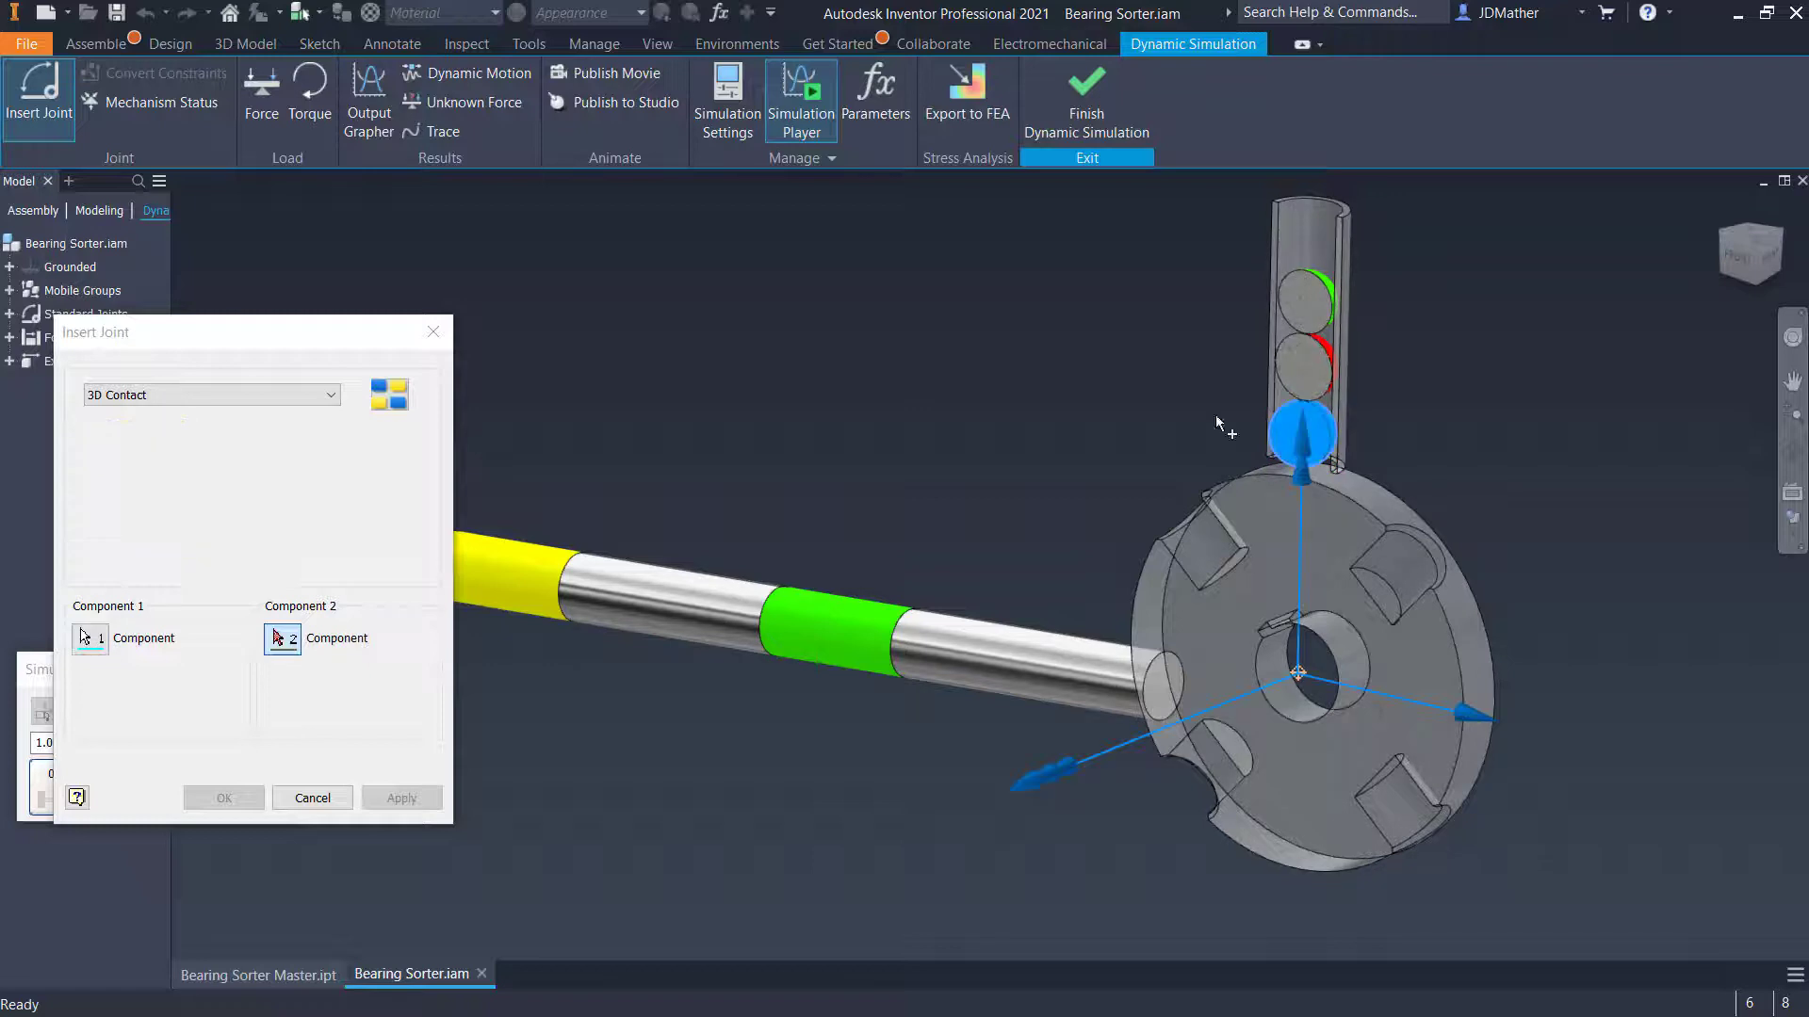
{"action": "left_click", "coordinate": [1300, 369]}
{"action": "left_click", "coordinate": [380, 794]}
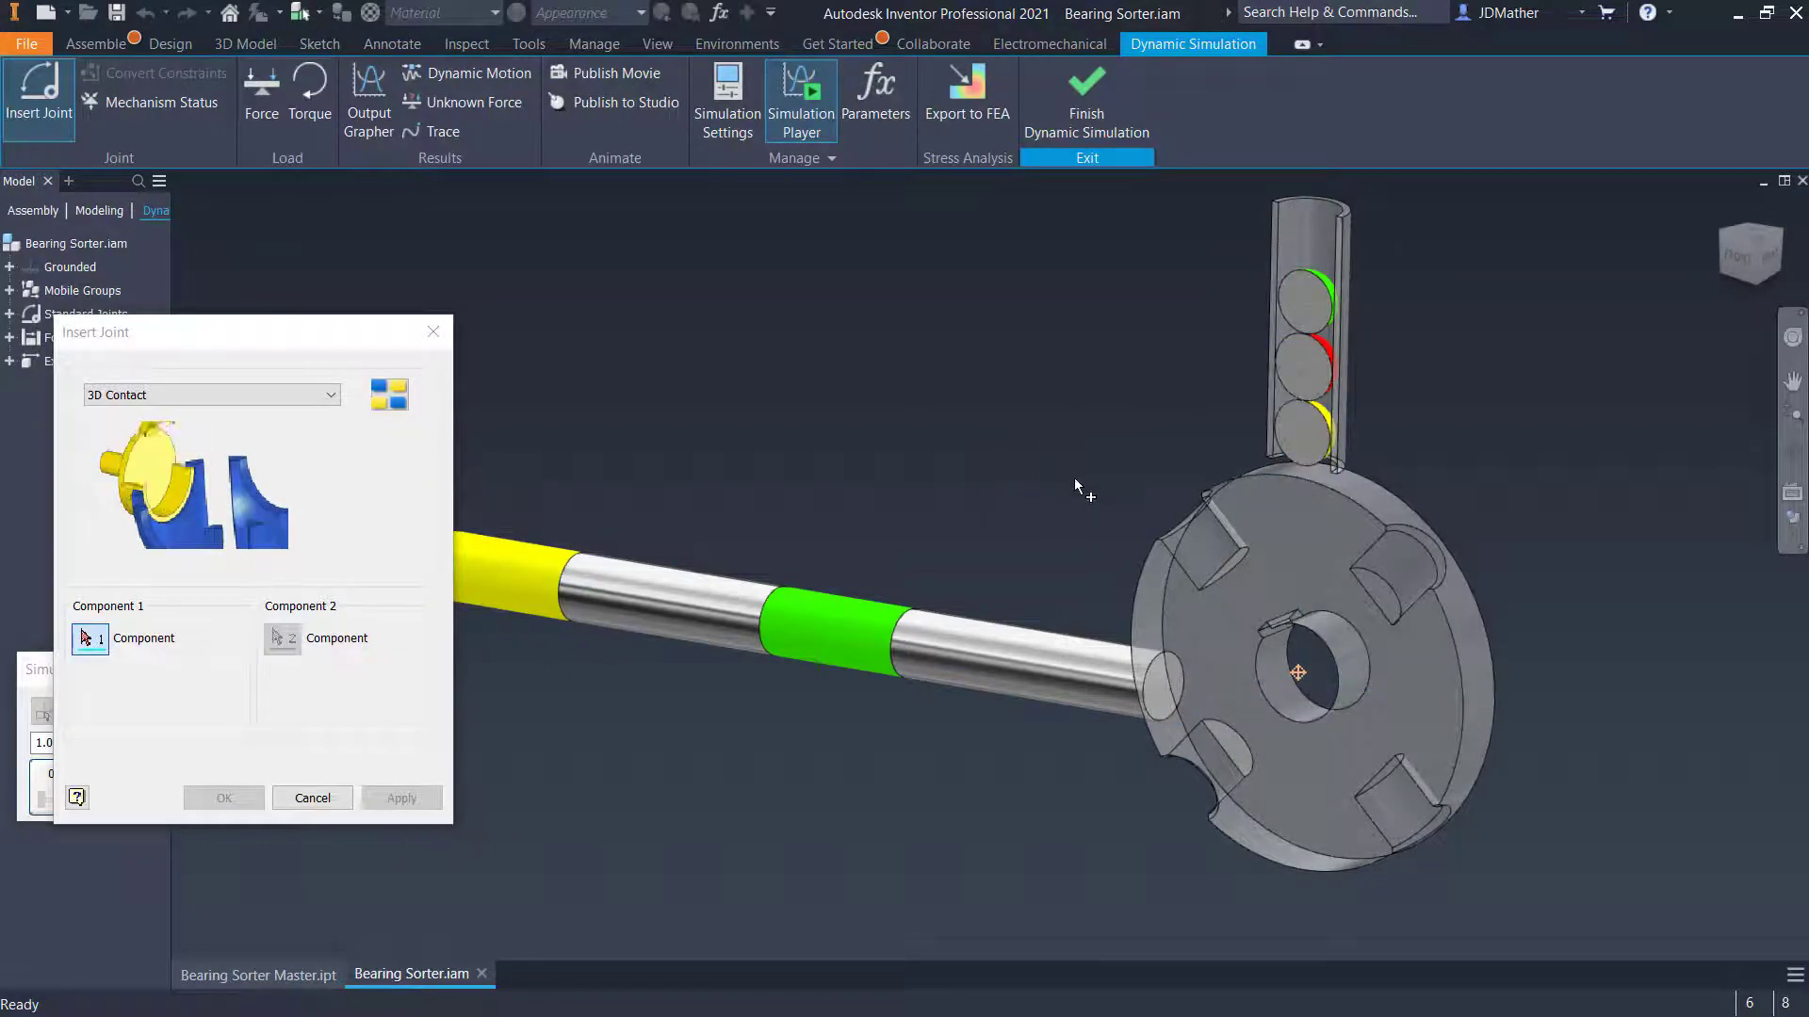
Add 3D Contact joints from the 13 Sphere to the Feed Tube and to the Counter Disk
{"action": "left_click", "coordinate": [1314, 368]}
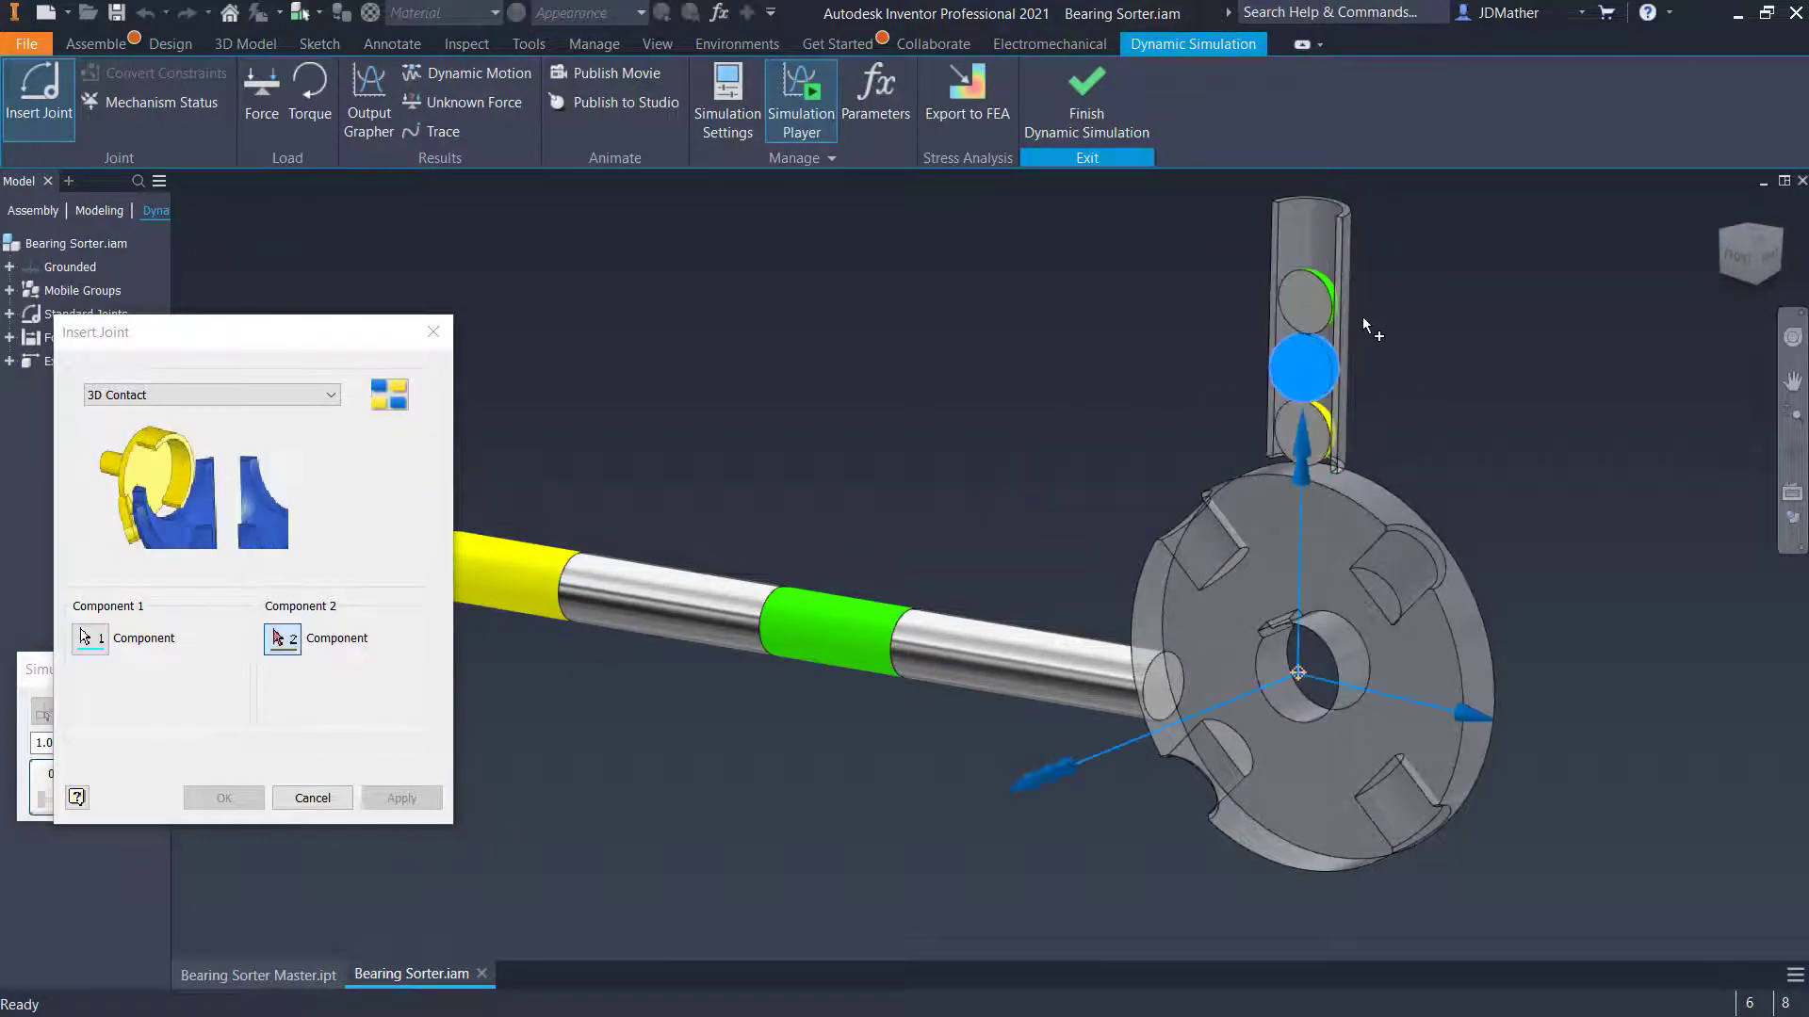
{"action": "left_click", "coordinate": [1349, 264]}
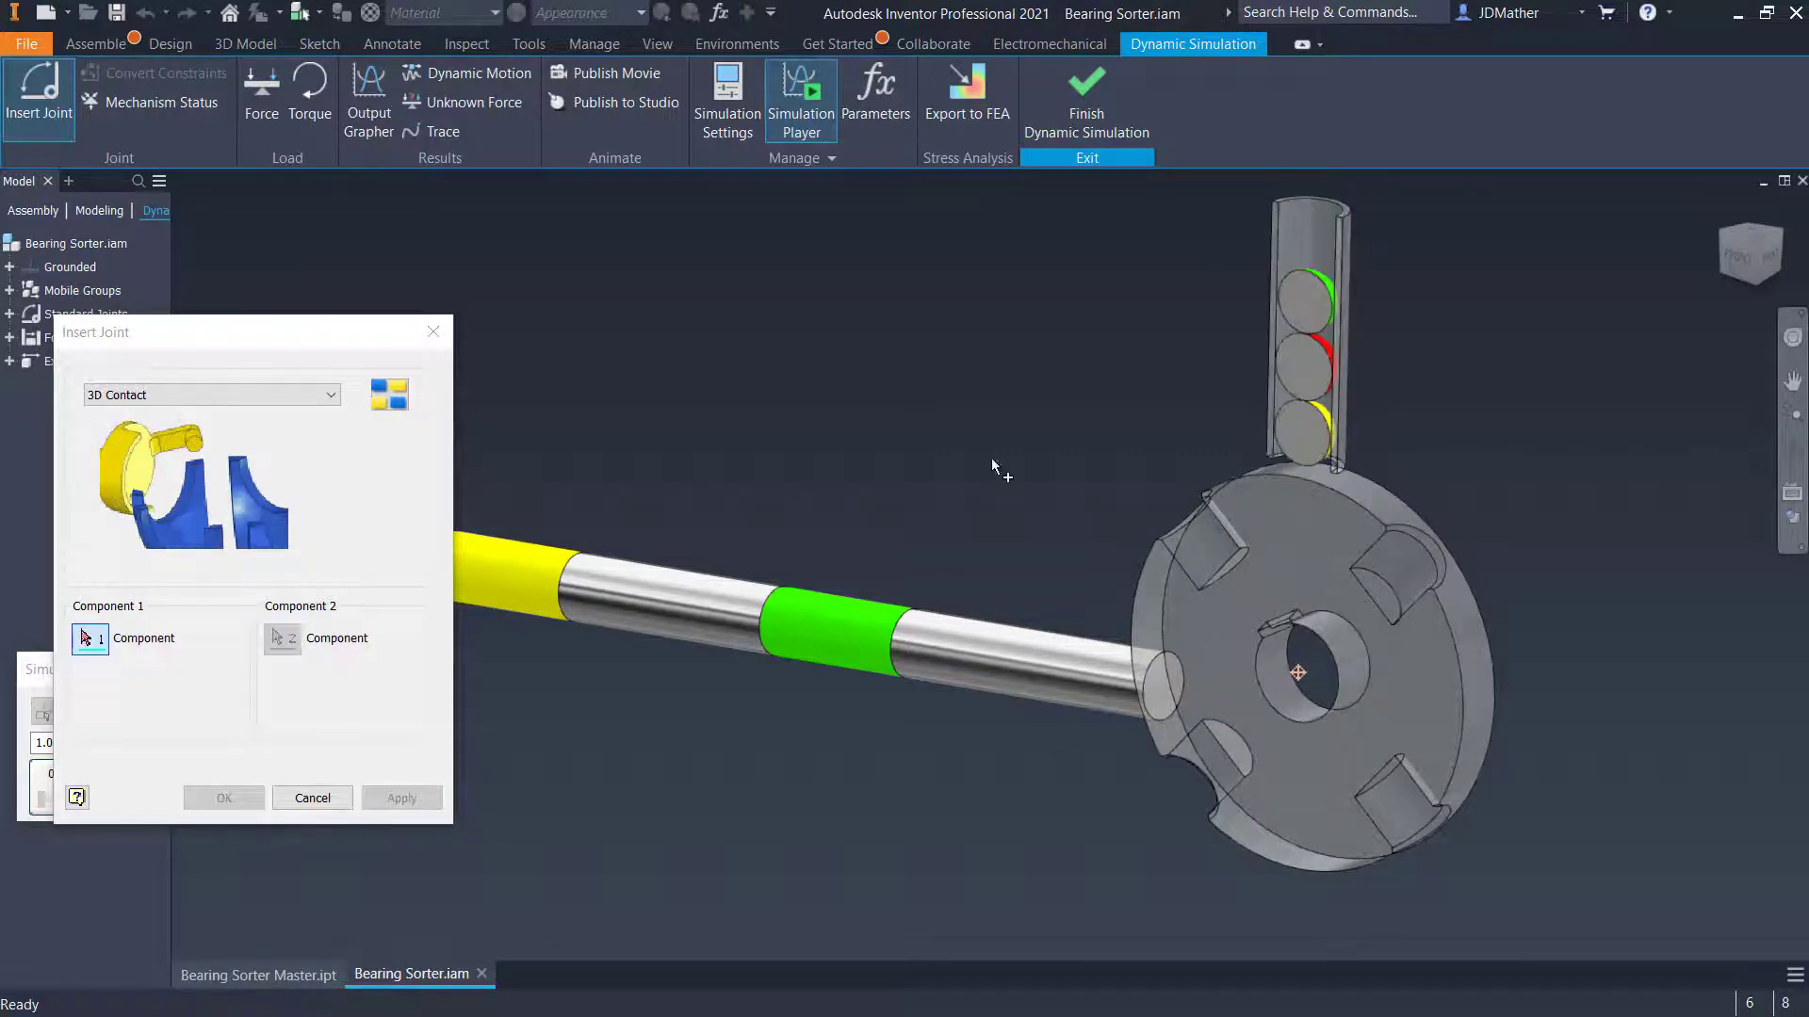
{"action": "left_click", "coordinate": [1294, 374]}
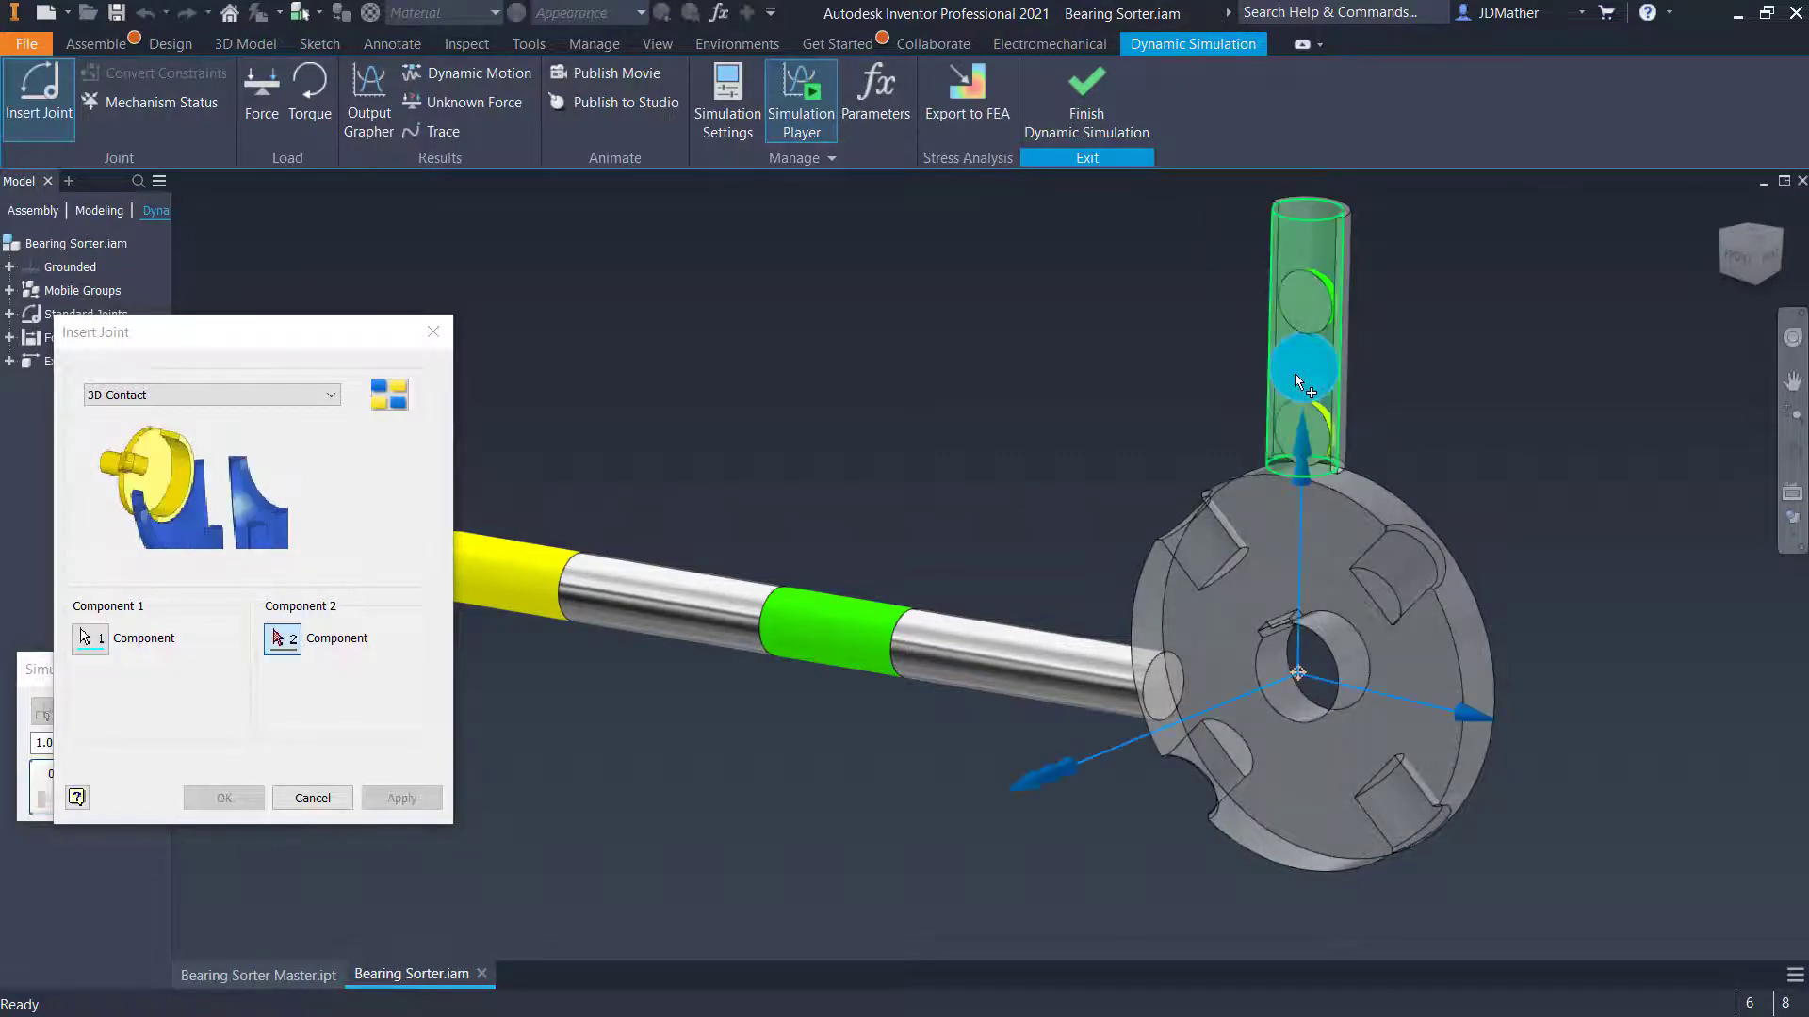
{"action": "left_click", "coordinate": [1372, 503]}
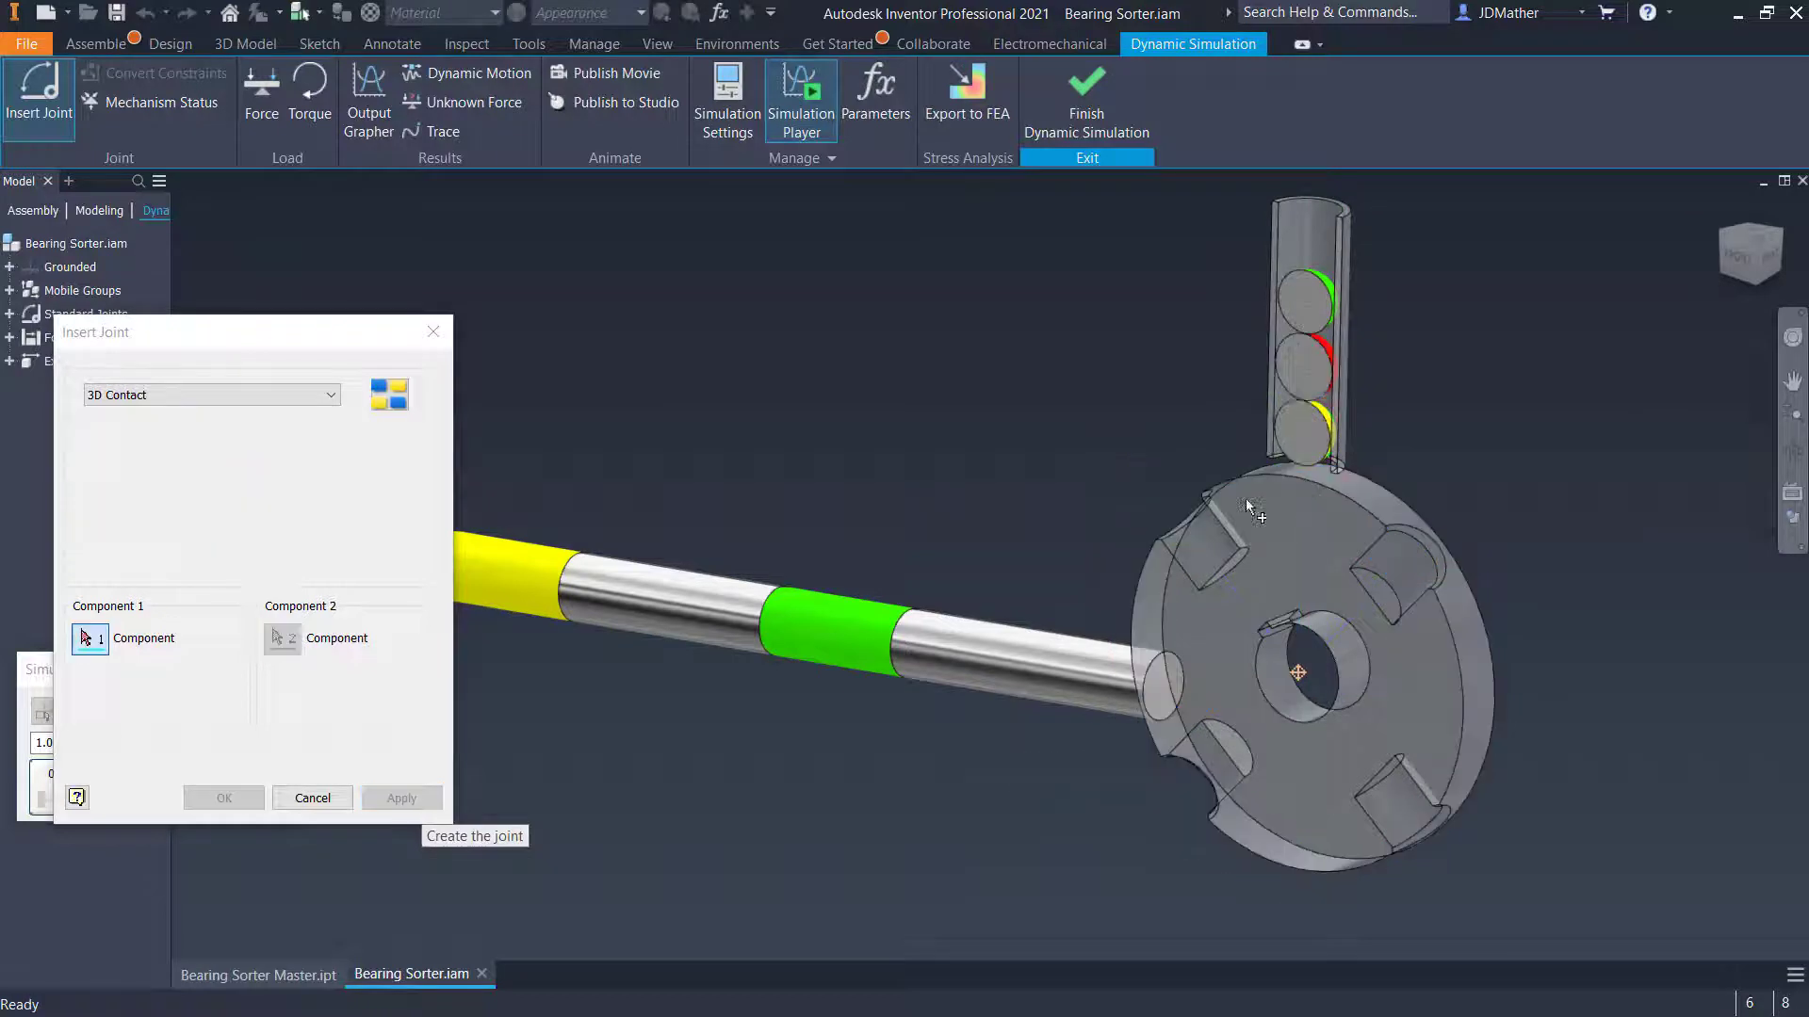
Add 3D Contact joints from the 13 Sphere to the Sizing Rods and to the 12.4 Sphere
{"action": "left_click", "coordinate": [1315, 384]}
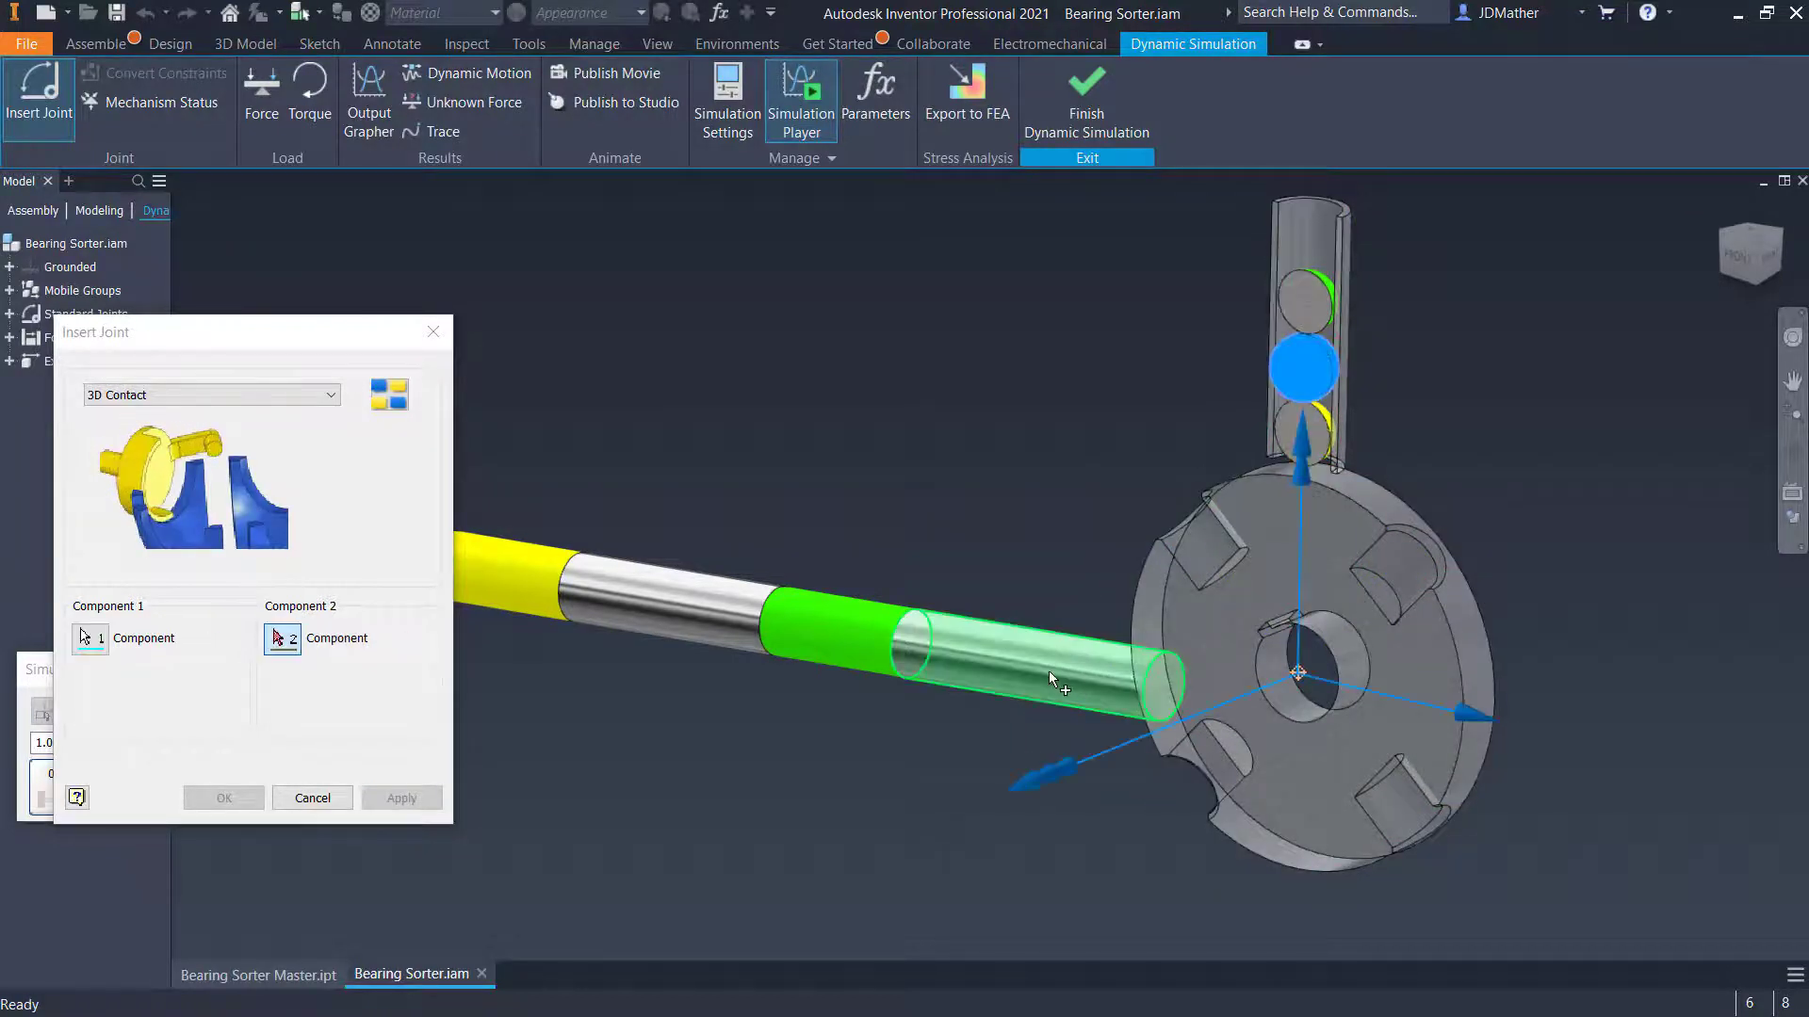
{"action": "left_click", "coordinate": [1050, 678]}
{"action": "left_click", "coordinate": [1303, 367]}
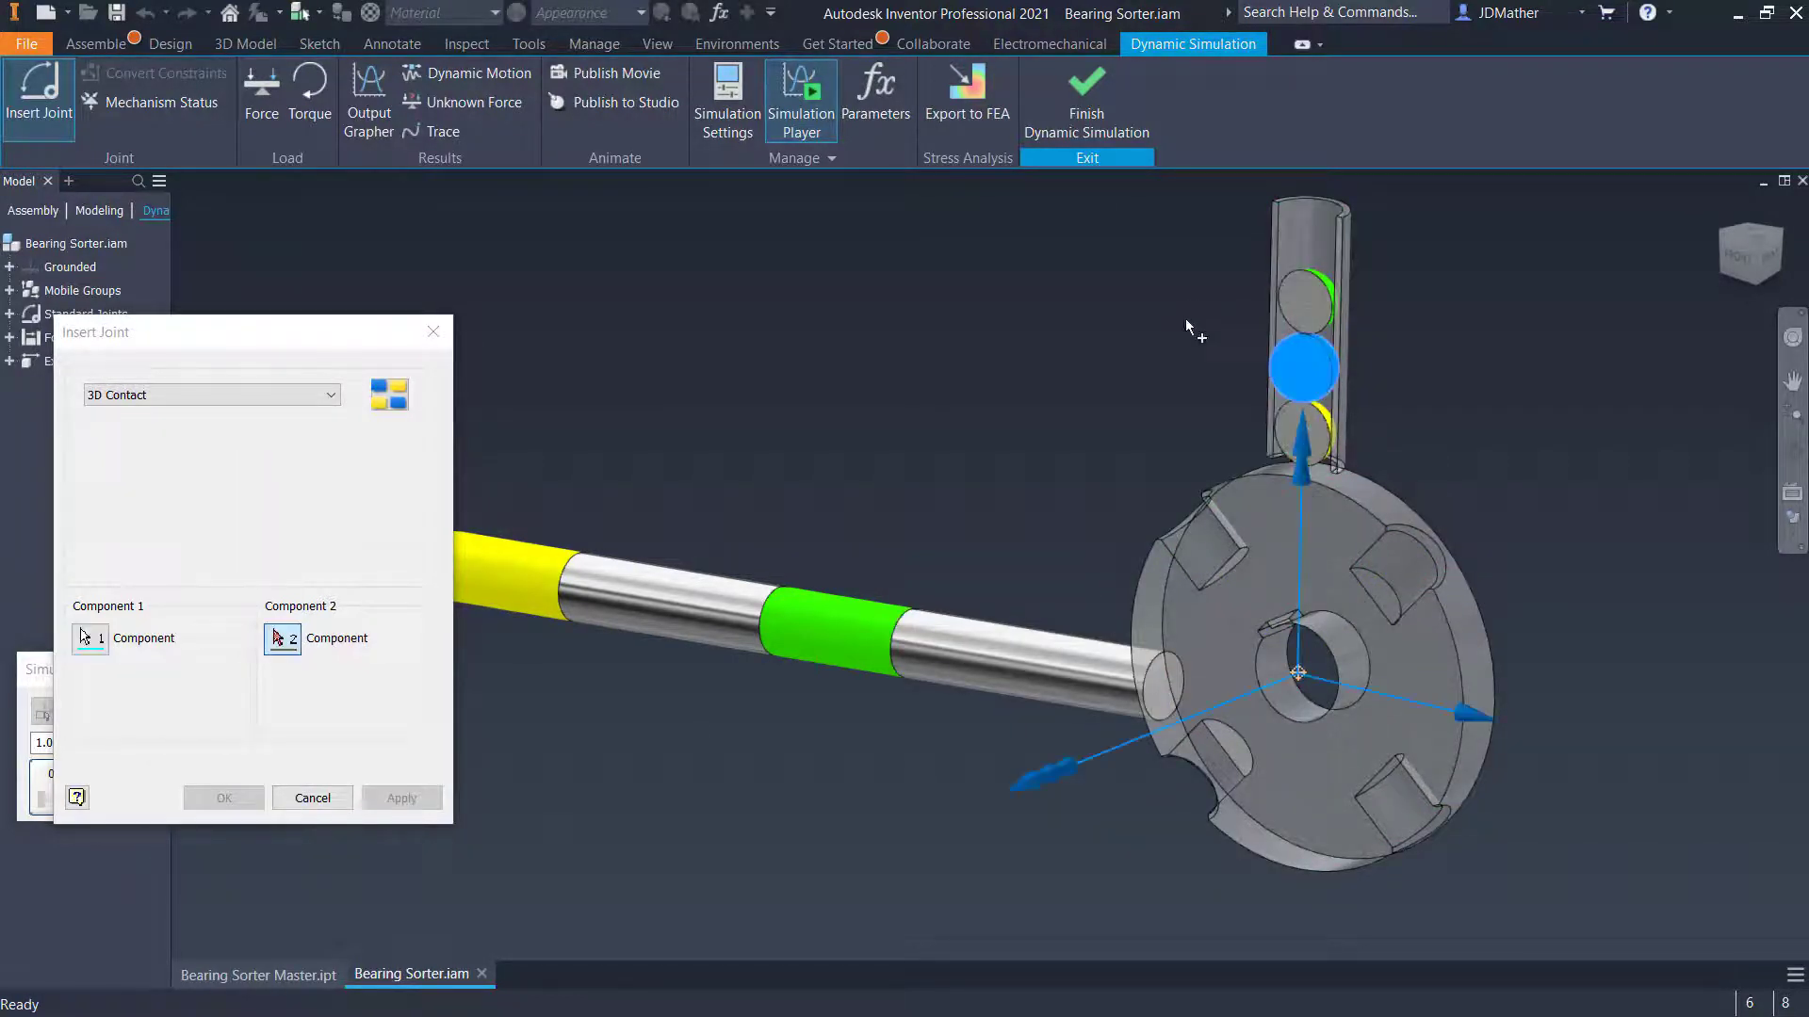
{"action": "left_click", "coordinate": [1310, 302]}
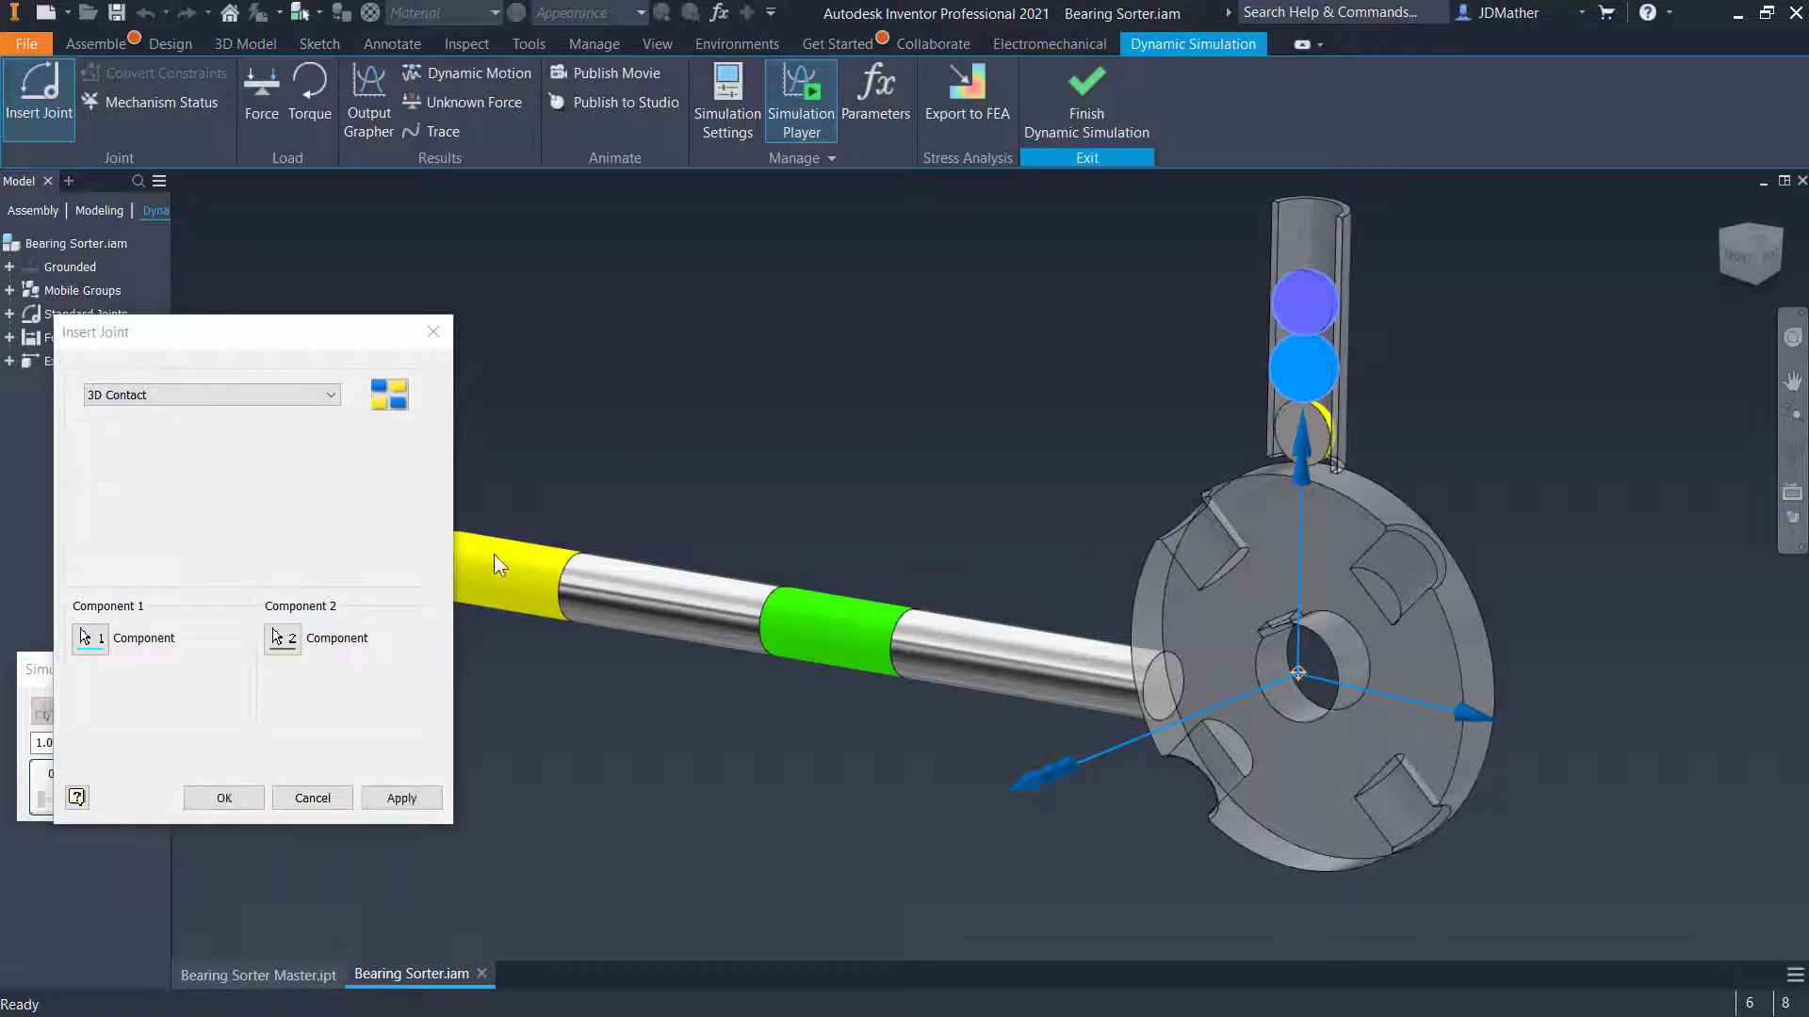
Add 3D Contact joints from the 12.4 Sphere to the Feed Tube and to the Counter Disk
{"action": "left_click", "coordinate": [1347, 283]}
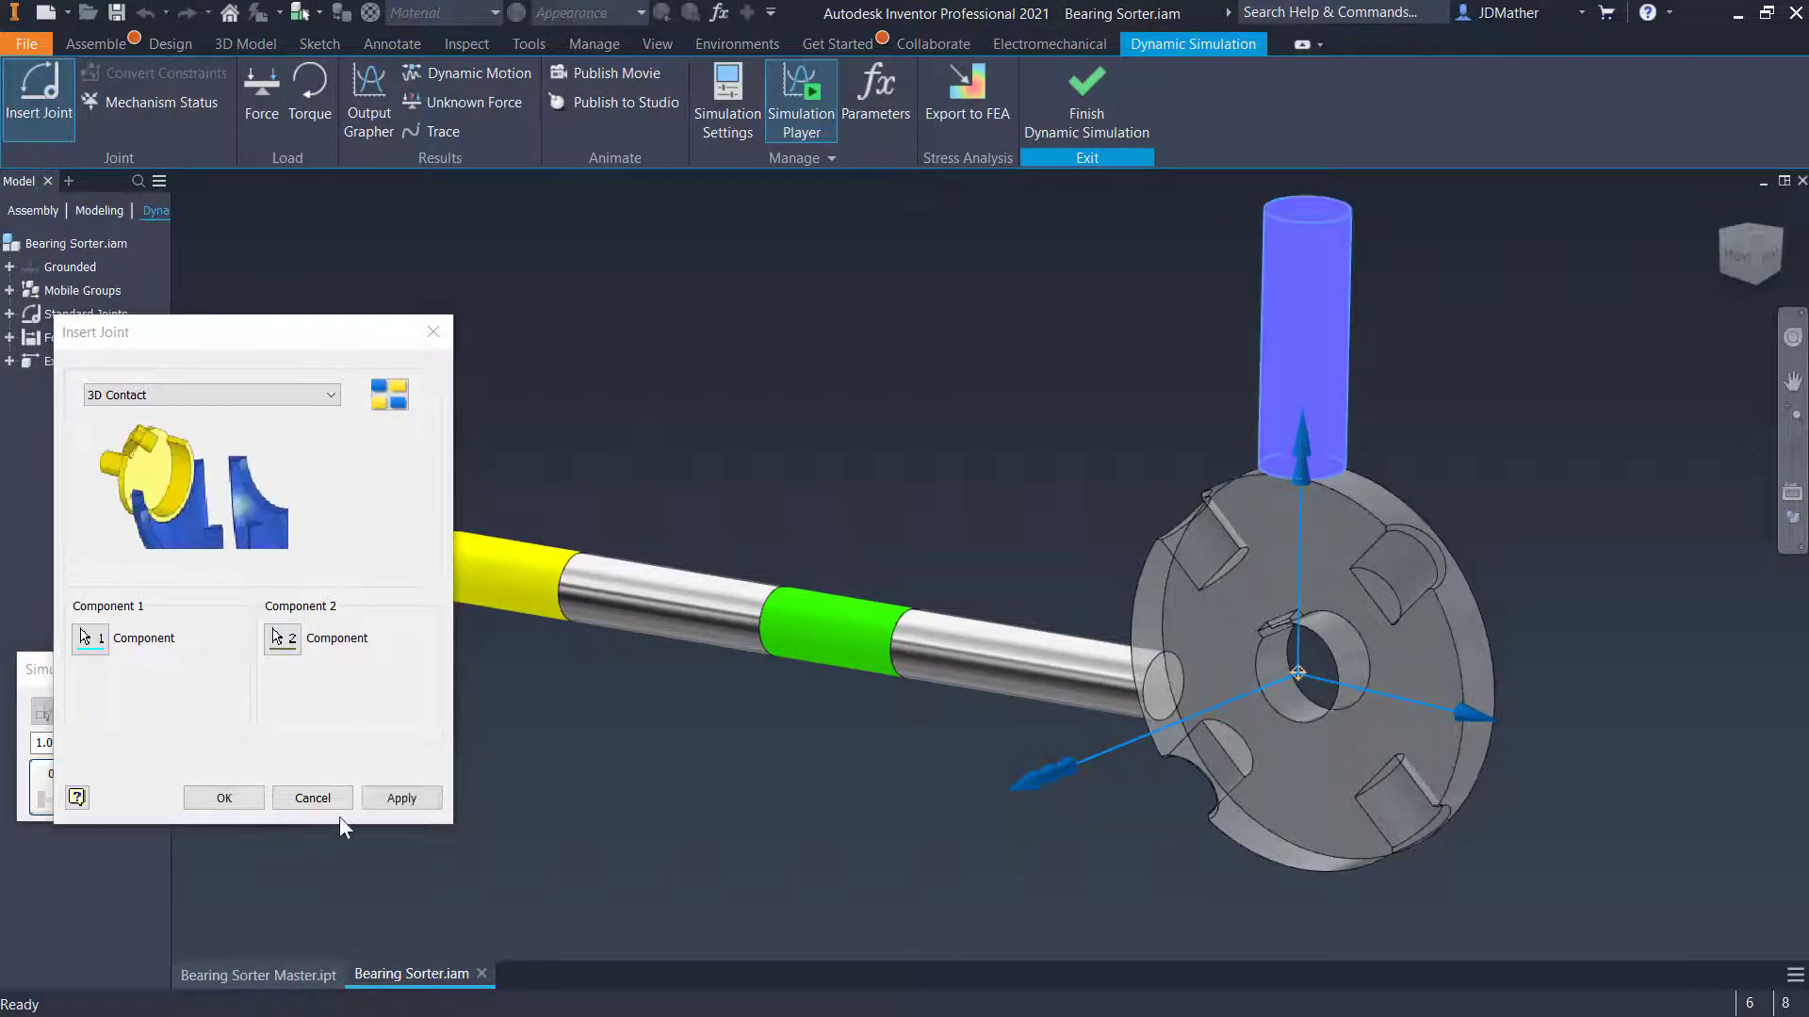
{"action": "left_click", "coordinate": [400, 799]}
{"action": "left_click", "coordinate": [1309, 314]}
{"action": "left_click", "coordinate": [1393, 516]}
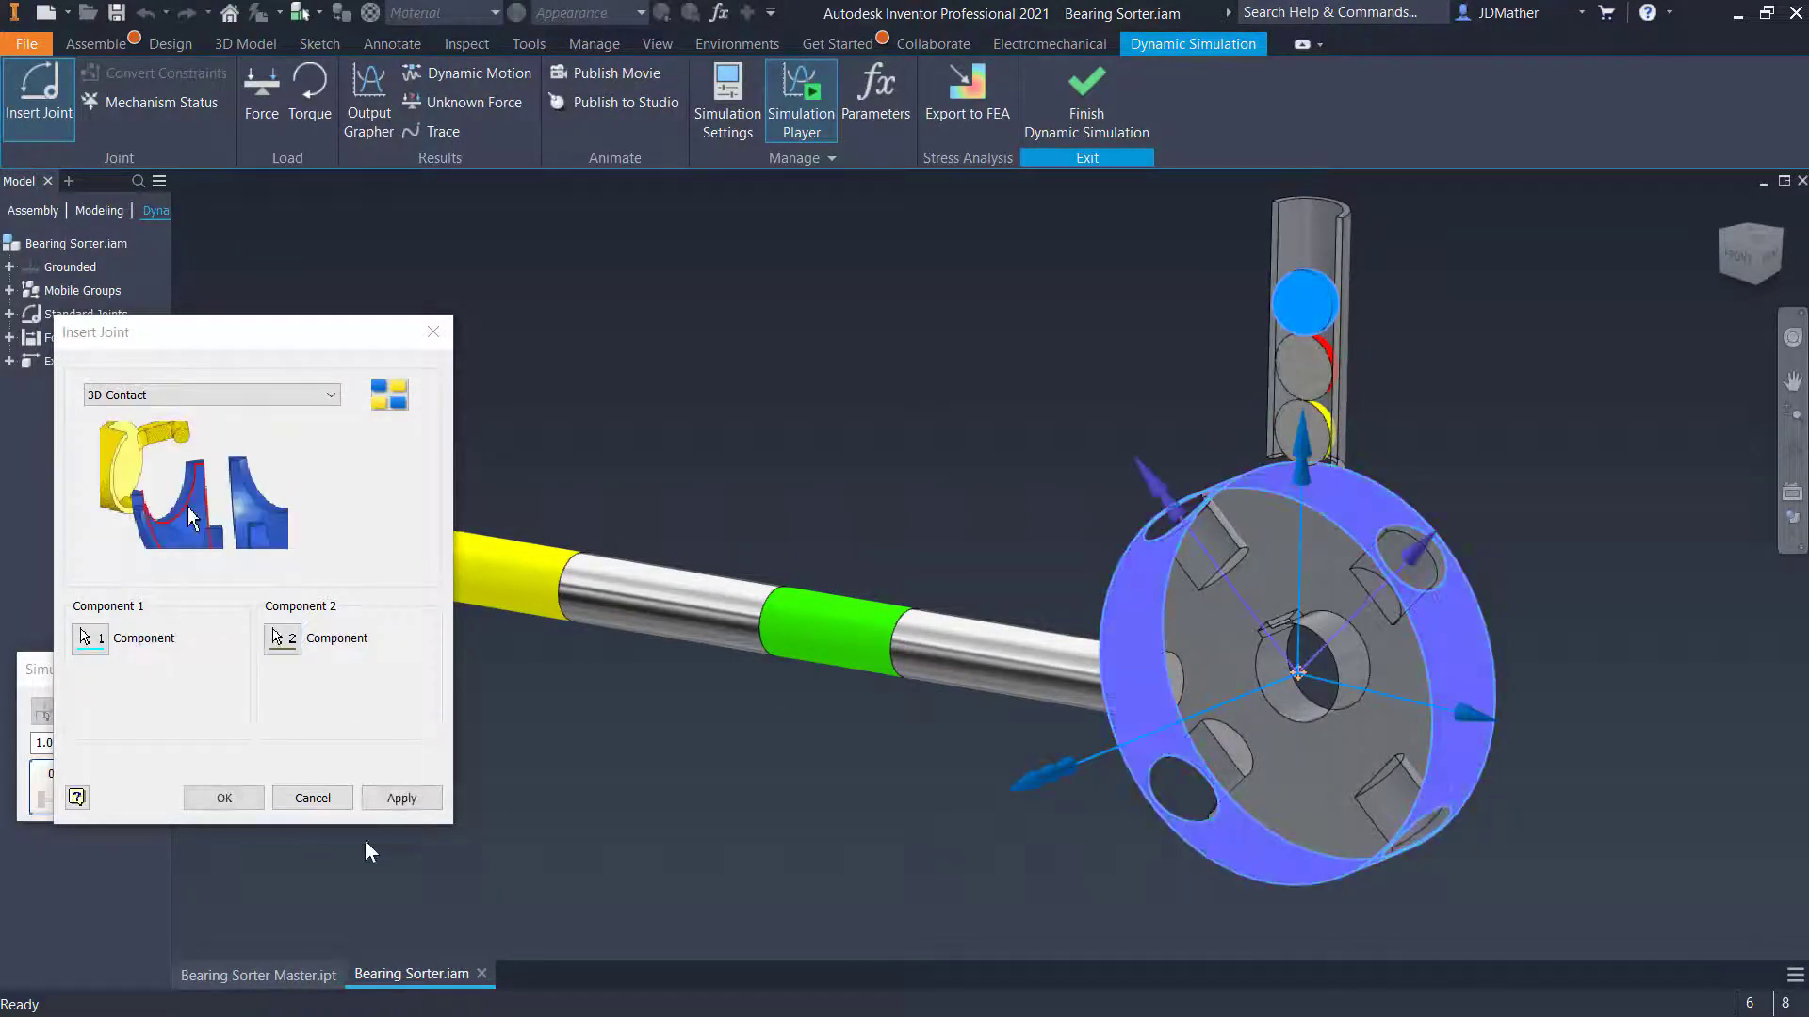
{"action": "left_click", "coordinate": [431, 806]}
Add a 3D Contact joint between the 12.4 Sphere and the Sizing Rods and finish inserting joints
{"action": "left_click", "coordinate": [1305, 303]}
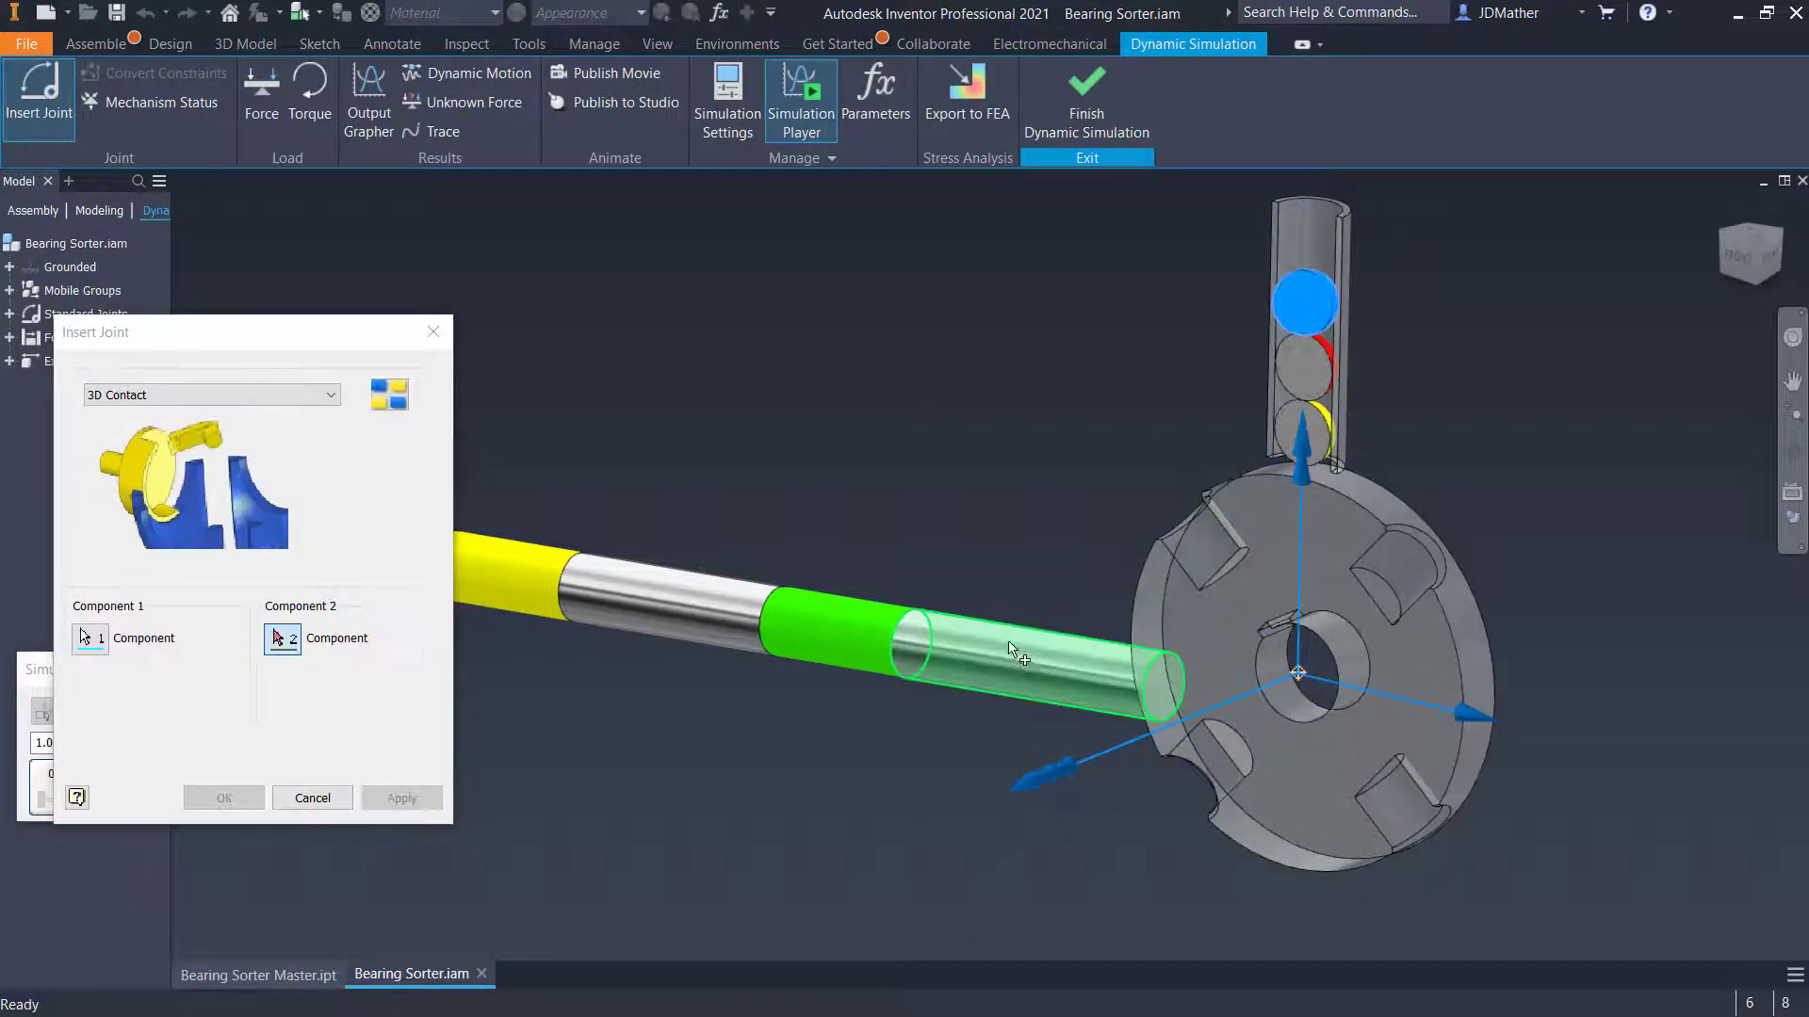
{"action": "left_click", "coordinate": [1015, 663]}
{"action": "left_click", "coordinate": [226, 799]}
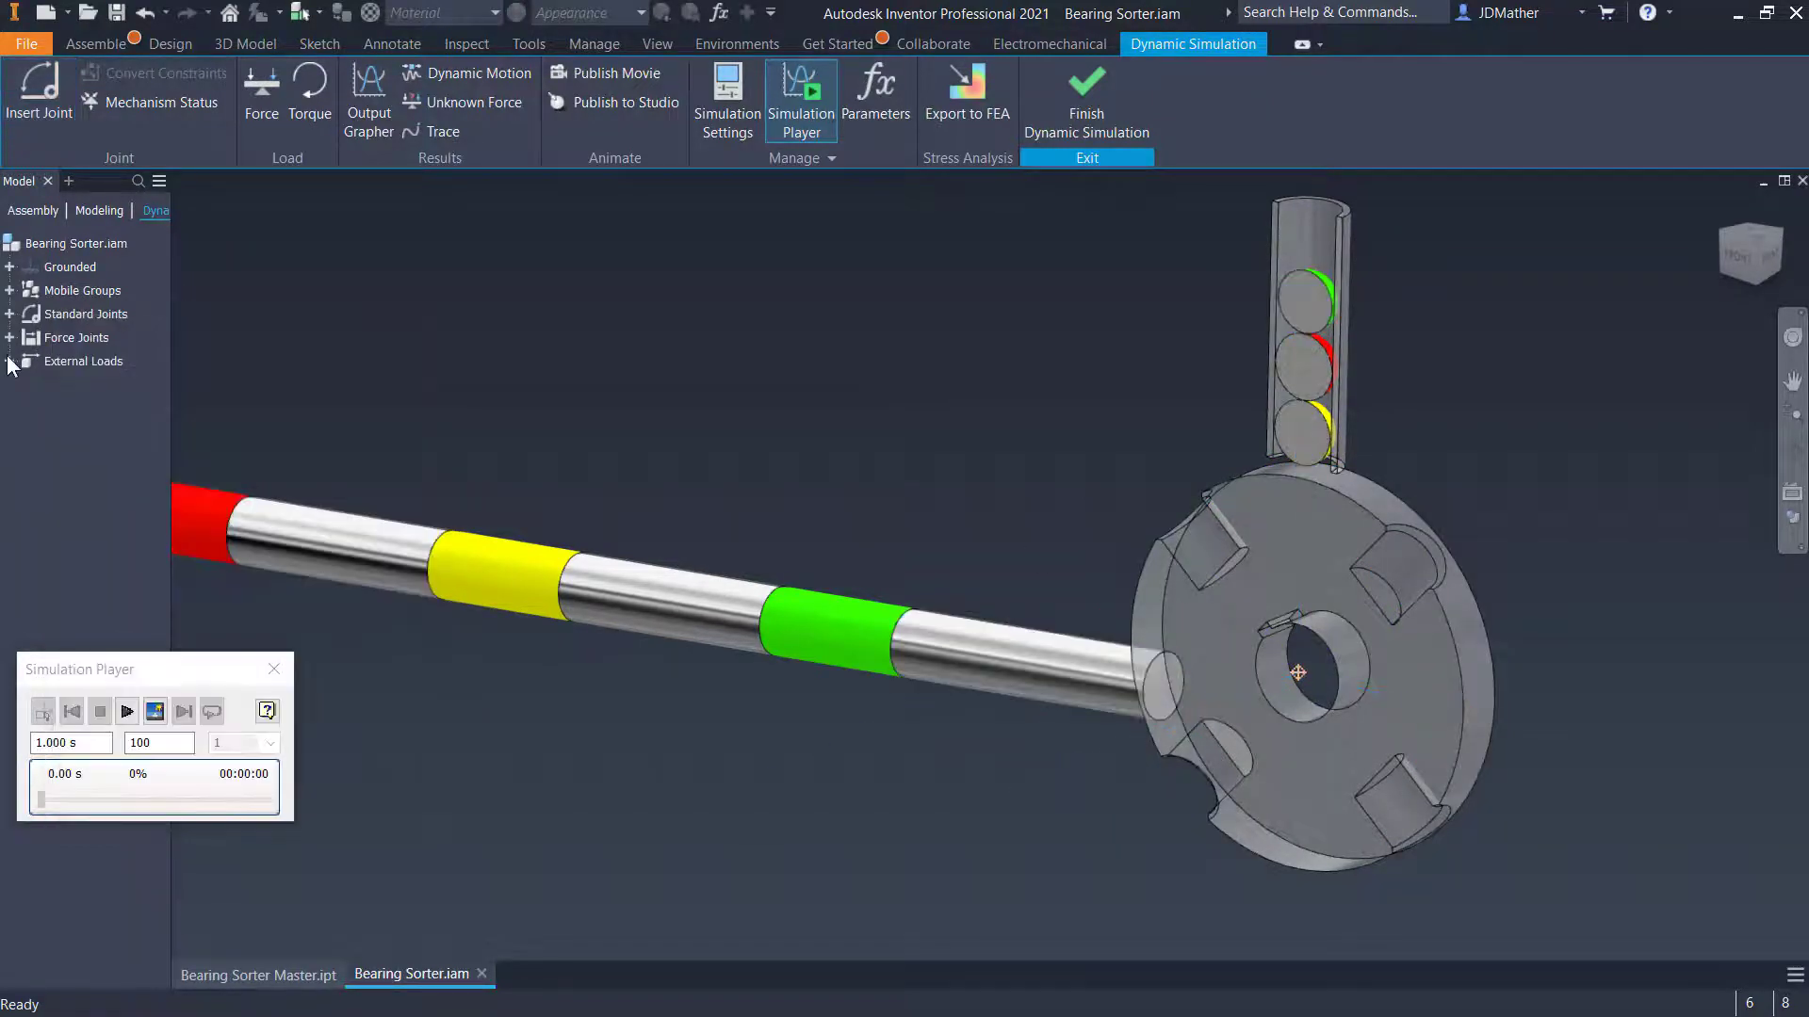
Check the created standard and force joints, and define gravity along the Feed Tube's edge, flipped to point down toward the Counter Disk
{"action": "left_click", "coordinate": [9, 314]}
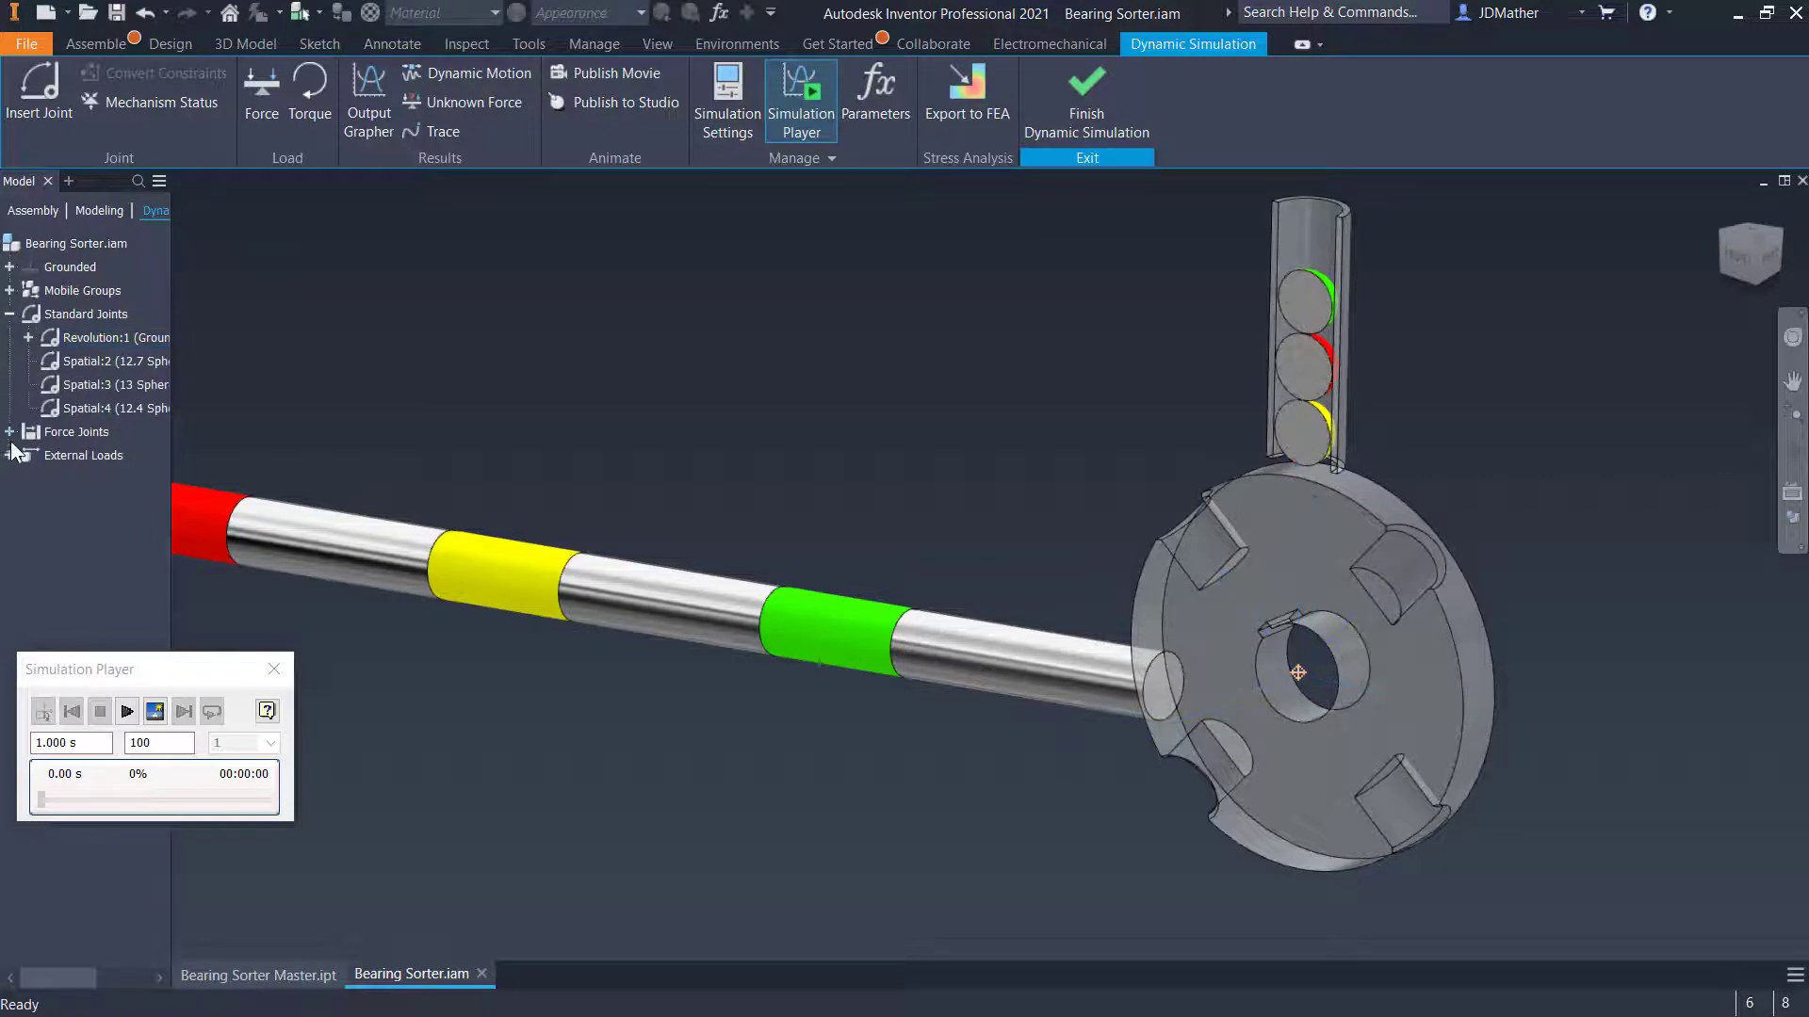
{"action": "left_click", "coordinate": [9, 432]}
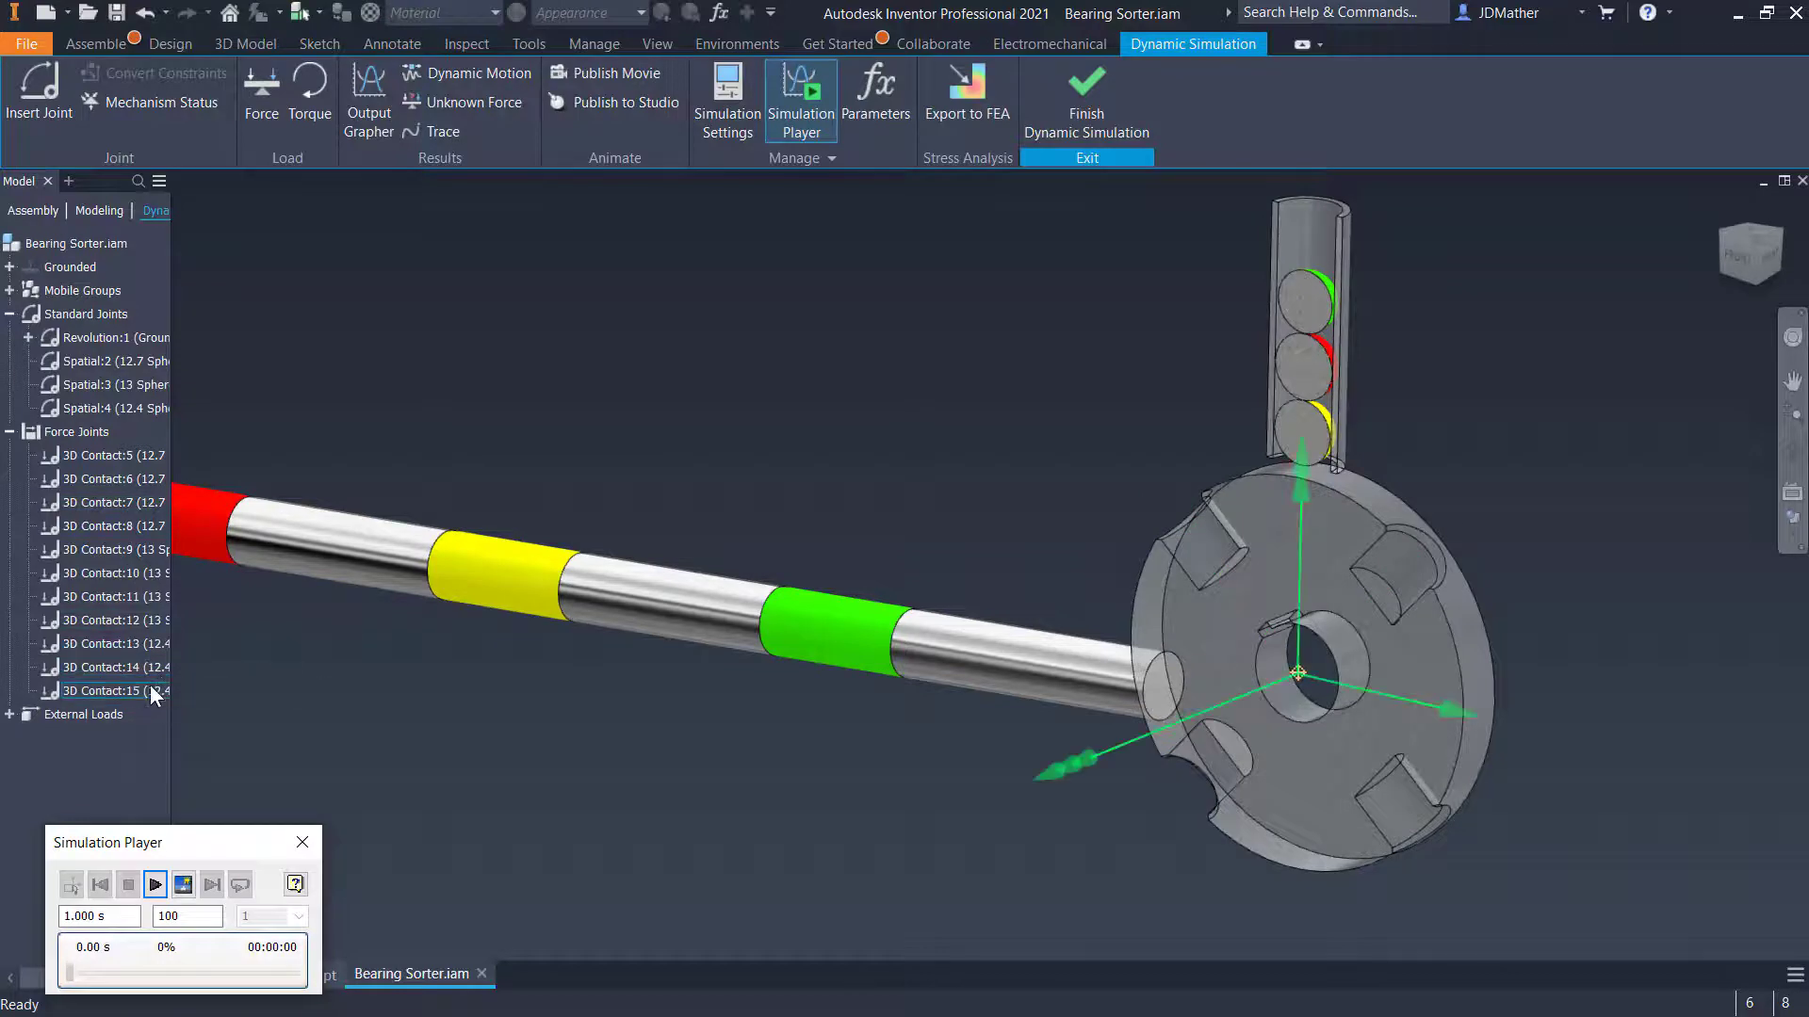
{"action": "key", "text": "F6"}
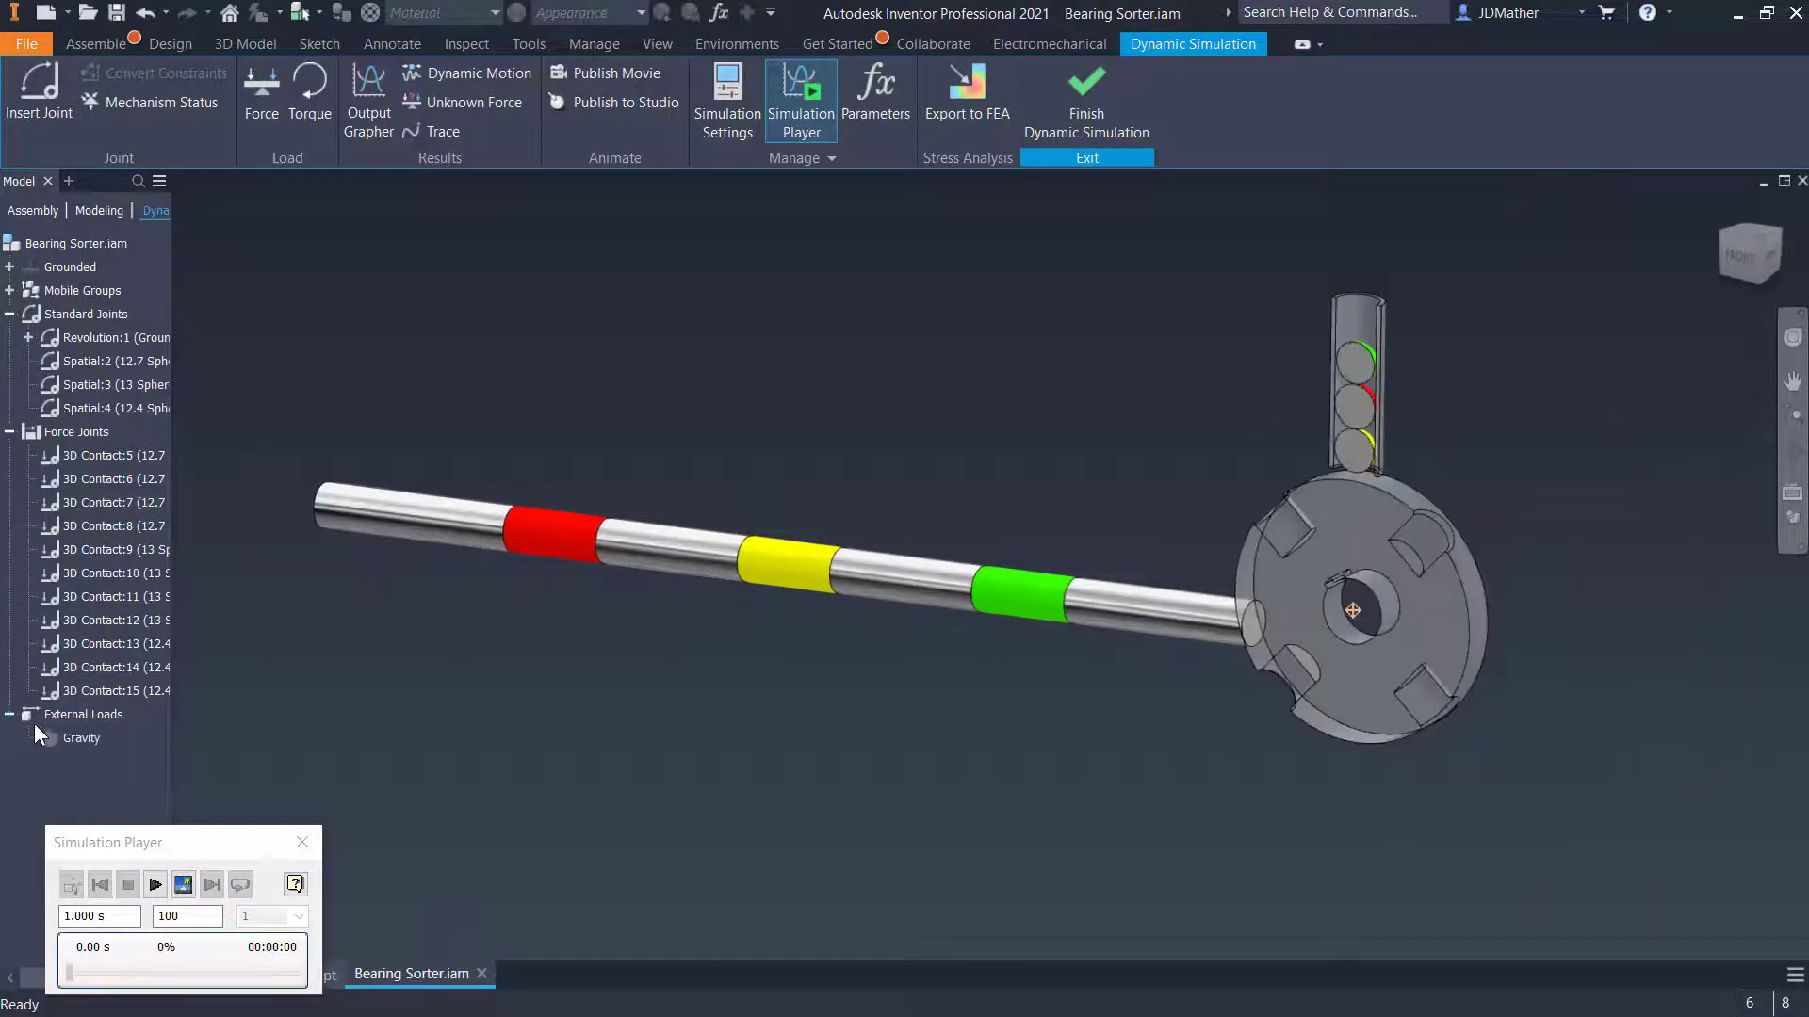
{"action": "right_click", "coordinate": [62, 734]}
{"action": "left_click", "coordinate": [99, 771]}
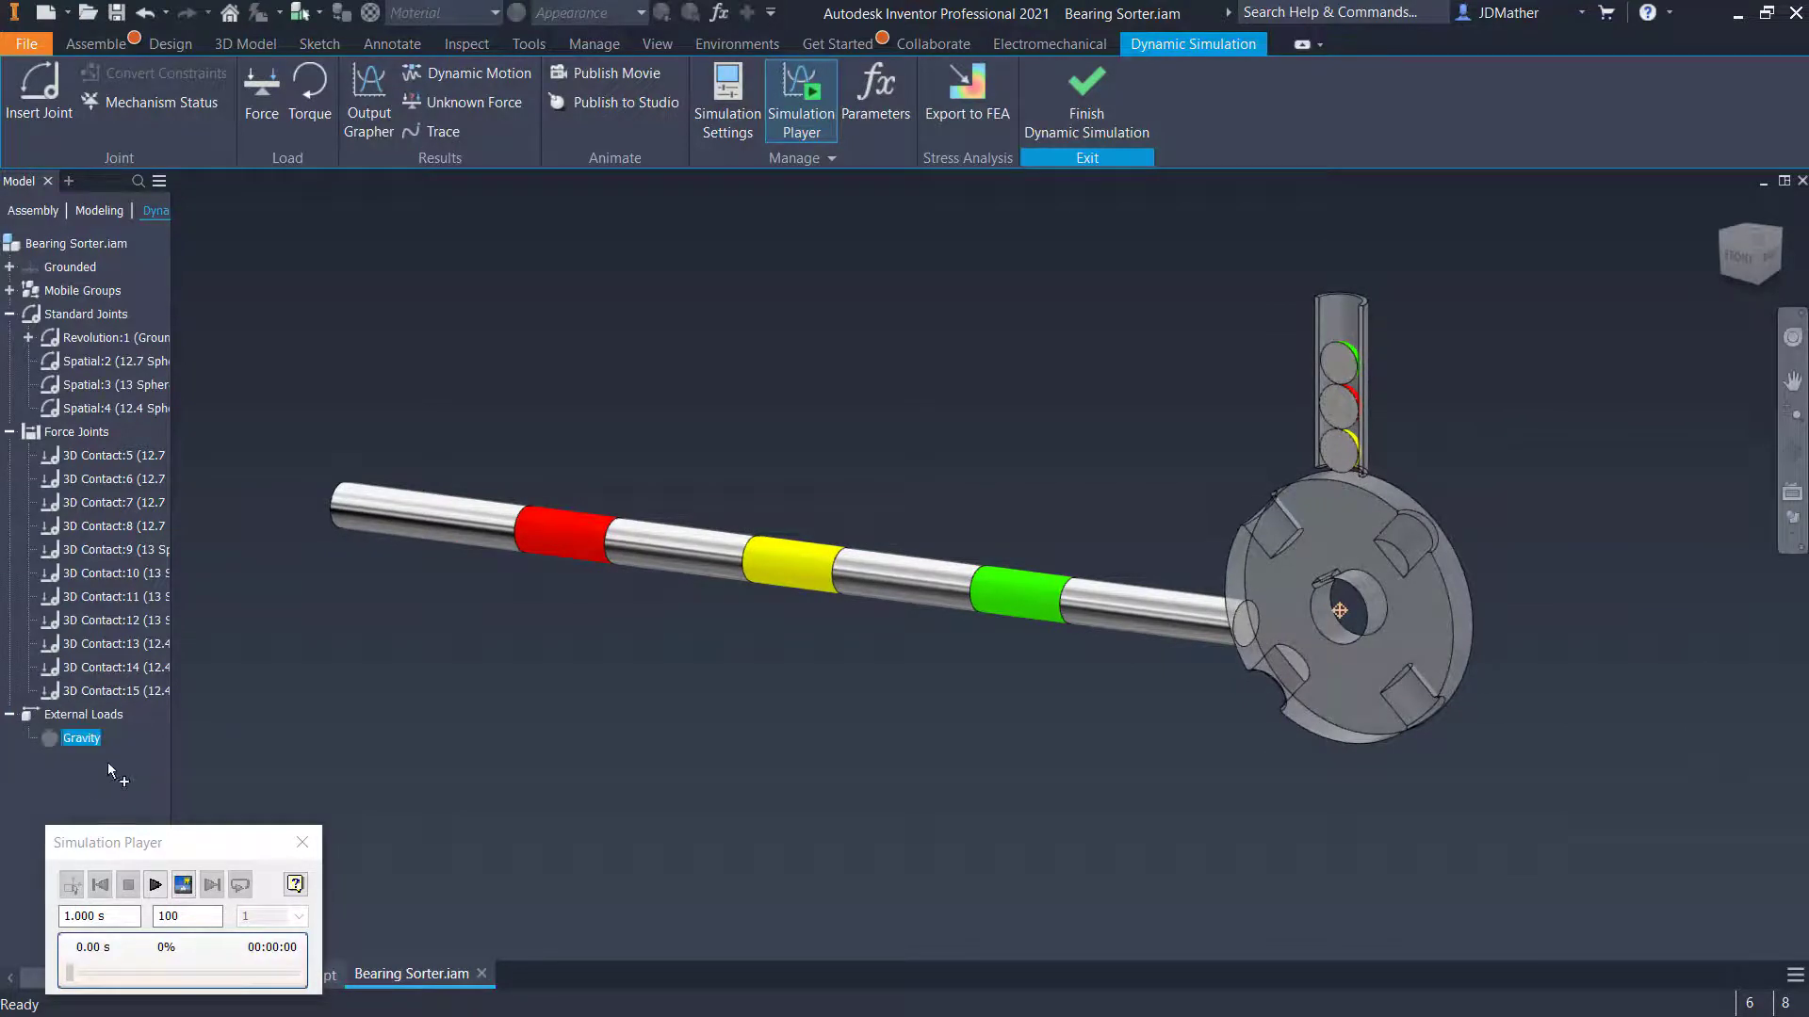
{"action": "scroll", "coordinate": [1348, 392], "scroll_direction": "down", "scroll_amount": 5}
{"action": "middle_click_drag", "start_coordinate": [1348, 392], "coordinate": [1348, 438]}
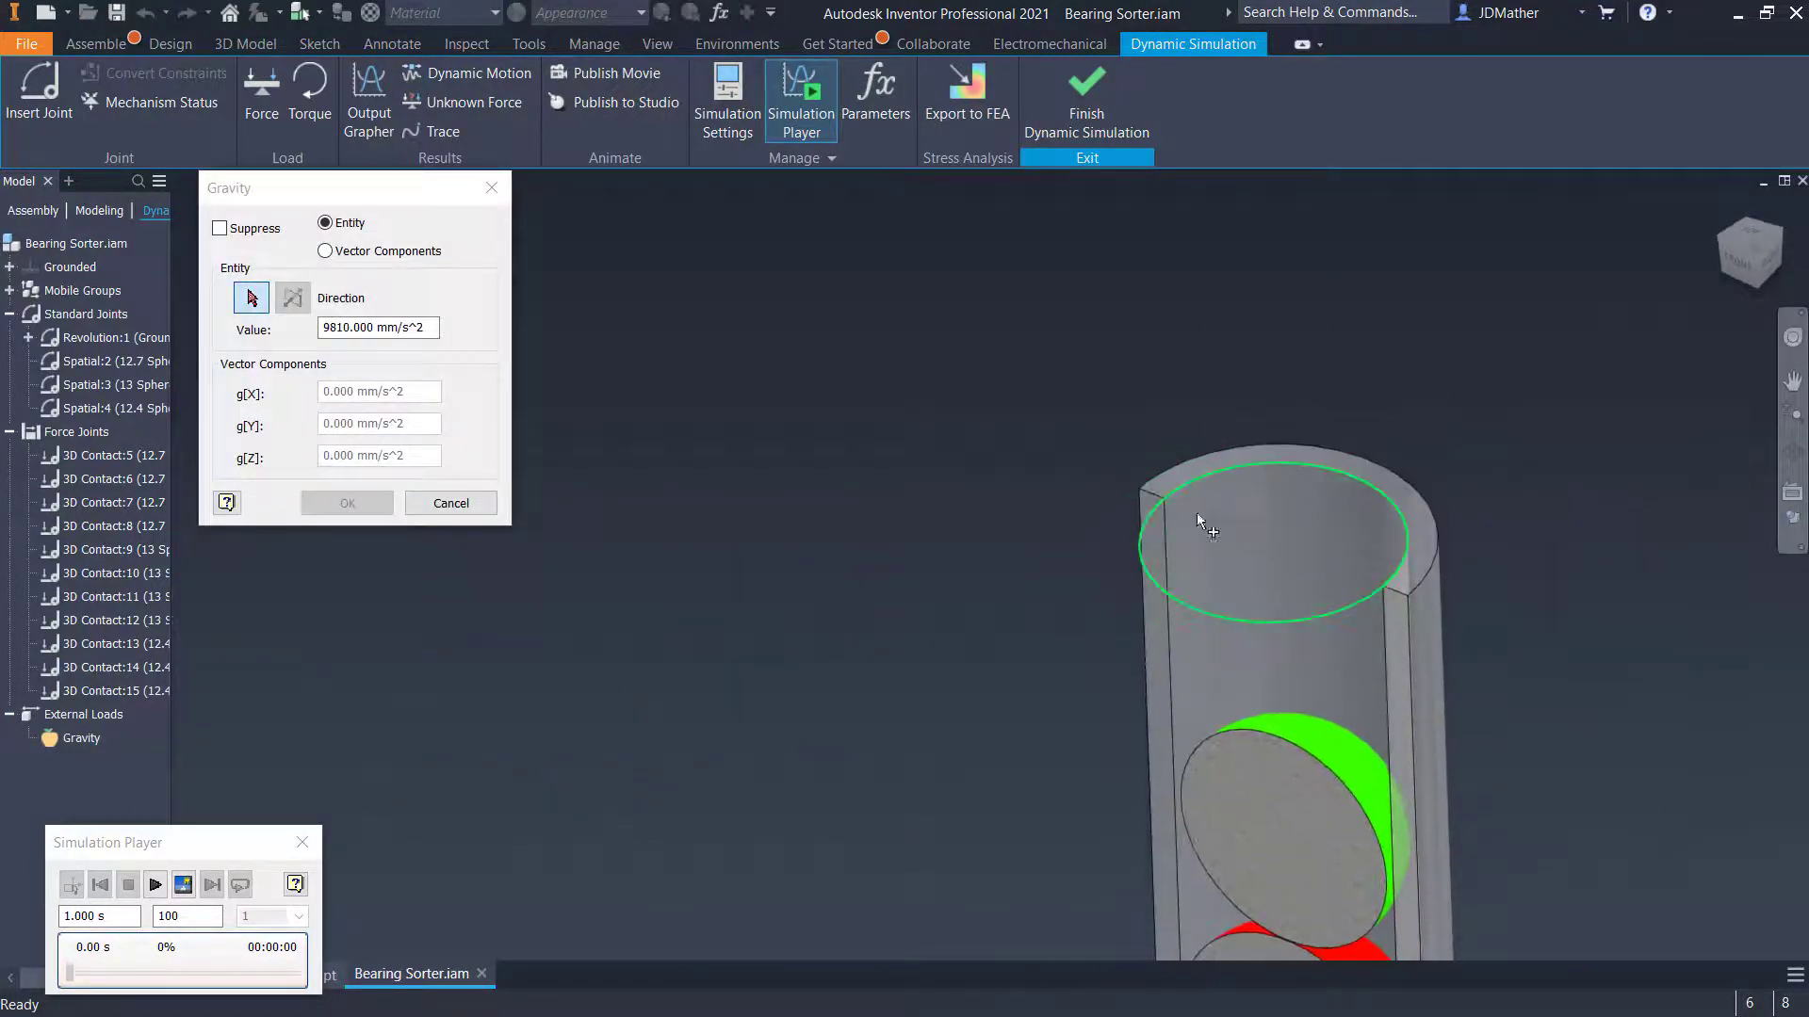
{"action": "left_click", "coordinate": [1185, 471]}
{"action": "scroll", "coordinate": [1185, 471], "scroll_direction": "up", "scroll_amount": 5}
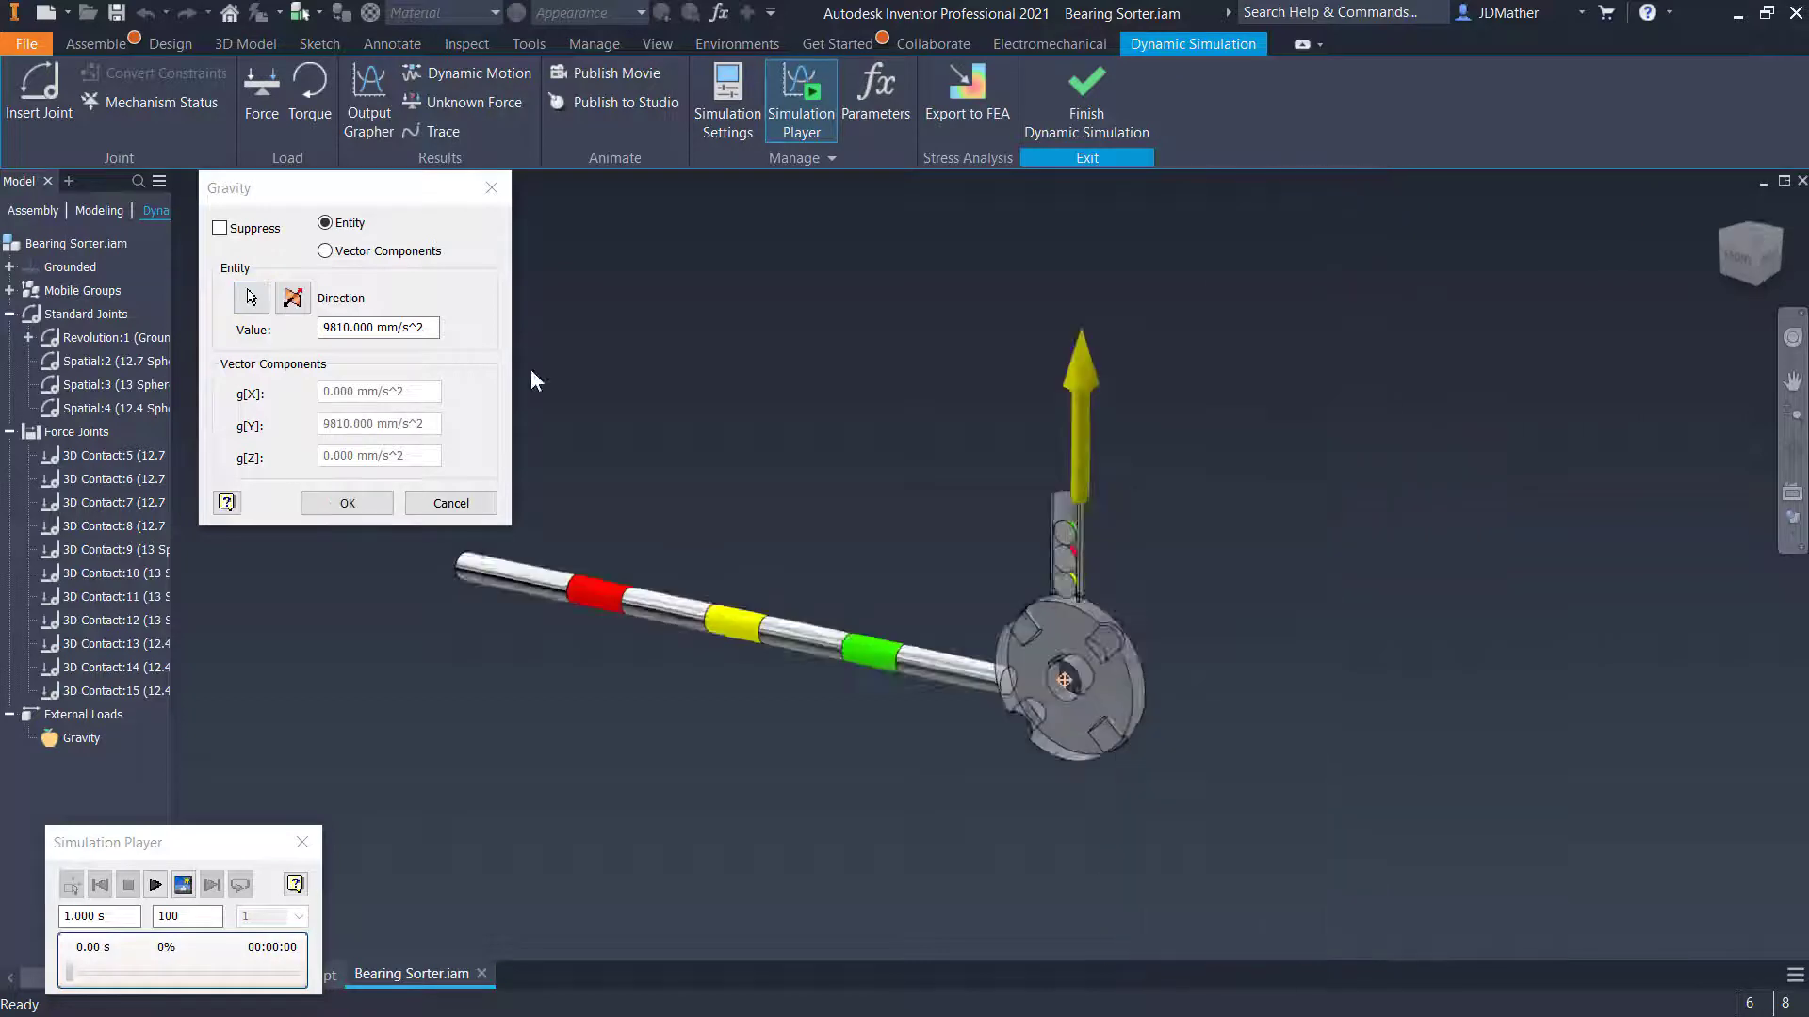
{"action": "left_click", "coordinate": [293, 298]}
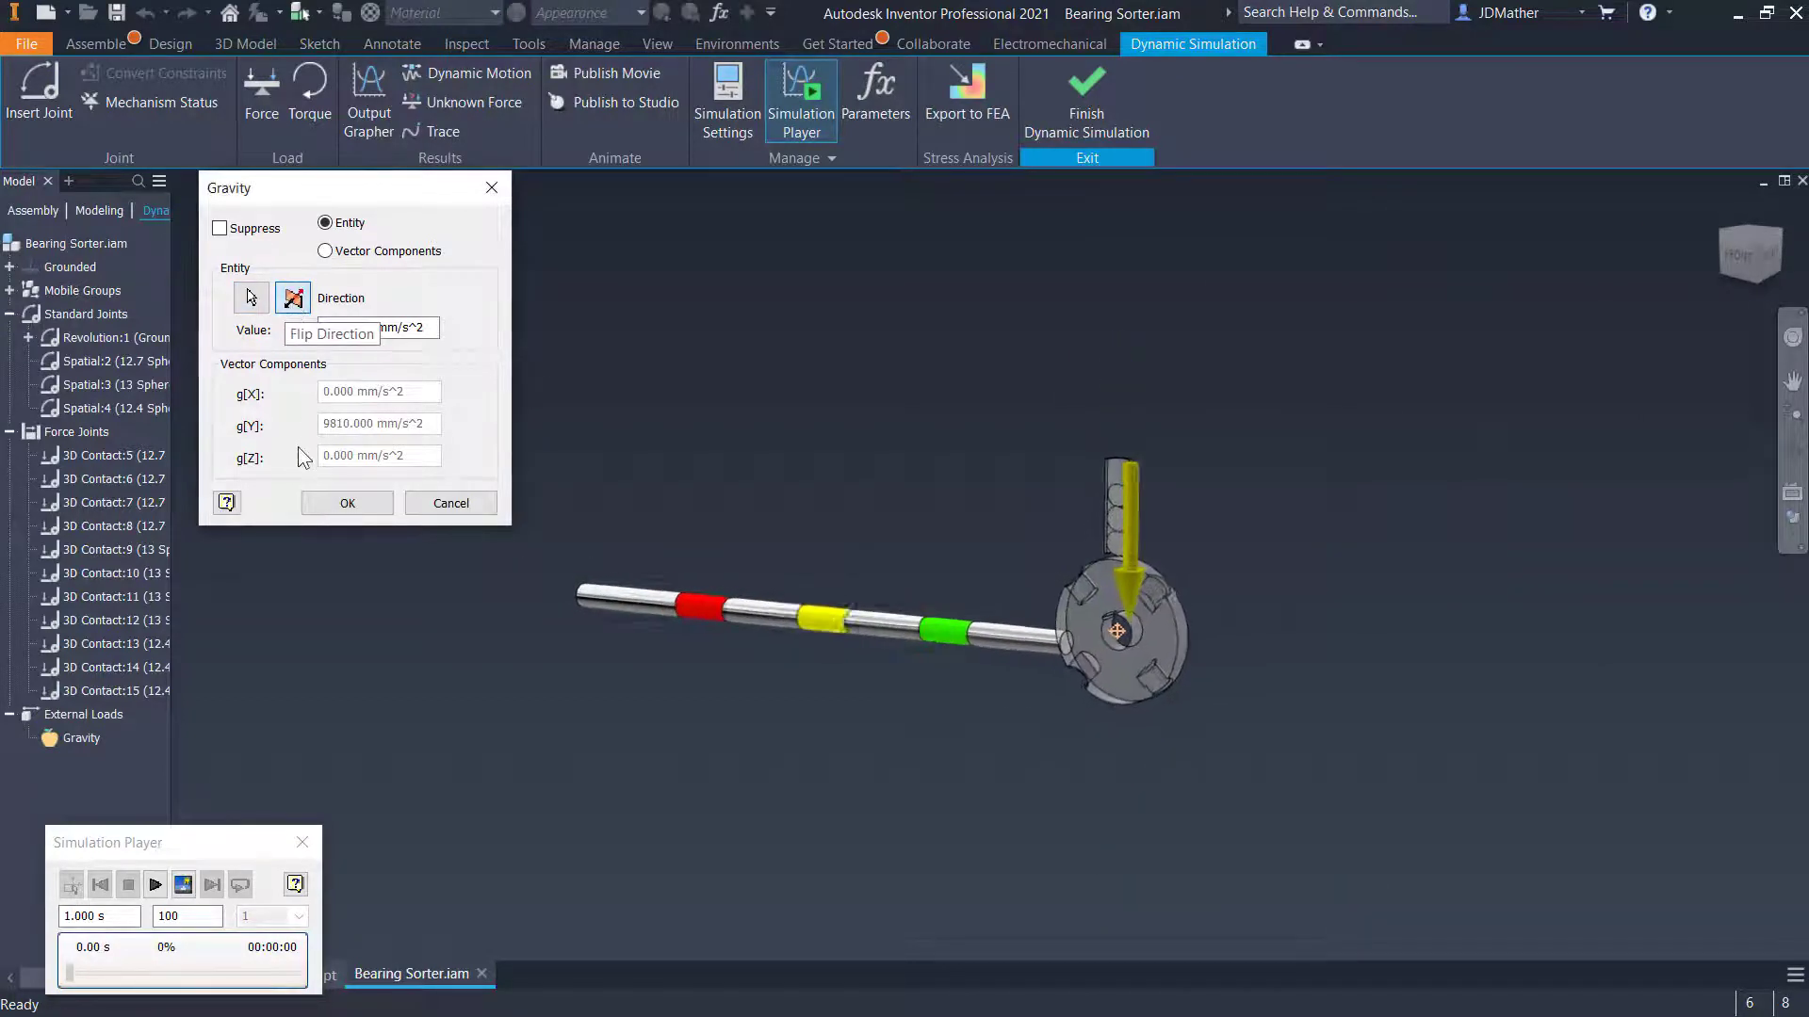
{"action": "left_click", "coordinate": [348, 503]}
Leave the dynamic simulation environment and end the assembly's half section view
{"action": "left_click", "coordinate": [1079, 112]}
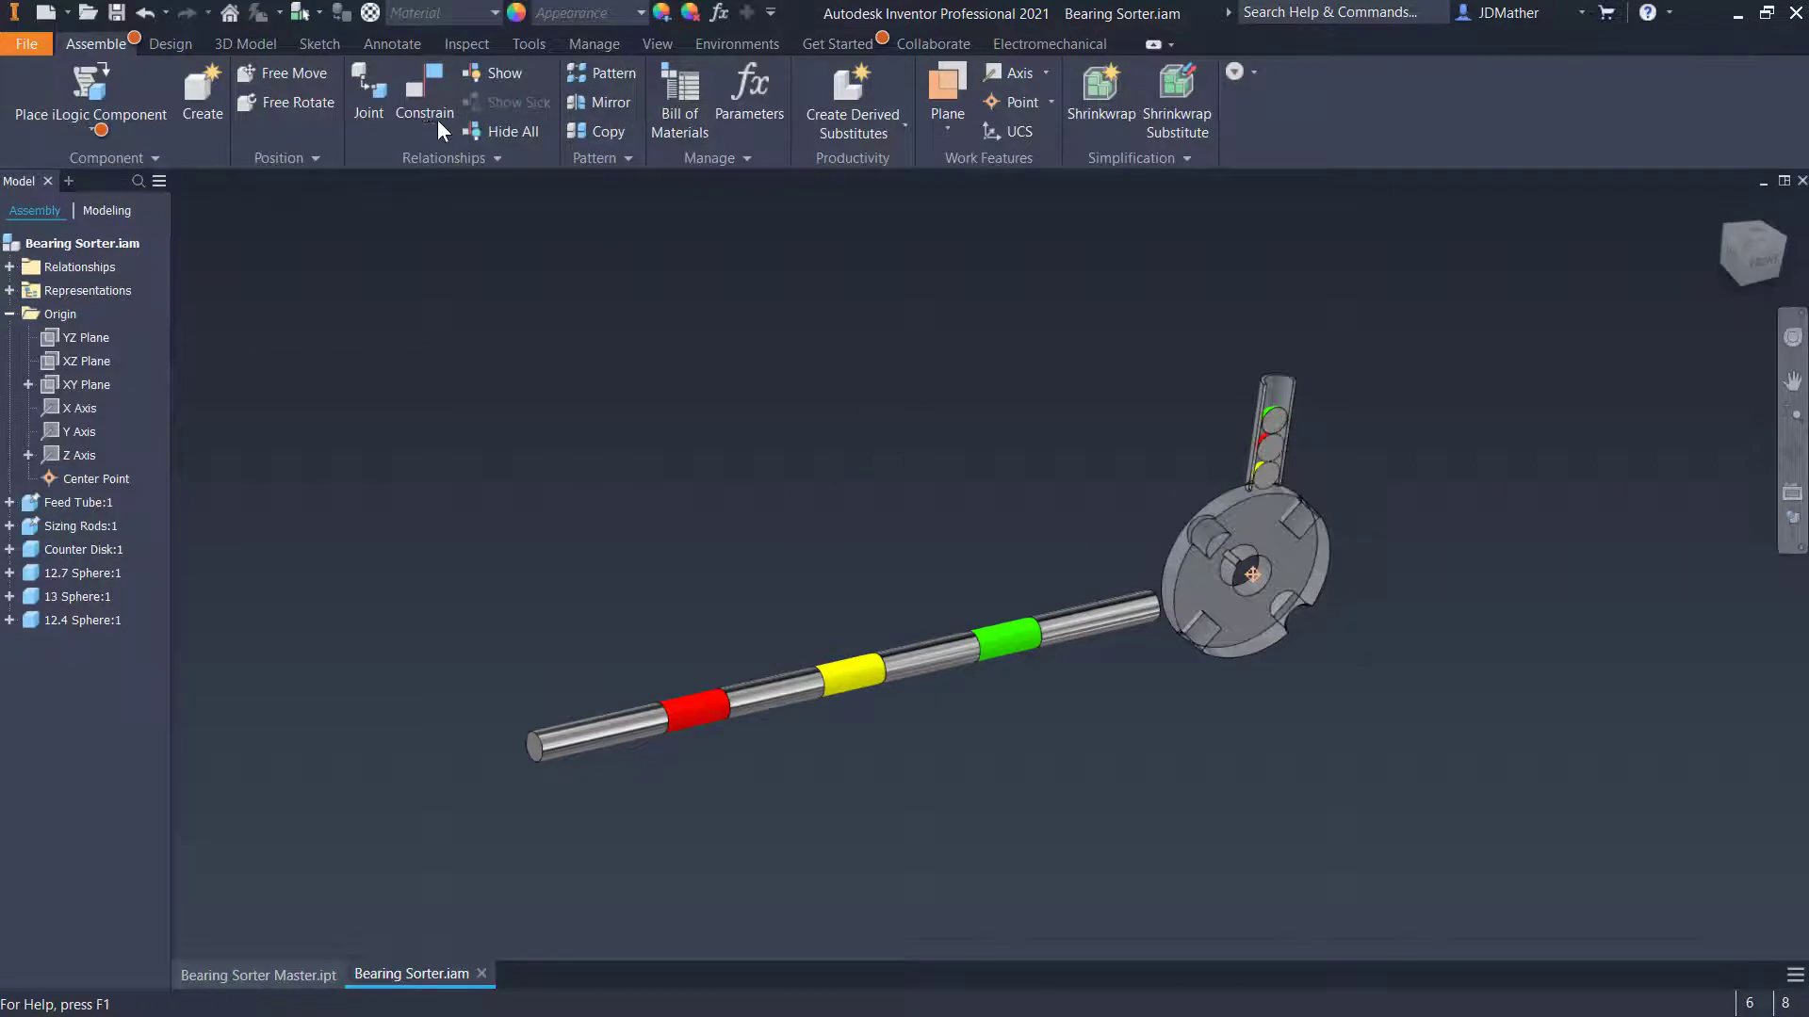
{"action": "left_click", "coordinate": [650, 43]}
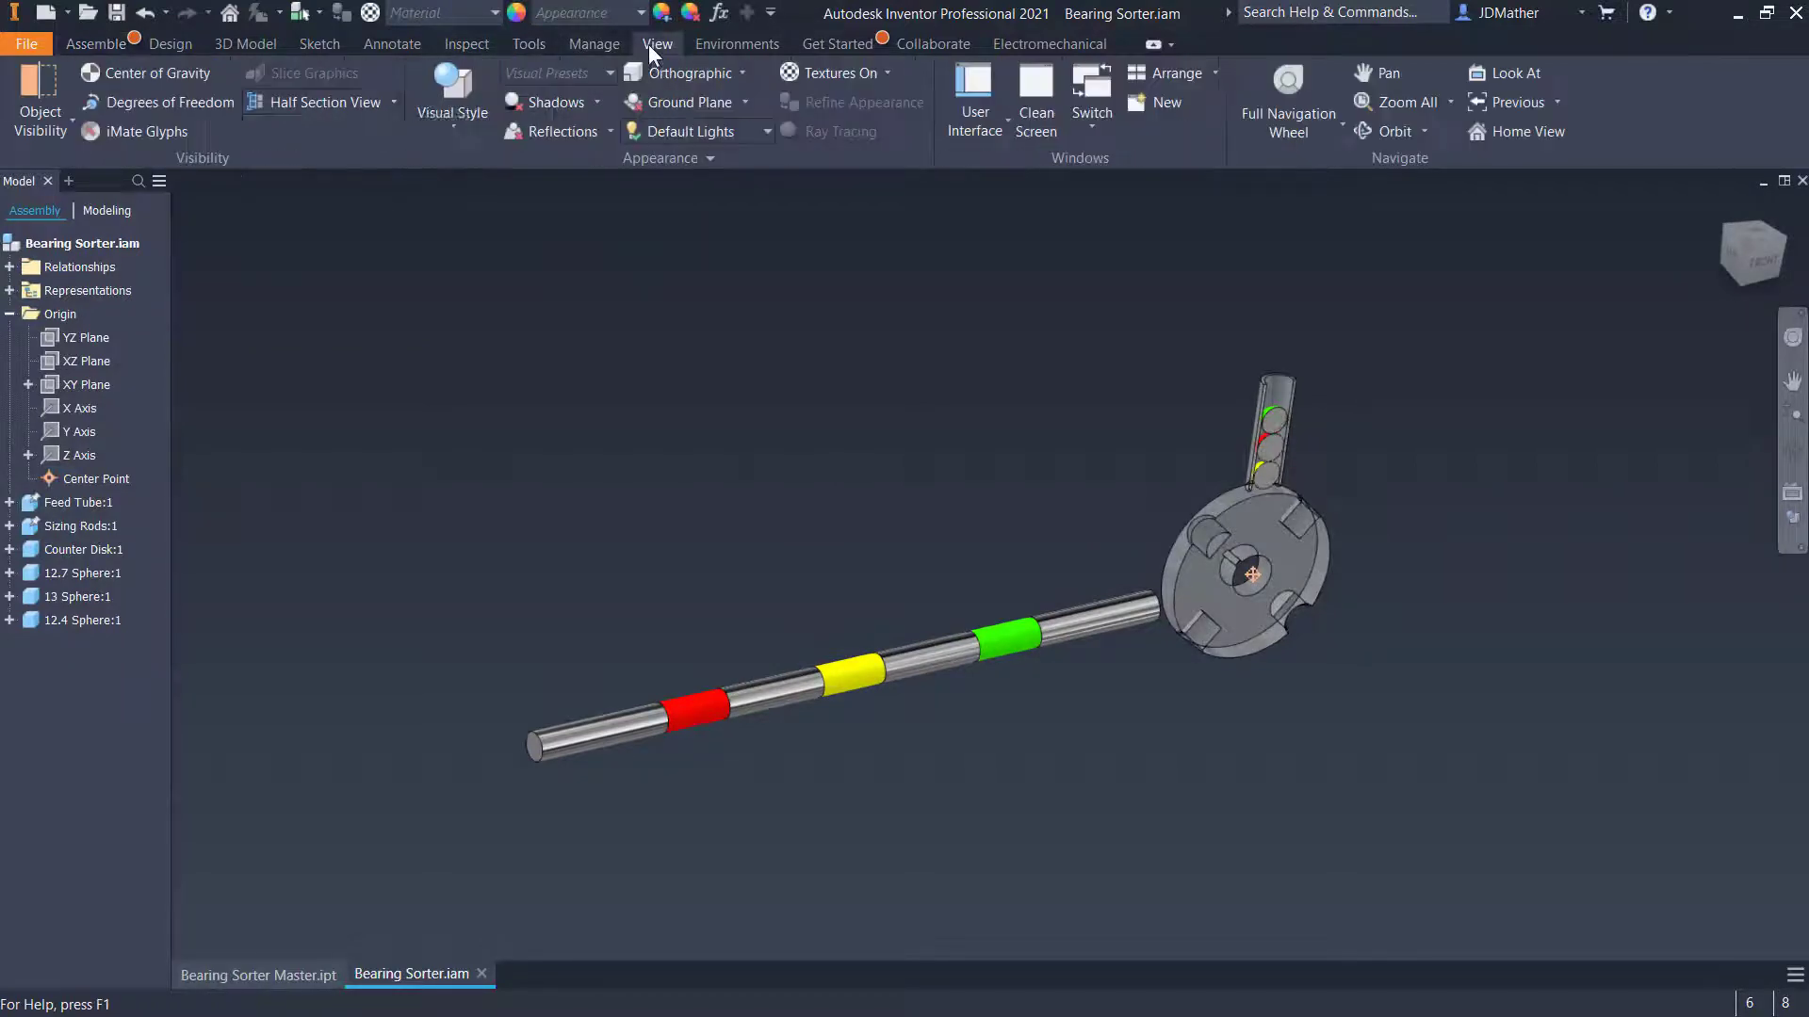
{"action": "left_click", "coordinate": [391, 102]}
{"action": "left_click", "coordinate": [311, 284]}
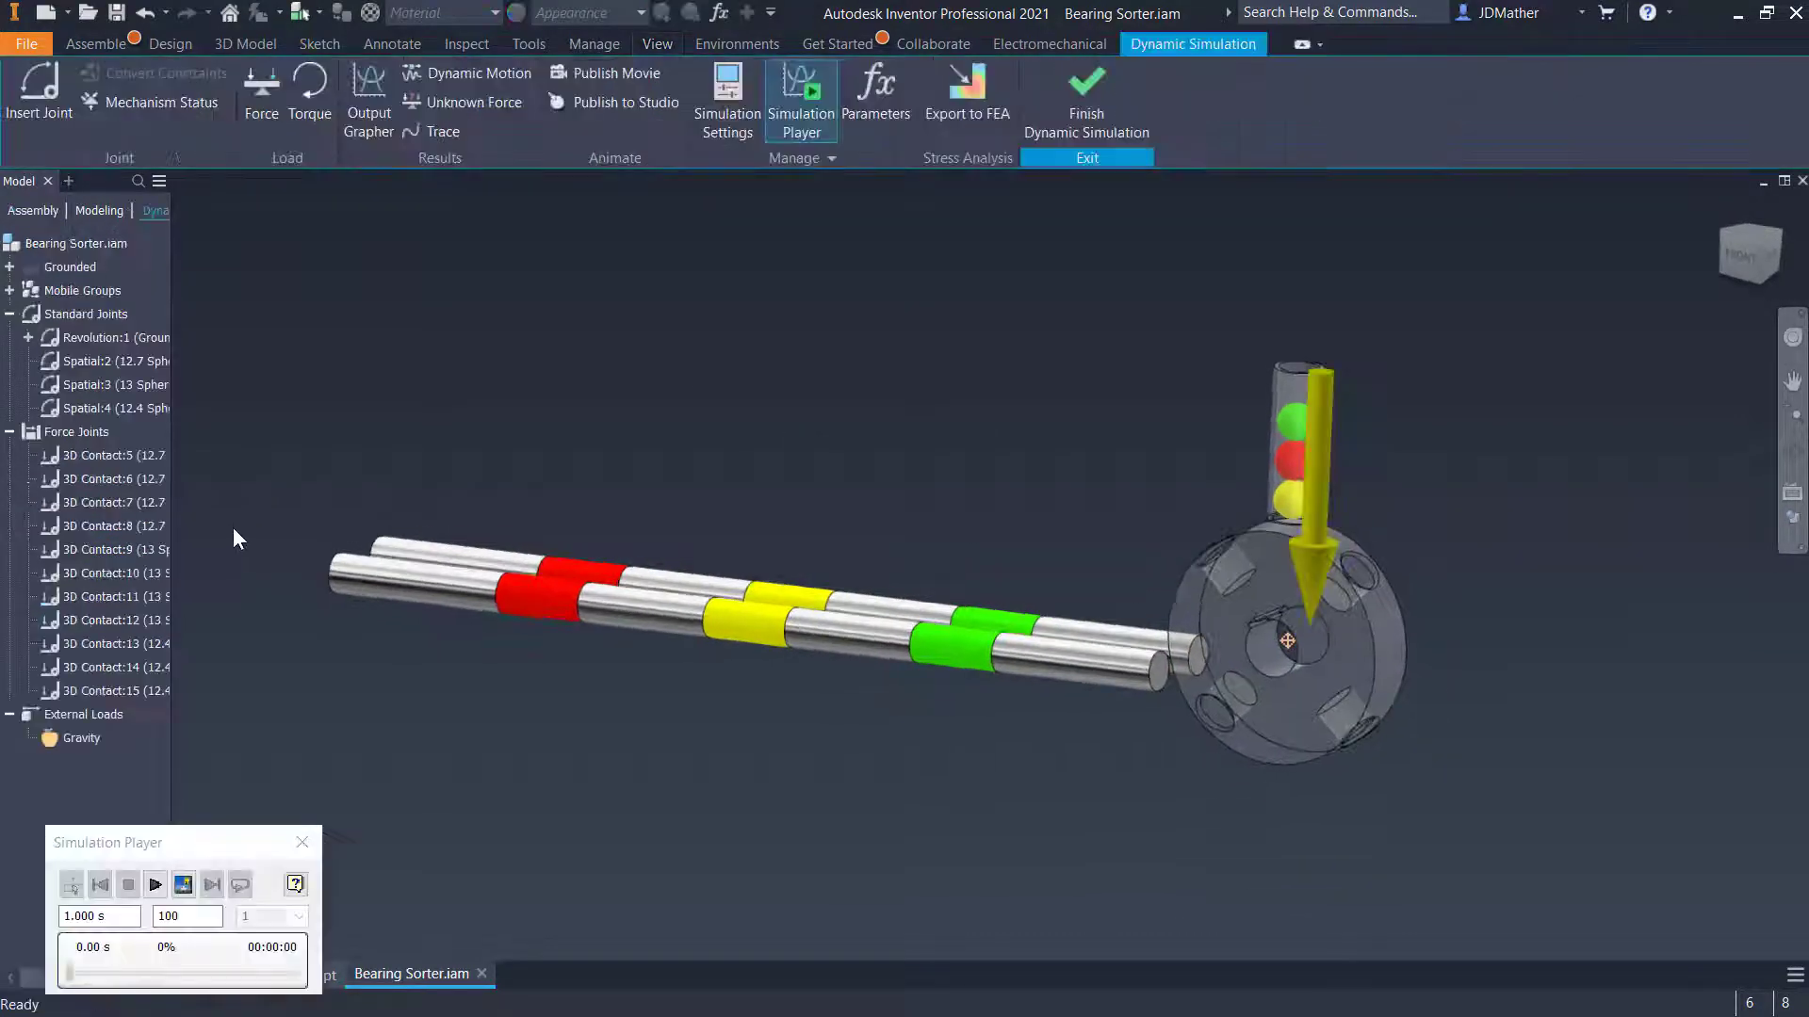
Impose a constant velocity of 360 deg/s on the Counter Disk's Revolution joint
{"action": "right_click", "coordinate": [101, 336]}
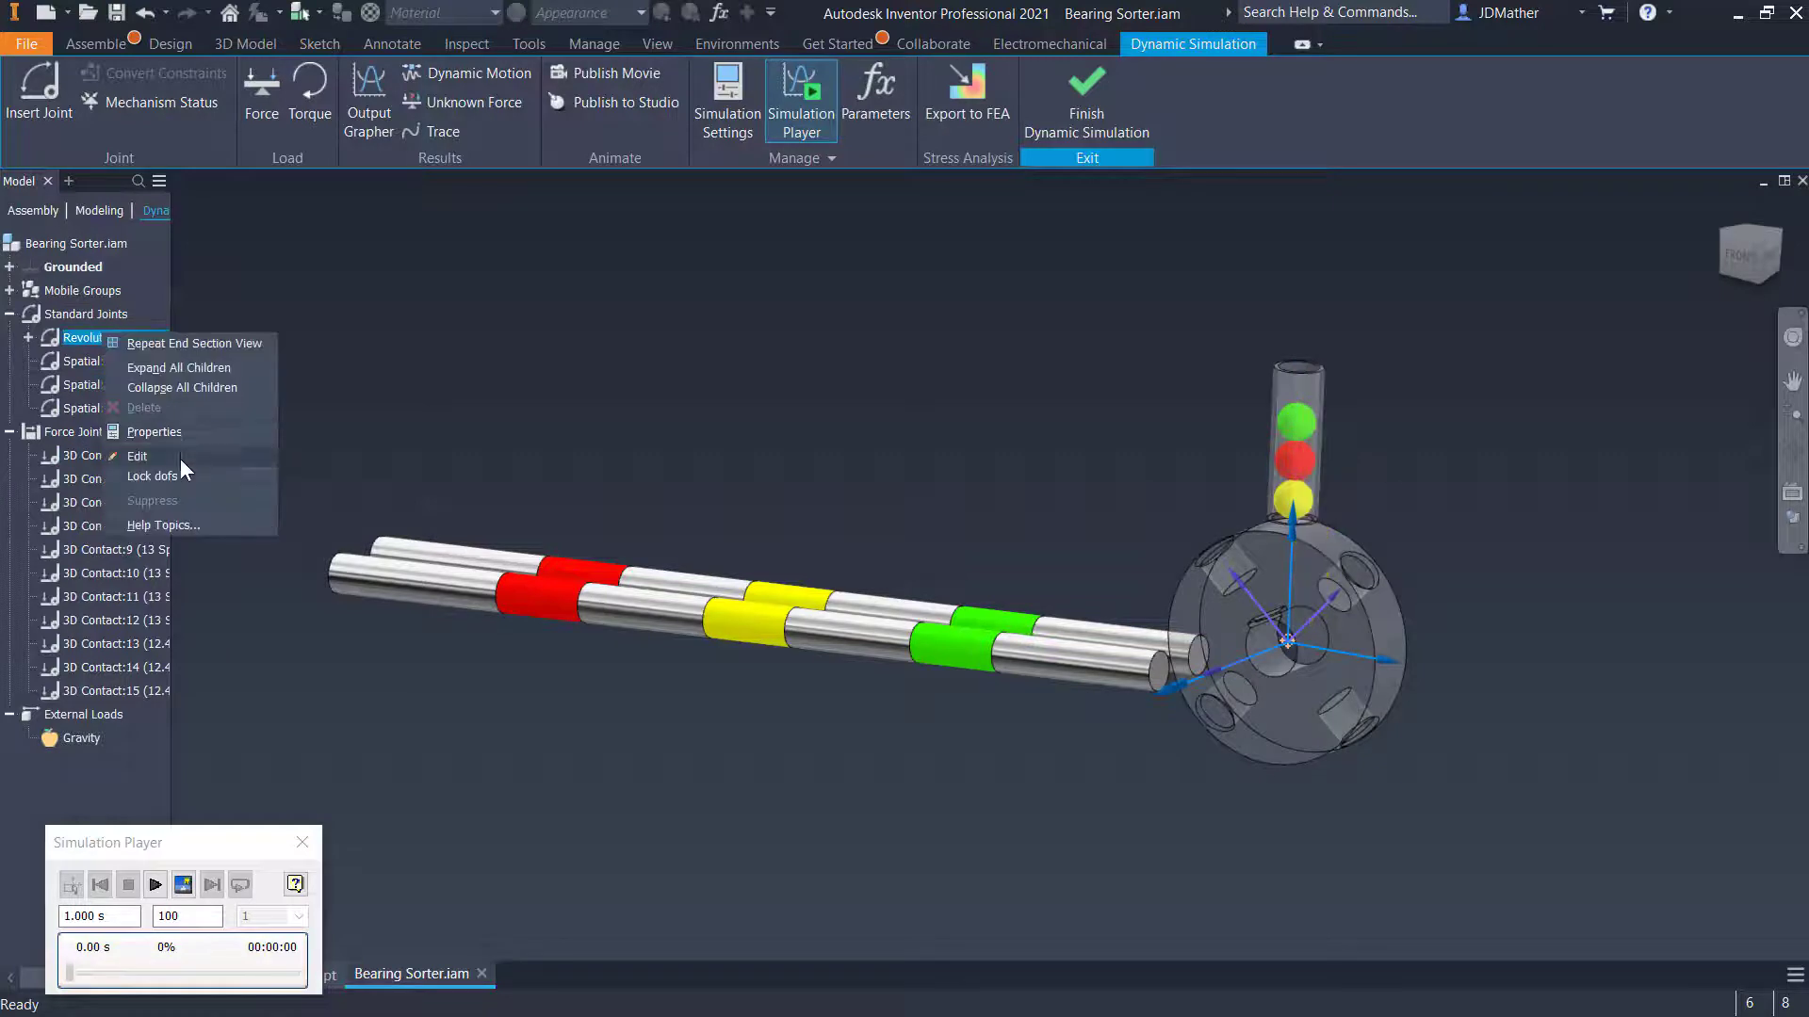
{"action": "left_click", "coordinate": [155, 431]}
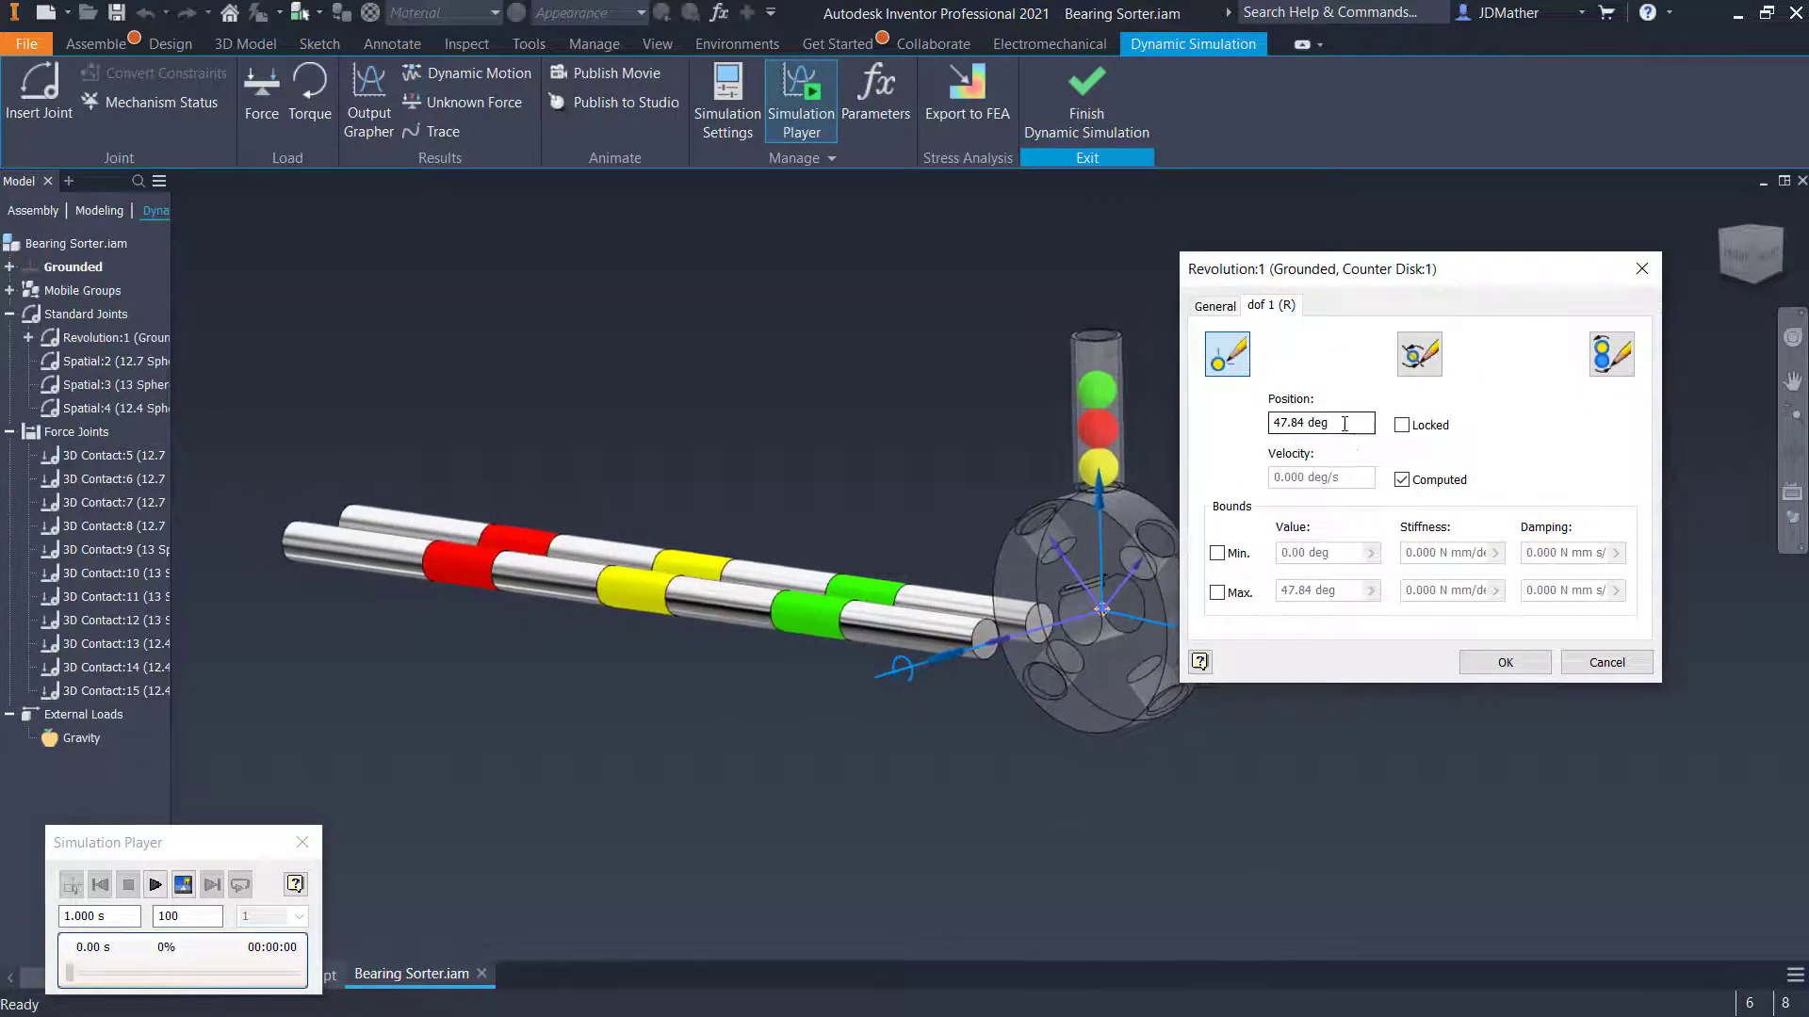
{"action": "left_click", "coordinate": [1610, 355]}
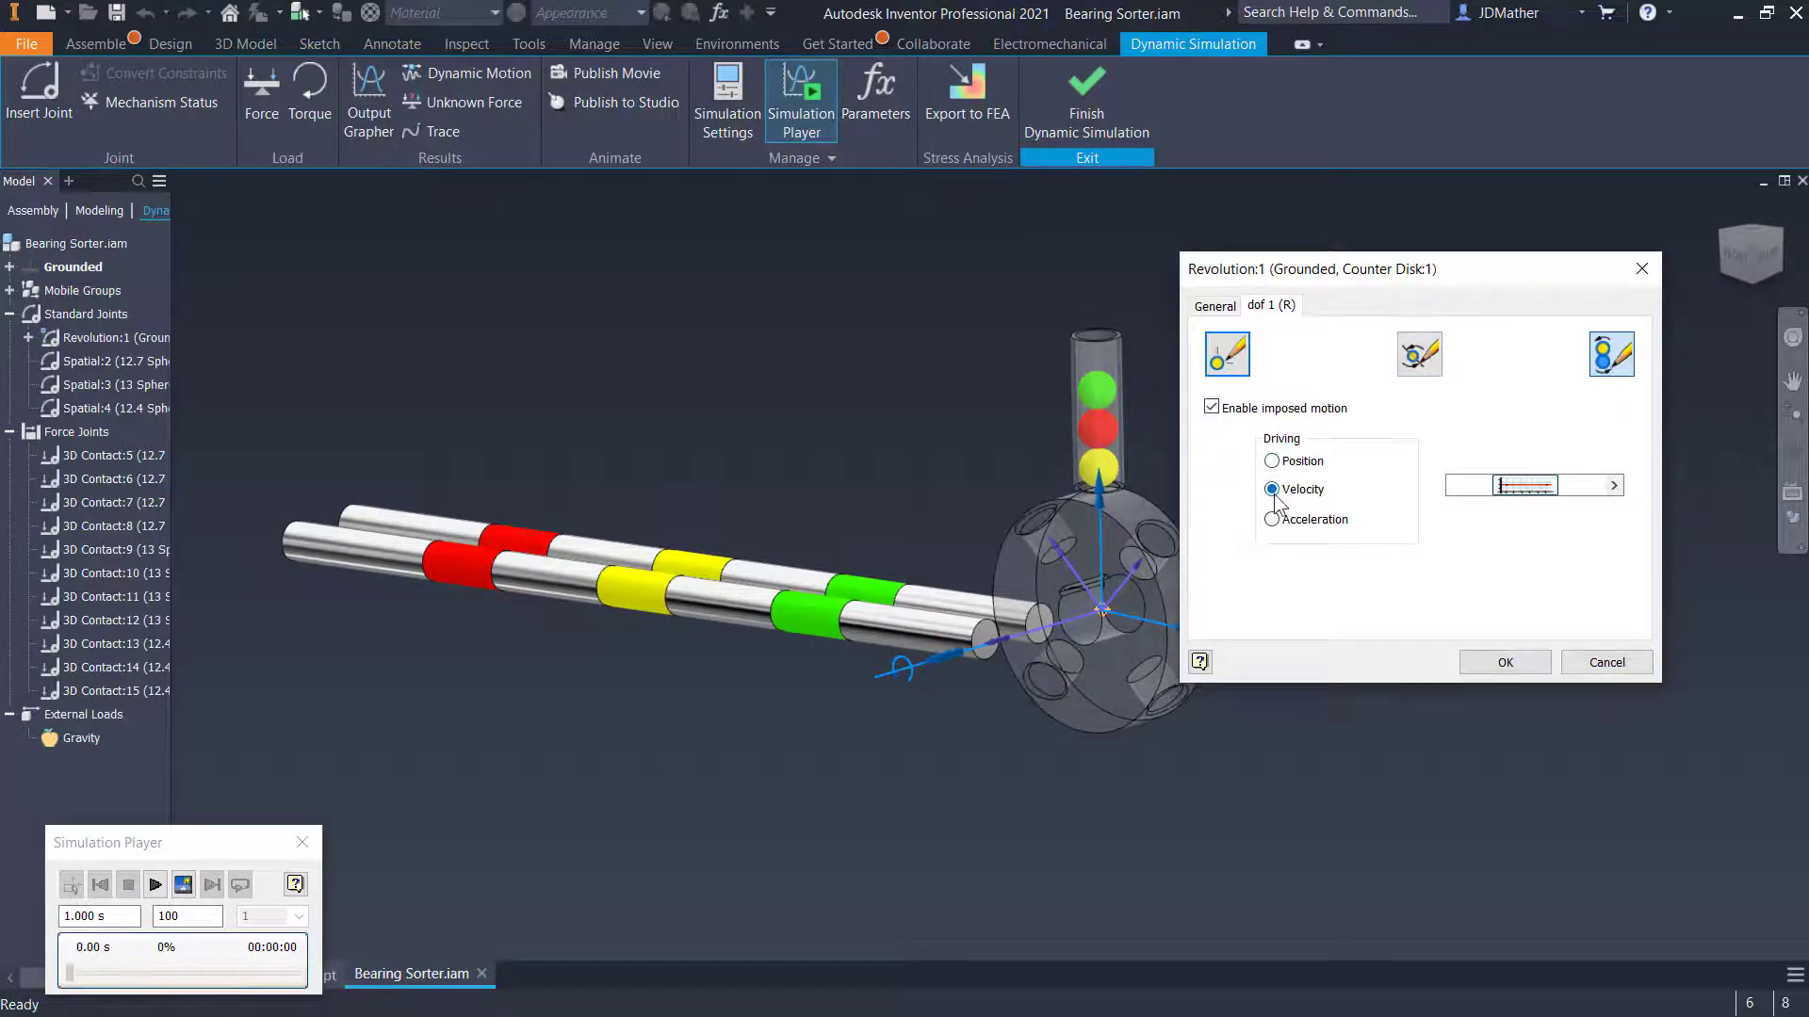
{"action": "left_click", "coordinate": [1614, 485]}
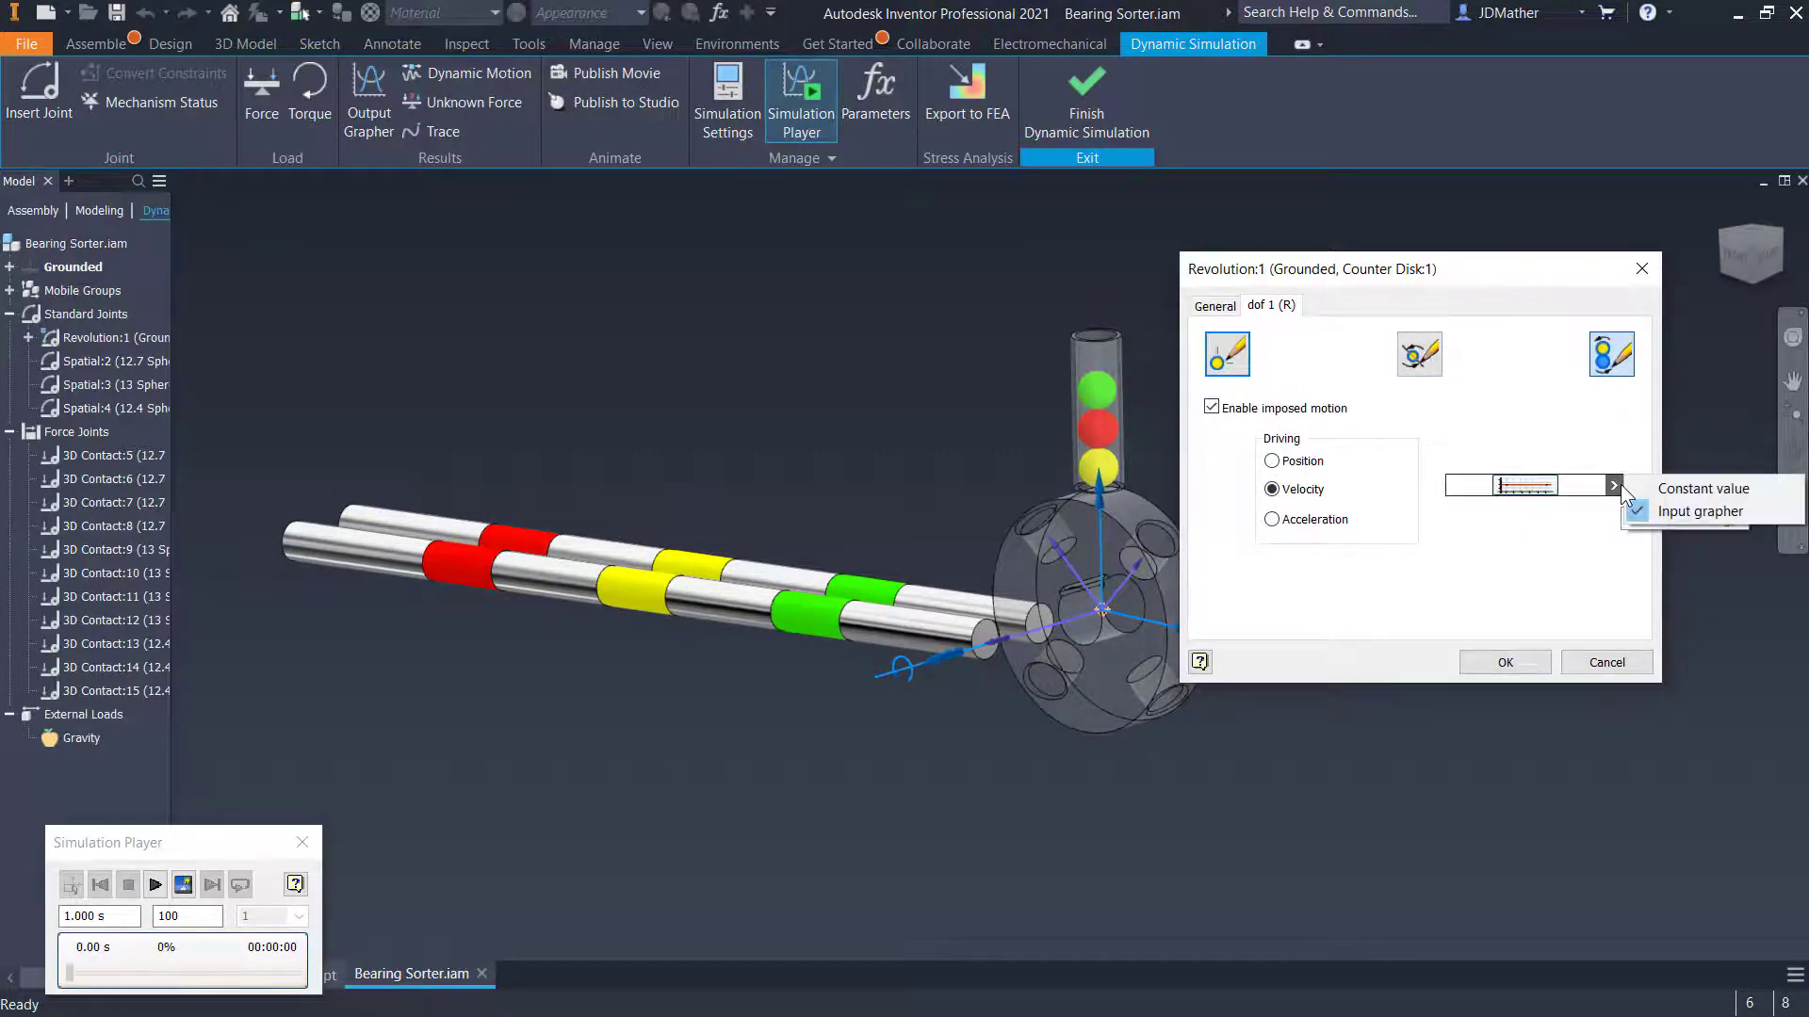
{"action": "left_click_drag", "start_coordinate": [1528, 486], "coordinate": [1357, 459]}
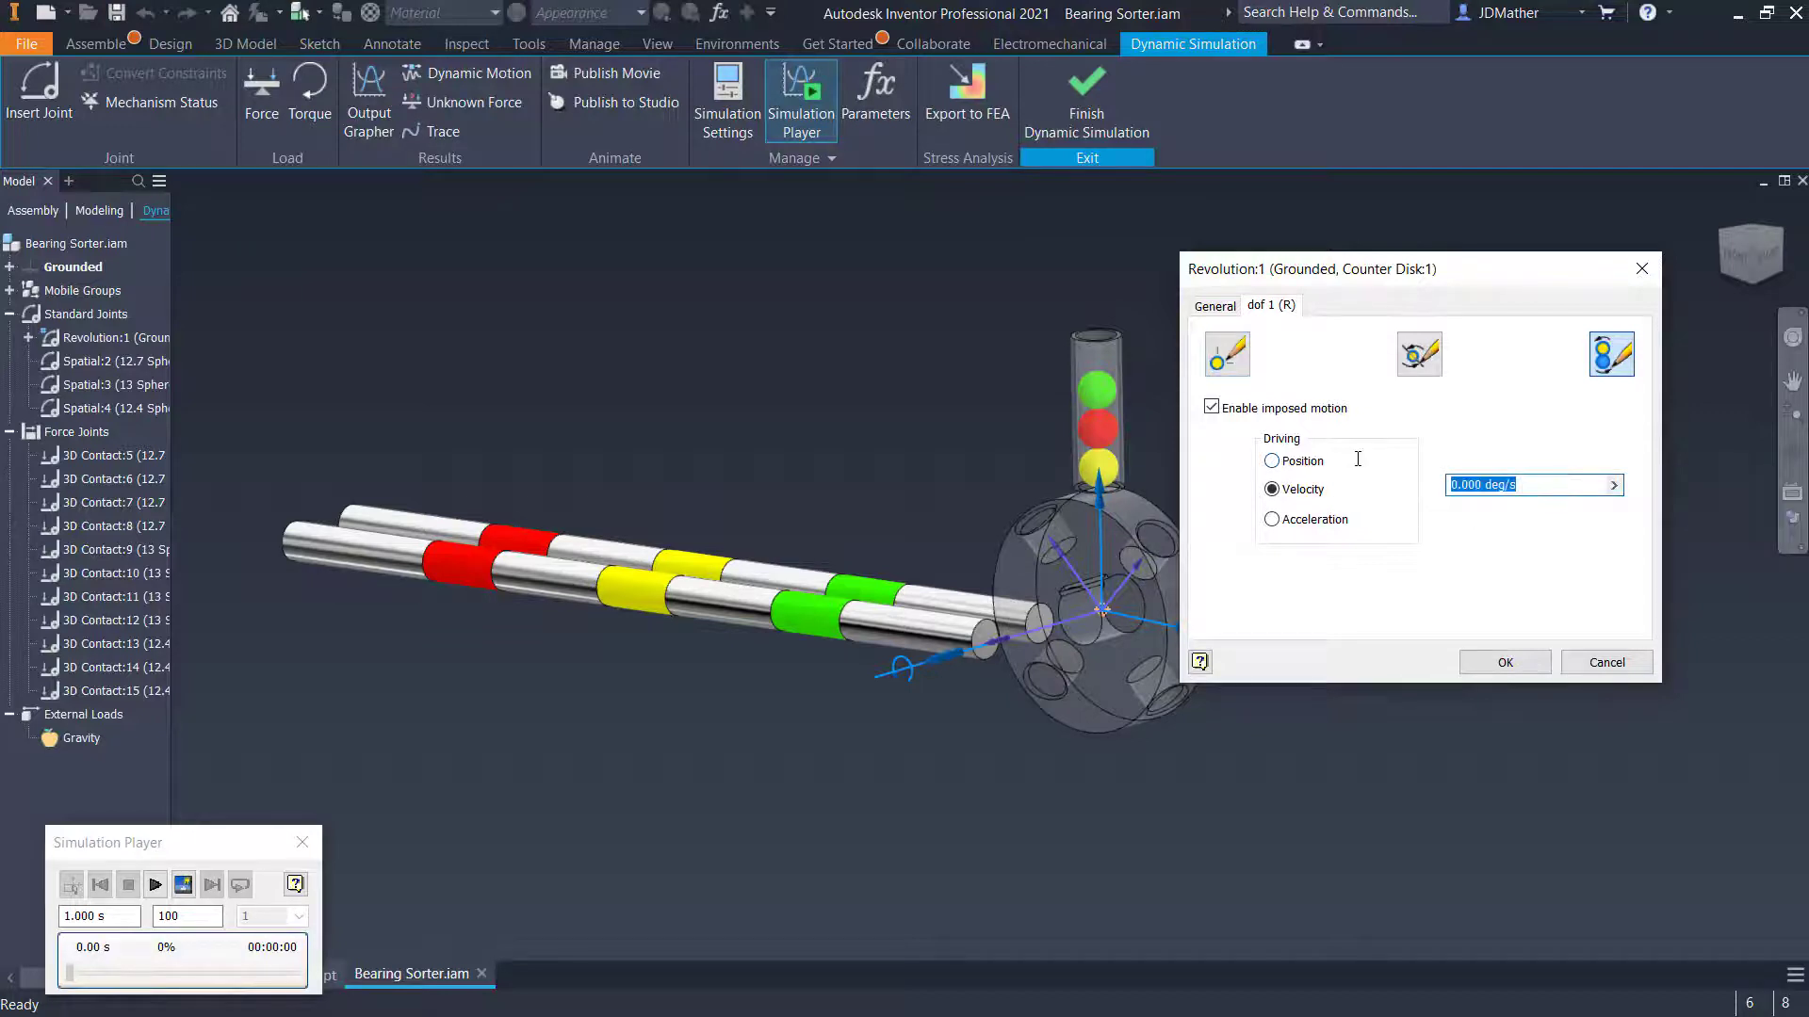
{"action": "type", "text": "360"}
{"action": "key", "text": "Return"}
Set the simulation to 1000 images and its final time to 5 s
{"action": "left_click", "coordinate": [781, 100]}
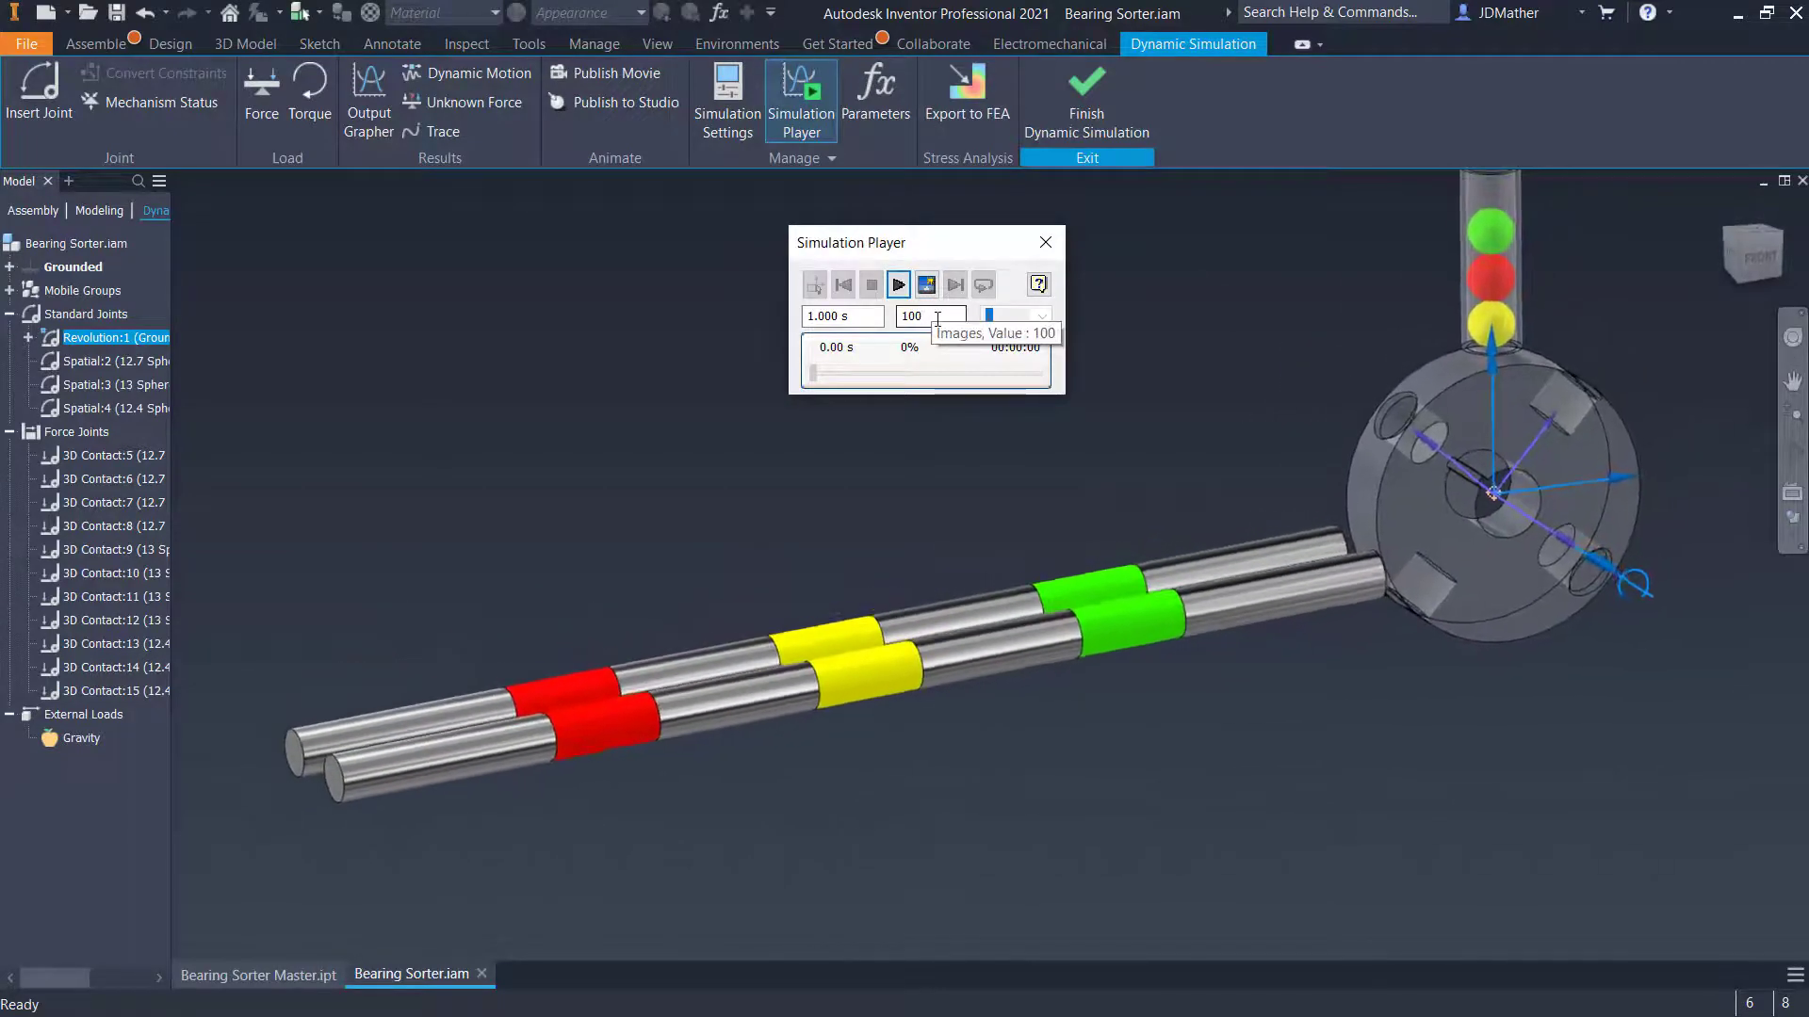
{"action": "double_click", "coordinate": [942, 318]}
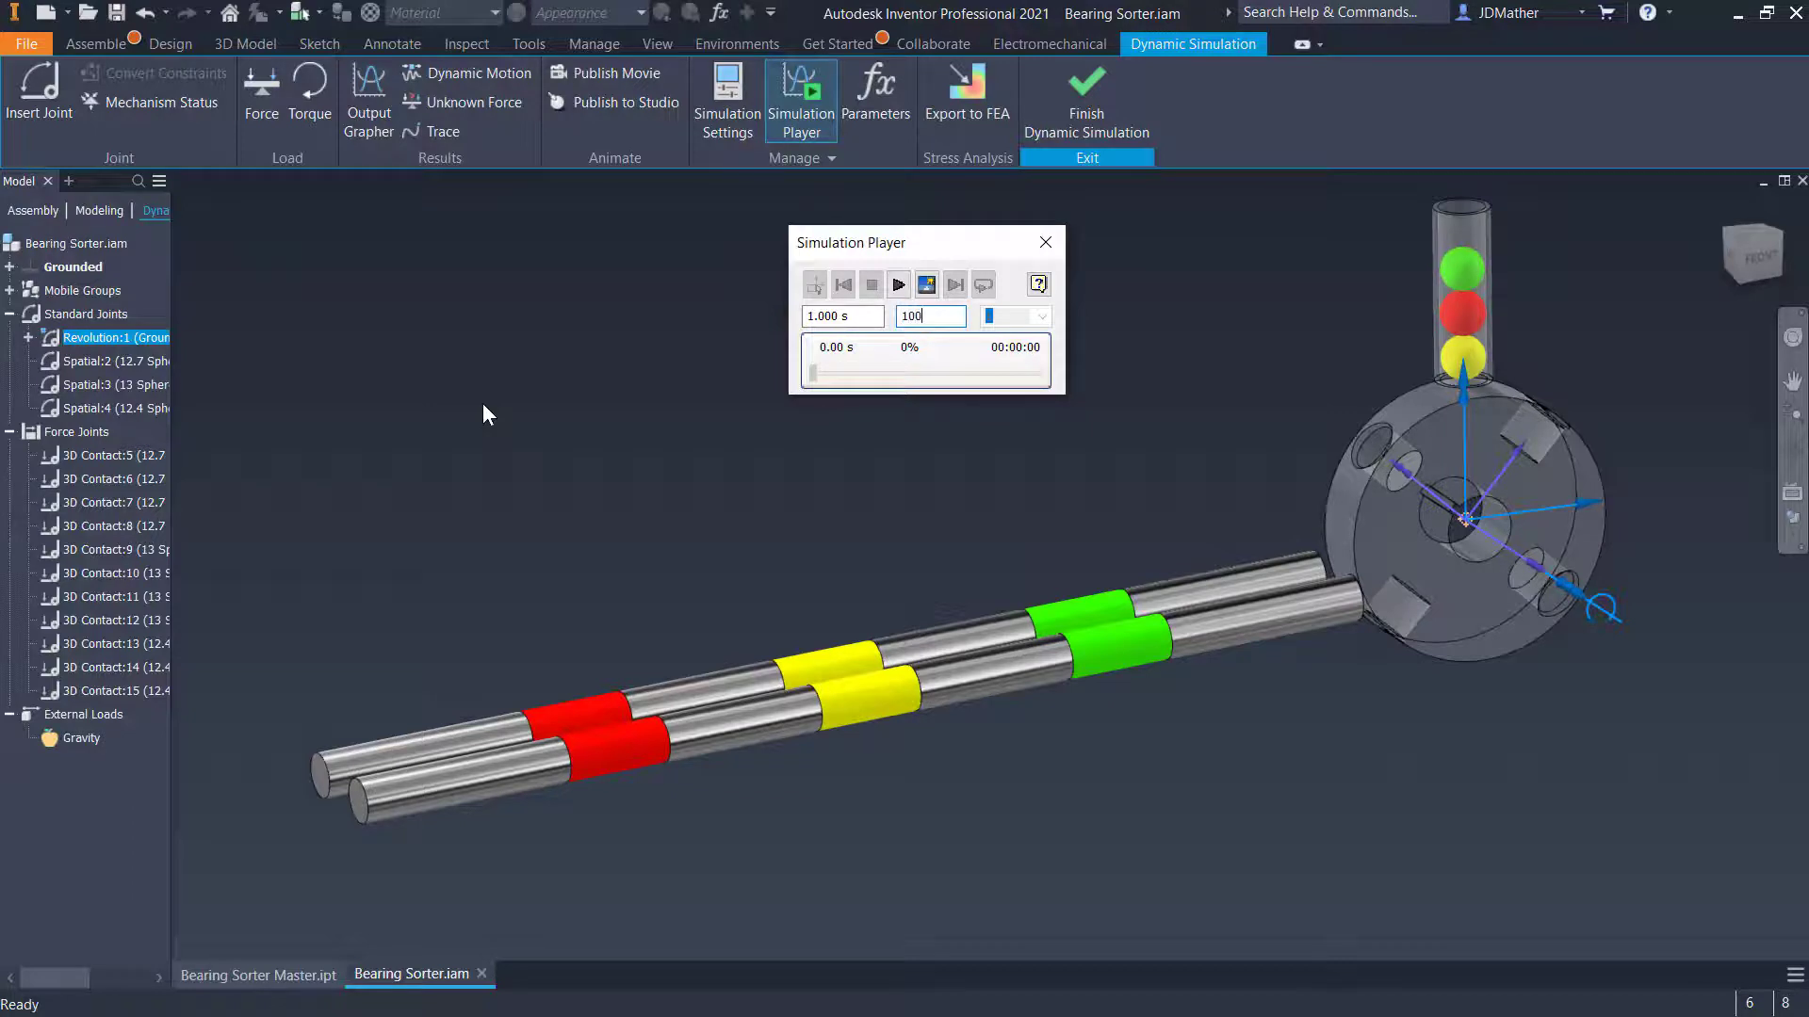
{"action": "double_click", "coordinate": [844, 316]}
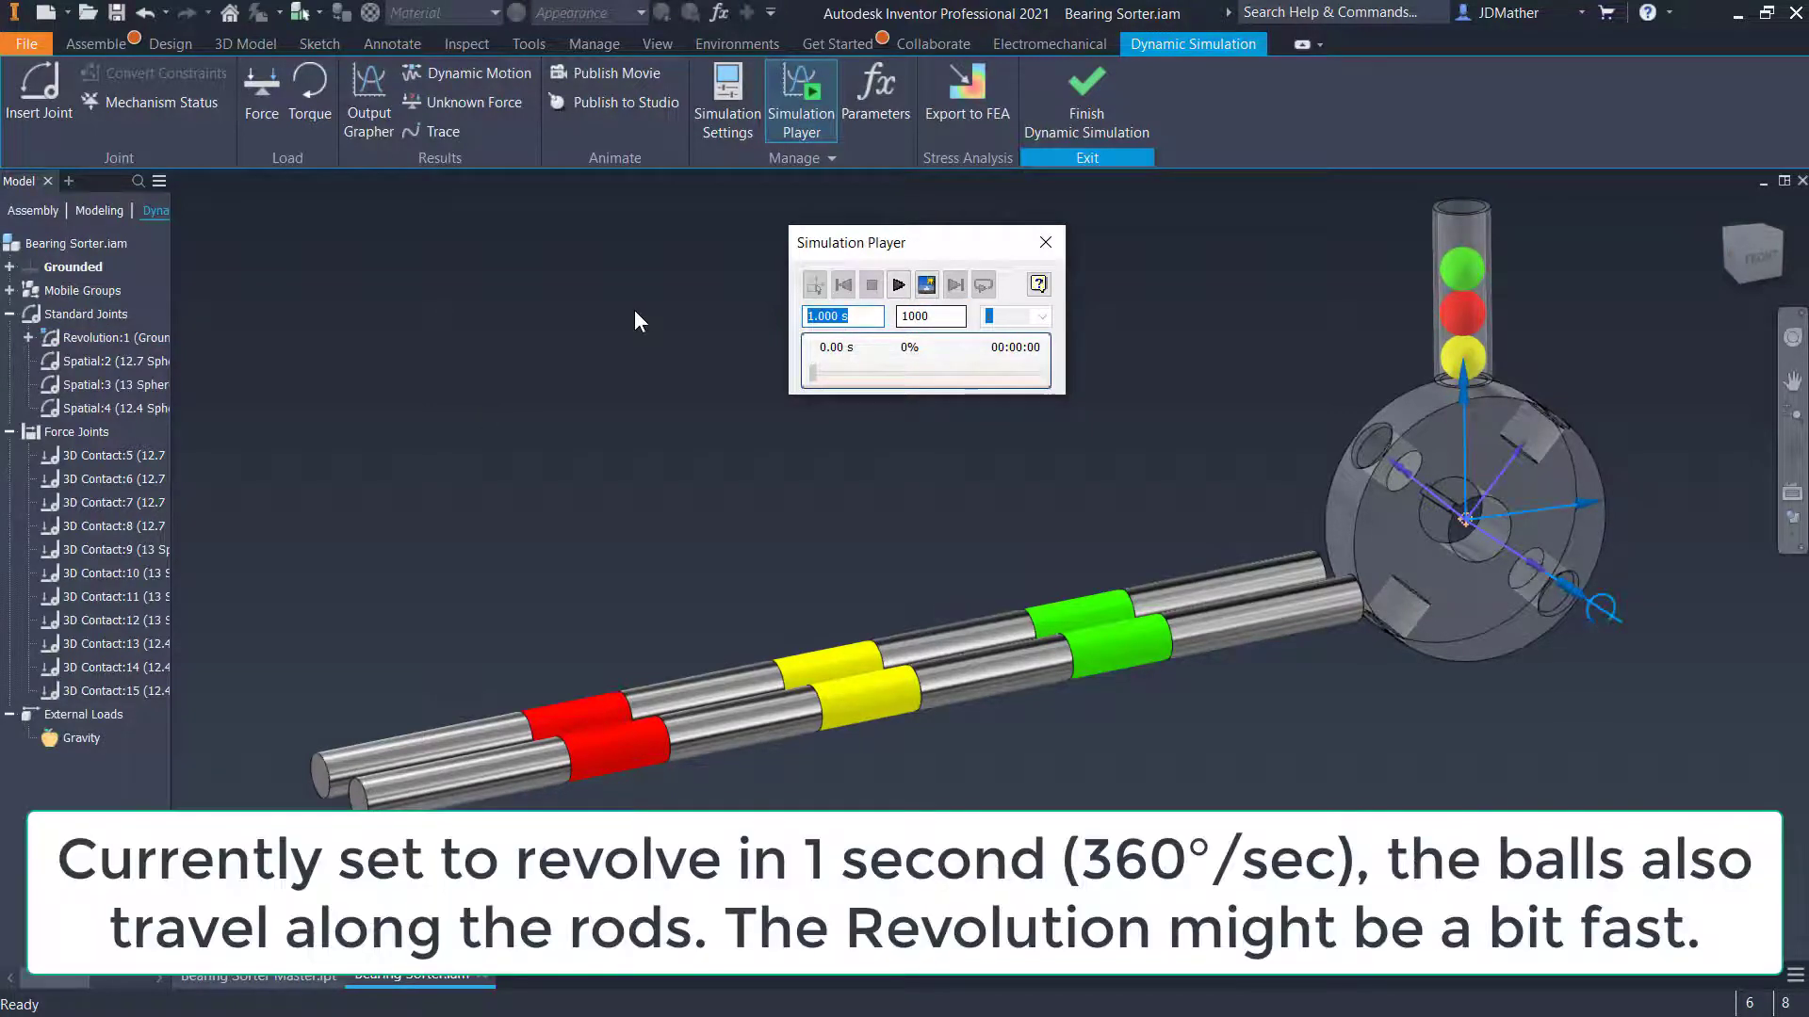
{"action": "type", "text": "5"}
{"action": "left_click", "coordinate": [665, 373]}
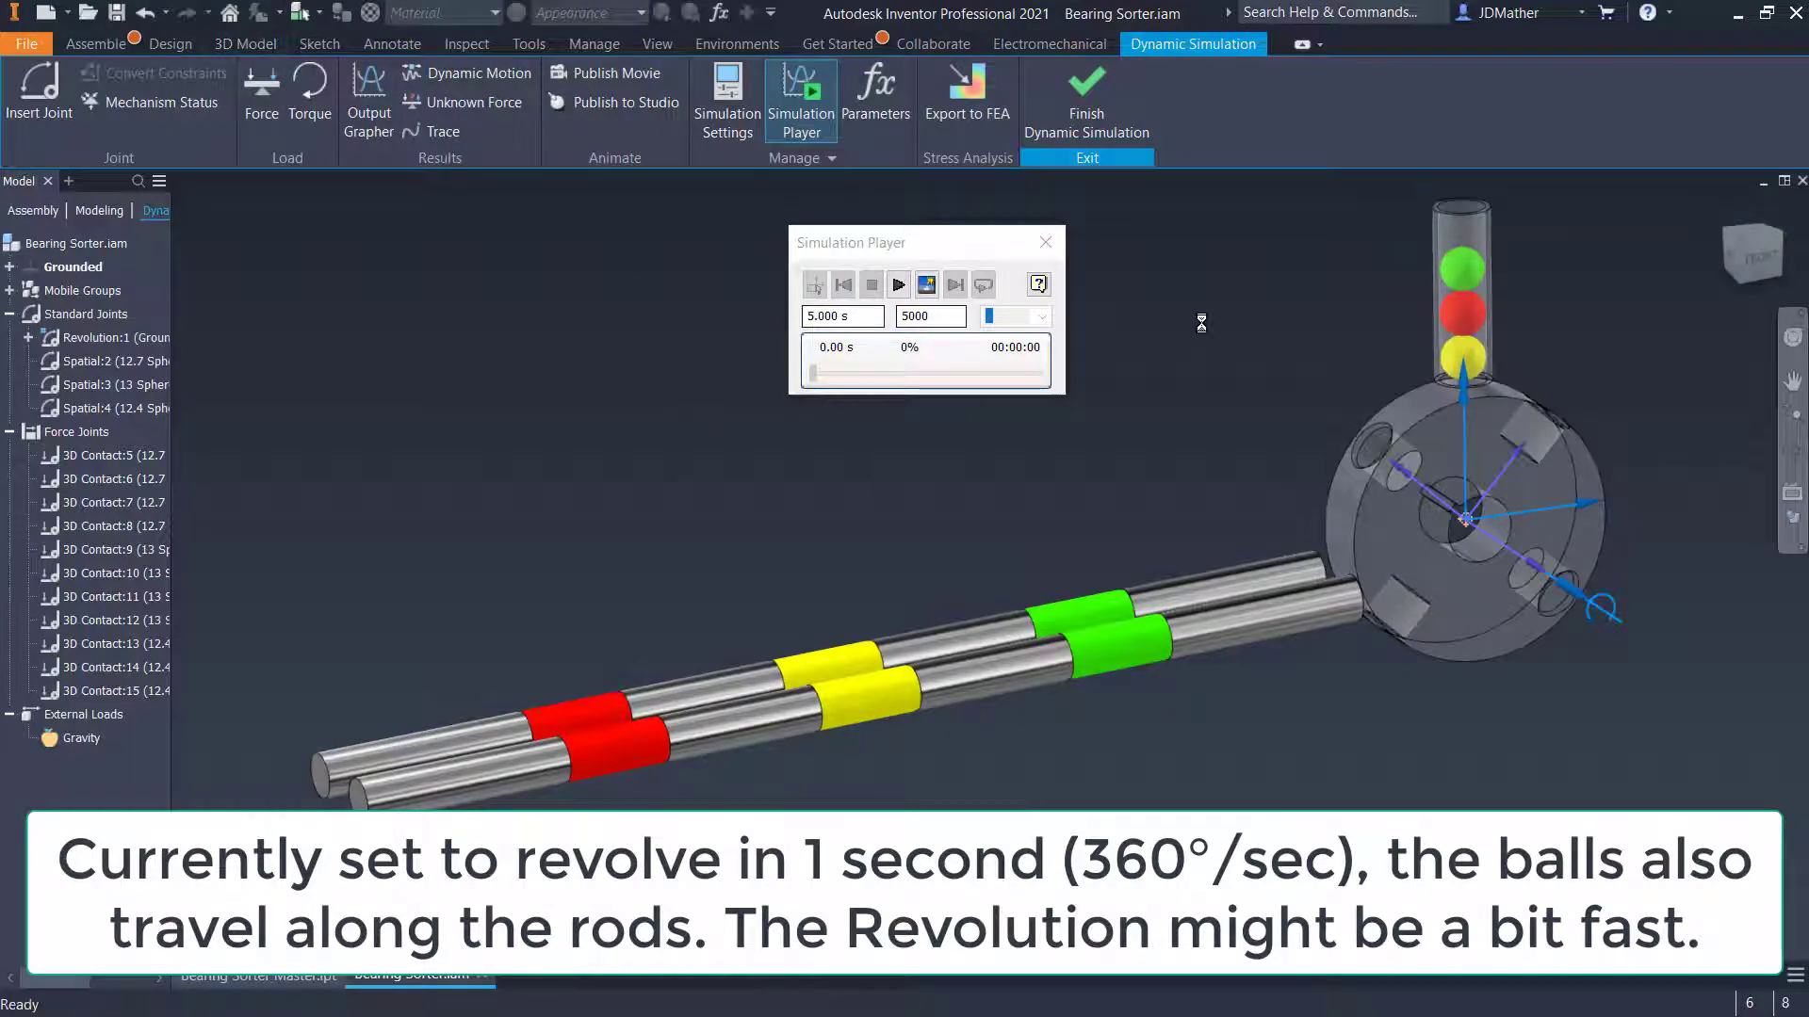
Start the simulation, stop it and rewind it to the beginning
{"action": "left_click", "coordinate": [897, 284]}
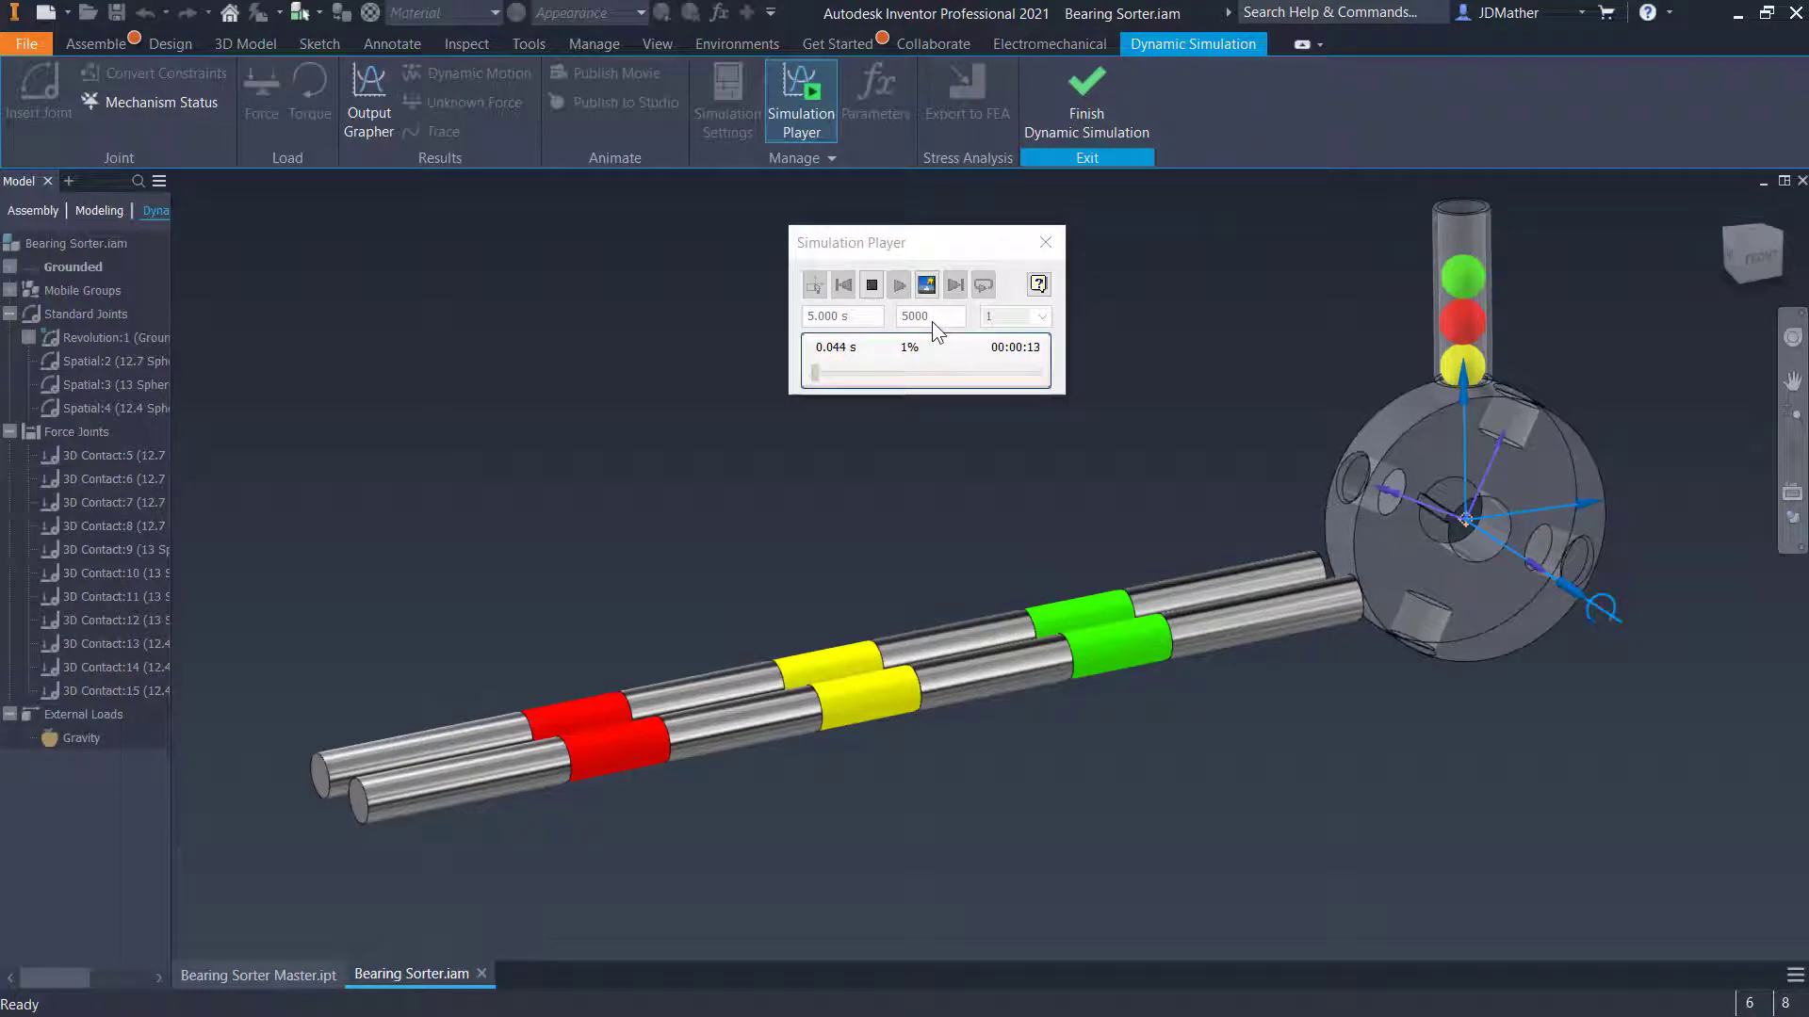
{"action": "left_click", "coordinate": [869, 286]}
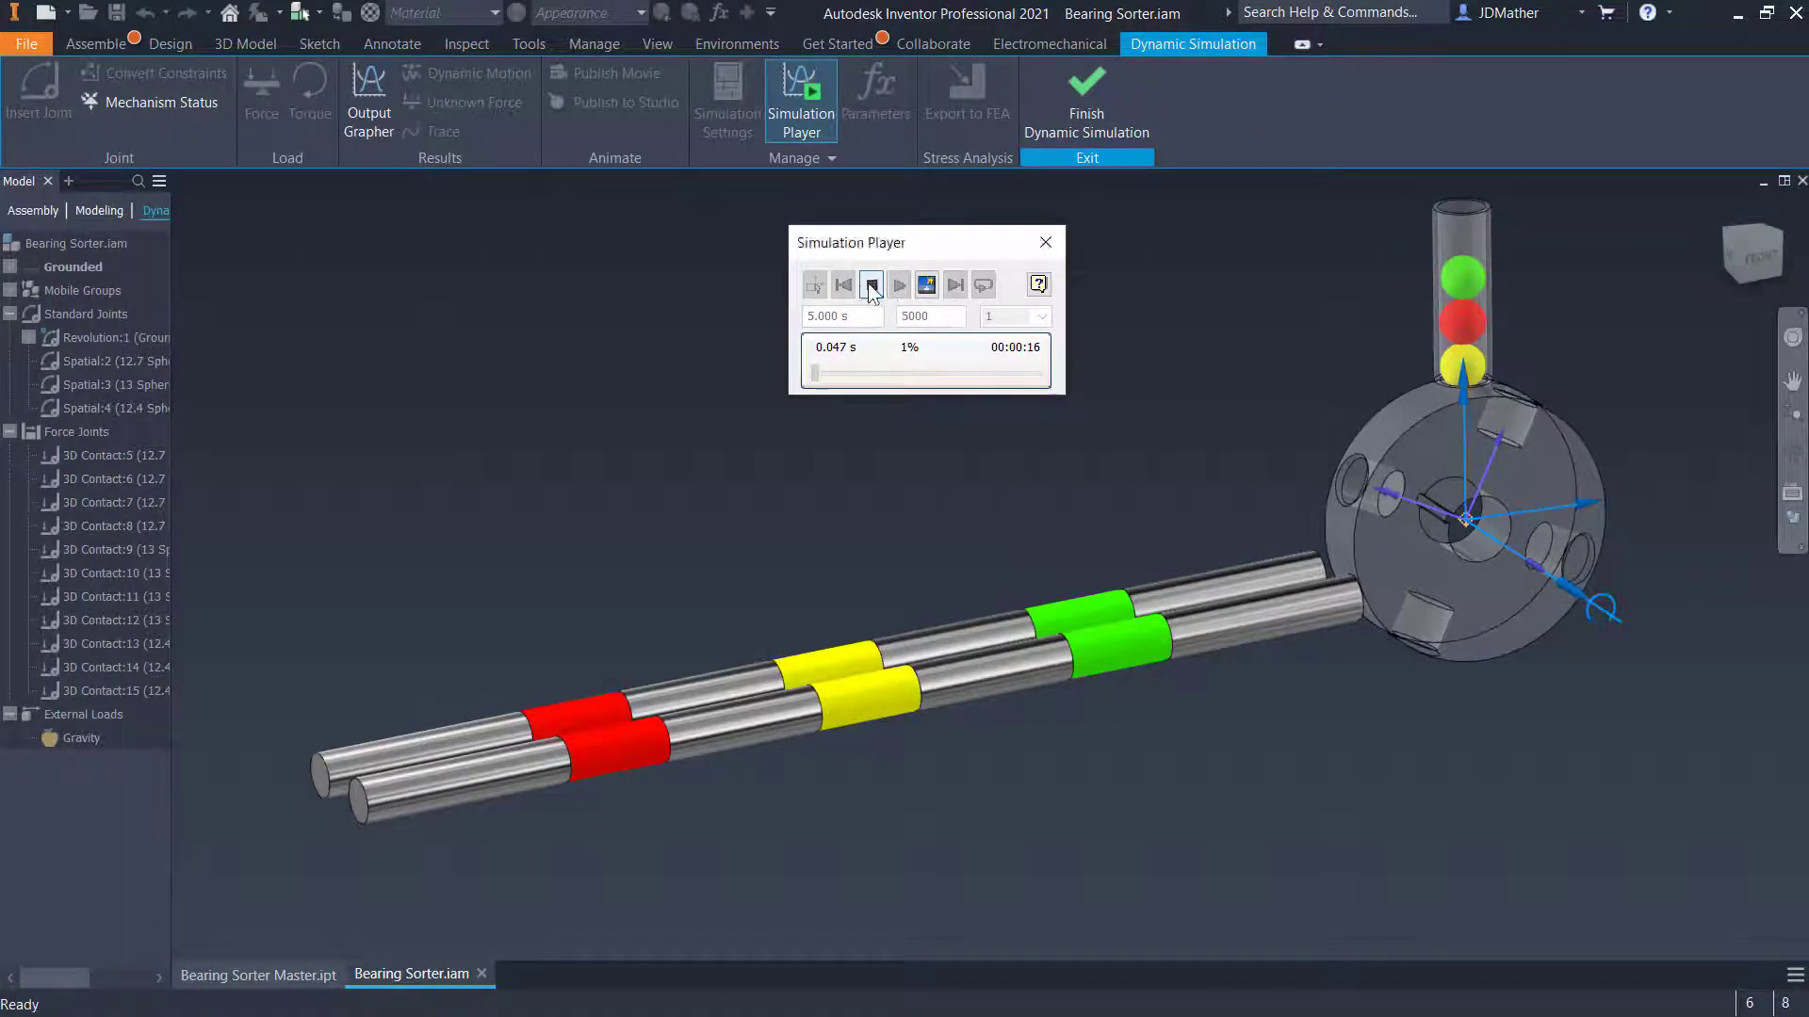
{"action": "left_click", "coordinate": [844, 284]}
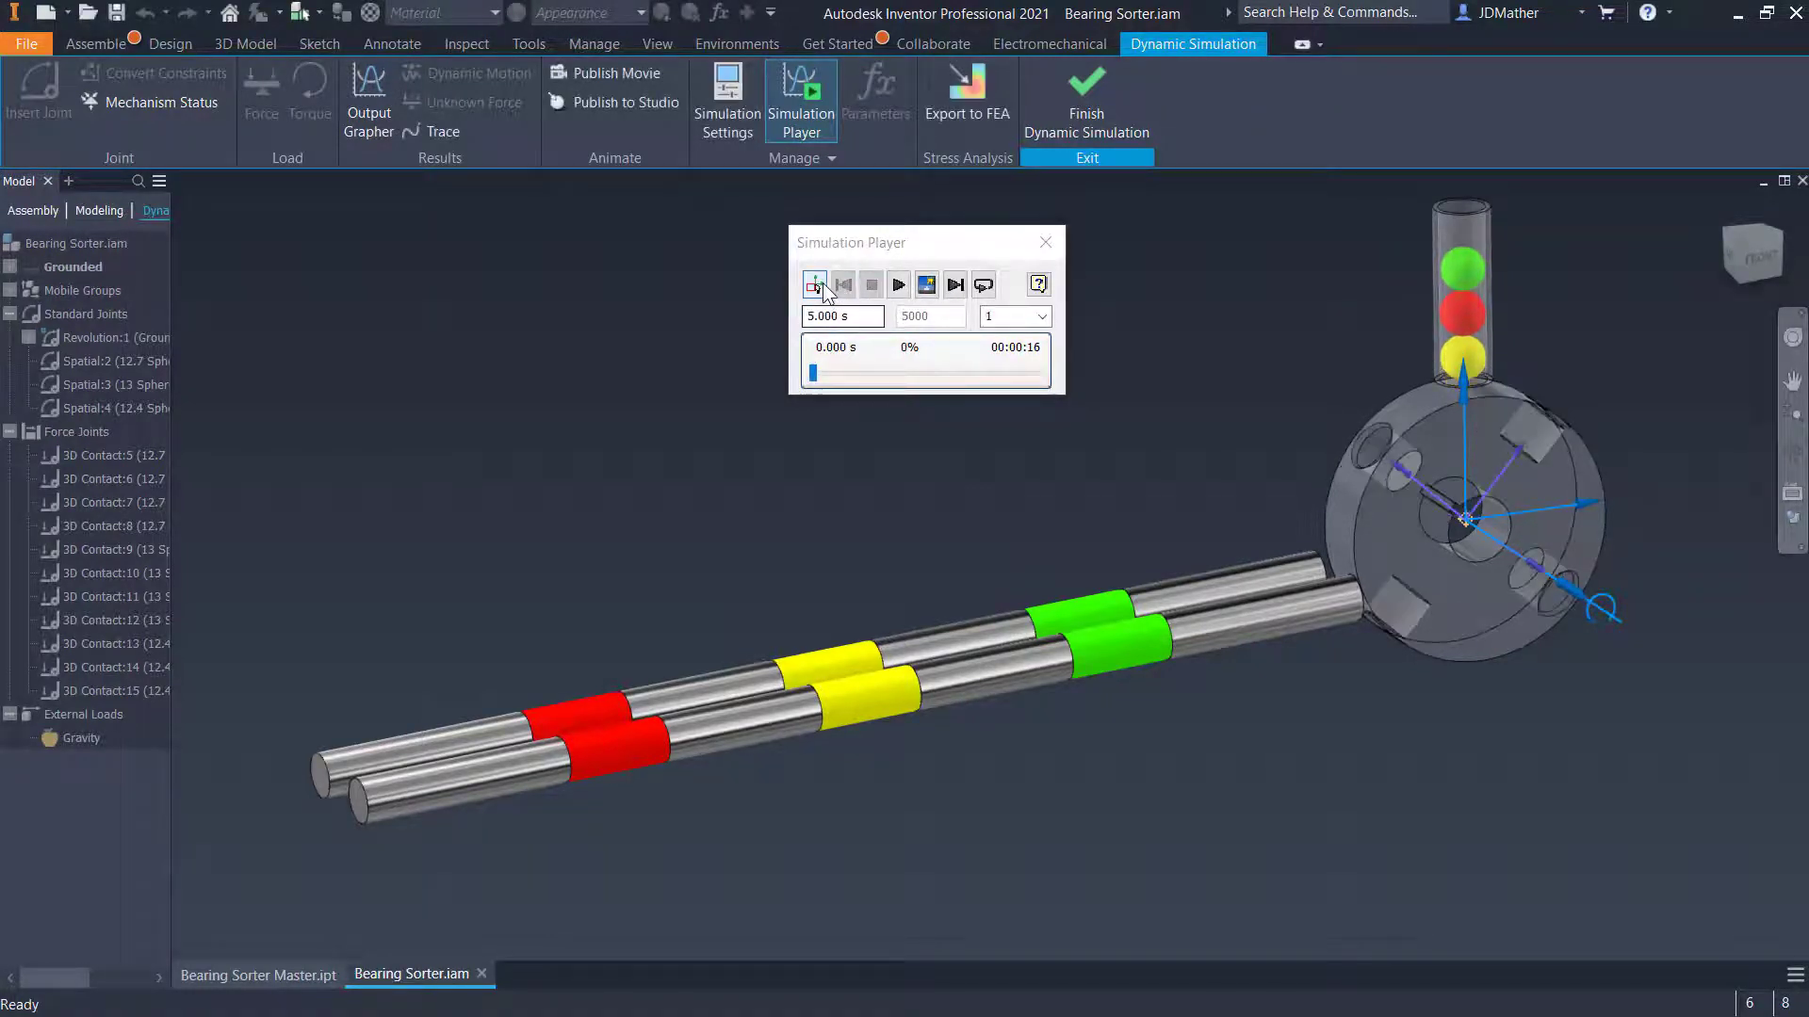
Return to construction mode, reduce the simulation to 500 images and run it
{"action": "left_click_drag", "start_coordinate": [950, 314], "coordinate": [794, 314]}
{"action": "type", "text": "500"}
{"action": "left_click", "coordinate": [791, 417]}
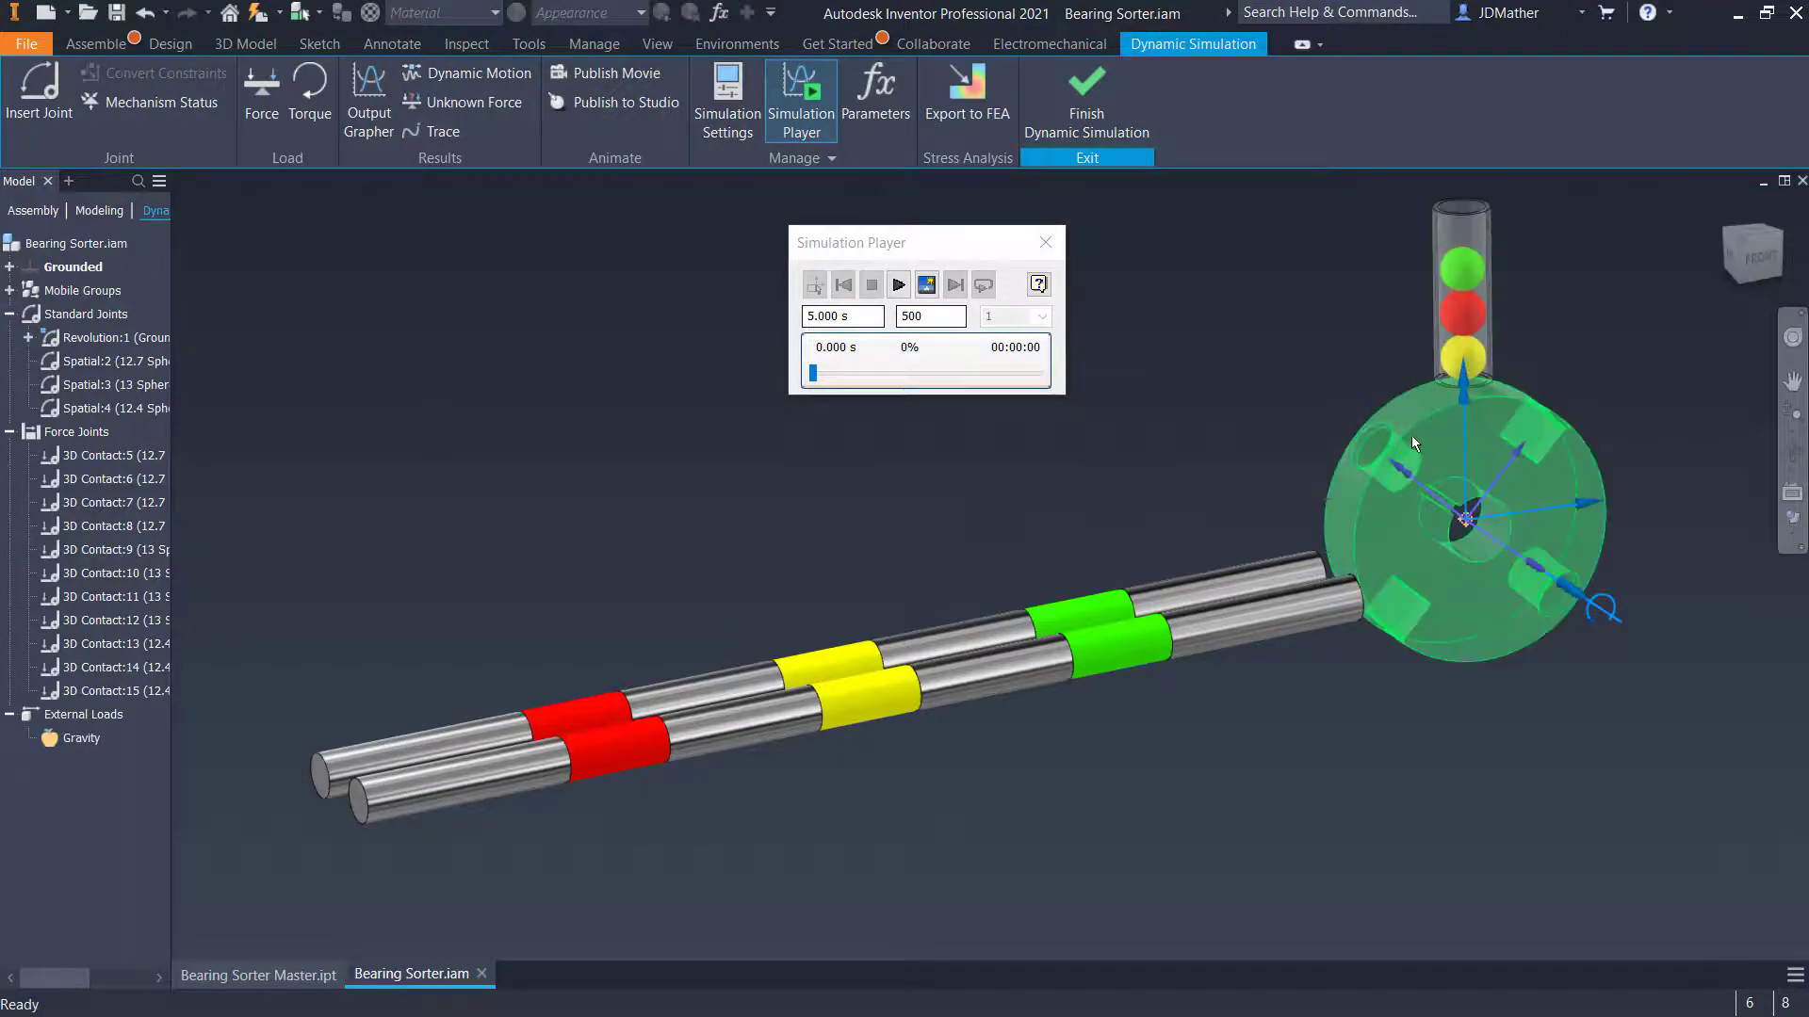
{"action": "left_click", "coordinate": [898, 284]}
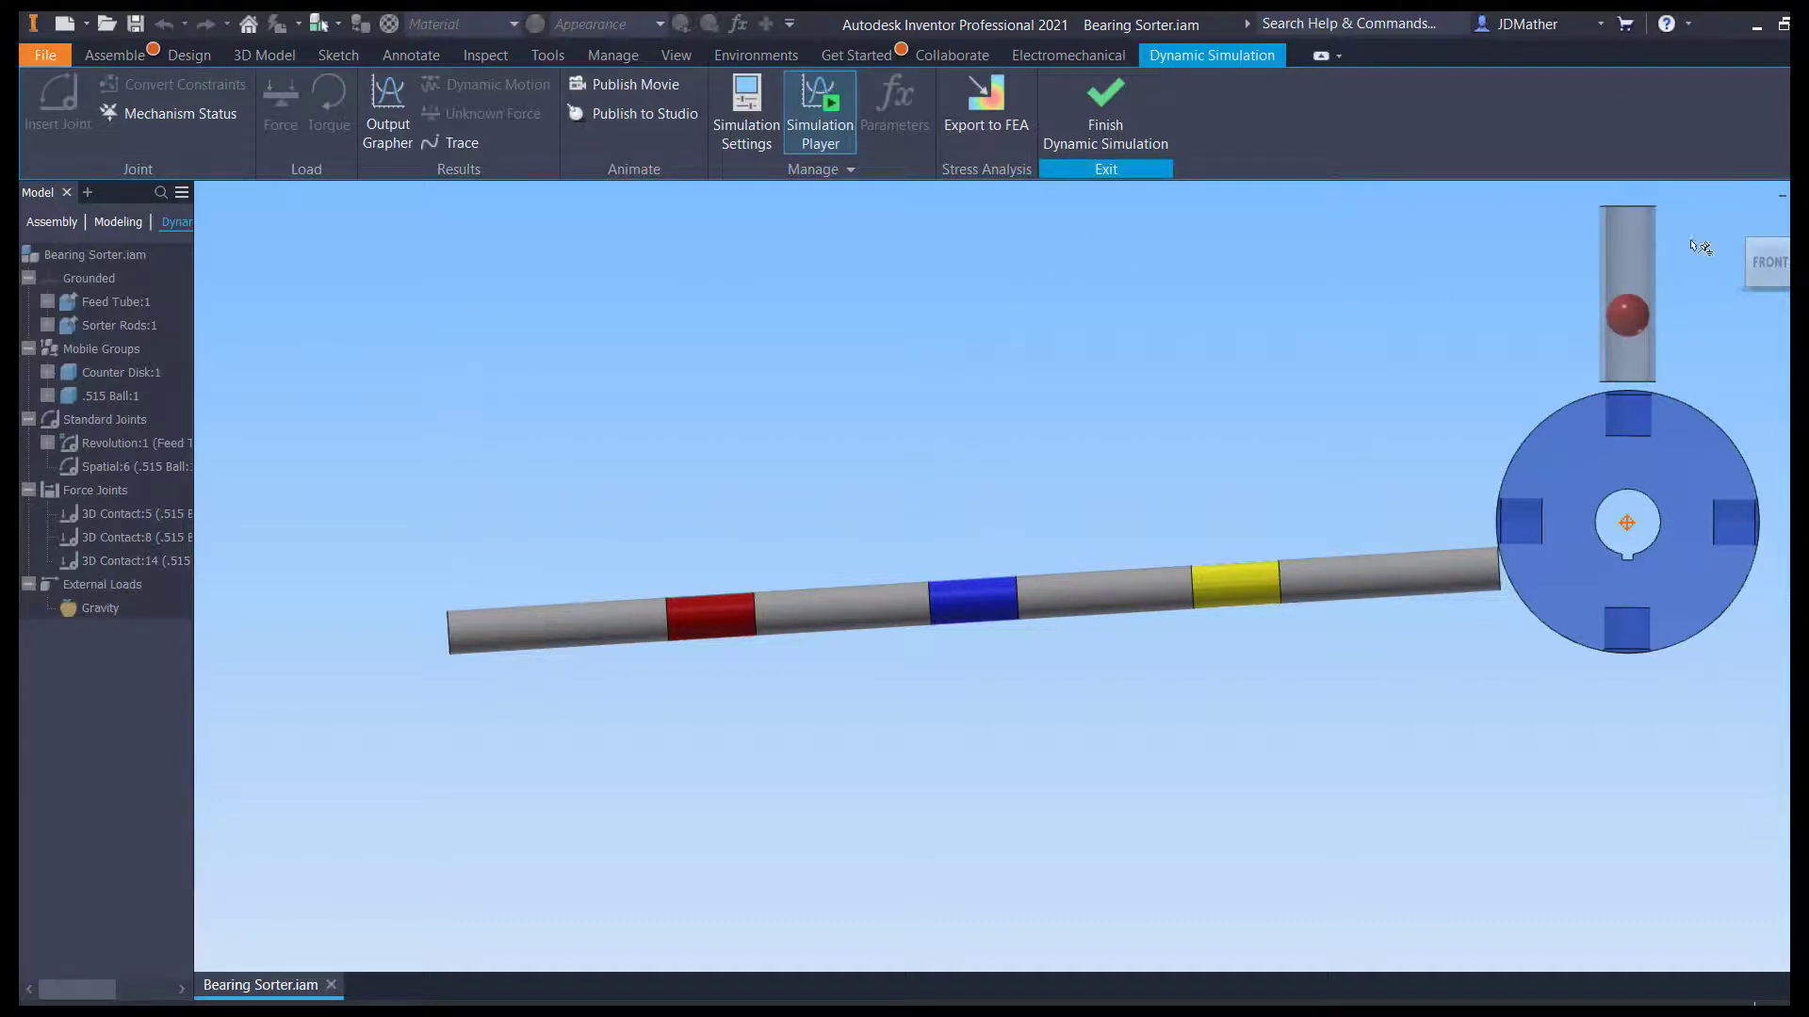
Play back the 8.4 s simulation of the single .515 Ball in the other Bearing Sorter assembly
{"action": "left_click_drag", "start_coordinate": [663, 342], "coordinate": [386, 224]}
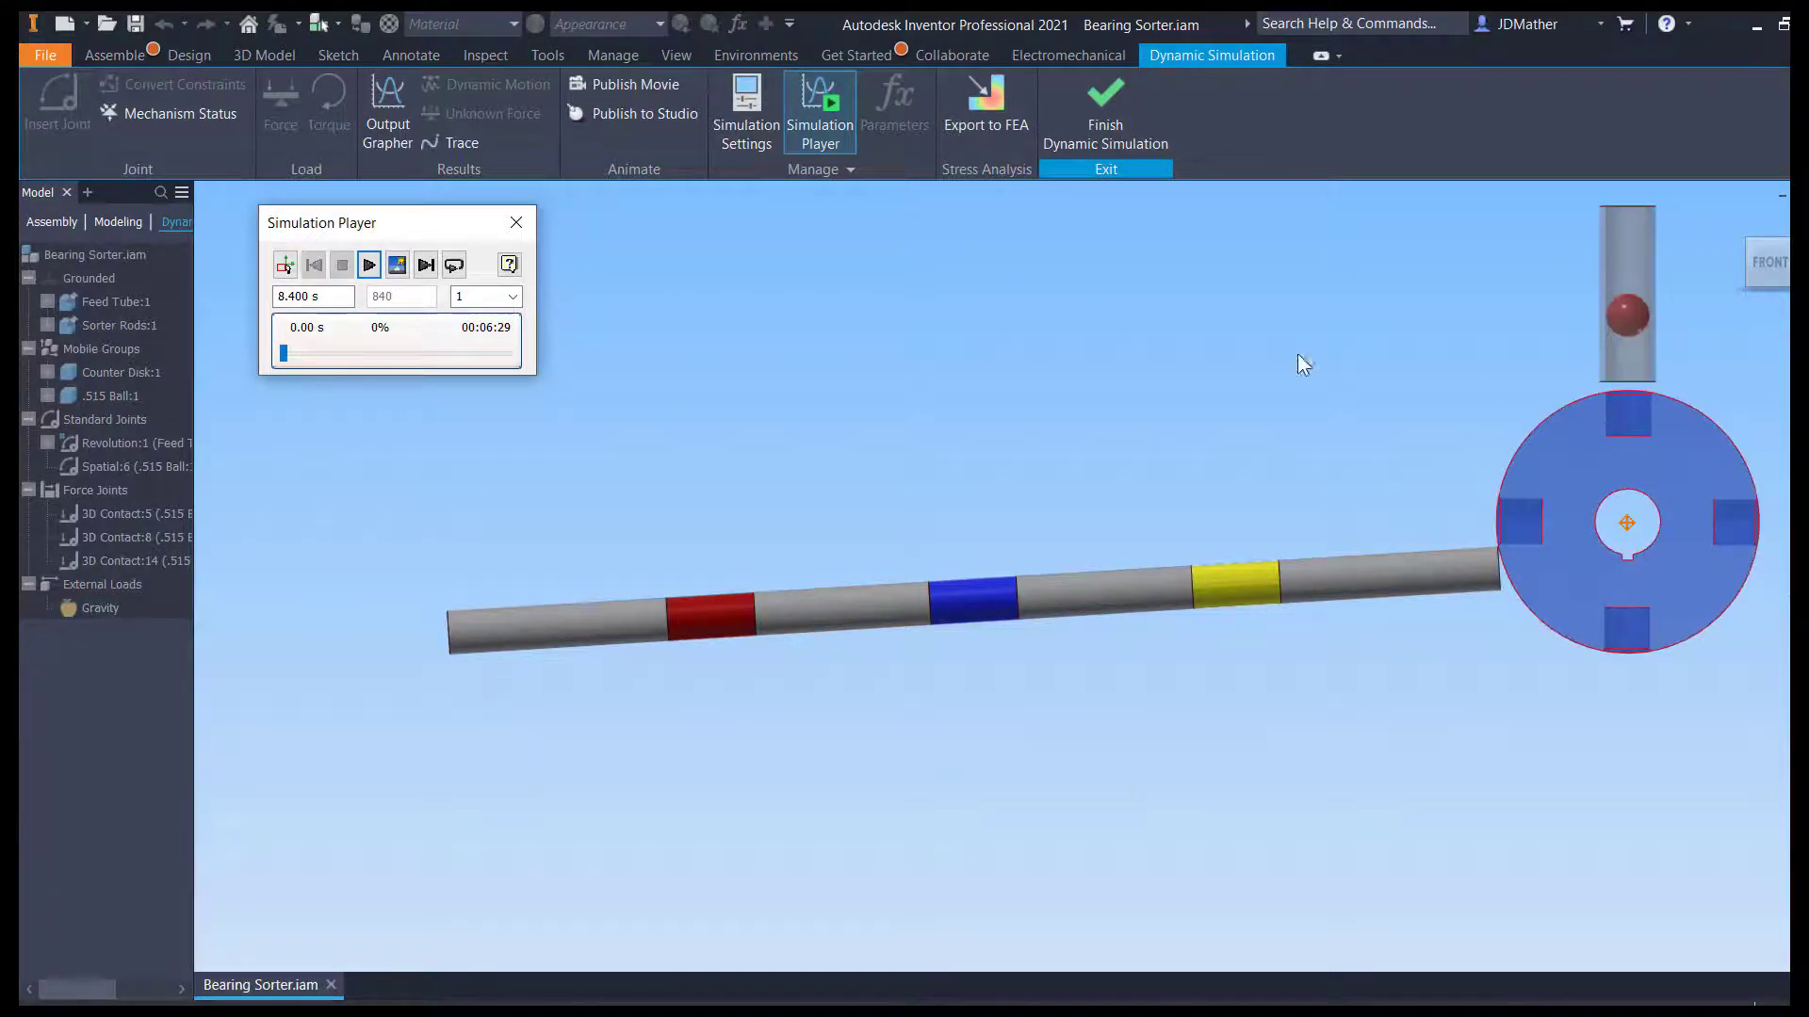
{"action": "left_click", "coordinate": [369, 264]}
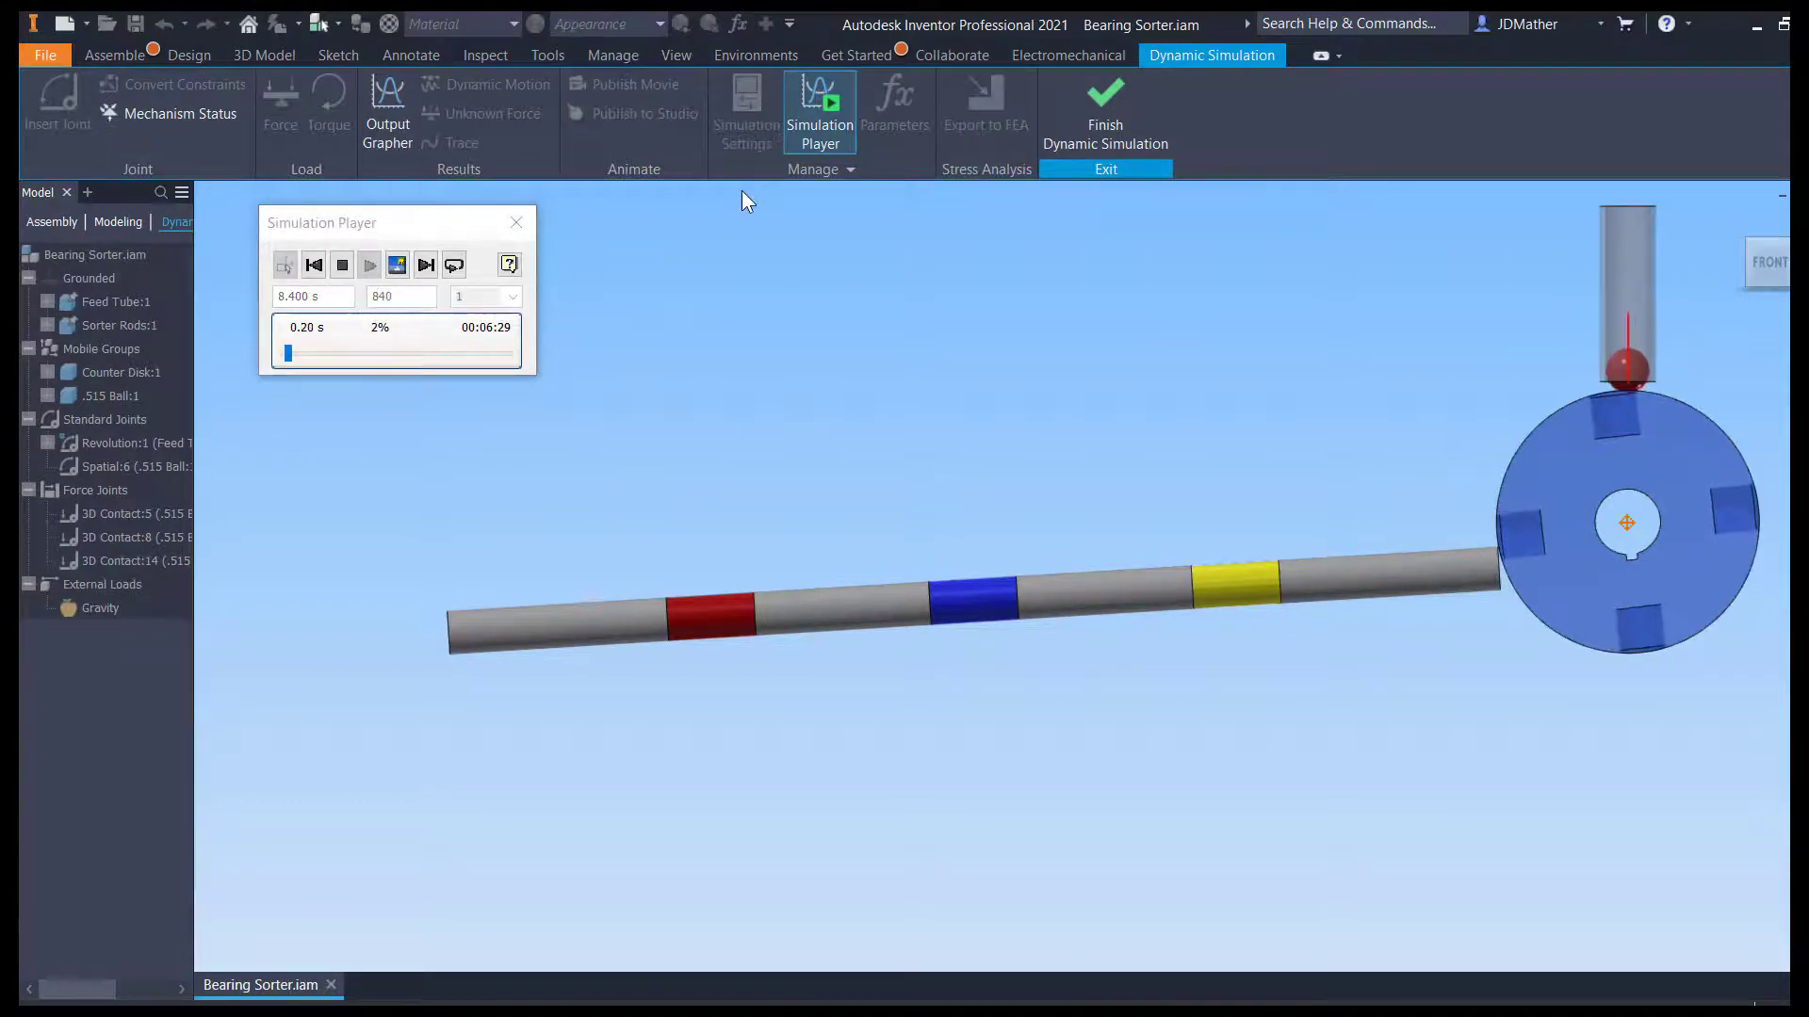